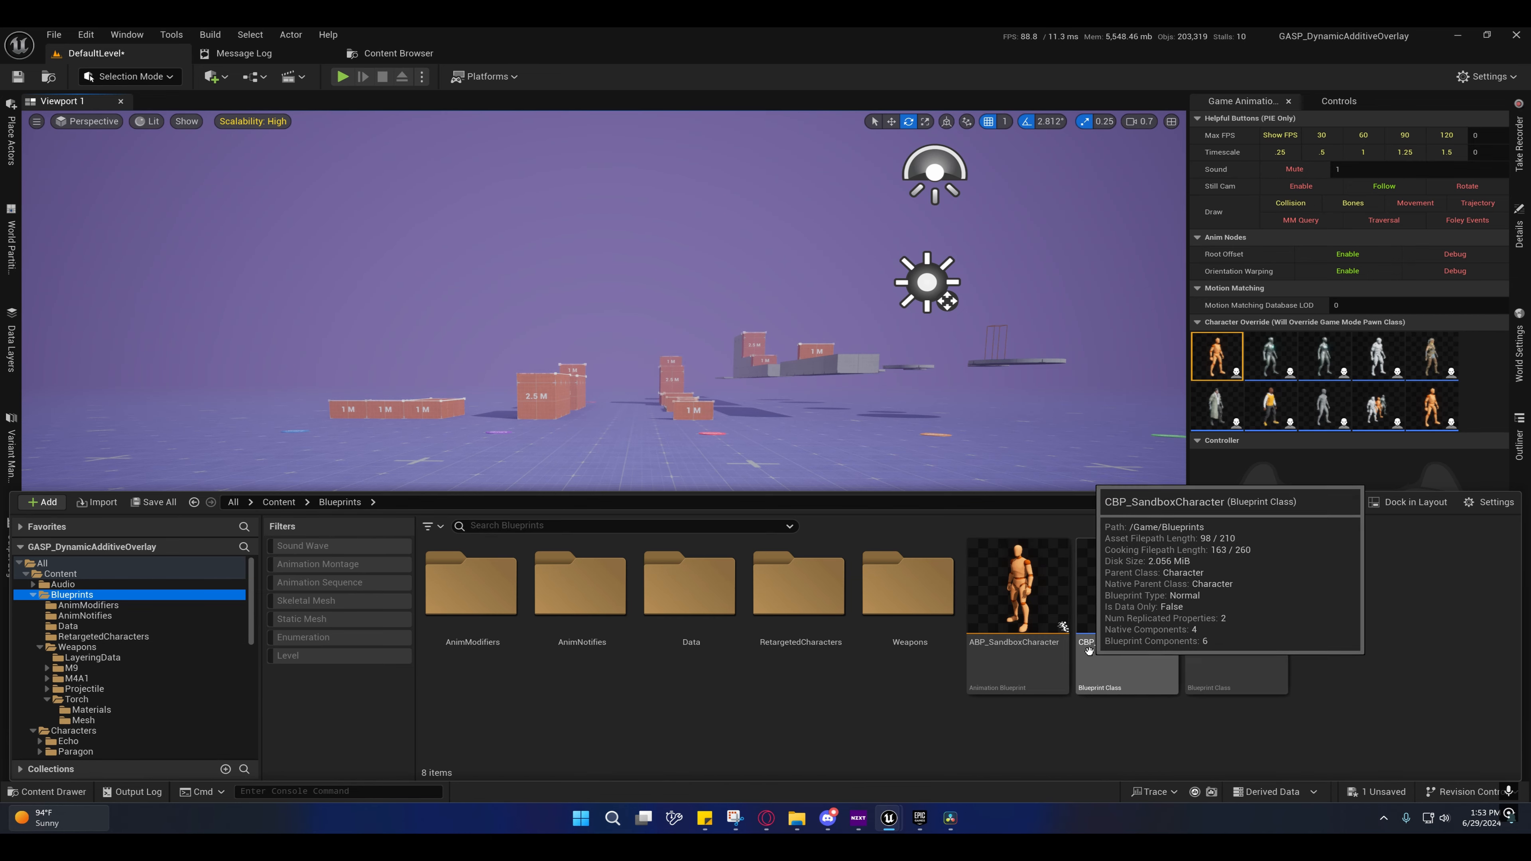
# Step: Open the CBP_SandboxCharacter blueprint and widen its graph area by narrowing the component and variable lists
pyautogui.doubleClick(1118, 597)
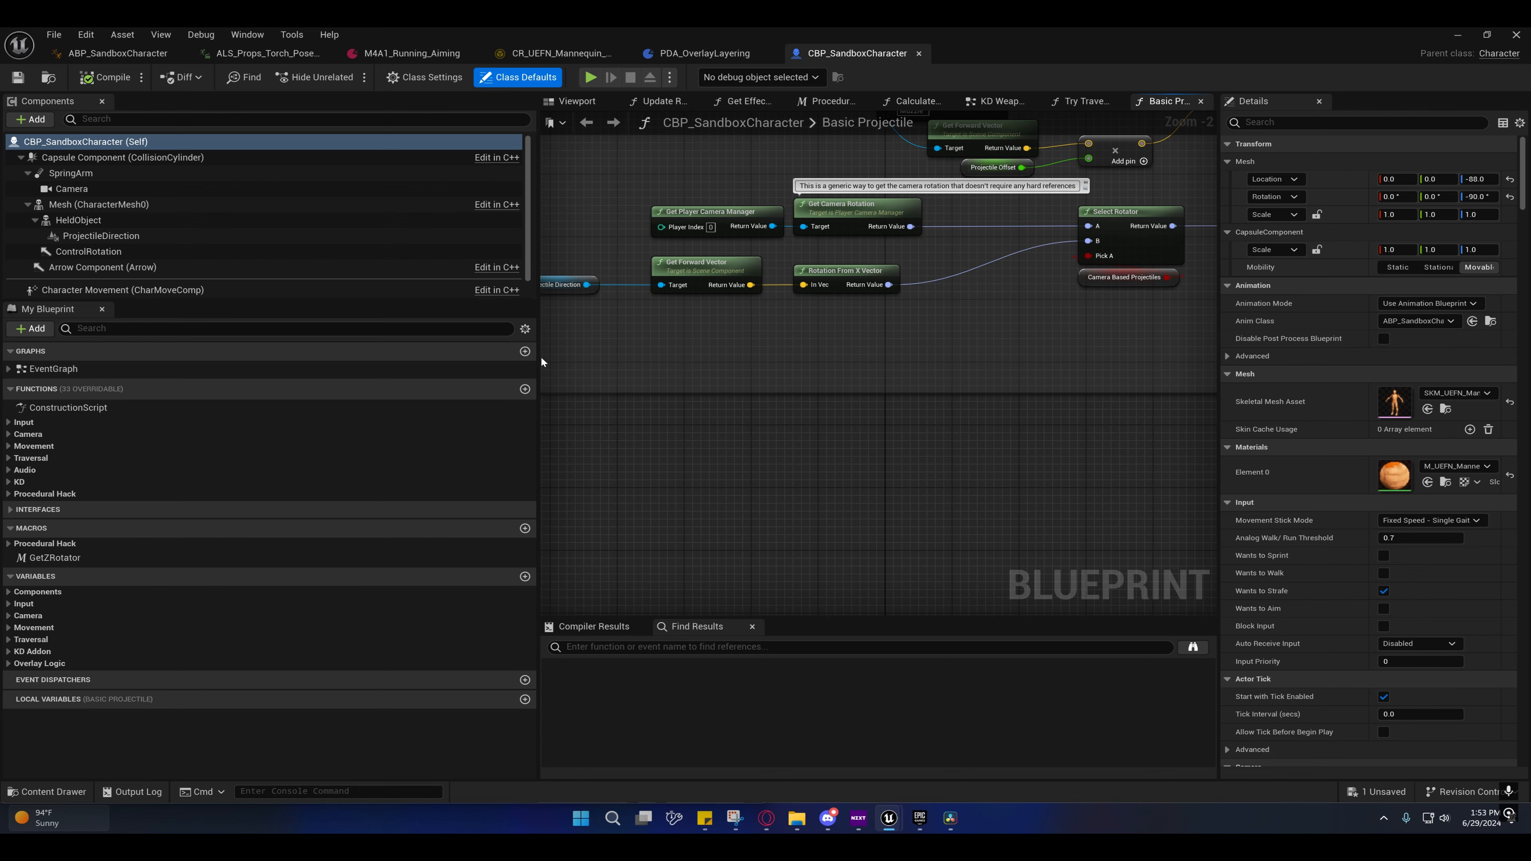
pyautogui.moveTo(540, 362); pyautogui.dragTo(342, 362)
pyautogui.moveTo(411, 362); pyautogui.dragTo(577, 420, button='right')
pyautogui.scroll(-1, 642, 410)
pyautogui.moveTo(697, 413); pyautogui.dragTo(480, 518, button='right')
pyautogui.moveTo(1045, 475)
pyautogui.mouseDown(button='right')
pyautogui.moveTo(727, 474)
pyautogui.moveTo(511, 496)
pyautogui.moveTo(723, 454)
pyautogui.moveTo(744, 420)
pyautogui.mouseUp(button='right')
pyautogui.scroll(-1, 630, 457)
pyautogui.scroll(-1, 712, 449)
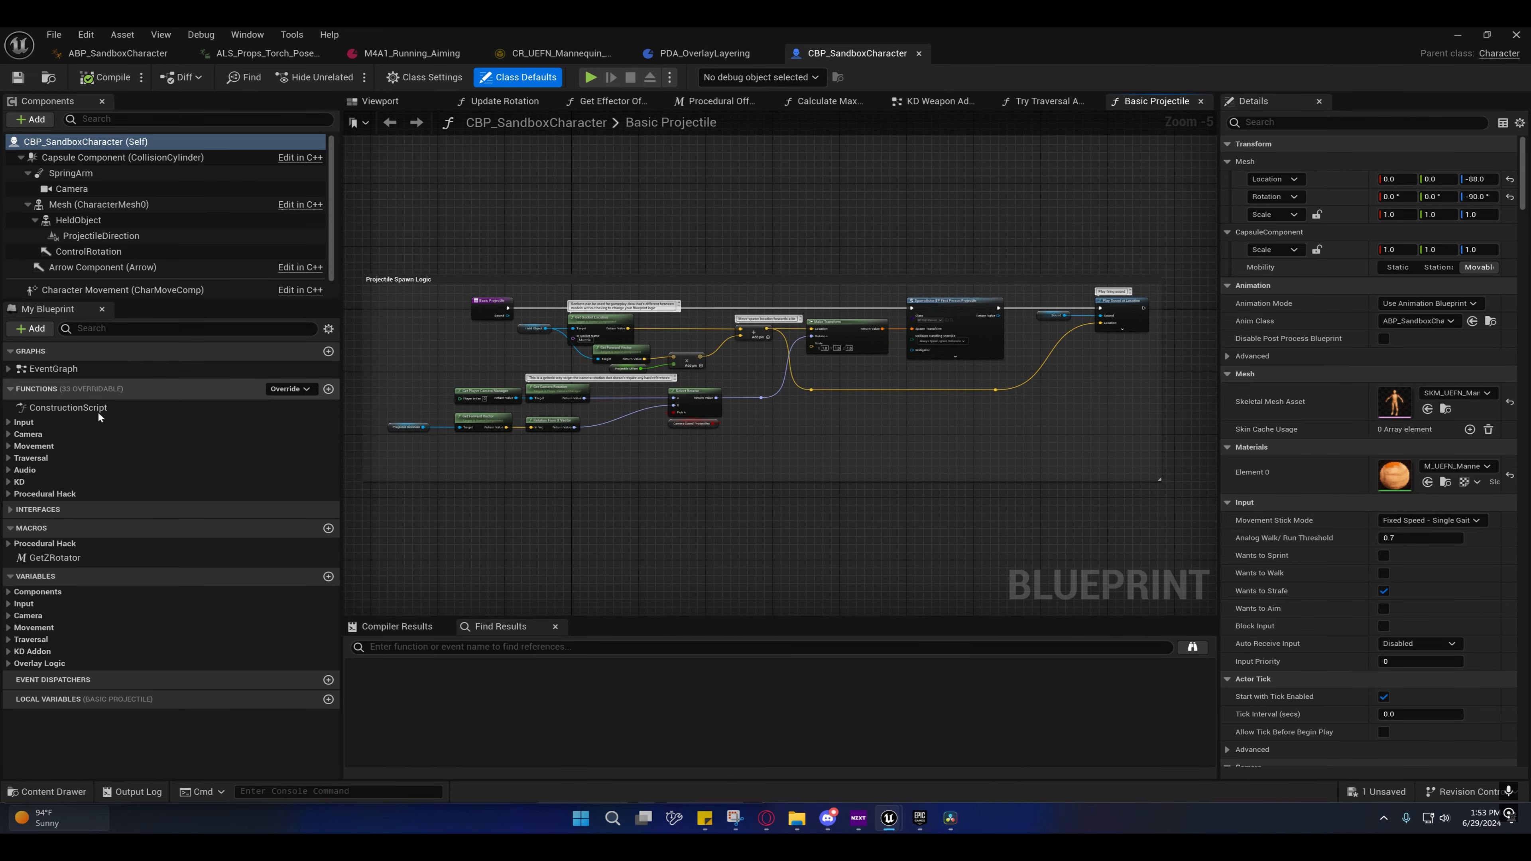
# Step: Find the references to the HeldObject component and open its use in the GetEffectorOffset function
pyautogui.rightClick(76, 218)
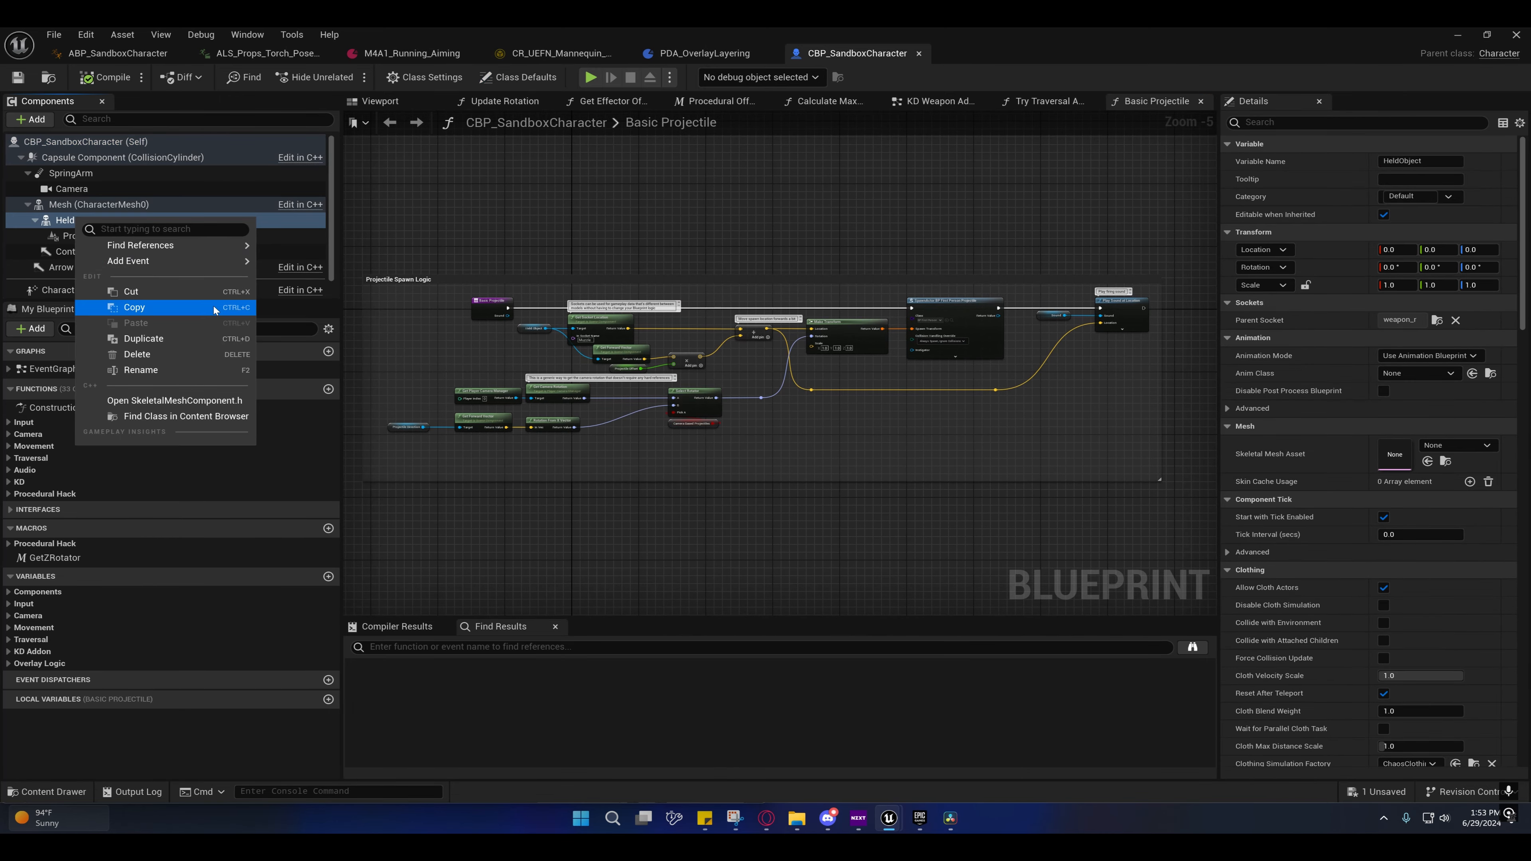
pyautogui.moveTo(238, 245)
pyautogui.click(326, 293)
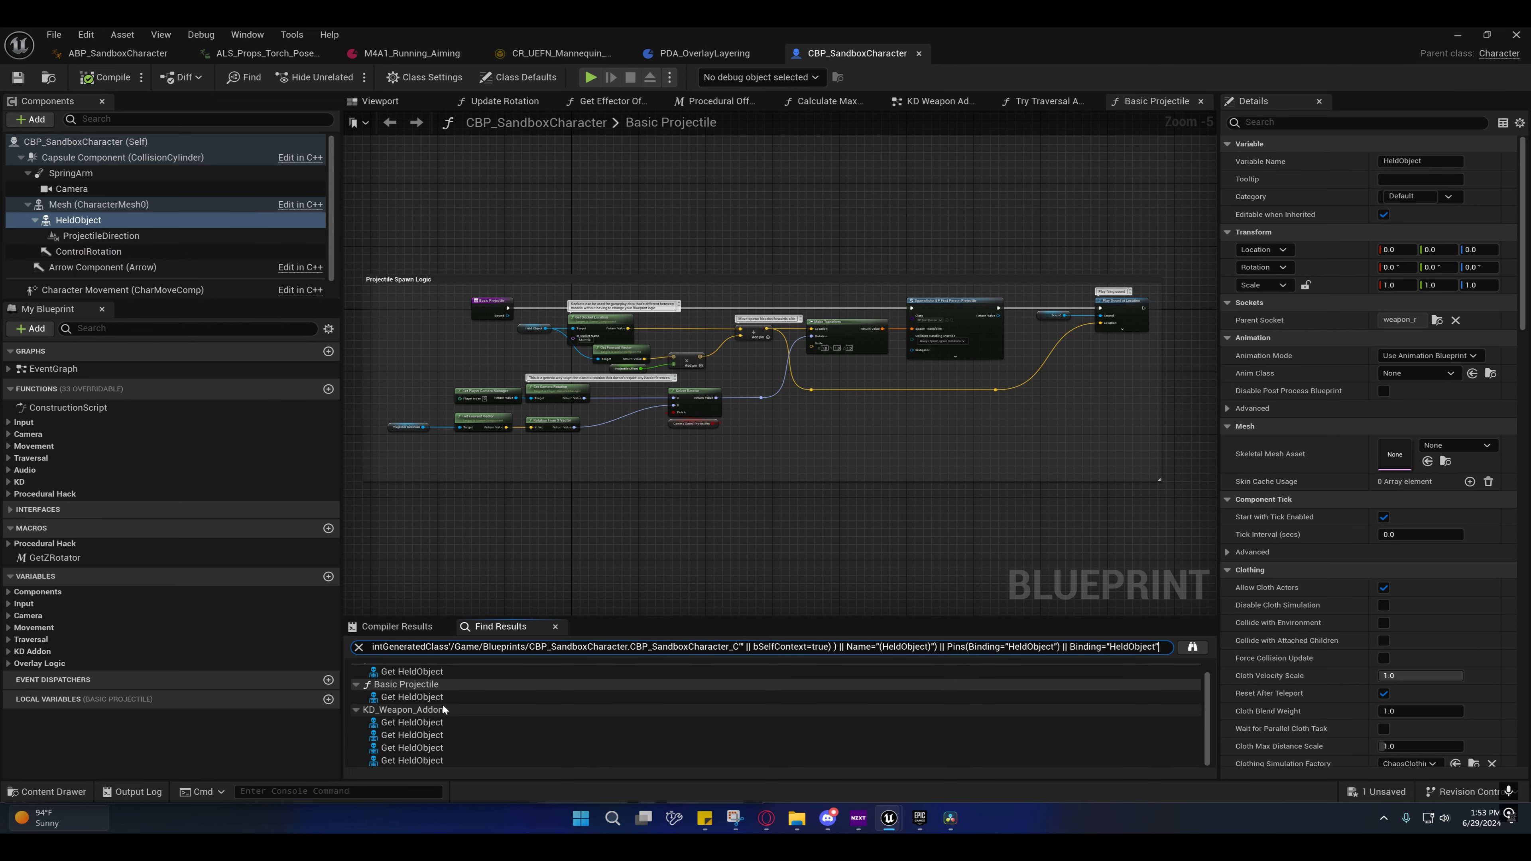
pyautogui.scroll(1, 427, 687)
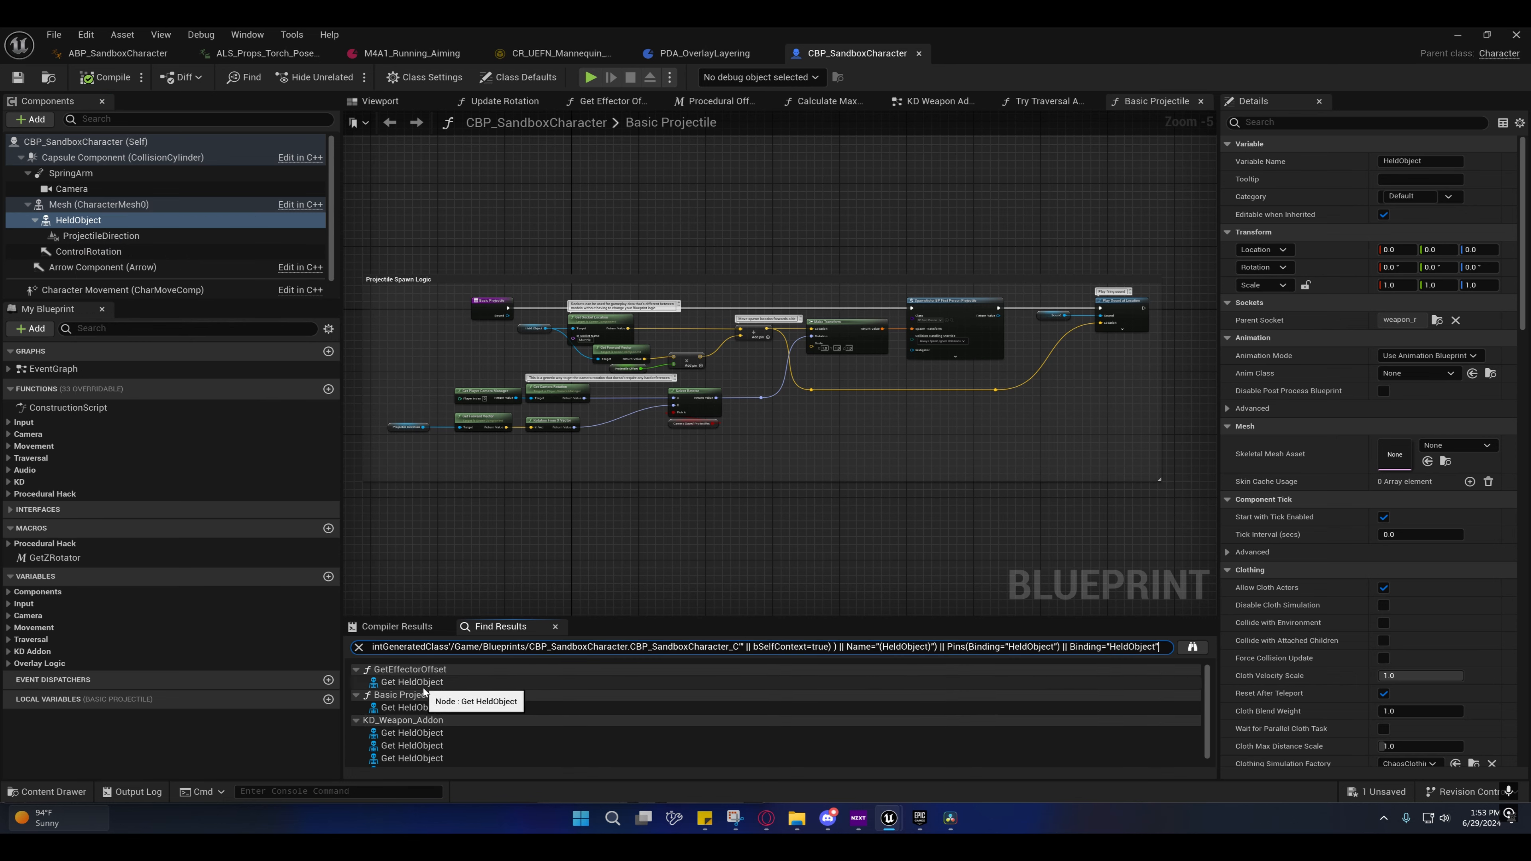
pyautogui.click(412, 682)
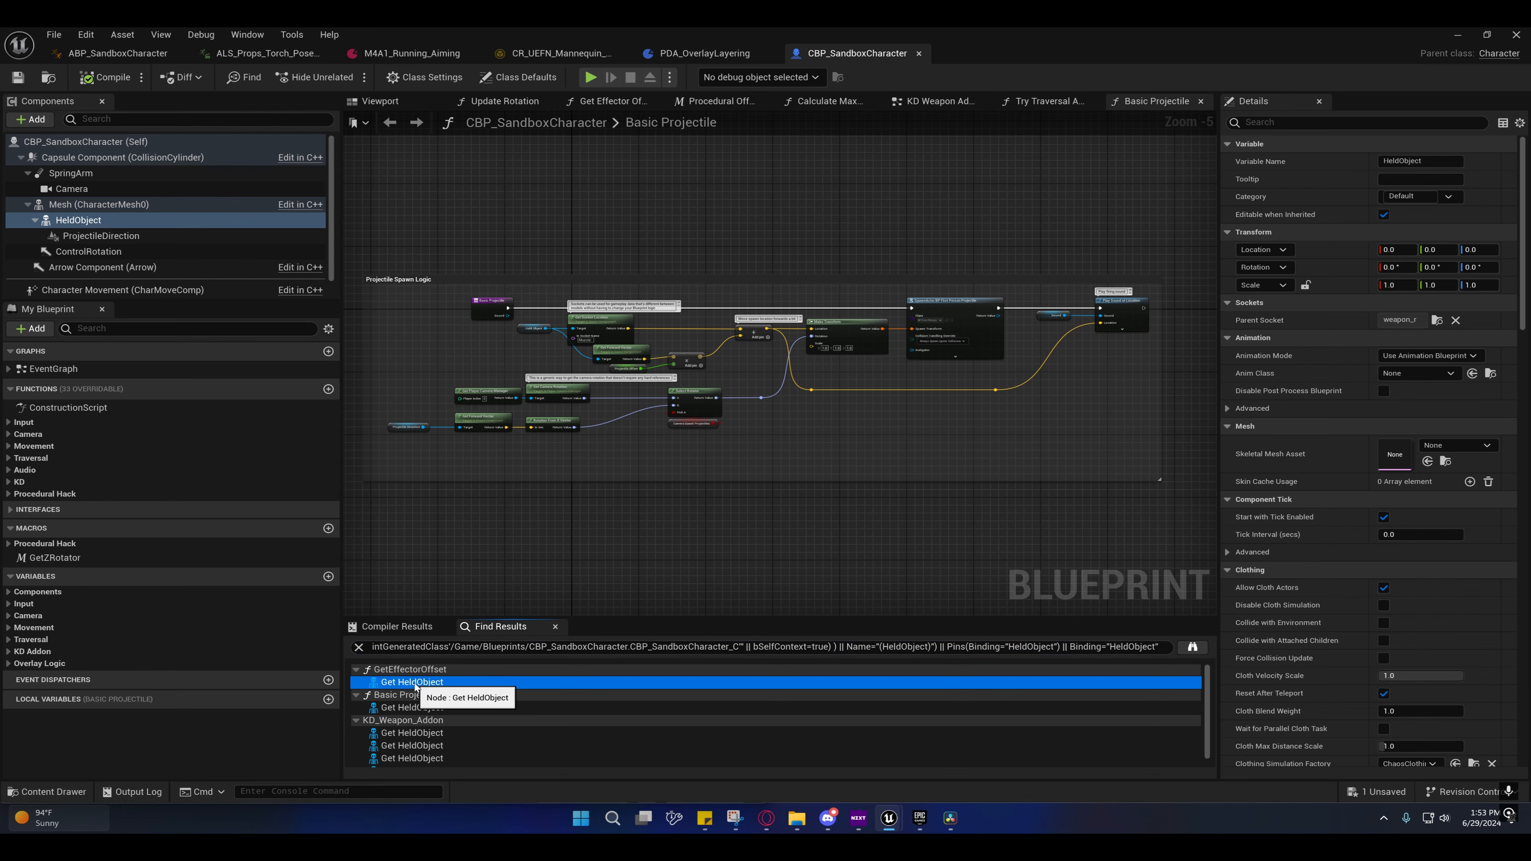
pyautogui.scroll(-3, 576, 449)
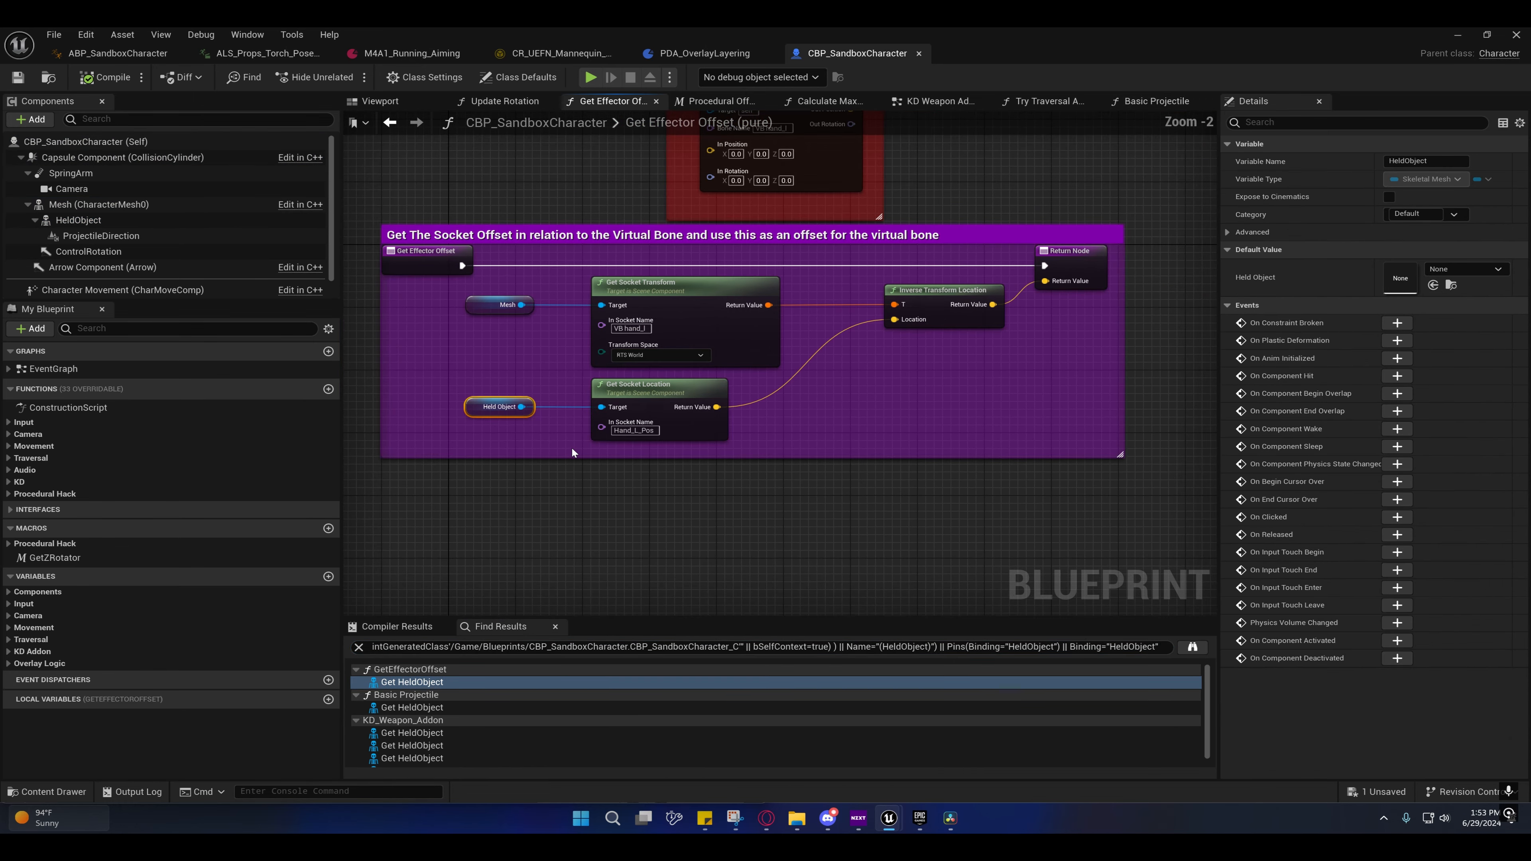
pyautogui.moveTo(557, 471); pyautogui.dragTo(651, 474, button='right')
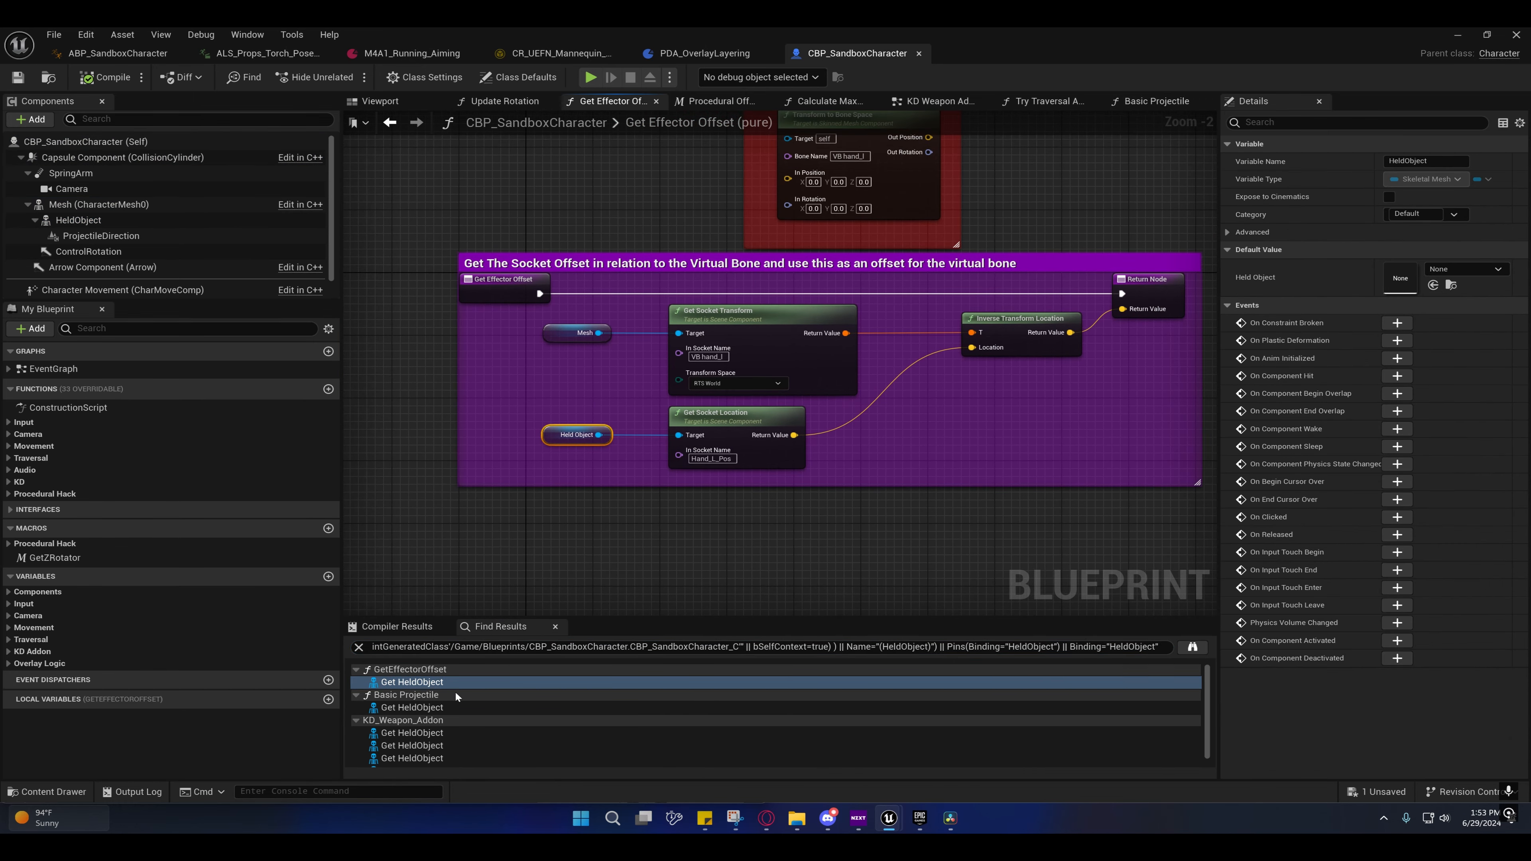
# Step: Go to the first HeldObject reference in the KD_Weapon_Addon graph
pyautogui.scroll(-1, 392, 720)
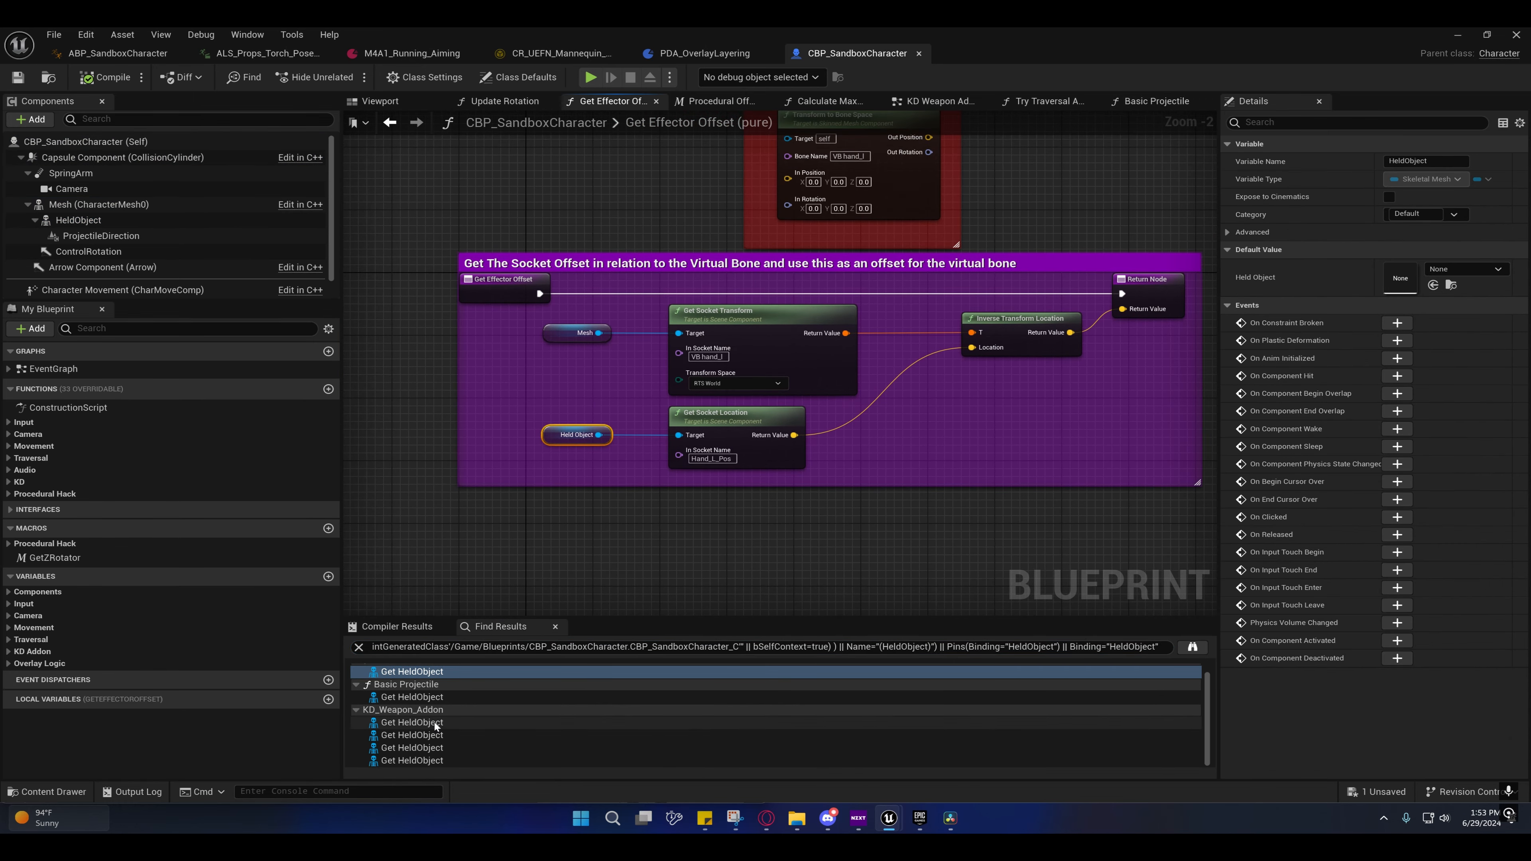
pyautogui.click(392, 722)
pyautogui.moveTo(756, 438); pyautogui.dragTo(595, 436, button='right')
pyautogui.scroll(-1, 597, 434)
pyautogui.moveTo(684, 407); pyautogui.dragTo(802, 353, button='right')
# Step: Add a third element to the ST_OverlayData array's default value and expand all its entries
pyautogui.click(500, 390)
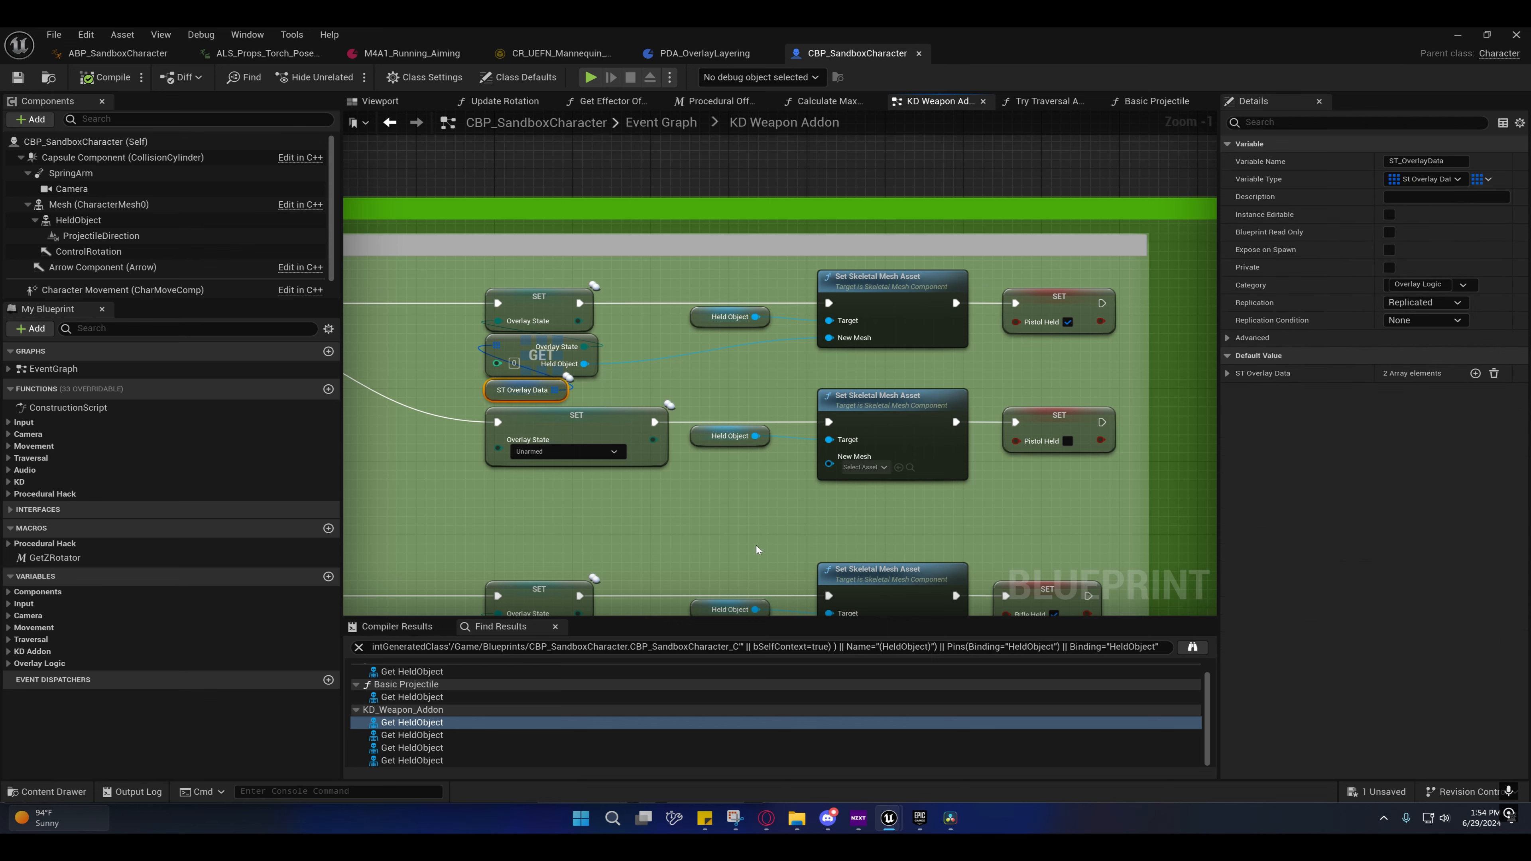
pyautogui.moveTo(500, 390); pyautogui.dragTo(668, 317, button='right')
pyautogui.click(1226, 373)
pyautogui.click(1240, 392)
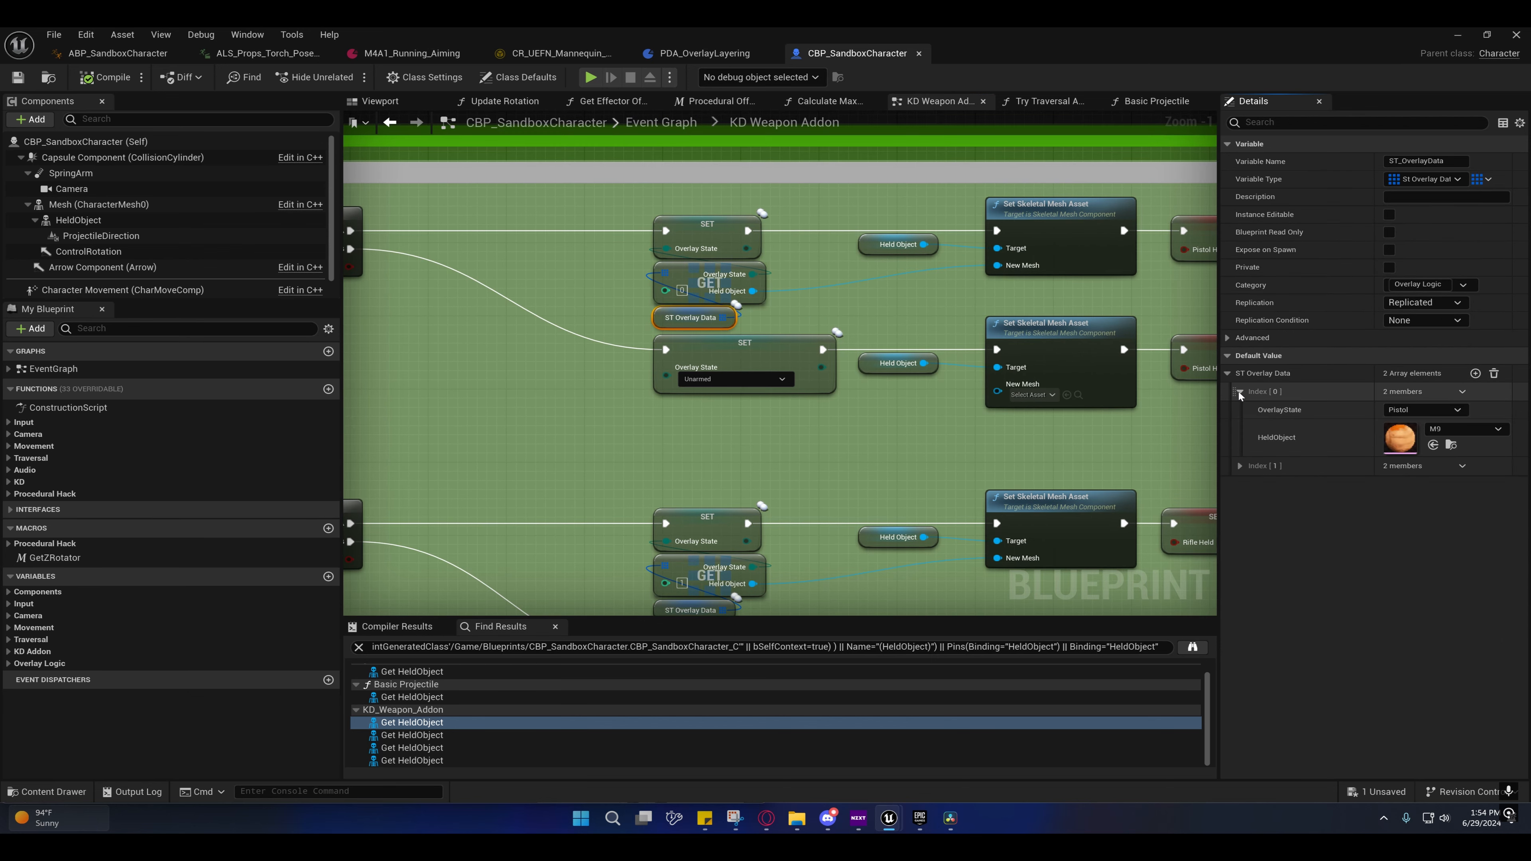
pyautogui.click(1239, 465)
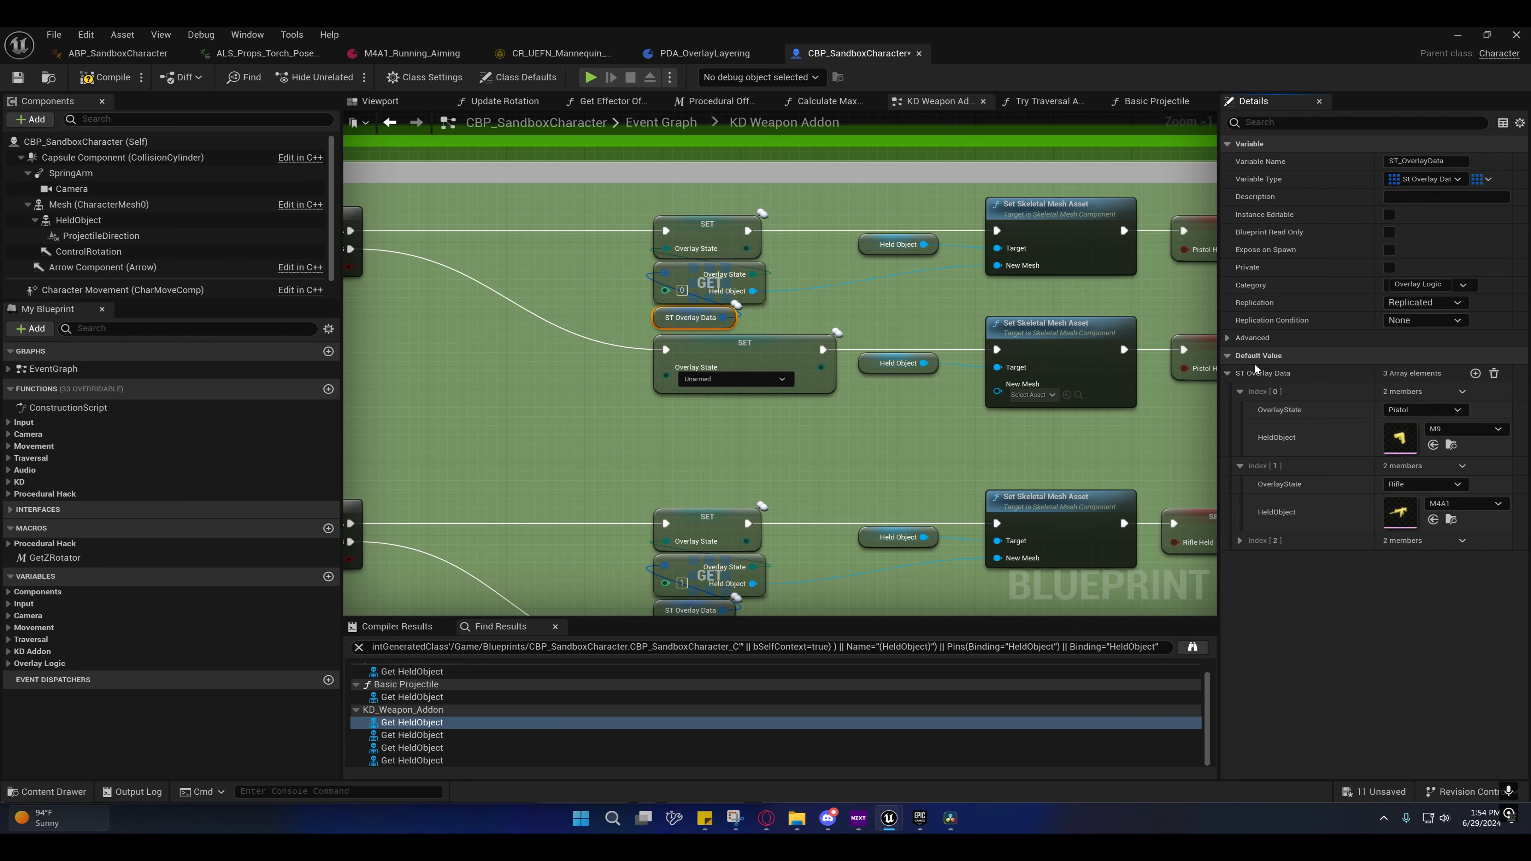
pyautogui.click(1240, 540)
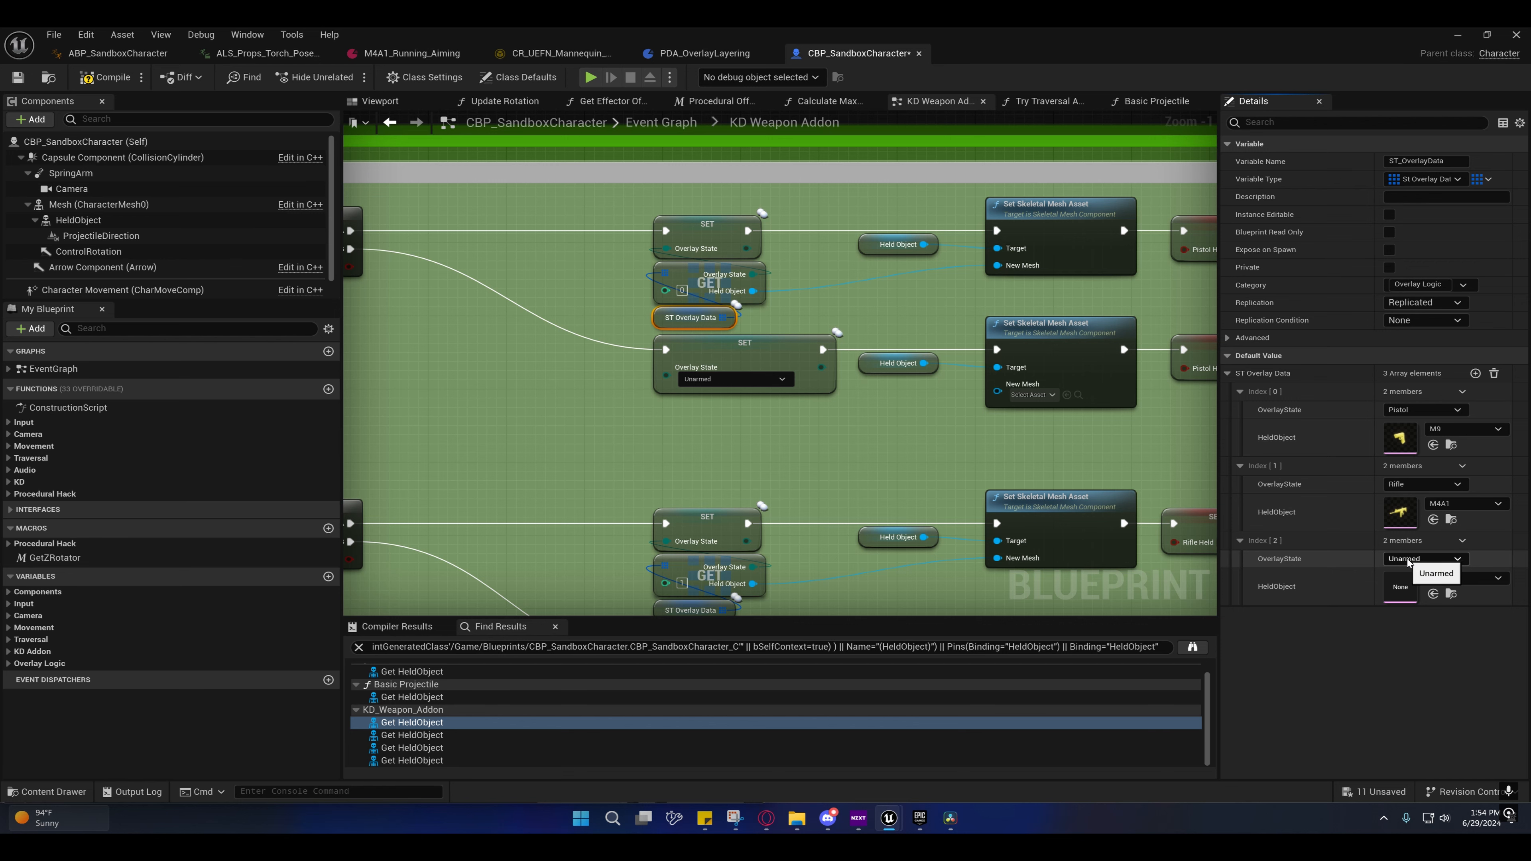
# Step: Select the Torch static mesh in Weapons/Torch/Mesh and try to assign it as the third overlay entry's HeldObject
pyautogui.click(81, 791)
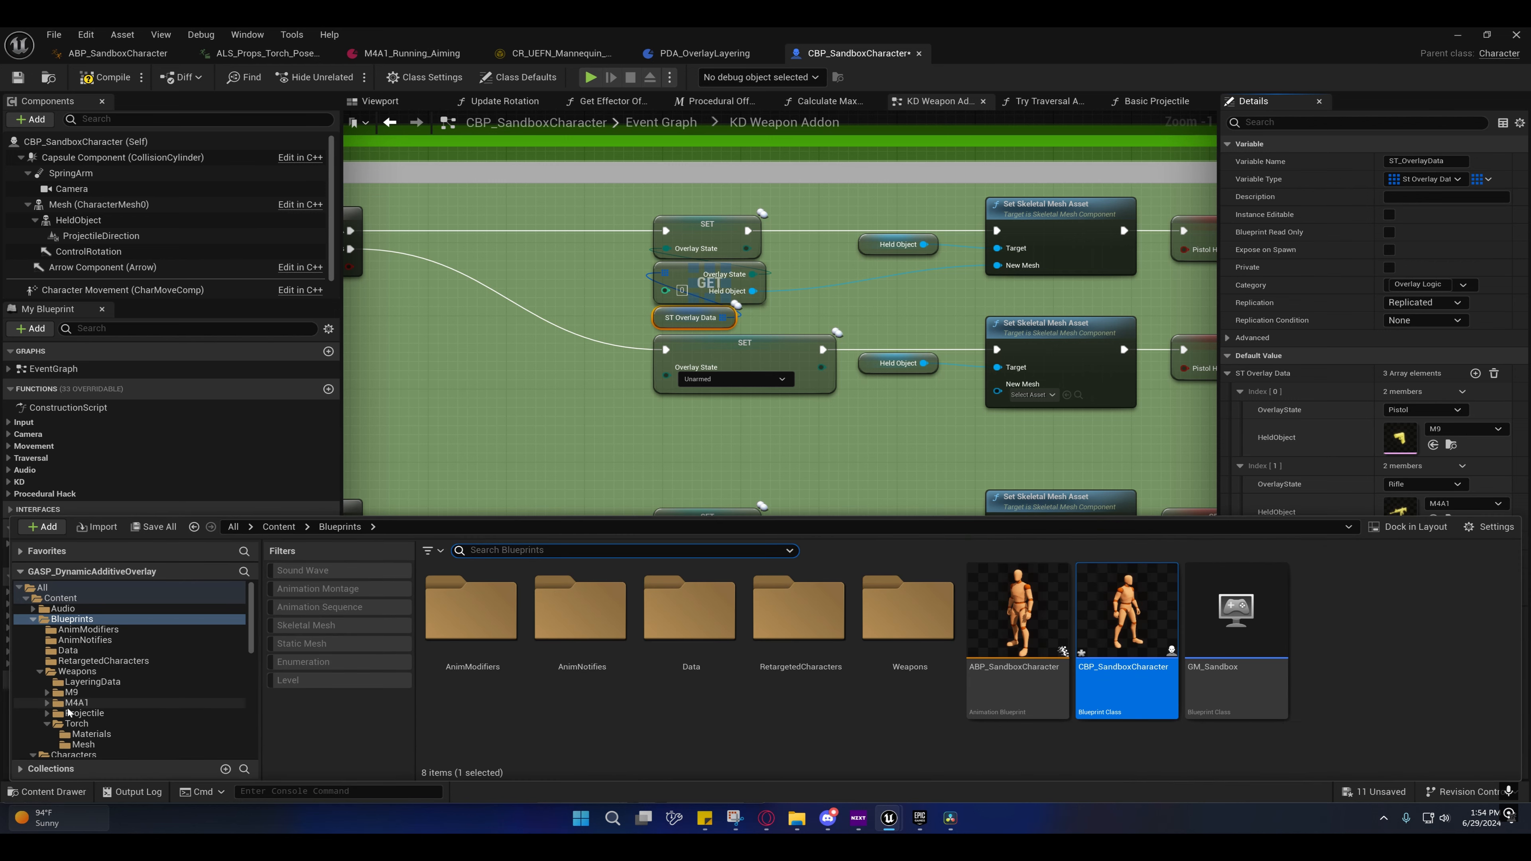
pyautogui.click(83, 723)
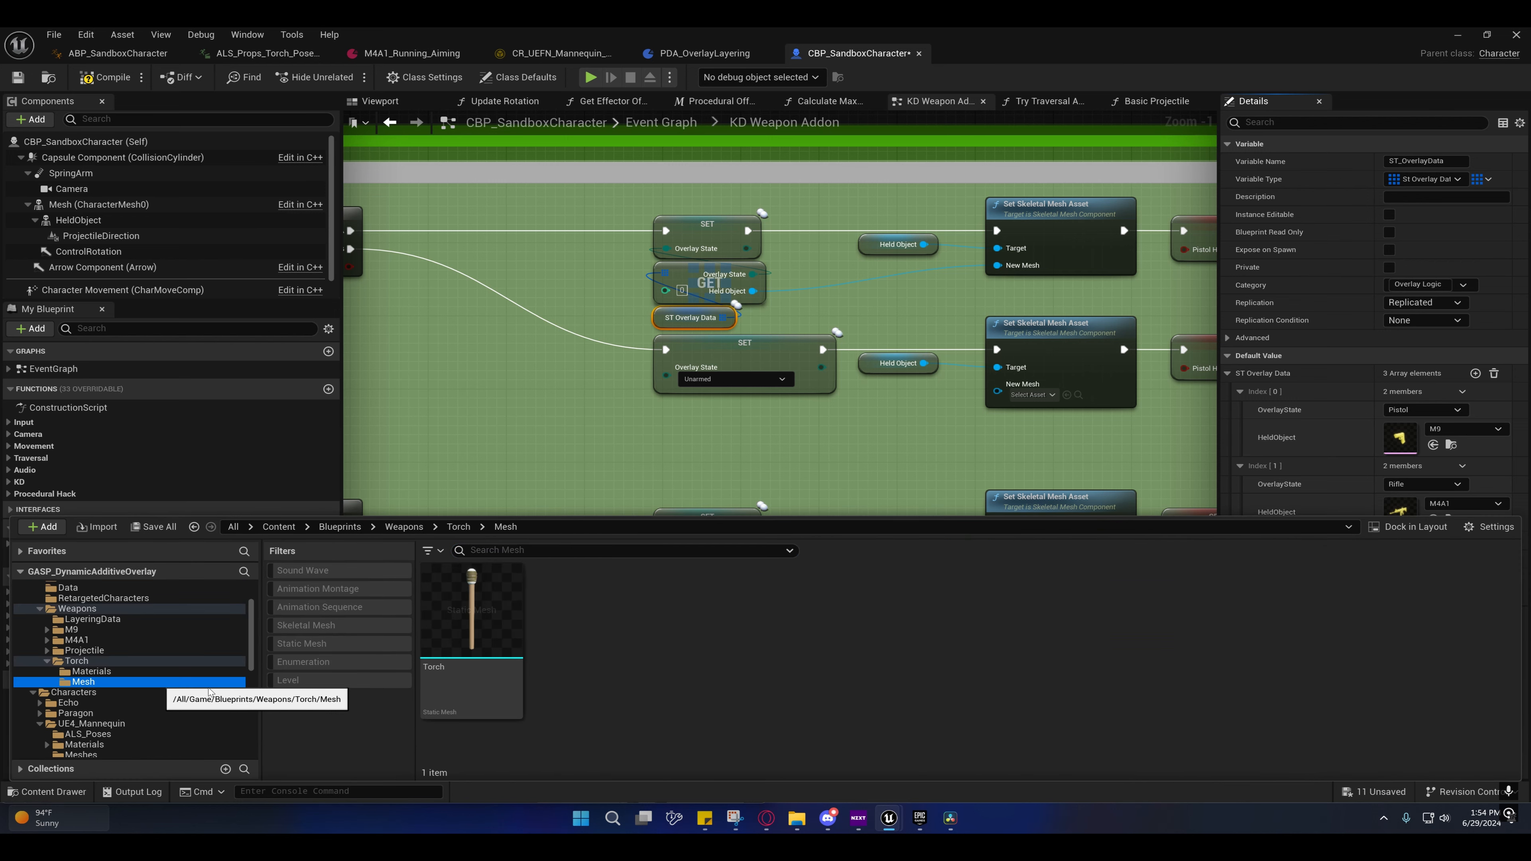
pyautogui.click(459, 644)
pyautogui.moveTo(984, 433); pyautogui.dragTo(910, 388, button='right')
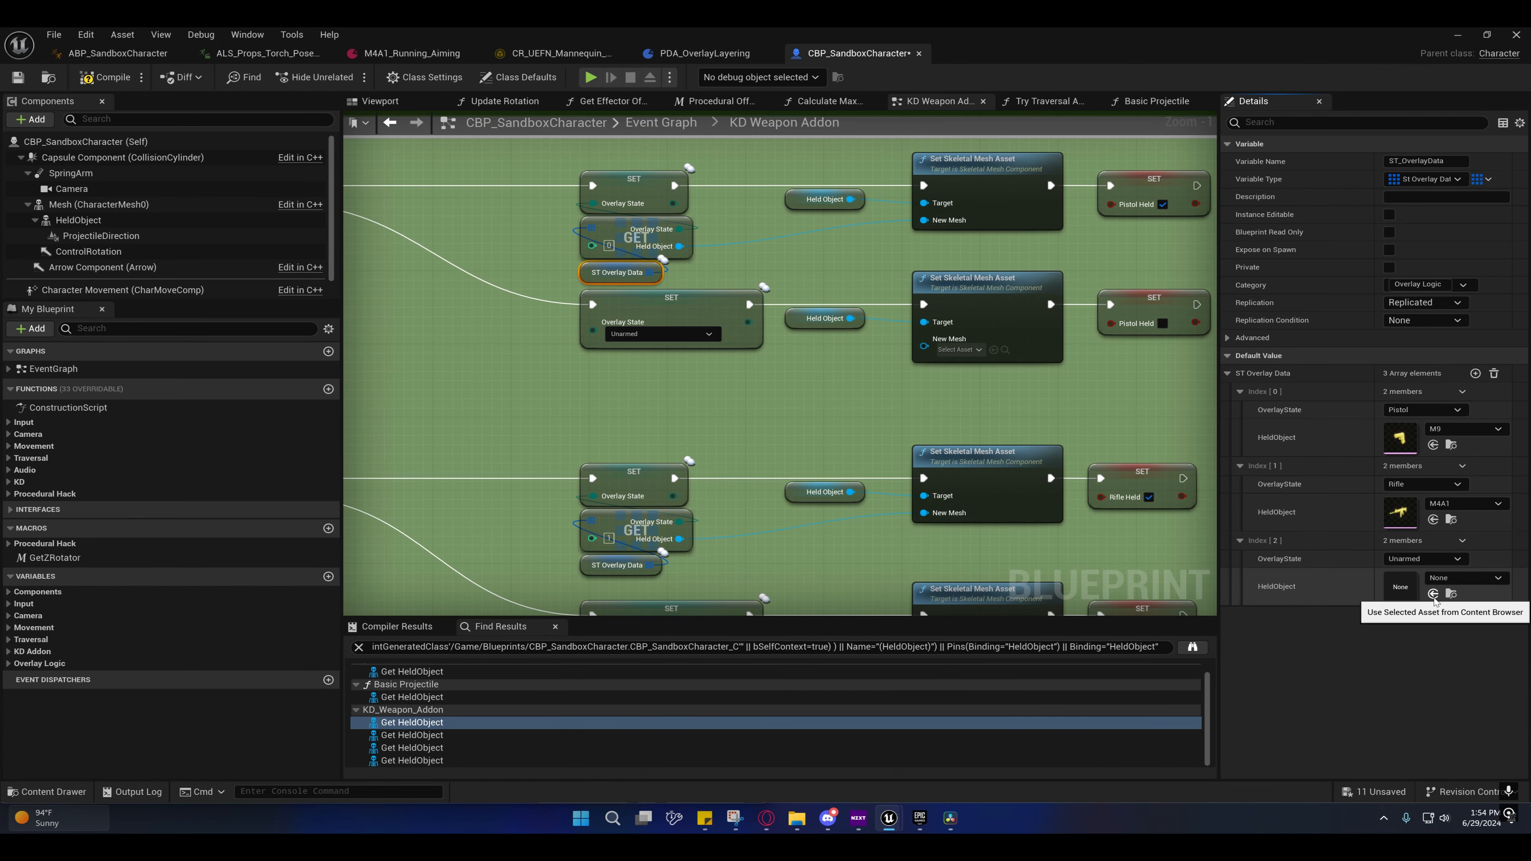
pyautogui.click(1436, 579)
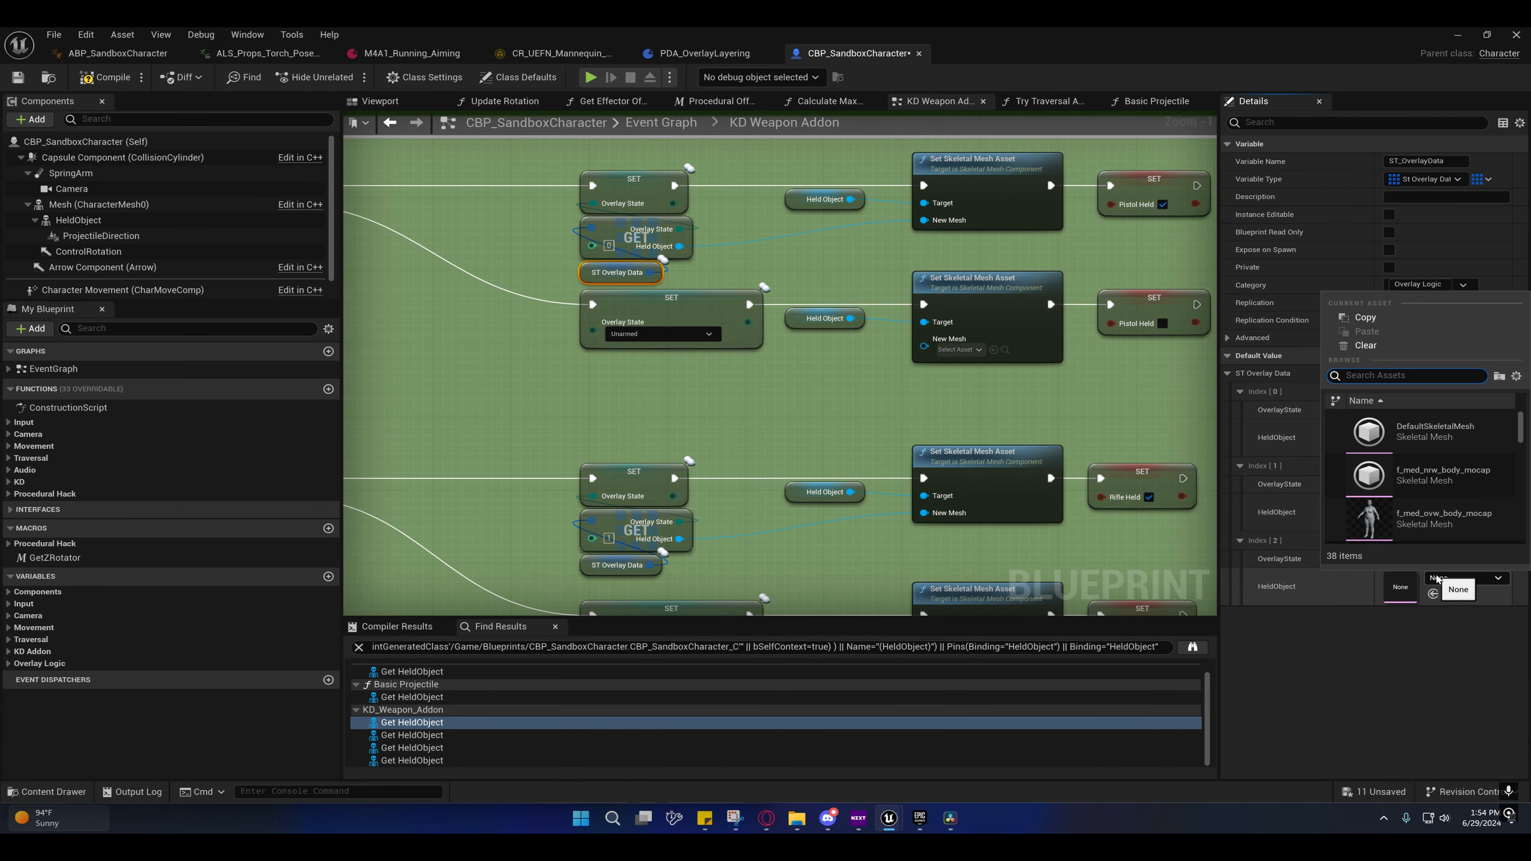
pyautogui.click(1435, 579)
# Step: Examine the asset actions available for the Torch static mesh
pyautogui.click(49, 791)
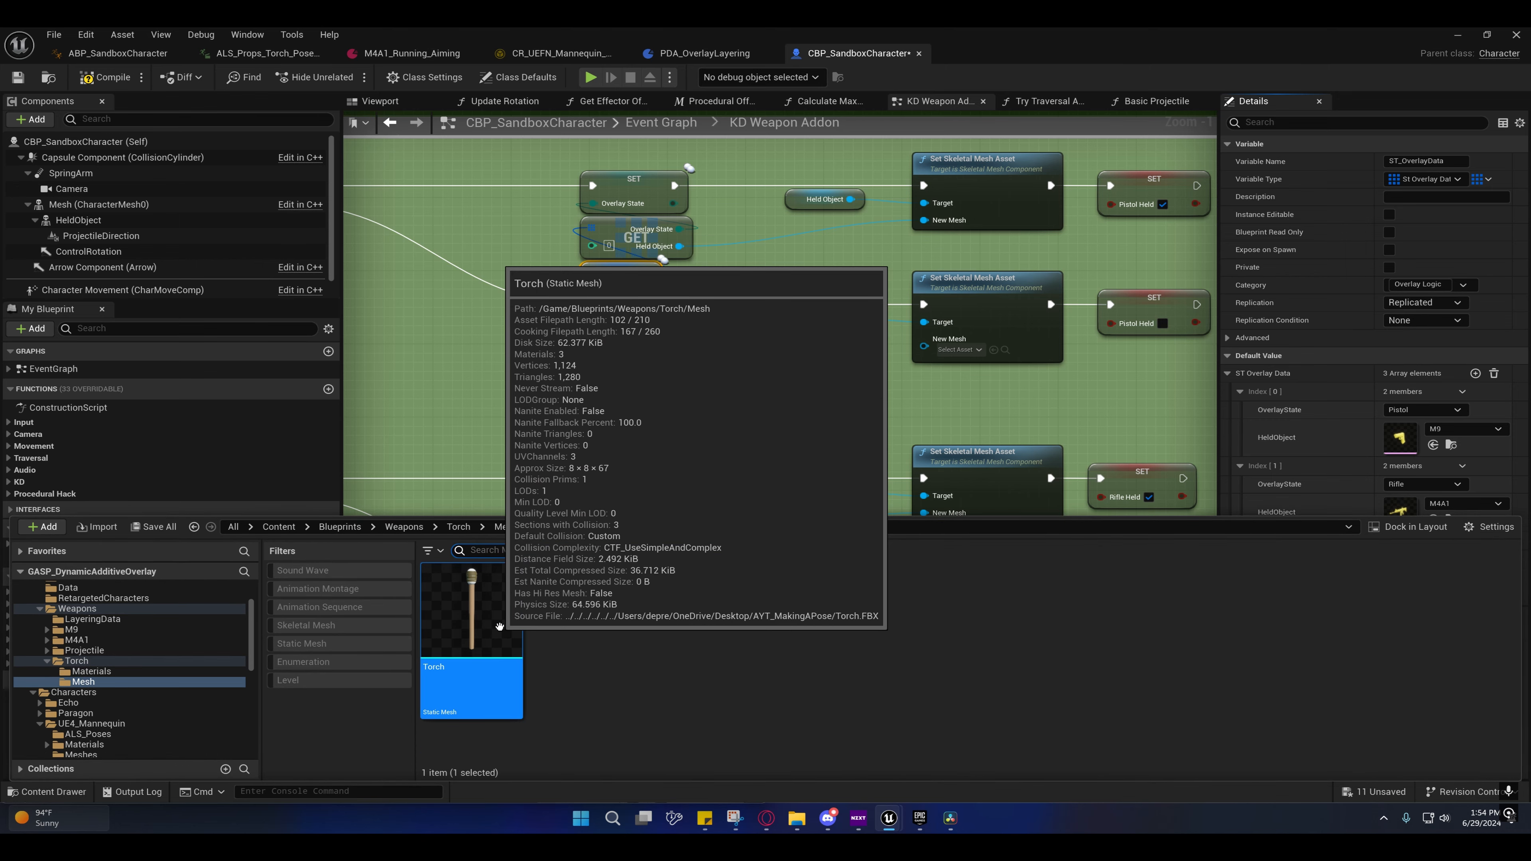
pyautogui.rightClick(483, 608)
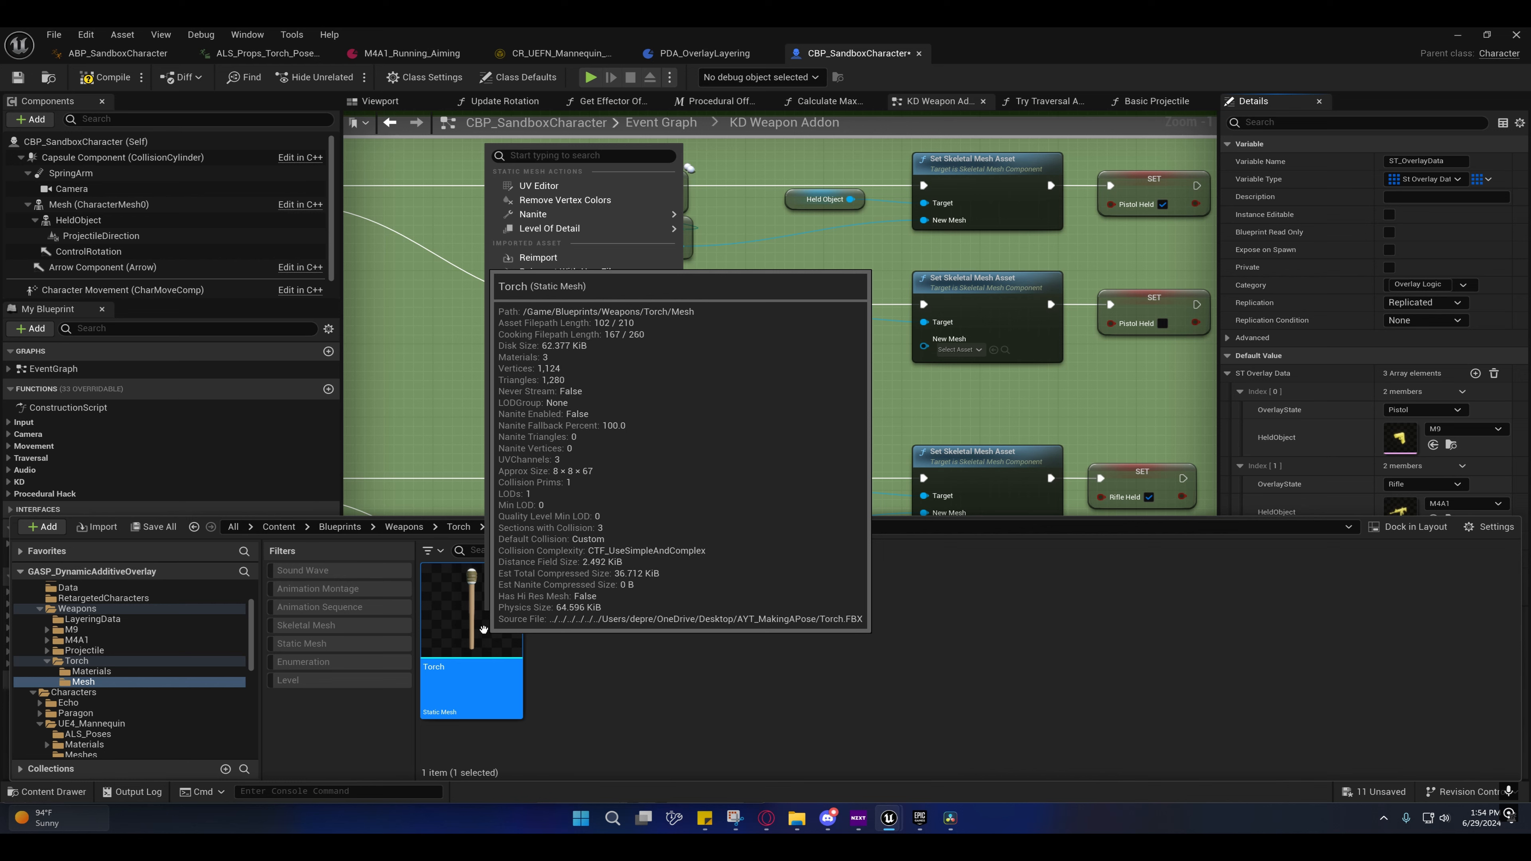
pyautogui.click(465, 632)
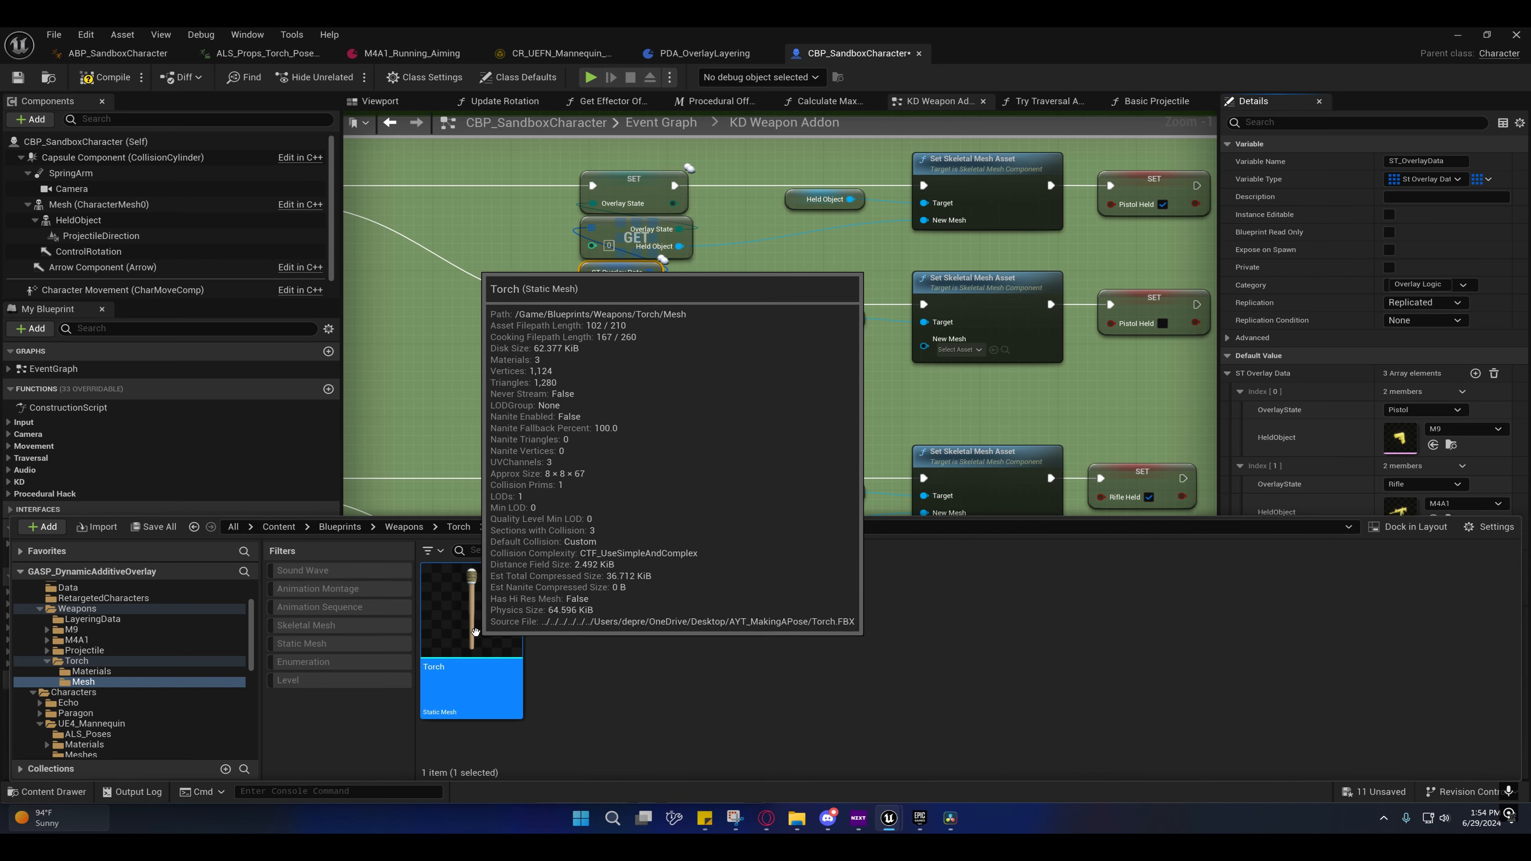
pyautogui.rightClick(481, 594)
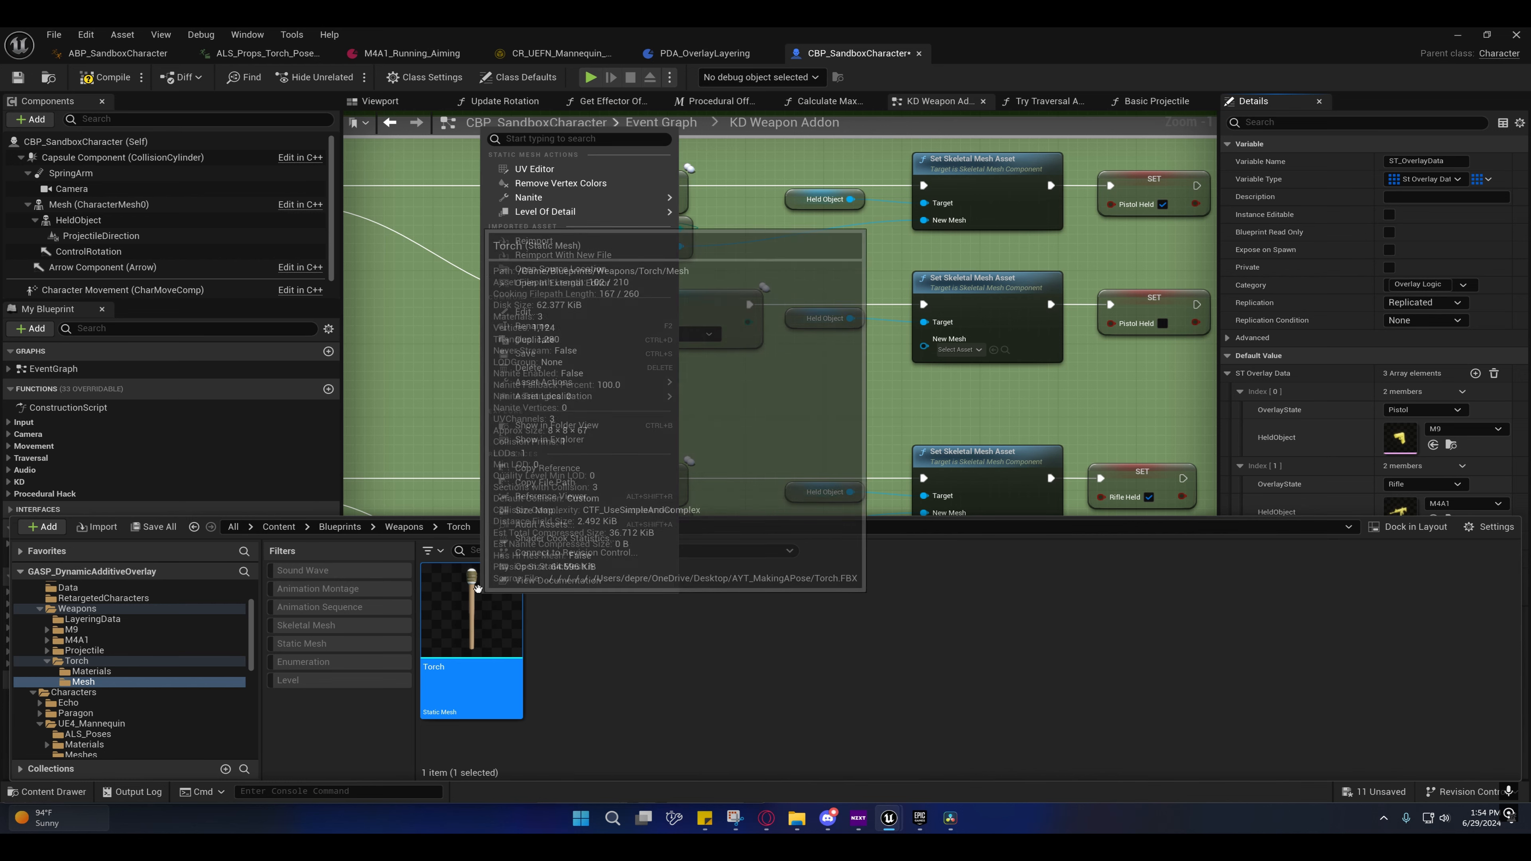
pyautogui.moveTo(586, 204)
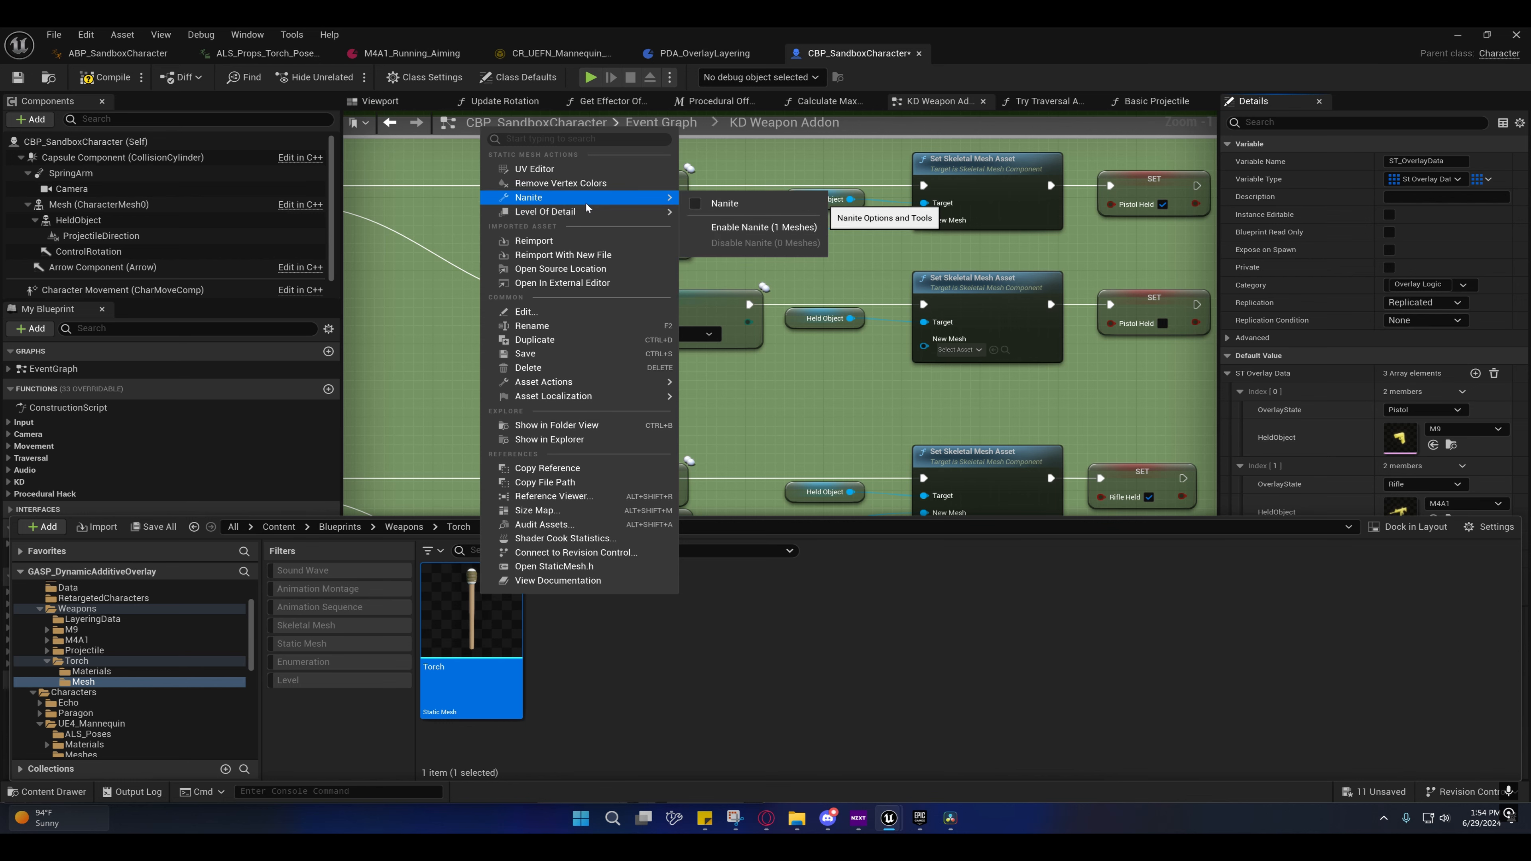
pyautogui.moveTo(588, 391)
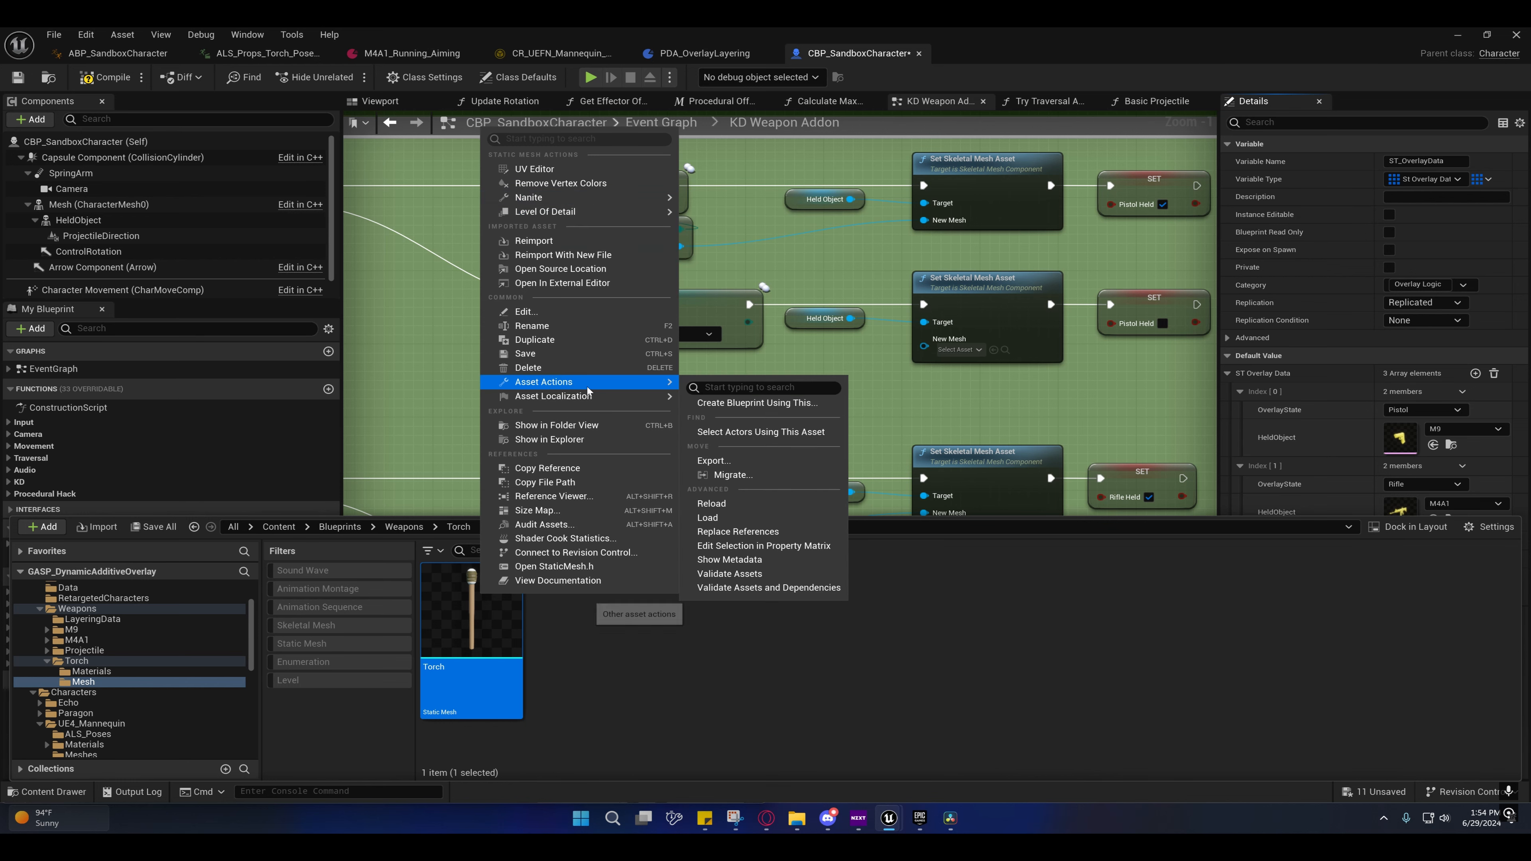
pyautogui.rightClick(447, 615)
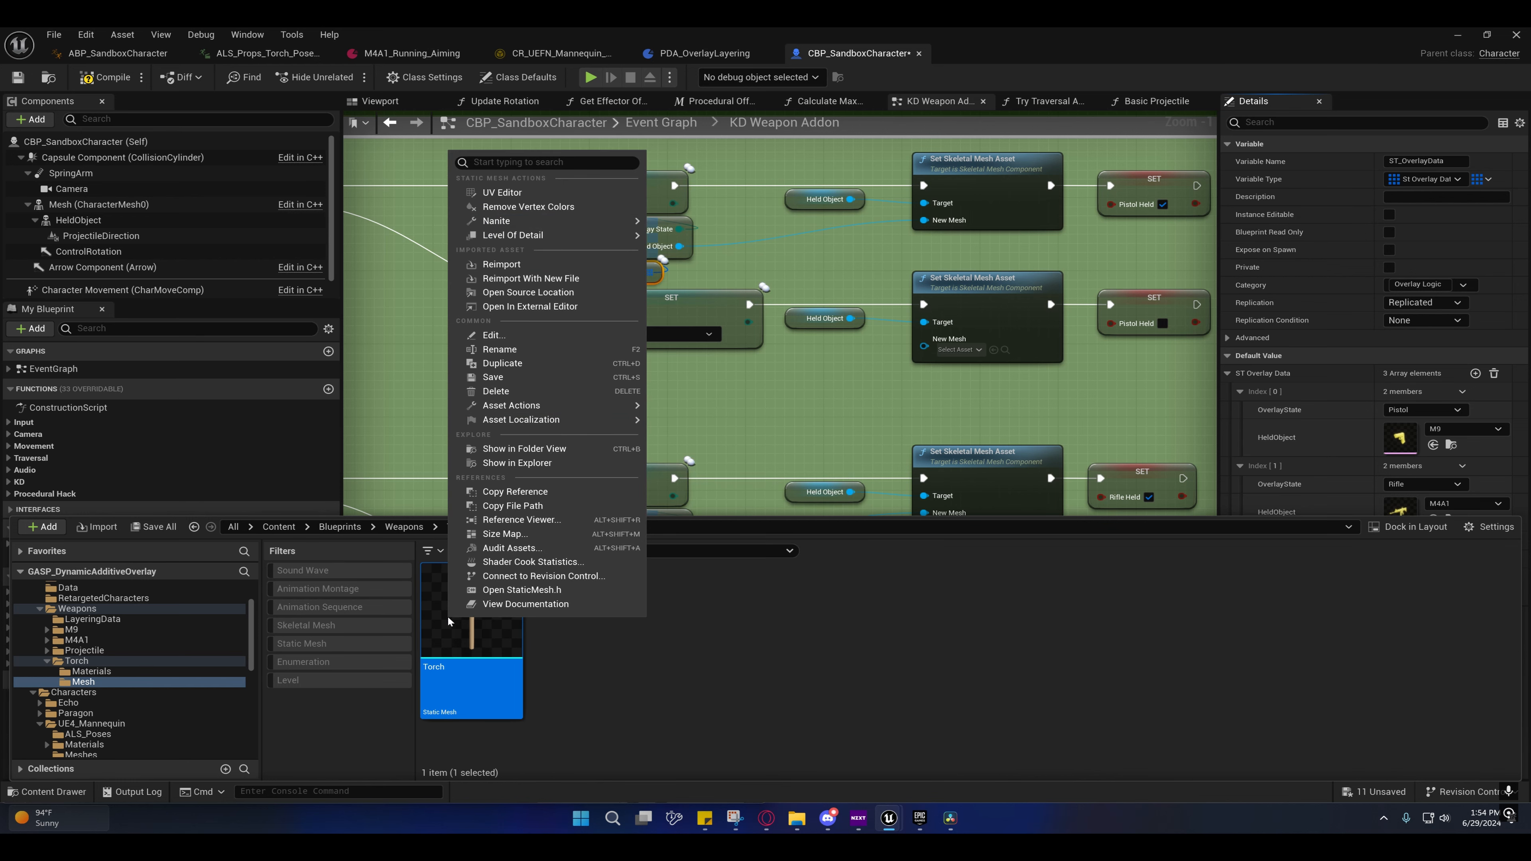
pyautogui.press('Escape')
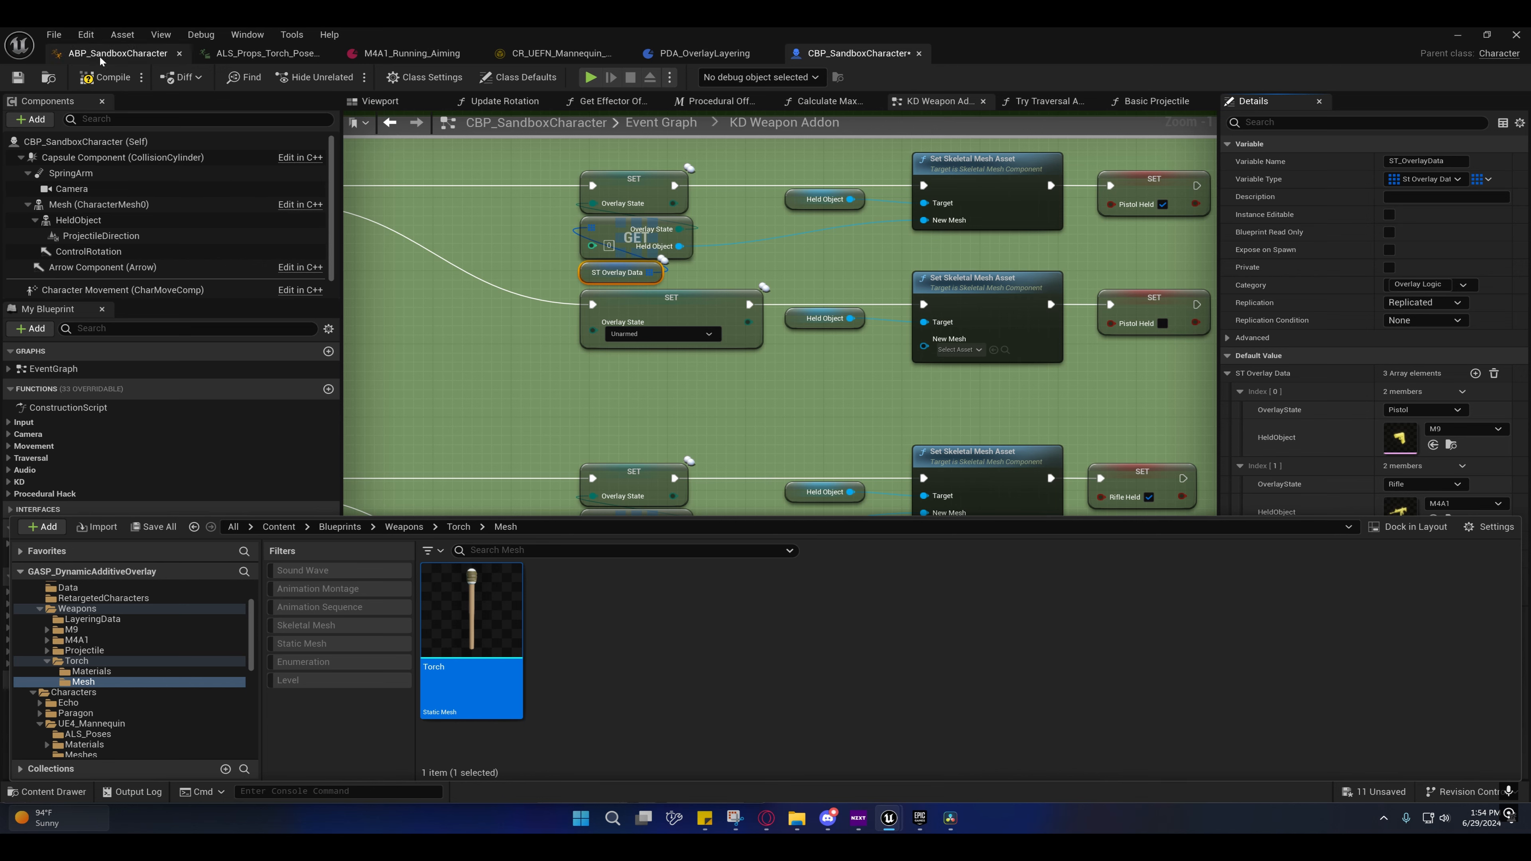
# Step: Enable the Skeletal Mesh Editing Tools beta plugin, searching the plugin list for "skel"
pyautogui.click(86, 34)
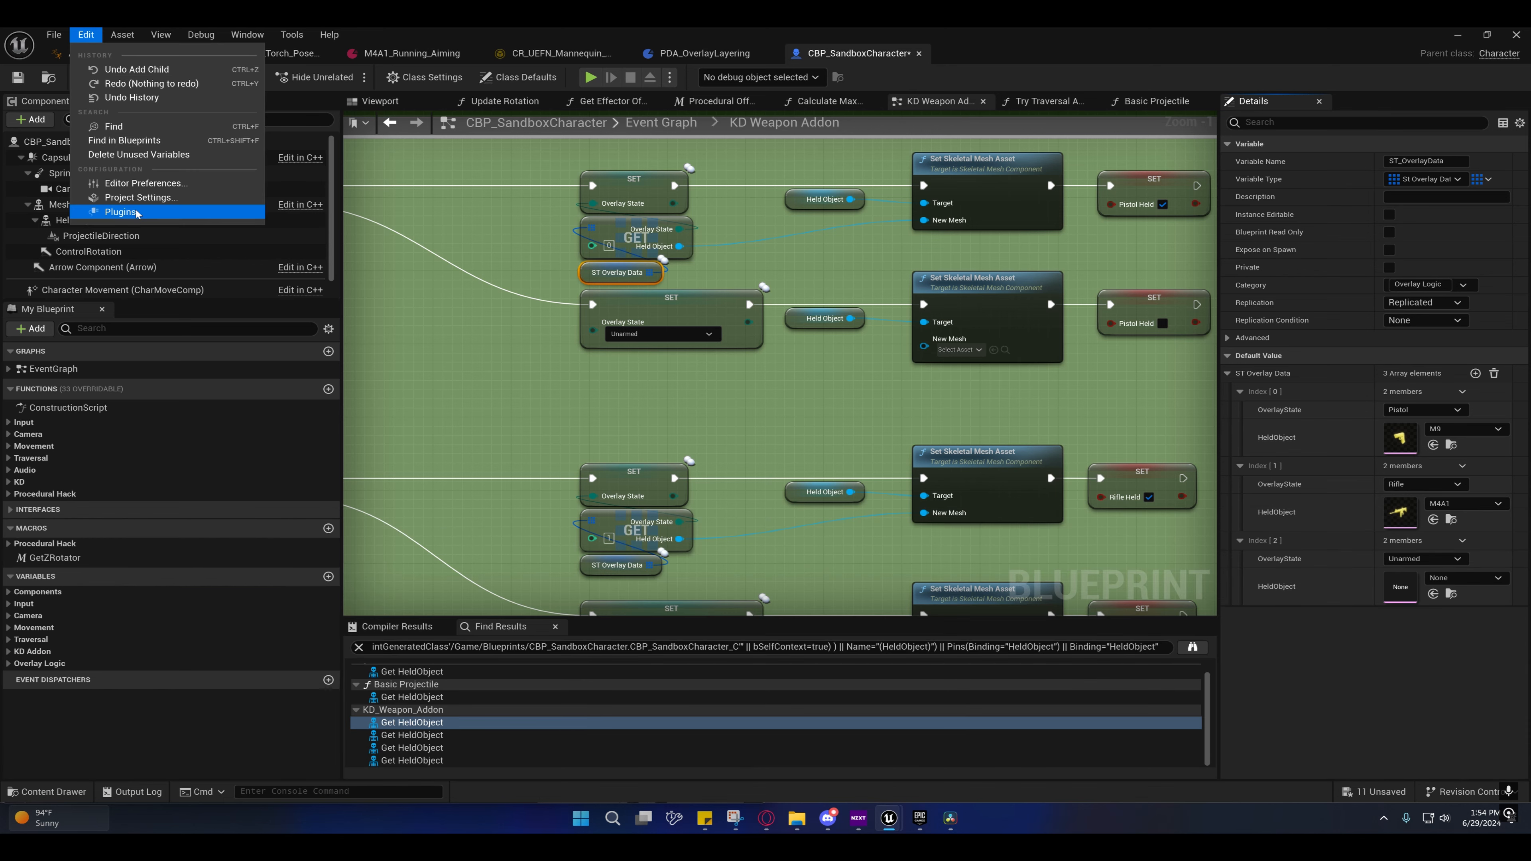
pyautogui.click(109, 211)
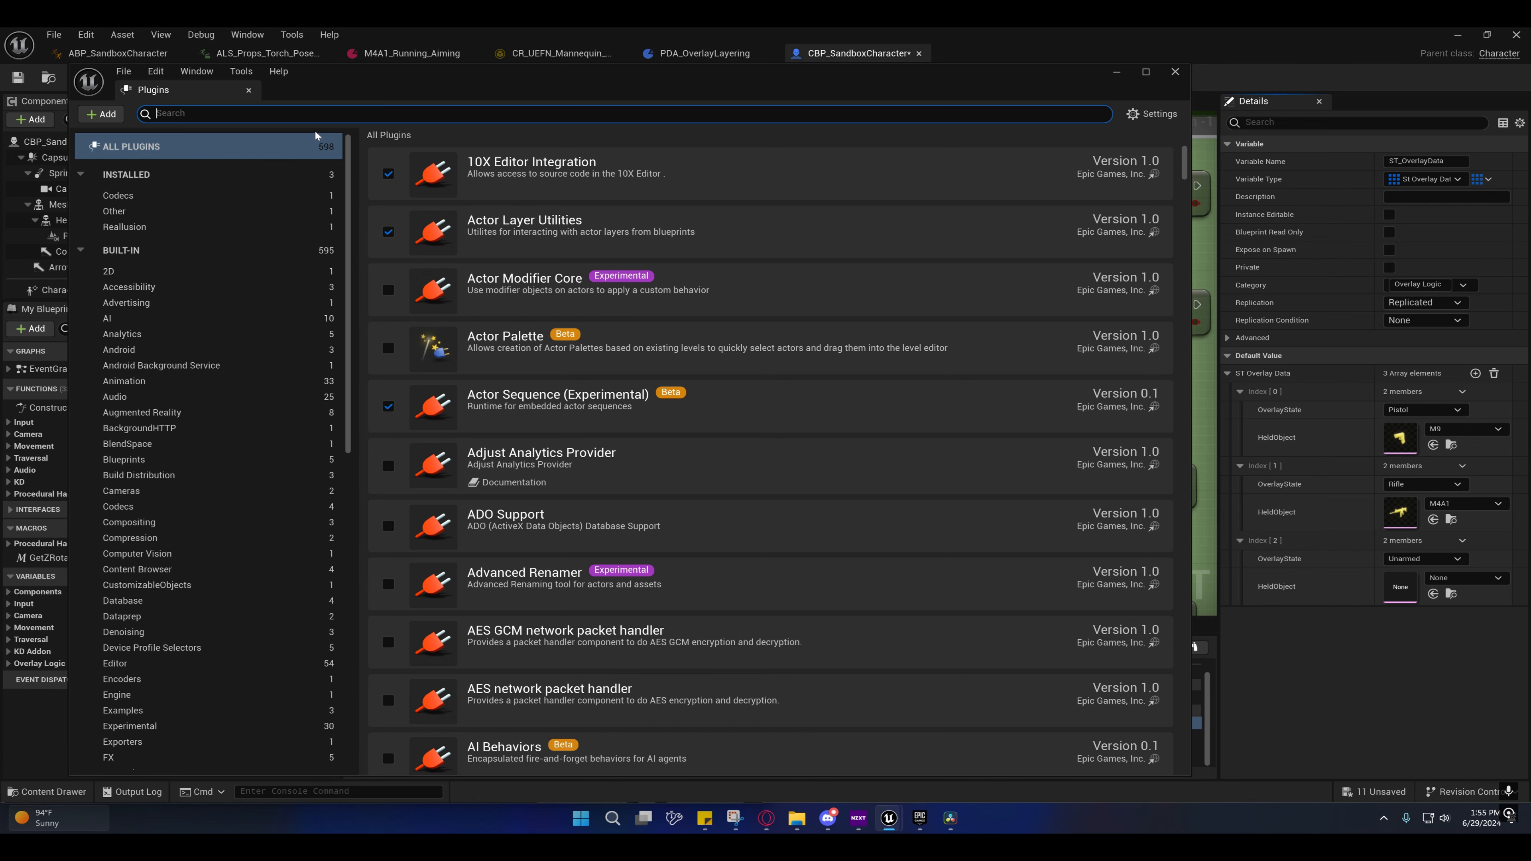
pyautogui.write('skel')
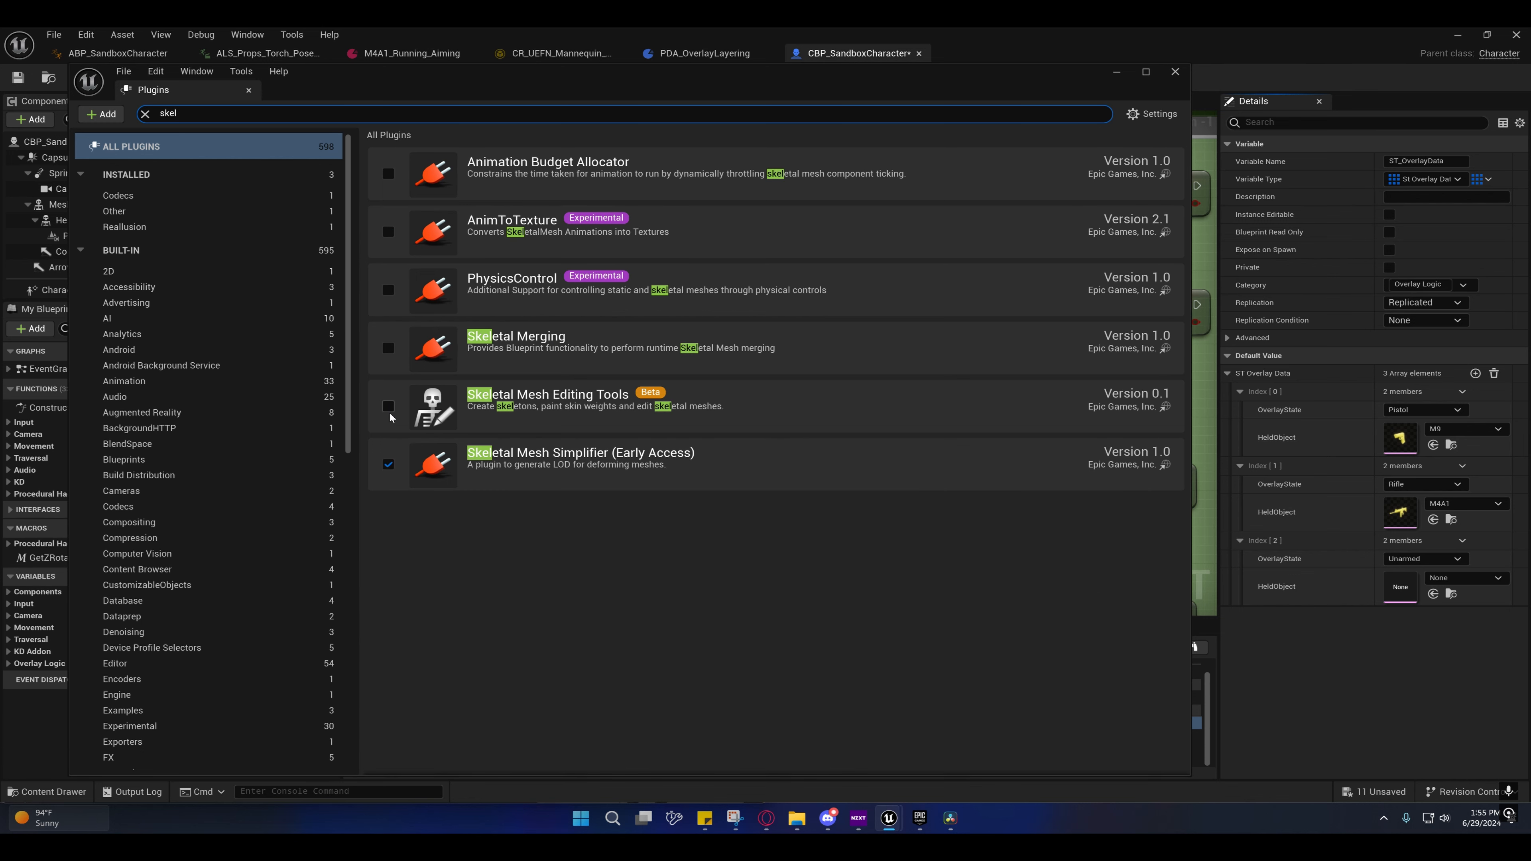
pyautogui.click(388, 407)
pyautogui.click(875, 456)
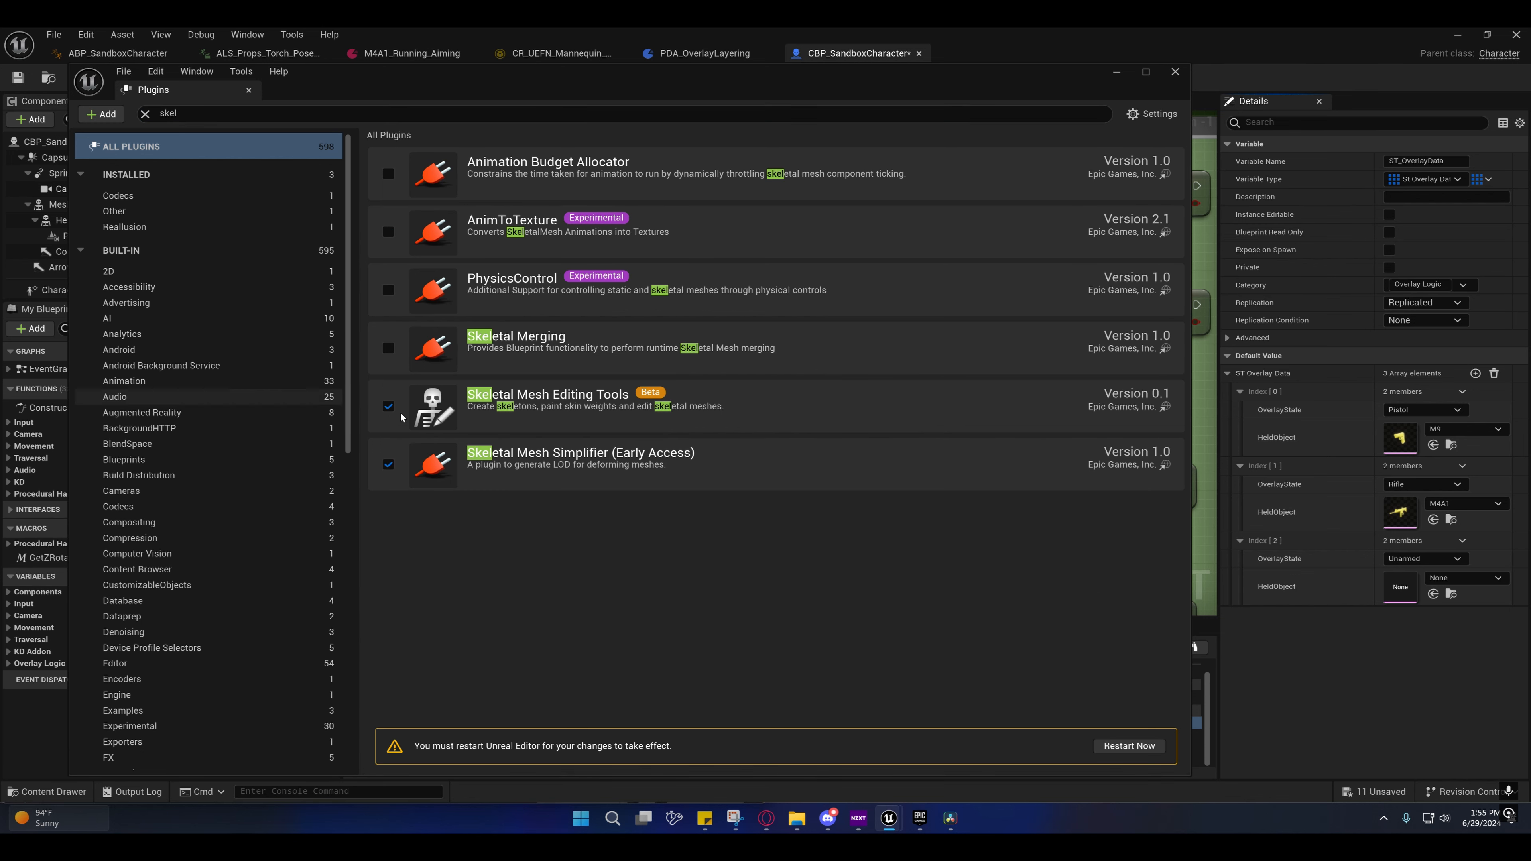
# Step: Restart the editor to apply the plugin change, saving all listed modified assets
pyautogui.moveTo(317, 69); pyautogui.dragTo(537, 98)
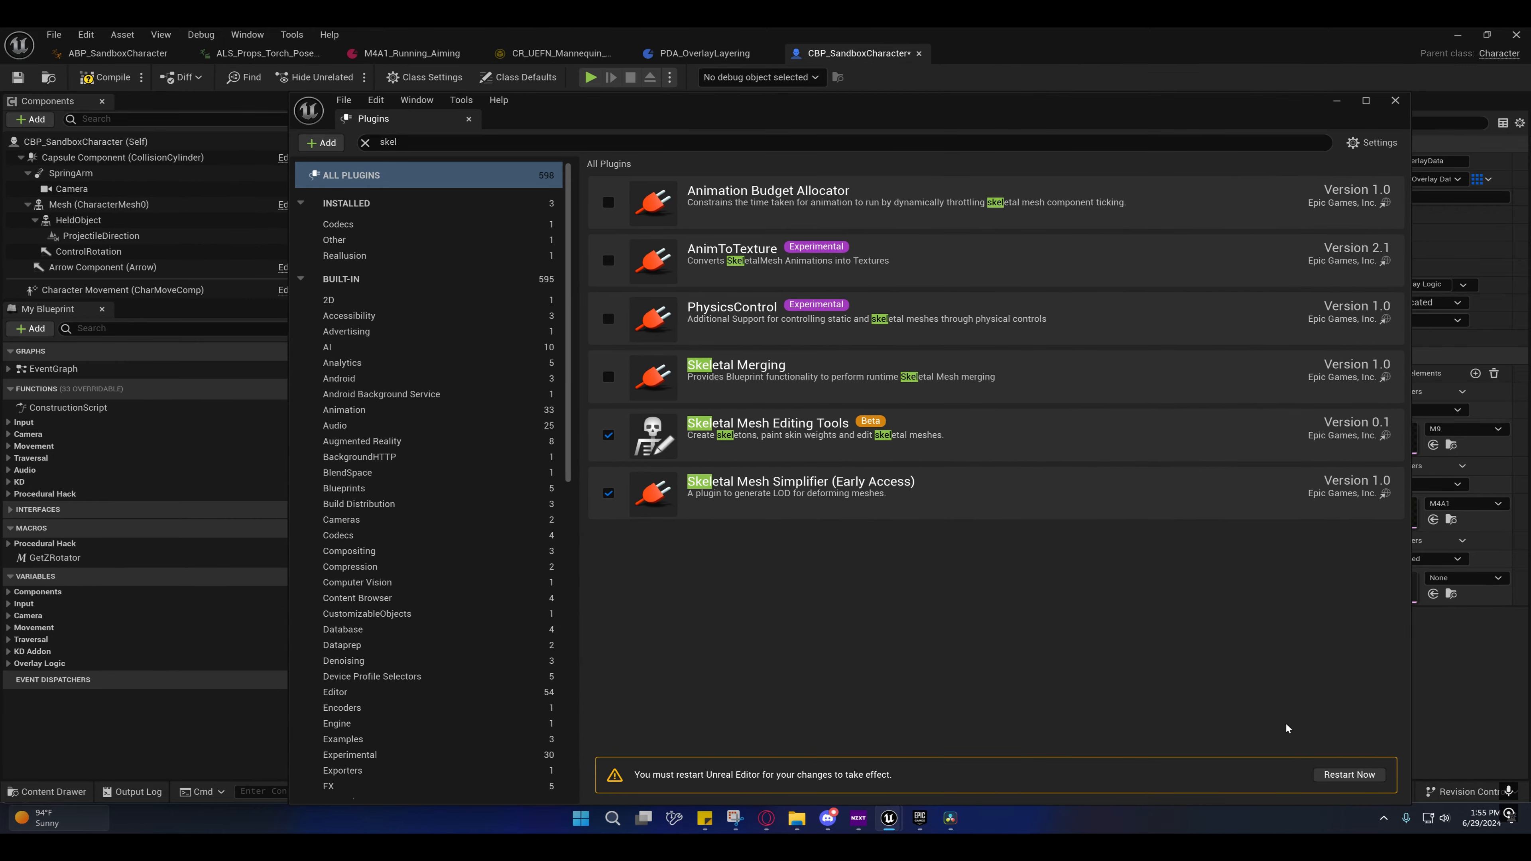
pyautogui.click(1326, 774)
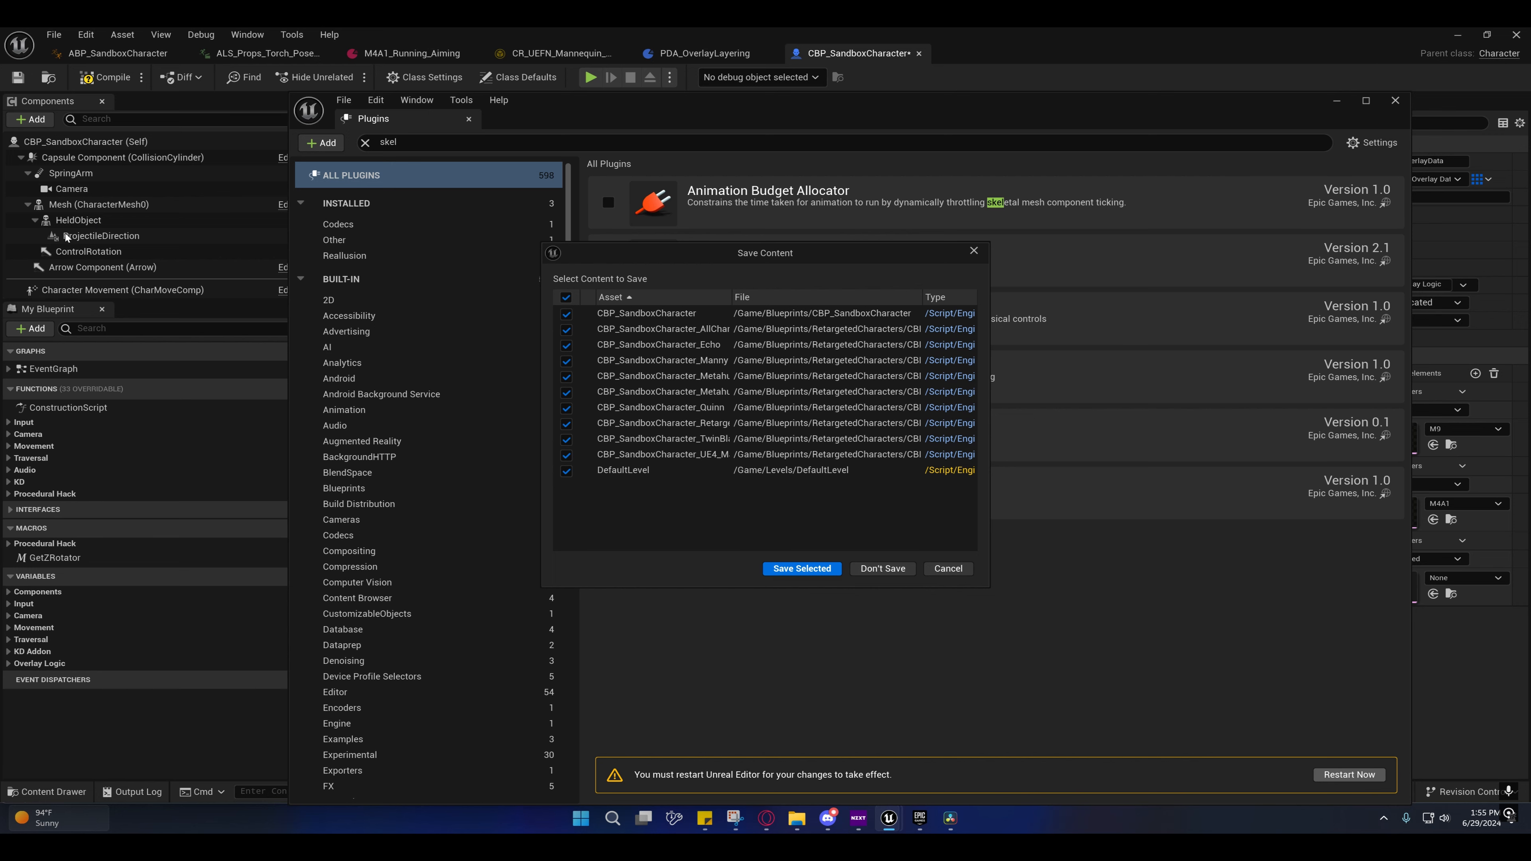
pyautogui.click(802, 568)
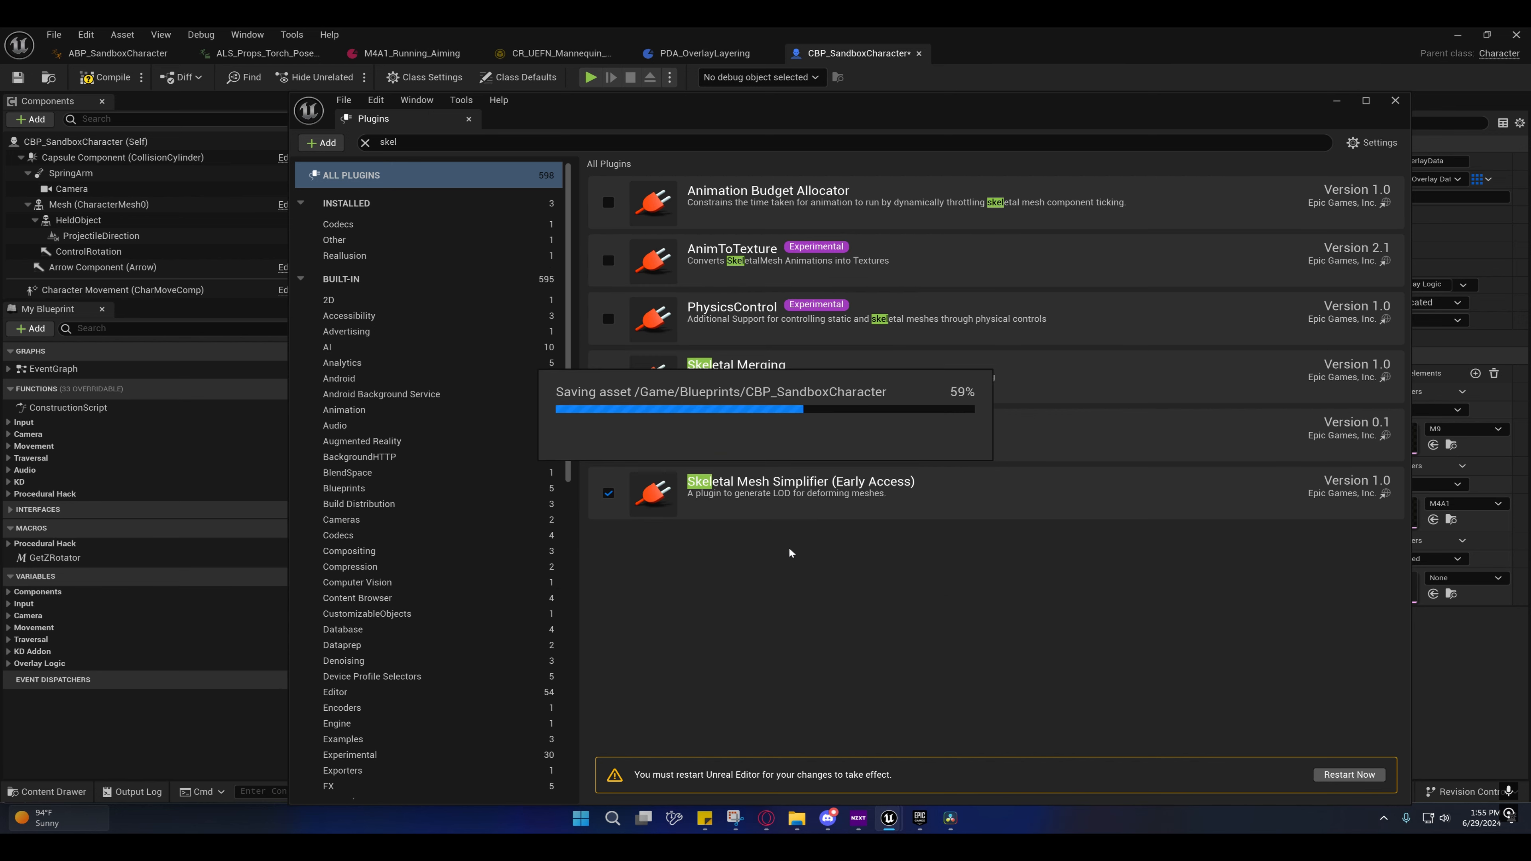
# Step: Close the leftover Content Browser window and switch to the Epic Games Launcher's project library
pyautogui.hotkey('alt', 'Tab')
pyautogui.hotkey('alt', 'Tab')
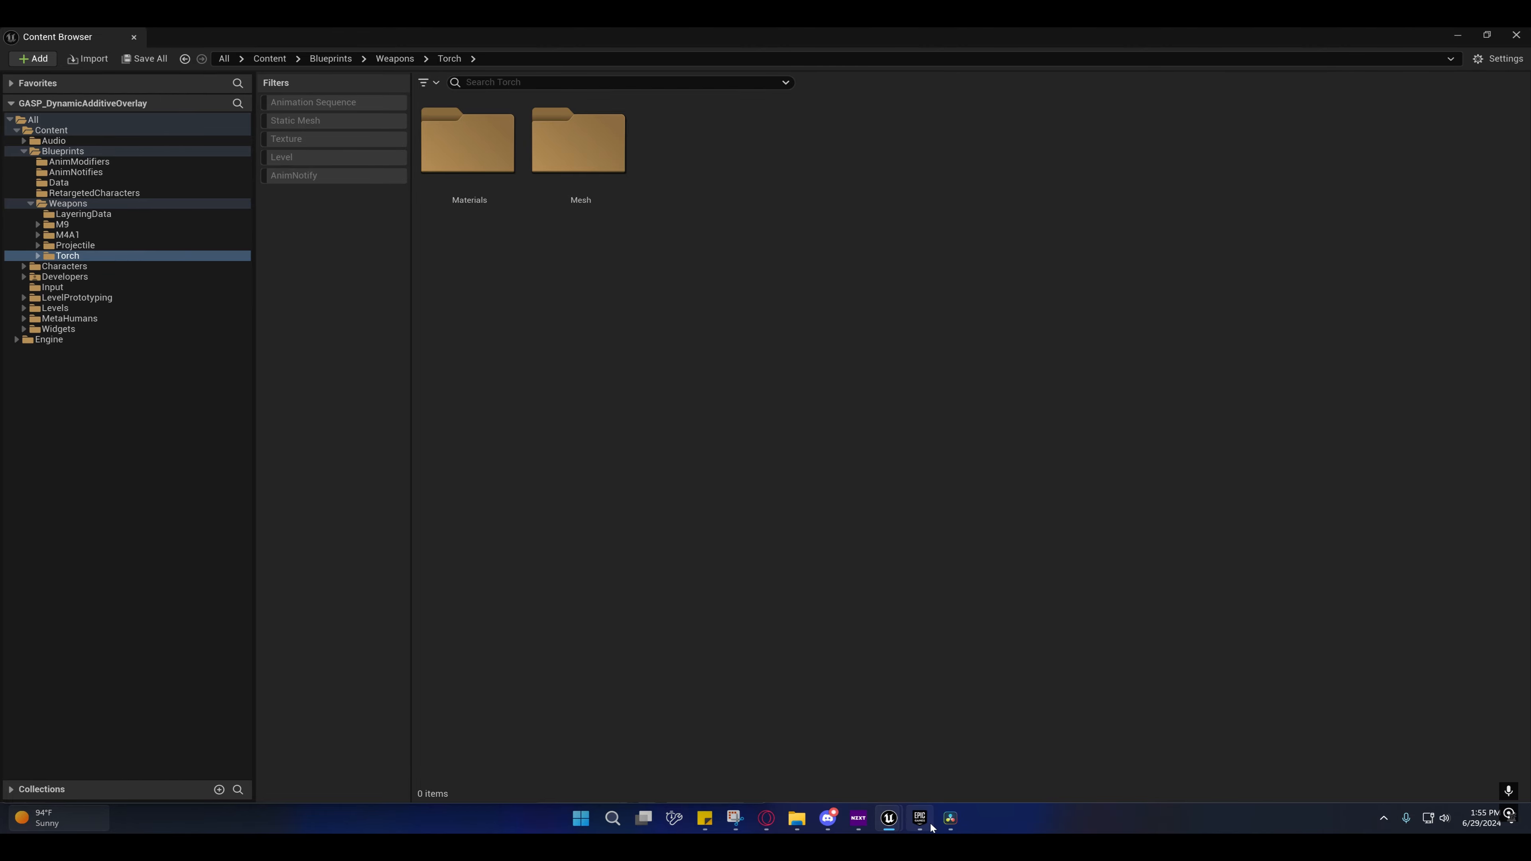
pyautogui.moveTo(896, 820)
pyautogui.middleClick(904, 774)
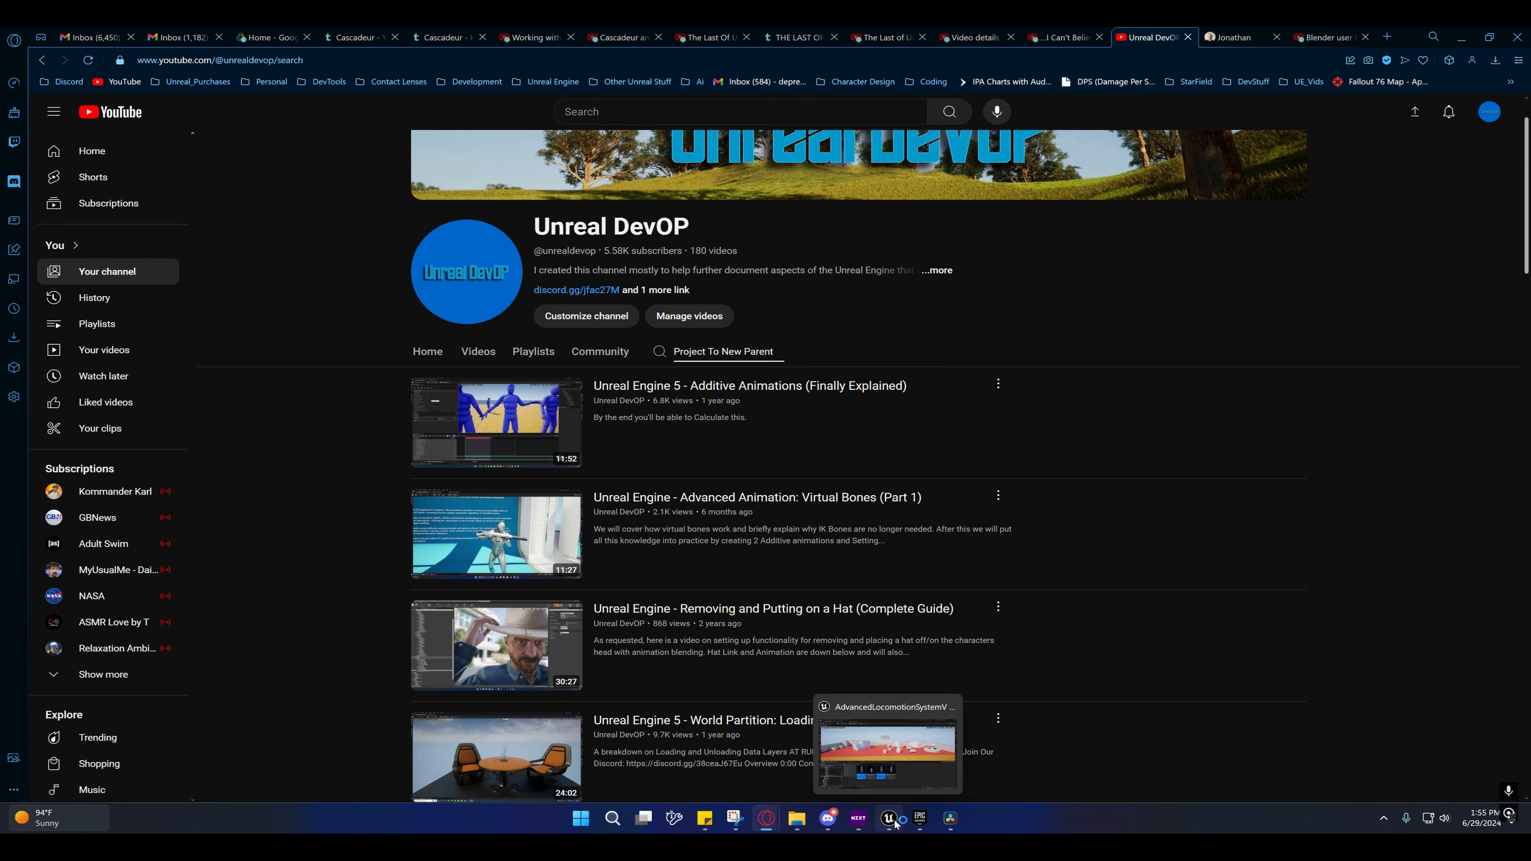
pyautogui.click(920, 826)
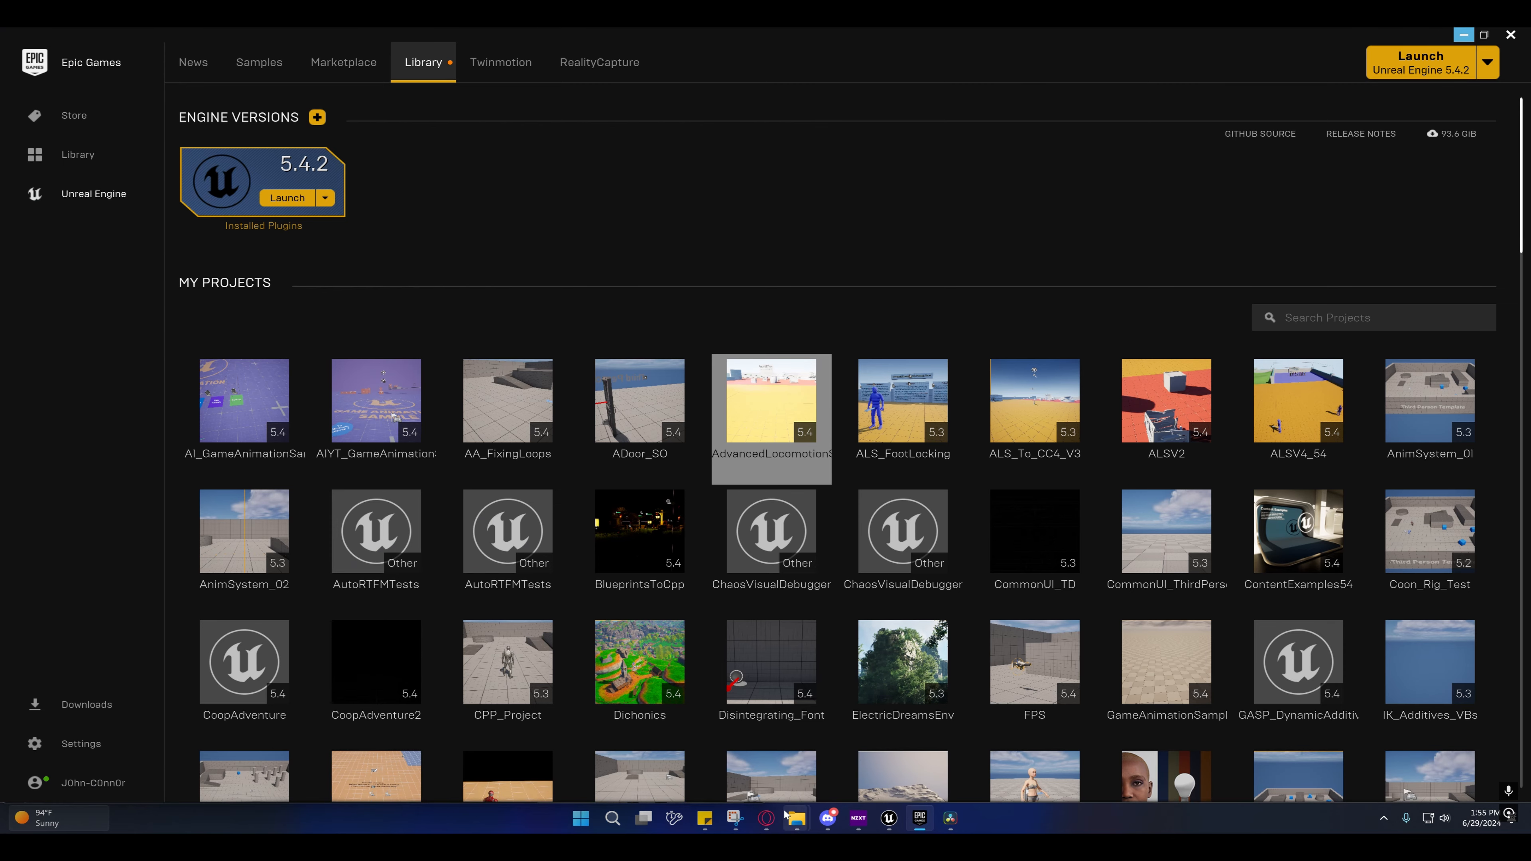
# Step: Open GASP_DynamicAdditiveOverlay.uproject from its File Explorer folder and bring the loading Unreal Editor window forward
pyautogui.moveTo(797, 819)
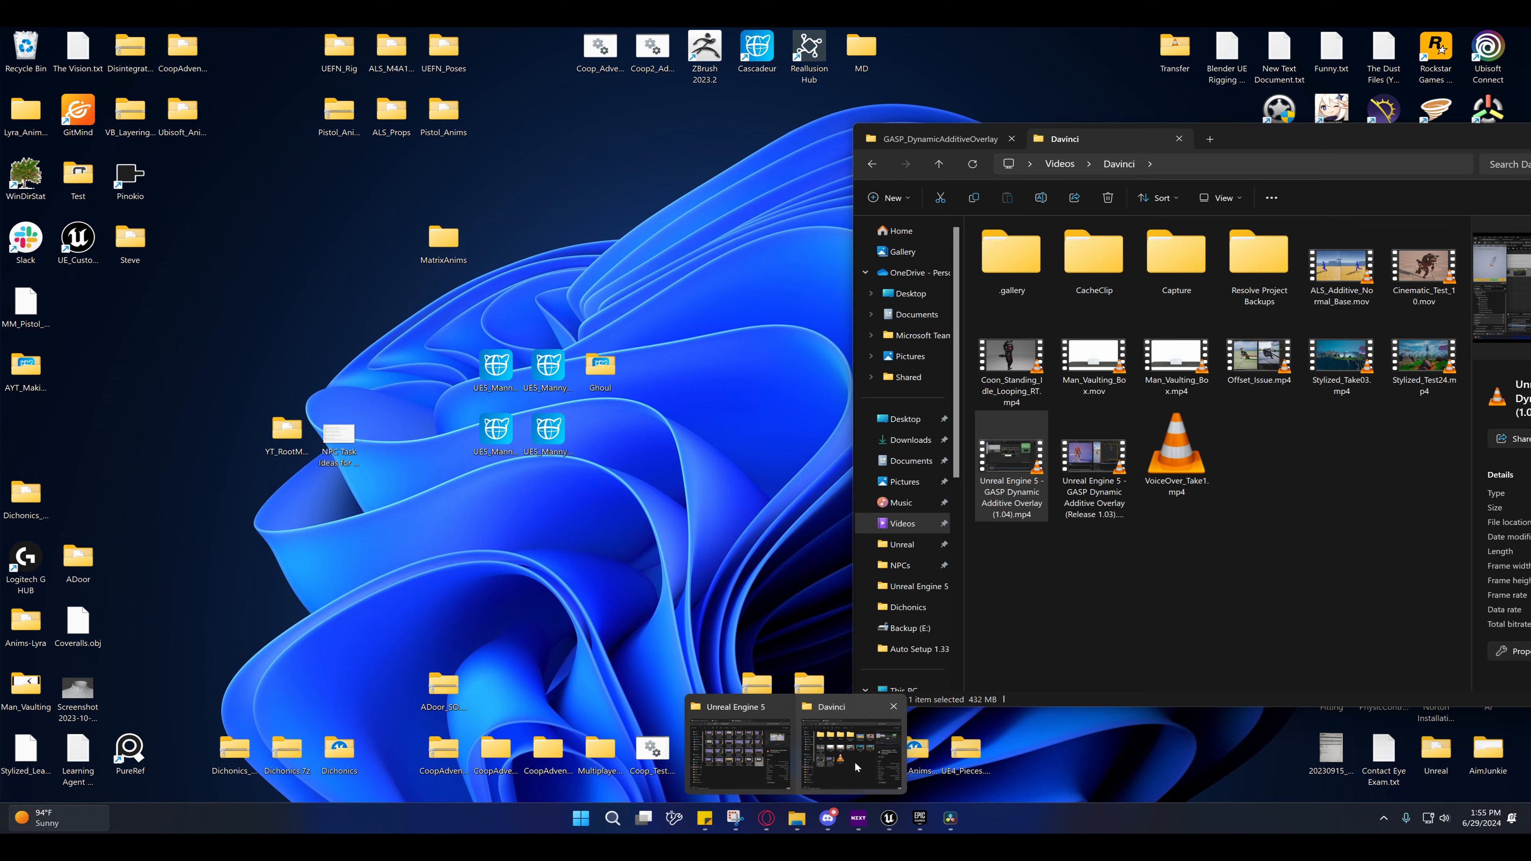
pyautogui.click(851, 754)
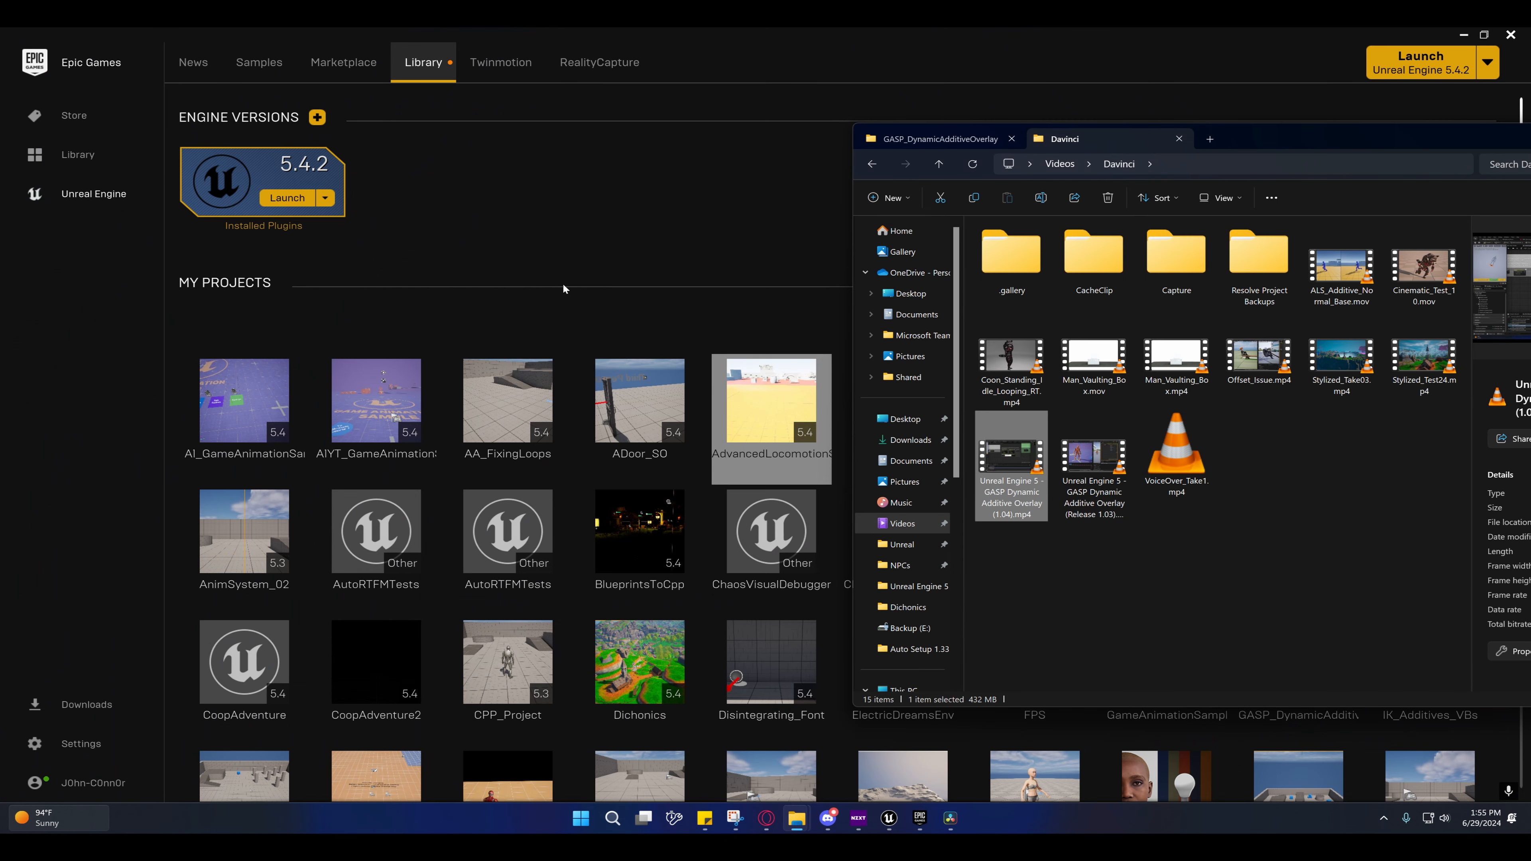
pyautogui.click(940, 139)
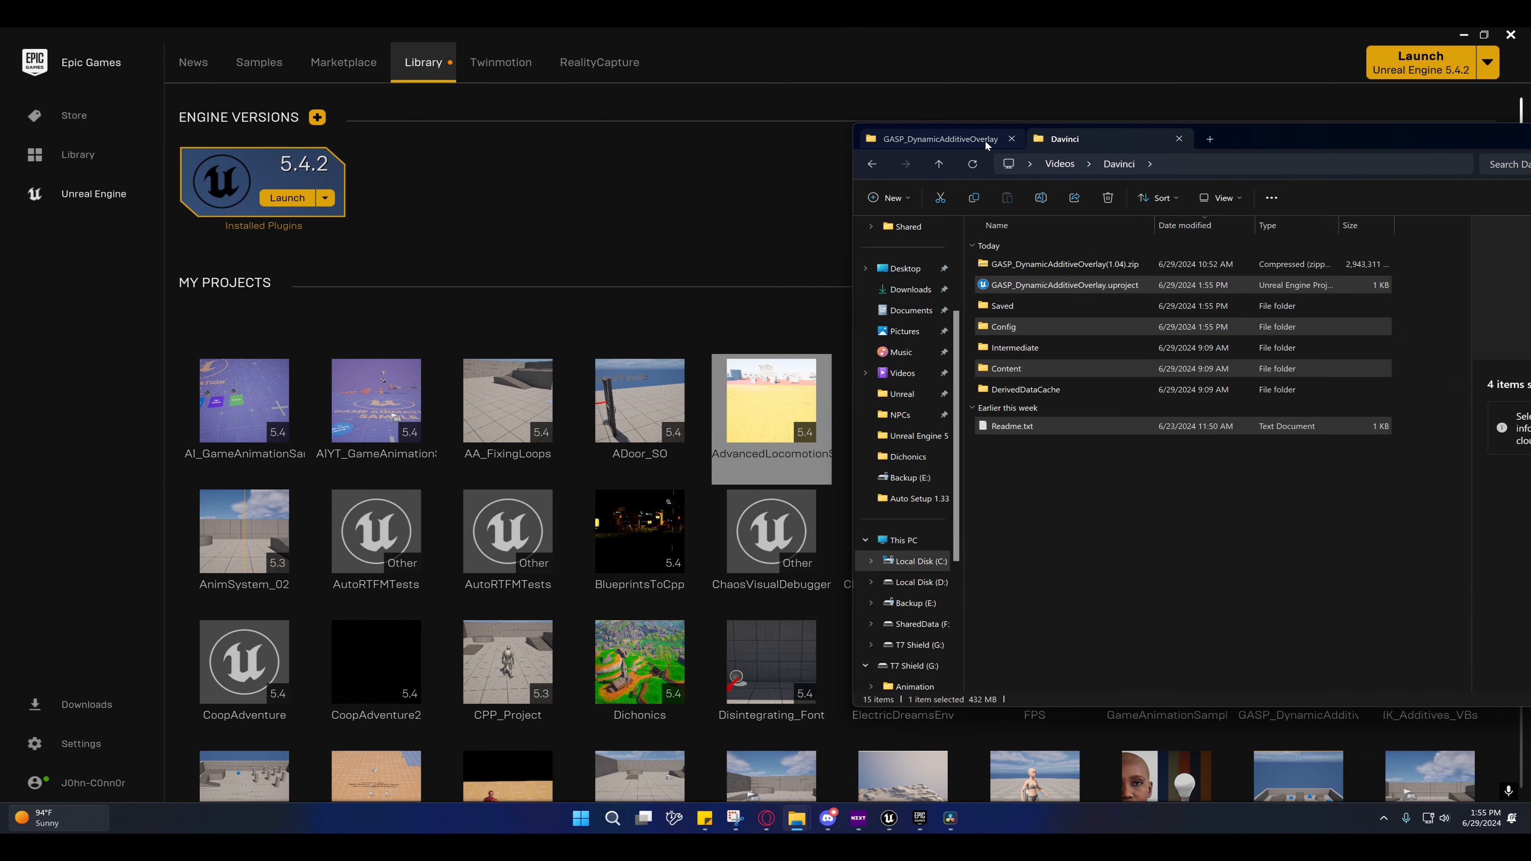
pyautogui.click(1016, 285)
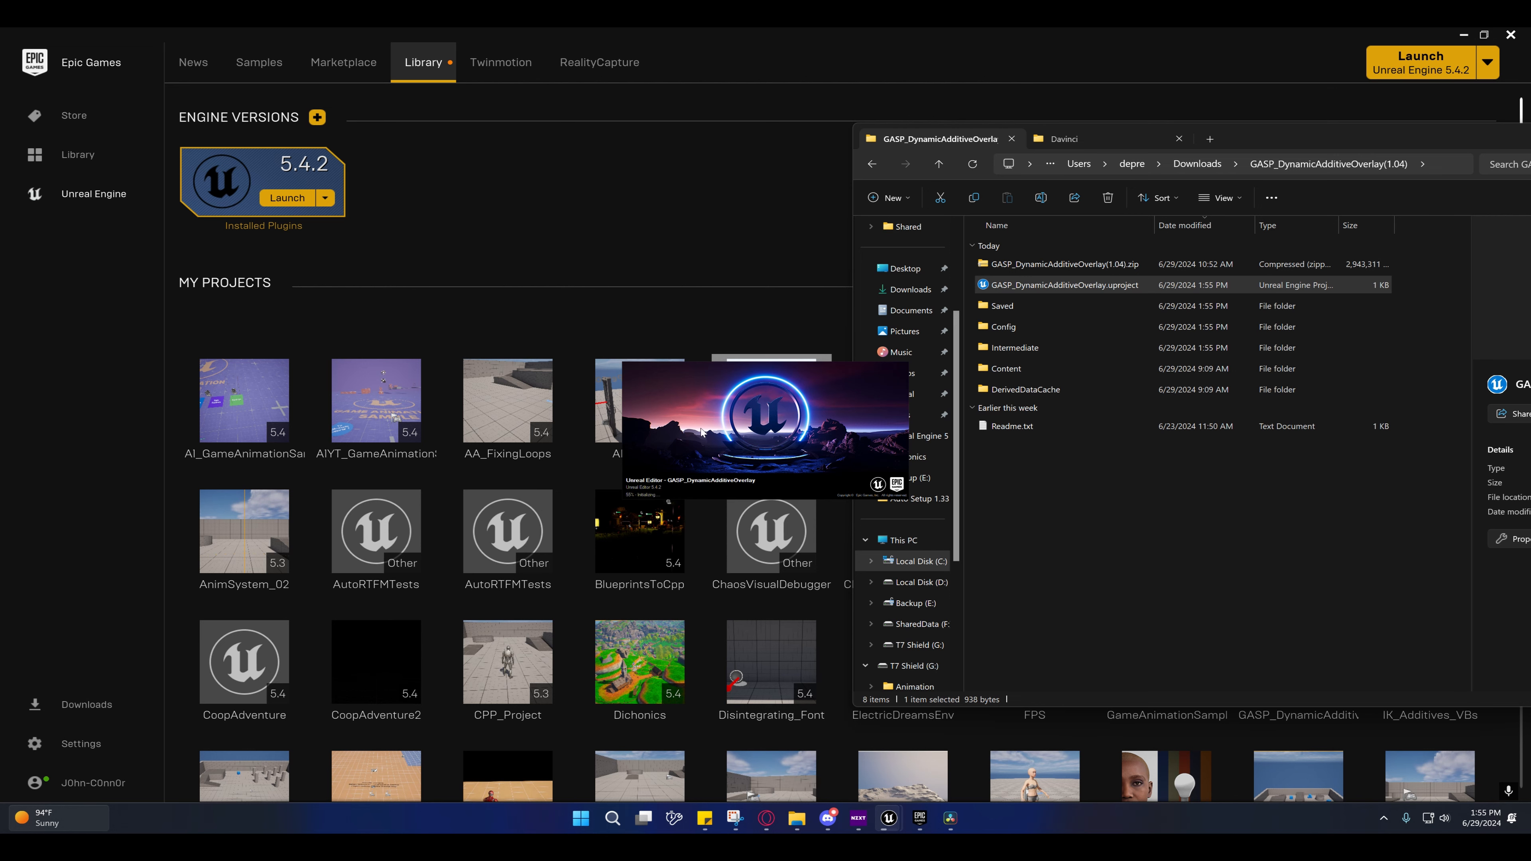
pyautogui.click(629, 246)
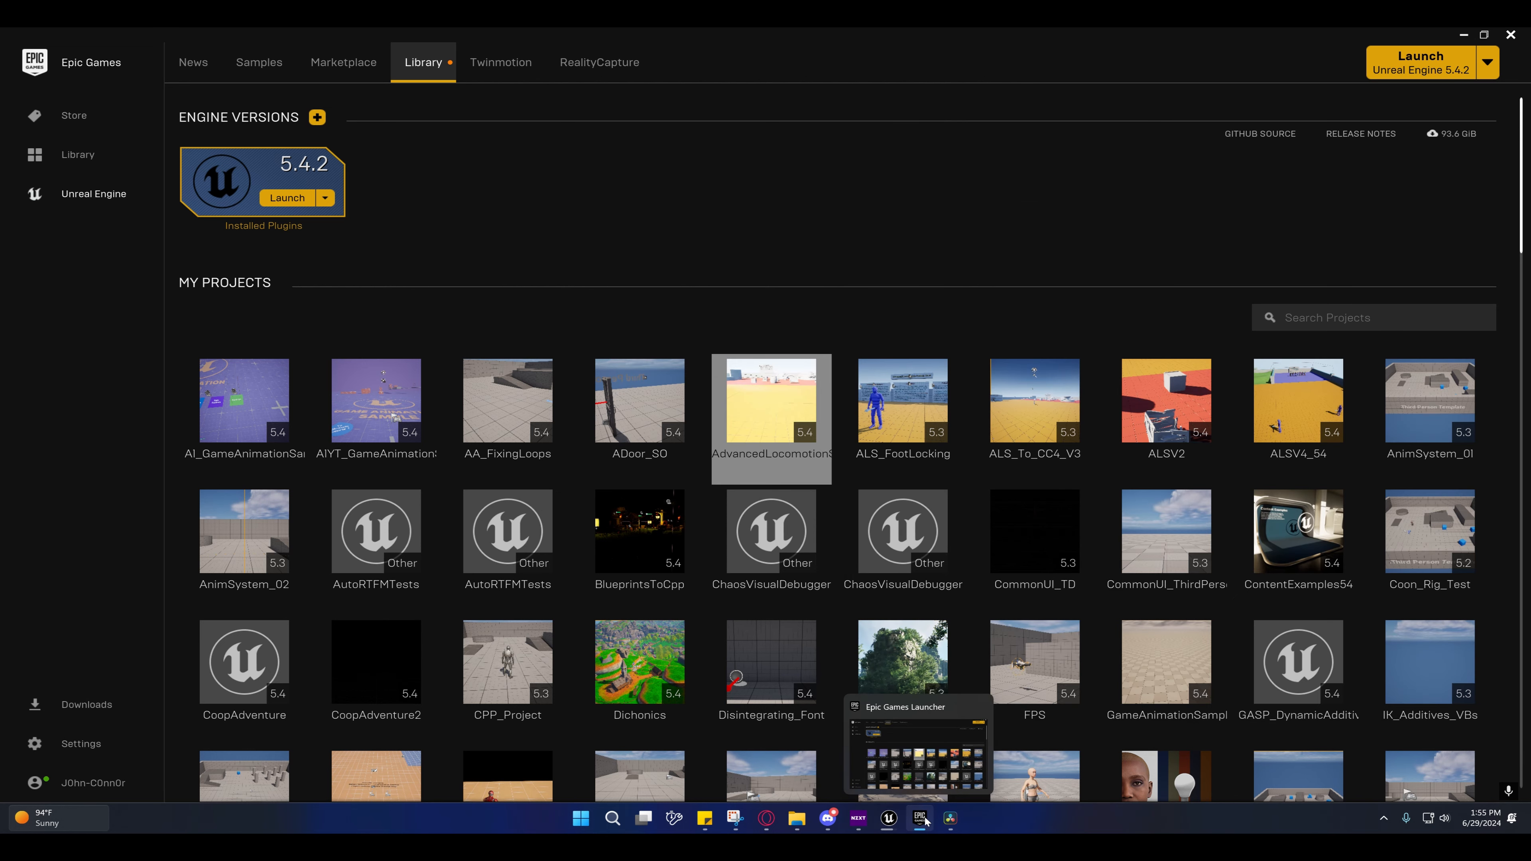
pyautogui.moveTo(888, 817)
pyautogui.moveTo(973, 737)
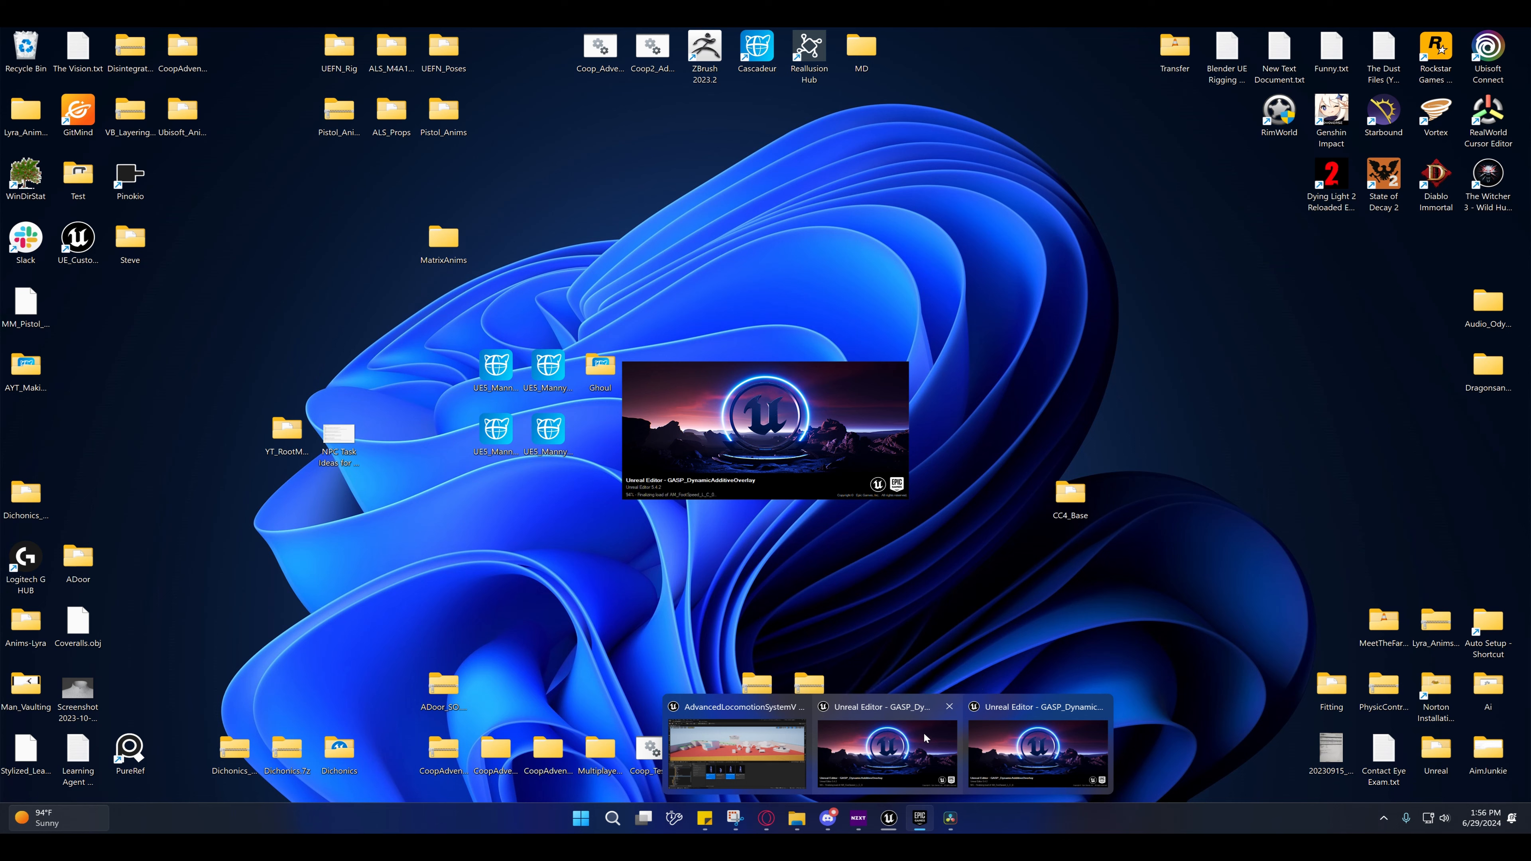
pyautogui.click(925, 738)
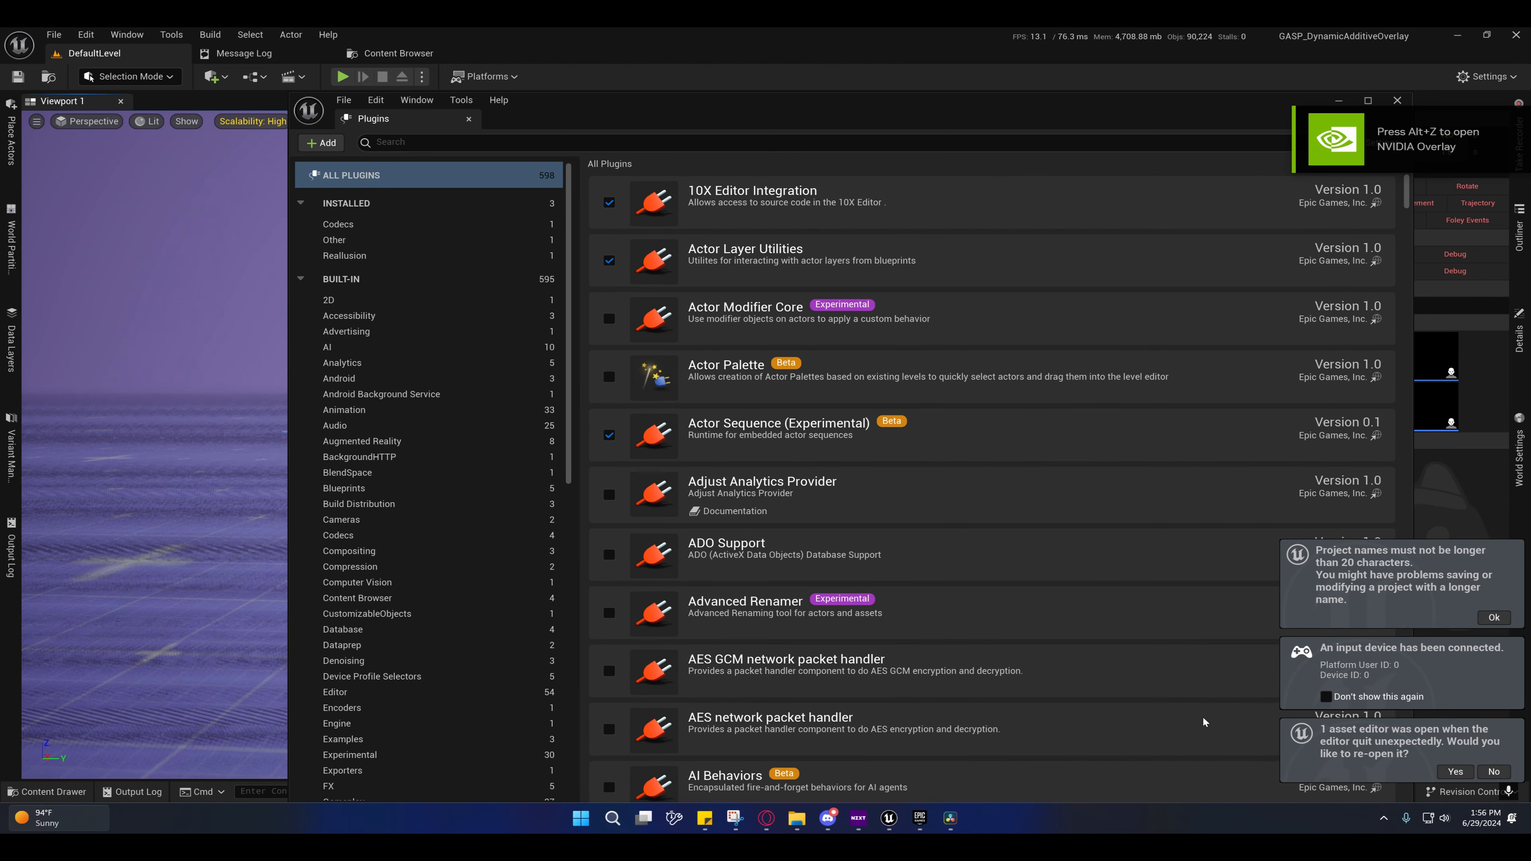
# Step: Dismiss the startup notices, then close the reopened CR_UEFN_Mannequin_Body control rig editor and the Plugins window
pyautogui.click(1491, 614)
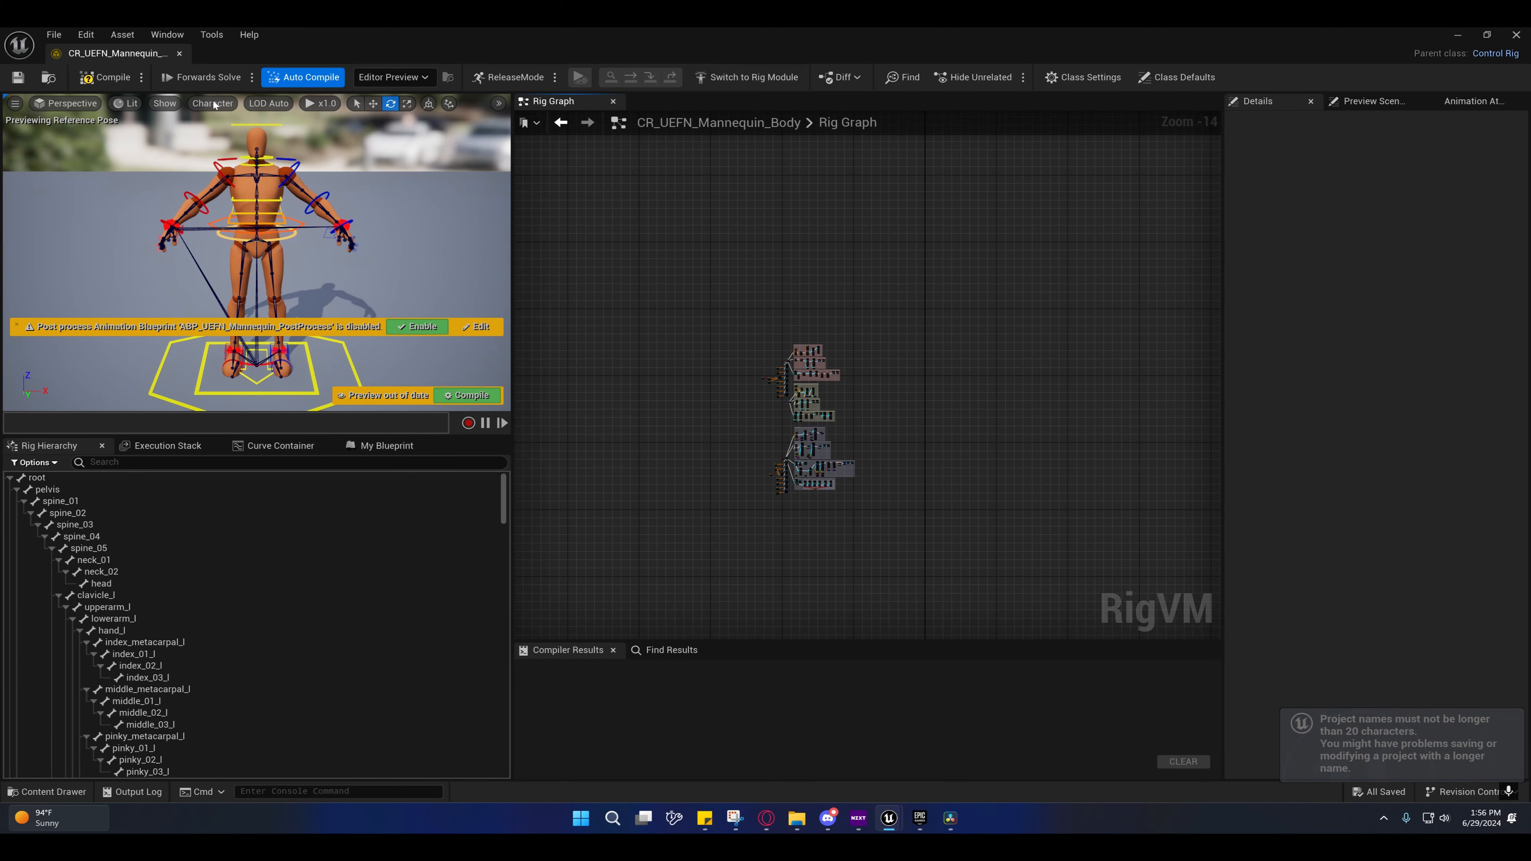
pyautogui.click(19, 77)
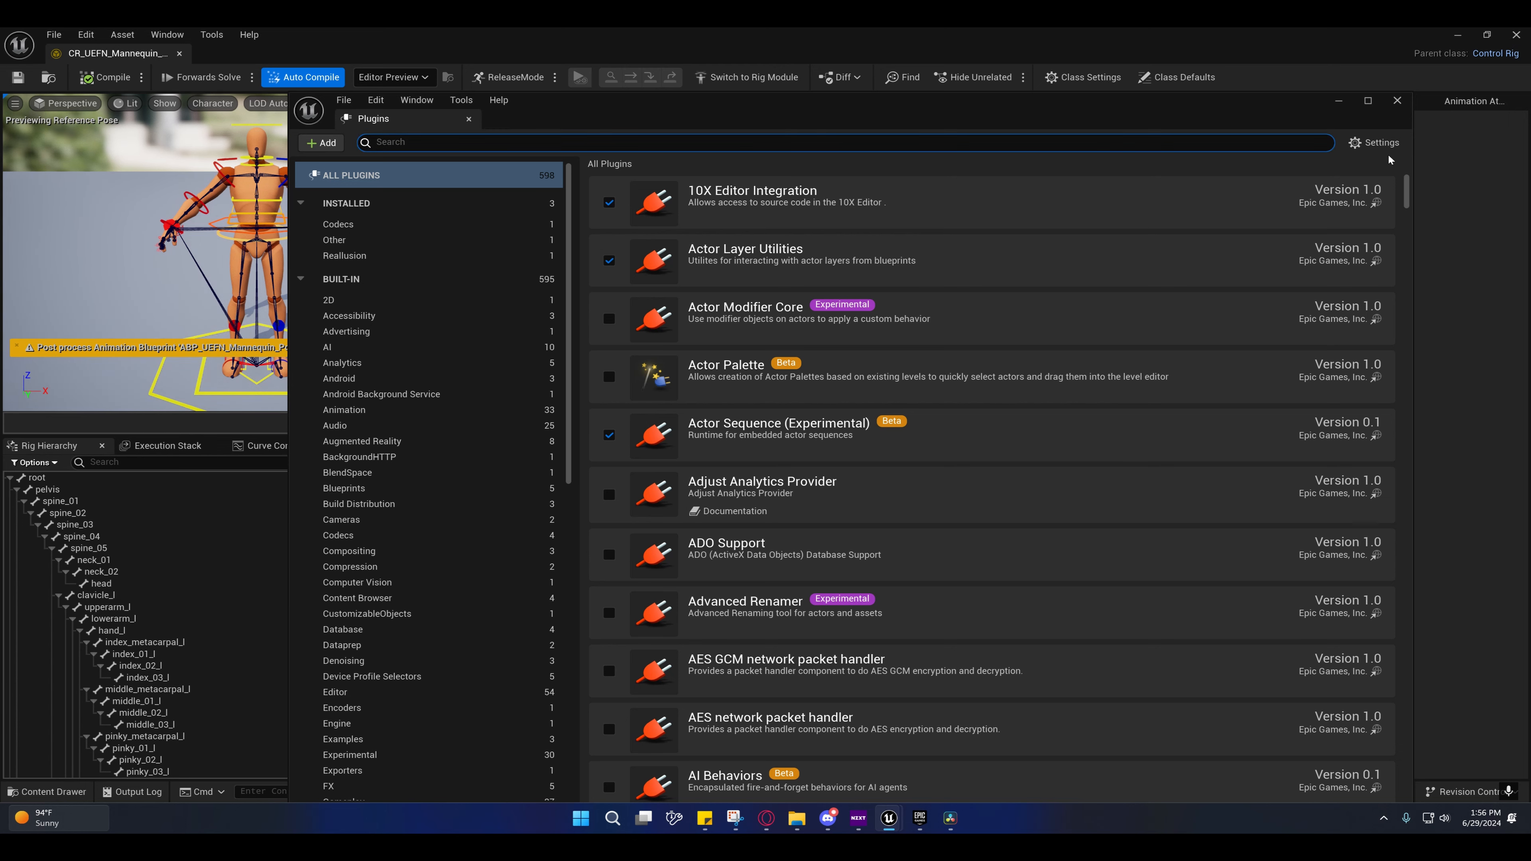
pyautogui.click(1514, 36)
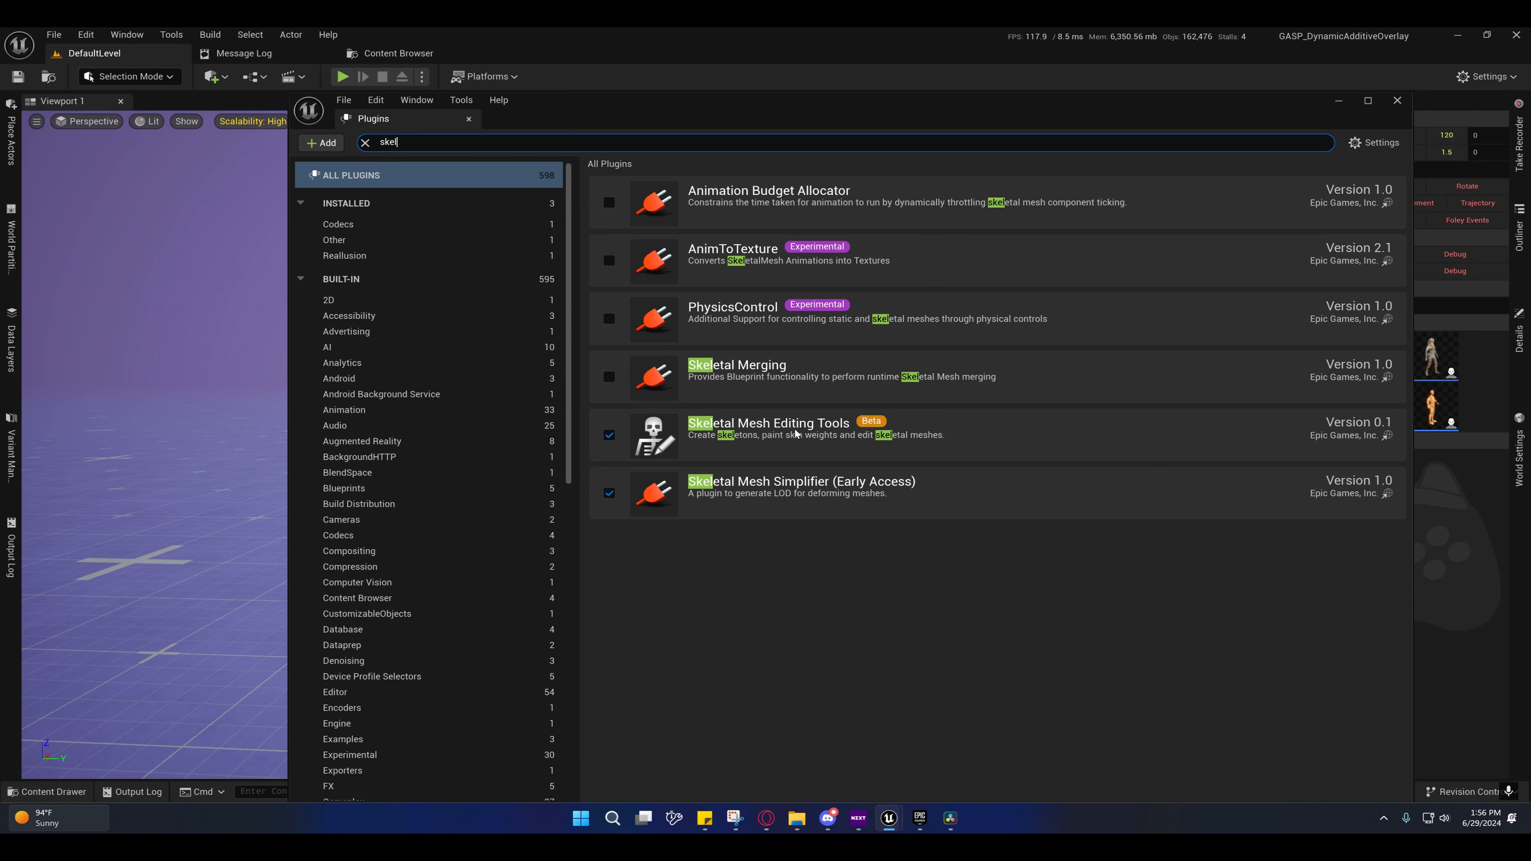
pyautogui.click(1397, 100)
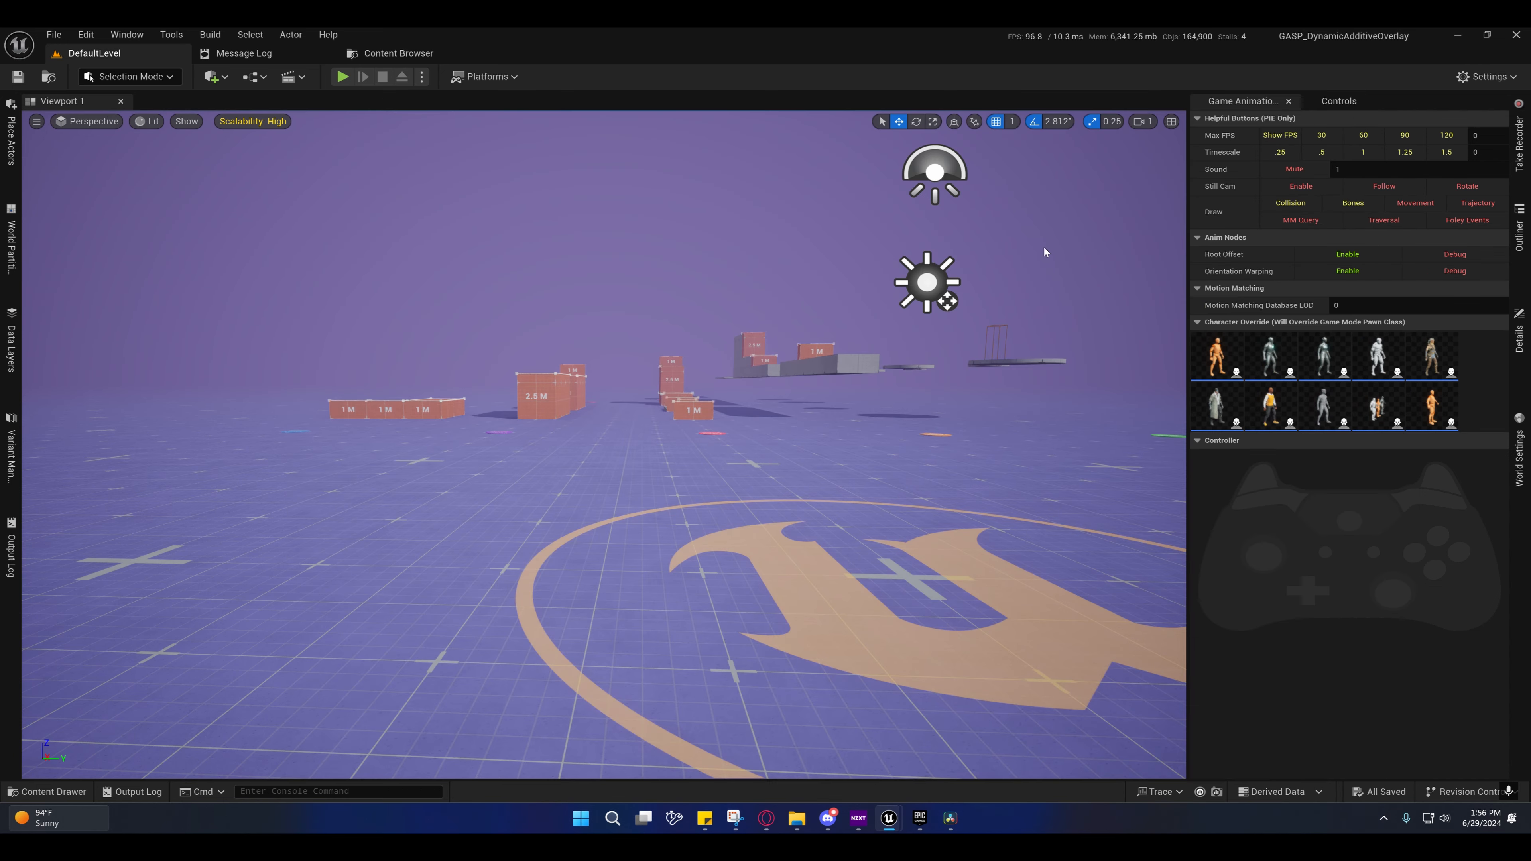
# Step: Convert the Torch static mesh to a skeletal mesh with a newly created skeleton and root bone placement set to Origin
pyautogui.click(40, 792)
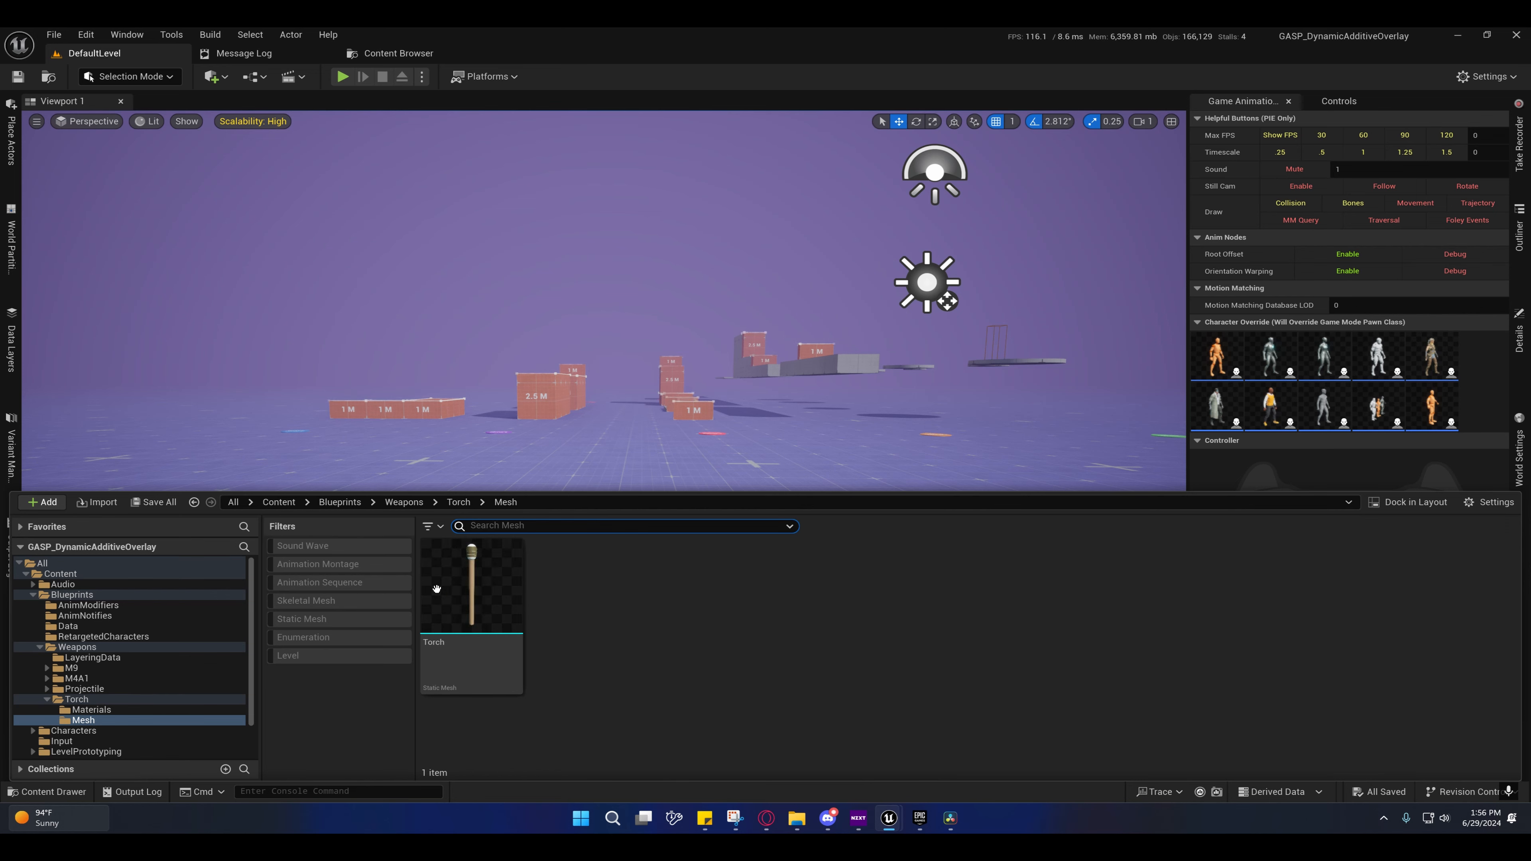
pyautogui.rightClick(458, 577)
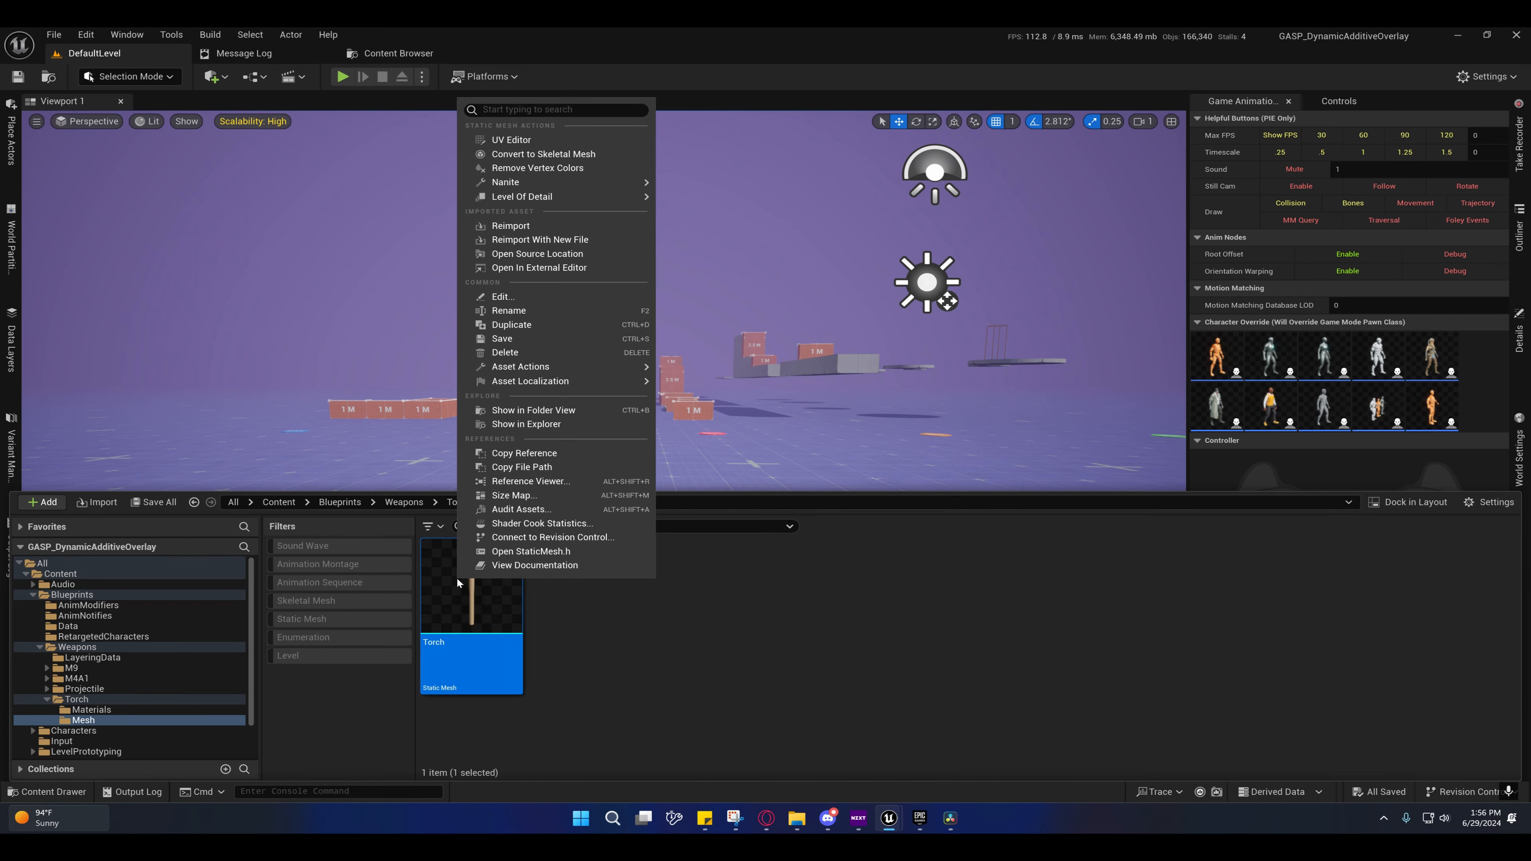
pyautogui.click(521, 154)
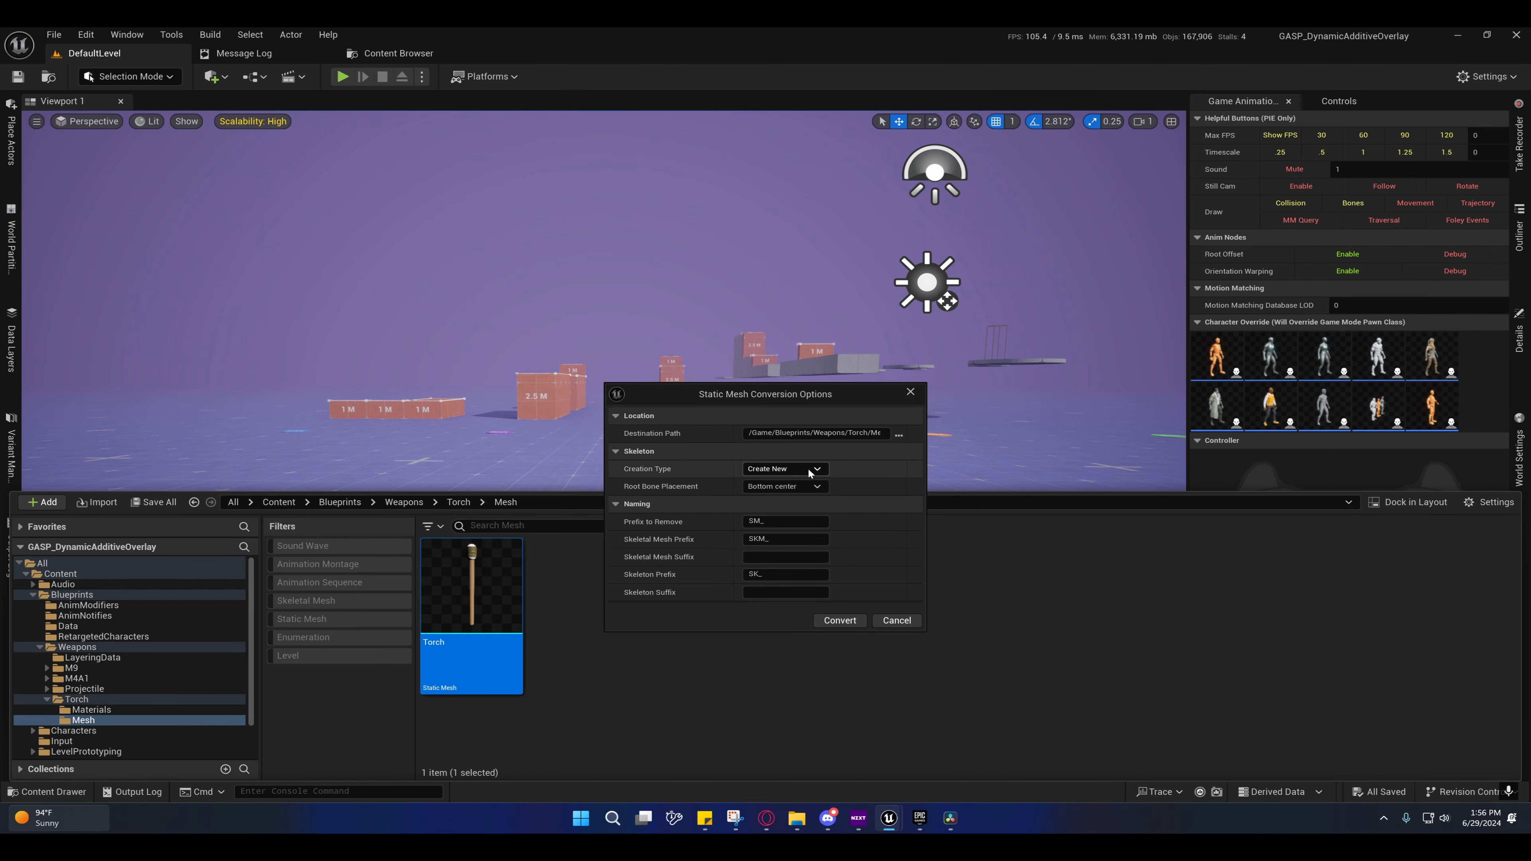
pyautogui.click(788, 470)
pyautogui.click(787, 471)
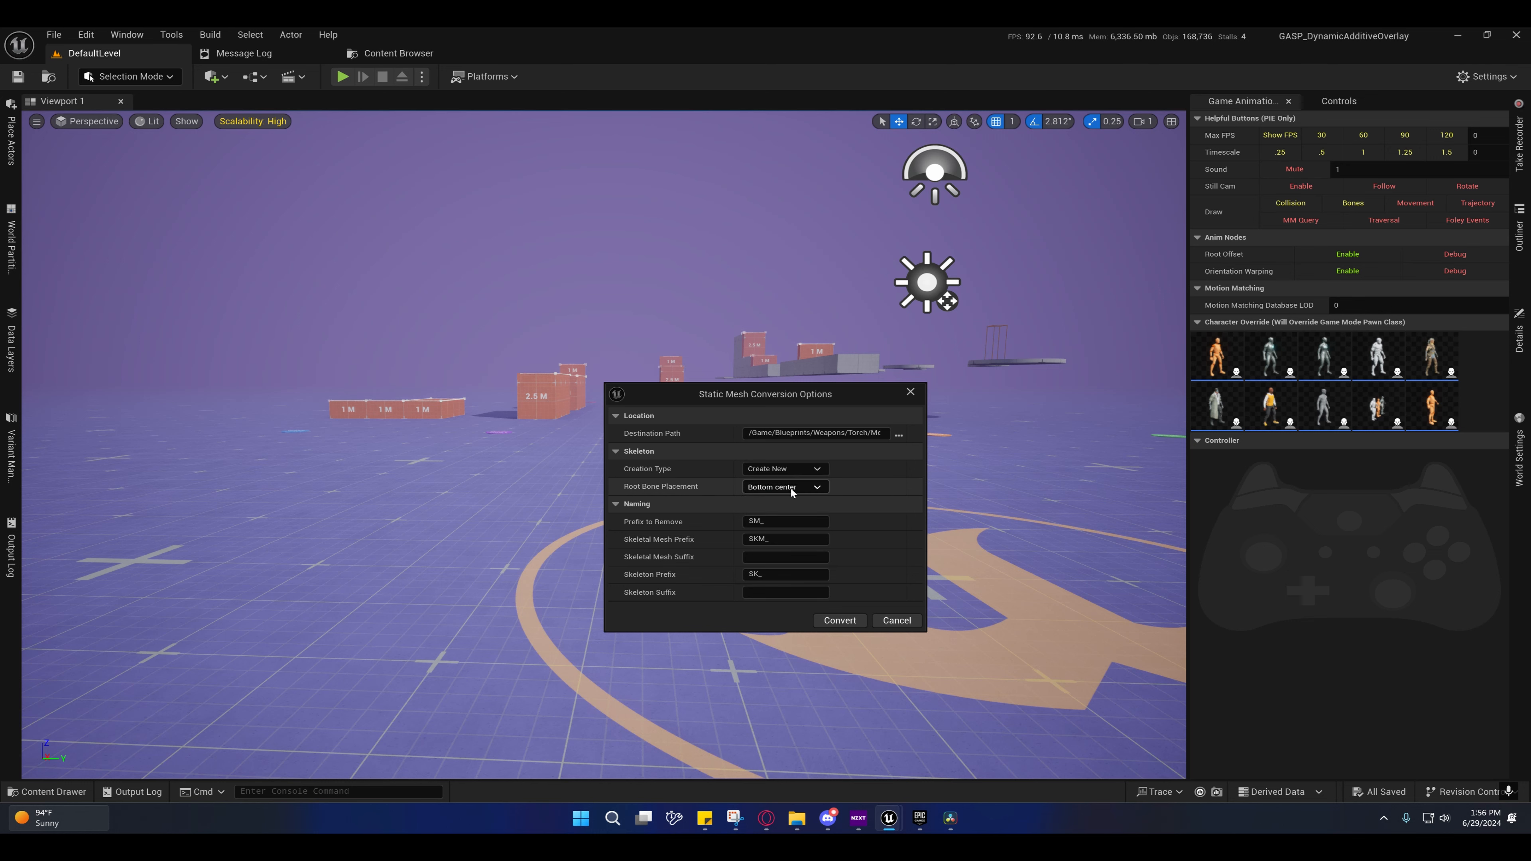
pyautogui.click(791, 488)
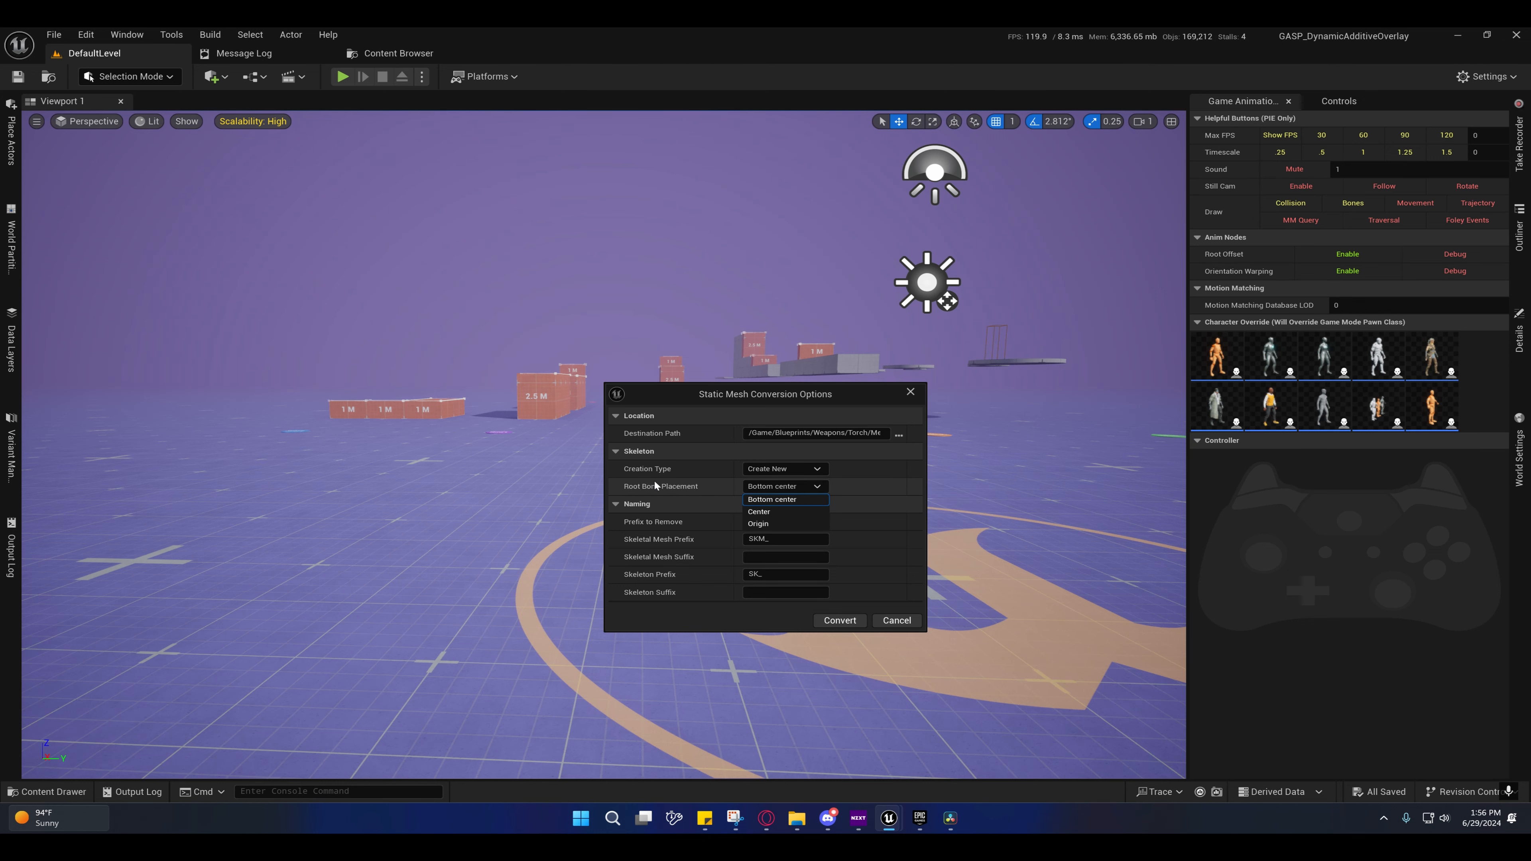
pyautogui.click(760, 523)
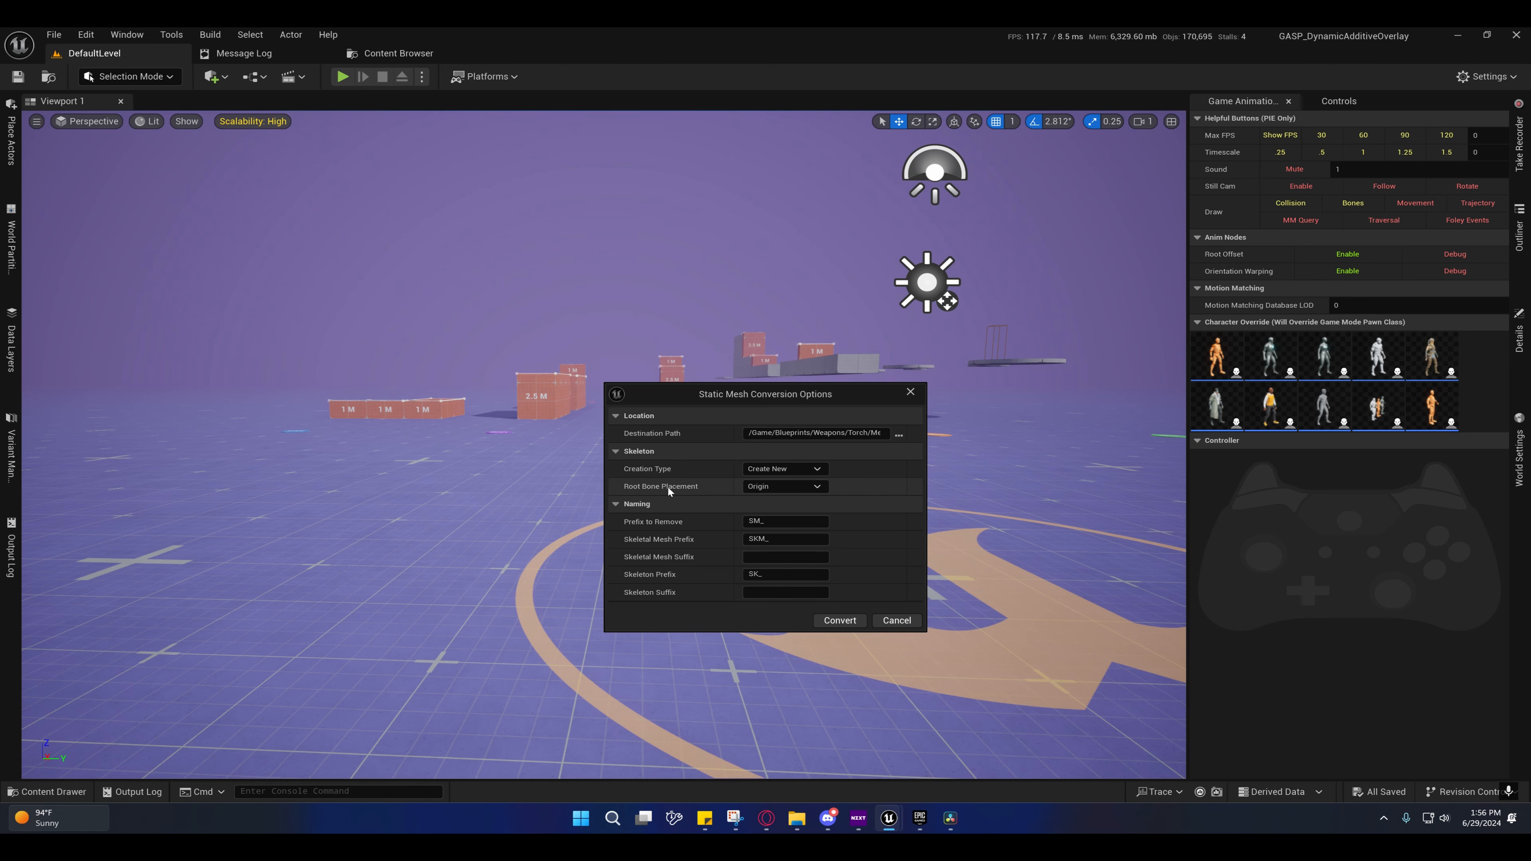
pyautogui.click(840, 621)
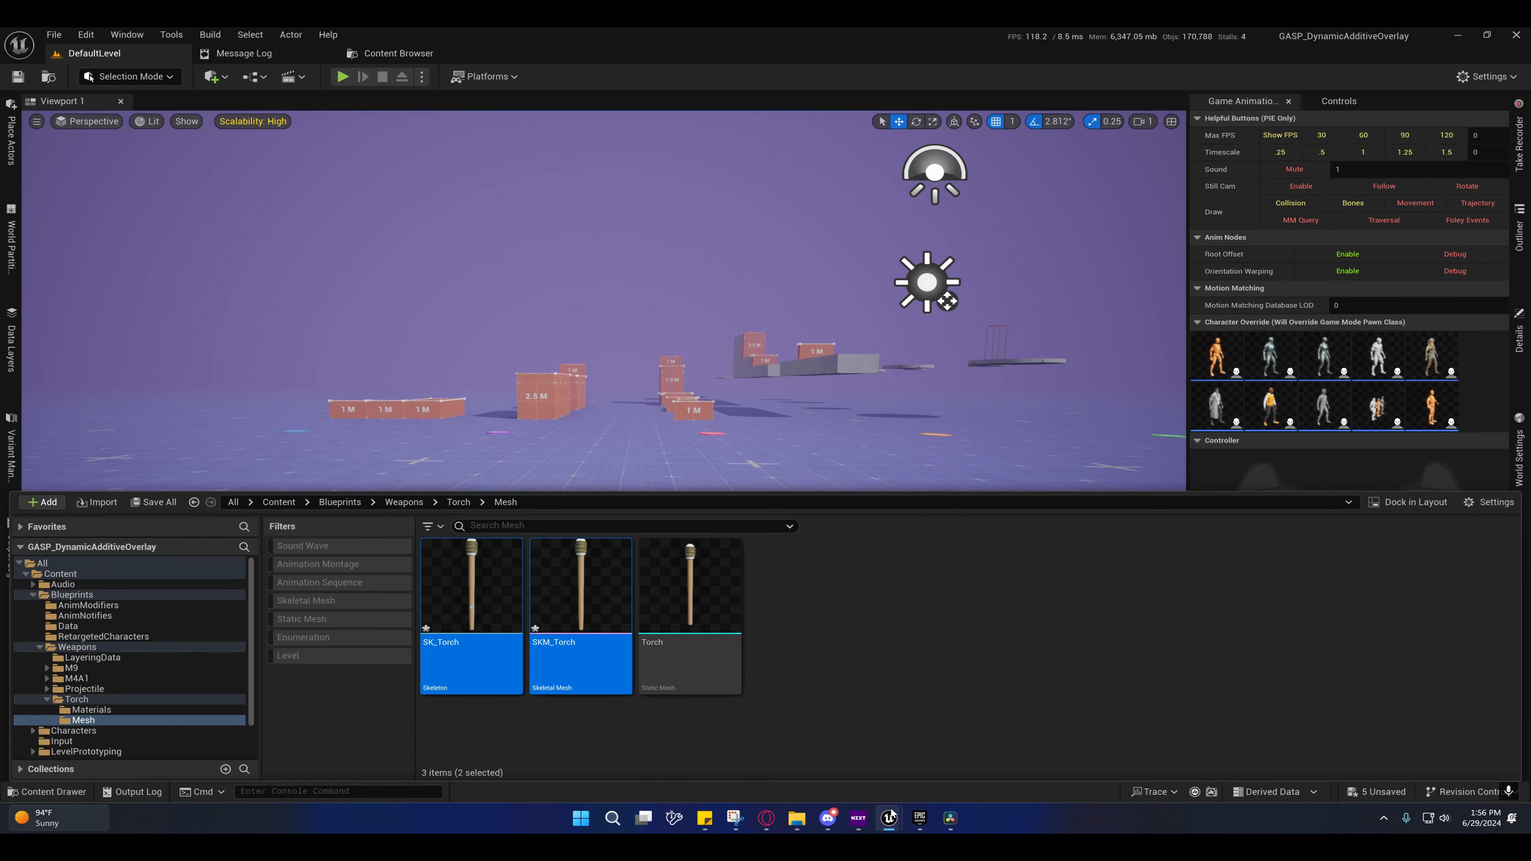
# Step: Open the CBP_SandboxCharacter blueprint and select the SKM_Torch skeletal mesh in the Weapons/Torch/Mesh folder
pyautogui.click(71, 595)
pyautogui.doubleClick(1129, 627)
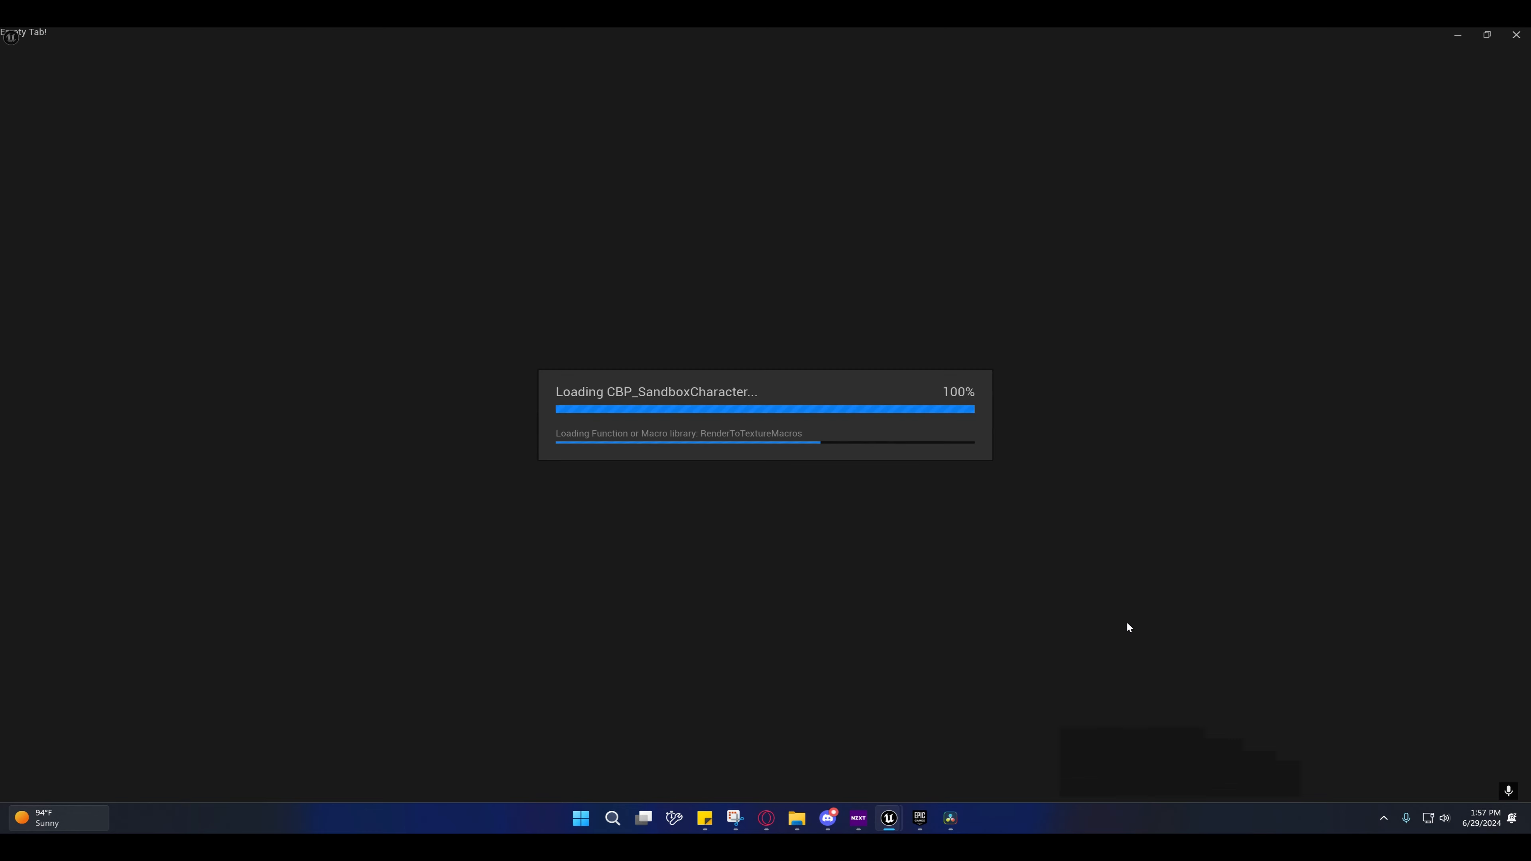
pyautogui.click(45, 791)
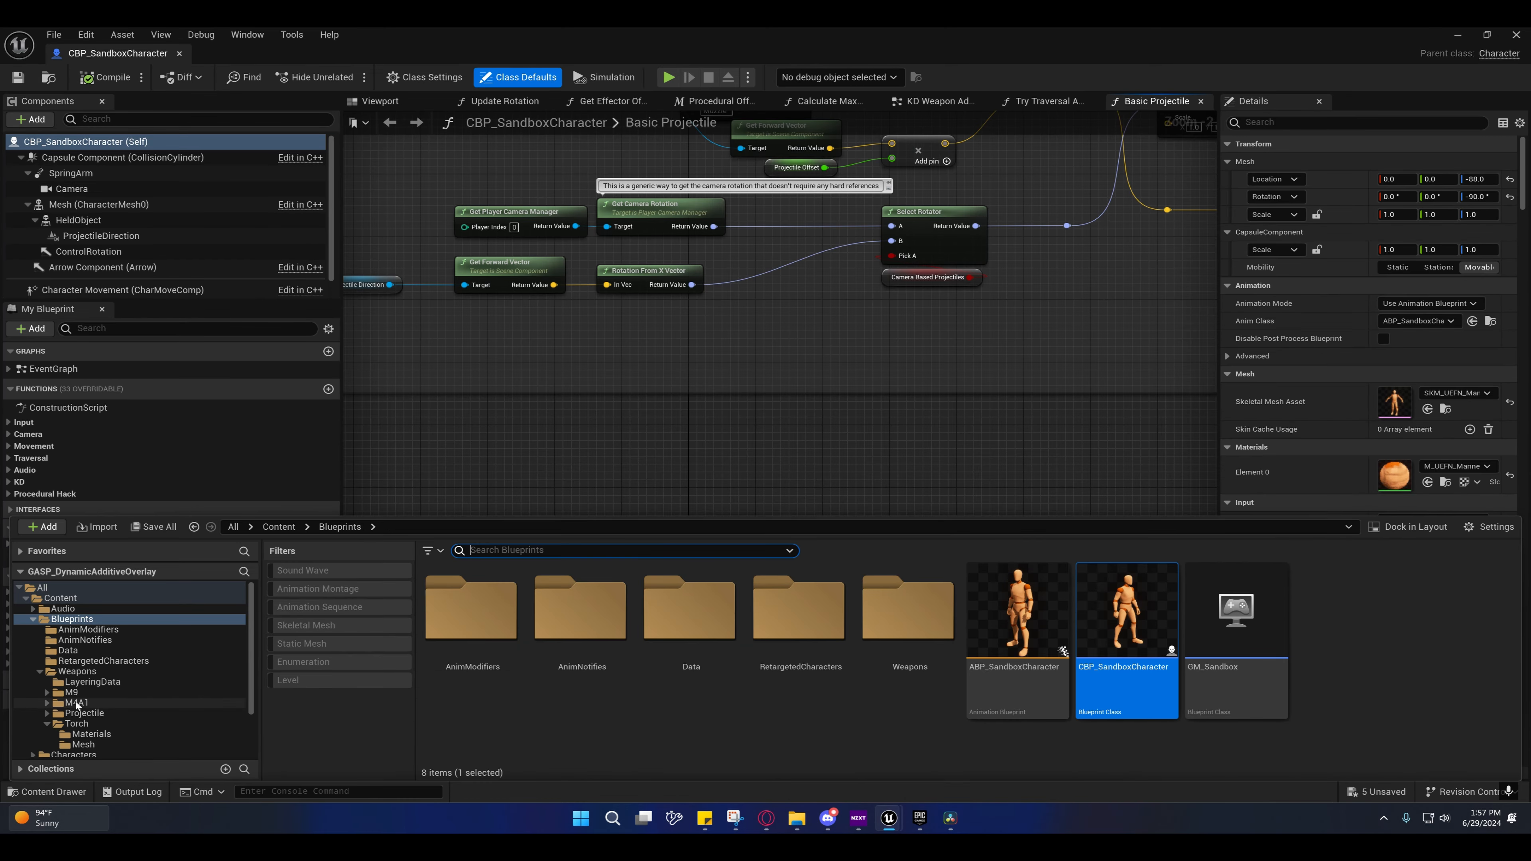
pyautogui.scroll(-2, 69, 706)
pyautogui.click(83, 679)
pyautogui.click(476, 603)
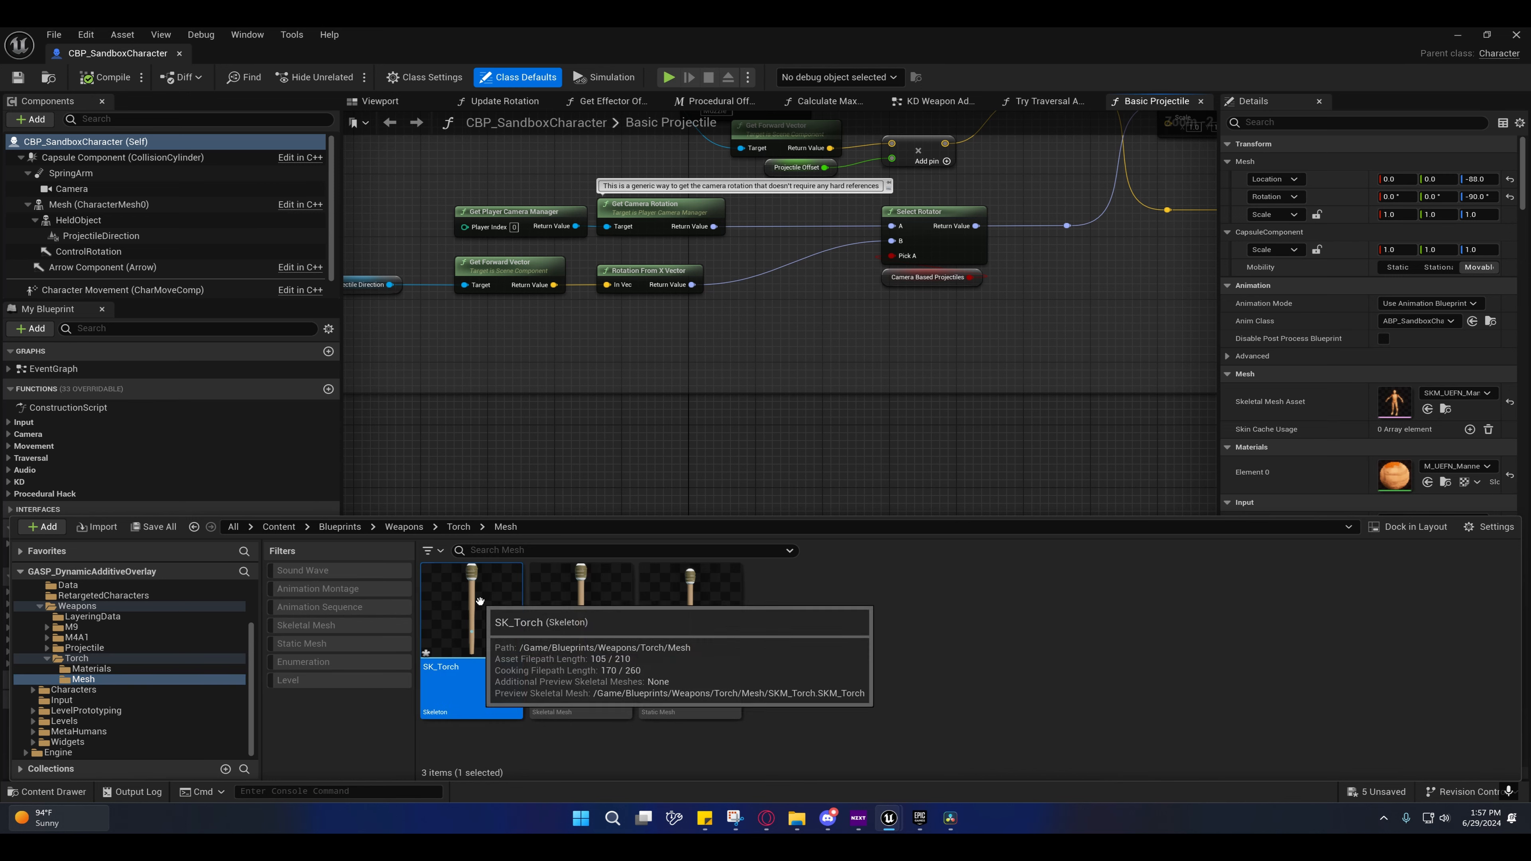
pyautogui.click(570, 603)
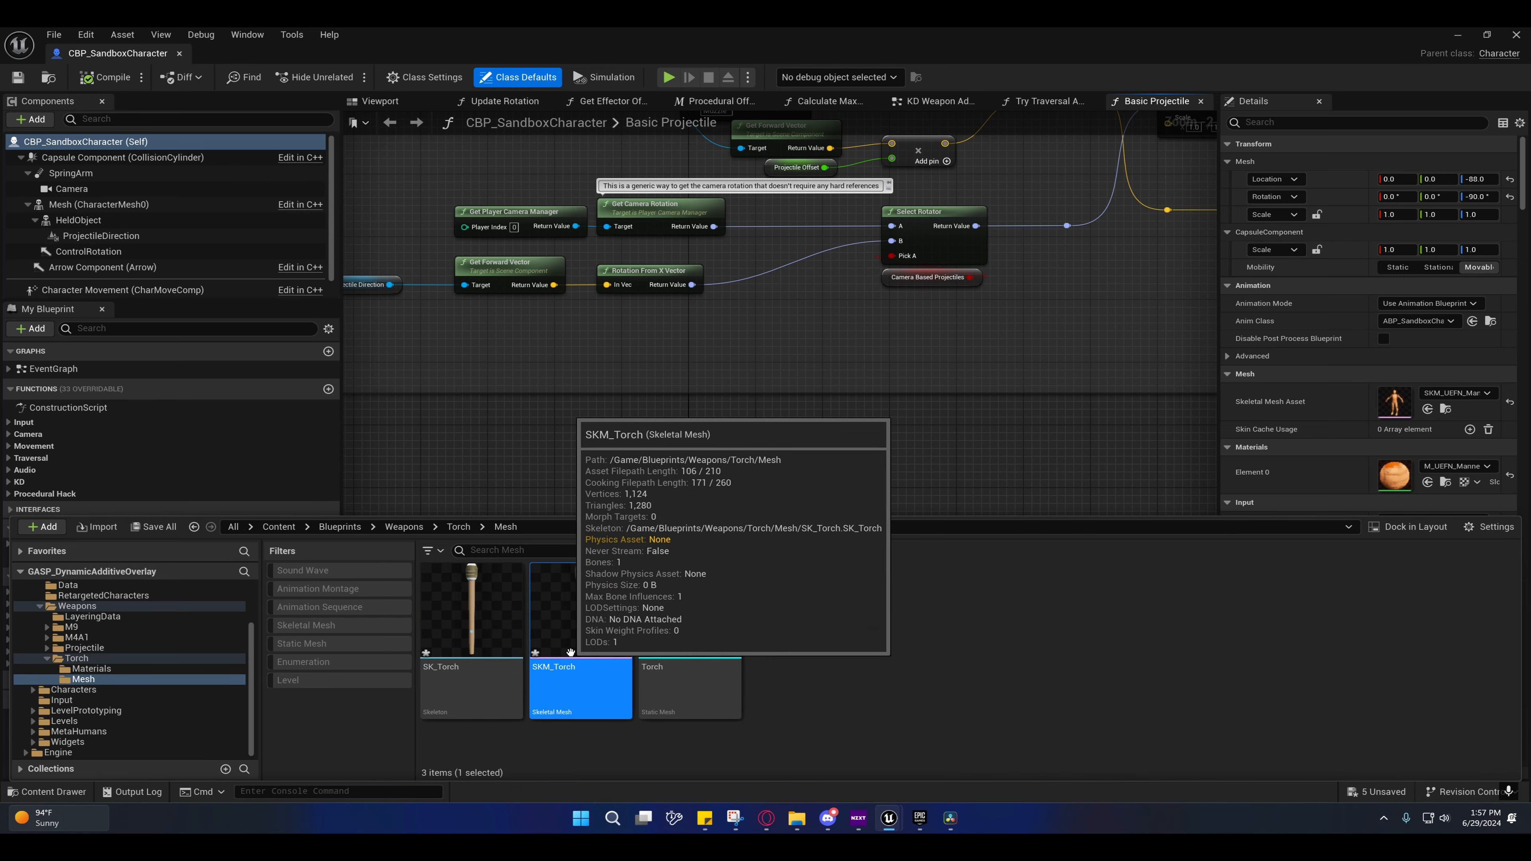
# Step: Assign SKM_Torch as the HeldObject of Index 2 in the ST_OverlayData variable's default value
pyautogui.click(535, 456)
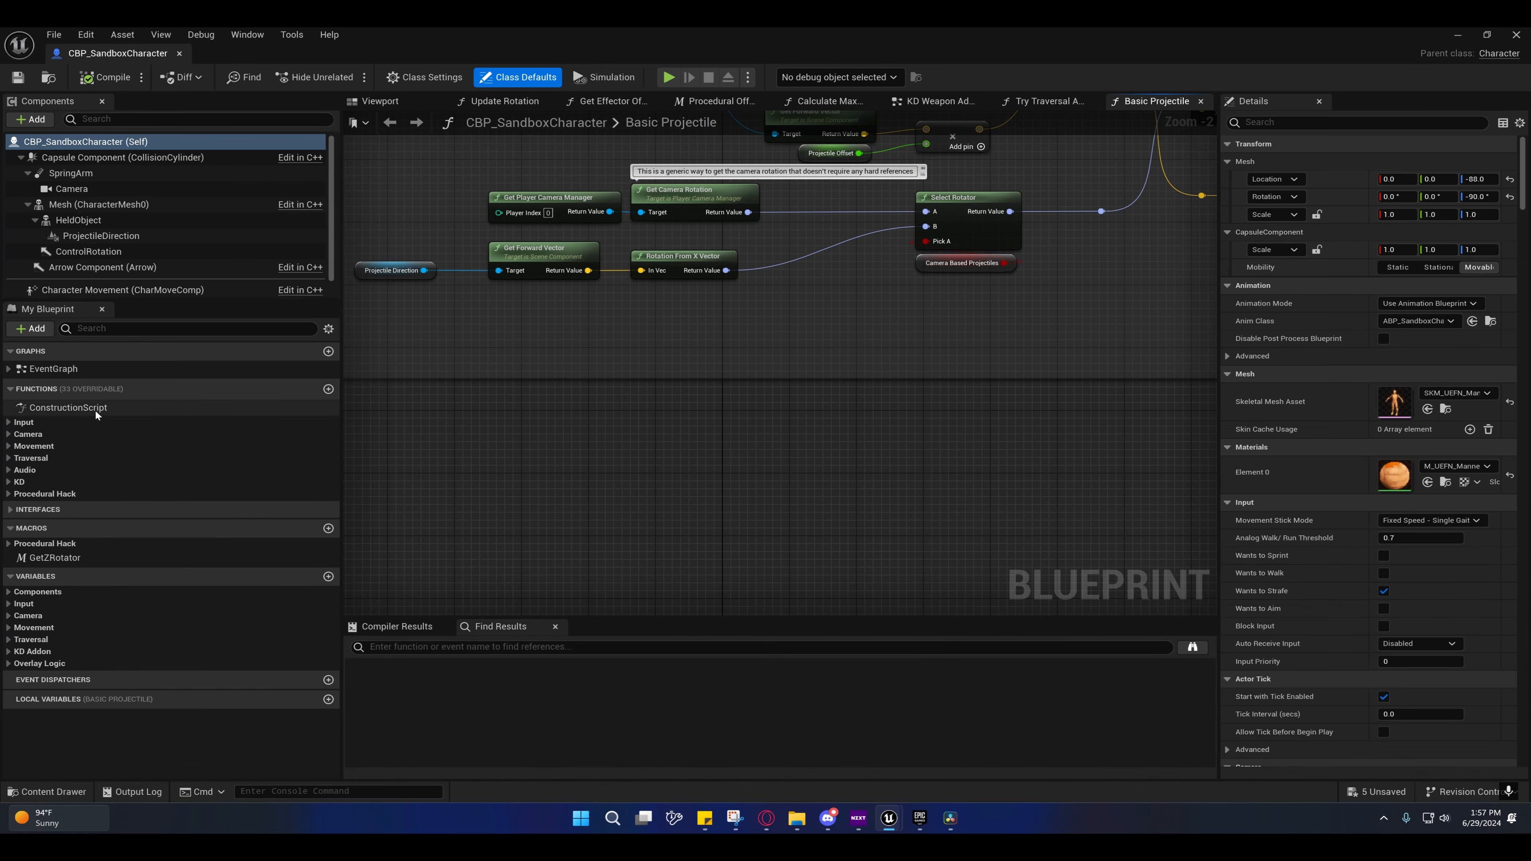
pyautogui.click(12, 663)
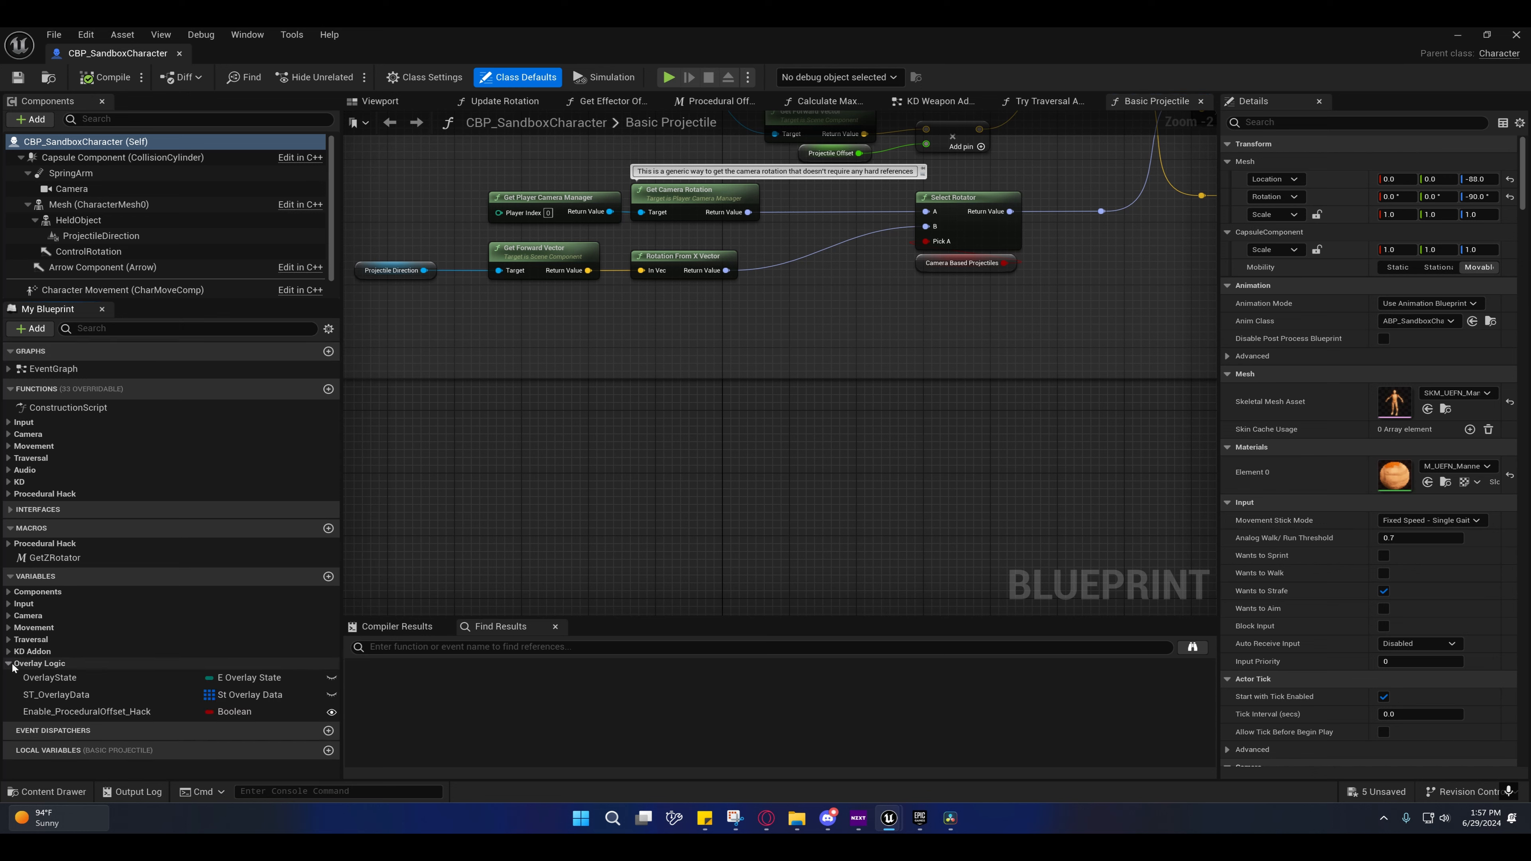
pyautogui.click(43, 695)
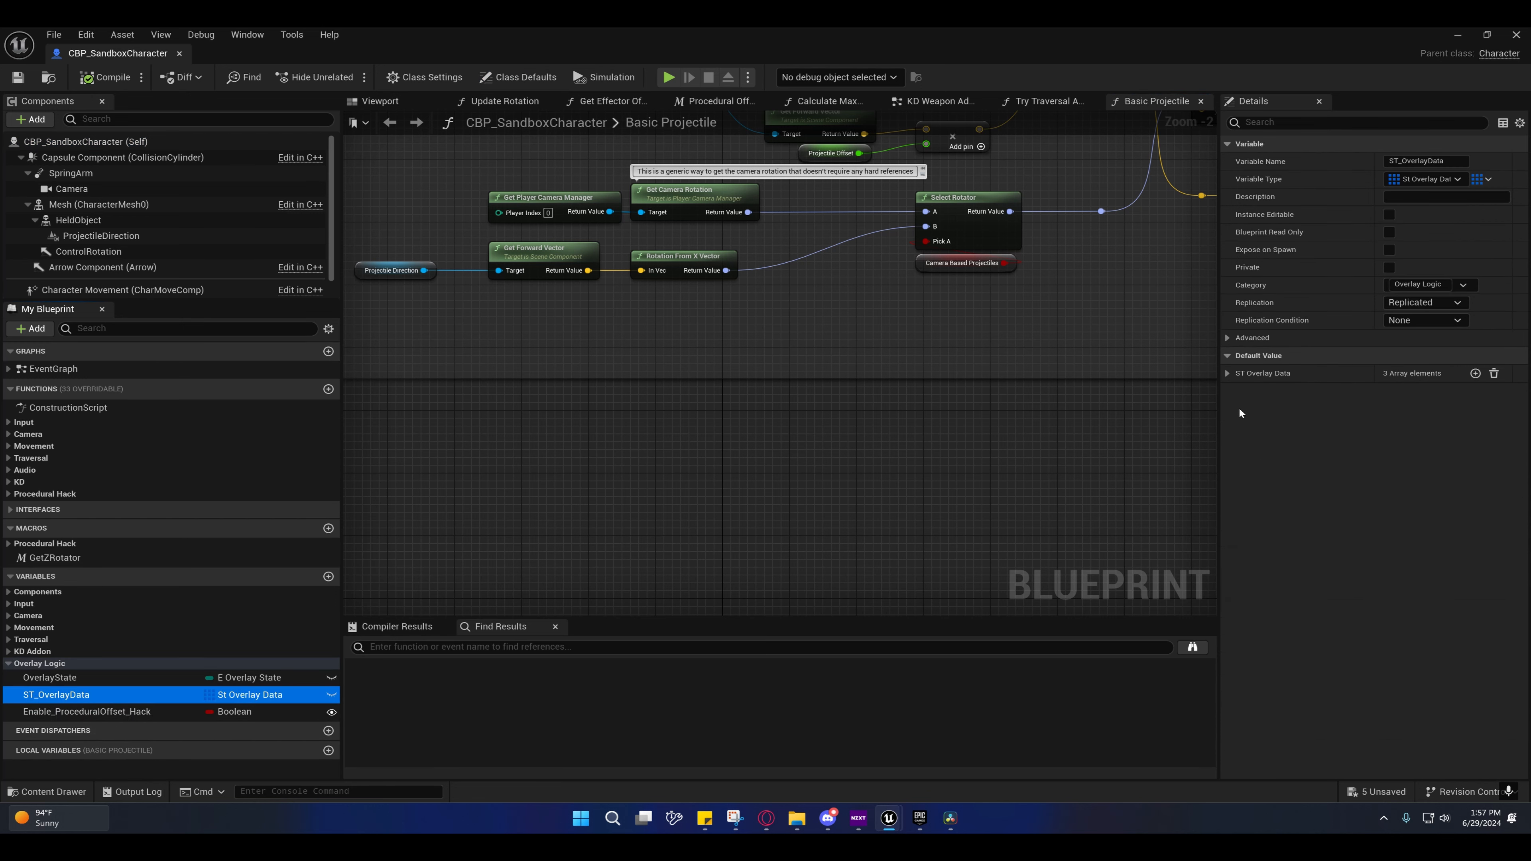
pyautogui.click(1227, 374)
pyautogui.click(1239, 428)
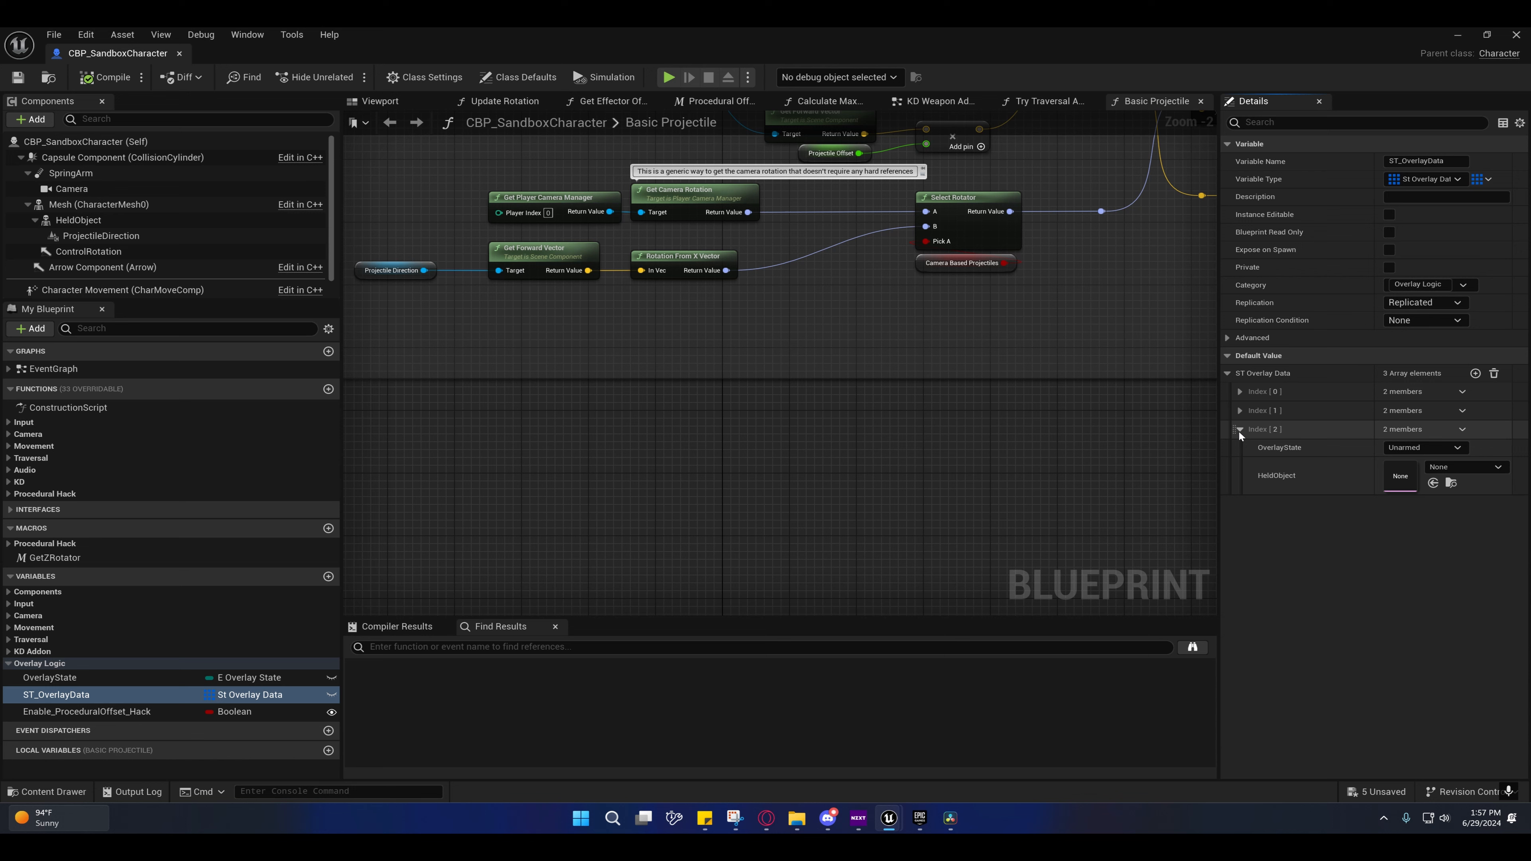
pyautogui.click(1434, 483)
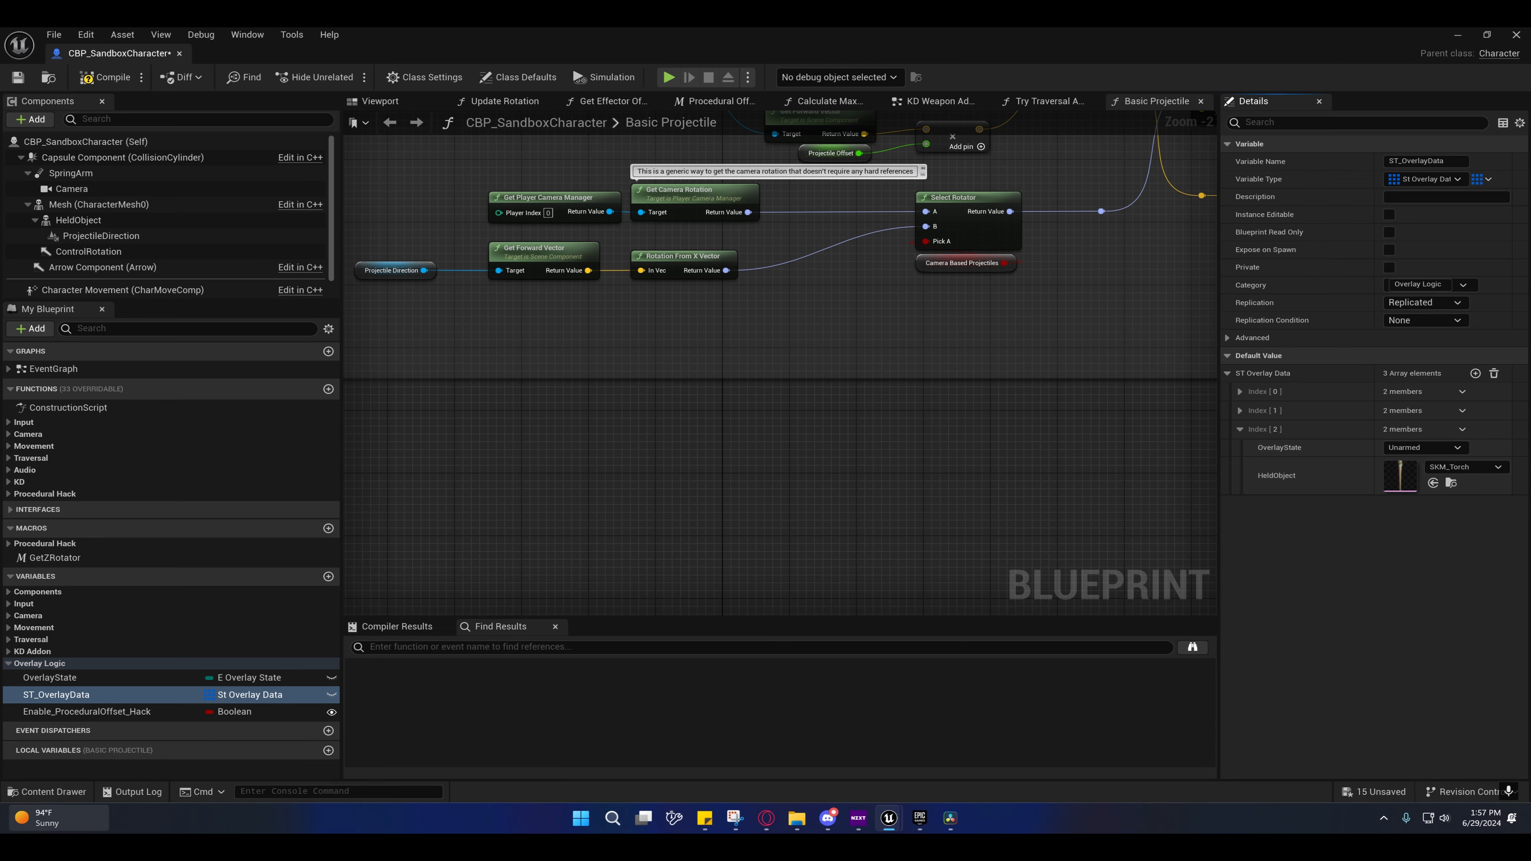
# Step: Check which overlay states are available for Index 2 of the ST_OverlayData array
pyautogui.click(79, 788)
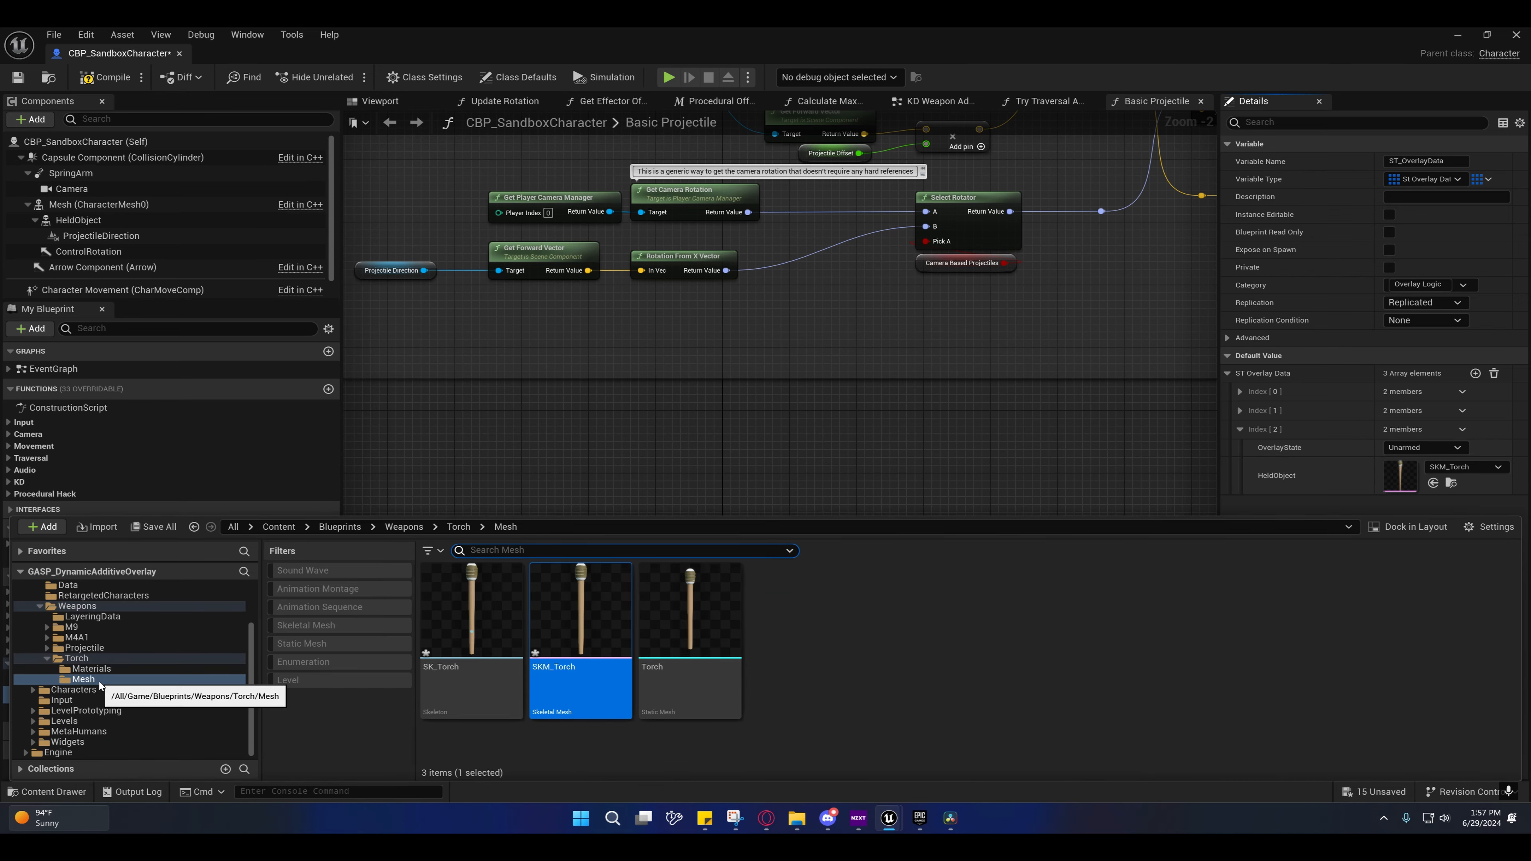
pyautogui.click(1411, 449)
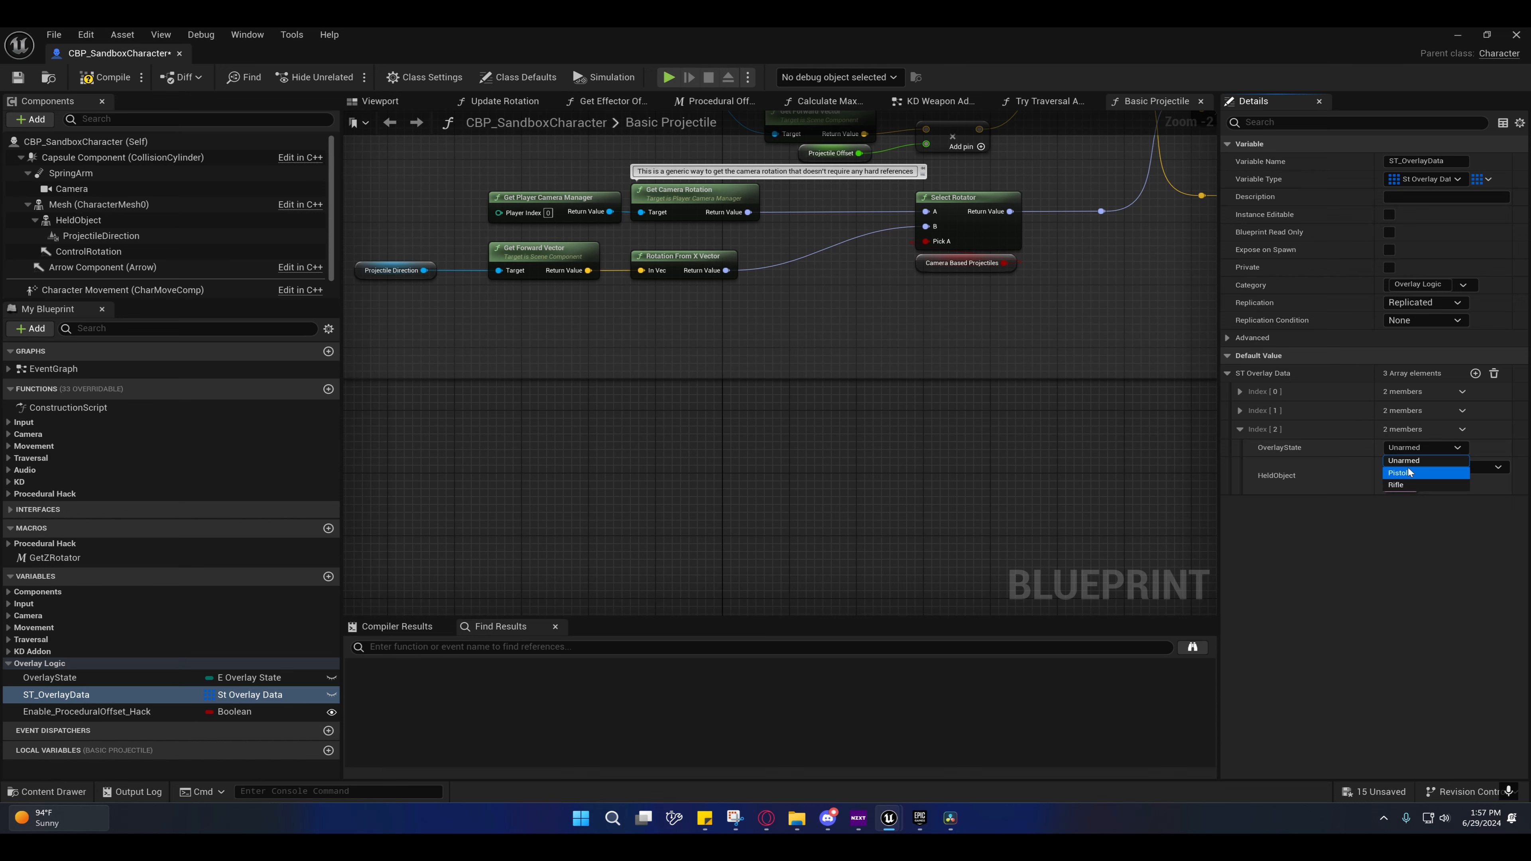
pyautogui.click(1411, 448)
# Step: Find the E_OverlayState enumeration in the Blueprints/Weapons folder and open it
pyautogui.click(53, 791)
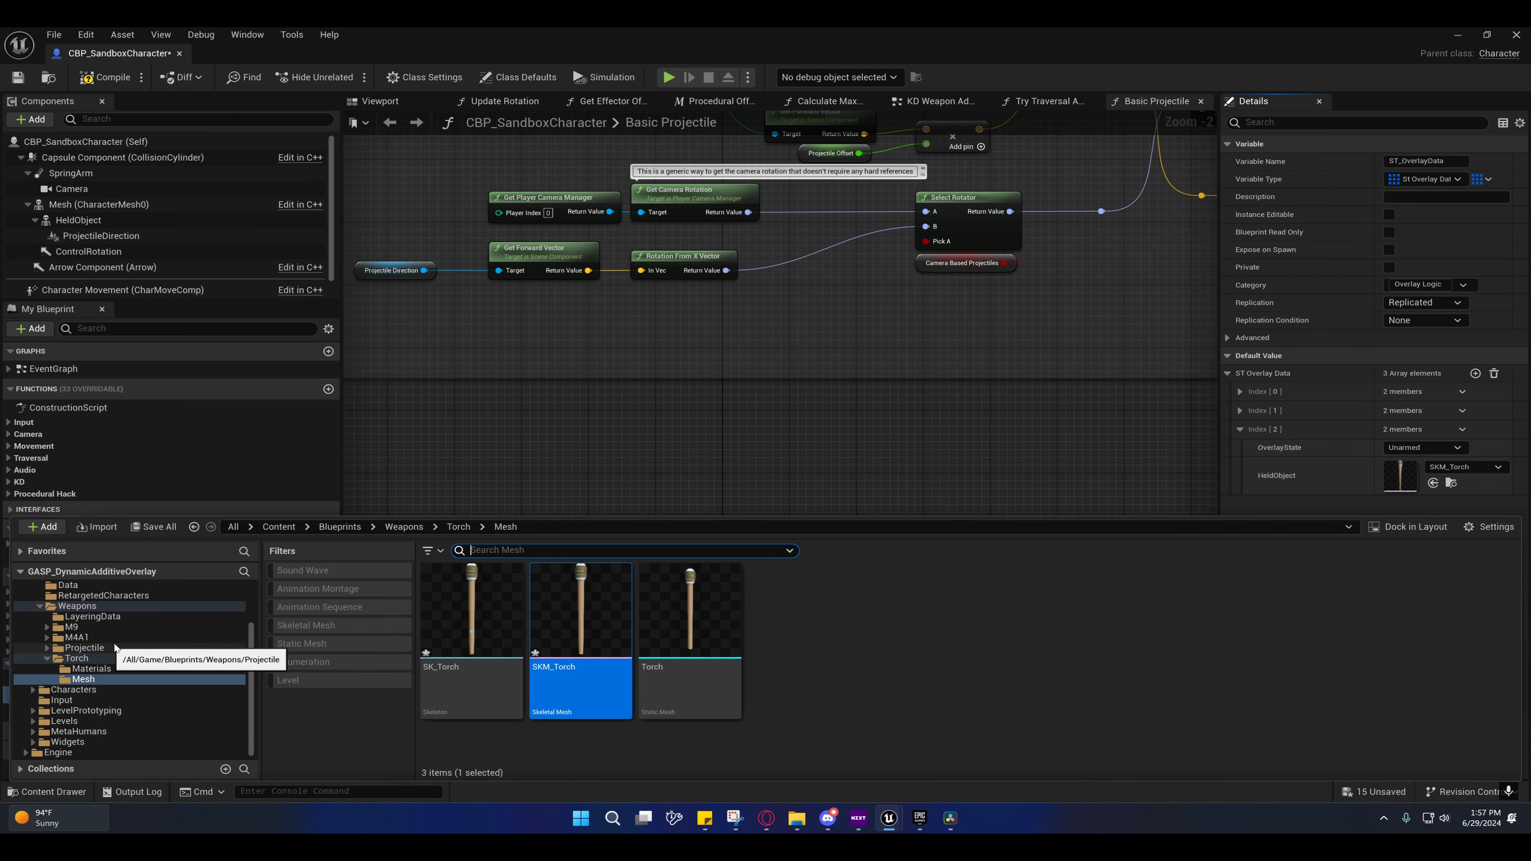
pyautogui.scroll(2, 69, 701)
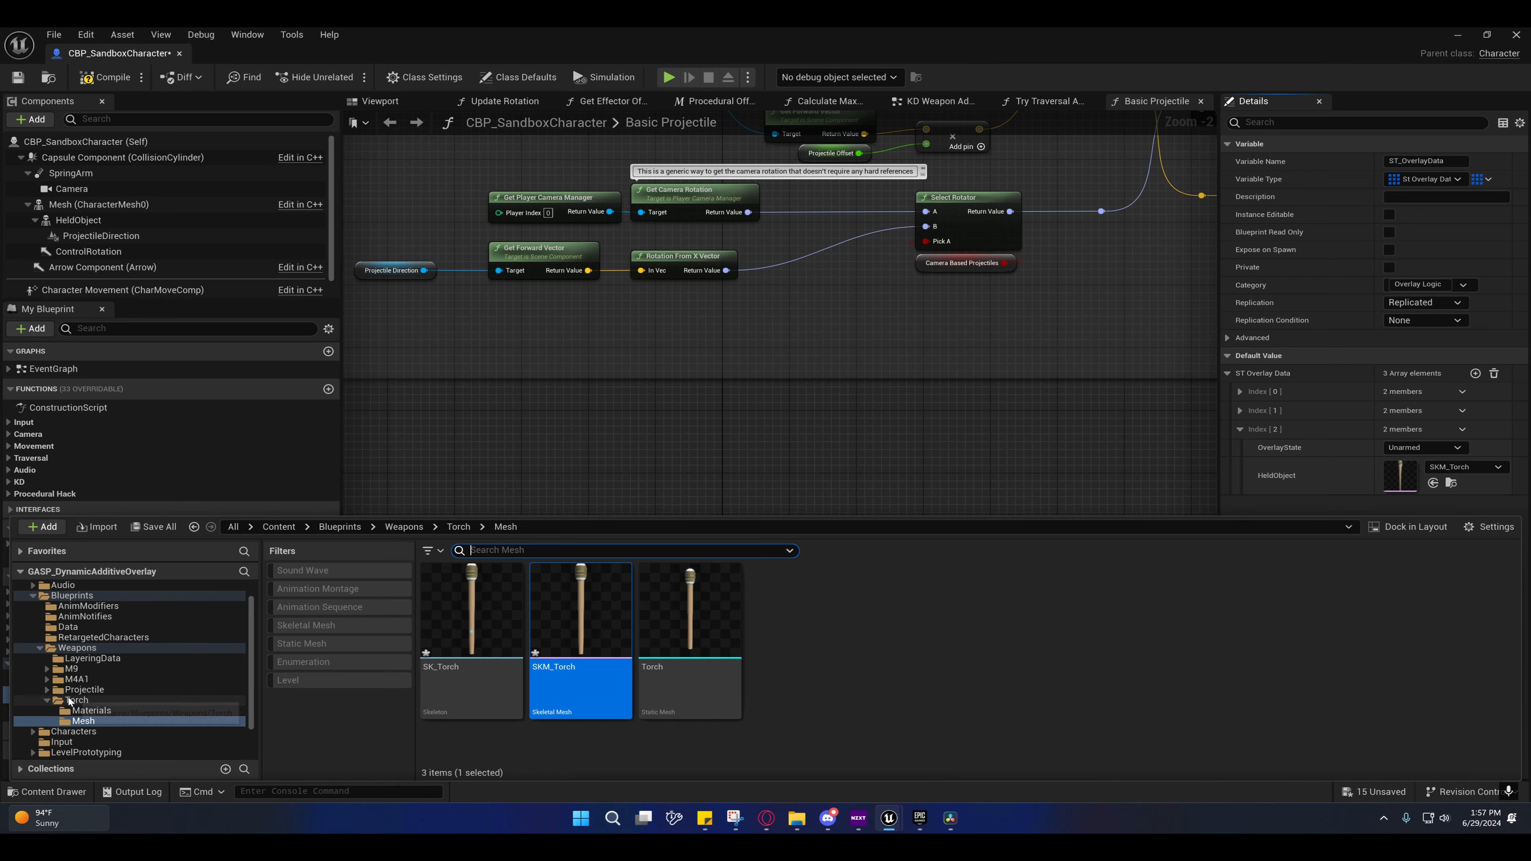
pyautogui.click(67, 627)
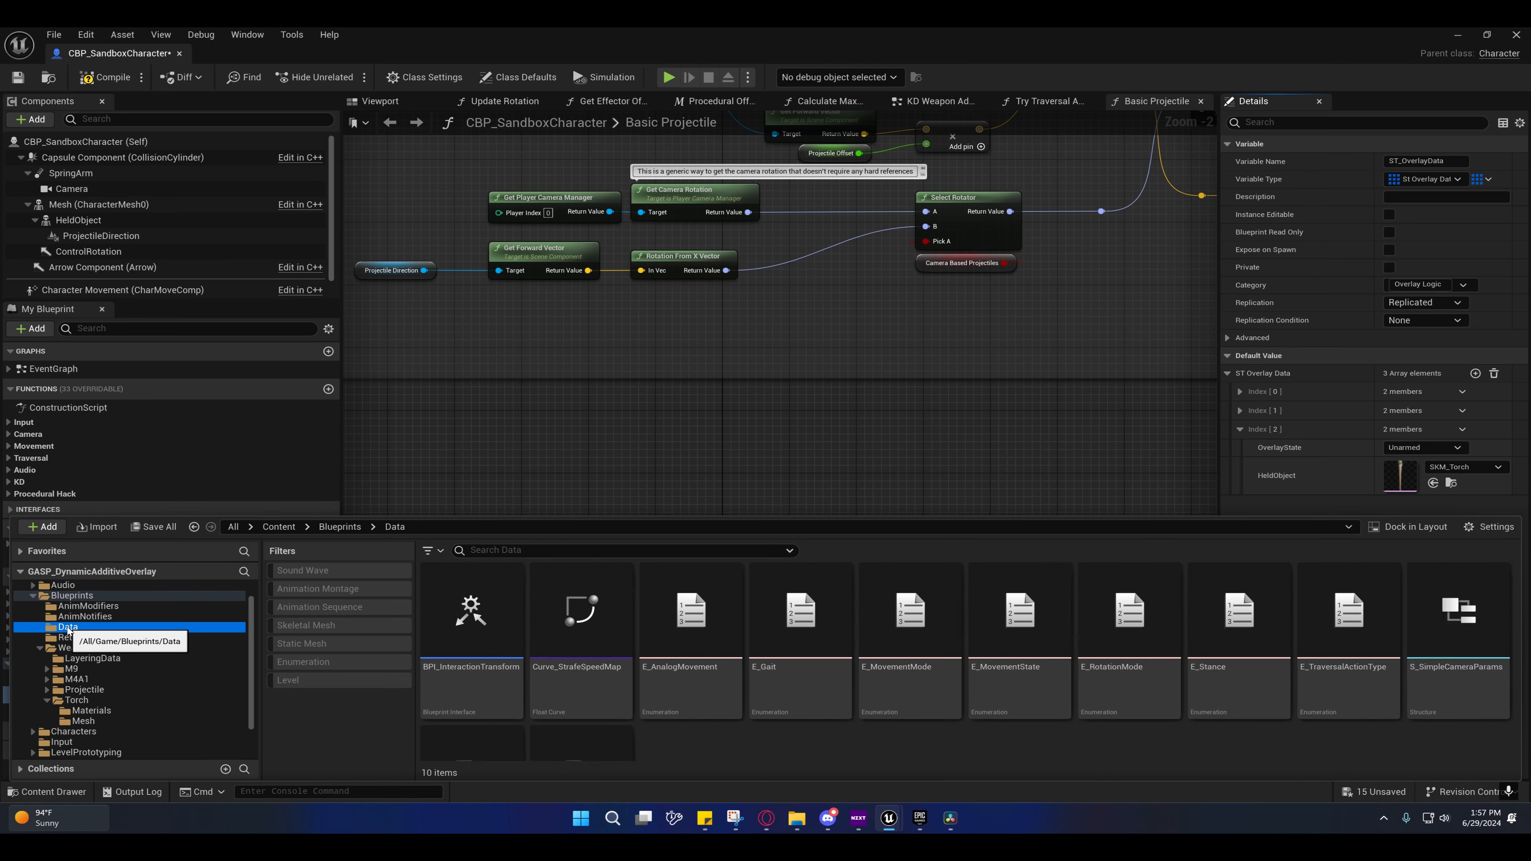
pyautogui.scroll(2, 79, 638)
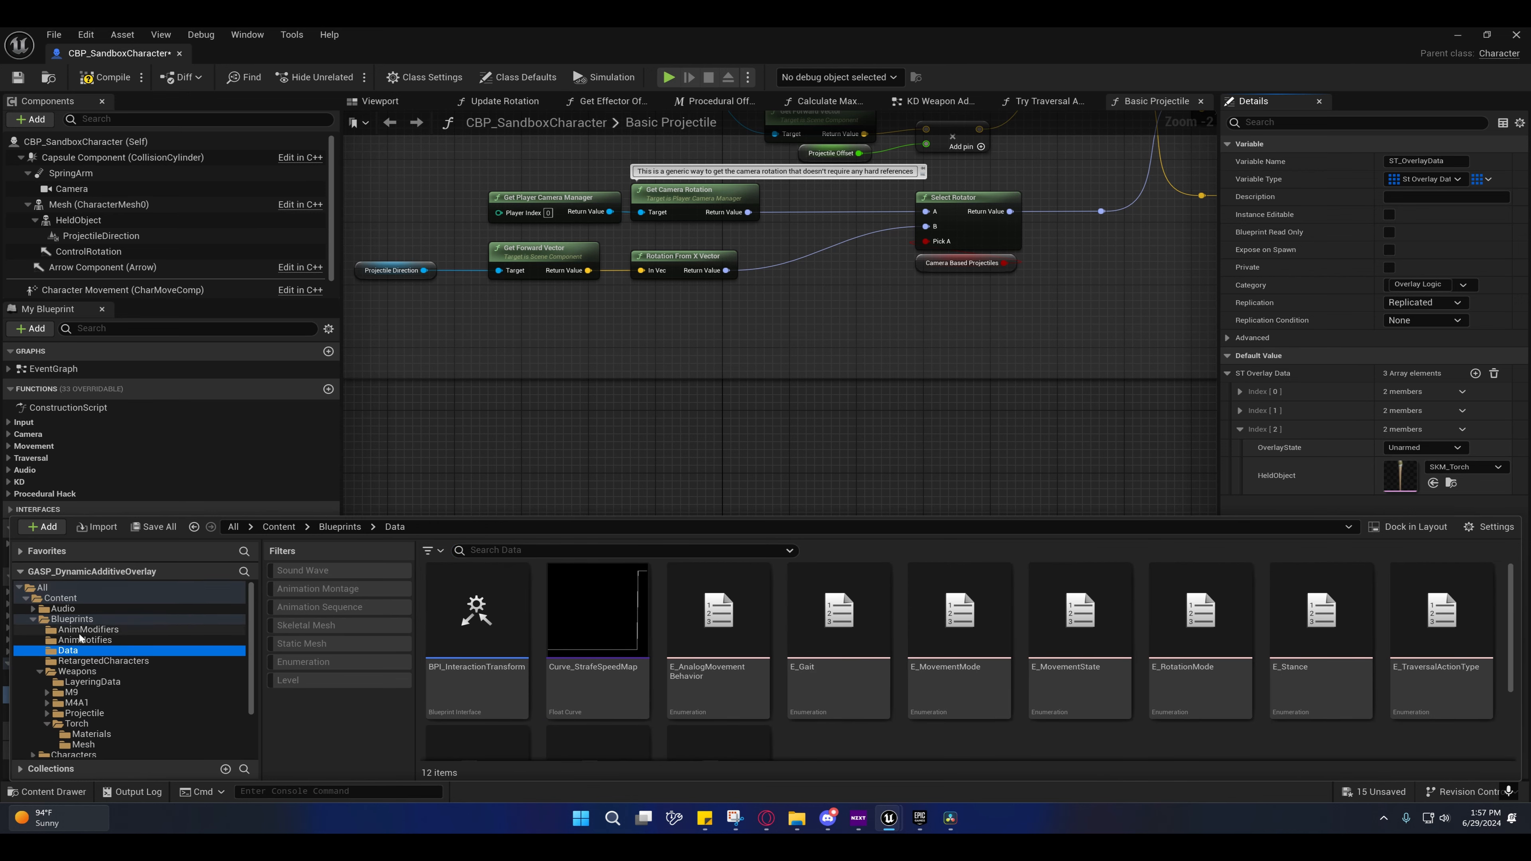
pyautogui.scroll(-3, 79, 637)
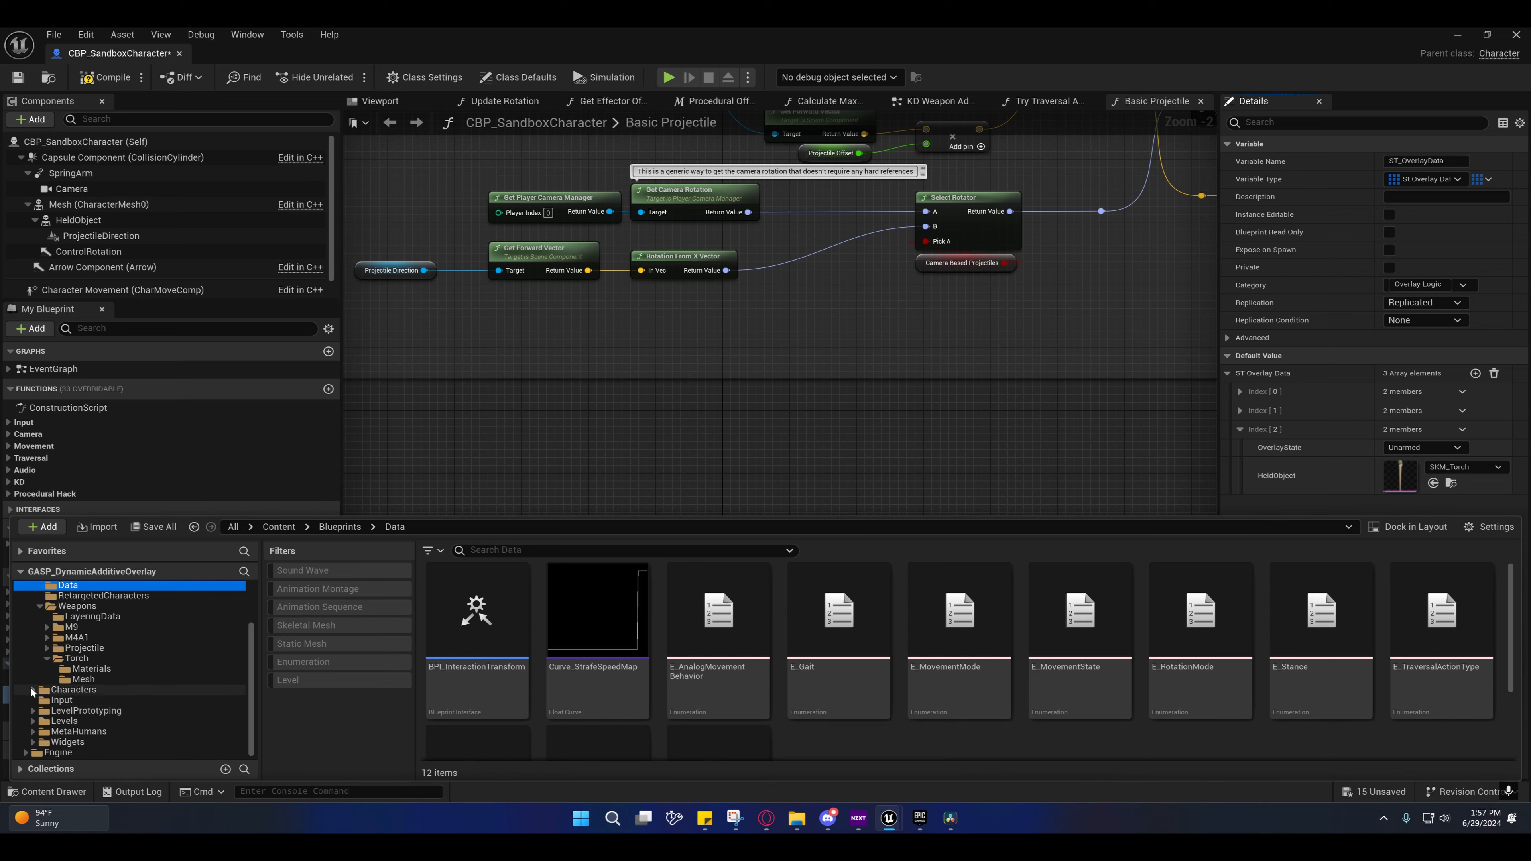
pyautogui.click(67, 616)
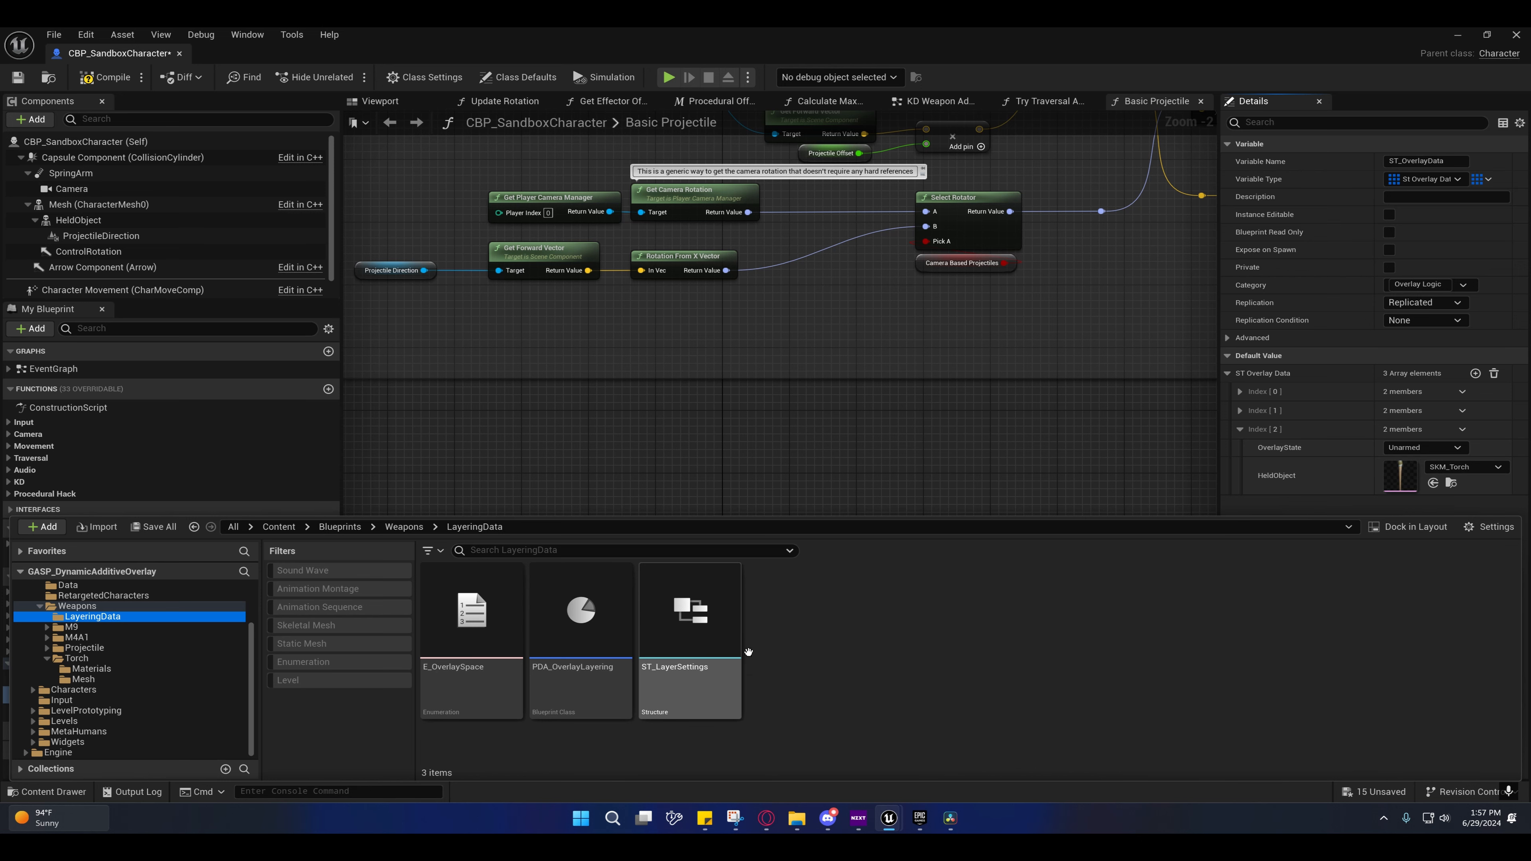
pyautogui.click(70, 602)
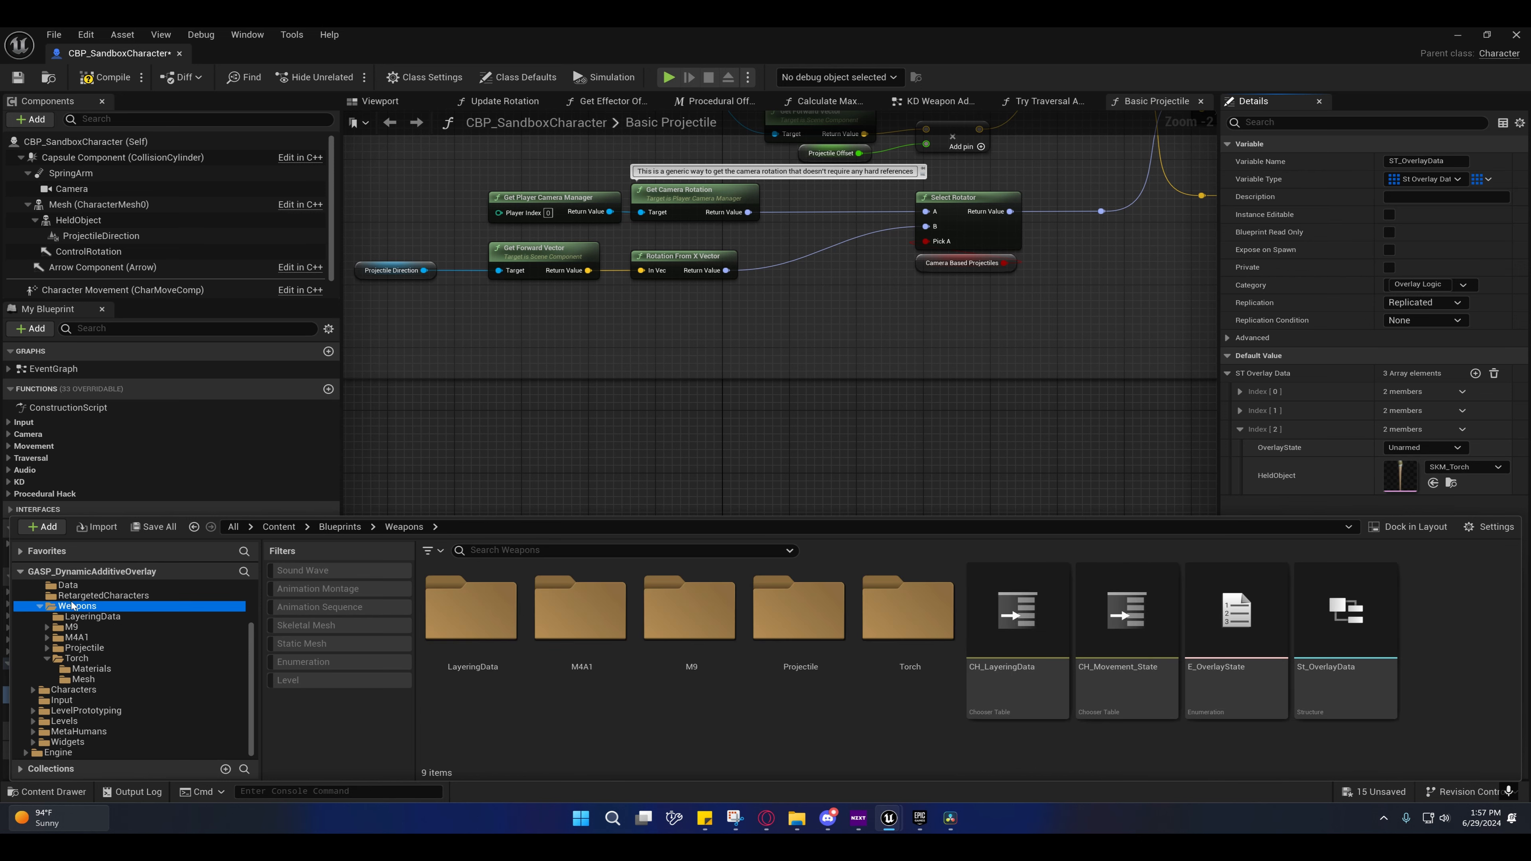
pyautogui.click(1228, 646)
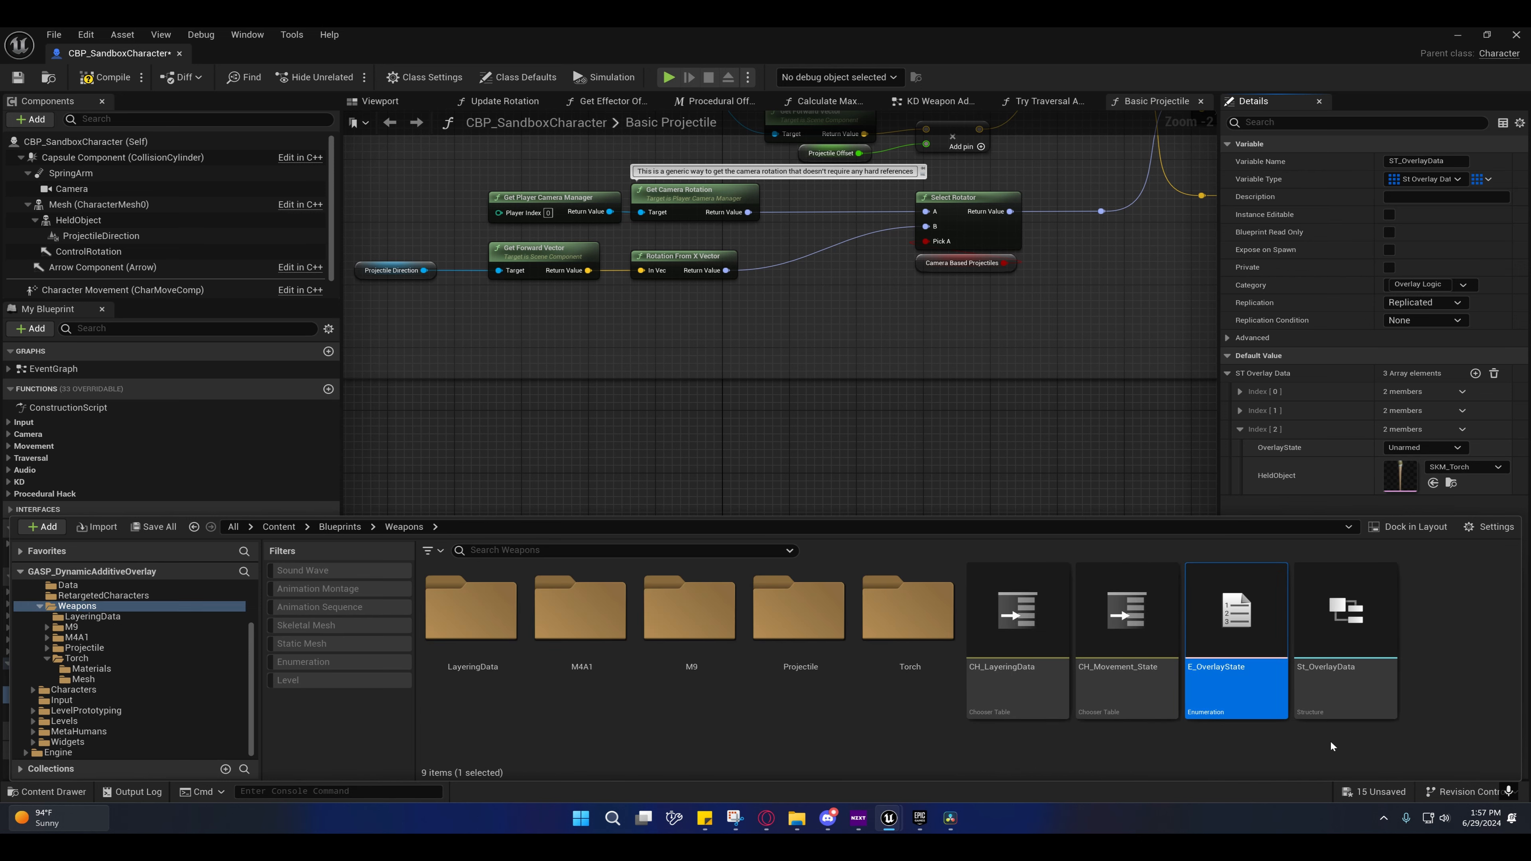
pyautogui.doubleClick(1251, 635)
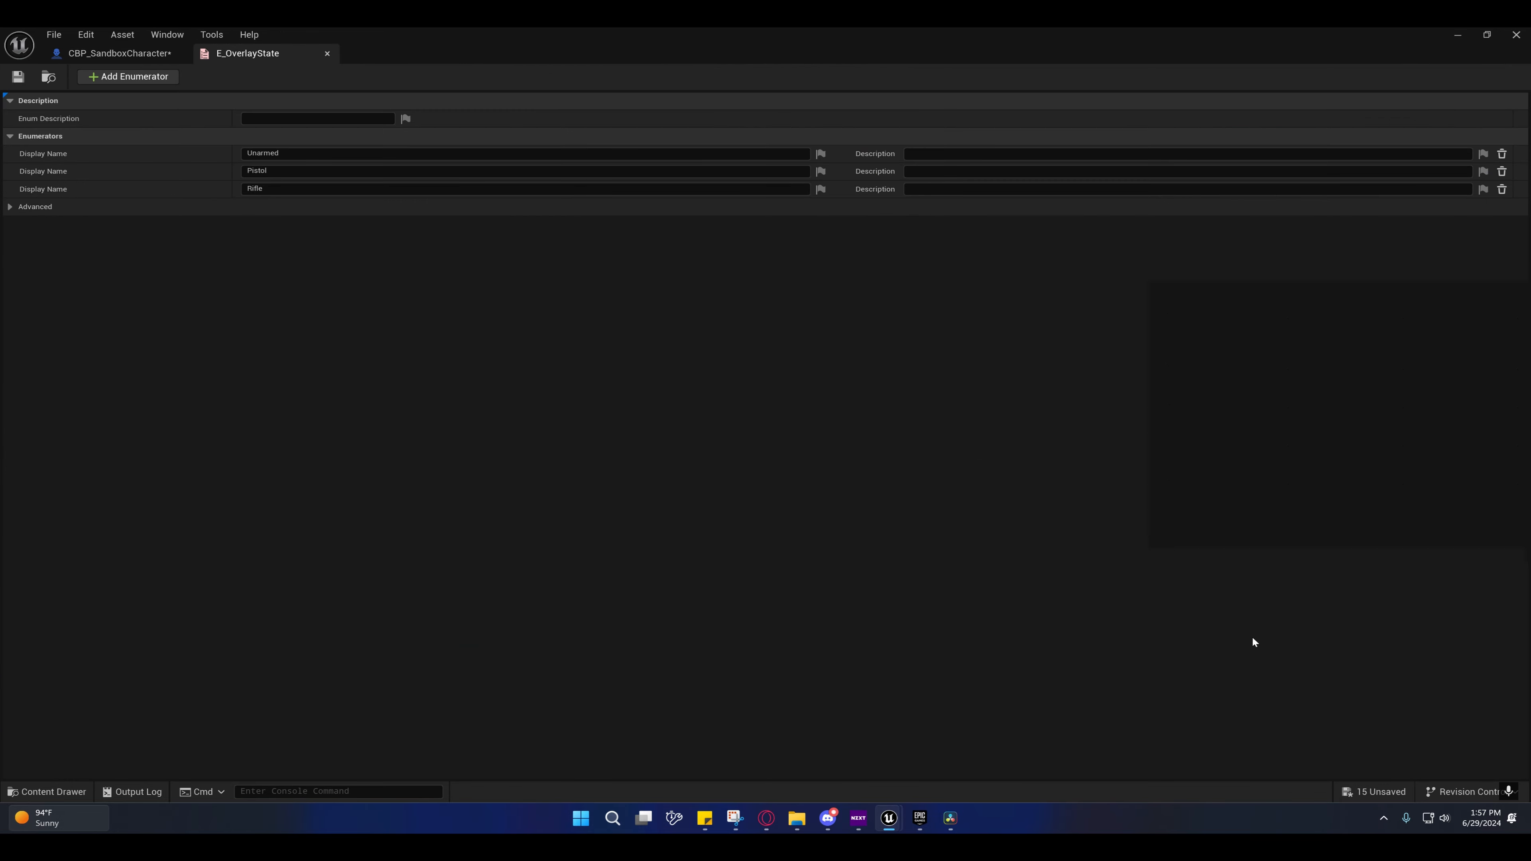
# Step: Add an enumerator named Torch to E_OverlayState and save the enumeration
pyautogui.click(109, 81)
pyautogui.write('Torch')
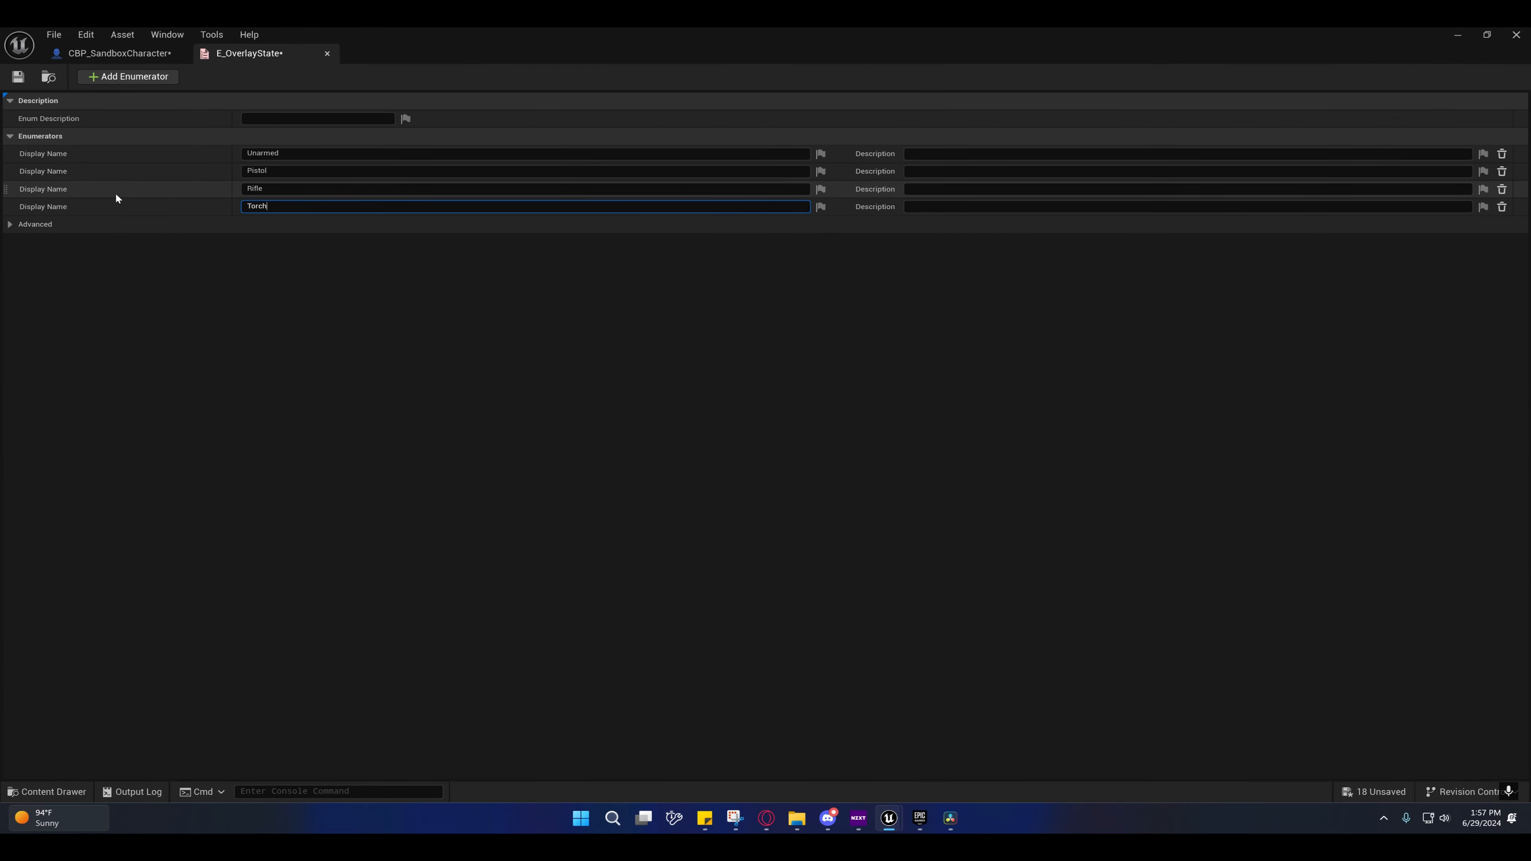
pyautogui.press('Return')
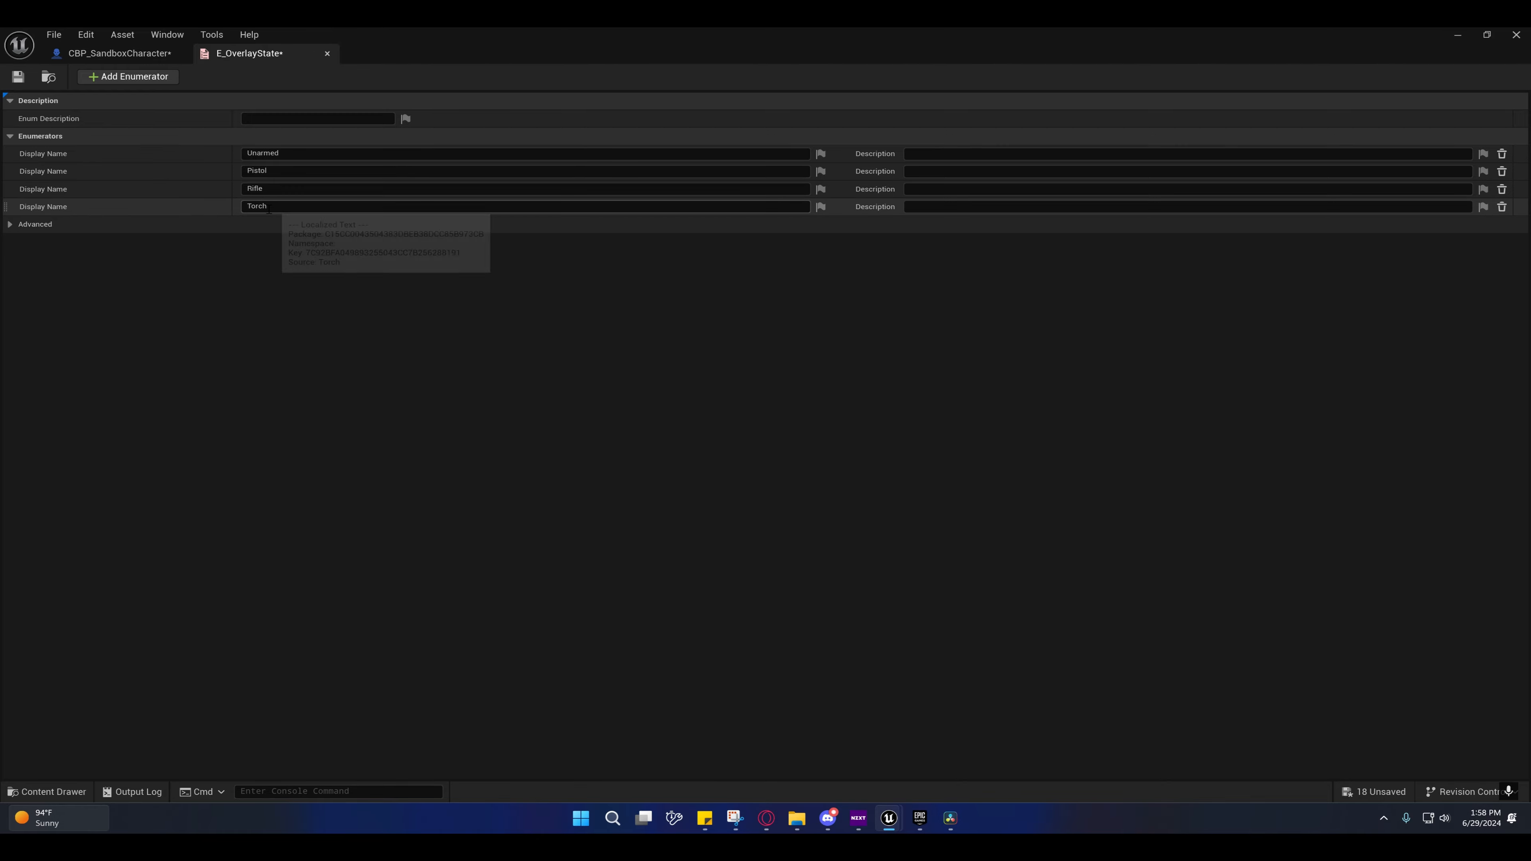
pyautogui.click(20, 75)
# Step: Set the OverlayState of Index 2 in ST_OverlayData to Torch in CBP_SandboxCharacter, and compile and save the blueprint
pyautogui.click(99, 53)
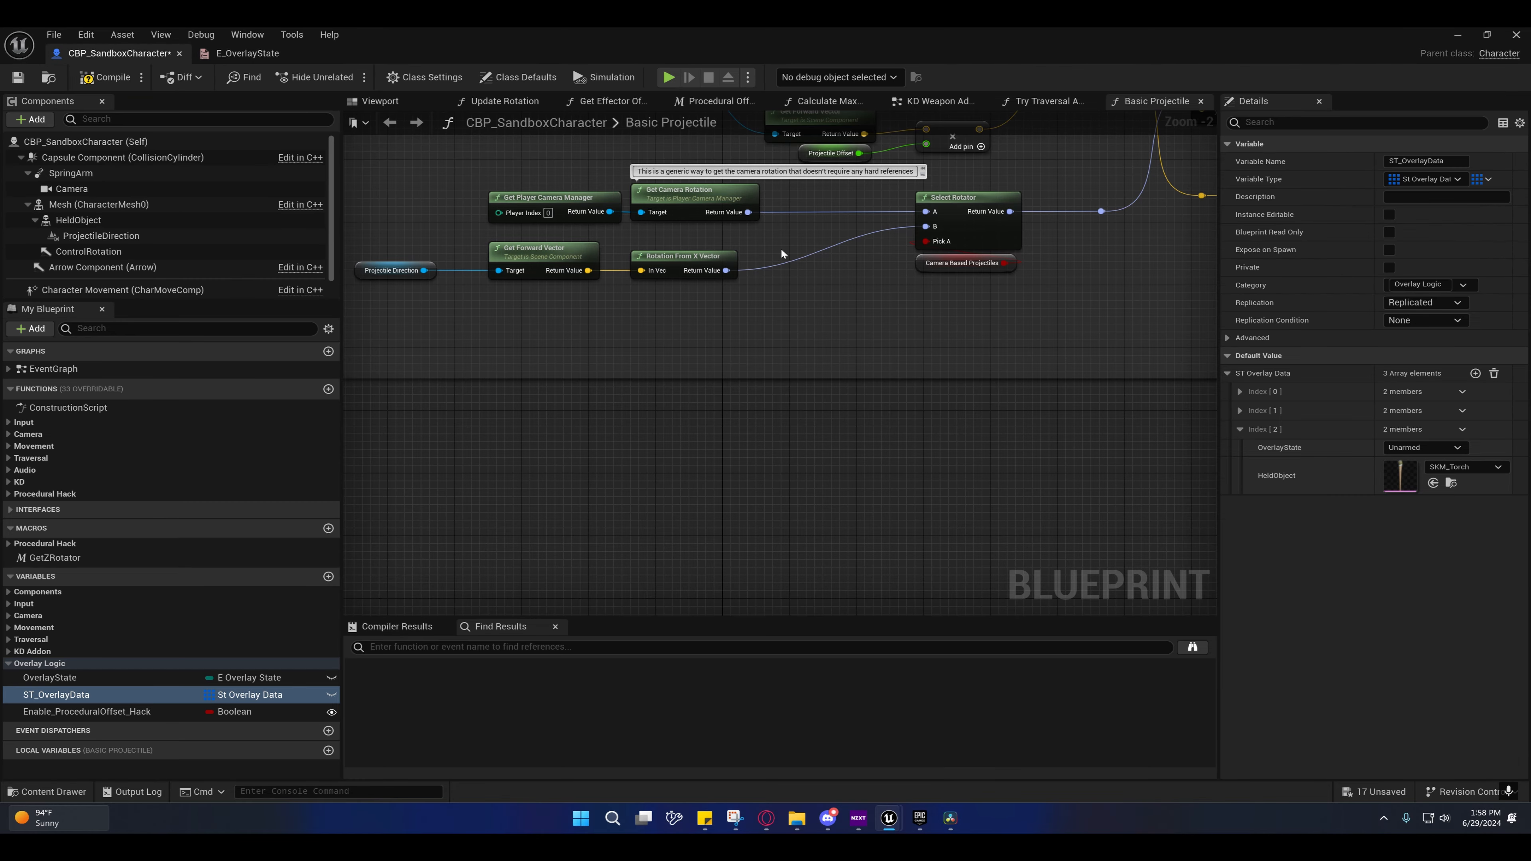
pyautogui.click(259, 53)
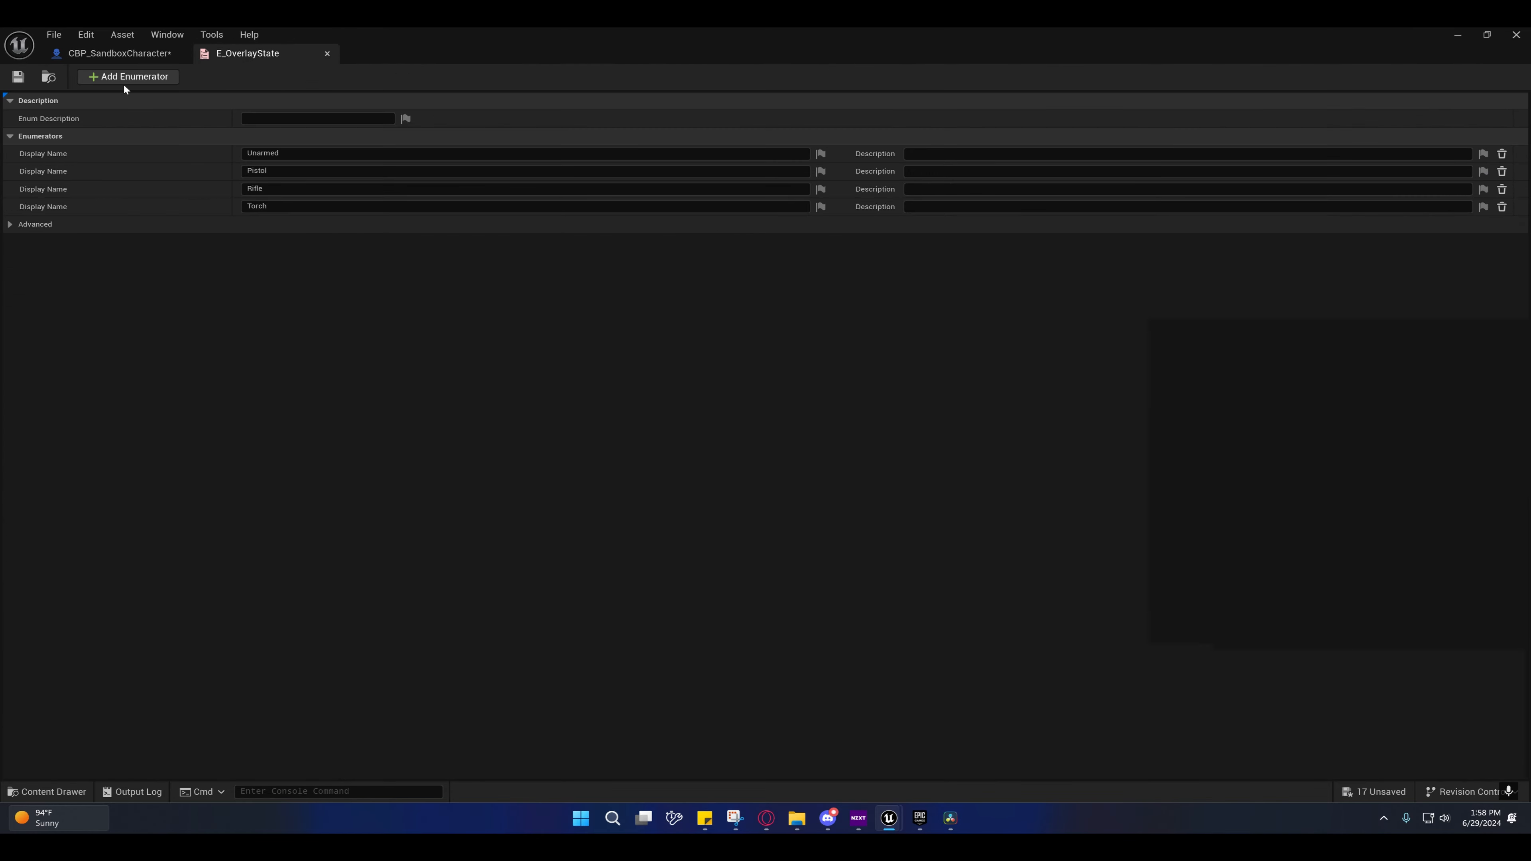
pyautogui.click(118, 54)
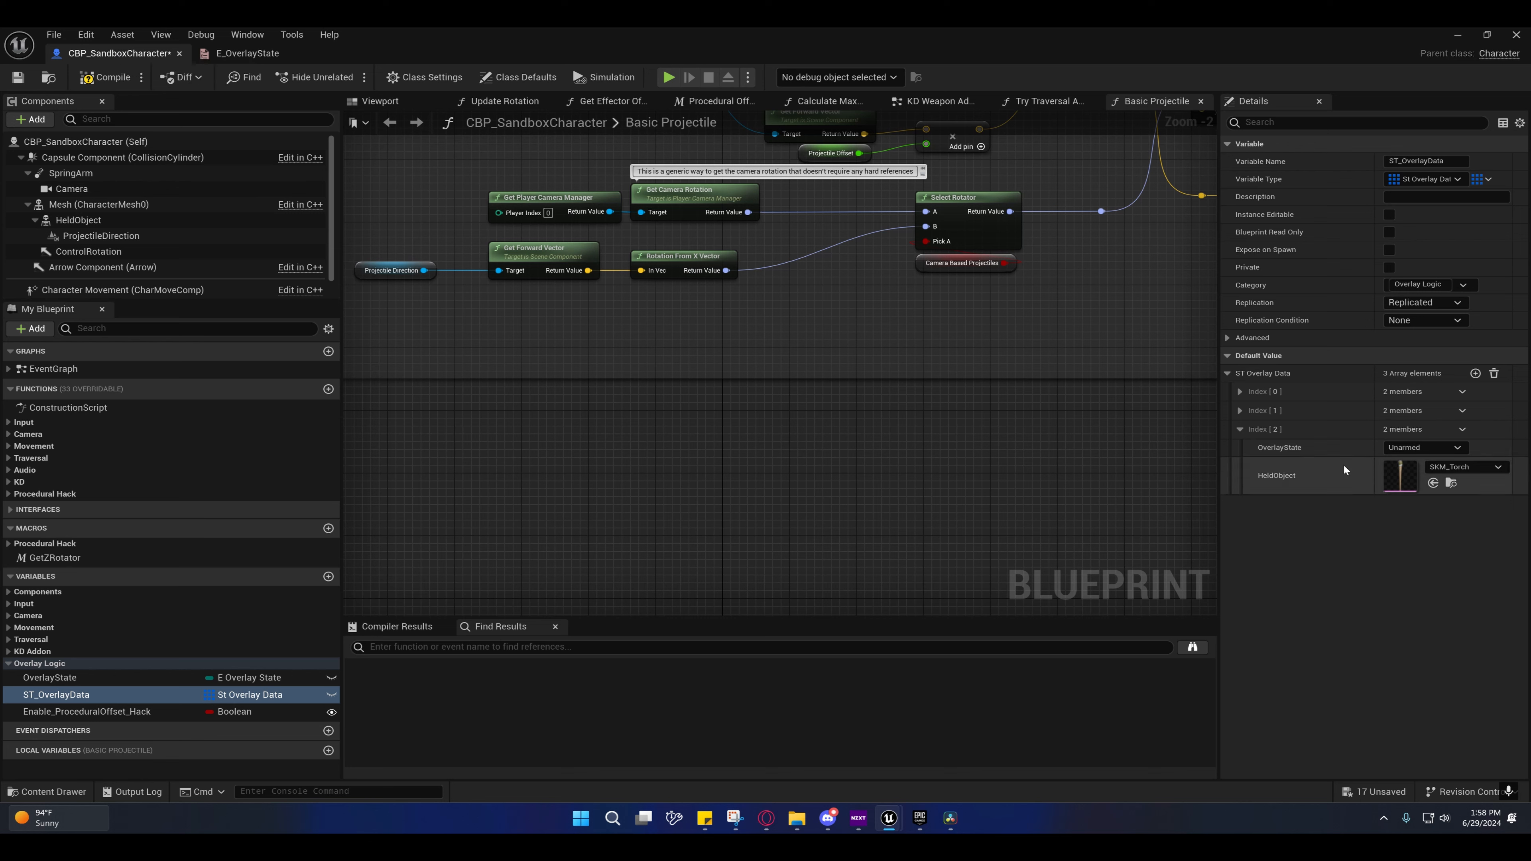
pyautogui.click(1413, 448)
pyautogui.click(1396, 497)
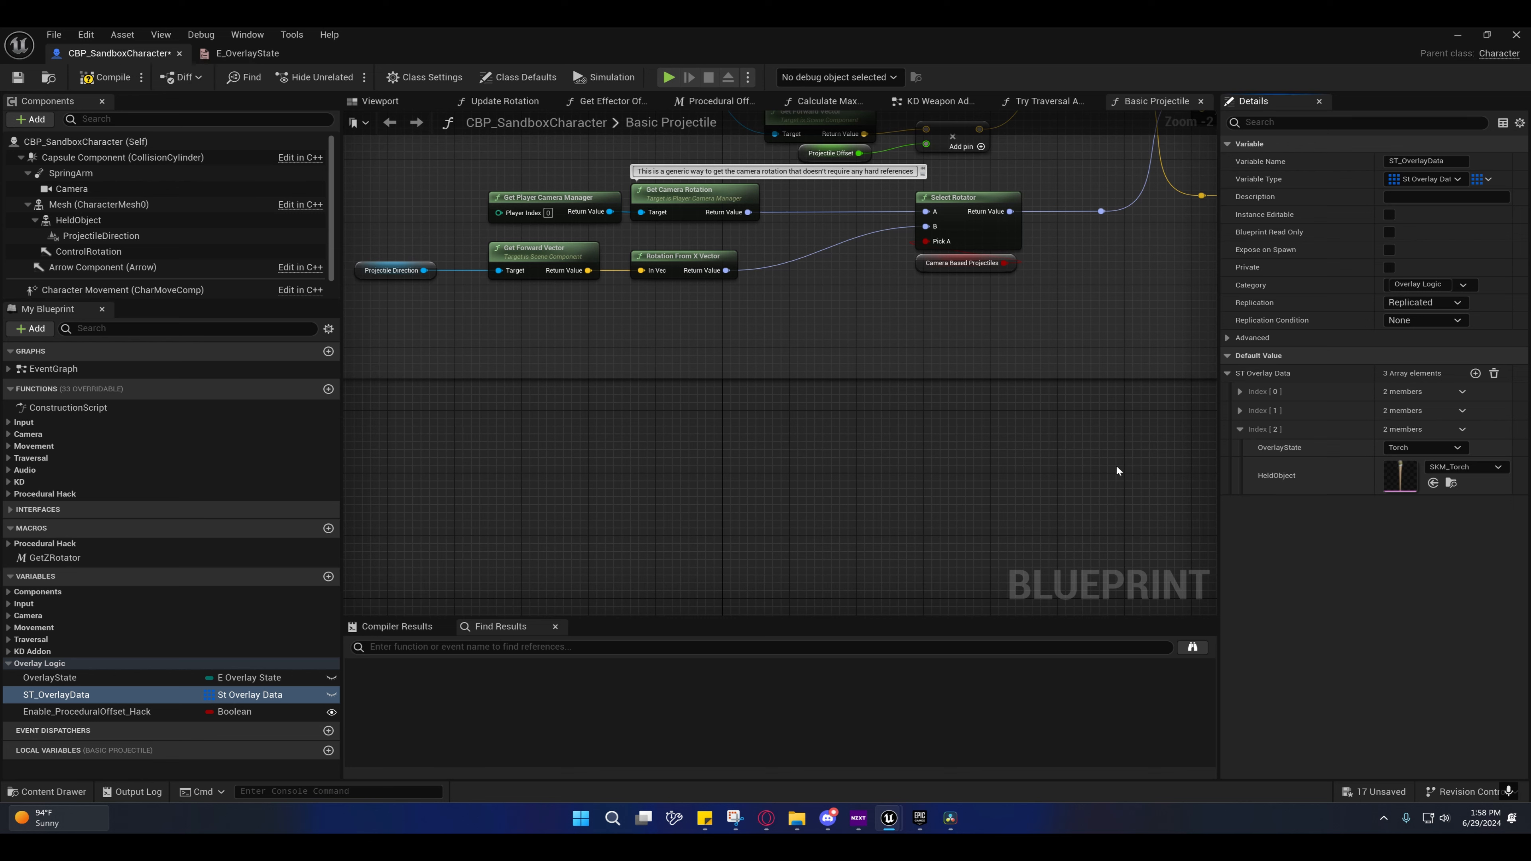
pyautogui.click(1415, 449)
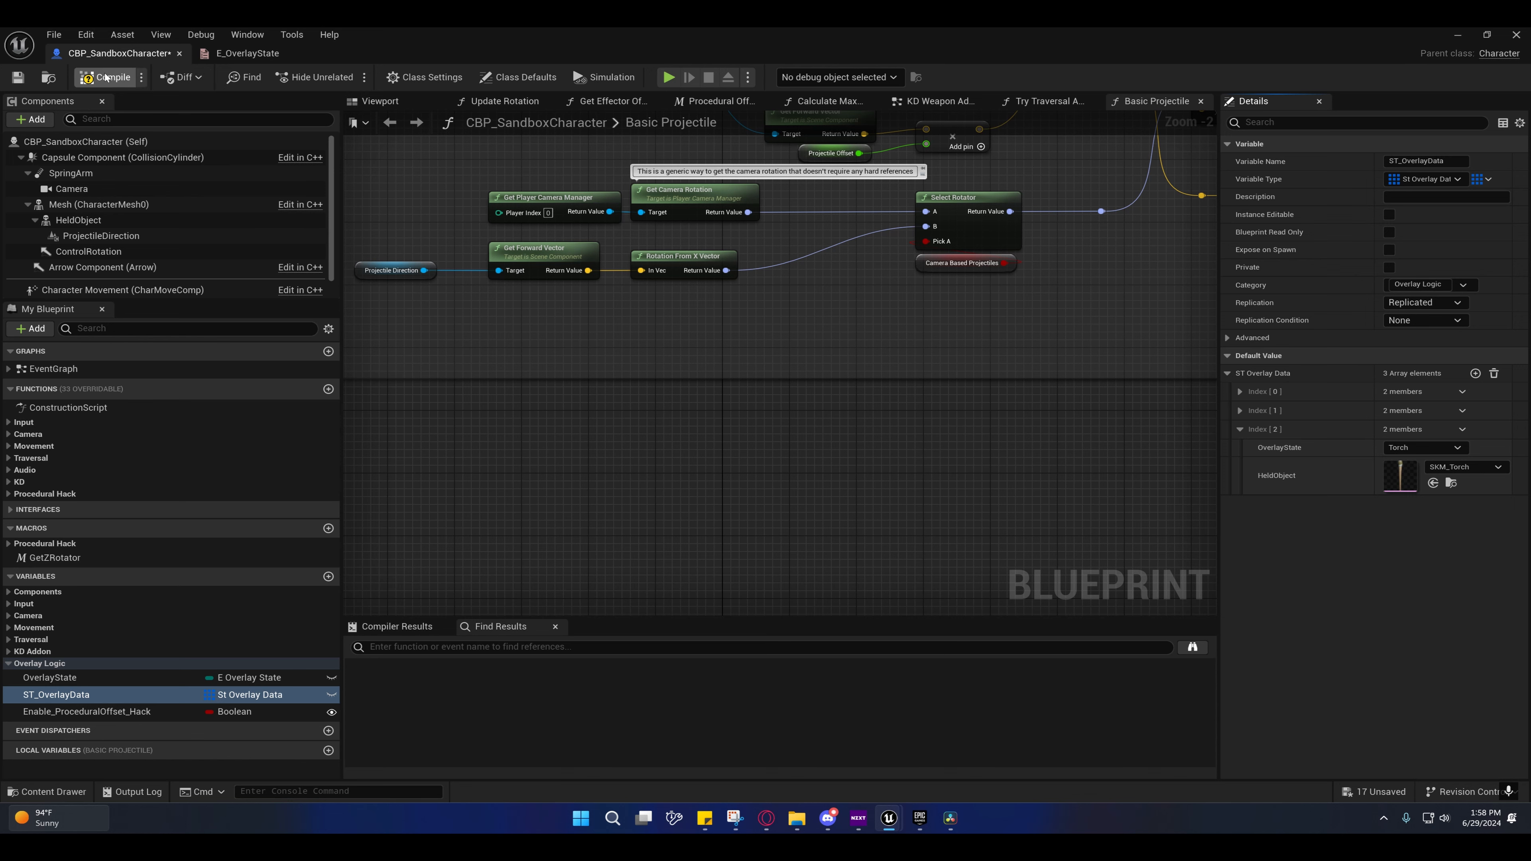
pyautogui.click(20, 81)
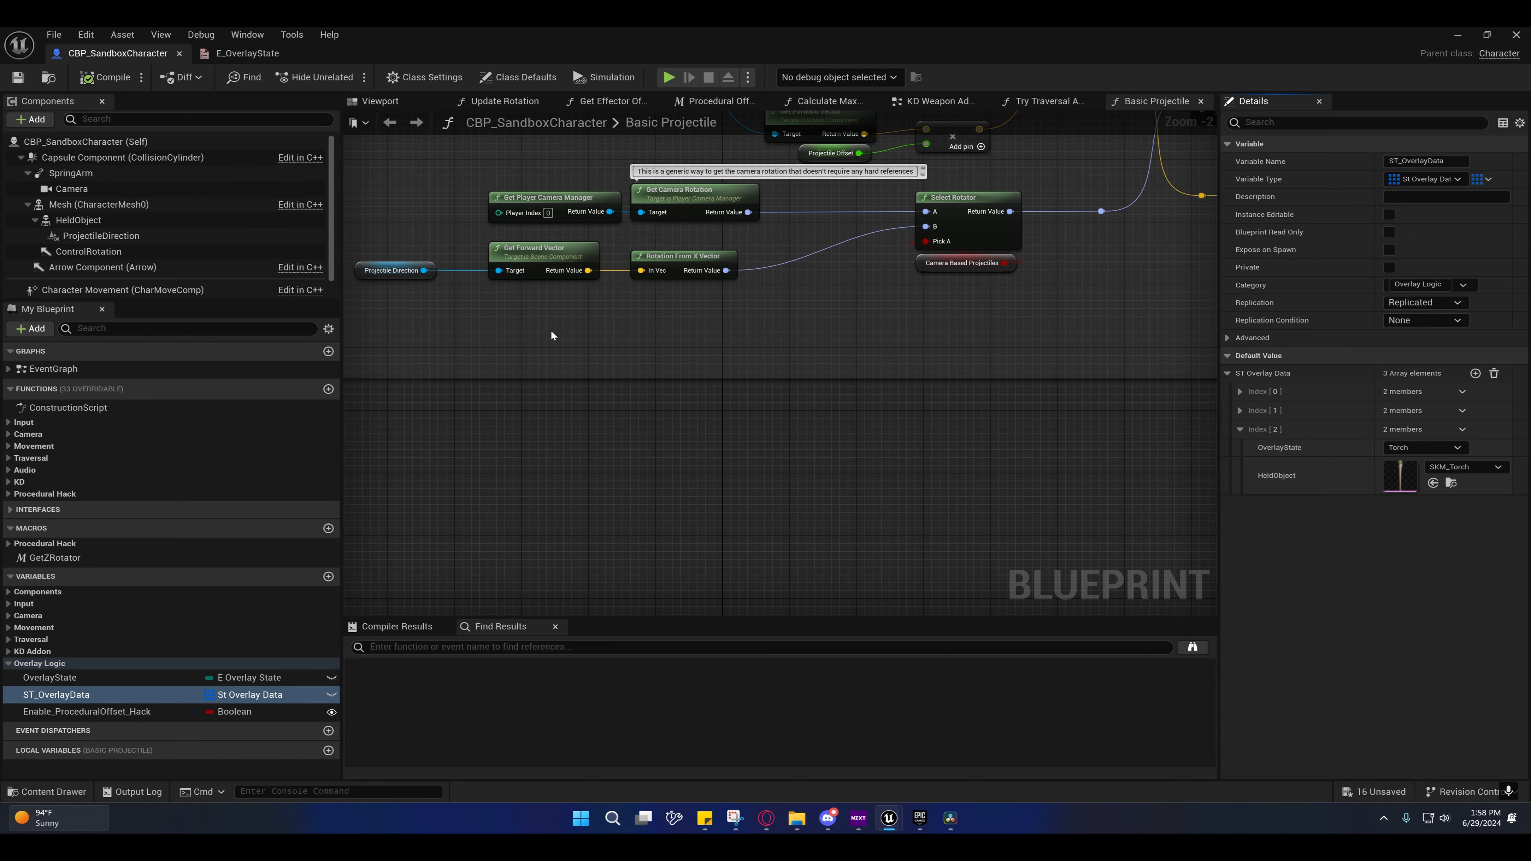
# Step: Close all open function and graph views of CBP_SandboxCharacter, leaving only the Viewport
pyautogui.moveTo(550, 329); pyautogui.dragTo(562, 545, button='right')
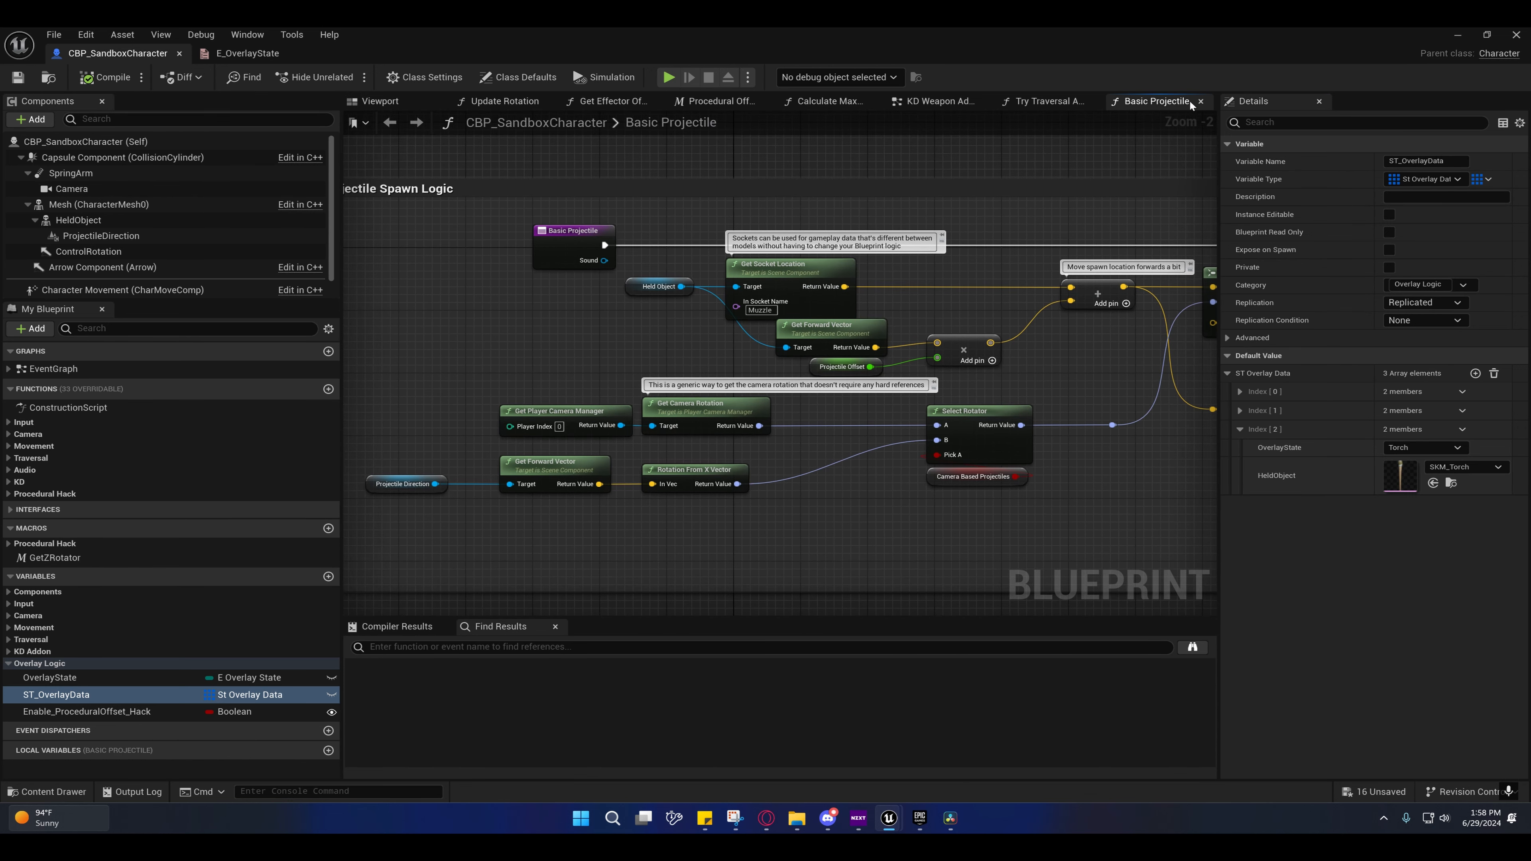
pyautogui.click(1201, 100)
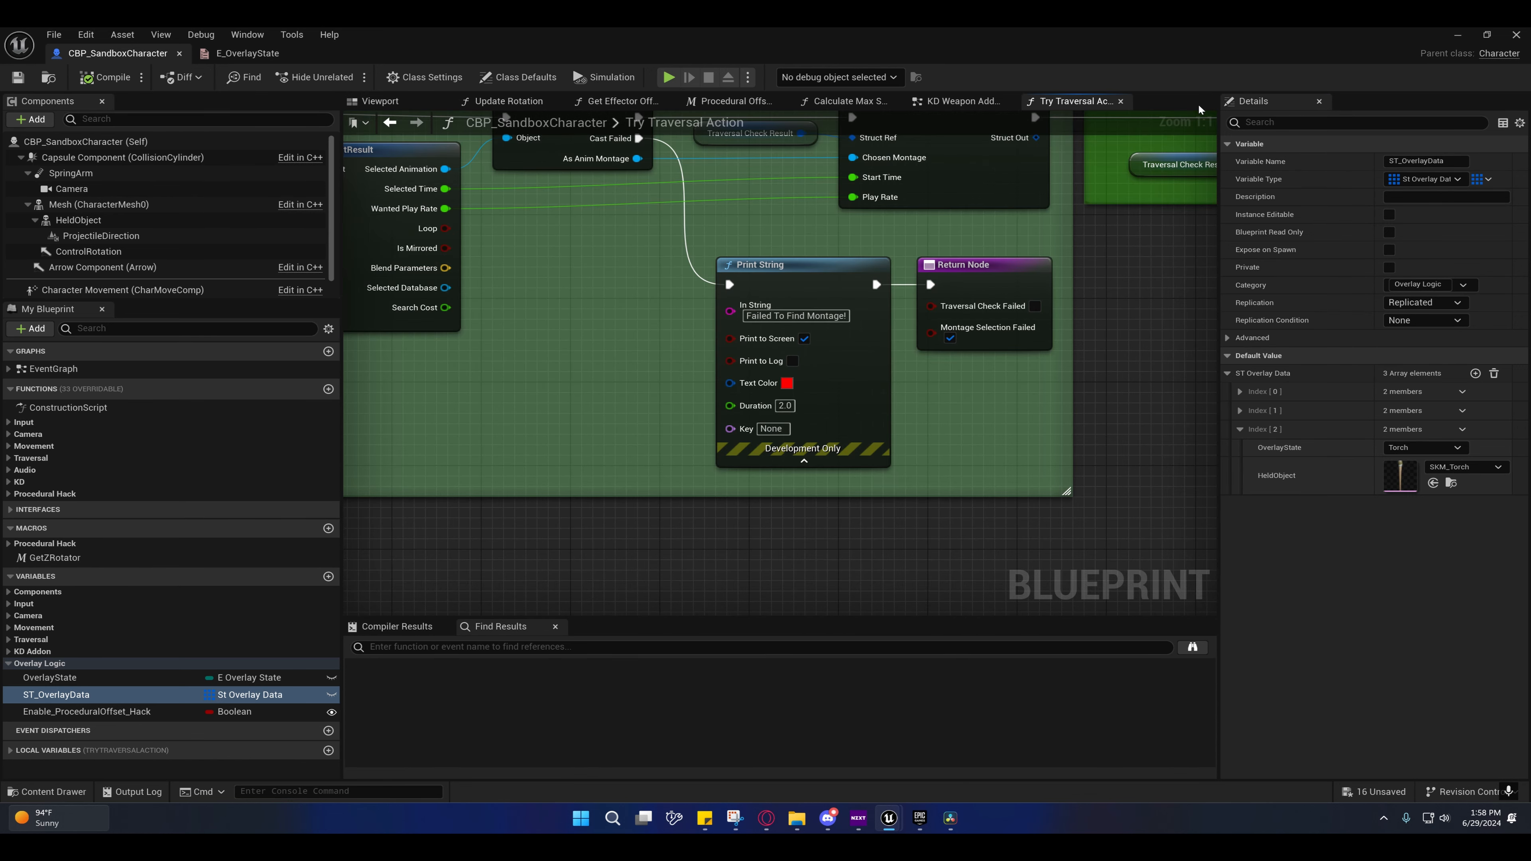
pyautogui.click(1120, 102)
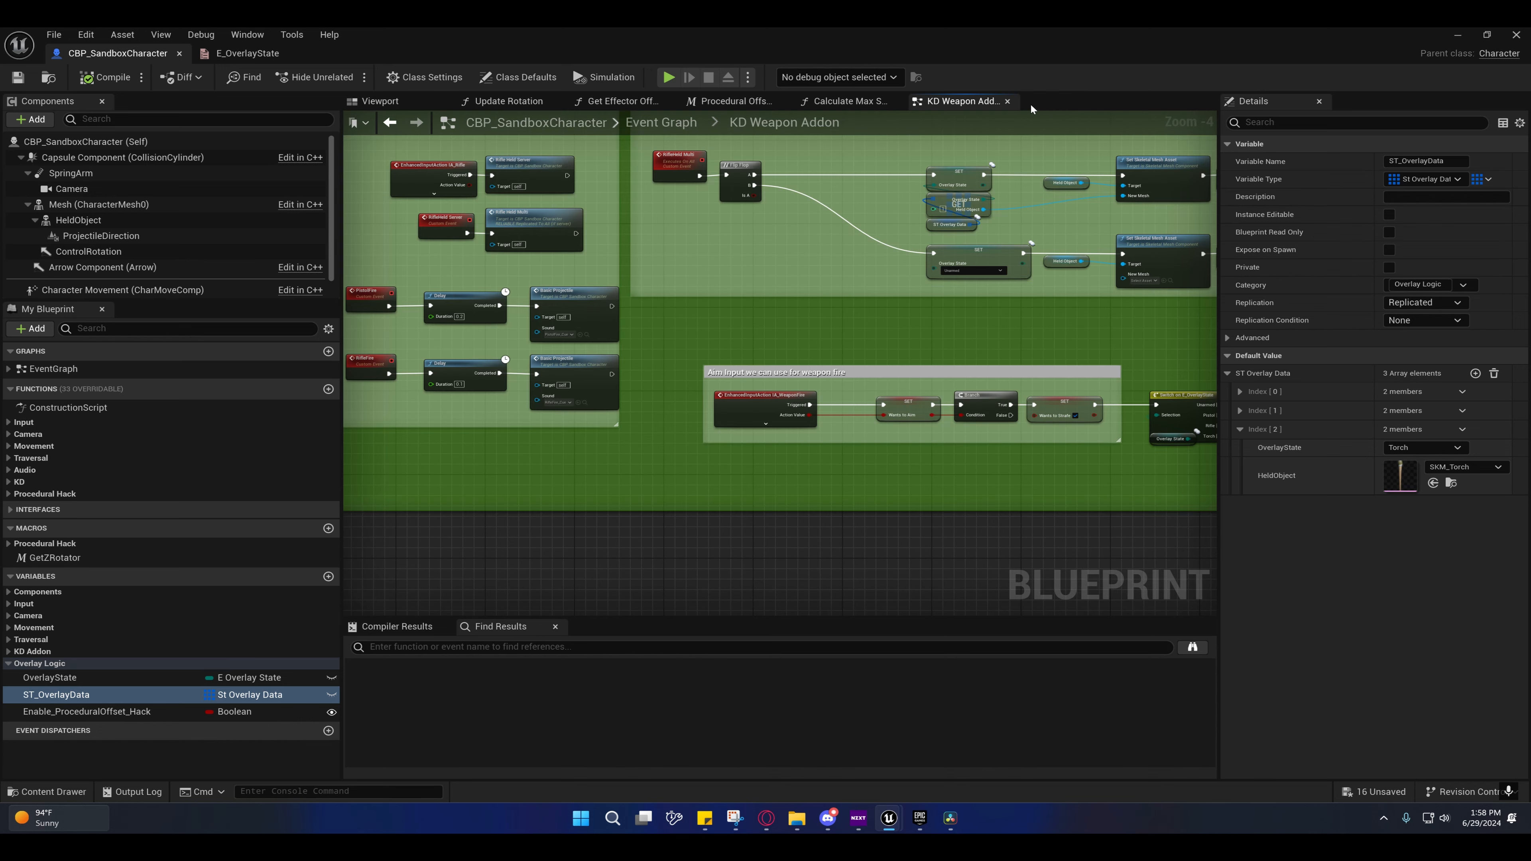
pyautogui.click(1006, 102)
pyautogui.click(894, 102)
pyautogui.click(784, 102)
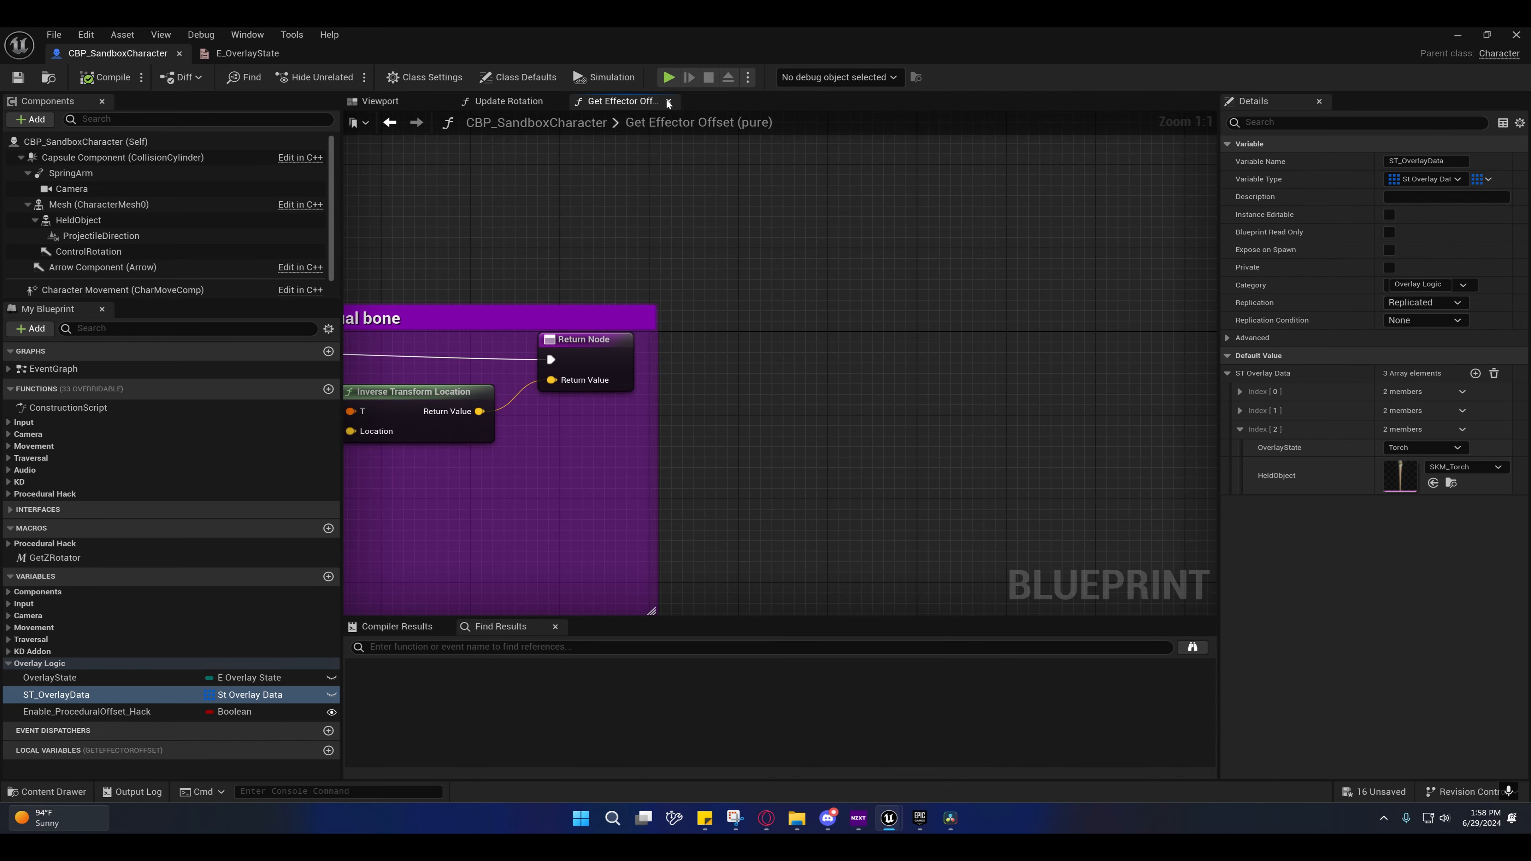
pyautogui.click(668, 102)
pyautogui.click(554, 101)
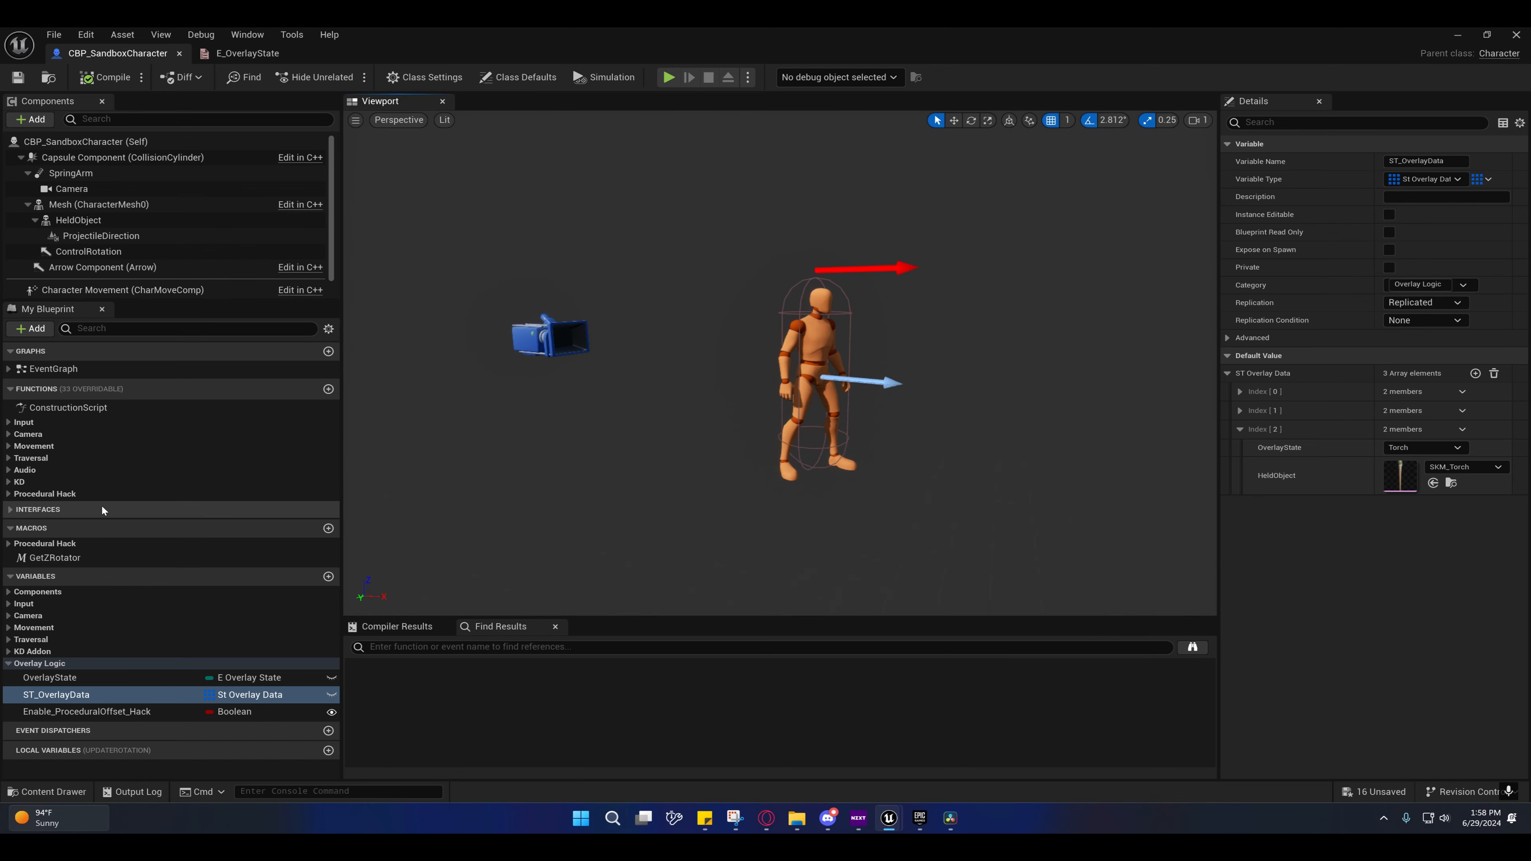
# Step: Open the KD_Weapon_Addon collapsed graph from the Event Graph and look over its pistol and rifle input logic
pyautogui.doubleClick(42, 371)
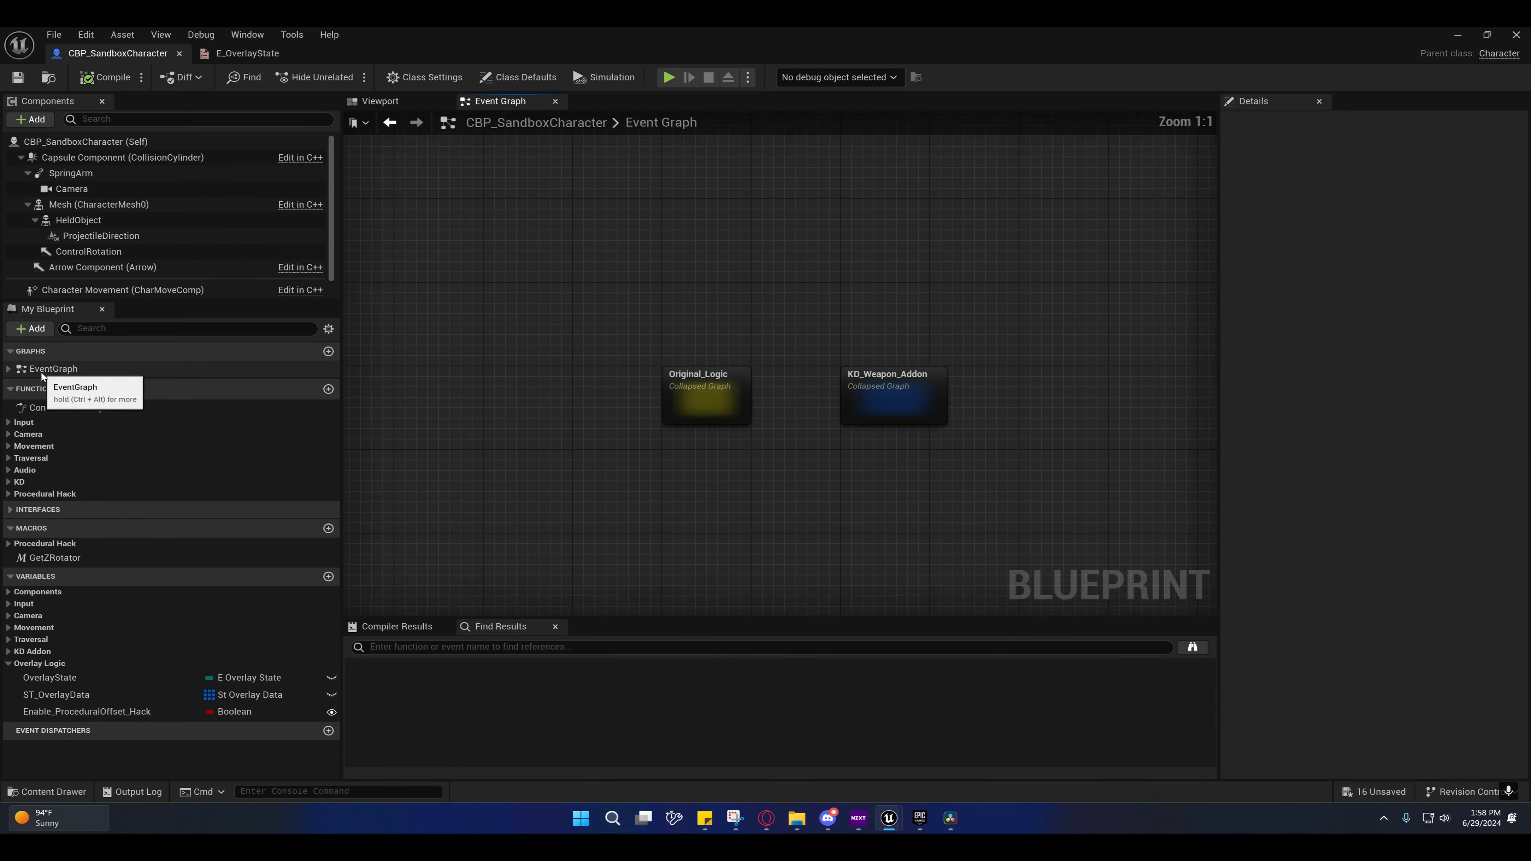
pyautogui.moveTo(817, 386); pyautogui.dragTo(645, 379, button='right')
pyautogui.doubleClick(666, 367)
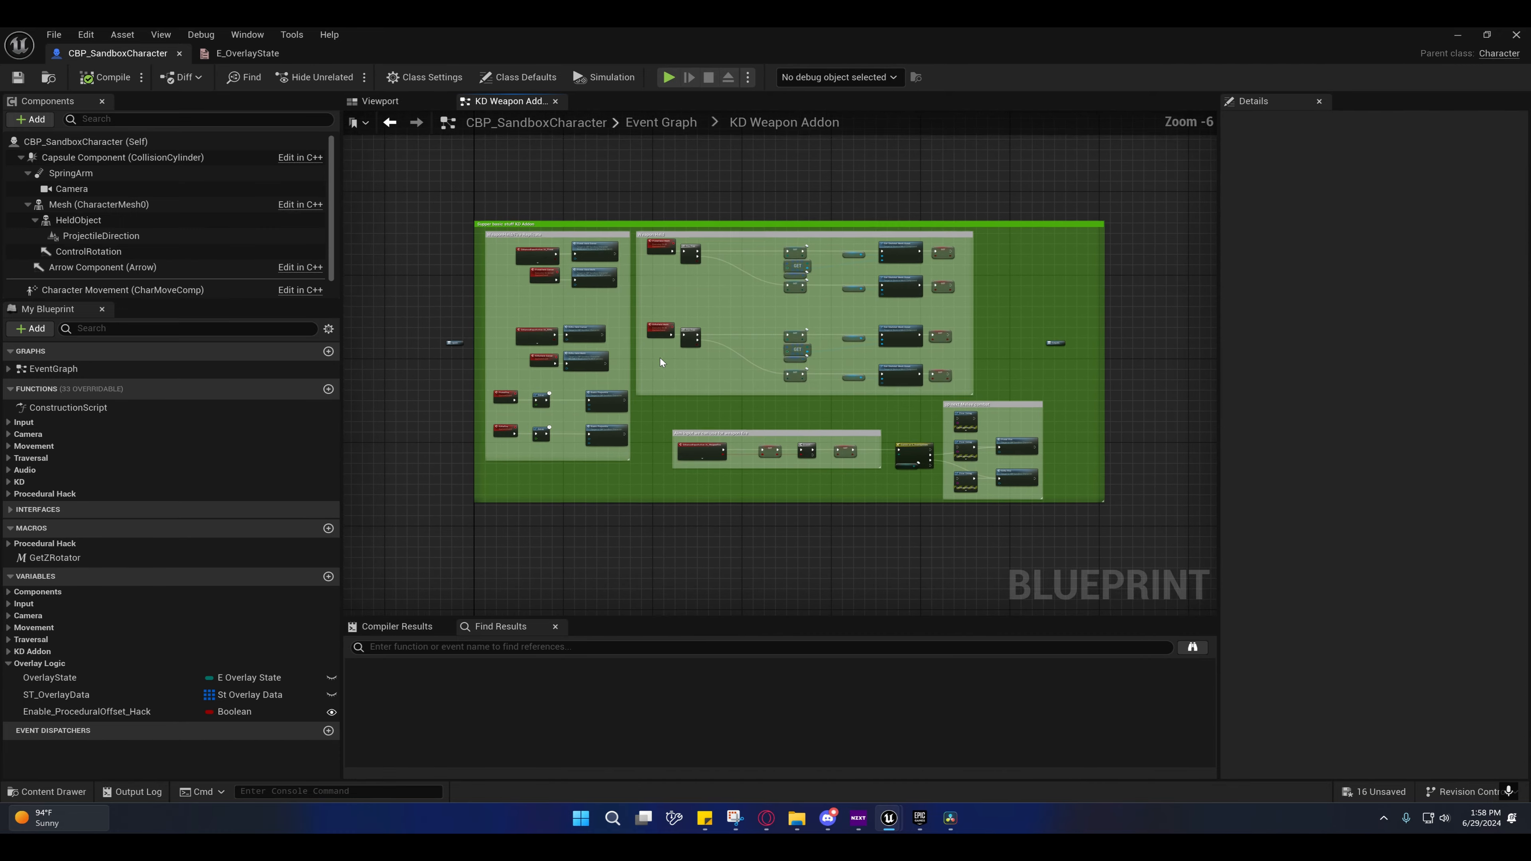
pyautogui.scroll(2, 642, 369)
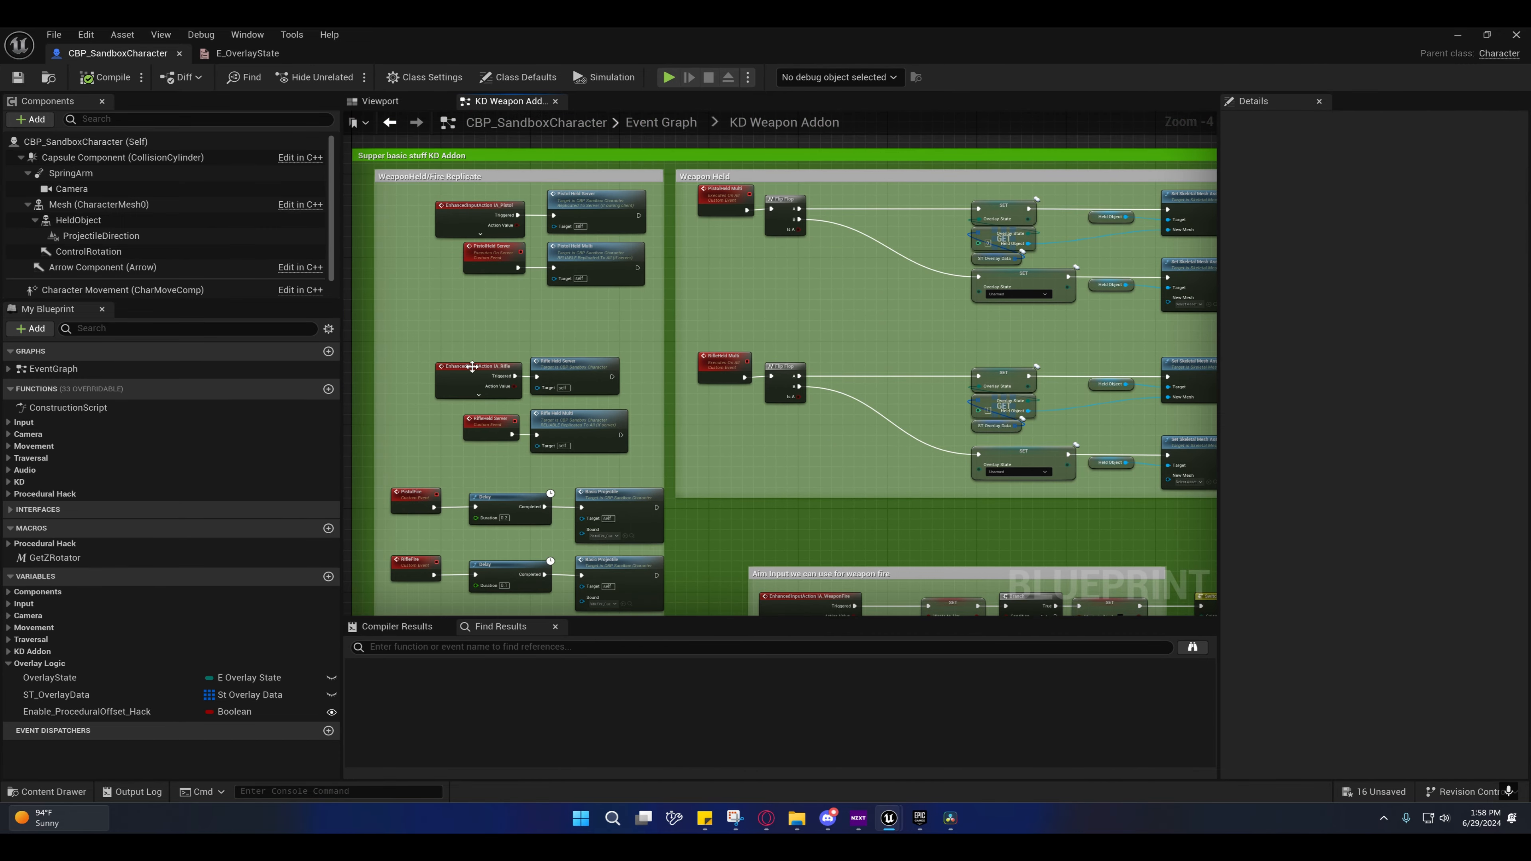
pyautogui.moveTo(724, 418); pyautogui.dragTo(808, 444, button='right')
pyautogui.moveTo(697, 492); pyautogui.dragTo(688, 284, button='right')
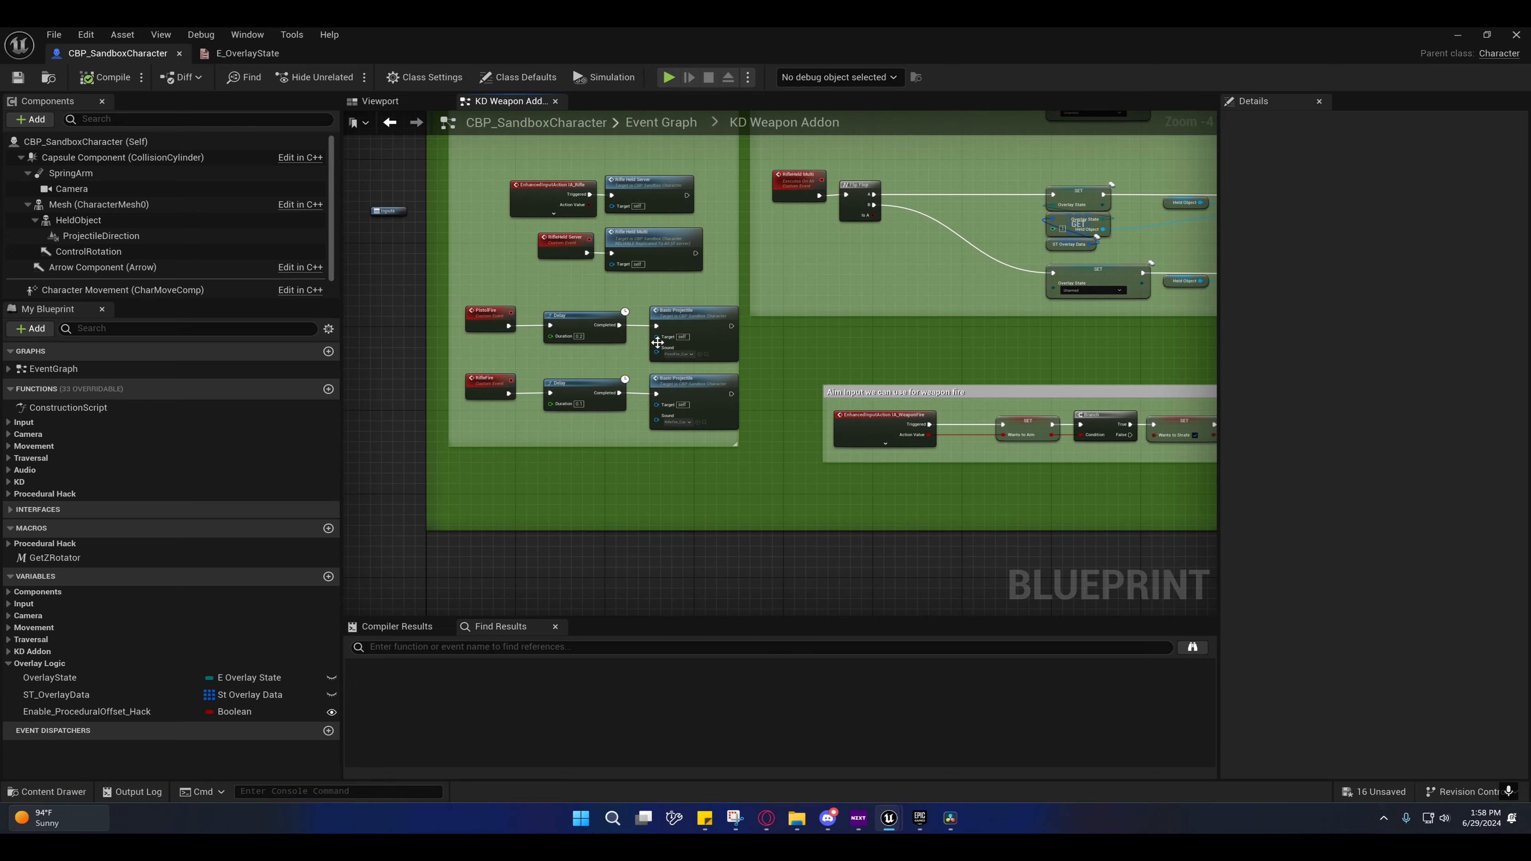
# Step: Create an Input Action asset named IA_Torch in the Content/Input folder
pyautogui.click(53, 792)
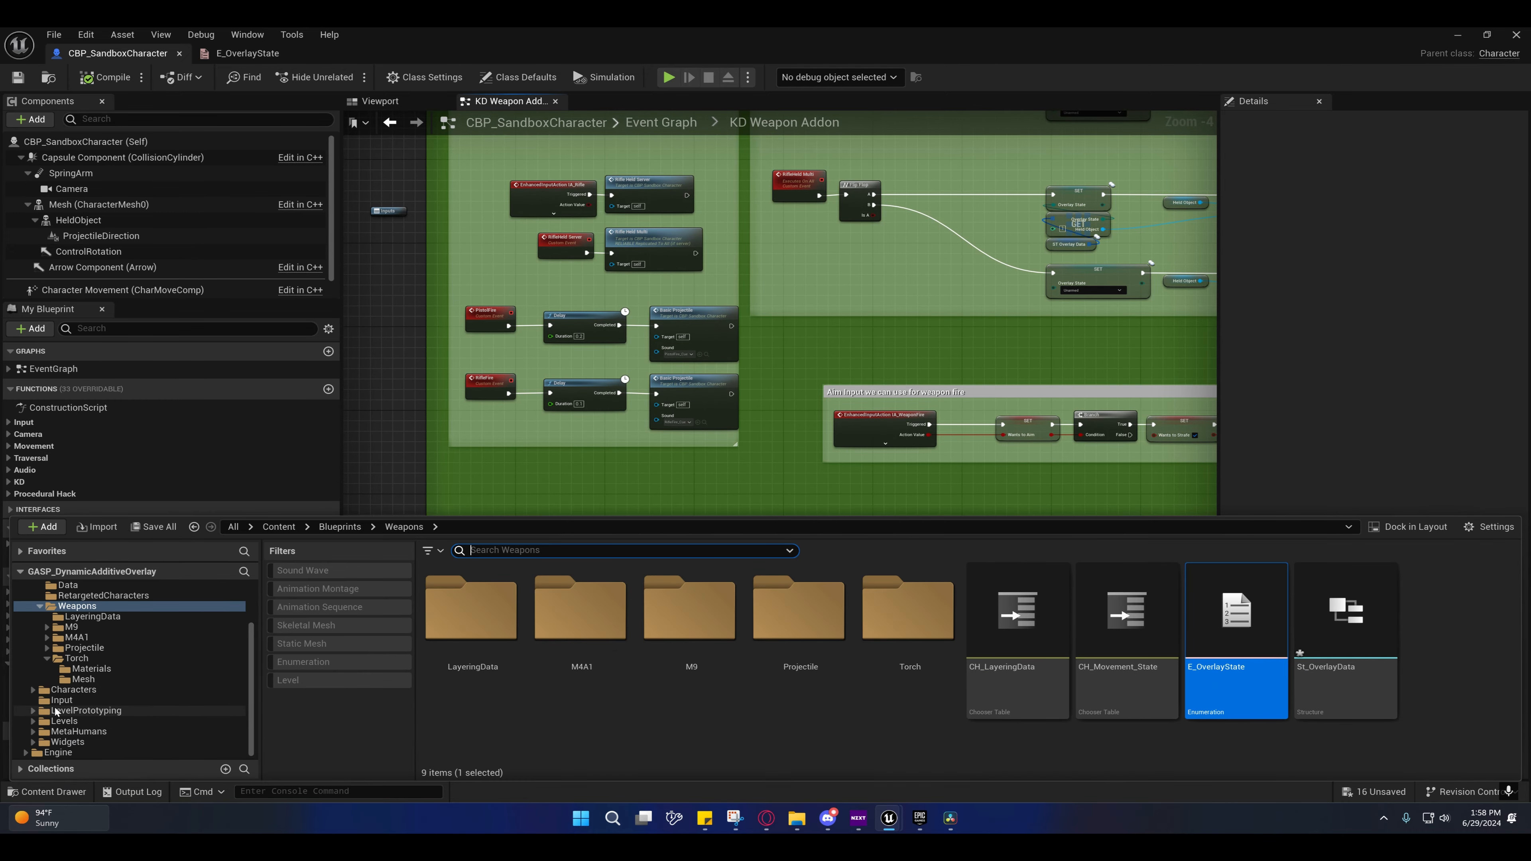
pyautogui.click(107, 700)
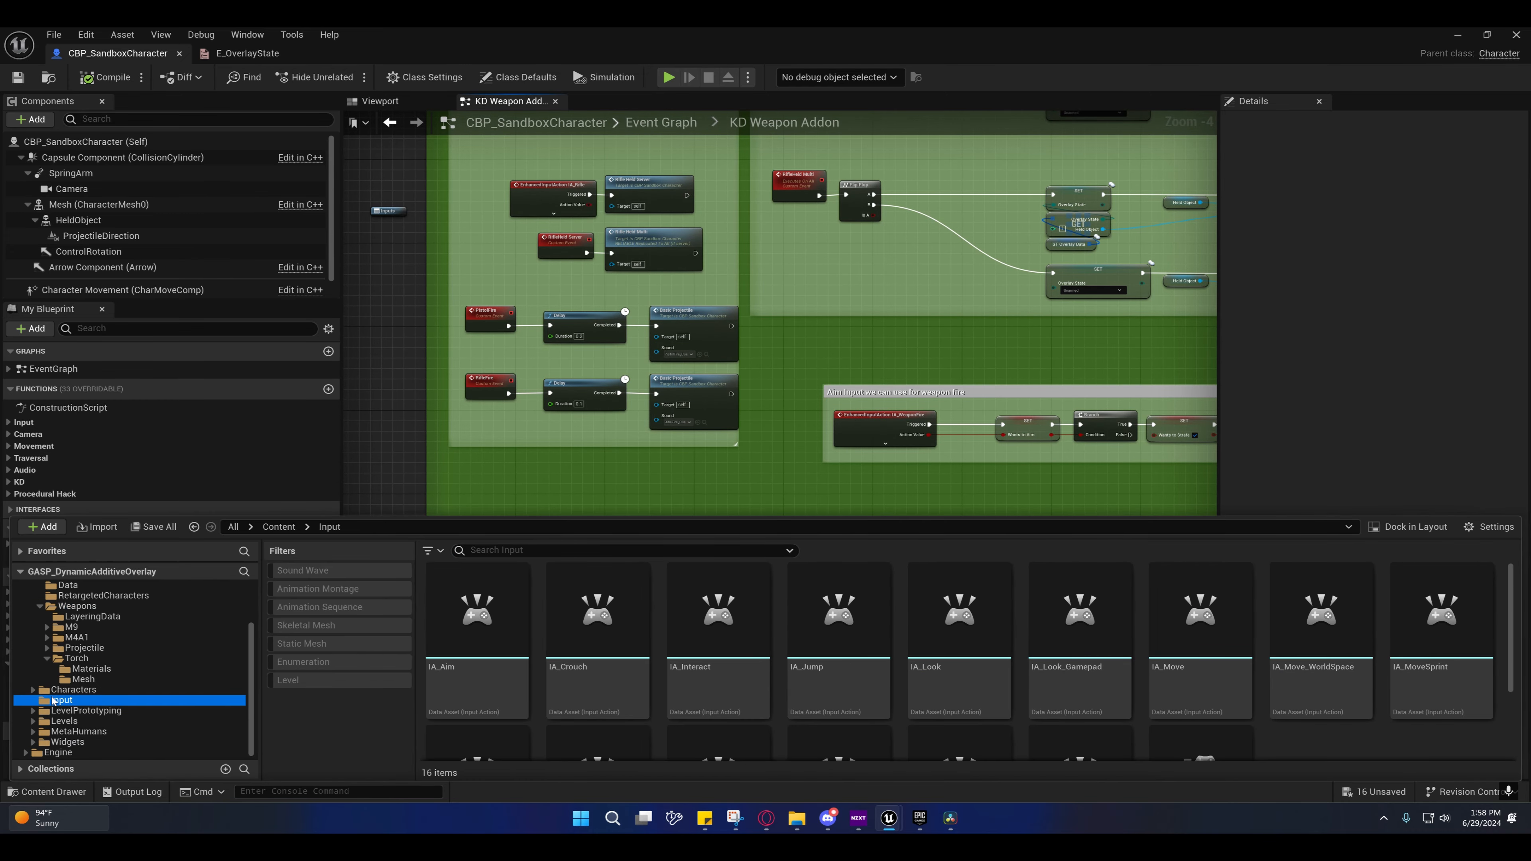
pyautogui.scroll(-2, 753, 717)
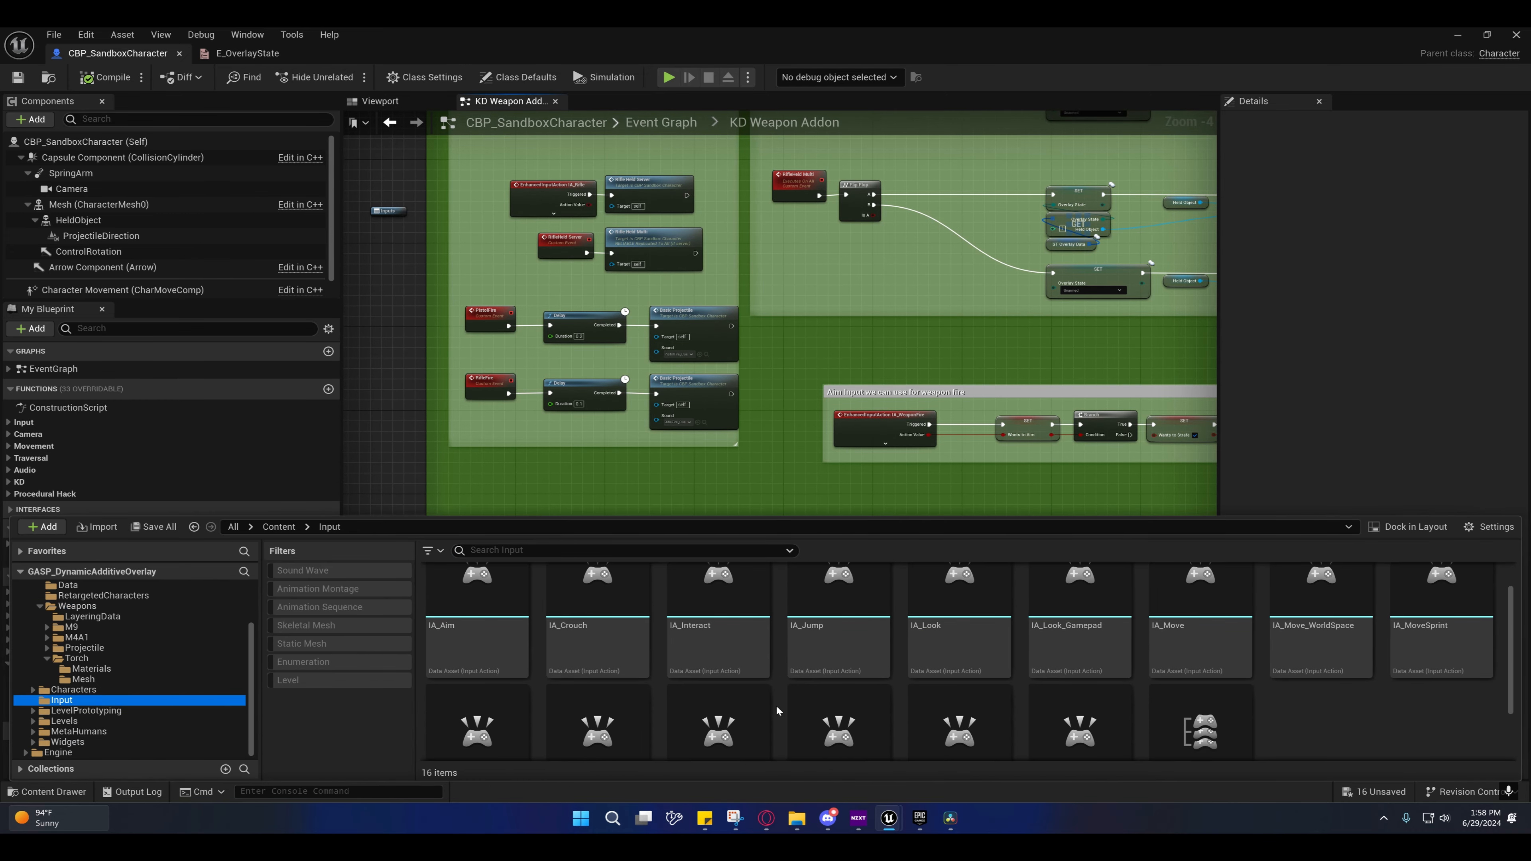
pyautogui.rightClick(1306, 713)
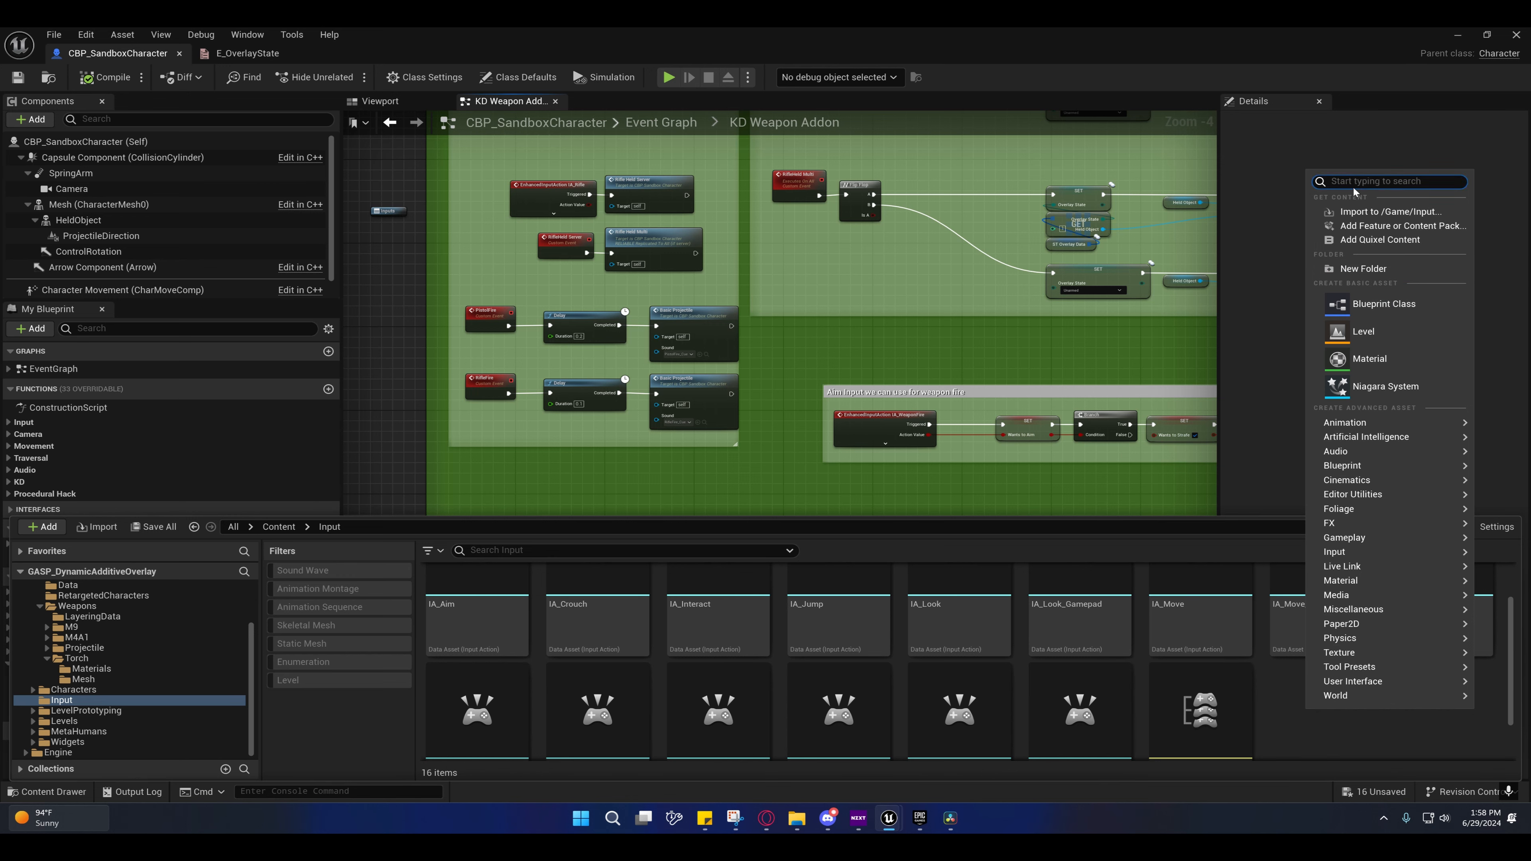
pyautogui.write('in')
pyautogui.press('BackSpace')
pyautogui.press('BackSpace')
pyautogui.moveTo(1333, 553)
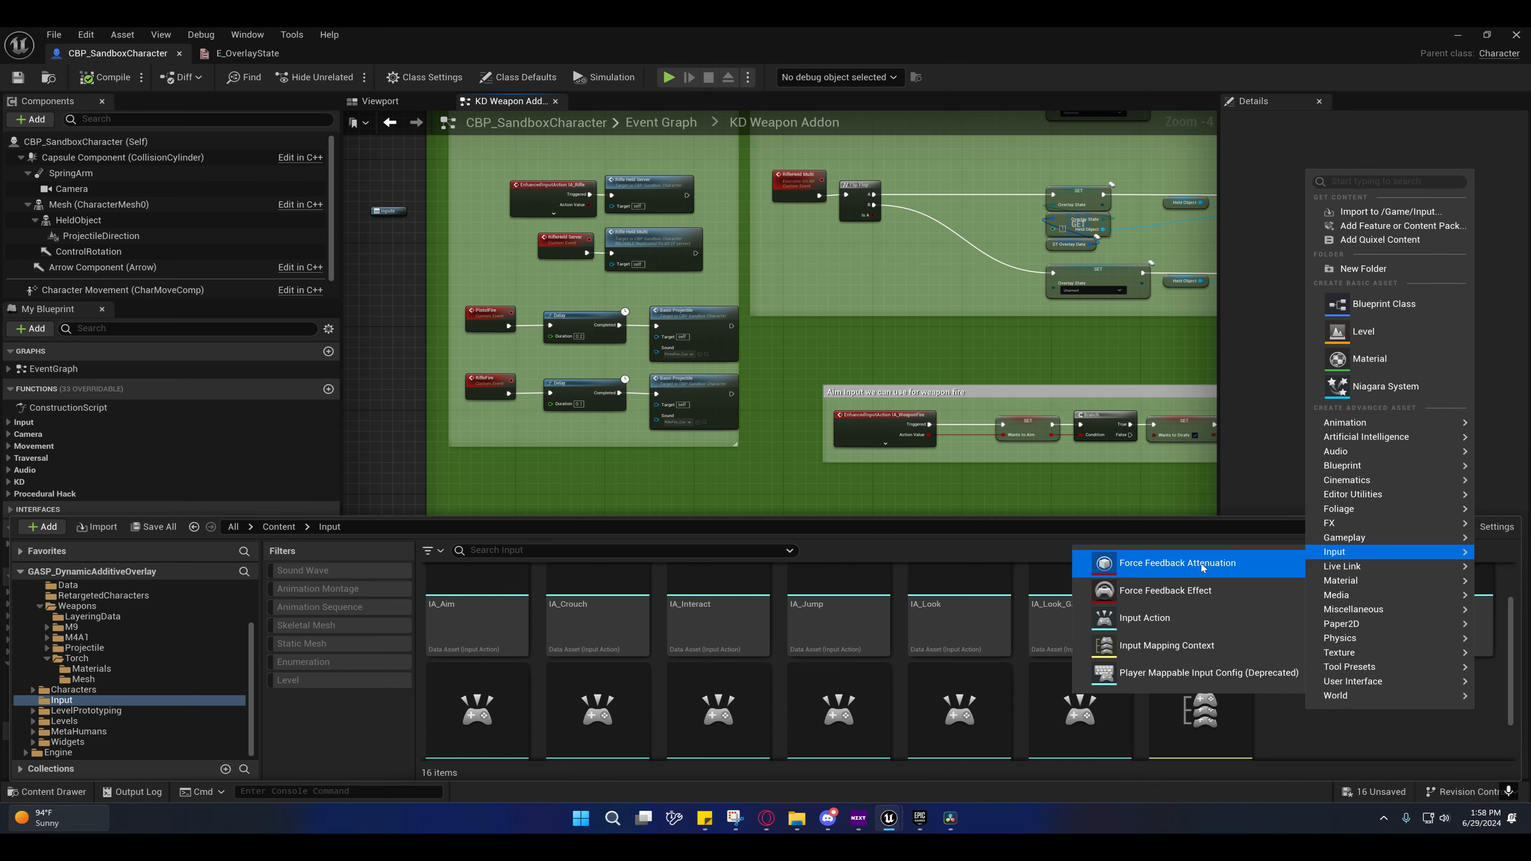
pyautogui.click(1146, 621)
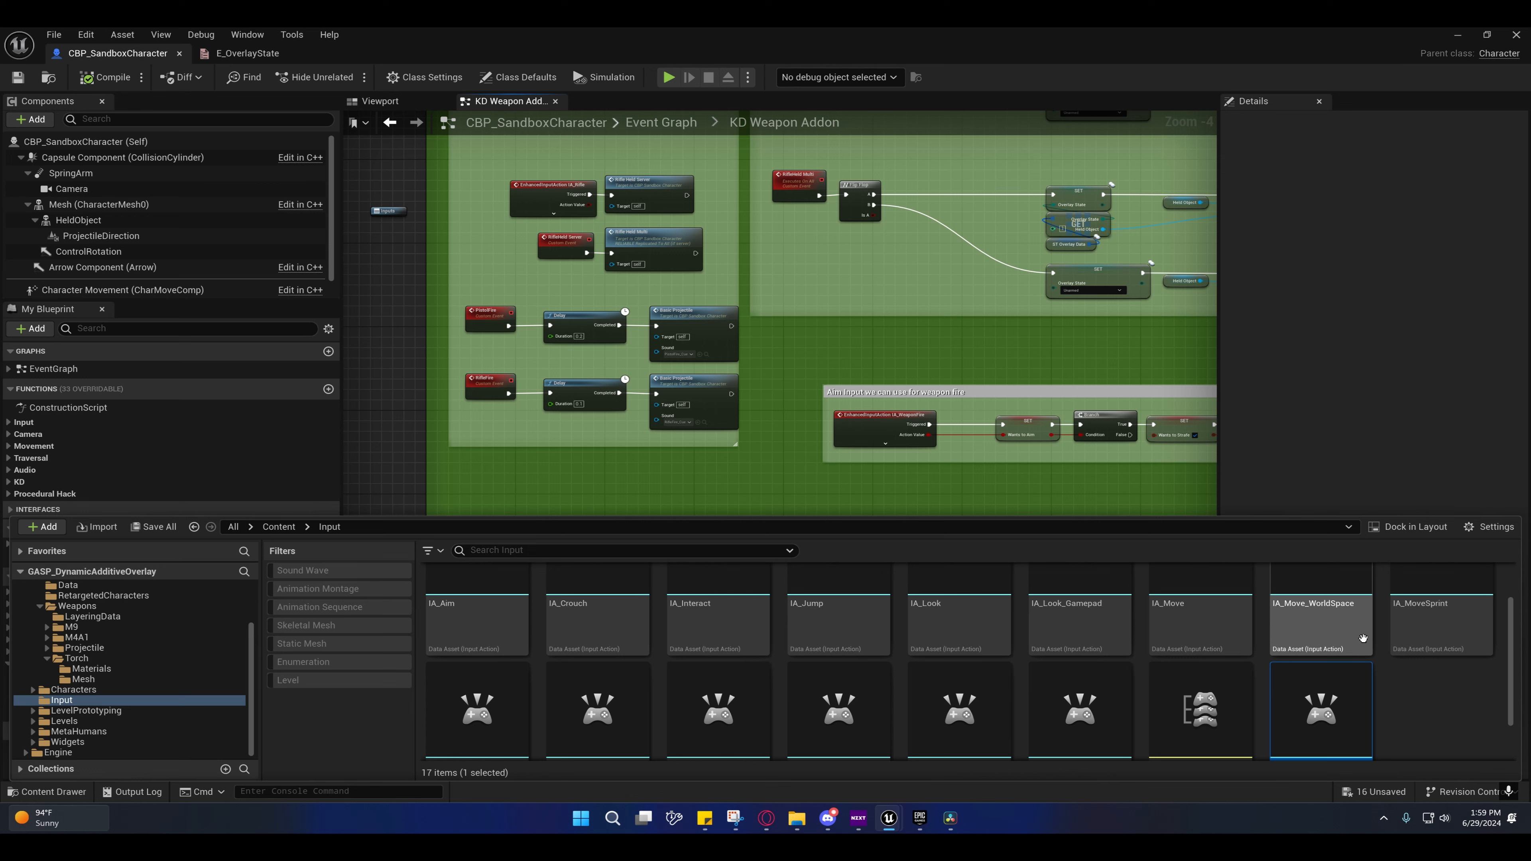
pyautogui.press('Return')
pyautogui.scroll(-3, 1356, 640)
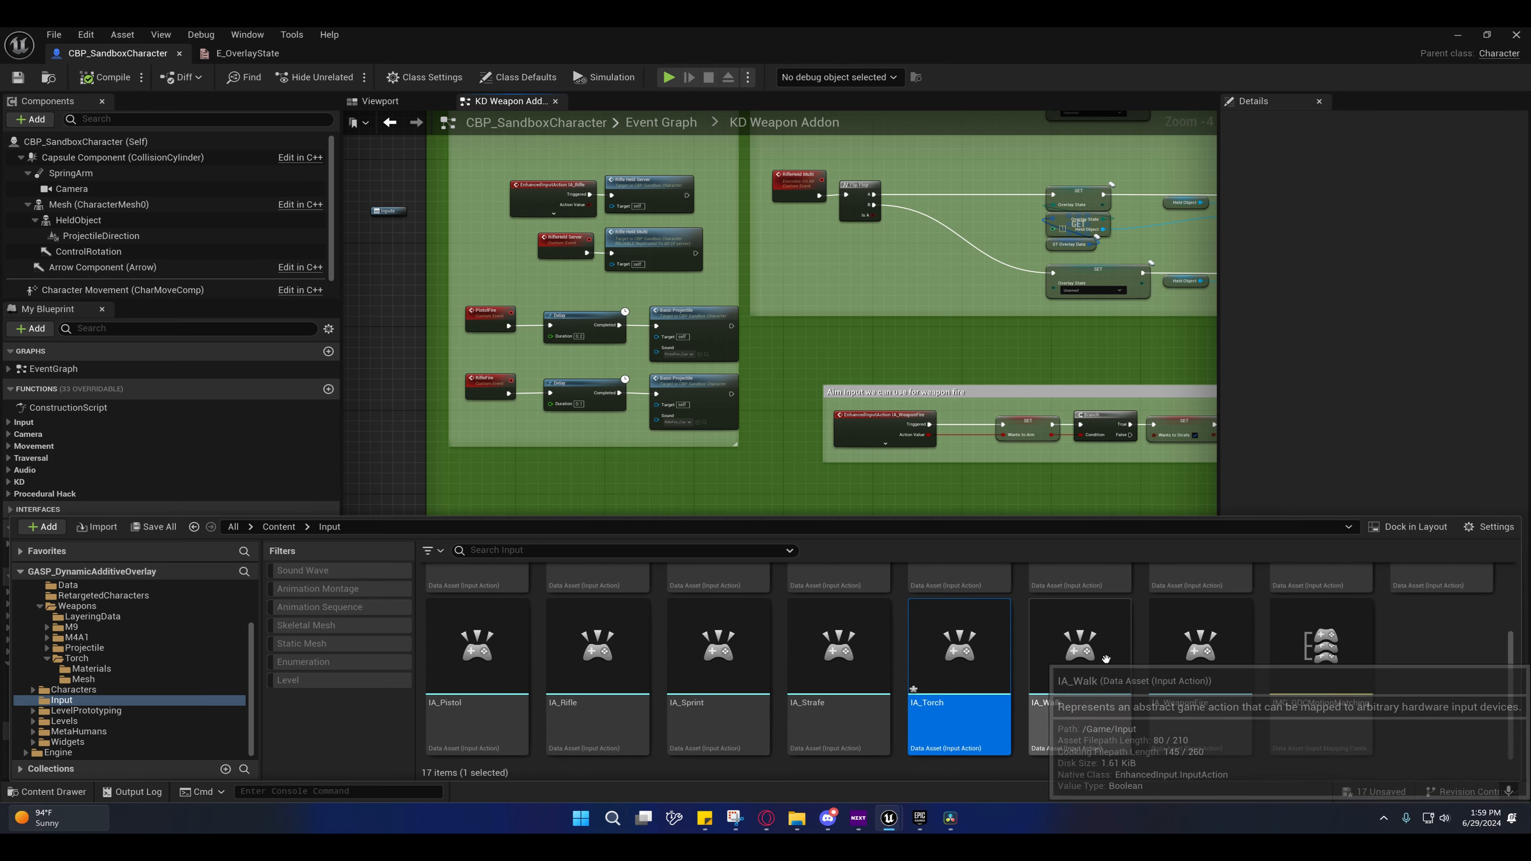
# Step: Save the IA_Torch input action and open it for editing
pyautogui.rightClick(946, 703)
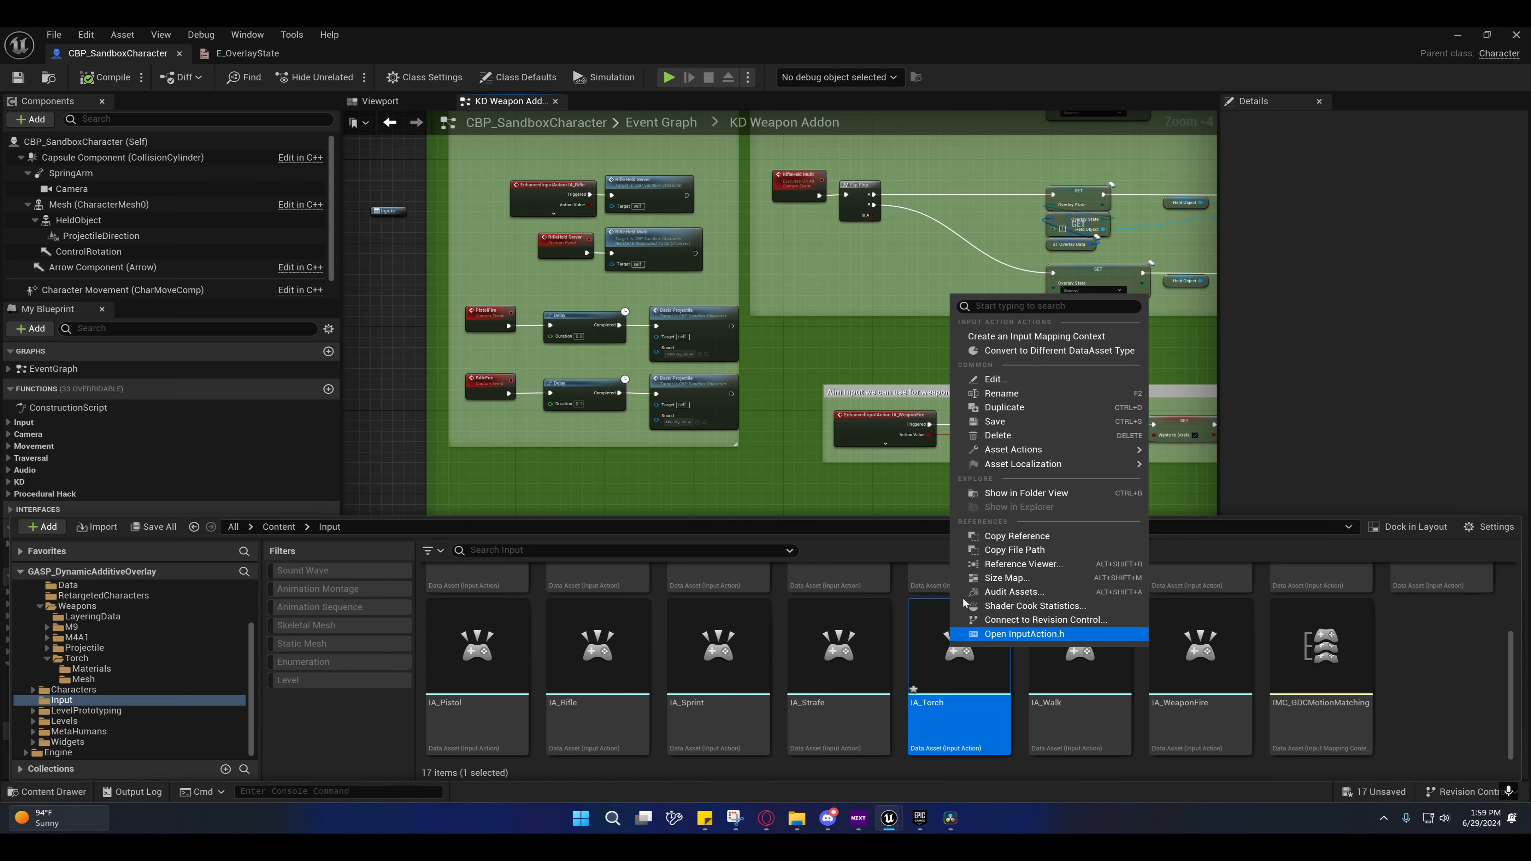
pyautogui.click(1005, 422)
pyautogui.doubleClick(940, 627)
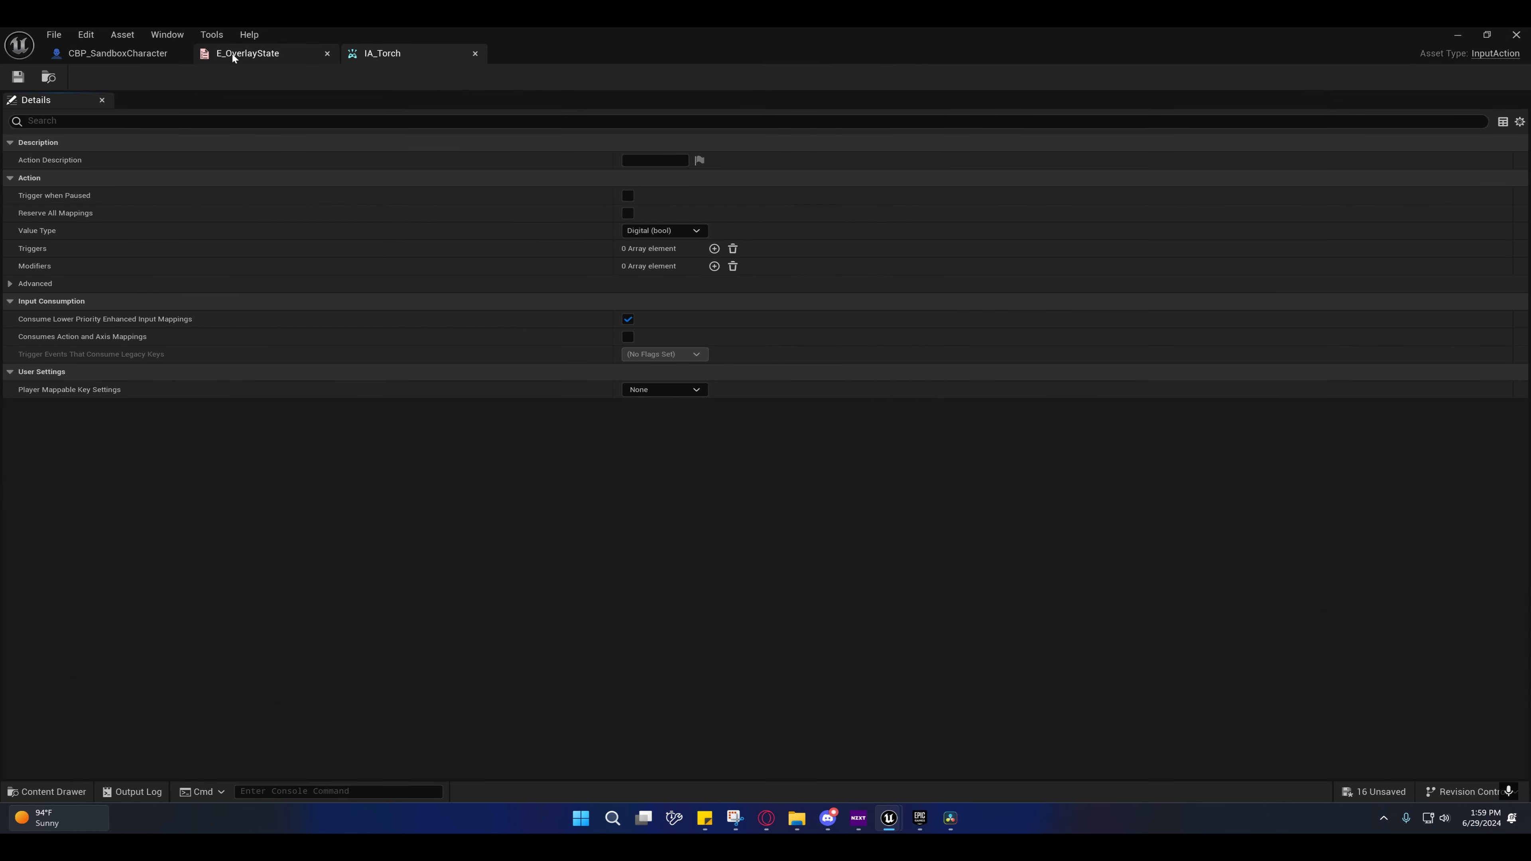
# Step: Open the IMC_GDCMotionMatching input mapping context from the Content/Input folder and expand its list of mappings
pyautogui.click(52, 790)
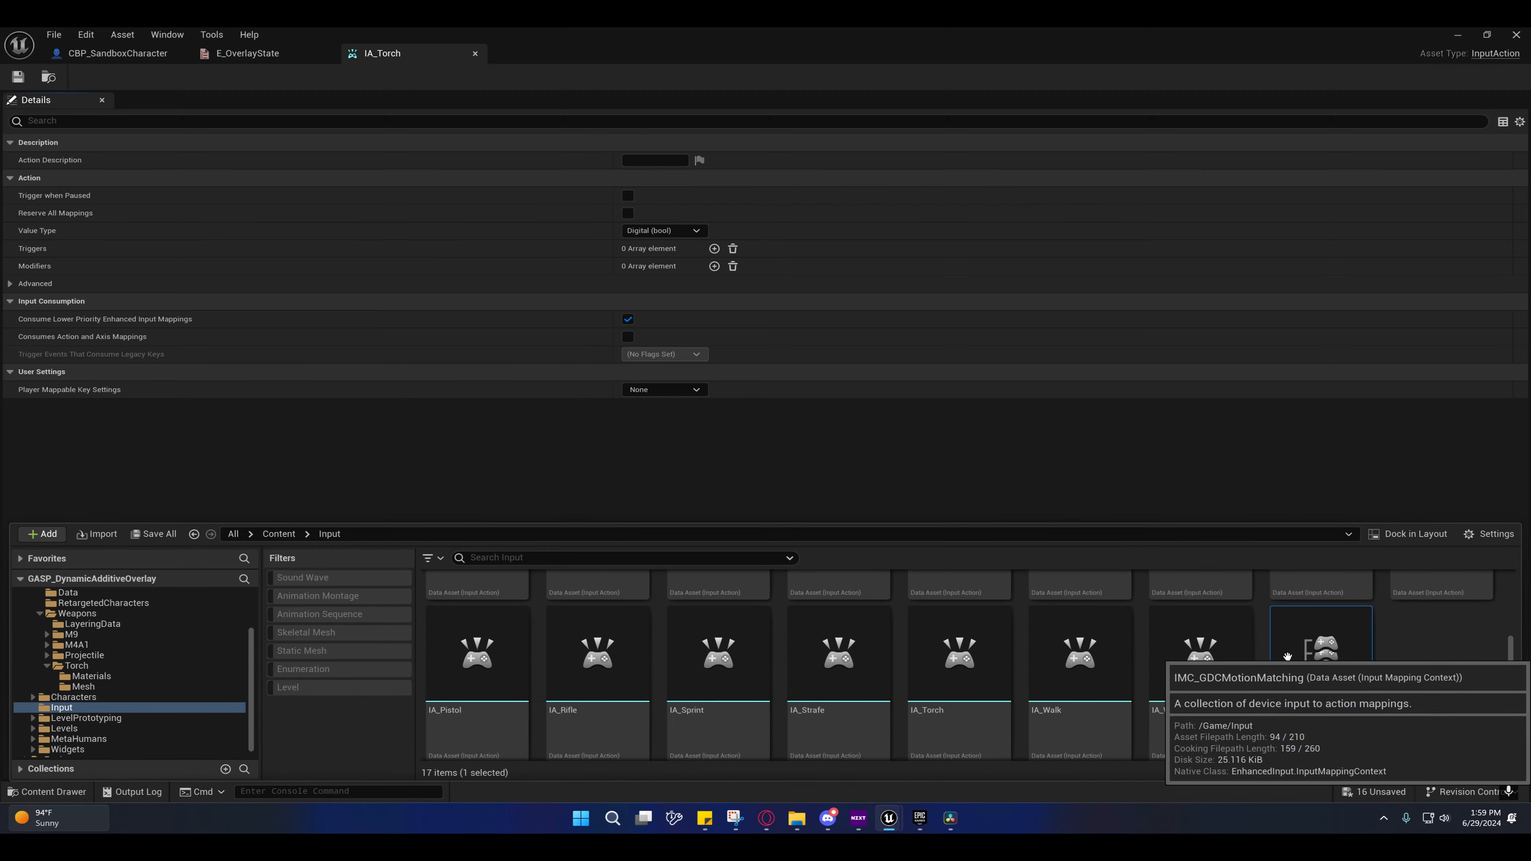
pyautogui.doubleClick(1320, 657)
pyautogui.click(77, 794)
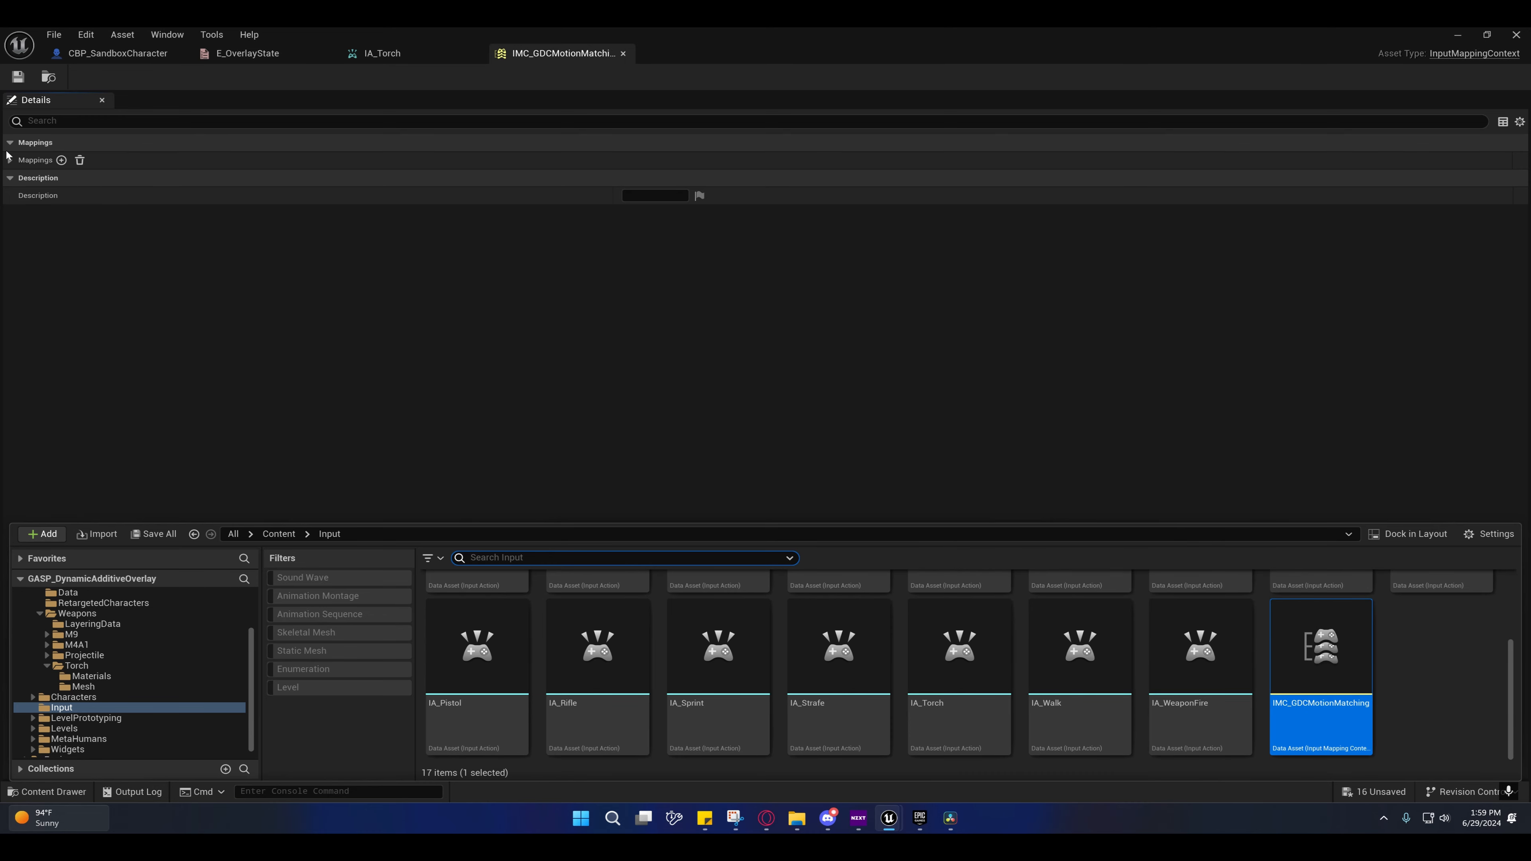
pyautogui.click(9, 159)
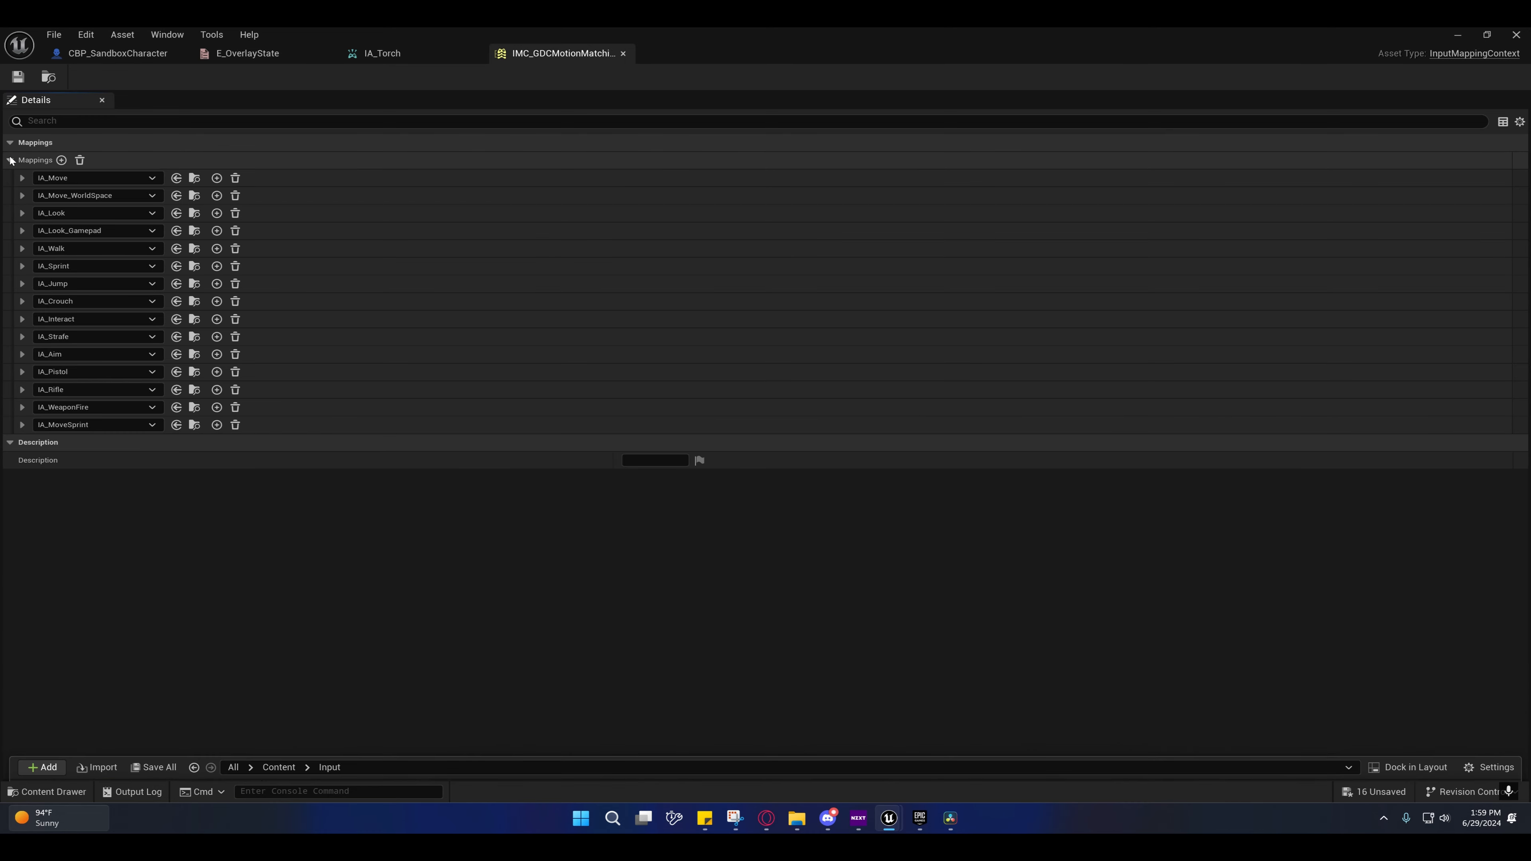
# Step: Add a new mapping to IMC_GDCMotionMatching and assign the IA_Torch input action to it
pyautogui.click(61, 160)
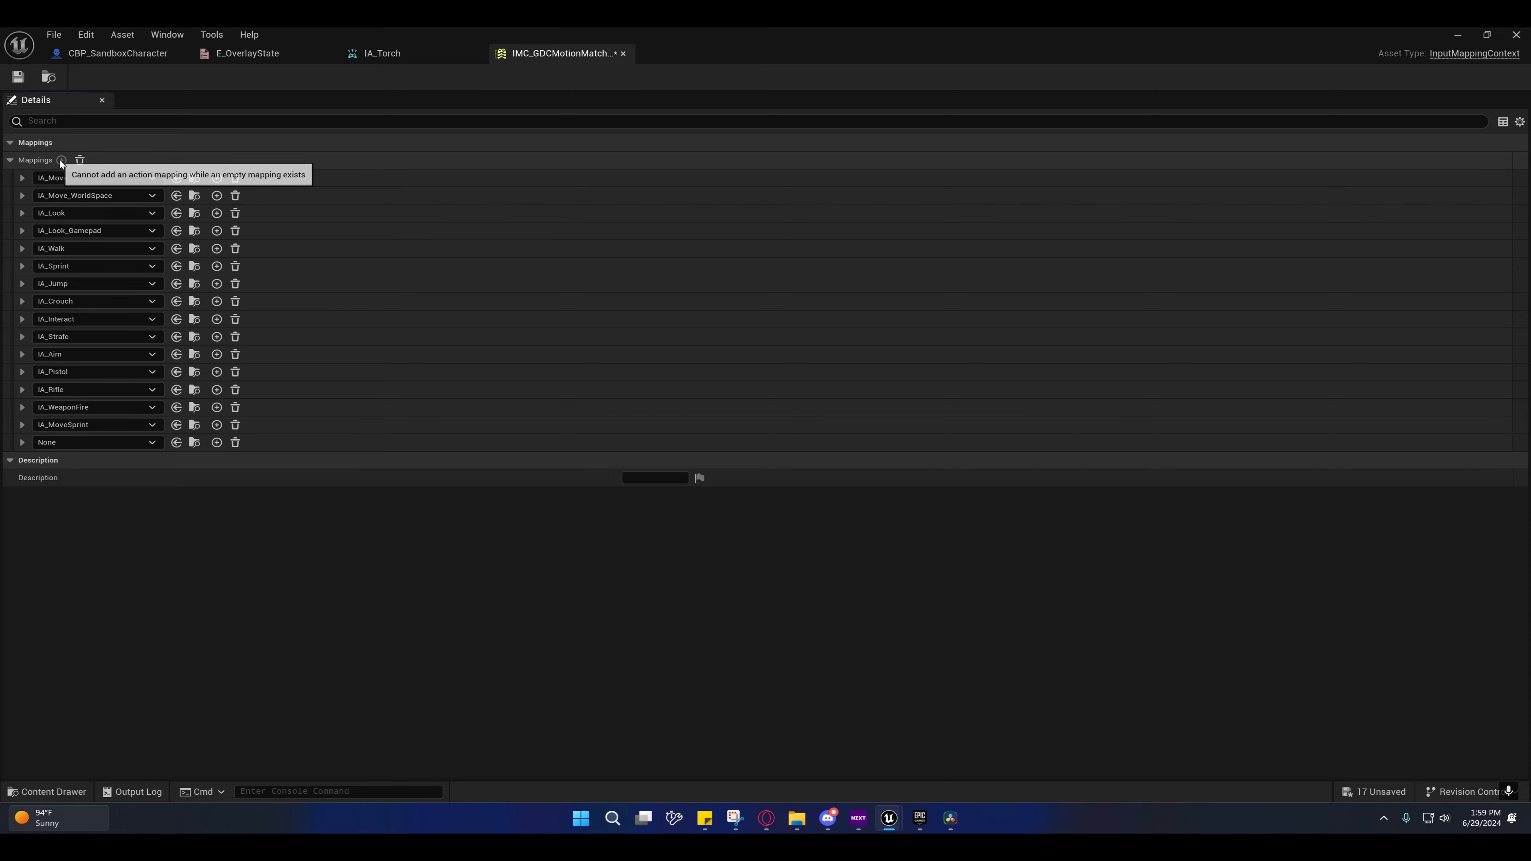
pyautogui.click(85, 442)
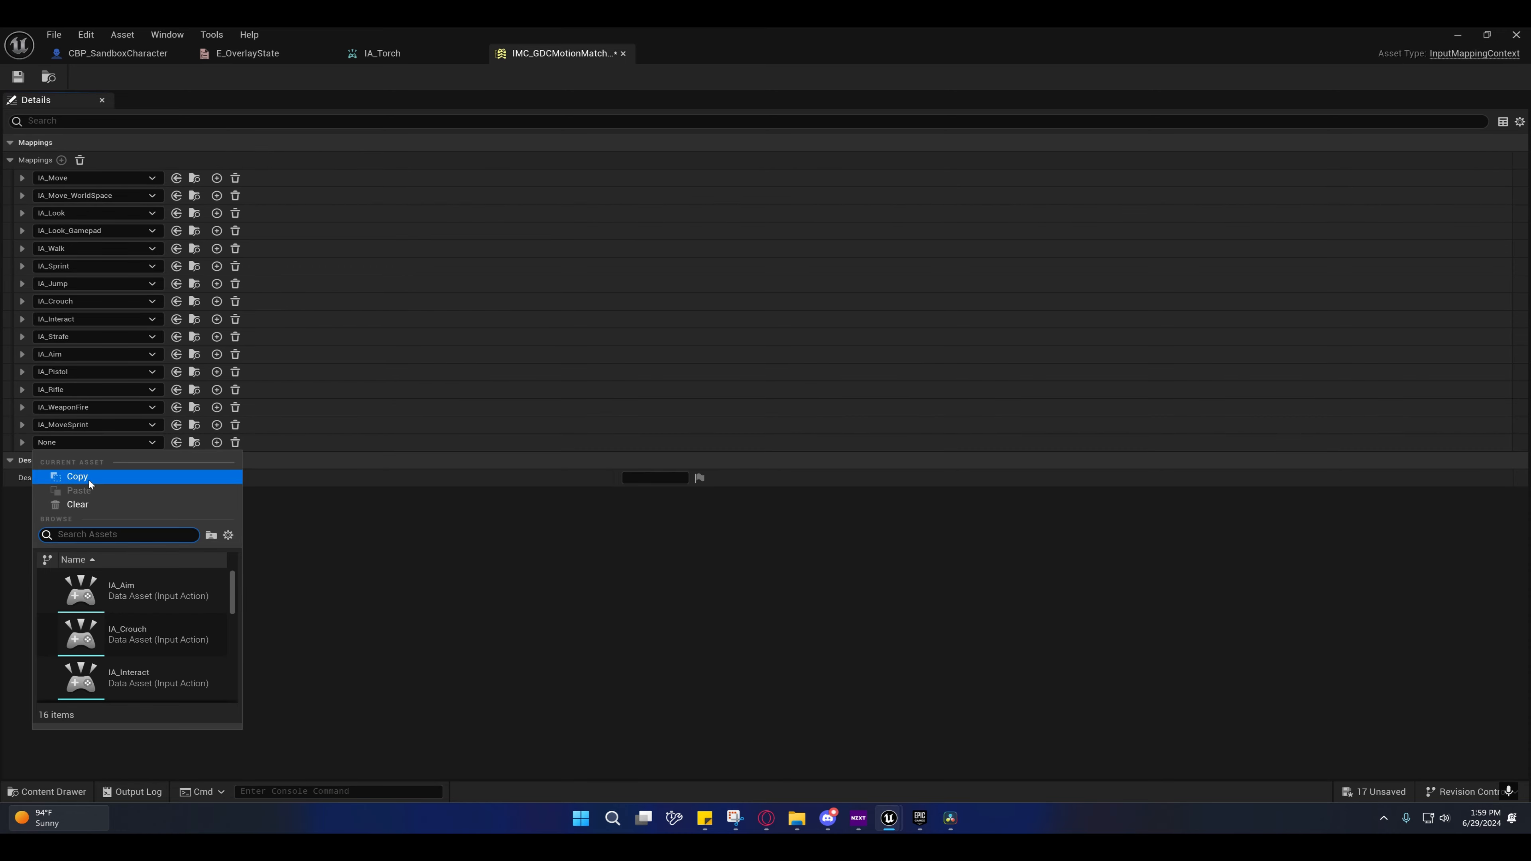
pyautogui.write('Torch')
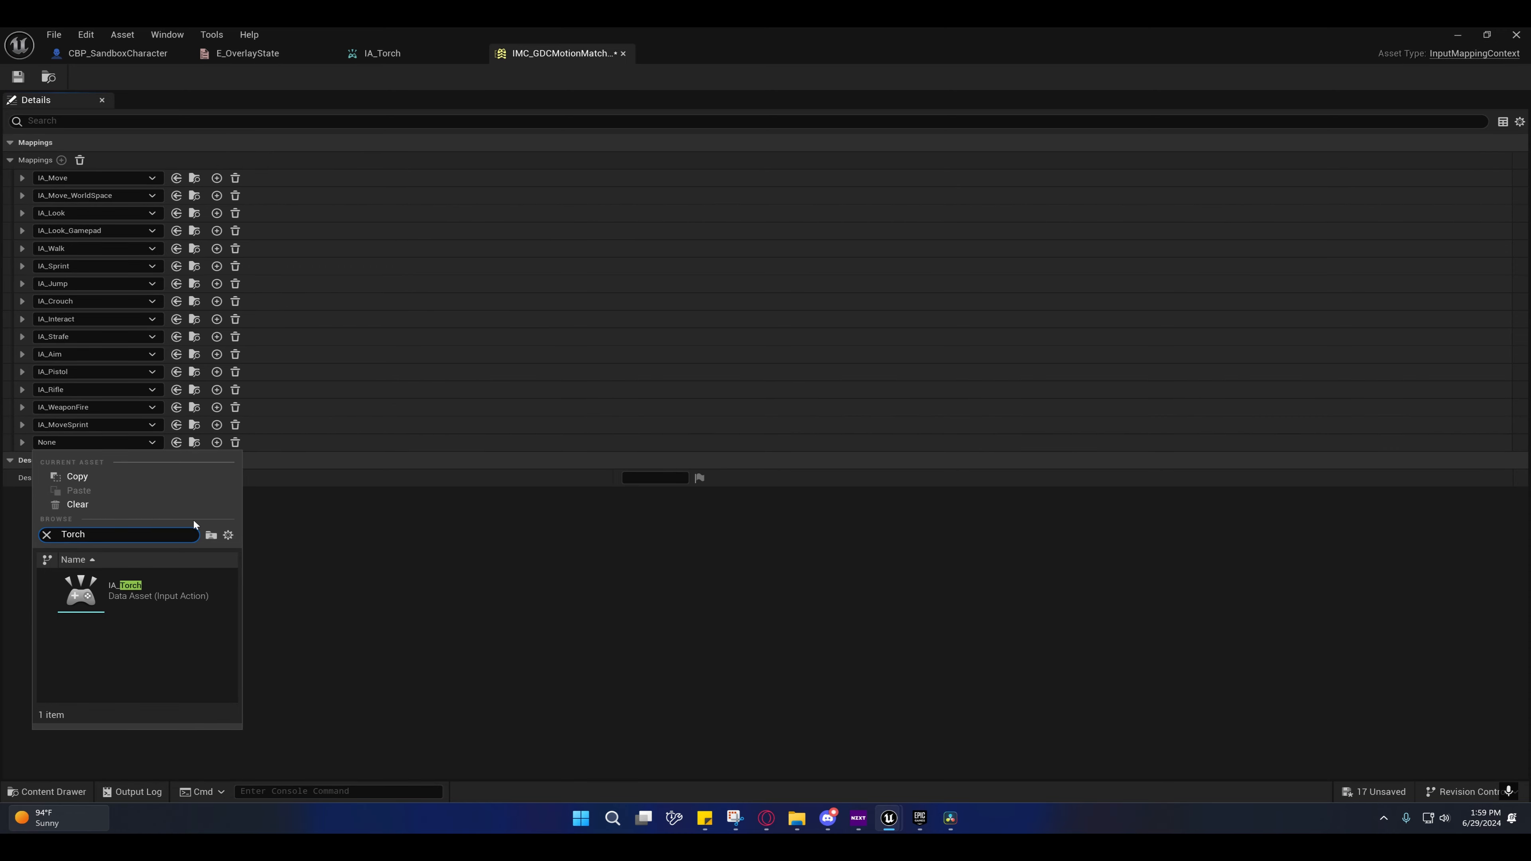
pyautogui.click(161, 580)
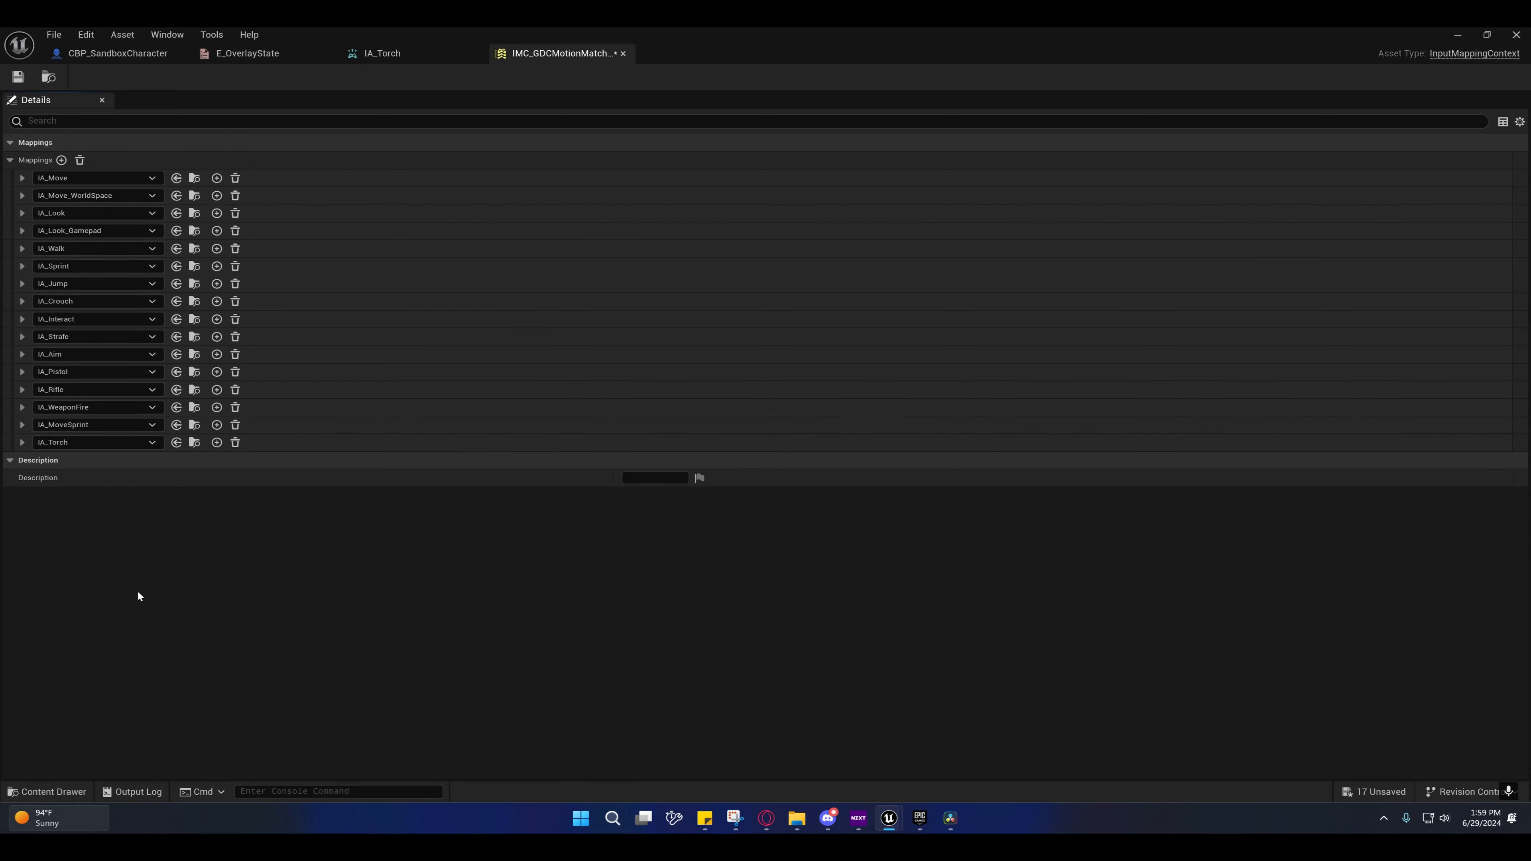
# Step: Bind the IA_Torch mapping to keyboard 3 and Gamepad Face Button Top, and save the mapping context
pyautogui.click(22, 443)
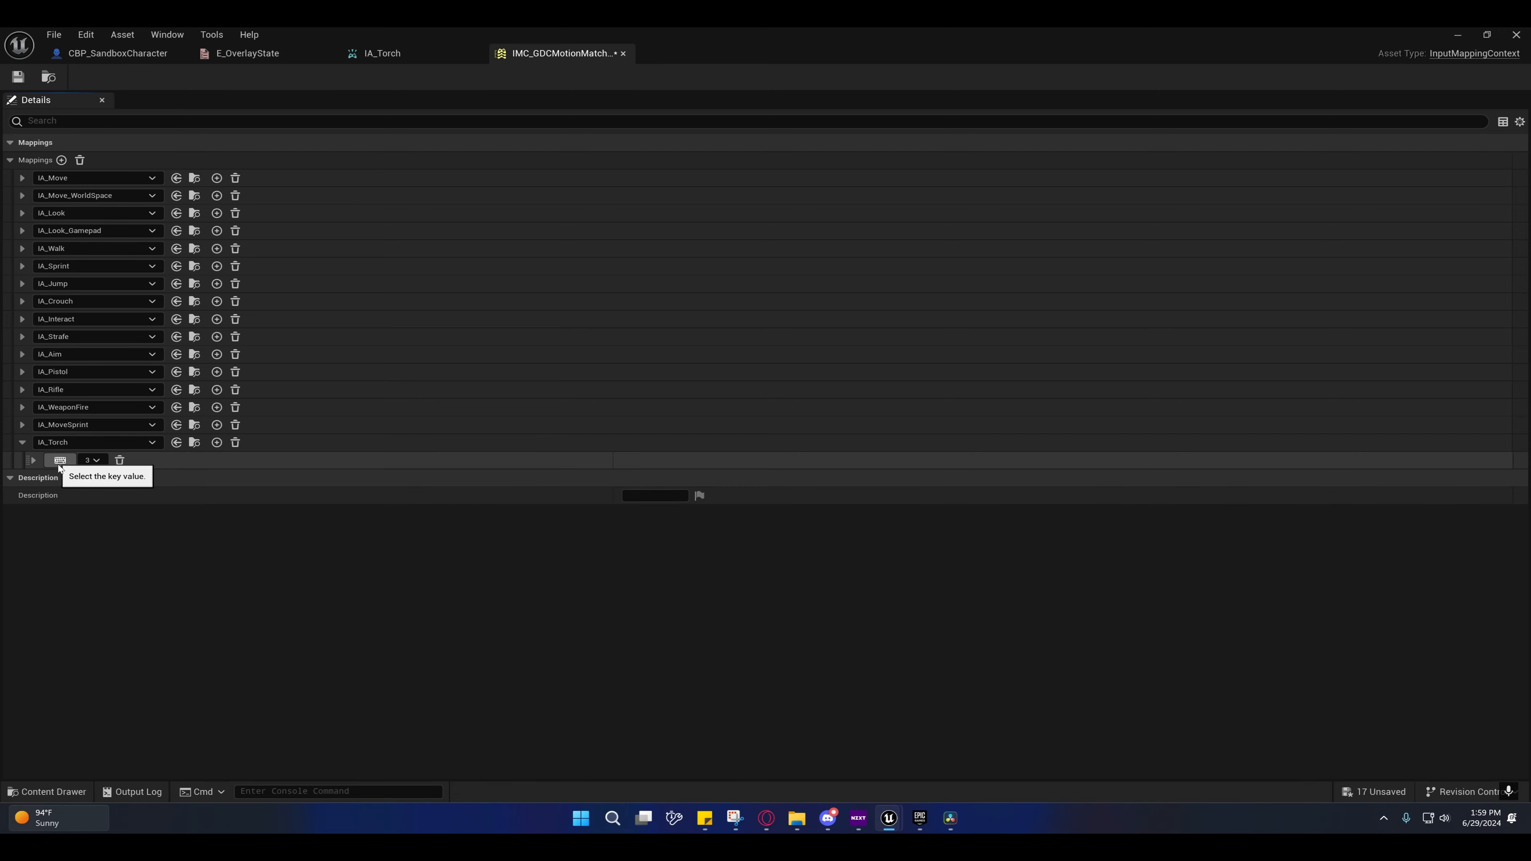
pyautogui.click(33, 461)
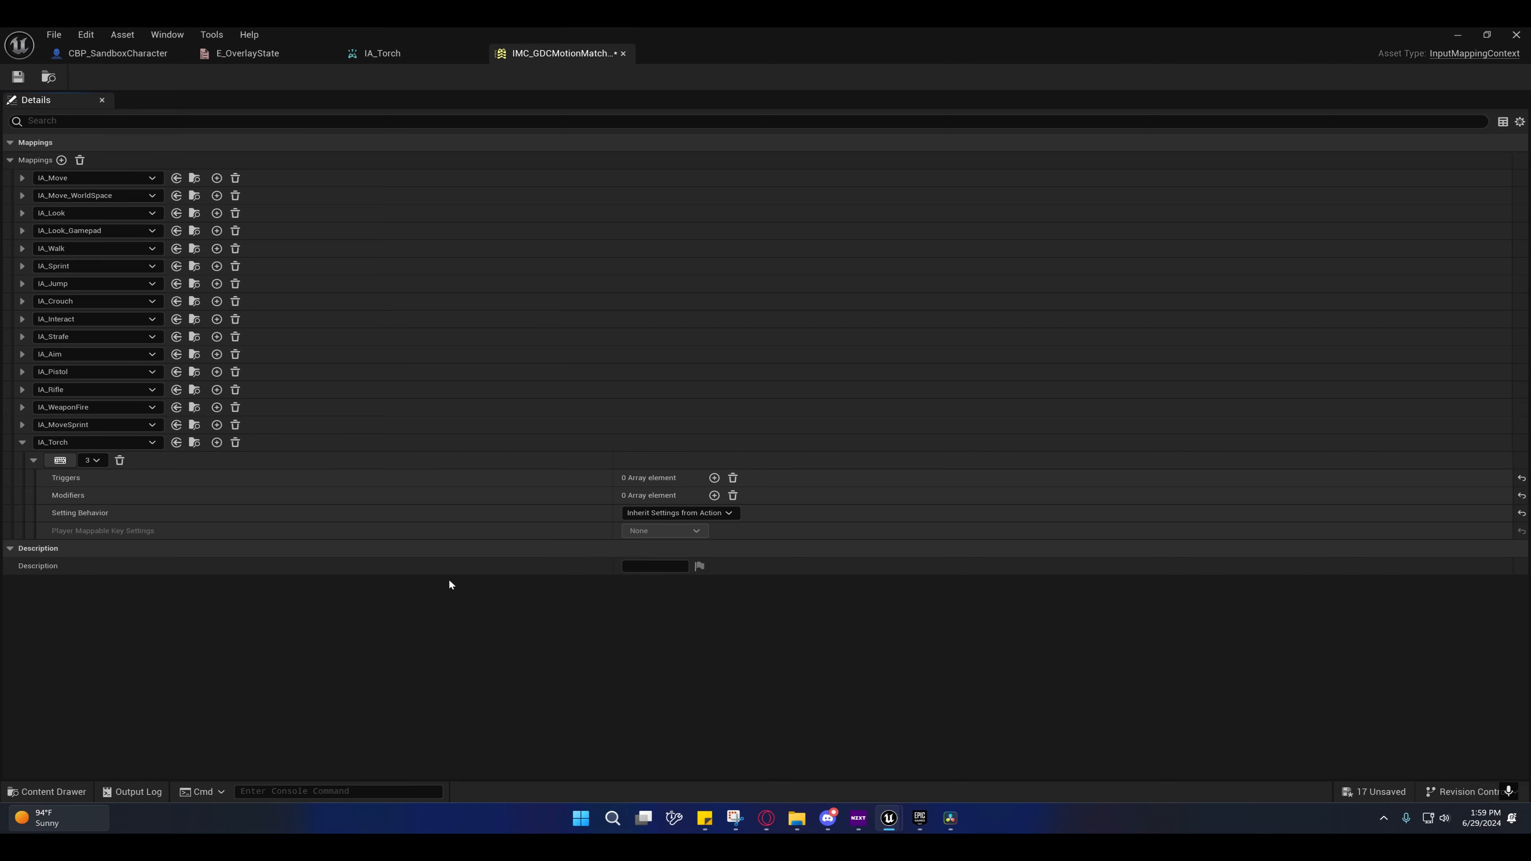
pyautogui.click(217, 443)
pyautogui.click(88, 553)
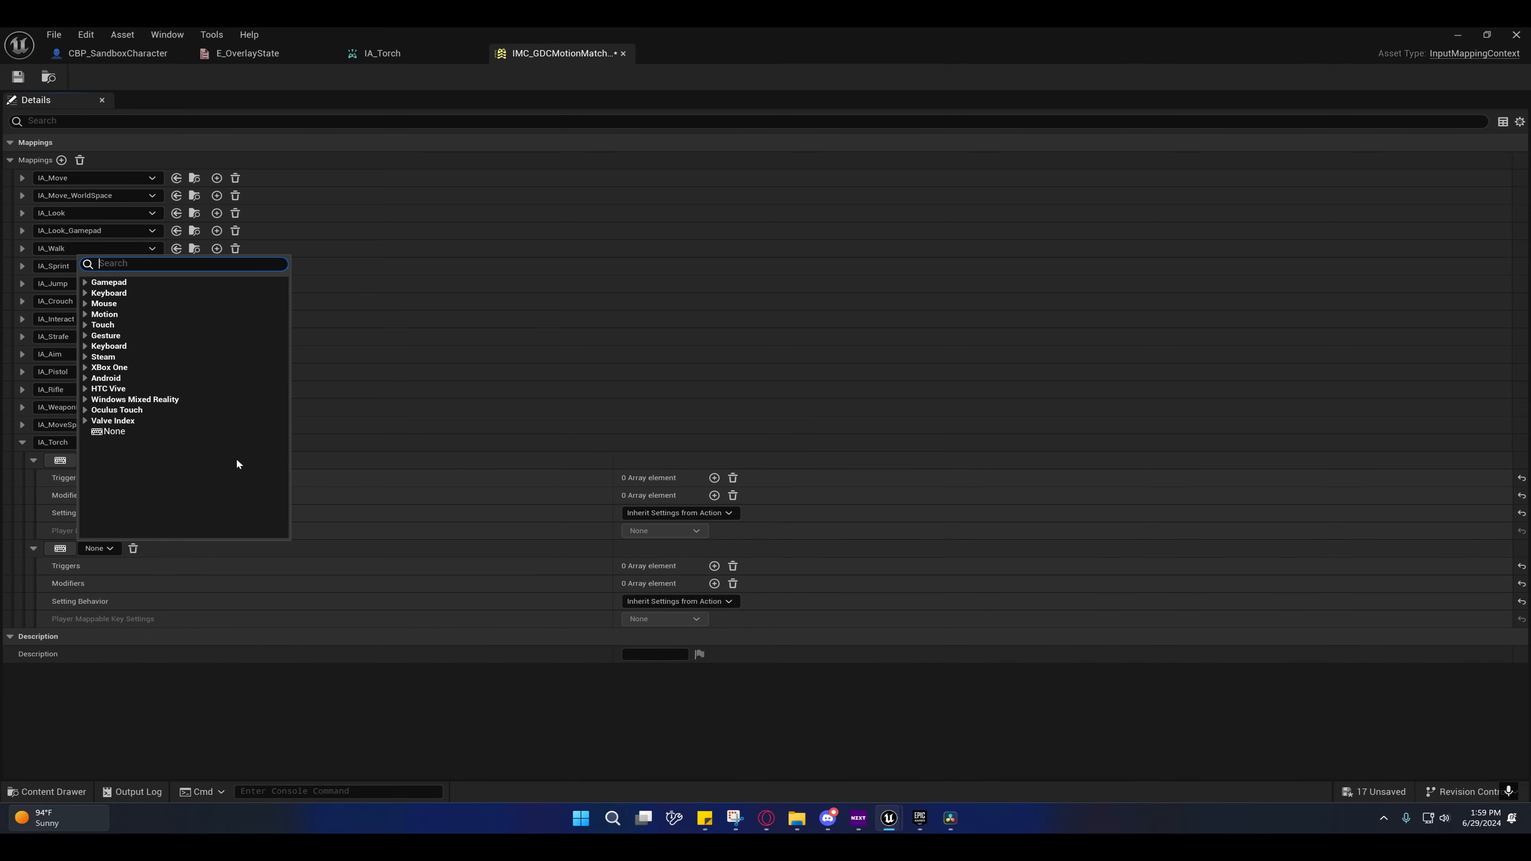
pyautogui.click(173, 553)
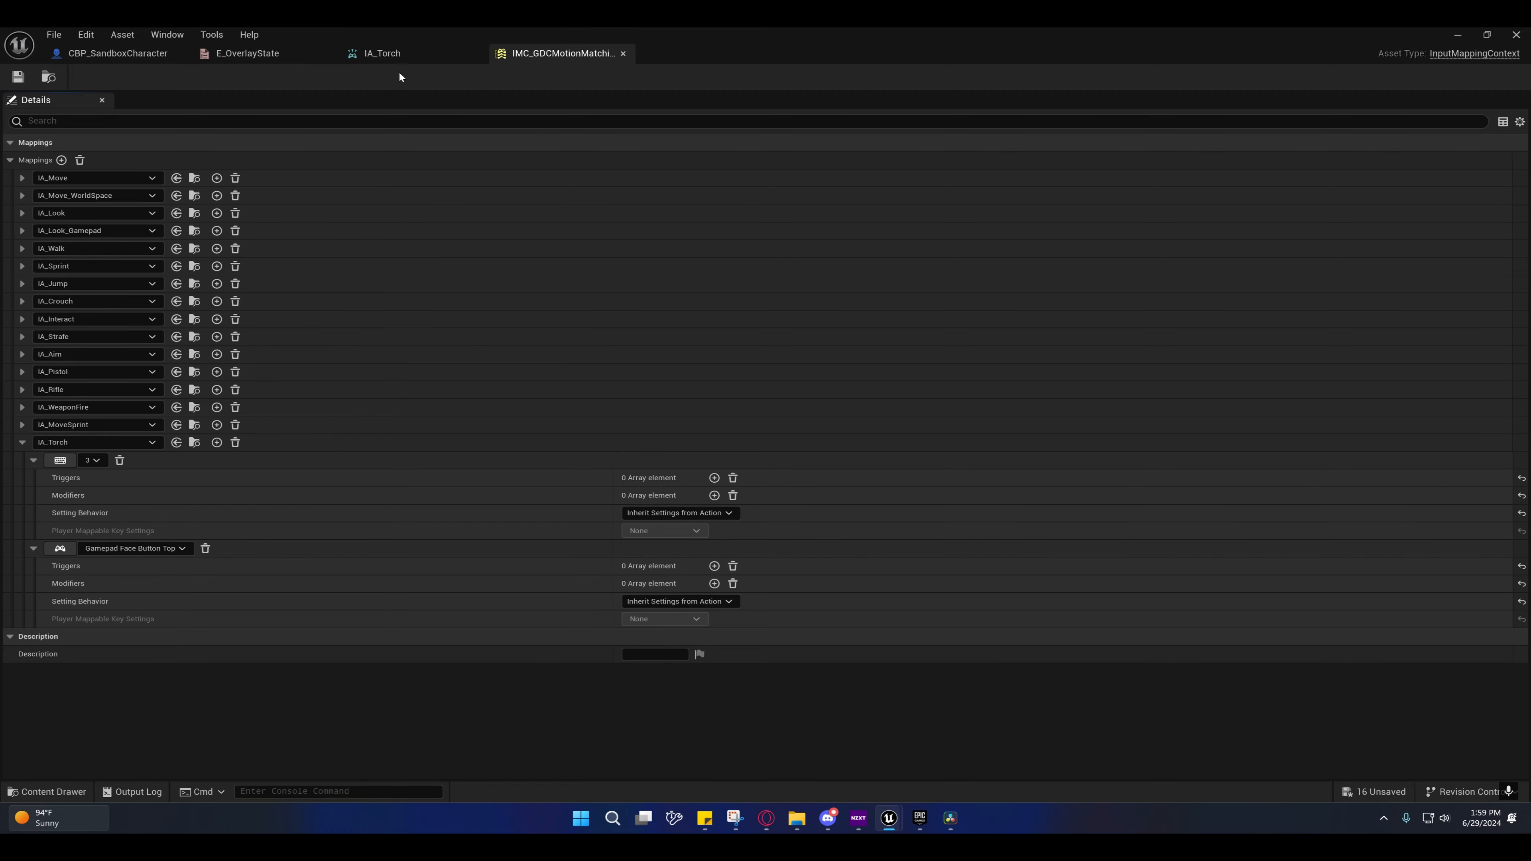
# Step: Add the IA_Torch enhanced input action event to CBP_SandboxCharacter's KD Weapon Addon graph, in the empty area below the green comment box
pyautogui.click(126, 53)
pyautogui.scroll(1, 546, 219)
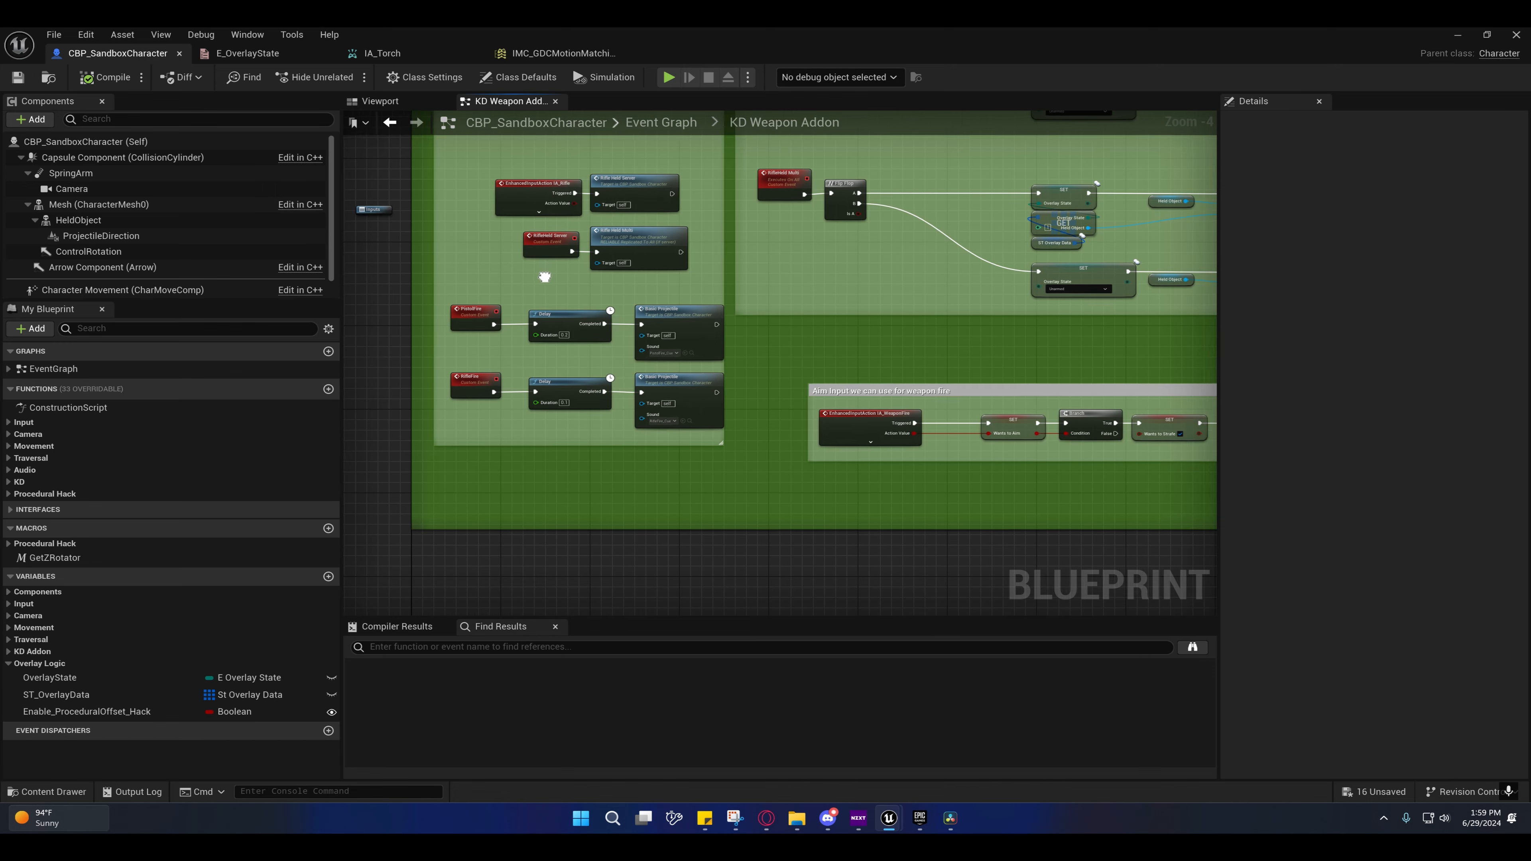
pyautogui.rightClick(532, 487)
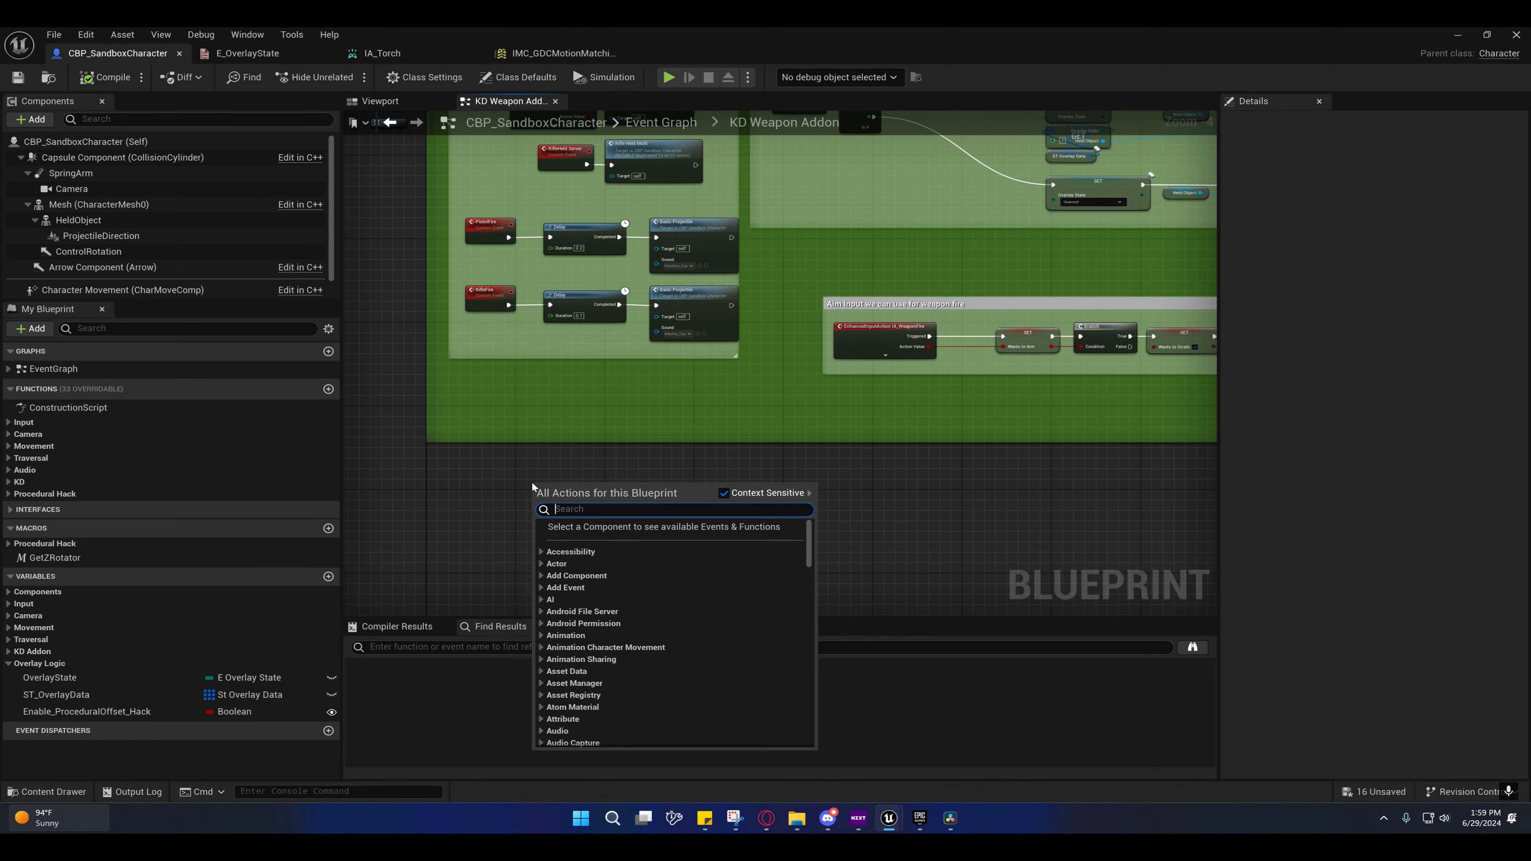
pyautogui.write('IA_To')
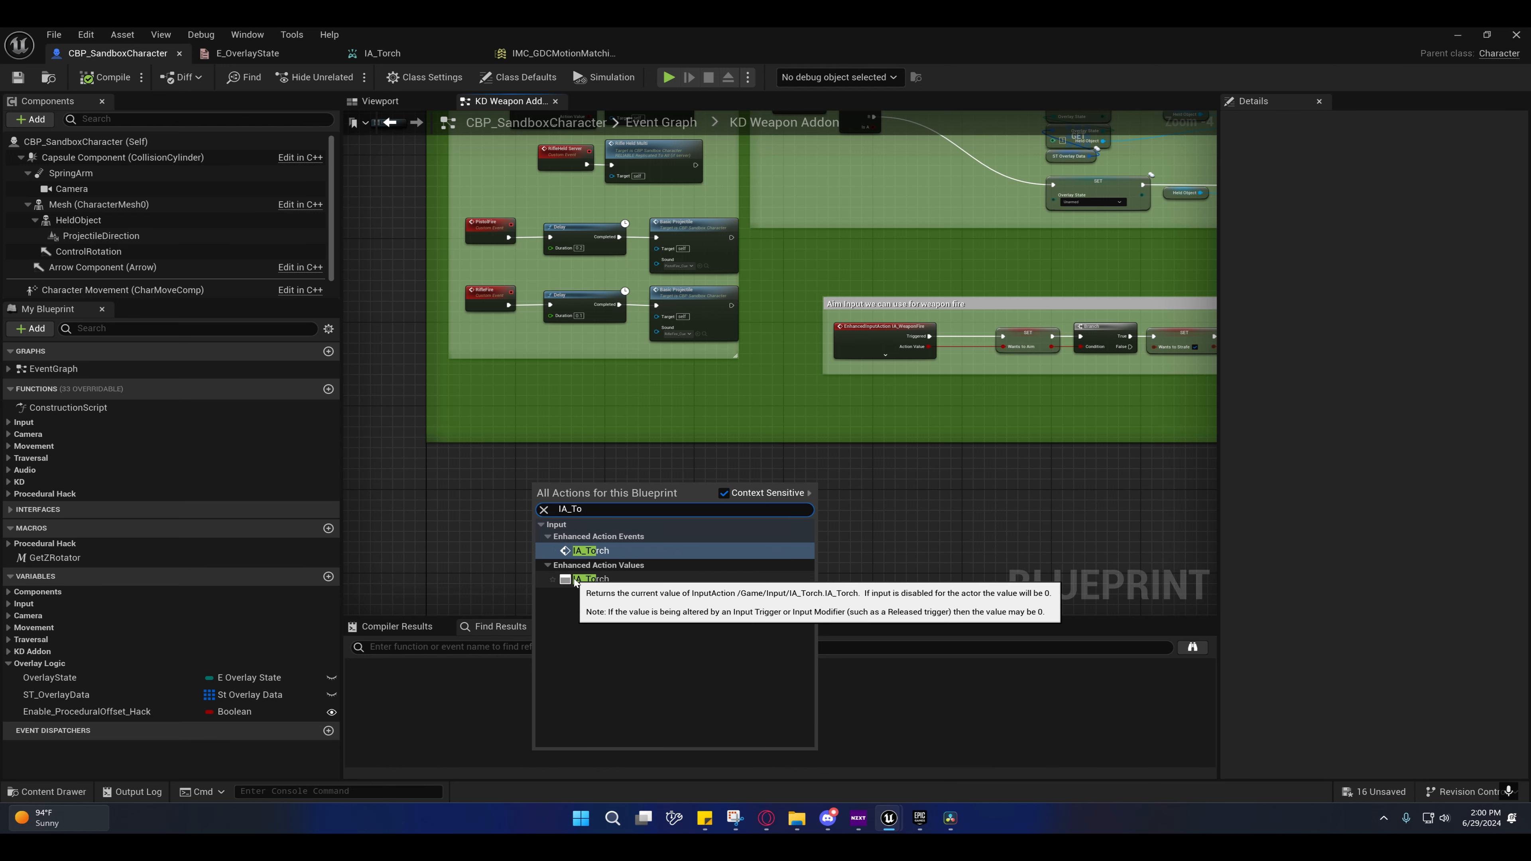
pyautogui.click(584, 550)
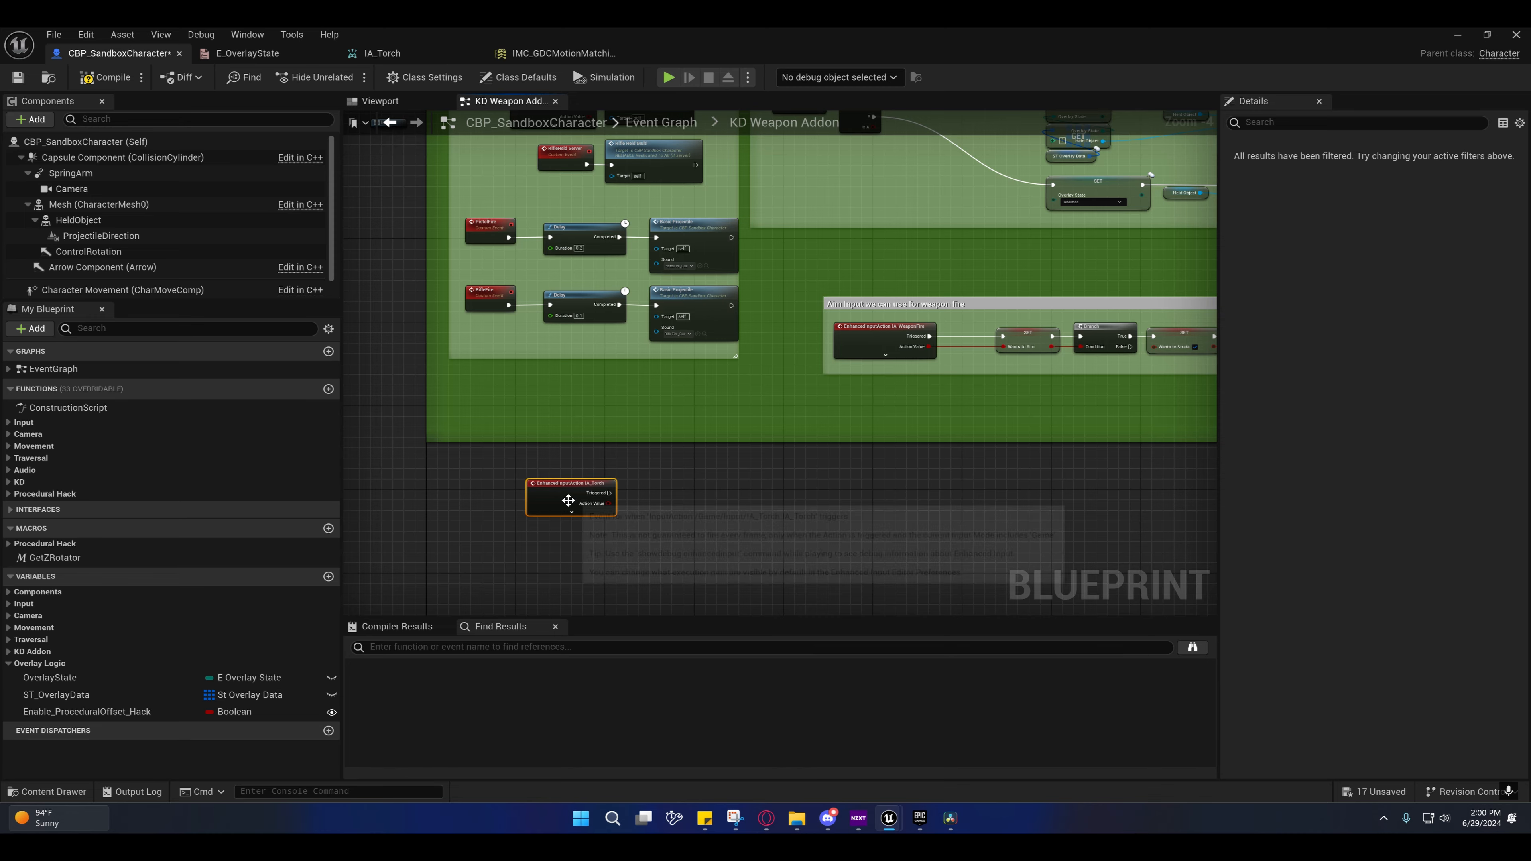
pyautogui.moveTo(547, 481); pyautogui.dragTo(539, 433)
pyautogui.moveTo(546, 402); pyautogui.dragTo(519, 429, button='right')
pyautogui.moveTo(518, 467); pyautogui.dragTo(540, 532)
# Step: Examine how the pistol and rifle inputs call their server and multicast events, including the replication settings of the PistolHeld Server event
pyautogui.moveTo(548, 455); pyautogui.dragTo(556, 517, button='right')
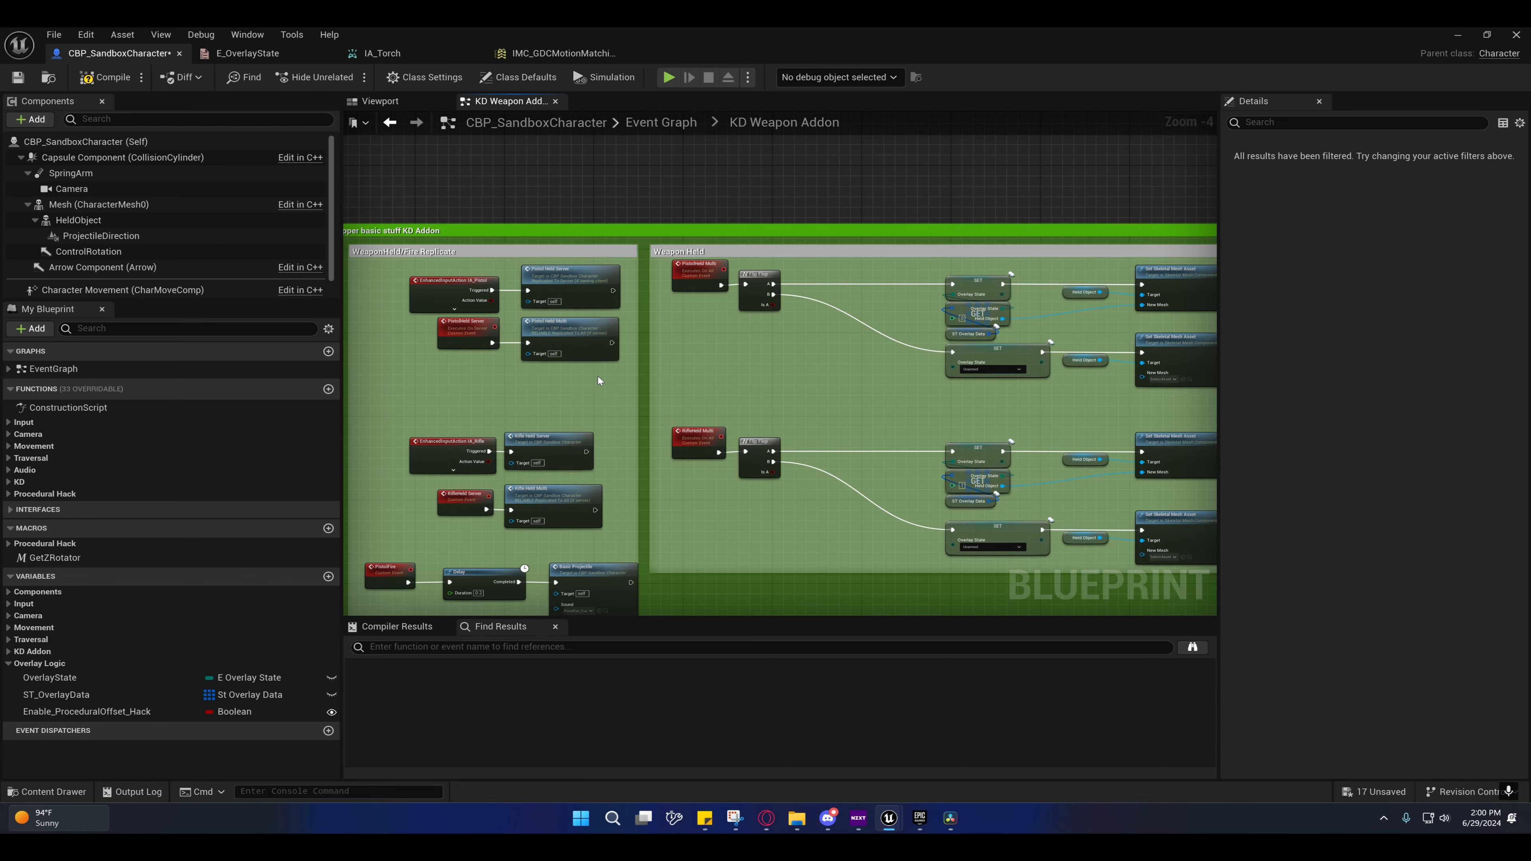
pyautogui.moveTo(598, 375); pyautogui.dragTo(638, 323, button='right')
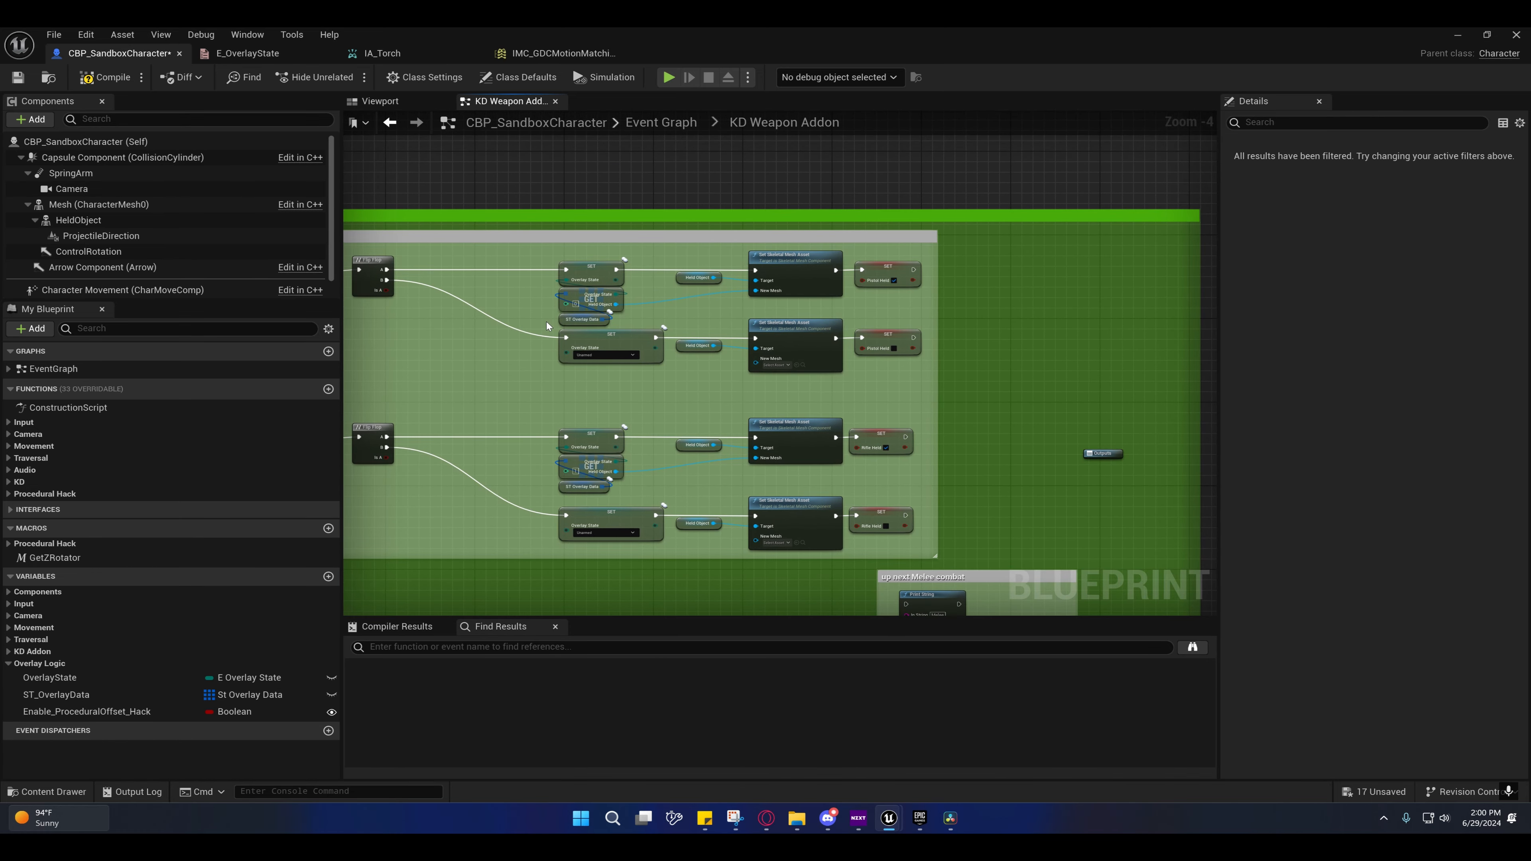
pyautogui.moveTo(546, 322); pyautogui.dragTo(676, 269)
pyautogui.moveTo(676, 269); pyautogui.dragTo(652, 295, button='right')
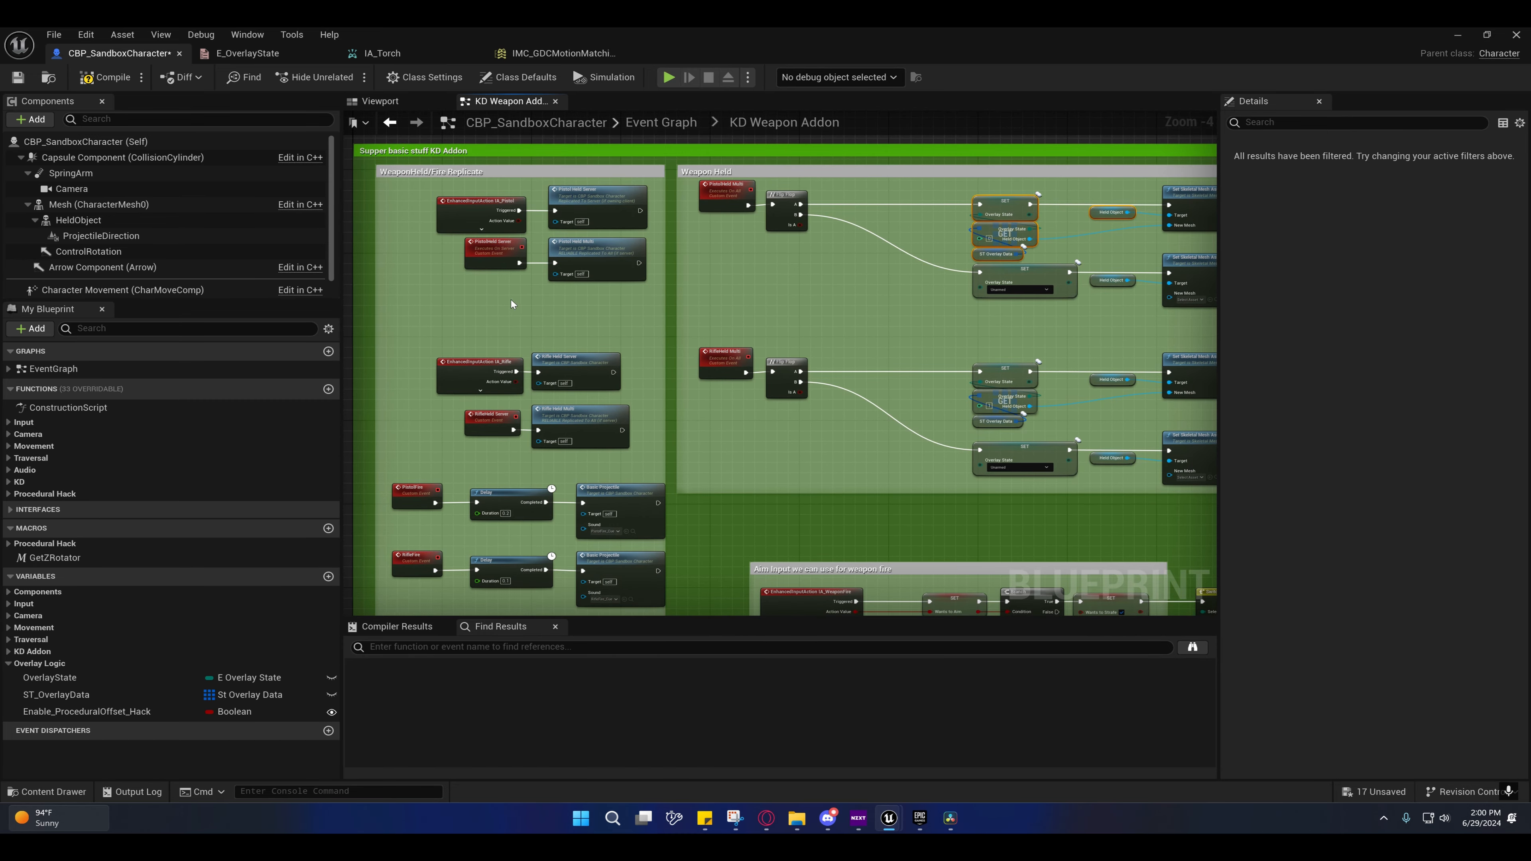
pyautogui.scroll(3, 510, 299)
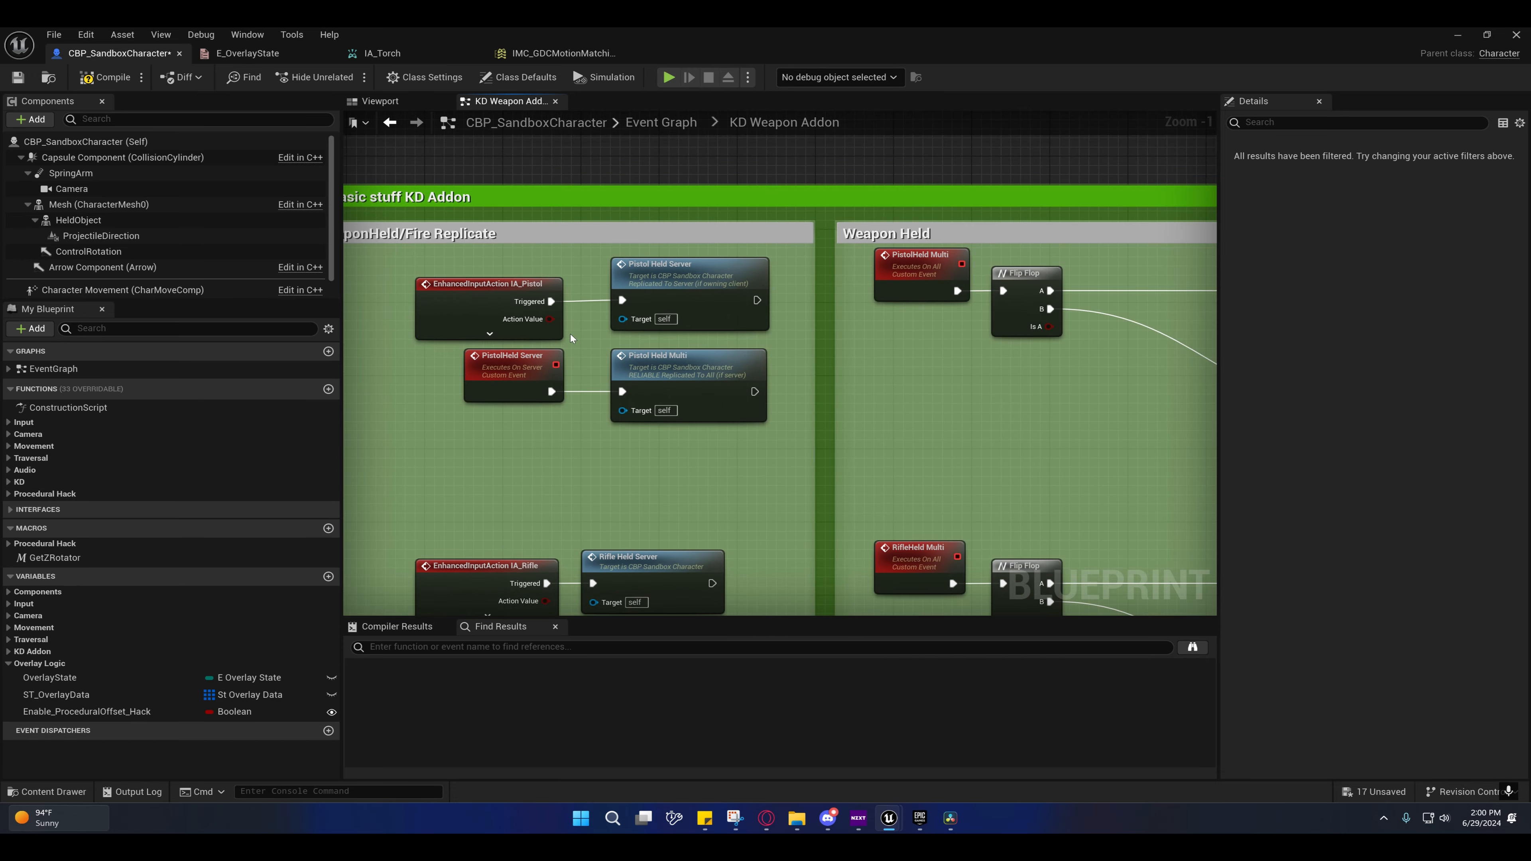
pyautogui.scroll(-1, 577, 338)
pyautogui.click(662, 299)
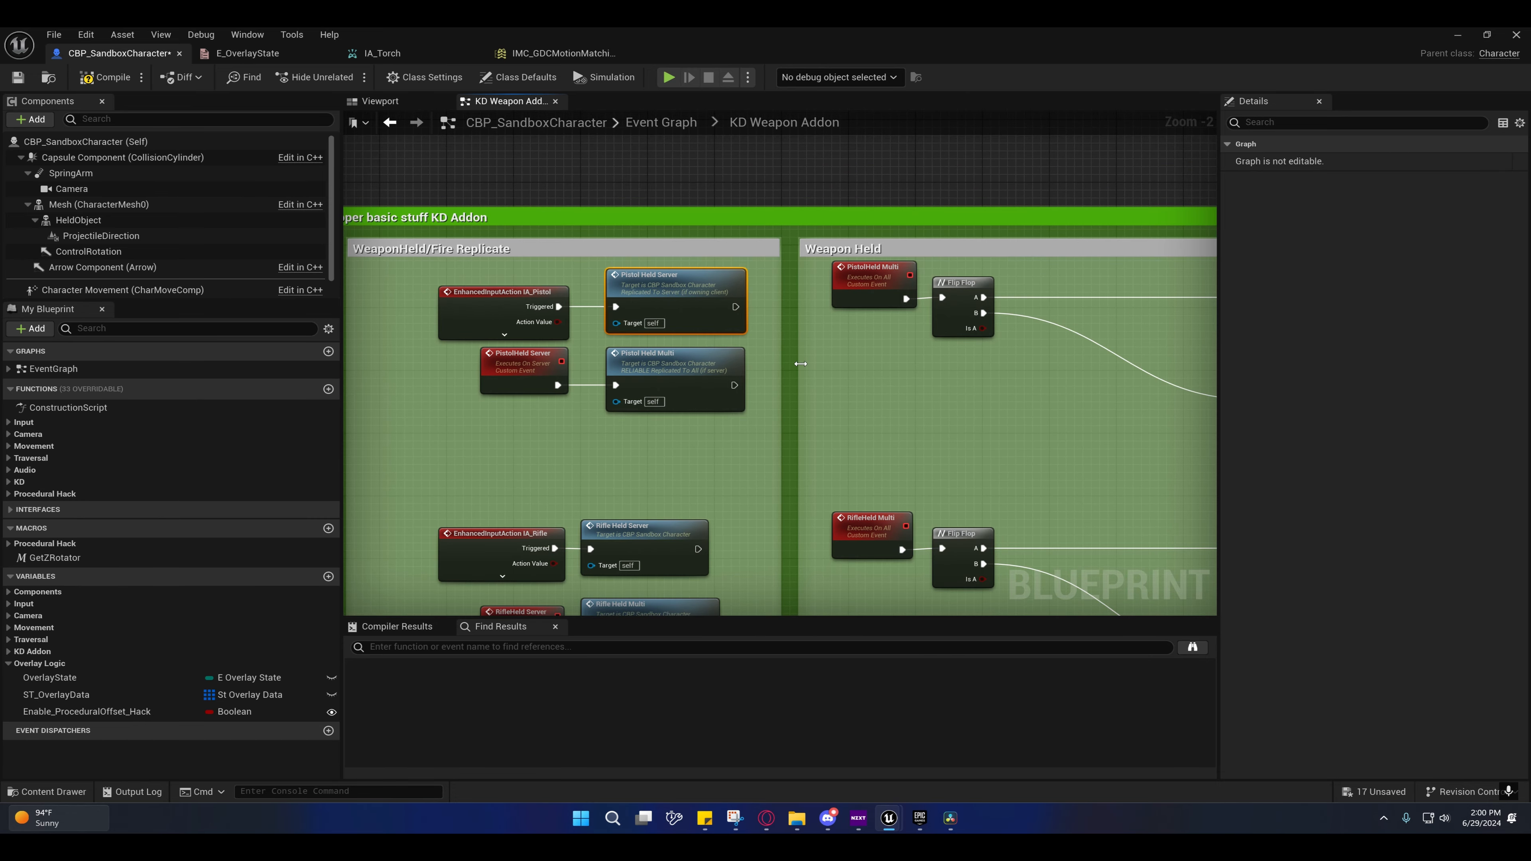
pyautogui.moveTo(800, 364); pyautogui.dragTo(790, 307, button='right')
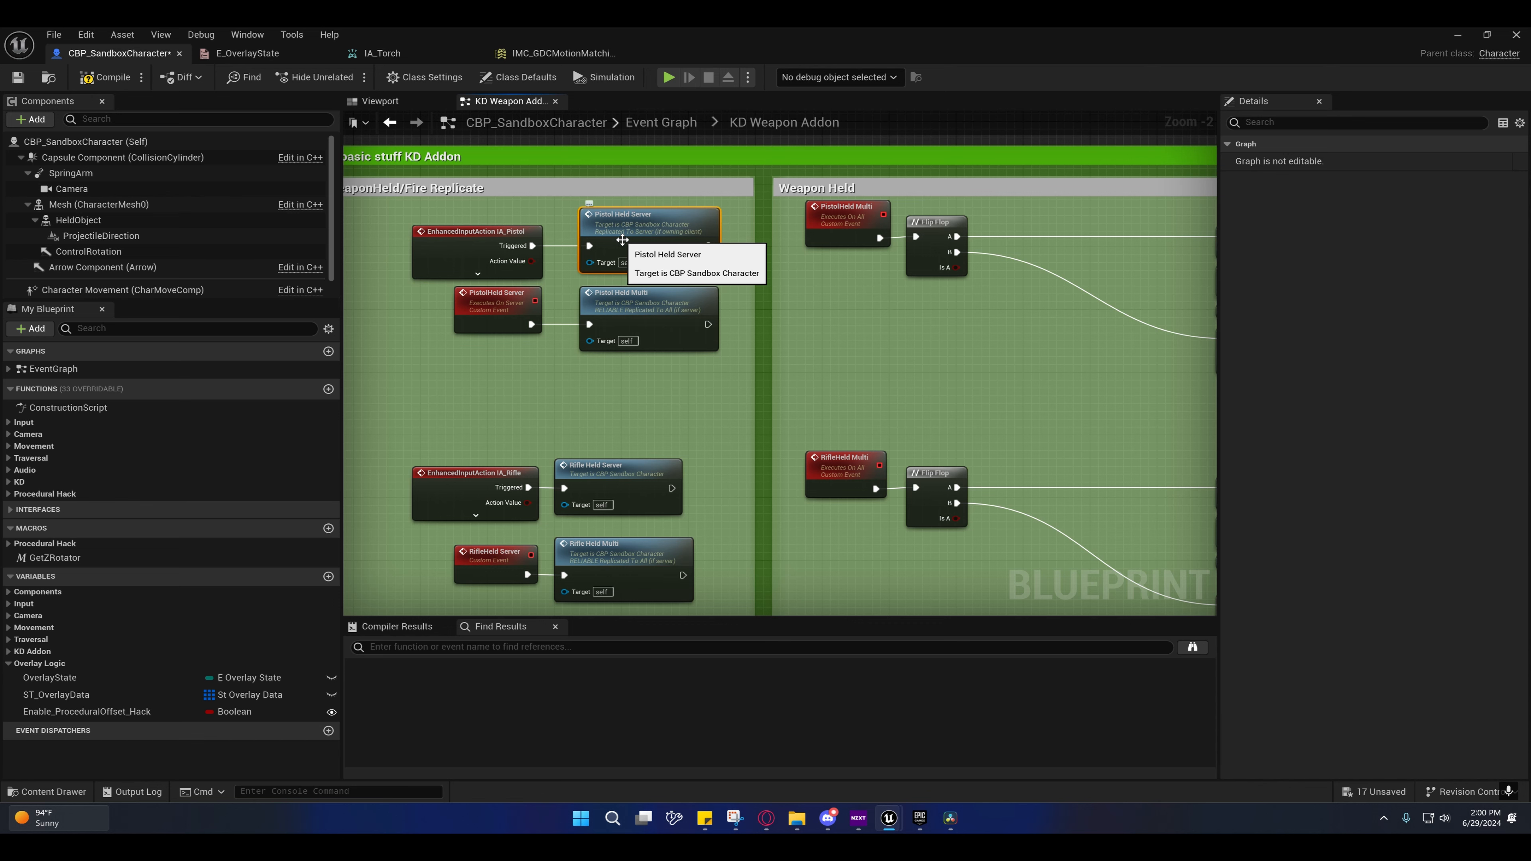
pyautogui.doubleClick(626, 242)
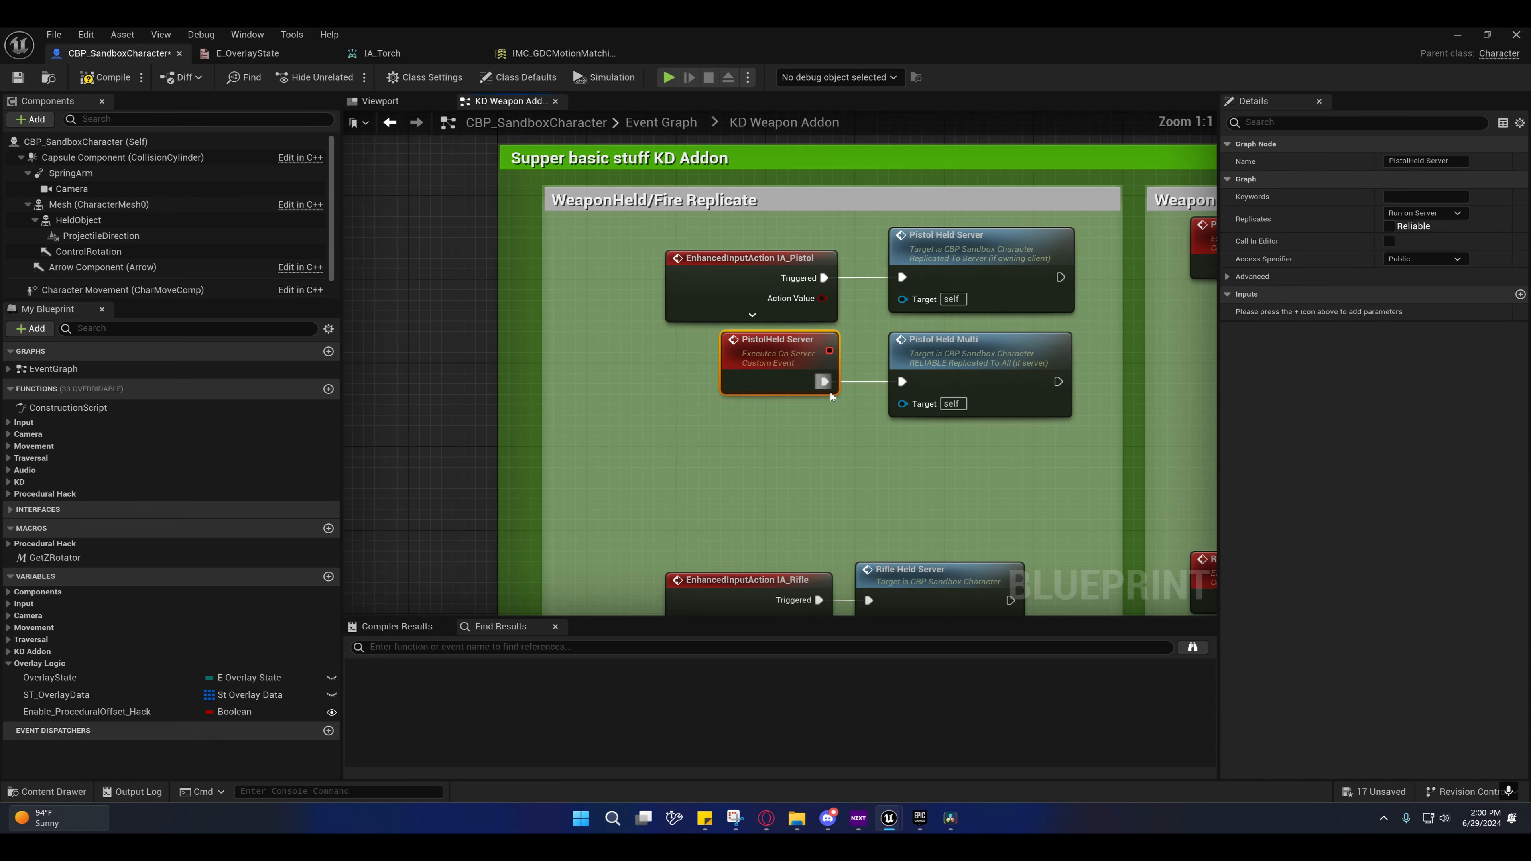
pyautogui.moveTo(830, 393); pyautogui.dragTo(604, 384, button='right')
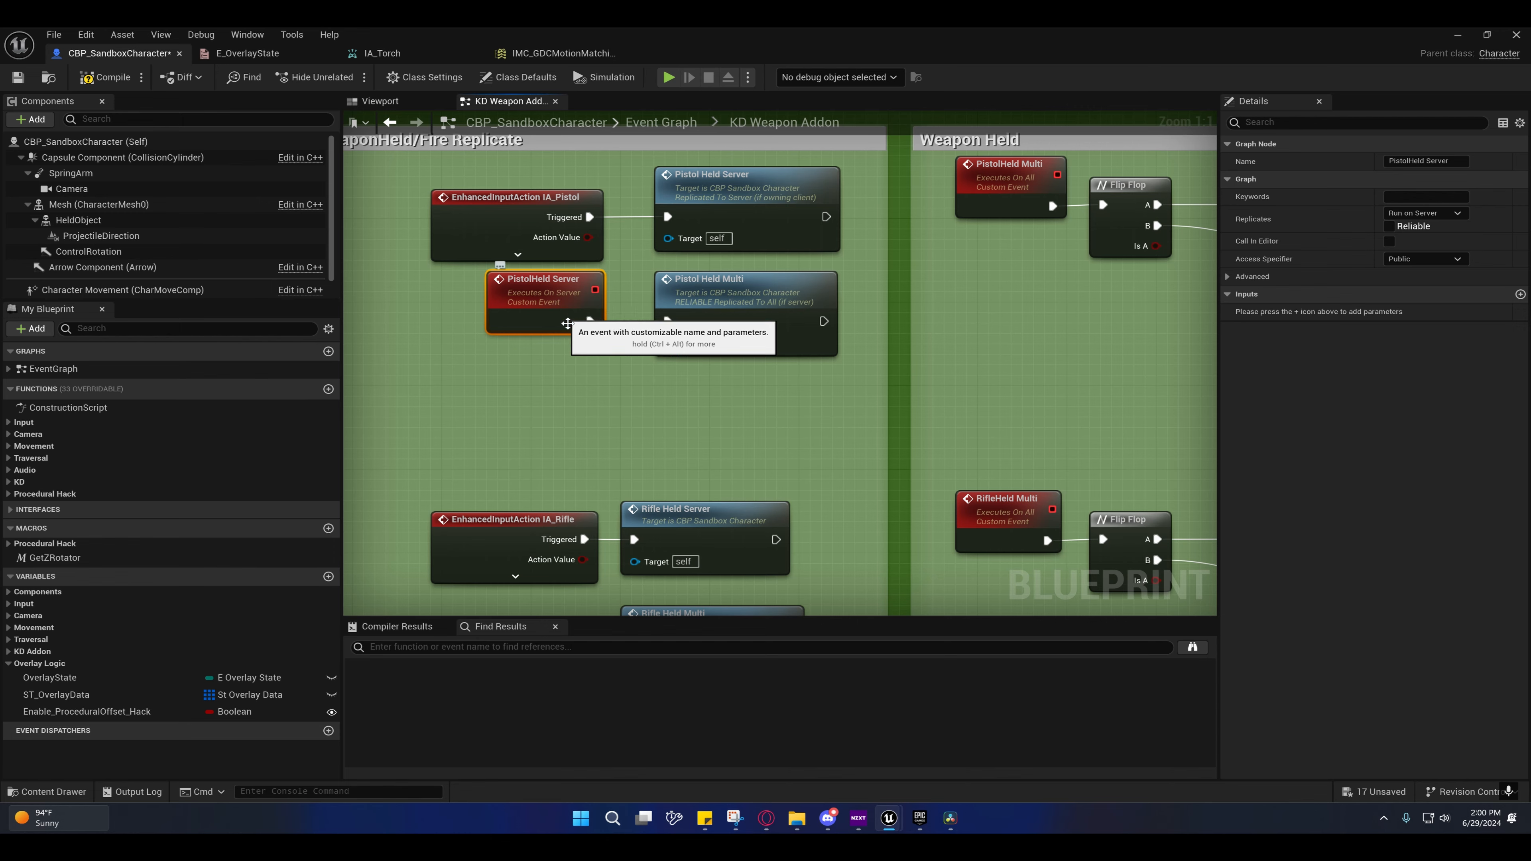
pyautogui.moveTo(559, 304); pyautogui.dragTo(568, 291, button='right')
pyautogui.moveTo(575, 372); pyautogui.dragTo(610, 357, button='right')
# Step: Add a custom event below the IA_Torch input event and name it TorchHeldServer
pyautogui.scroll(-1, 609, 357)
pyautogui.moveTo(689, 421); pyautogui.dragTo(674, 228, button='right')
pyautogui.rightClick(536, 331)
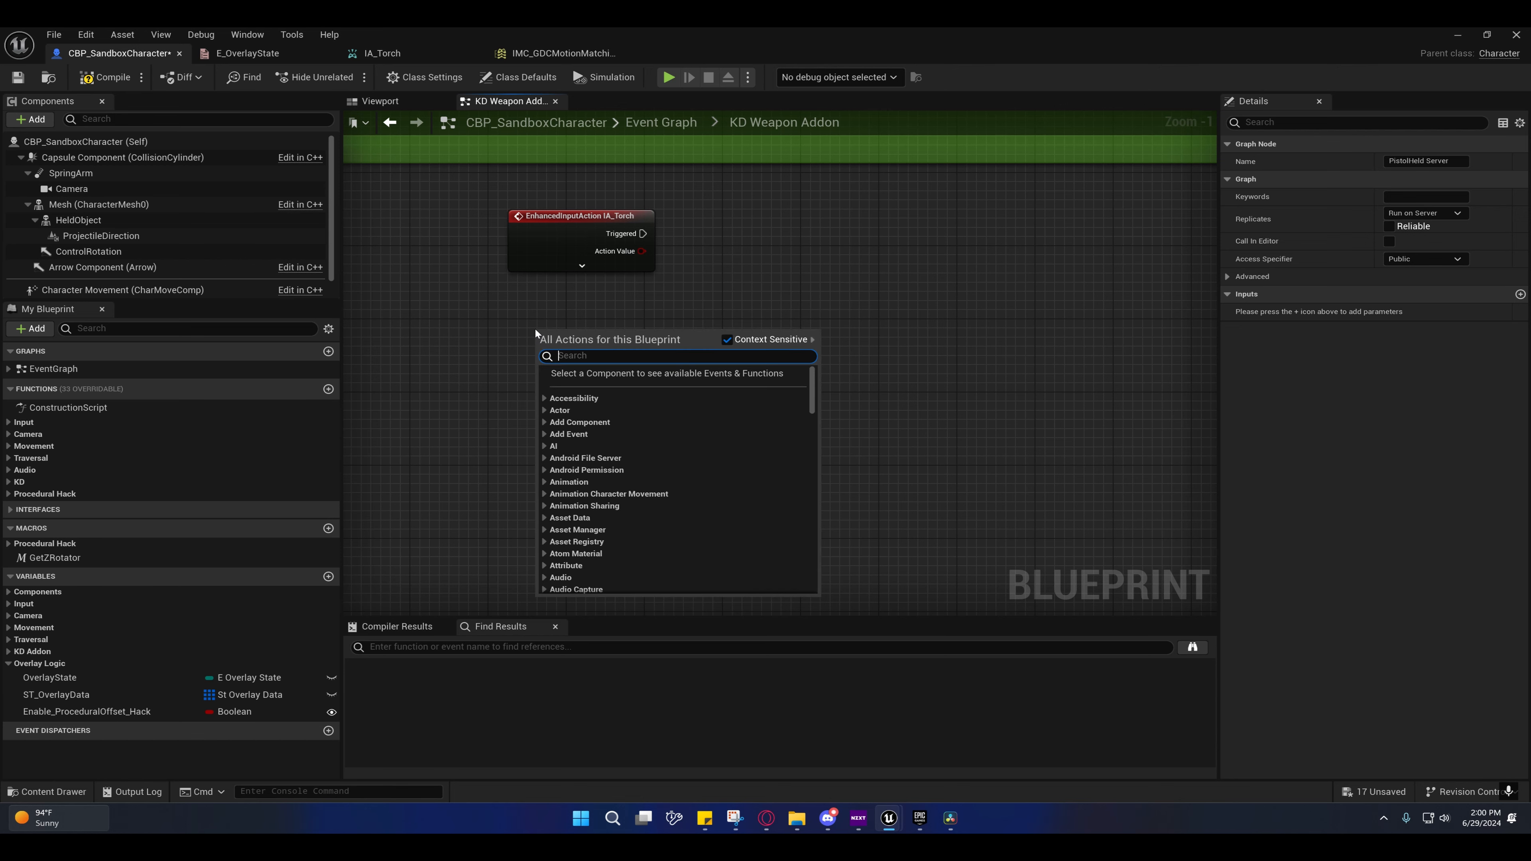
pyautogui.write('custom')
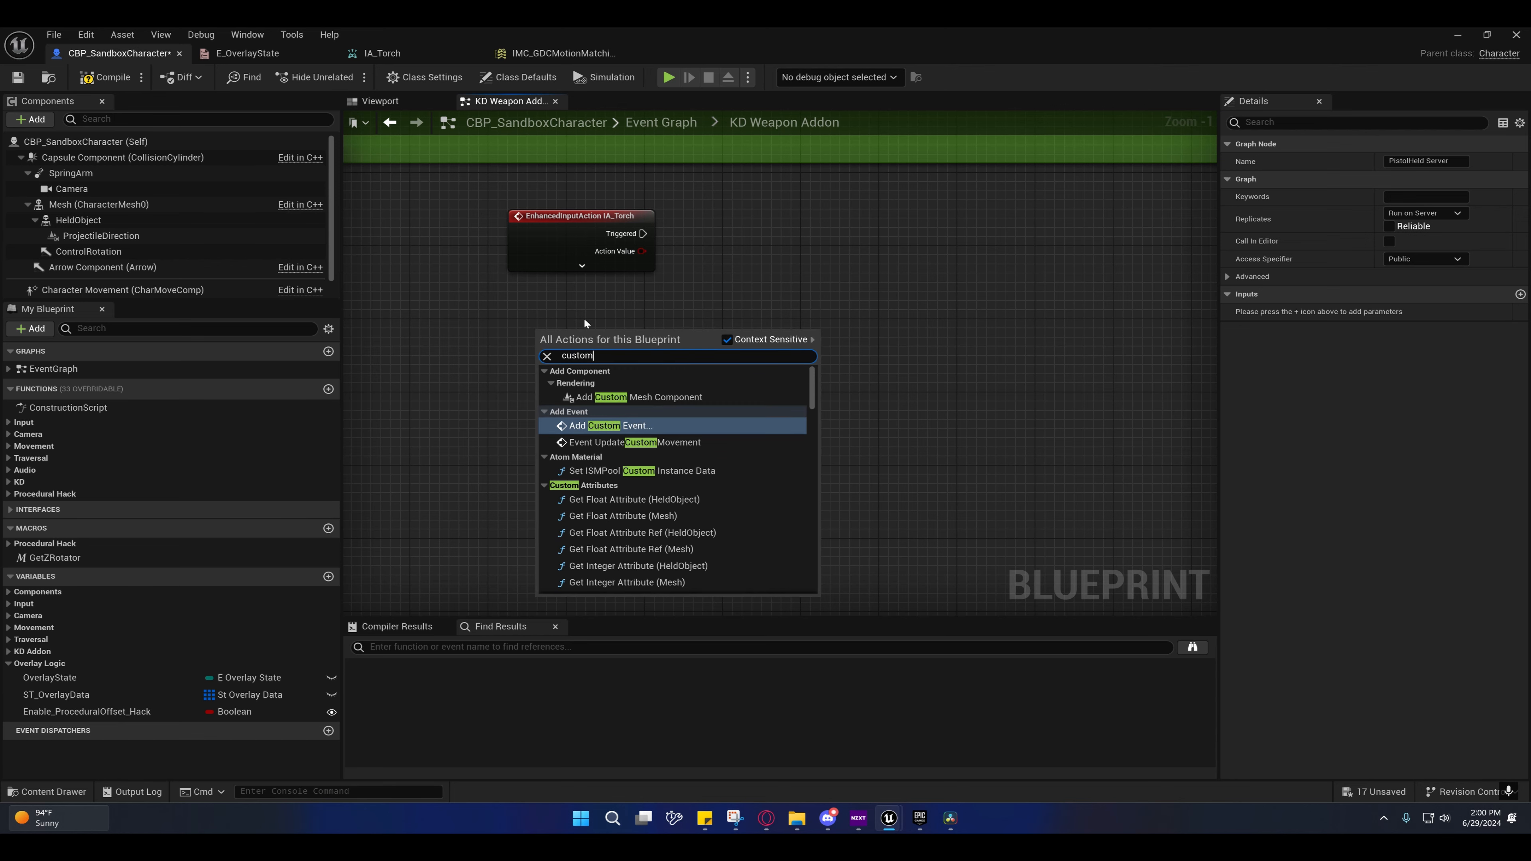
pyautogui.click(621, 426)
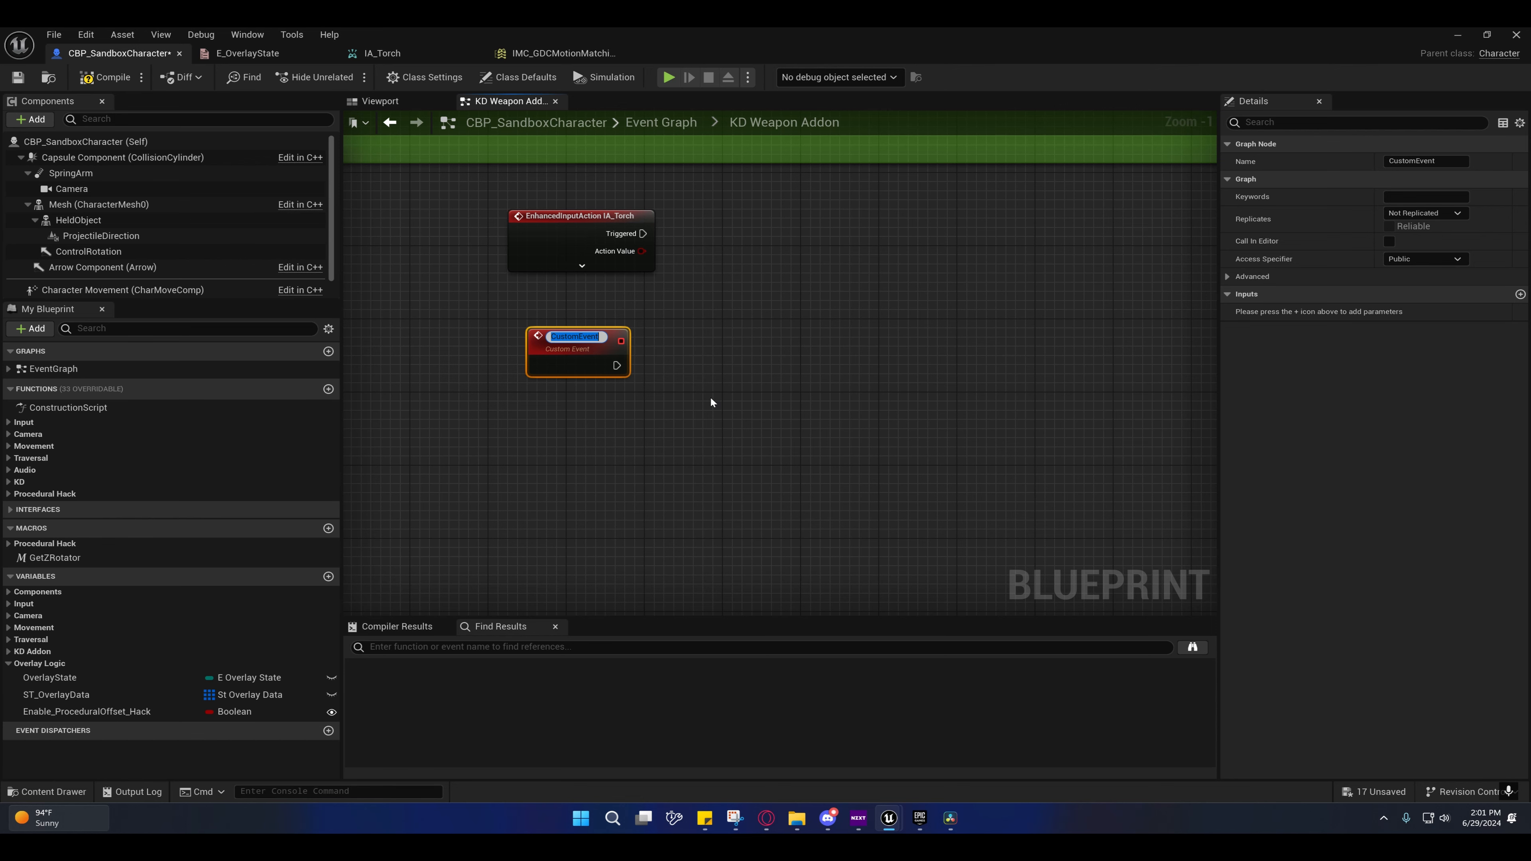
pyautogui.moveTo(722, 231); pyautogui.dragTo(709, 860, button='right')
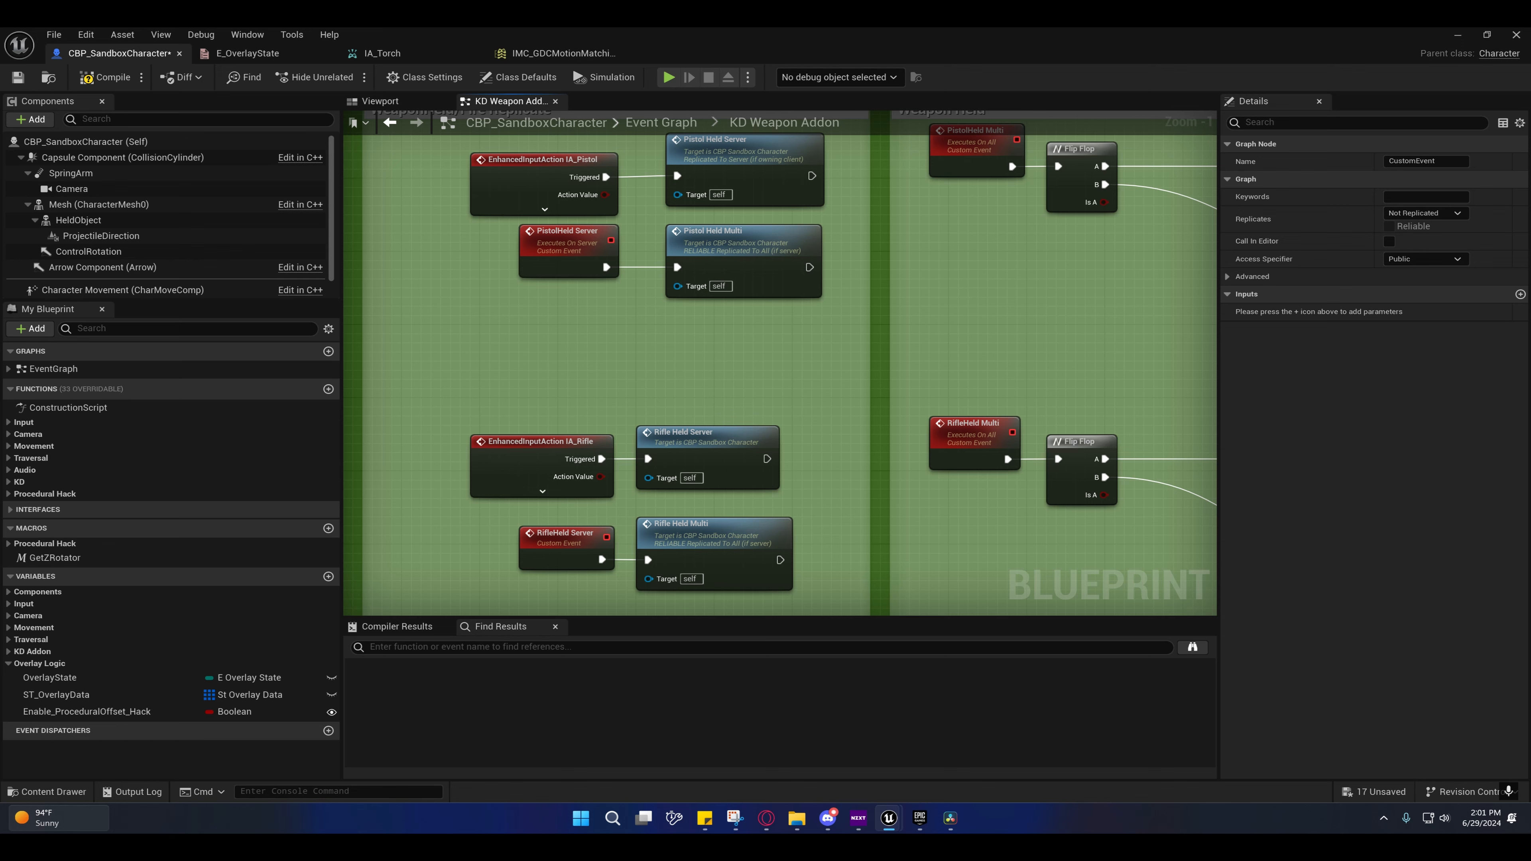
pyautogui.moveTo(718, 516); pyautogui.dragTo(620, 499, button='right')
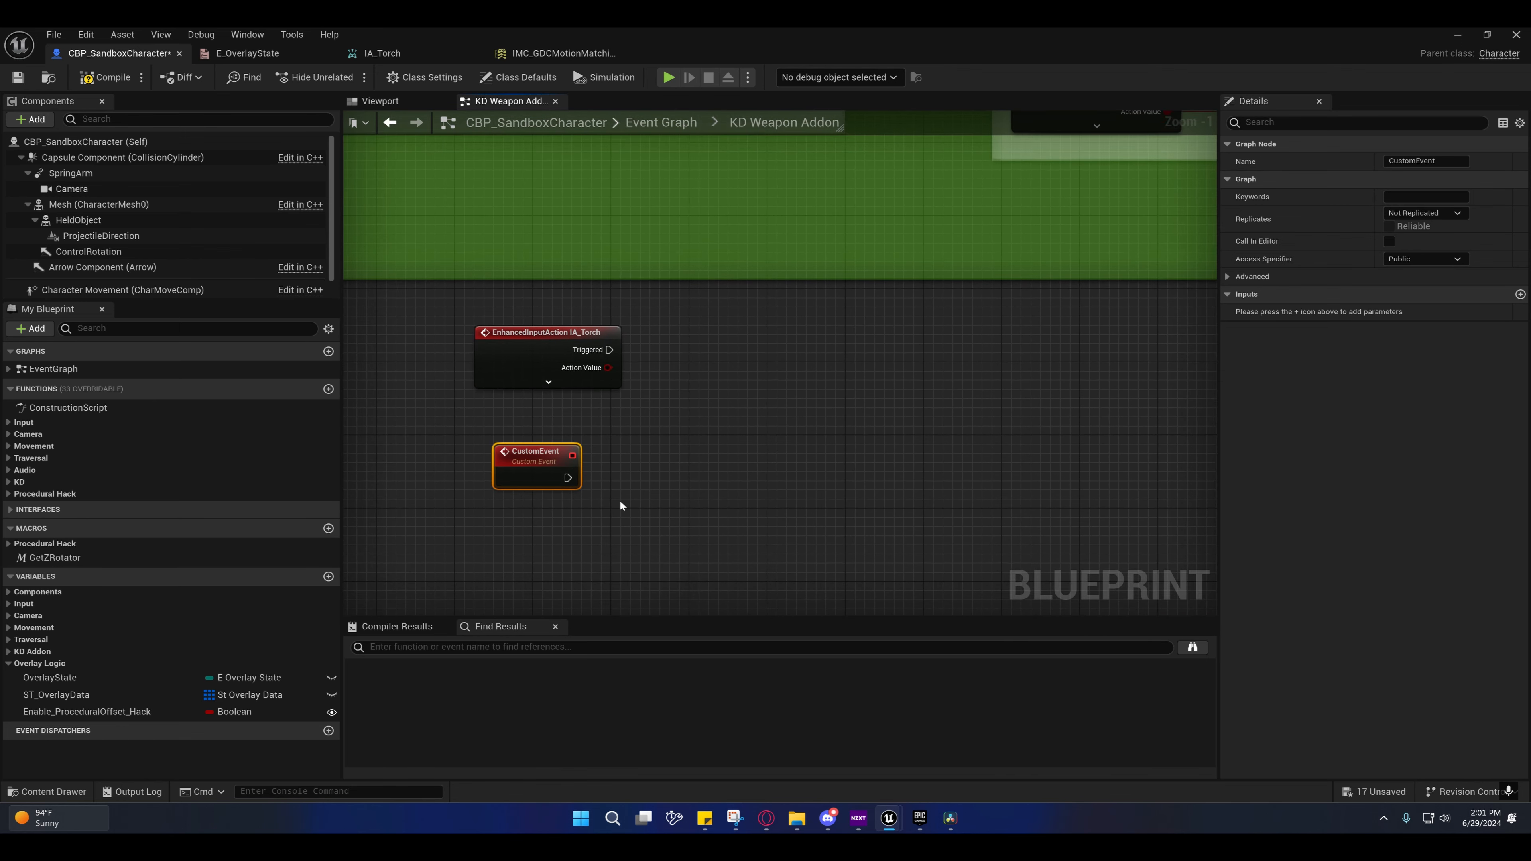
pyautogui.press('F2')
pyautogui.write('Torch')
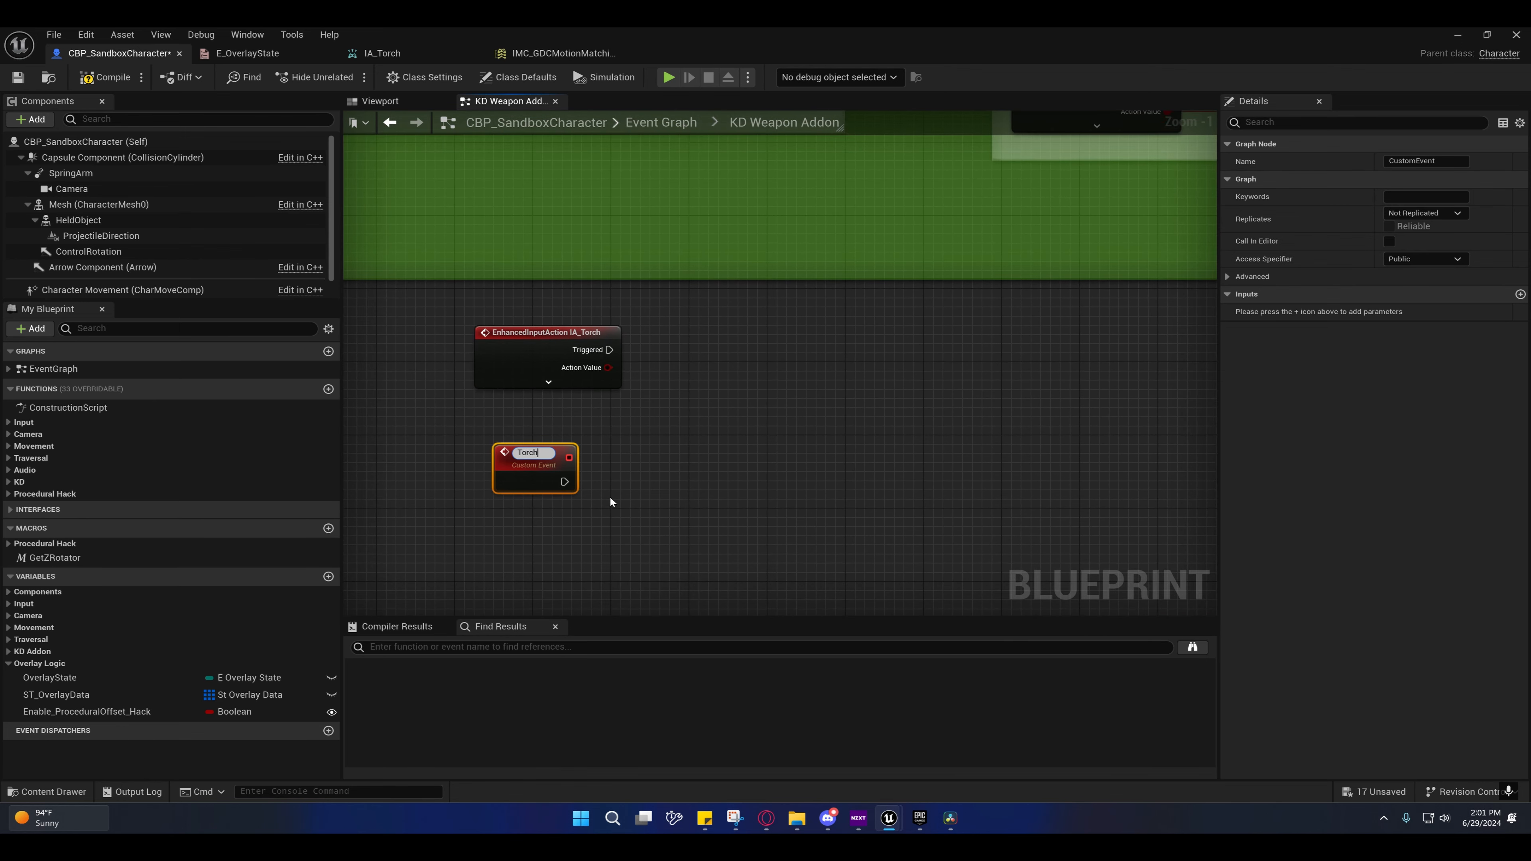
pyautogui.write('HeldServer')
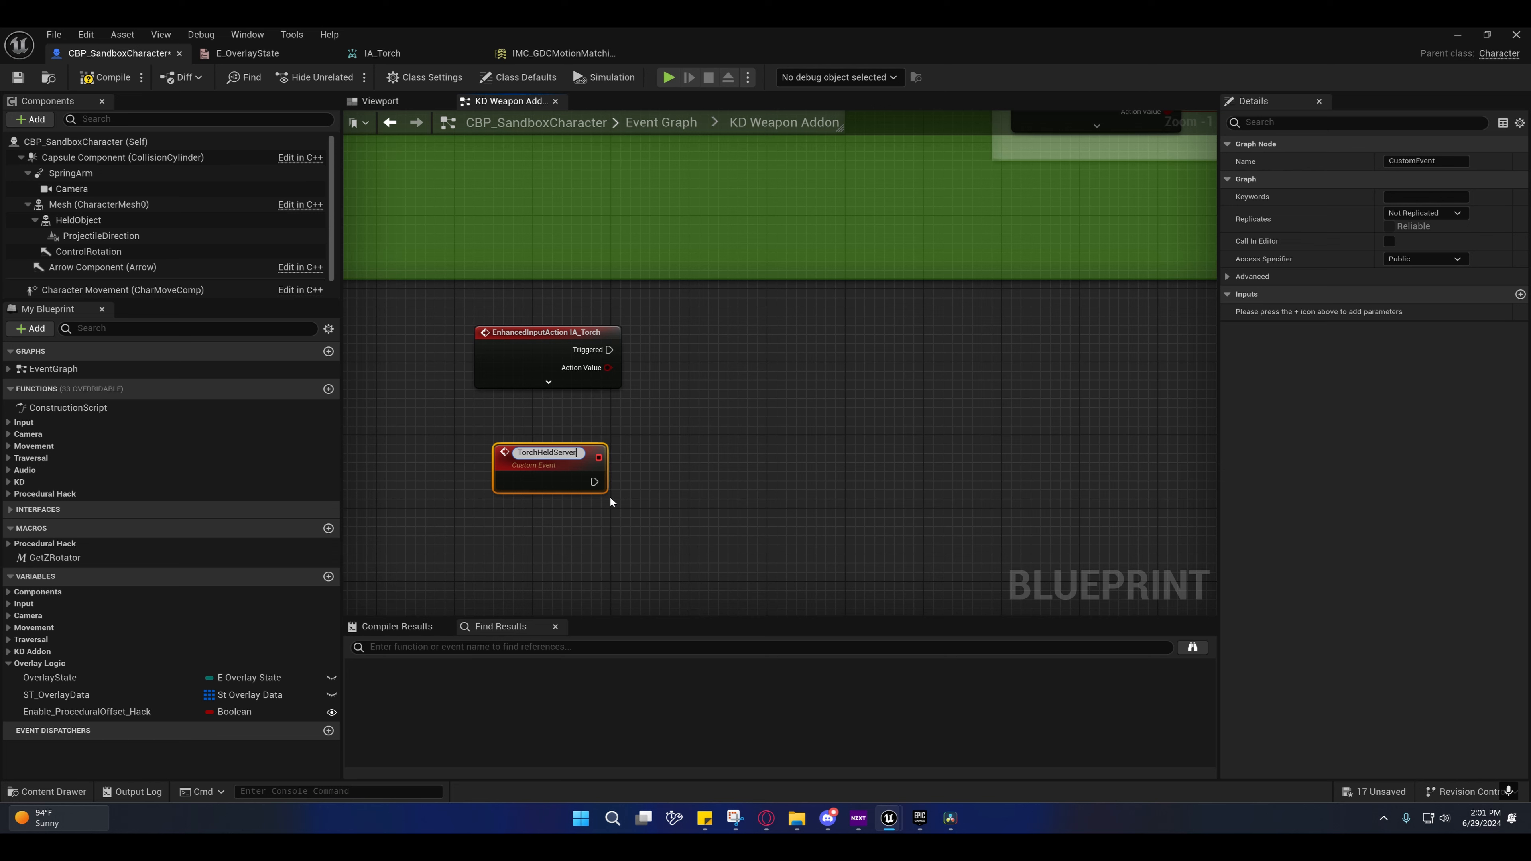
pyautogui.press('Return')
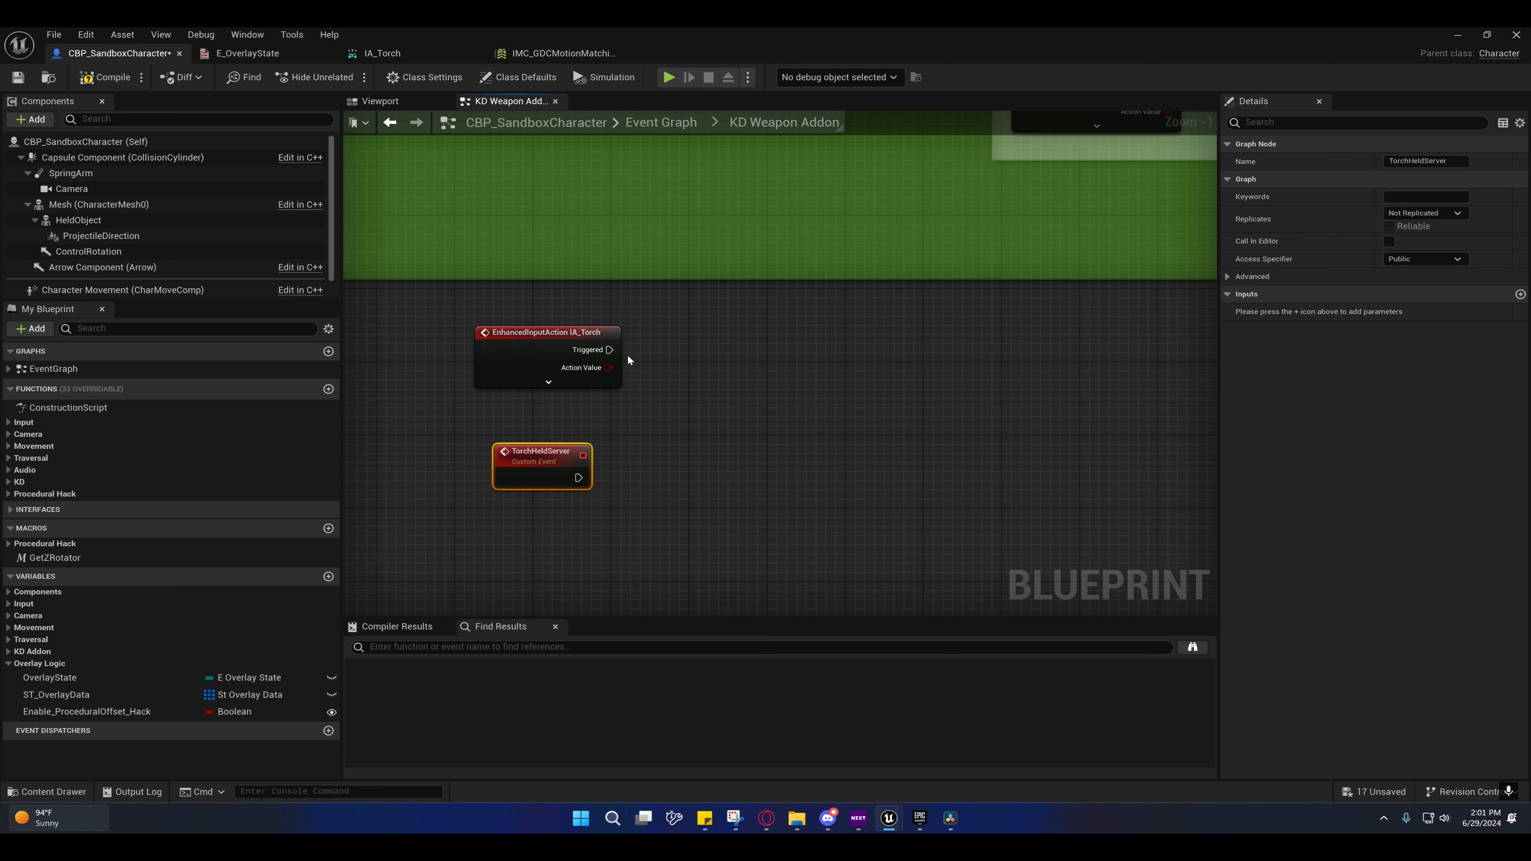
# Step: Set the TorchHeldServer event's replication to Run on Server and make it Reliable
pyautogui.click(1399, 214)
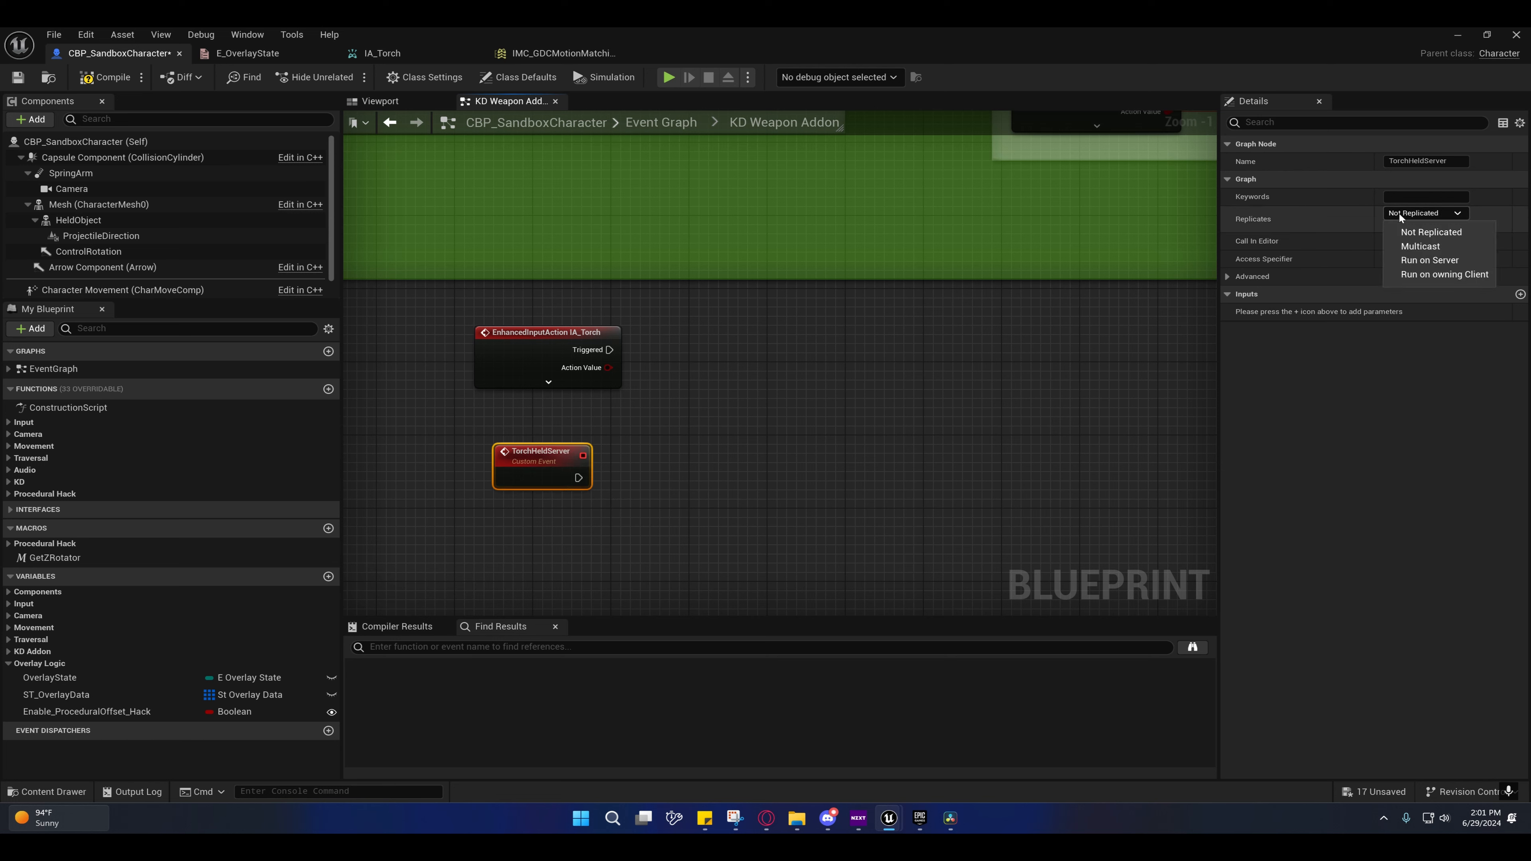
pyautogui.click(1418, 261)
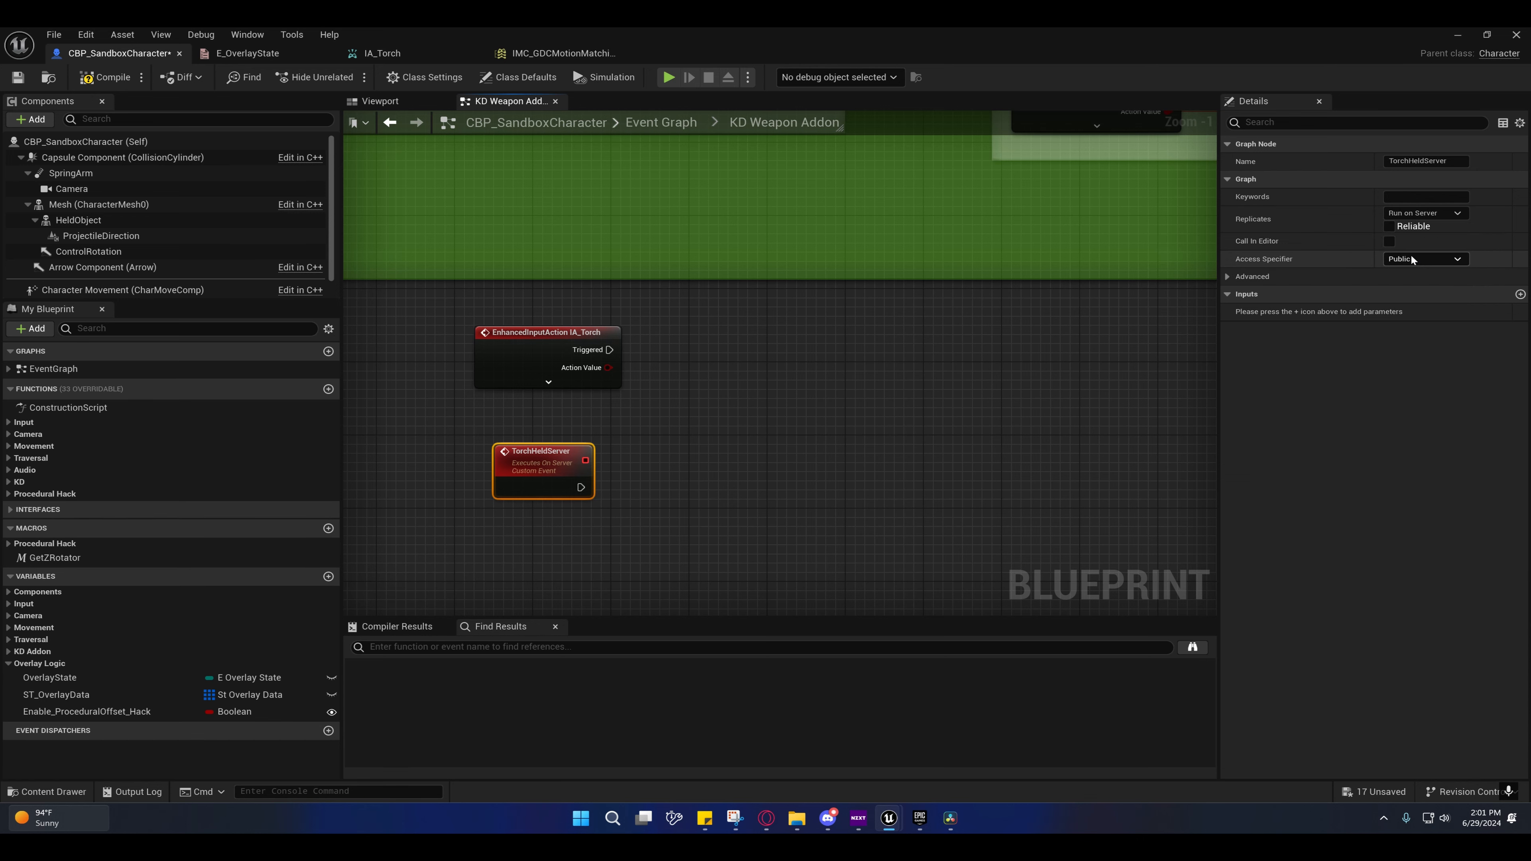
pyautogui.click(1389, 228)
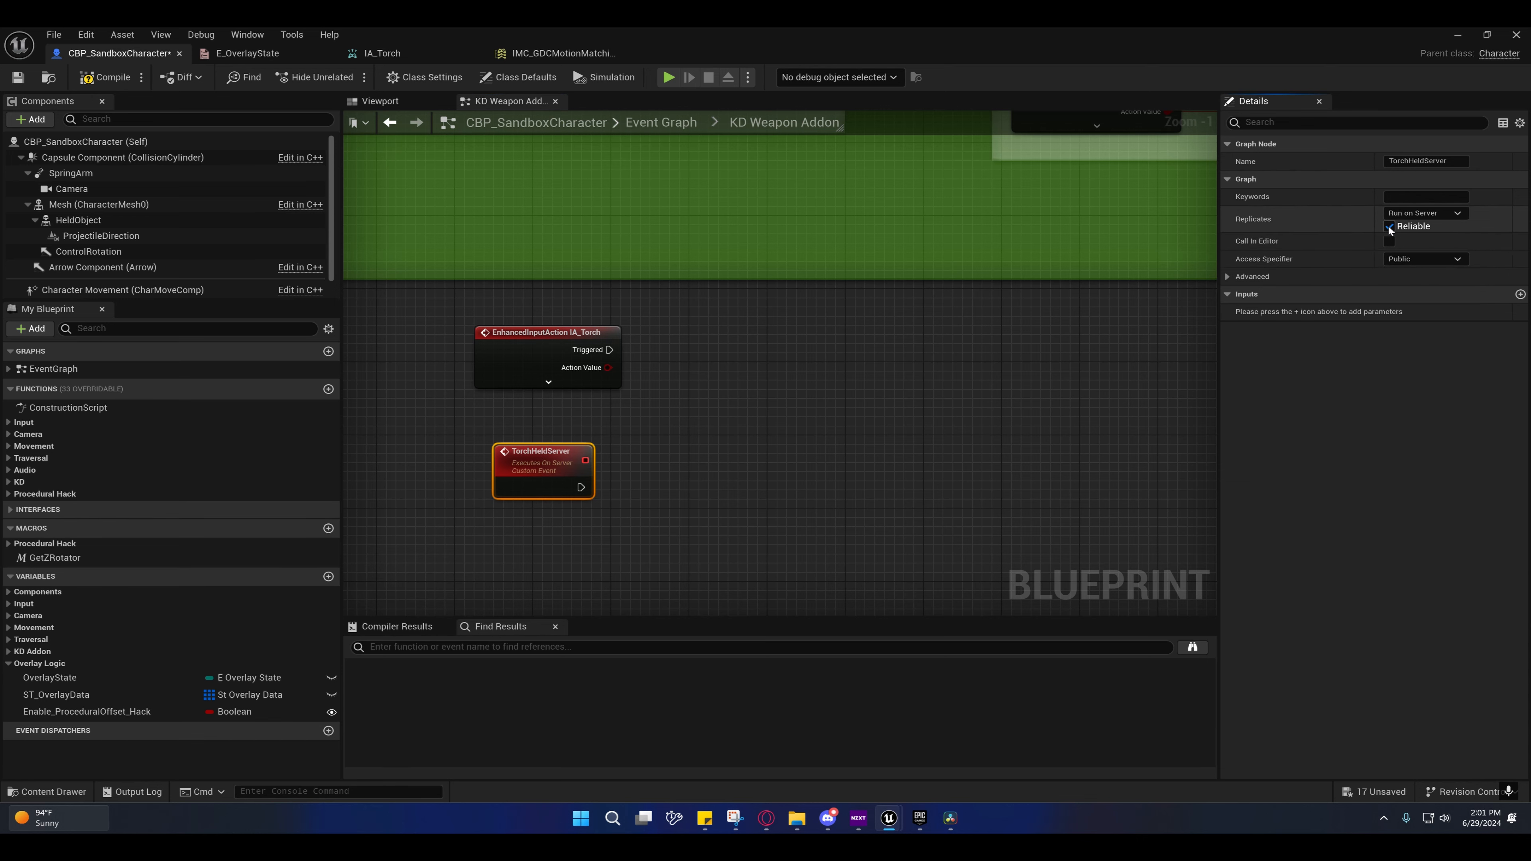
# Step: Add a Torch Held Server call and connect it to the Triggered output of the IA_Torch input event
pyautogui.moveTo(821, 385); pyautogui.dragTo(874, 392, button='right')
pyautogui.moveTo(660, 355); pyautogui.dragTo(767, 356)
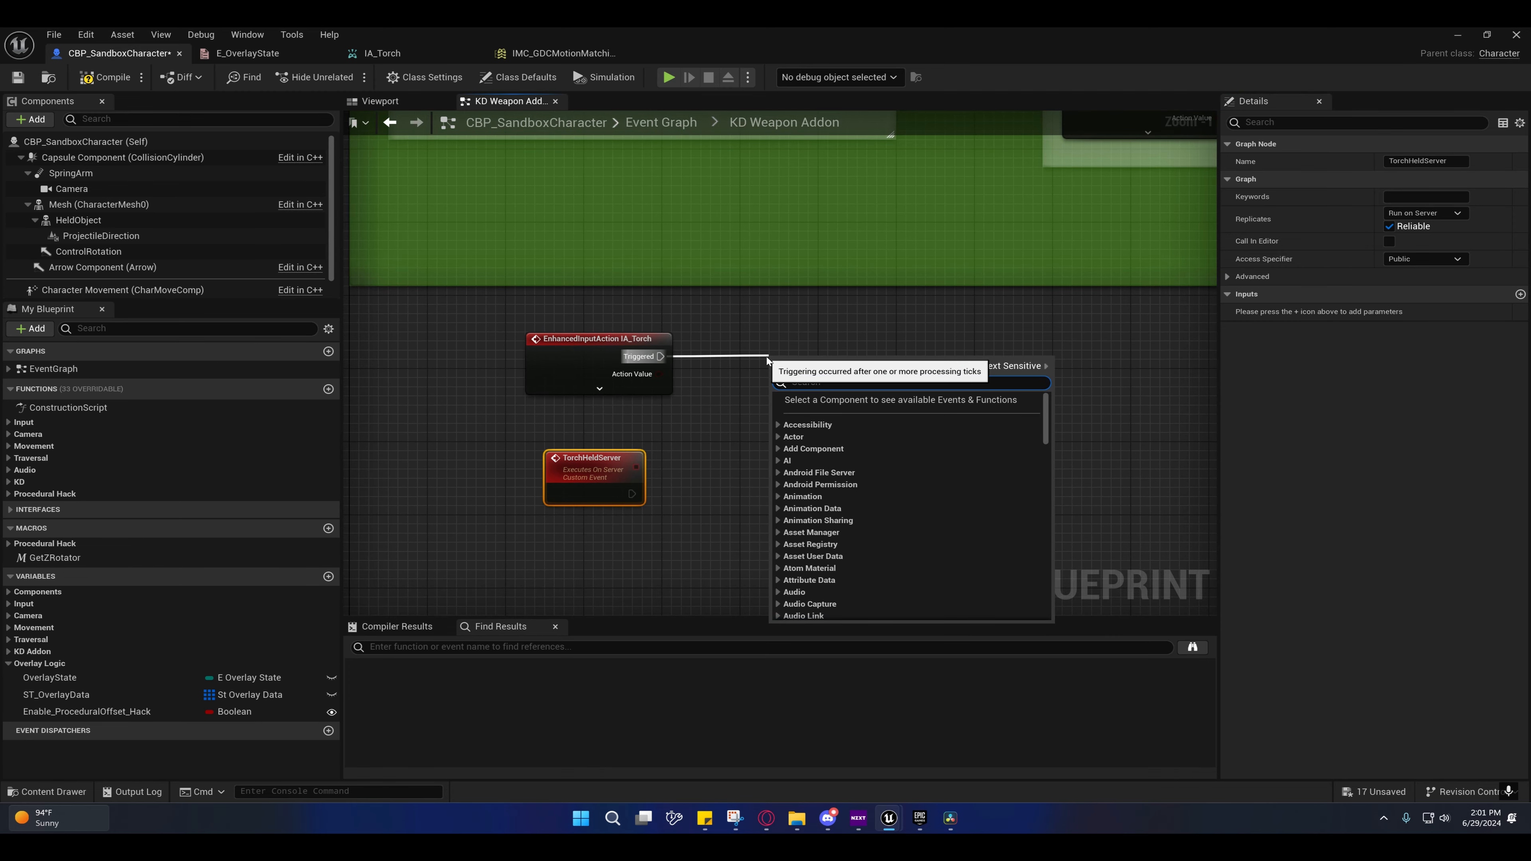
pyautogui.write('Torch')
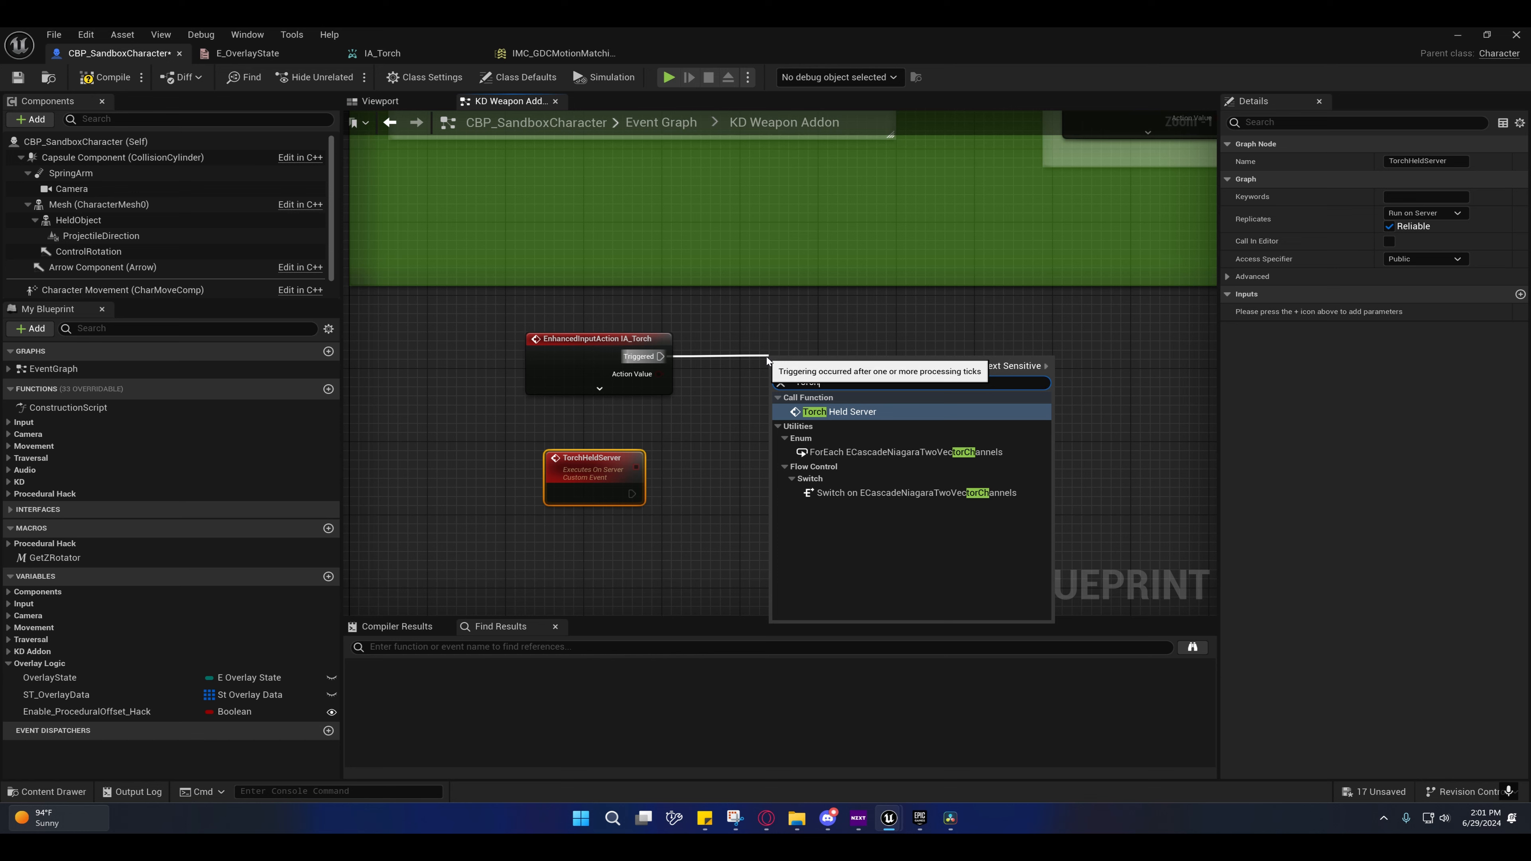
pyautogui.click(863, 414)
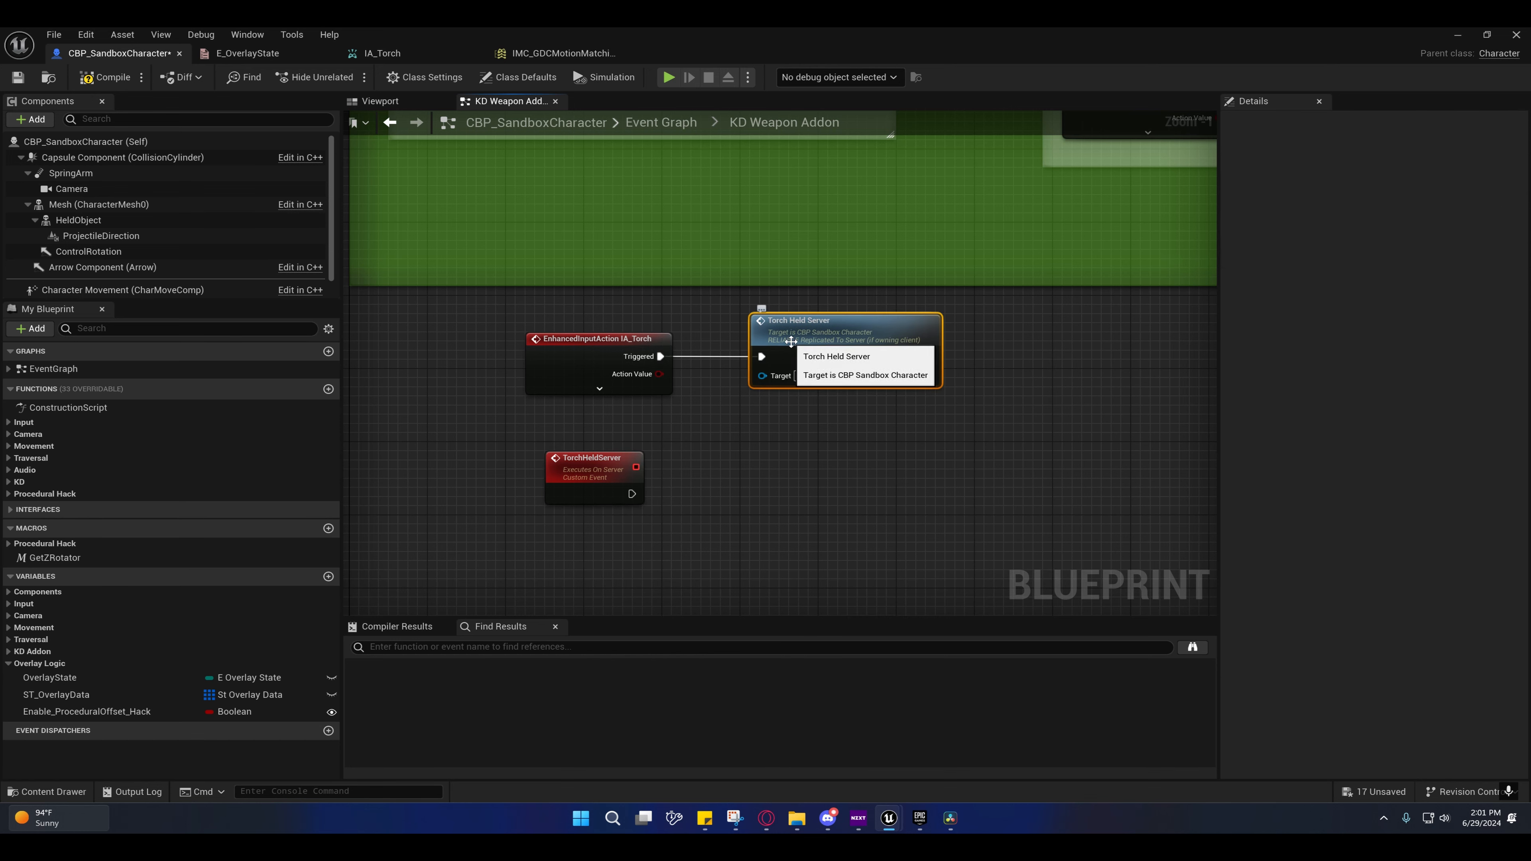
pyautogui.click(543, 495)
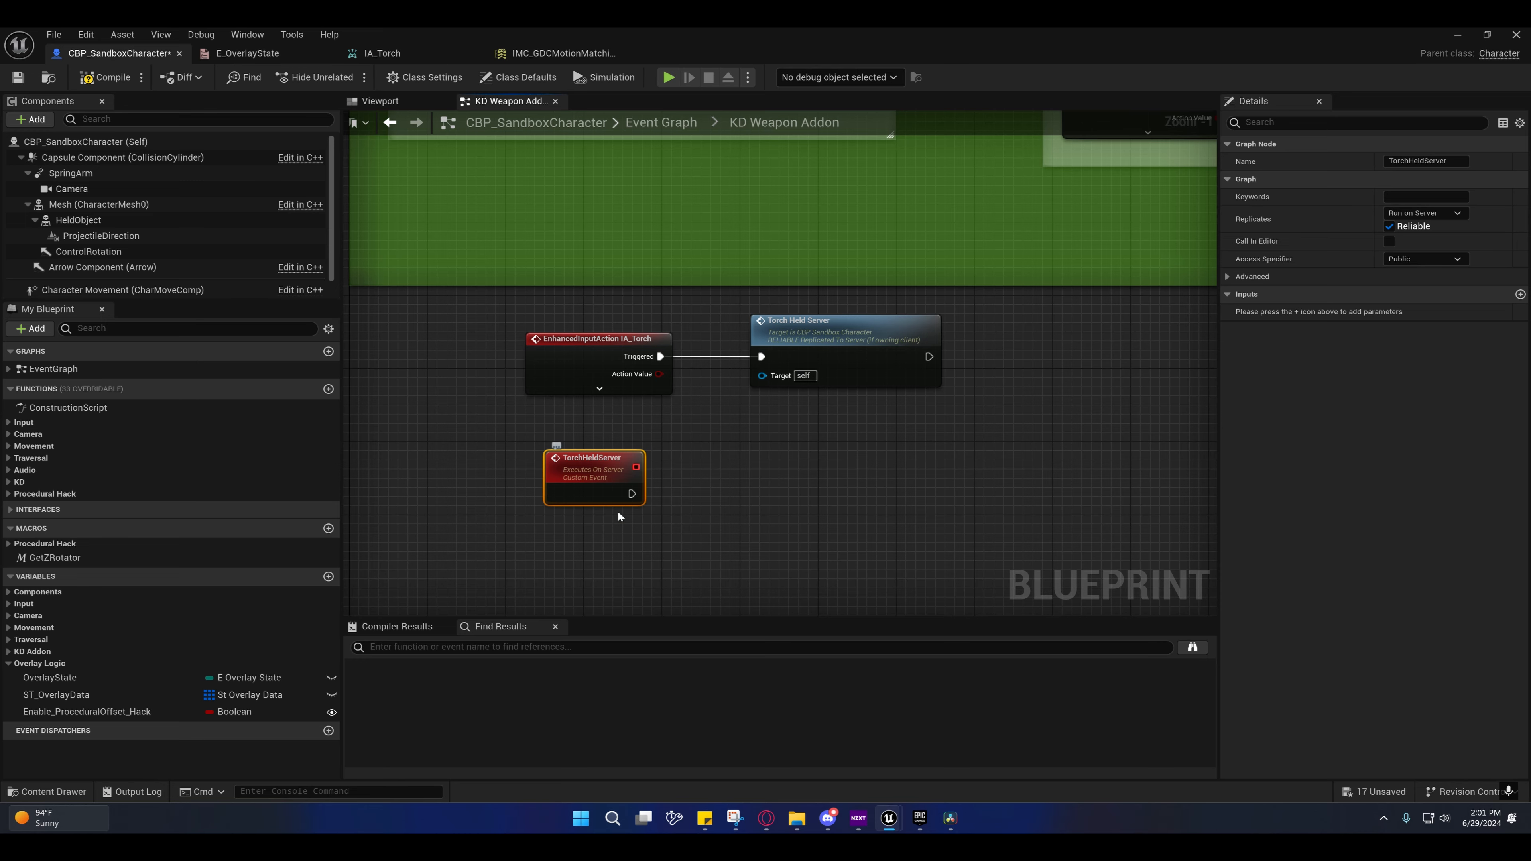
pyautogui.moveTo(619, 517); pyautogui.dragTo(580, 416, button='right')
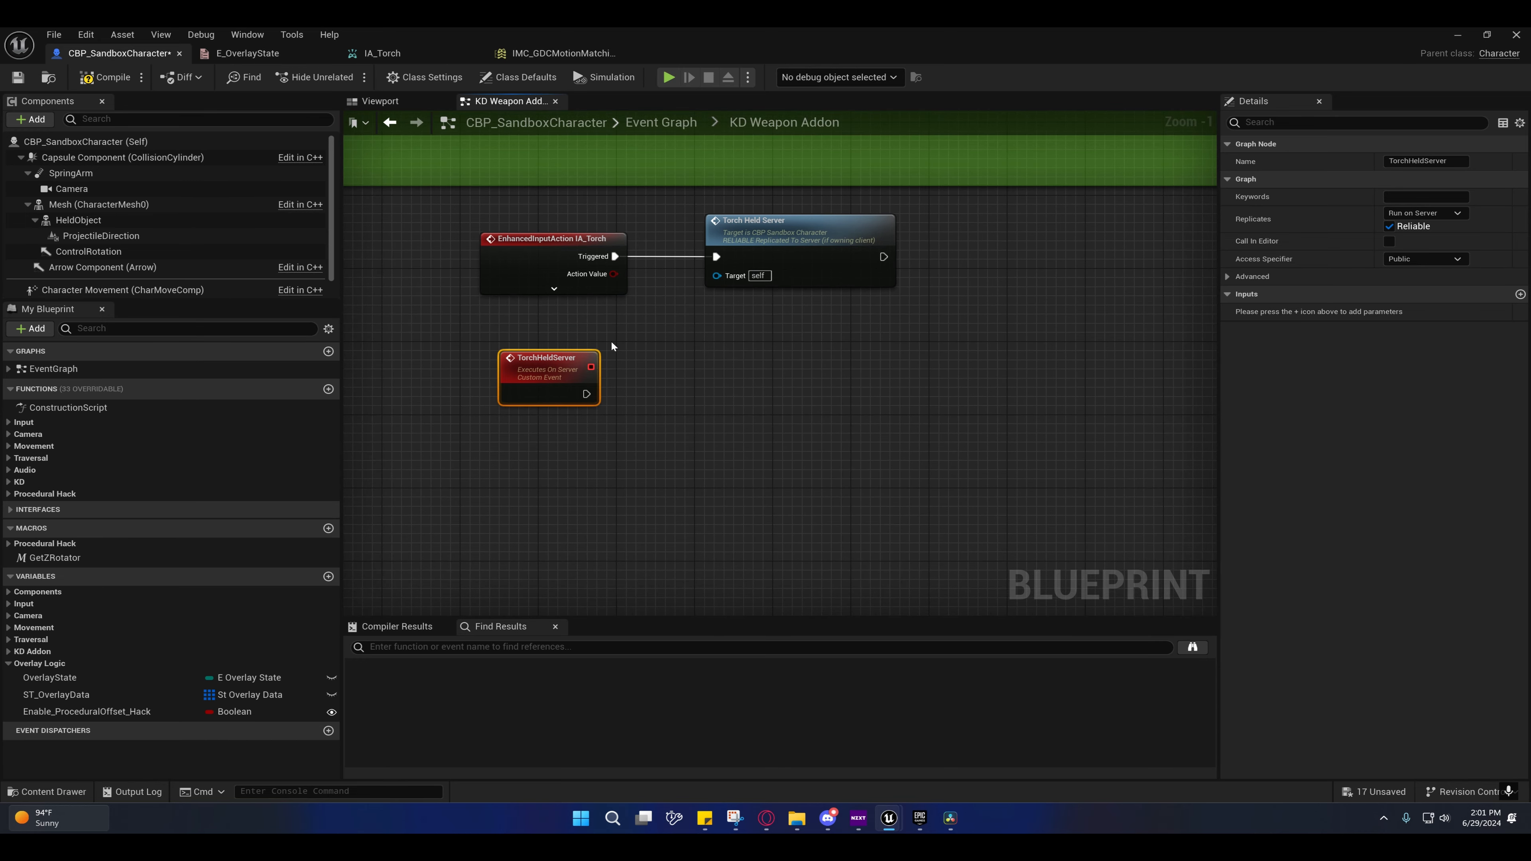
pyautogui.moveTo(611, 340); pyautogui.dragTo(609, 275, button='right')
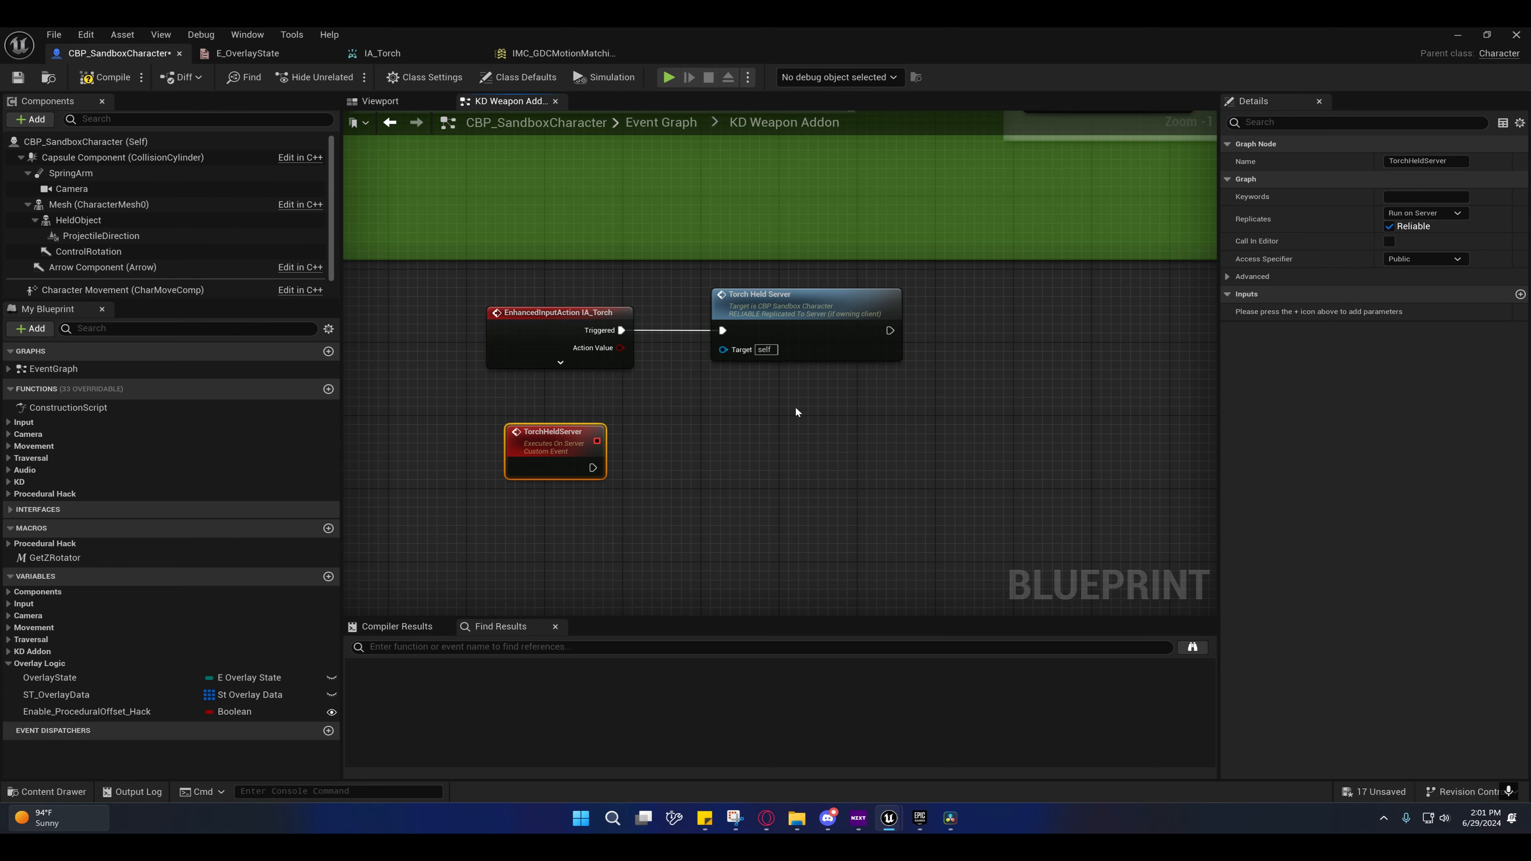
# Step: Examine the RifleHeld Multi event's replication settings and the Flip Flop logic that sets its overlay state and held mesh
pyautogui.moveTo(683, 283); pyautogui.dragTo(443, 385, button='right')
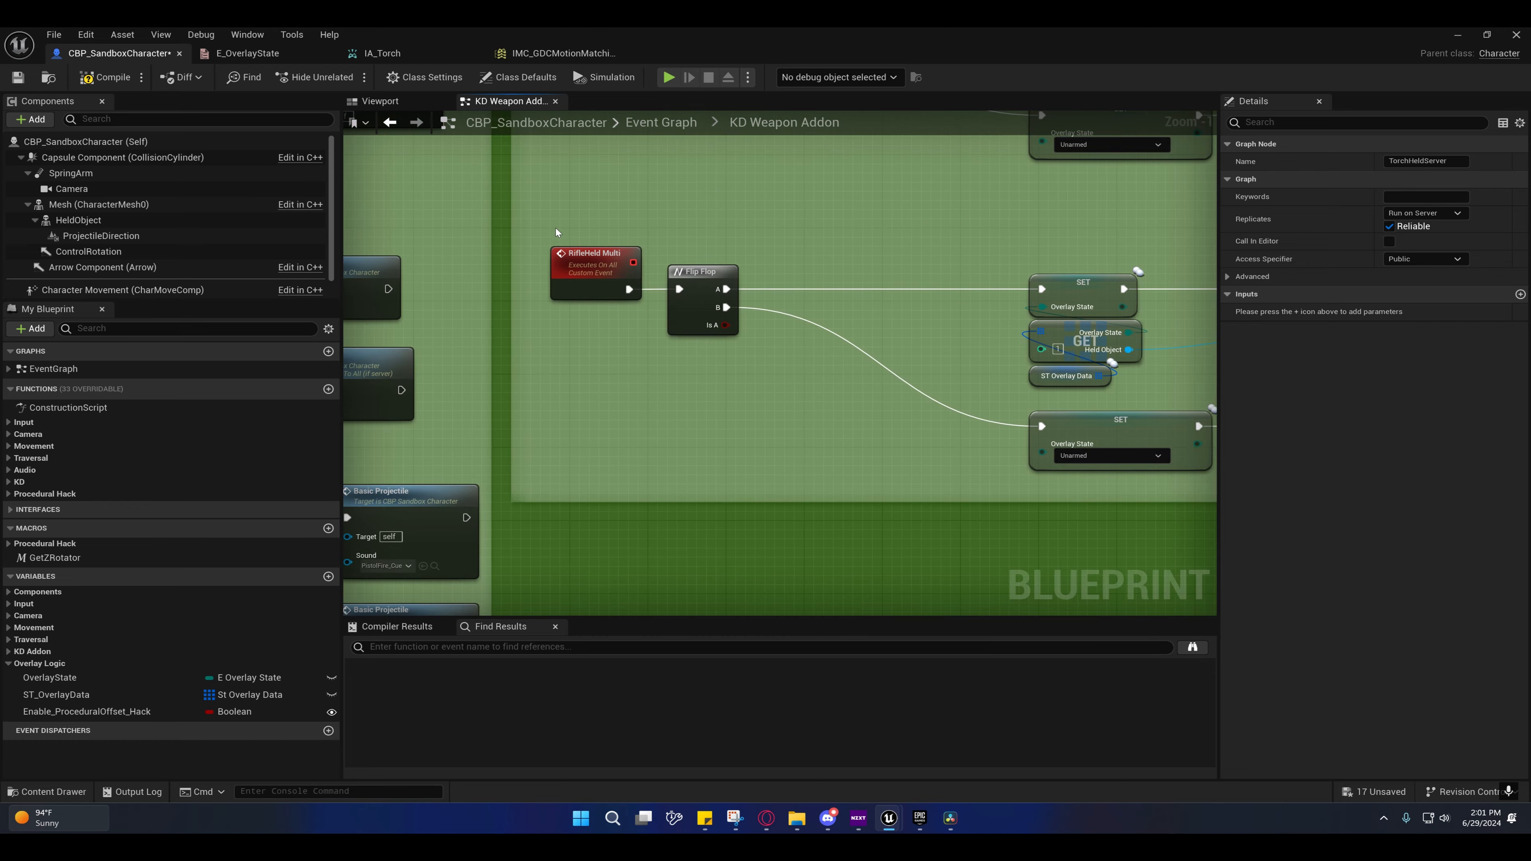
pyautogui.moveTo(543, 214); pyautogui.dragTo(772, 369)
pyautogui.moveTo(810, 381); pyautogui.dragTo(978, 422, button='right')
pyautogui.moveTo(857, 395); pyautogui.dragTo(1017, 395, button='right')
pyautogui.click(921, 322)
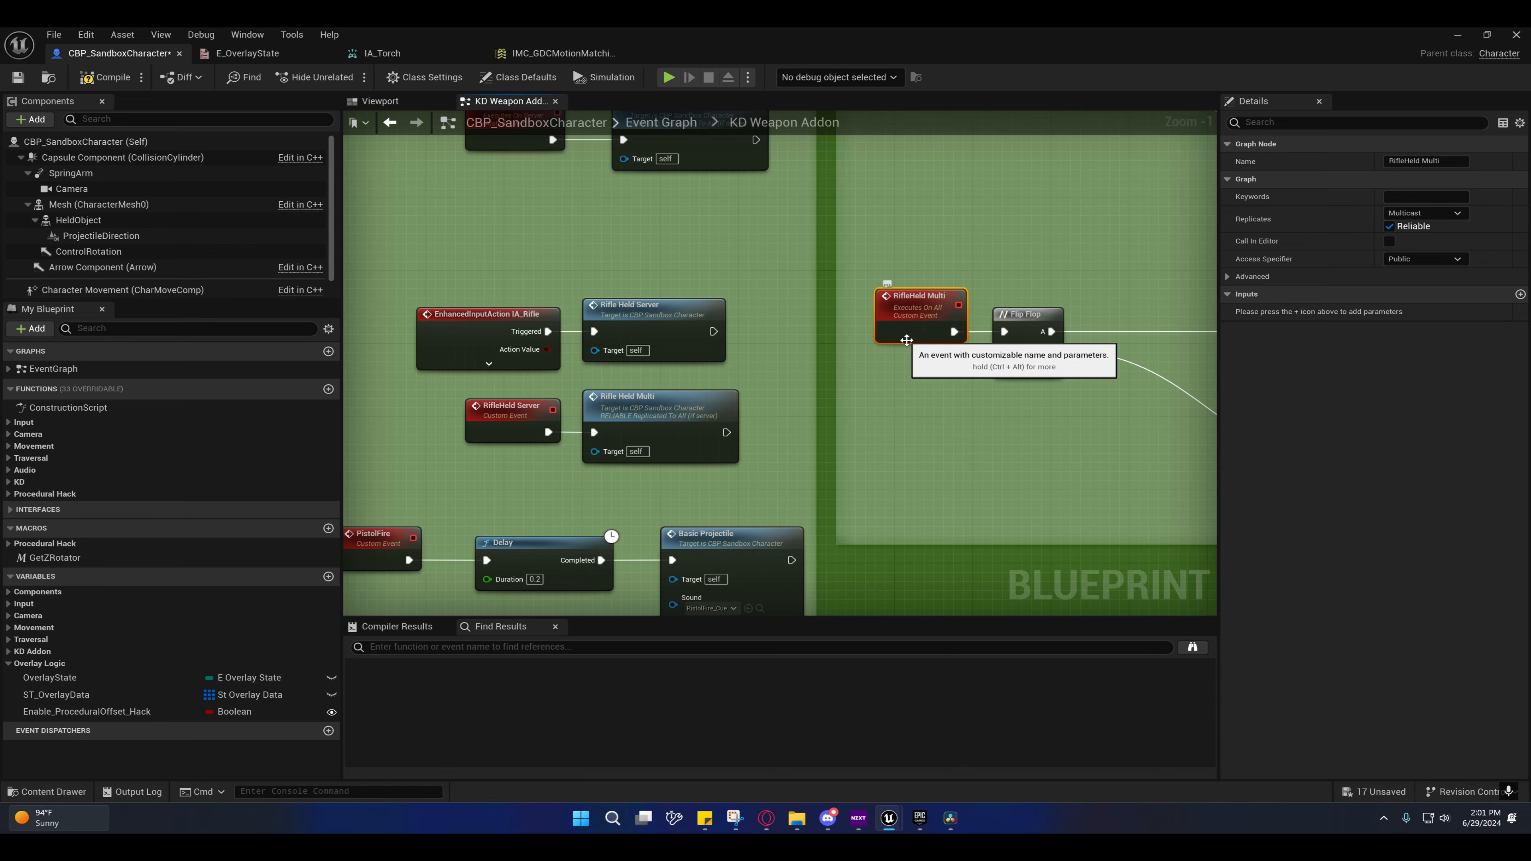
pyautogui.moveTo(982, 378); pyautogui.dragTo(746, 326, button='right')
pyautogui.scroll(-2, 746, 326)
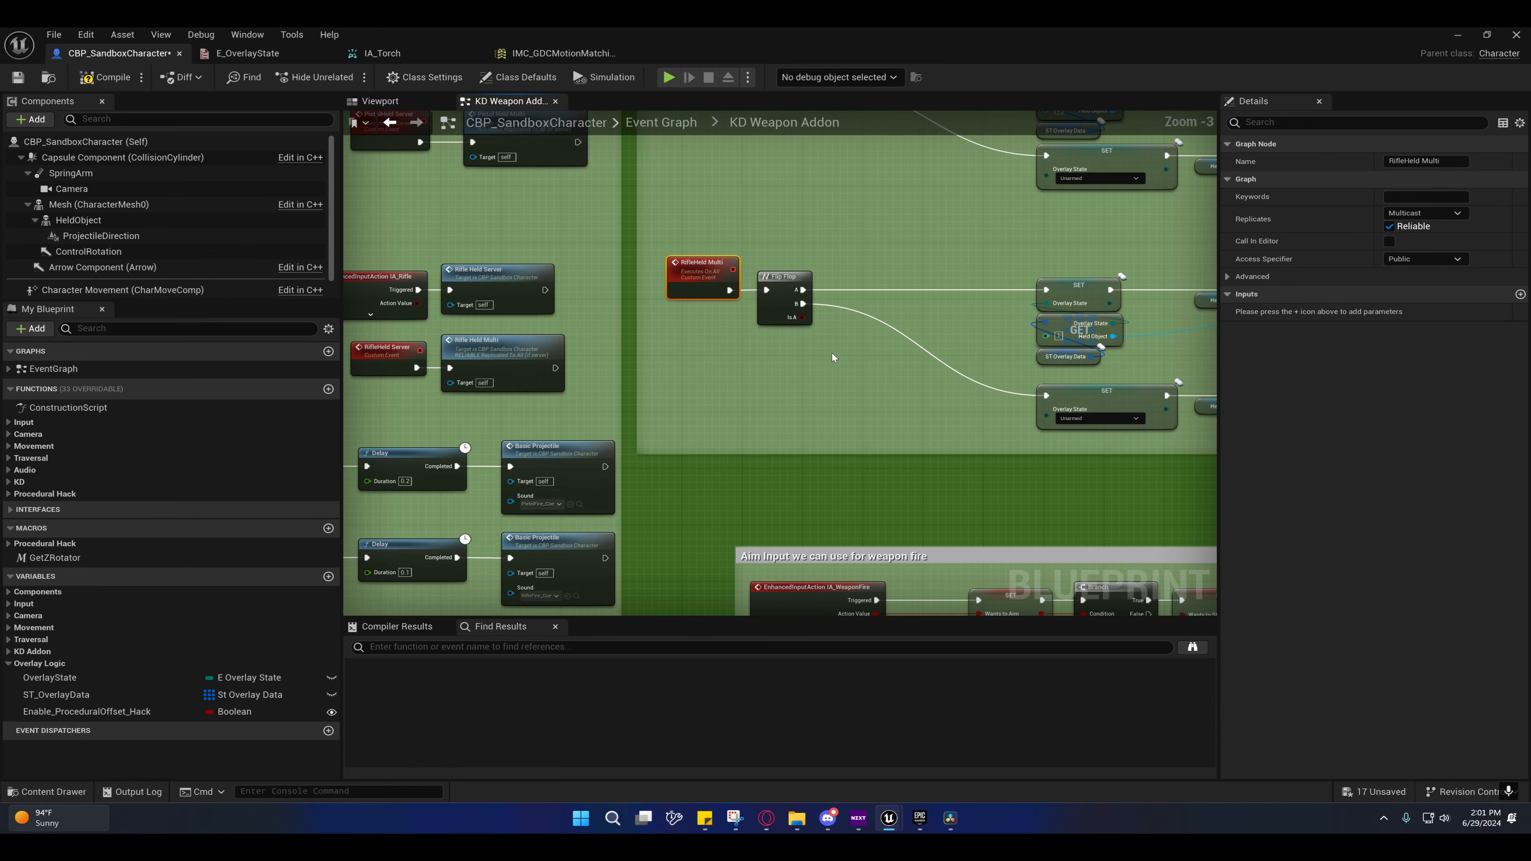
pyautogui.moveTo(831, 352); pyautogui.dragTo(617, 357, button='right')
pyautogui.scroll(-1, 645, 374)
pyautogui.scroll(1, 645, 374)
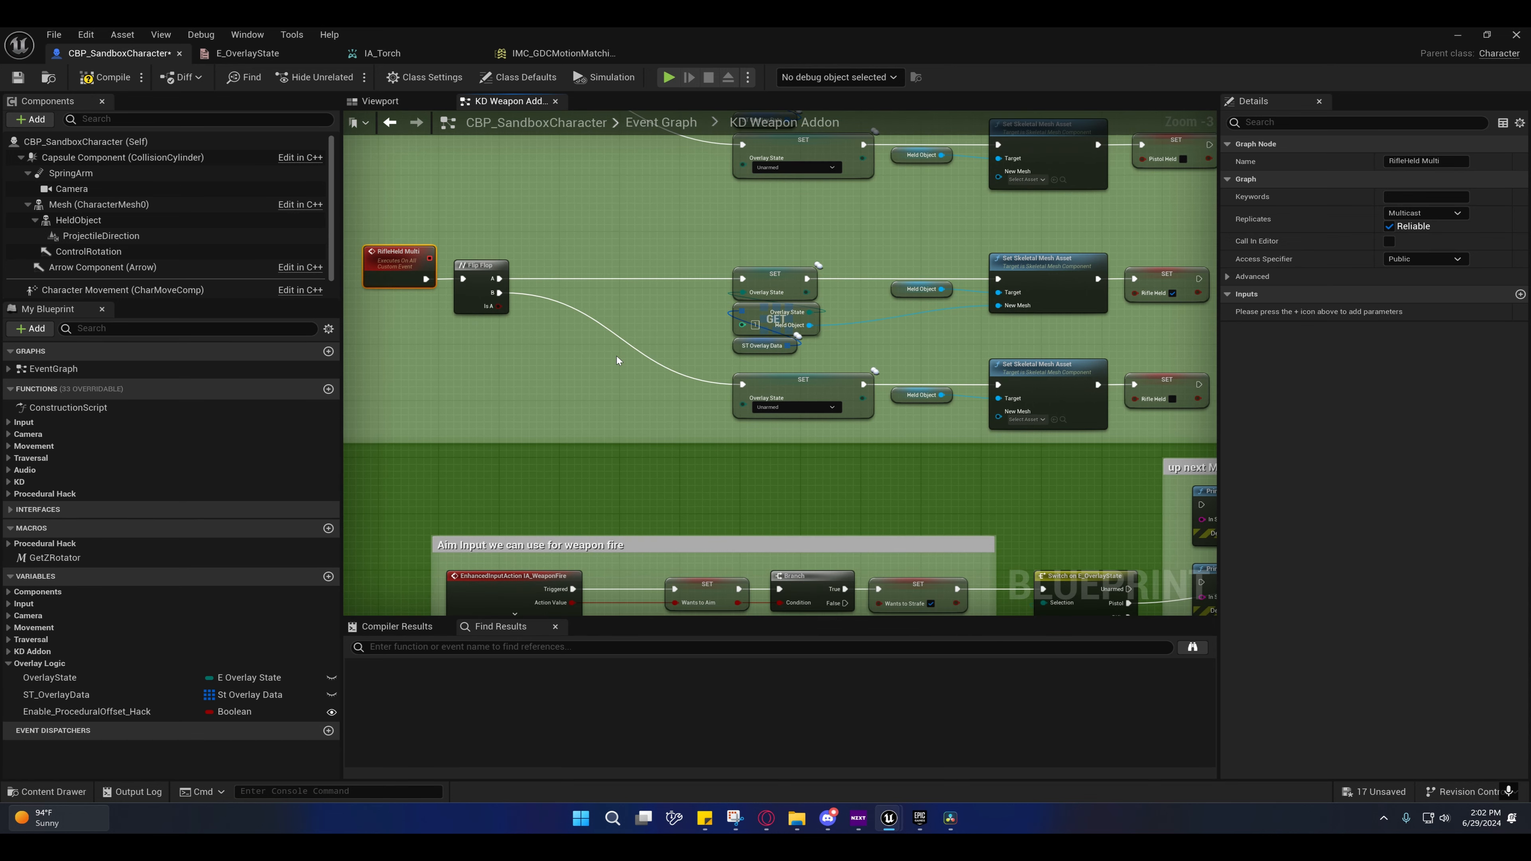
pyautogui.scroll(-1, 616, 355)
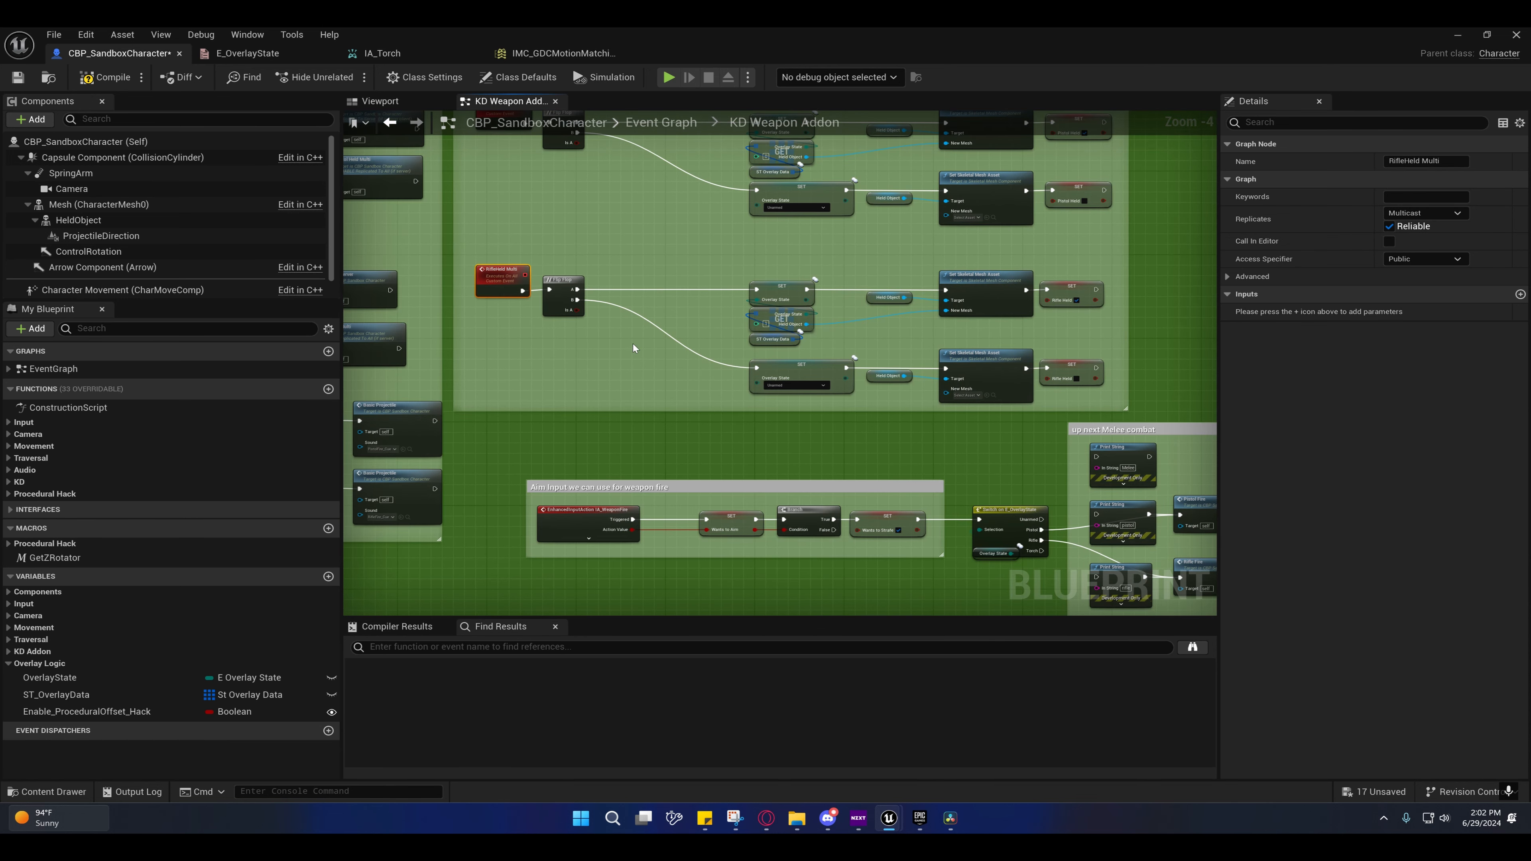
# Step: Copy the Flip Flop and its overlay state and skeletal mesh nodes from RifleHeld Multi into the empty area beside the torch events
pyautogui.moveTo(691, 352); pyautogui.dragTo(652, 329, button='right')
pyautogui.click(598, 272)
pyautogui.click(620, 352)
pyautogui.moveTo(558, 256); pyautogui.dragTo(518, 279, button='right')
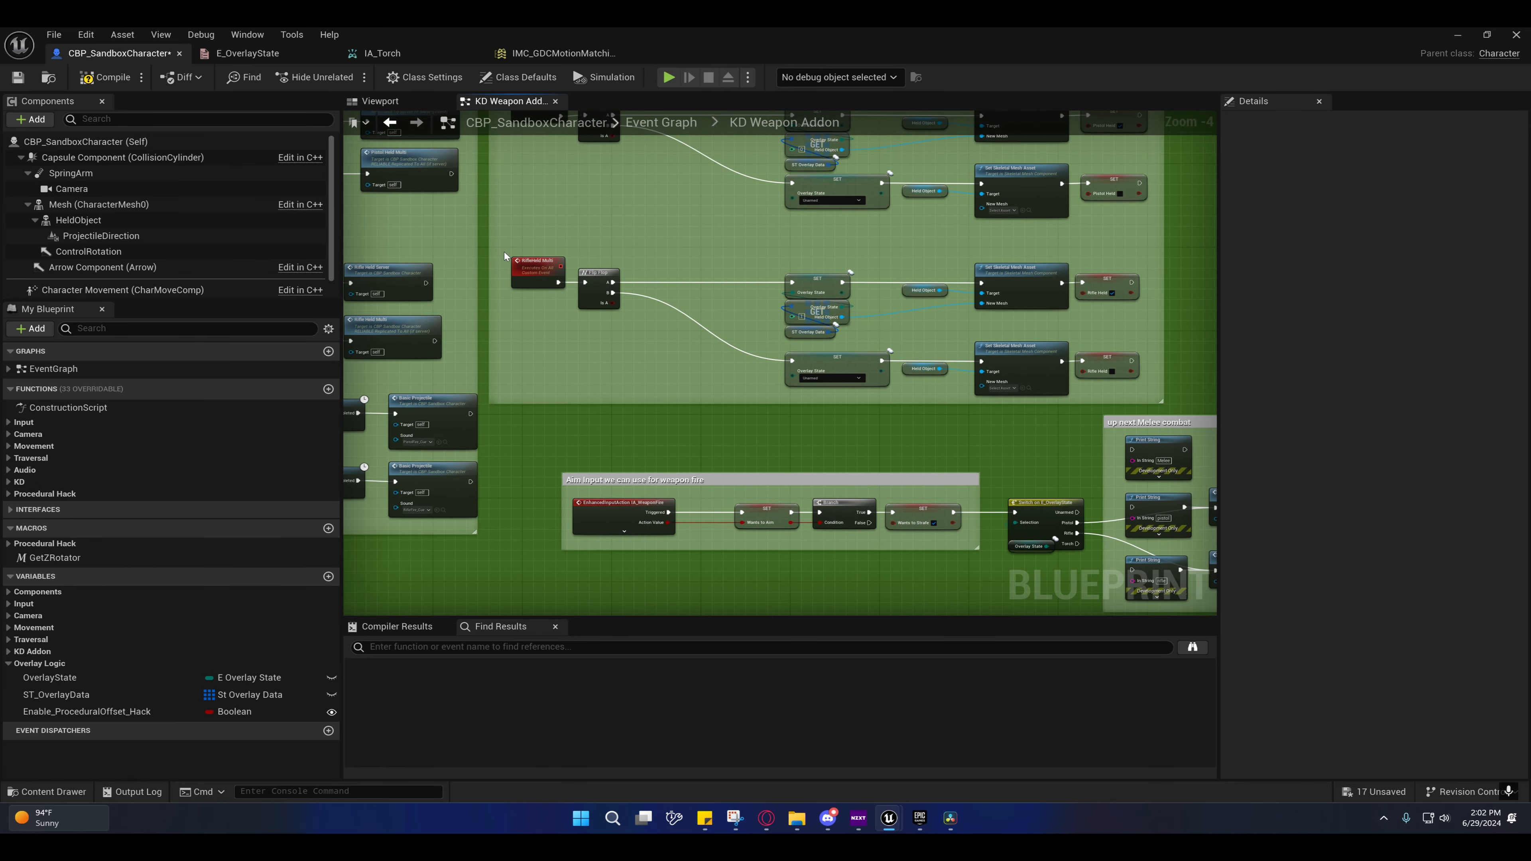
pyautogui.moveTo(505, 251); pyautogui.dragTo(1120, 374)
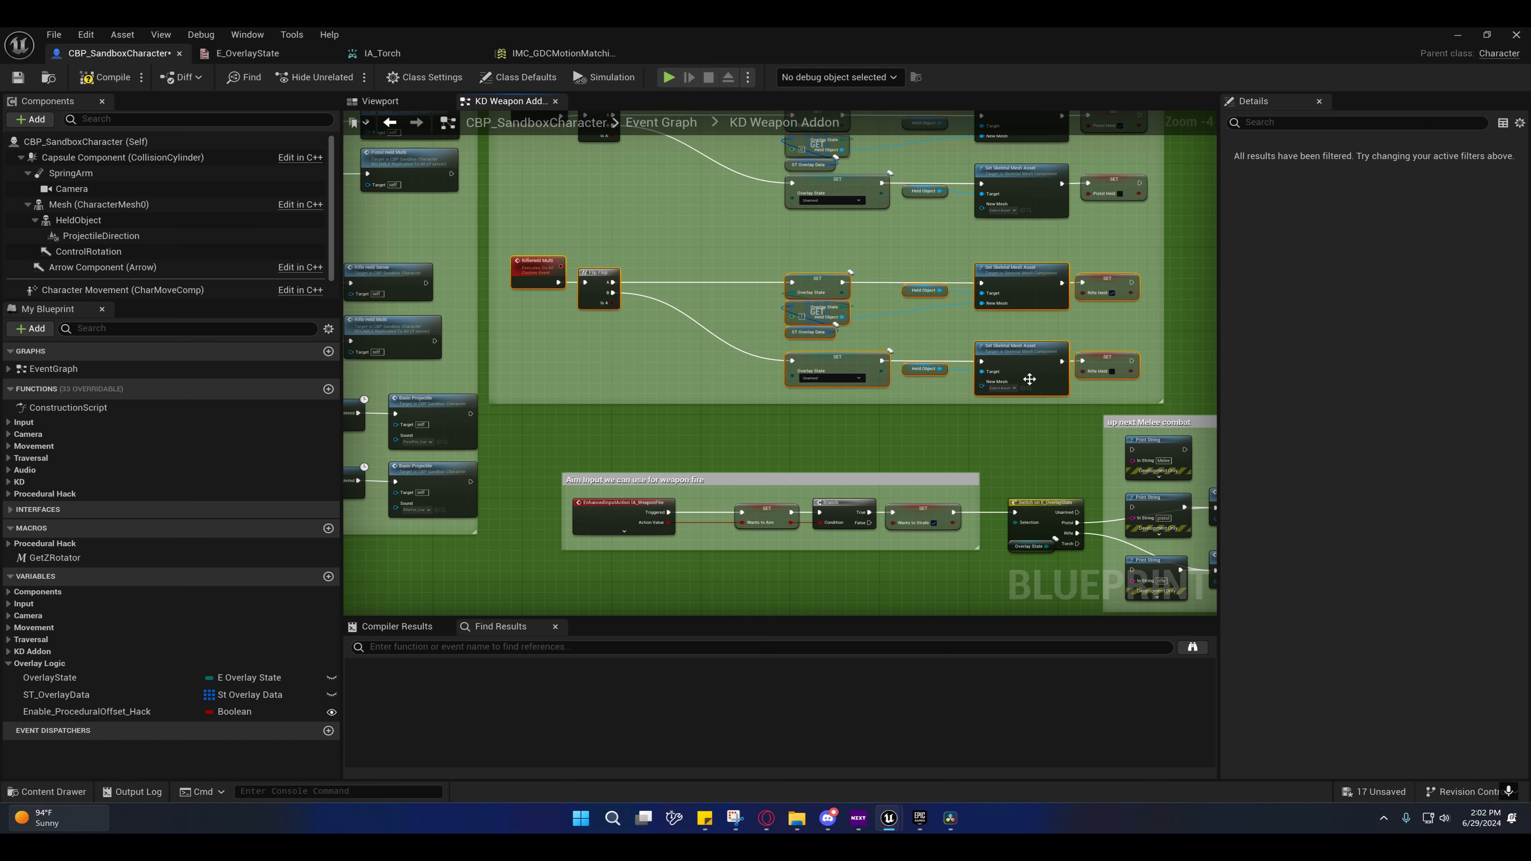
pyautogui.moveTo(570, 251); pyautogui.dragTo(1108, 391)
pyautogui.moveTo(739, 384); pyautogui.dragTo(970, 114, button='right')
pyautogui.moveTo(828, 355); pyautogui.dragTo(685, 375, button='right')
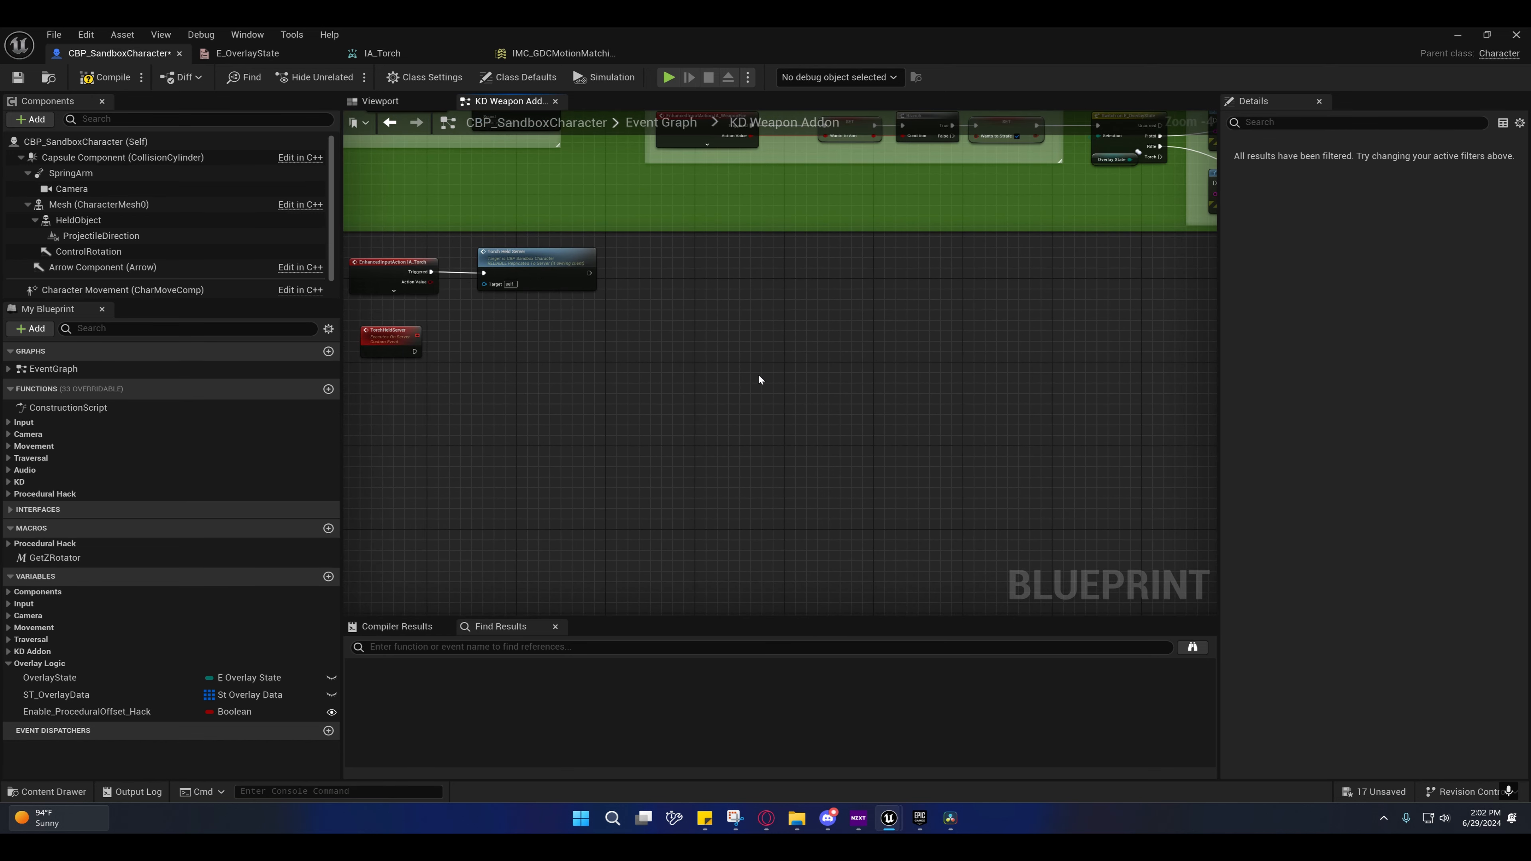
pyautogui.hotkey('ctrl', 'v')
pyautogui.moveTo(570, 351); pyautogui.dragTo(823, 302)
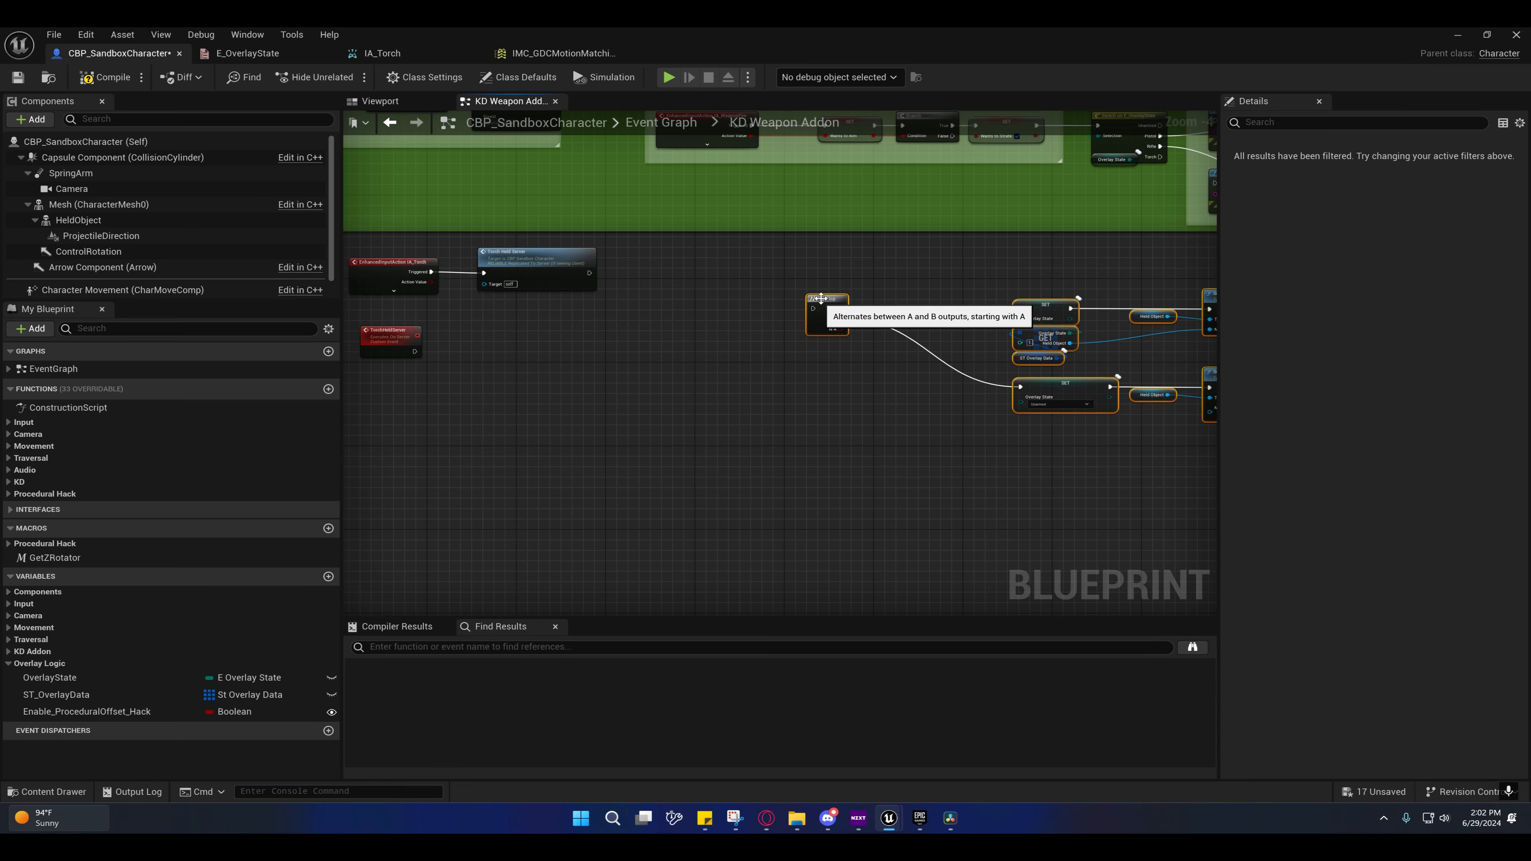
pyautogui.moveTo(823, 301); pyautogui.dragTo(712, 641, button='right')
pyautogui.moveTo(654, 705); pyautogui.dragTo(795, 459, button='right')
# Step: Add a custom event named TorchHeld_All in front of the pasted Flip Flop node
pyautogui.click(797, 463)
pyautogui.moveTo(846, 403); pyautogui.dragTo(758, 399)
pyautogui.click(719, 398)
pyautogui.rightClick(719, 398)
pyautogui.write('custom')
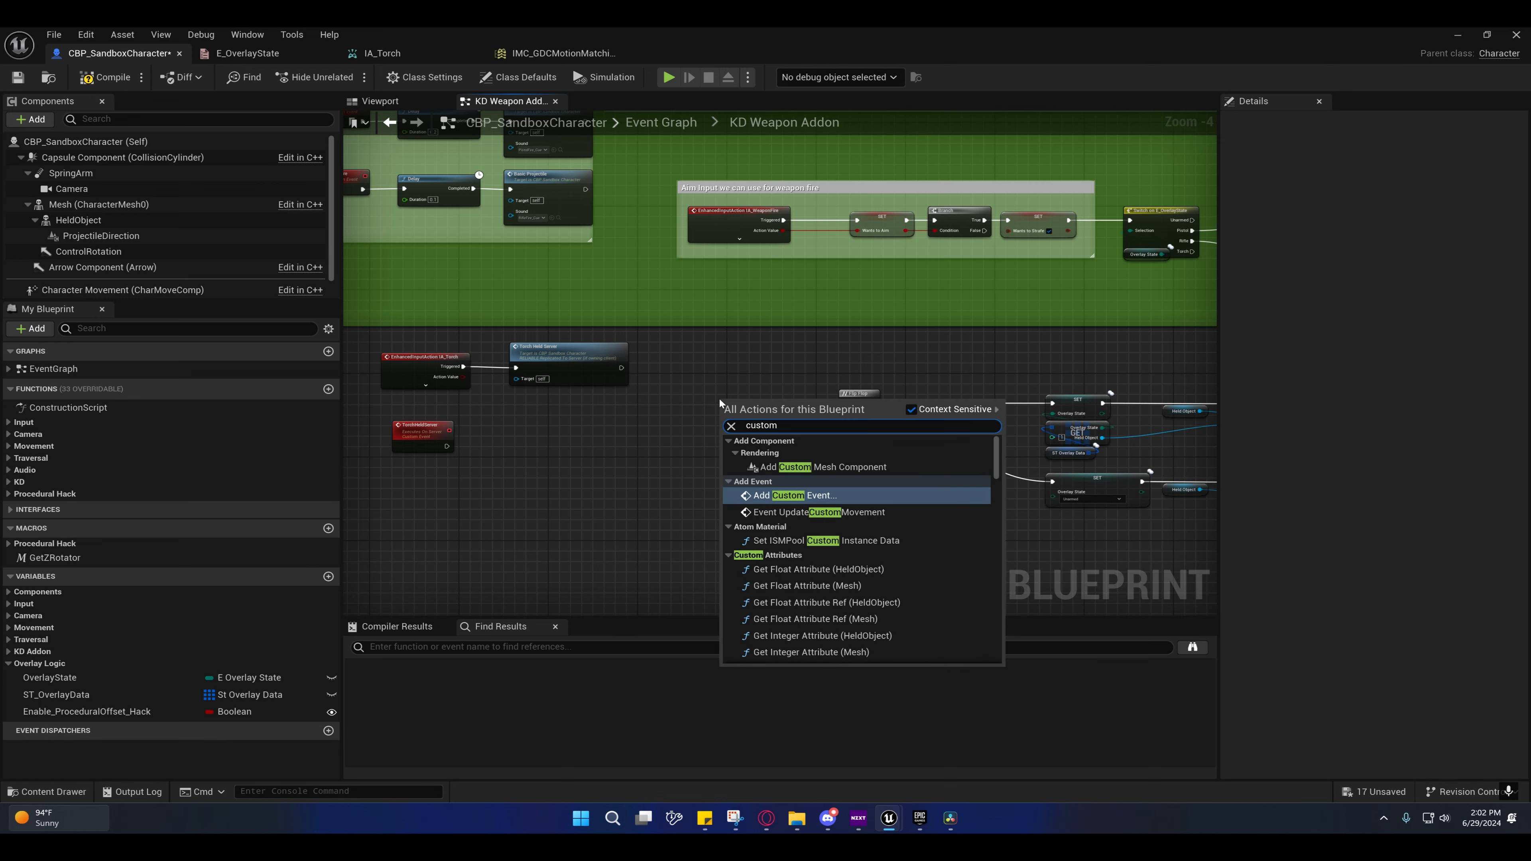
pyautogui.click(770, 495)
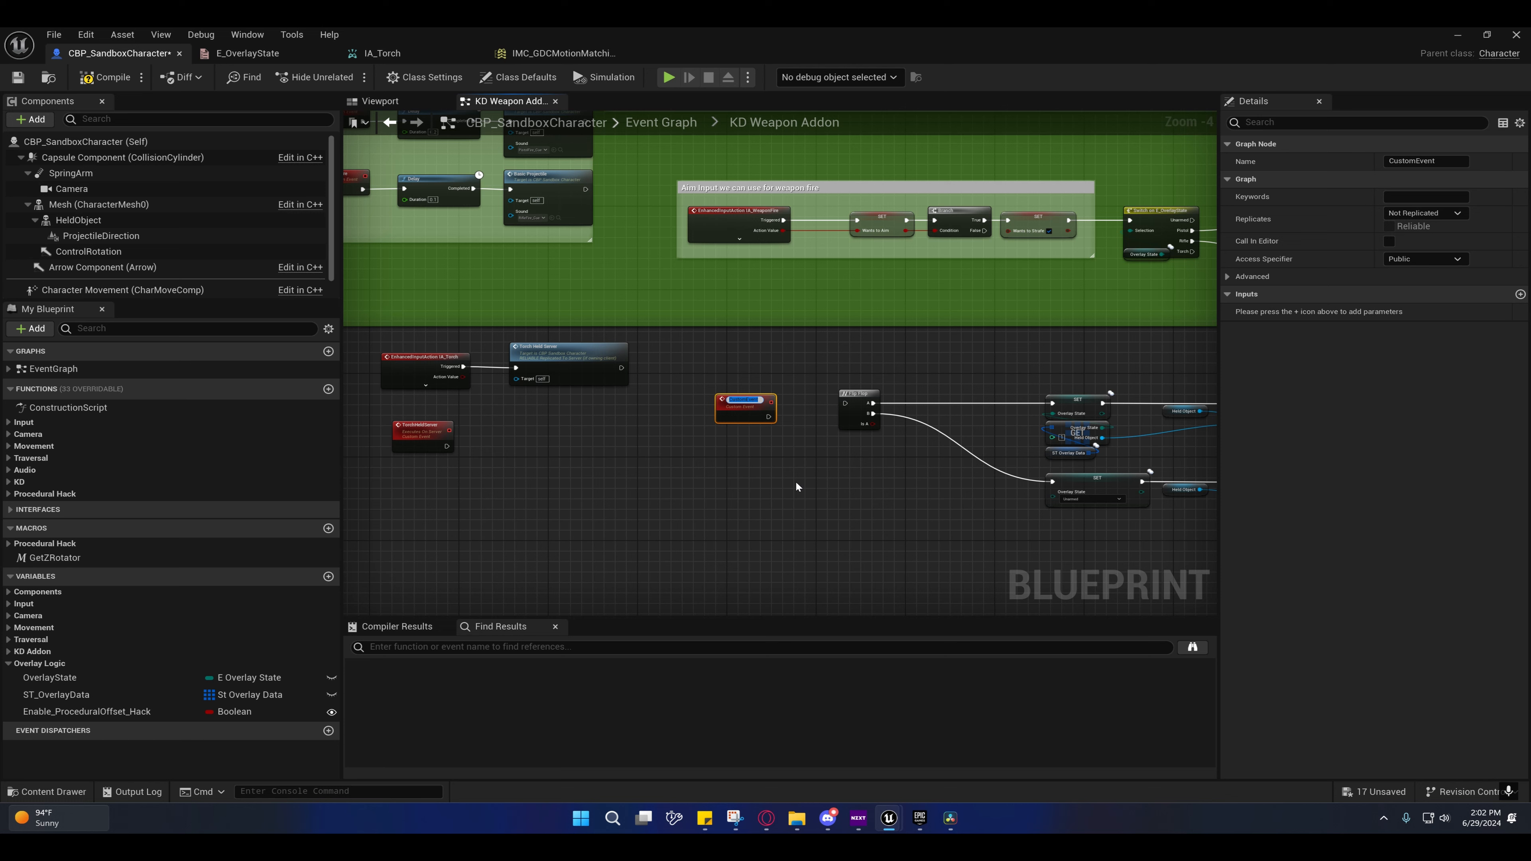
pyautogui.write('TorchHeld_All')
pyautogui.press('Return')
# Step: Rename the new custom event as TorchHeld_Multi
pyautogui.moveTo(789, 384); pyautogui.dragTo(708, 401, button='right')
pyautogui.doubleClick(665, 413)
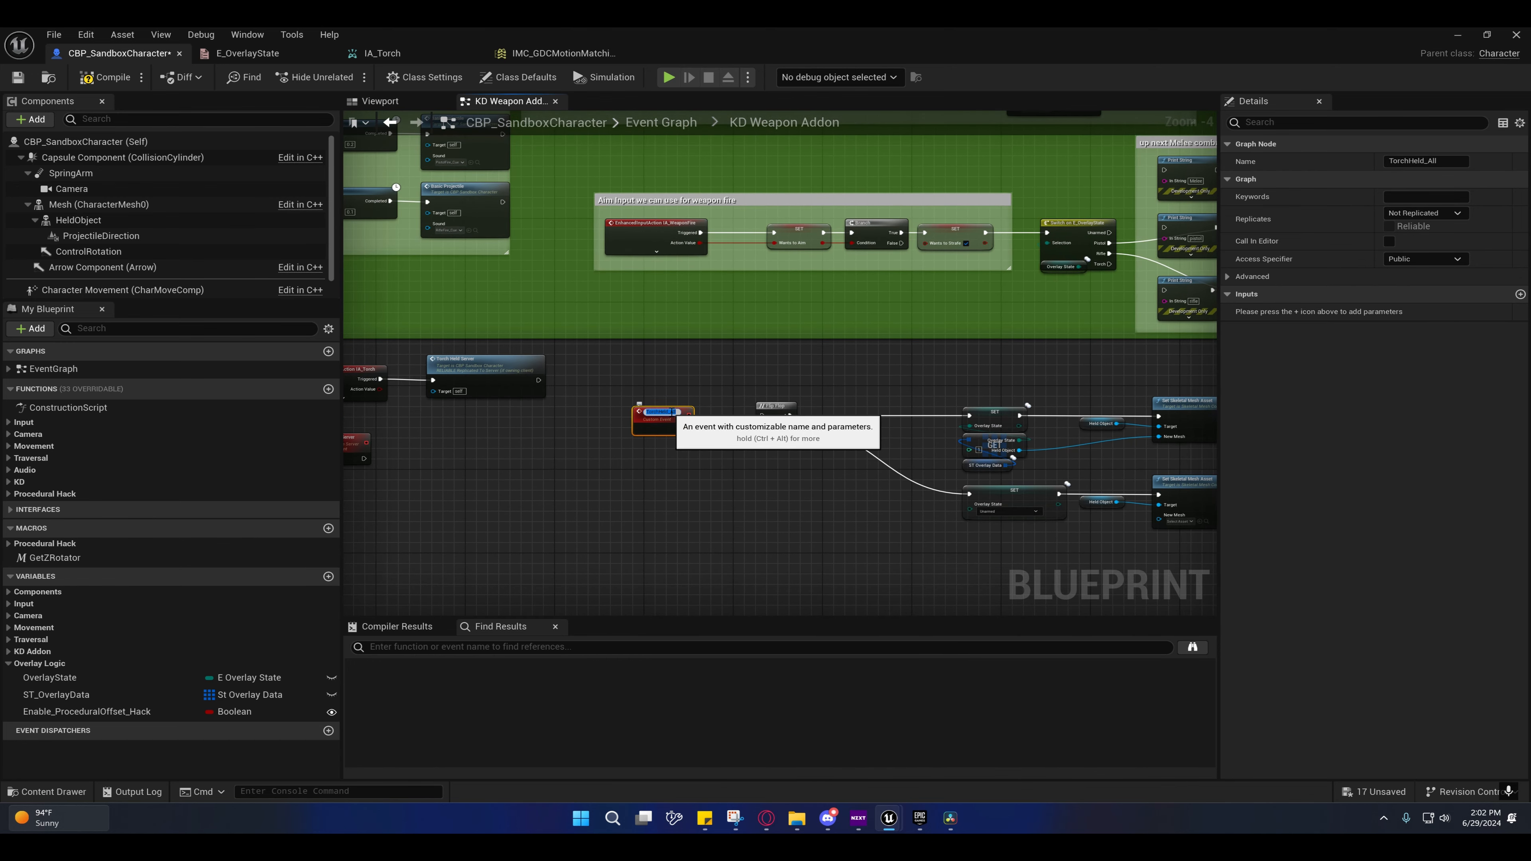
pyautogui.write('Multi')
pyautogui.press('Return')
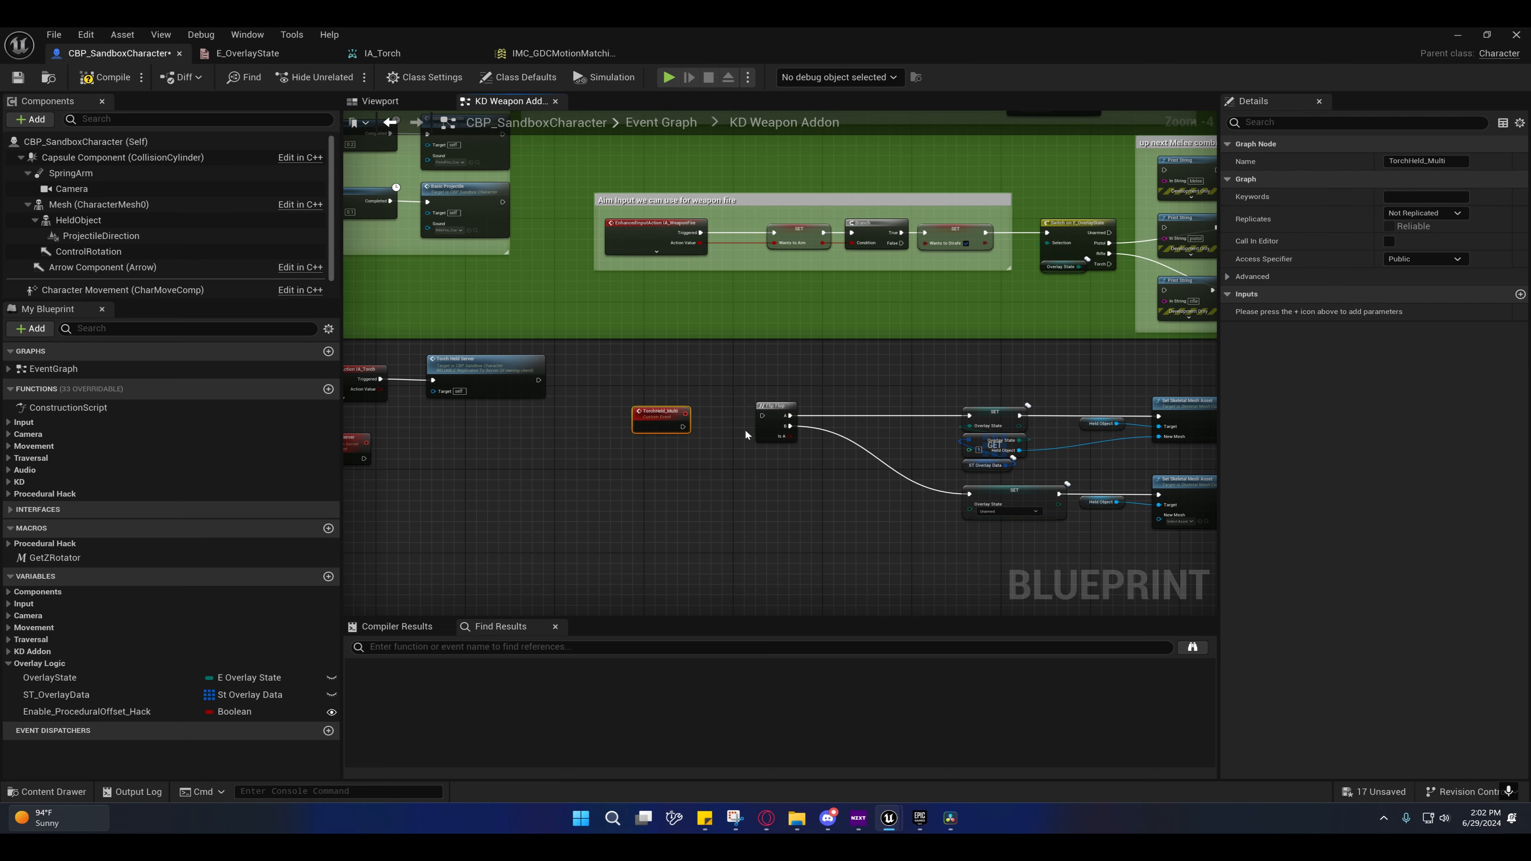
# Step: Set the TorchHeld_Multi event's replication to Multicast and make it Reliable
pyautogui.moveTo(738, 422); pyautogui.dragTo(892, 358, button='right')
pyautogui.click(1424, 213)
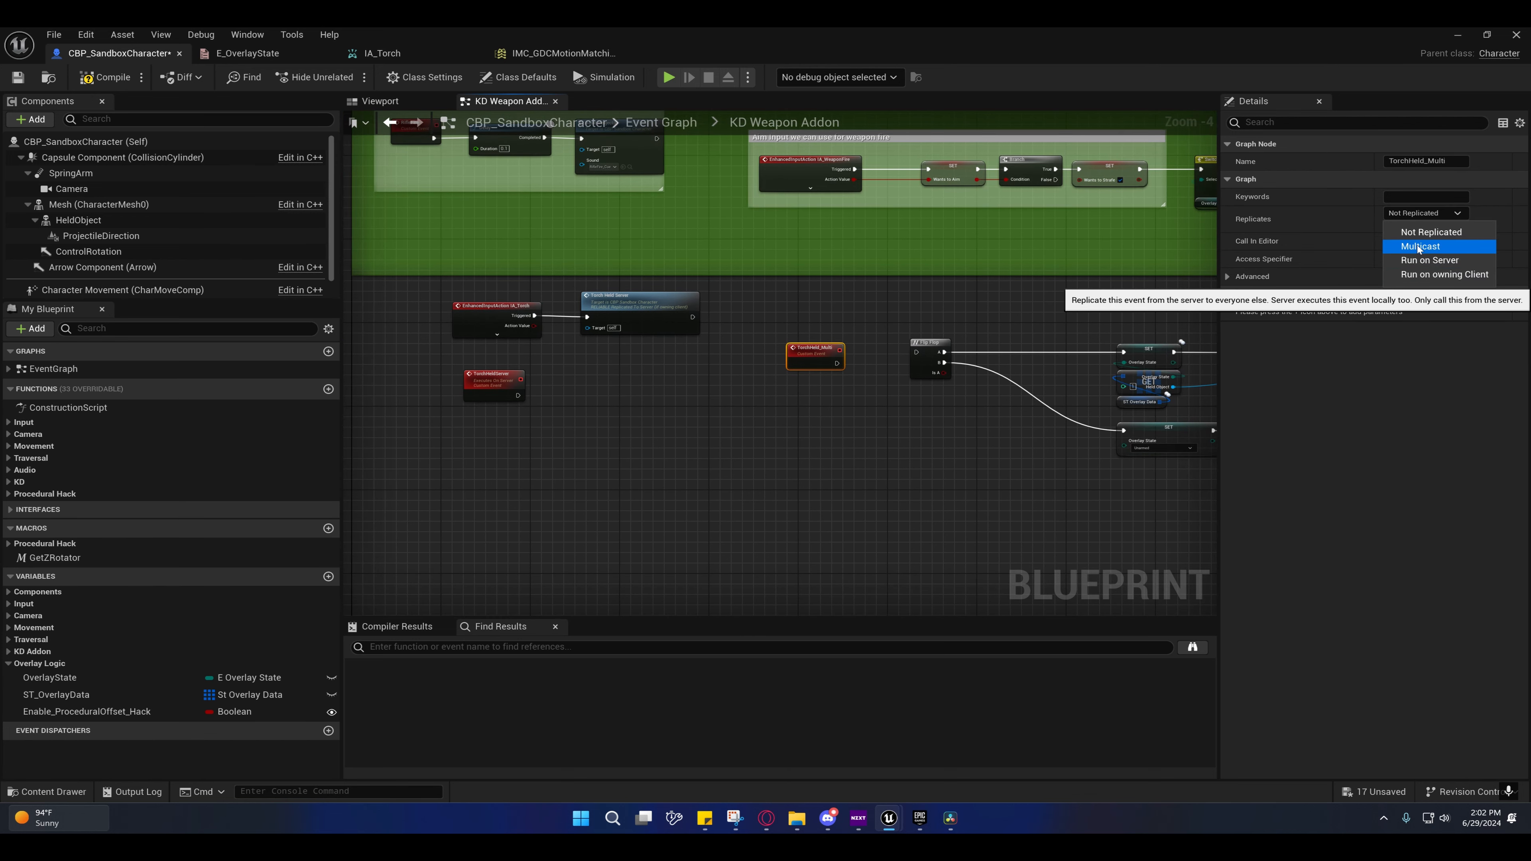
pyautogui.click(1419, 247)
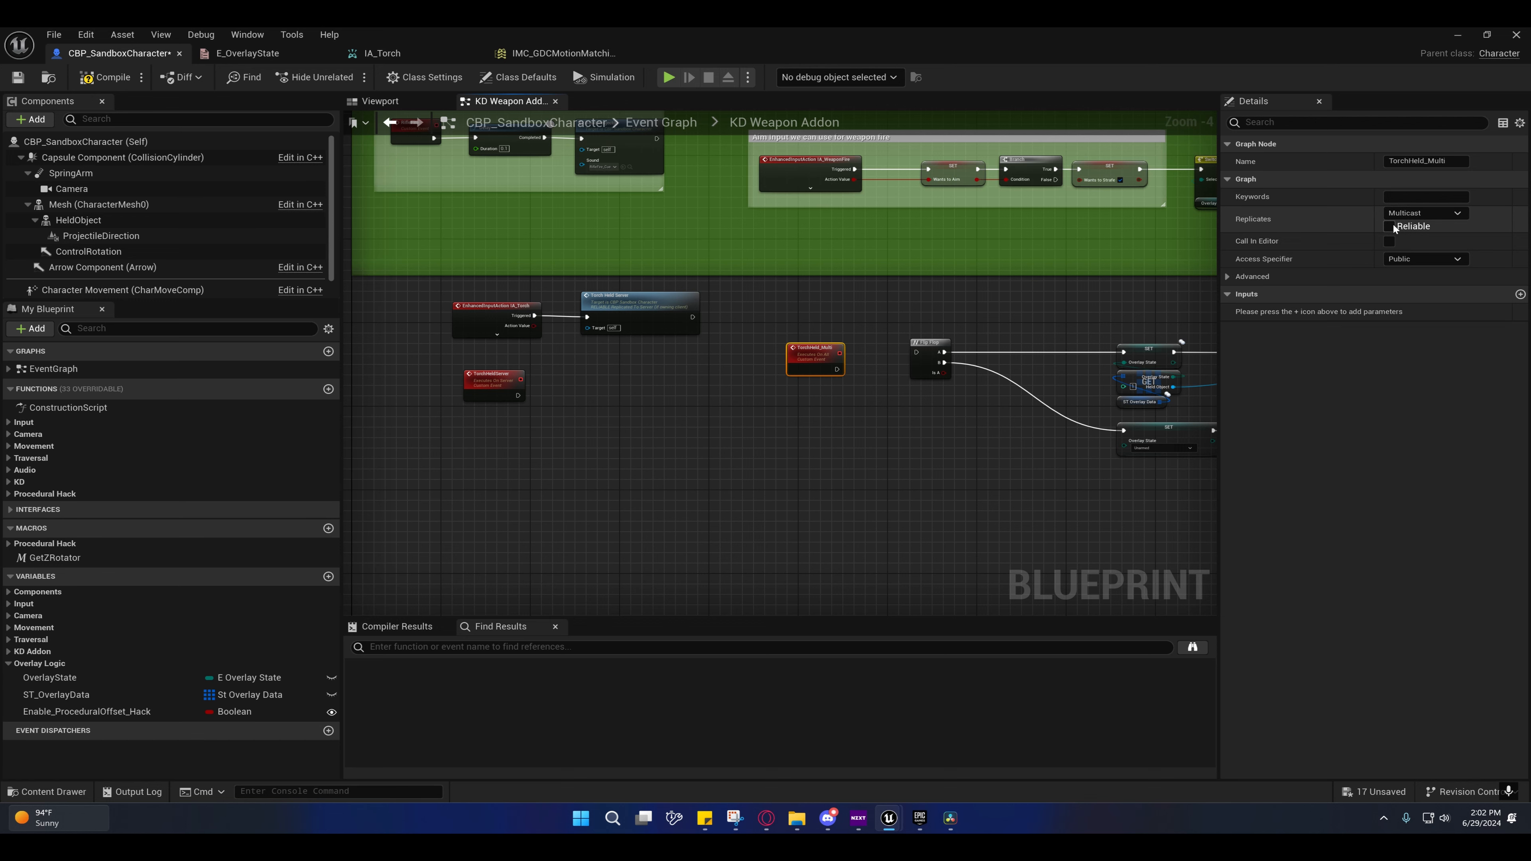
pyautogui.click(1389, 226)
# Step: Move the TorchHeld_Multi event level with the pasted Flip Flop and connect its execution output to the Flip Flop input
pyautogui.moveTo(857, 350); pyautogui.dragTo(729, 336, button='right')
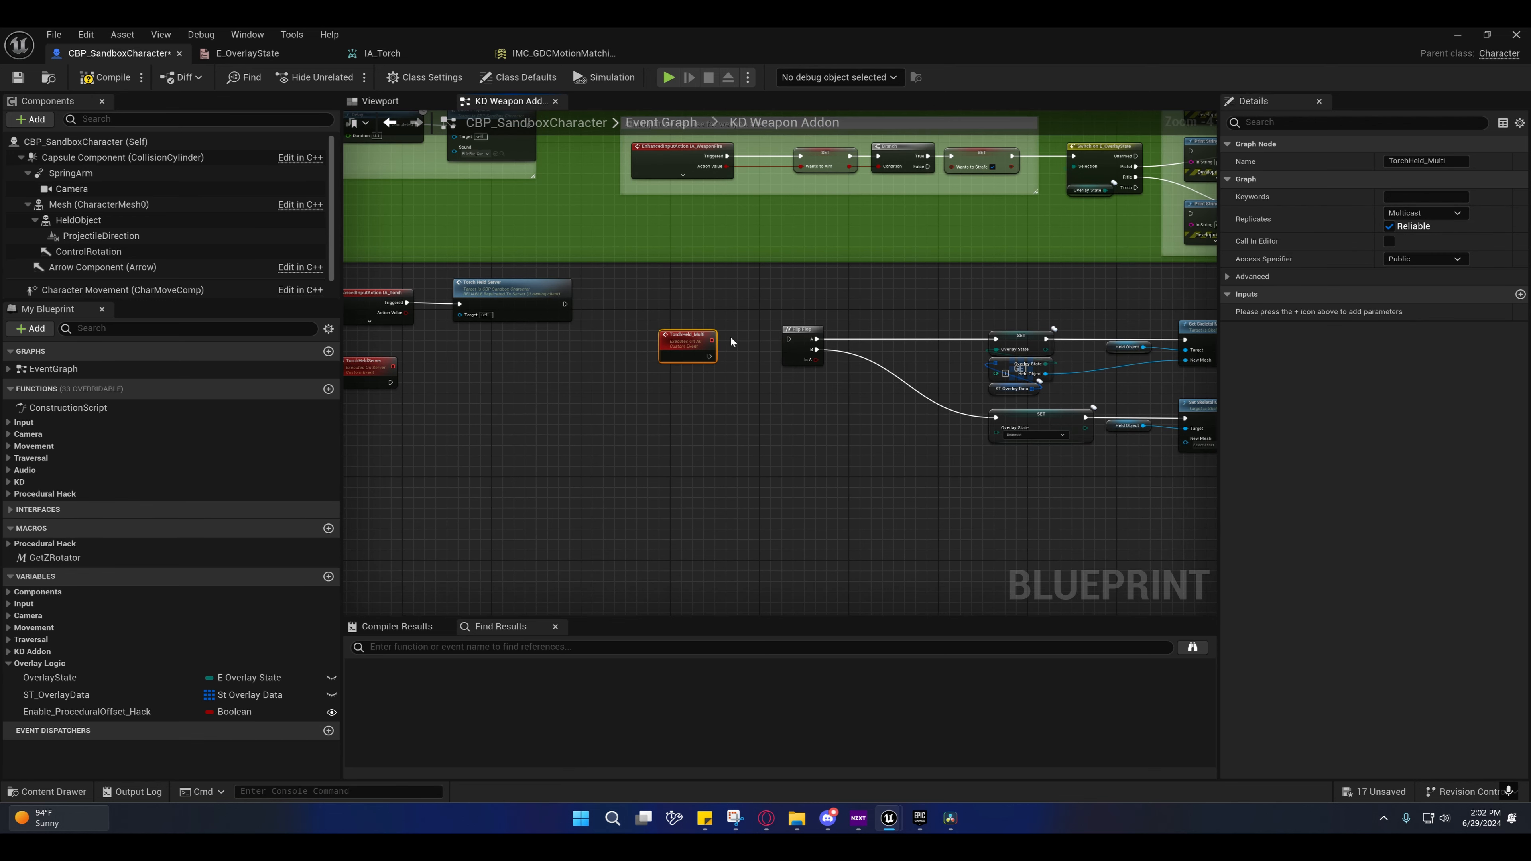
pyautogui.moveTo(681, 348); pyautogui.dragTo(692, 327)
pyautogui.moveTo(738, 366); pyautogui.dragTo(763, 350, button='right')
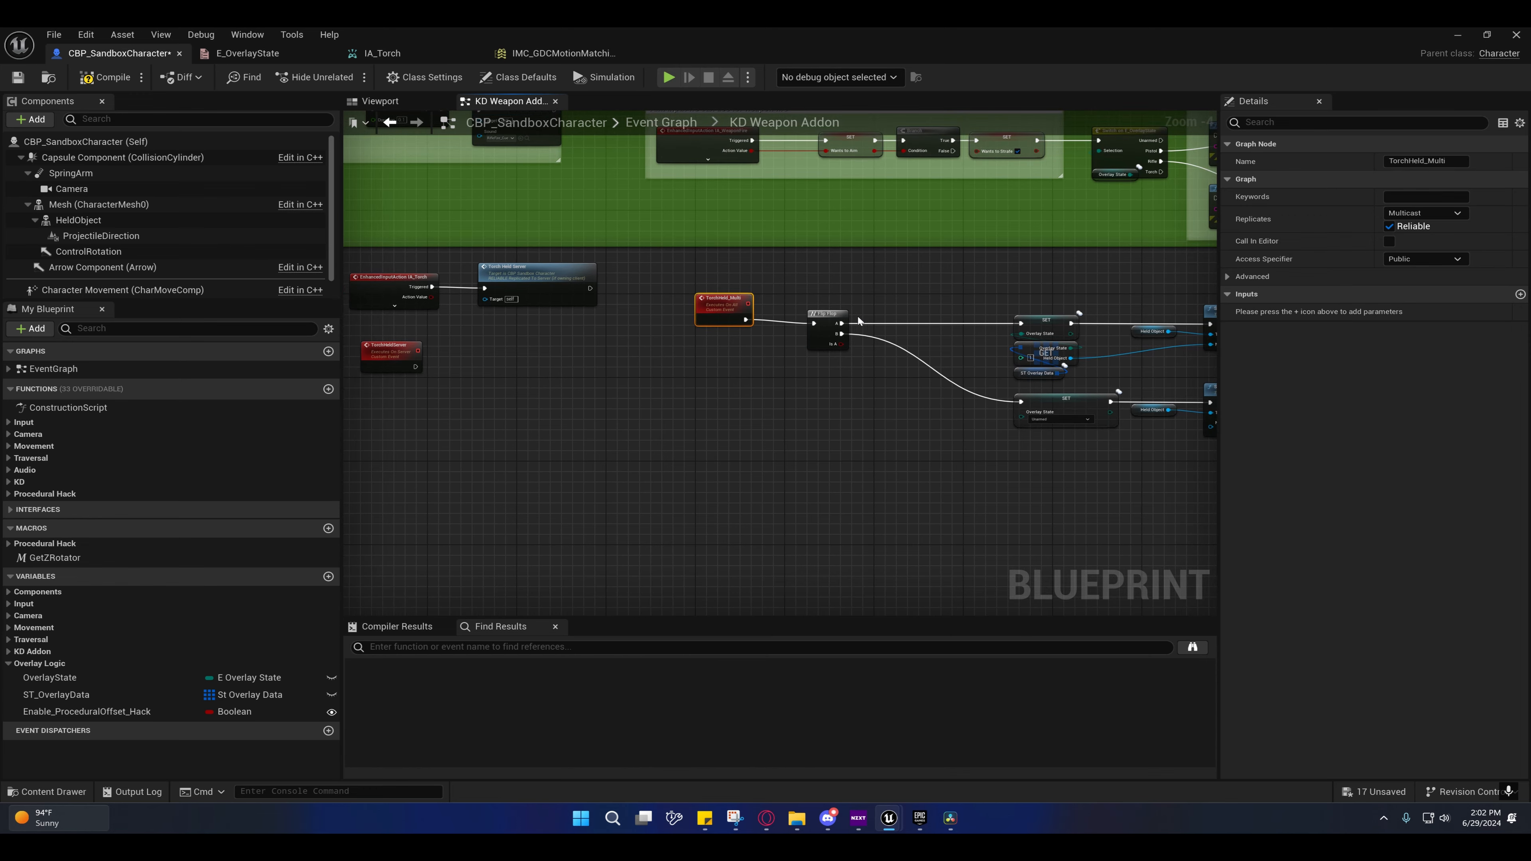
pyautogui.click(857, 321)
# Step: Straighten the connection between the IA_Torch input event and the Torch Held Server call
pyautogui.moveTo(642, 364); pyautogui.dragTo(729, 384, button='right')
pyautogui.click(716, 325)
pyautogui.keyDown('shift'); pyautogui.click(607, 332); pyautogui.keyUp('shift')
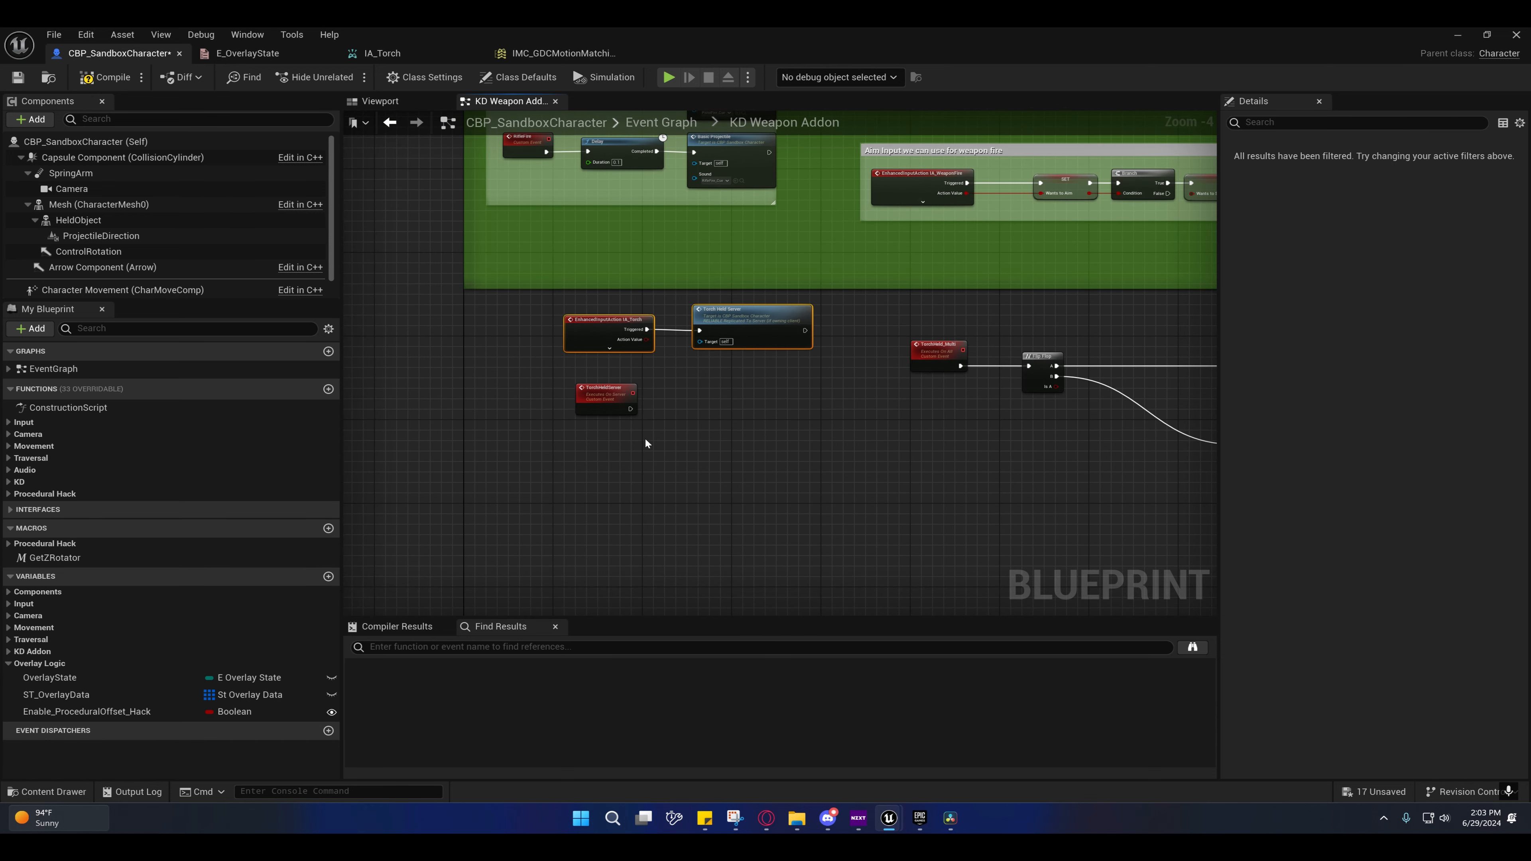
pyautogui.press('q')
pyautogui.click(711, 445)
# Step: Add a Torch Held Multi call driven by the TorchHeldServer event and align it under the Torch Held Server call
pyautogui.moveTo(710, 447); pyautogui.dragTo(479, 352, button='right')
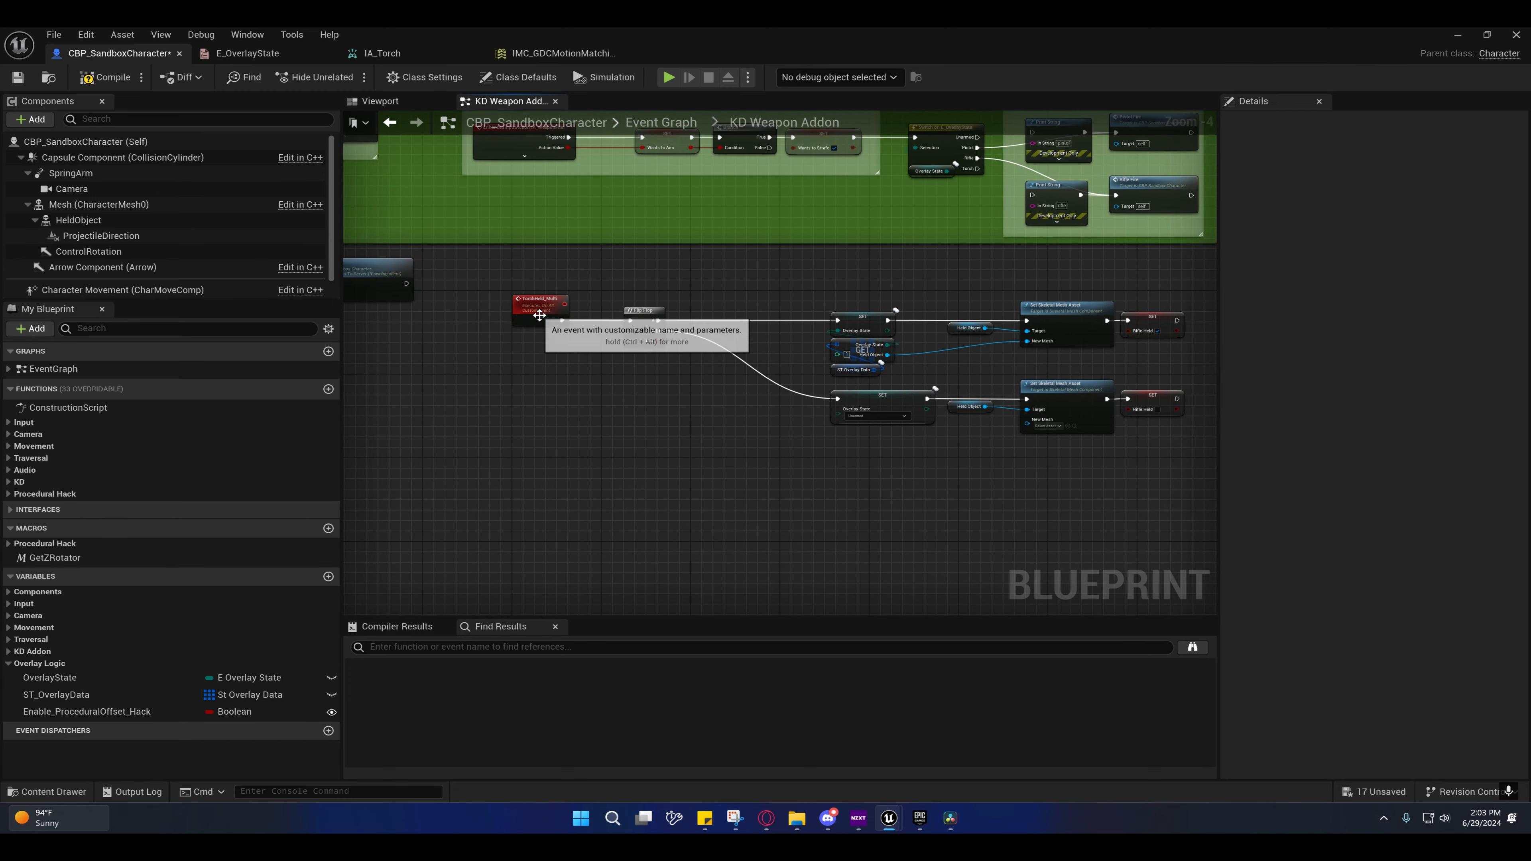
pyautogui.moveTo(538, 311); pyautogui.dragTo(798, 328, button='right')
pyautogui.click(798, 329)
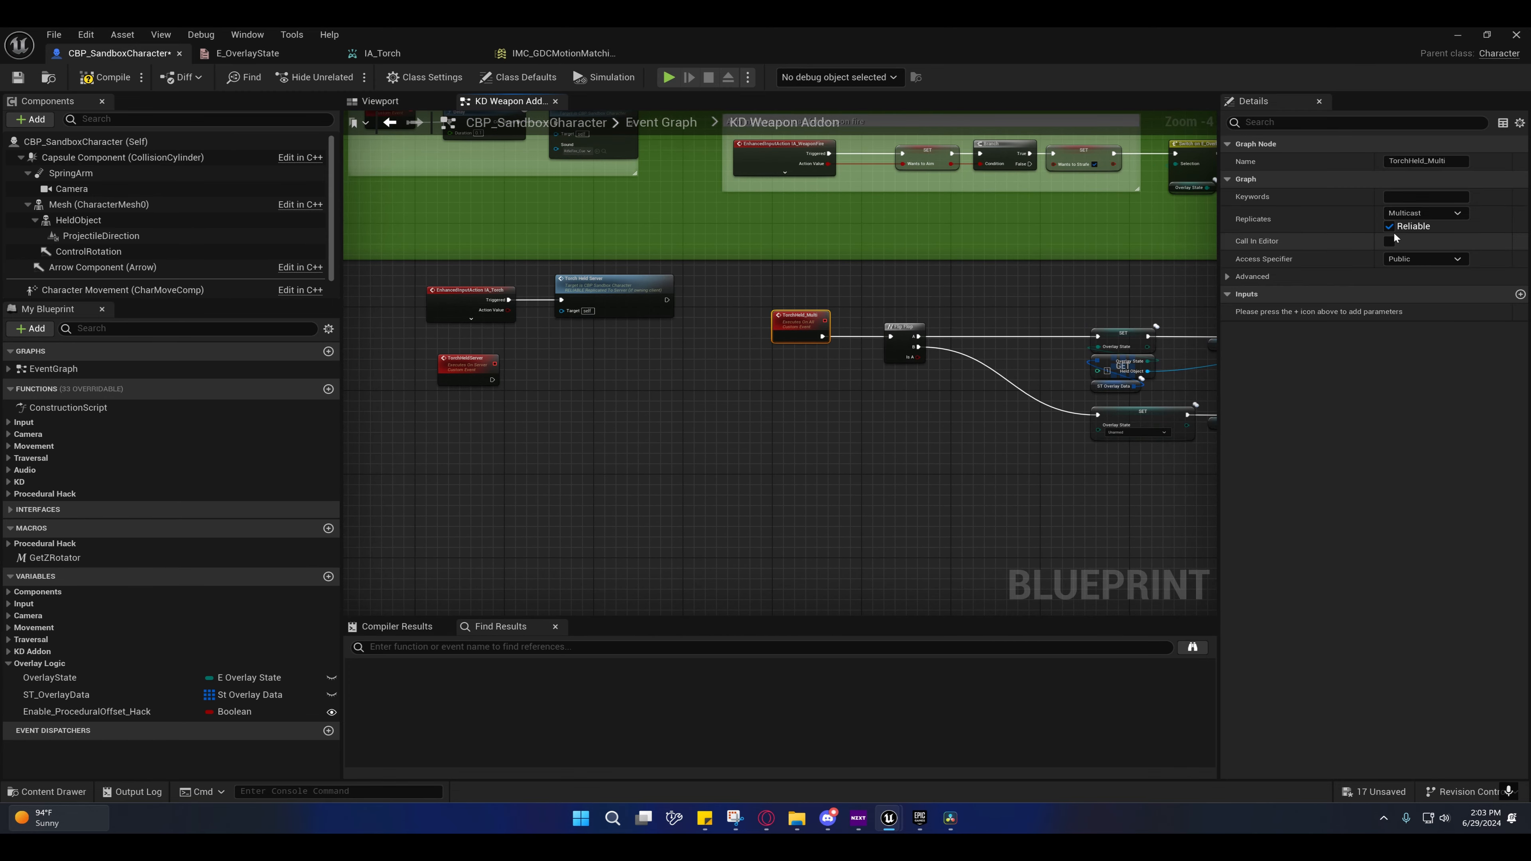
pyautogui.moveTo(676, 369); pyautogui.dragTo(855, 314, button='right')
pyautogui.moveTo(719, 340); pyautogui.dragTo(602, 348, button='right')
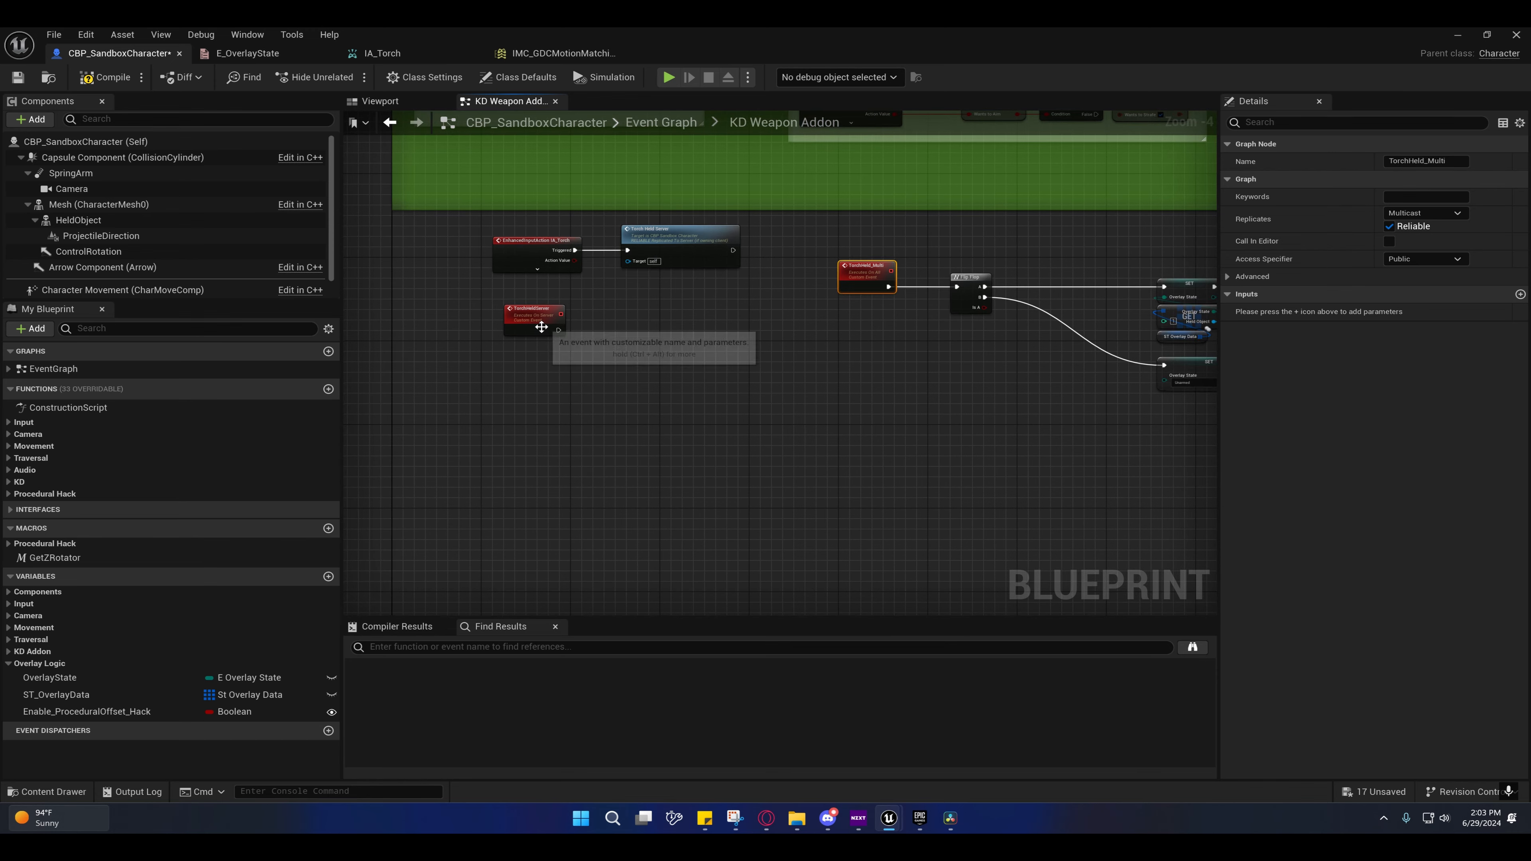
pyautogui.moveTo(557, 330); pyautogui.dragTo(636, 326)
pyautogui.write('Torch')
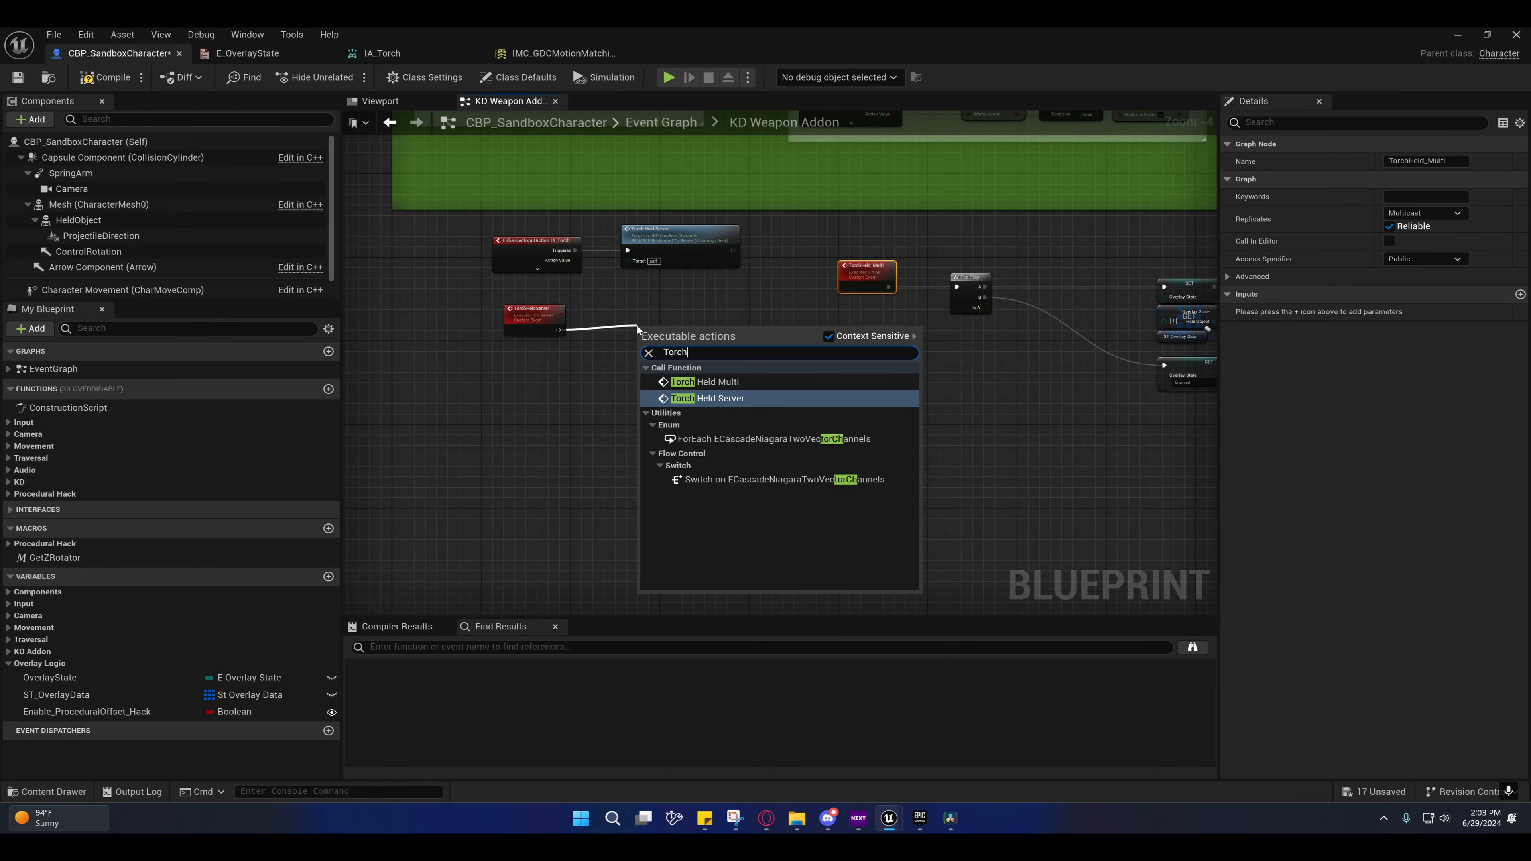
pyautogui.press('Up')
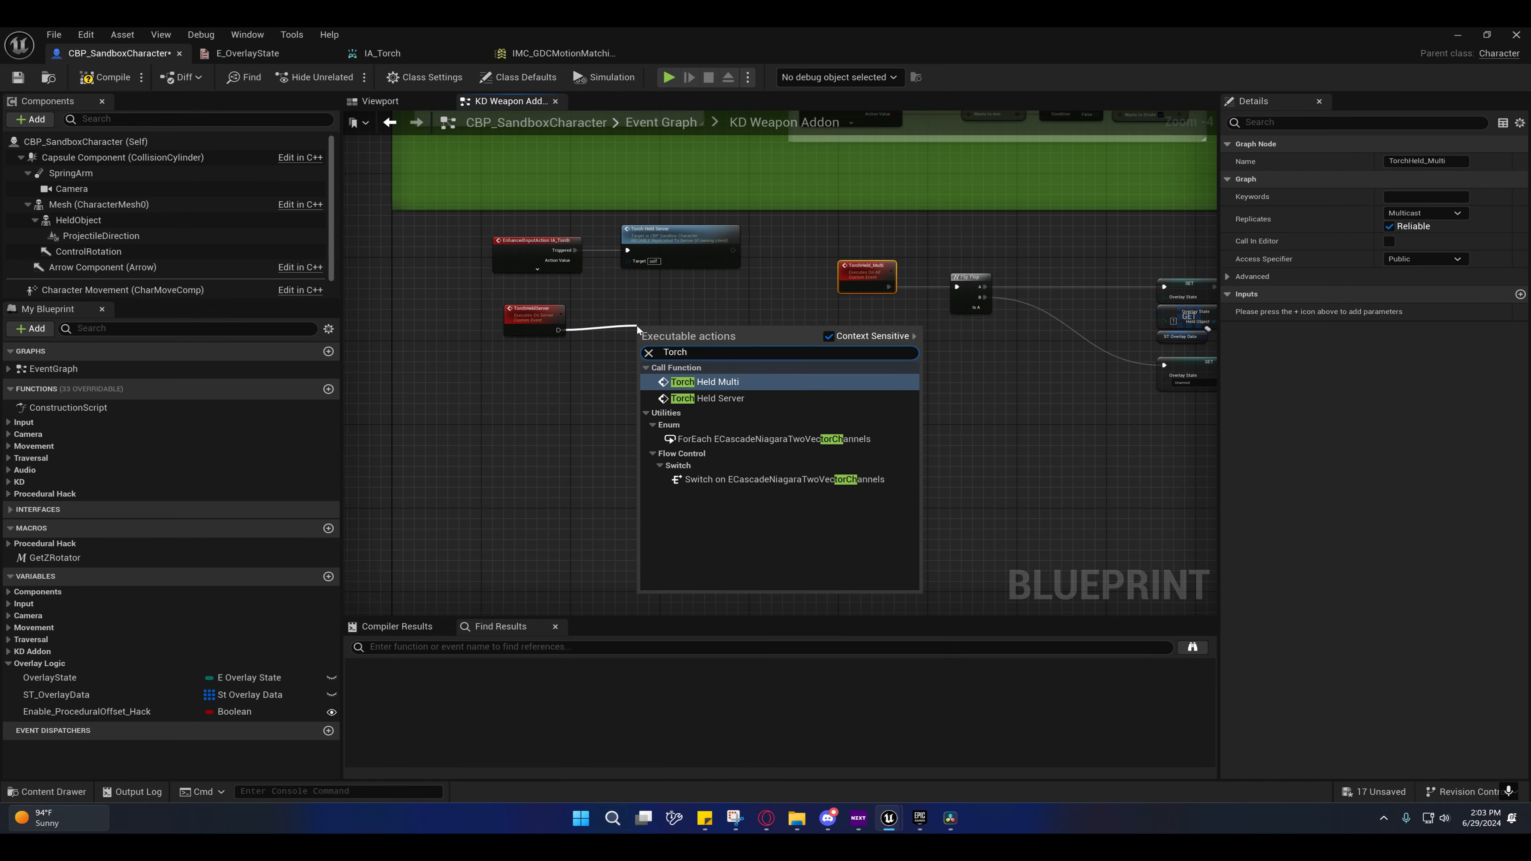
pyautogui.press('Return')
pyautogui.moveTo(670, 330); pyautogui.dragTo(659, 310)
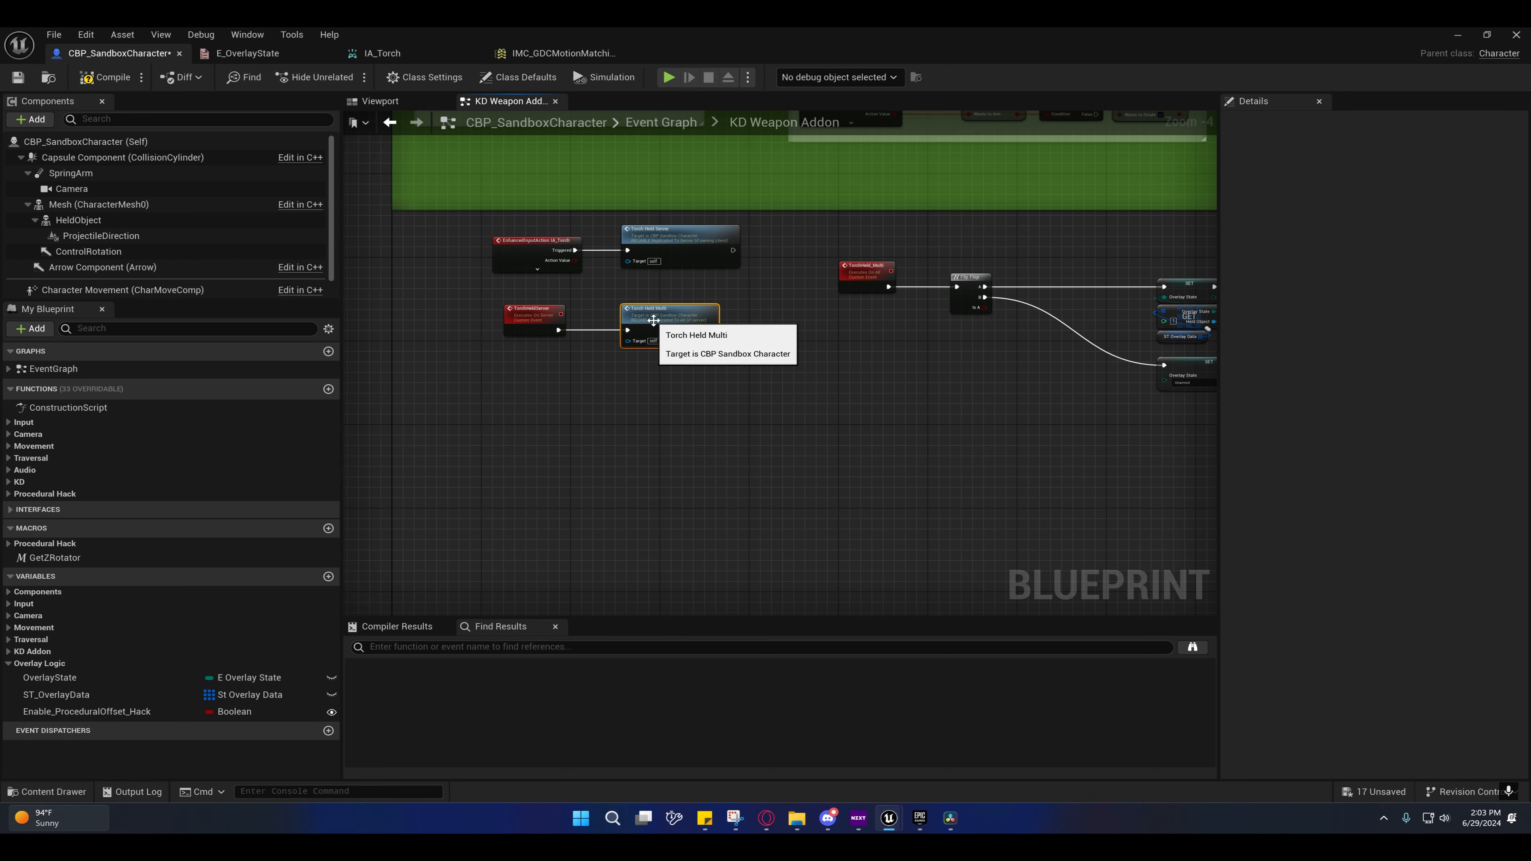
# Step: Examine the pasted torch logic, including its overlay state setters, Held Object references and Set Skeletal Mesh Asset nodes
pyautogui.moveTo(712, 318); pyautogui.dragTo(547, 351, button='right')
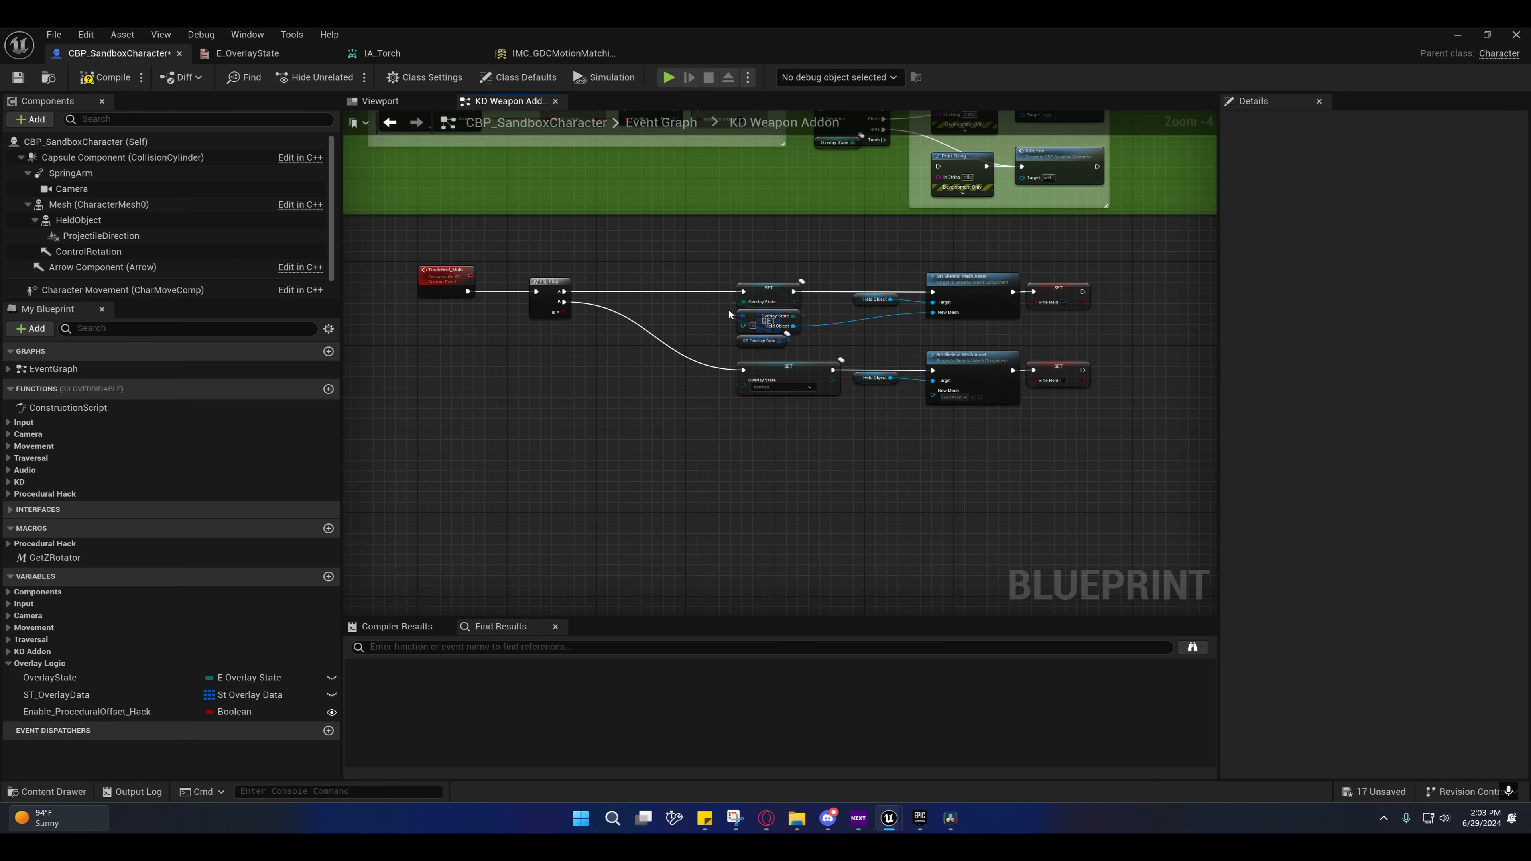
pyautogui.moveTo(737, 344); pyautogui.dragTo(769, 335, button='right')
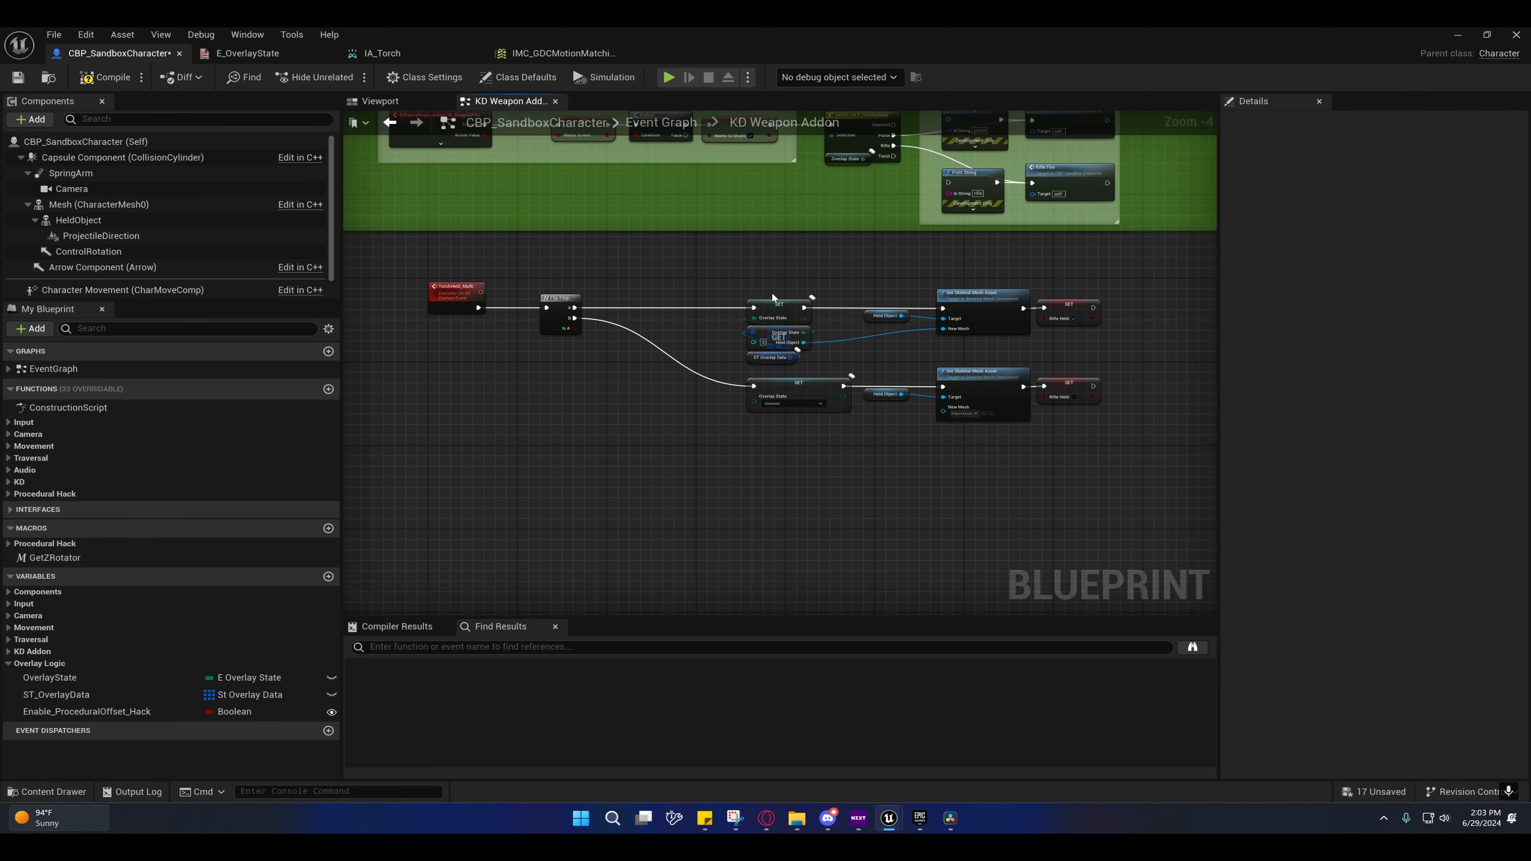
pyautogui.moveTo(944, 341)
pyautogui.mouseDown(button='right')
pyautogui.moveTo(787, 356)
pyautogui.moveTo(928, 342)
pyautogui.mouseUp(button='right')
pyautogui.click(863, 386)
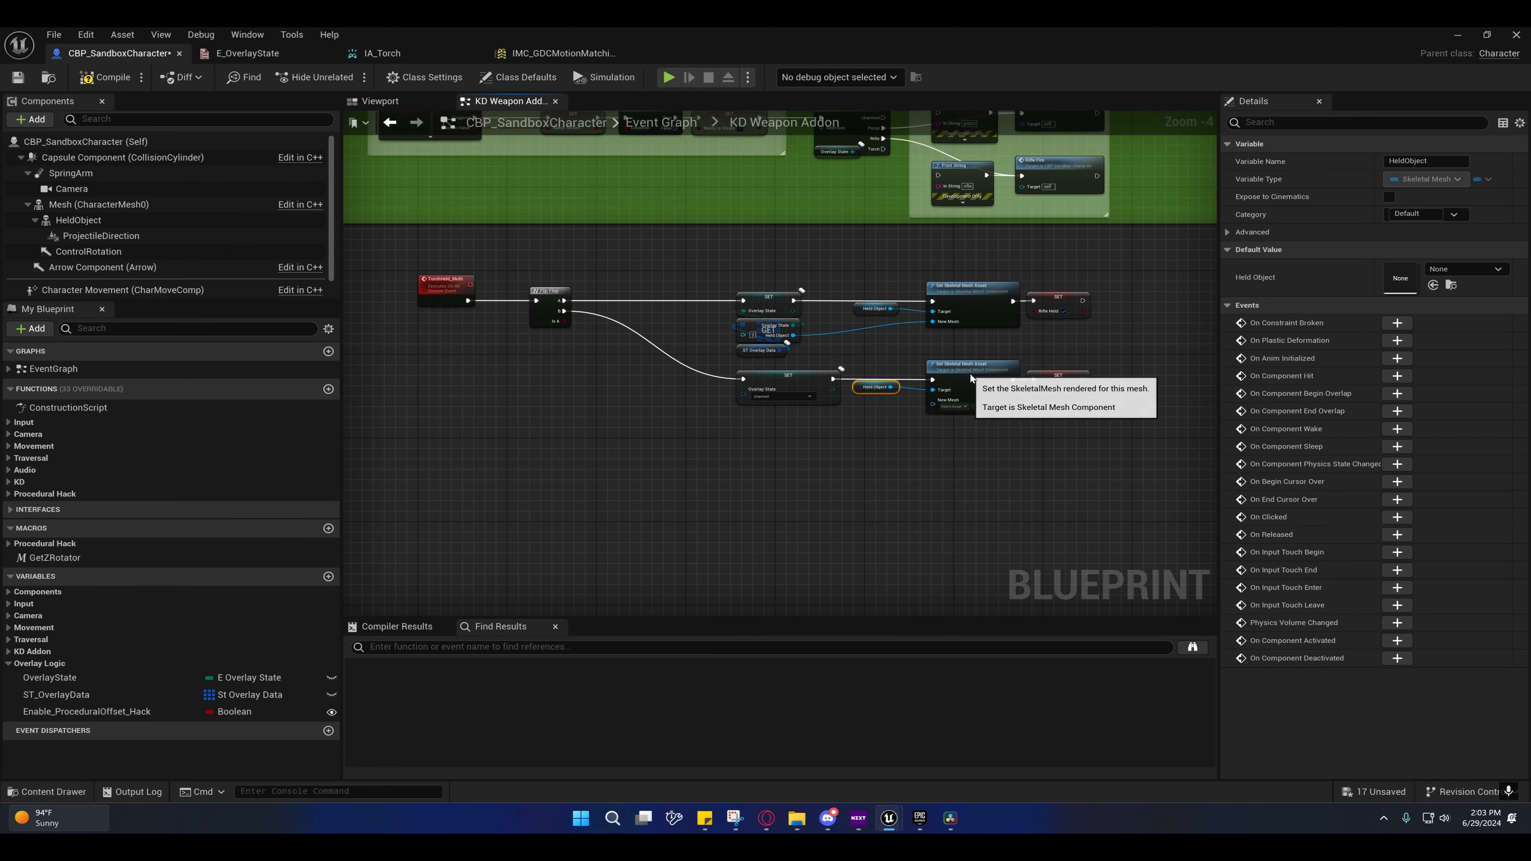
pyautogui.moveTo(852, 297); pyautogui.dragTo(1022, 336)
pyautogui.moveTo(679, 342); pyautogui.dragTo(950, 346, button='right')
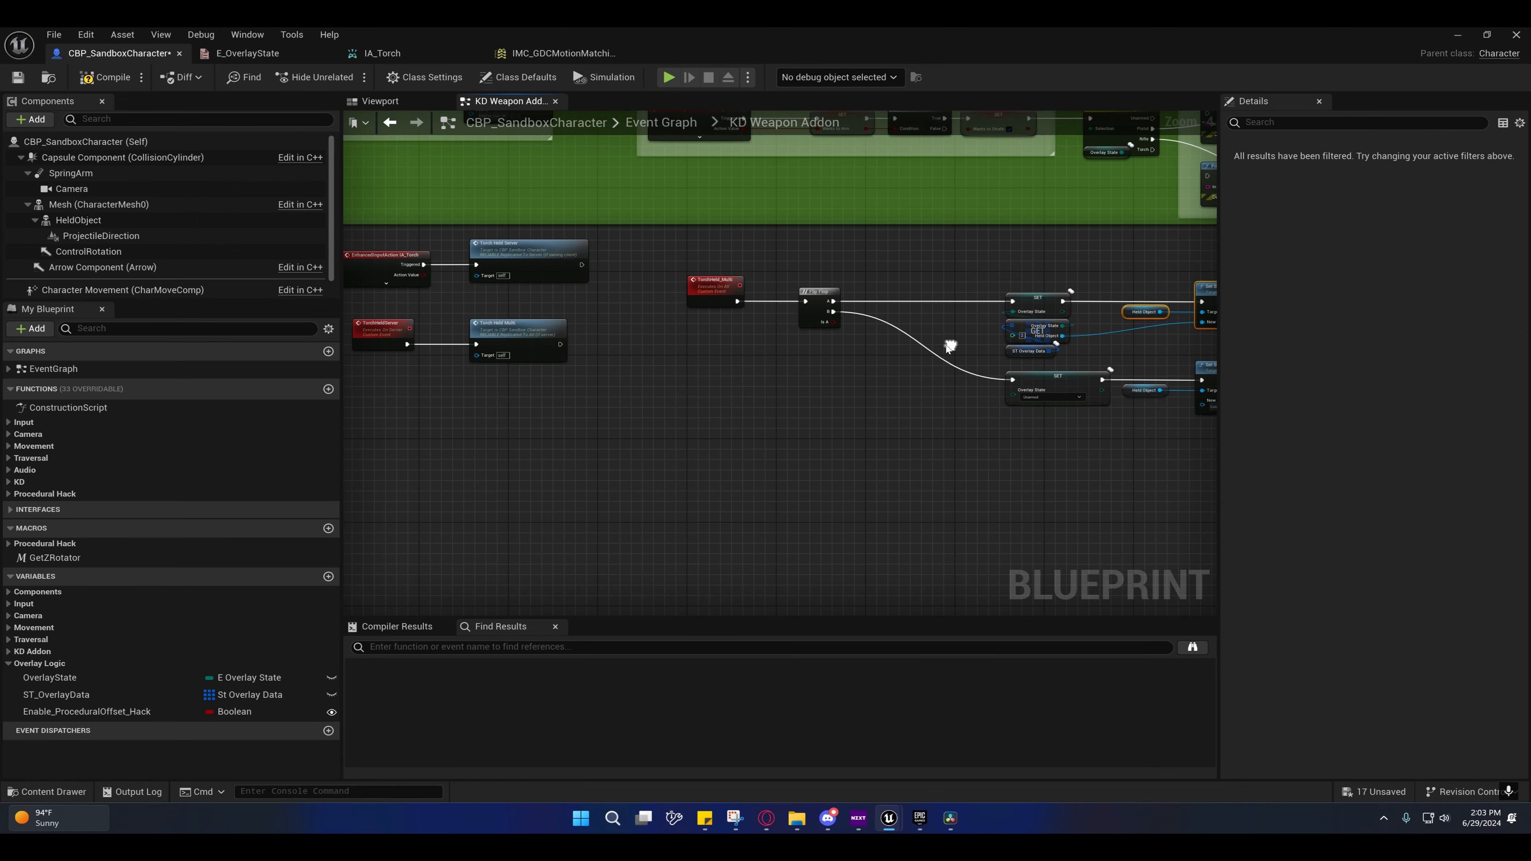
pyautogui.scroll(-1, 810, 358)
pyautogui.moveTo(775, 366); pyautogui.dragTo(750, 417, button='right')
pyautogui.moveTo(601, 378); pyautogui.dragTo(764, 350, button='right')
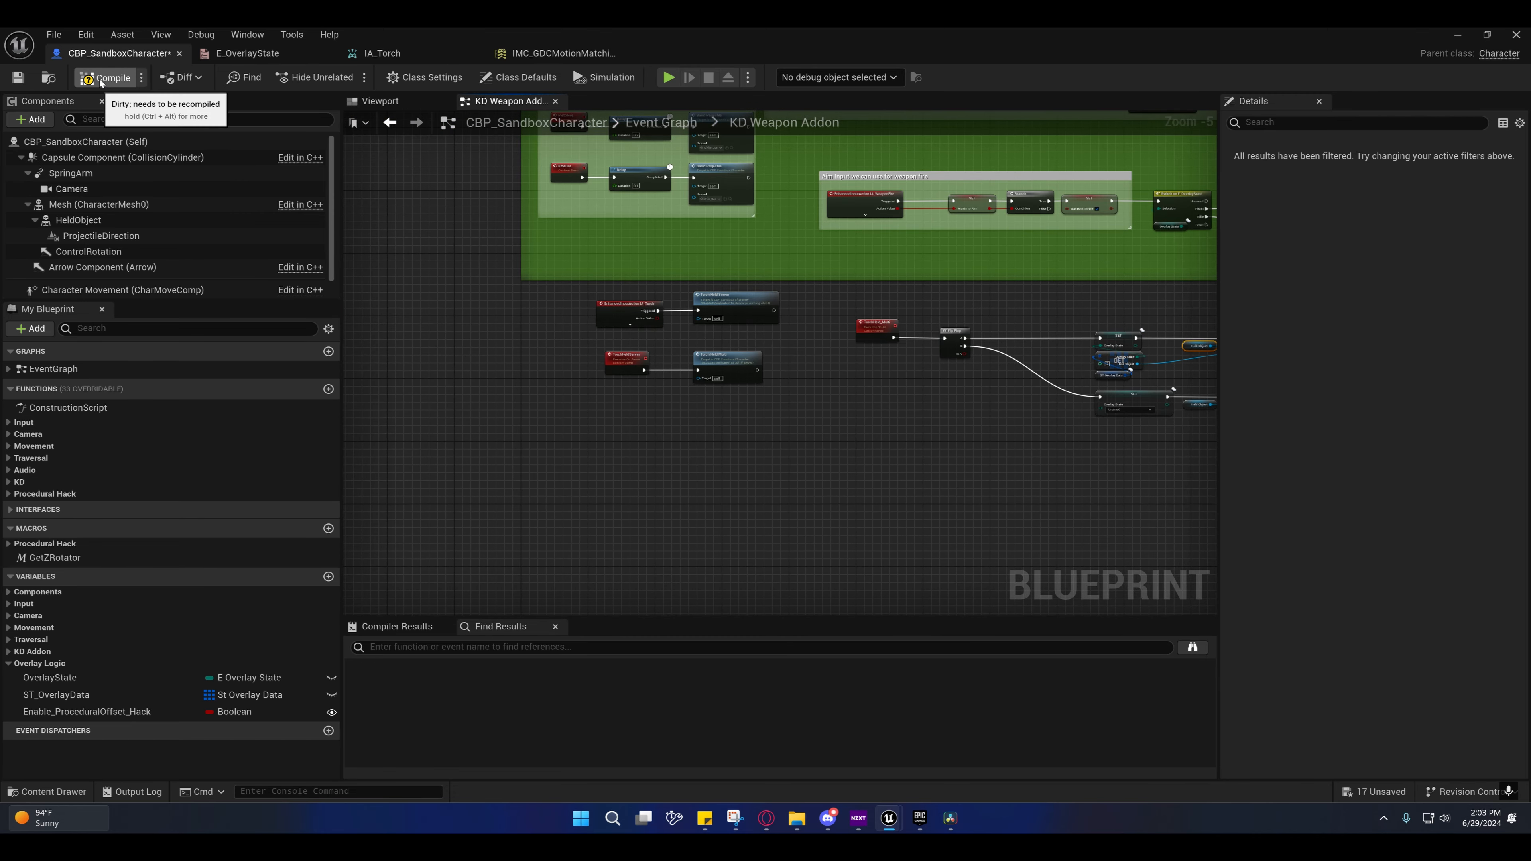
# Step: Save the character blueprint and review the enumerators defined in E_OverlayState
pyautogui.click(17, 79)
pyautogui.click(216, 53)
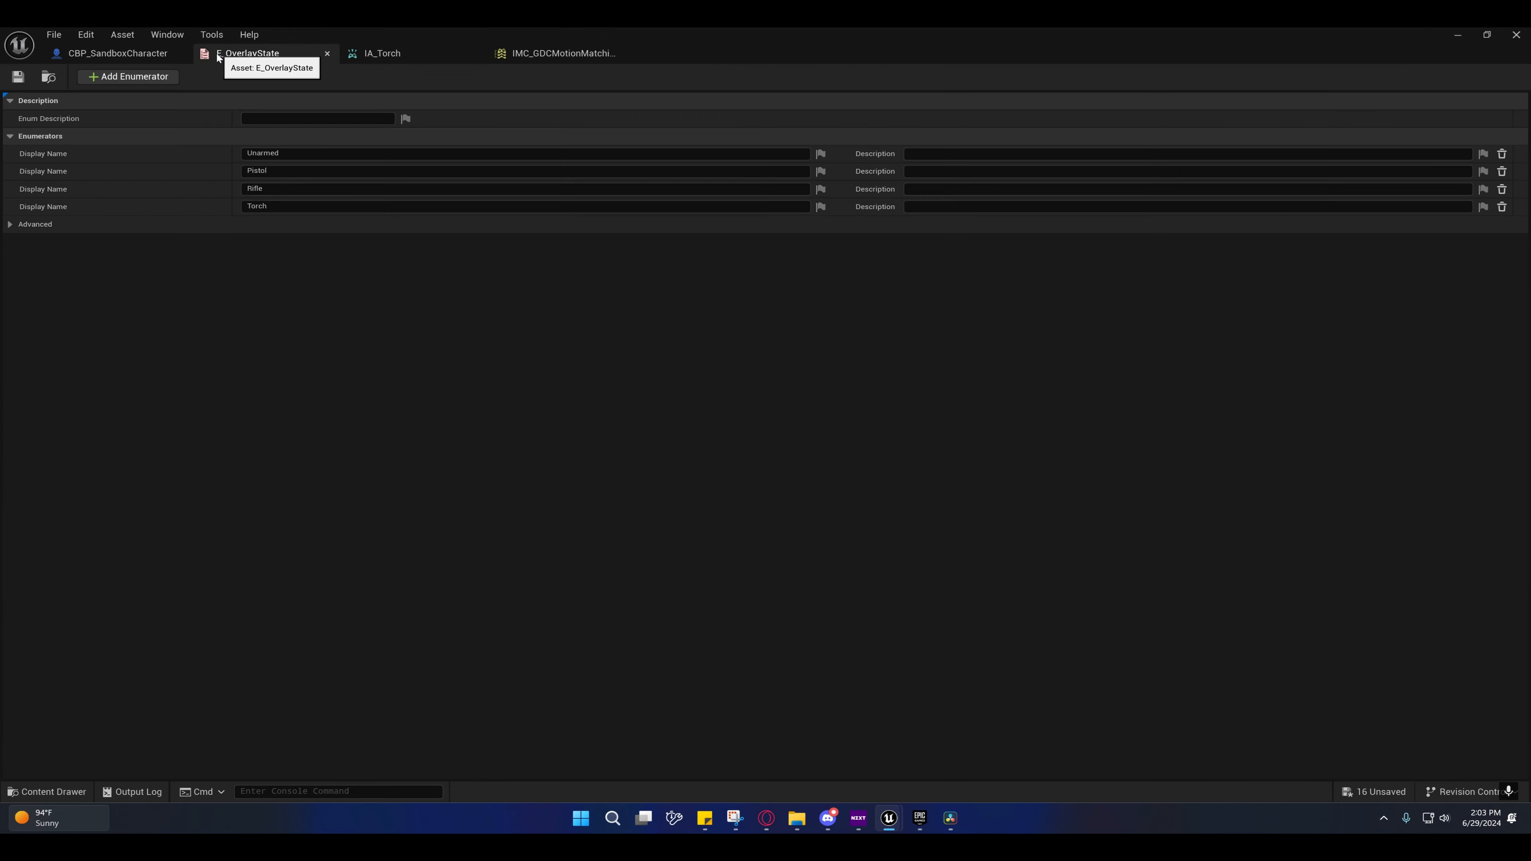
pyautogui.click(135, 54)
pyautogui.moveTo(614, 369); pyautogui.dragTo(442, 381, button='right')
pyautogui.moveTo(416, 298); pyautogui.dragTo(995, 435)
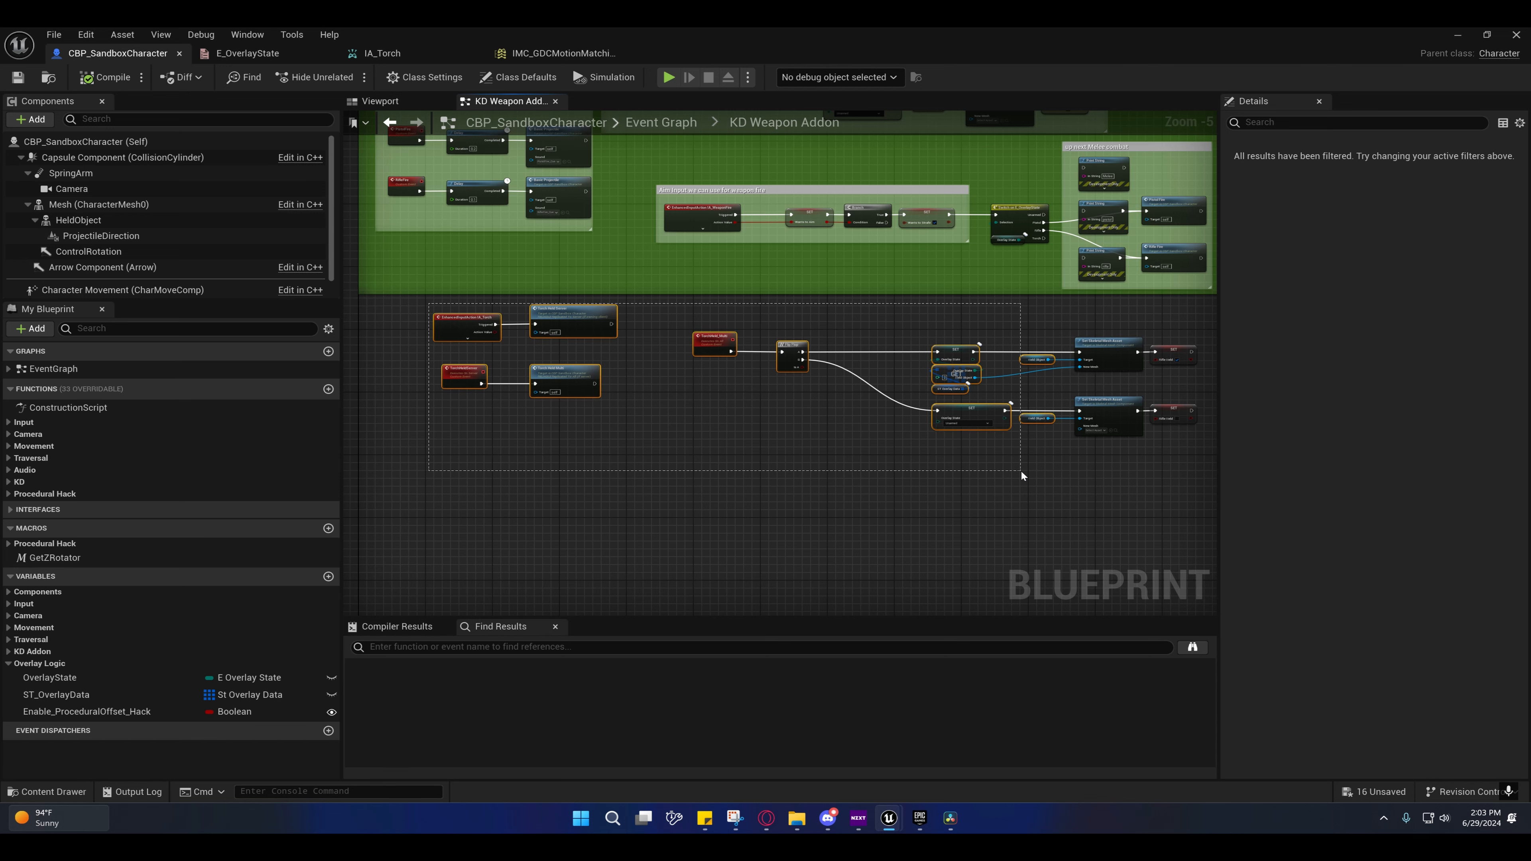
pyautogui.moveTo(846, 448); pyautogui.dragTo(782, 407, button='right')
pyautogui.click(629, 407)
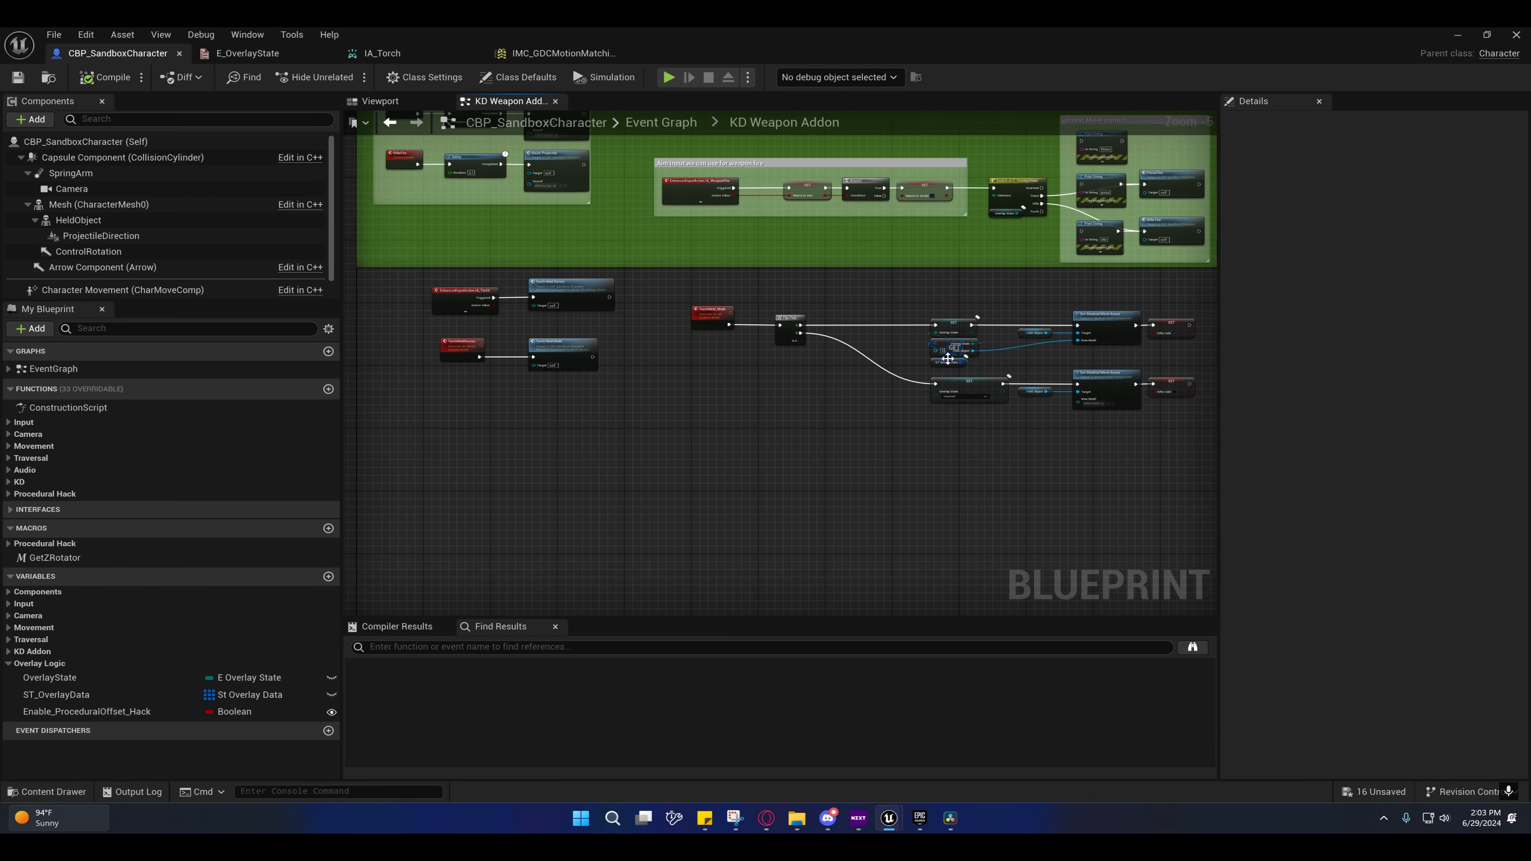
pyautogui.moveTo(621, 328); pyautogui.dragTo(696, 280, button='right')
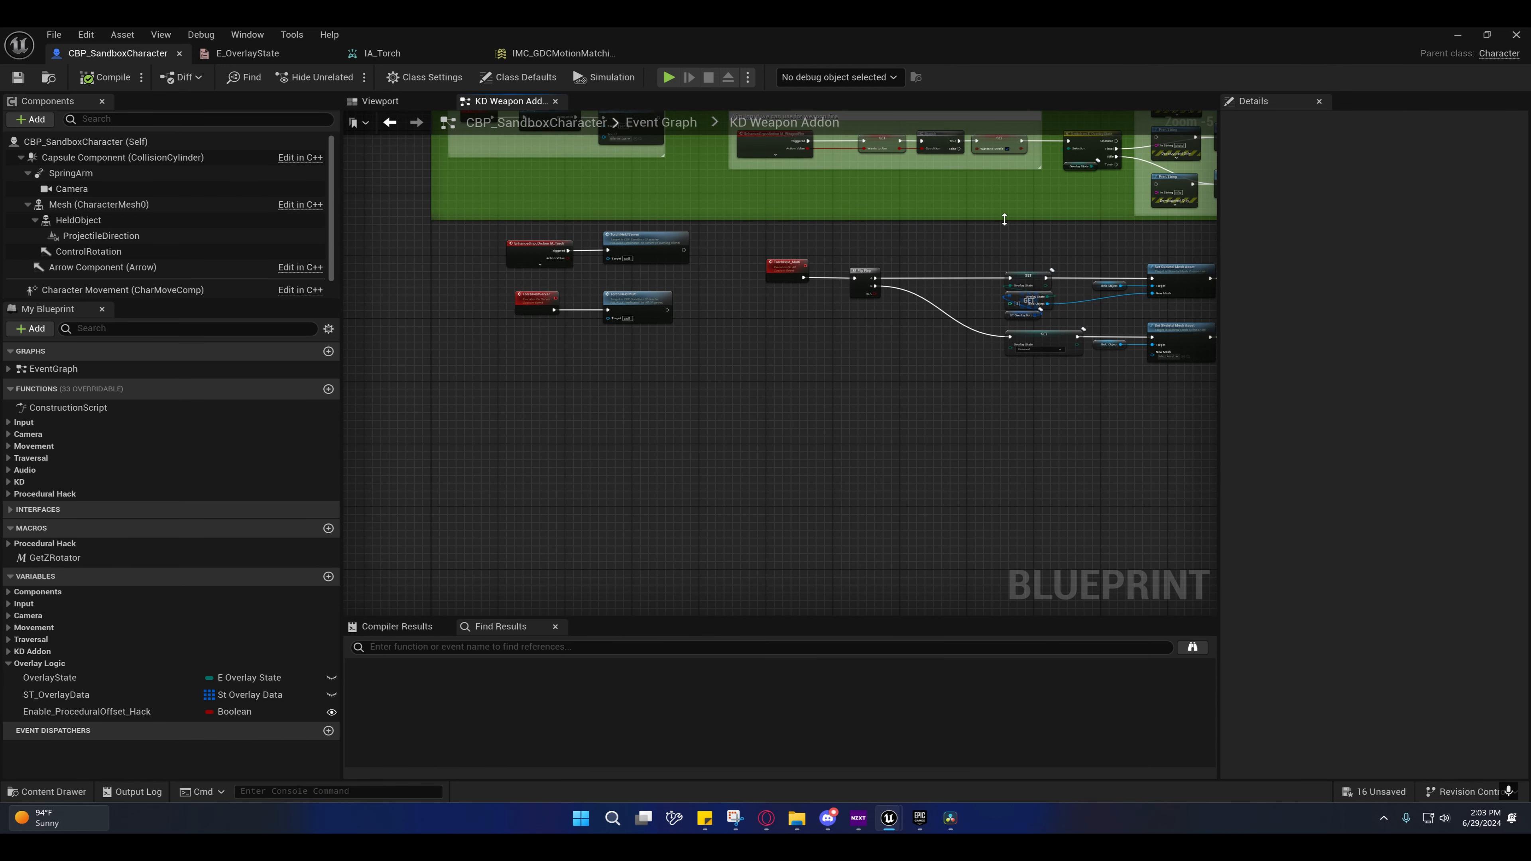
pyautogui.moveTo(975, 272); pyautogui.dragTo(1001, 244, button='right')
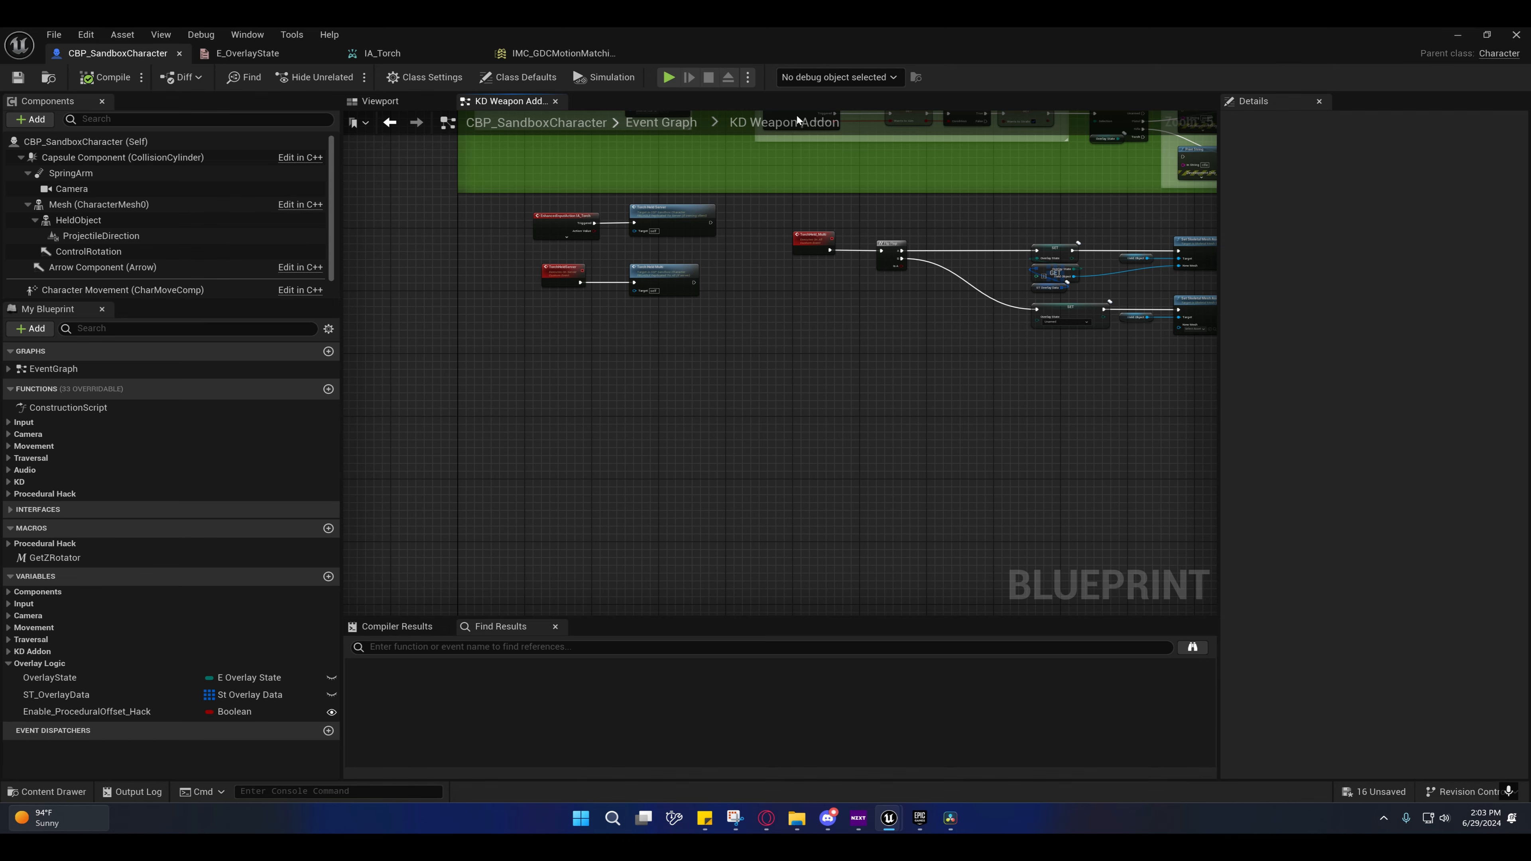
# Step: Play-test the level to check how the character holds the torch, and end the session
pyautogui.click(1453, 35)
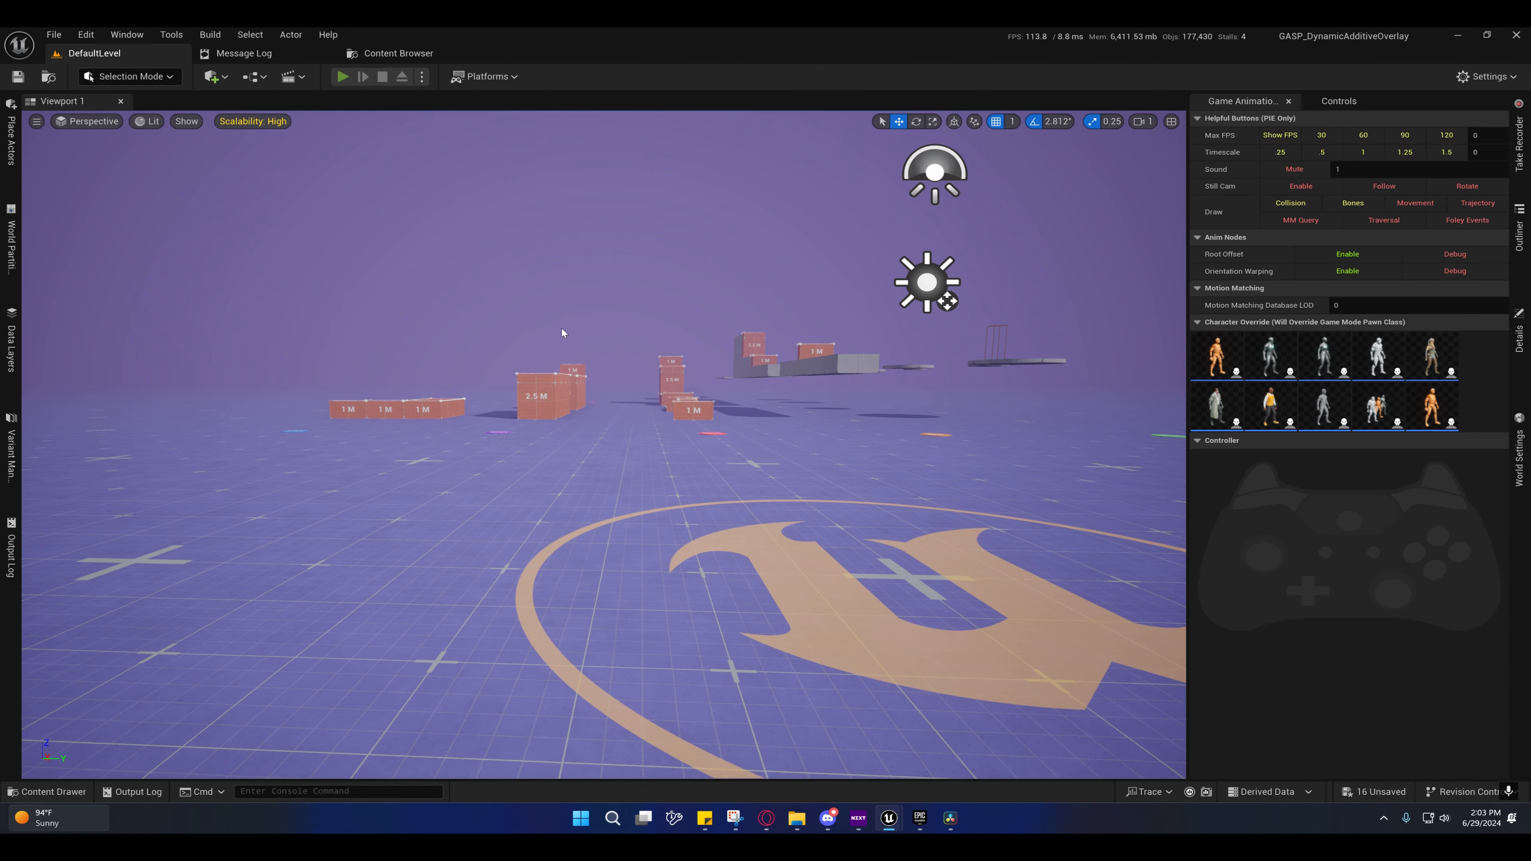
pyautogui.hotkey('alt', 'p')
pyautogui.press('a')
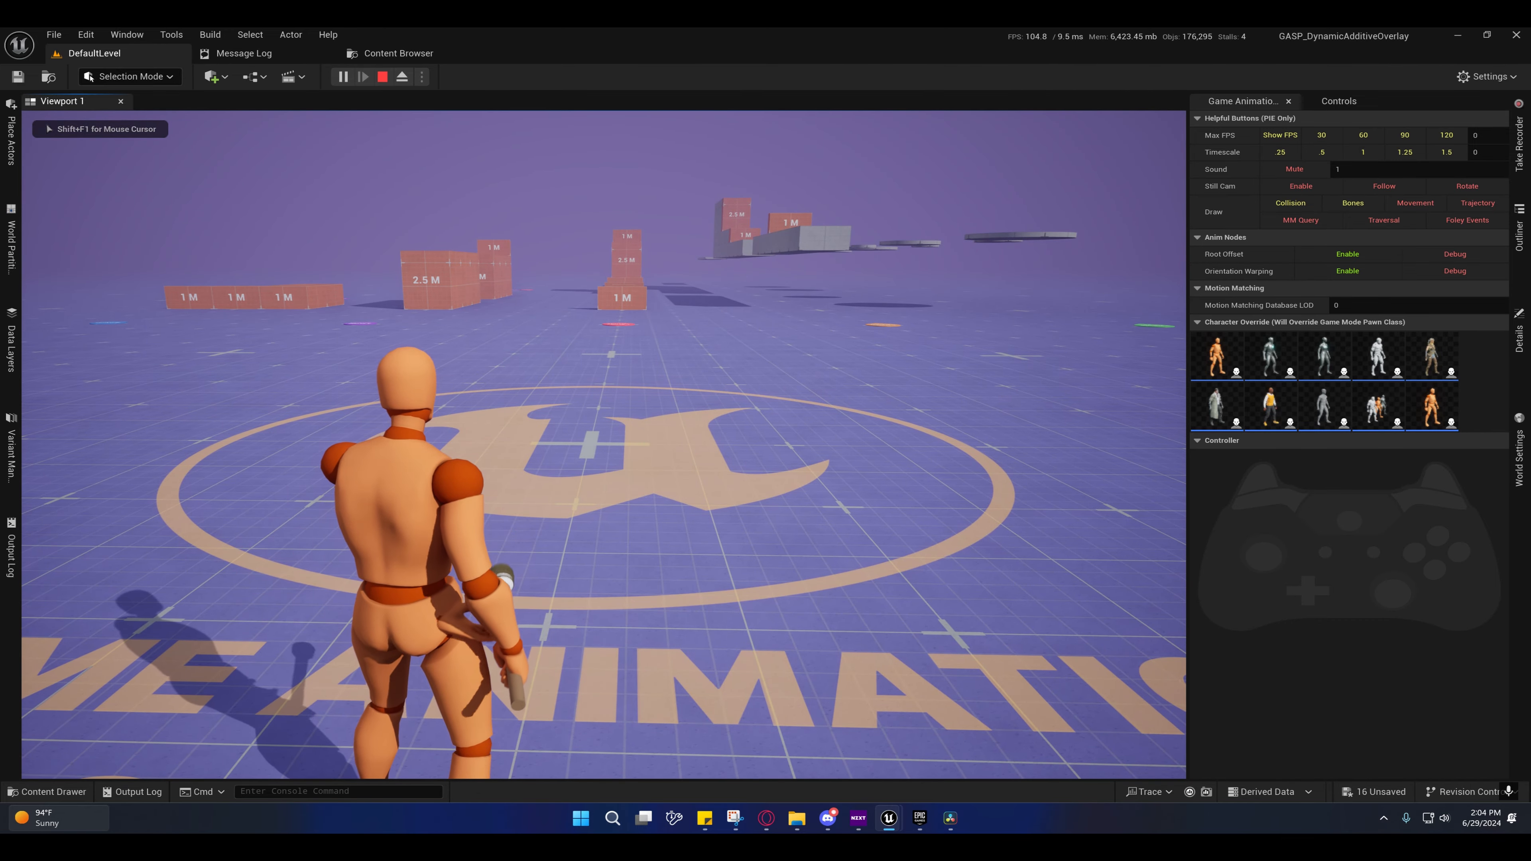
pyautogui.hotkey('shift', 'F1')
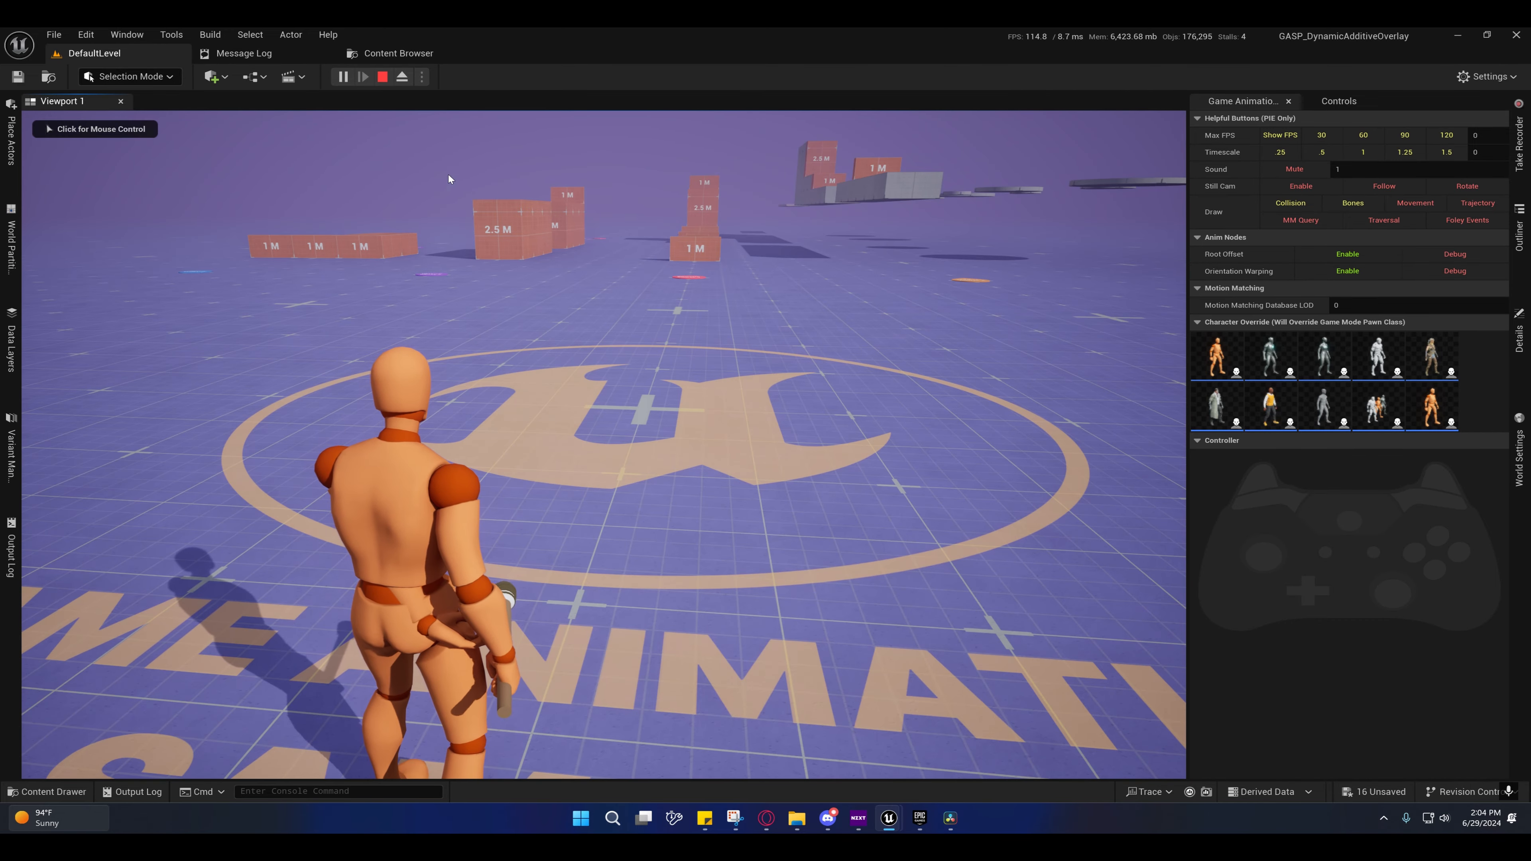
pyautogui.click(381, 77)
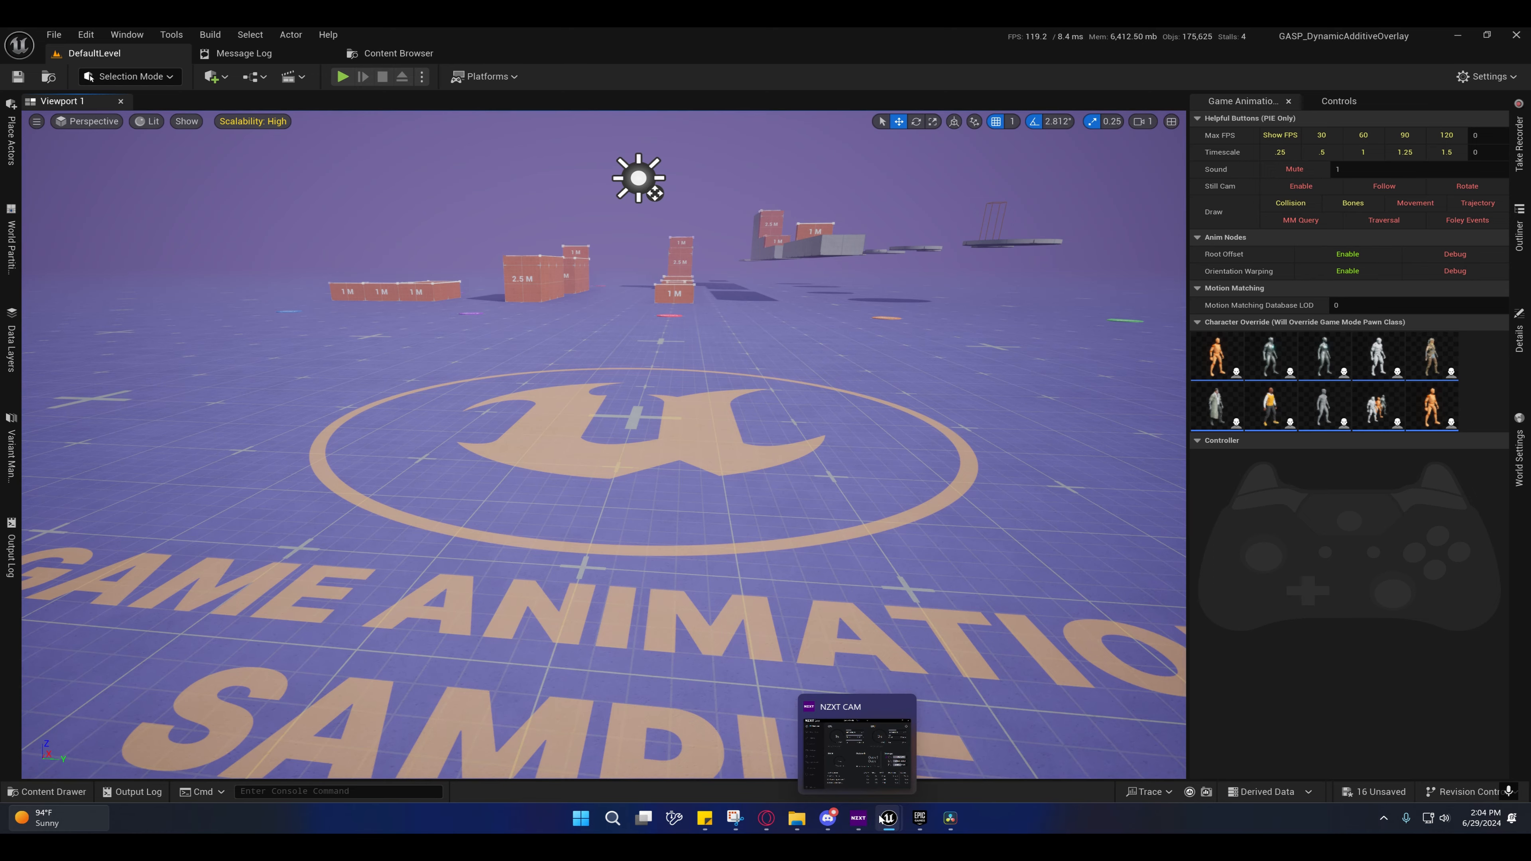
# Step: Switch back to the CBP_SandboxCharacter blueprint and rename the HeldObject component as HeldObject_R
pyautogui.moveTo(888, 820)
pyautogui.click(981, 748)
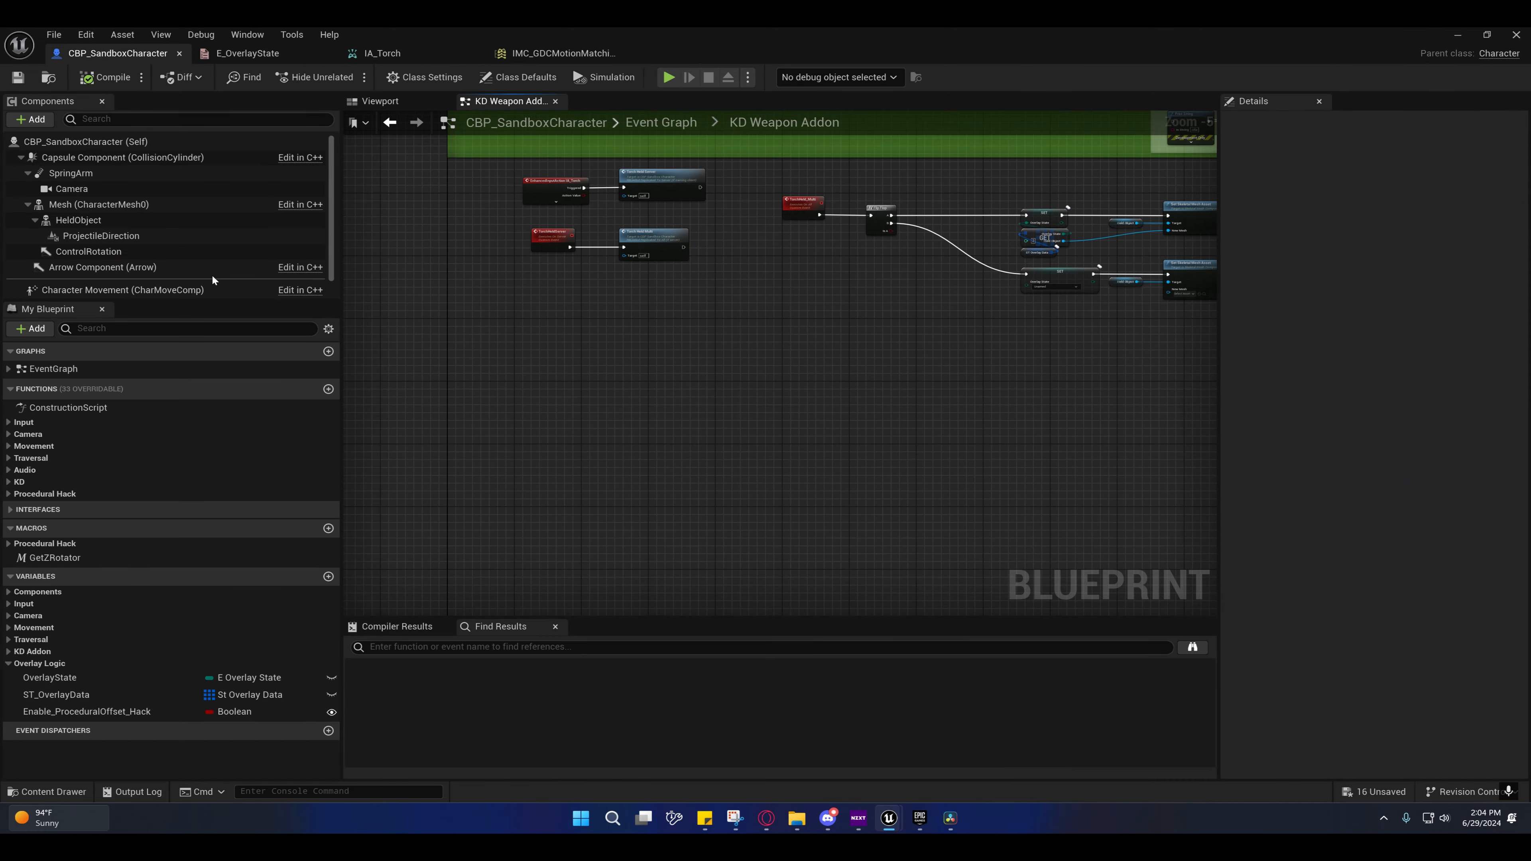
pyautogui.doubleClick(111, 222)
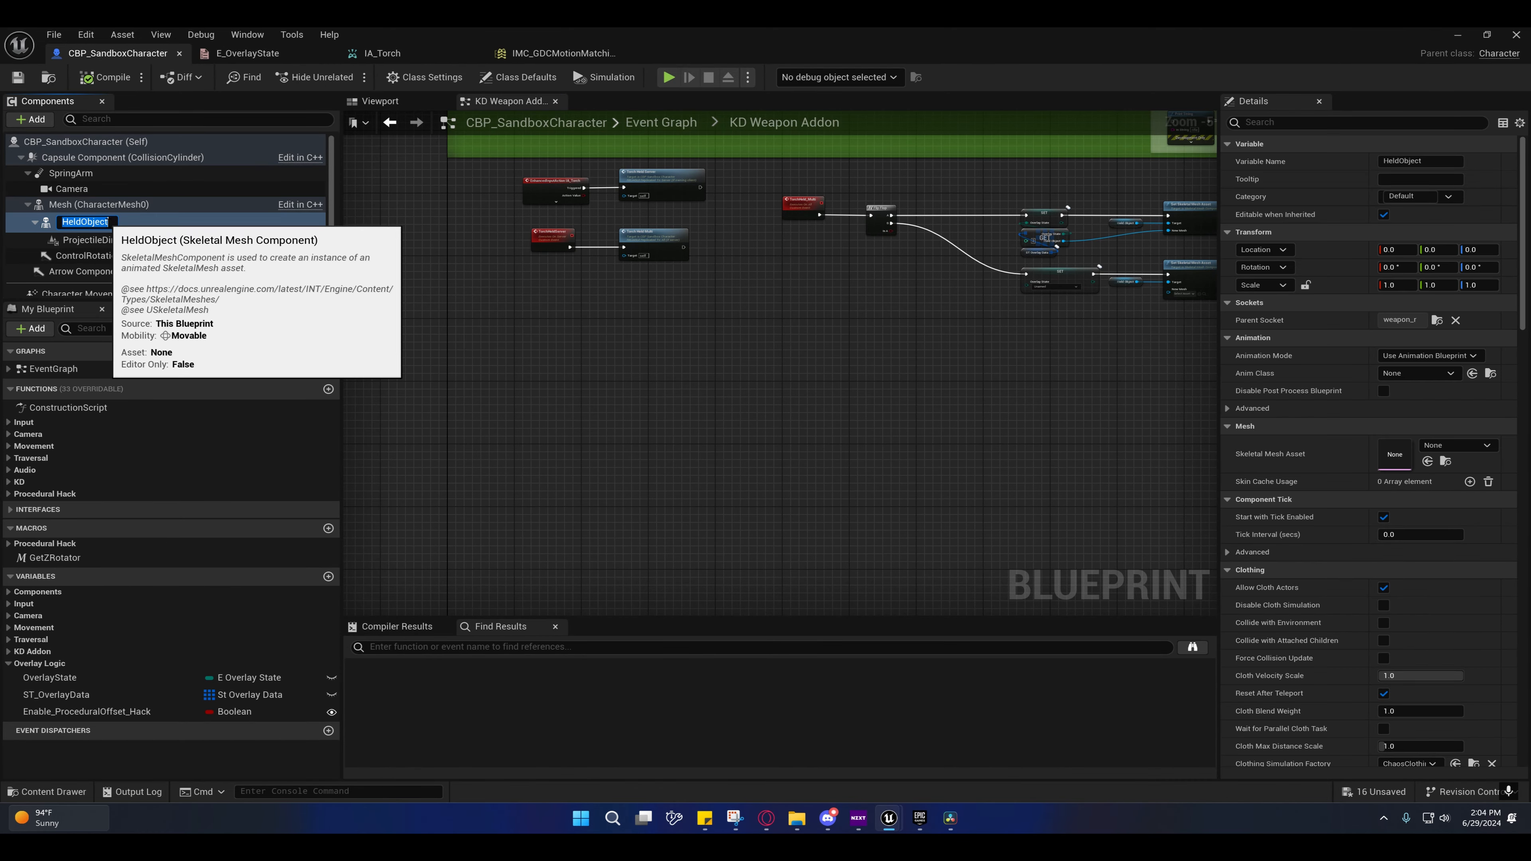
pyautogui.press('Return')
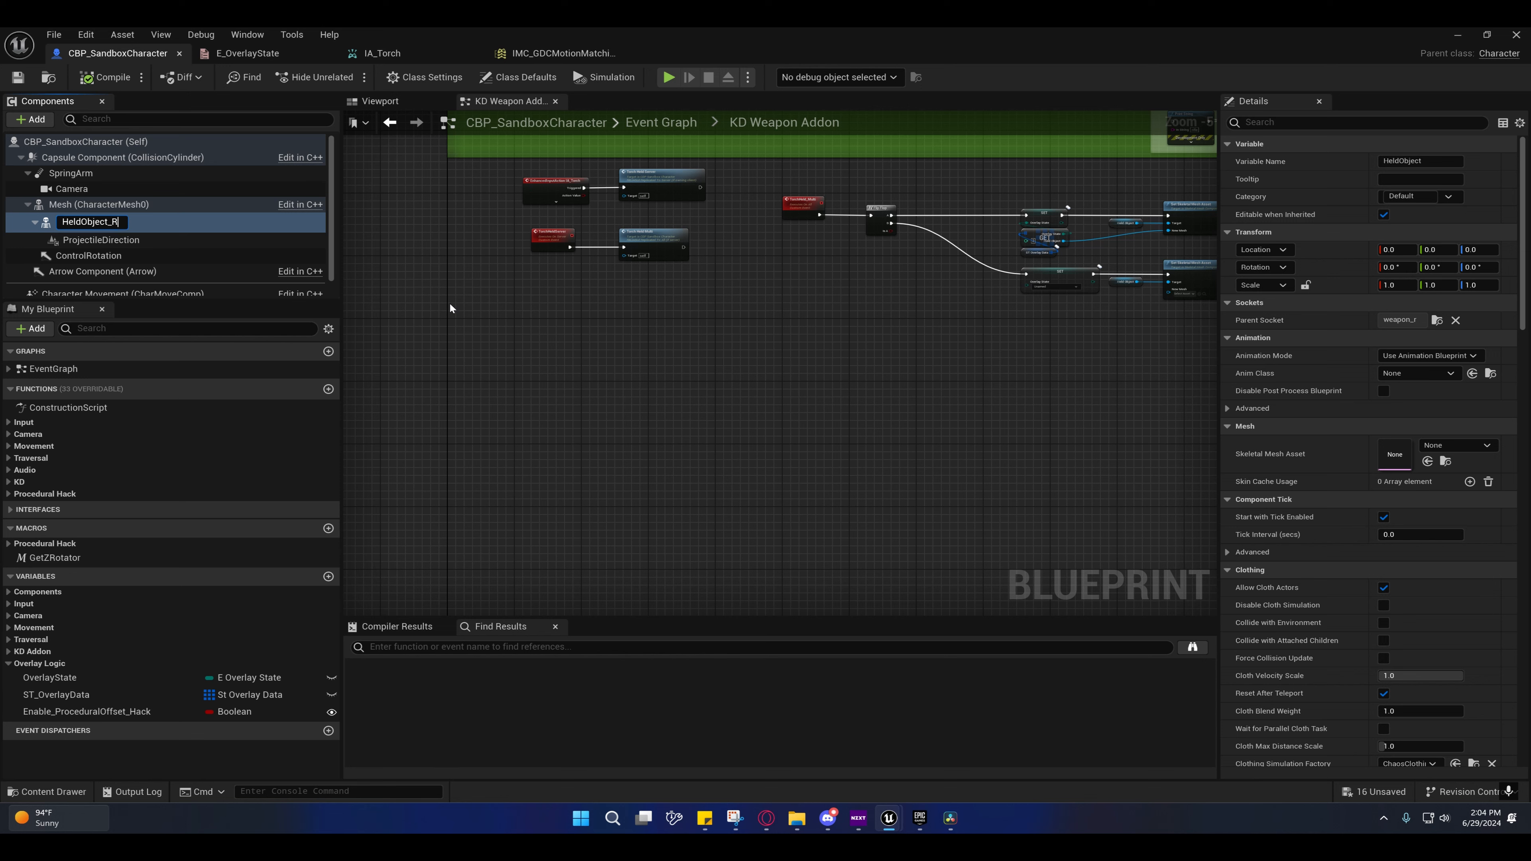
pyautogui.write('_R')
pyautogui.press('Return')
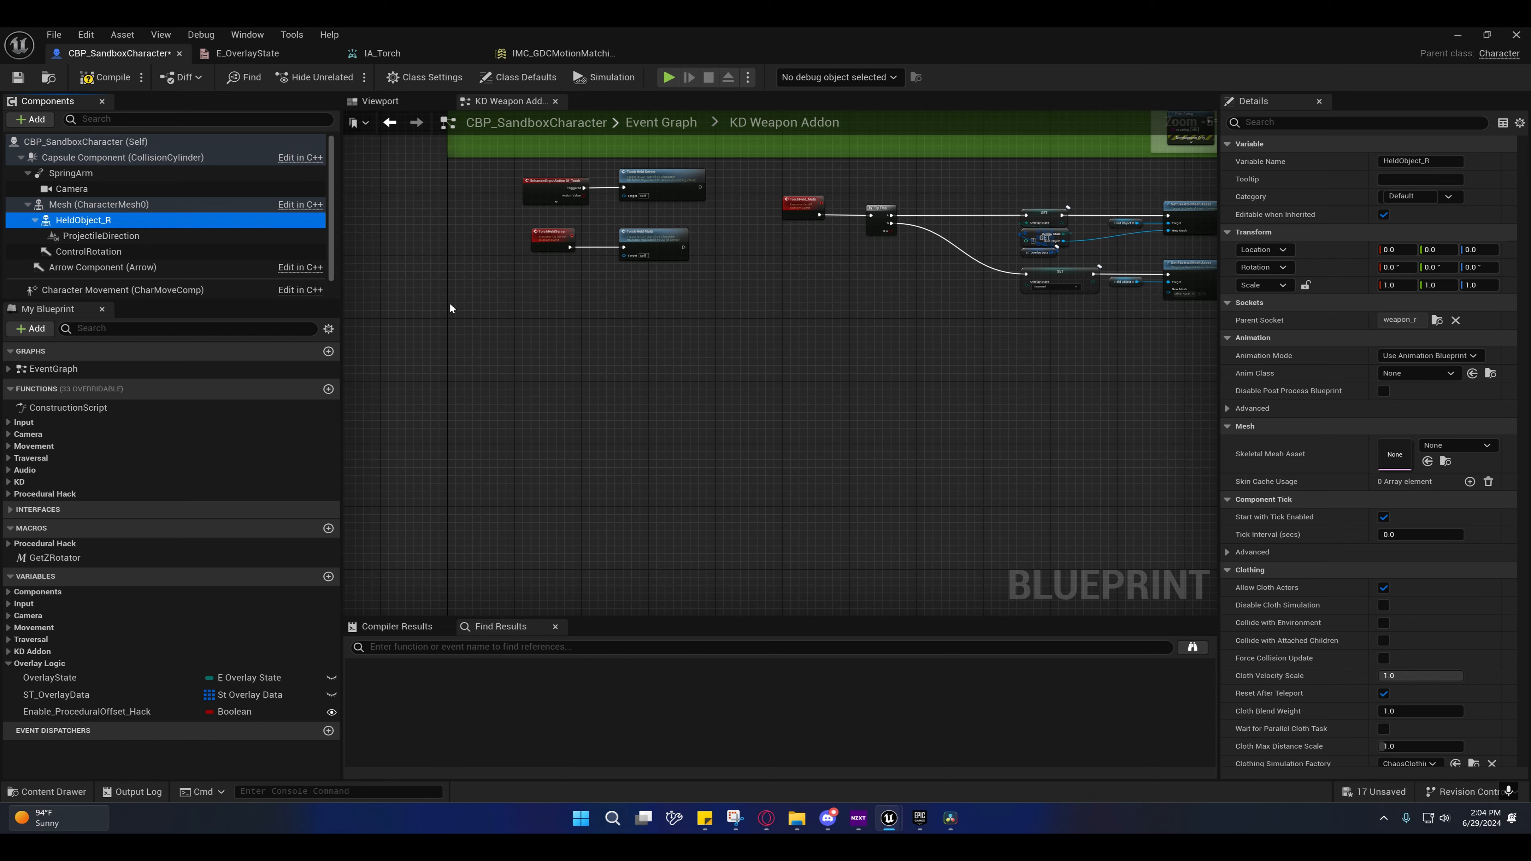
# Step: Duplicate the HeldObject_R component and name the copy HeldObject_L
pyautogui.rightClick(97, 222)
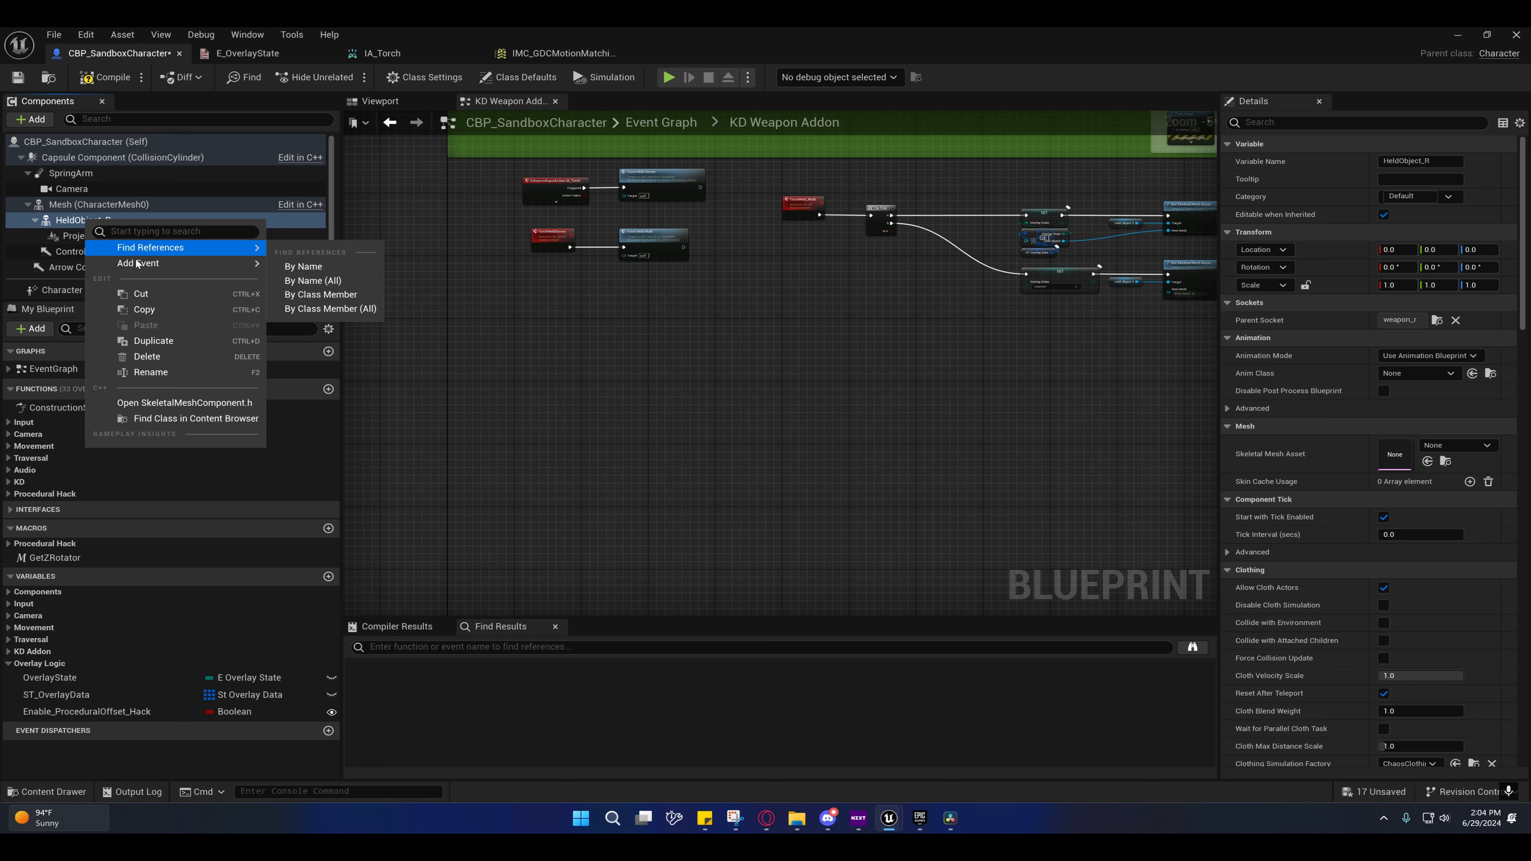
pyautogui.click(151, 341)
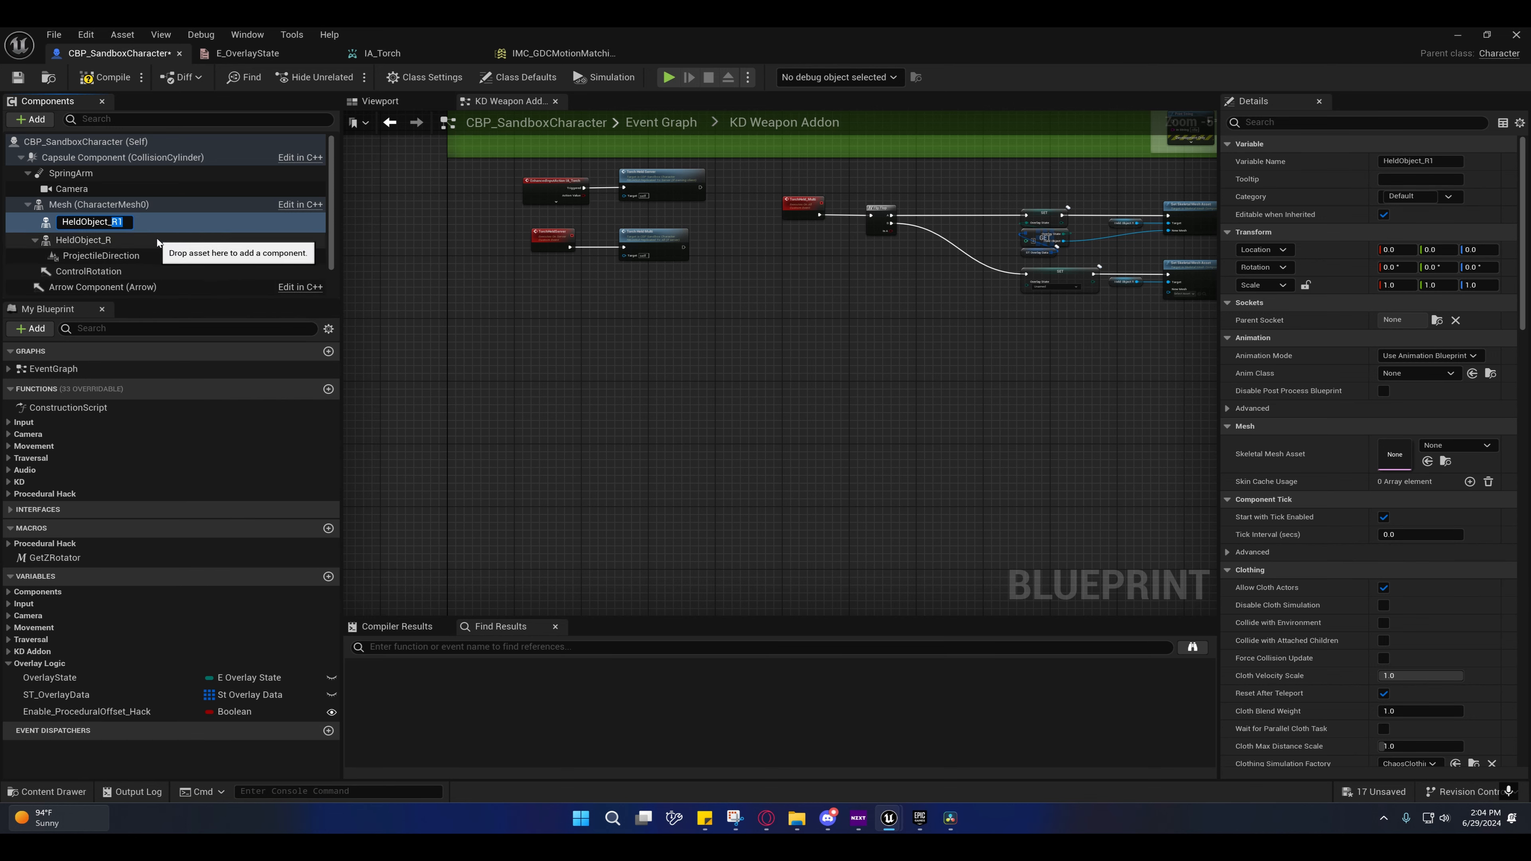
pyautogui.write('L')
pyautogui.press('Return')
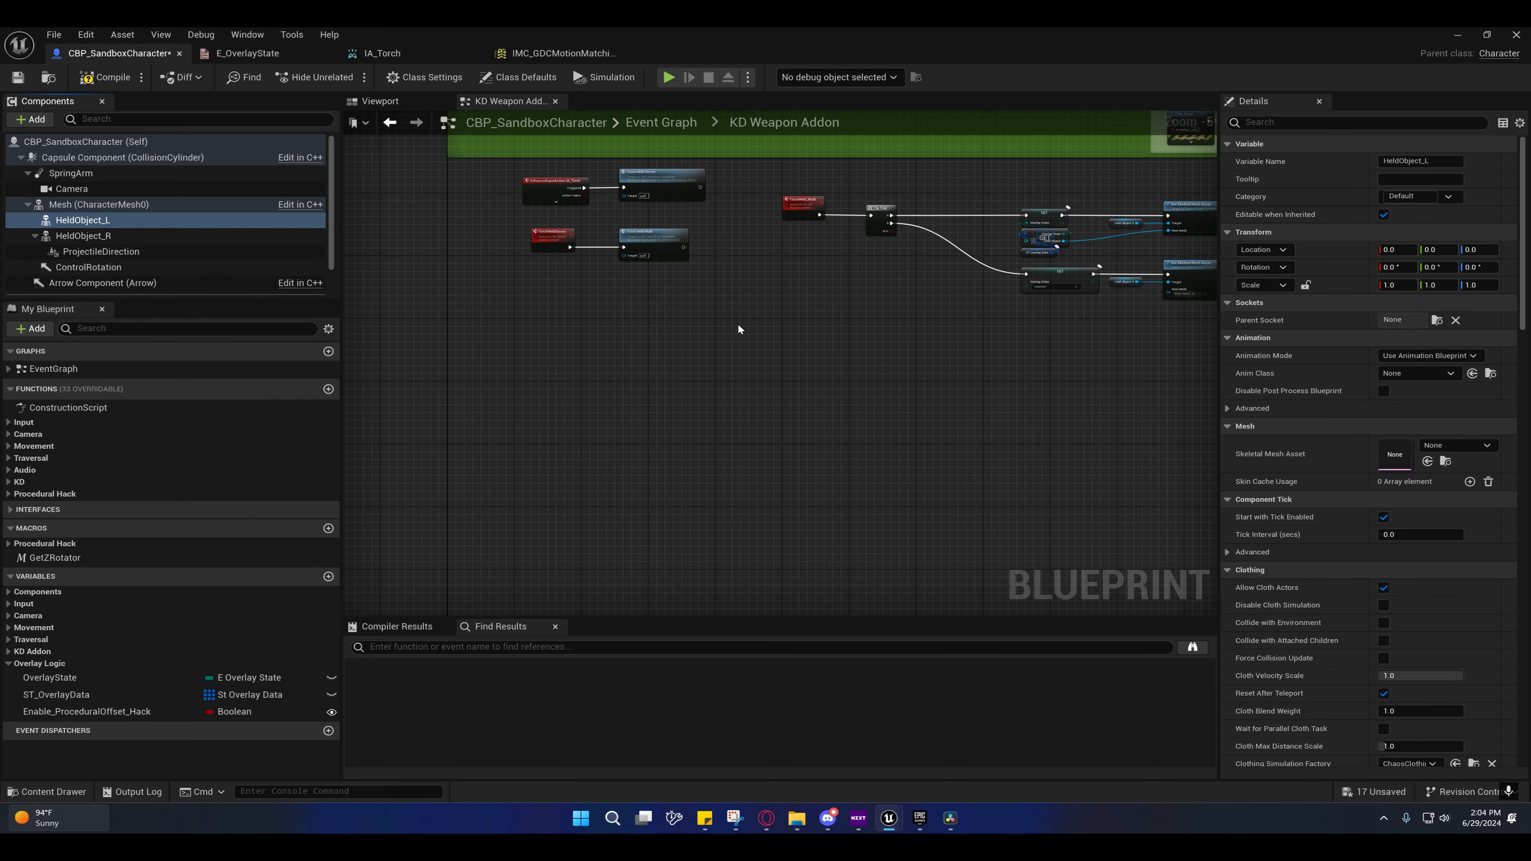
# Step: Set the parent socket of HeldObject_L to weapon_l
pyautogui.click(1438, 320)
pyautogui.write('weap')
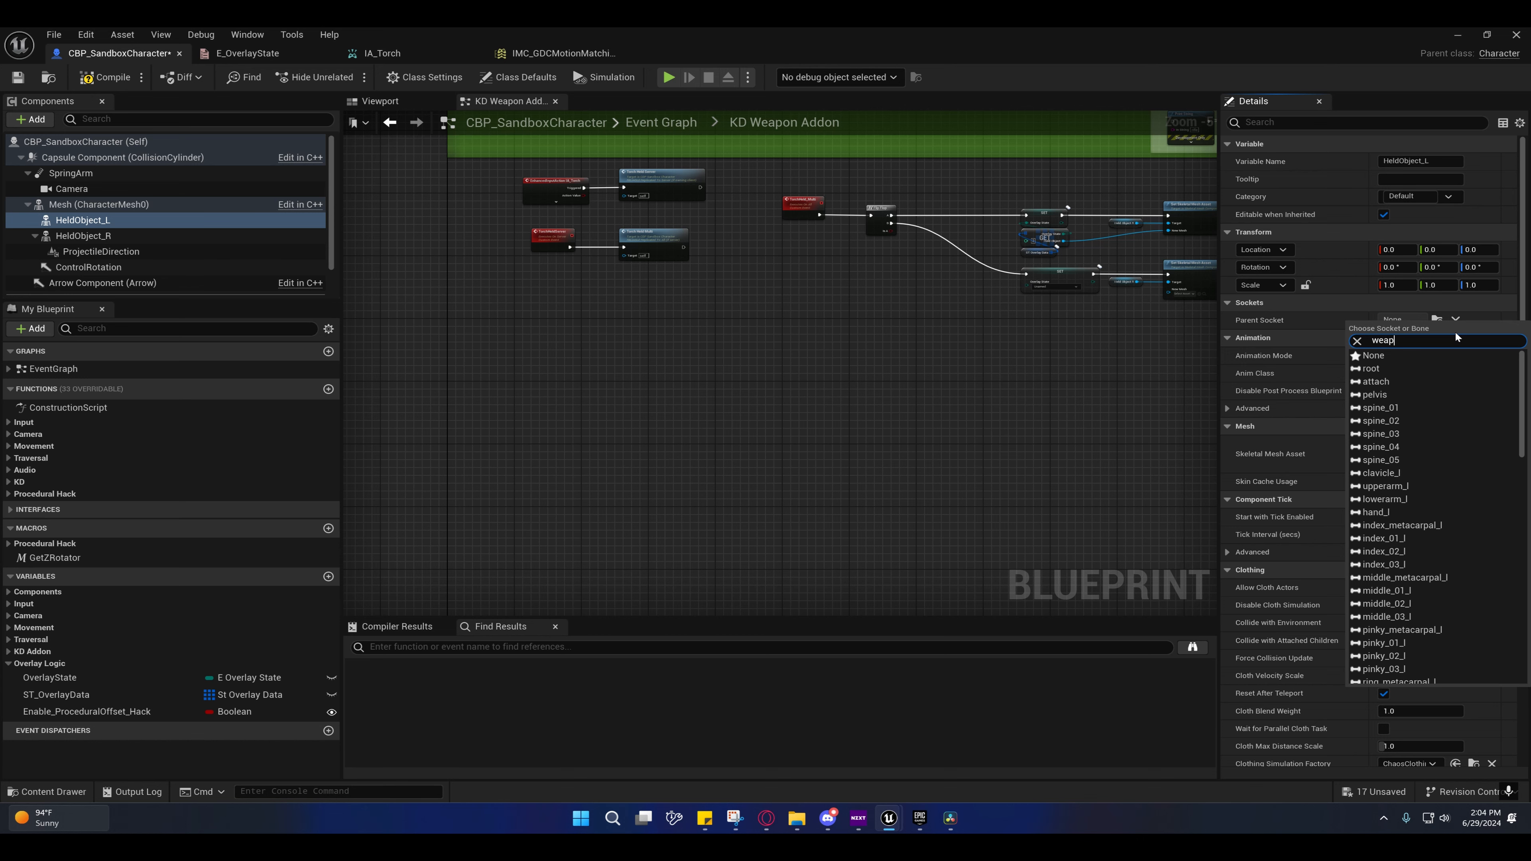
pyautogui.write('on')
pyautogui.click(1398, 358)
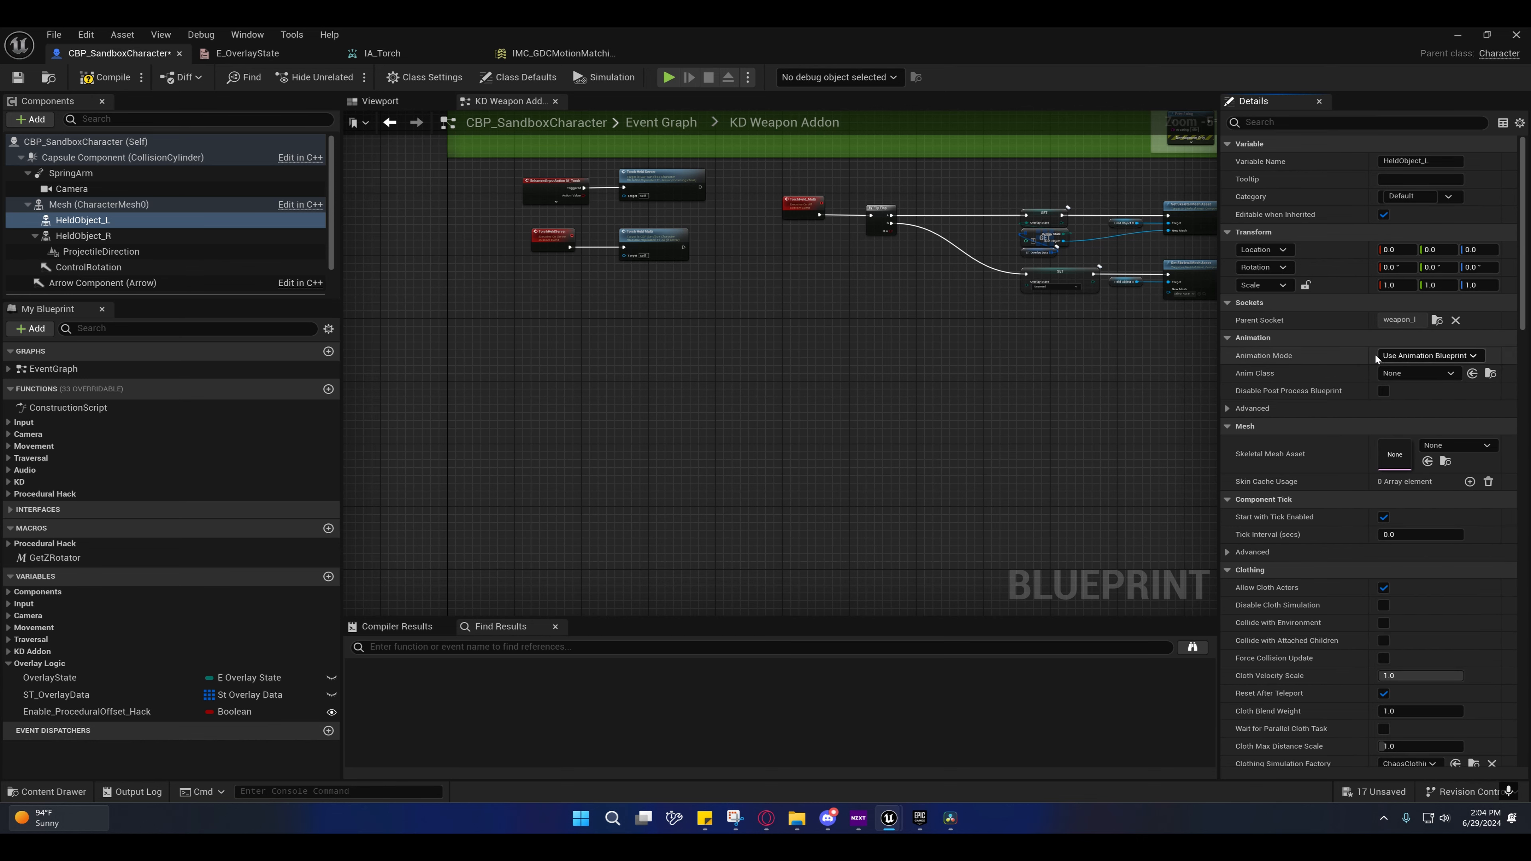
# Step: Replace the Held Object R references feeding both torch Set Skeletal Mesh Asset nodes with HeldObject_L
pyautogui.moveTo(898, 330); pyautogui.dragTo(533, 348, button='right')
pyautogui.moveTo(565, 288); pyautogui.dragTo(584, 369, button='right')
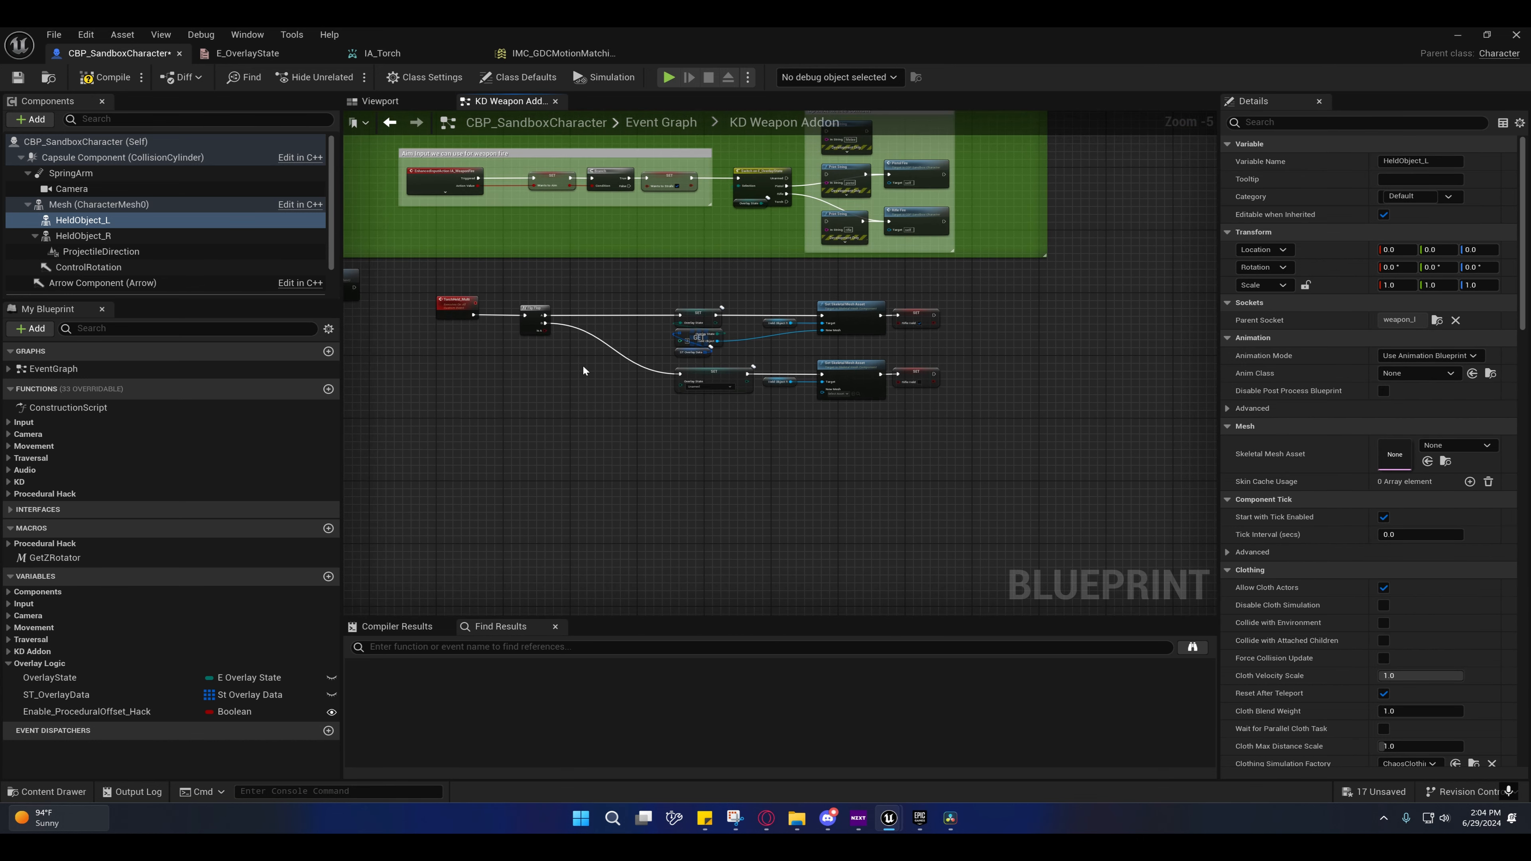
pyautogui.moveTo(737, 362); pyautogui.dragTo(642, 359, button='right')
pyautogui.scroll(2, 642, 359)
pyautogui.moveTo(111, 221); pyautogui.dragTo(691, 339)
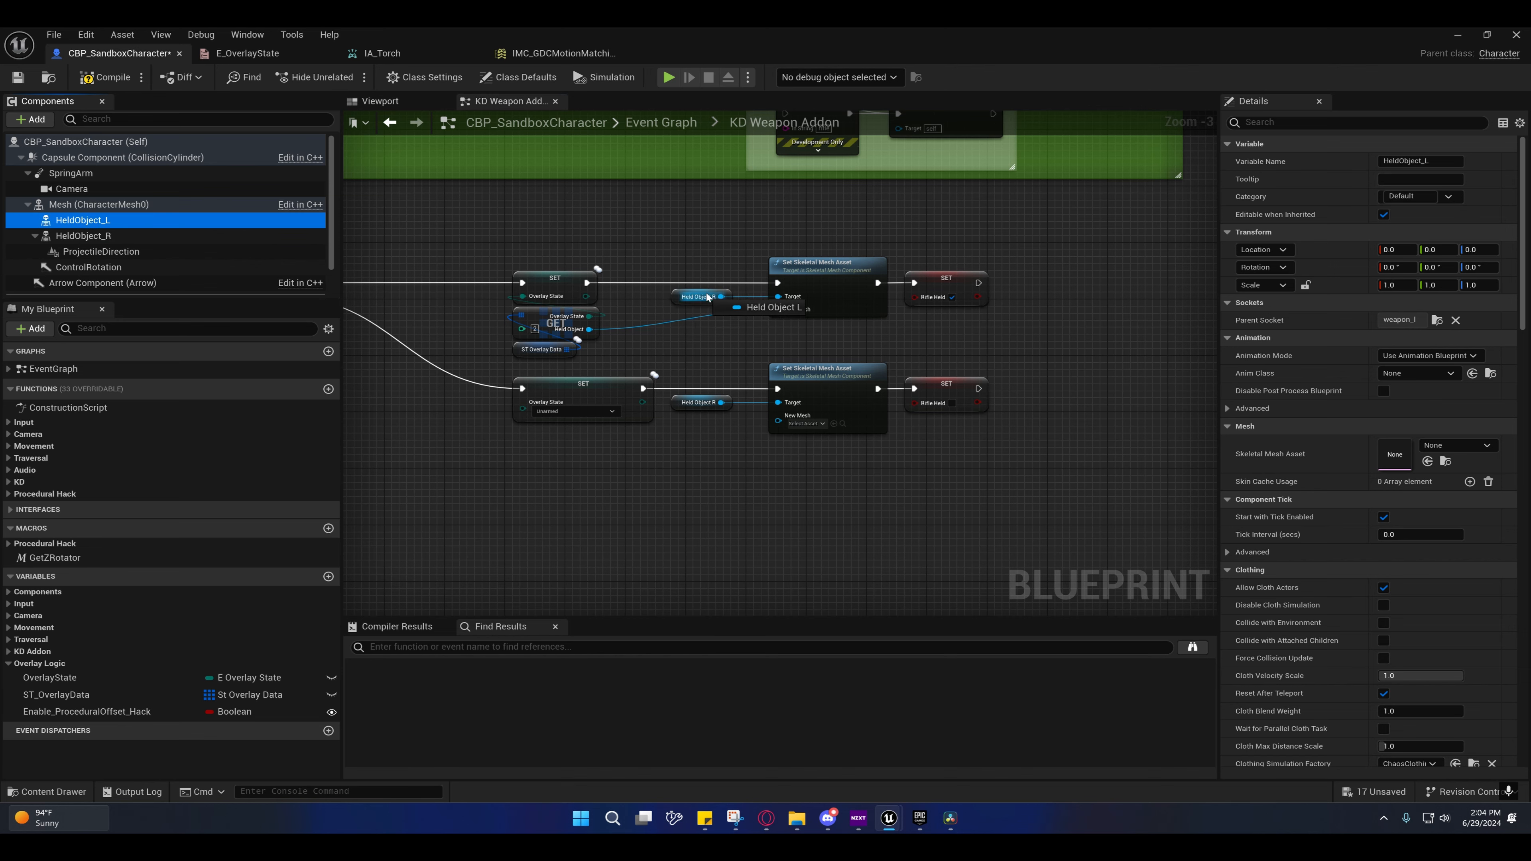
pyautogui.moveTo(676, 298); pyautogui.dragTo(678, 298)
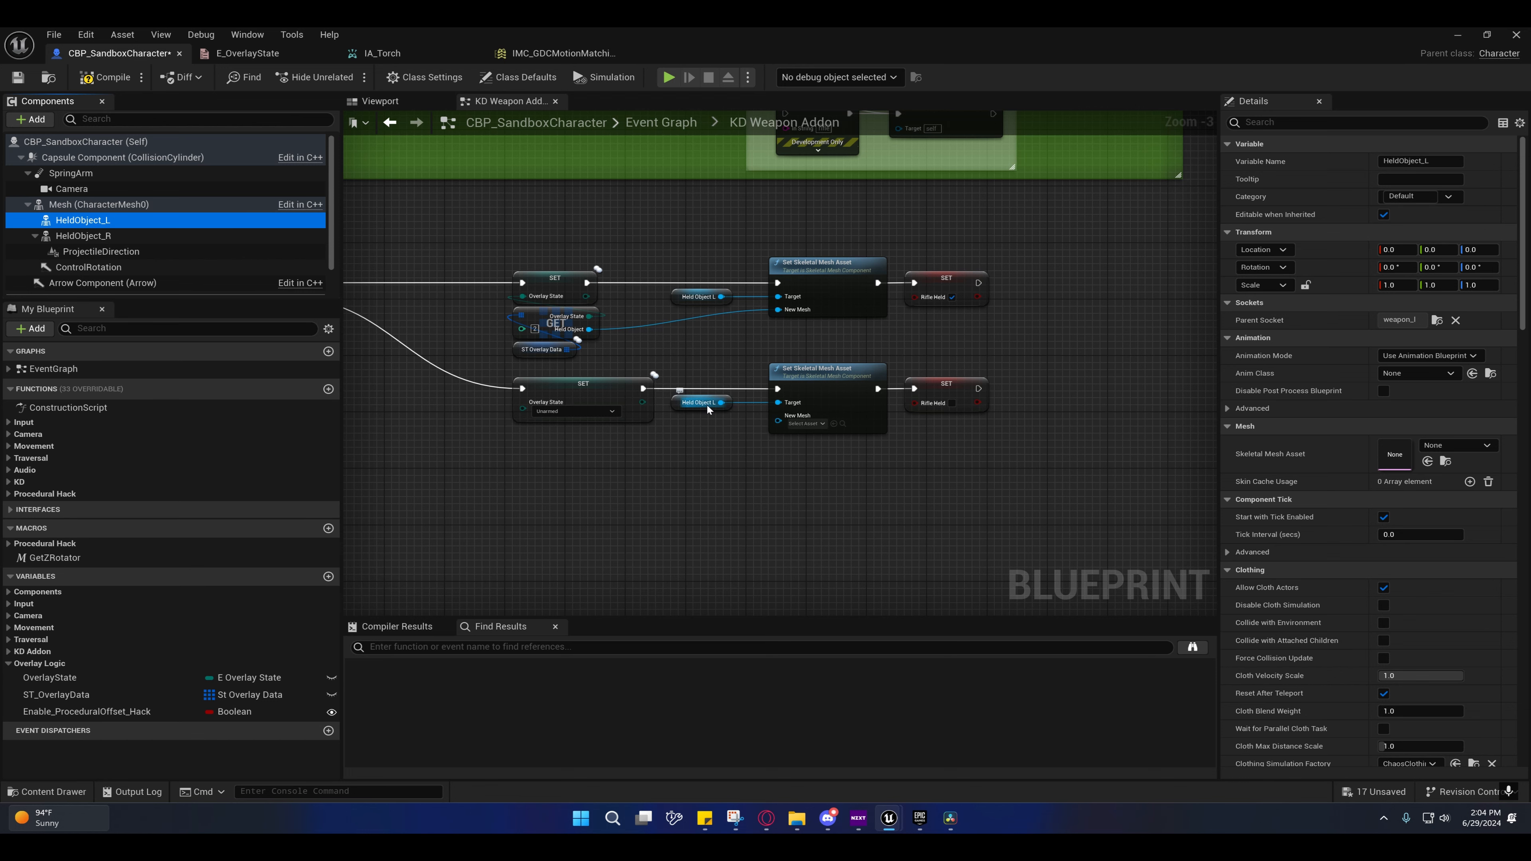
# Step: Compare the parent sockets assigned to HeldObject_R and HeldObject_L
pyautogui.moveTo(745, 431); pyautogui.dragTo(813, 445, button='right')
pyautogui.moveTo(785, 351)
pyautogui.mouseDown(button='right')
pyautogui.moveTo(764, 376)
pyautogui.moveTo(792, 371)
pyautogui.mouseUp(button='right')
pyautogui.click(83, 236)
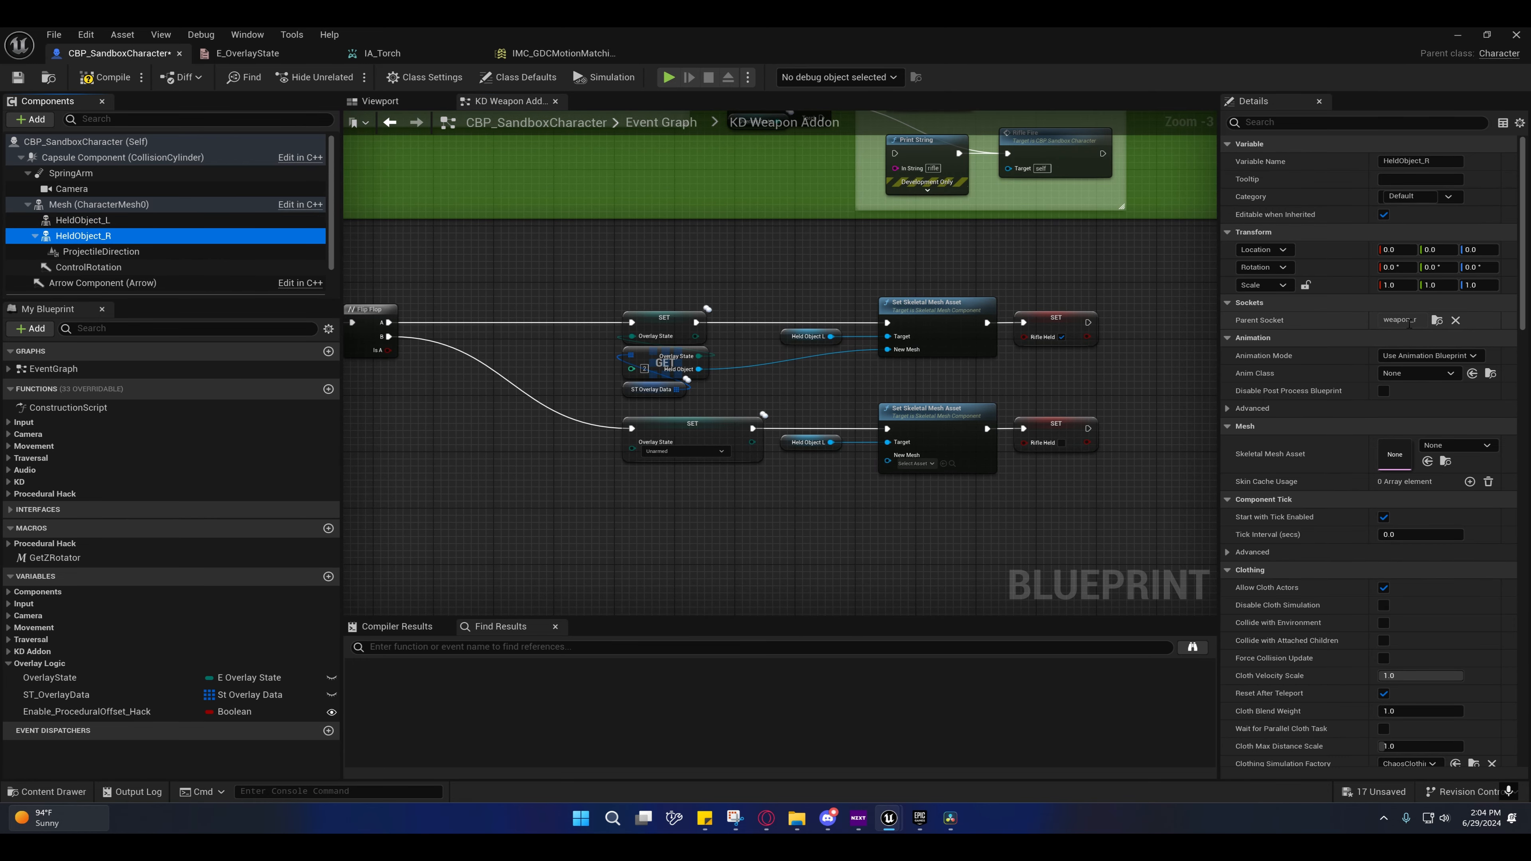
pyautogui.click(83, 220)
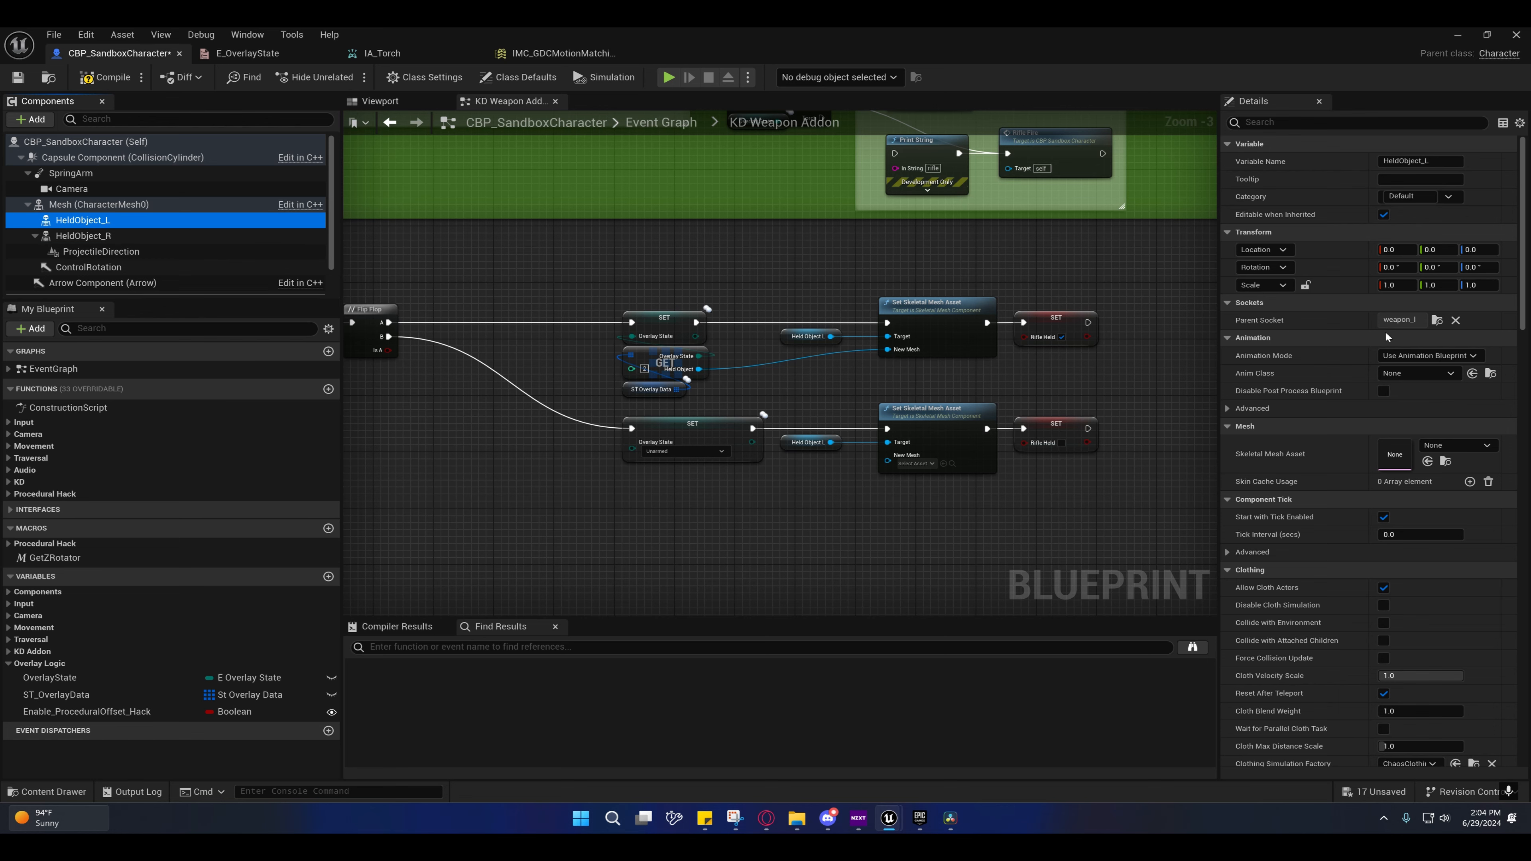
# Step: Compile and save the character blueprint with the HeldObject_L changes
pyautogui.moveTo(1009, 393); pyautogui.dragTo(927, 345, button='right')
pyautogui.click(101, 78)
pyautogui.click(17, 77)
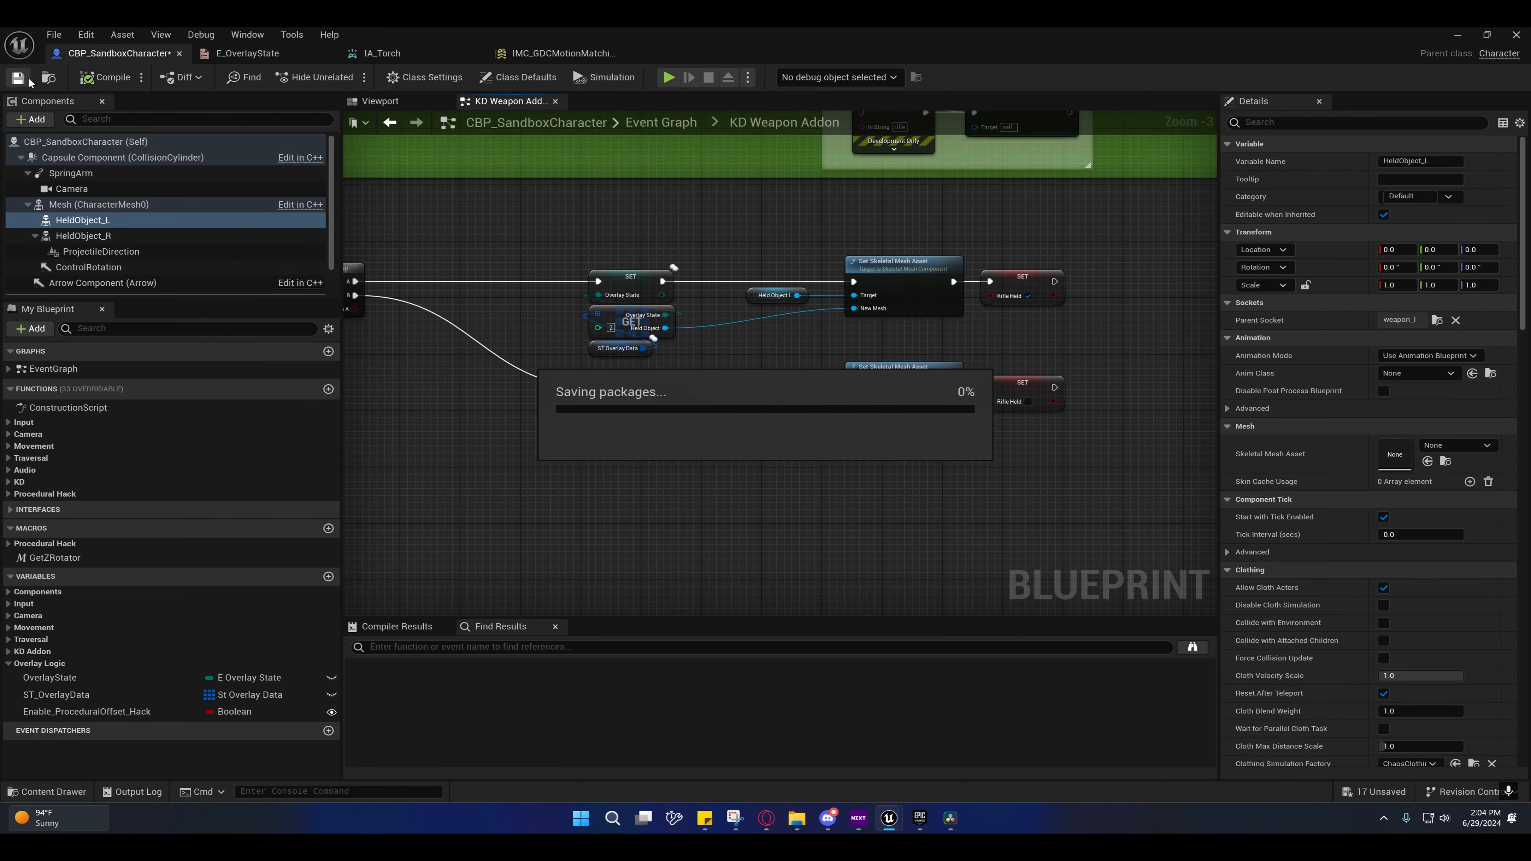
# Step: Delete the two Rifle Held setters at the end of the torch branches, then compile and save the blueprint
pyautogui.moveTo(810, 235); pyautogui.dragTo(864, 692, button='right')
pyautogui.moveTo(913, 467); pyautogui.dragTo(774, 166, button='right')
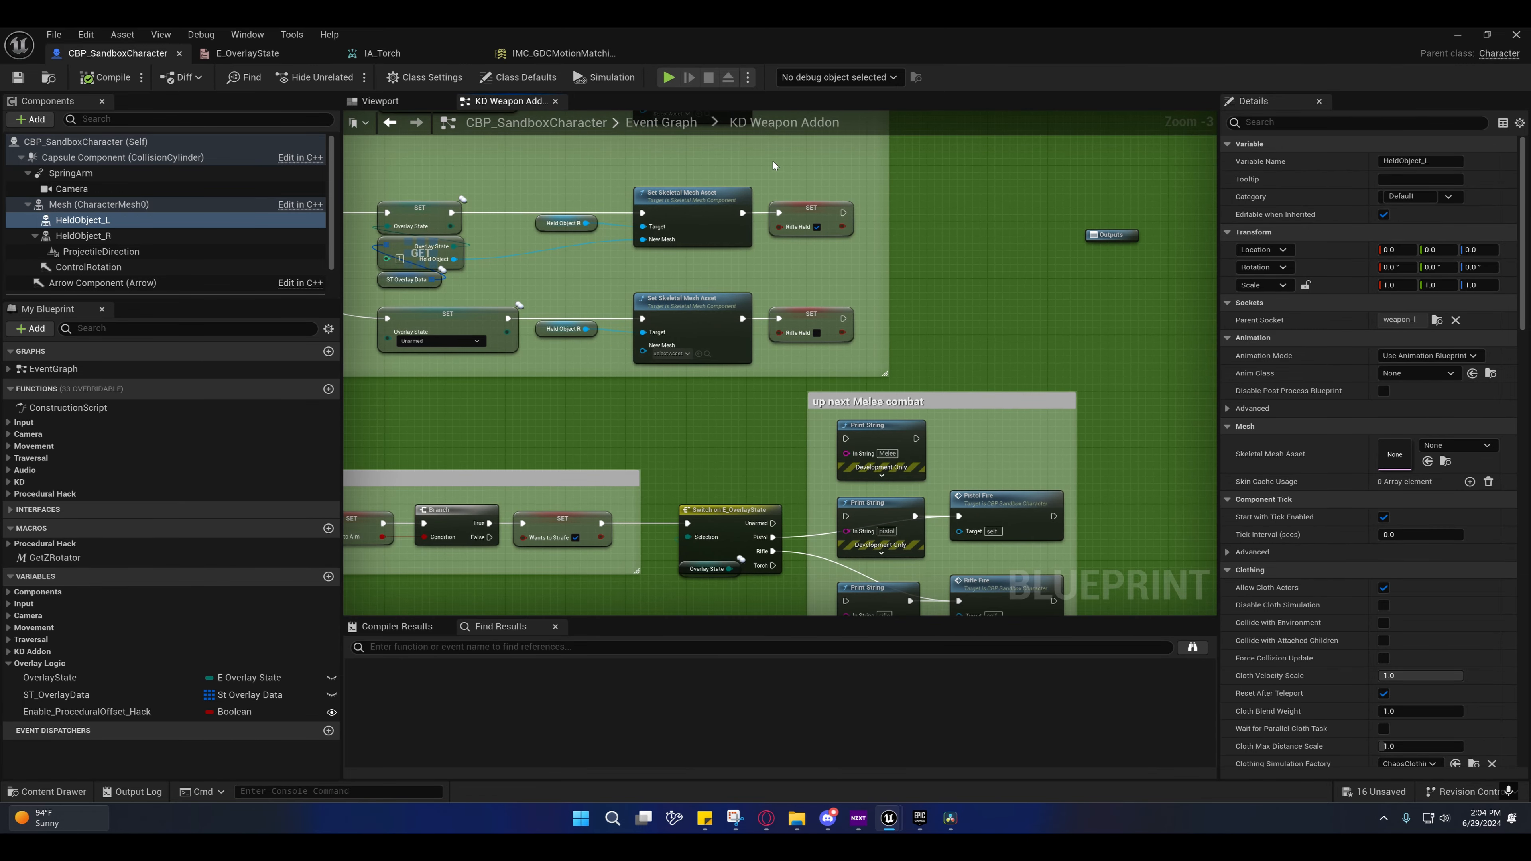
pyautogui.moveTo(865, 355); pyautogui.dragTo(573, 112, button='right')
pyautogui.moveTo(869, 455); pyautogui.dragTo(868, 453)
pyautogui.moveTo(770, 386); pyautogui.dragTo(991, 408, button='right')
pyautogui.press('Delete')
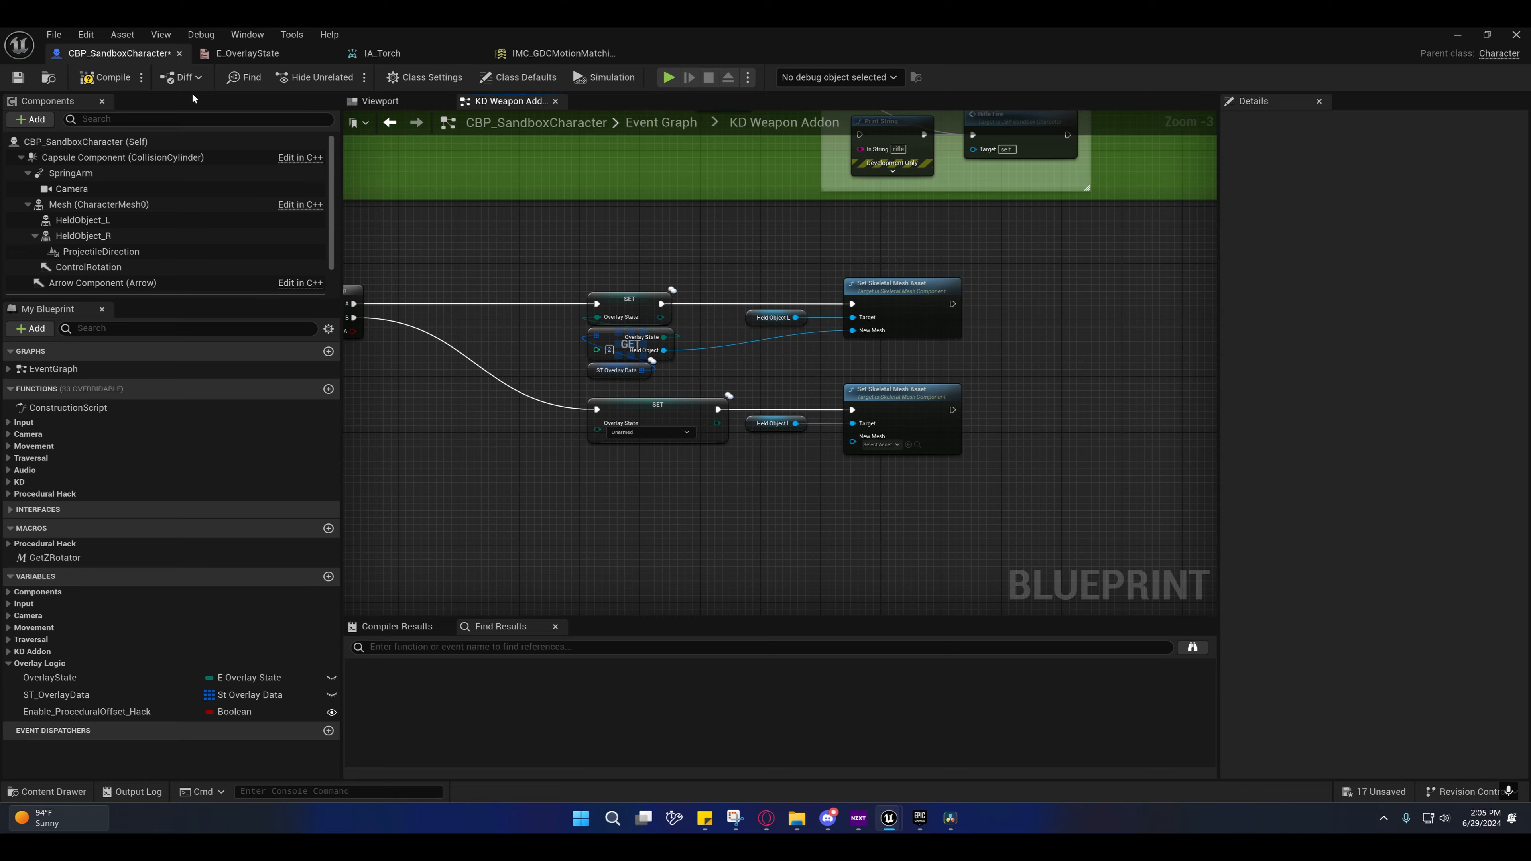
pyautogui.click(97, 76)
pyautogui.click(17, 77)
# Step: Play-test the level again to check the torch on the left-hand socket, and end the session
pyautogui.click(1457, 34)
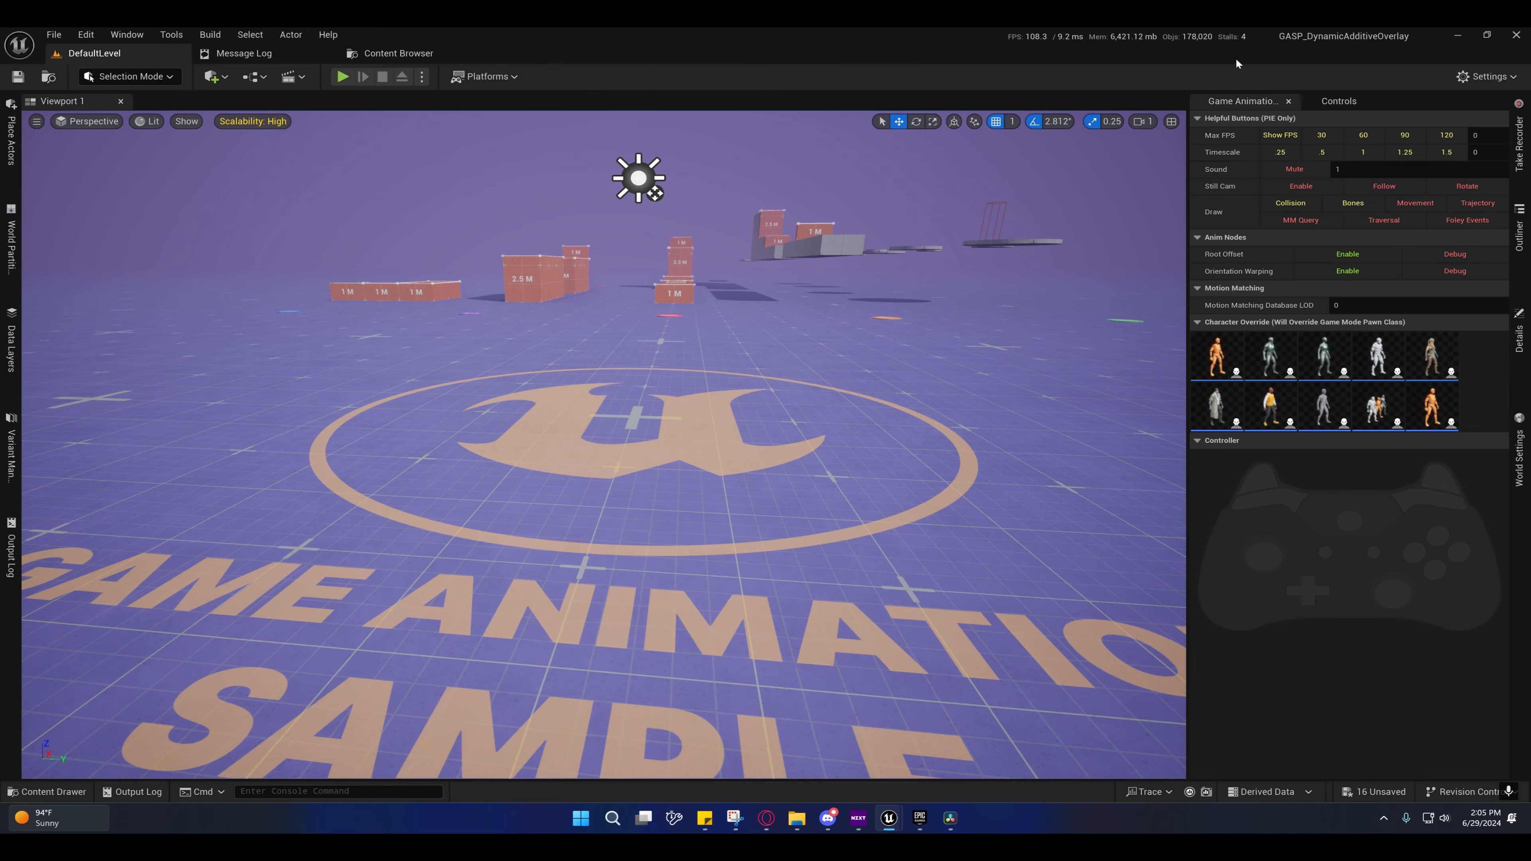
pyautogui.click(343, 77)
pyautogui.press('w')
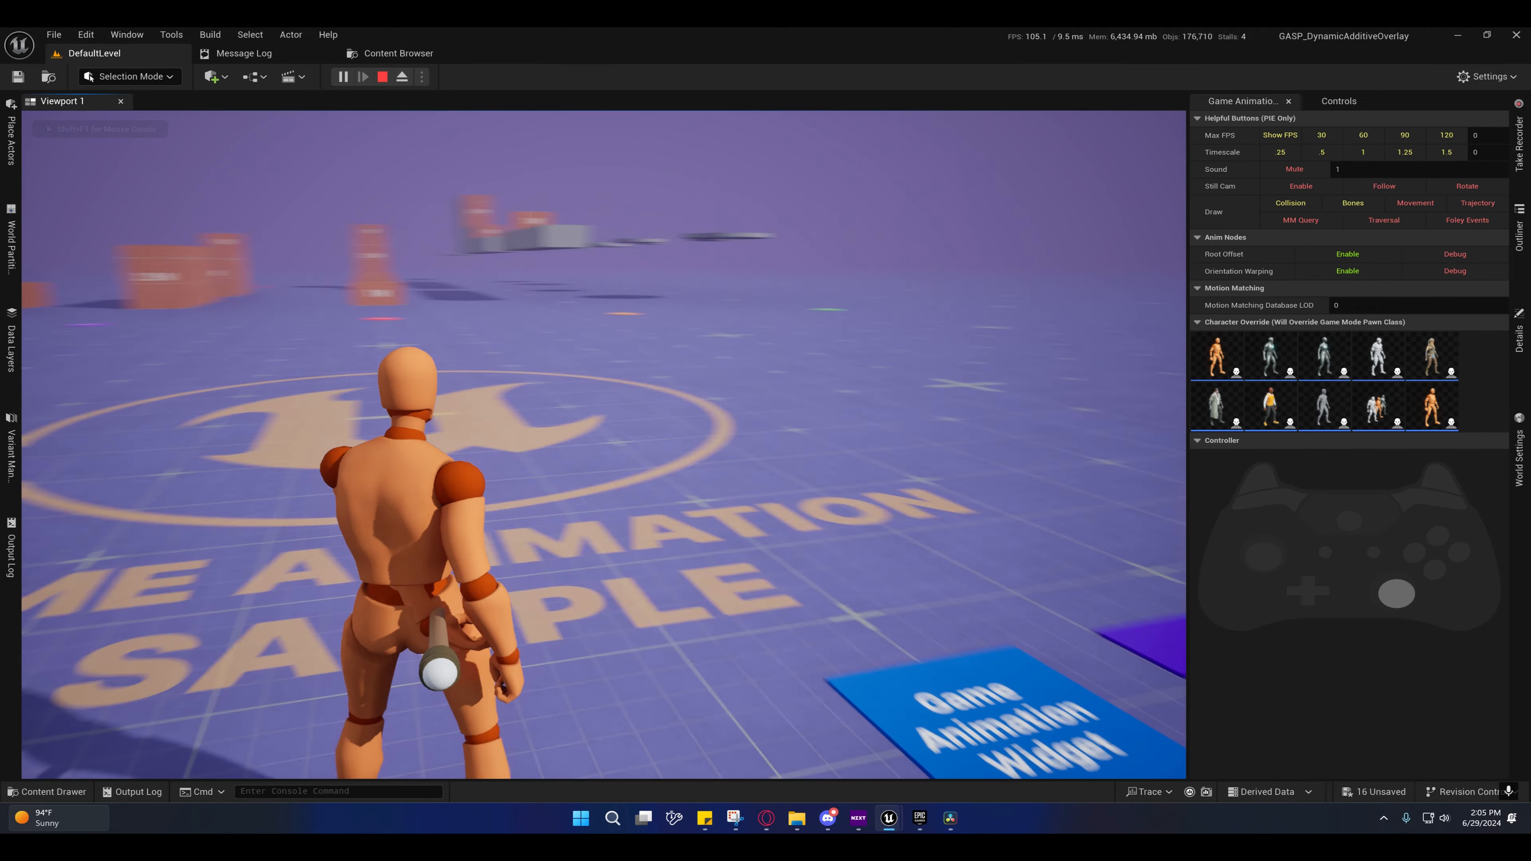
pyautogui.press('Escape')
# Step: Return to the character blueprint and inspect the index 2 entry in the ST_OverlayData default values
pyautogui.moveTo(888, 817)
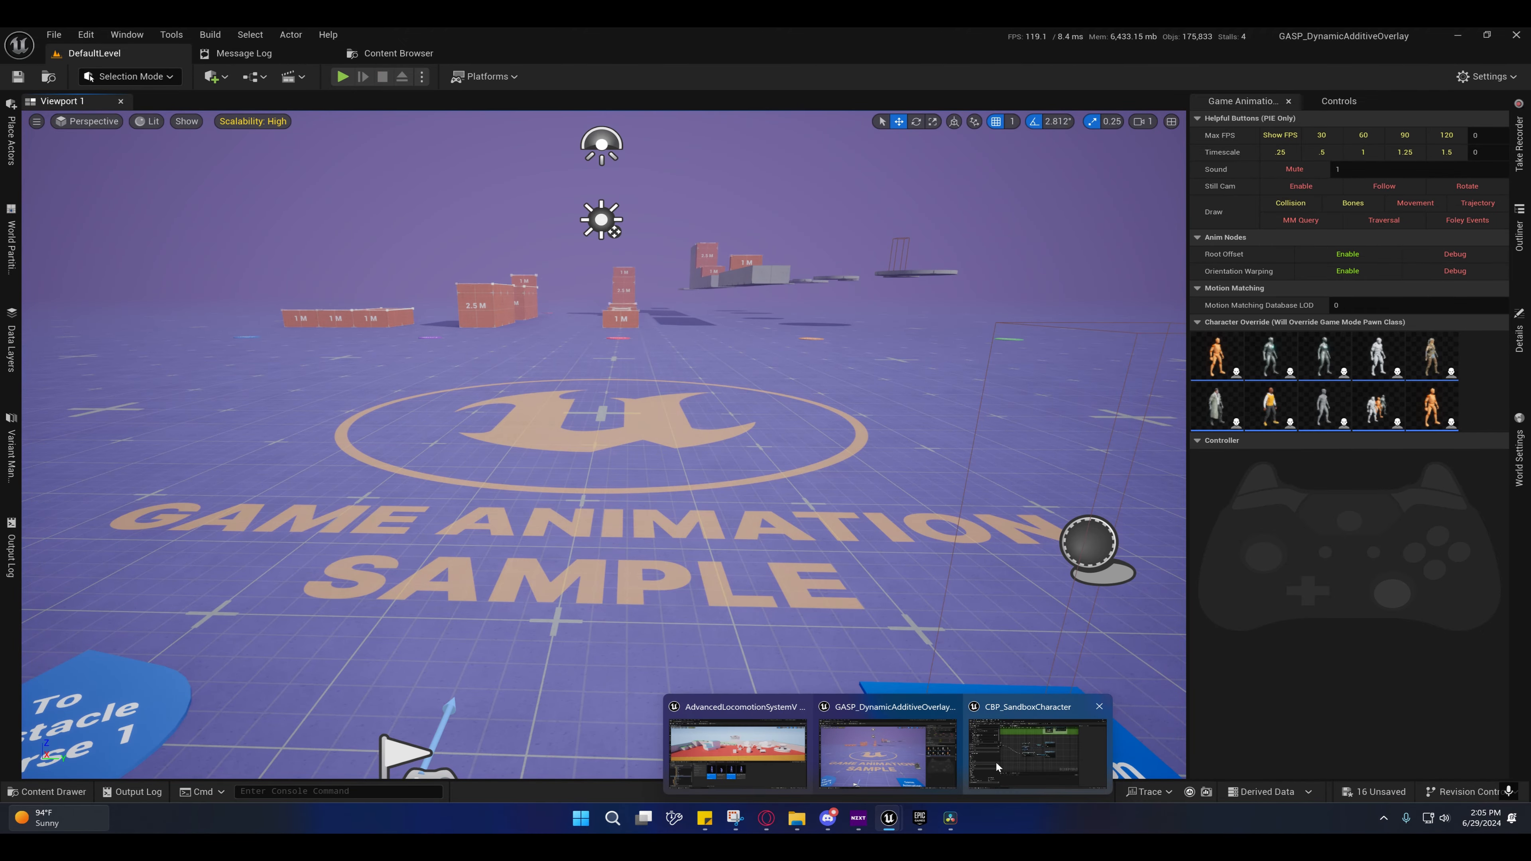
pyautogui.click(985, 778)
pyautogui.moveTo(743, 479); pyautogui.dragTo(935, 460, button='right')
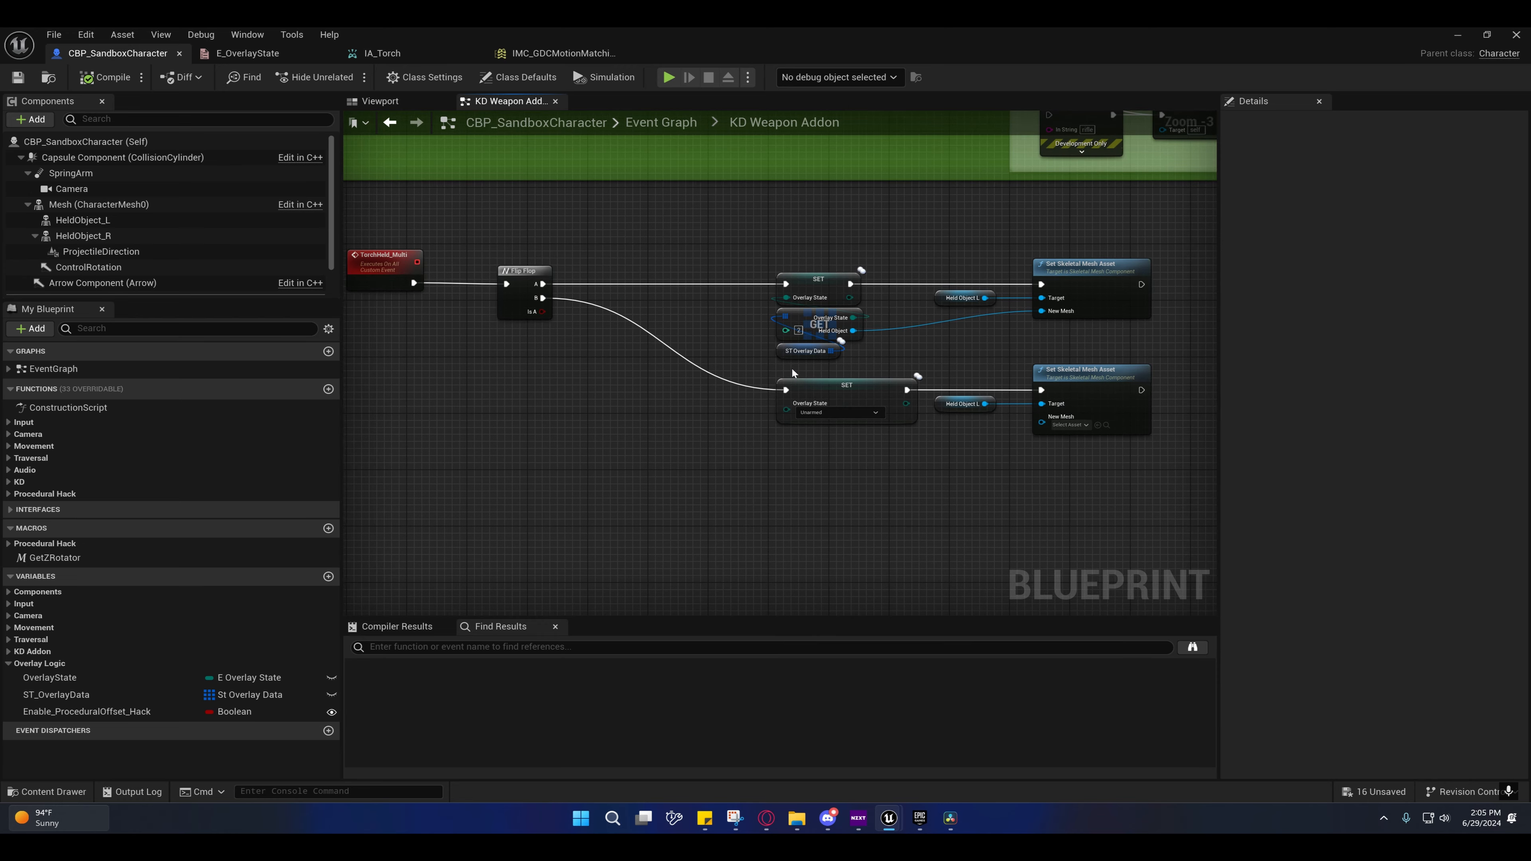
pyautogui.click(808, 351)
pyautogui.click(1240, 429)
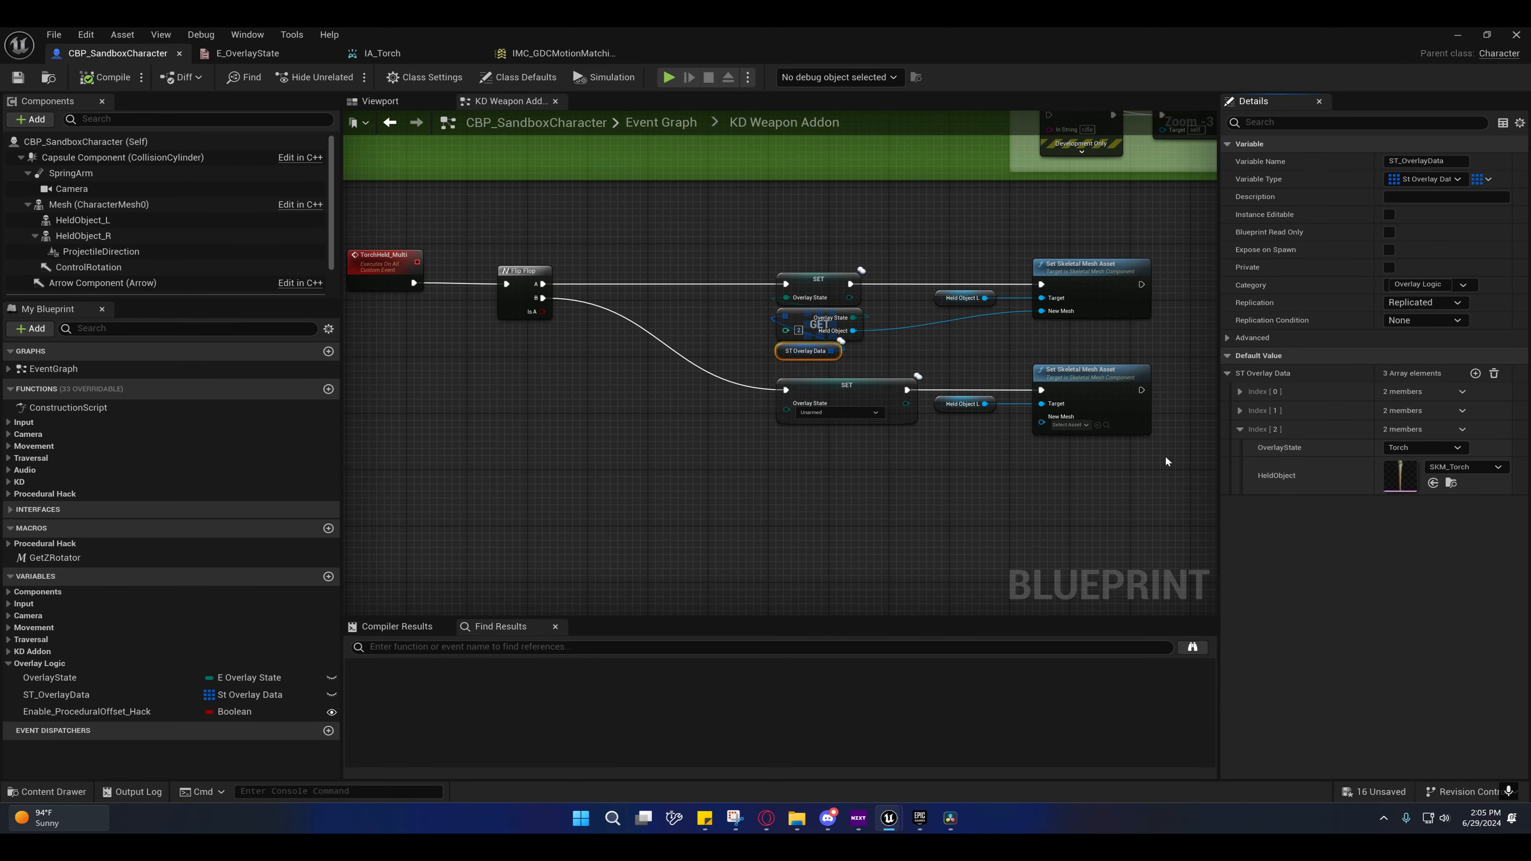
# Step: Find all references to the Rifle Held variable by class member and visit each resulting setter
pyautogui.moveTo(1117, 466); pyautogui.dragTo(699, 402, button='right')
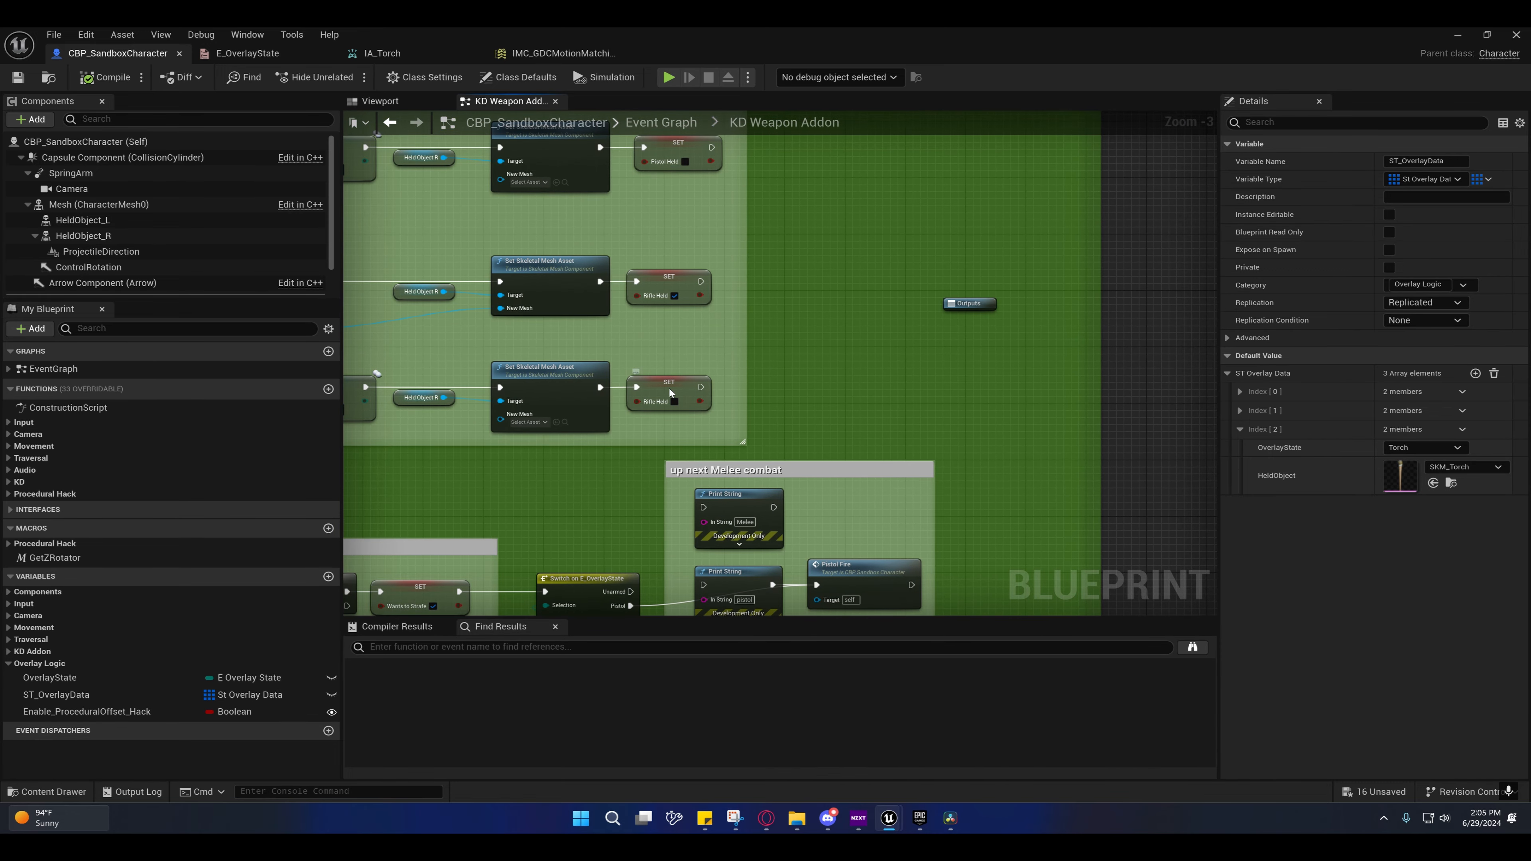
pyautogui.rightClick(699, 402)
pyautogui.moveTo(783, 515)
pyautogui.click(904, 563)
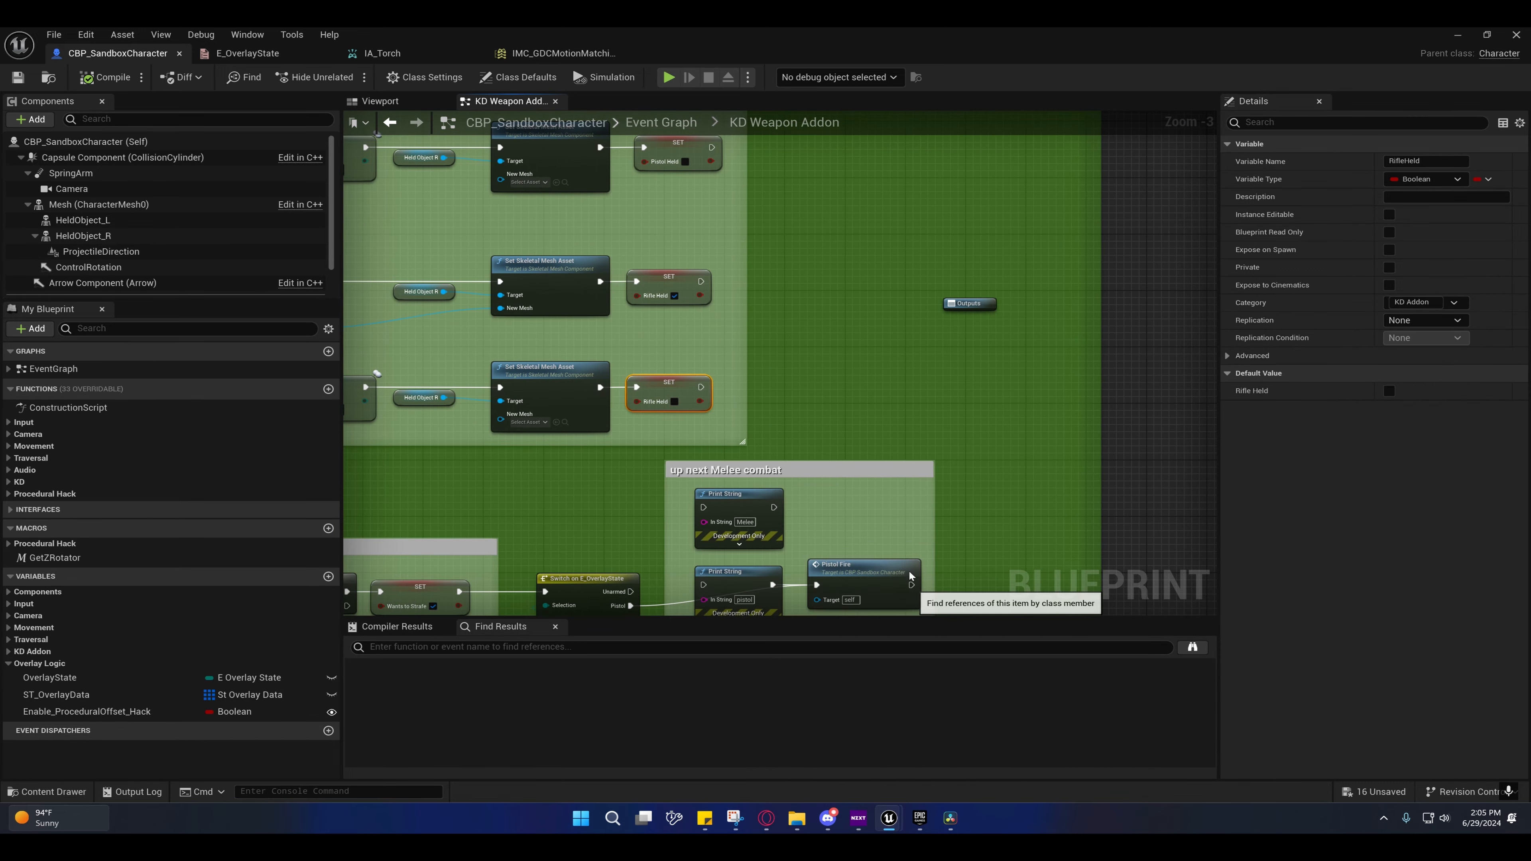
pyautogui.click(408, 695)
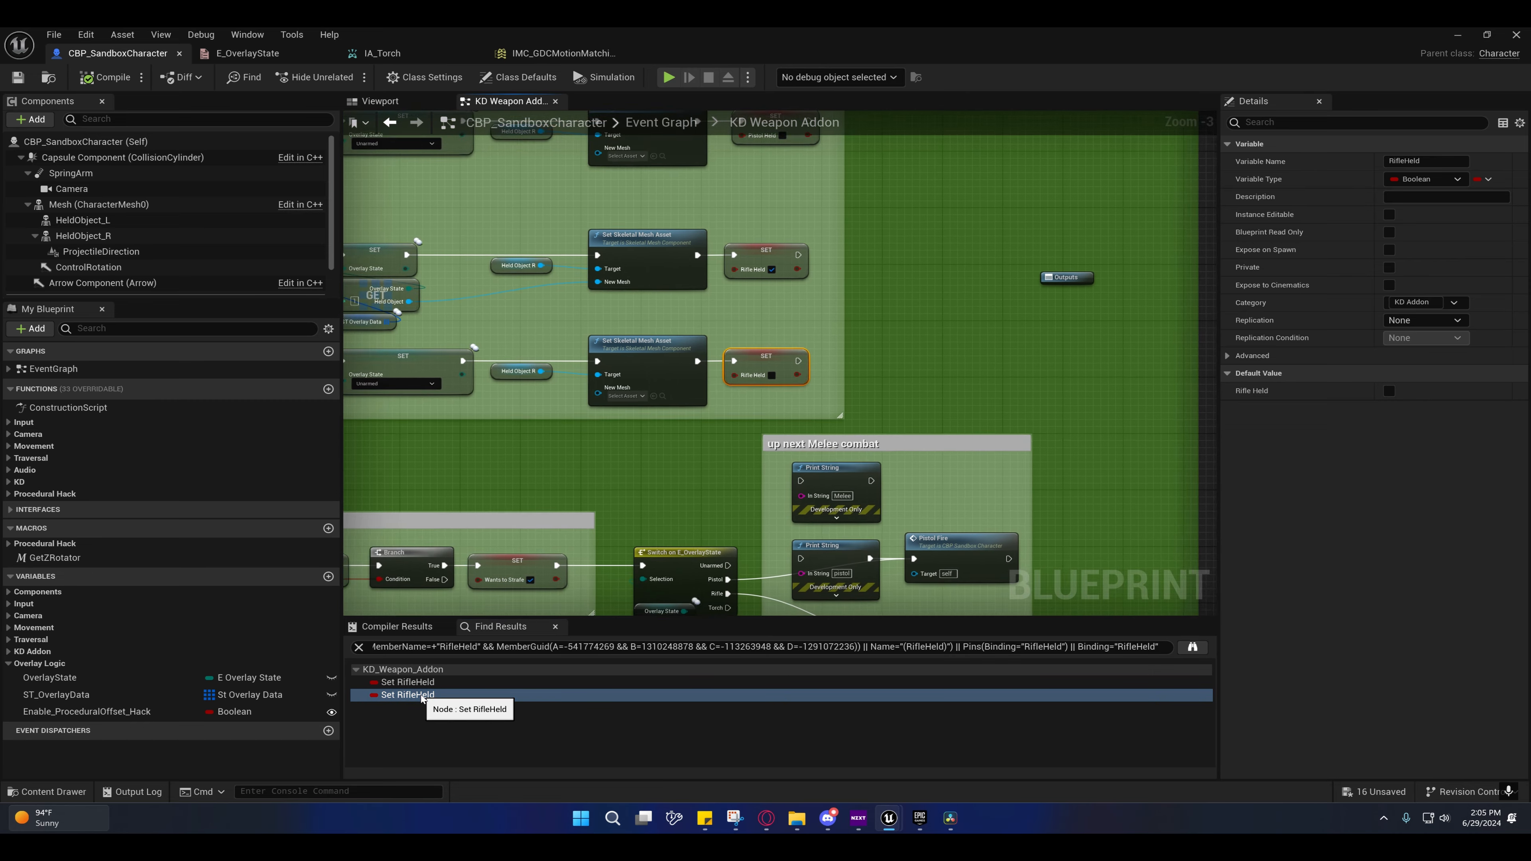
pyautogui.click(407, 682)
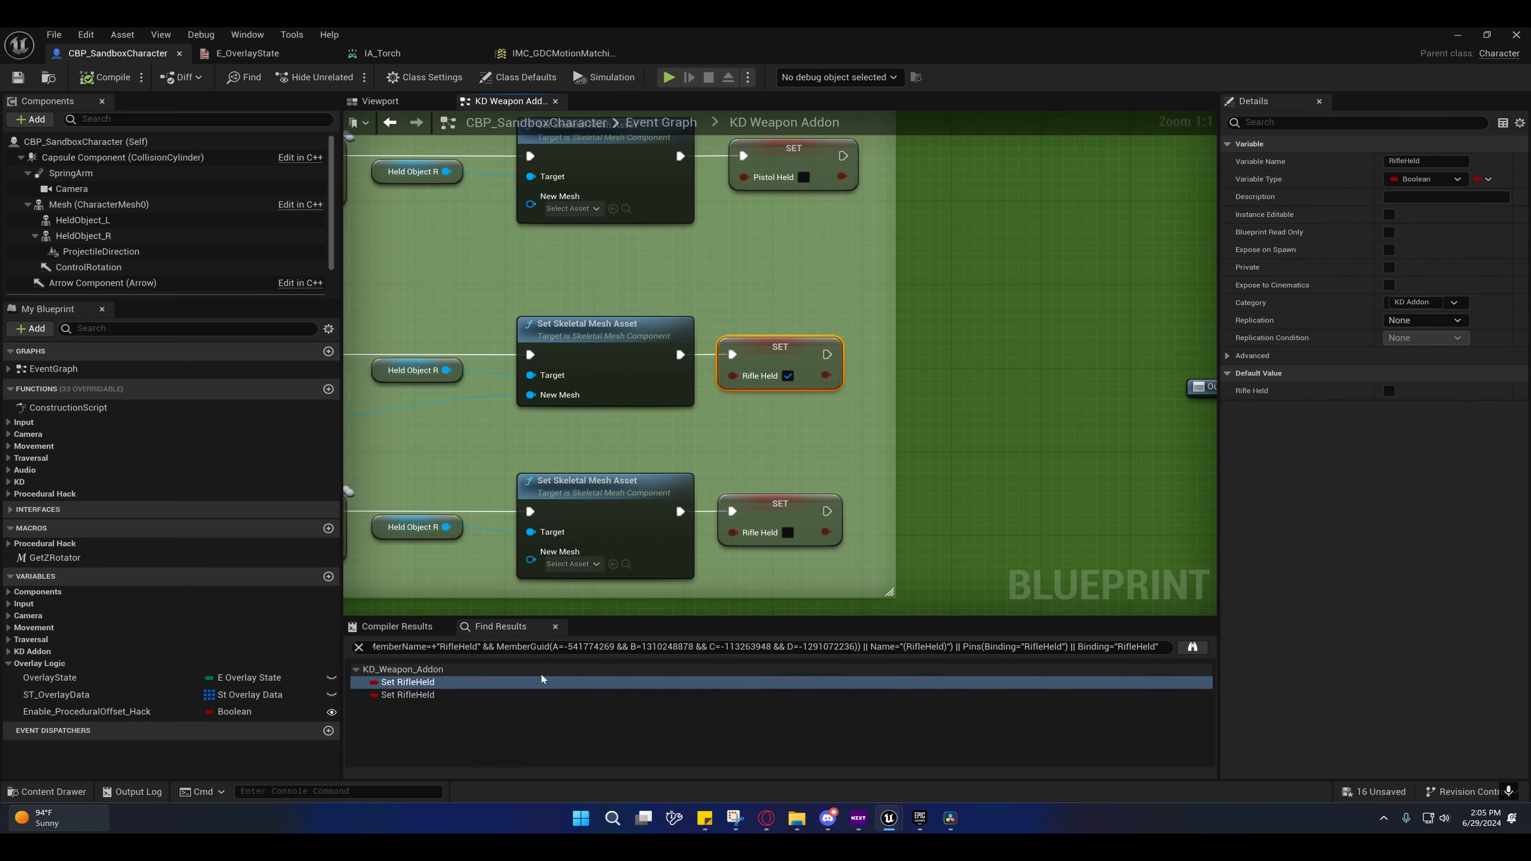
# Step: Search for the Rifle Held references across all blueprints, then return to the torch branches in the KD Weapon Addon graph
pyautogui.click(1192, 647)
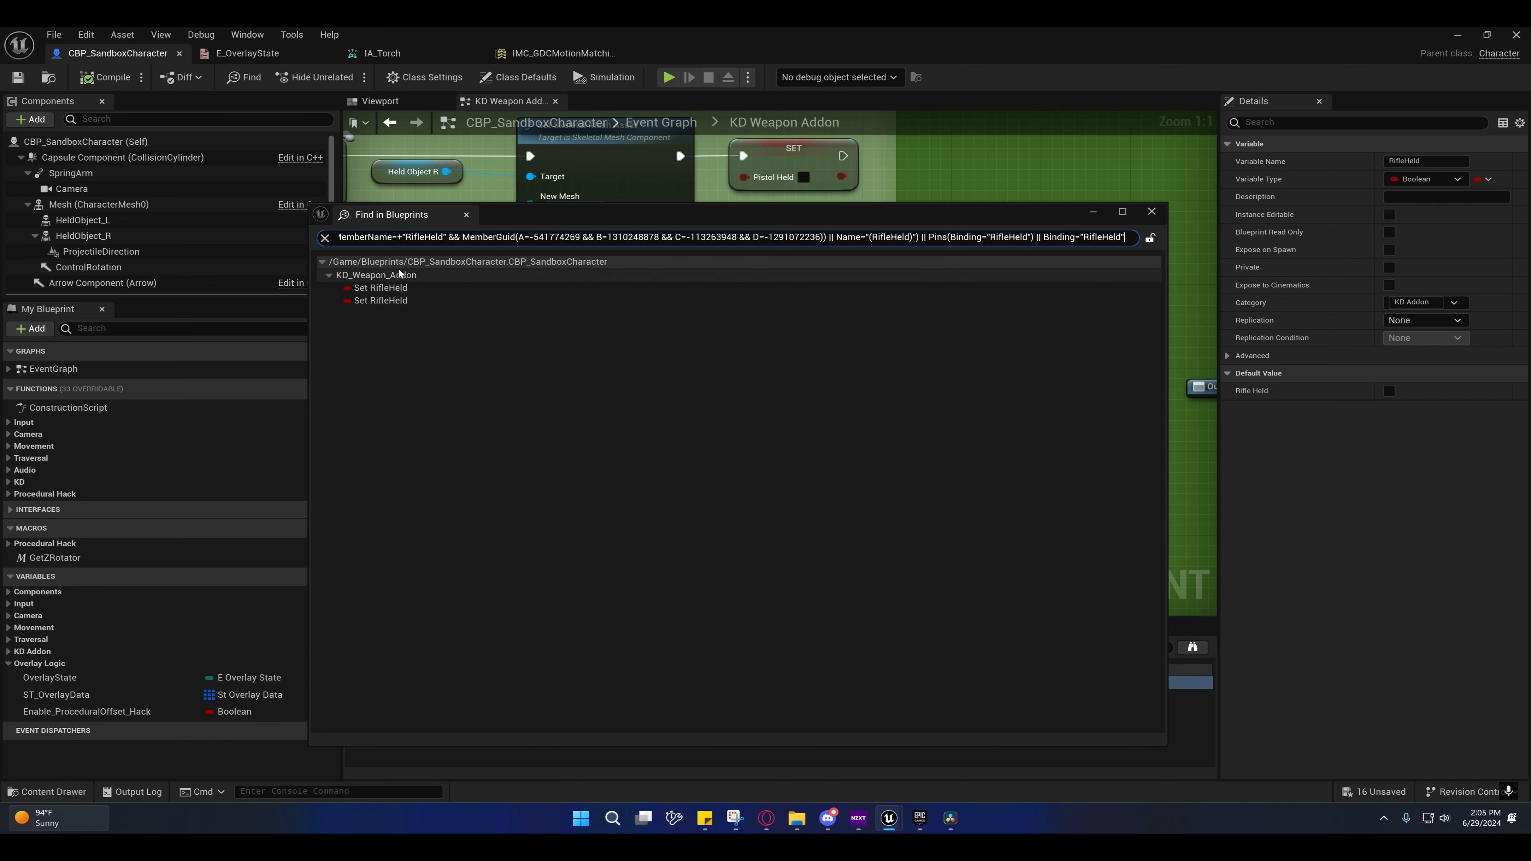
pyautogui.click(1151, 211)
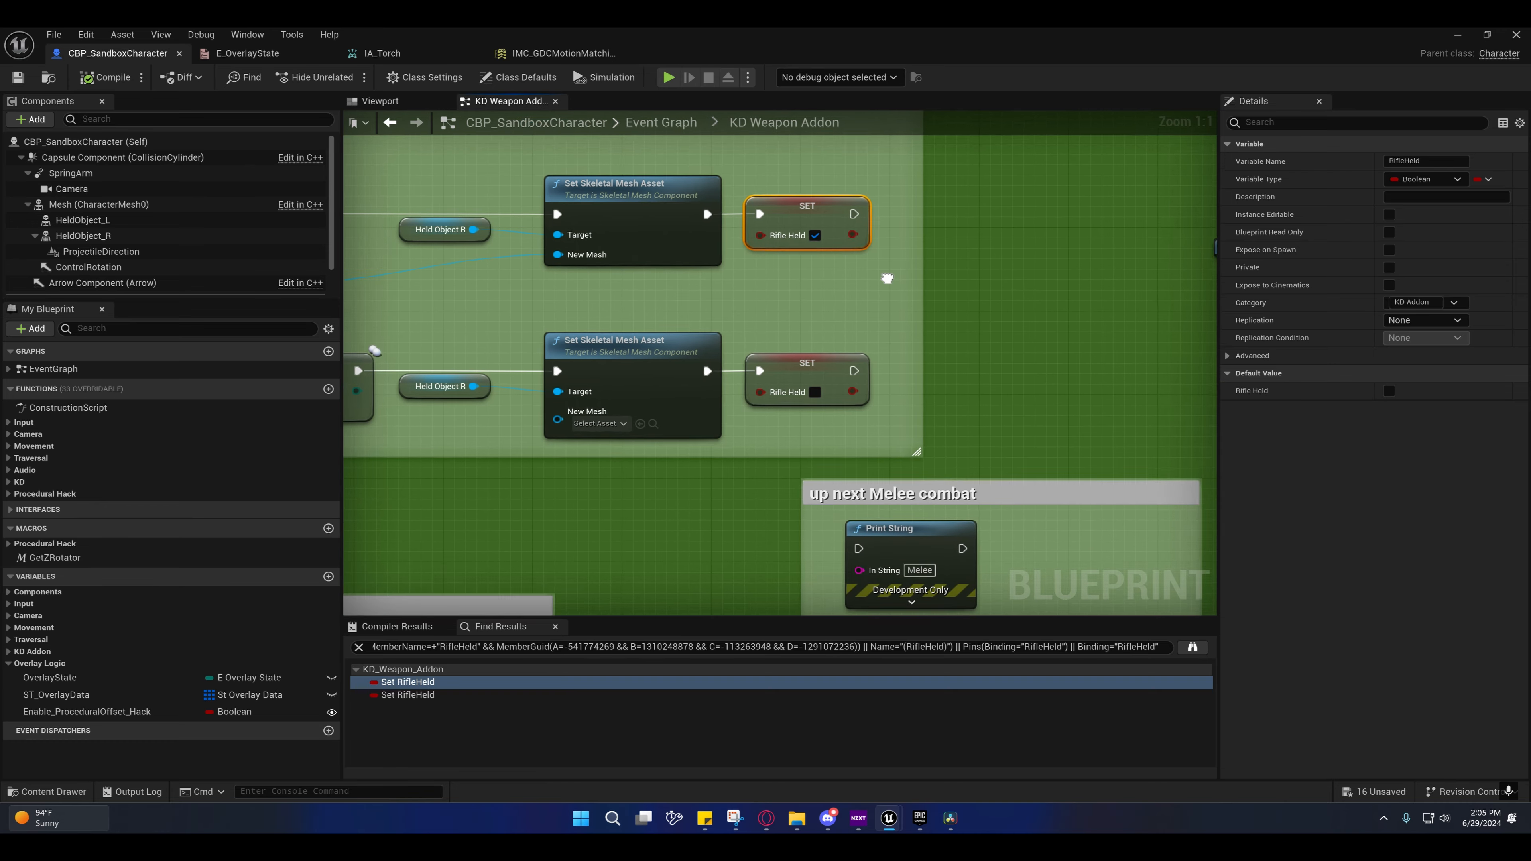
pyautogui.moveTo(851, 316); pyautogui.dragTo(1091, 195, button='right')
pyautogui.moveTo(831, 603); pyautogui.dragTo(538, 263, button='right')
pyautogui.moveTo(701, 305); pyautogui.dragTo(663, 285, button='right')
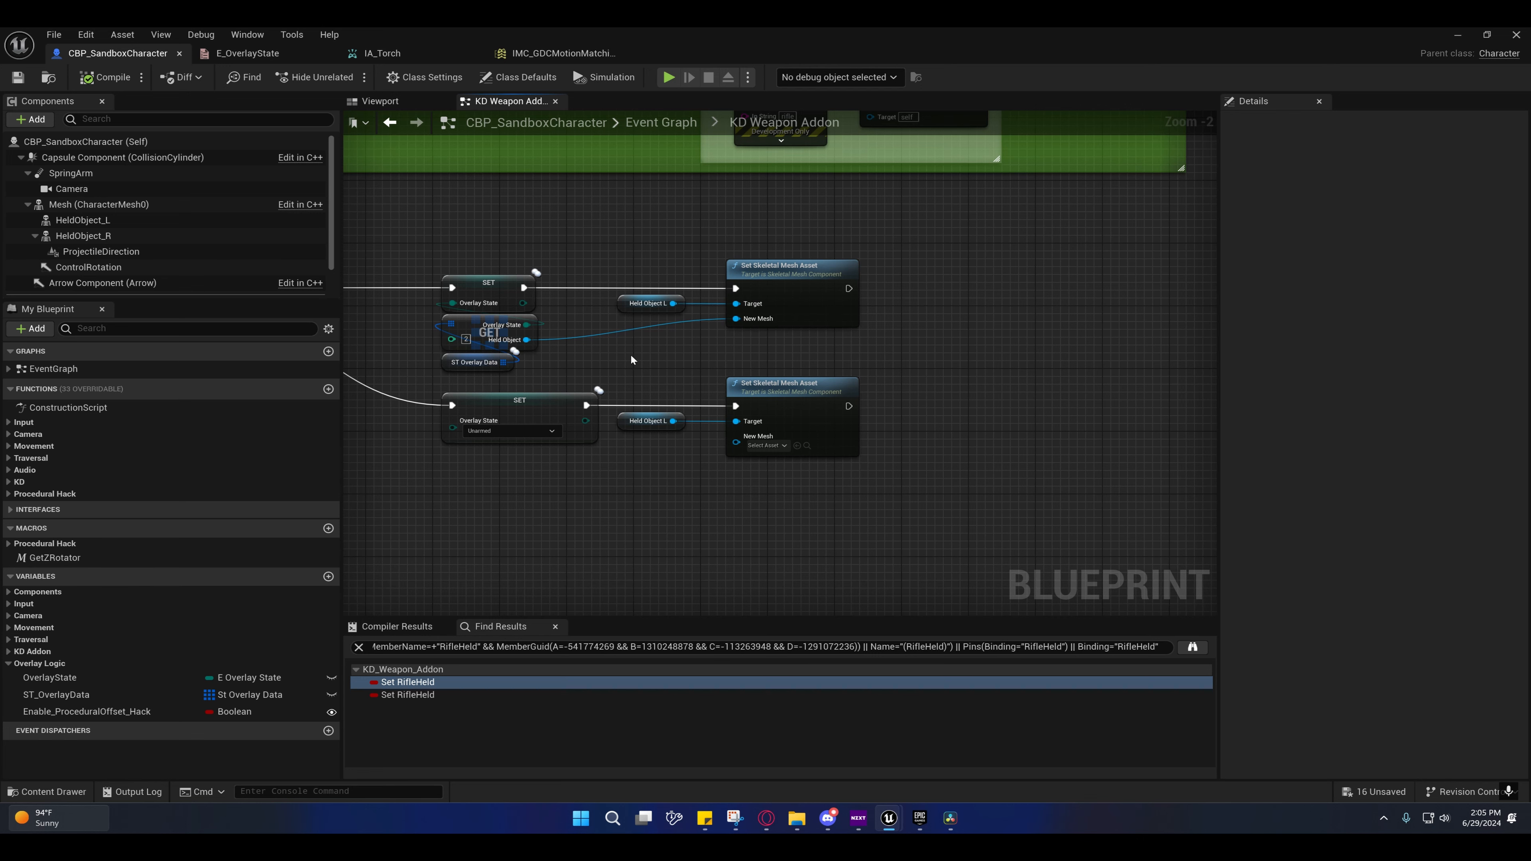
pyautogui.moveTo(631, 360); pyautogui.dragTo(824, 301, button='right')
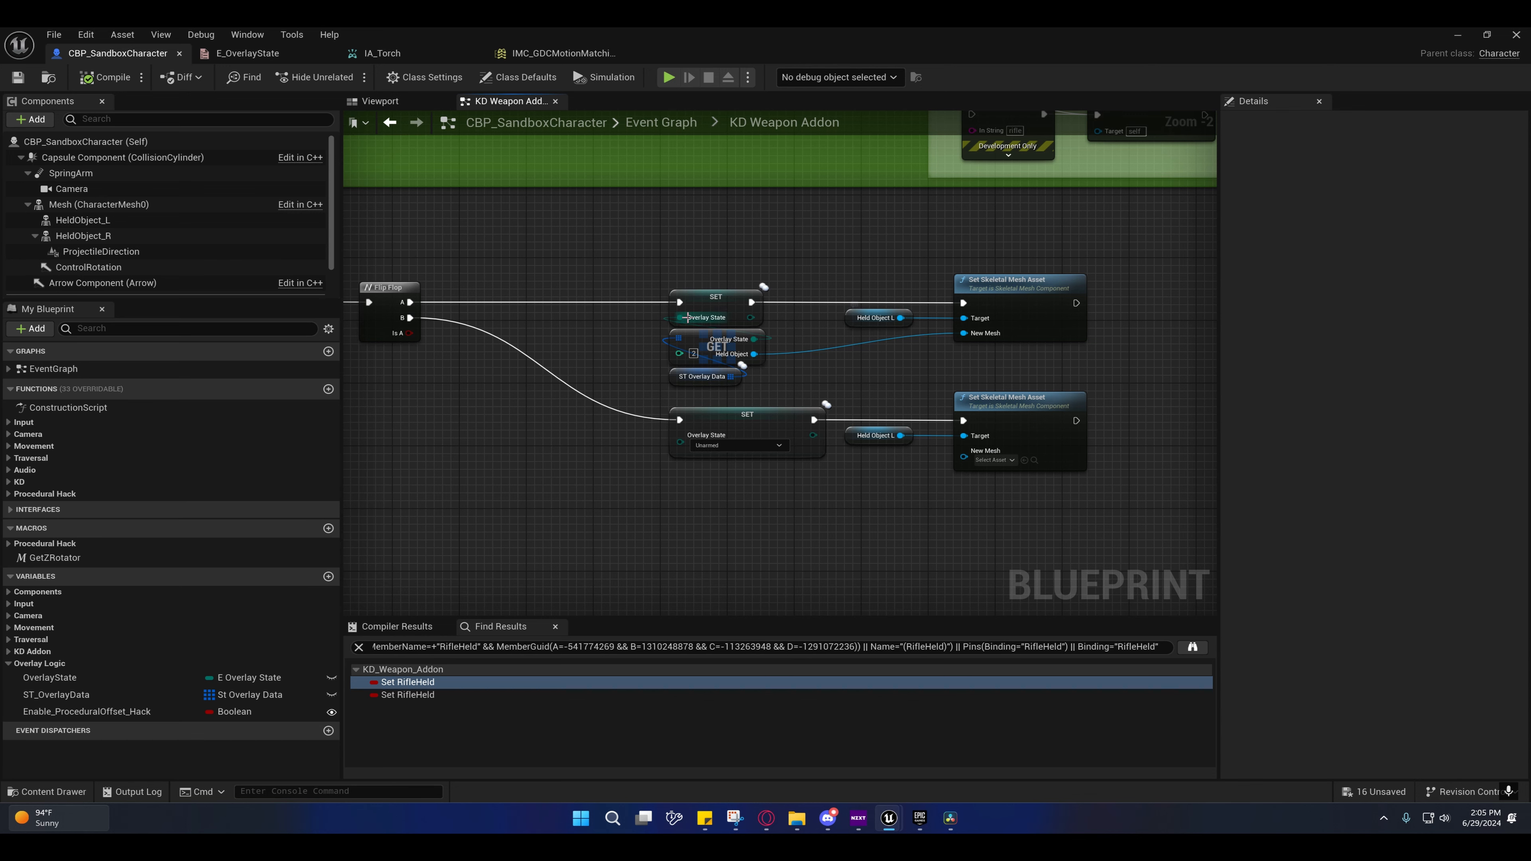
# Step: Inspect the Overlay State variable's default options and the index 2 entry of the ST_OverlayData defaults used by the torch branch
pyautogui.click(716, 305)
pyautogui.click(1410, 392)
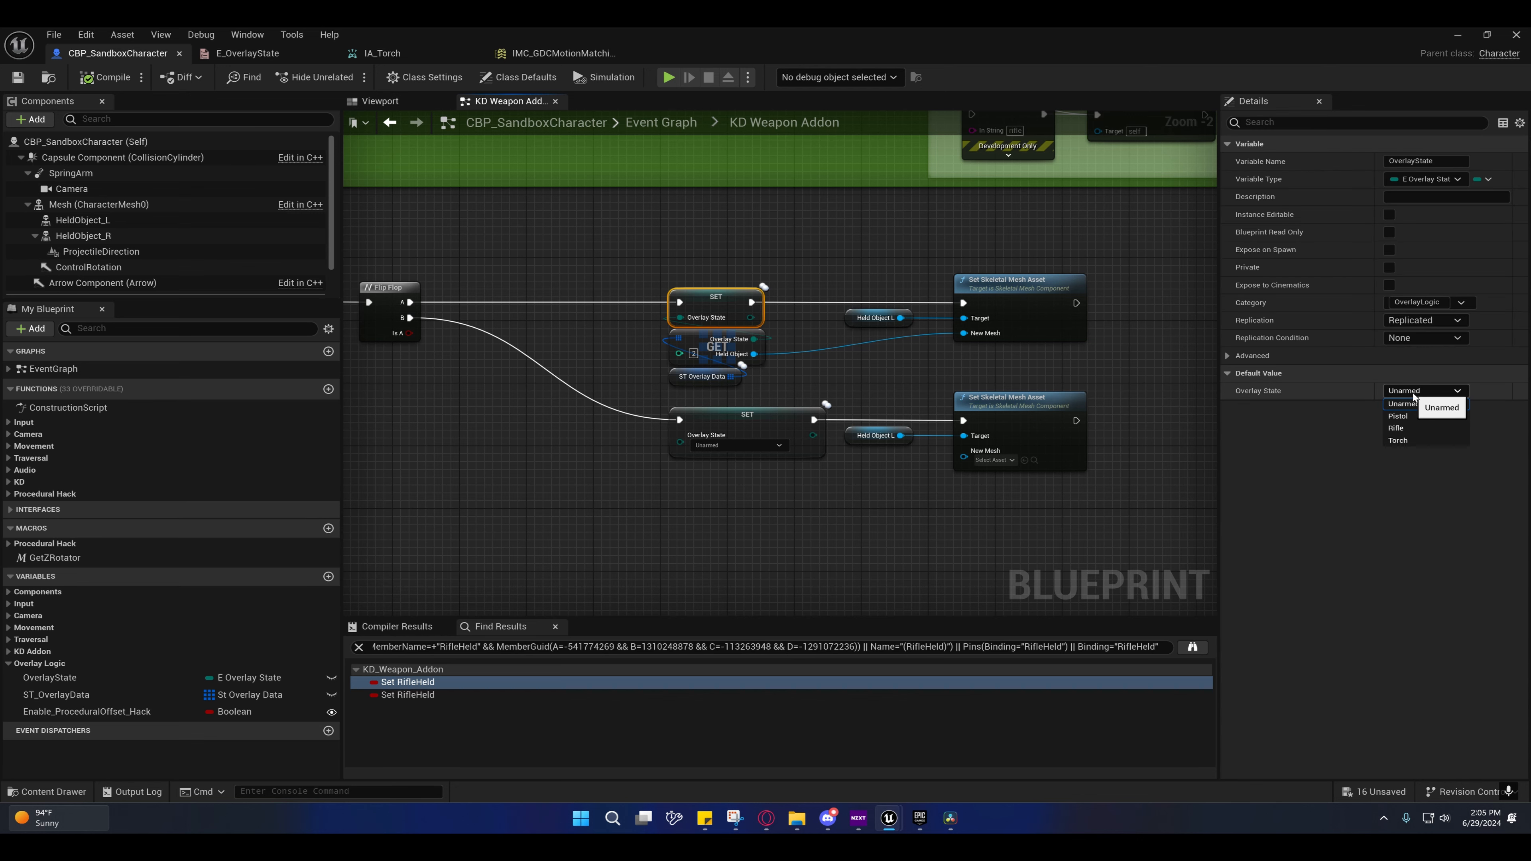
pyautogui.click(1412, 393)
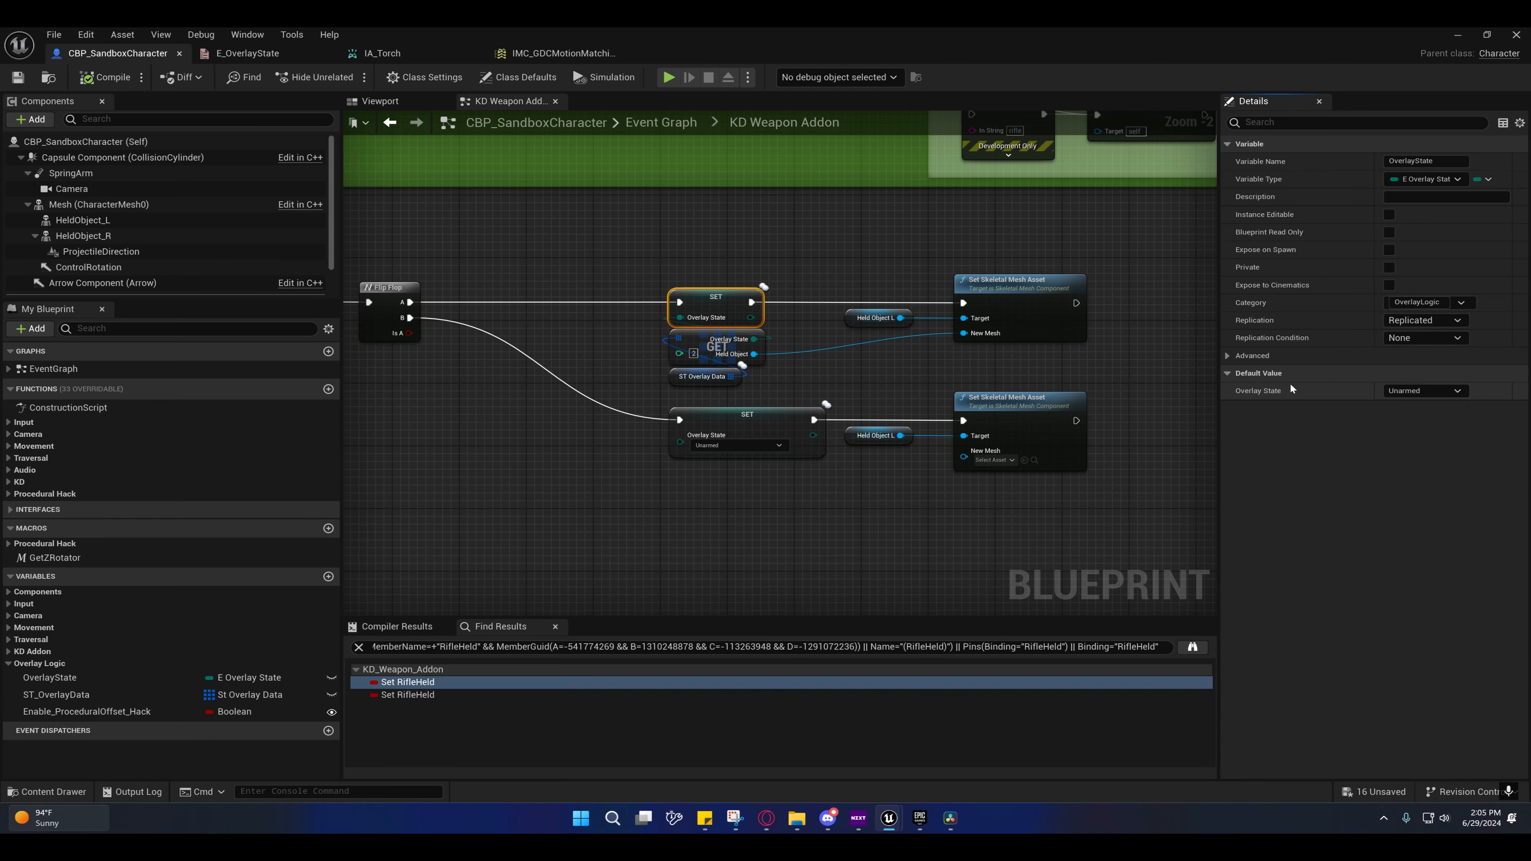
pyautogui.moveTo(704, 339); pyautogui.dragTo(788, 320, button='right')
pyautogui.click(788, 320)
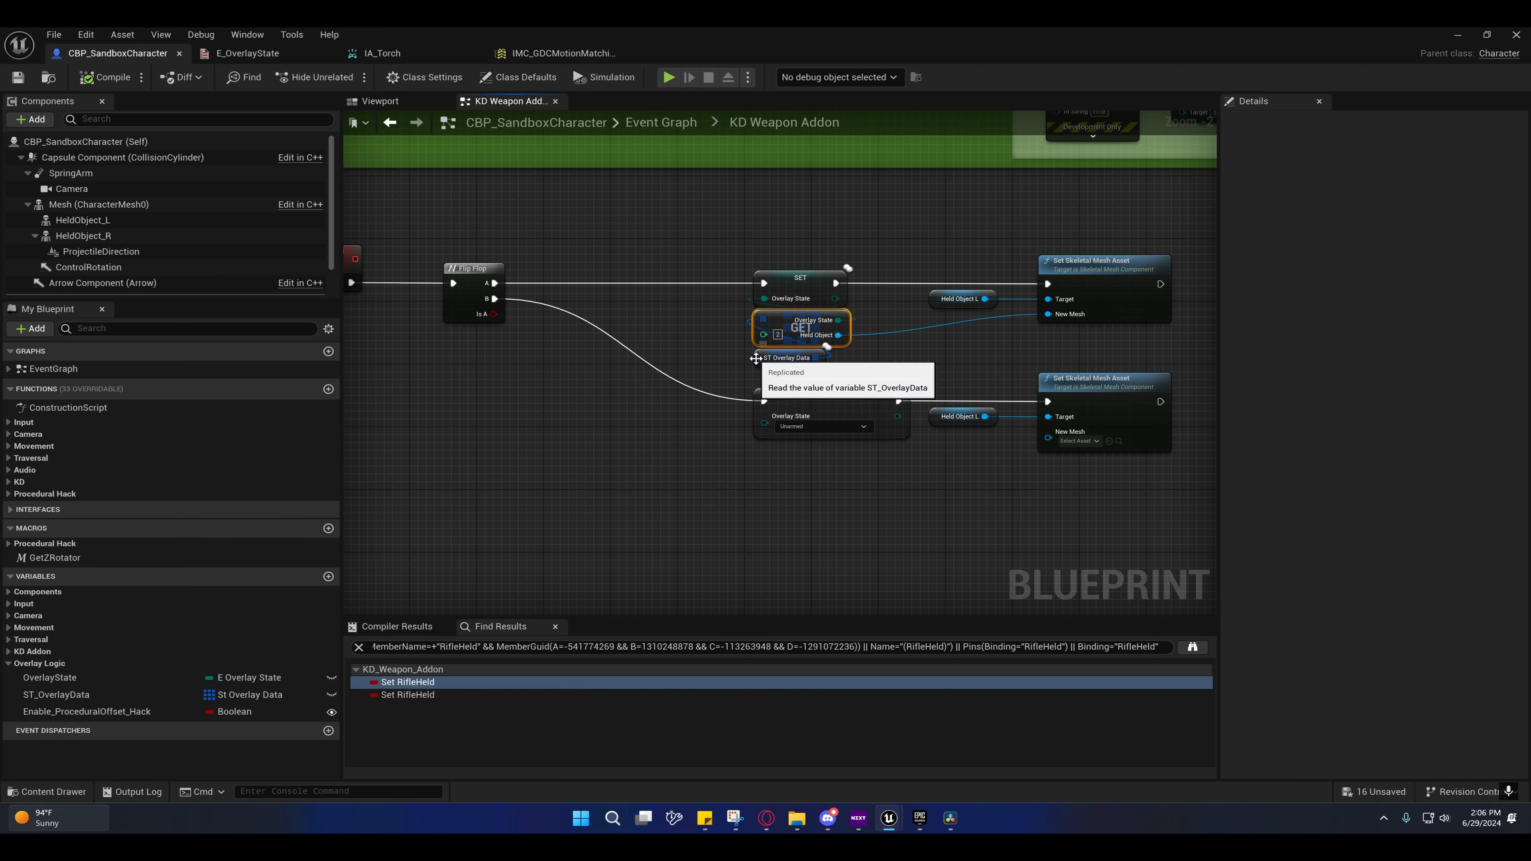
pyautogui.click(785, 358)
pyautogui.click(1239, 429)
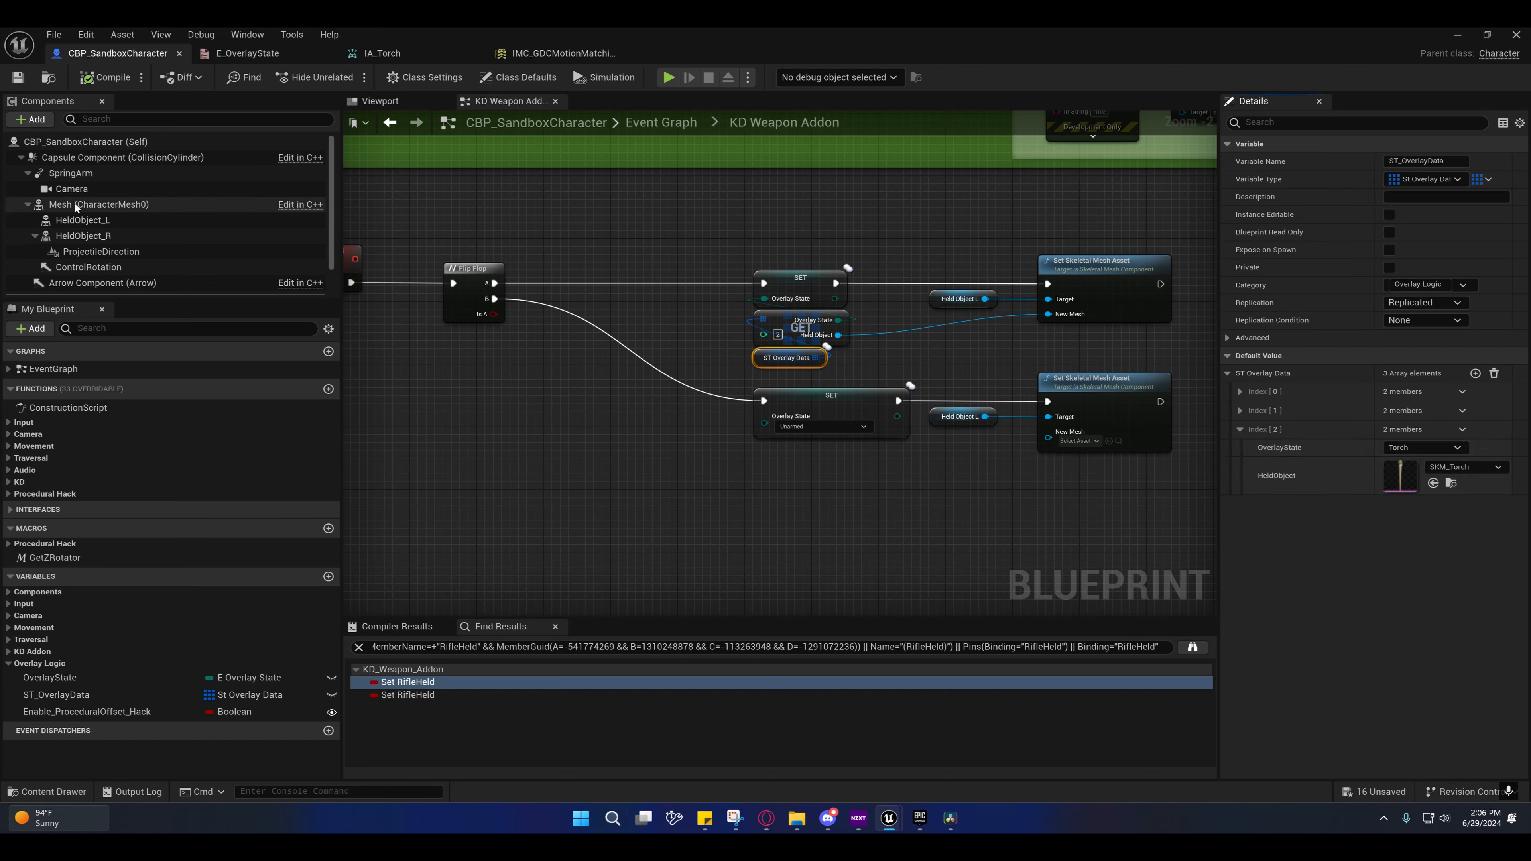
# Step: Locate the anim class assigned to the character's Mesh component and open the ABP_SandboxCharacter animation blueprint
pyautogui.click(77, 205)
pyautogui.click(1490, 391)
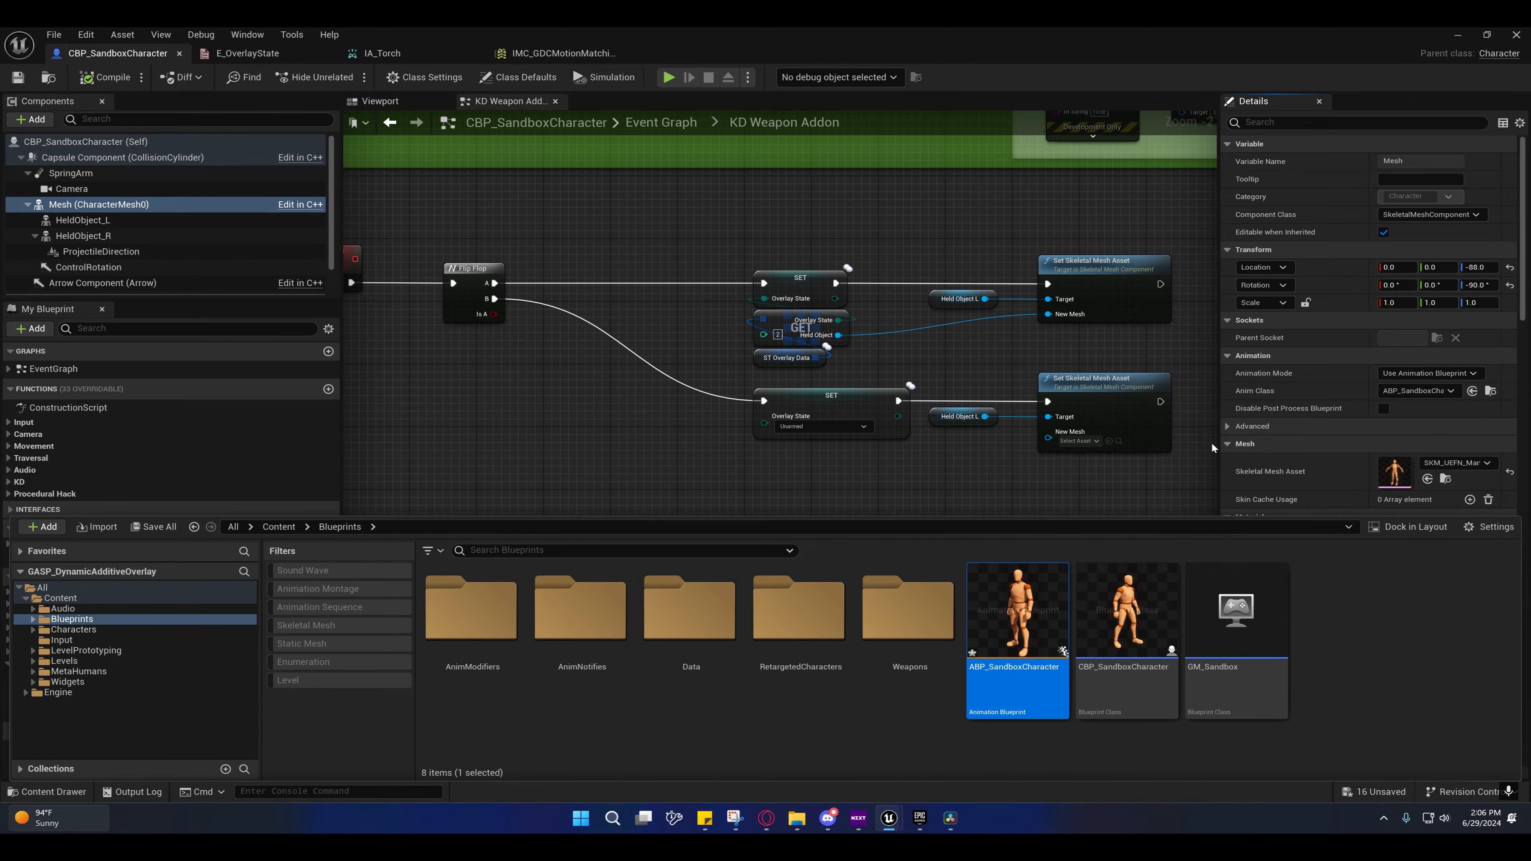
pyautogui.doubleClick(1017, 627)
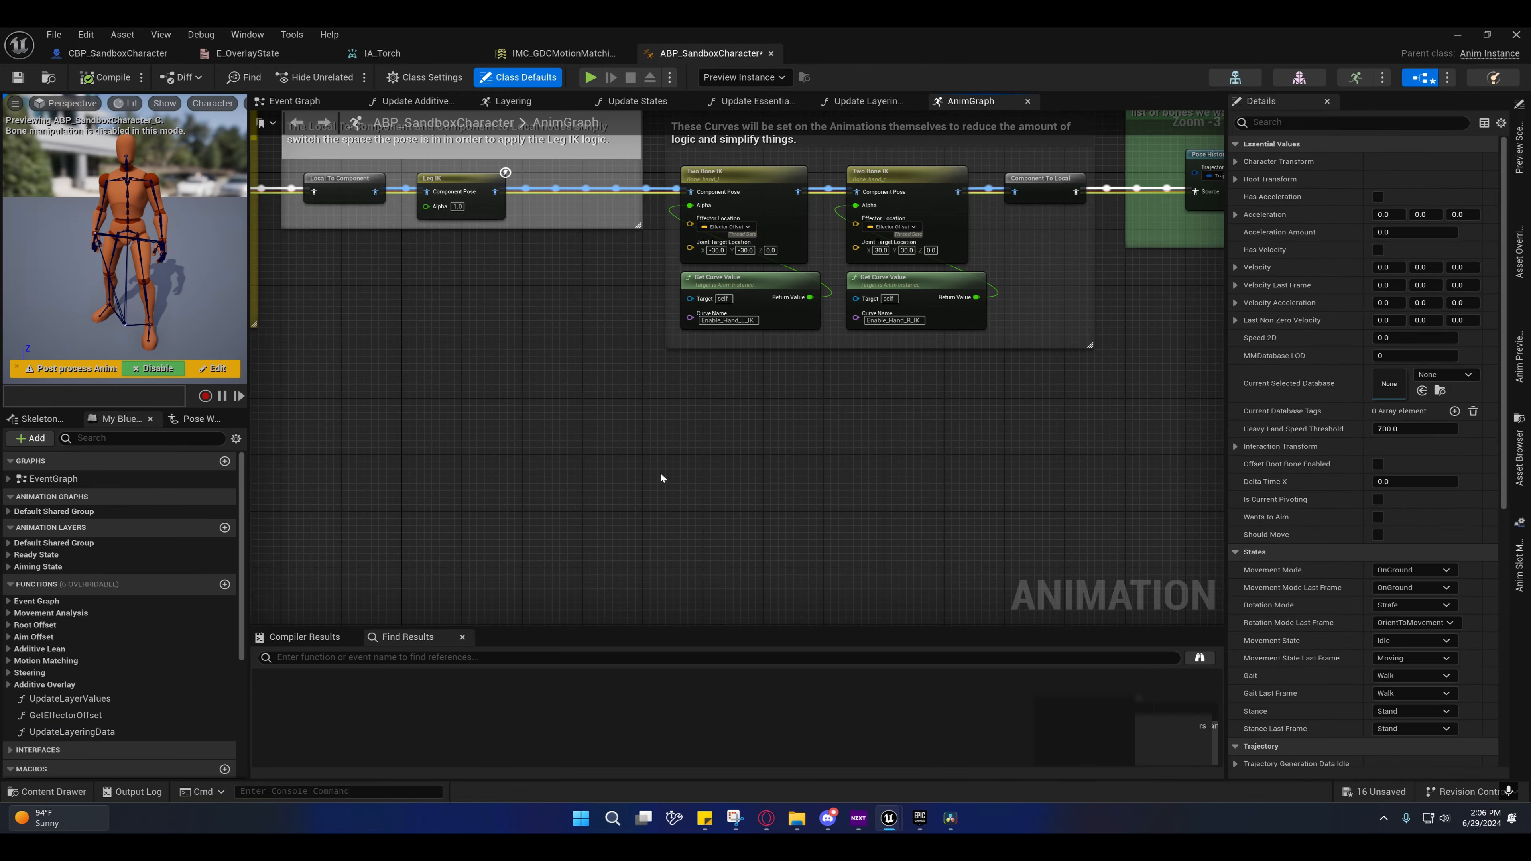
# Step: Find the OverlayState state machine in the AnimGraph and open its Ready state
pyautogui.moveTo(557, 433); pyautogui.dragTo(636, 513, button='right')
pyautogui.moveTo(390, 455); pyautogui.dragTo(844, 452, button='right')
pyautogui.moveTo(434, 482); pyautogui.dragTo(1220, 504, button='right')
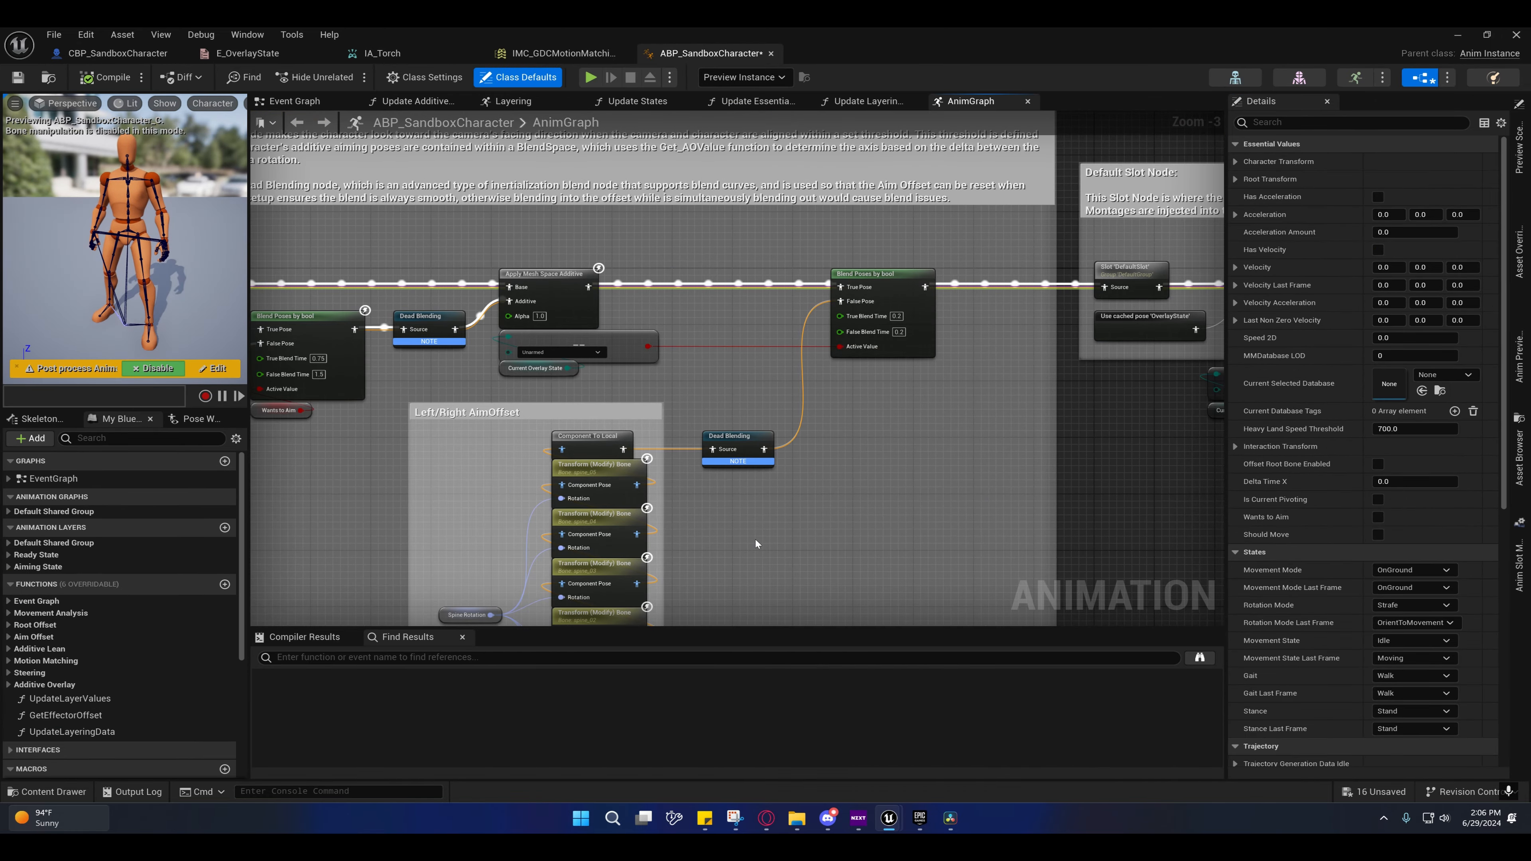
pyautogui.moveTo(755, 540); pyautogui.dragTo(1314, 461, button='right')
pyautogui.moveTo(617, 488); pyautogui.dragTo(1352, 430, button='right')
pyautogui.moveTo(659, 551); pyautogui.dragTo(442, 309, button='right')
pyautogui.scroll(-8, 483, 415)
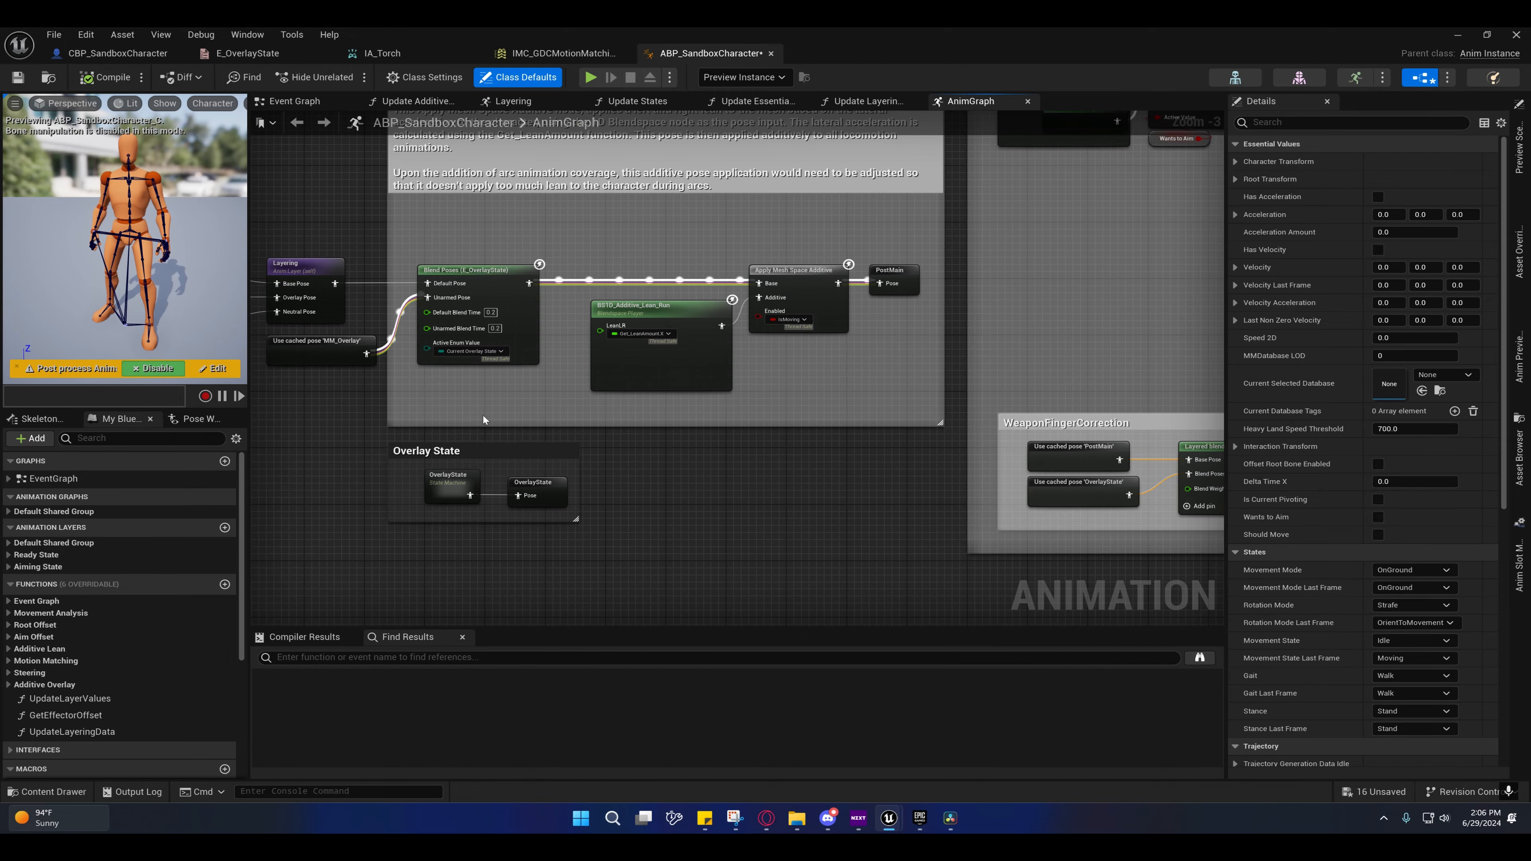
pyautogui.scroll(11, 441, 420)
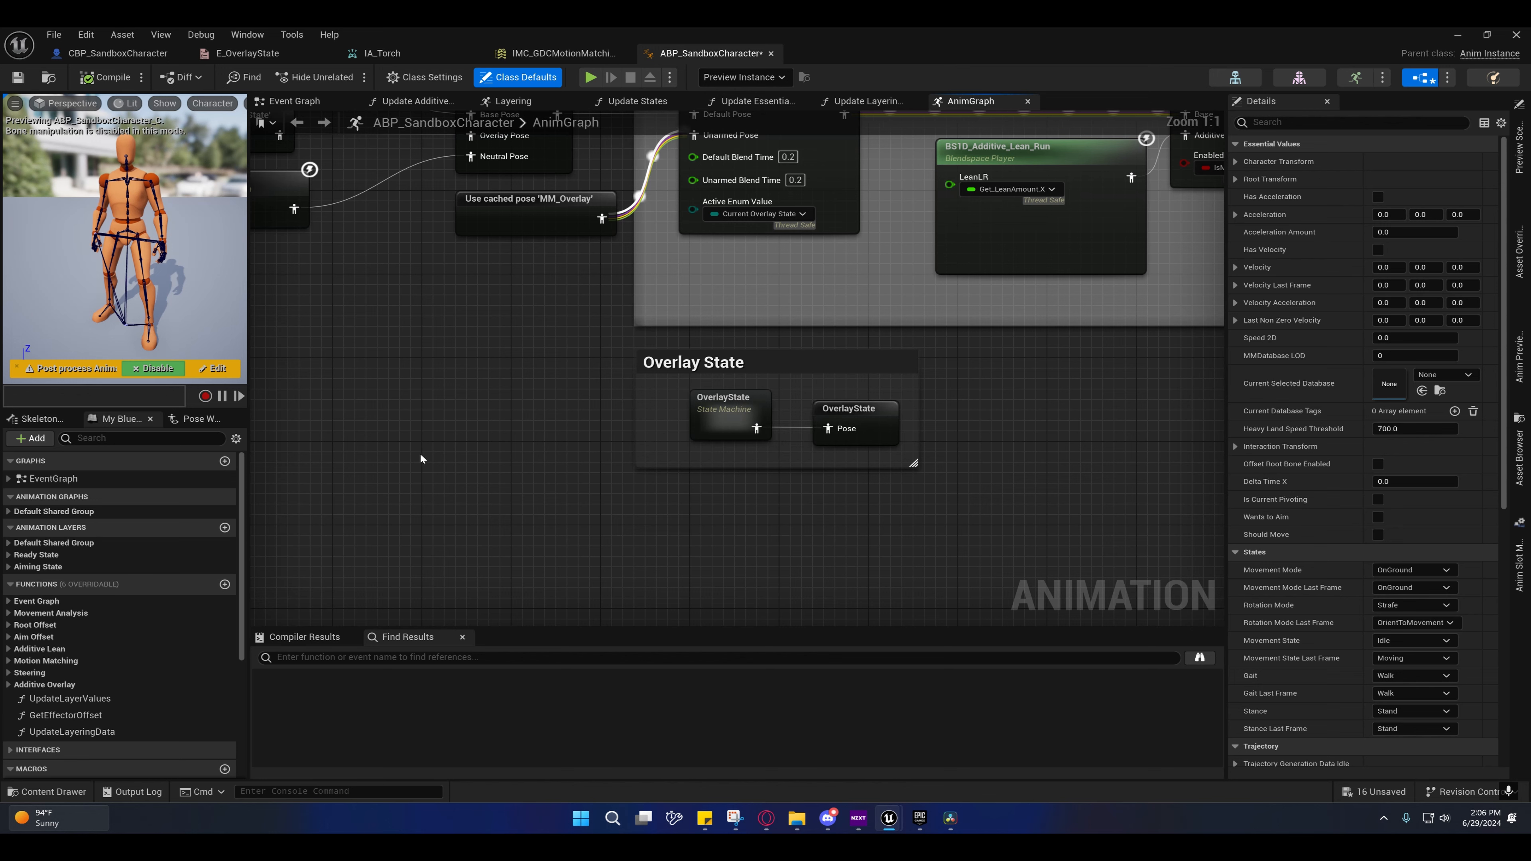
pyautogui.moveTo(733, 429); pyautogui.dragTo(552, 395, button='right')
pyautogui.doubleClick(553, 394)
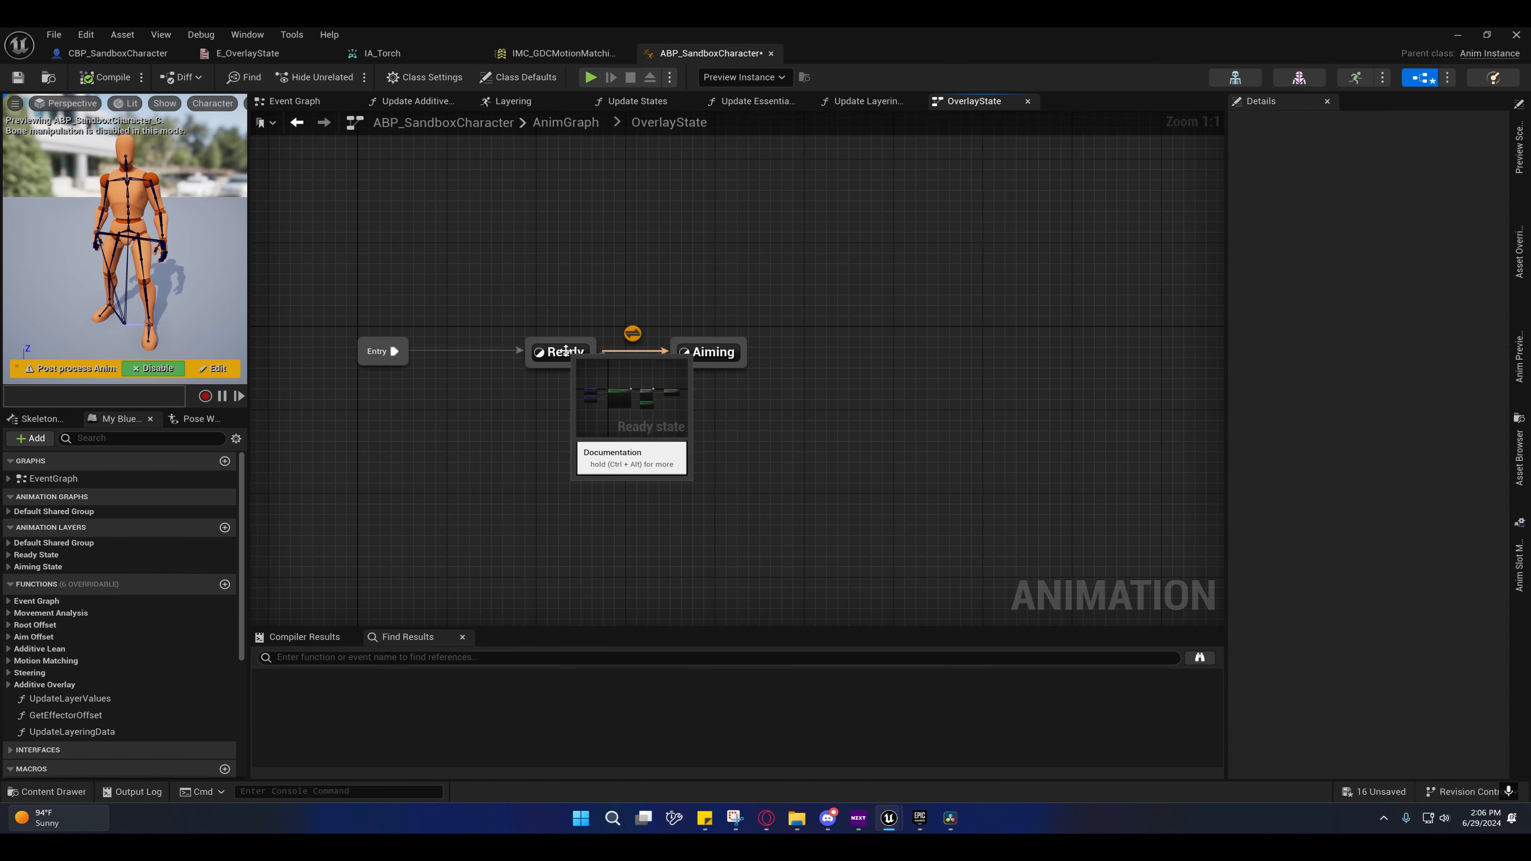
pyautogui.doubleClick(565, 349)
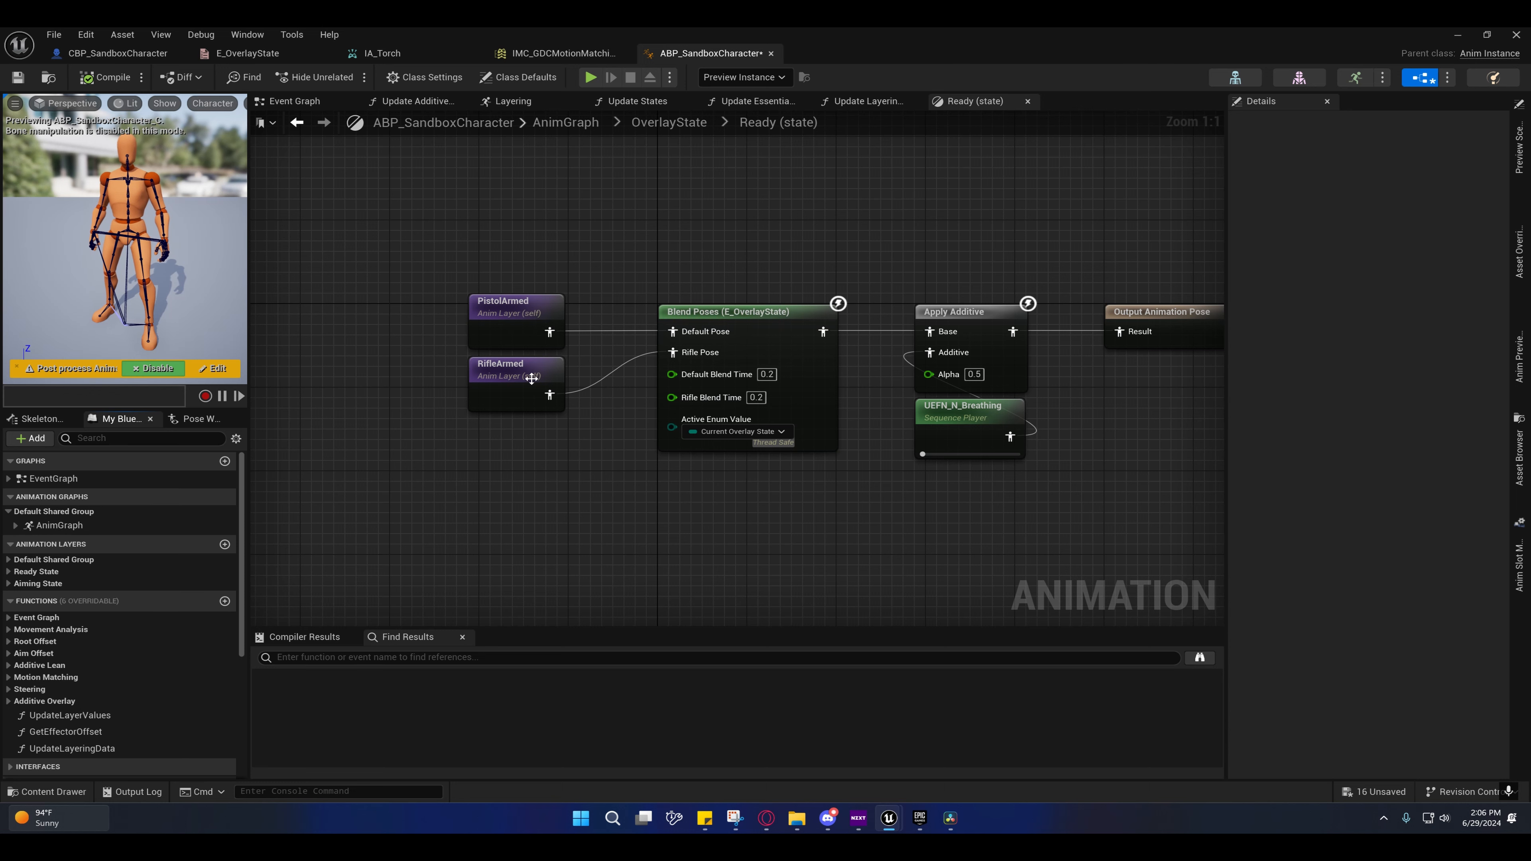
pyautogui.click(15, 525)
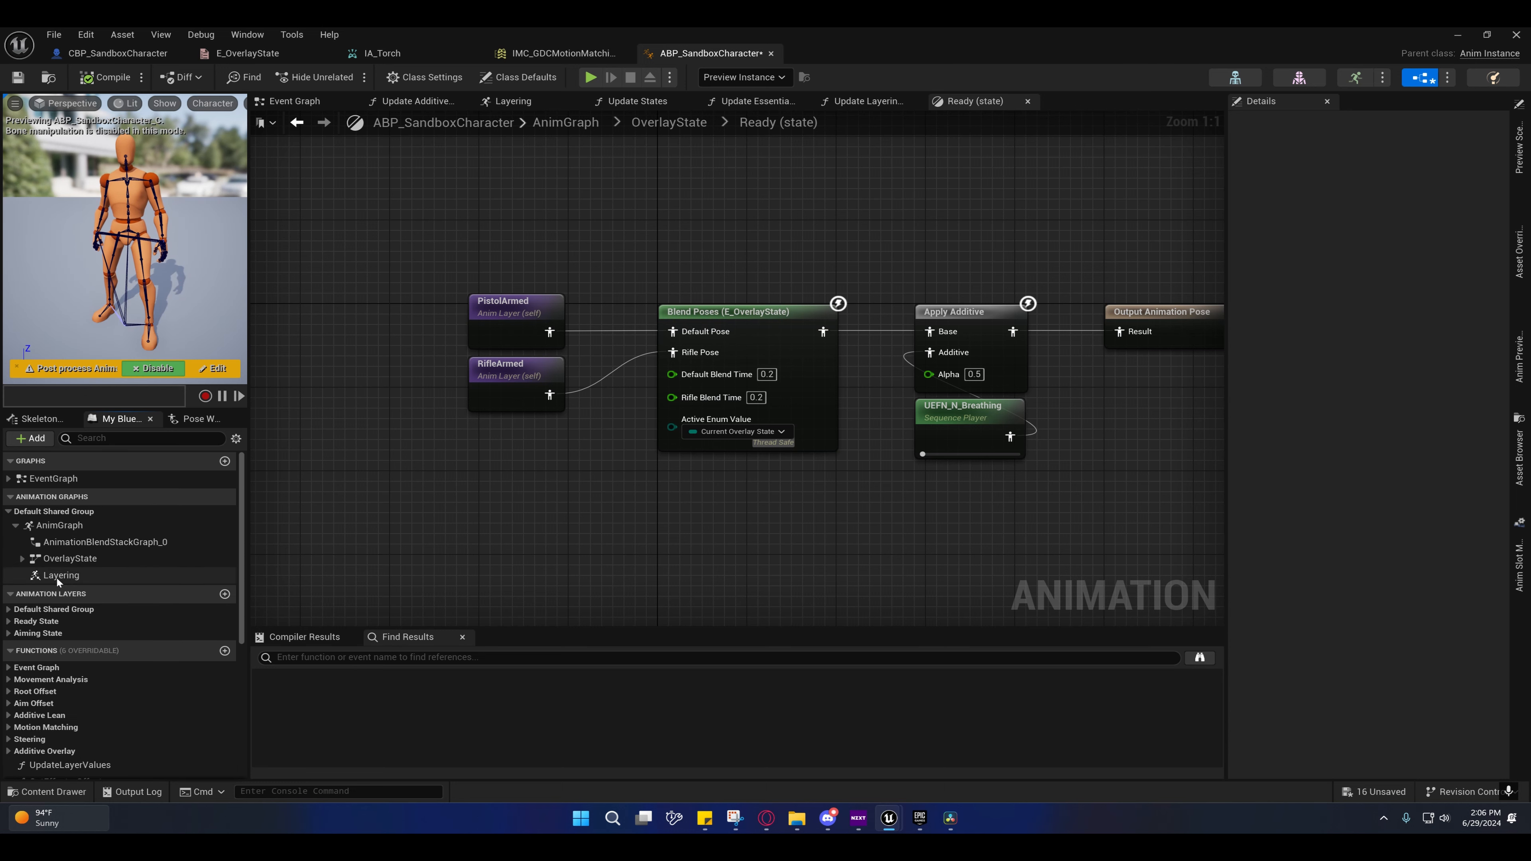
pyautogui.moveTo(495, 438); pyautogui.dragTo(577, 404, button='right')
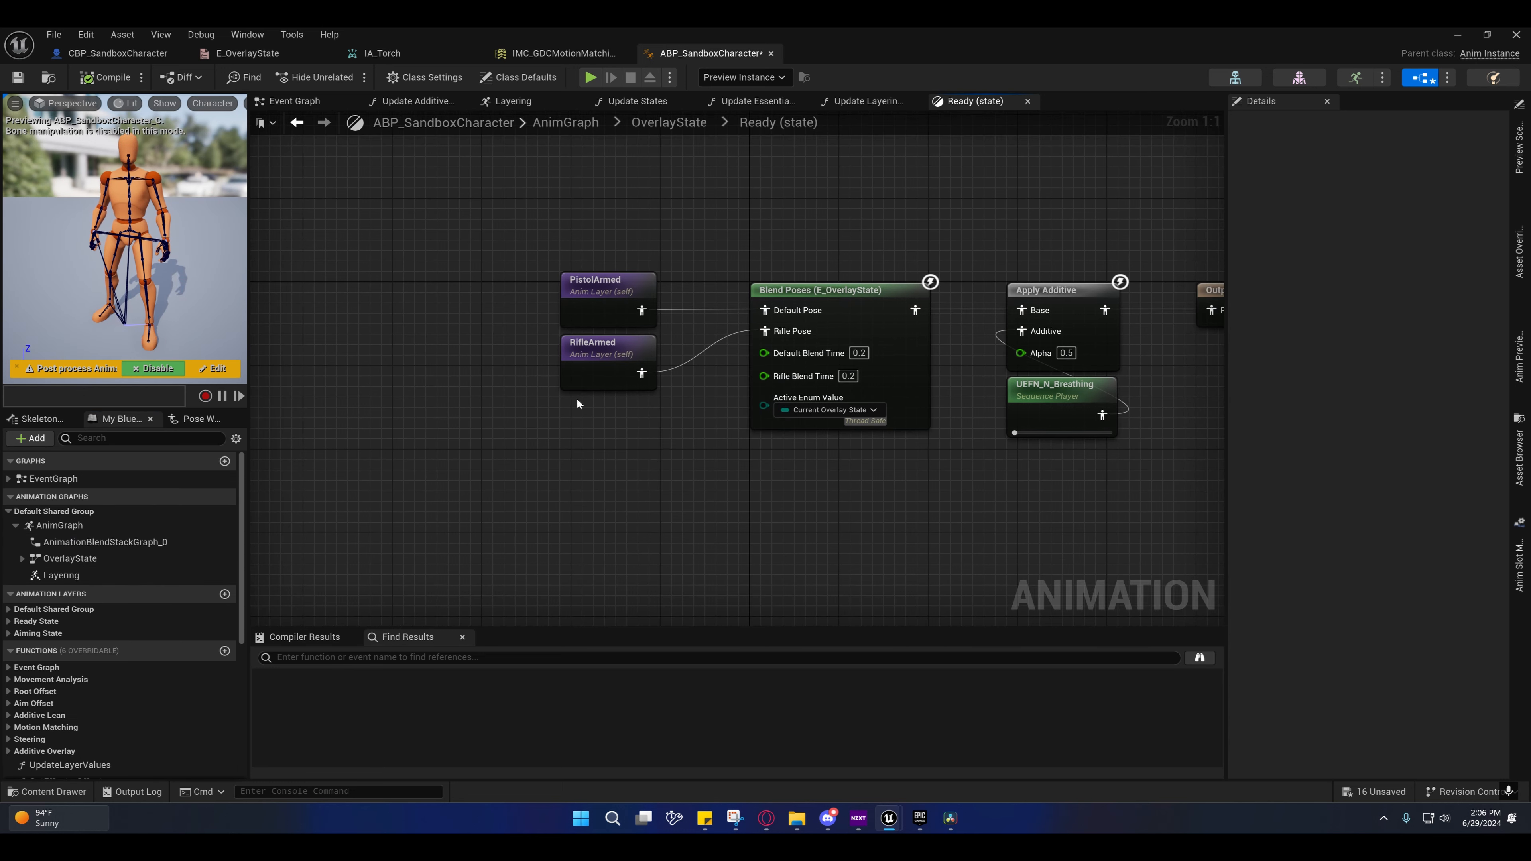
pyautogui.click(22, 558)
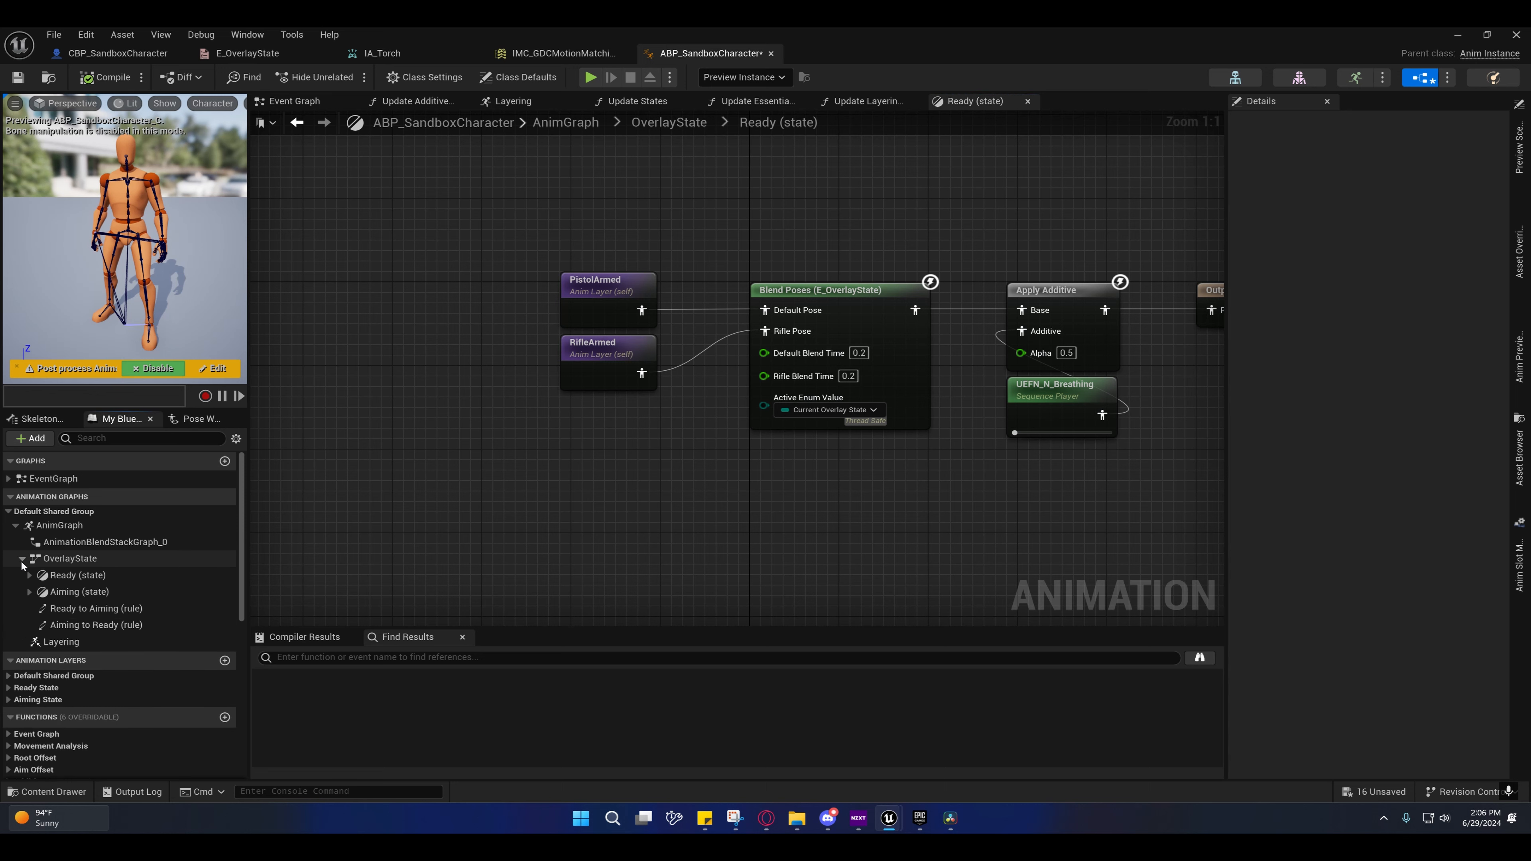
pyautogui.click(23, 559)
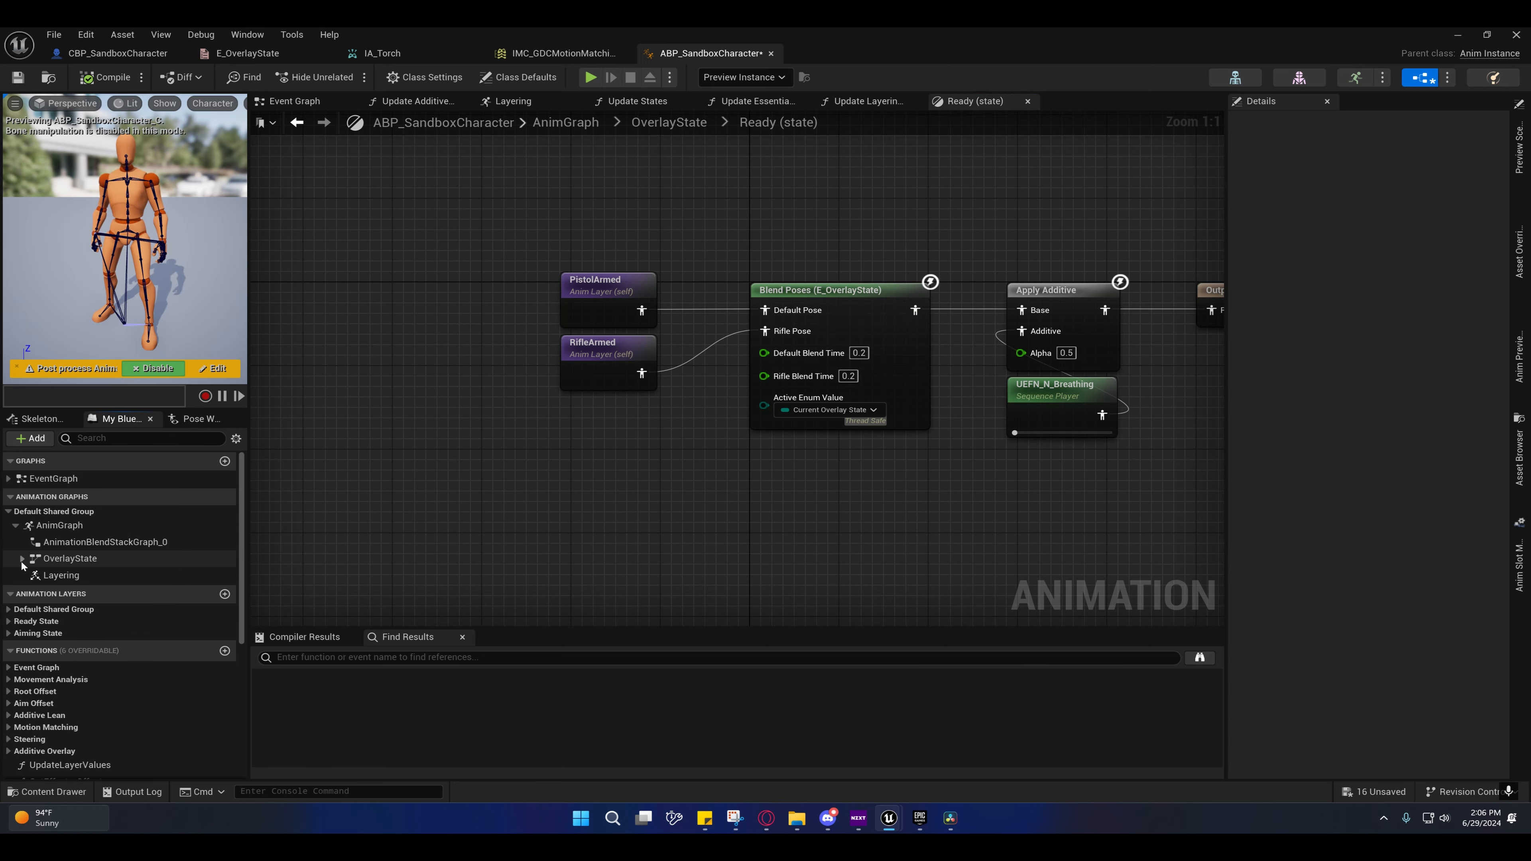
pyautogui.click(22, 560)
pyautogui.click(23, 559)
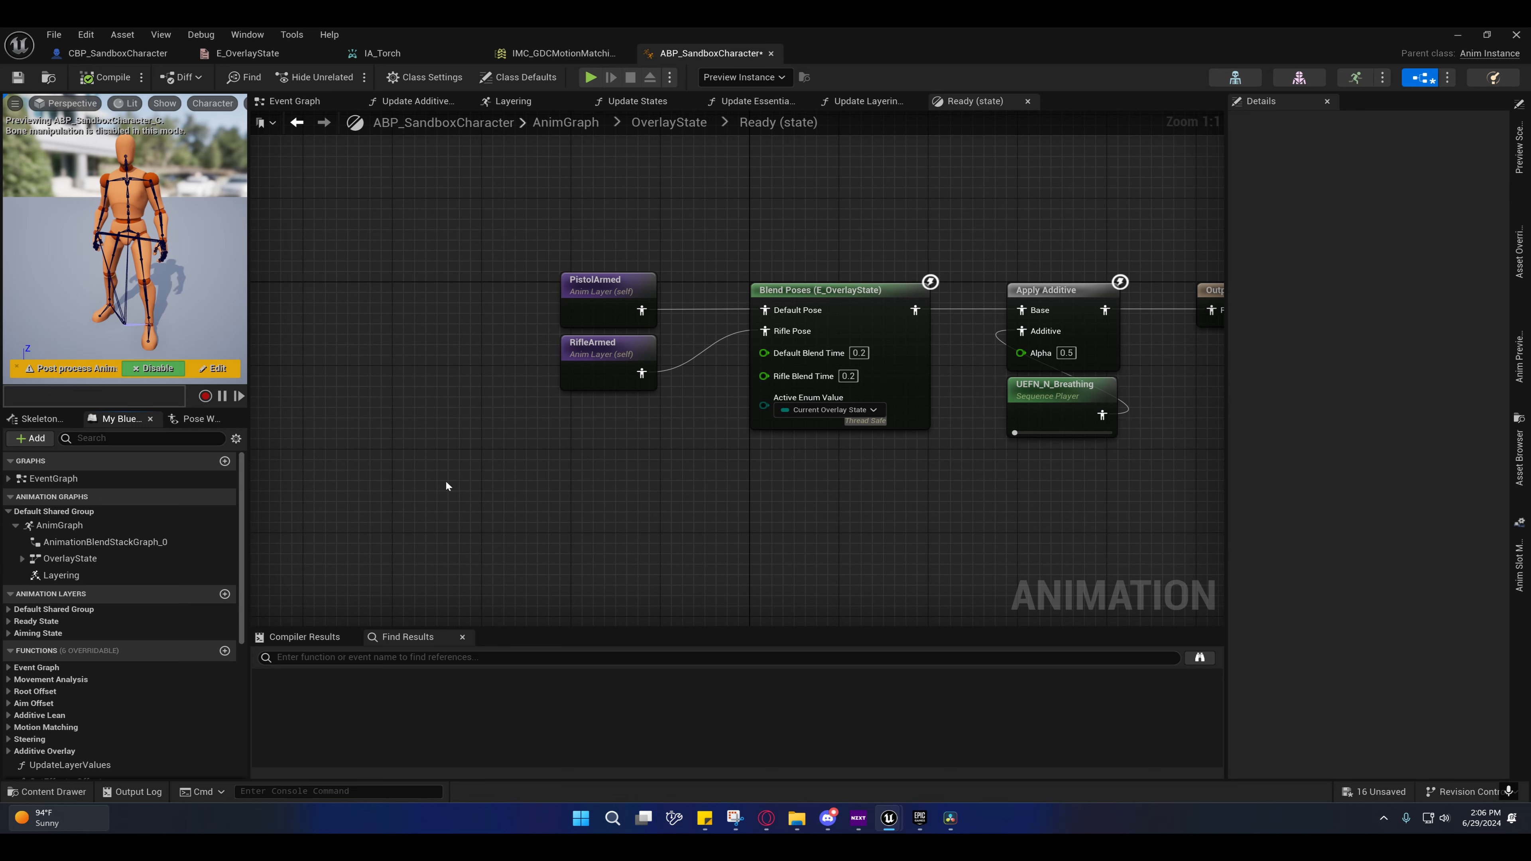
pyautogui.moveTo(598, 299); pyautogui.dragTo(511, 232, button='right')
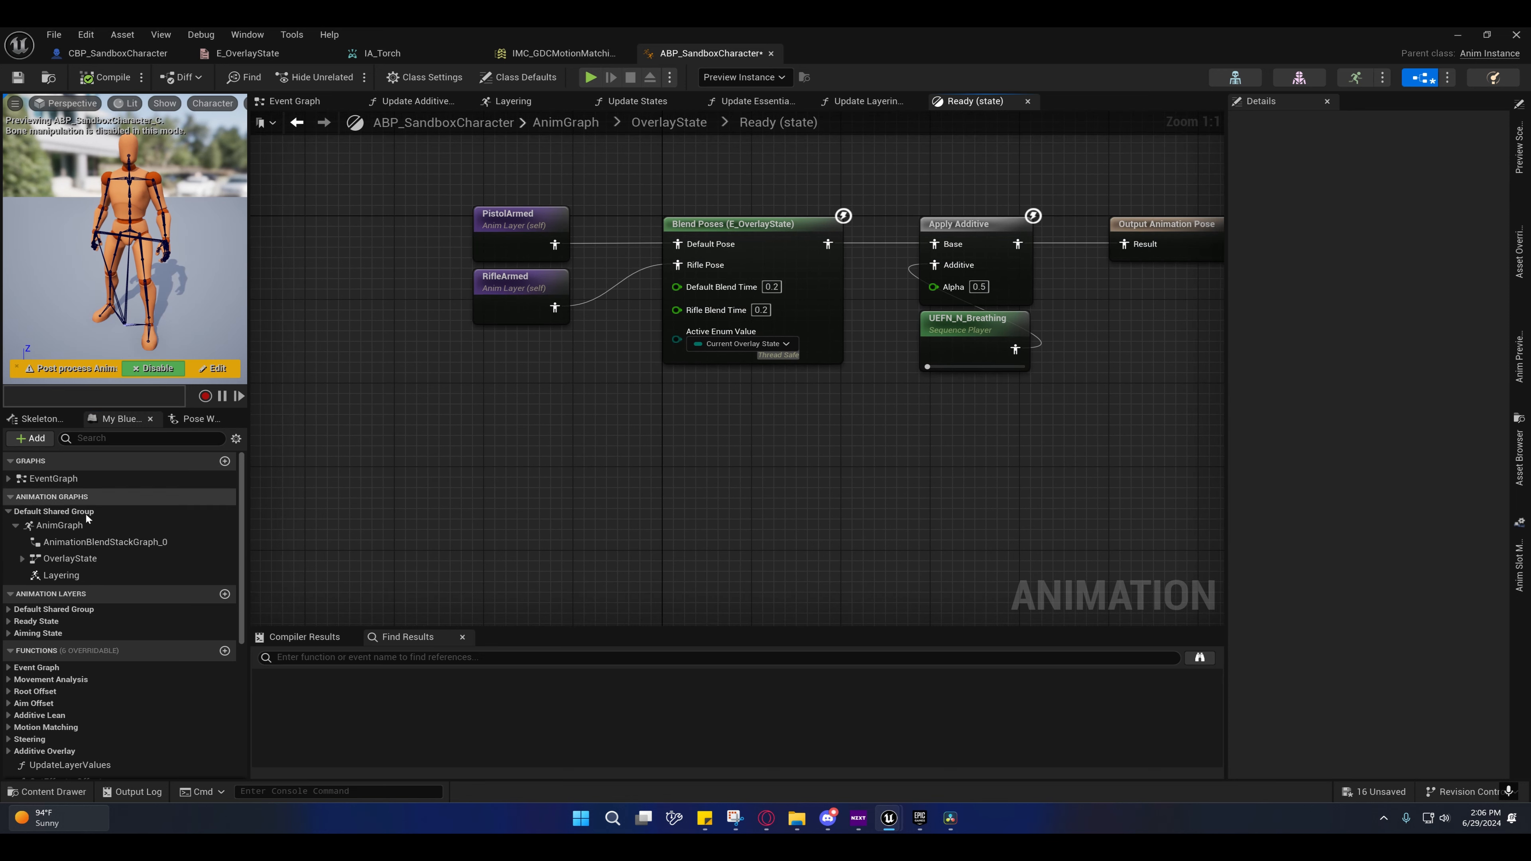
# Step: Rename the PistolArmed animation layer in the Ready State group to PistolReady
pyautogui.click(8, 621)
pyautogui.click(73, 635)
pyautogui.click(75, 636)
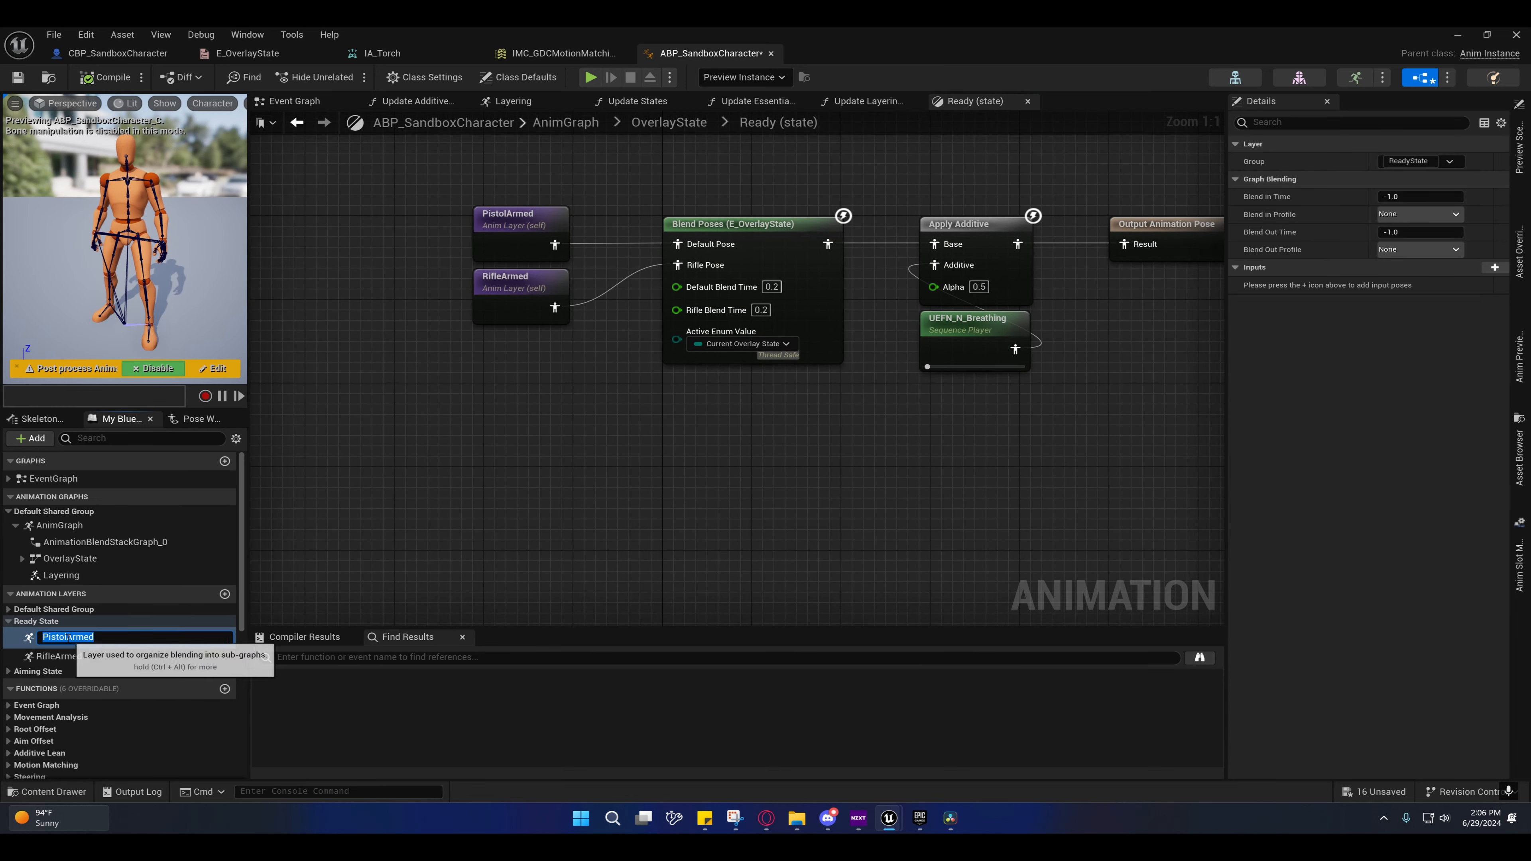
pyautogui.moveTo(67, 637); pyautogui.dragTo(138, 637)
pyautogui.write('Ready')
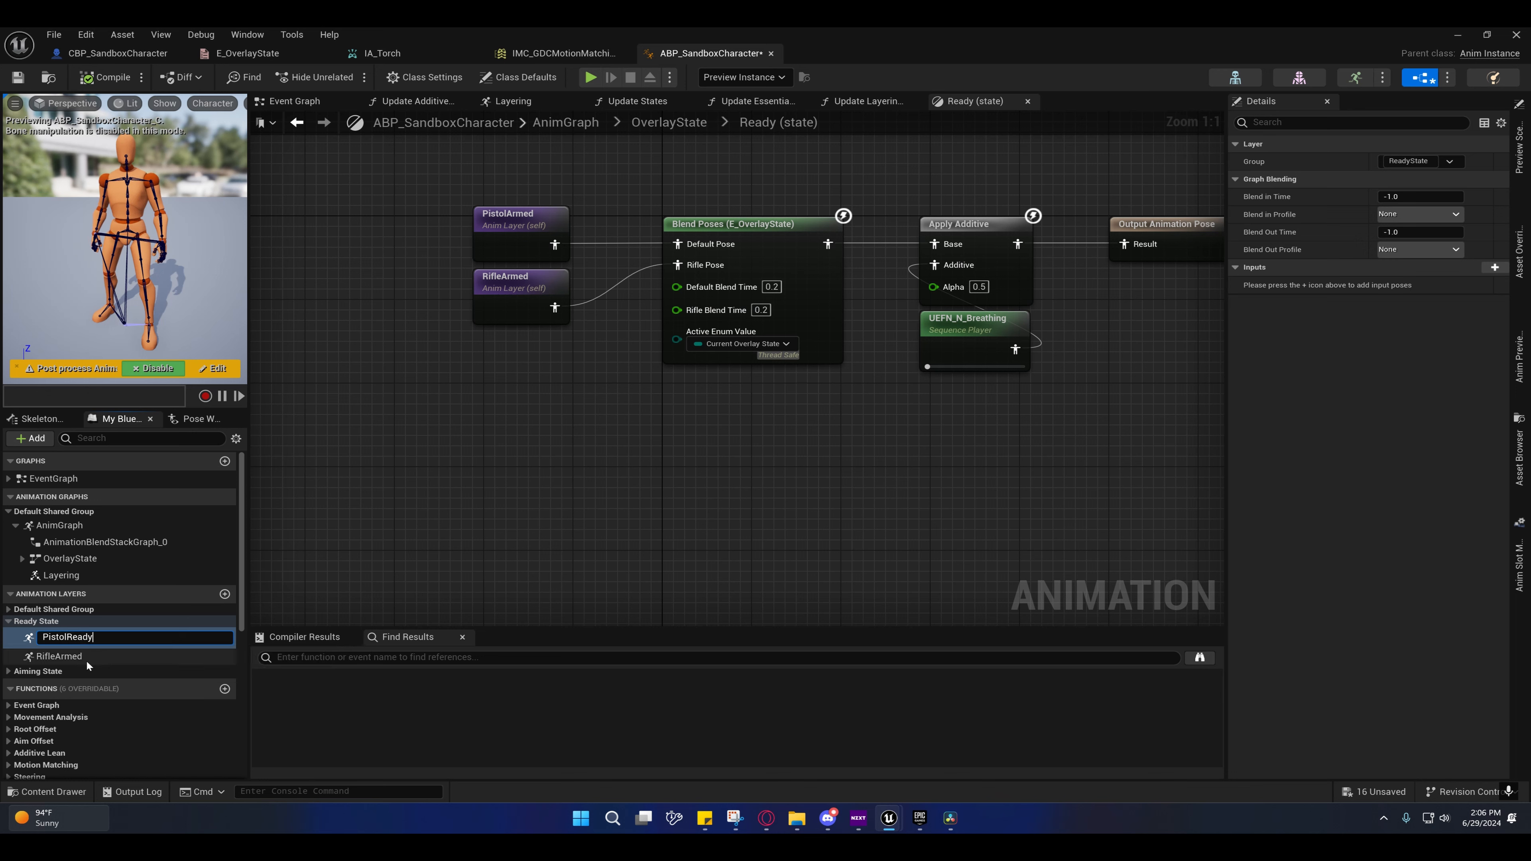
pyautogui.press('Return')
# Step: Rename the RifleArmed animation layer in the Ready State group to RifleReady
pyautogui.click(74, 653)
pyautogui.moveTo(62, 654); pyautogui.dragTo(125, 661)
pyautogui.write('Ready')
pyautogui.press('Return')
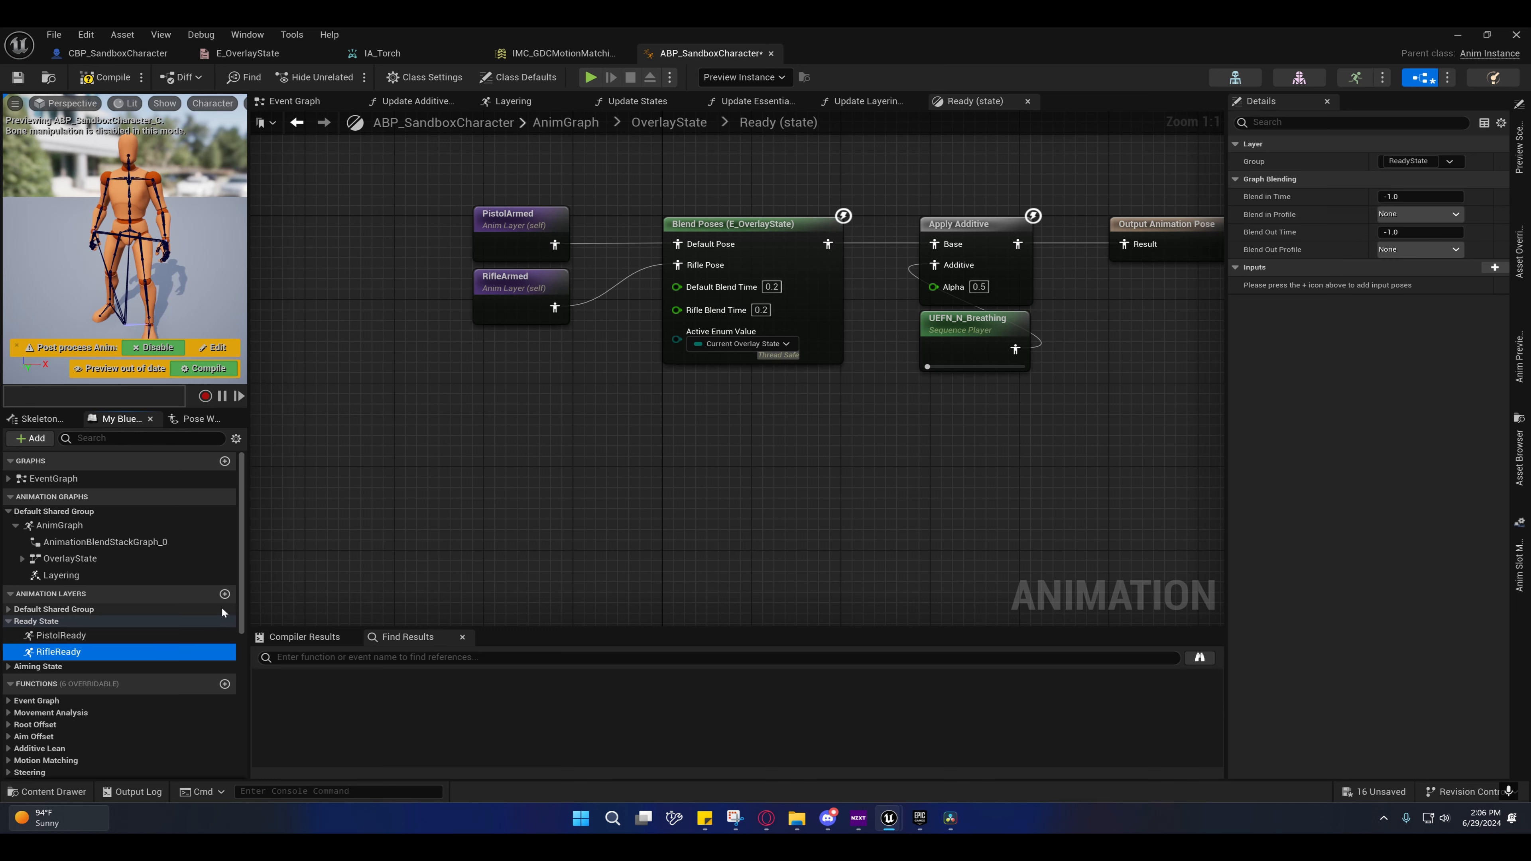
# Step: Create an animation layer named TorchReady and assign it to the ReadyState group
pyautogui.click(225, 594)
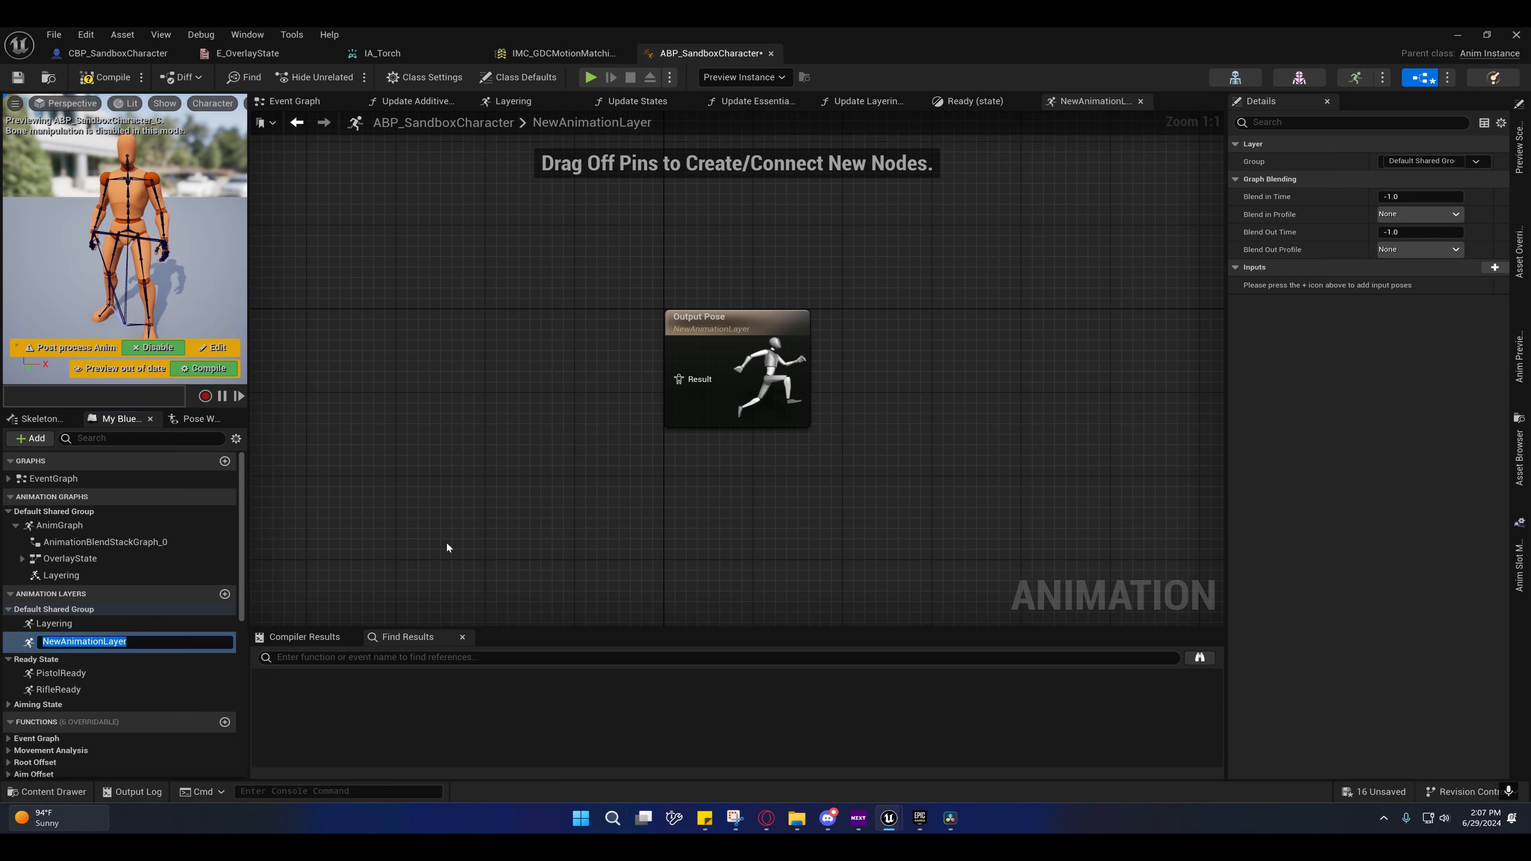
pyautogui.write('TorchReady')
pyautogui.press('Return')
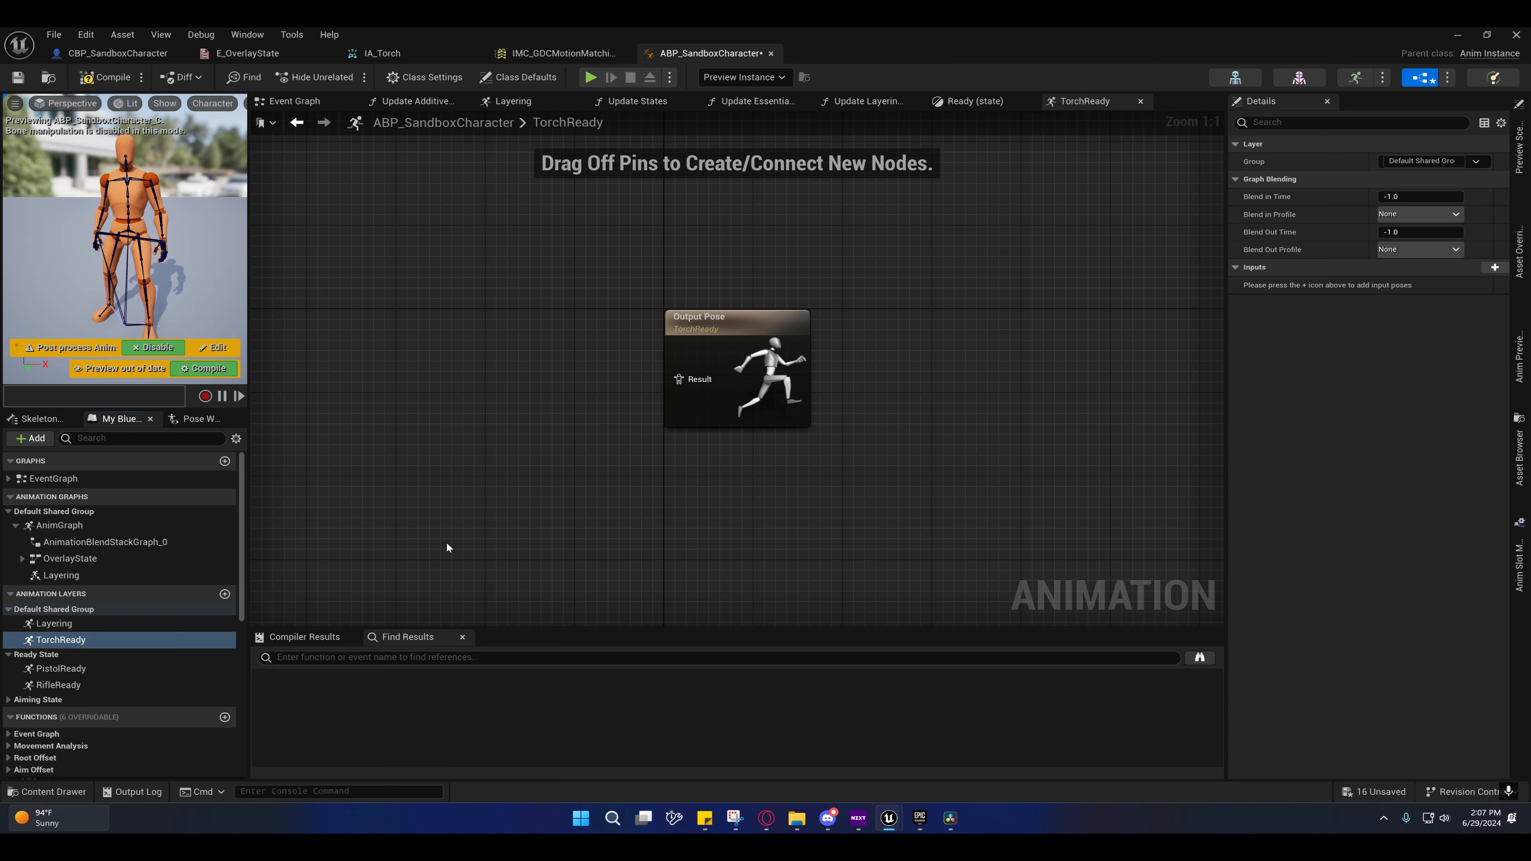
pyautogui.moveTo(72, 642); pyautogui.dragTo(57, 651)
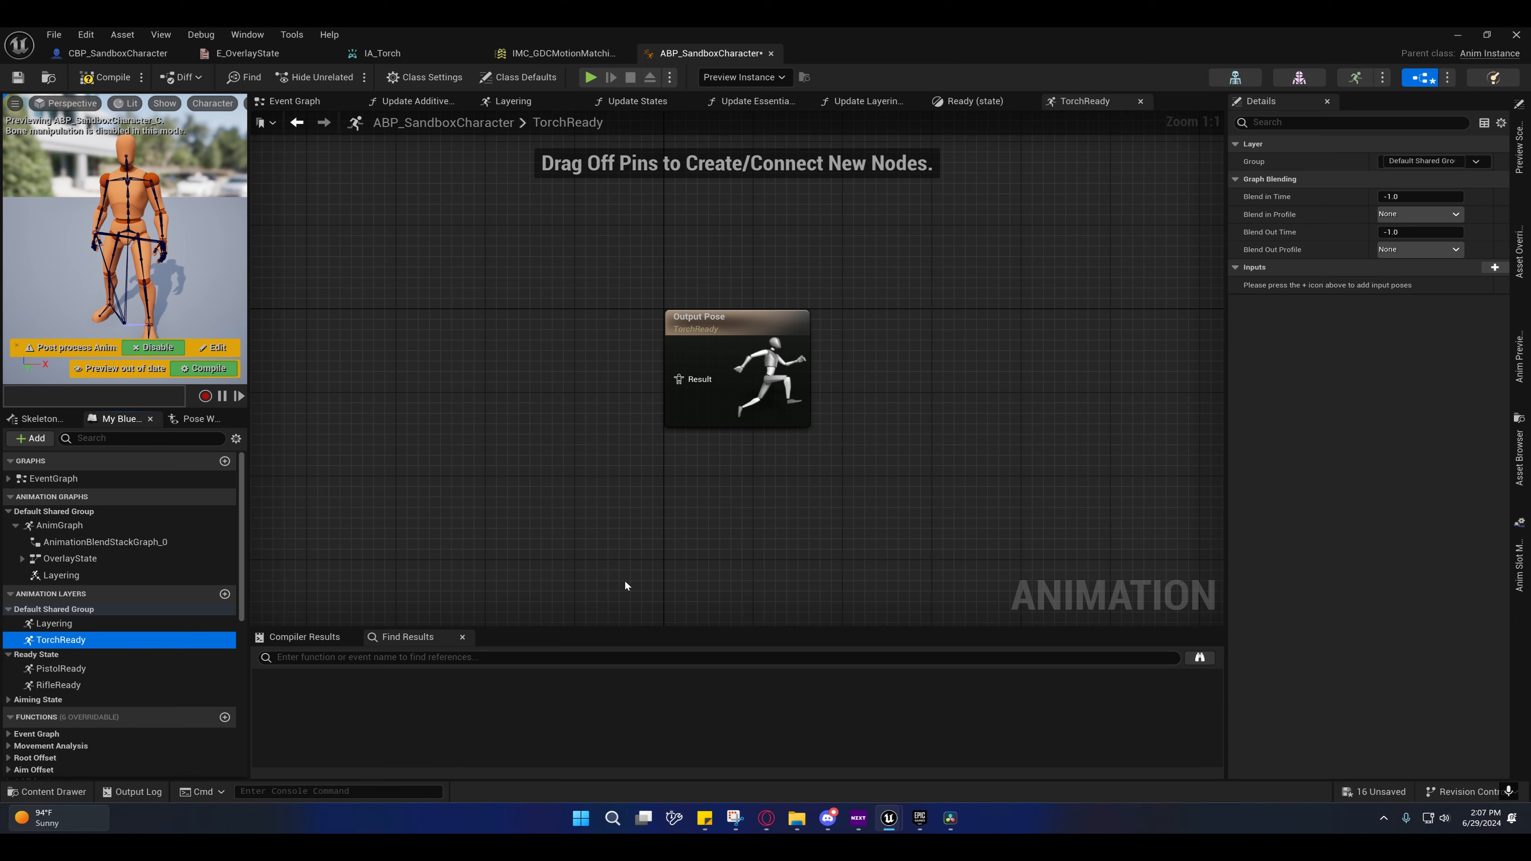
pyautogui.click(1475, 163)
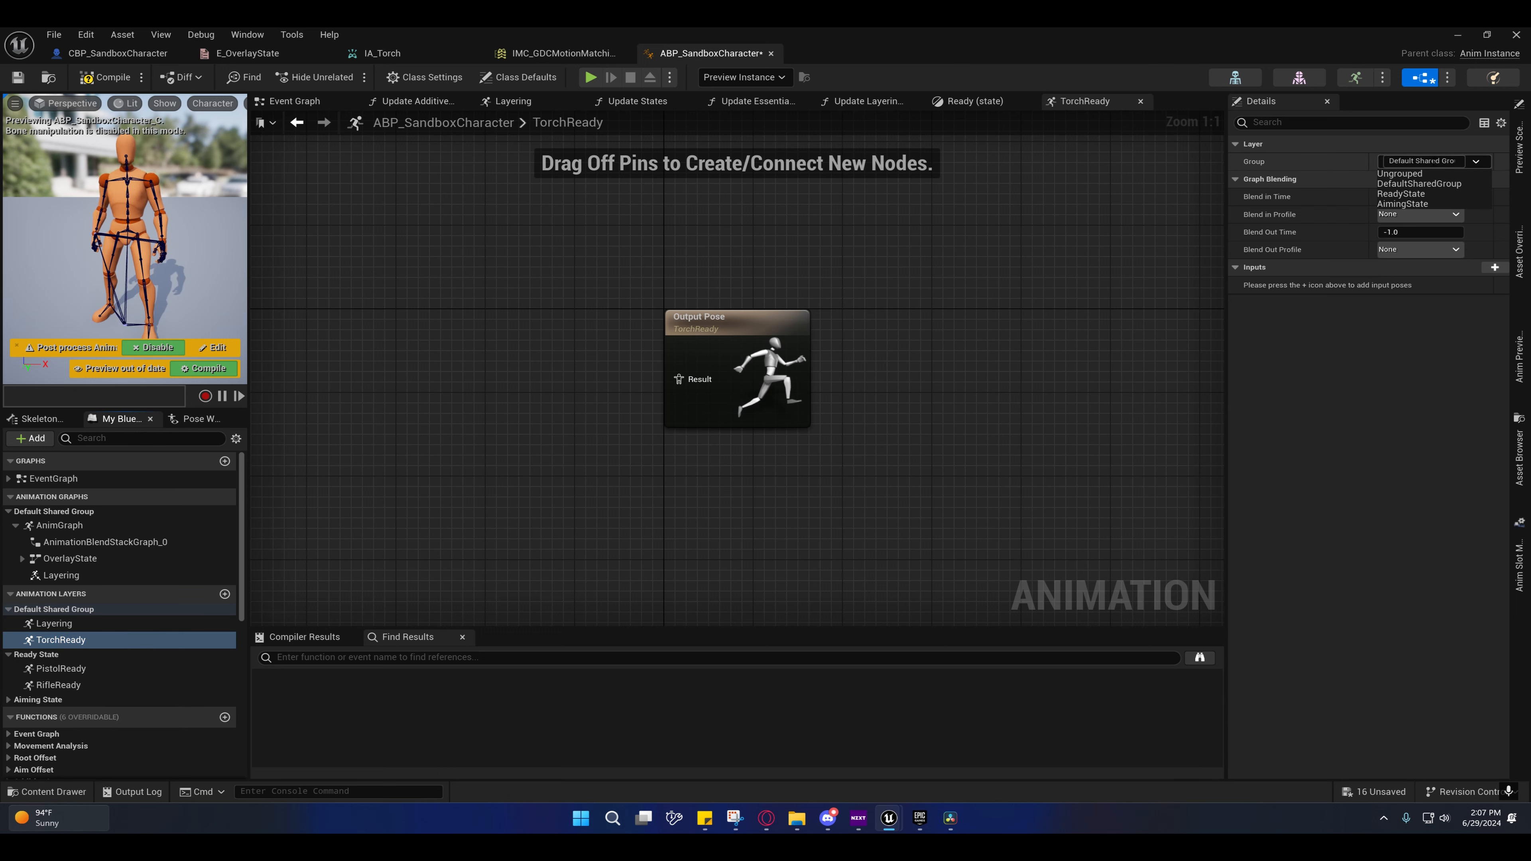
pyautogui.click(1399, 194)
pyautogui.click(63, 685)
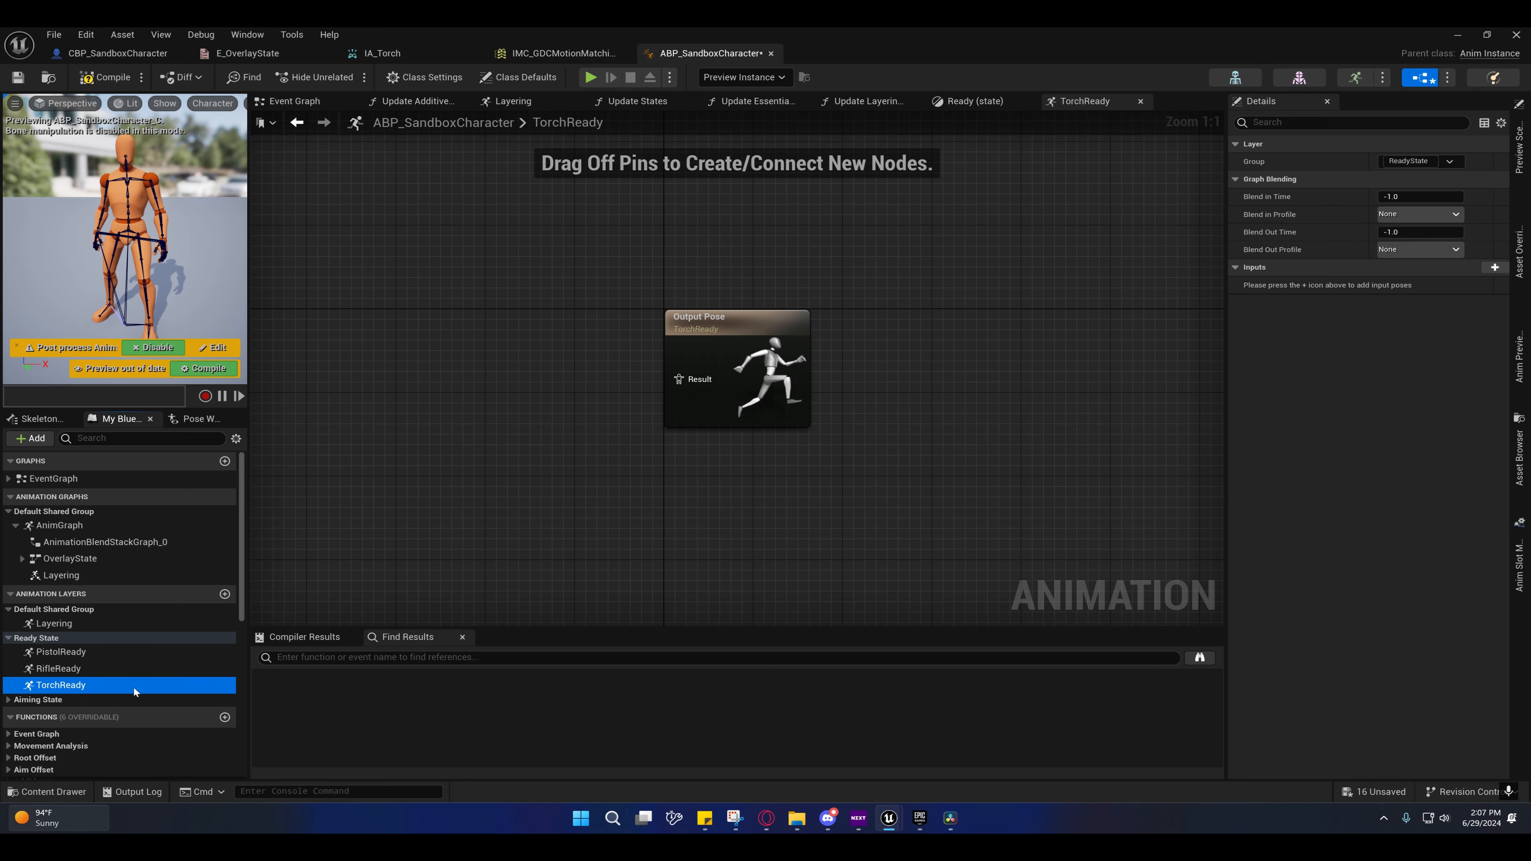
# Step: Create an animation layer named TorchAiming and assign it to the AimingState group
pyautogui.click(48, 700)
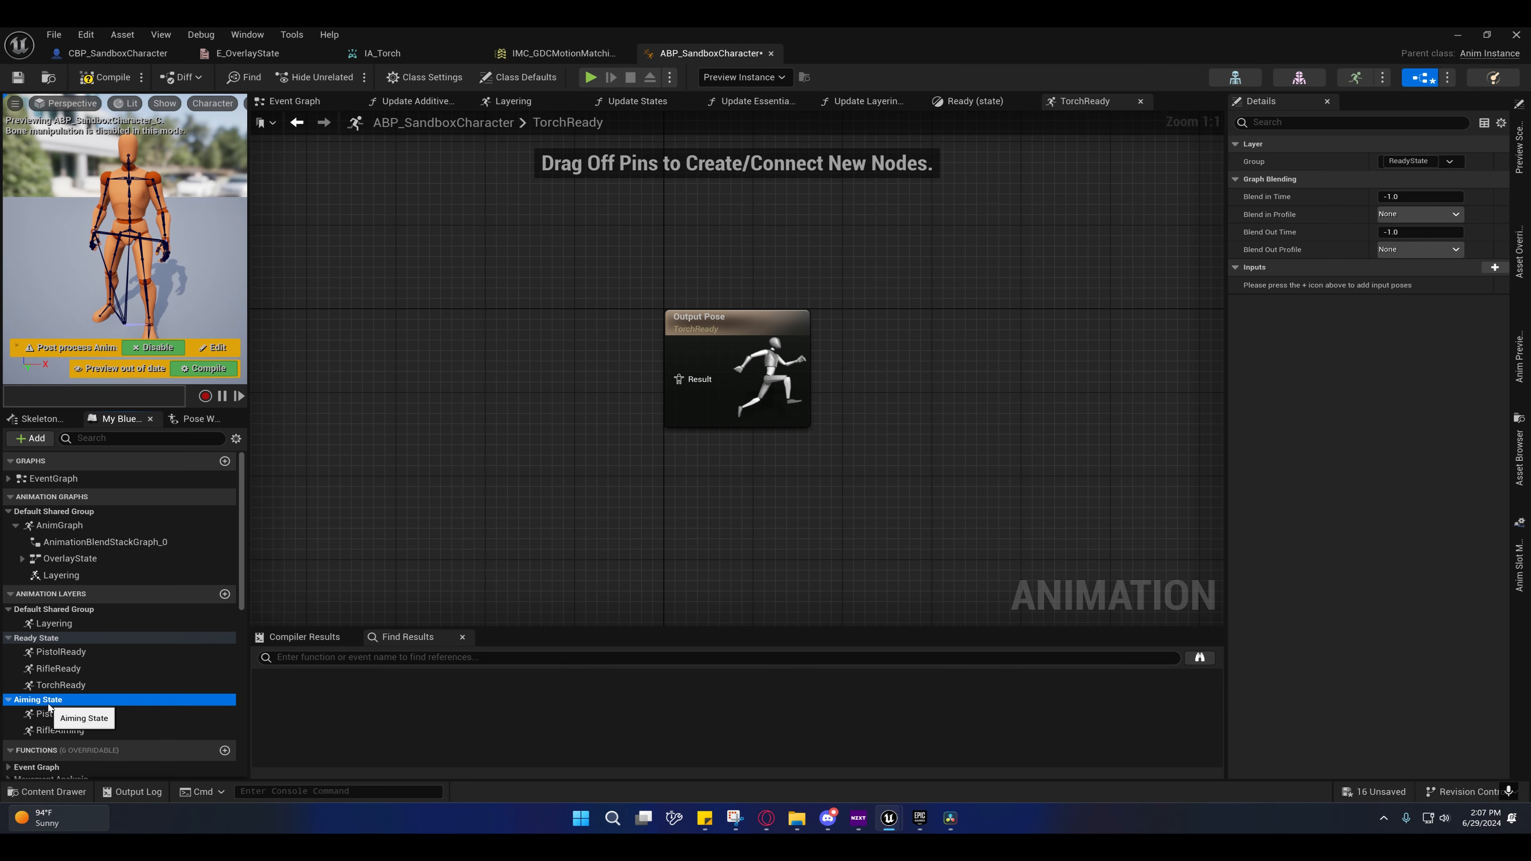
pyautogui.click(225, 594)
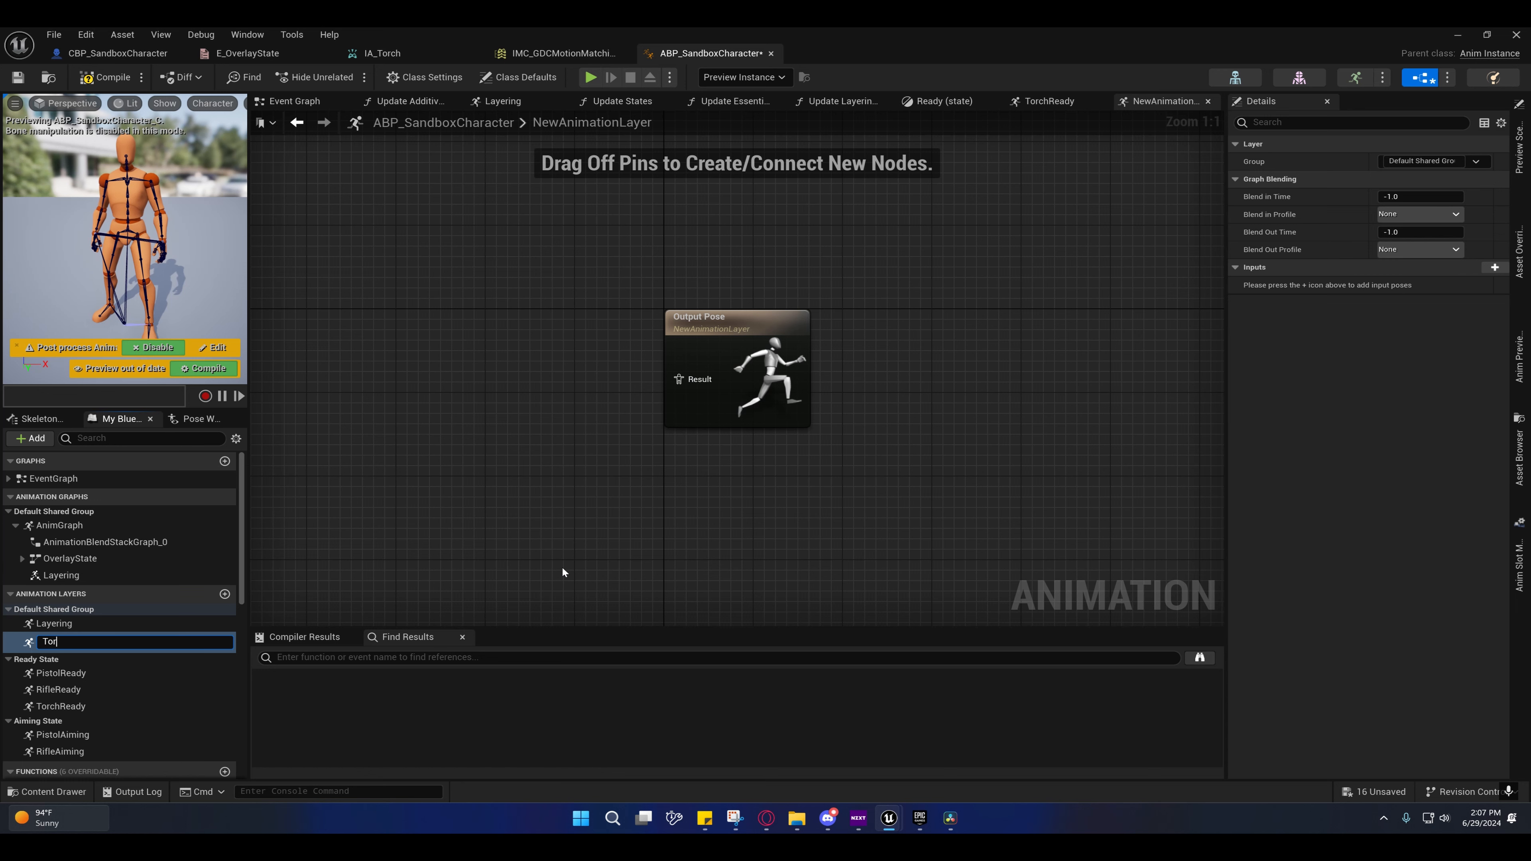
pyautogui.write('TorchAimi')
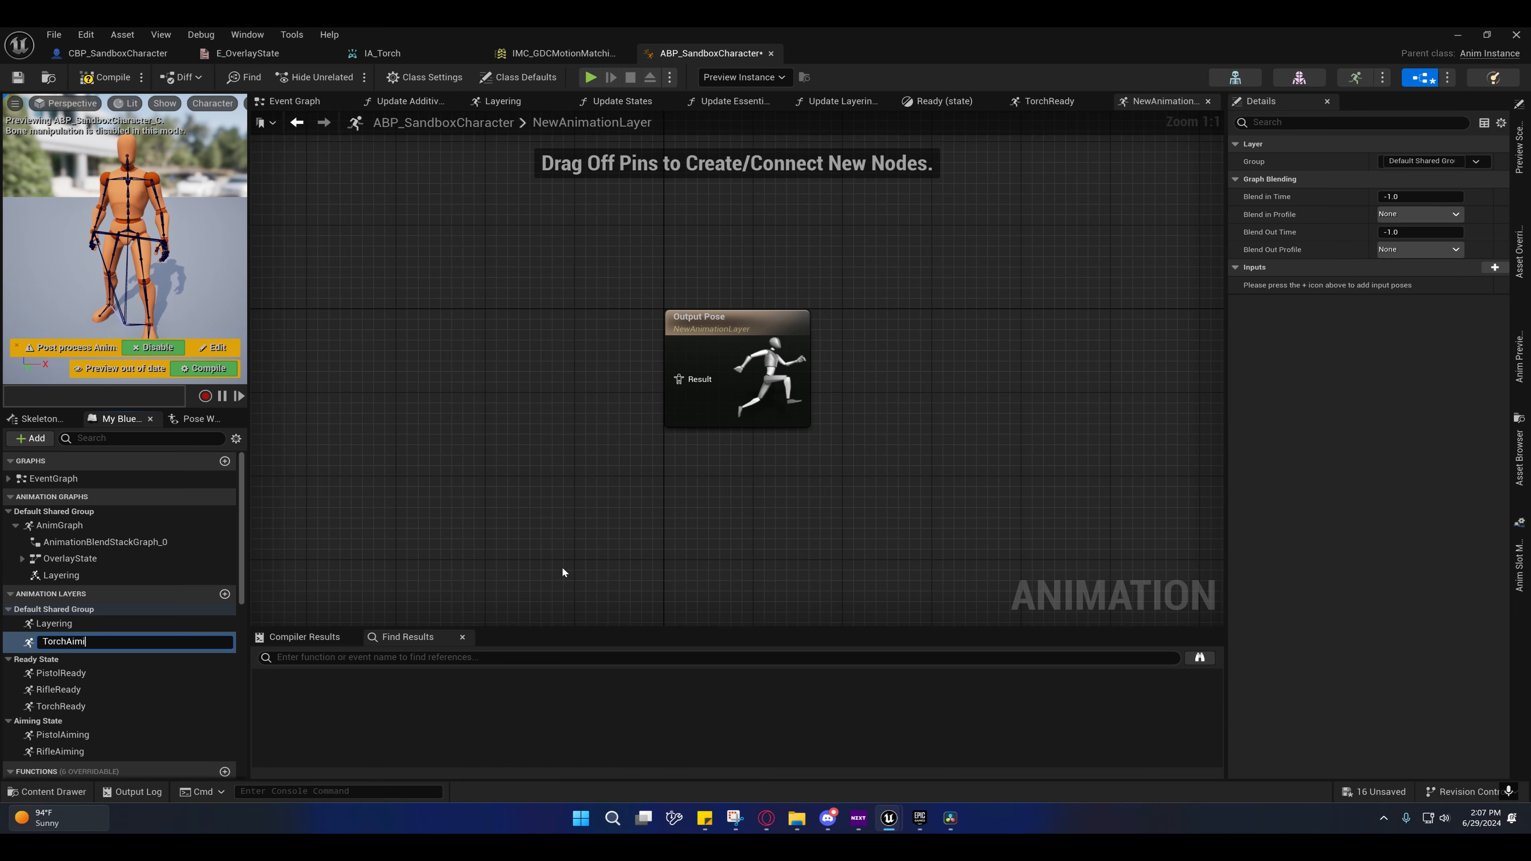
pyautogui.write('ng')
pyautogui.press('Return')
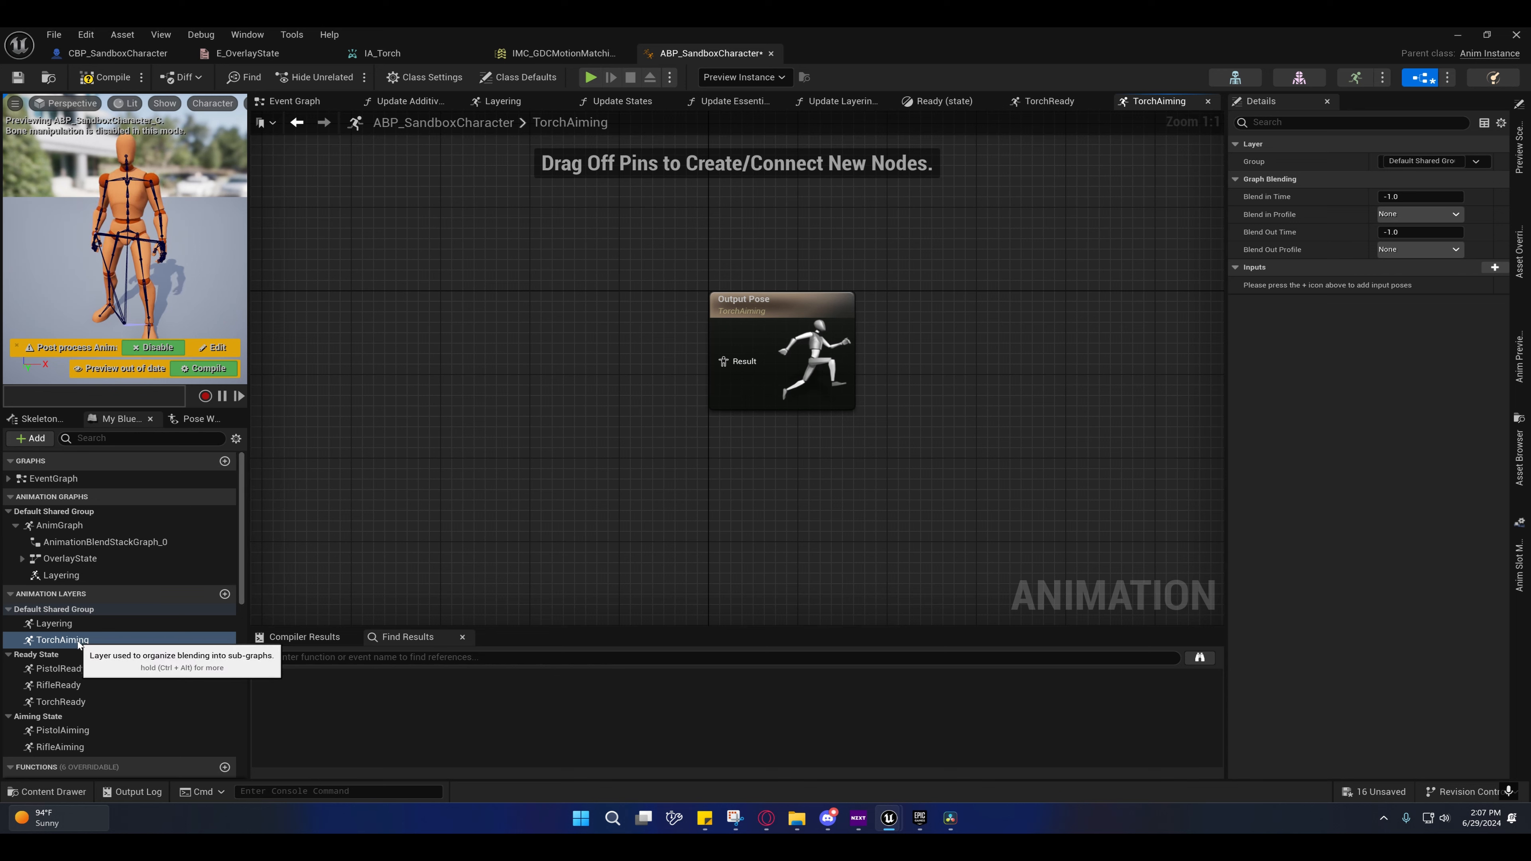
pyautogui.click(1450, 161)
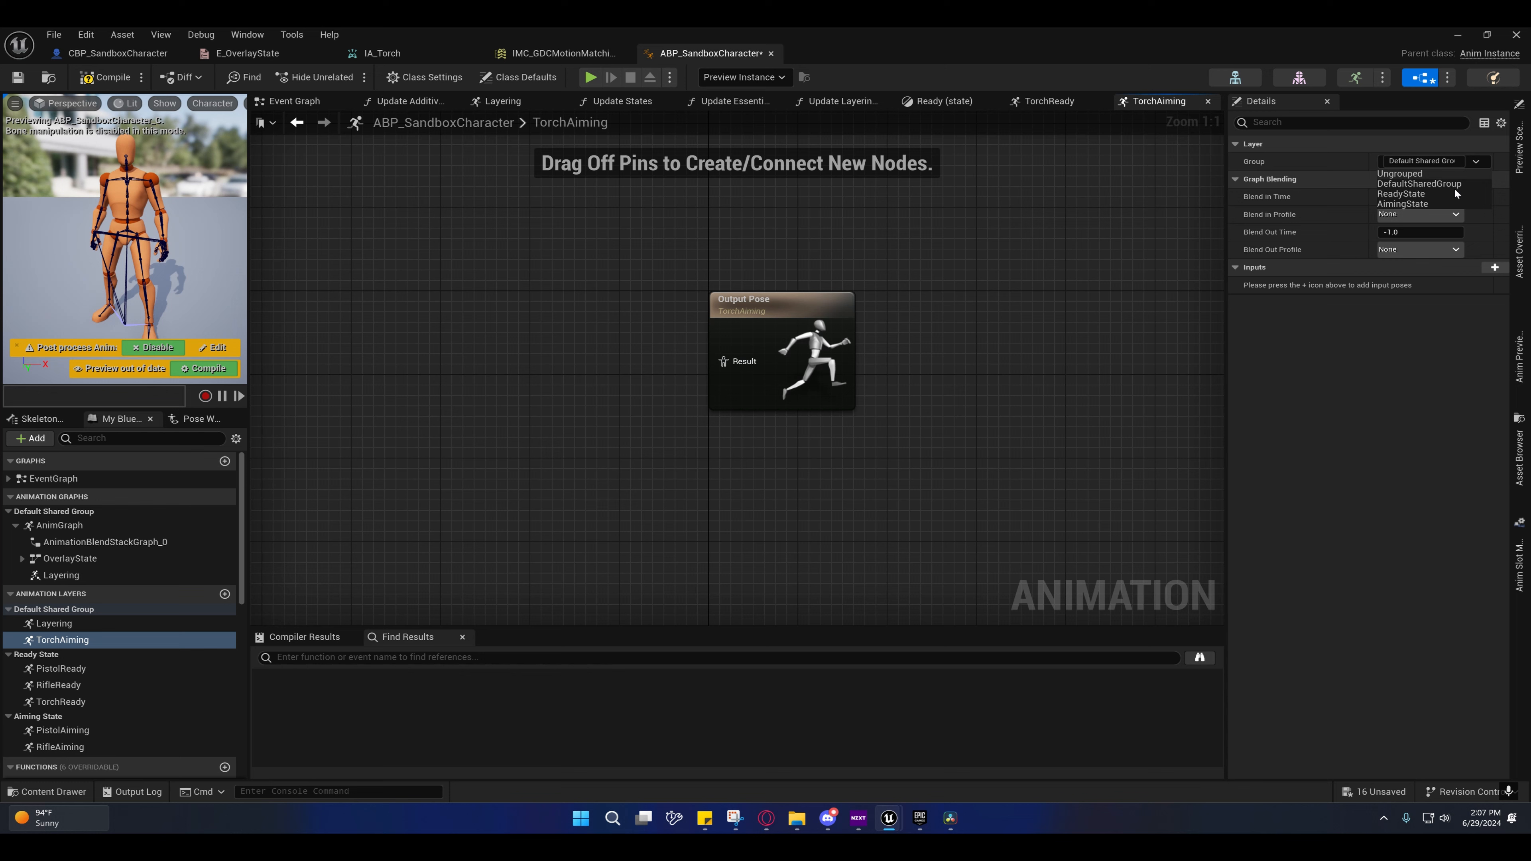
pyautogui.click(1399, 203)
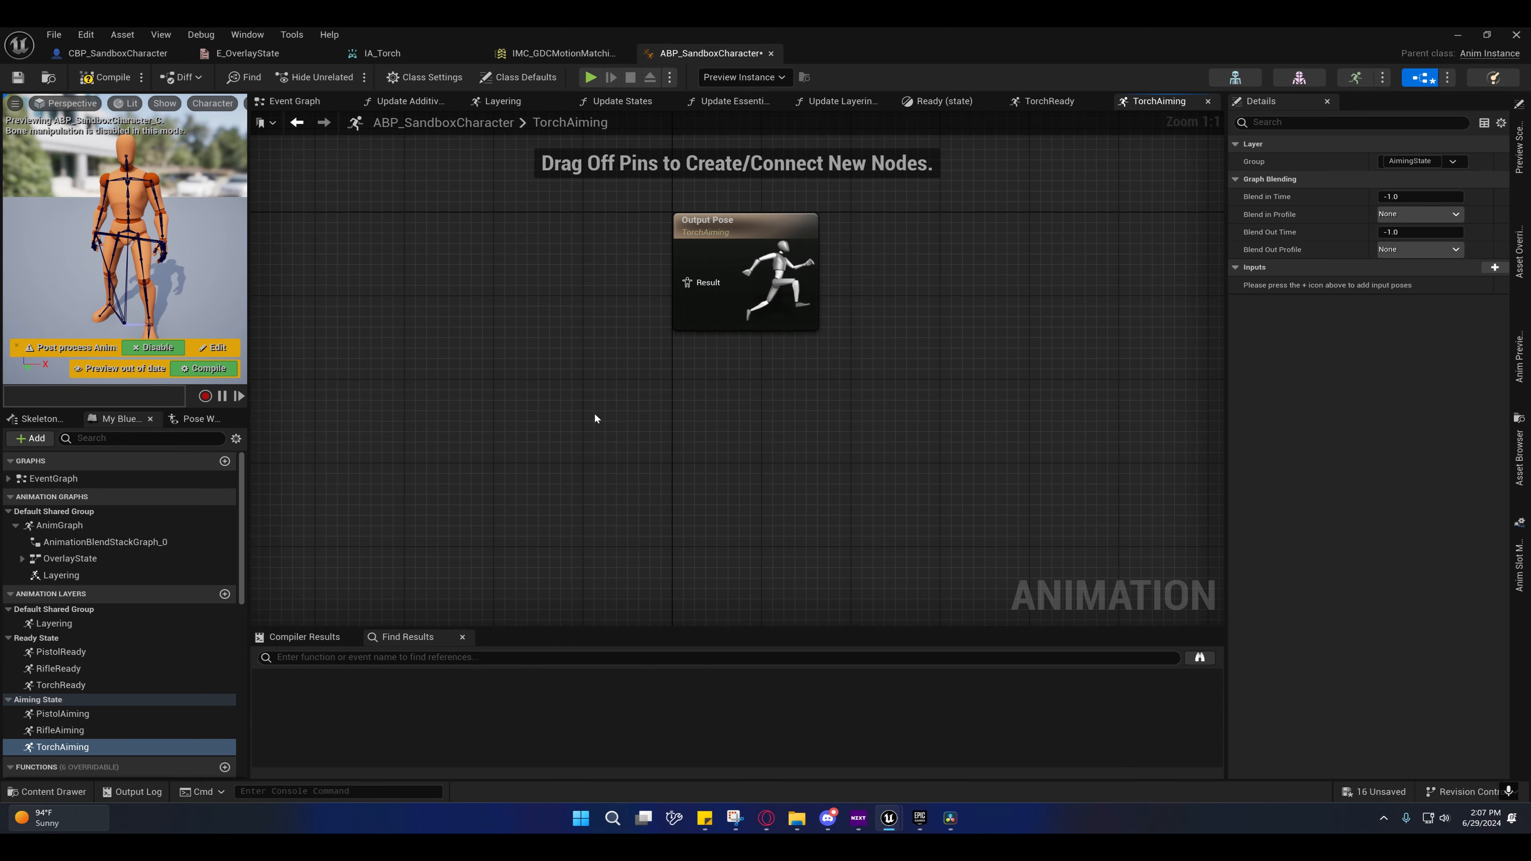
# Step: Compile the animation blueprint and set the PistolArmed layer node in the Ready state to PistolReady
pyautogui.click(106, 77)
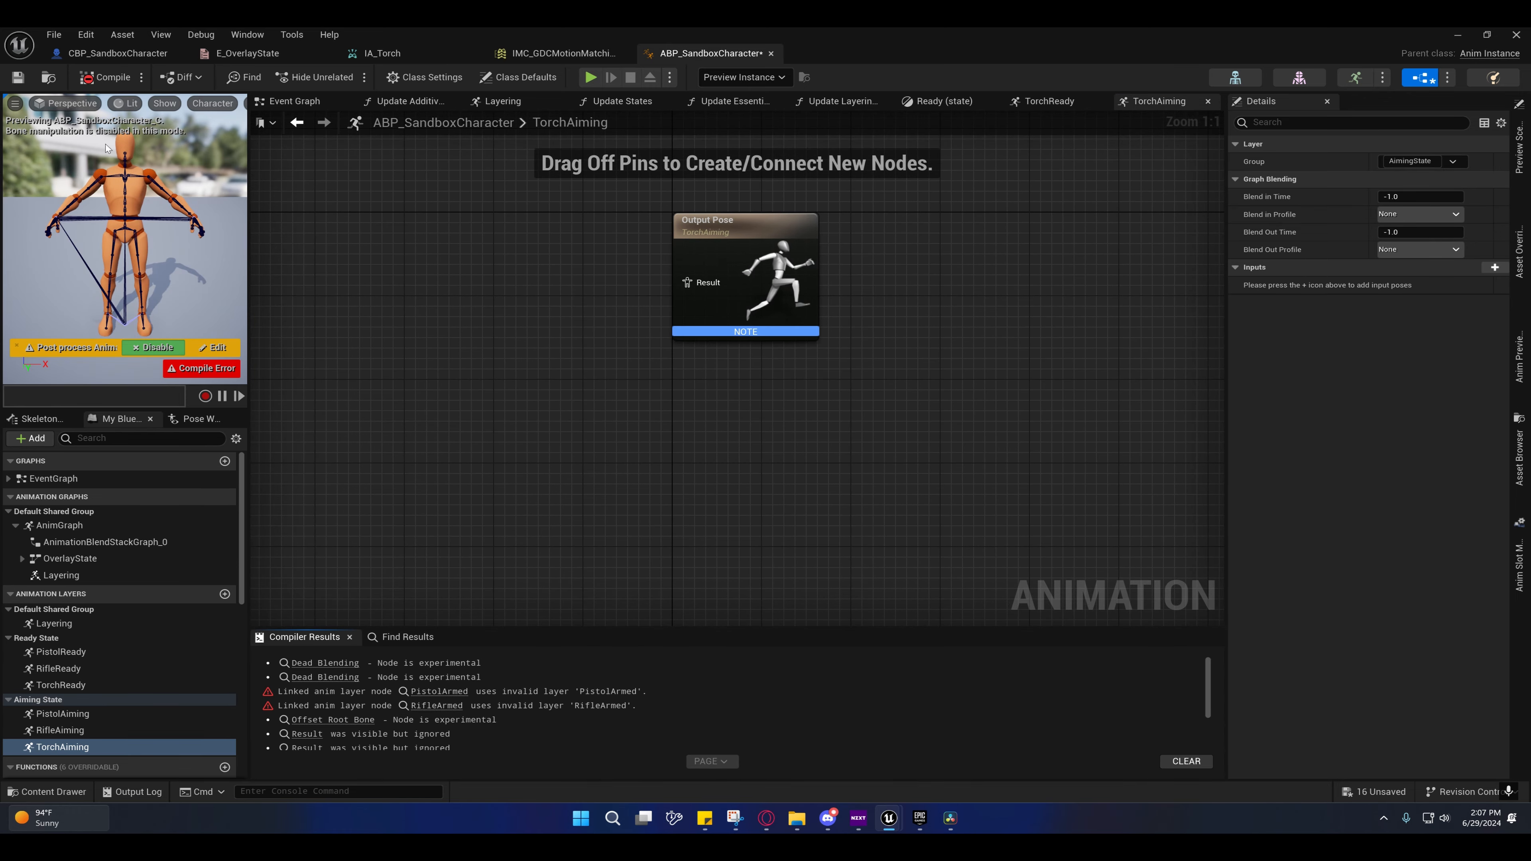
pyautogui.moveTo(571, 344); pyautogui.dragTo(783, 319, button='right')
pyautogui.click(1046, 101)
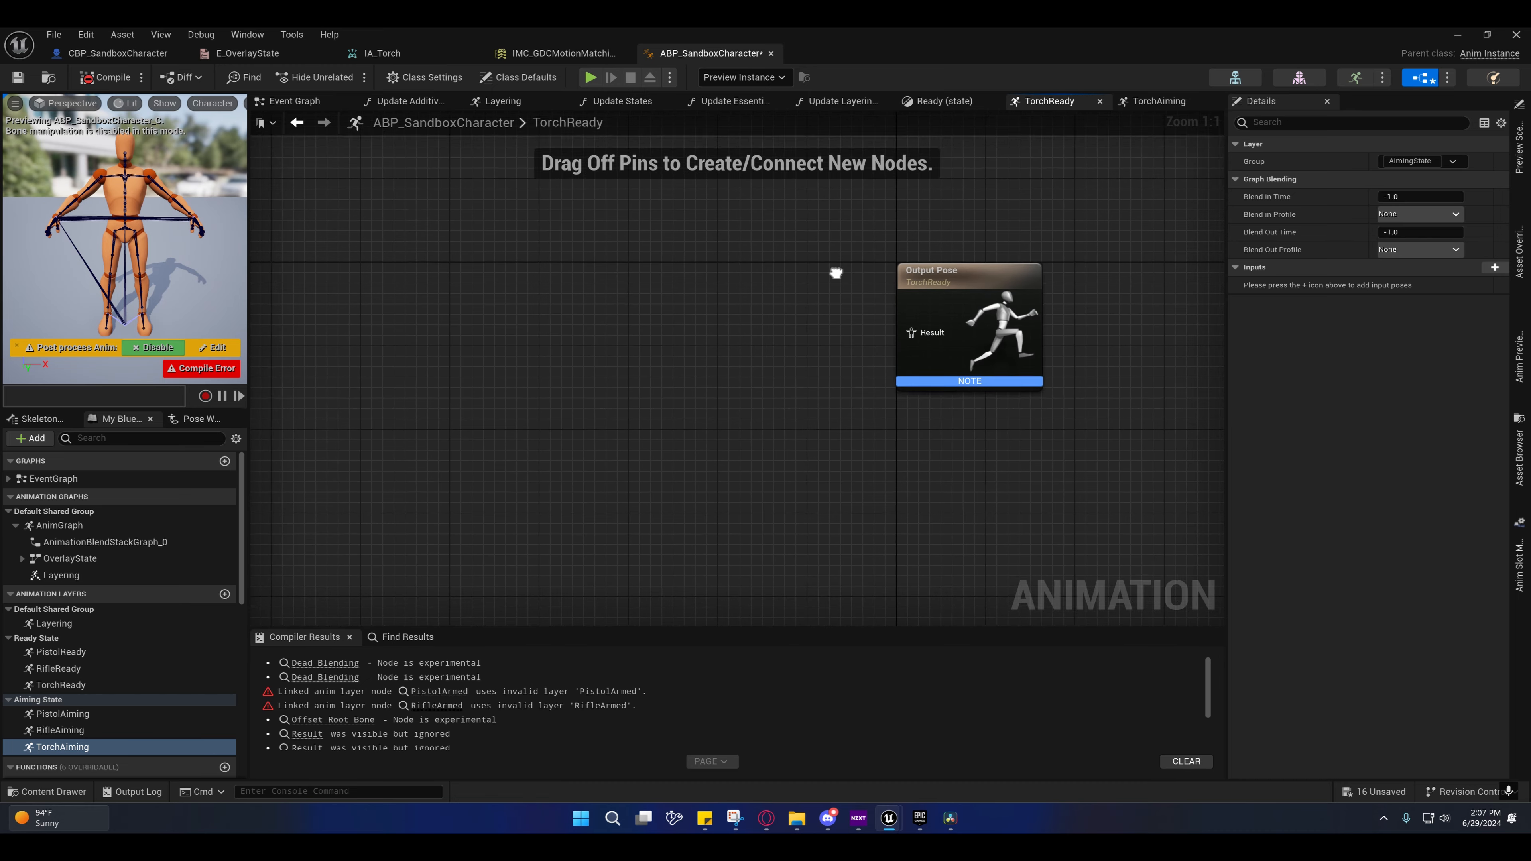
pyautogui.click(923, 107)
pyautogui.moveTo(598, 274); pyautogui.dragTo(634, 314, button='right')
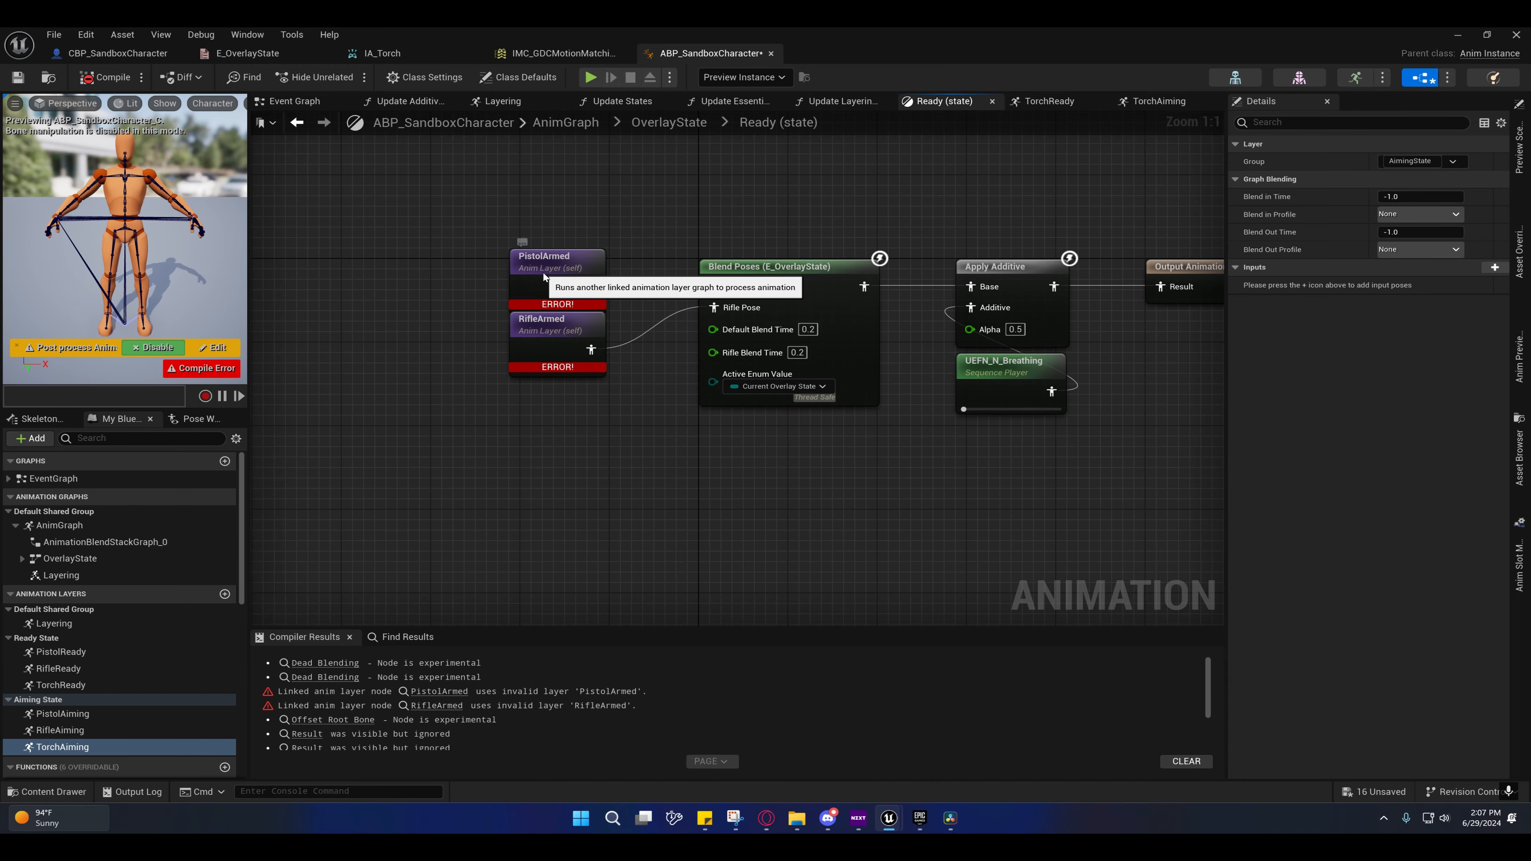
pyautogui.click(550, 272)
pyautogui.moveTo(550, 272); pyautogui.dragTo(559, 315, button='right')
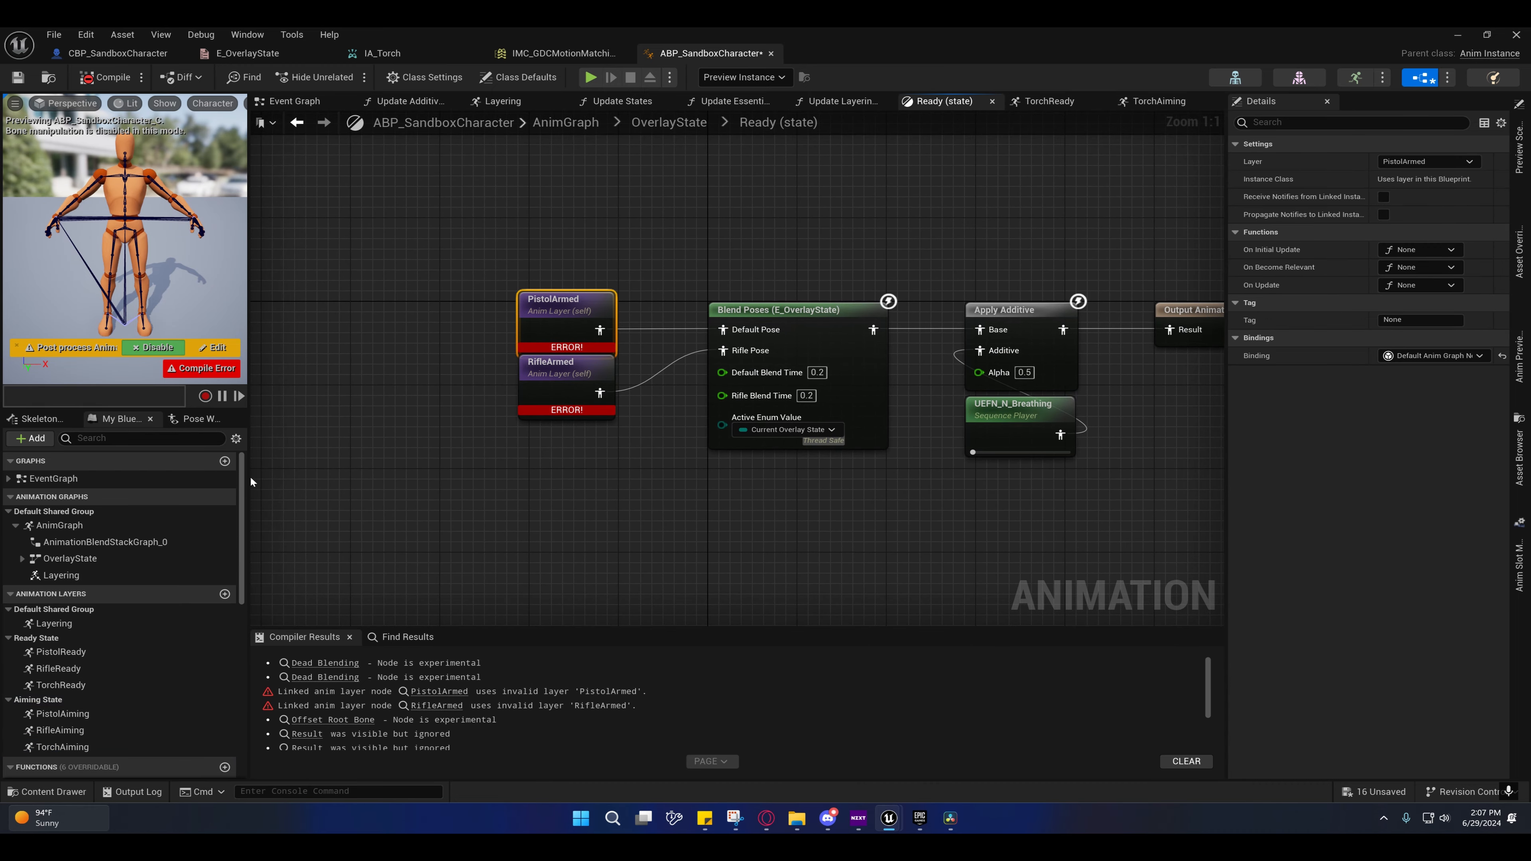
pyautogui.click(1423, 161)
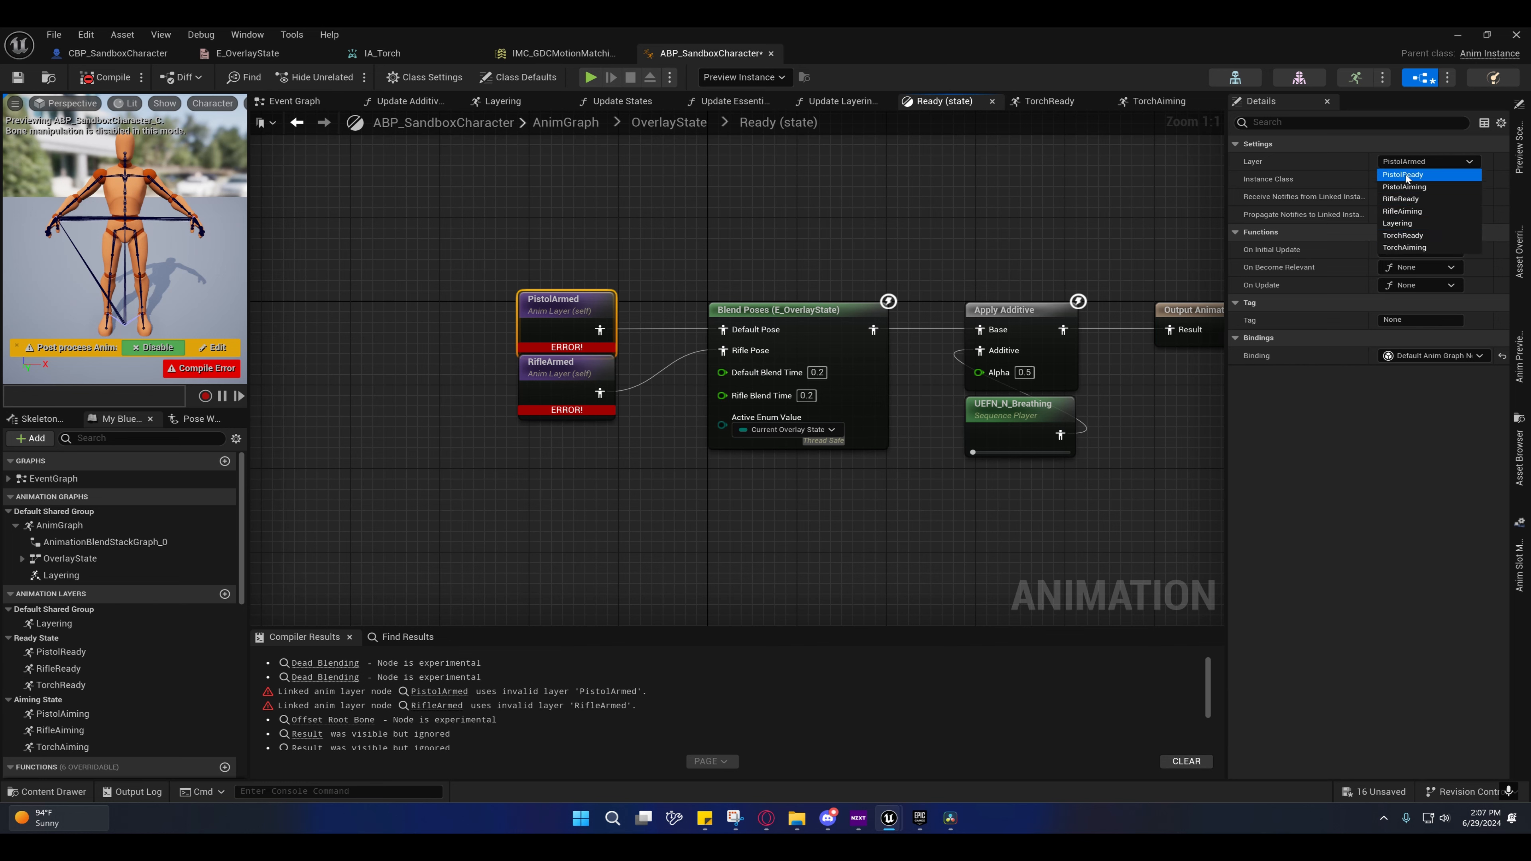
pyautogui.click(1404, 175)
# Step: Set the RifleArmed layer node in the Ready state to RifleReady and recompile the blueprint
pyautogui.click(560, 369)
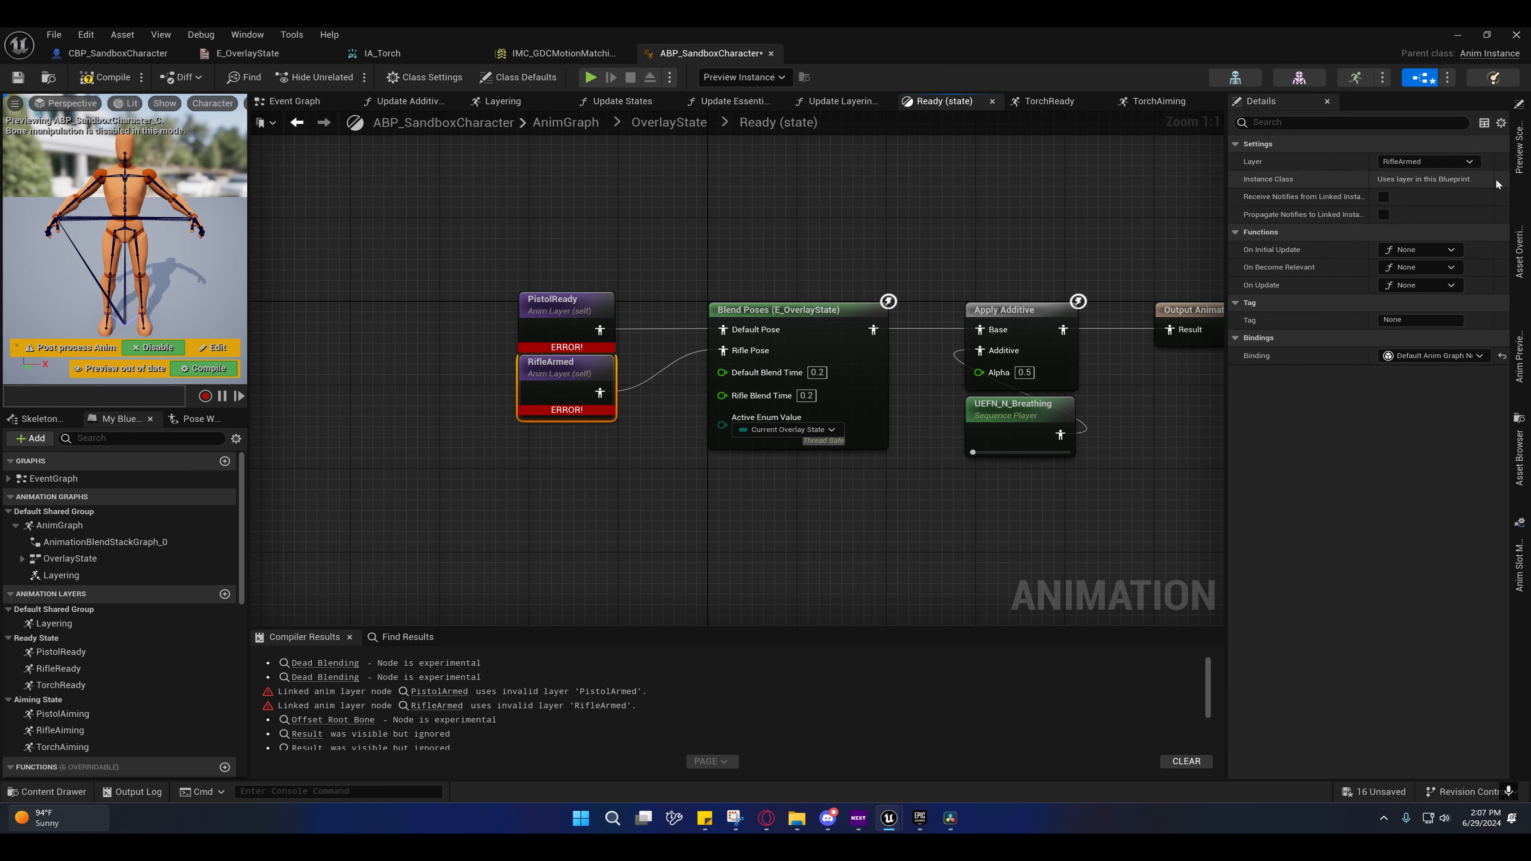
pyautogui.click(1422, 161)
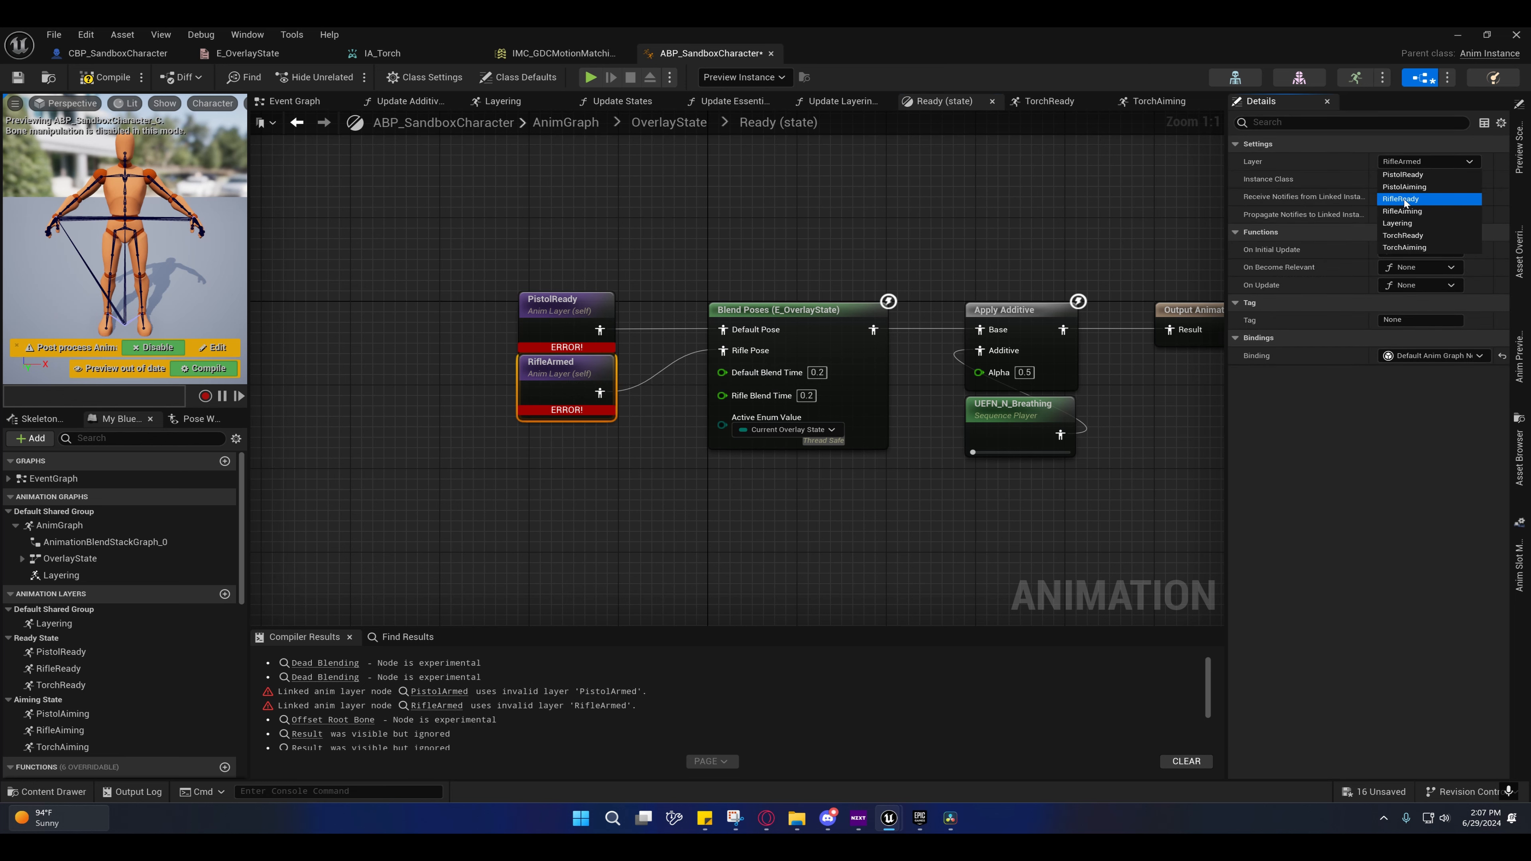
pyautogui.click(1404, 199)
pyautogui.moveTo(571, 441); pyautogui.dragTo(523, 353, button='right')
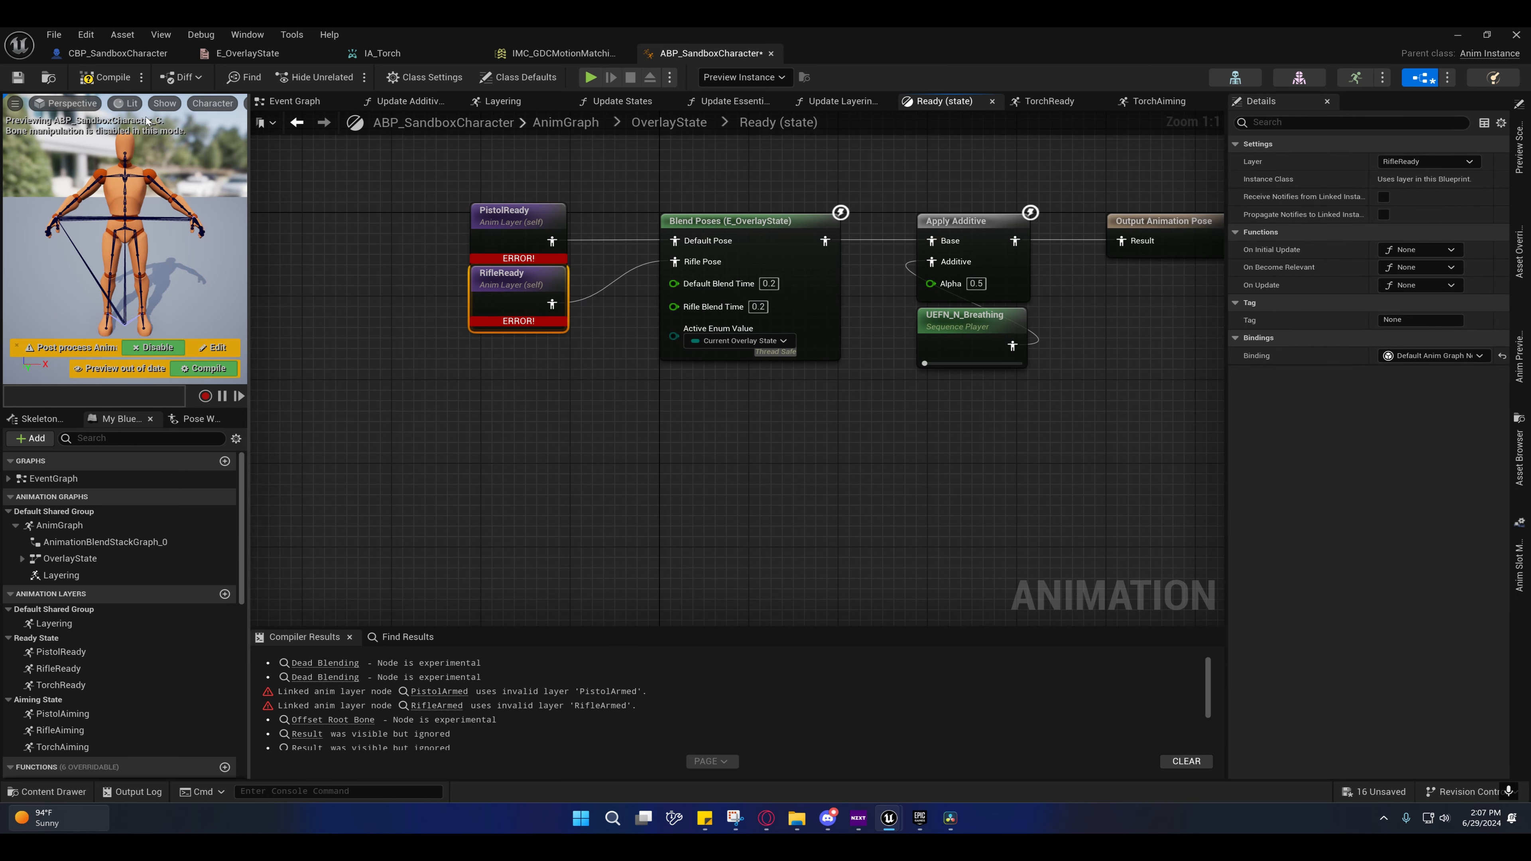
pyautogui.click(107, 80)
pyautogui.moveTo(449, 254); pyautogui.dragTo(430, 303, button='right')
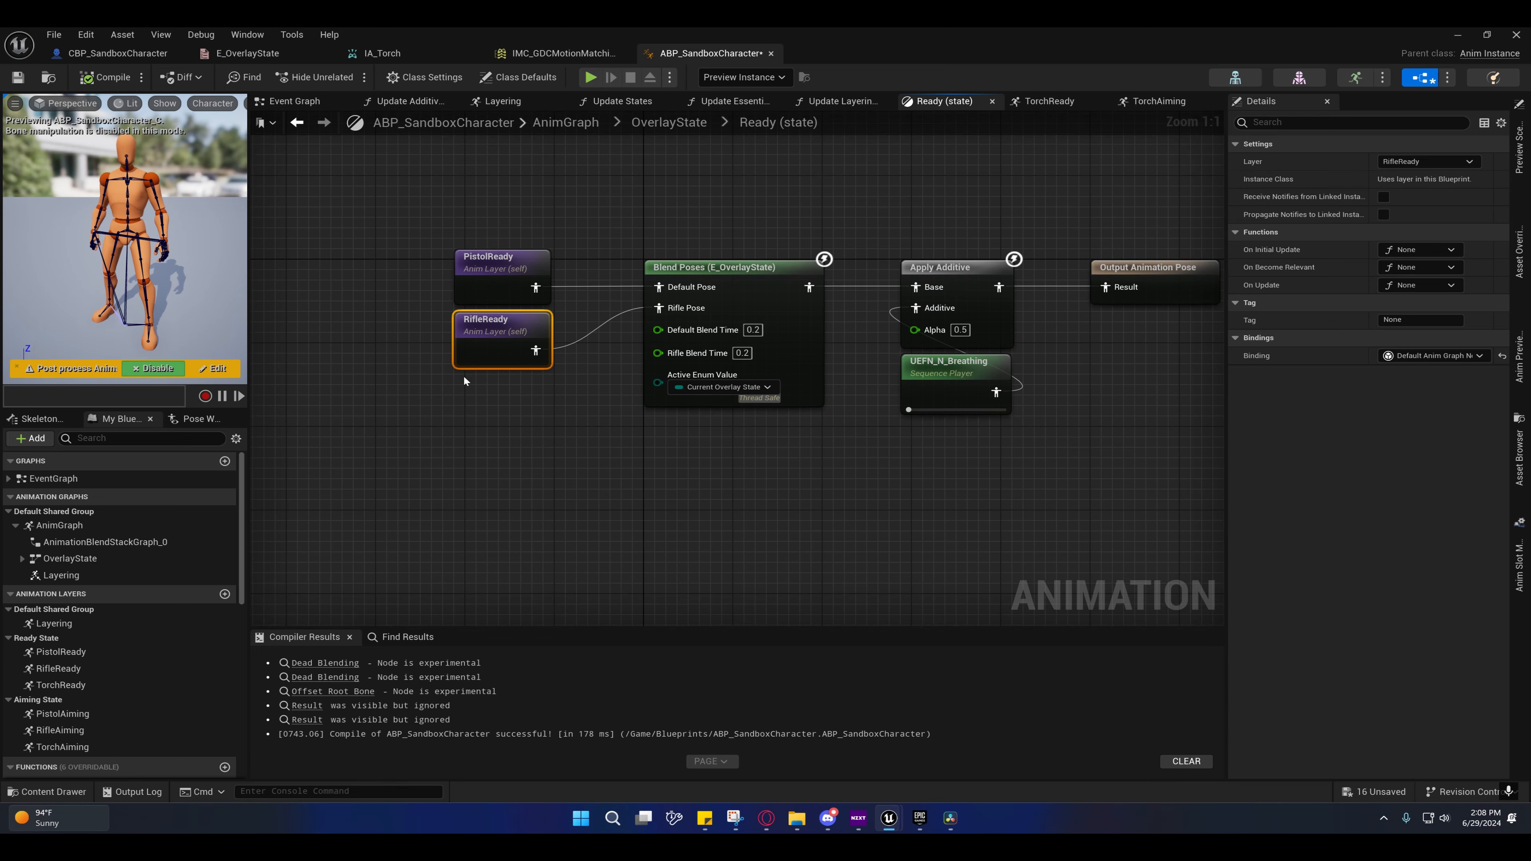
# Step: Add a Torch pose input to the Blend Poses (E_OverlayState) node and set its Torch Blend Time to 0.2
pyautogui.moveTo(598, 418); pyautogui.dragTo(543, 371, button='right')
pyautogui.click(693, 289)
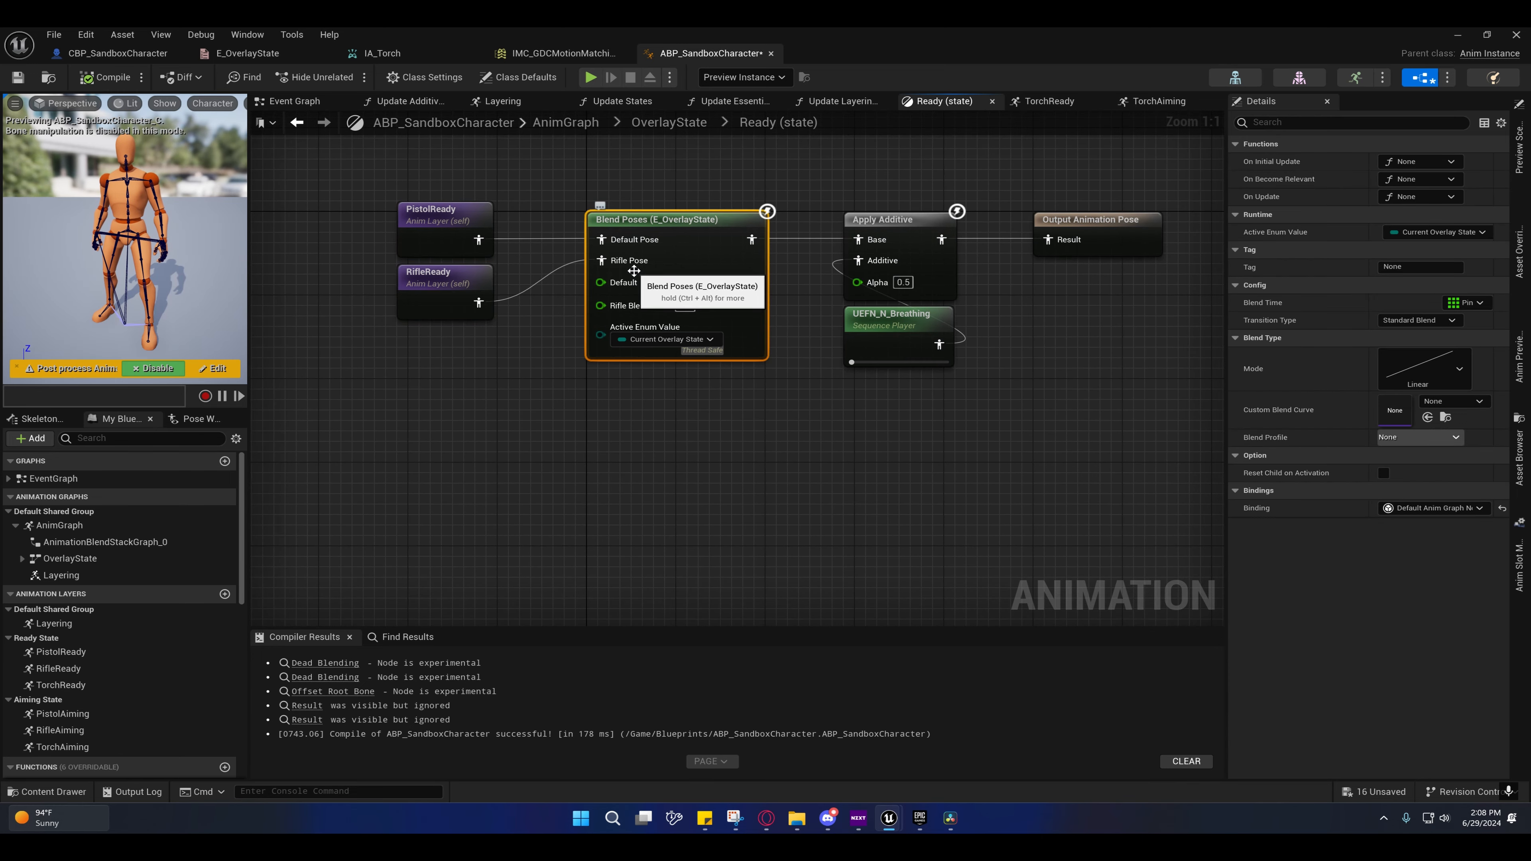
pyautogui.rightClick(624, 265)
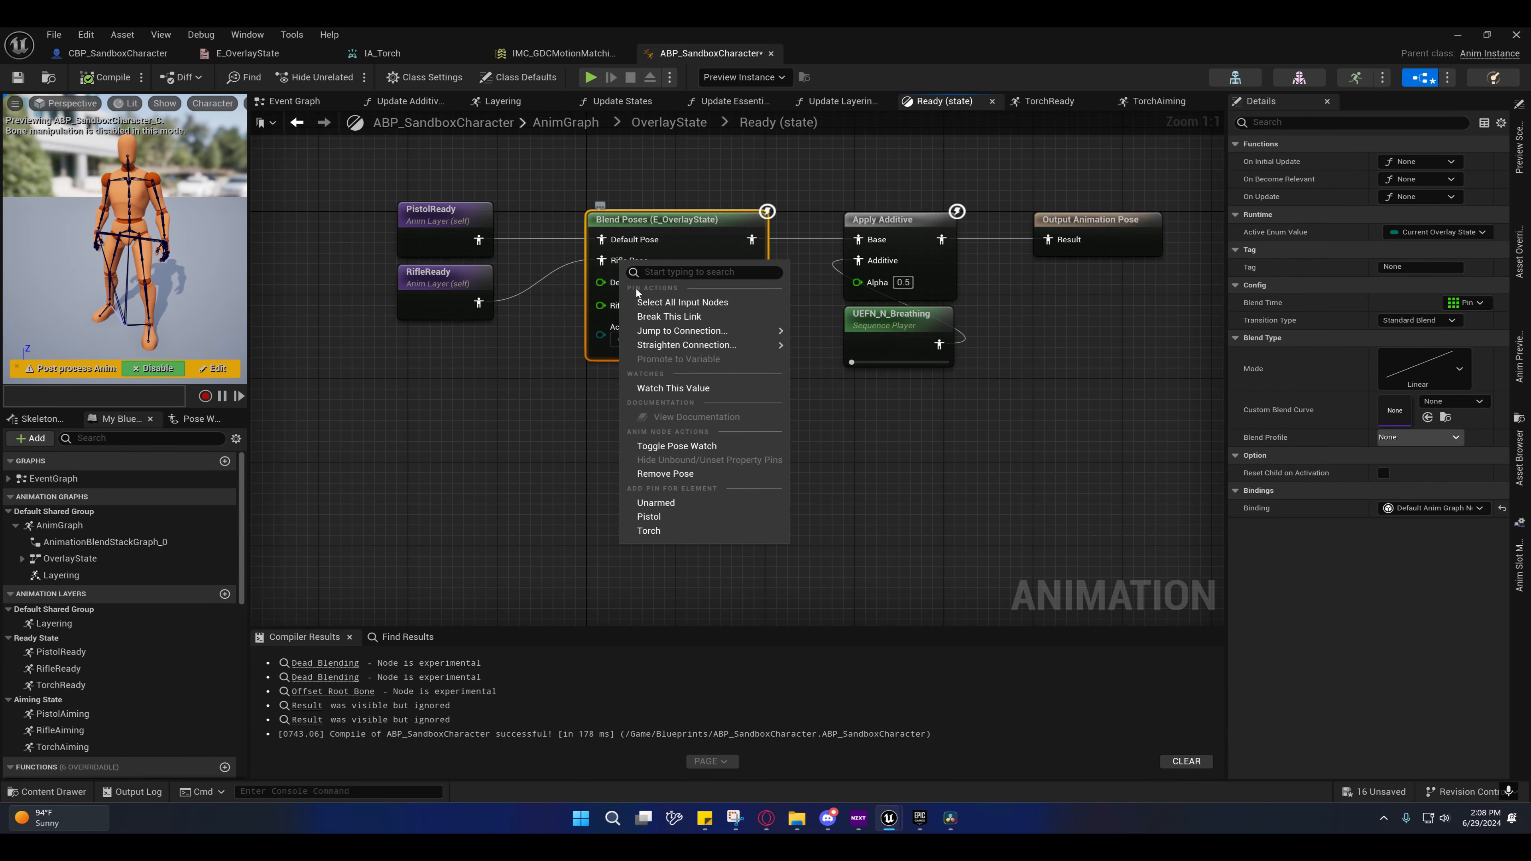
pyautogui.click(657, 531)
pyautogui.moveTo(601, 281); pyautogui.dragTo(492, 344)
pyautogui.moveTo(492, 343); pyautogui.dragTo(416, 357, button='right')
pyautogui.click(617, 362)
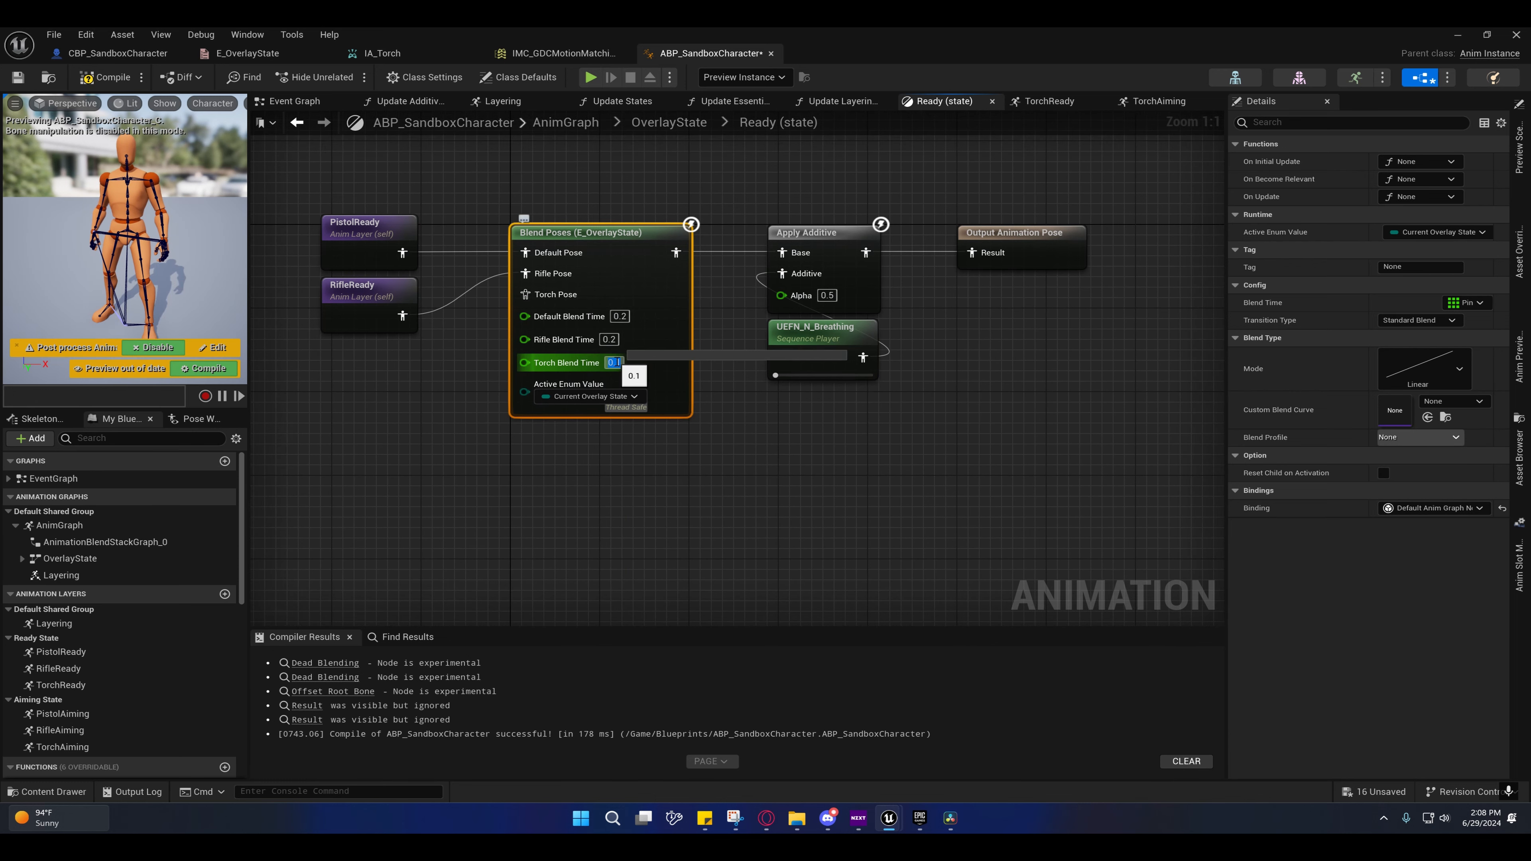
pyautogui.write('0.2')
pyautogui.press('Return')
# Step: Add the TorchReady layer to the Ready state graph and connect it to the Torch Pose input of Blend Poses
pyautogui.moveTo(512, 473); pyautogui.dragTo(716, 442, button='right')
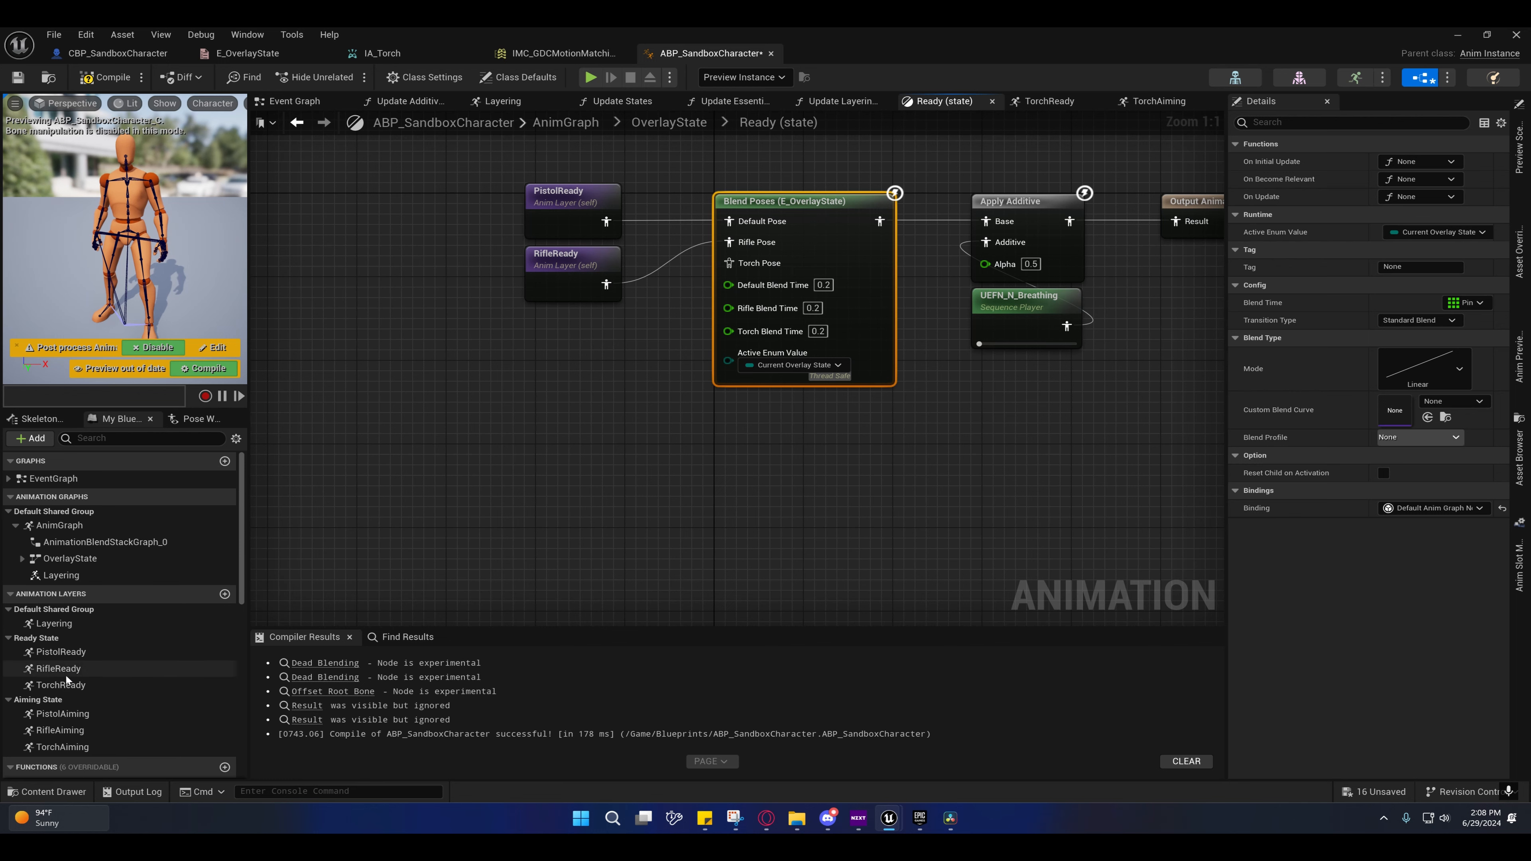
pyautogui.moveTo(60, 685); pyautogui.dragTo(530, 327)
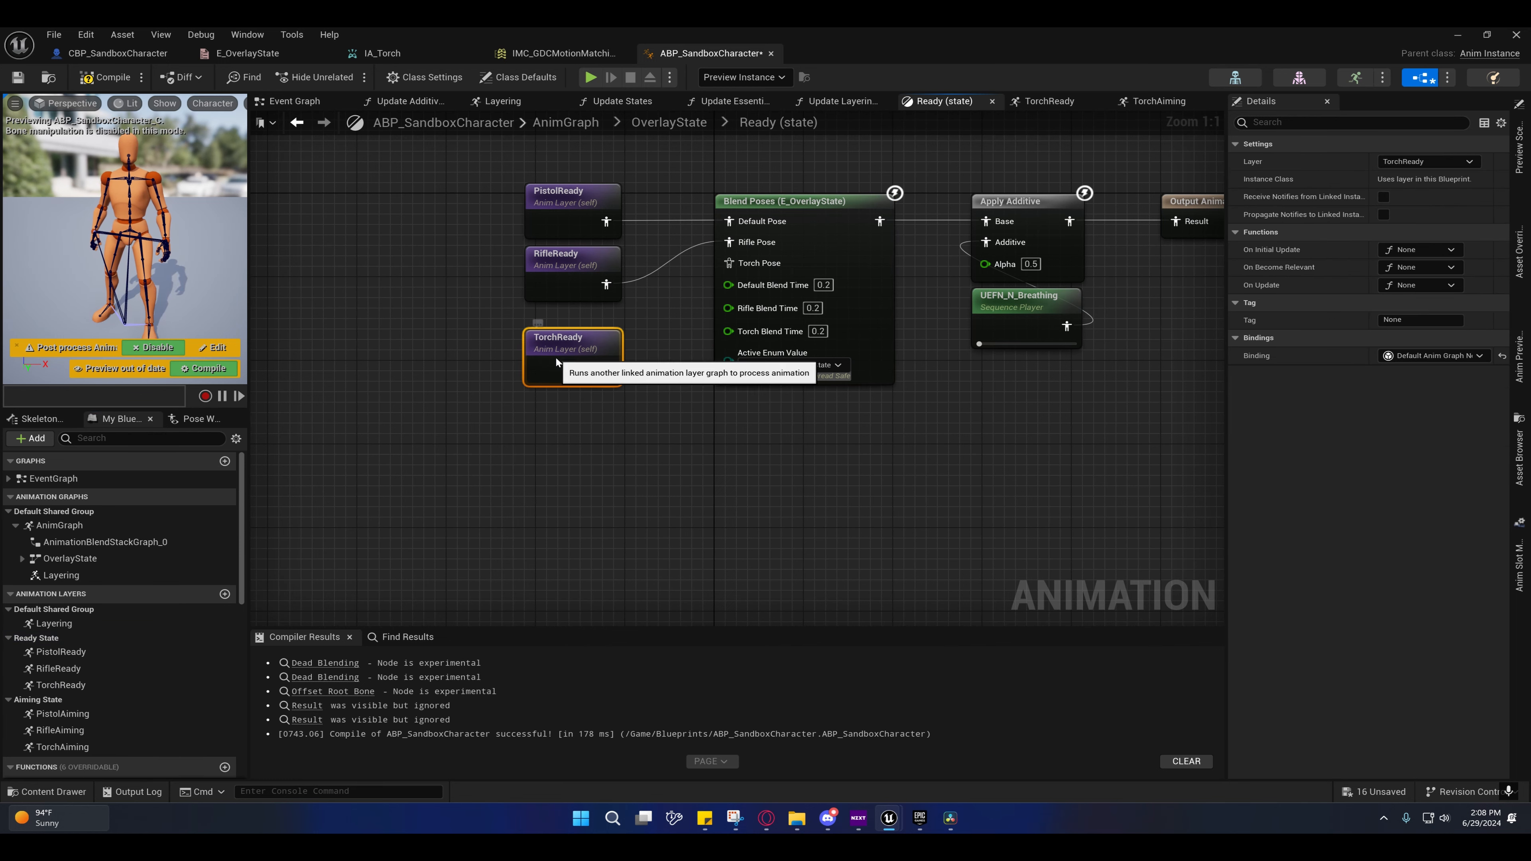
pyautogui.moveTo(614, 358); pyautogui.dragTo(729, 262)
pyautogui.moveTo(678, 351); pyautogui.dragTo(603, 346, button='right')
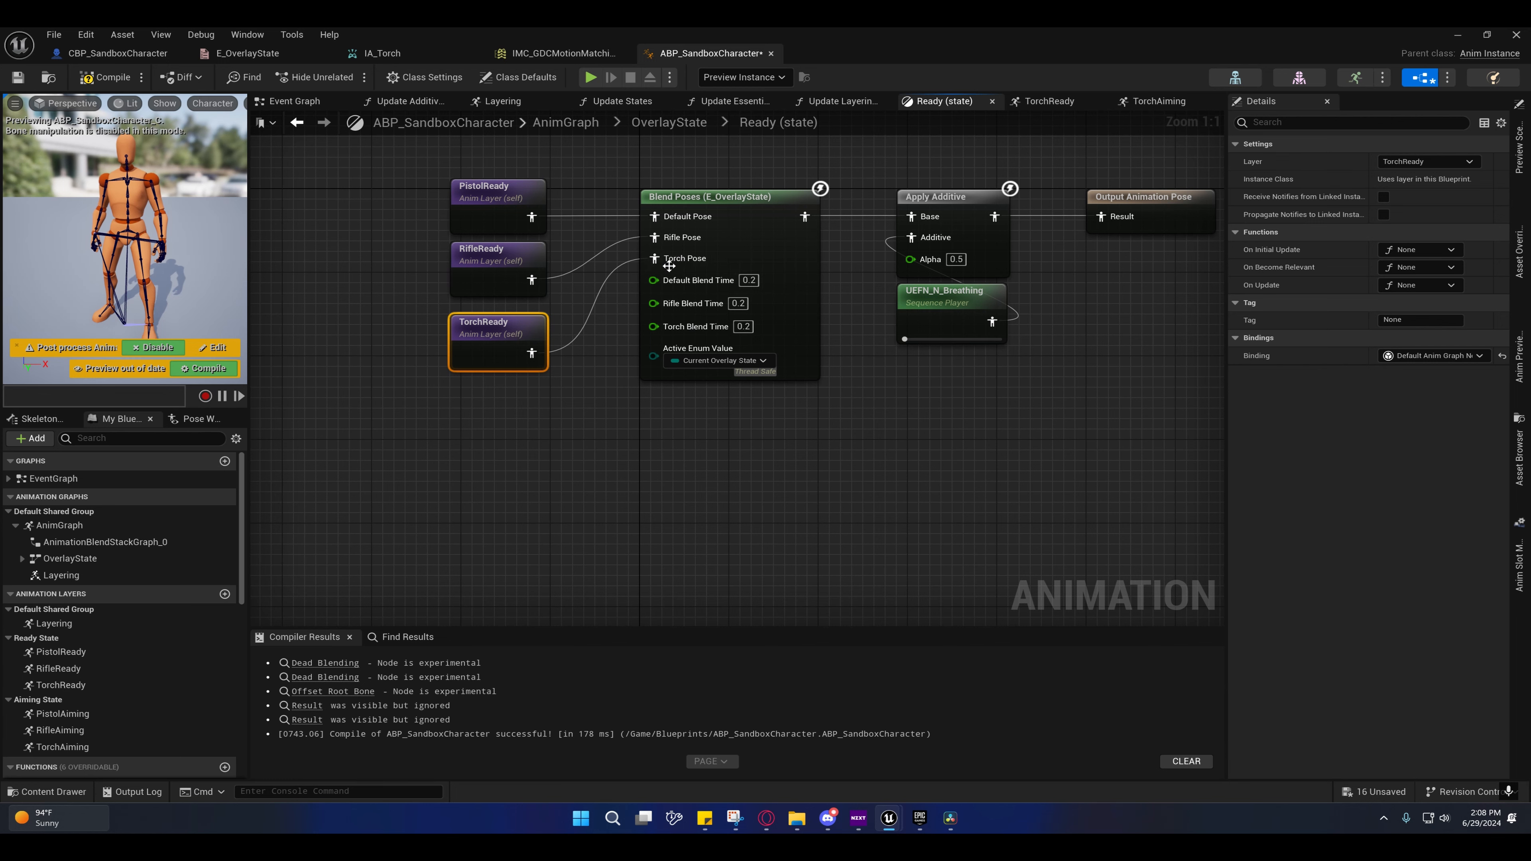
pyautogui.moveTo(530, 409); pyautogui.dragTo(595, 392, button='right')
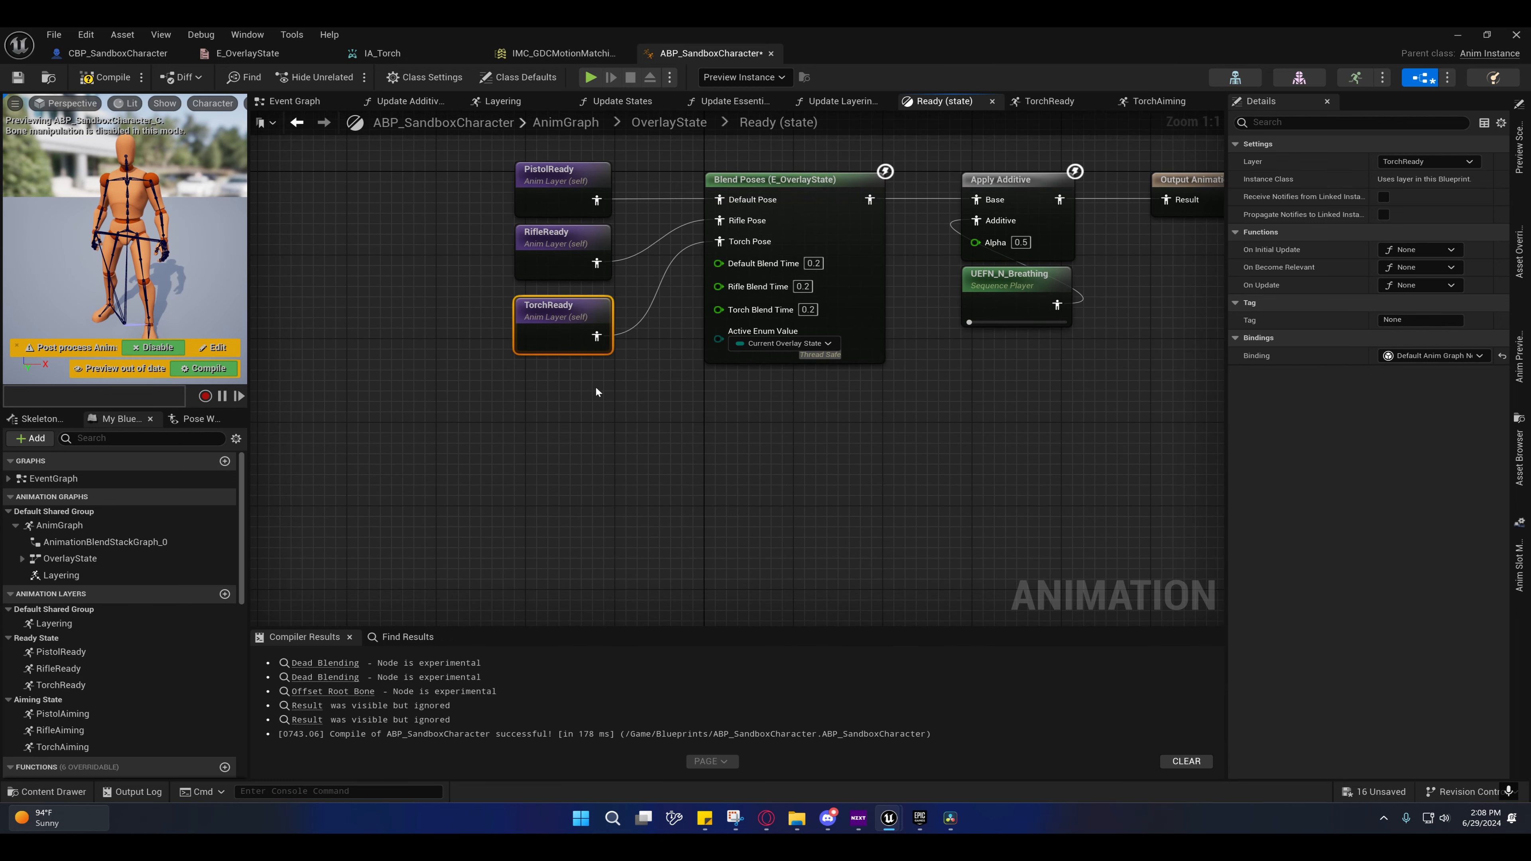
# Step: Open the PistolReady layer and copy all of its nodes except the Output Pose
pyautogui.doubleClick(555, 326)
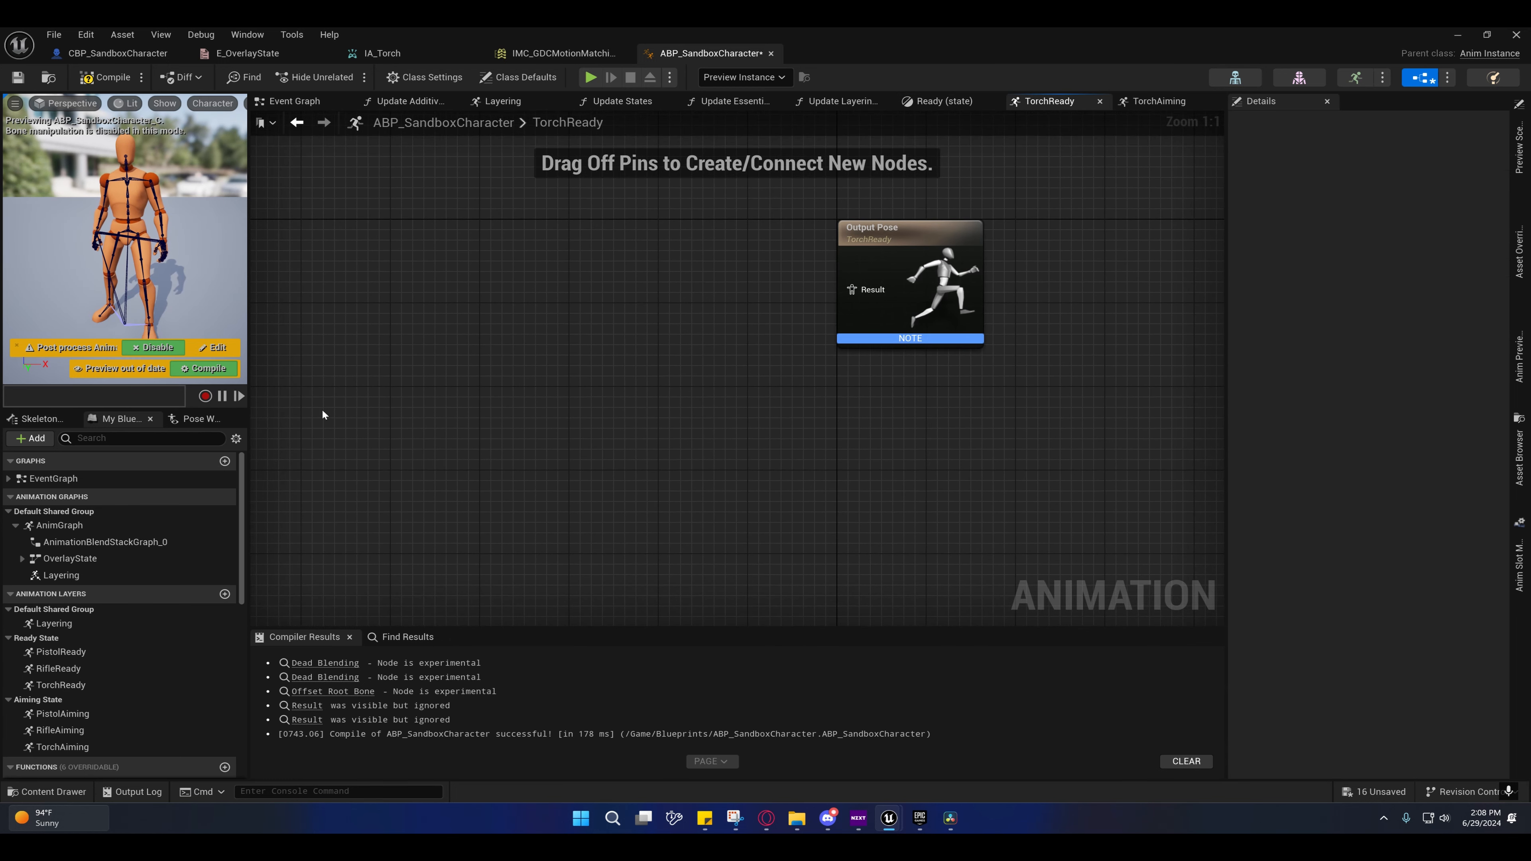
pyautogui.click(298, 123)
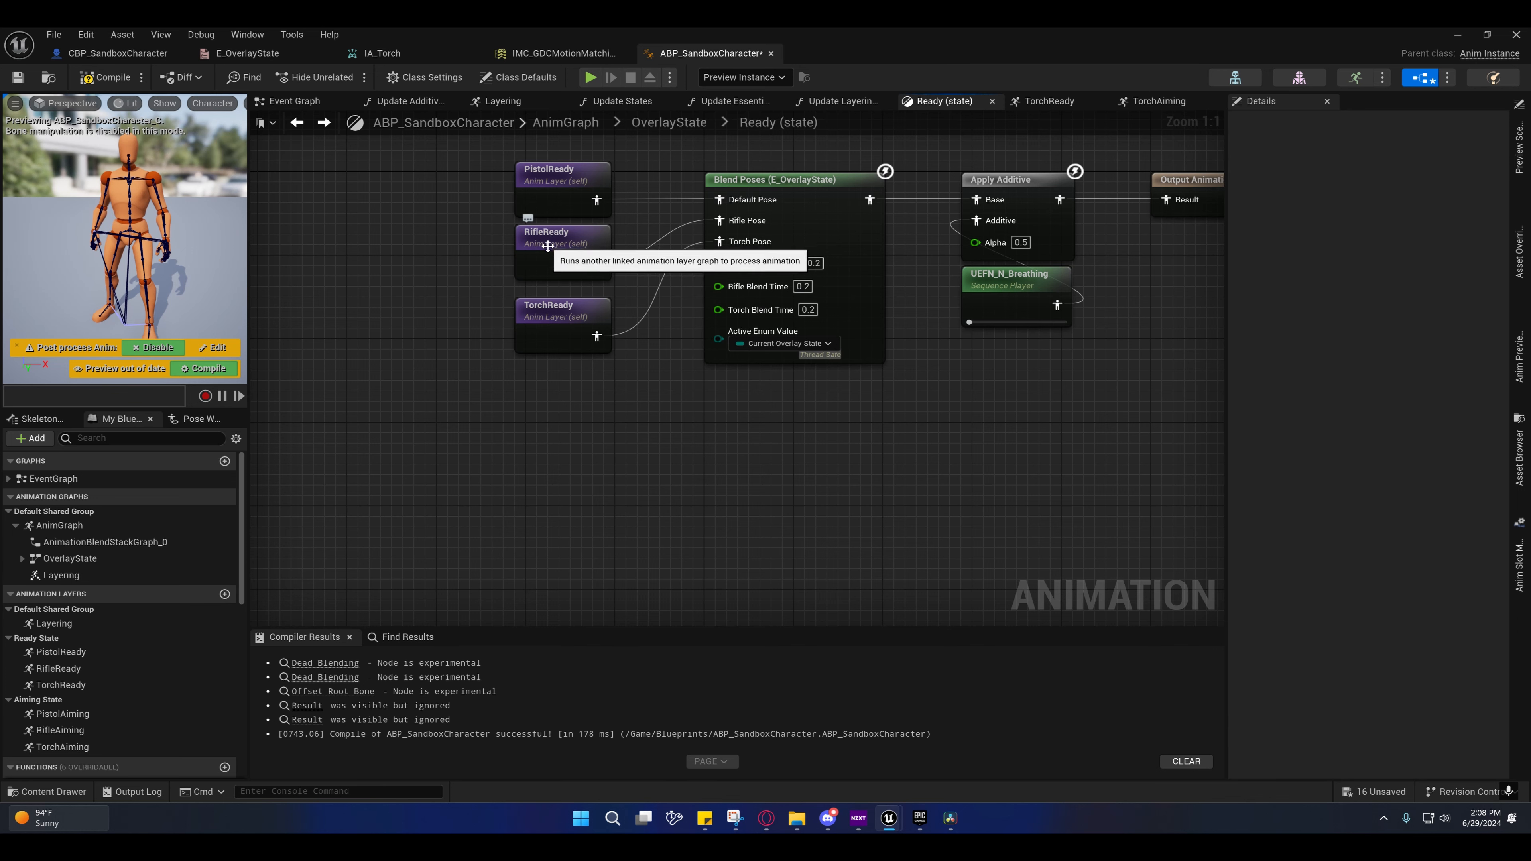
pyautogui.doubleClick(545, 181)
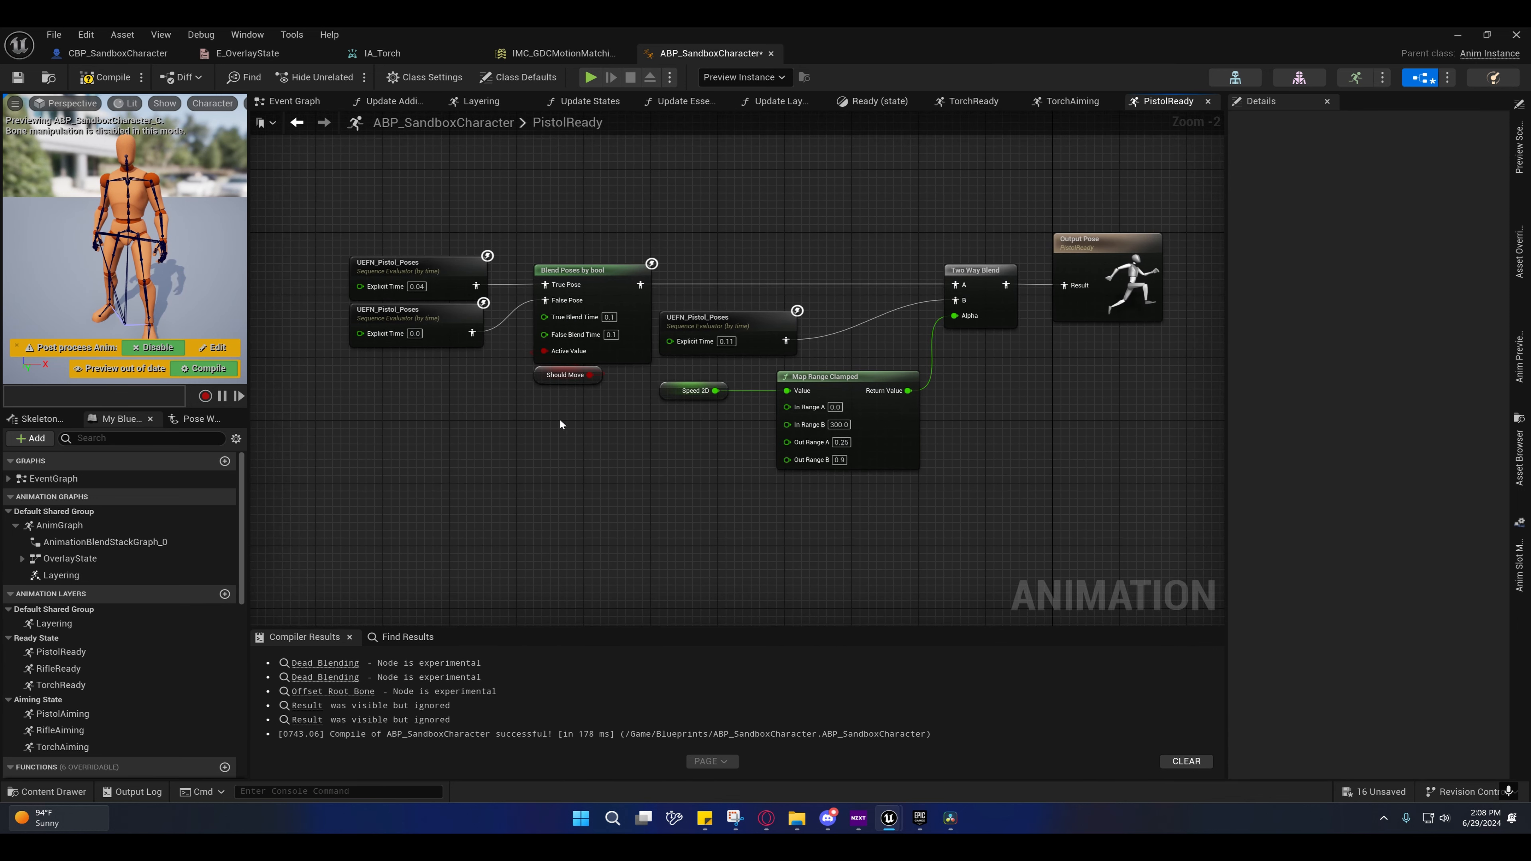
pyautogui.moveTo(359, 205); pyautogui.dragTo(995, 496)
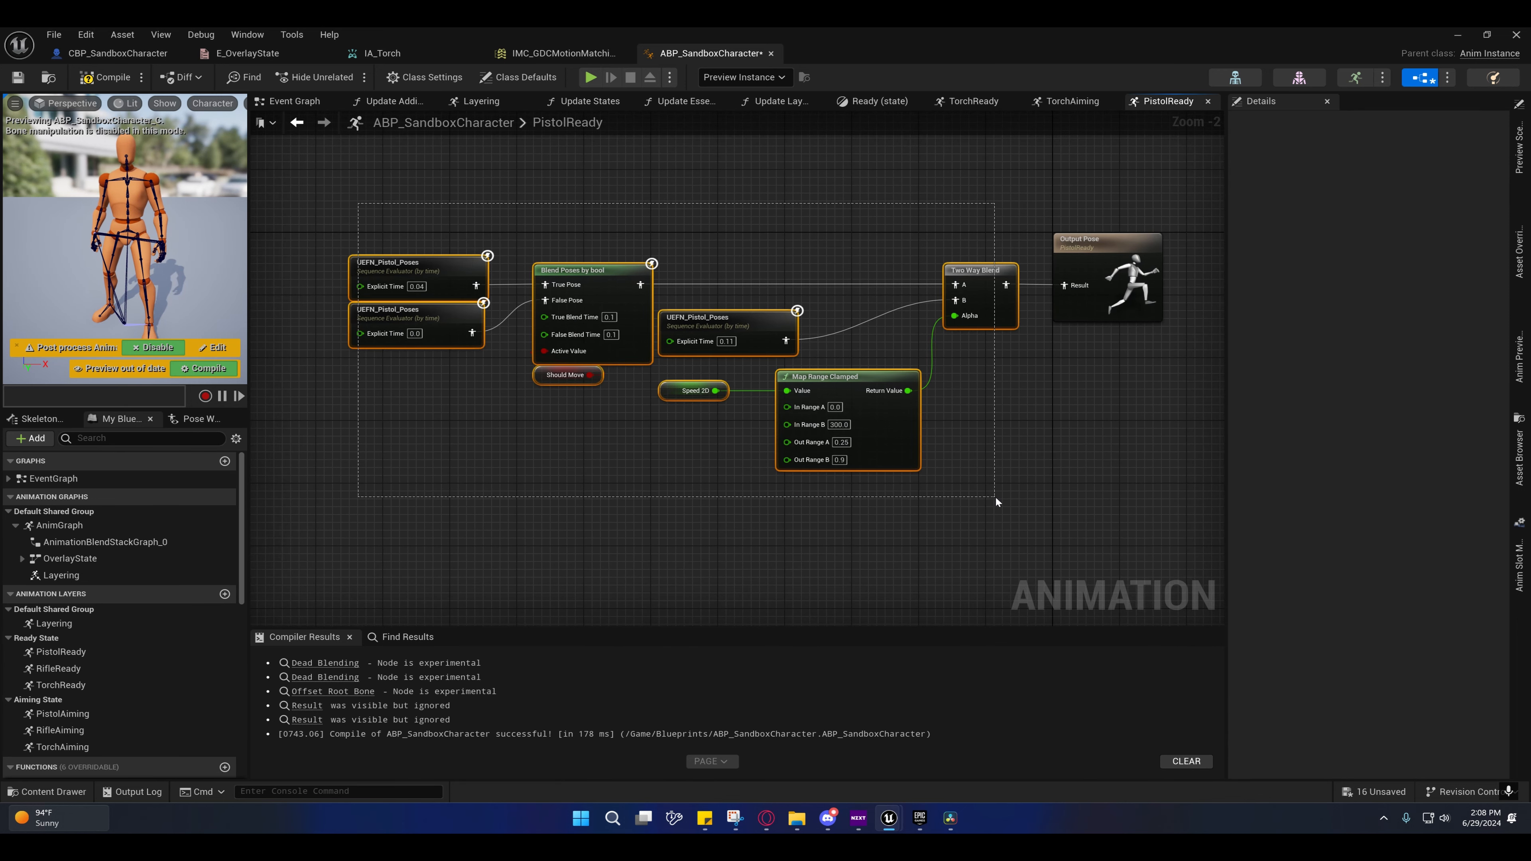
pyautogui.moveTo(968, 490); pyautogui.dragTo(936, 445, button='right')
pyautogui.moveTo(648, 387); pyautogui.dragTo(659, 450, button='right')
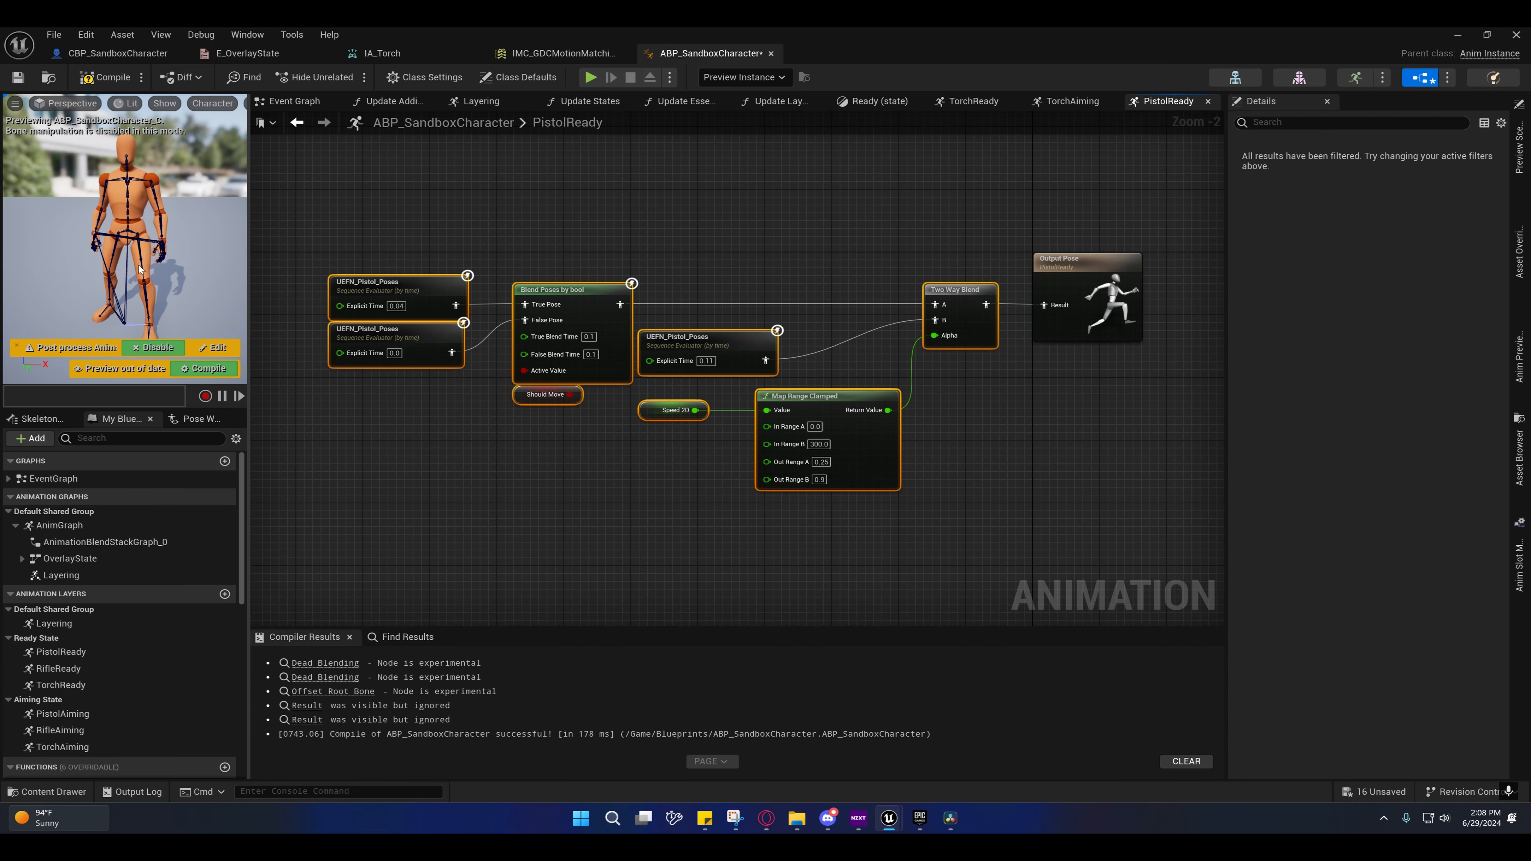
pyautogui.moveTo(416, 401); pyautogui.dragTo(534, 407, button='right')
# Step: Paste the copied pistol nodes into the TorchReady layer and connect the Two Way Blend to the Output Pose
pyautogui.click(296, 123)
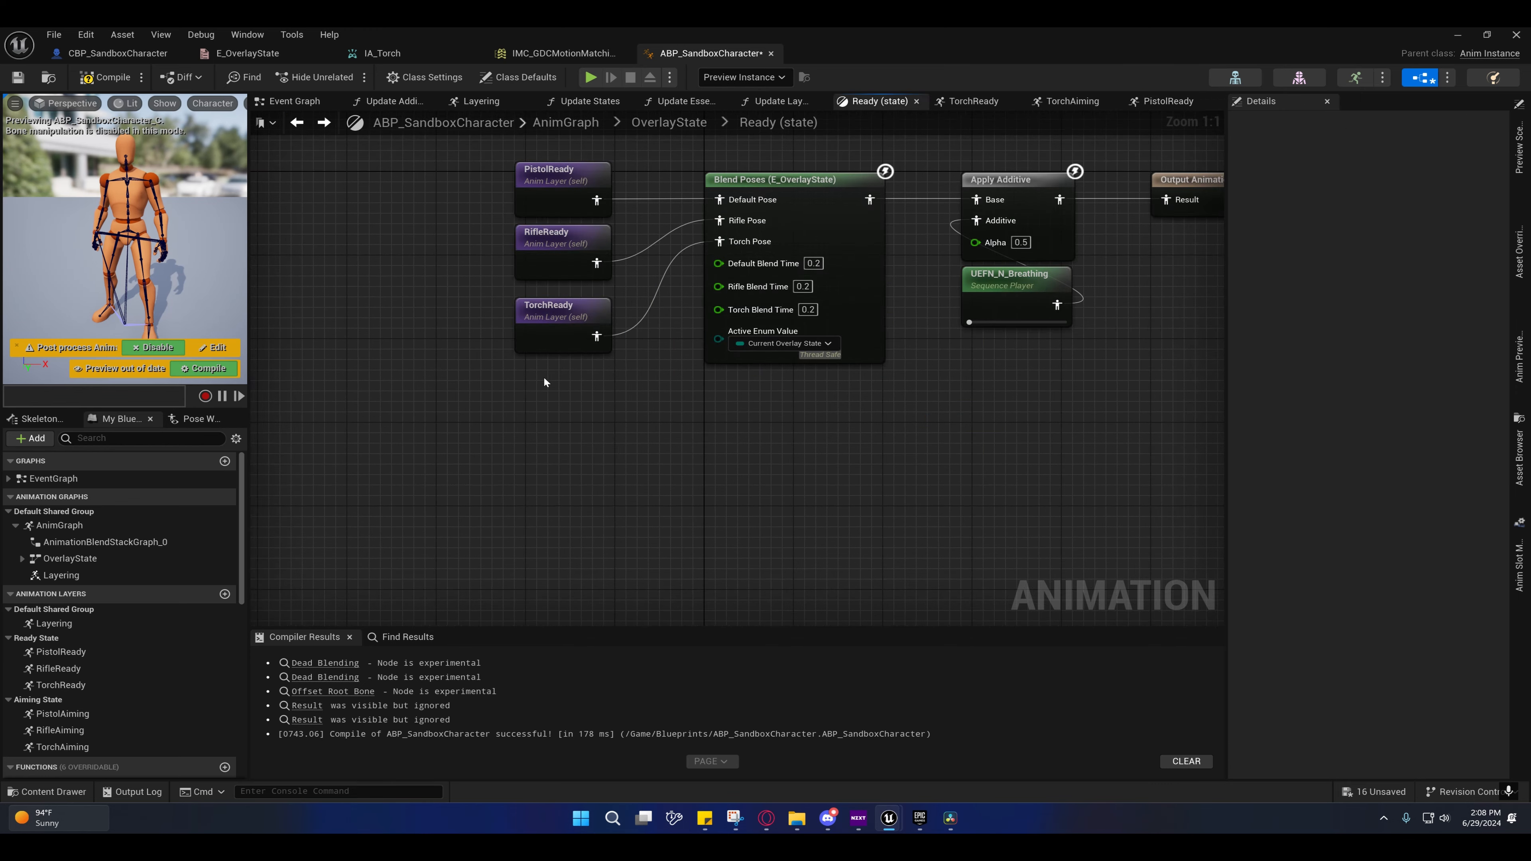
pyautogui.doubleClick(522, 305)
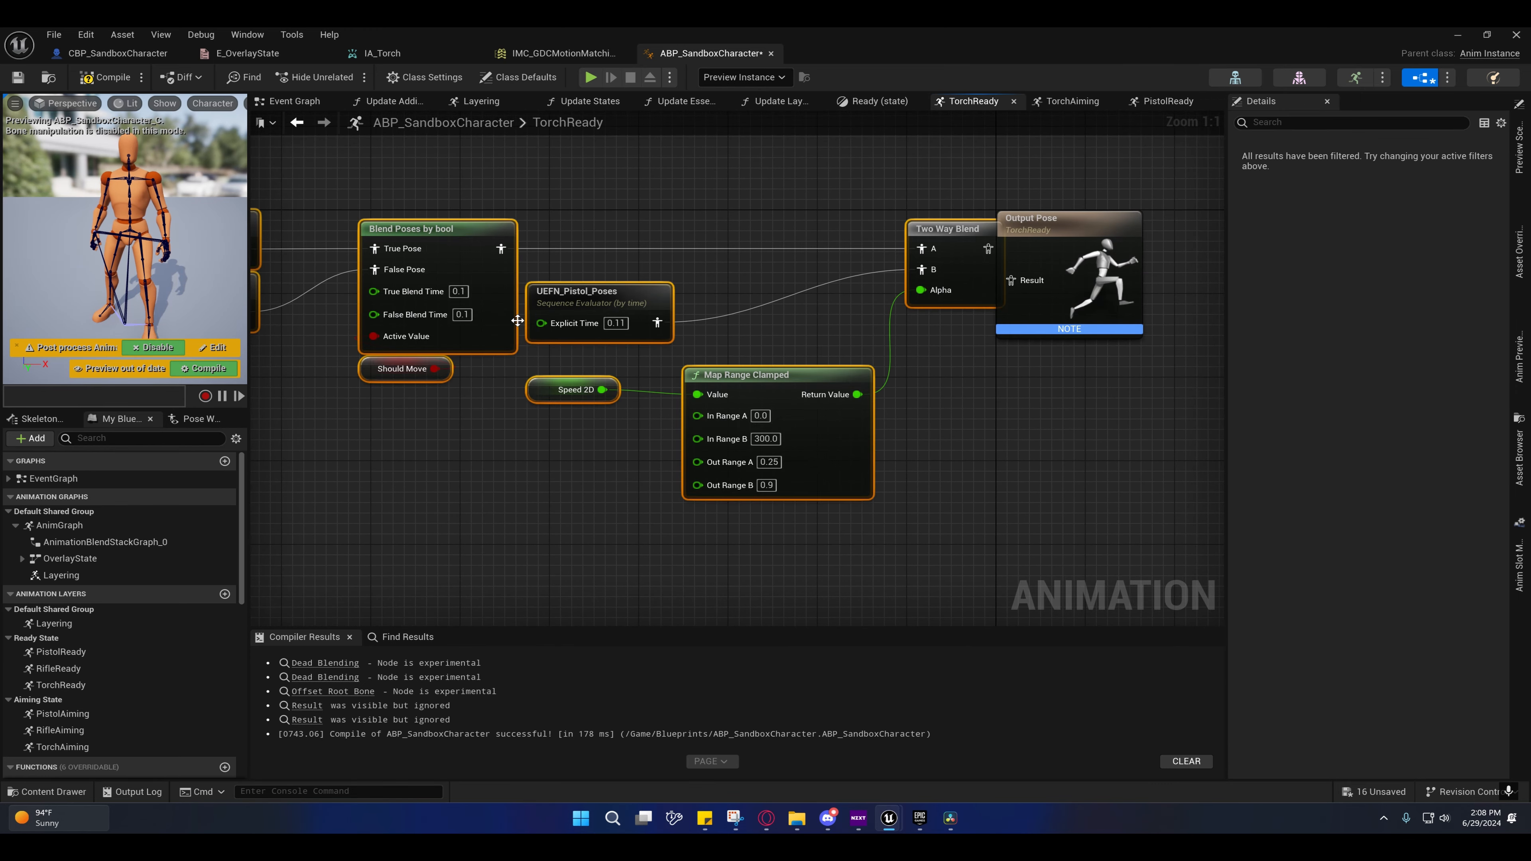
pyautogui.moveTo(814, 354); pyautogui.dragTo(701, 364, button='right')
pyautogui.moveTo(835, 253); pyautogui.dragTo(790, 287)
pyautogui.moveTo(784, 290); pyautogui.dragTo(1013, 298, button='right')
# Step: Preview the first frame of the UEFN_Pistol_Poses sequence used for the False Pose, and return to the TorchReady graph
pyautogui.doubleClick(560, 327)
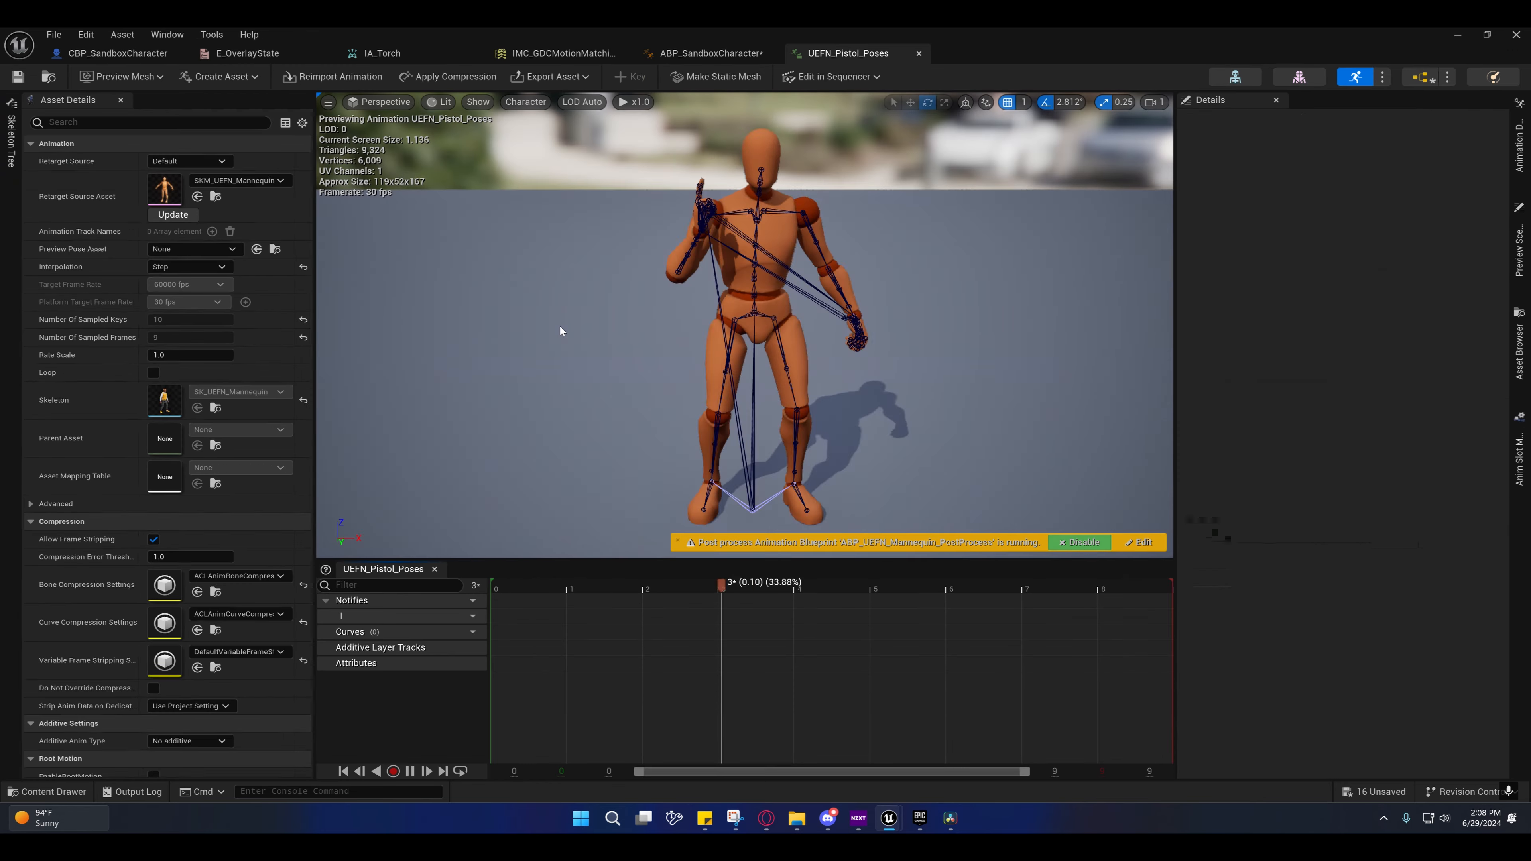
pyautogui.moveTo(525, 585); pyautogui.dragTo(443, 583)
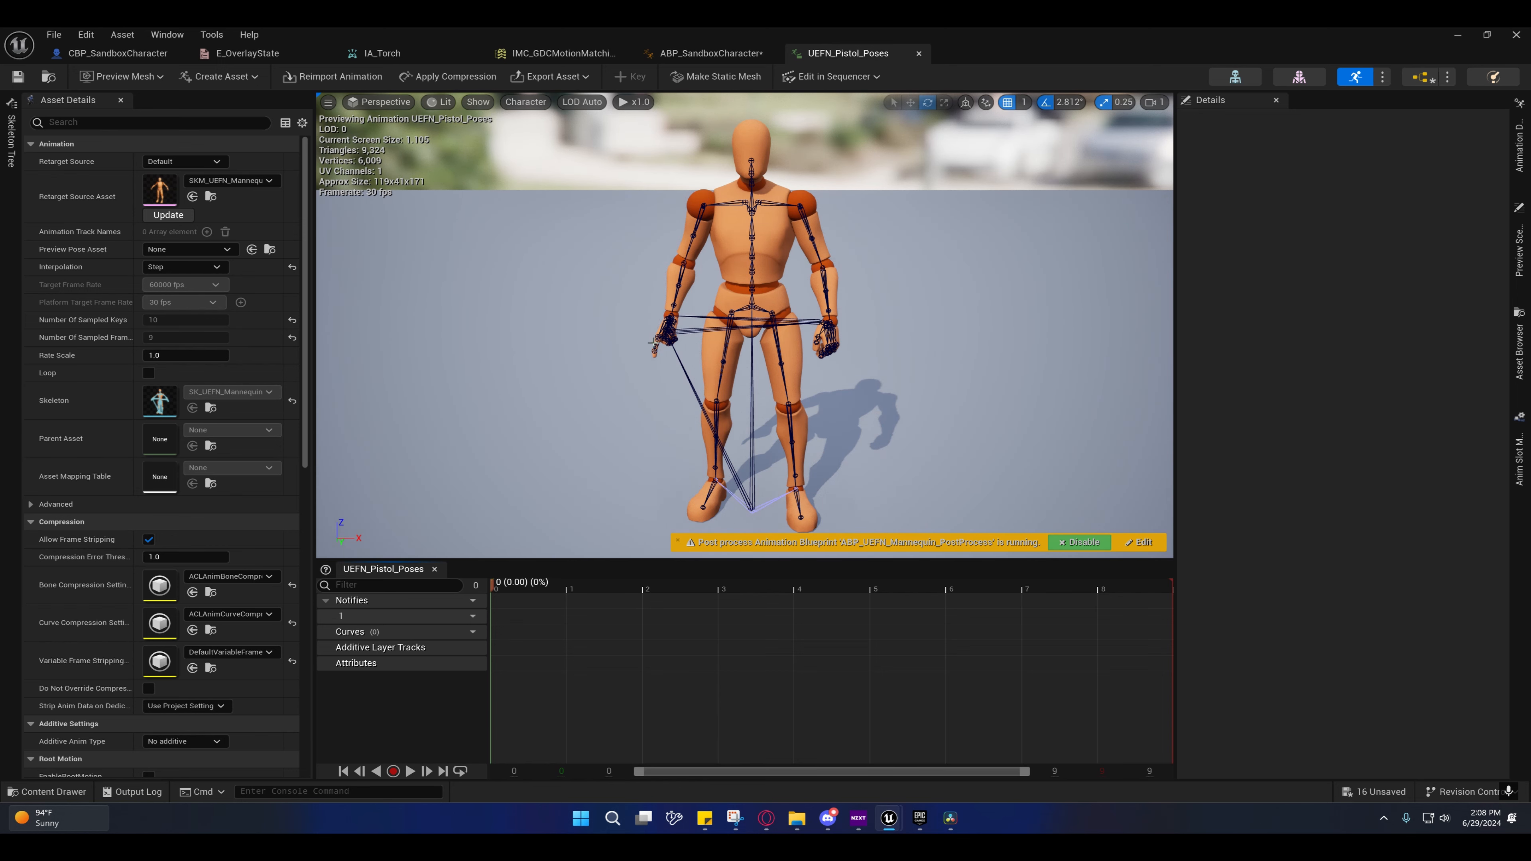
pyautogui.click(711, 53)
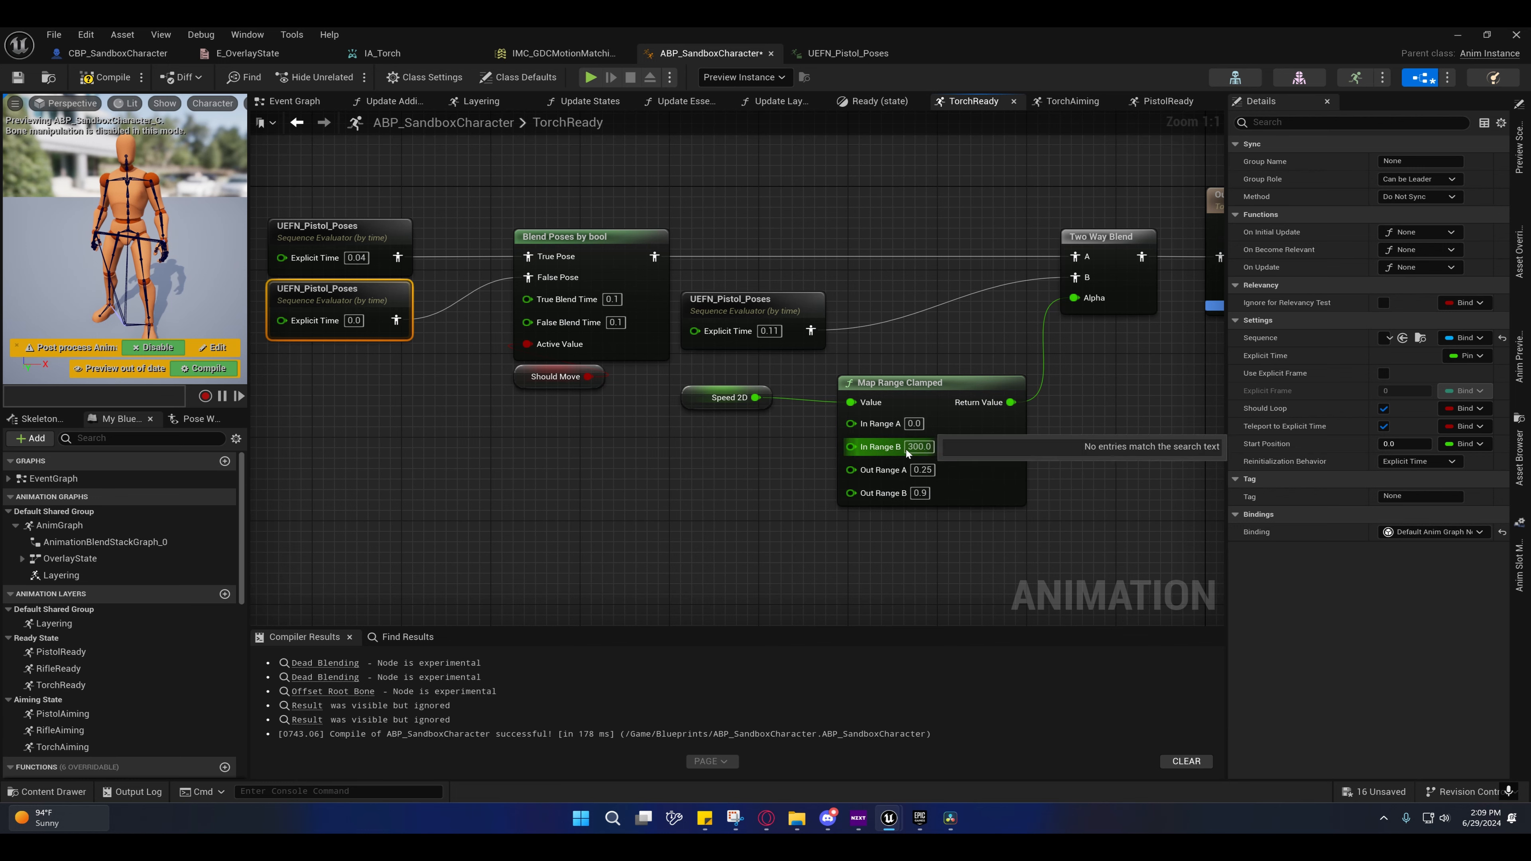
# Step: Examine the Should Move pose blend and the Speed 2D-driven Two Way Blend in the TorchReady graph
pyautogui.moveTo(372, 307); pyautogui.dragTo(580, 320, button='right')
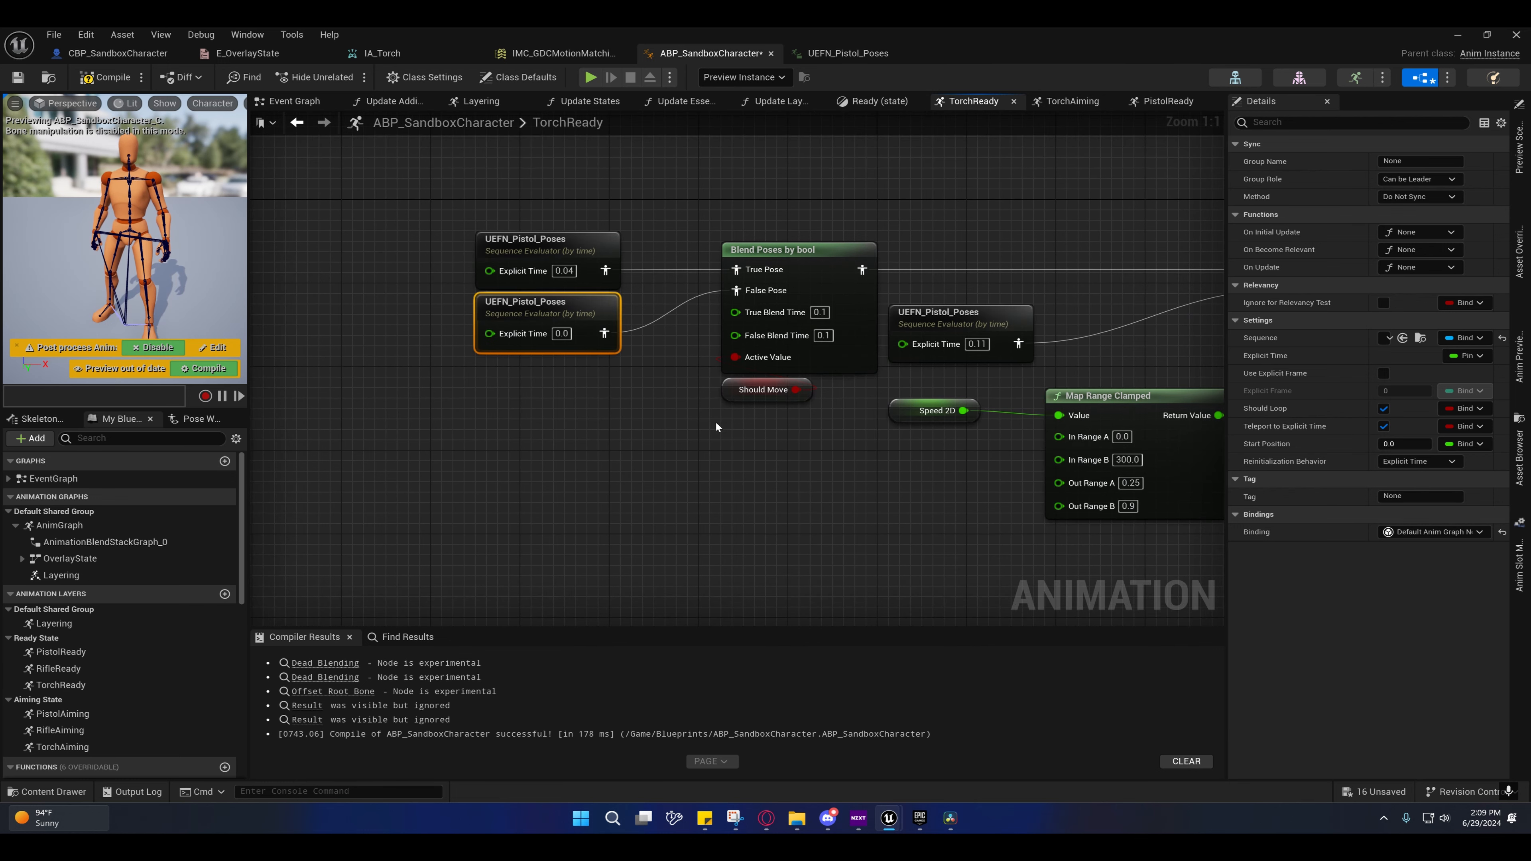
pyautogui.moveTo(716, 420); pyautogui.dragTo(528, 433, button='right')
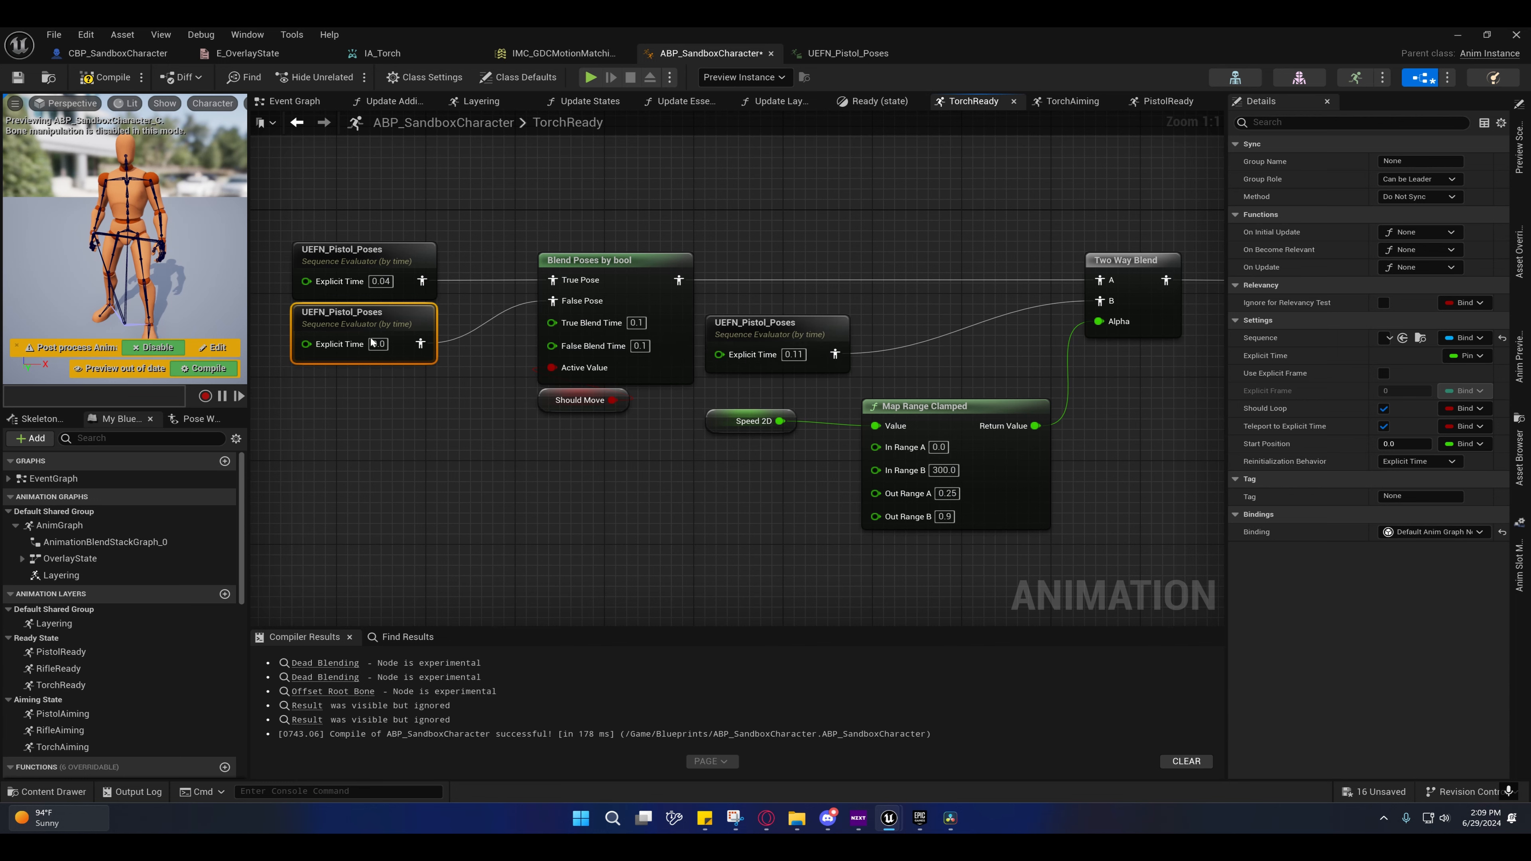
pyautogui.moveTo(367, 210); pyautogui.dragTo(651, 416)
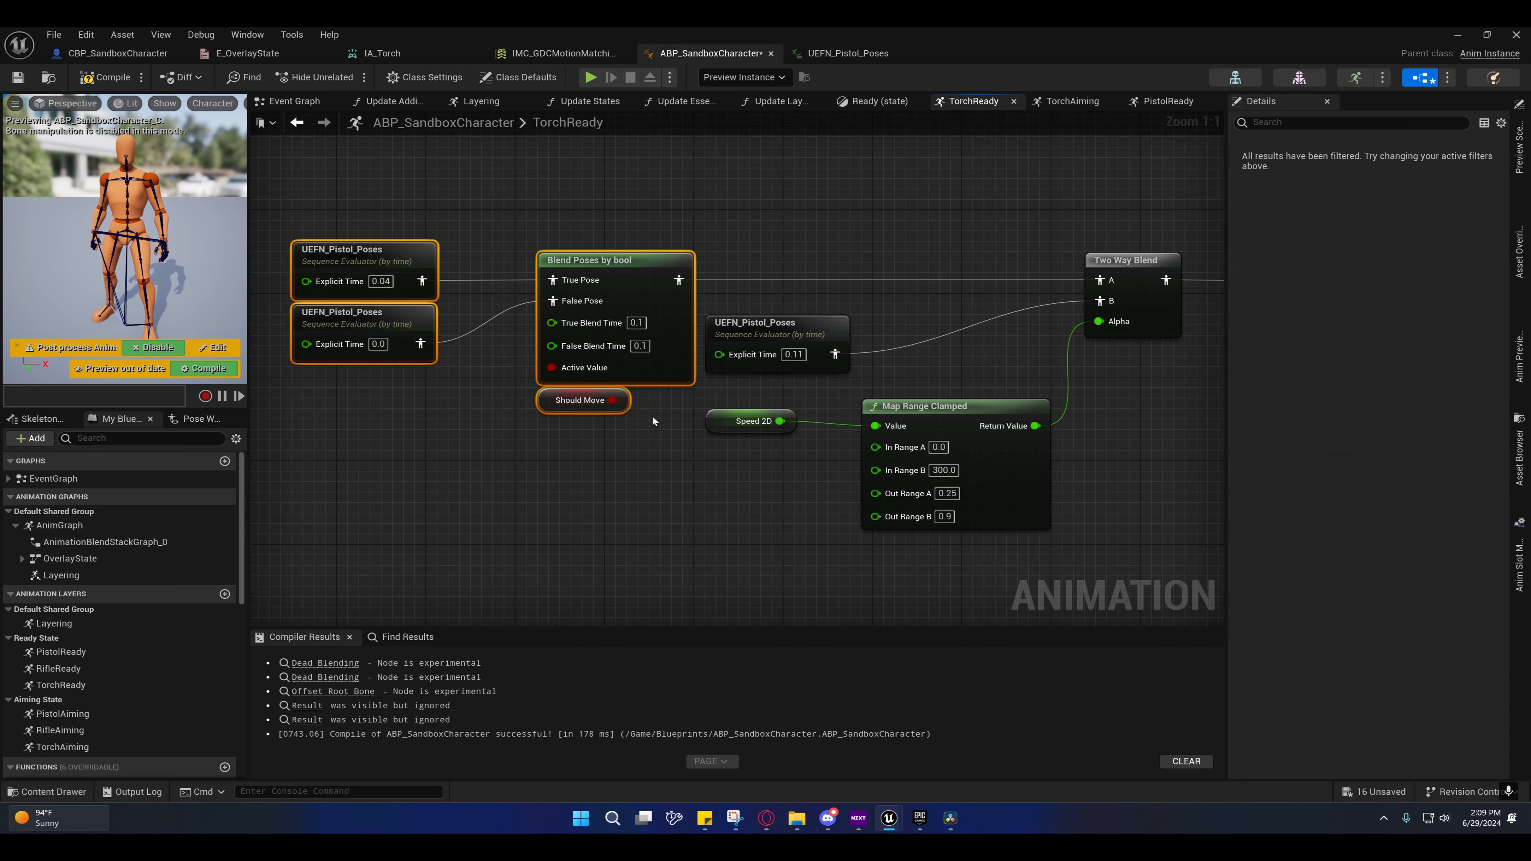
pyautogui.moveTo(651, 416); pyautogui.dragTo(446, 410, button='right')
pyautogui.moveTo(559, 215); pyautogui.dragTo(884, 503)
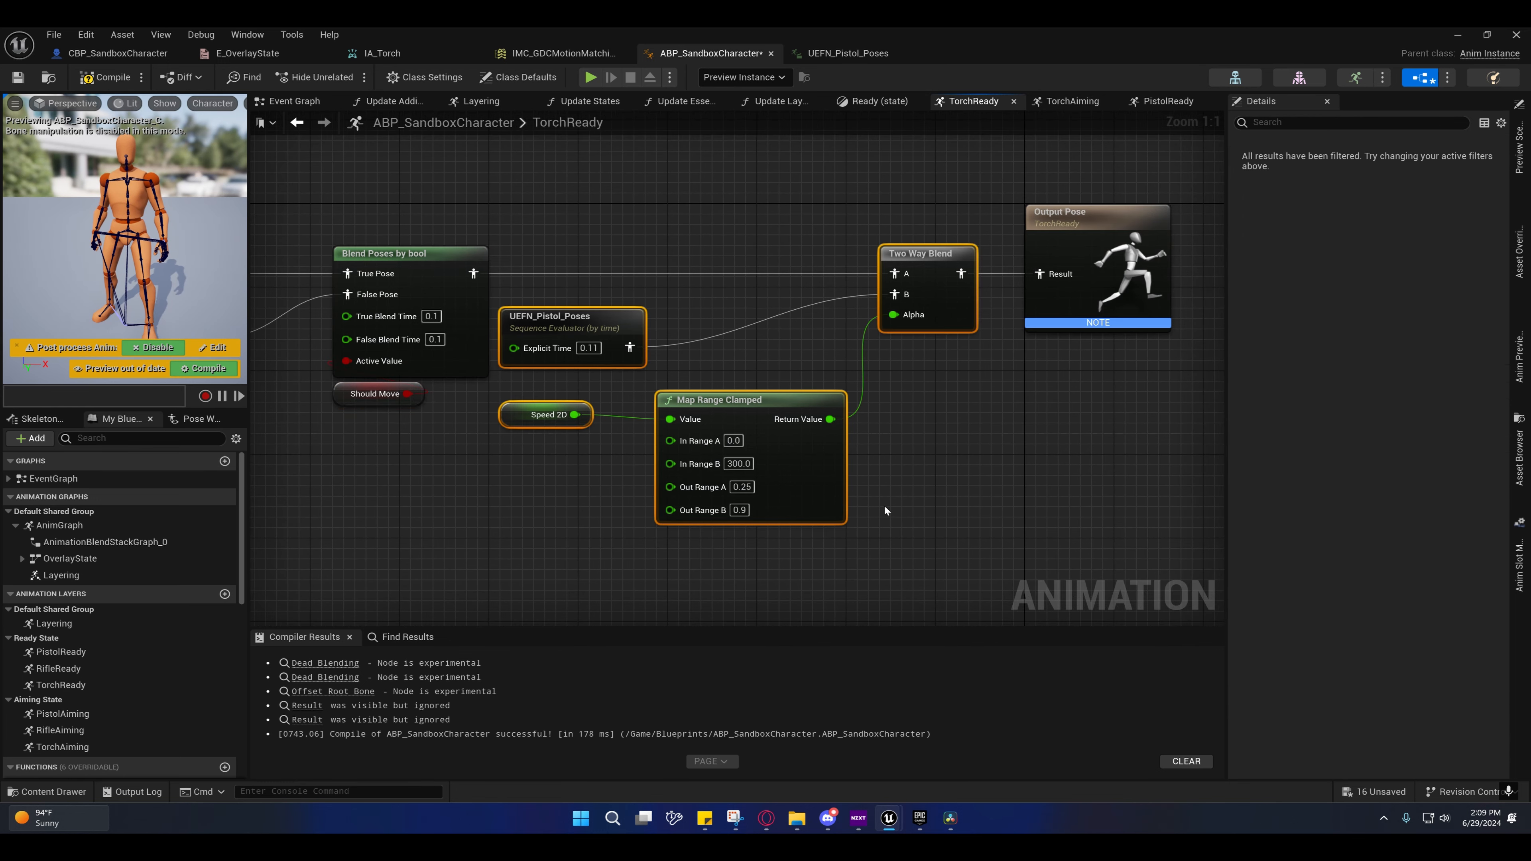
pyautogui.moveTo(592, 493); pyautogui.dragTo(806, 505, button='right')
pyautogui.click(807, 509)
pyautogui.moveTo(629, 413); pyautogui.dragTo(699, 440, button='right')
# Step: Open the sequence behind the True Pose evaluator and compare its poses at 0 and about 0.04 seconds
pyautogui.click(448, 287)
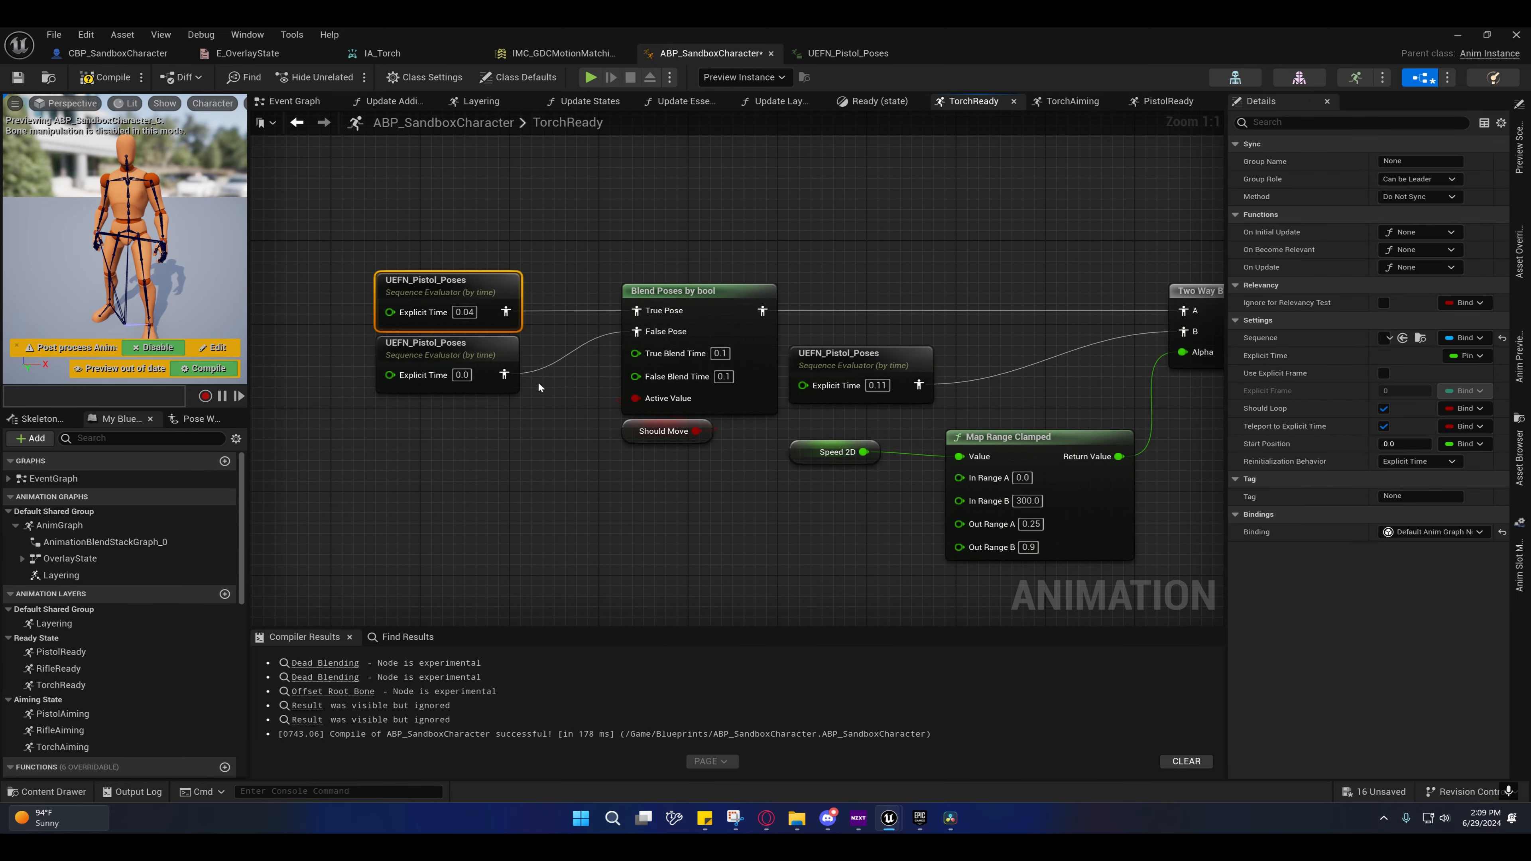
pyautogui.doubleClick(452, 288)
pyautogui.click(599, 587)
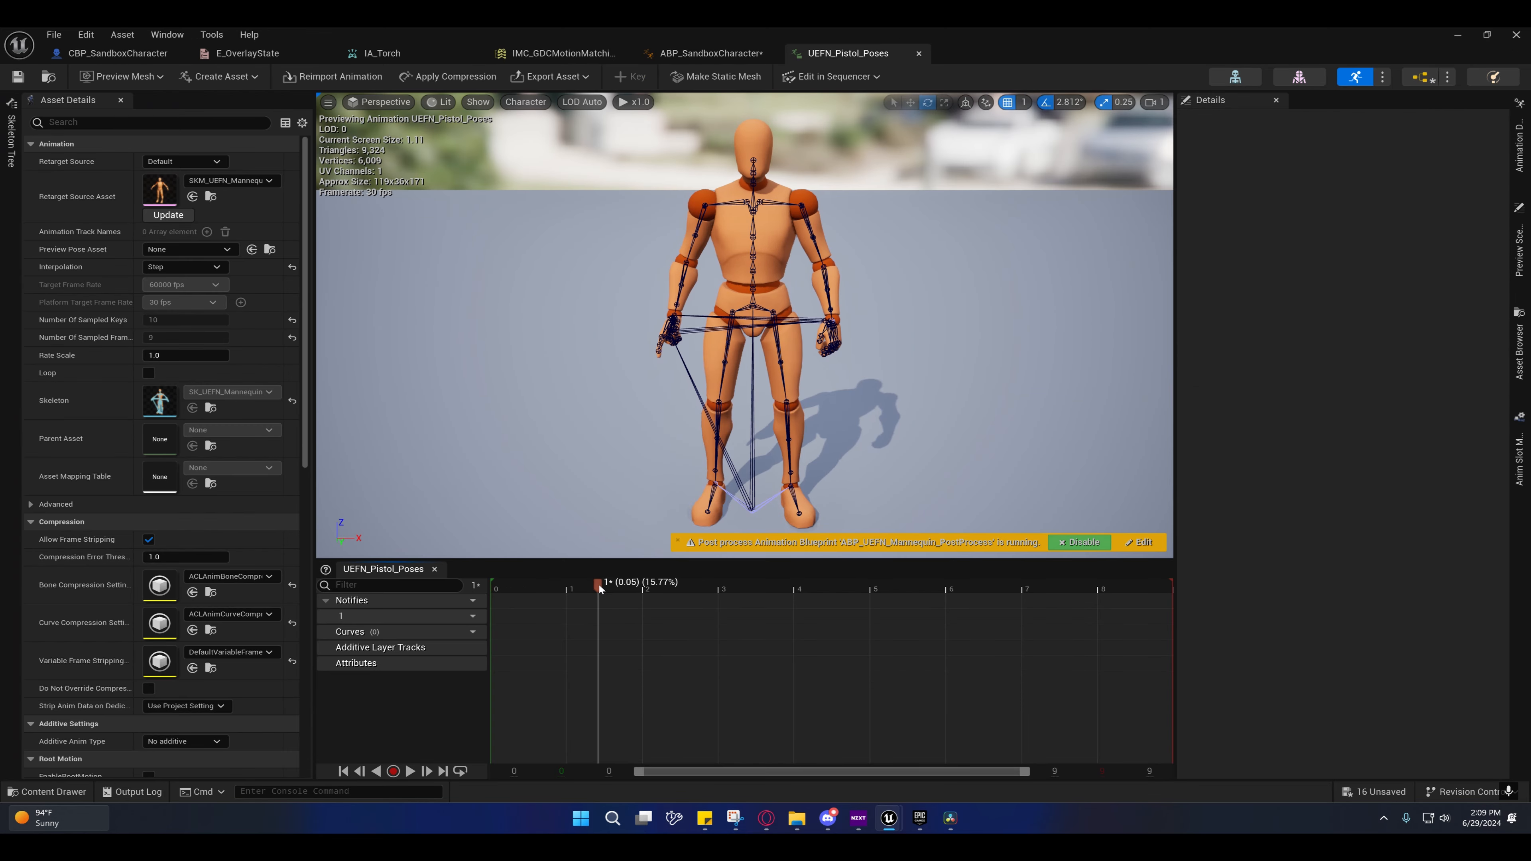
pyautogui.moveTo(599, 588); pyautogui.dragTo(464, 580)
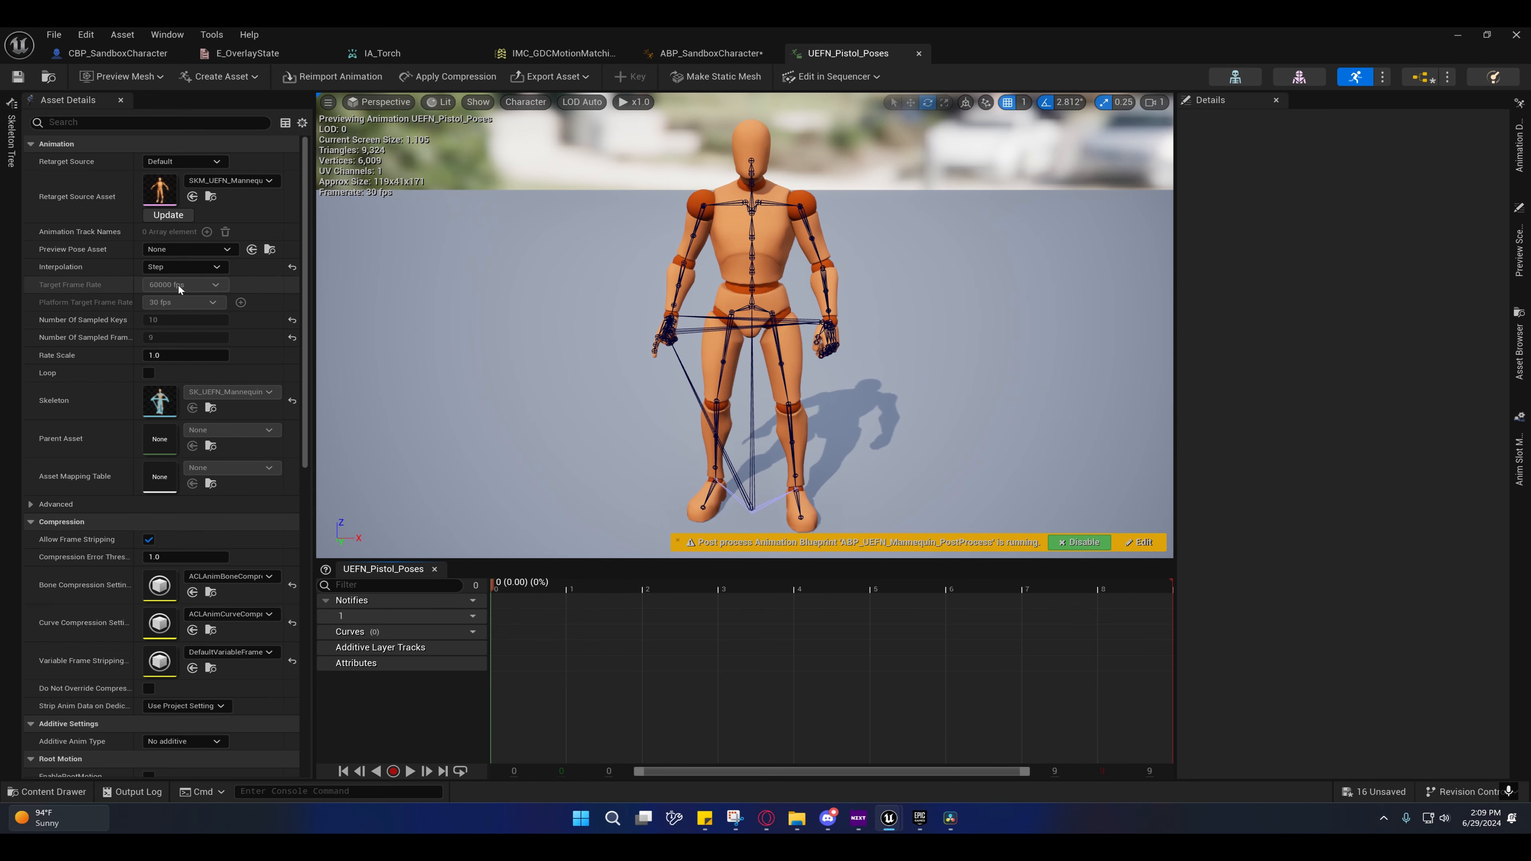
pyautogui.click(568, 582)
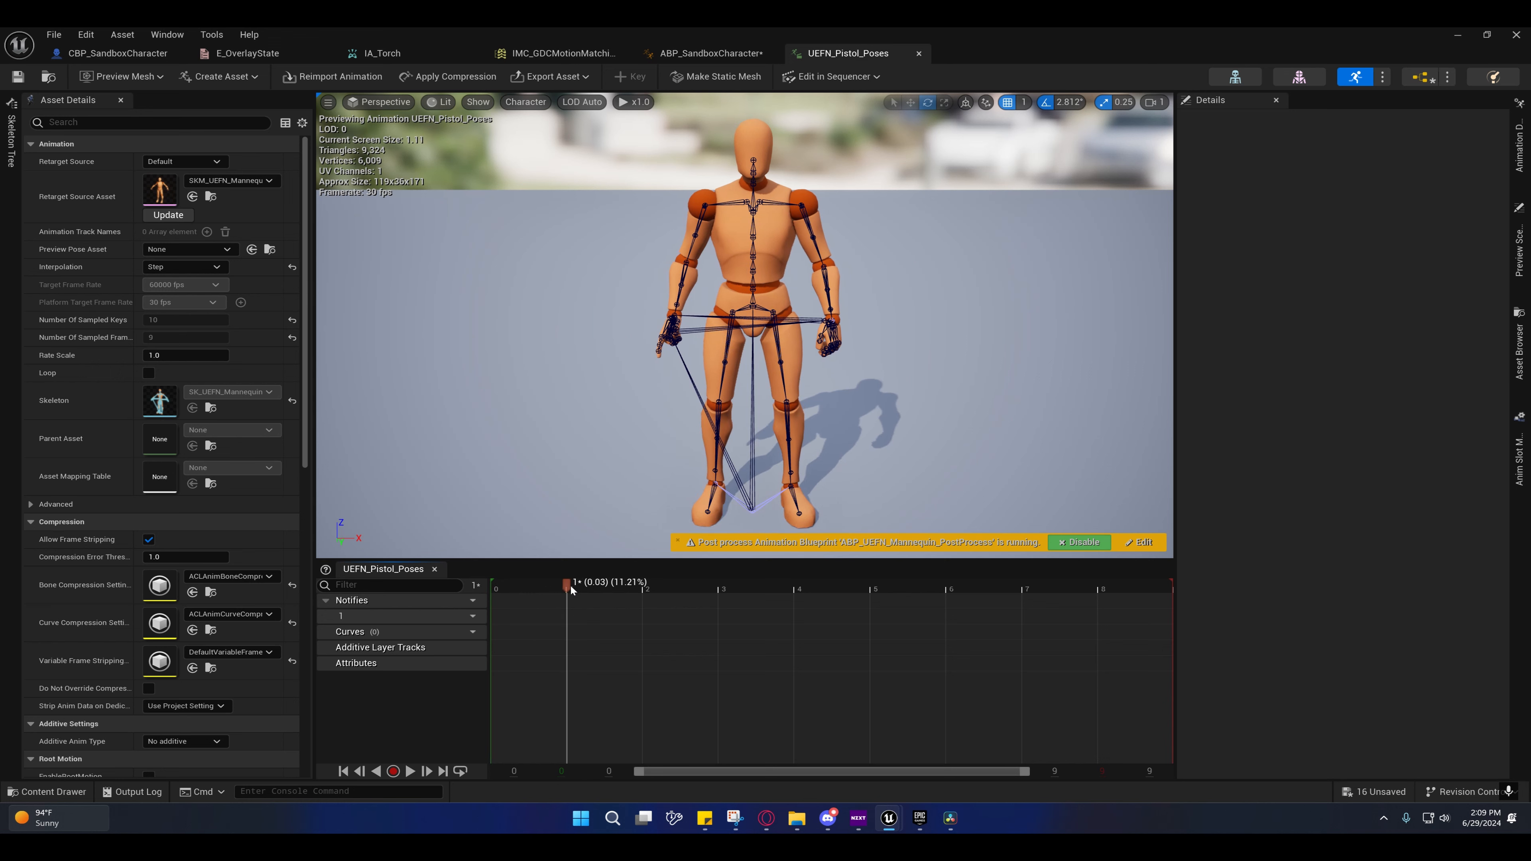
pyautogui.click(498, 585)
pyautogui.click(578, 585)
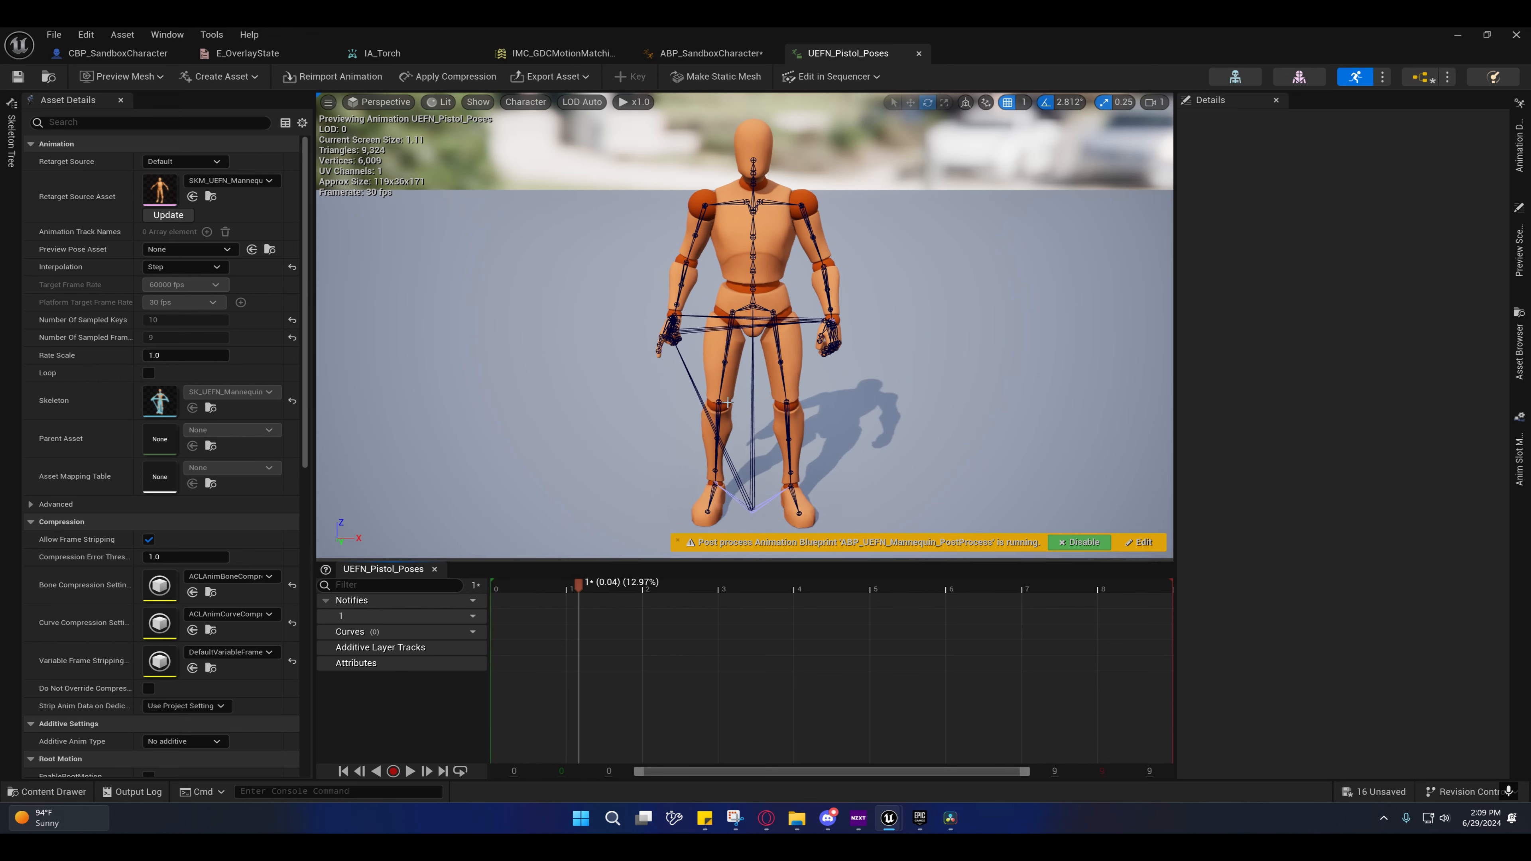
# Step: Examine the UEFN_Pistol_Poses pose at 0 seconds from several views, and return to the TorchReady graph
pyautogui.moveTo(782, 414); pyautogui.dragTo(785, 423, button='right')
pyautogui.scroll(2, 786, 422)
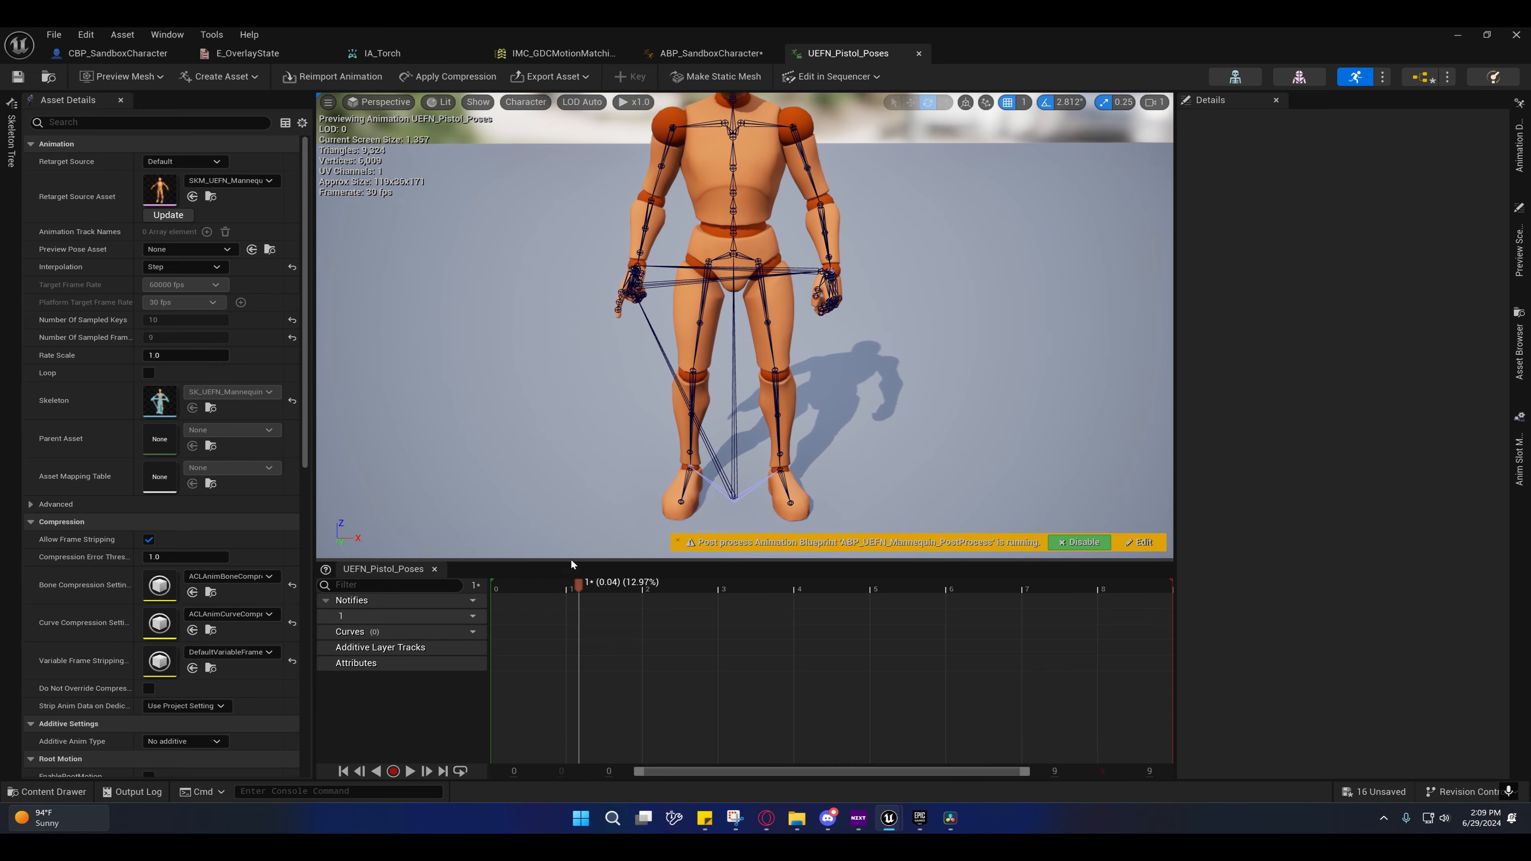
pyautogui.press('super+Down')
pyautogui.click(1224, 39)
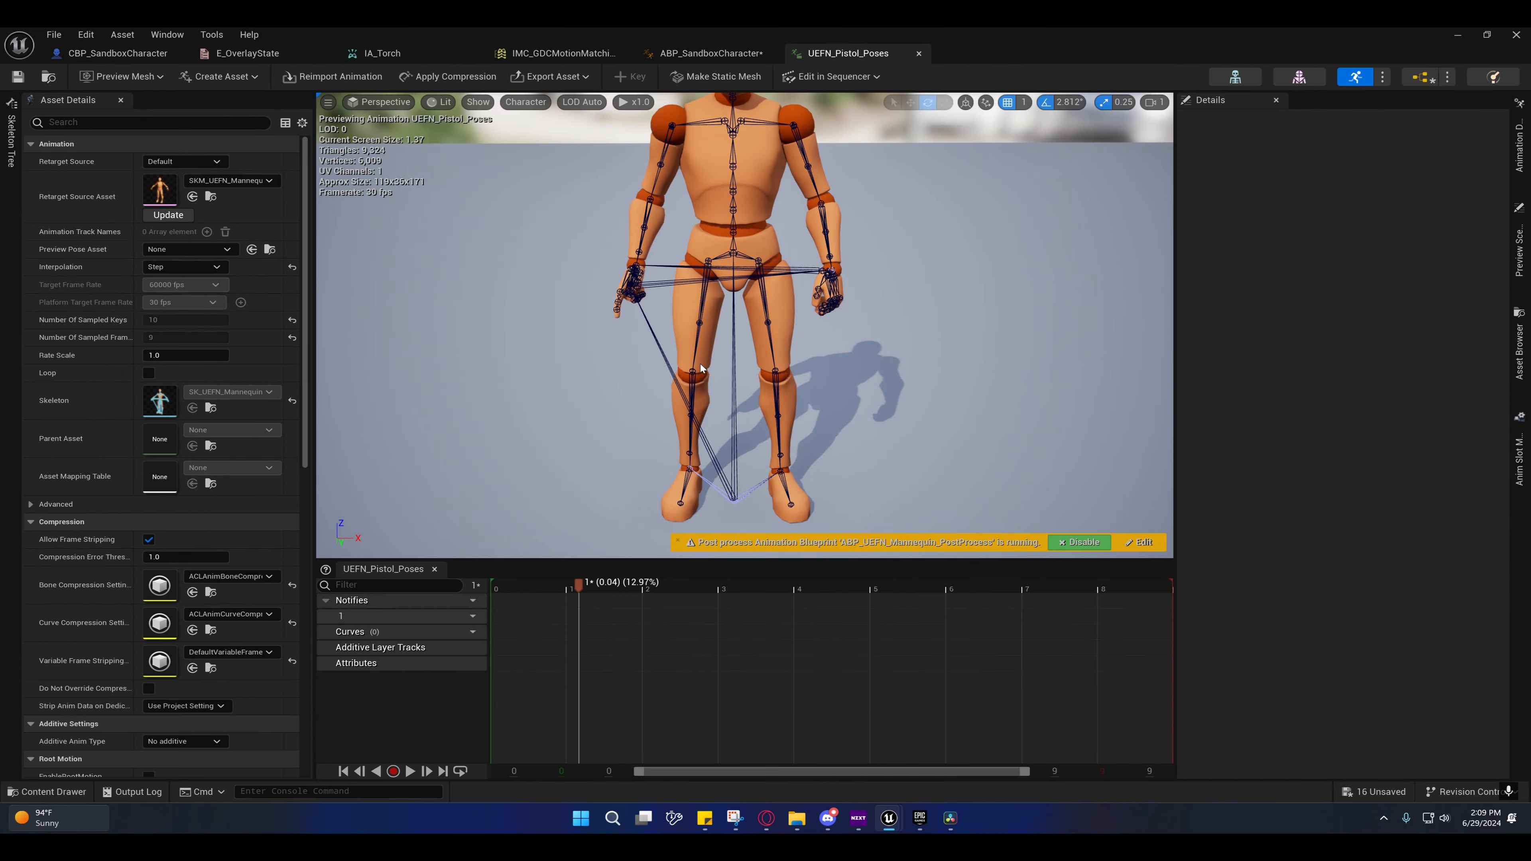
pyautogui.click(497, 584)
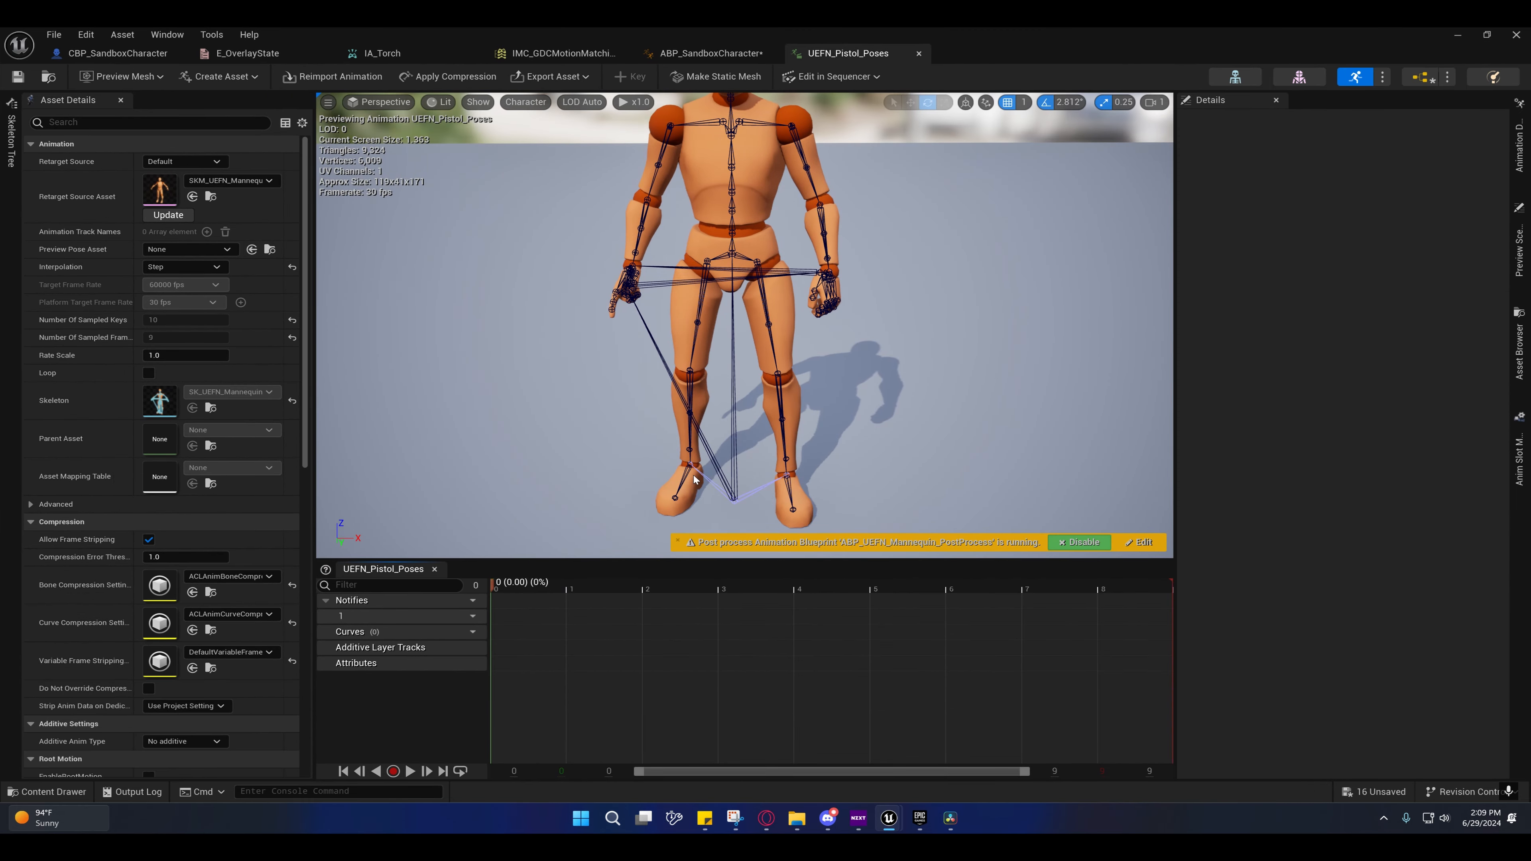
pyautogui.moveTo(694, 480); pyautogui.dragTo(695, 500, button='right')
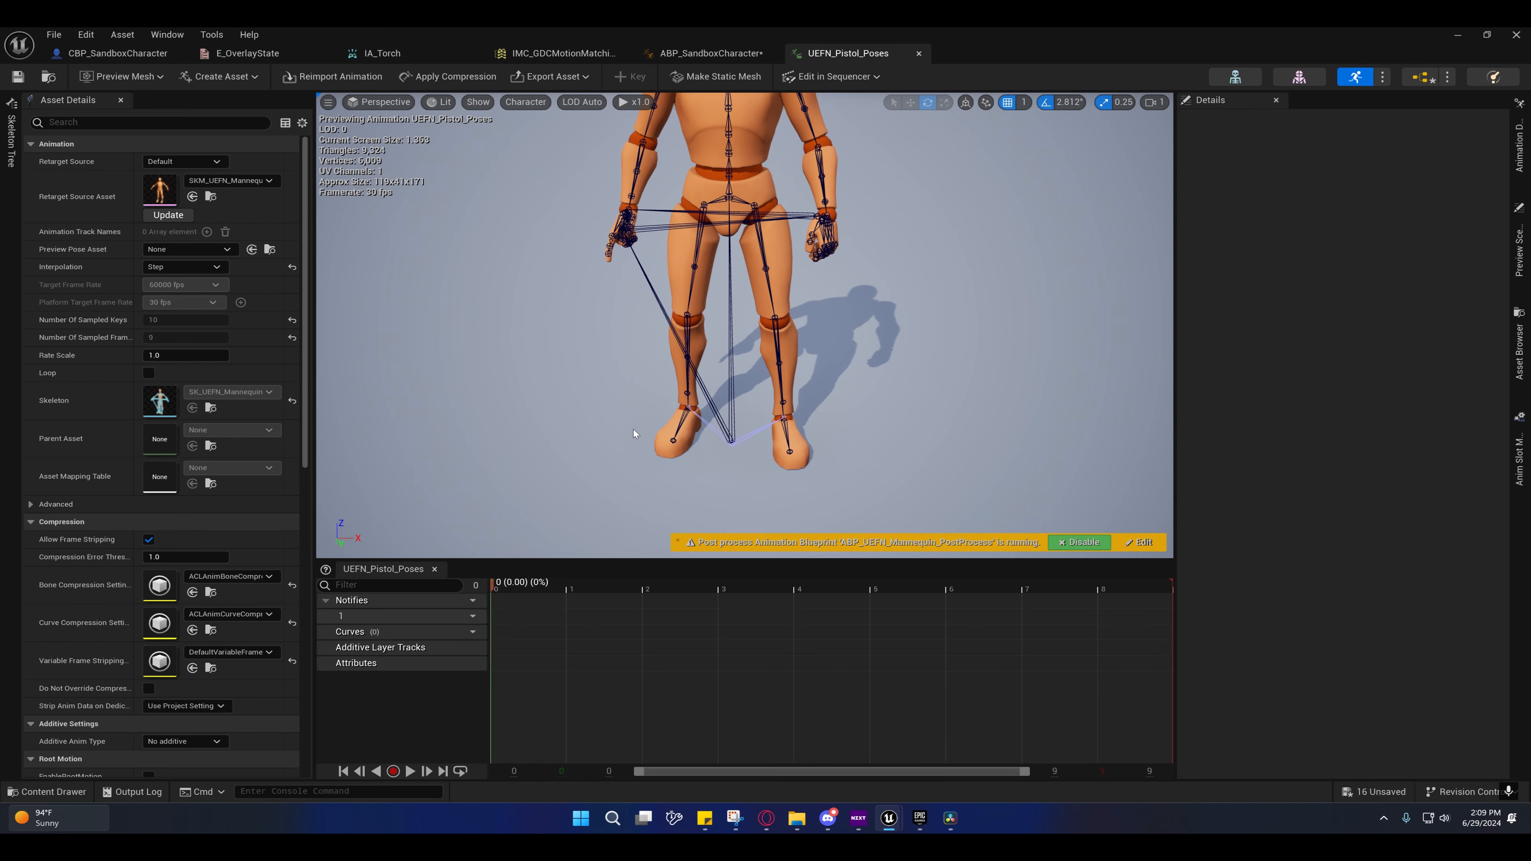
pyautogui.moveTo(650, 441); pyautogui.dragTo(627, 457, button='right')
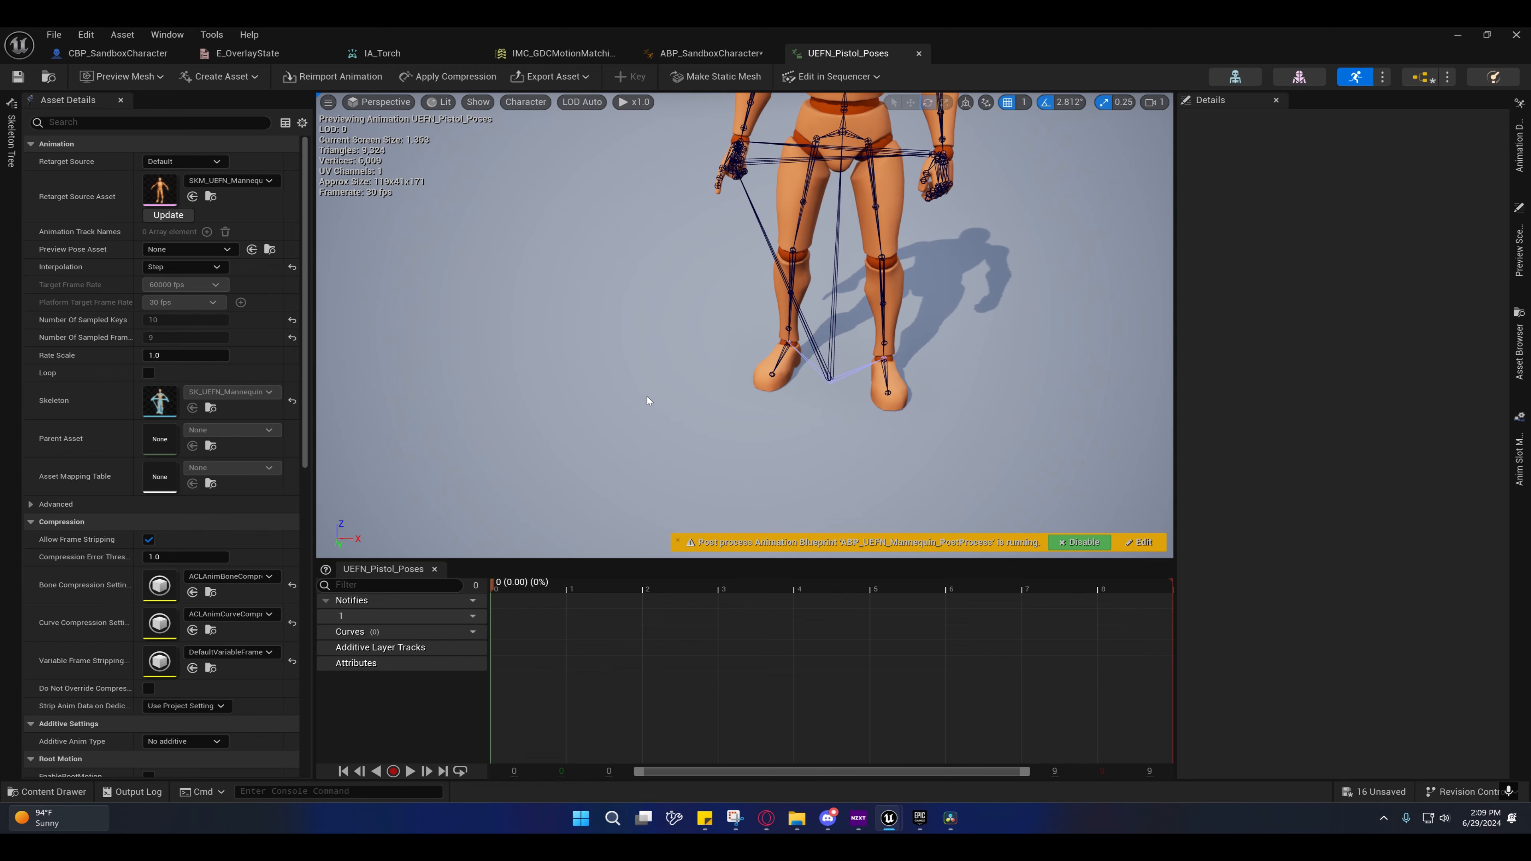
pyautogui.moveTo(698, 421)
pyautogui.mouseDown(button='right')
pyautogui.moveTo(713, 357)
pyautogui.moveTo(700, 468)
pyautogui.moveTo(701, 419)
pyautogui.mouseUp(button='right')
pyautogui.press('s')
pyautogui.press('q')
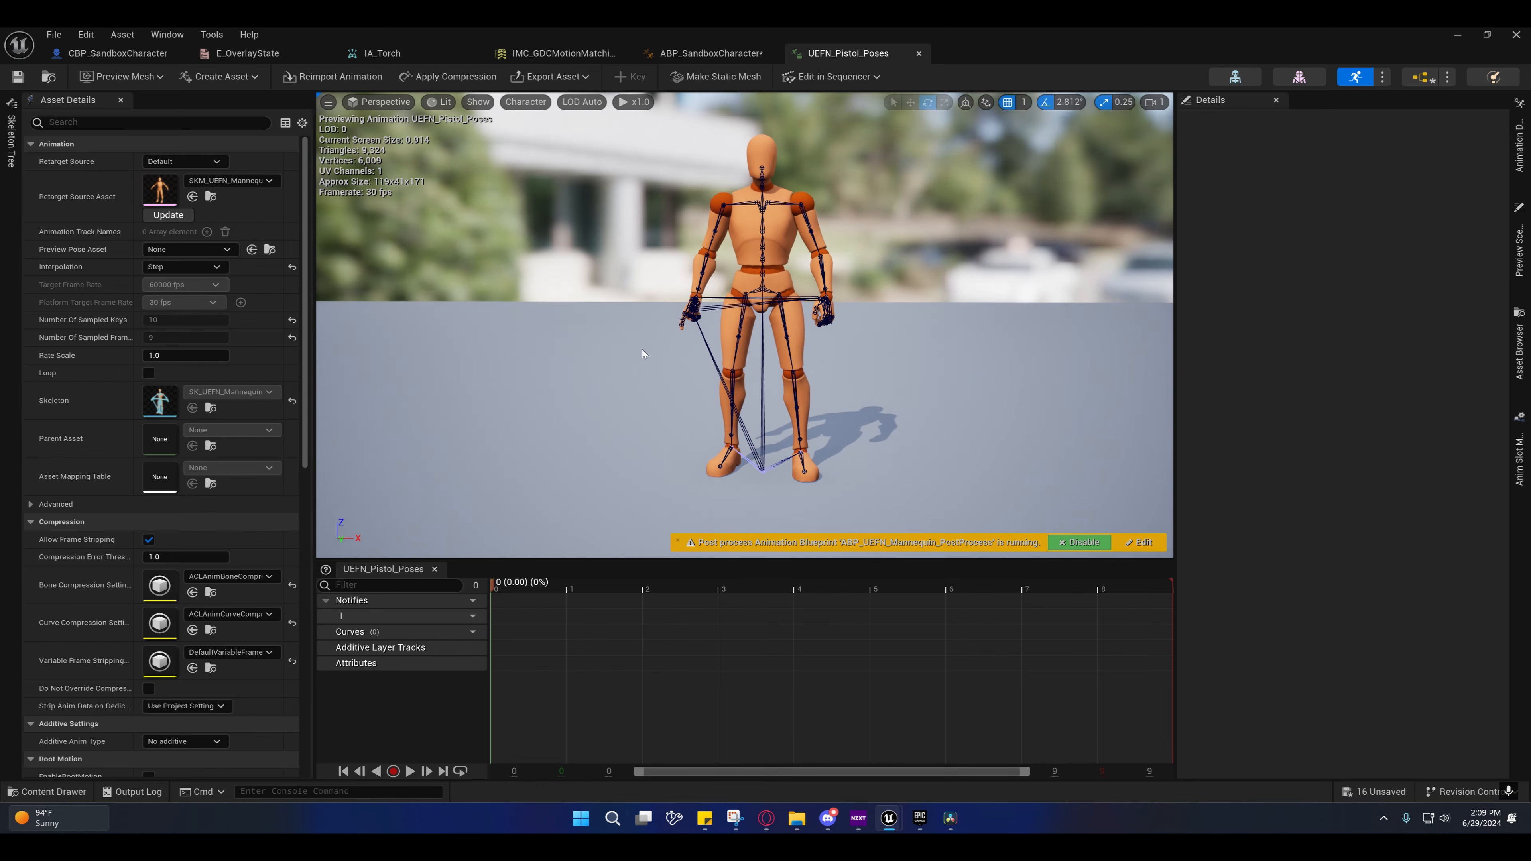
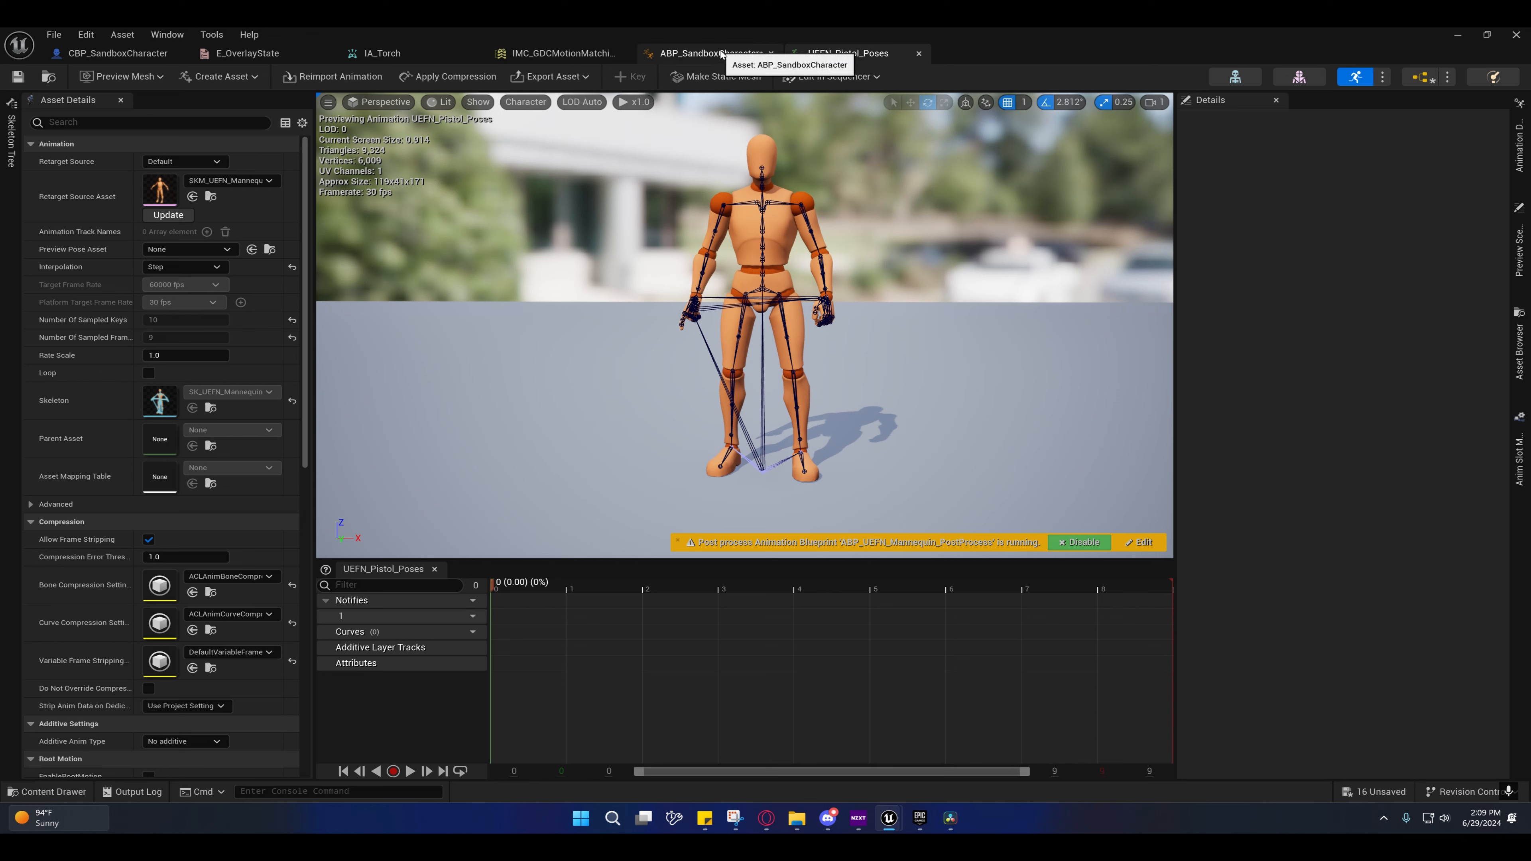
pyautogui.press('w')
pyautogui.moveTo(693, 243); pyautogui.dragTo(707, 287, button='right')
pyautogui.press('s')
pyautogui.click(676, 56)
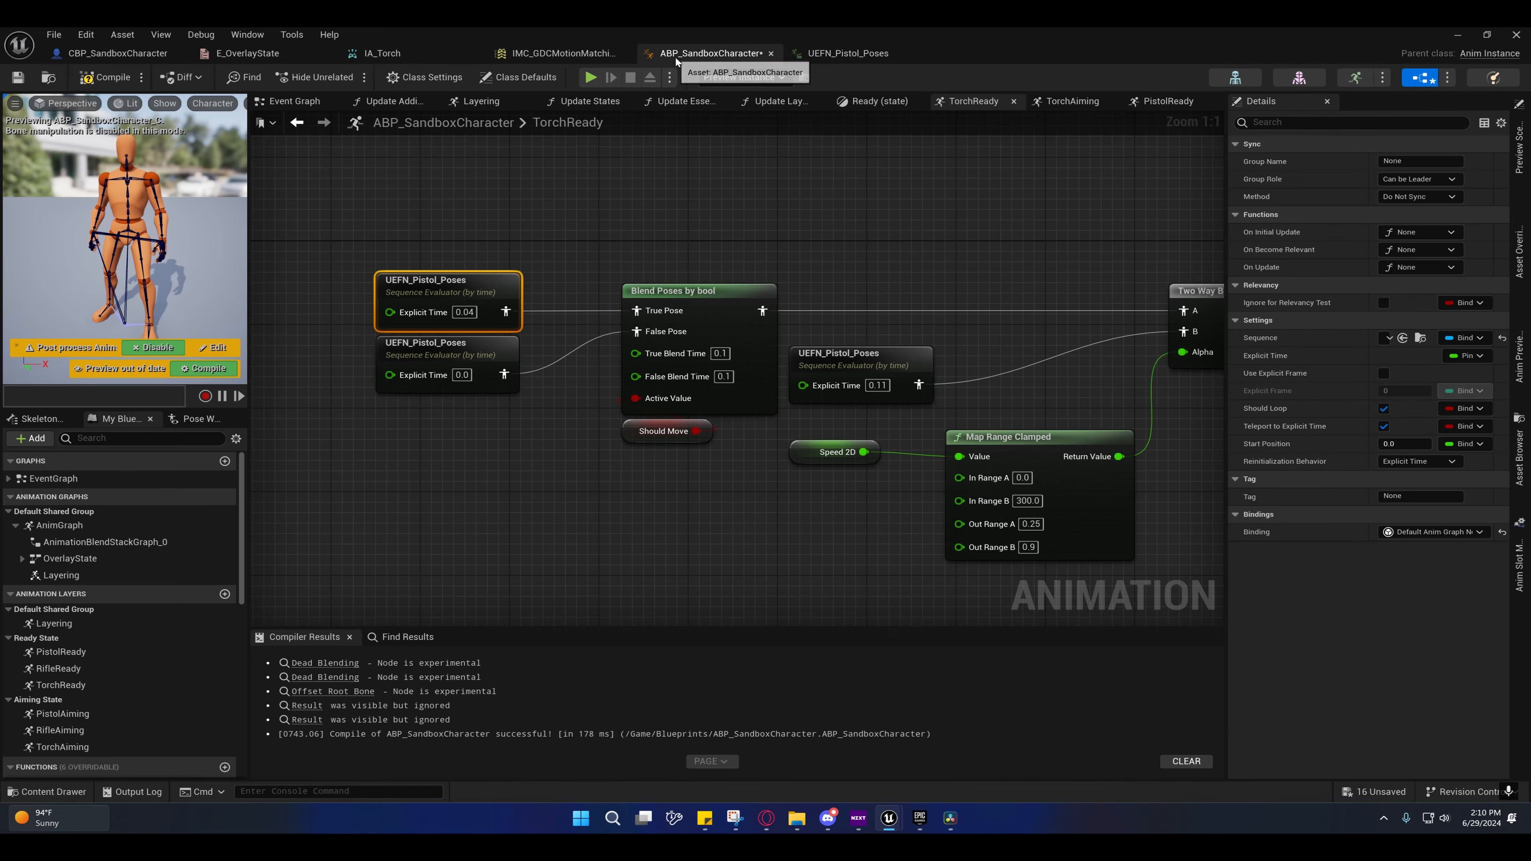
# Step: Inspect the Speed 2D range mapping, and open the sequence feeding the Two Way Blend's B input at about 0.11 seconds
pyautogui.moveTo(531, 415); pyautogui.dragTo(509, 360, button='right')
pyautogui.moveTo(742, 408); pyautogui.dragTo(681, 389, button='right')
pyautogui.click(493, 366)
pyautogui.keyDown('ctrl'); pyautogui.click(717, 365); pyautogui.keyUp('ctrl')
pyautogui.press('q')
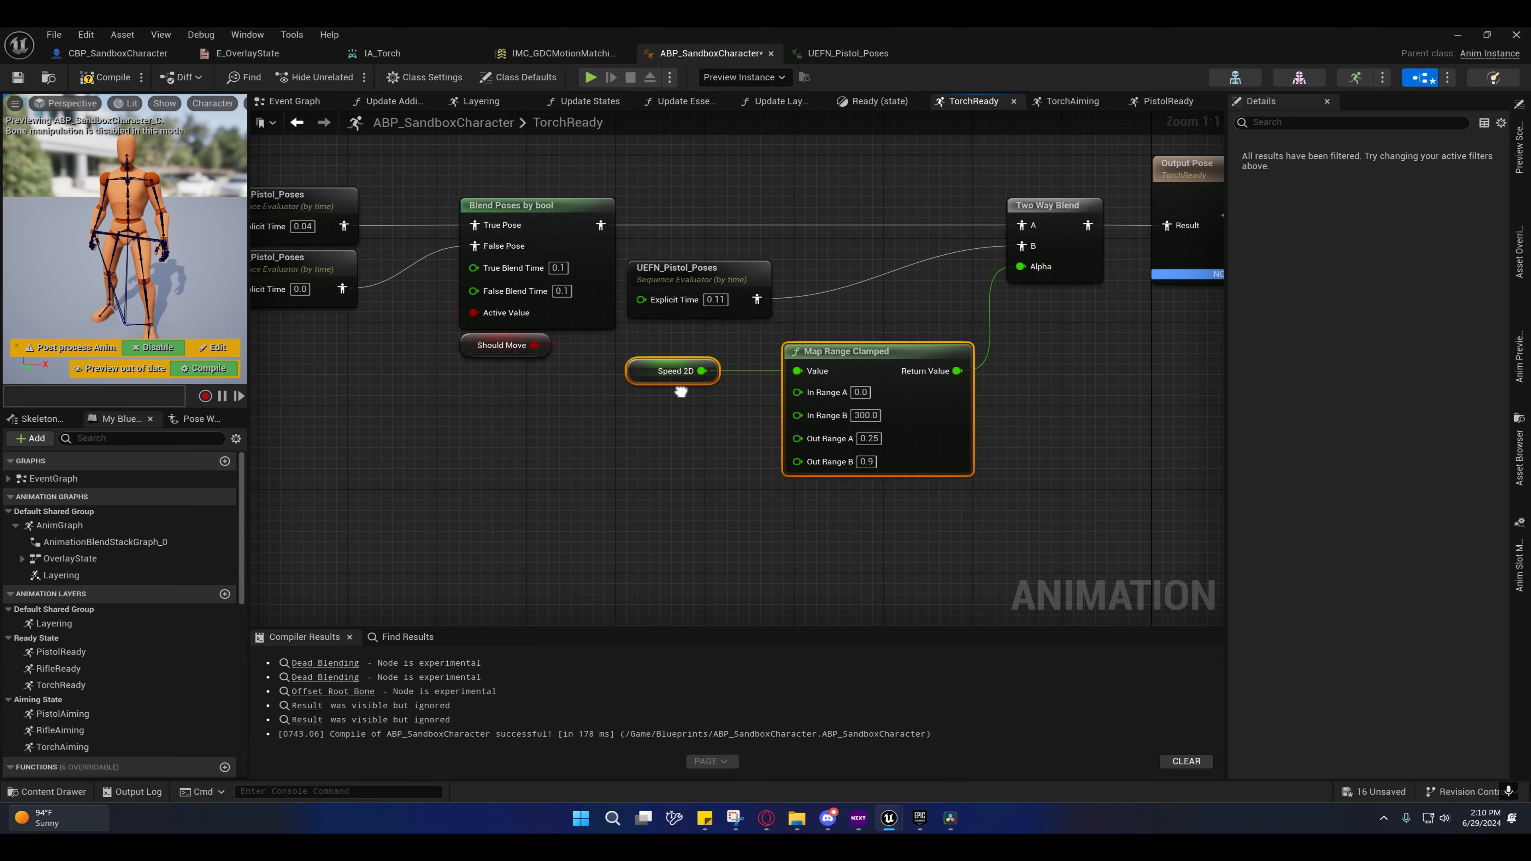
pyautogui.doubleClick(674, 282)
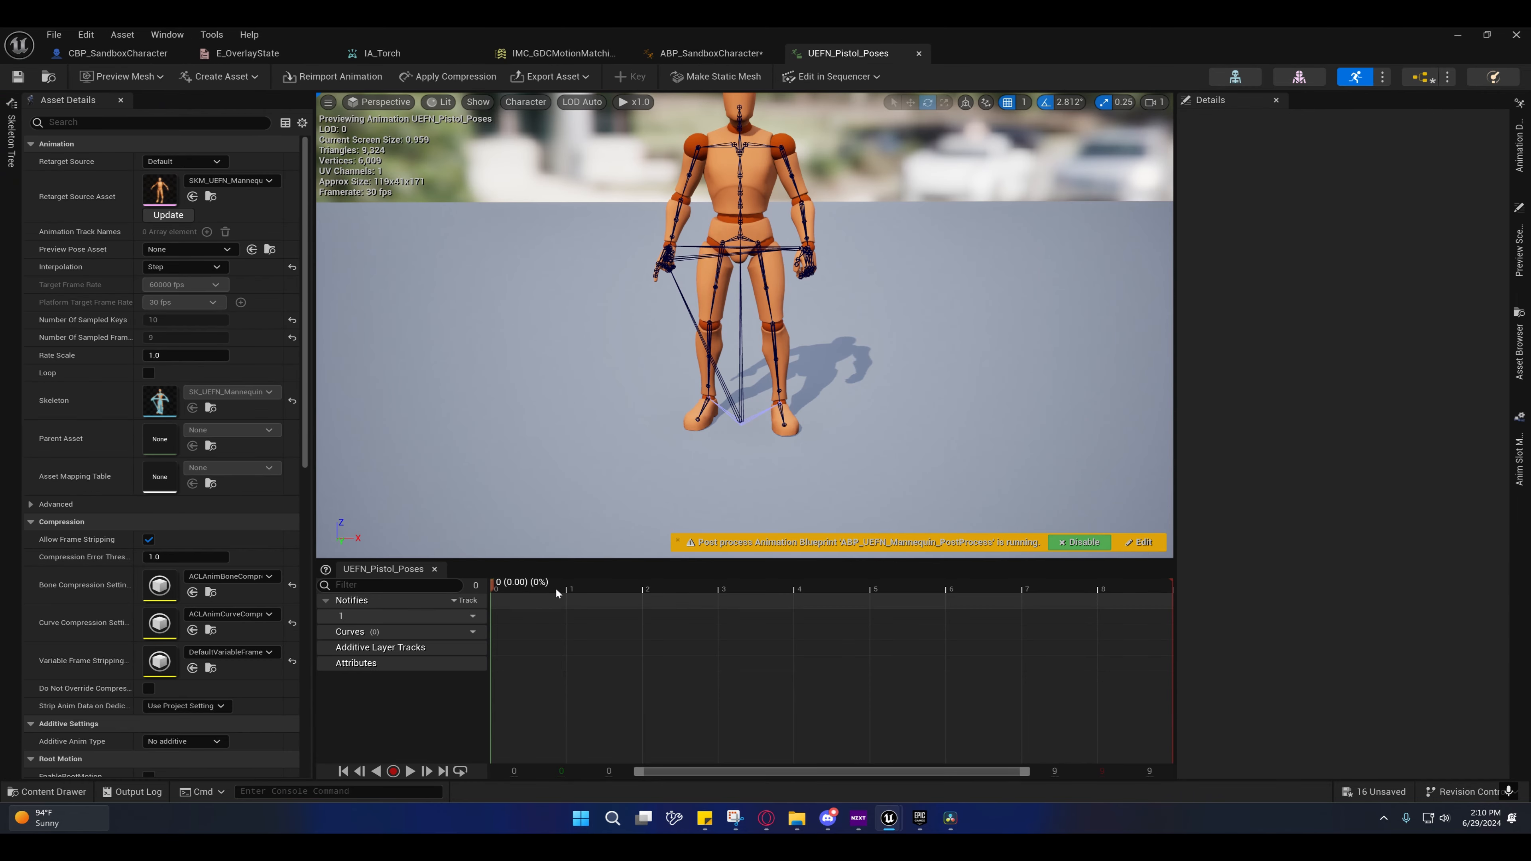
pyautogui.click(702, 594)
pyautogui.moveTo(678, 599); pyautogui.dragTo(741, 596)
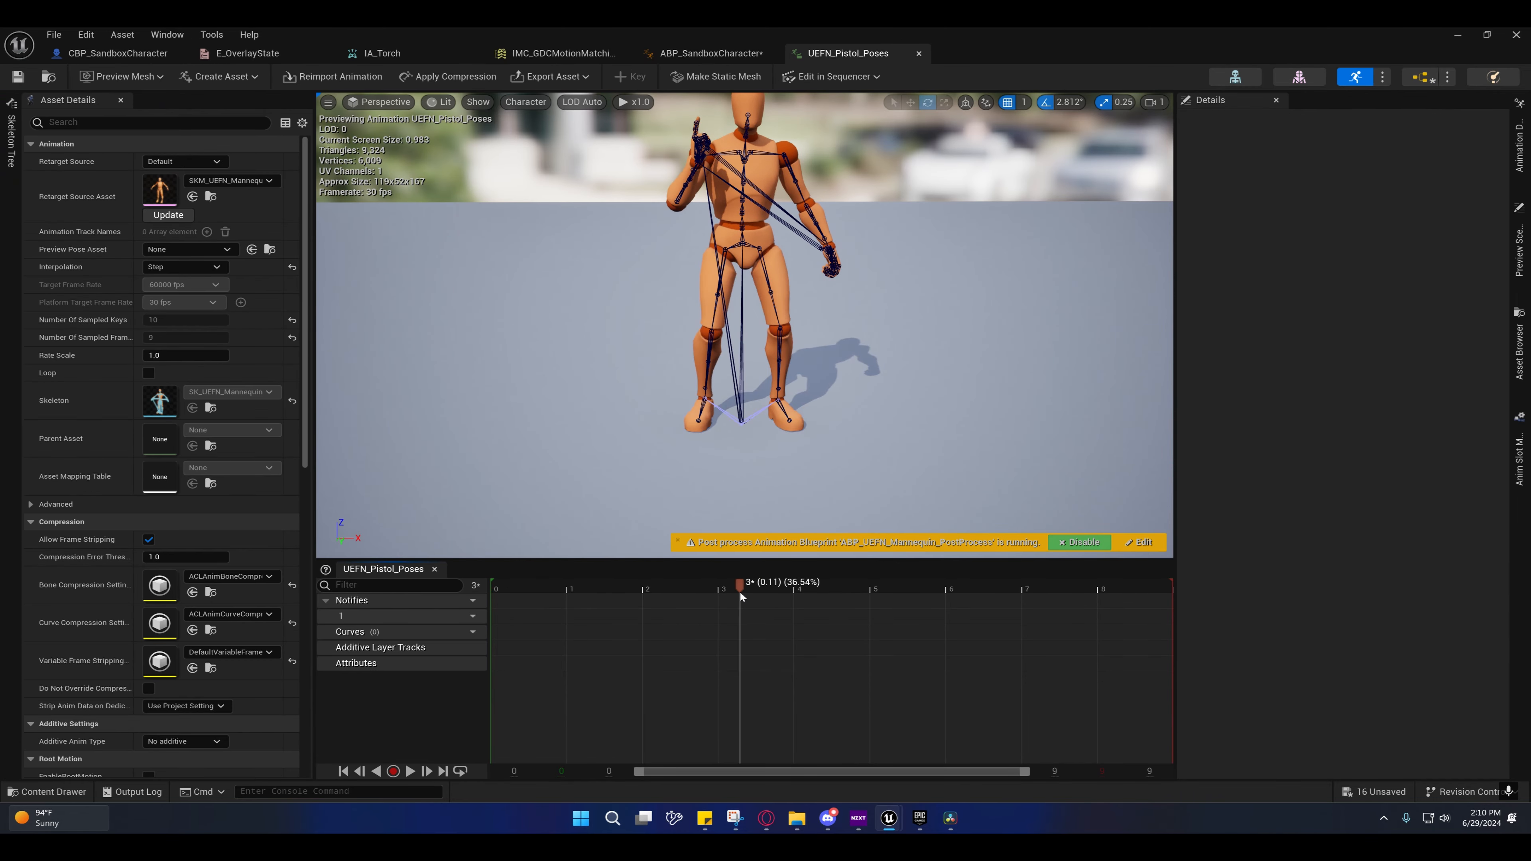
# Step: Compare the pistol pose at about 0.11 seconds with the one near frame 1, and return to the TorchReady graph
pyautogui.moveTo(673, 274); pyautogui.dragTo(673, 256, button='right')
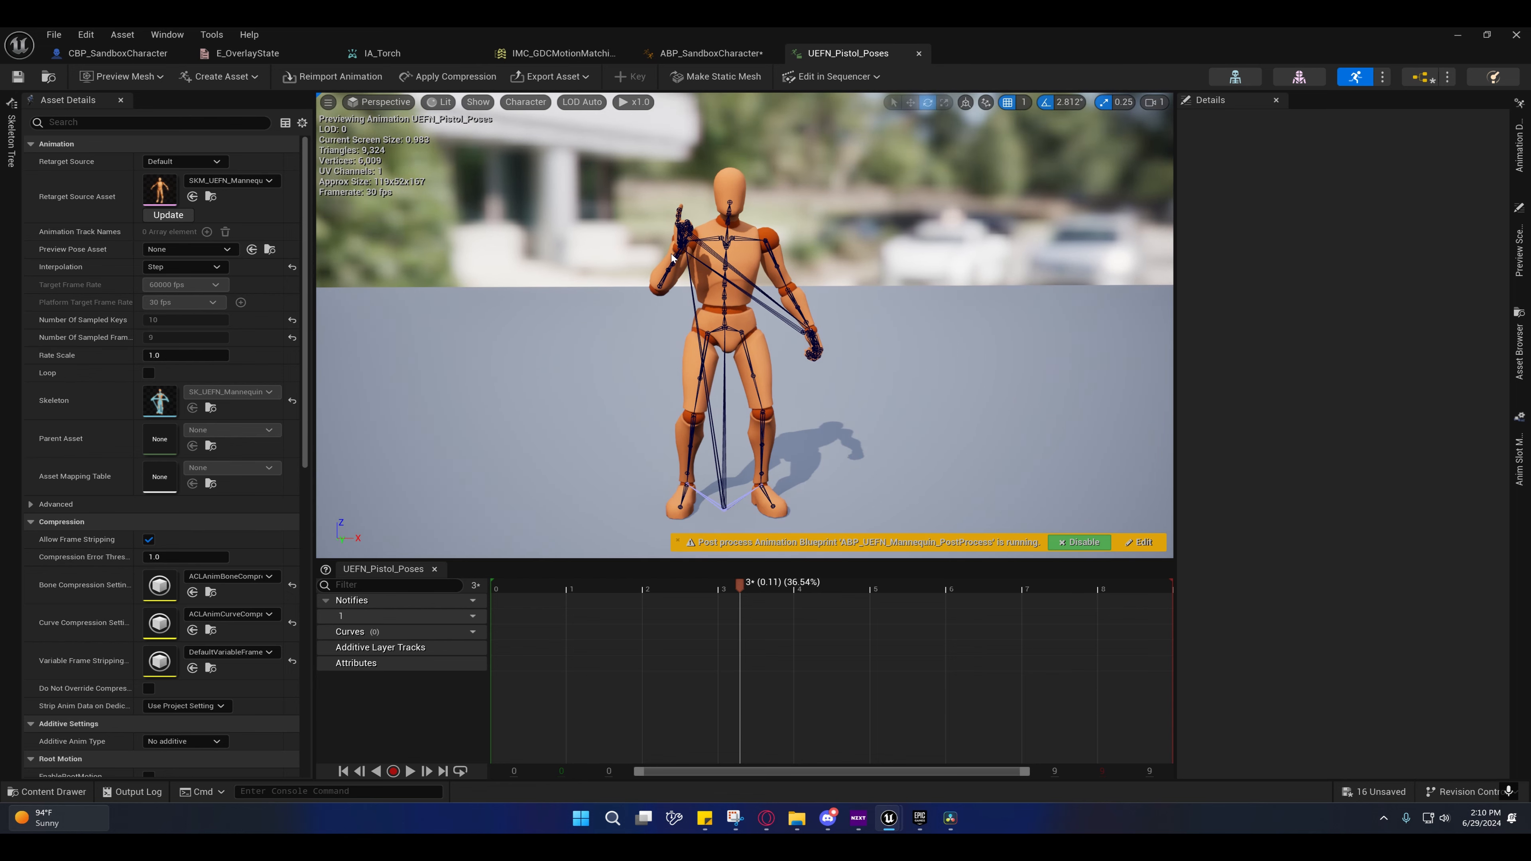
pyautogui.click(590, 592)
pyautogui.click(736, 588)
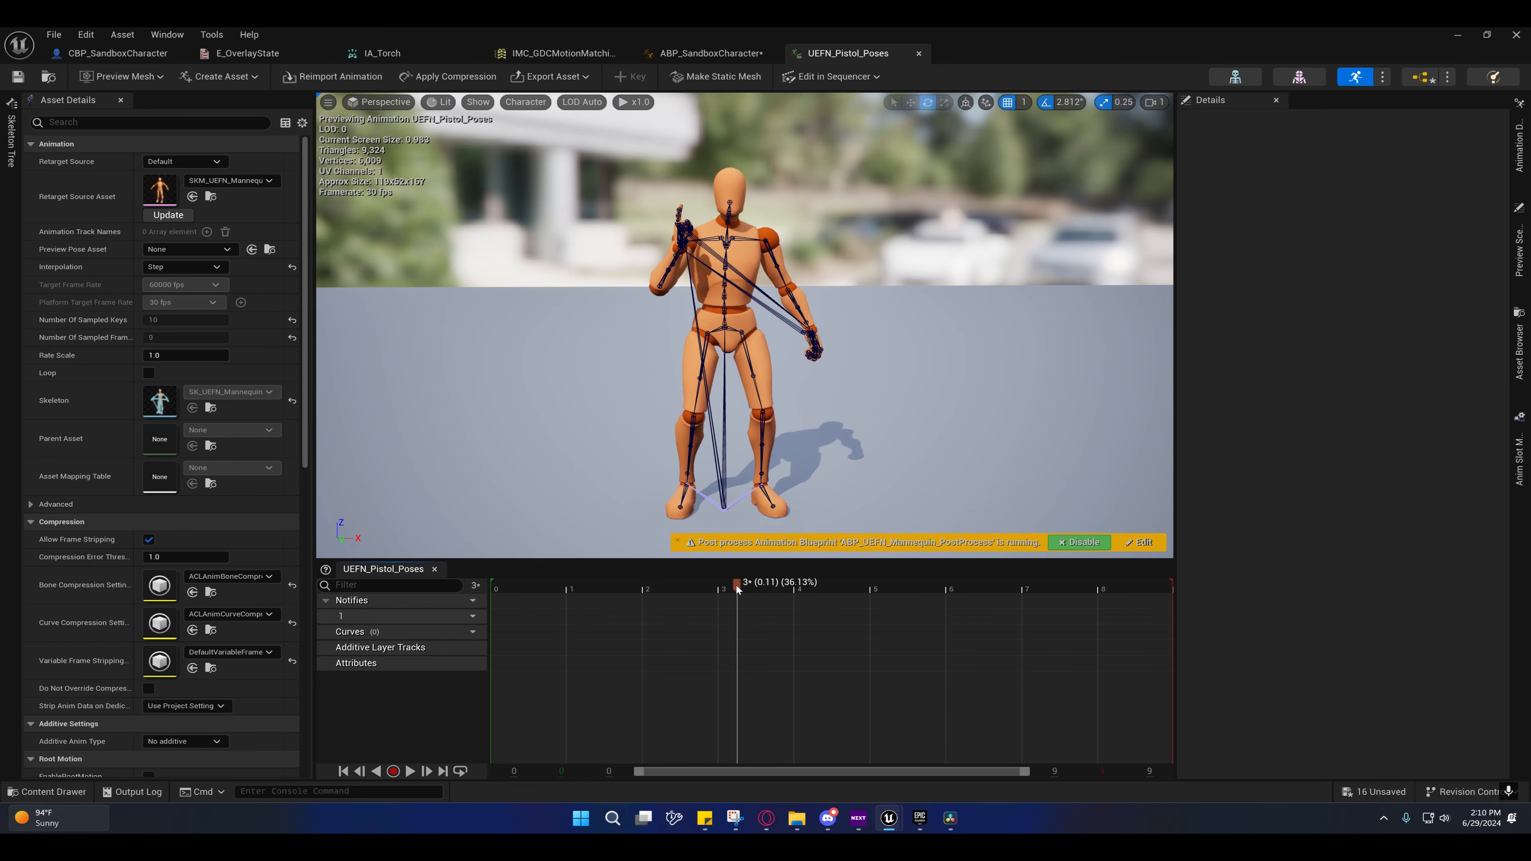
pyautogui.moveTo(726, 542)
pyautogui.mouseDown(button='right')
pyautogui.moveTo(711, 537)
pyautogui.moveTo(729, 531)
pyautogui.mouseUp(button='right')
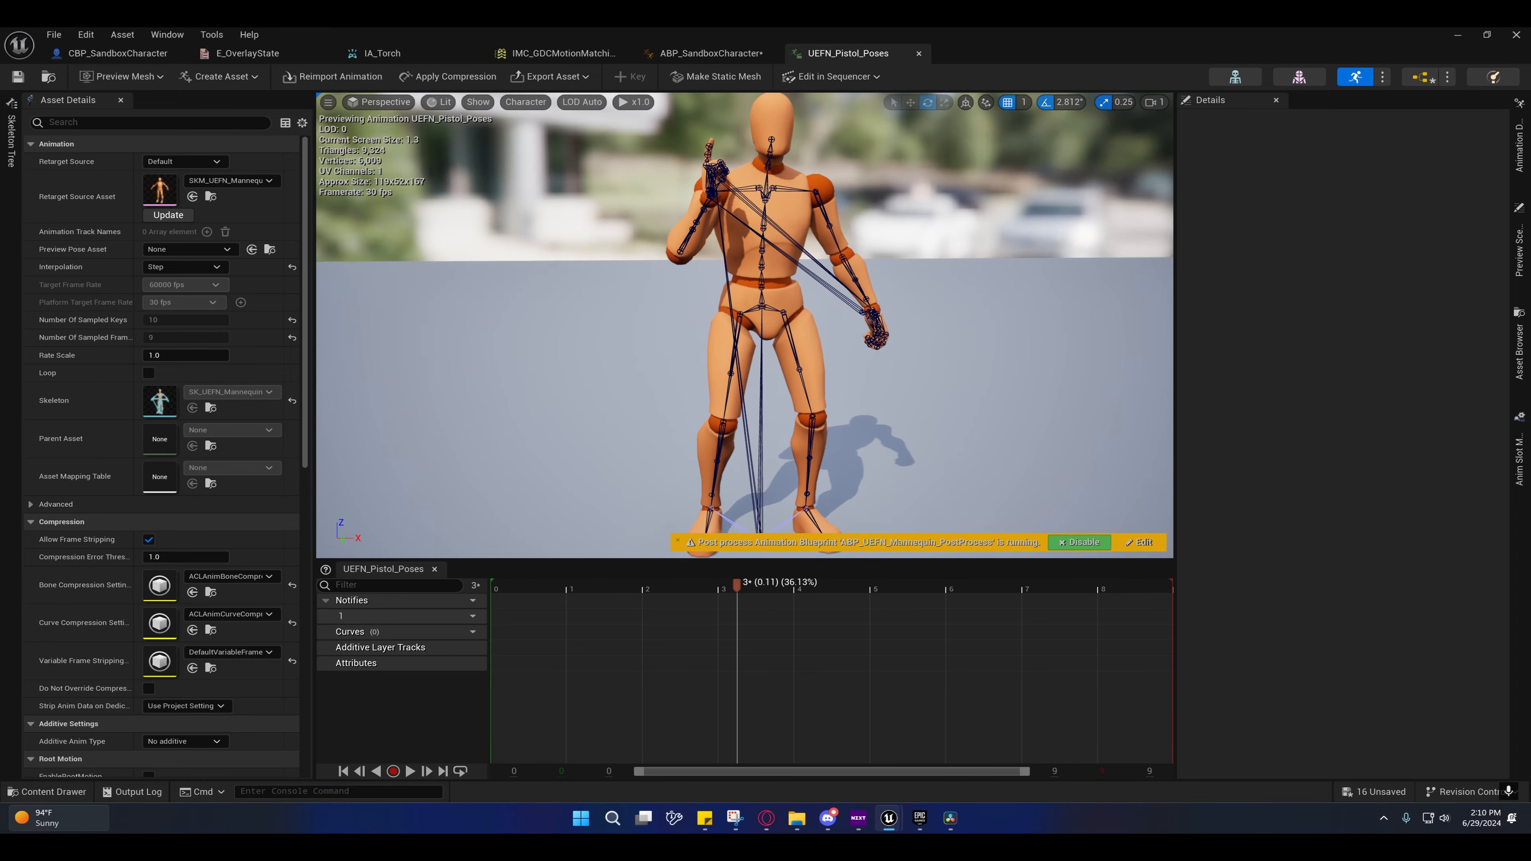
pyautogui.scroll(-3, 689, 380)
pyautogui.click(687, 57)
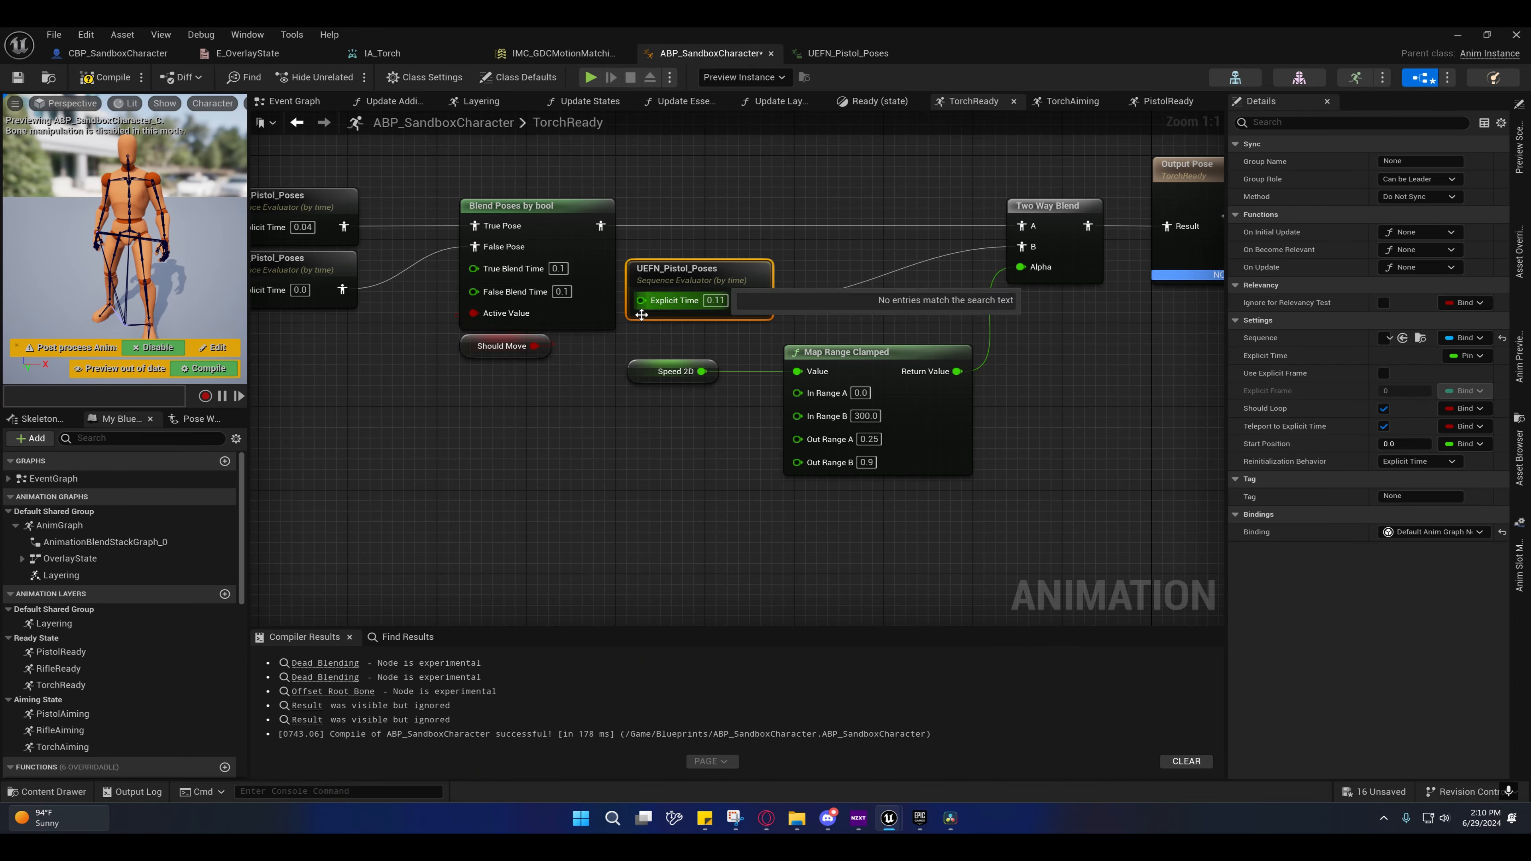
# Step: Add the ALS_Props_Torch_Poses_NoCurves sequence from the UEFN_Mannequin ALS_Poses Torch folder to the TorchReady graph
pyautogui.moveTo(625, 391); pyautogui.dragTo(656, 420, button='right')
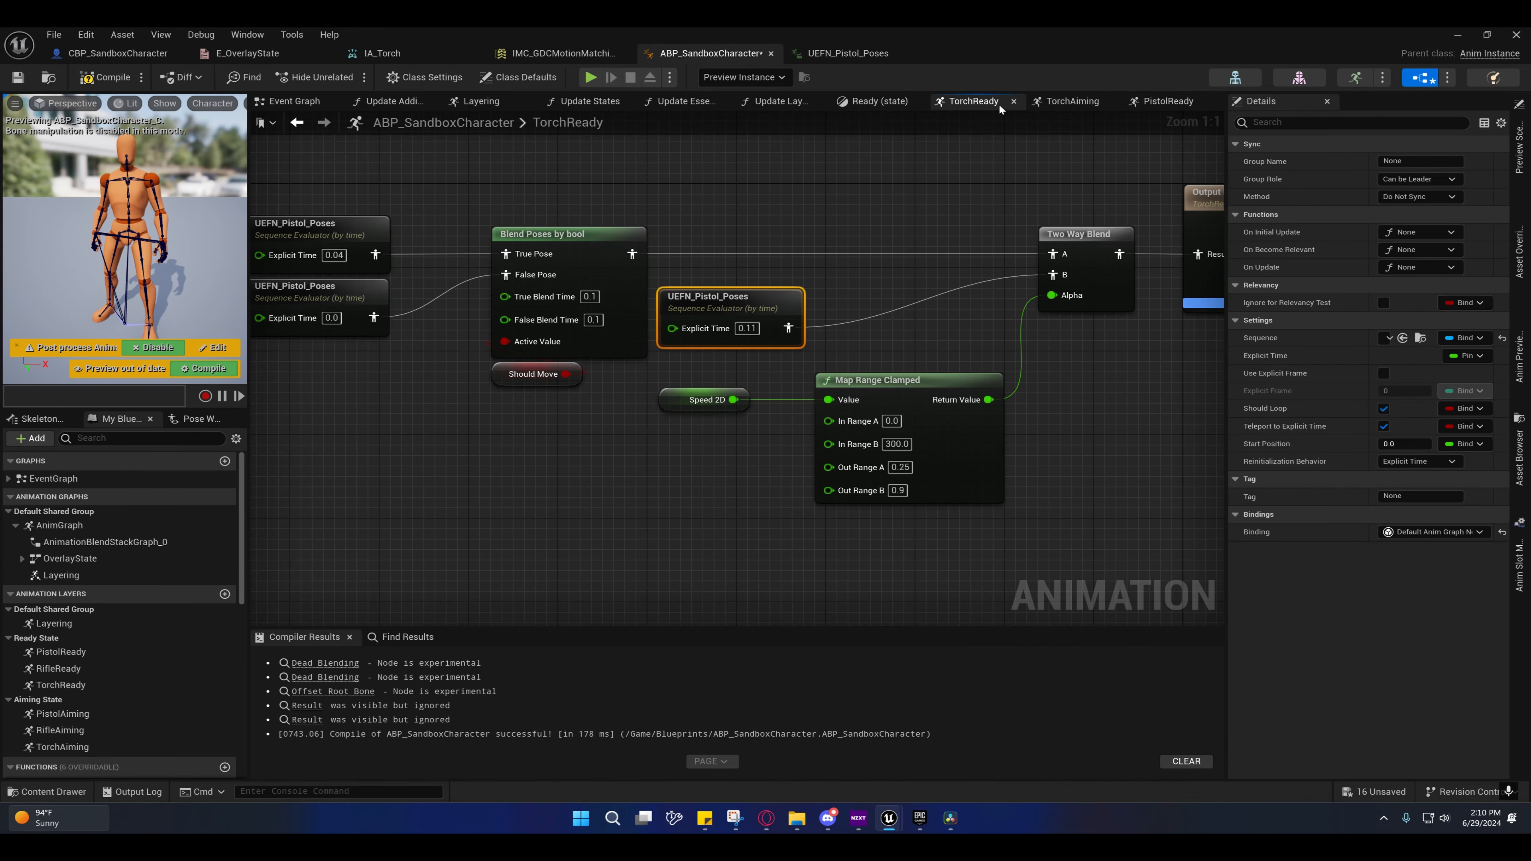
pyautogui.moveTo(745, 328); pyautogui.dragTo(819, 296, button='right')
pyautogui.click(55, 792)
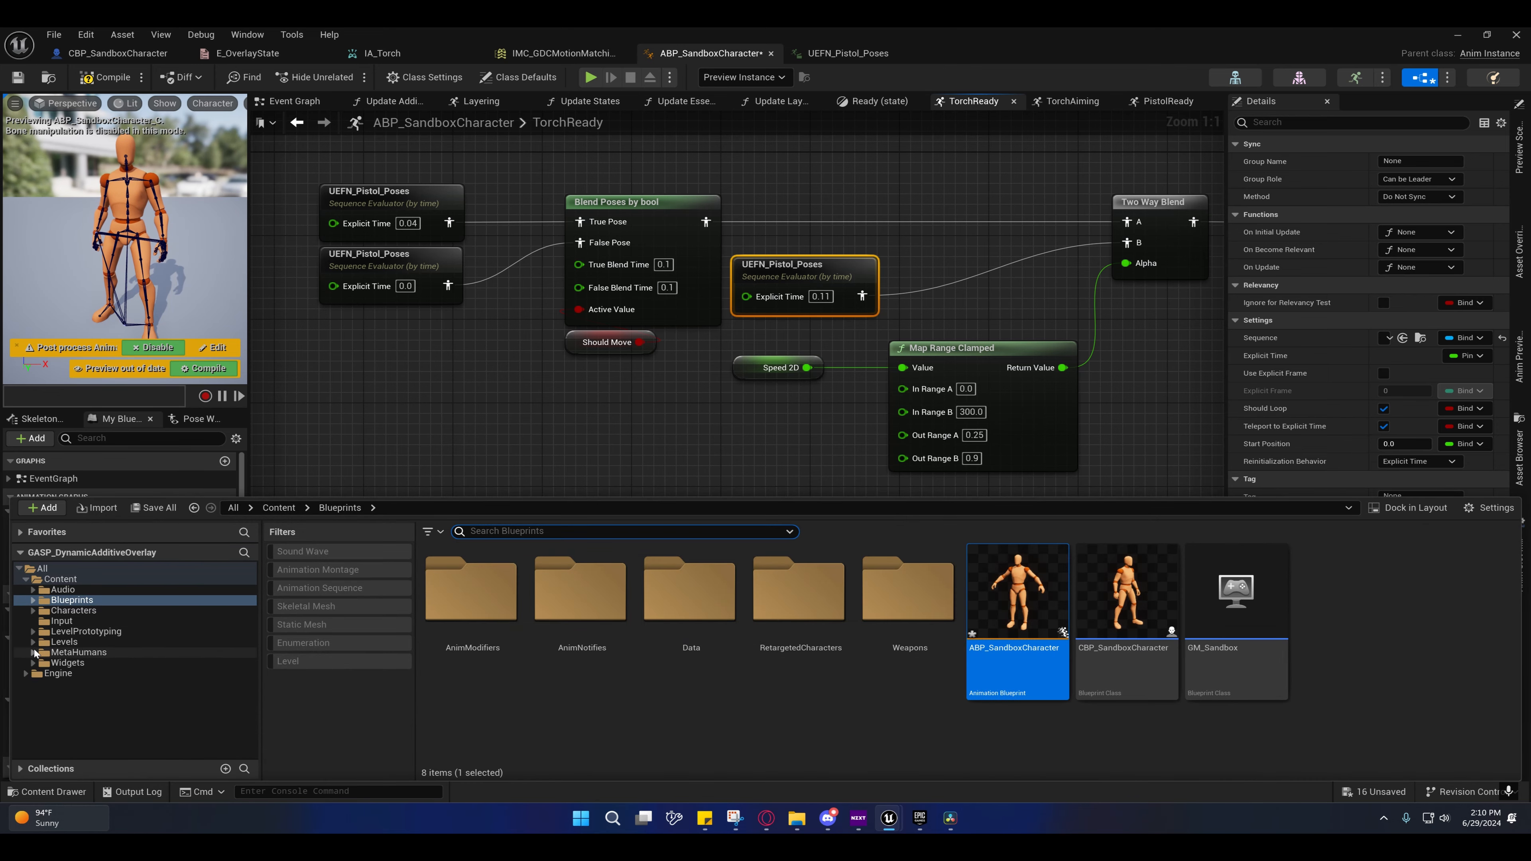
pyautogui.click(33, 611)
pyautogui.click(40, 662)
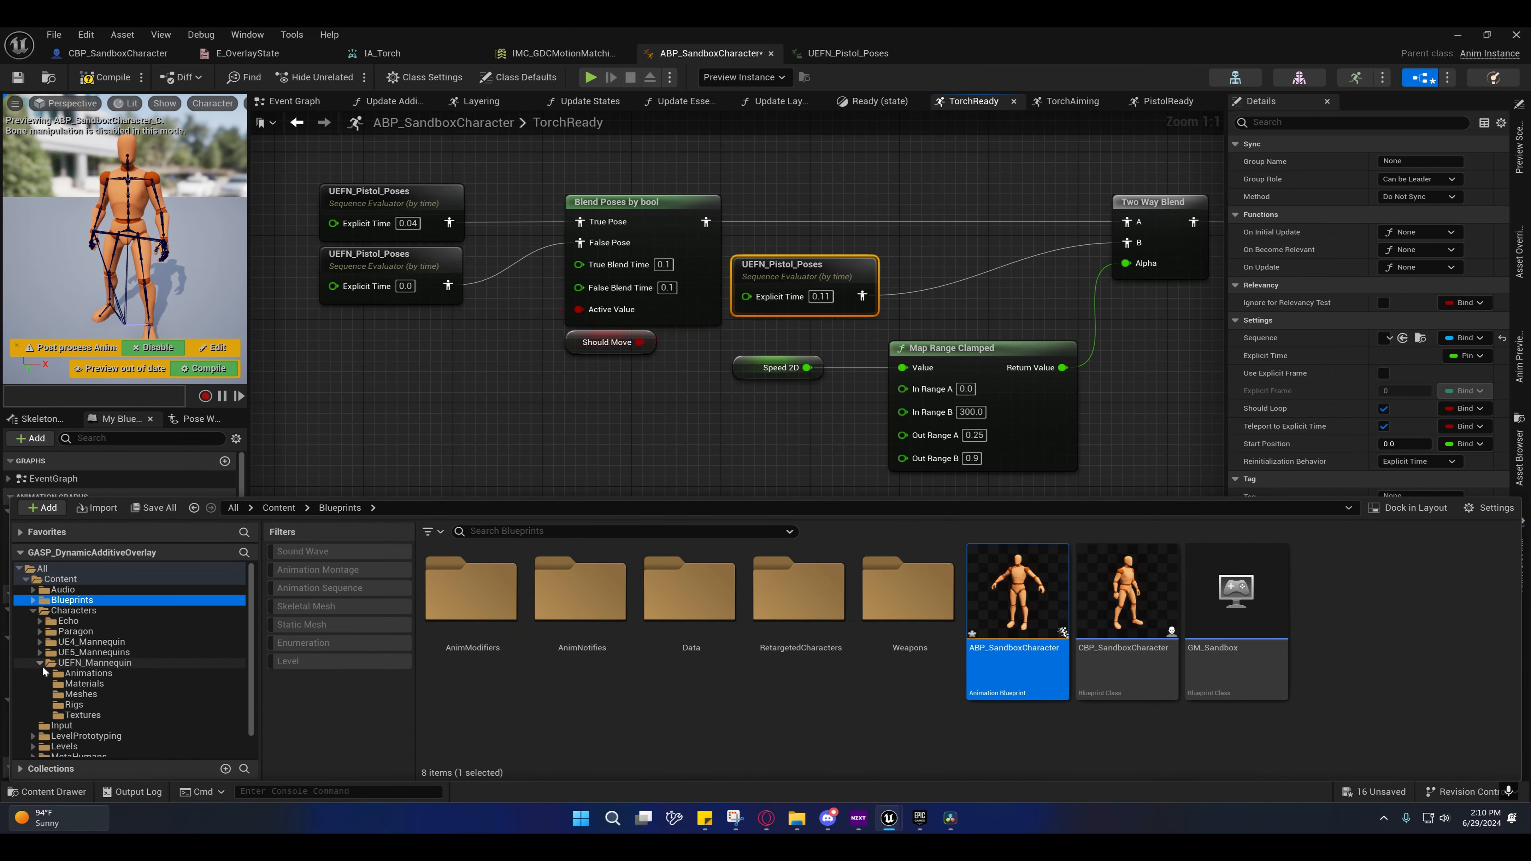
pyautogui.click(47, 673)
pyautogui.click(55, 694)
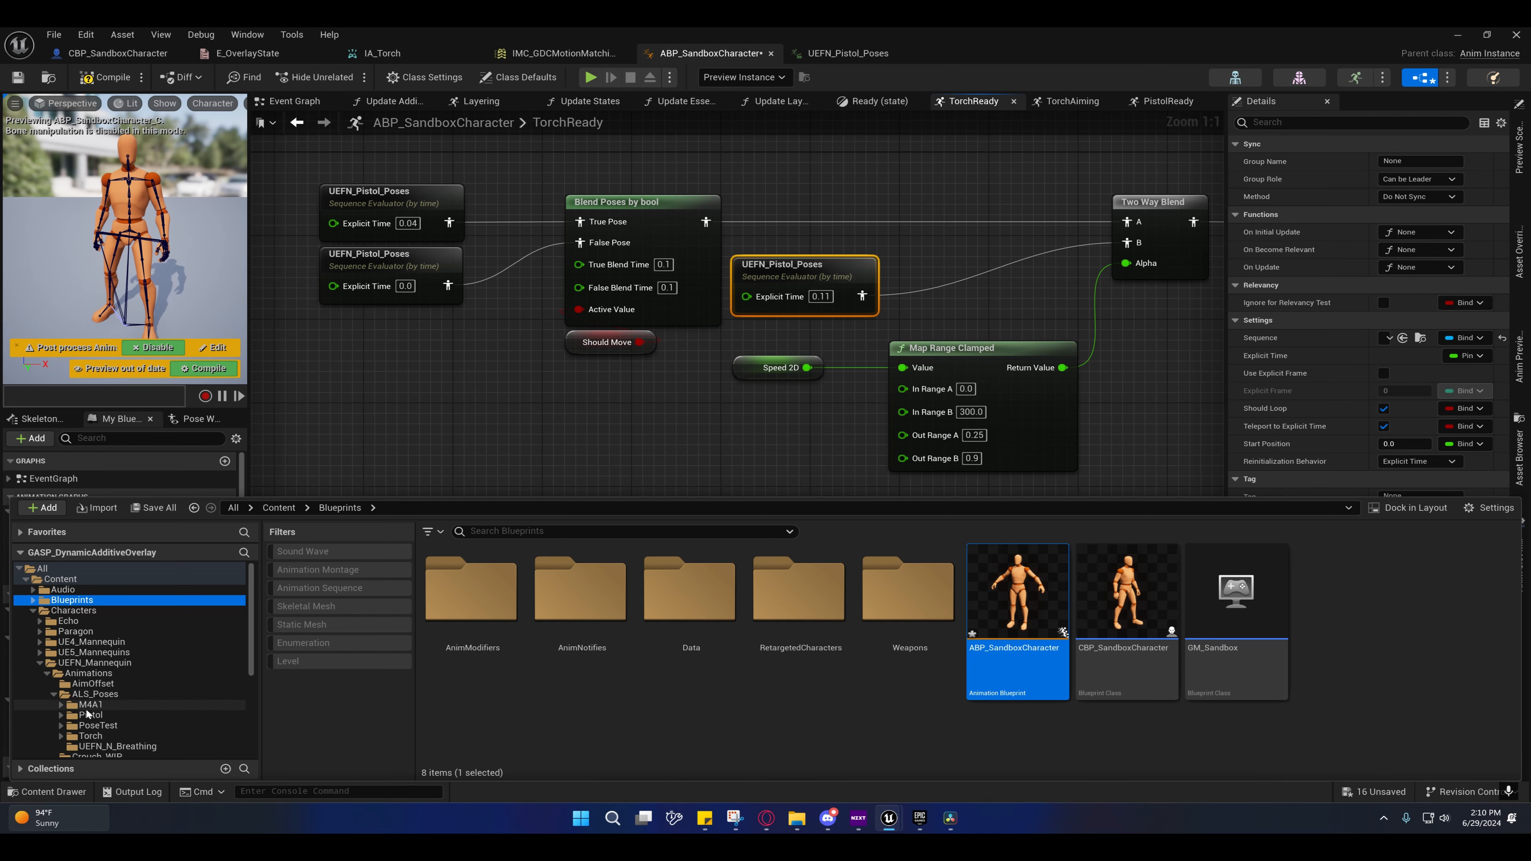
pyautogui.click(91, 735)
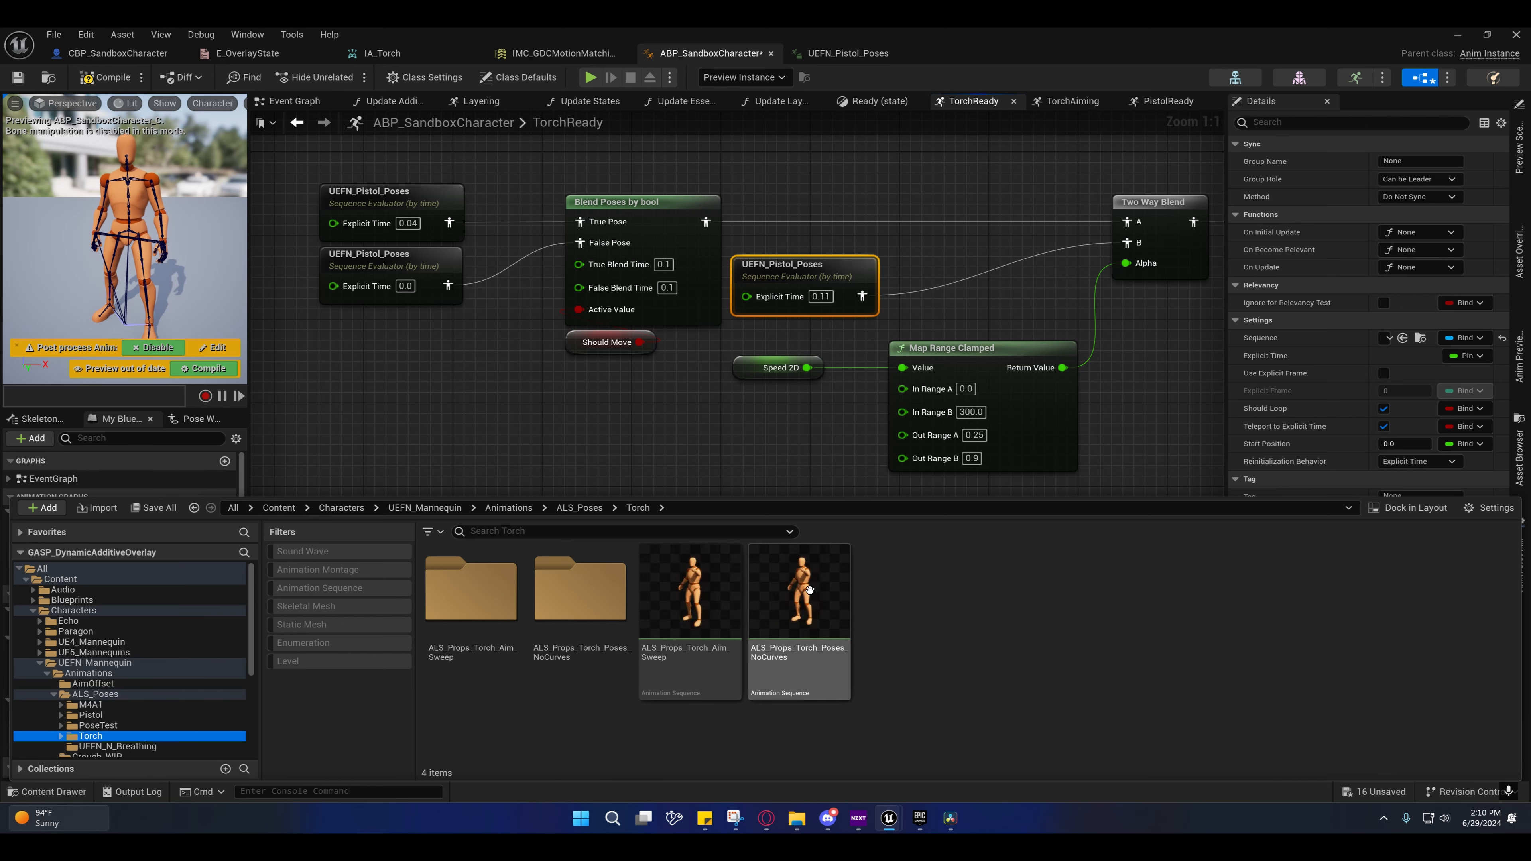
pyautogui.moveTo(792, 587); pyautogui.dragTo(543, 402)
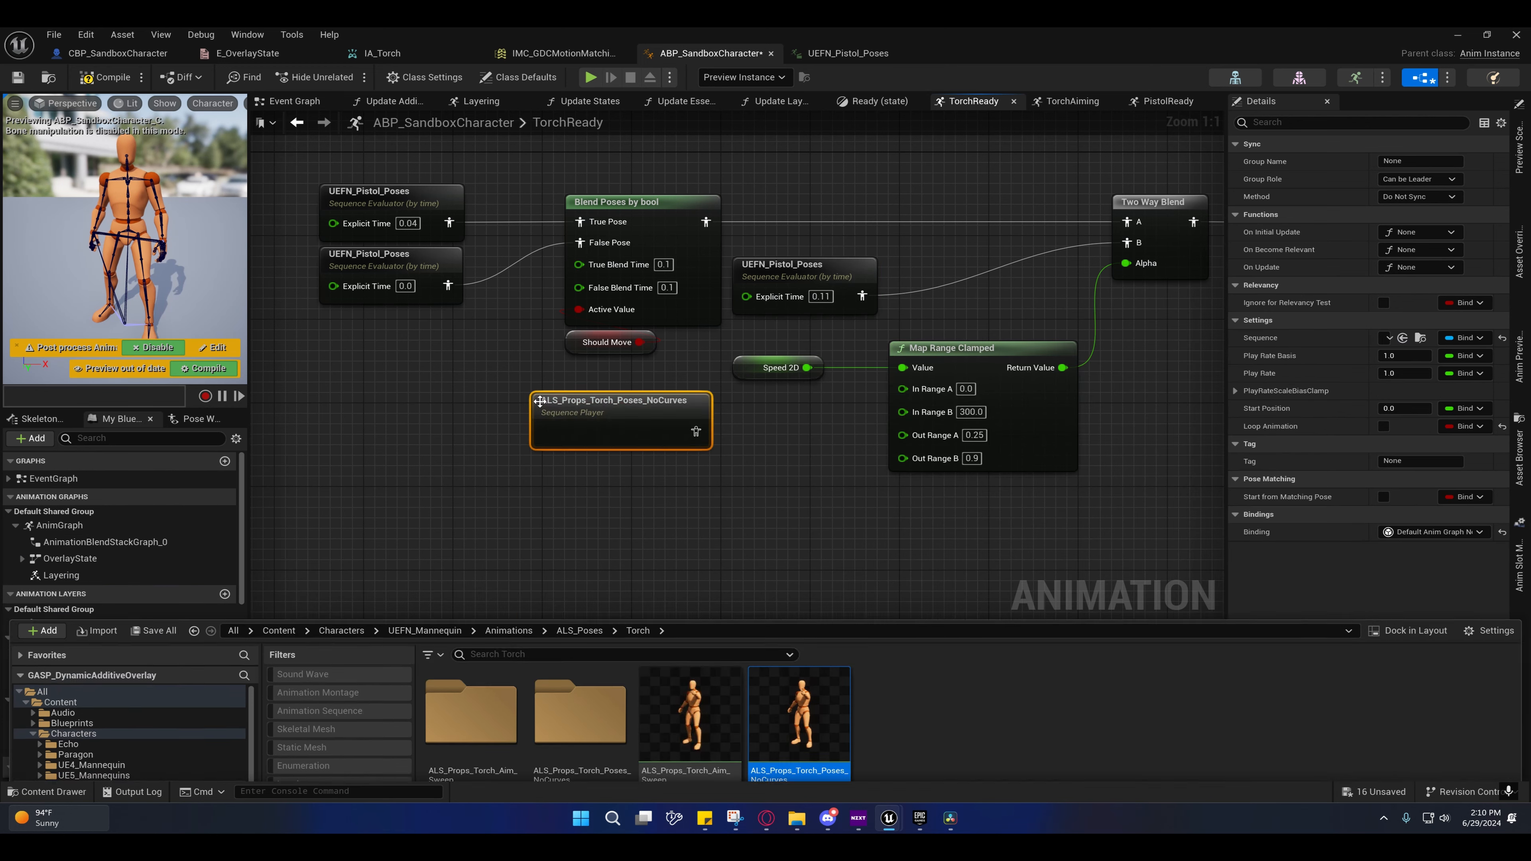
# Step: Open the ALS_Props_Torch_Poses_NoCurves sequence, set its interpolation to Step, and save it
pyautogui.doubleClick(602, 405)
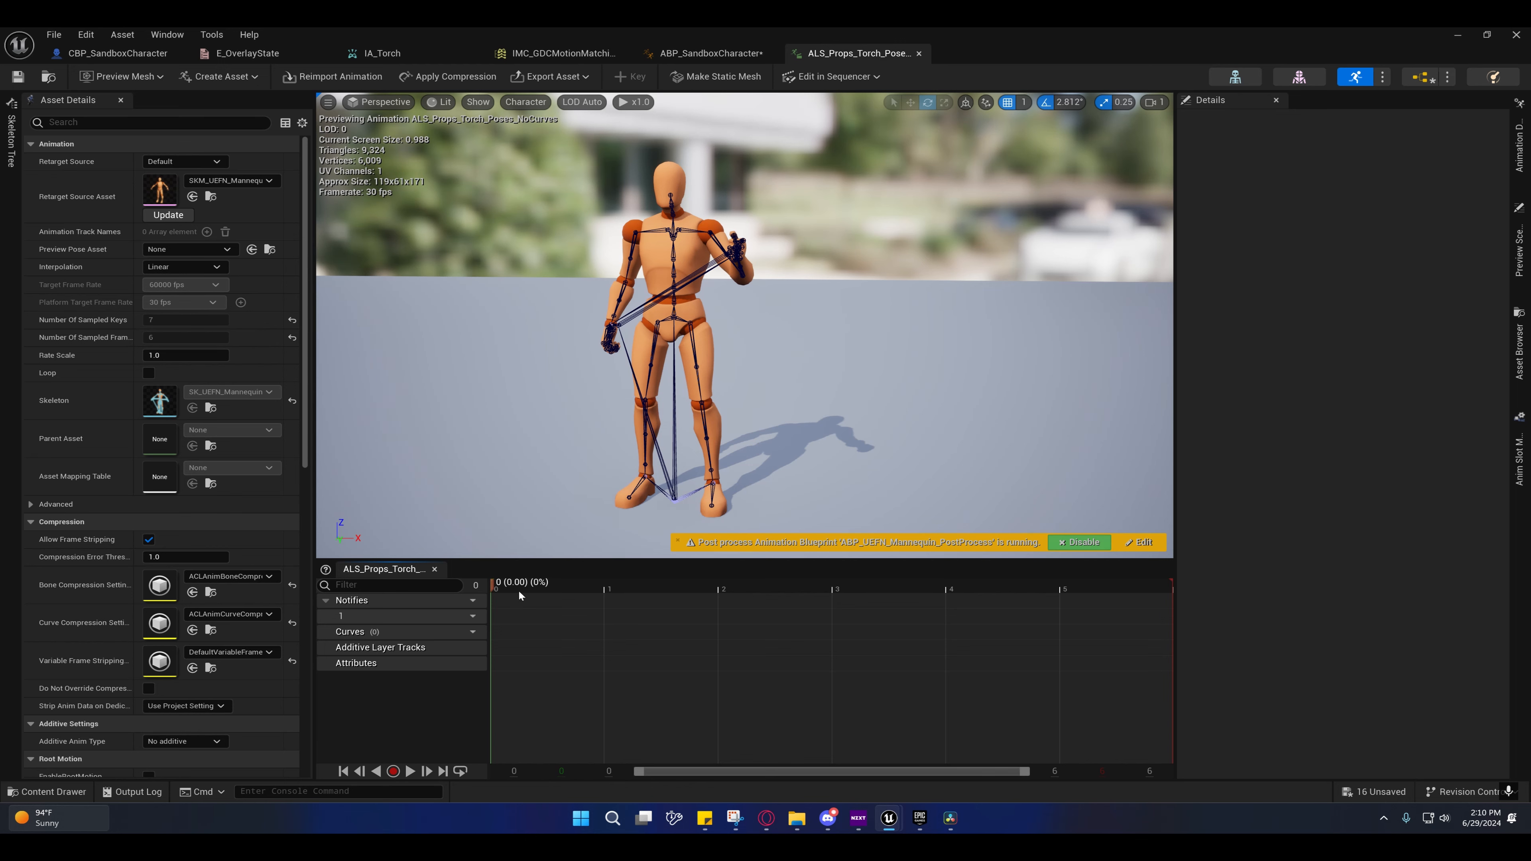
pyautogui.moveTo(605, 582)
pyautogui.mouseDown()
pyautogui.moveTo(604, 569)
pyautogui.moveTo(782, 578)
pyautogui.moveTo(585, 583)
pyautogui.mouseUp()
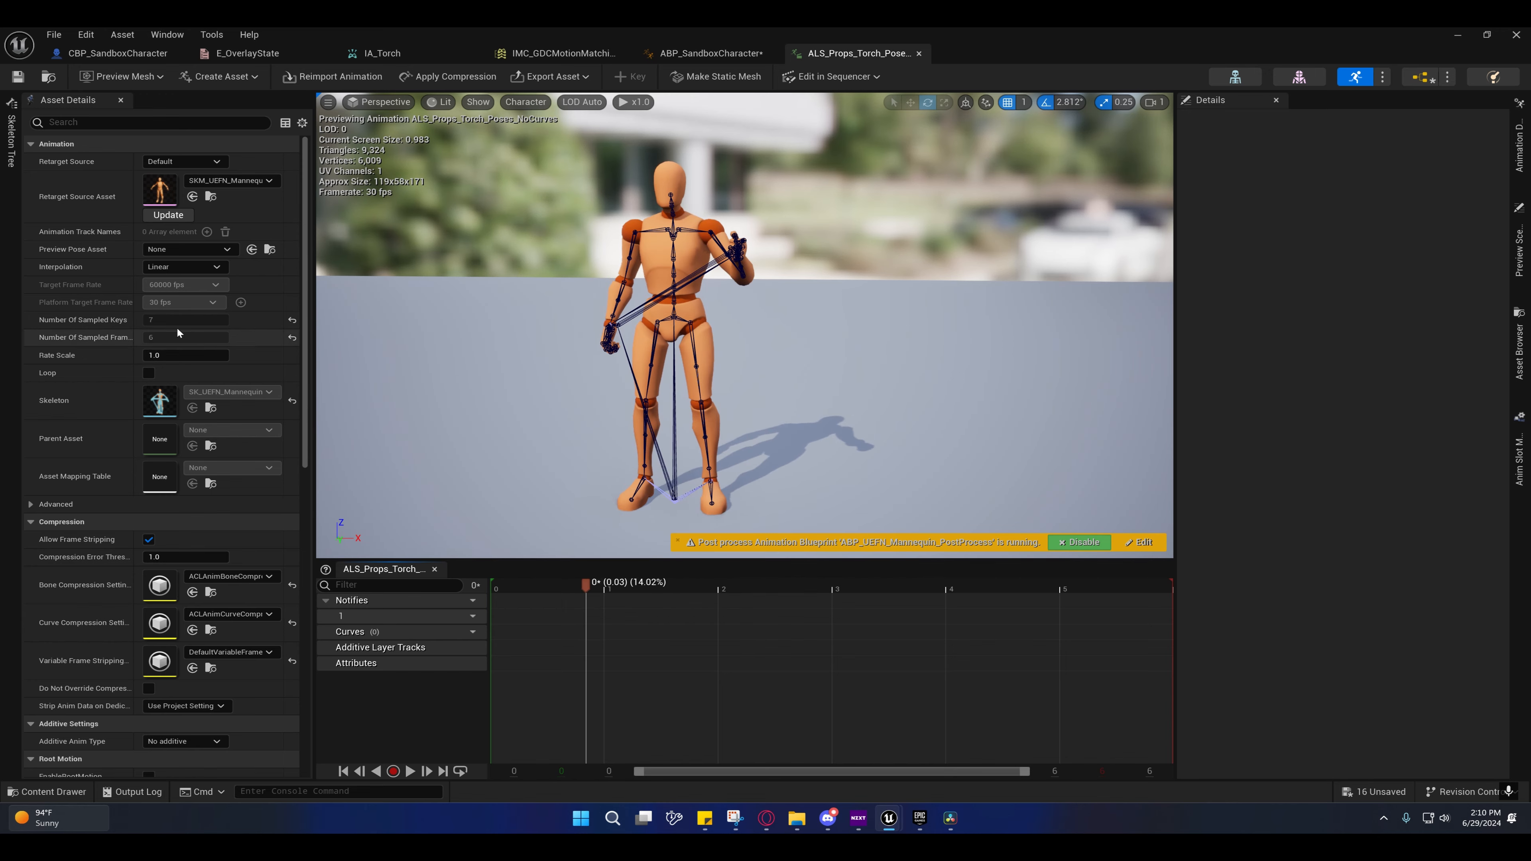
pyautogui.click(181, 266)
pyautogui.click(172, 285)
pyautogui.click(18, 77)
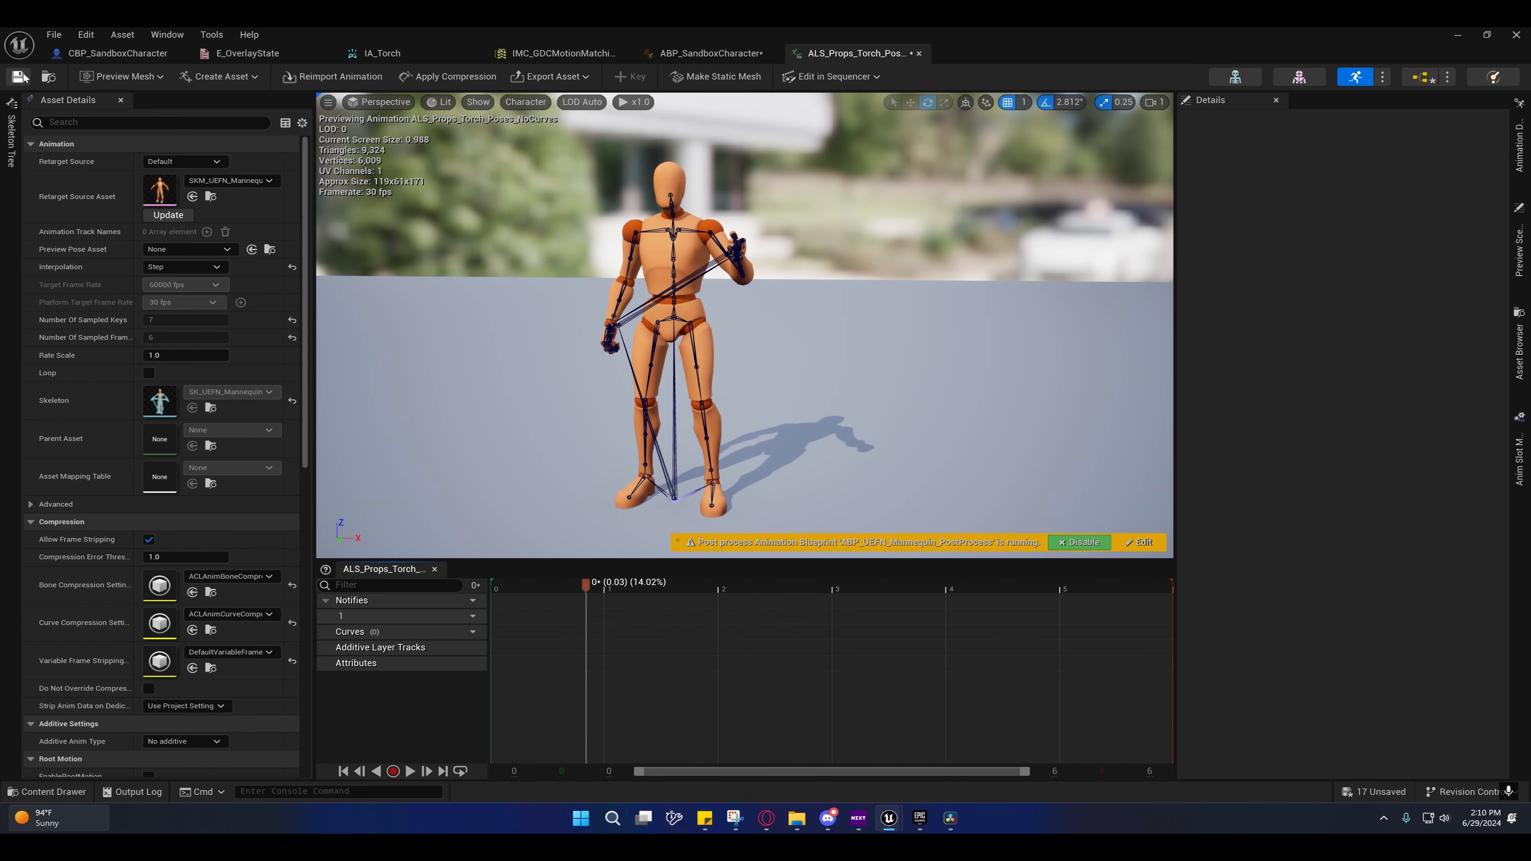
# Step: Preview the torch poses at about 0.04, 0.07 and 0.11 seconds, and return to the TorchReady graph
pyautogui.moveTo(652, 305)
pyautogui.mouseDown(button='right')
pyautogui.moveTo(632, 309)
pyautogui.moveTo(652, 305)
pyautogui.mouseUp(button='right')
pyautogui.click(622, 584)
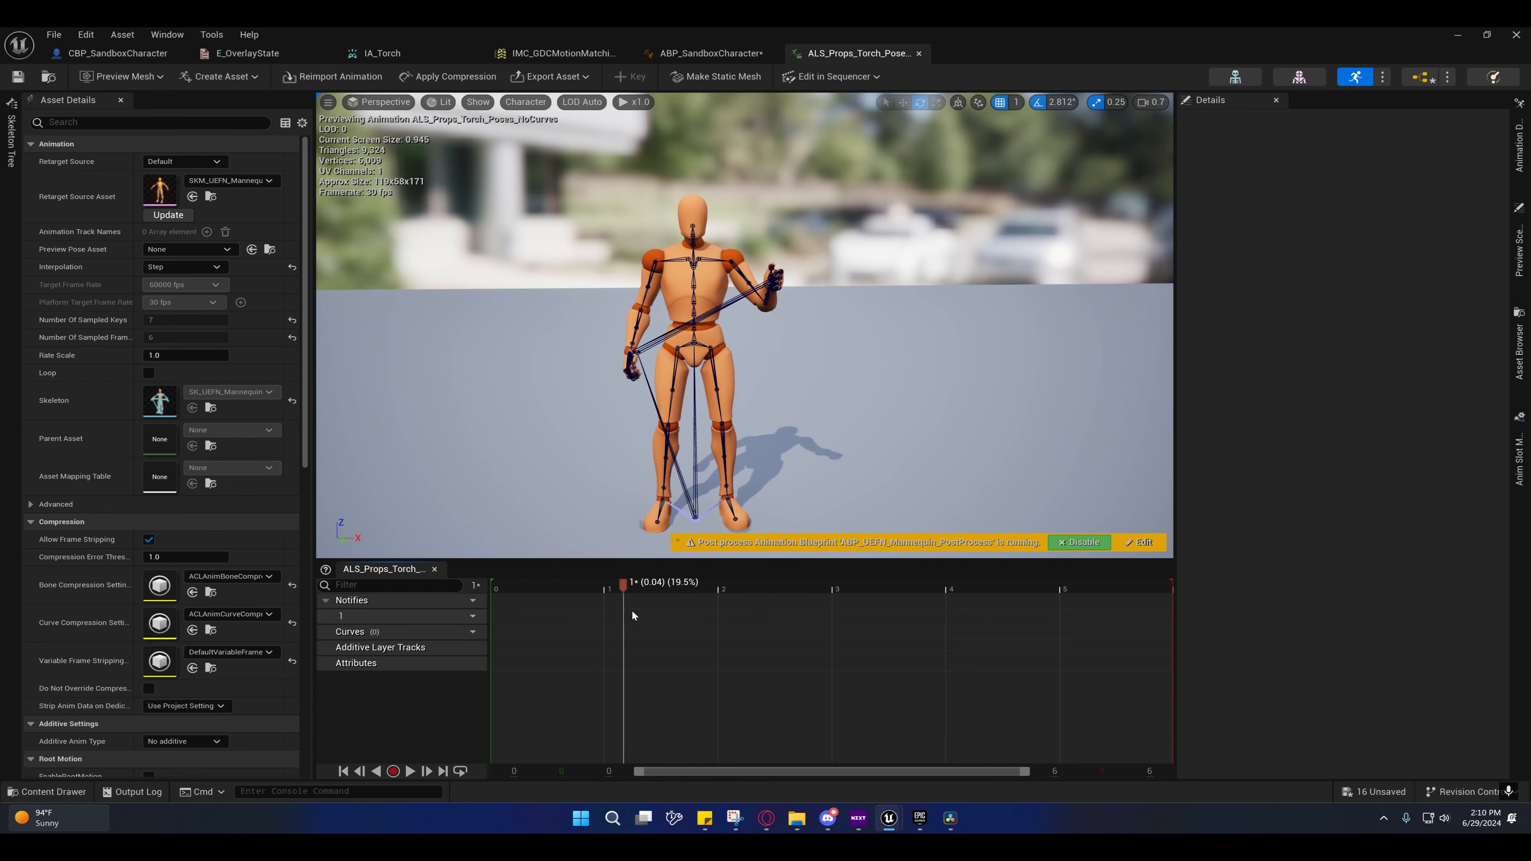
pyautogui.moveTo(626, 602); pyautogui.dragTo(742, 600)
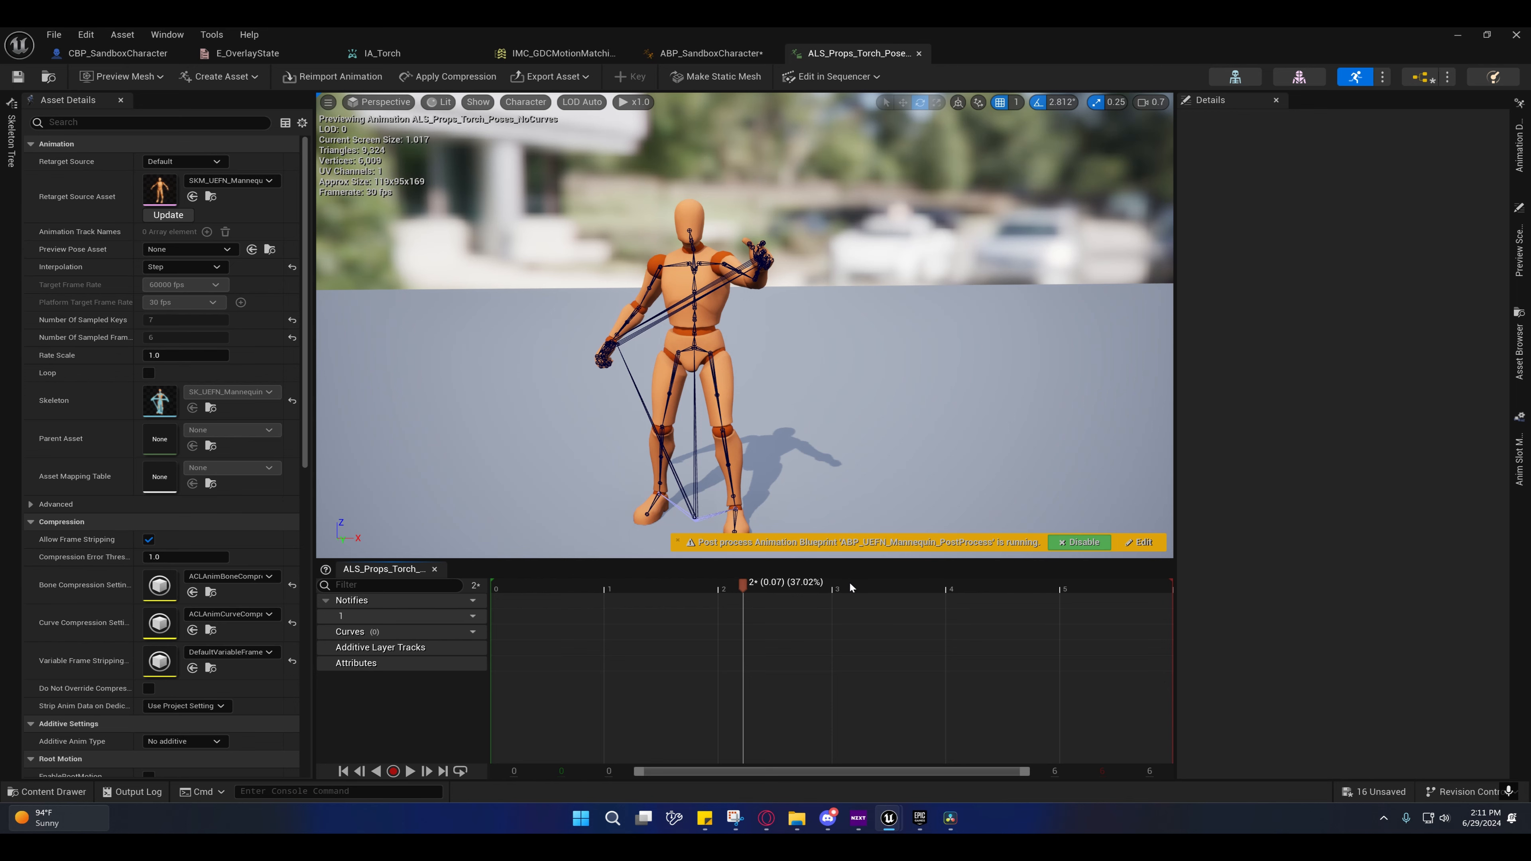
pyautogui.moveTo(850, 584); pyautogui.dragTo(856, 585)
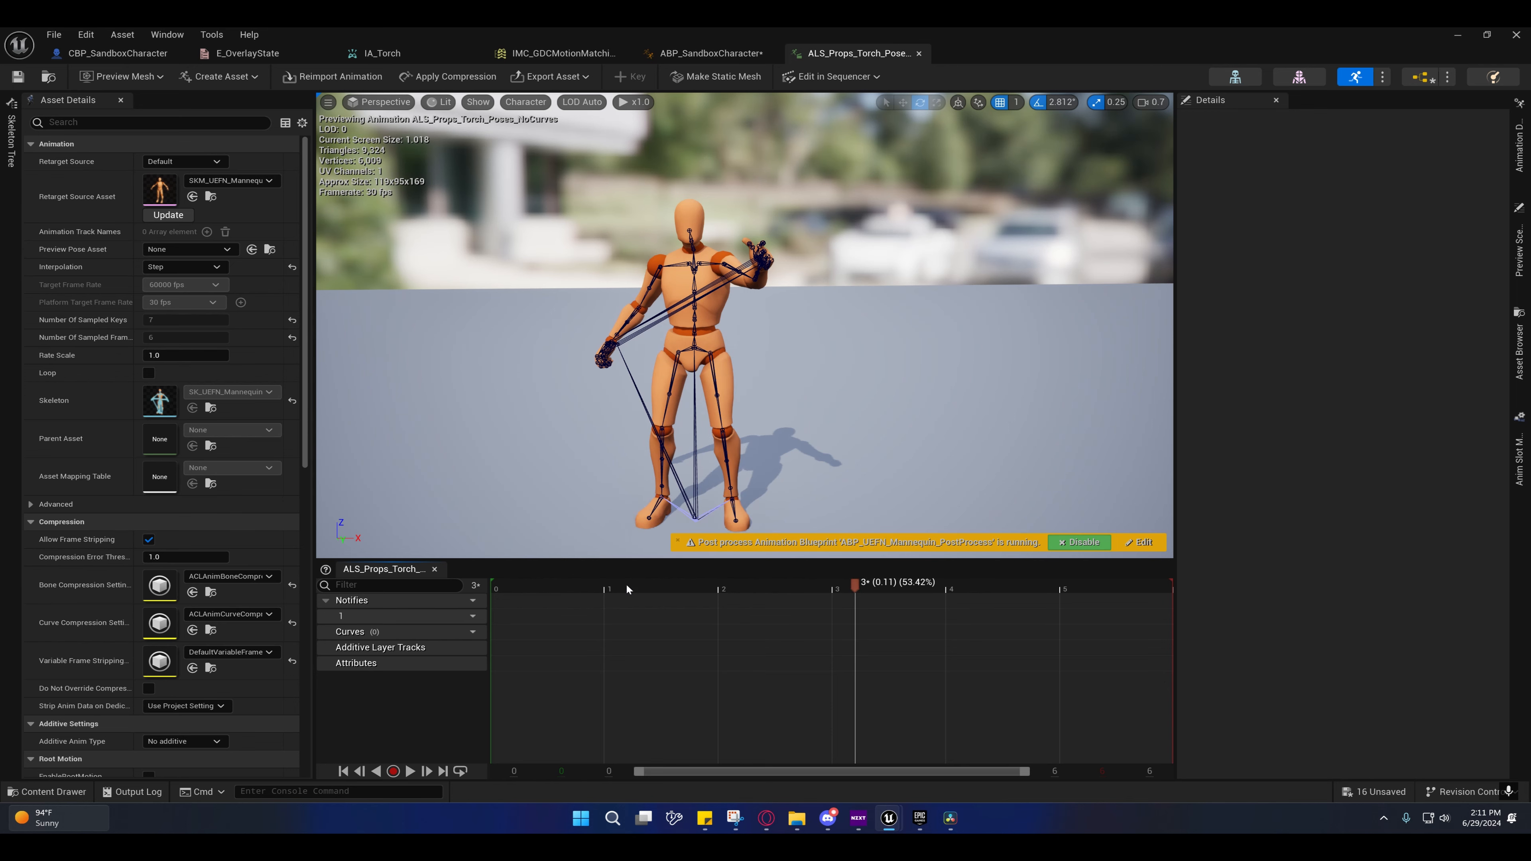
pyautogui.click(665, 56)
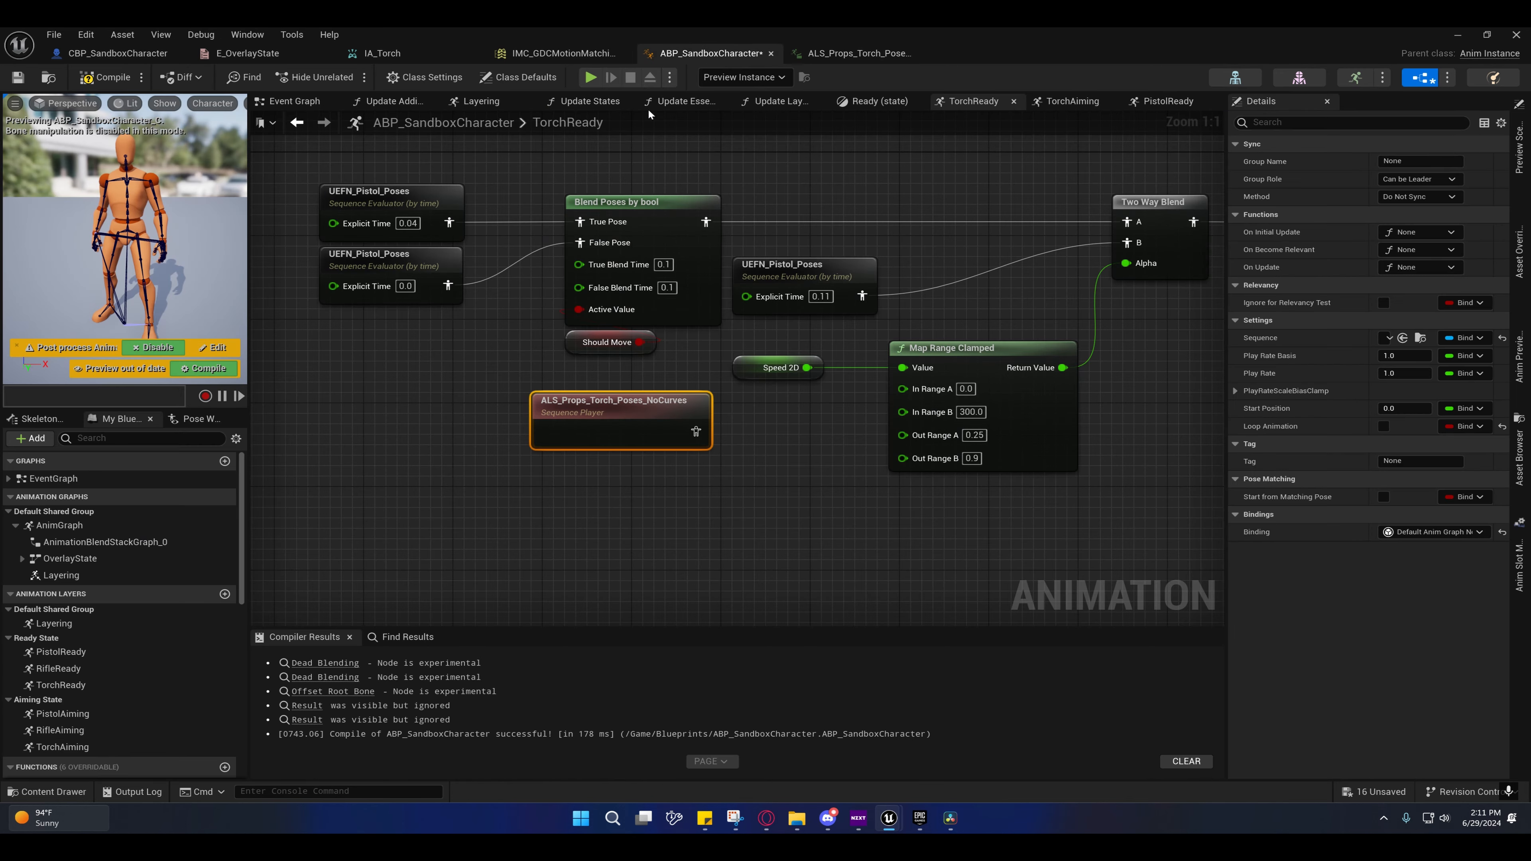
# Step: Replace the sequence in all three pistol pose evaluators of the TorchReady graph with ALS_Props_Torch_Poses_NoCurves
pyautogui.moveTo(428, 202); pyautogui.dragTo(508, 246, button='right')
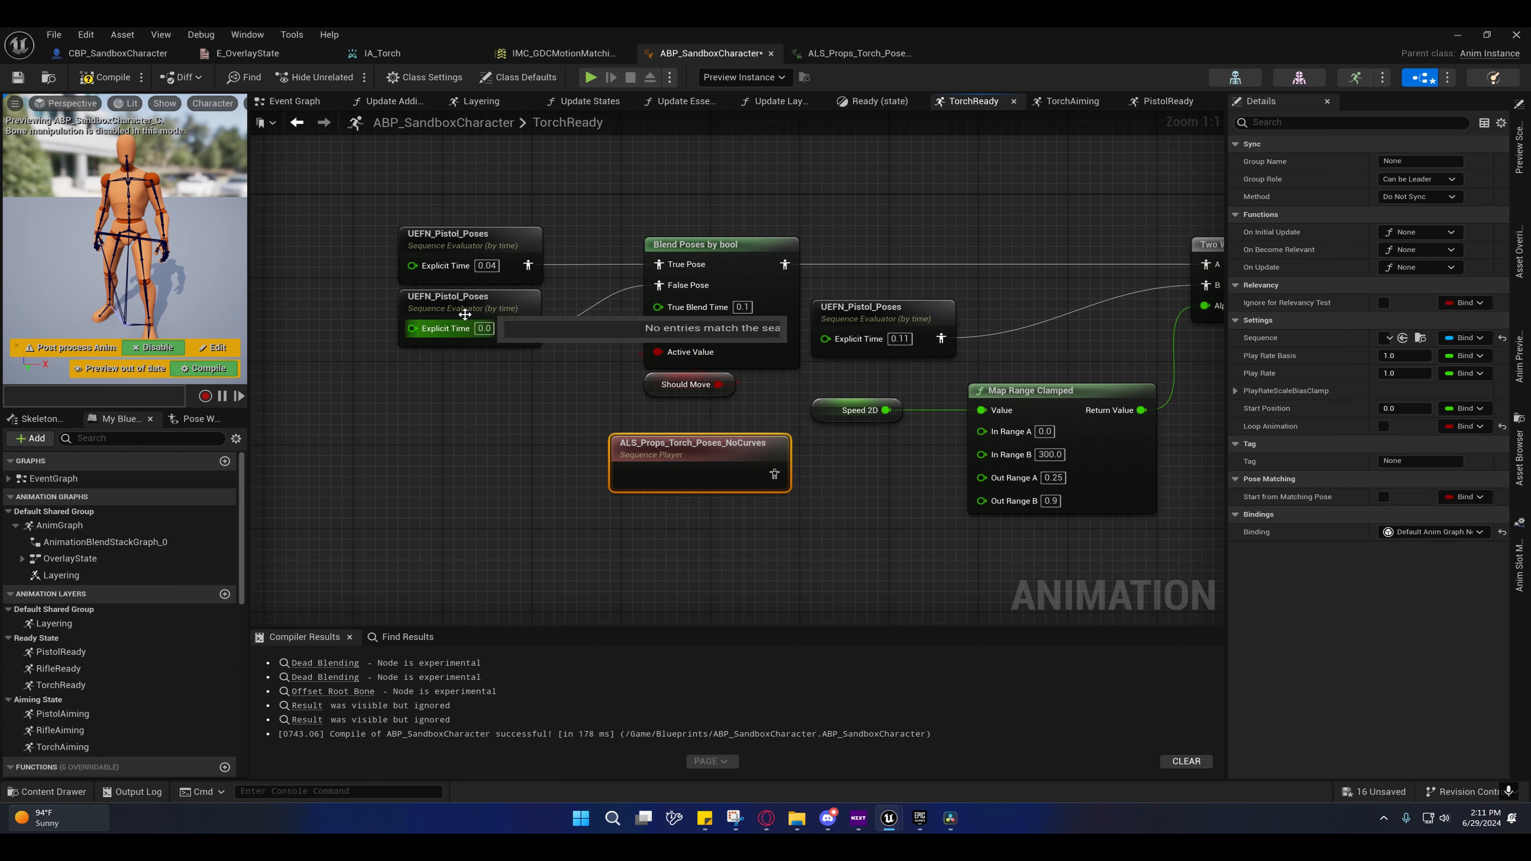
pyautogui.click(444, 266)
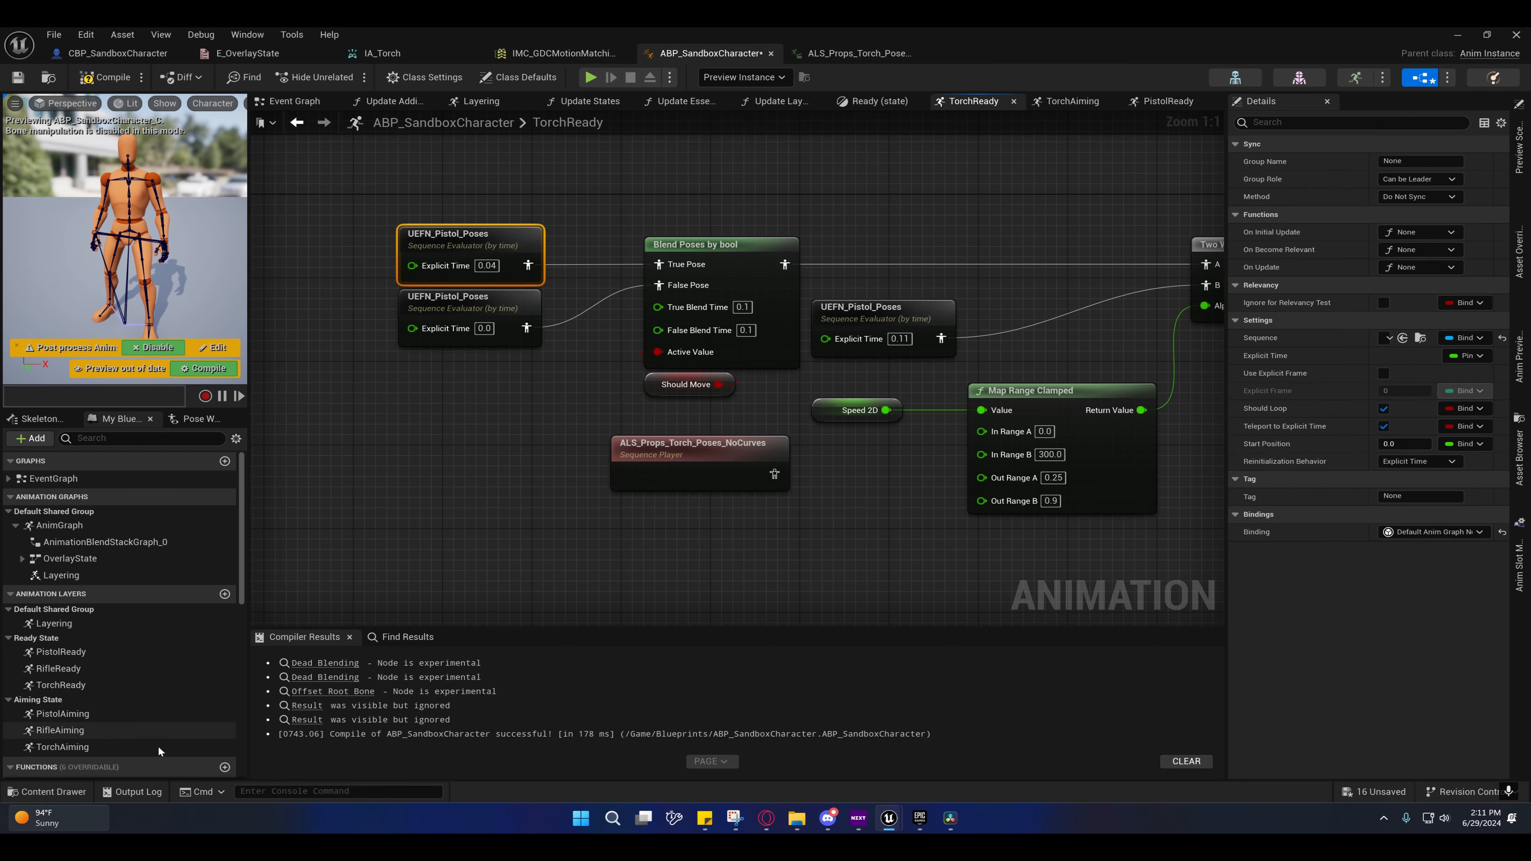
pyautogui.click(55, 793)
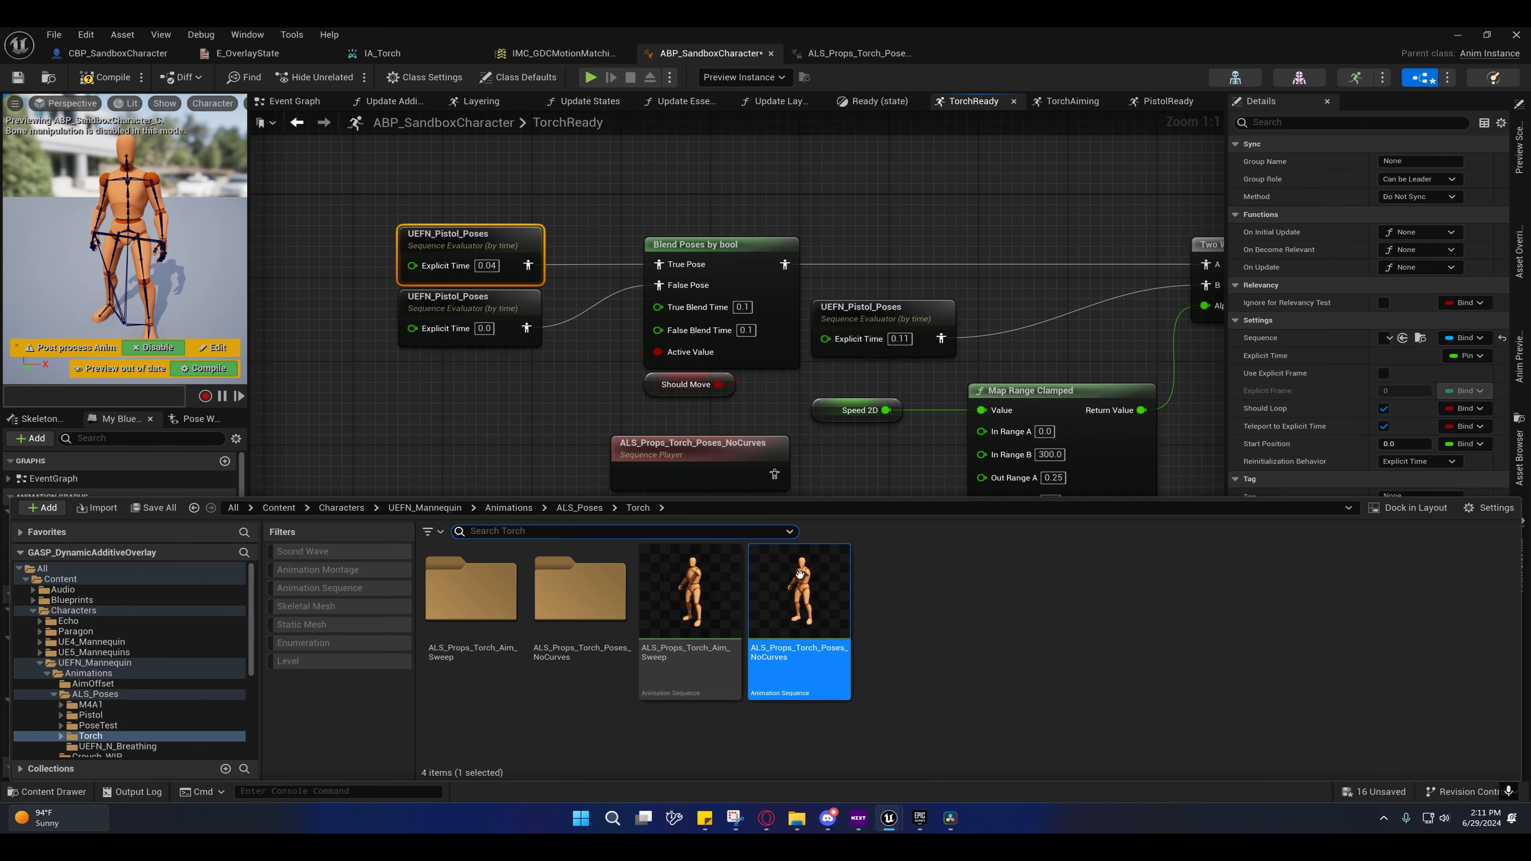
pyautogui.click(1403, 338)
pyautogui.click(529, 292)
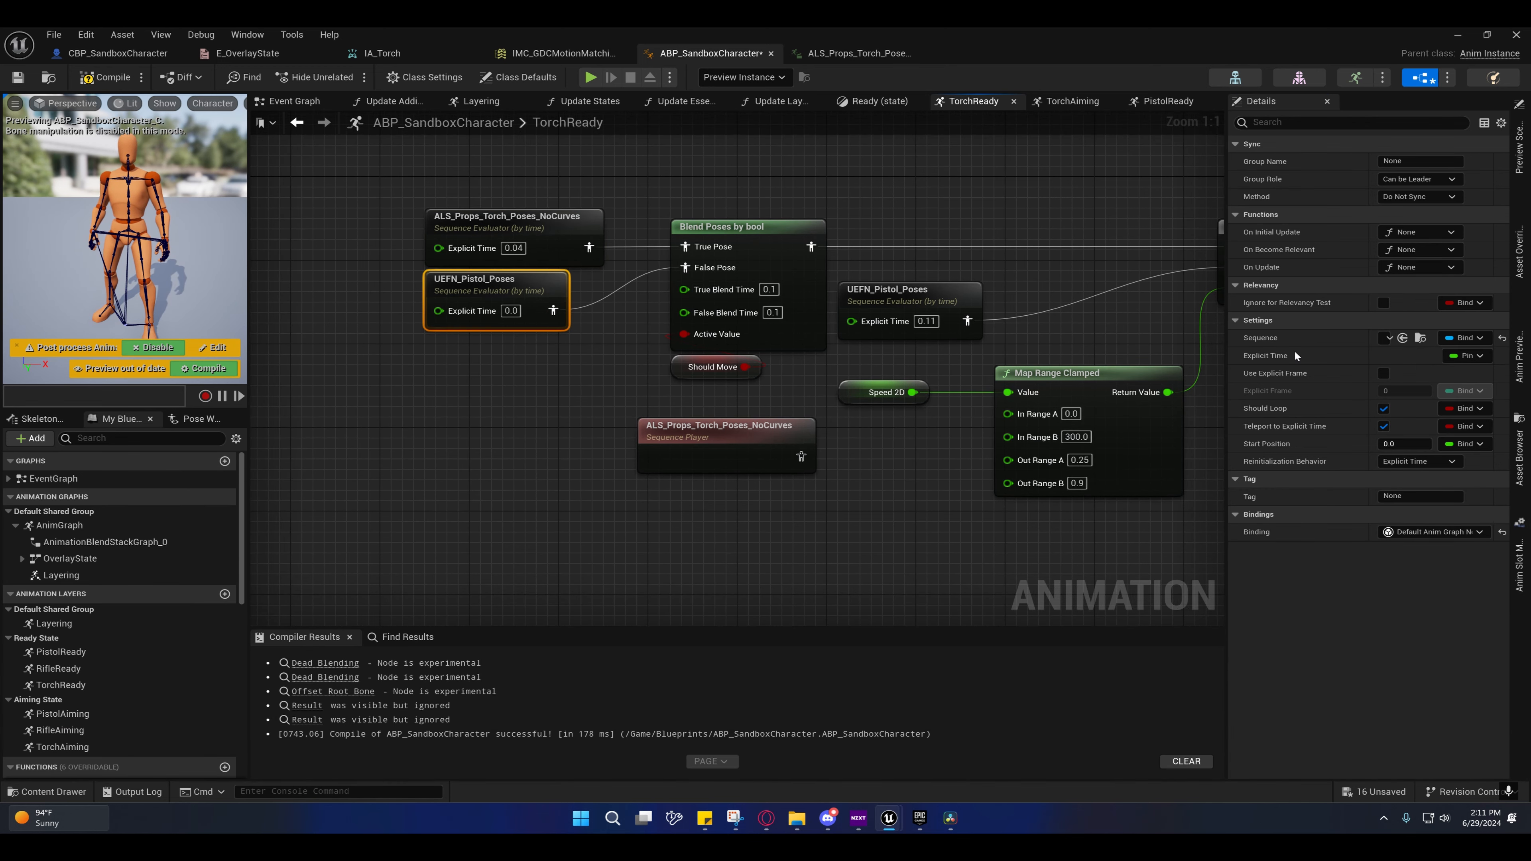
pyautogui.click(1403, 338)
pyautogui.click(892, 293)
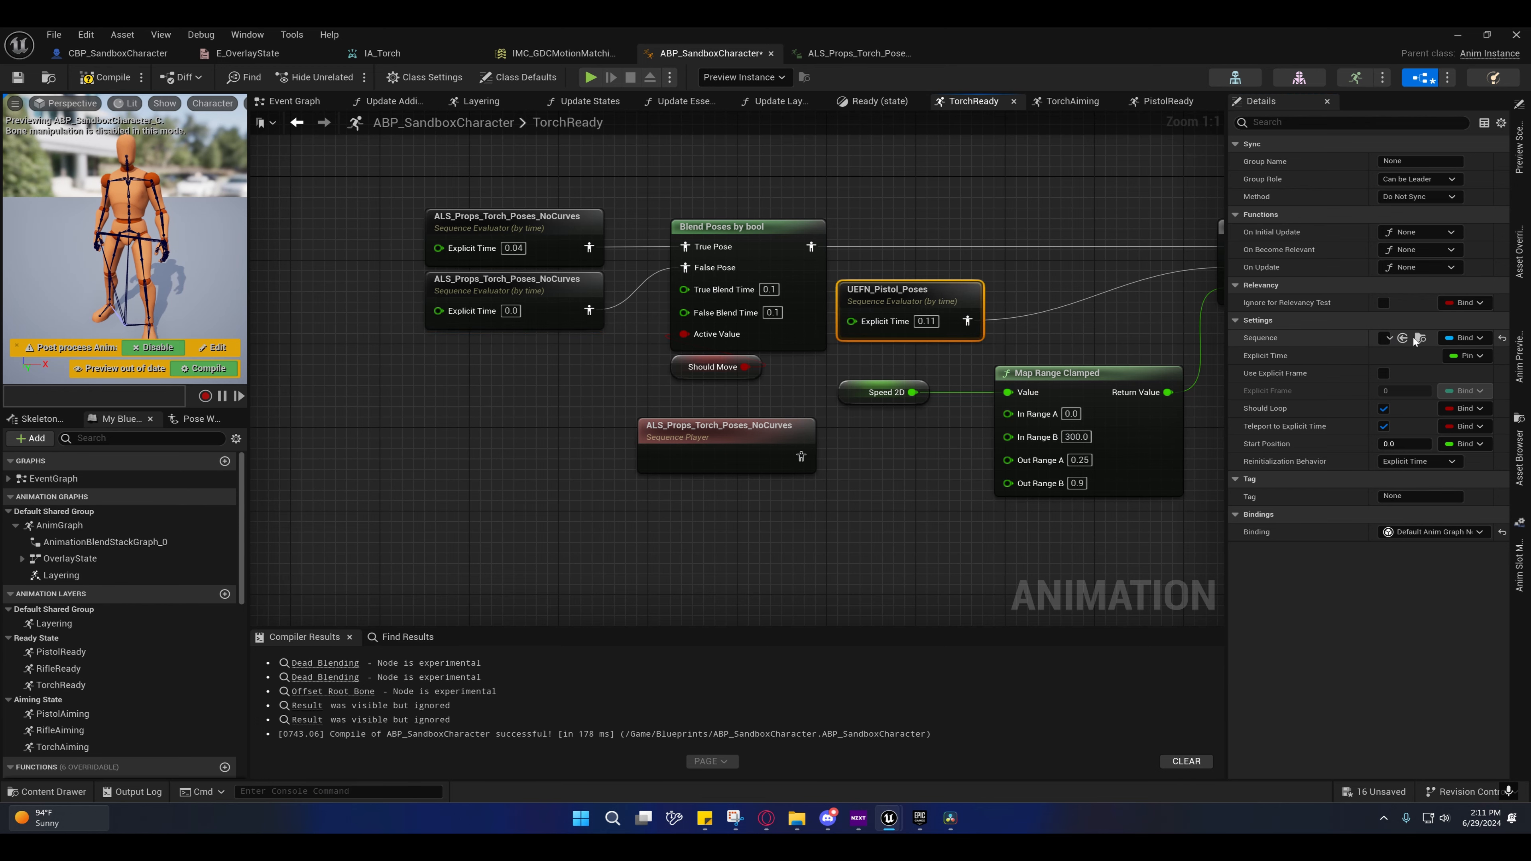
pyautogui.click(1402, 338)
# Step: Delete the unconnected ALS_Props_Torch_Poses_NoCurves sequence player from the TorchReady graph
pyautogui.moveTo(755, 205); pyautogui.dragTo(601, 214, button='right')
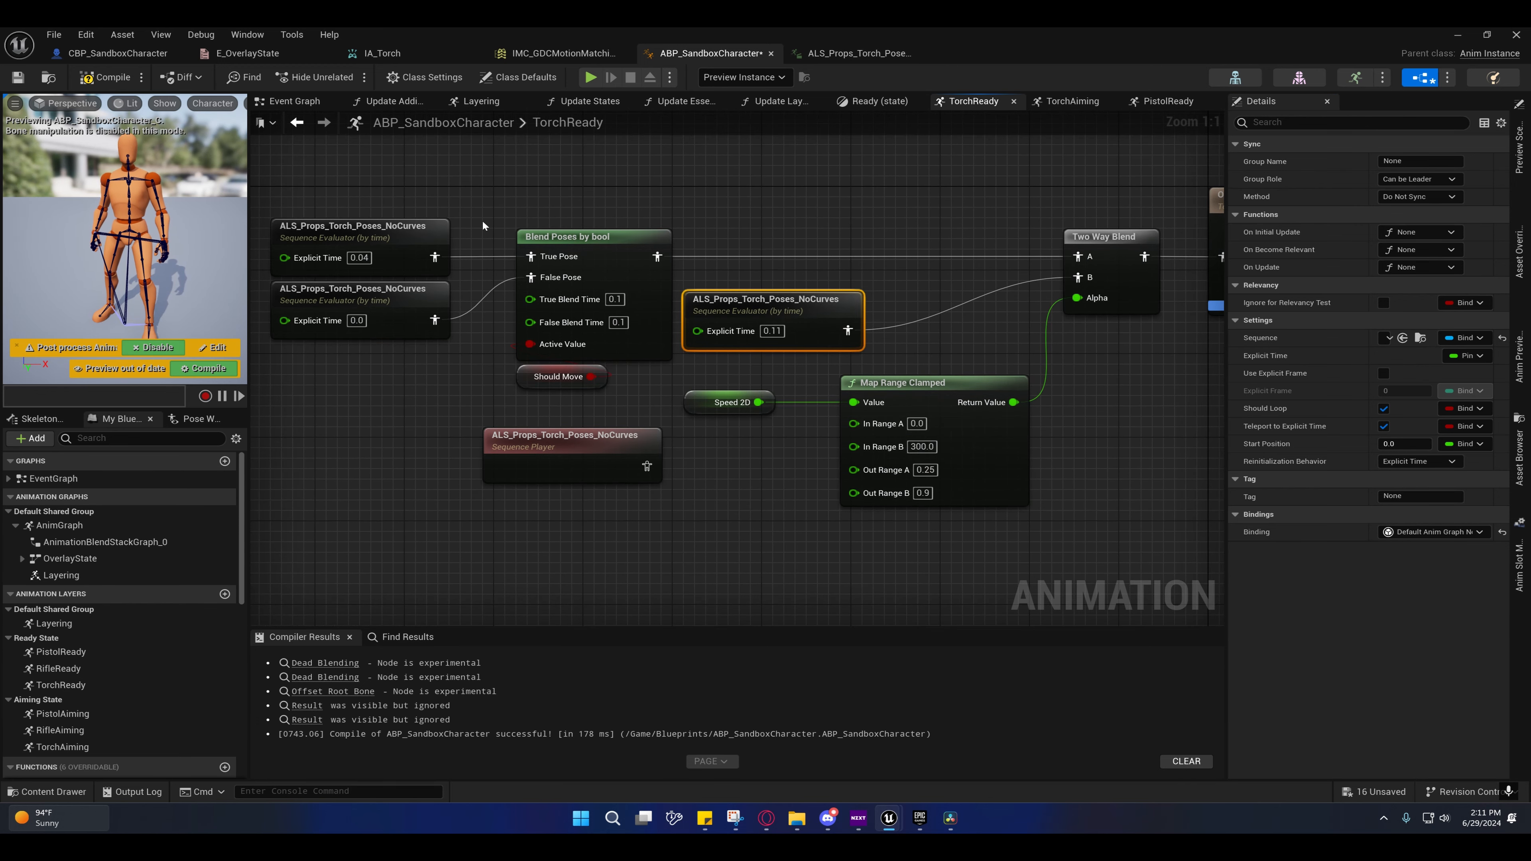
pyautogui.moveTo(718, 377); pyautogui.dragTo(789, 357, button='right')
pyautogui.moveTo(592, 435); pyautogui.dragTo(549, 467)
pyautogui.moveTo(736, 493); pyautogui.dragTo(643, 459, button='right')
pyautogui.moveTo(529, 428); pyautogui.dragTo(575, 470)
pyautogui.press('Delete')
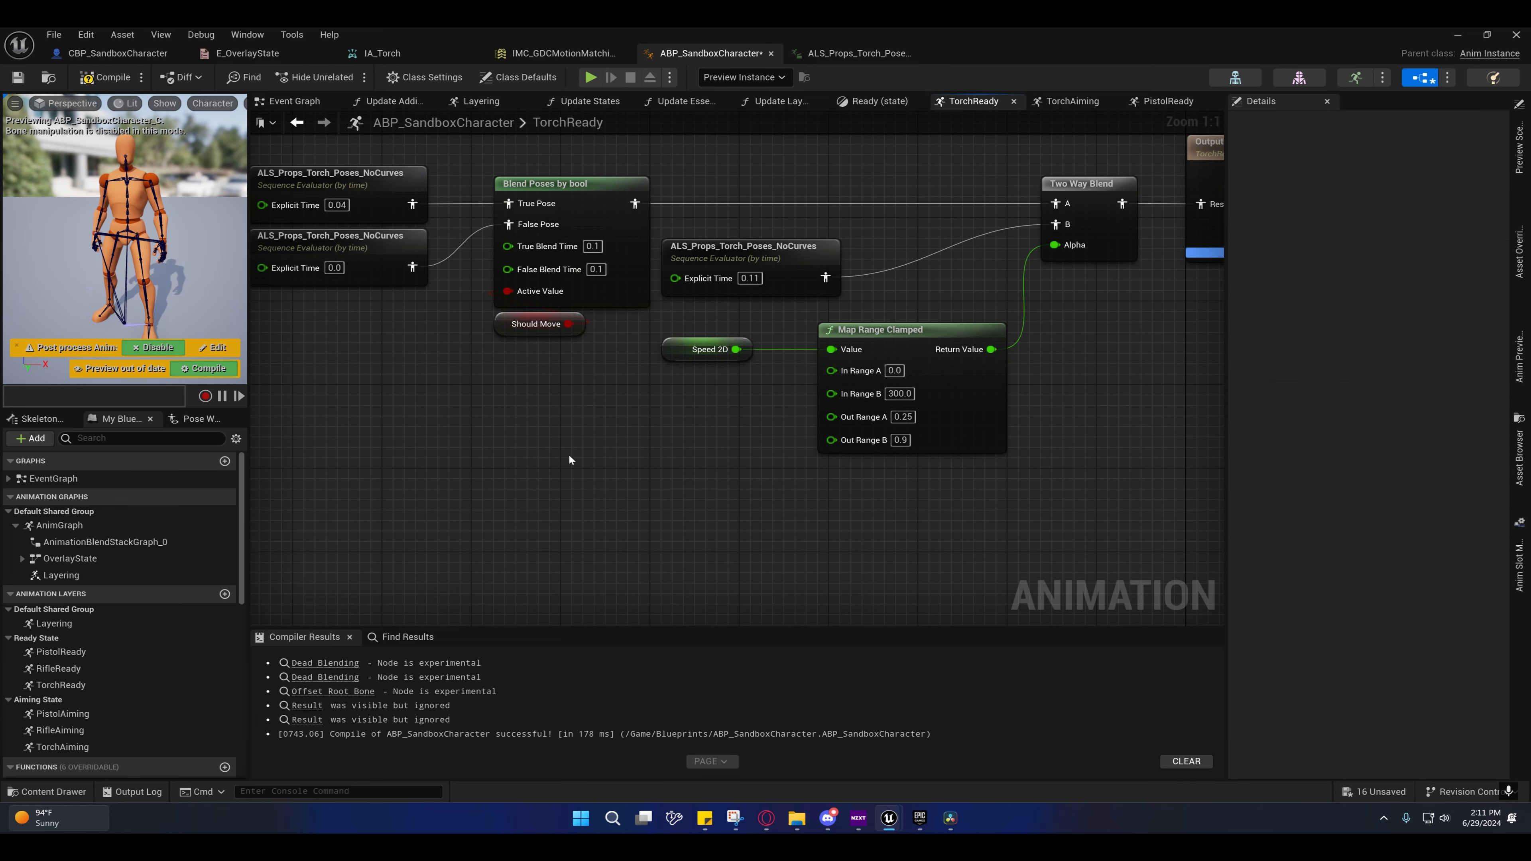
# Step: Open the PistolAiming animation layer and review how its aiming poses and aim sweeps are blended
pyautogui.moveTo(568, 454); pyautogui.dragTo(598, 501, button='right')
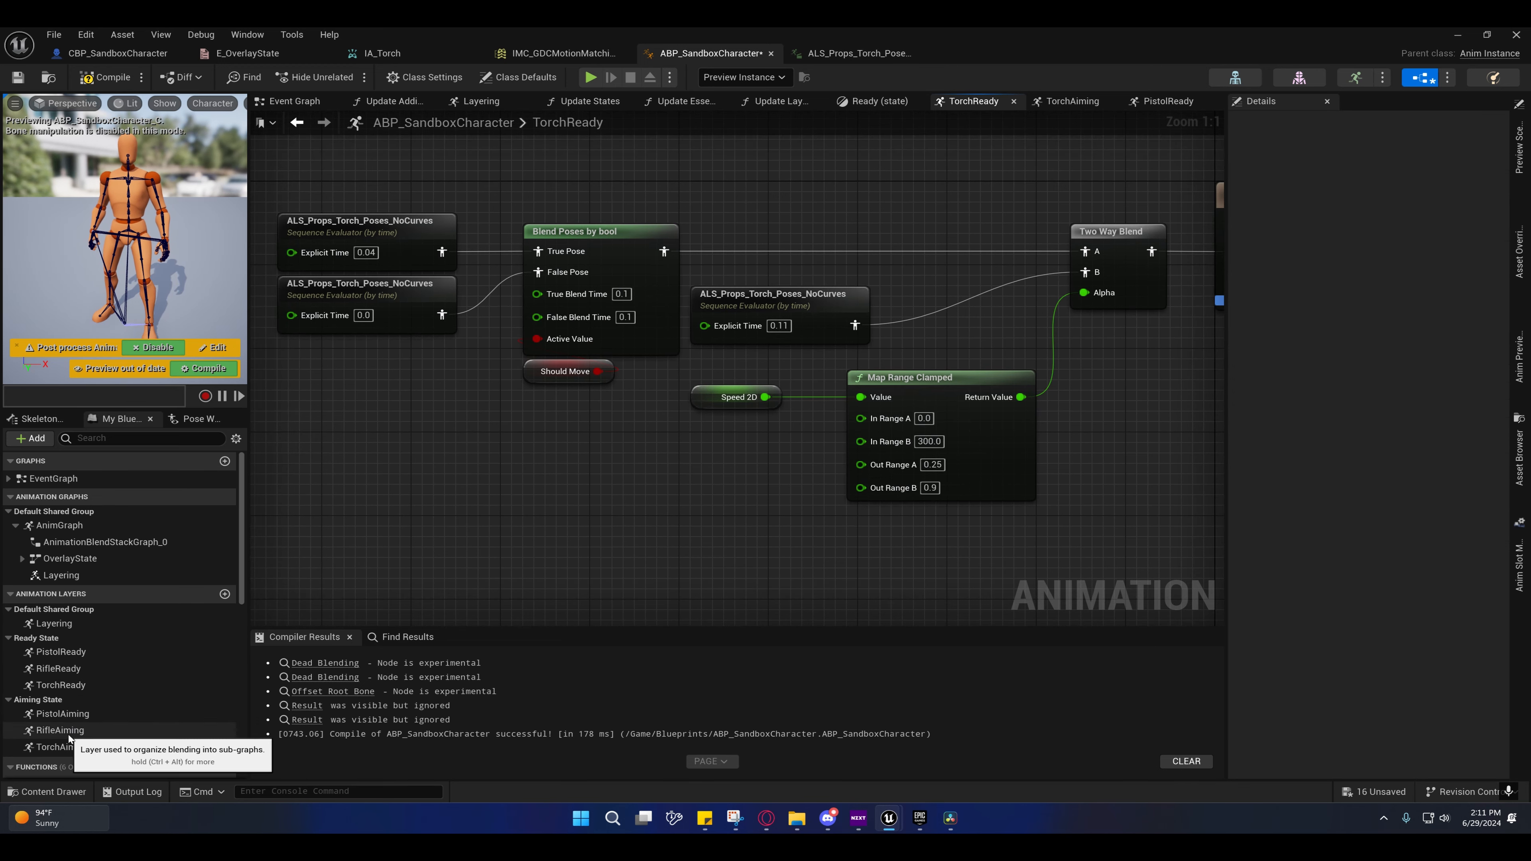
pyautogui.click(68, 717)
pyautogui.doubleClick(69, 717)
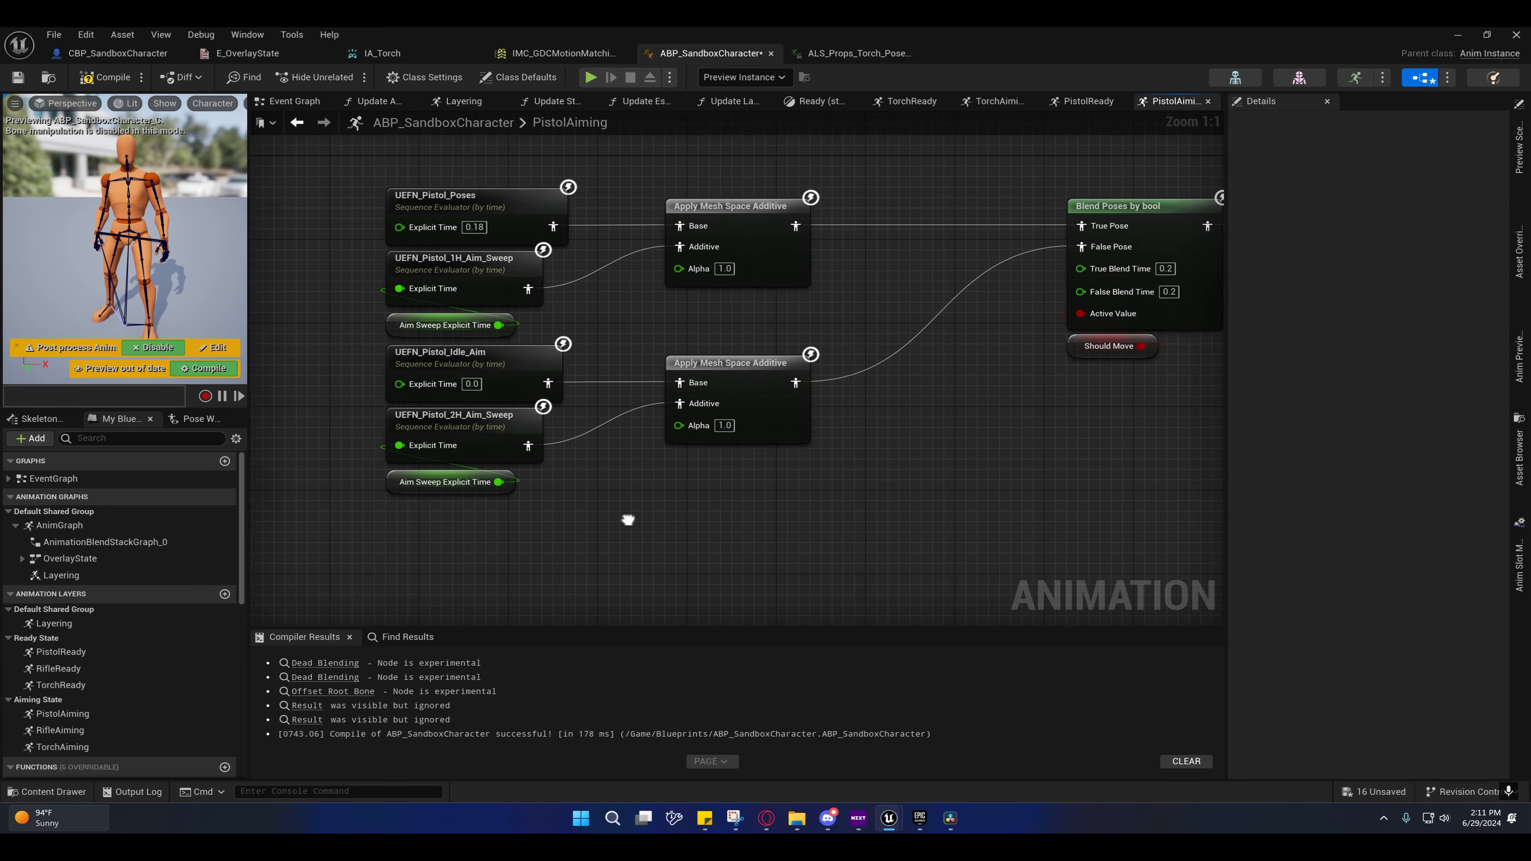
pyautogui.scroll(-1, 657, 496)
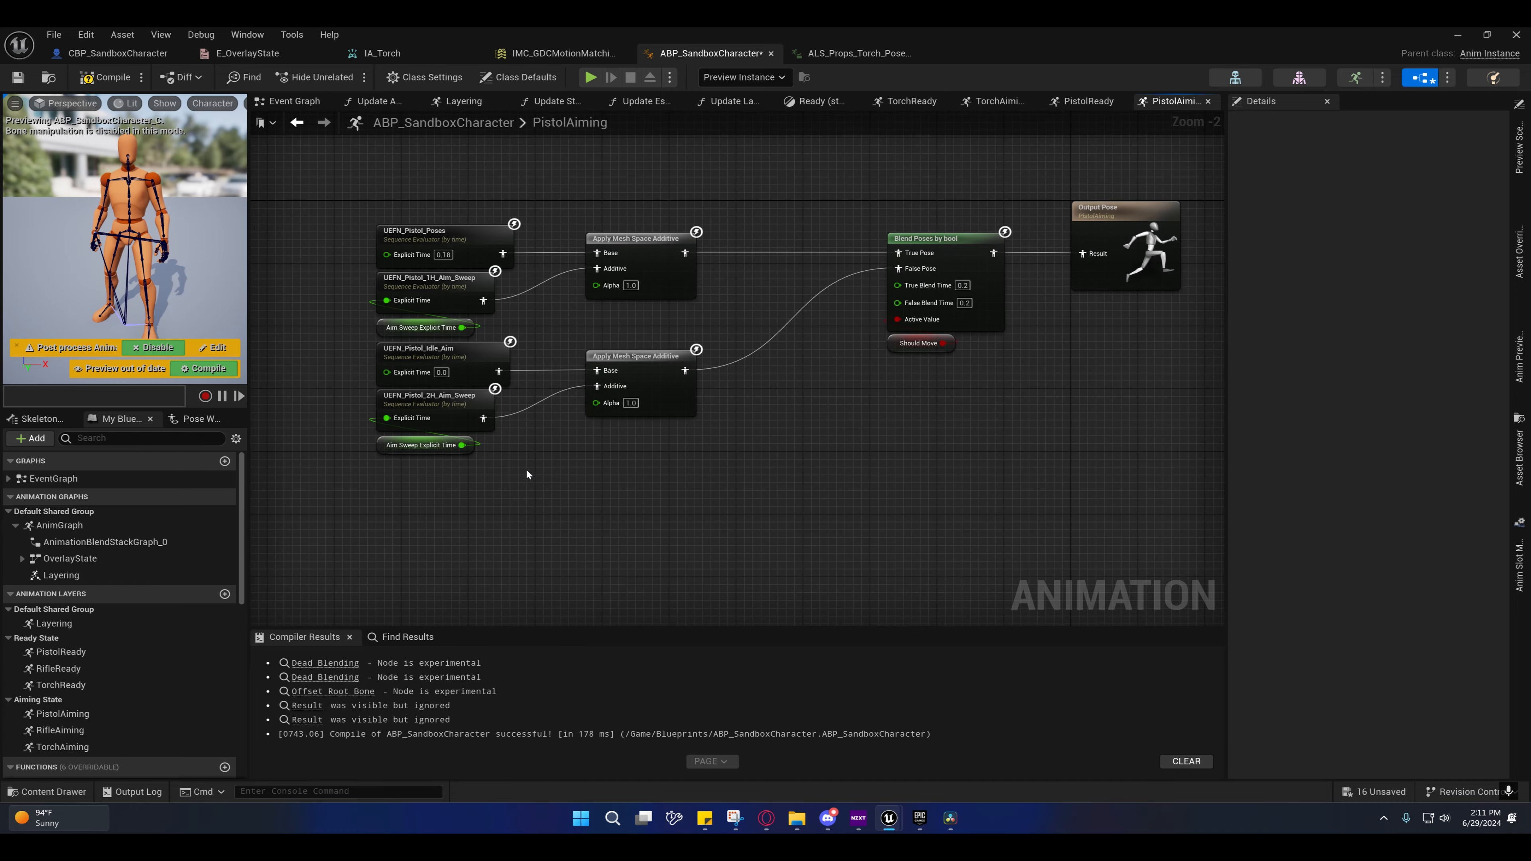
# Step: Open the RifleAiming layer and copy all of its nodes except the Output Pose
pyautogui.click(60, 730)
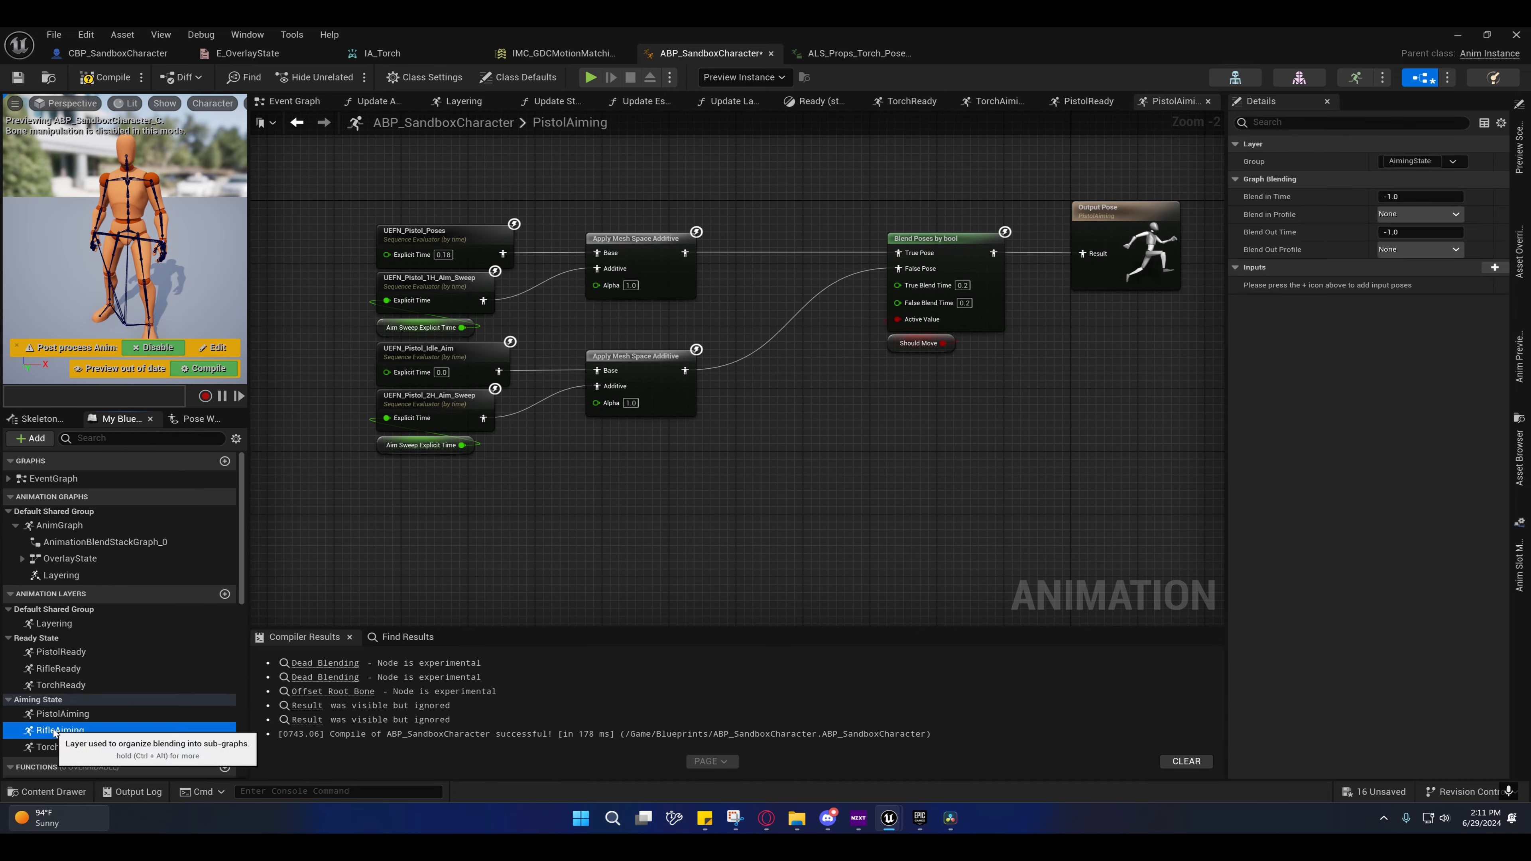
pyautogui.doubleClick(61, 731)
pyautogui.moveTo(432, 602); pyautogui.dragTo(503, 551, button='right')
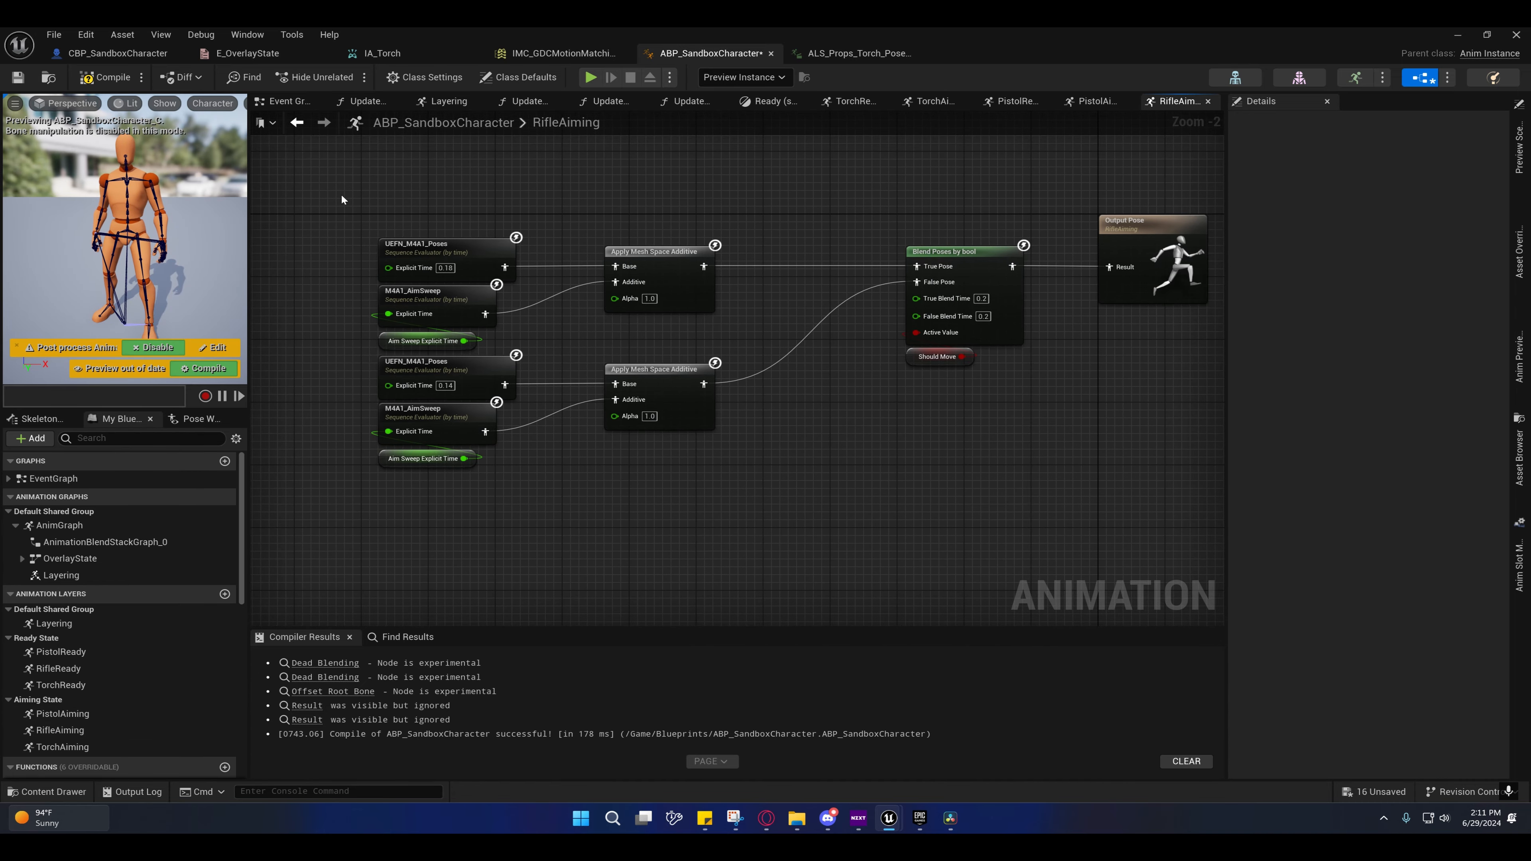
pyautogui.moveTo(341, 199); pyautogui.dragTo(956, 481)
pyautogui.moveTo(924, 423); pyautogui.dragTo(836, 363, button='right')
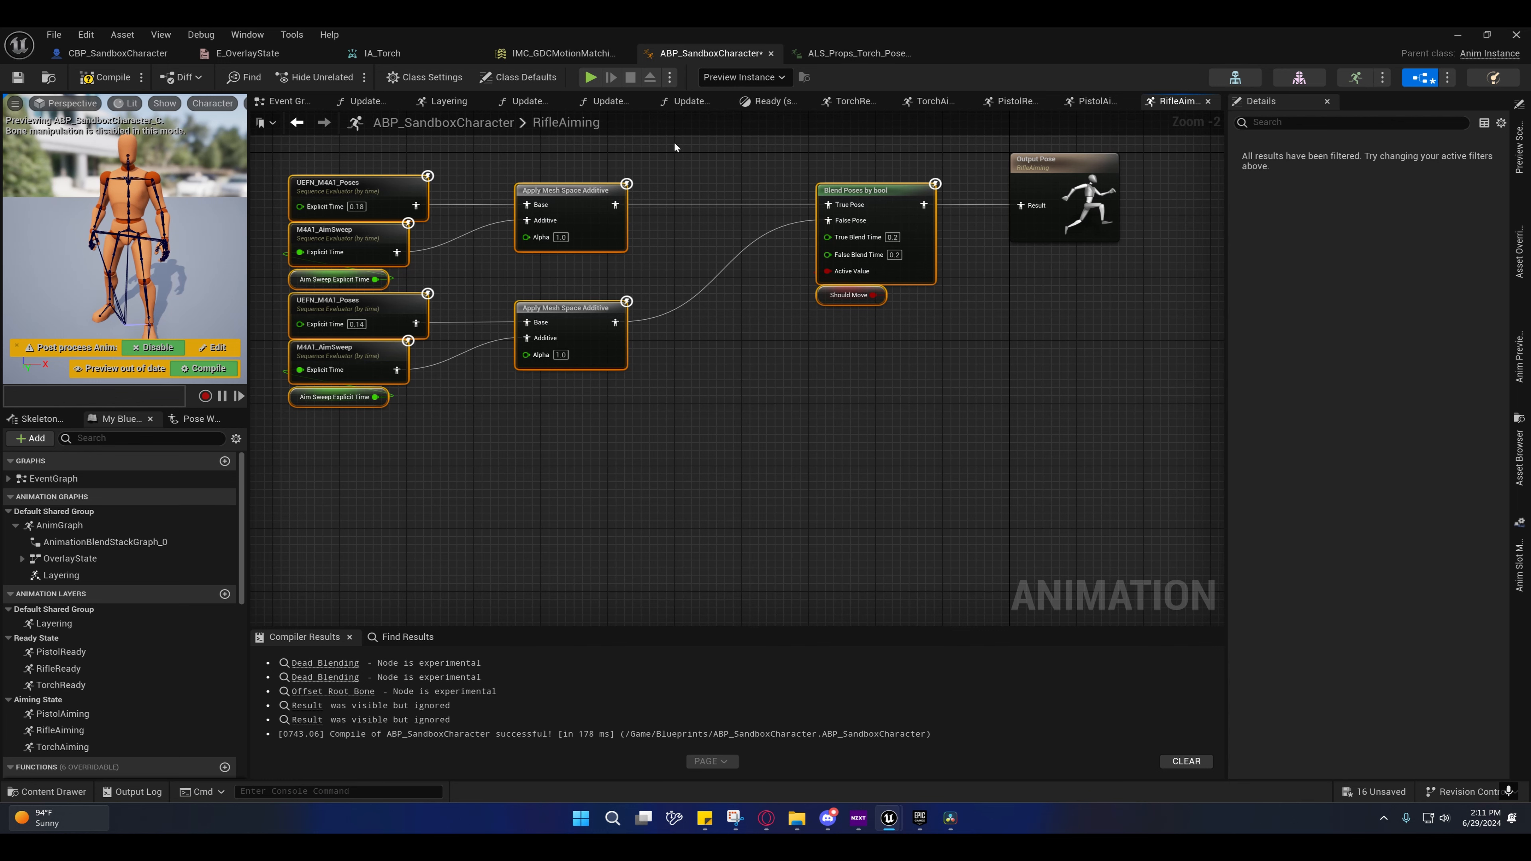
# Step: Paste the rifle aiming nodes into the TorchAiming graph and connect Blend Poses by bool to the Output Pose
pyautogui.click(921, 103)
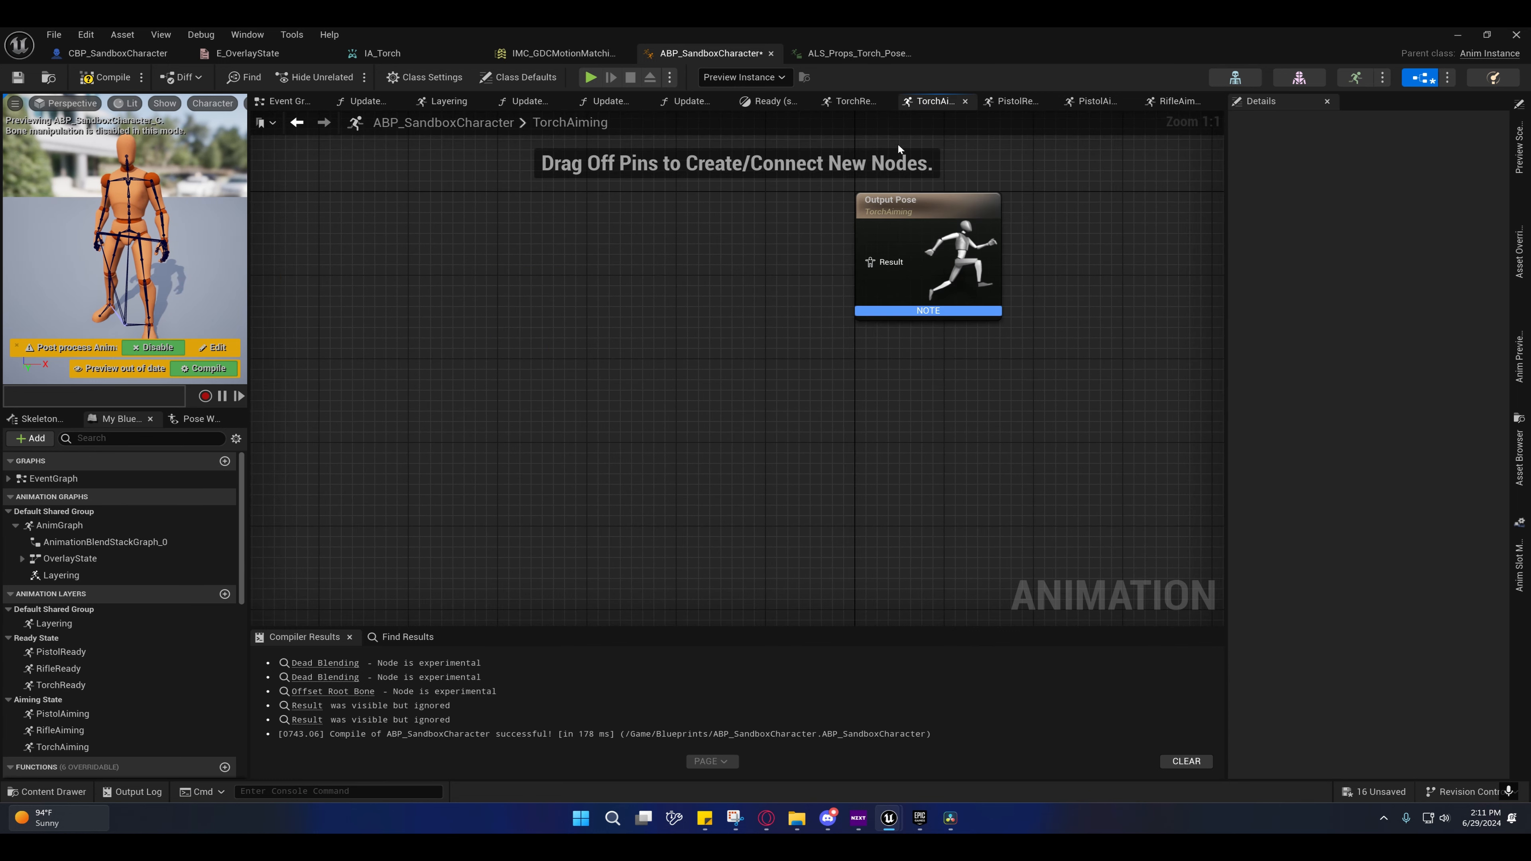
pyautogui.hotkey('ctrl', 'v')
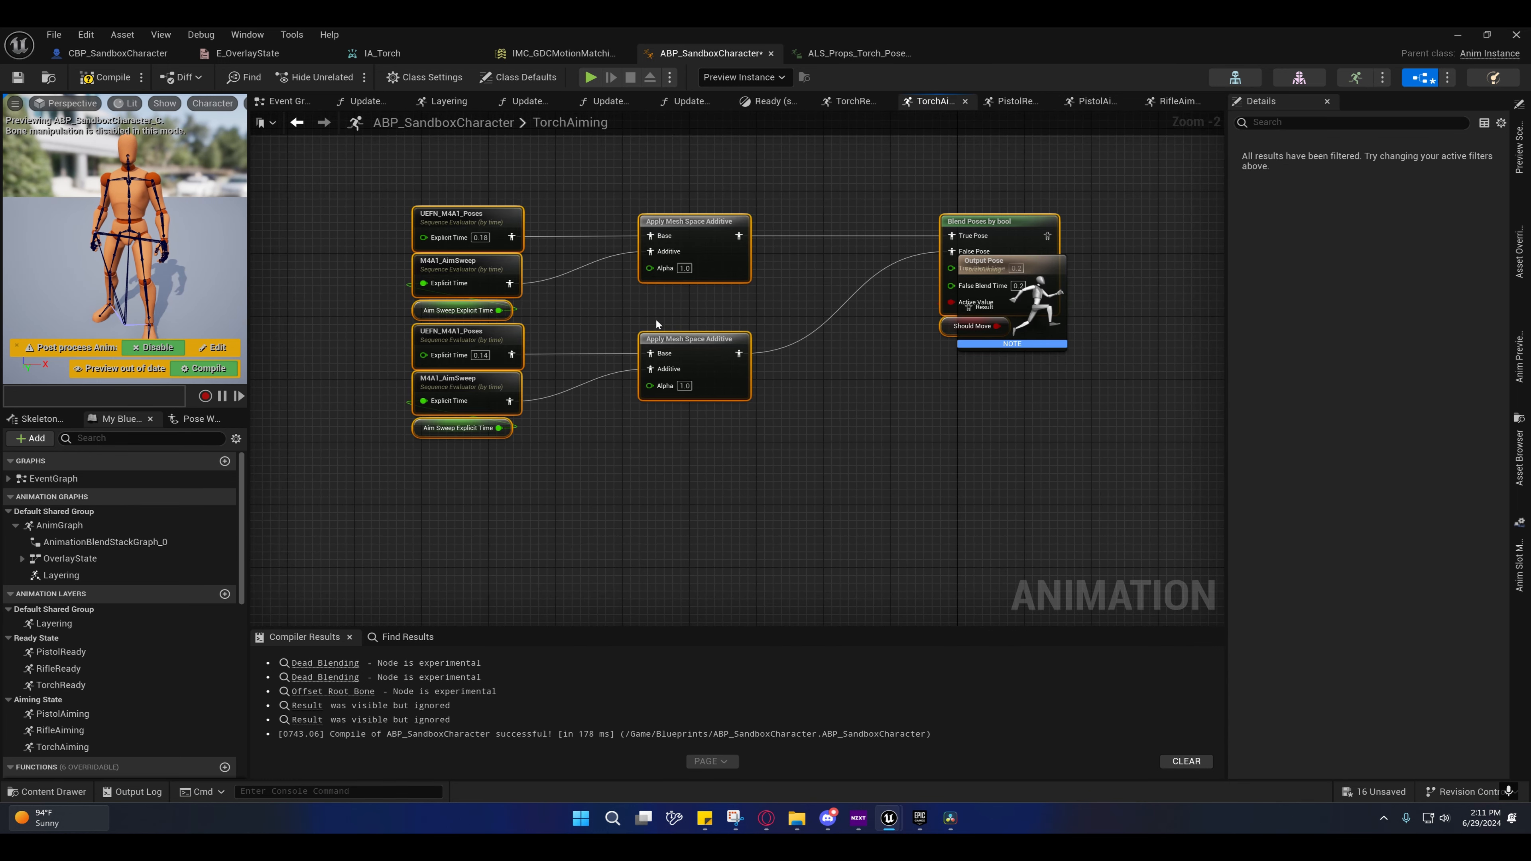
pyautogui.moveTo(1002, 232); pyautogui.dragTo(978, 308)
pyautogui.moveTo(871, 410); pyautogui.dragTo(837, 422, button='right')
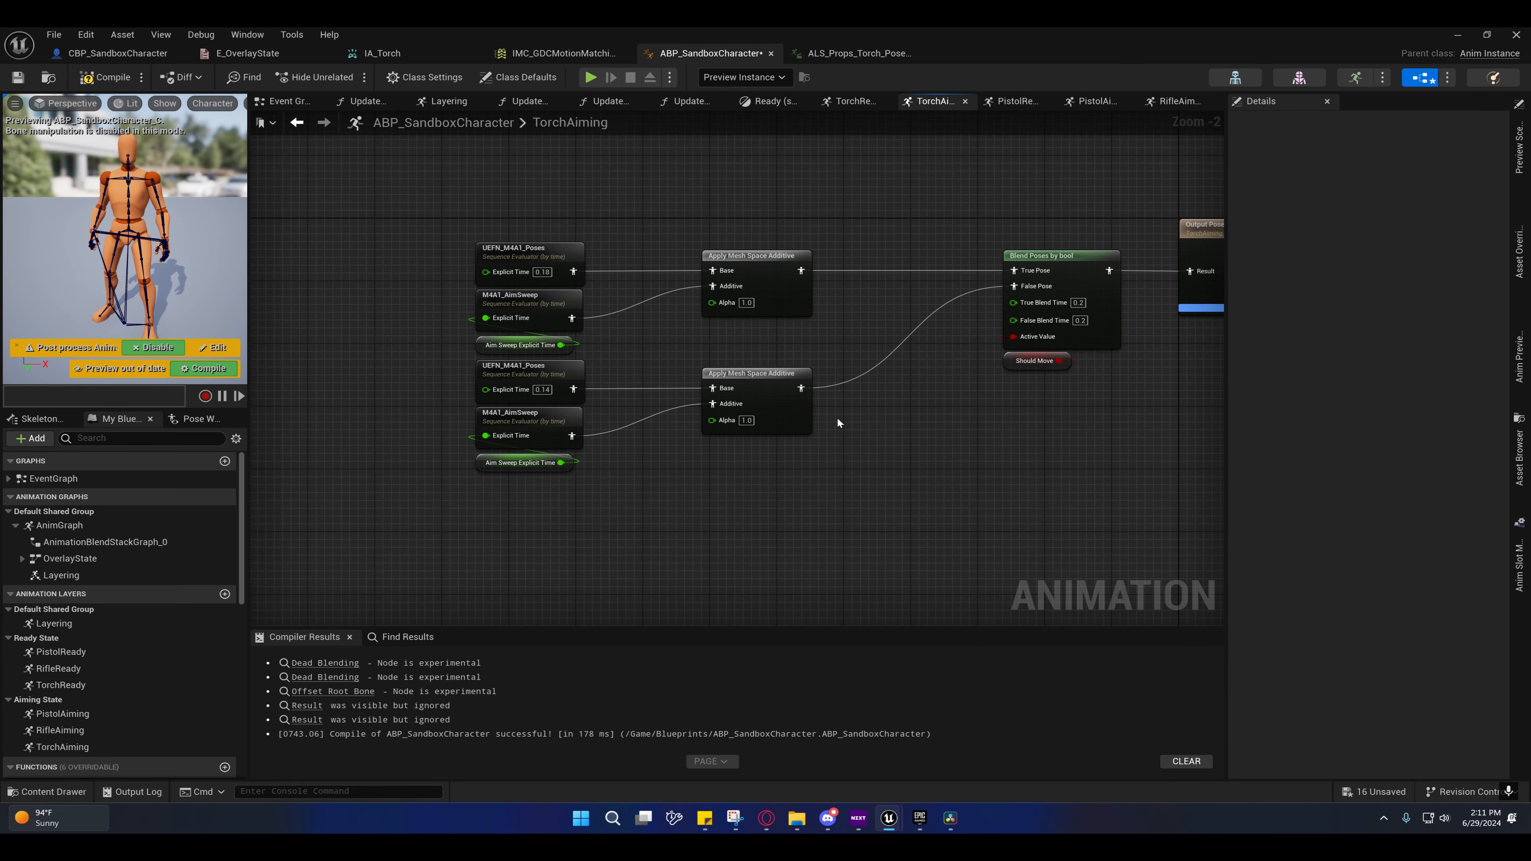
pyautogui.moveTo(691, 334); pyautogui.dragTo(614, 362, button='right')
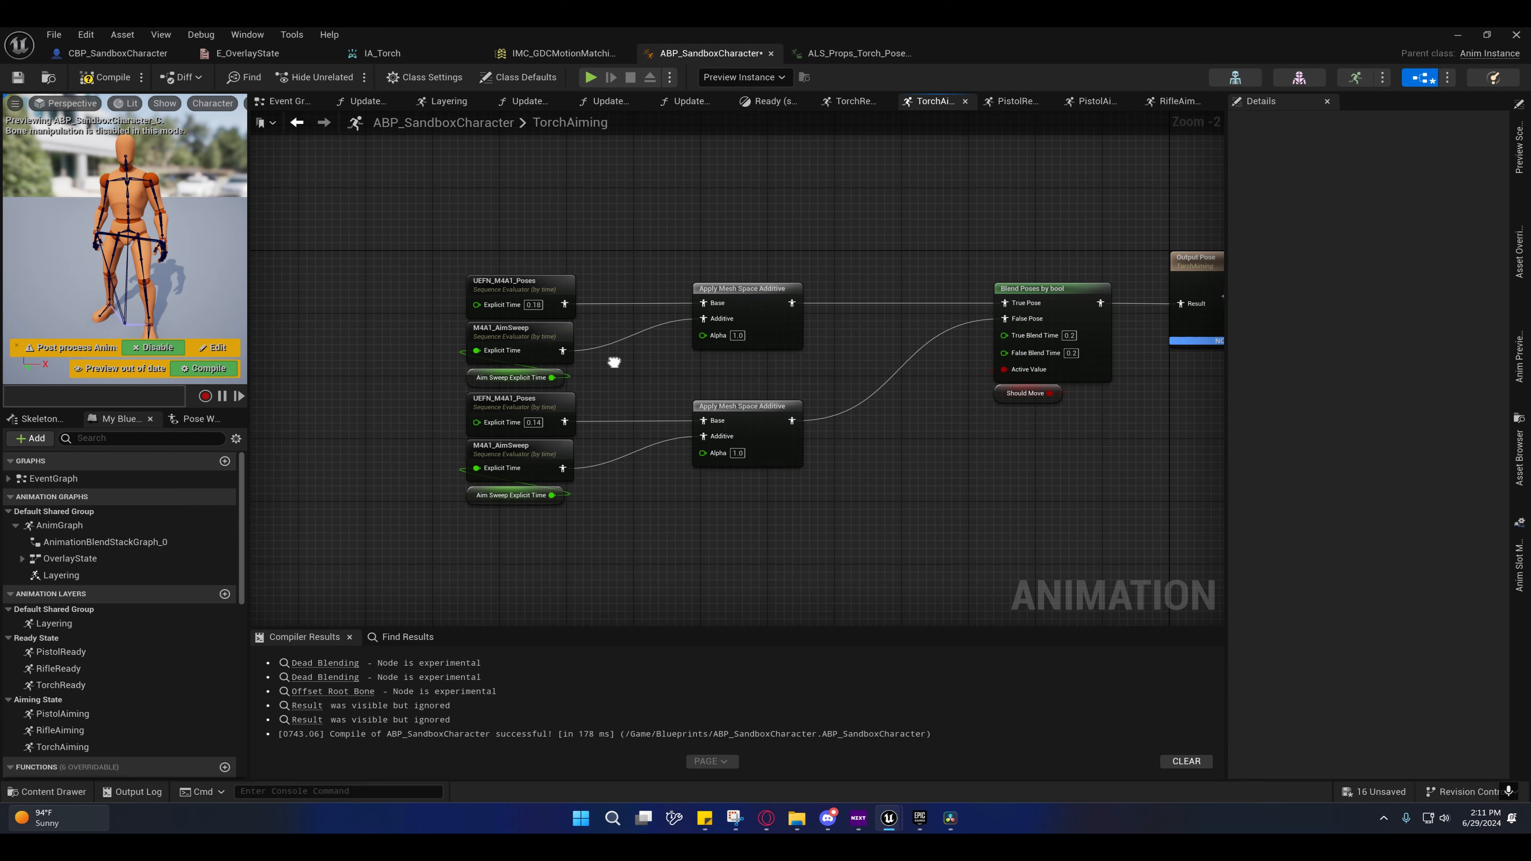
# Step: Open the UEFN_M4A1_Poses sequence, scrub through its poses, and show its Enable_Hand_L_IK curve in the Curve Editor
pyautogui.doubleClick(552, 297)
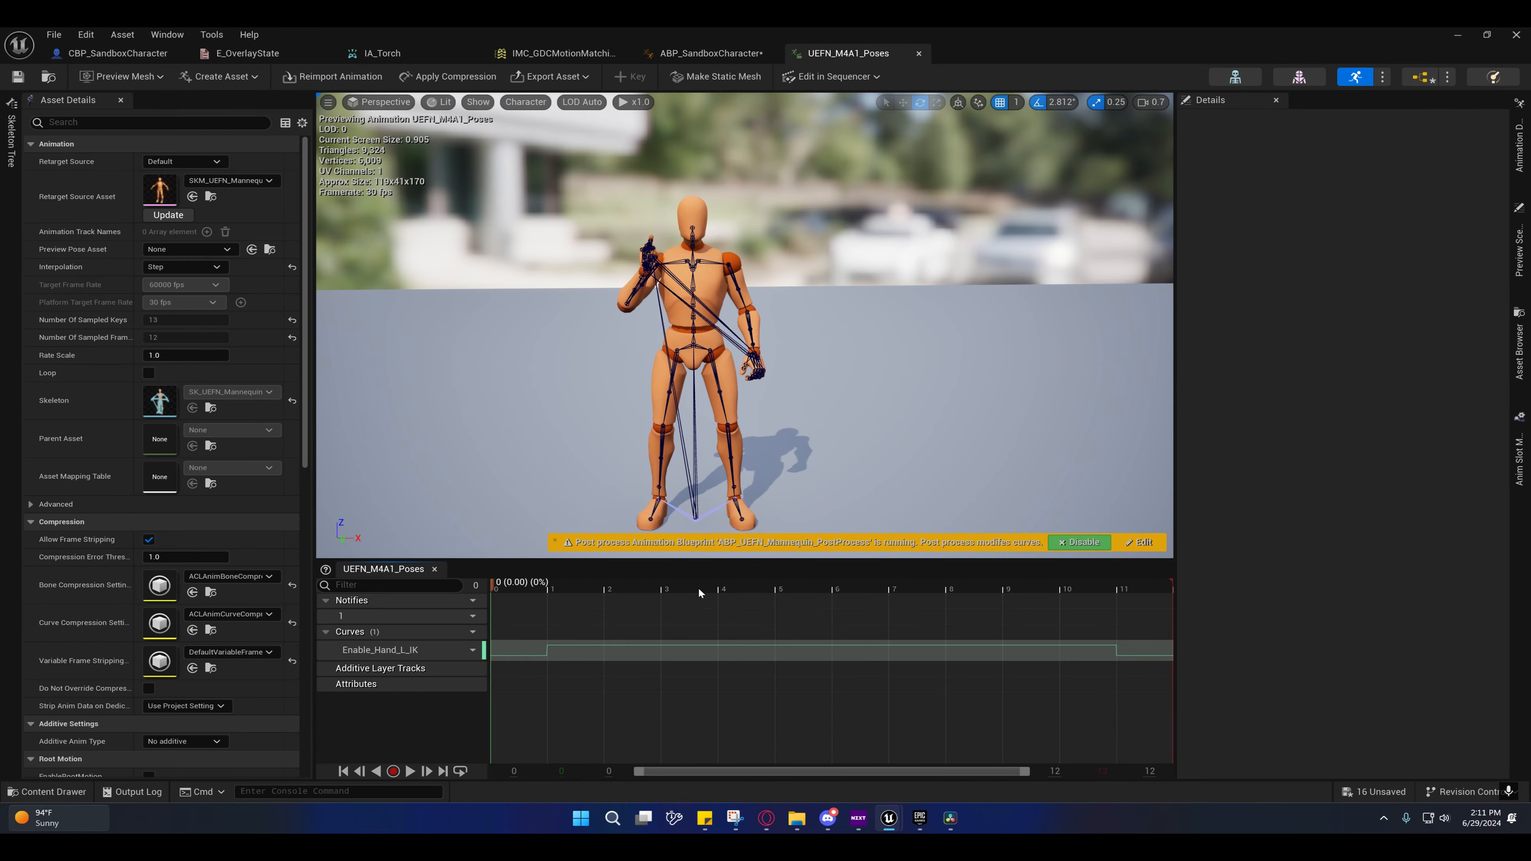
pyautogui.moveTo(697, 586); pyautogui.dragTo(868, 596)
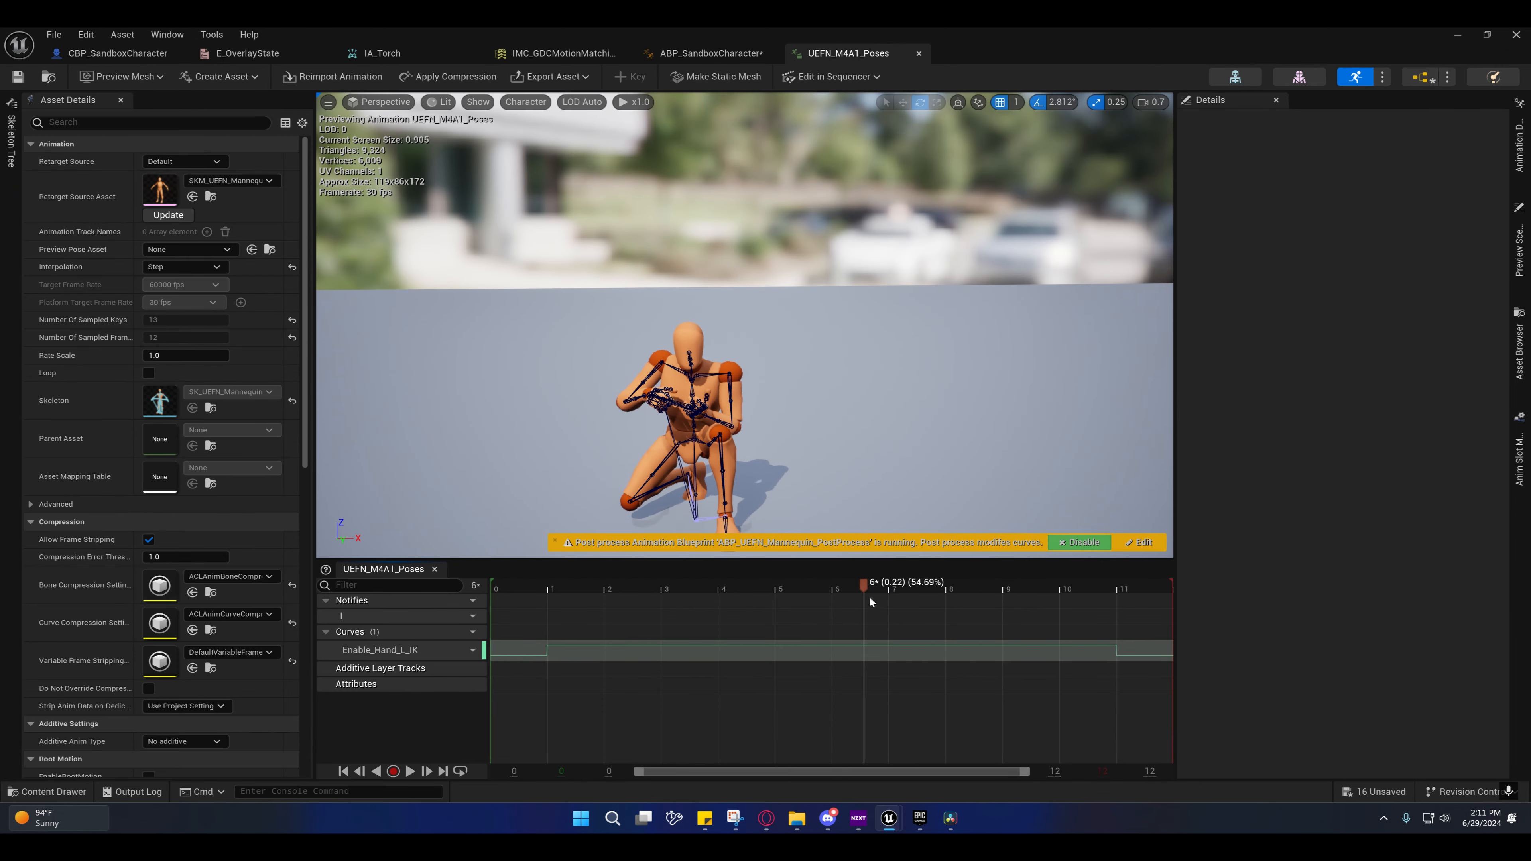
pyautogui.doubleClick(571, 652)
pyautogui.click(670, 635)
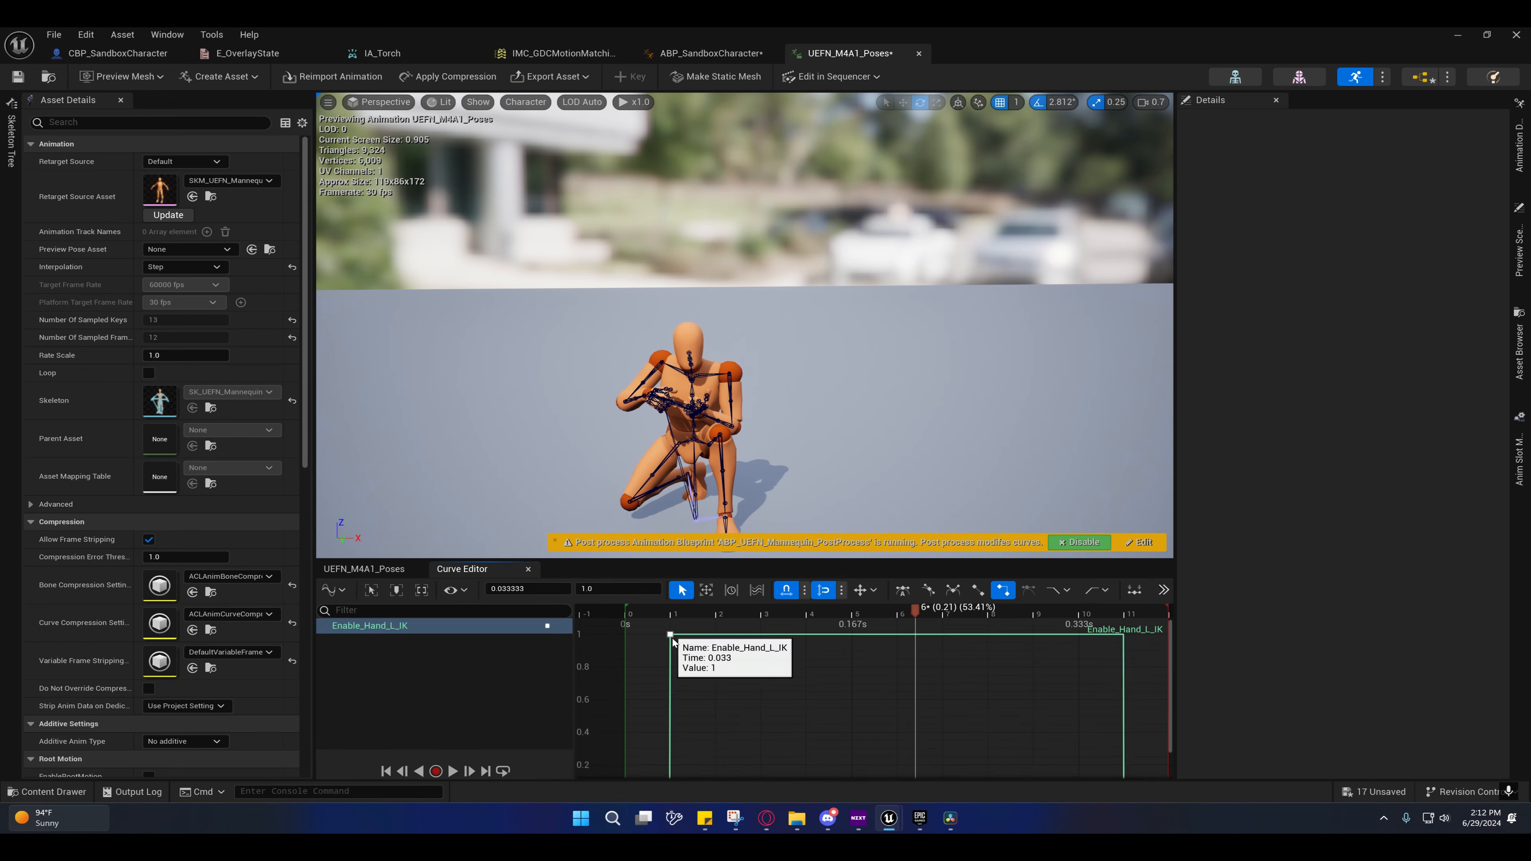
pyautogui.scroll(-2, 675, 663)
pyautogui.scroll(-1, 708, 663)
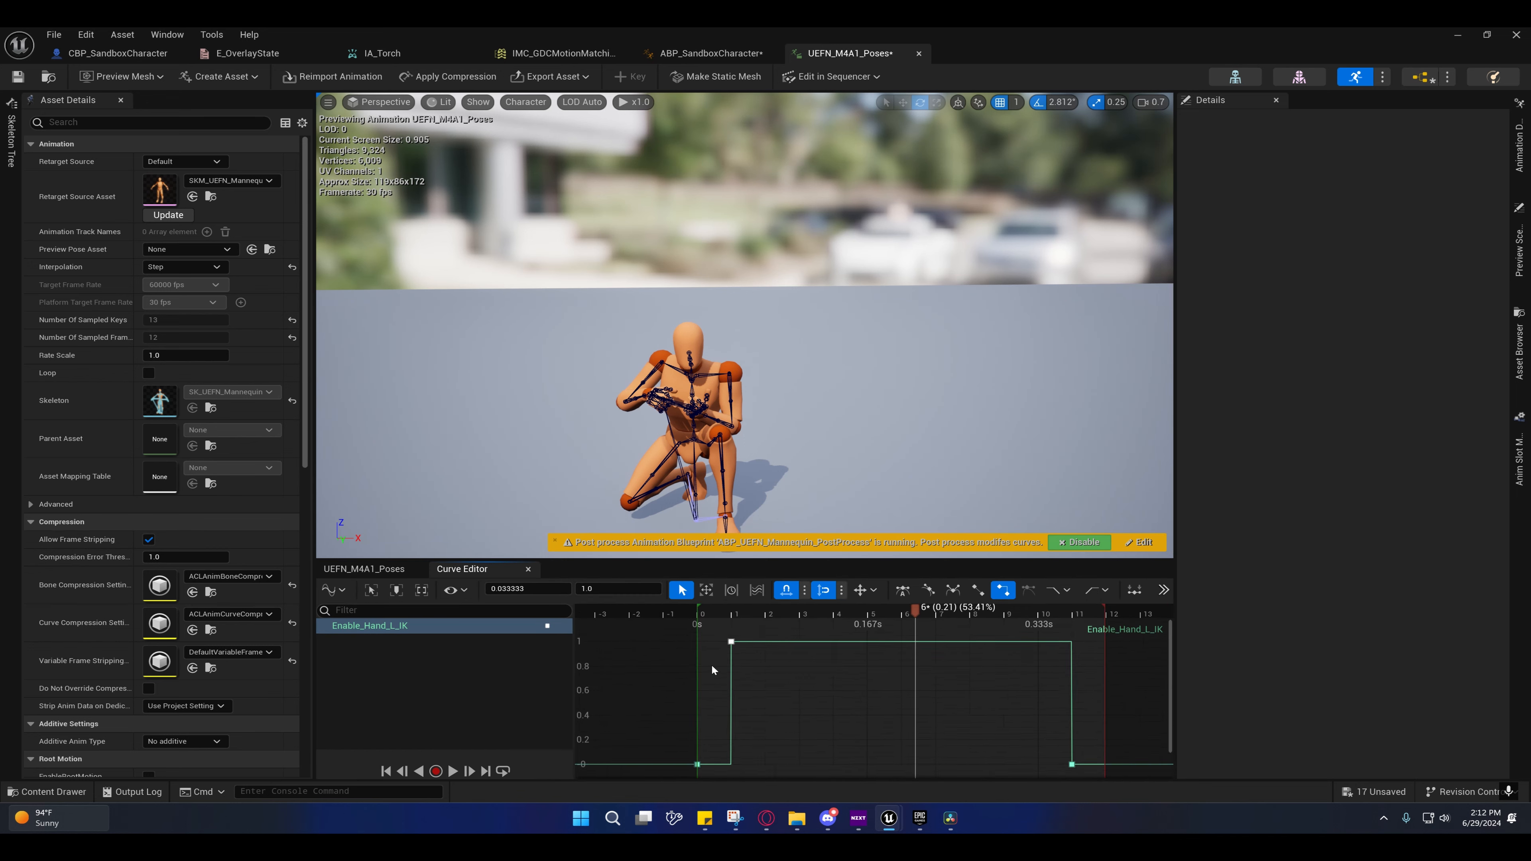
# Step: Check the interpolation type of the Enable_Hand_L_IK key at 0.033 seconds
pyautogui.rightClick(731, 643)
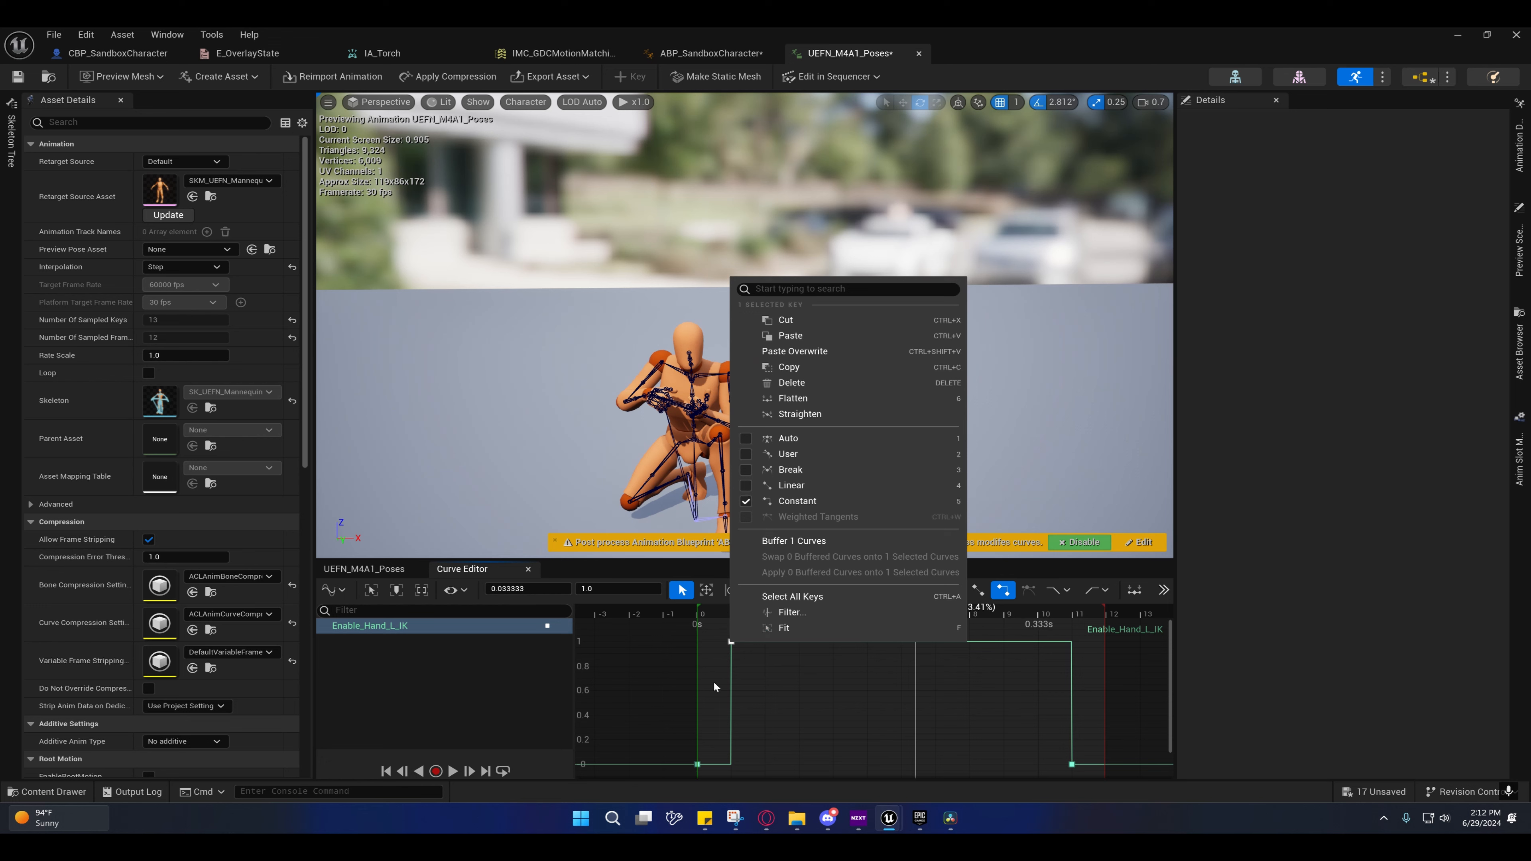
pyautogui.click(723, 737)
pyautogui.click(731, 641)
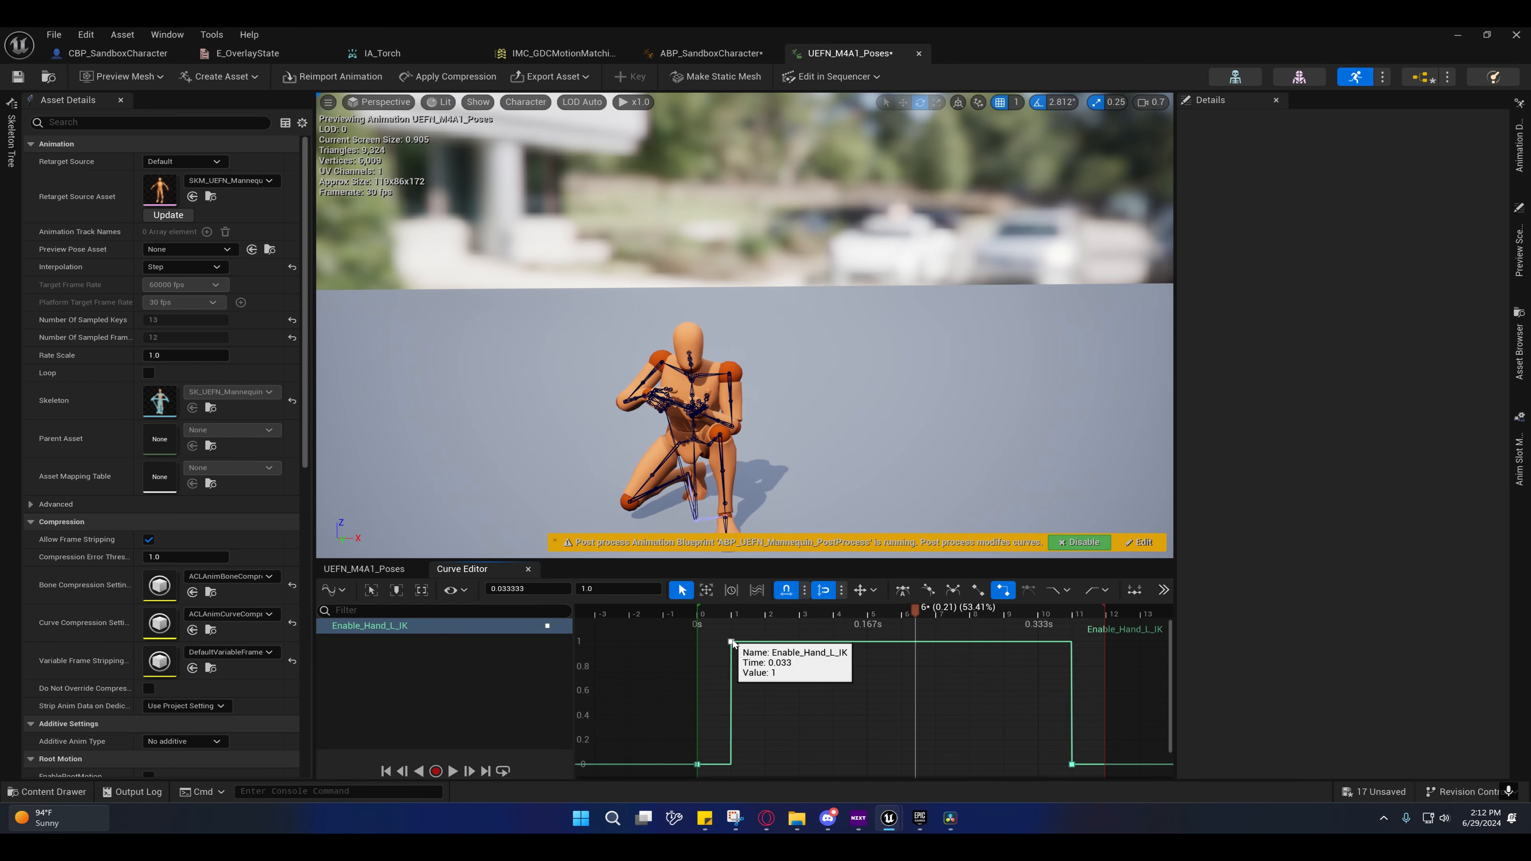
pyautogui.rightClick(731, 641)
pyautogui.click(743, 690)
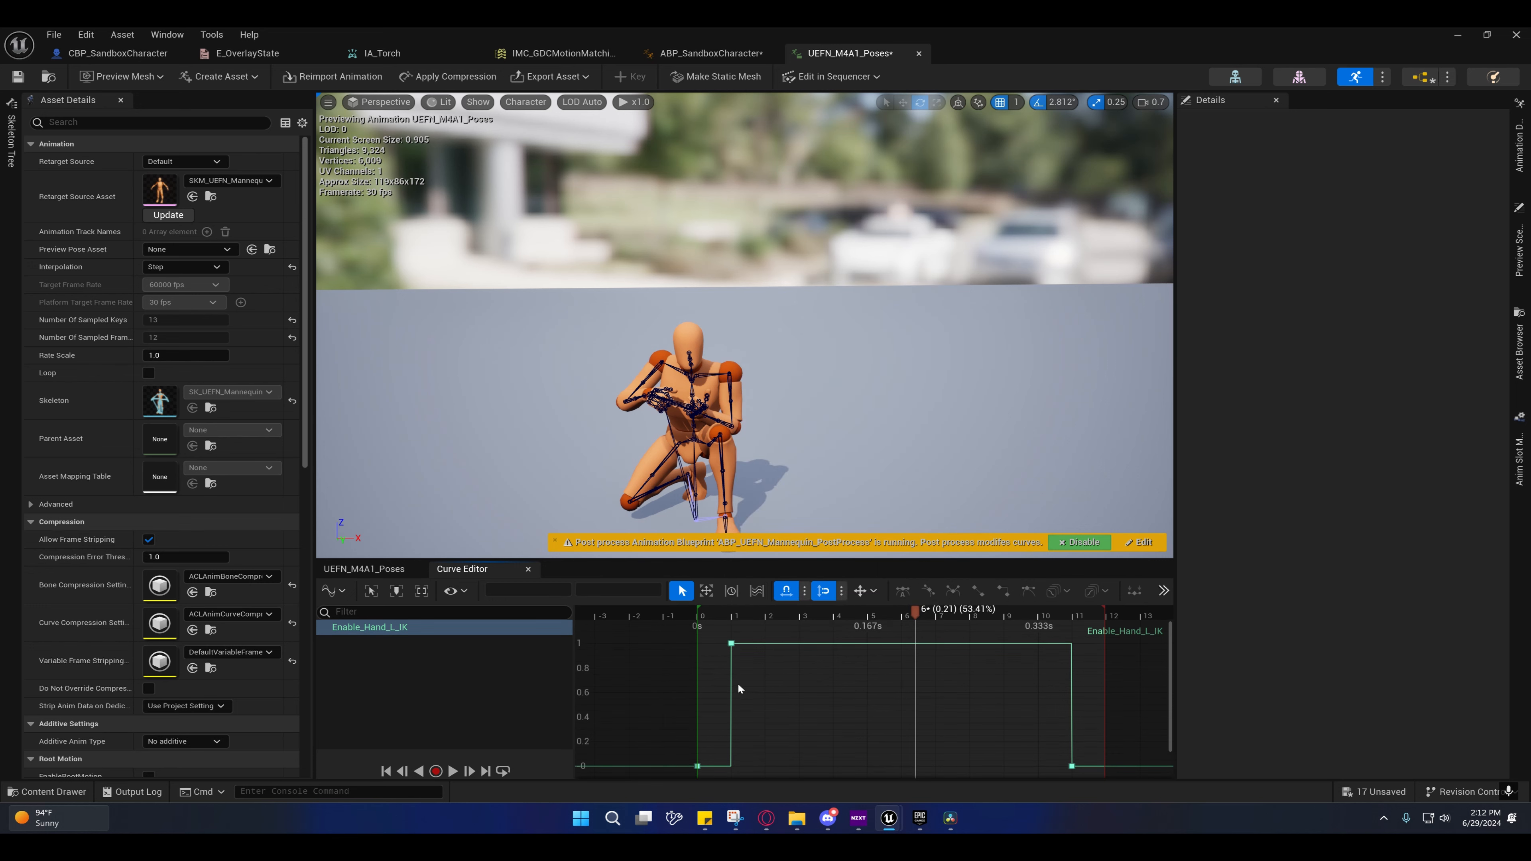
# Step: Scrub the rifle poses against the Enable_Hand_L_IK curve and review the 0.033-second key's options again
pyautogui.moveTo(717, 614); pyautogui.dragTo(710, 613)
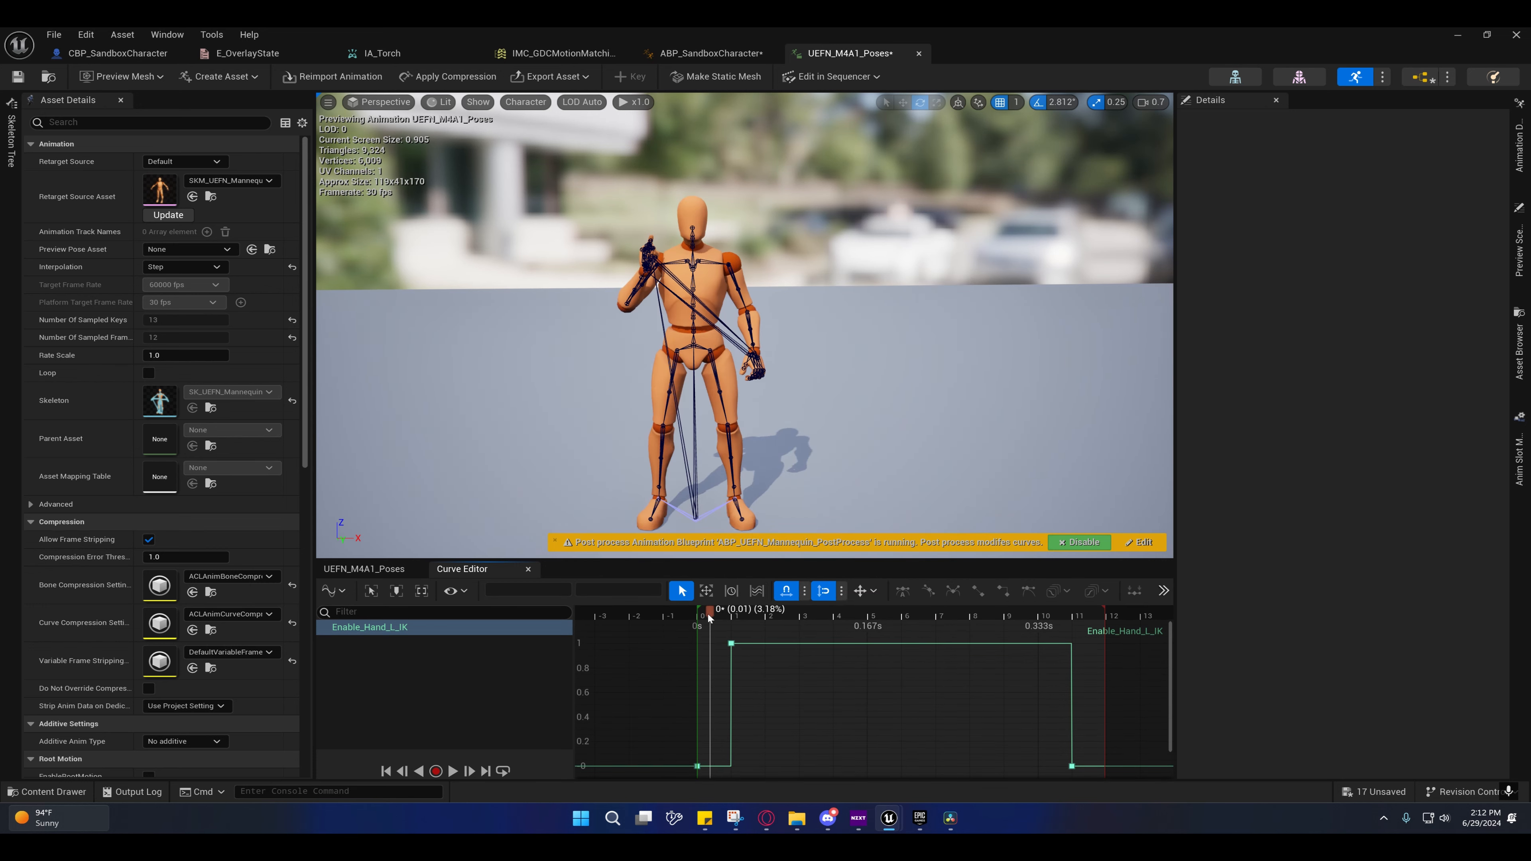
pyautogui.moveTo(710, 616); pyautogui.dragTo(763, 611)
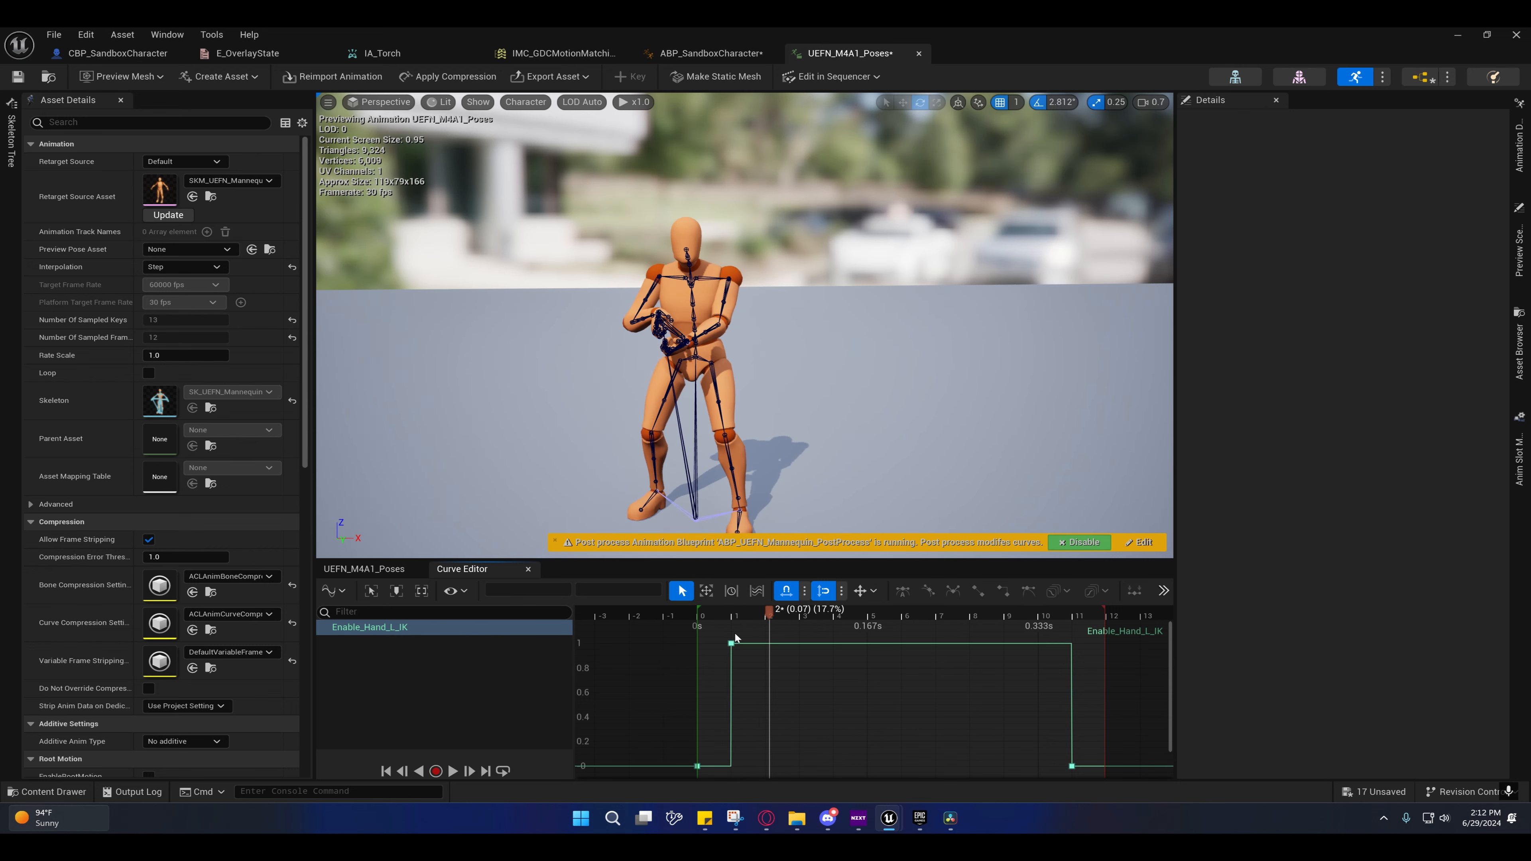
pyautogui.moveTo(770, 615); pyautogui.dragTo(1086, 652)
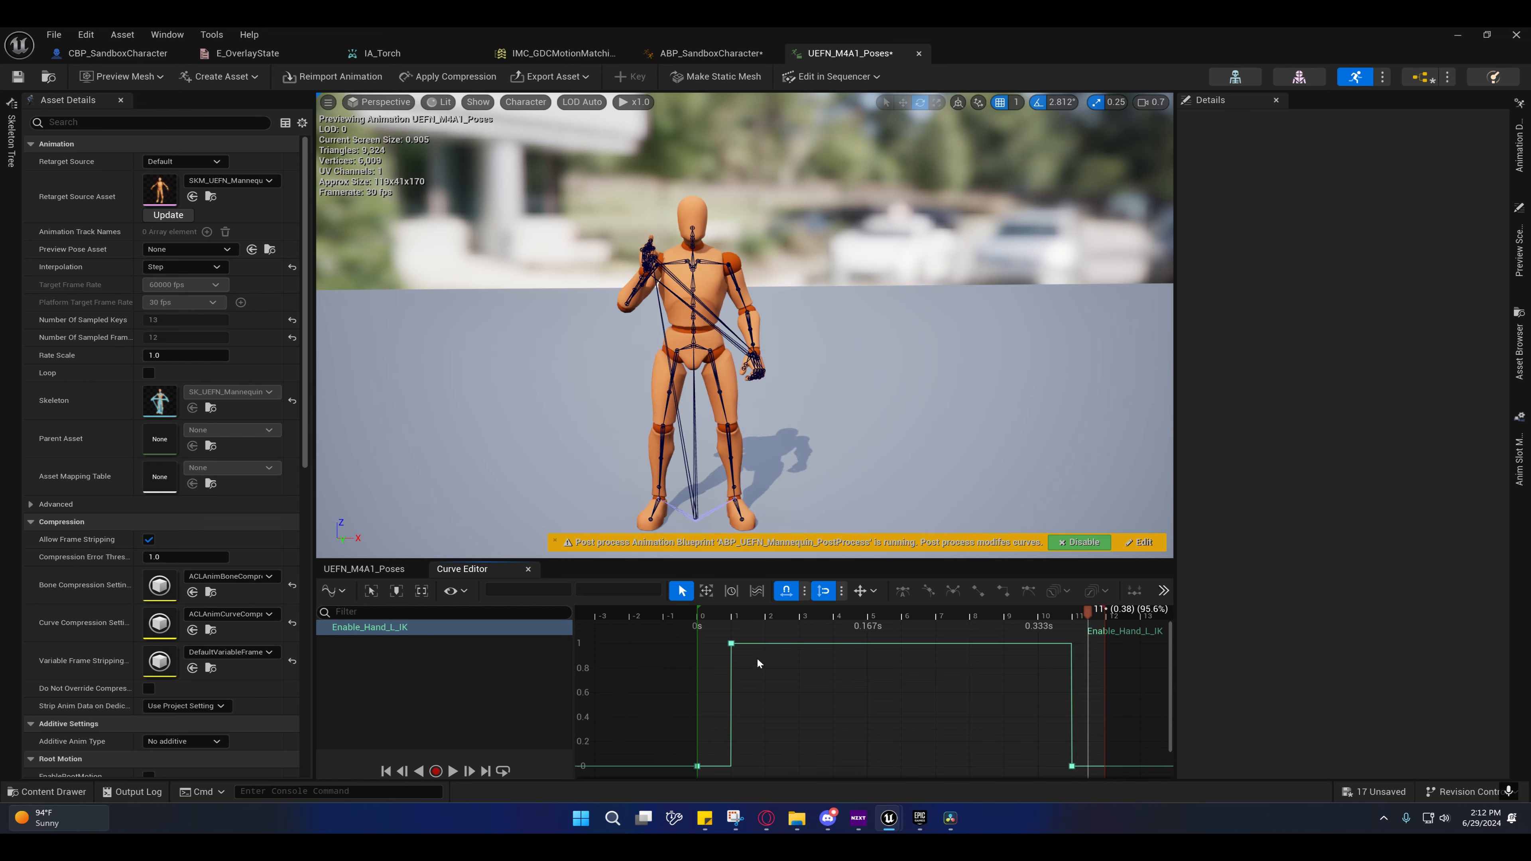
pyautogui.rightClick(731, 643)
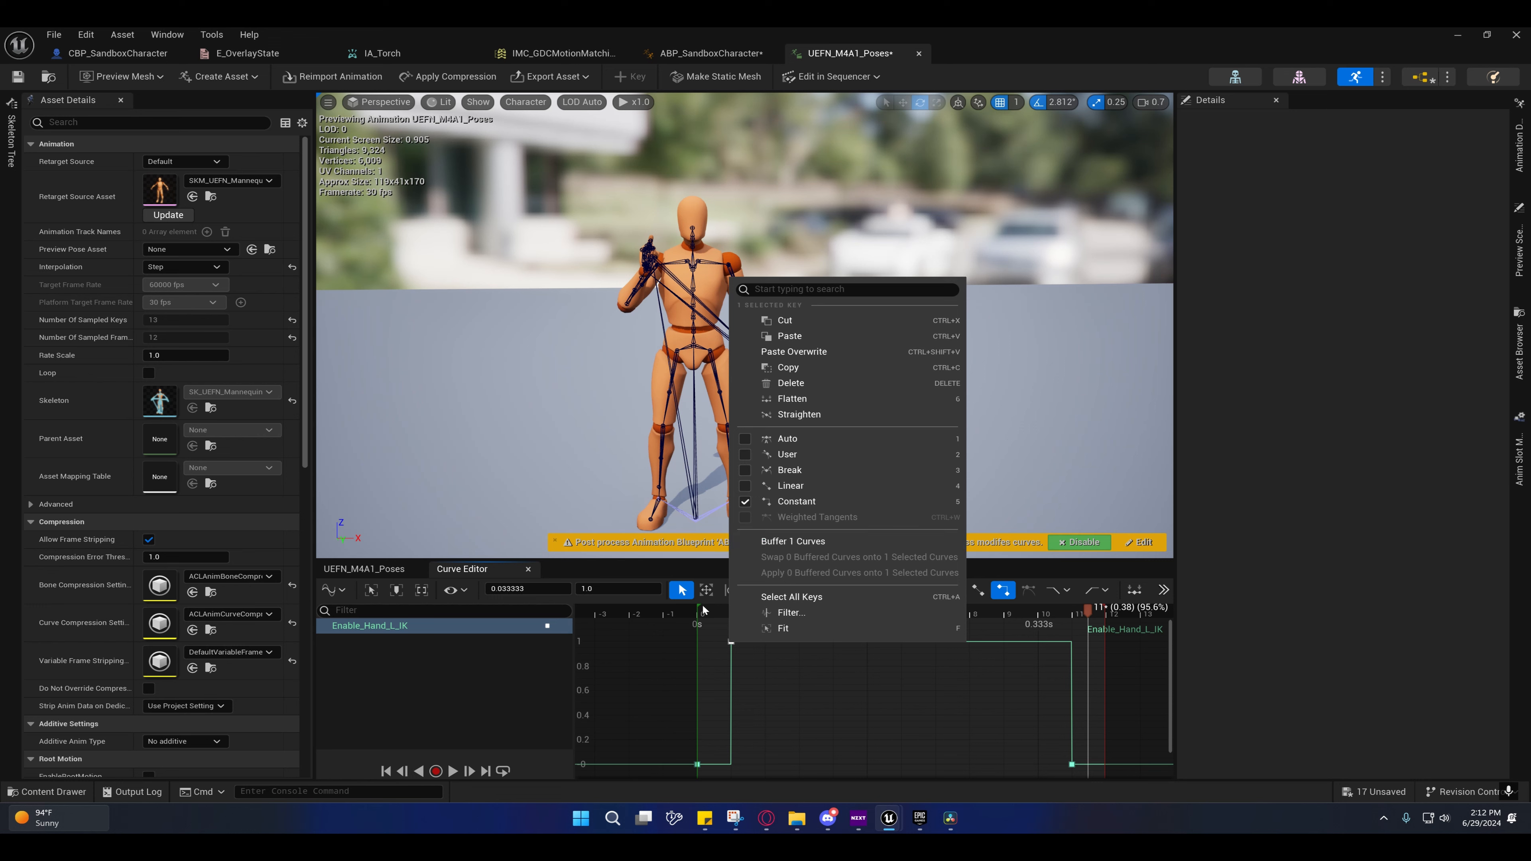
pyautogui.click(746, 609)
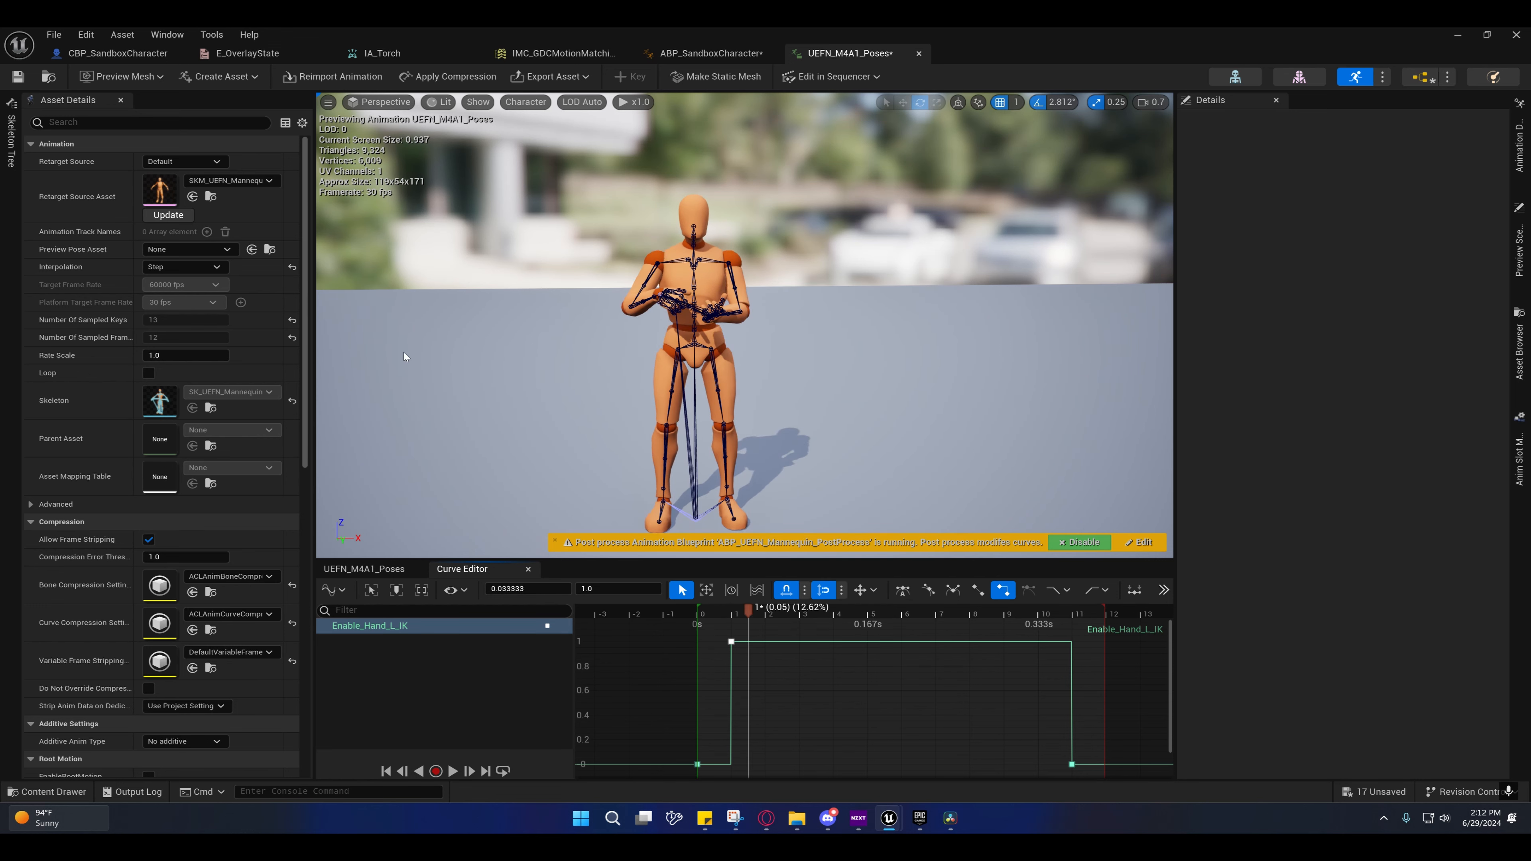
# Step: Preview the rifle pose at about 0.18 seconds in the sequence timeline, and return to the TorchAiming graph
pyautogui.click(364, 568)
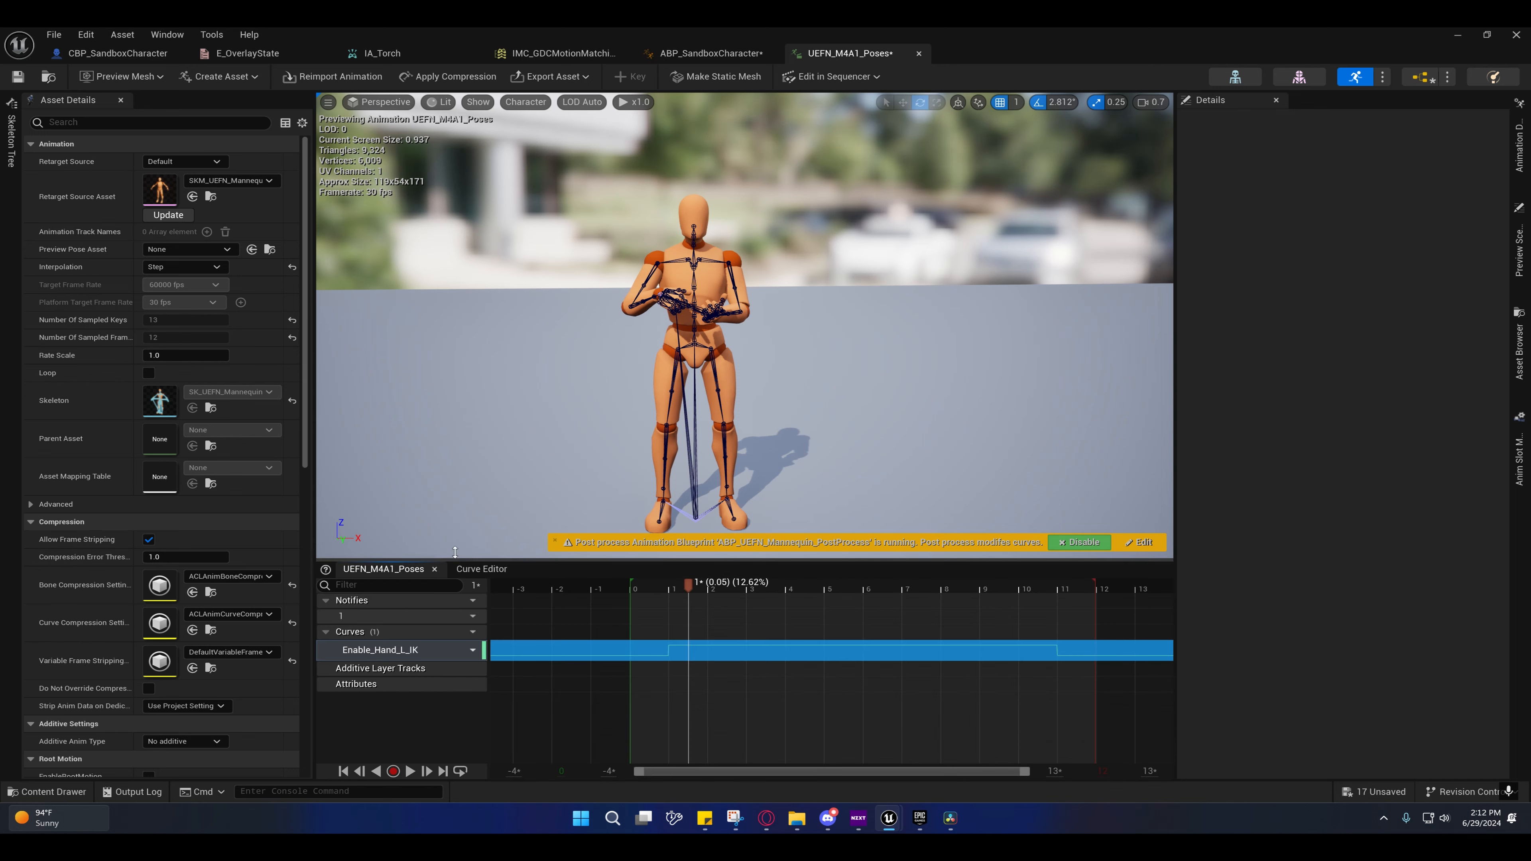
pyautogui.moveTo(781, 589); pyautogui.dragTo(836, 590)
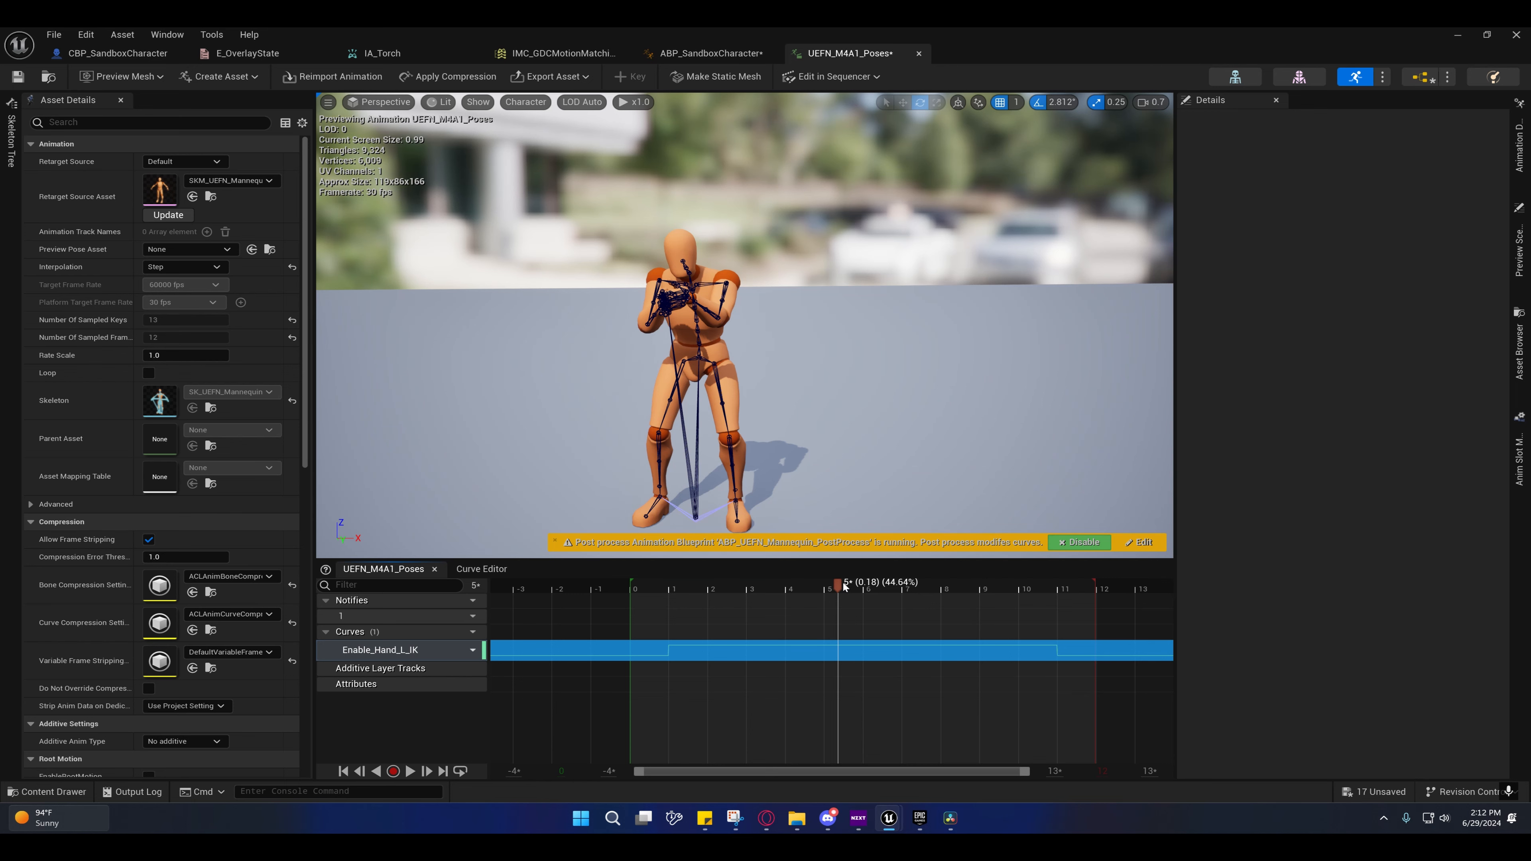
pyautogui.click(709, 54)
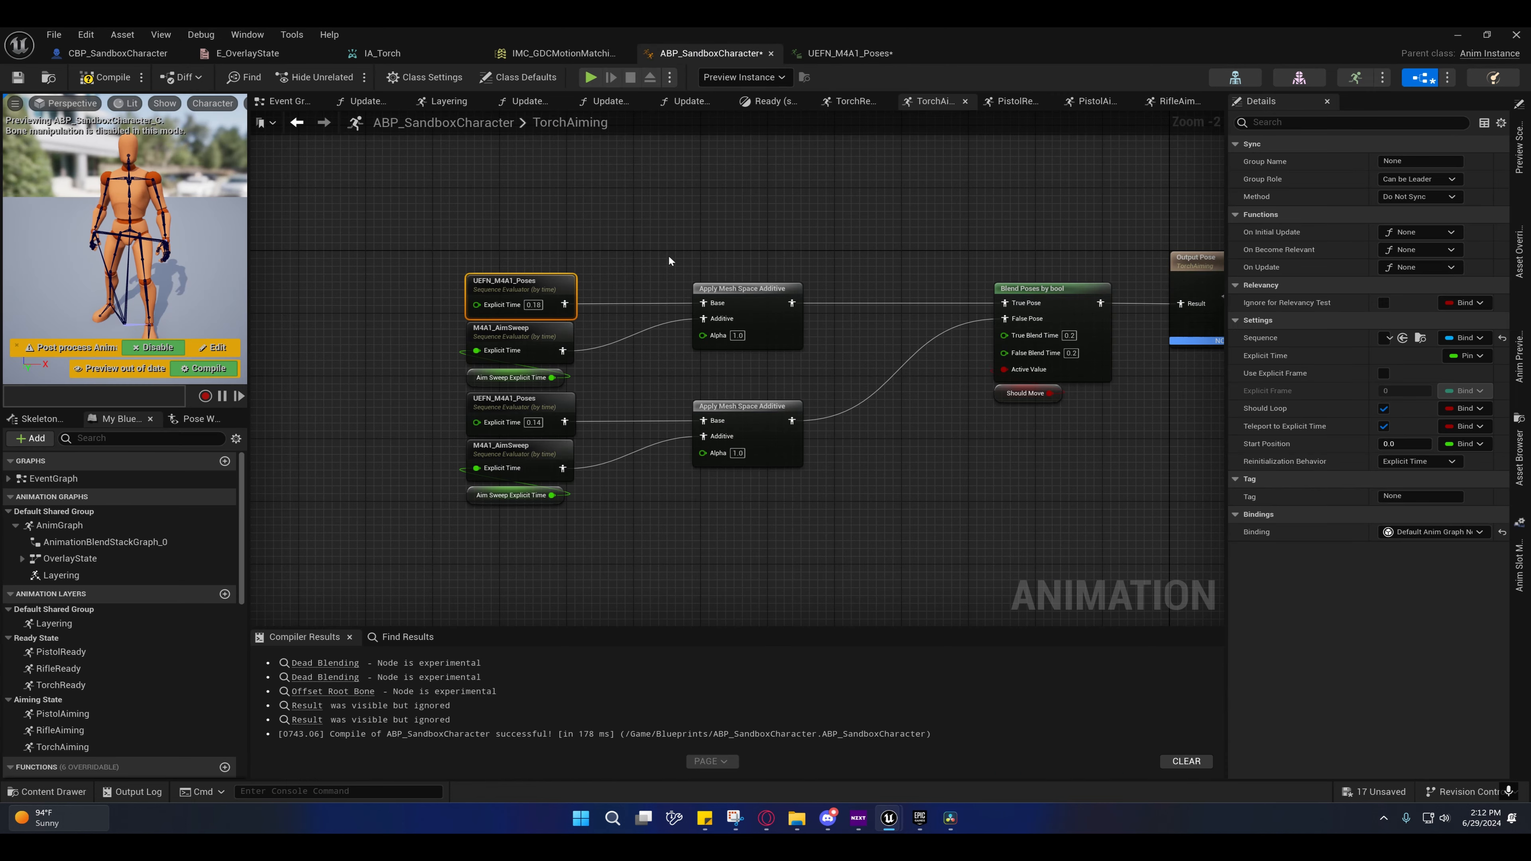
pyautogui.moveTo(670, 372); pyautogui.dragTo(518, 381, button='right')
pyautogui.moveTo(556, 327); pyautogui.dragTo(651, 397, button='right')
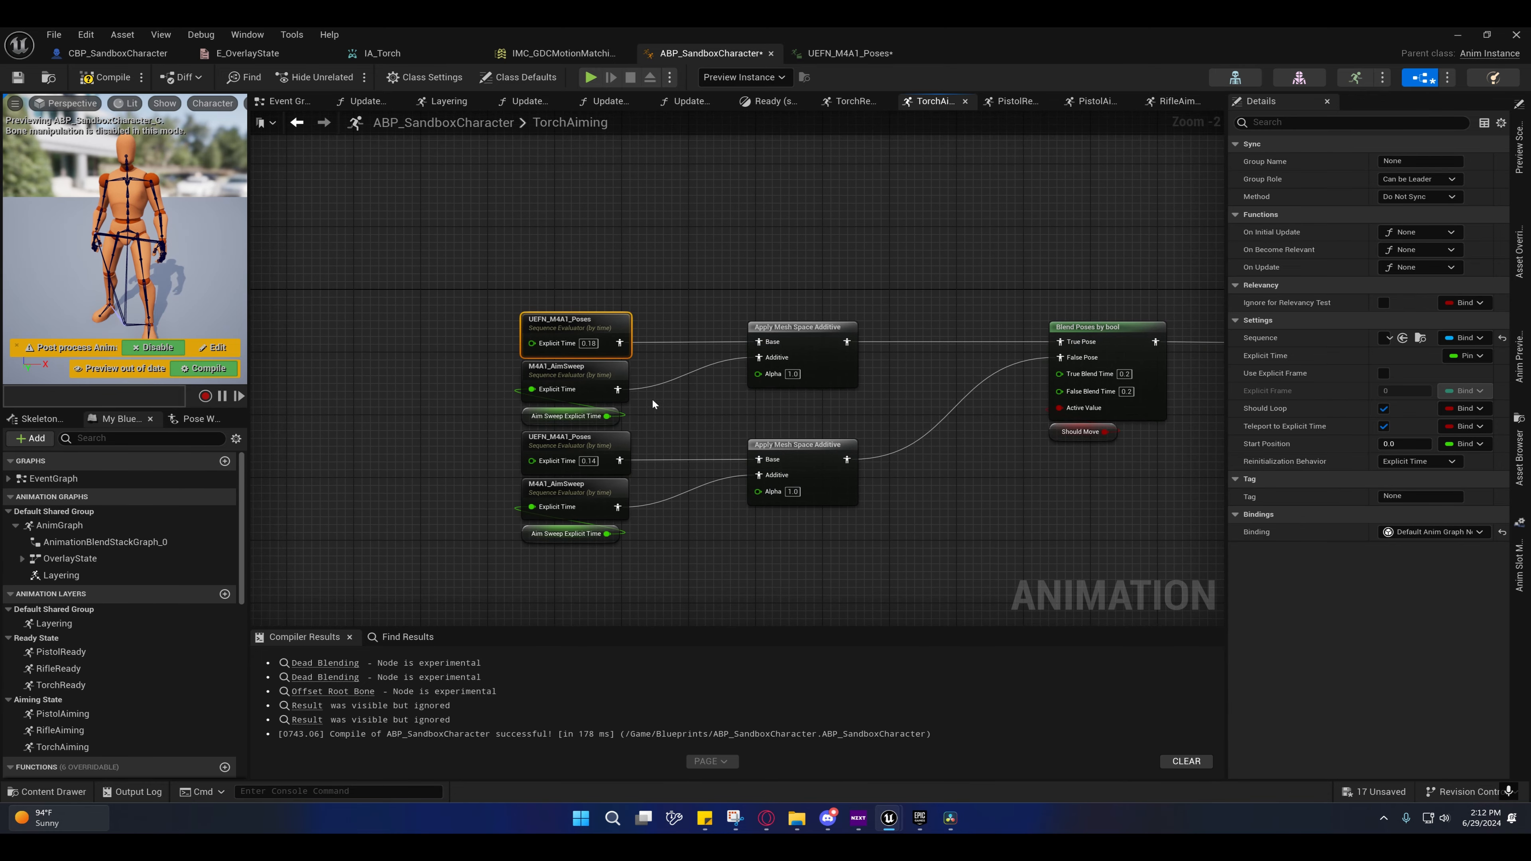
# Step: Inspect the upper Aim Sweep Explicit Time variable and open the M4A1_AimSweep sequence to preview it at frame 0
pyautogui.click(563, 417)
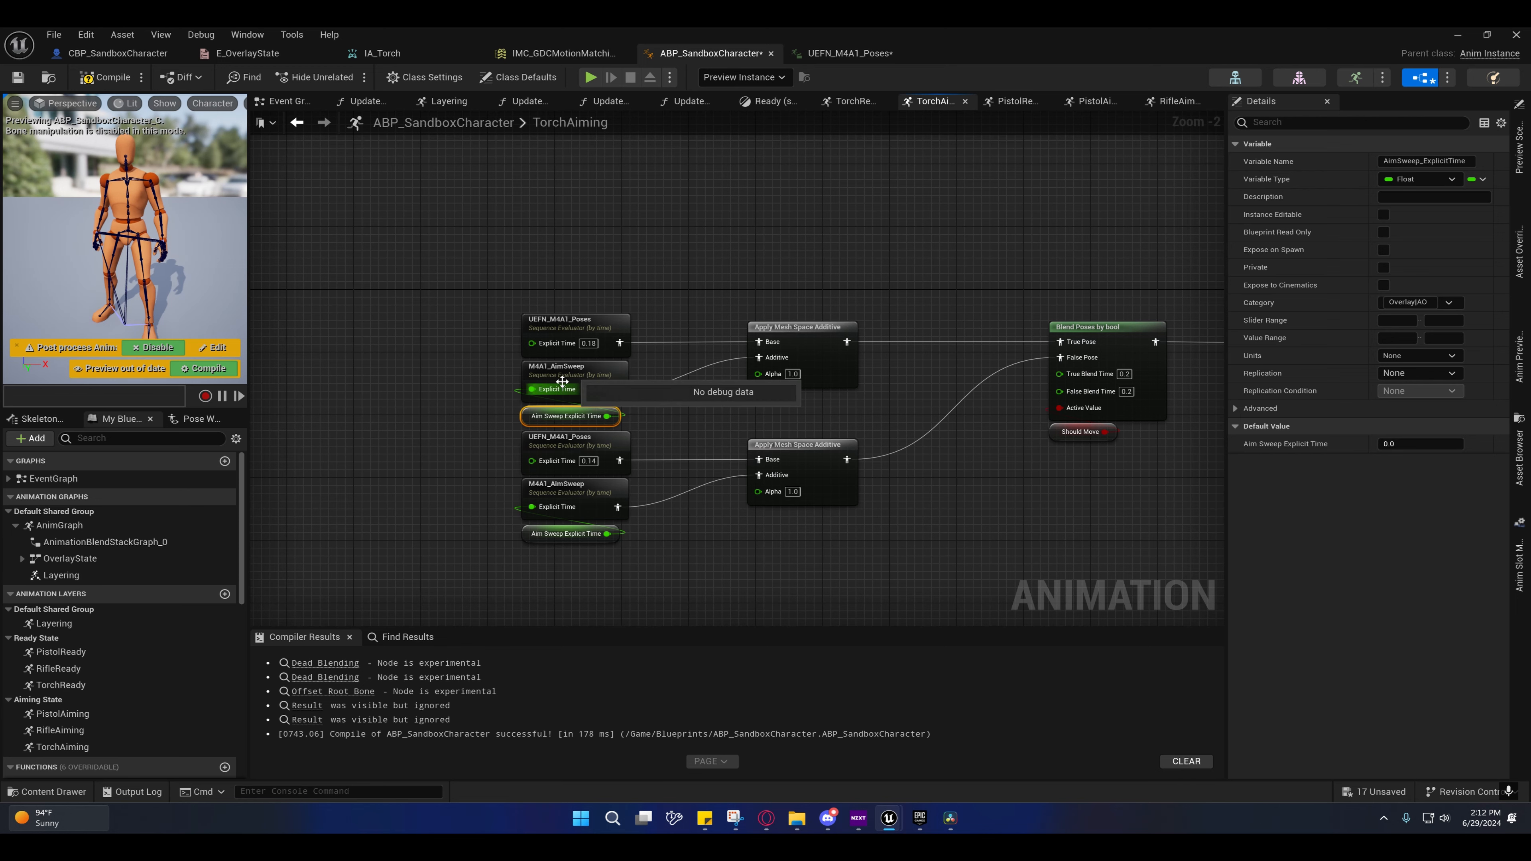
pyautogui.click(556, 368)
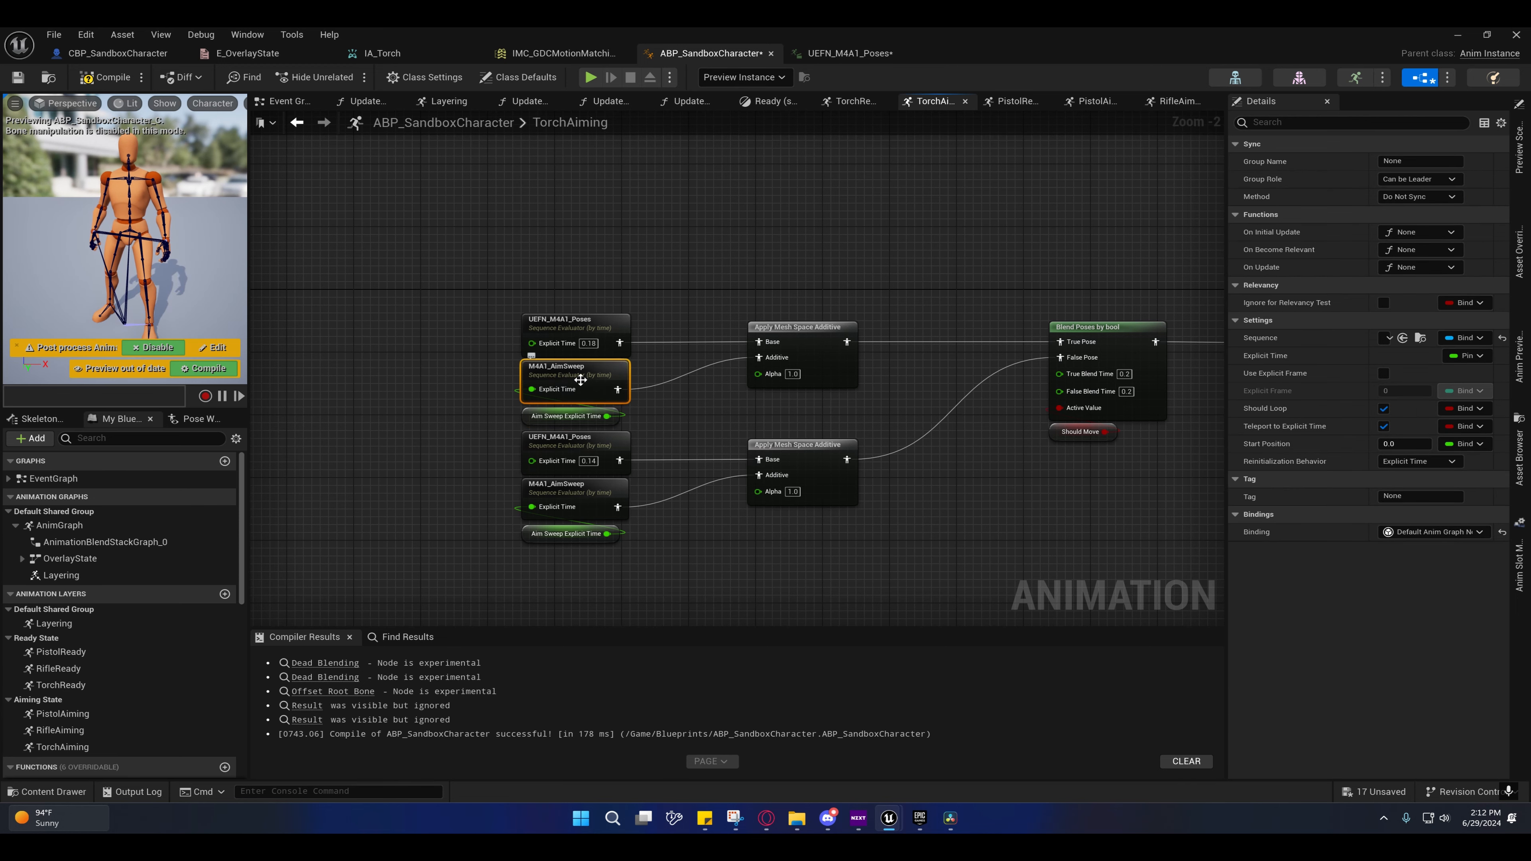
pyautogui.doubleClick(556, 367)
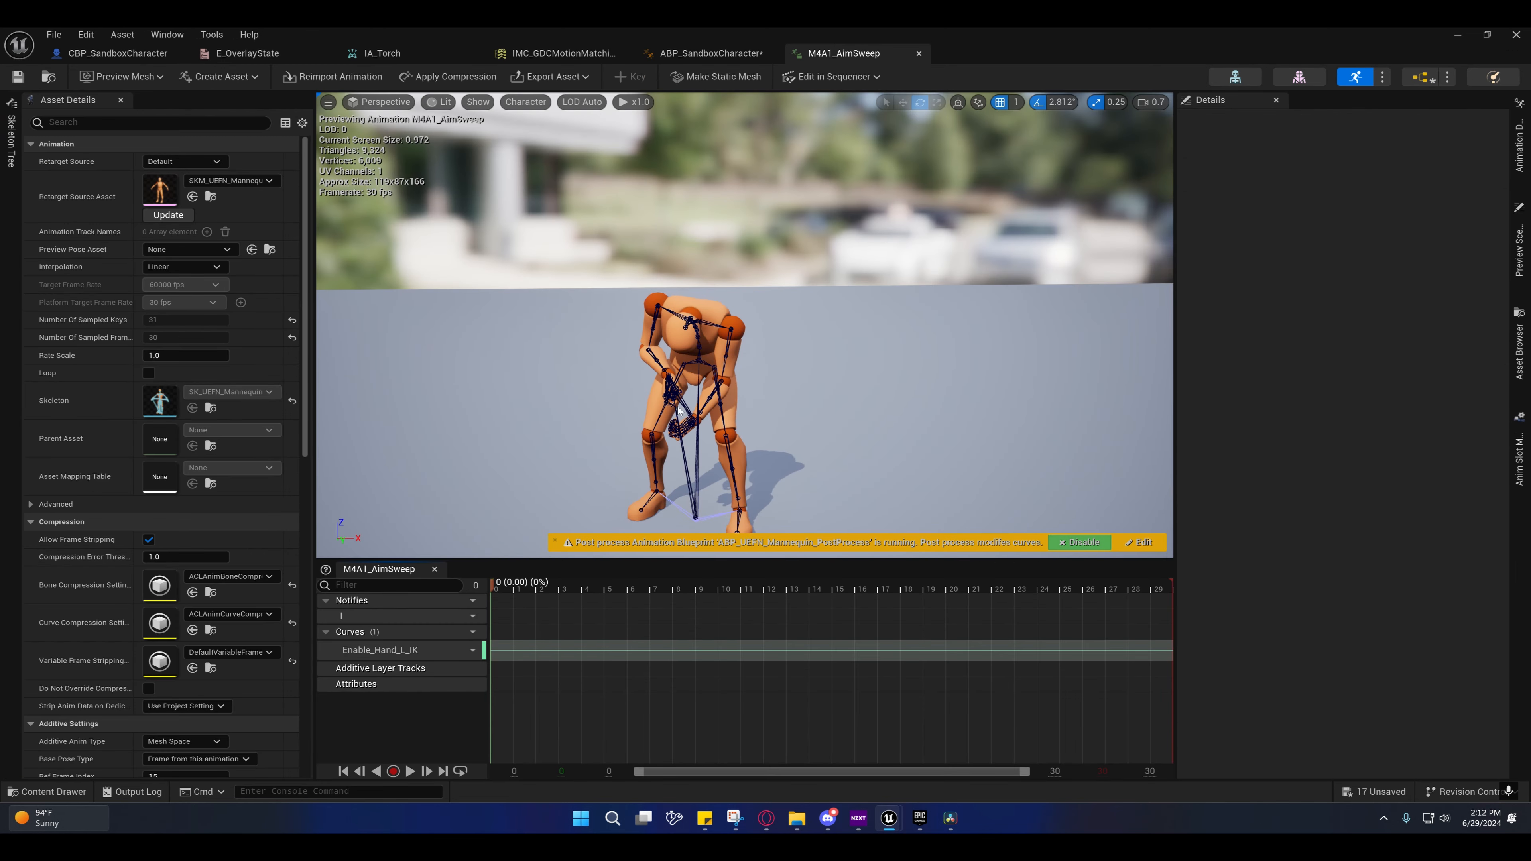
pyautogui.moveTo(499, 585); pyautogui.dragTo(470, 610)
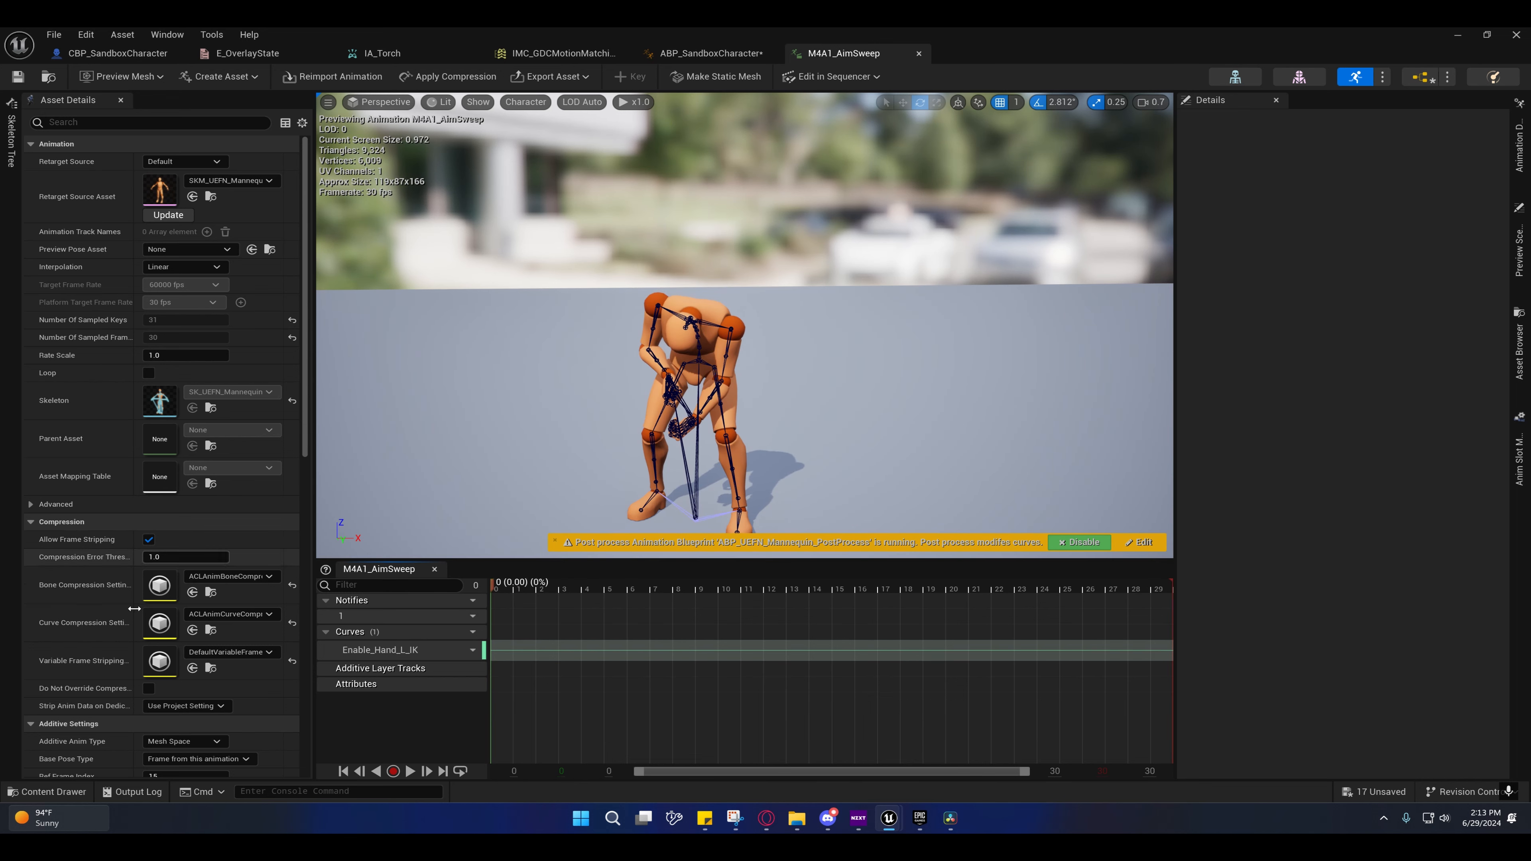
# Step: Open the ALS_Props_Torch_Aim_Sweep sequence and its linked level sequence, and view the torch-holding character in the level
pyautogui.click(40, 795)
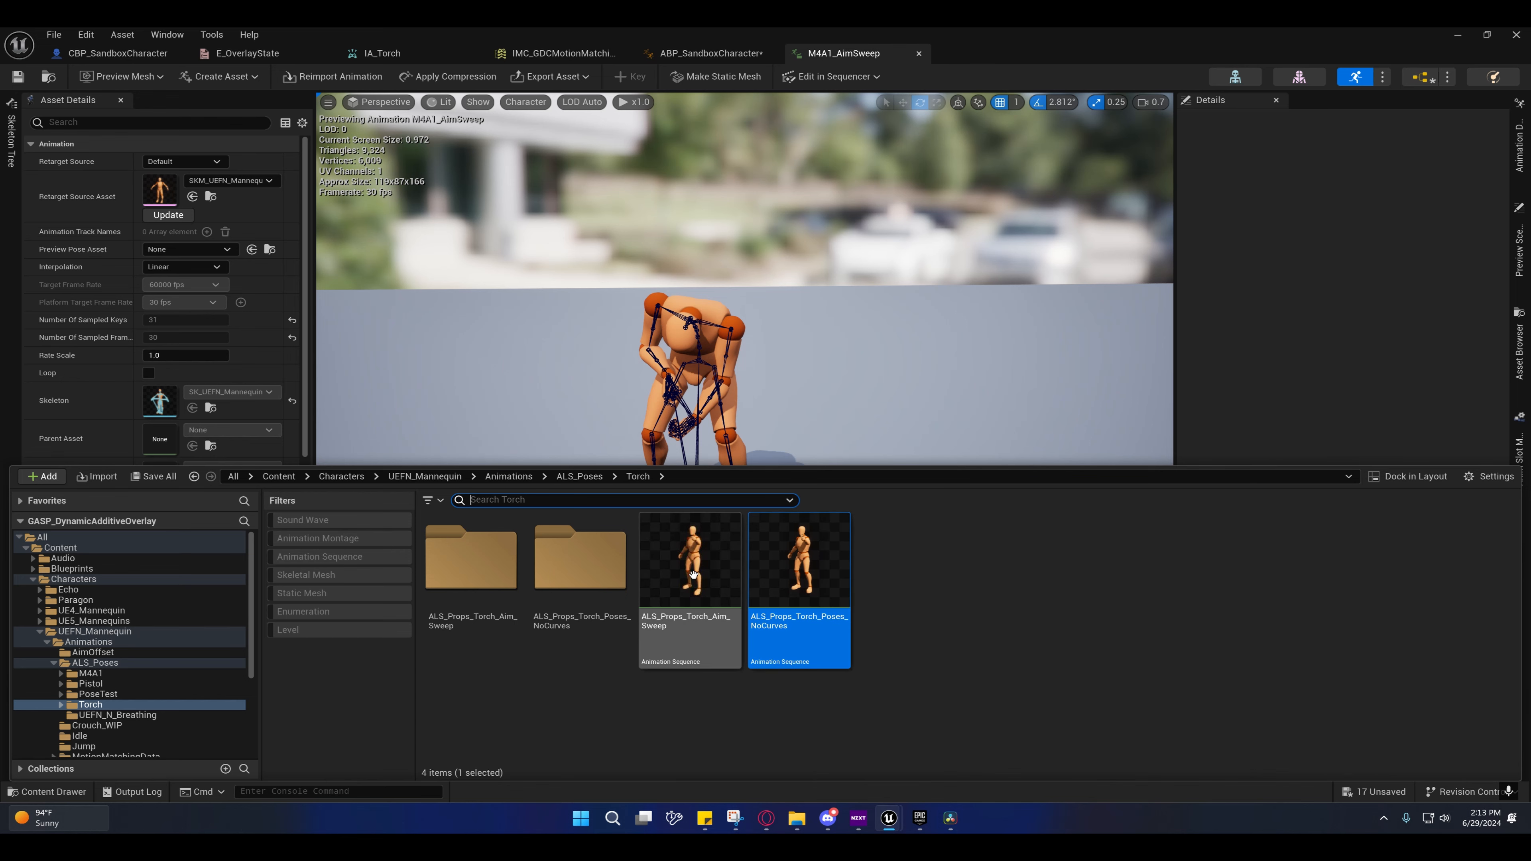
pyautogui.doubleClick(693, 574)
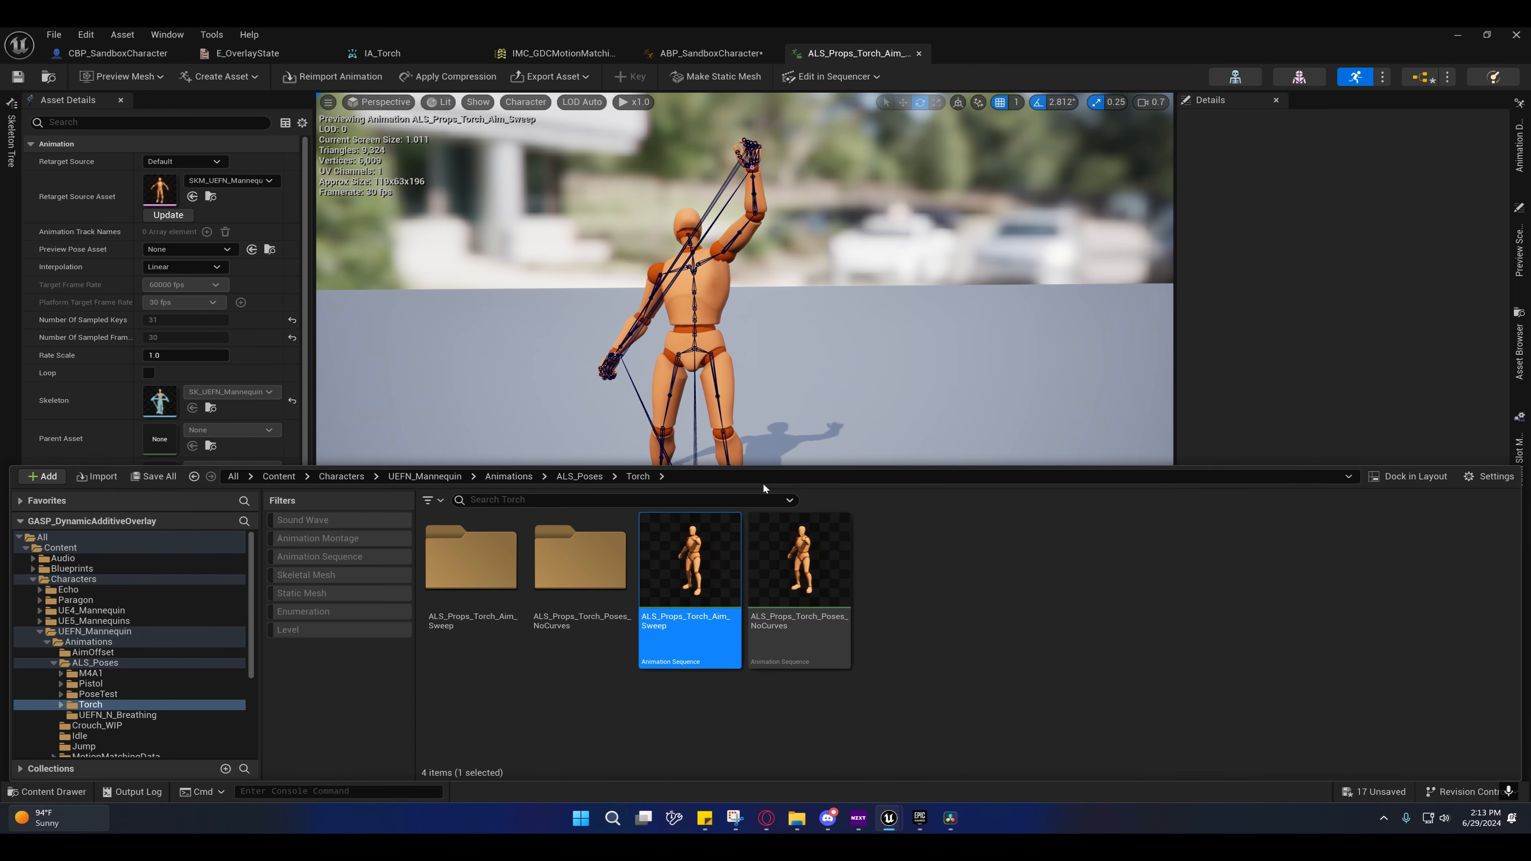
pyautogui.click(832, 76)
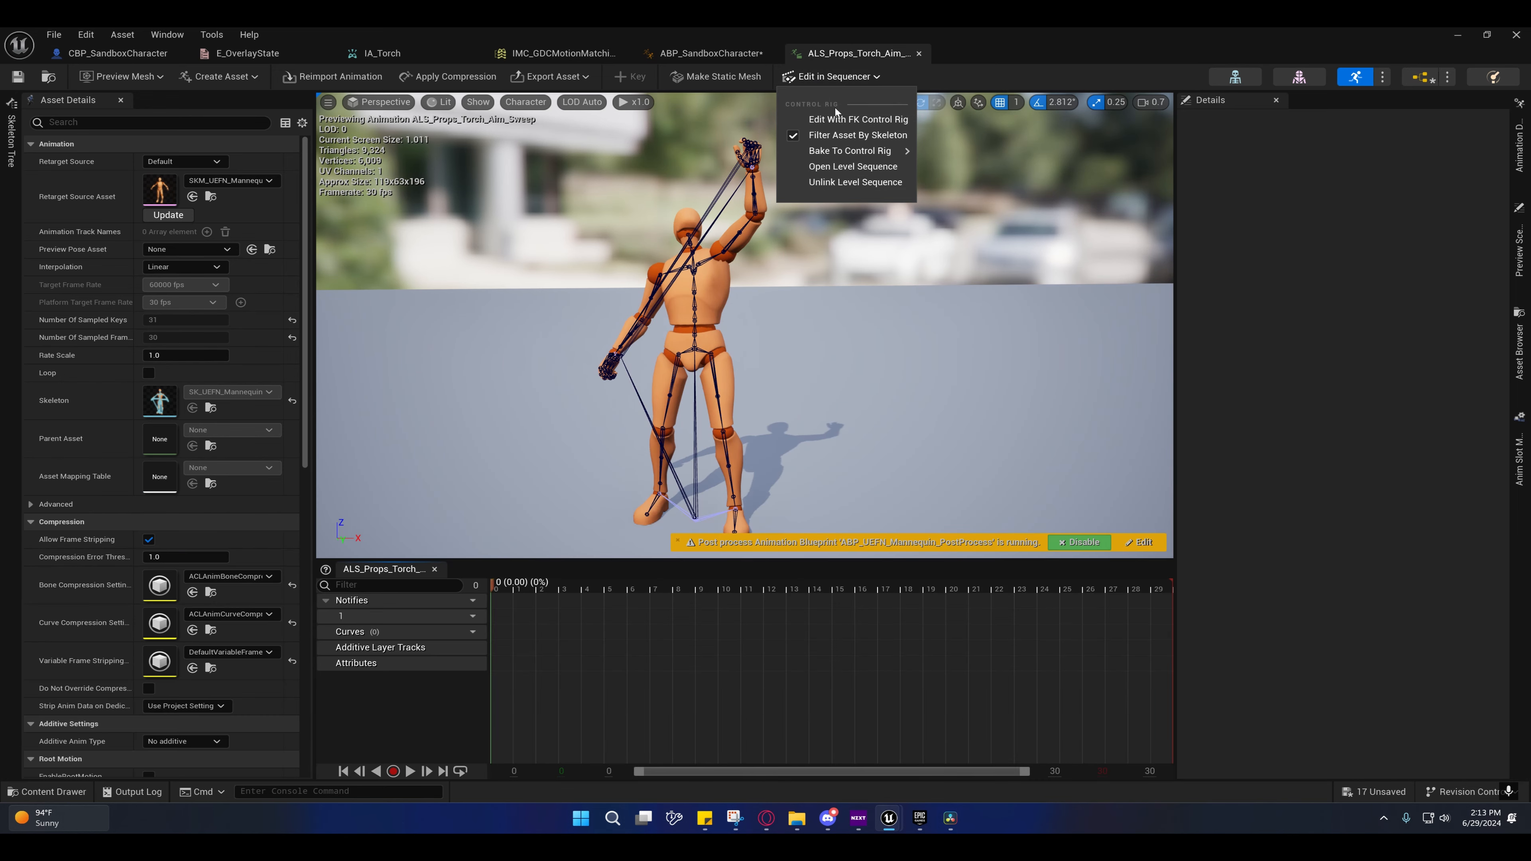
pyautogui.moveTo(846, 151)
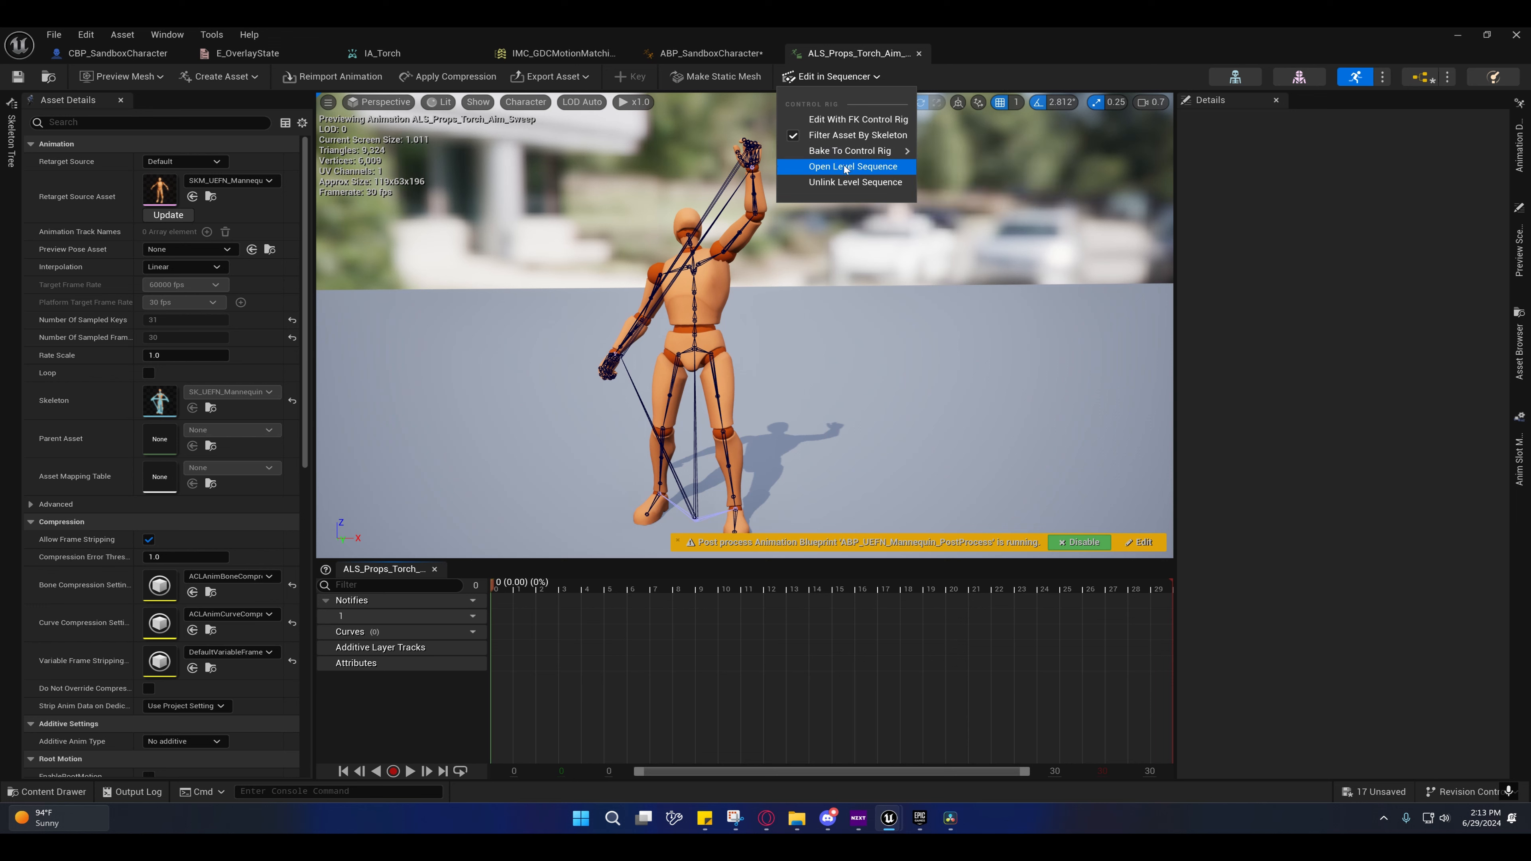
pyautogui.click(844, 166)
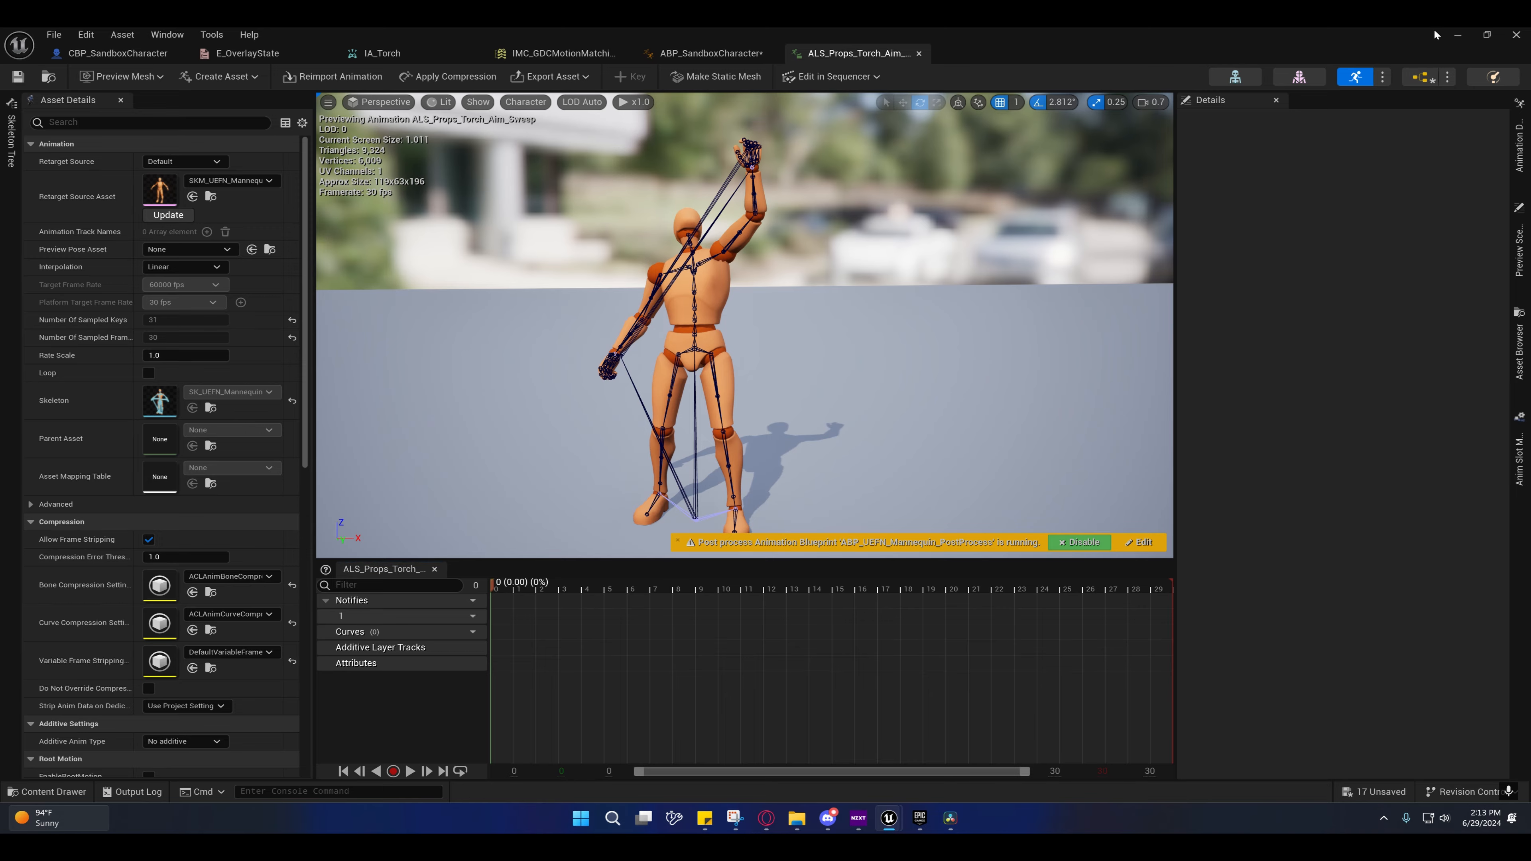
pyautogui.click(1458, 36)
pyautogui.moveTo(703, 340); pyautogui.dragTo(605, 320, button='right')
pyautogui.press('w')
pyautogui.scroll(-1, 703, 341)
pyautogui.press('s')
pyautogui.scroll(-1, 627, 299)
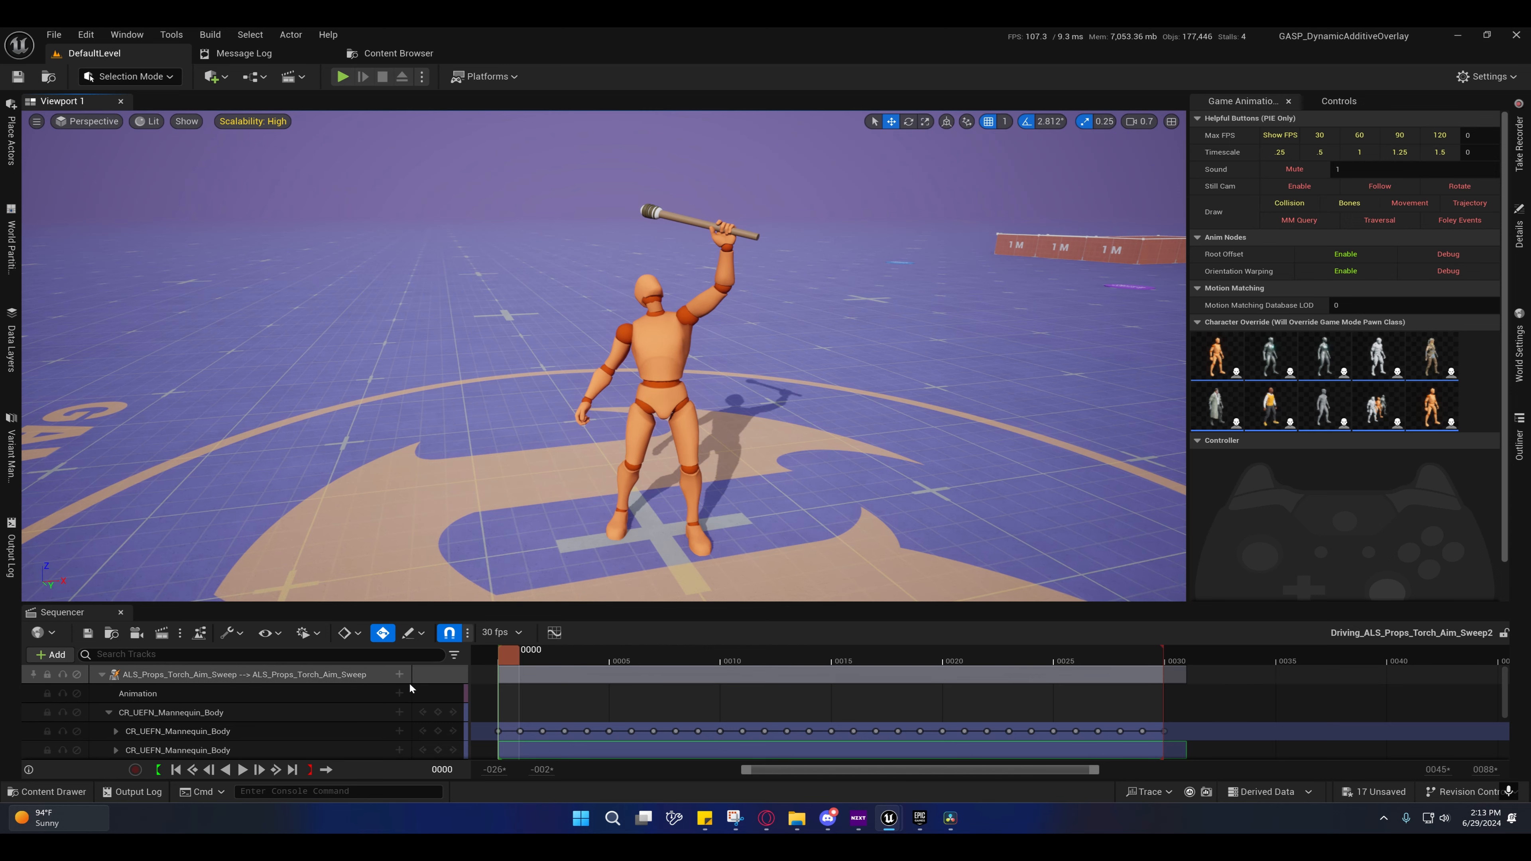
# Step: Review the CR_UEFN_Mannequin_Body track's options, including Control Rig FBX import and export, and scrub the level sequence to frame 1
pyautogui.click(206, 714)
pyautogui.rightClick(206, 713)
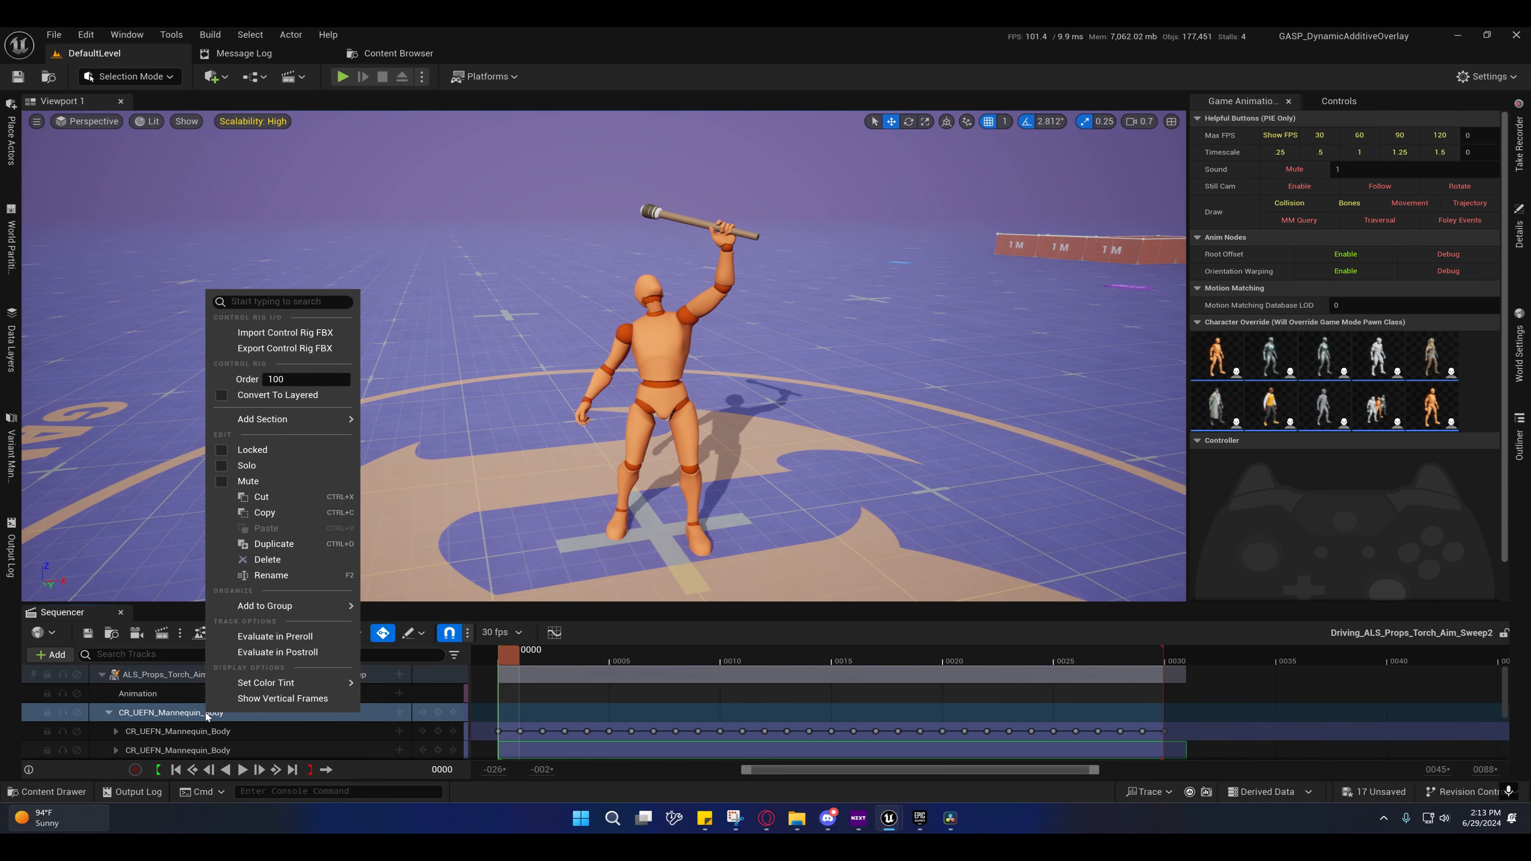
pyautogui.moveTo(281, 426)
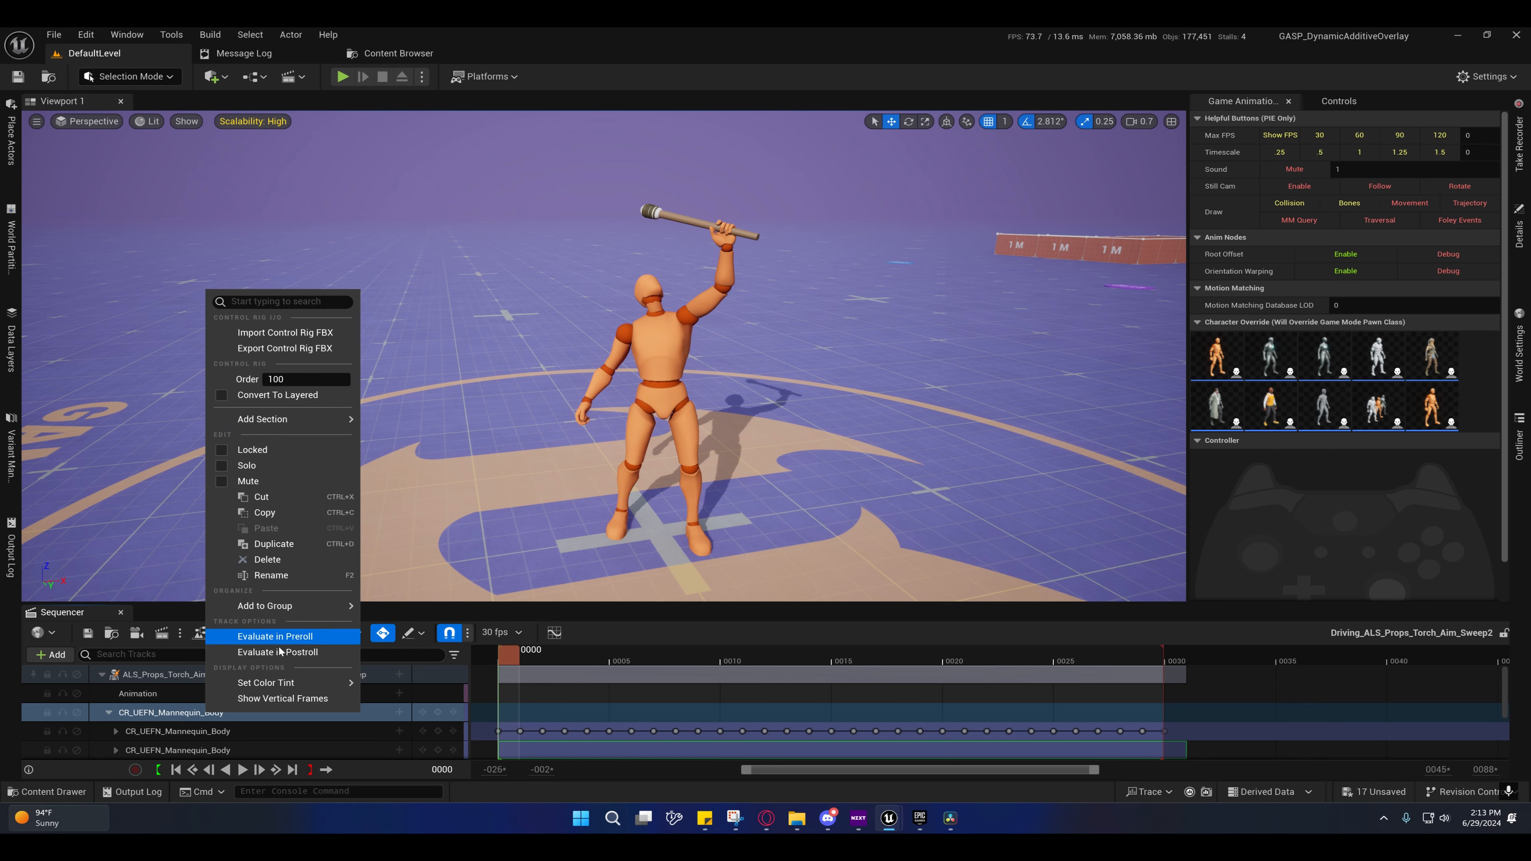
pyautogui.click(511, 660)
pyautogui.moveTo(511, 659); pyautogui.dragTo(438, 661)
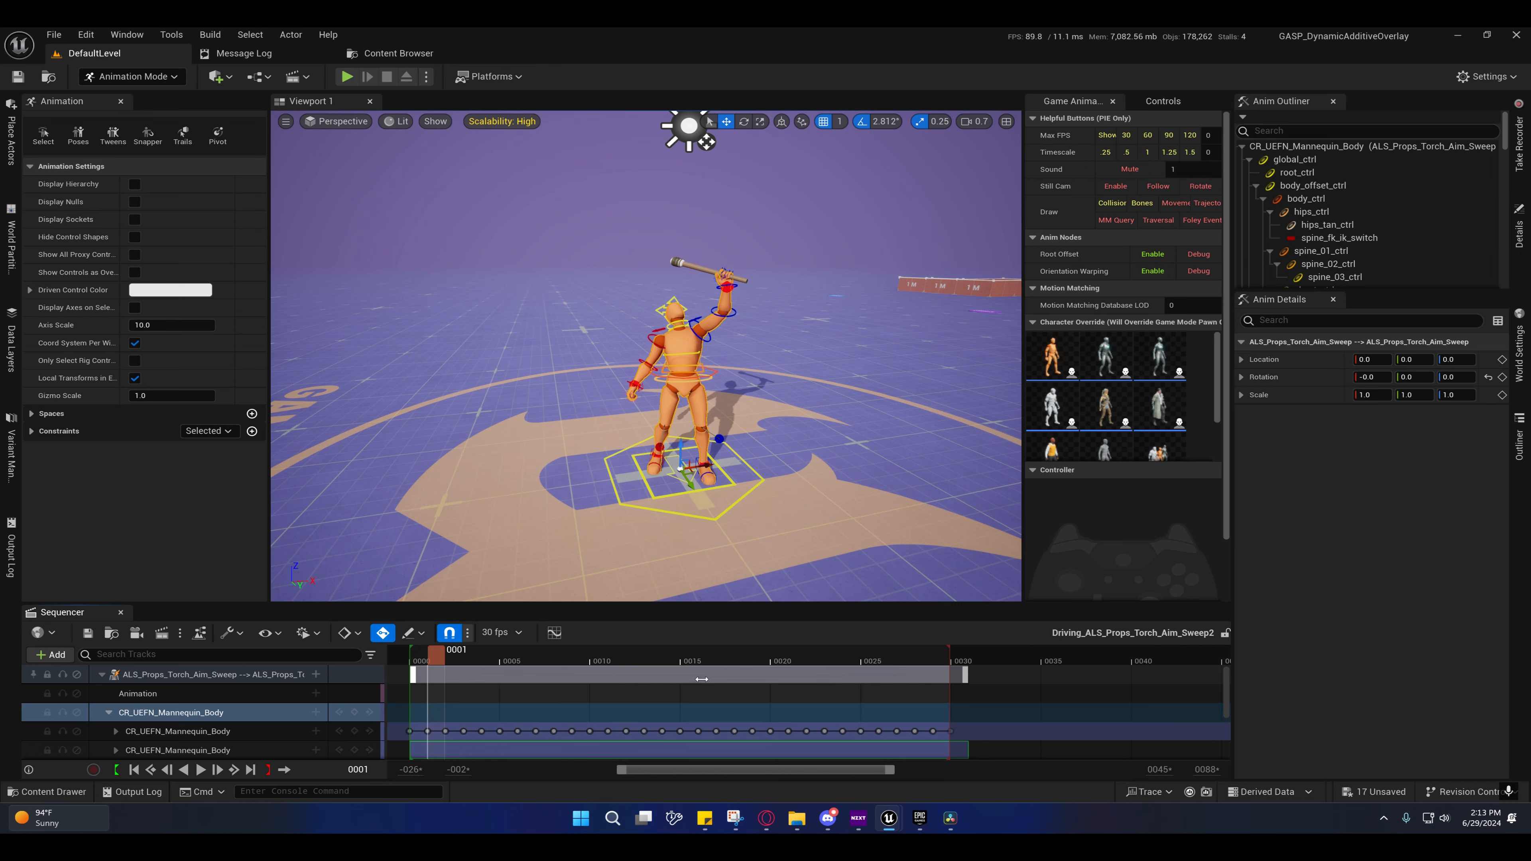
# Step: Adjust the range of the ALS_Props_Torch_Aim_Sweep track in the sequence to run from frame 0 to about frame 30
pyautogui.moveTo(420, 674); pyautogui.dragTo(887, 680)
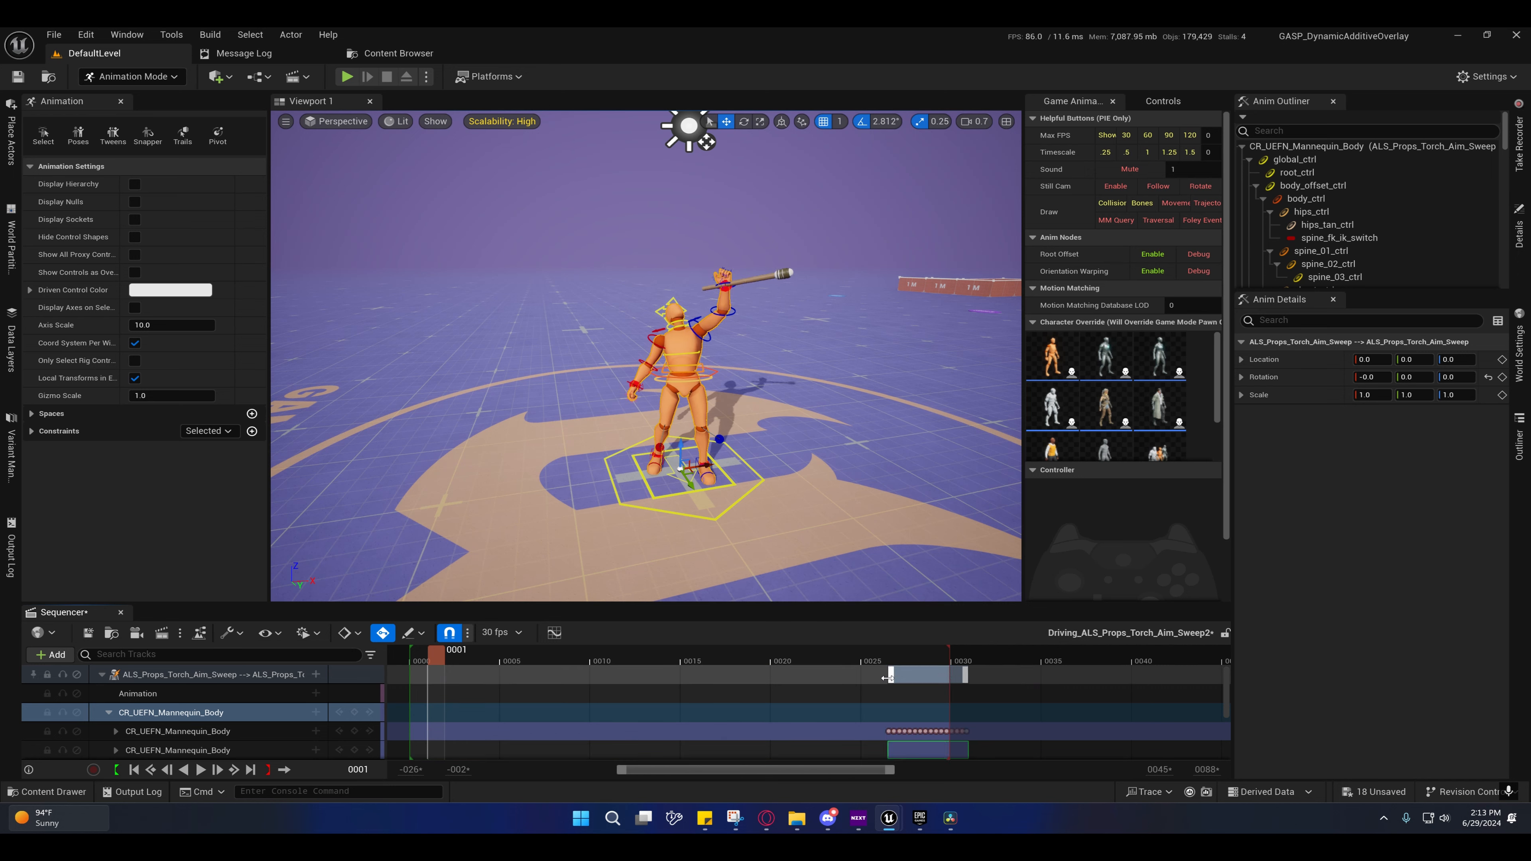
pyautogui.moveTo(472, 681); pyautogui.dragTo(415, 674)
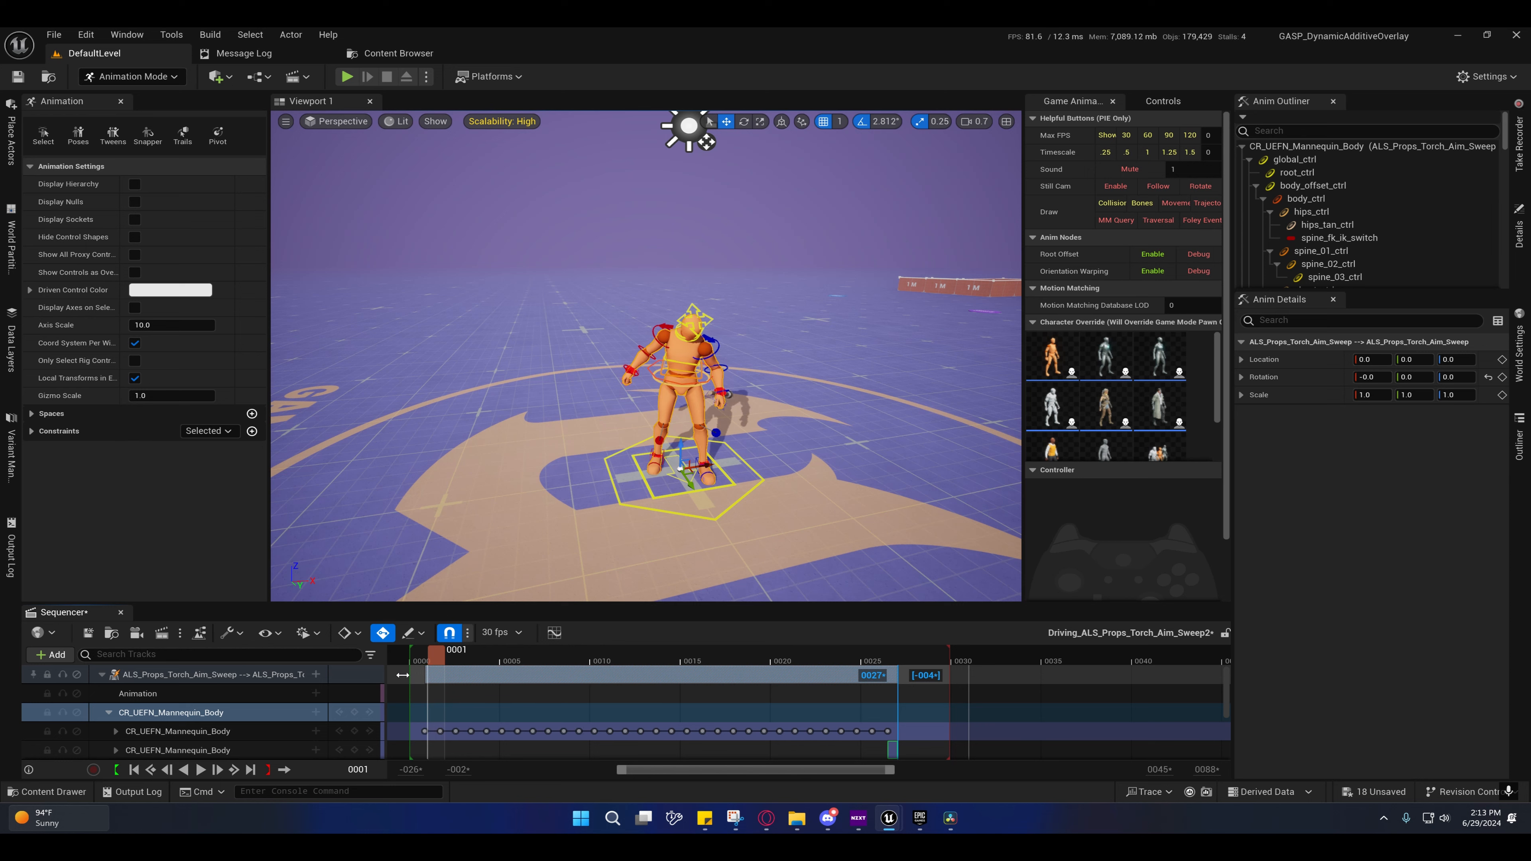
pyautogui.moveTo(403, 674); pyautogui.dragTo(392, 673)
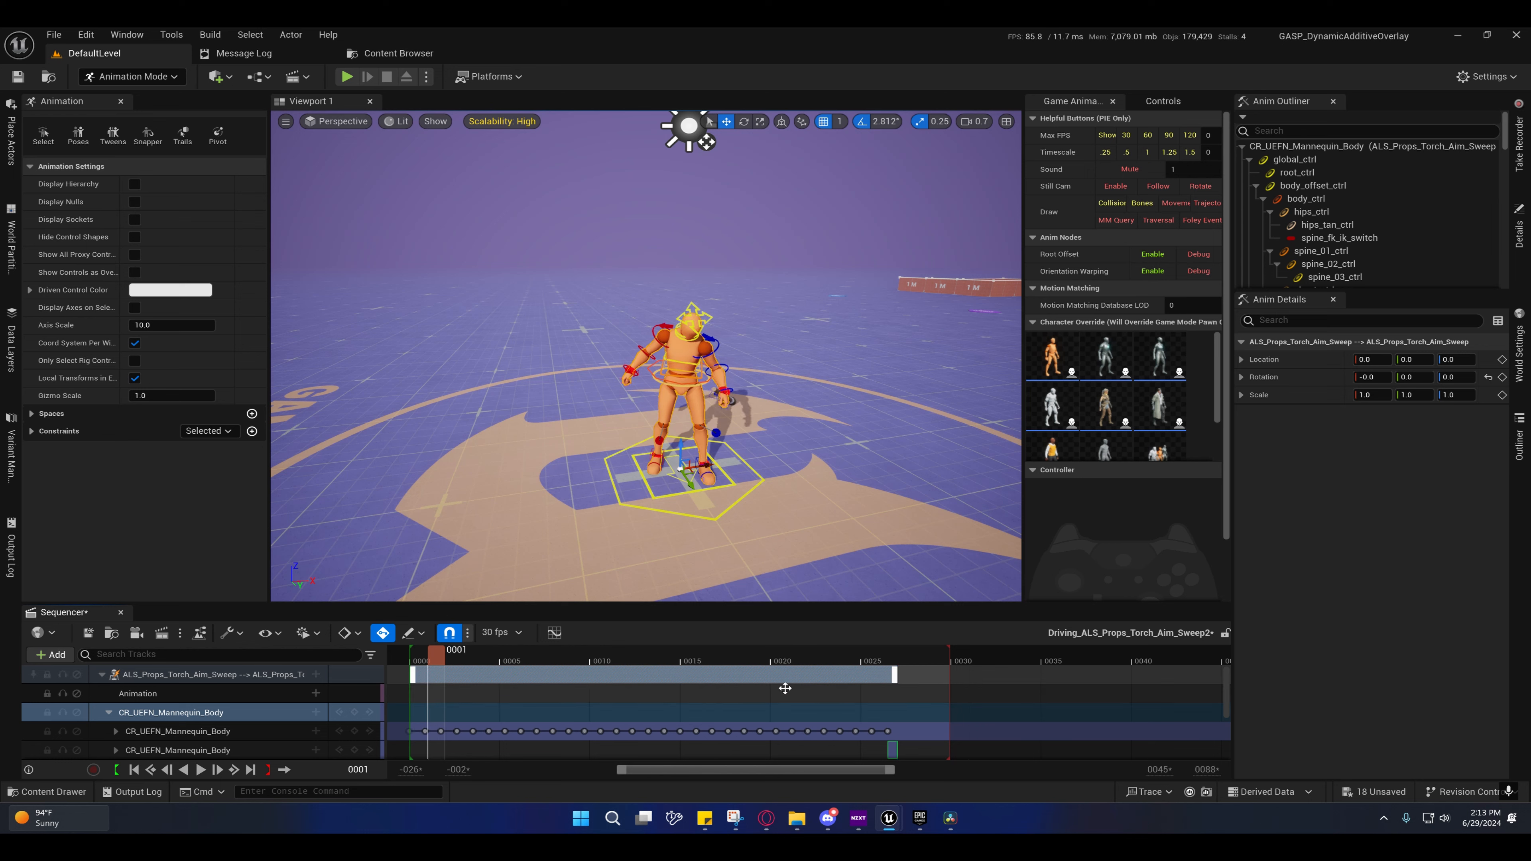
pyautogui.moveTo(920, 672); pyautogui.dragTo(971, 671)
pyautogui.scroll(-2, 873, 703)
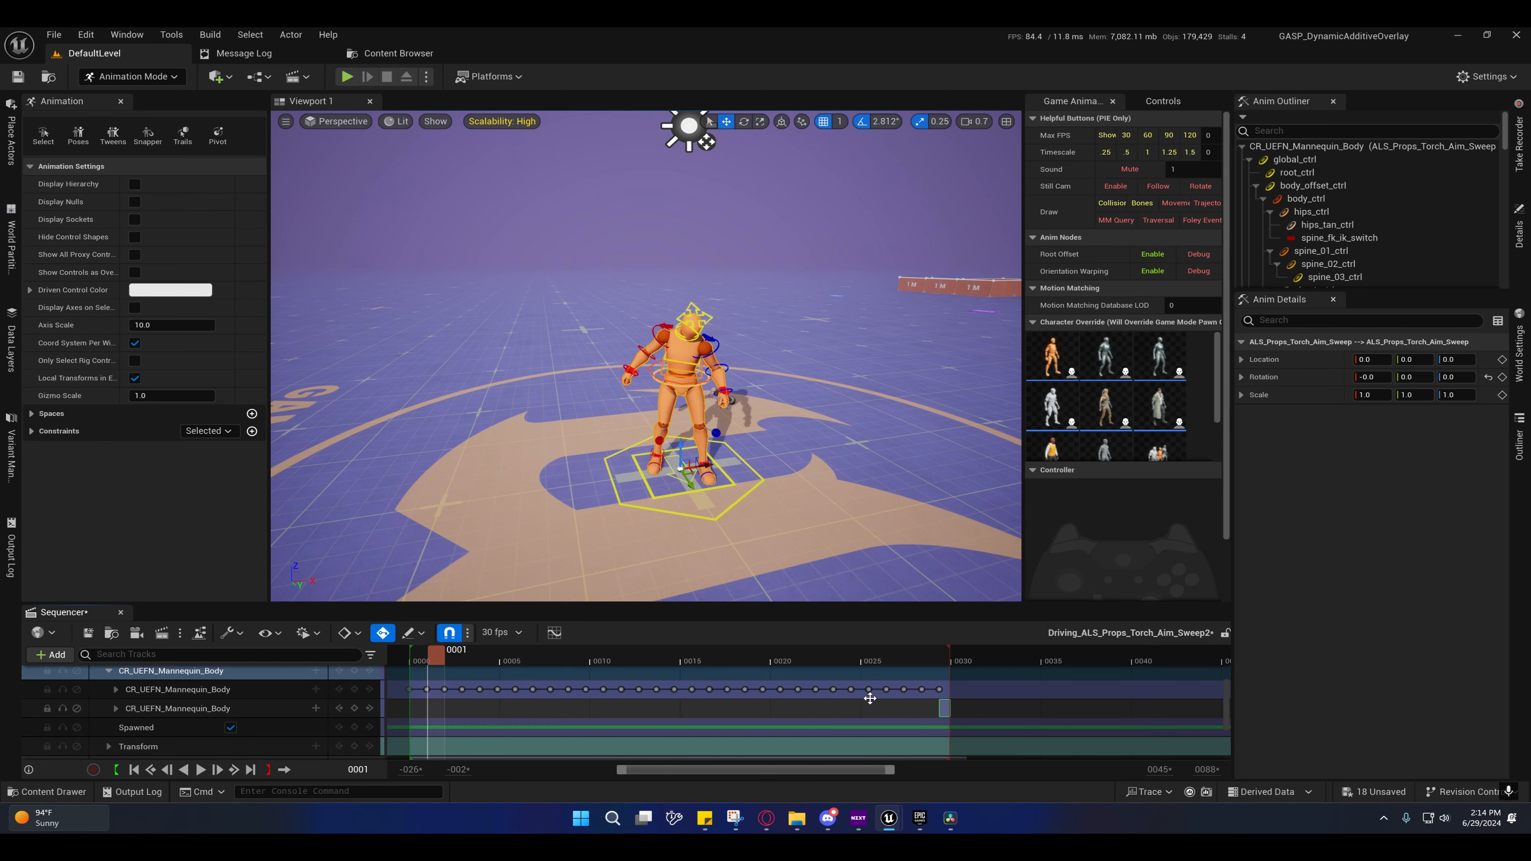
# Step: Stretch the additive control rig section so it spans from frame 0 to about frame 31
pyautogui.moveTo(939, 707); pyautogui.dragTo(881, 708)
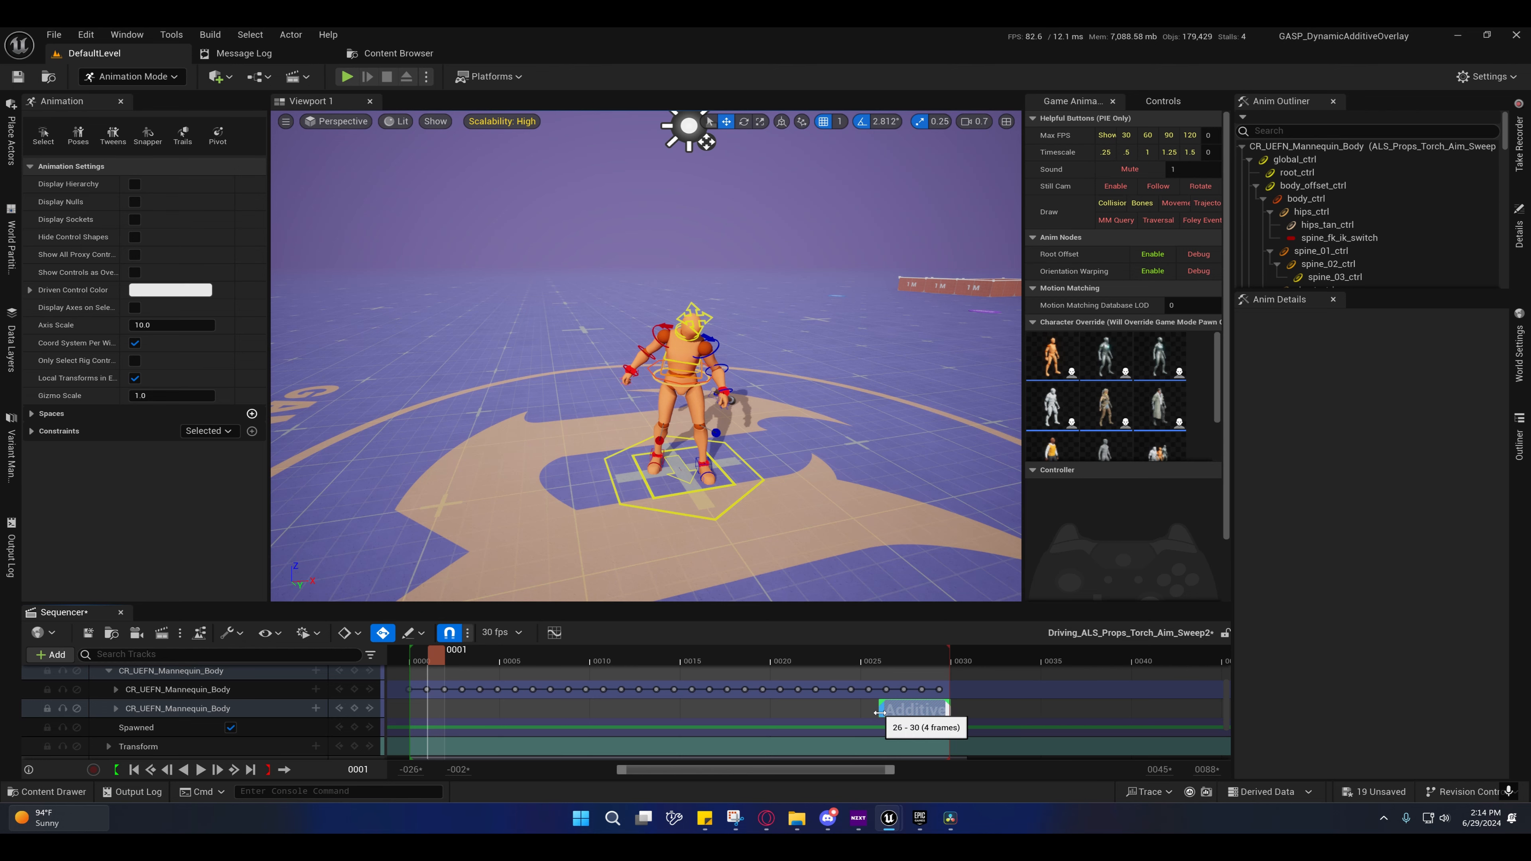
pyautogui.moveTo(718, 713); pyautogui.dragTo(428, 711)
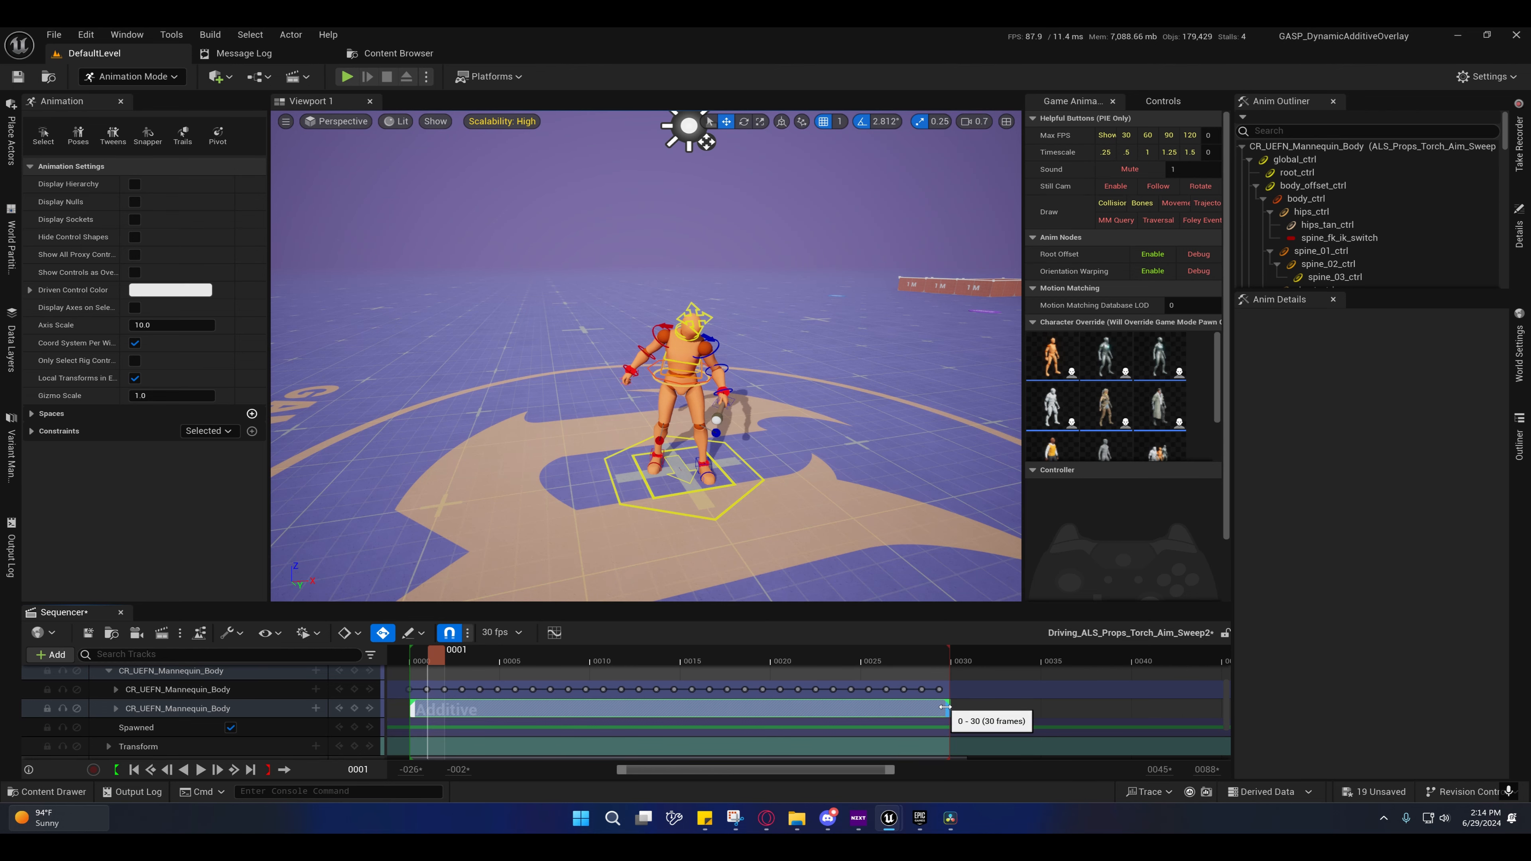
pyautogui.moveTo(947, 707); pyautogui.dragTo(955, 707)
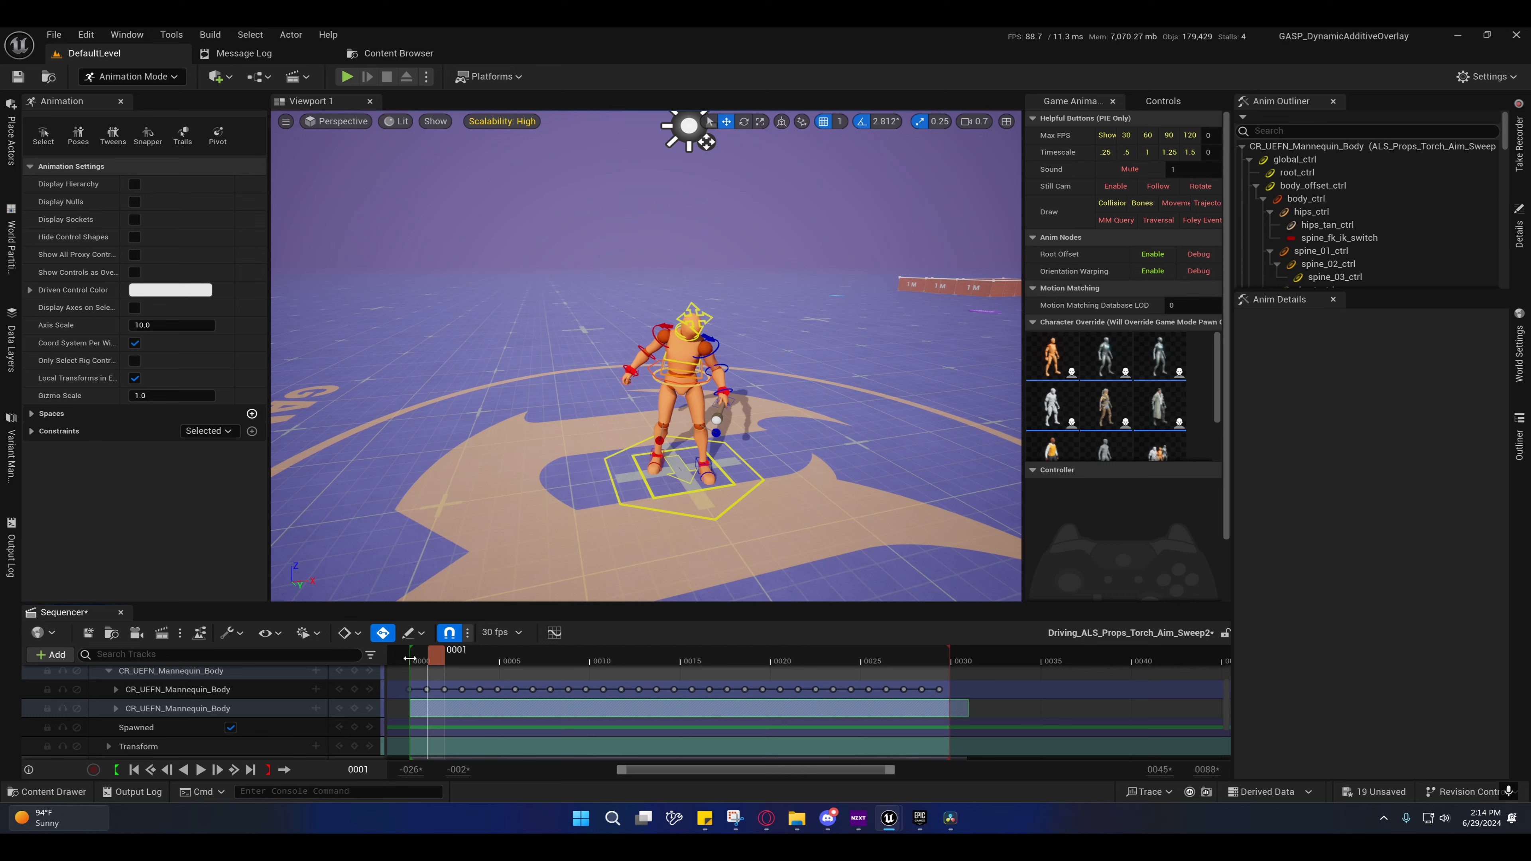
# Step: Scrub the torch sweep through to frame 29, and save and close the level sequence
pyautogui.click(419, 661)
pyautogui.moveTo(419, 661); pyautogui.dragTo(937, 697)
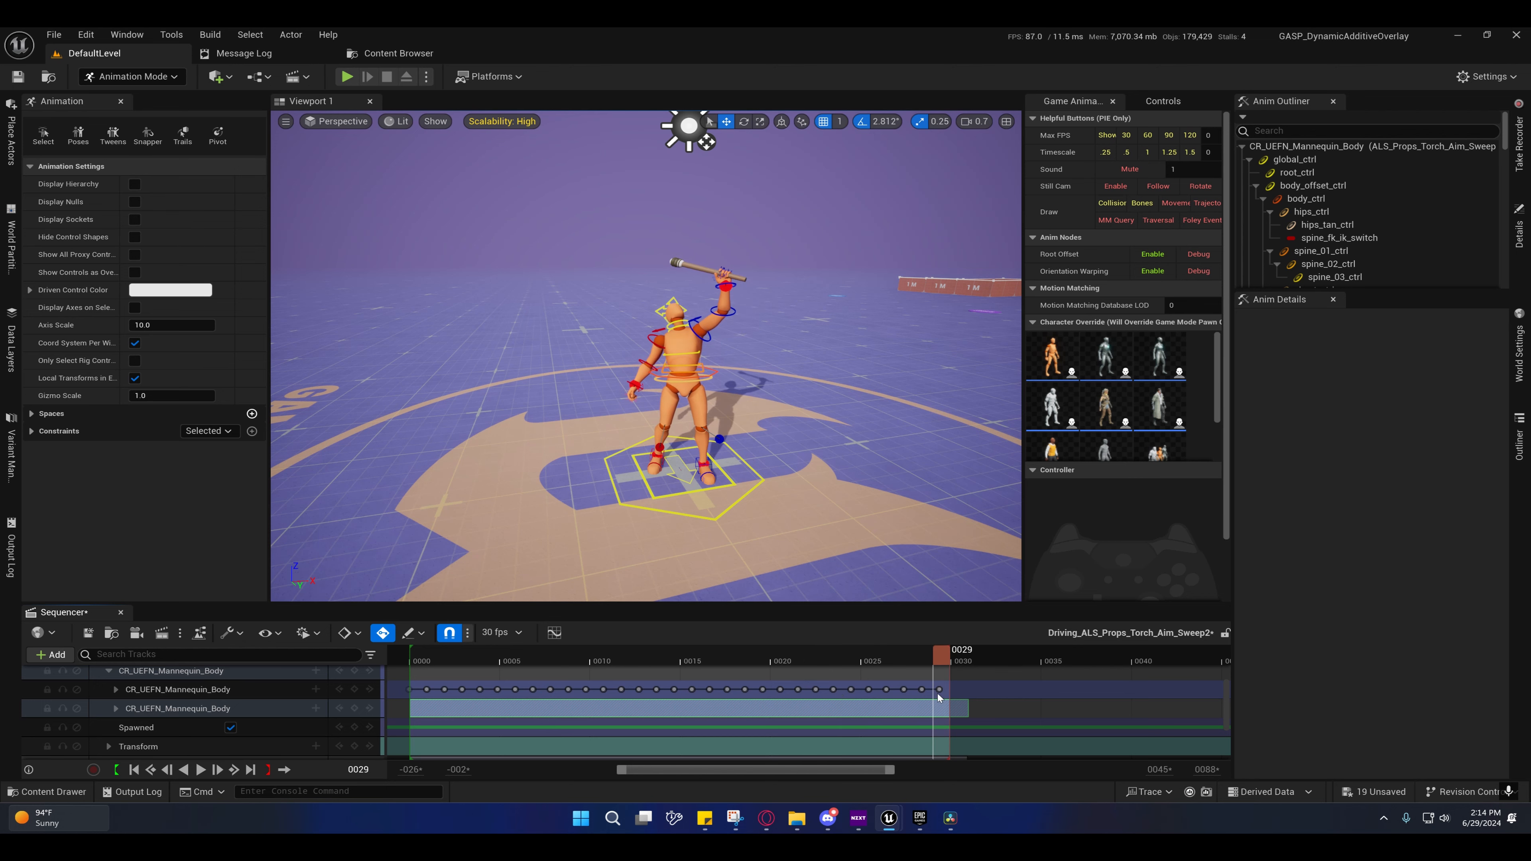
pyautogui.click(89, 633)
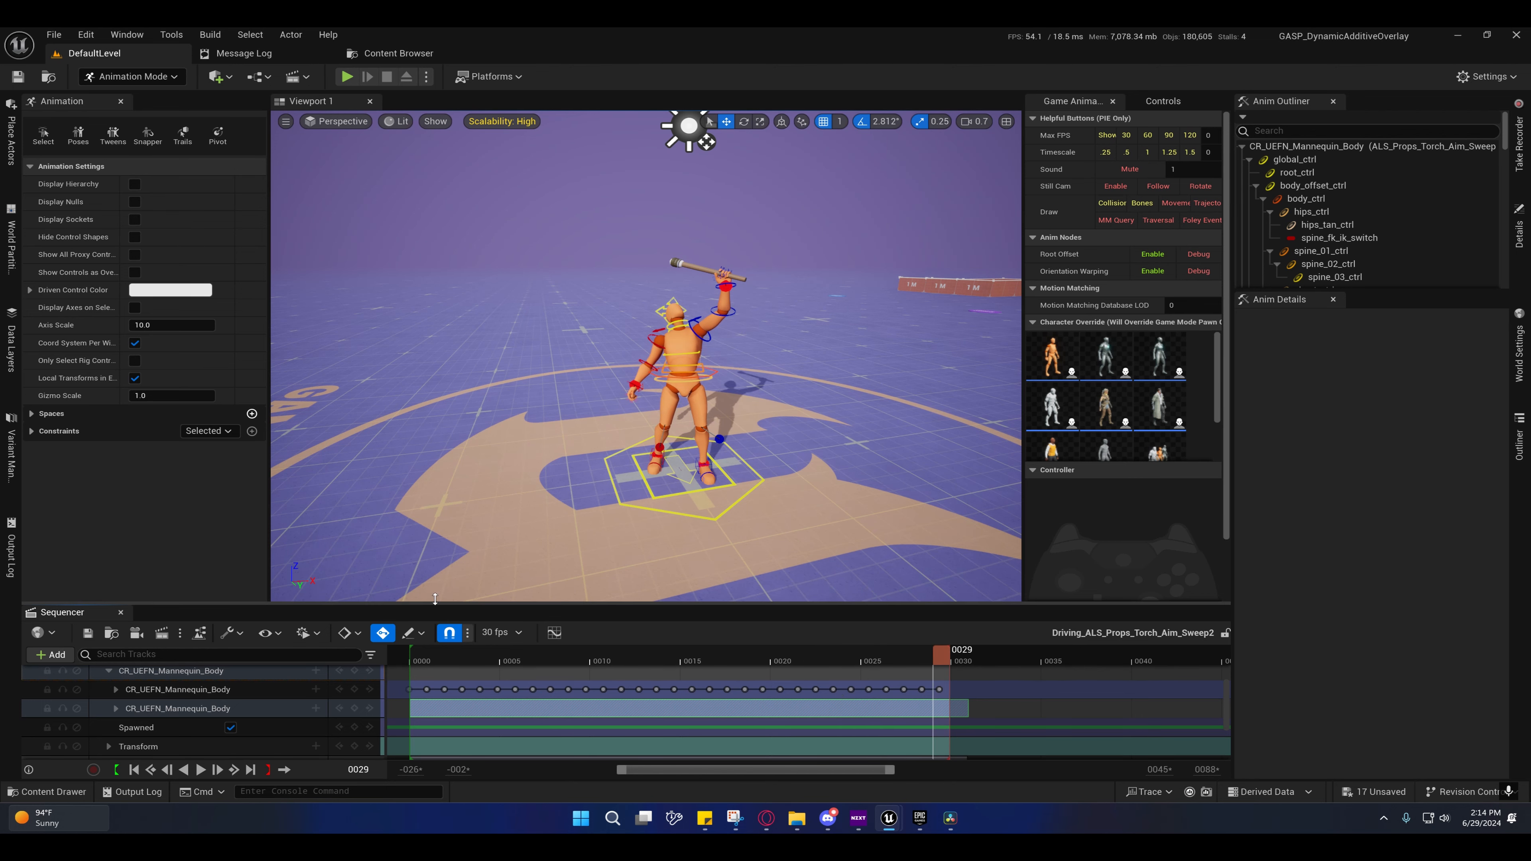
pyautogui.click(122, 613)
# Step: Locate the ALS_Props_Torch_Aim_Sweep asset and assign it to the upper M4A1_AimSweep evaluator in ABP_SandboxCharacter's TorchAiming layer
pyautogui.moveTo(889, 818)
pyautogui.click(1036, 753)
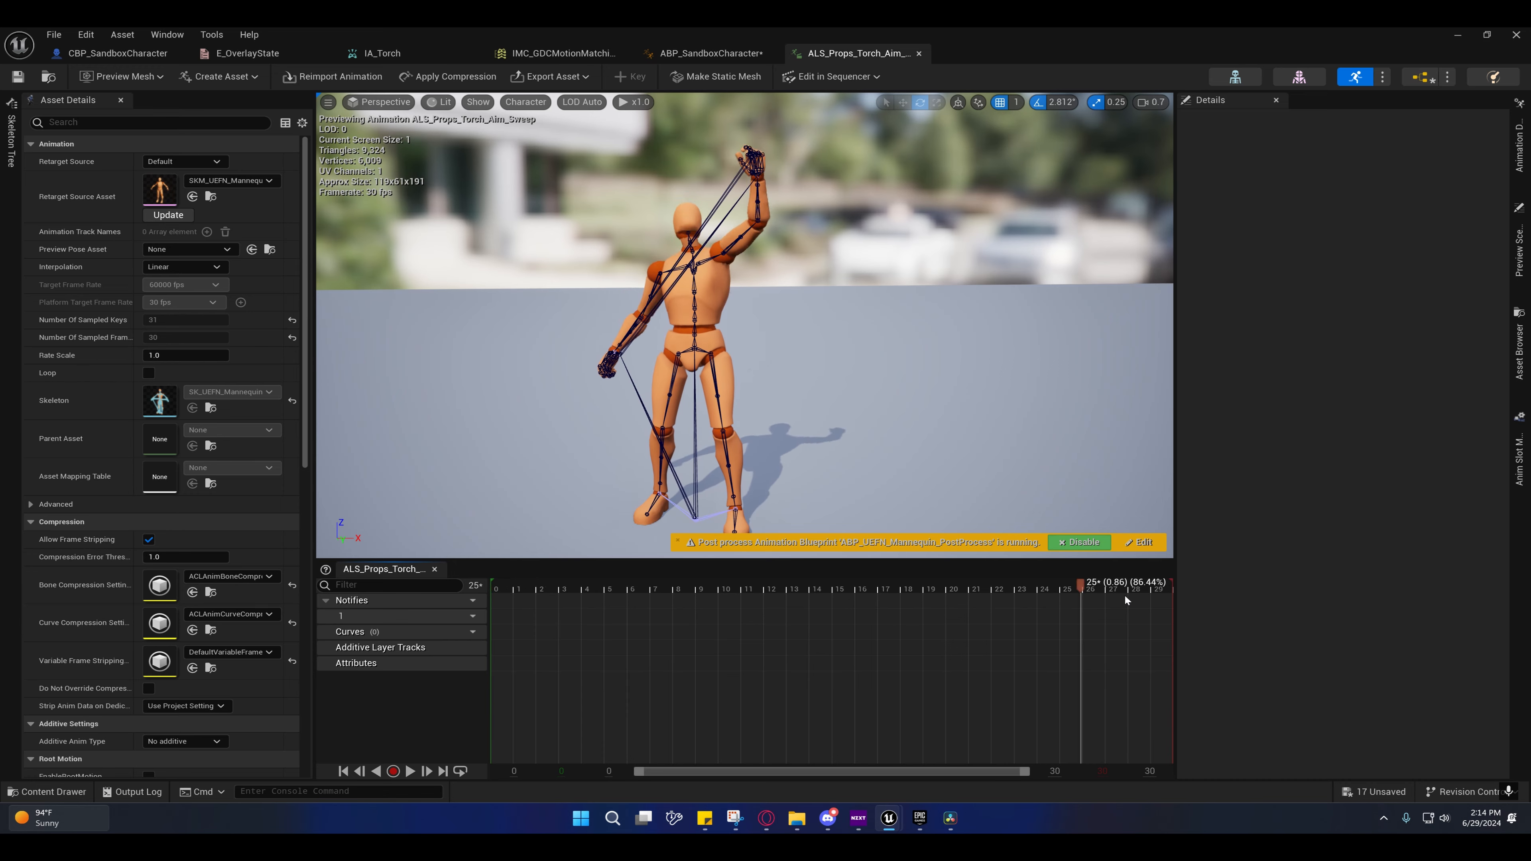
pyautogui.click(48, 77)
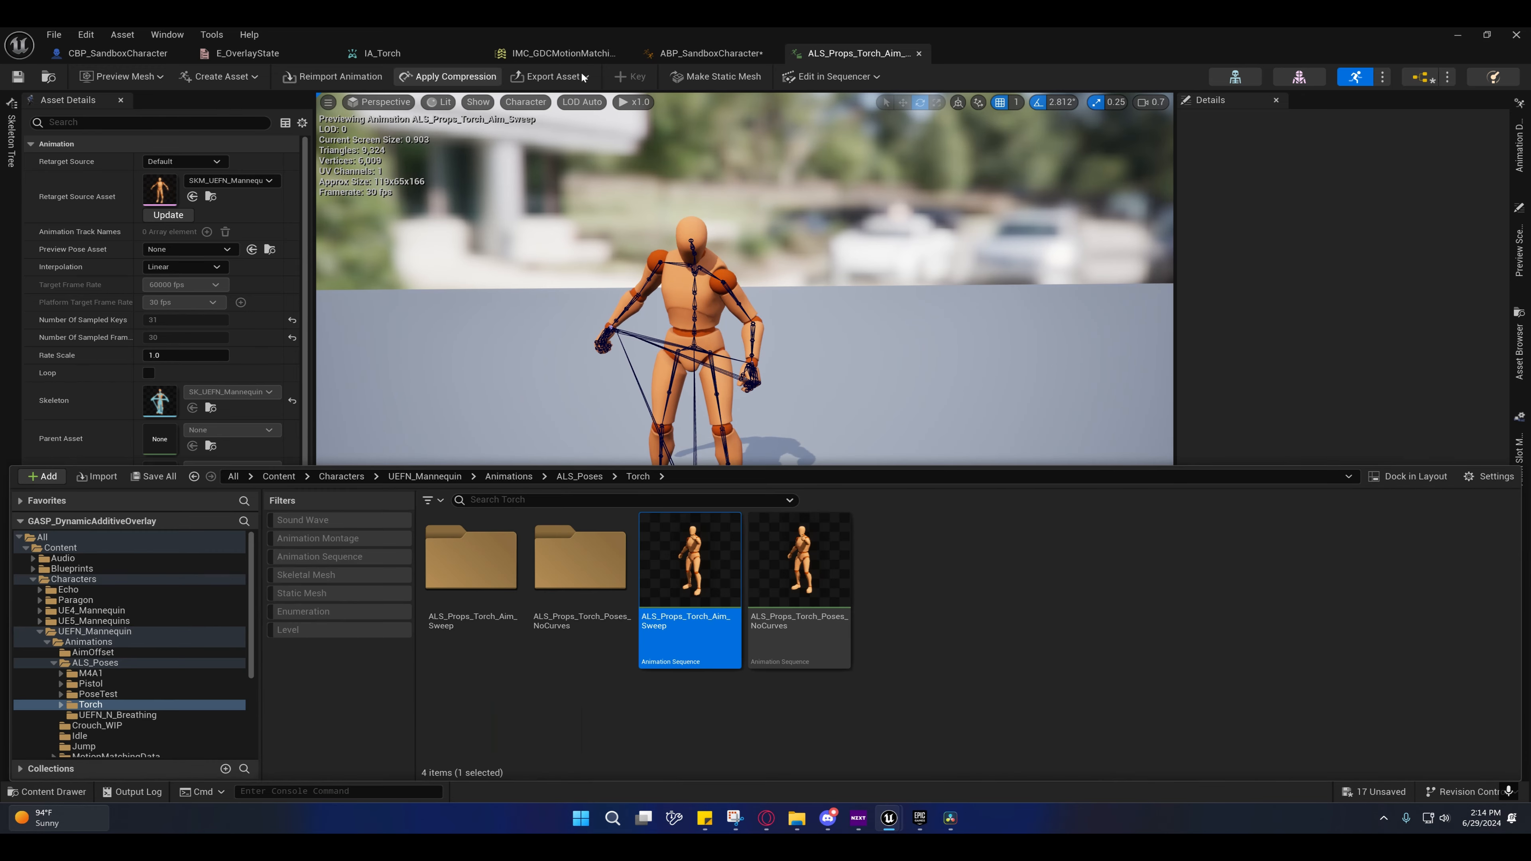
pyautogui.click(711, 53)
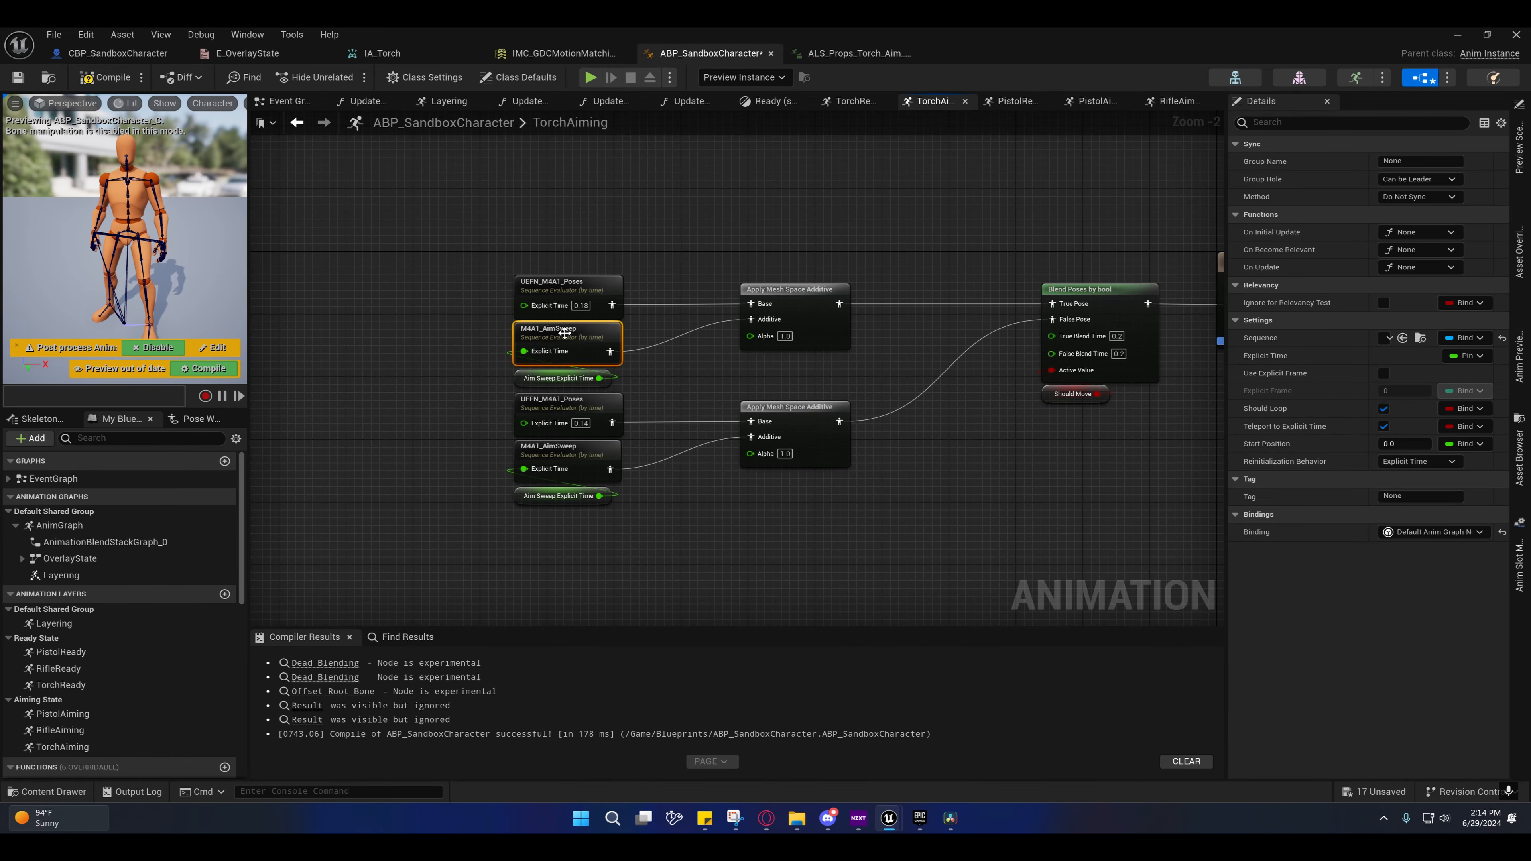
pyautogui.click(1403, 338)
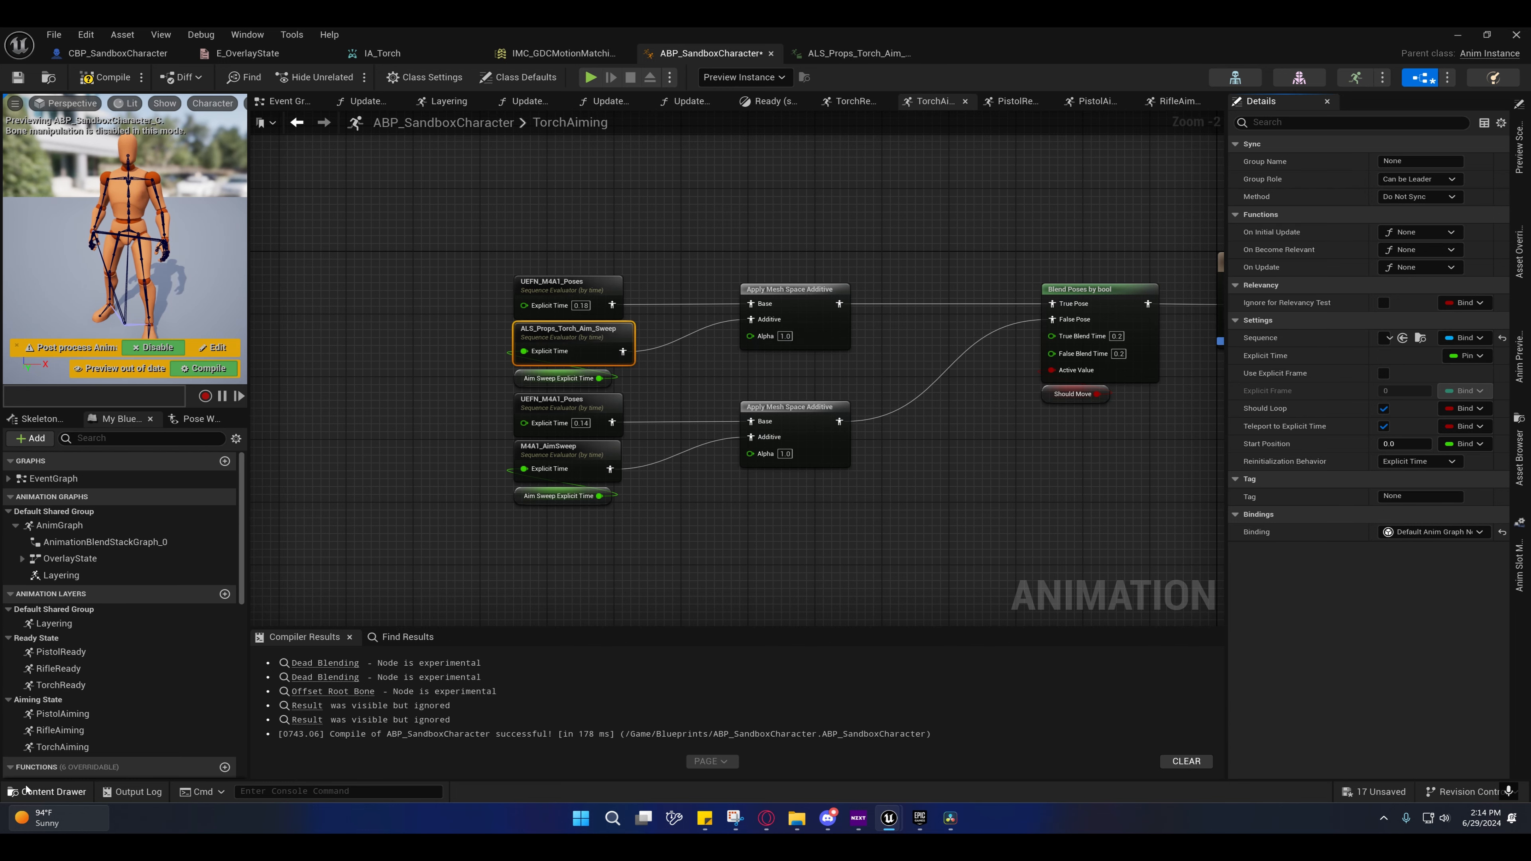
# Step: Rename the ALS_Props_Torch_Aim_Sweep animation sequence as Torch_Aim_Sweep
pyautogui.click(47, 791)
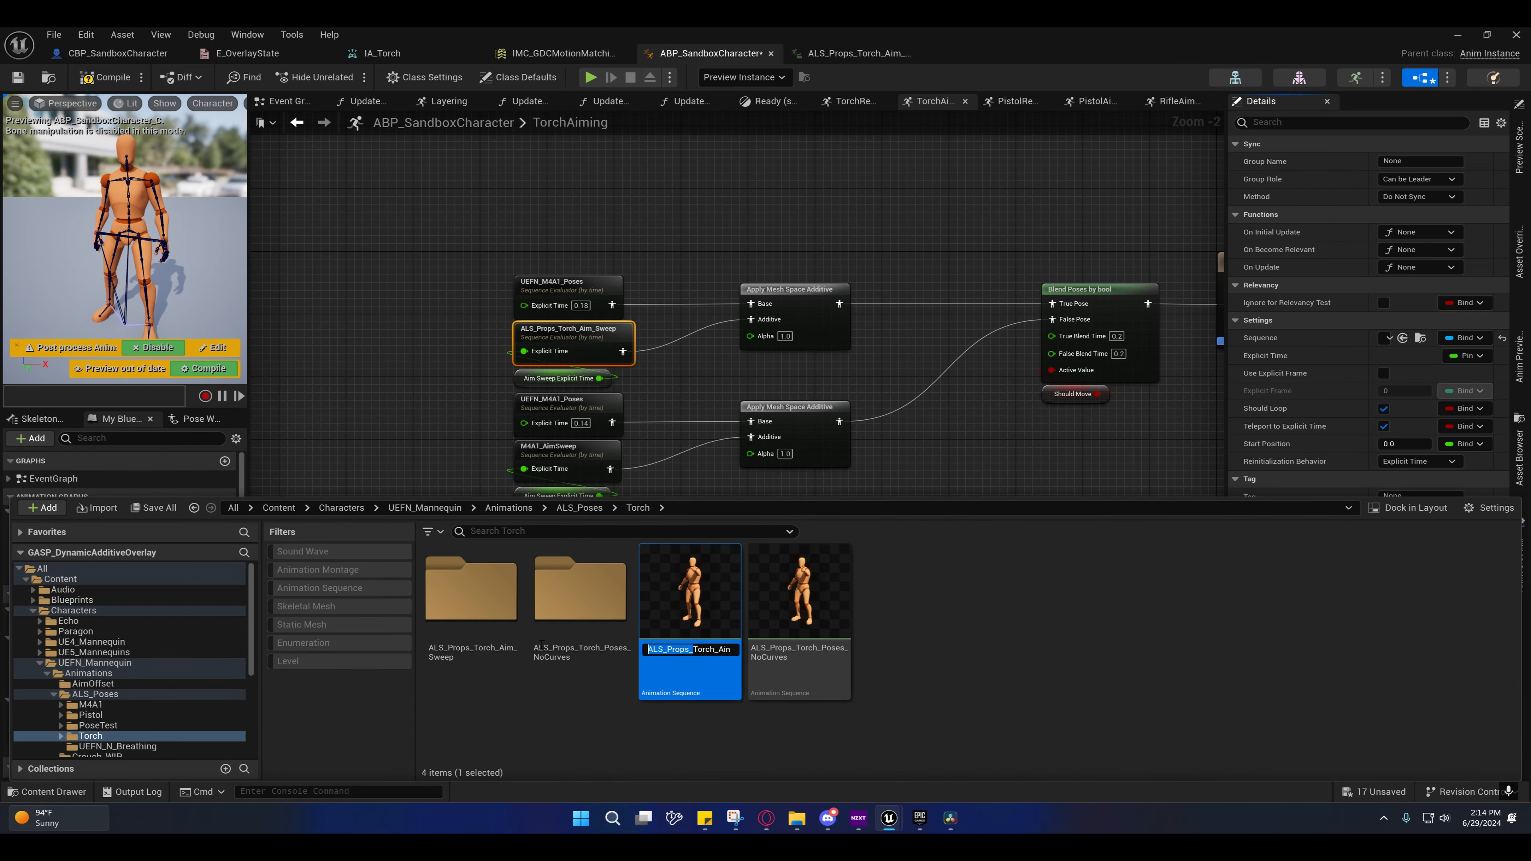
pyautogui.write('=Torch_Aim_Sweep')
pyautogui.press('Home')
pyautogui.press('Delete')
pyautogui.press('Return')
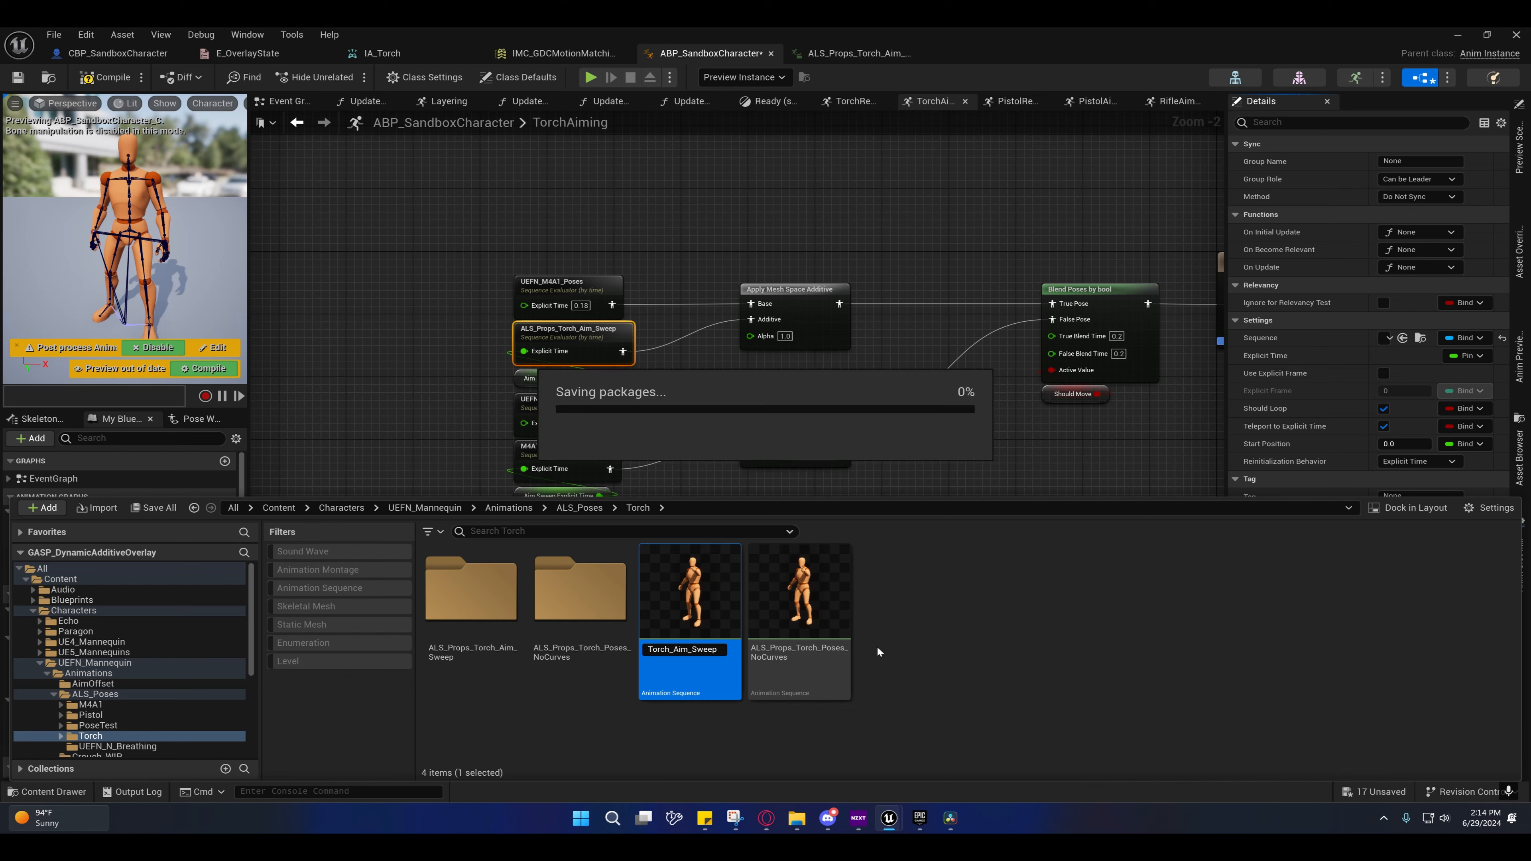
# Step: Rename the ALS_Props_Torch_Poses_NoCurves animation sequence as Torch_Poses
pyautogui.click(686, 651)
pyautogui.press('F2')
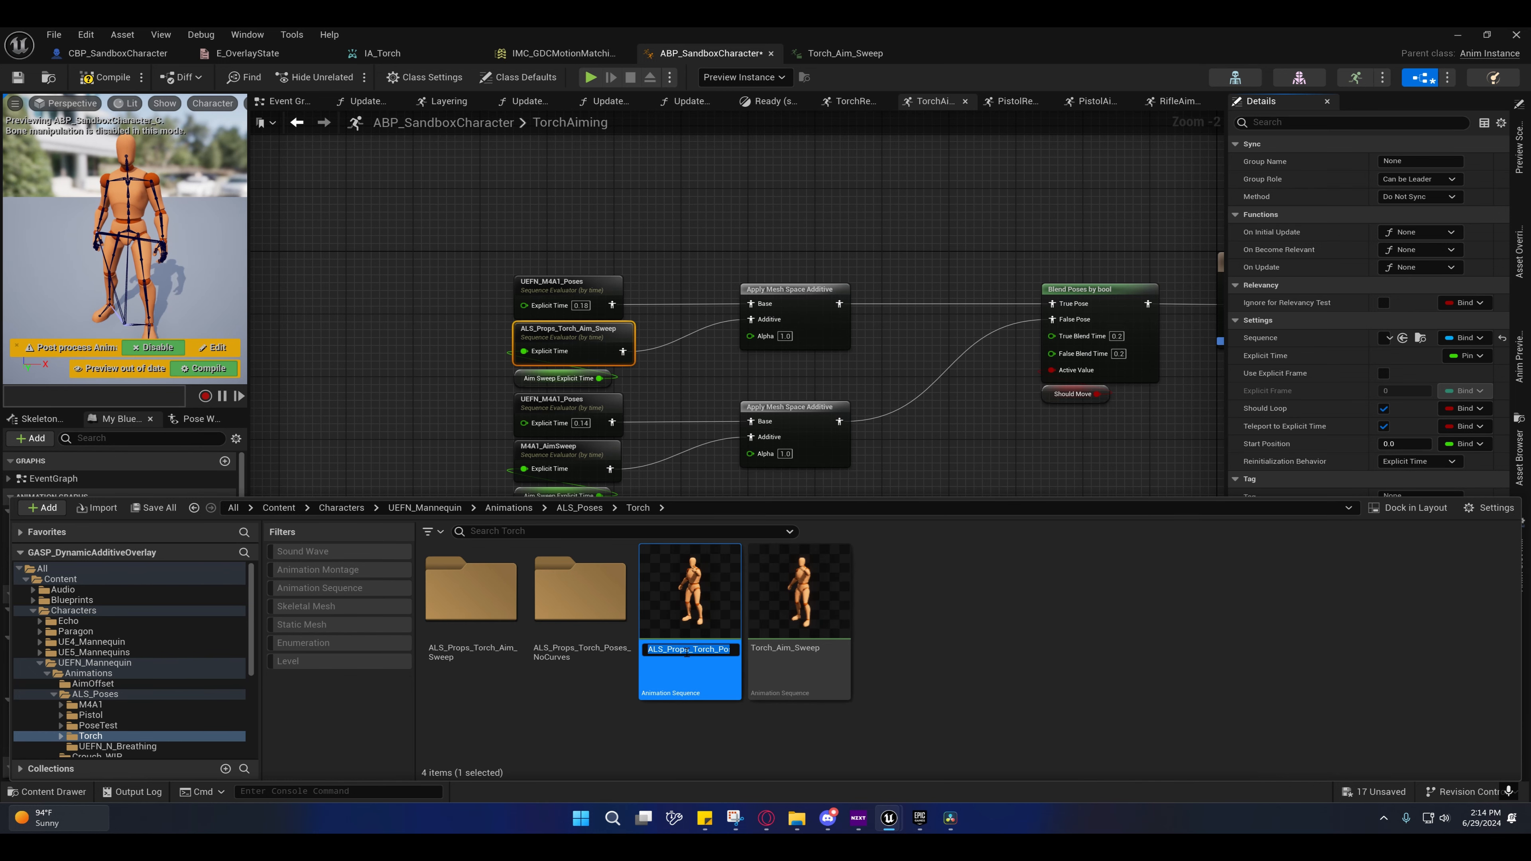
pyautogui.moveTo(692, 650); pyautogui.dragTo(646, 651)
pyautogui.press('BackSpace')
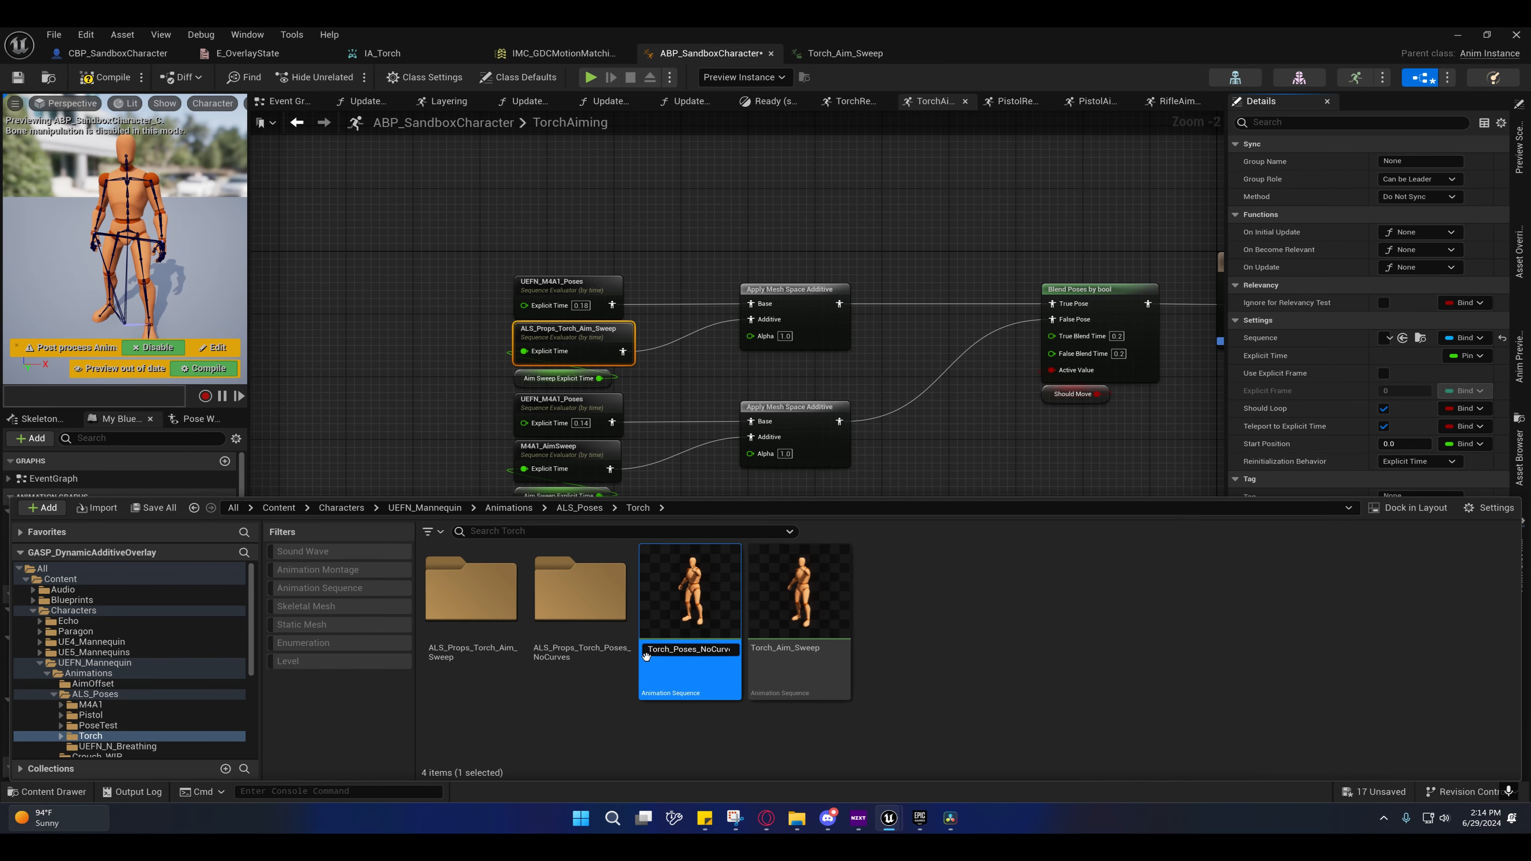
pyautogui.press('End')
pyautogui.press('BackSpace')
pyautogui.press('BackSpace')
pyautogui.press('BackSpace')
pyautogui.press('BackSpace')
pyautogui.press('BackSpace')
pyautogui.press('BackSpace')
pyautogui.press('BackSpace')
pyautogui.press('BackSpace')
pyautogui.press('BackSpace')
pyautogui.press('Return')
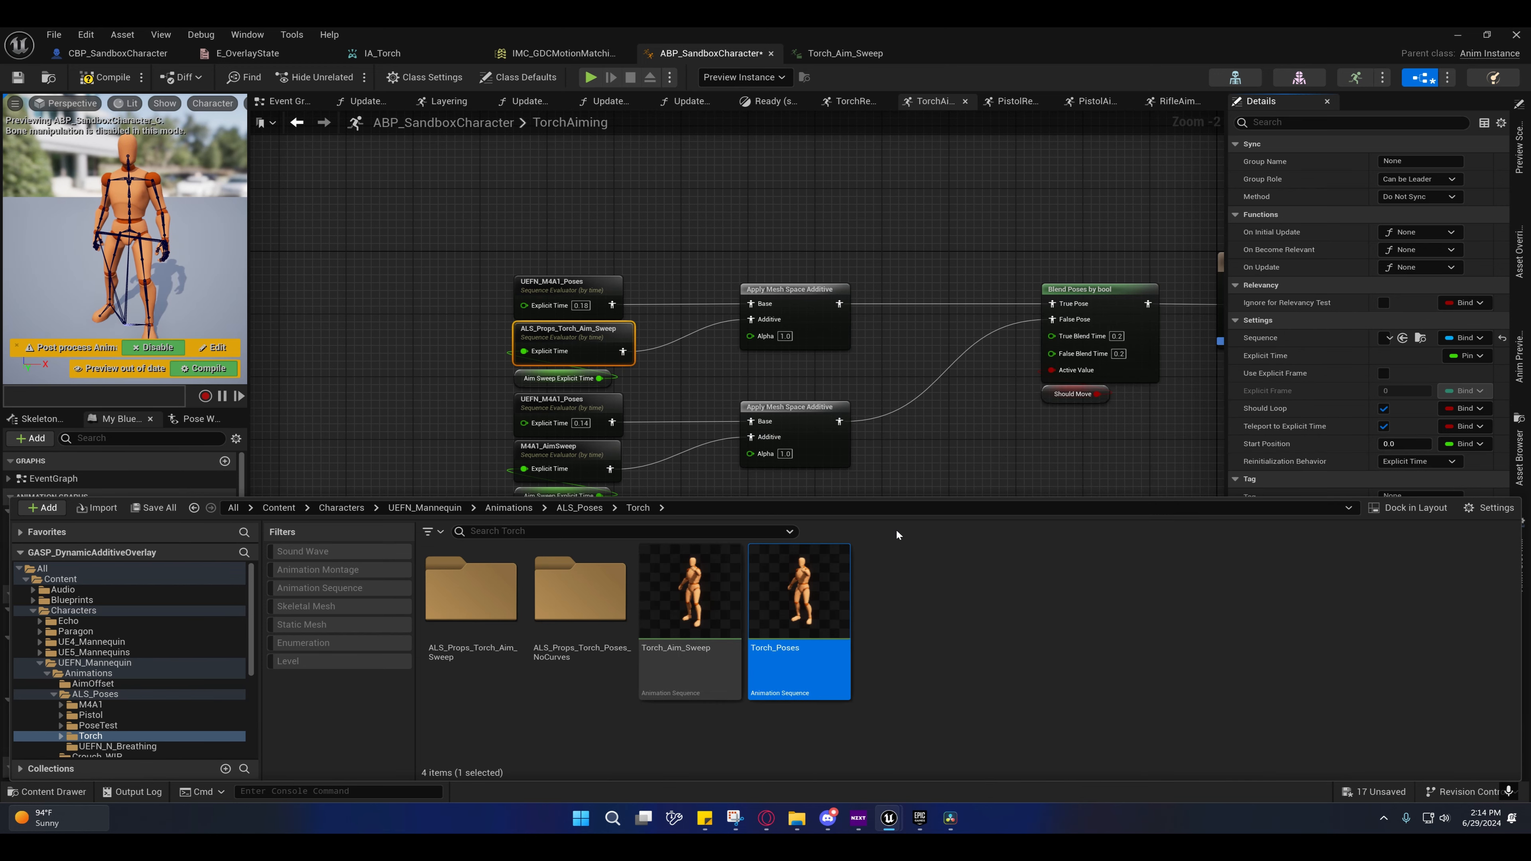
# Step: Assign the Torch_Poses sequence to both UEFN_M4A1_Poses evaluators in the TorchAiming graph
pyautogui.moveTo(930, 440); pyautogui.dragTo(962, 433, button='right')
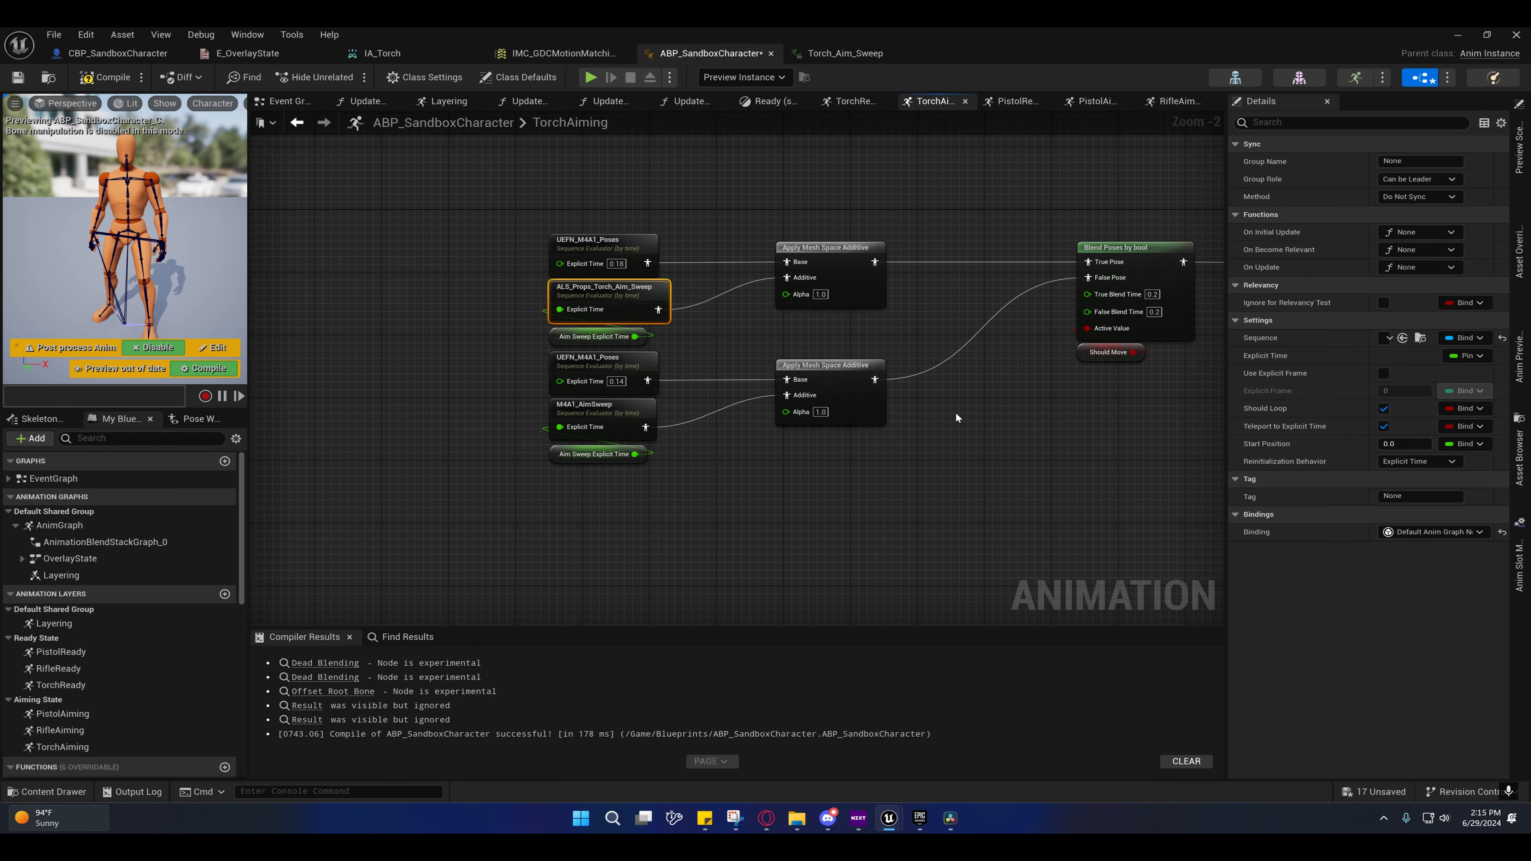
pyautogui.click(604, 246)
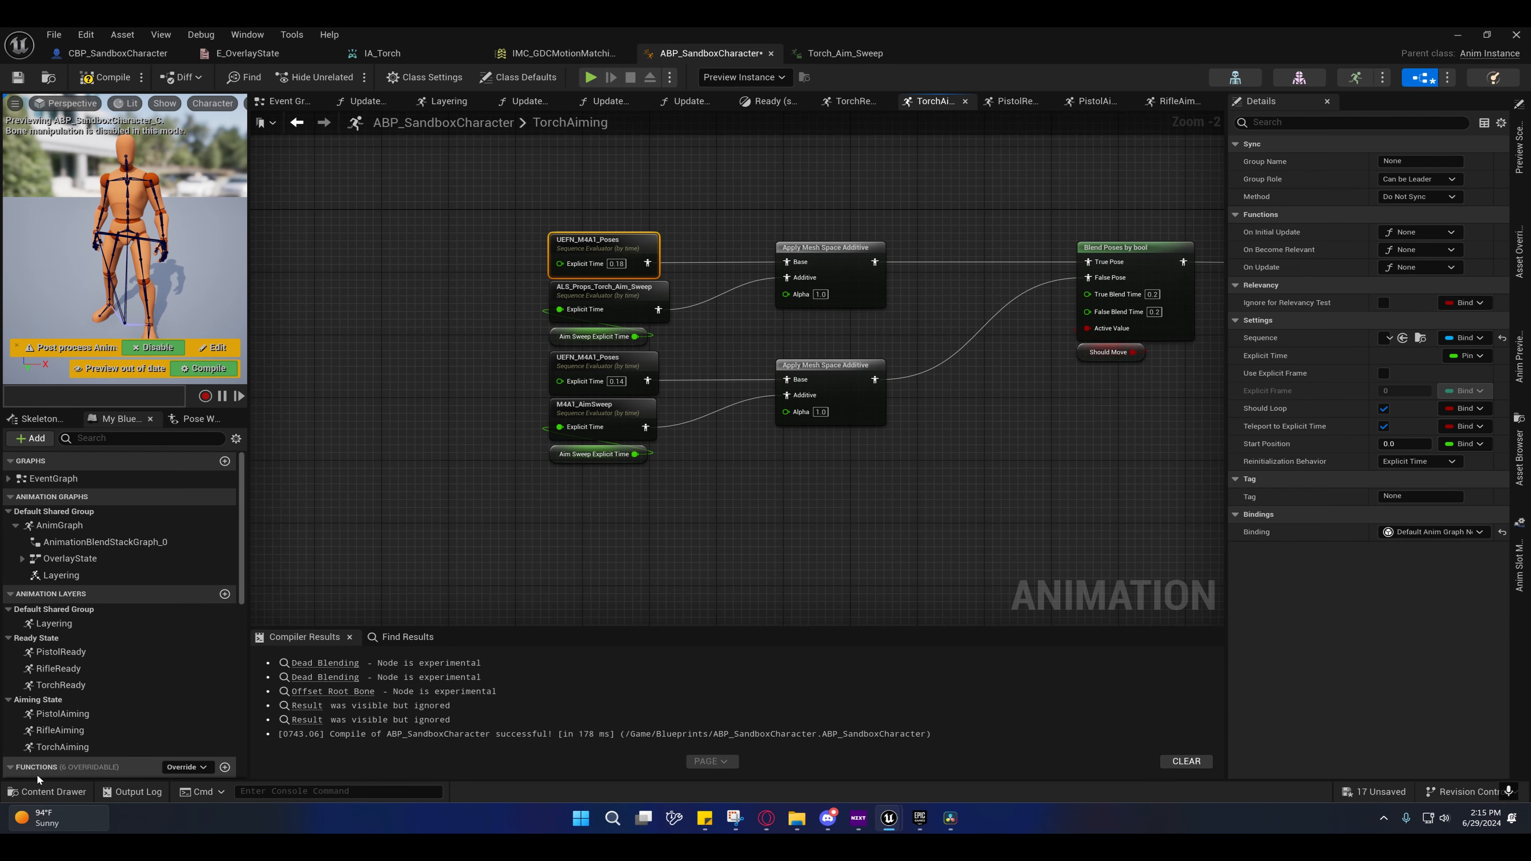
pyautogui.click(47, 791)
pyautogui.click(1403, 337)
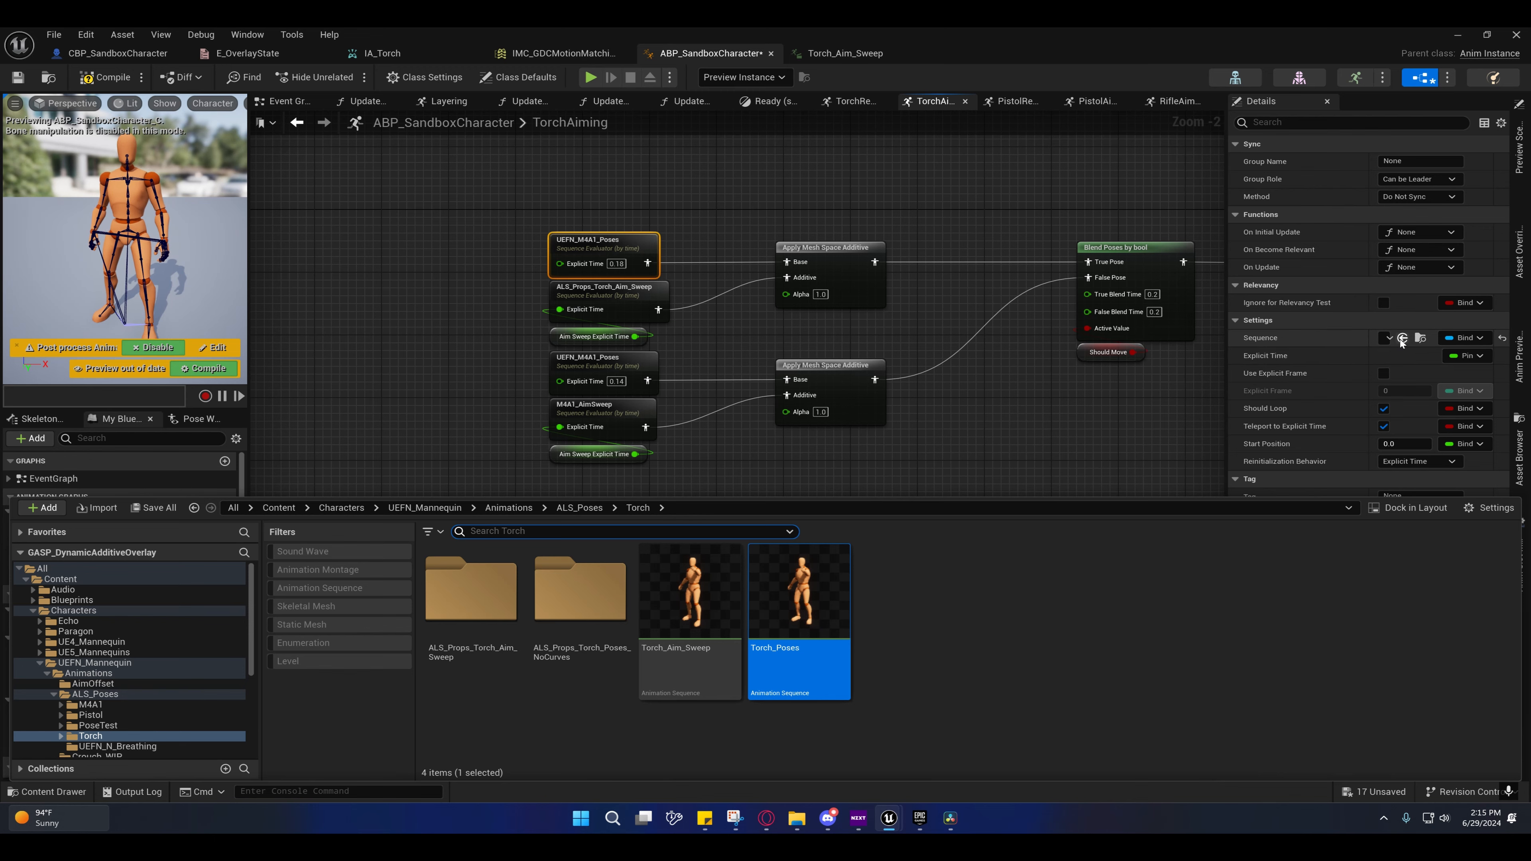
pyautogui.click(637, 362)
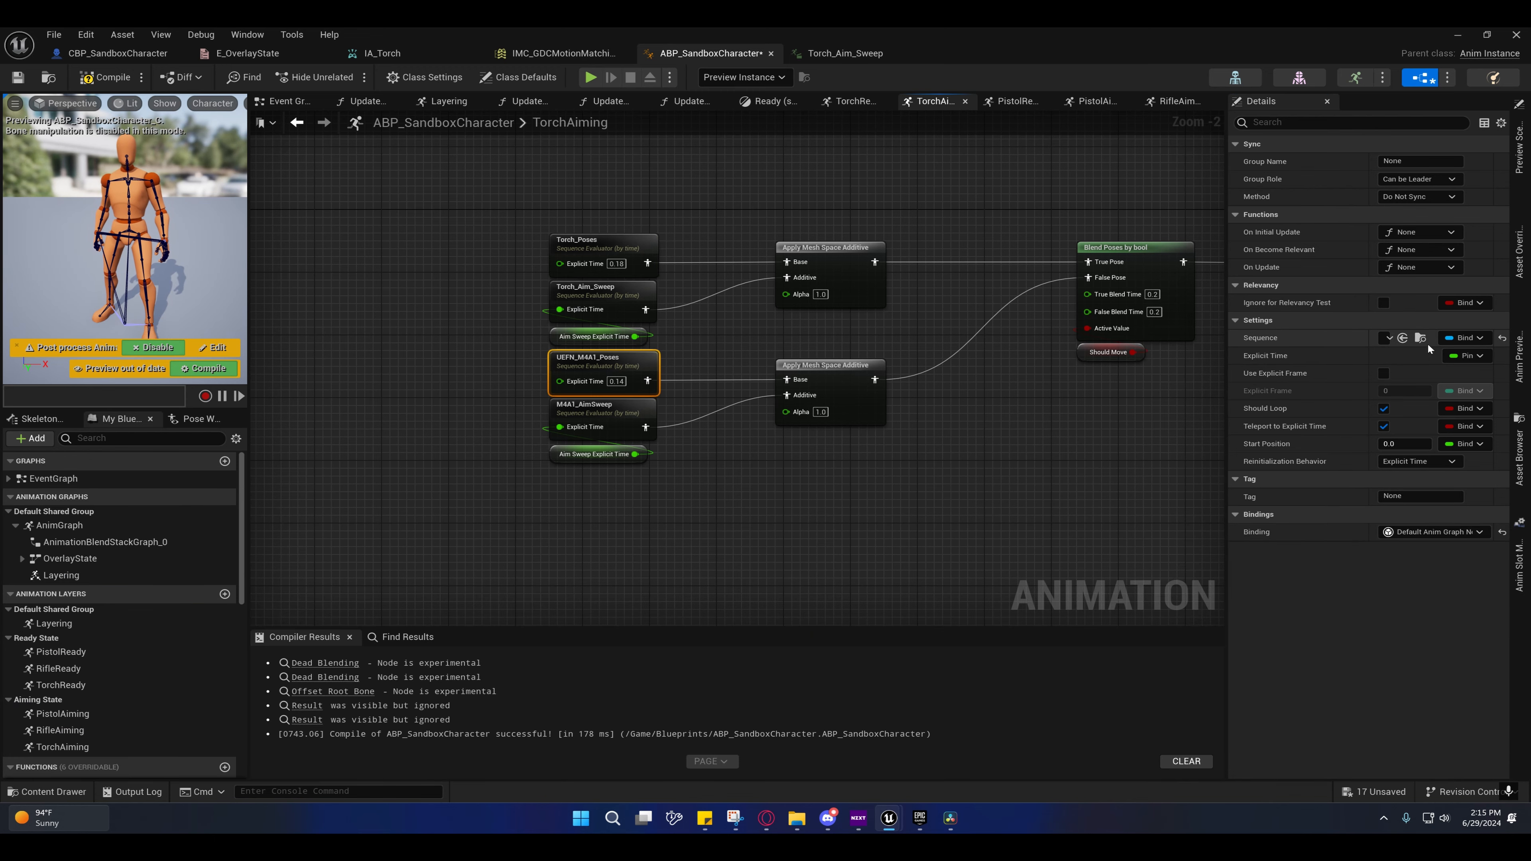
pyautogui.click(1402, 338)
# Step: Open the Torch_Poses animation and scrub its timeline to examine the times of the aiming poses
pyautogui.moveTo(876, 469); pyautogui.dragTo(910, 473, button='right')
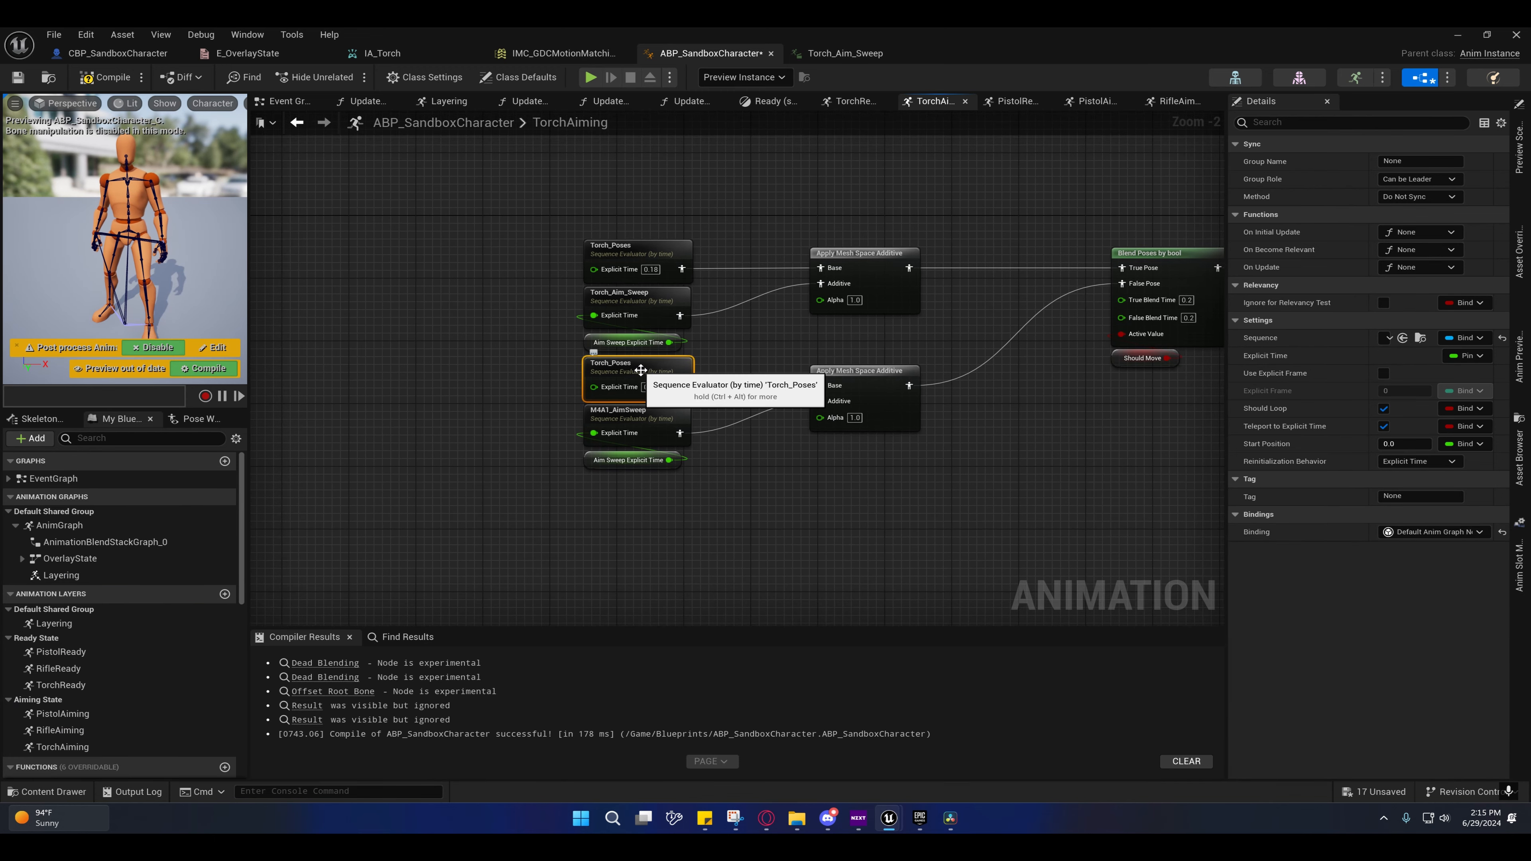
pyautogui.doubleClick(642, 373)
pyautogui.moveTo(734, 580); pyautogui.dragTo(847, 585)
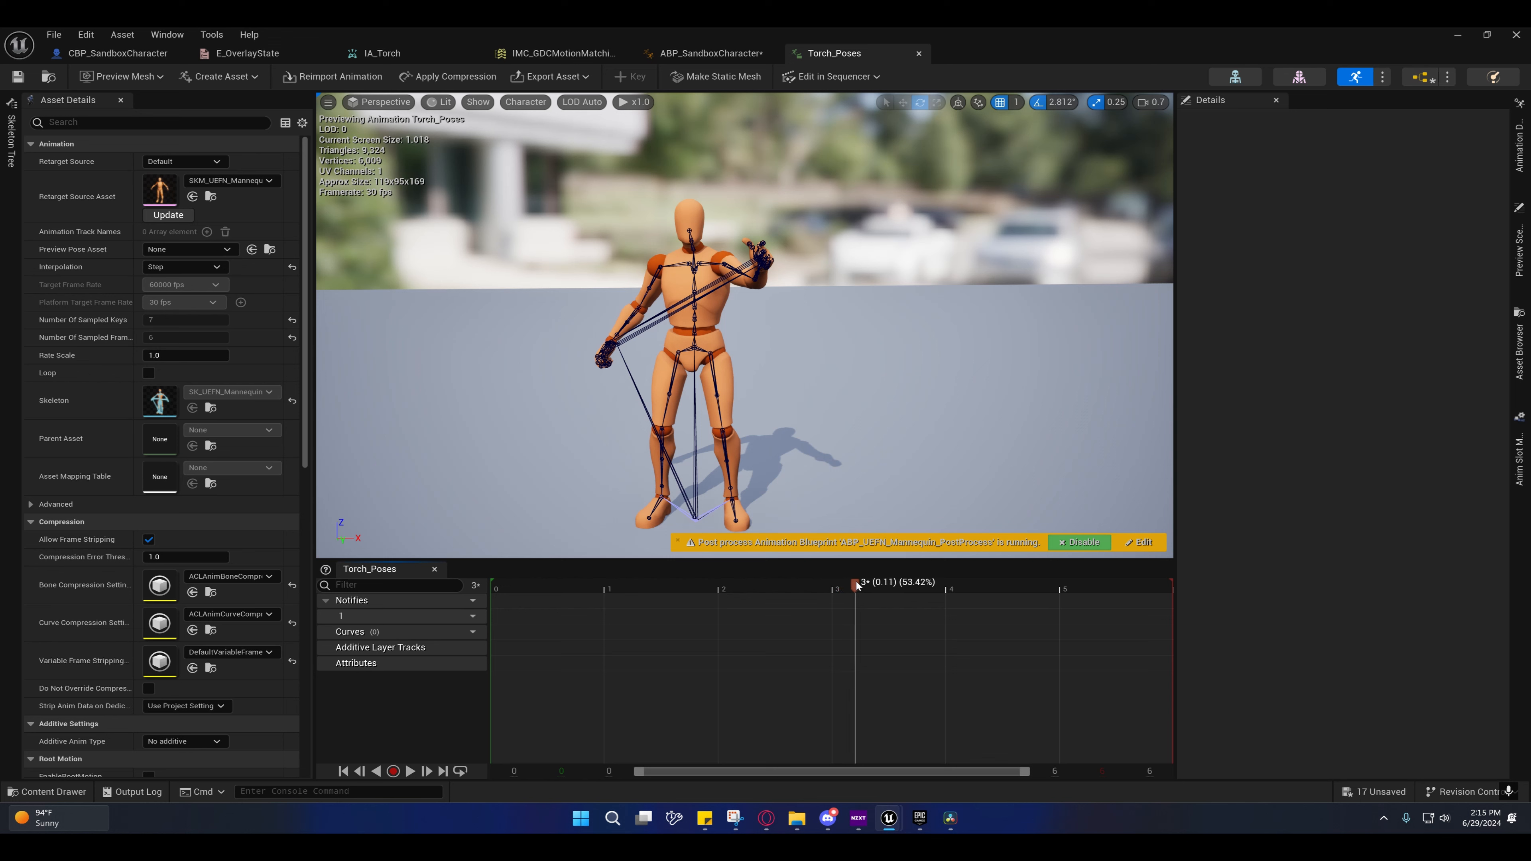
pyautogui.moveTo(854, 585); pyautogui.dragTo(771, 590)
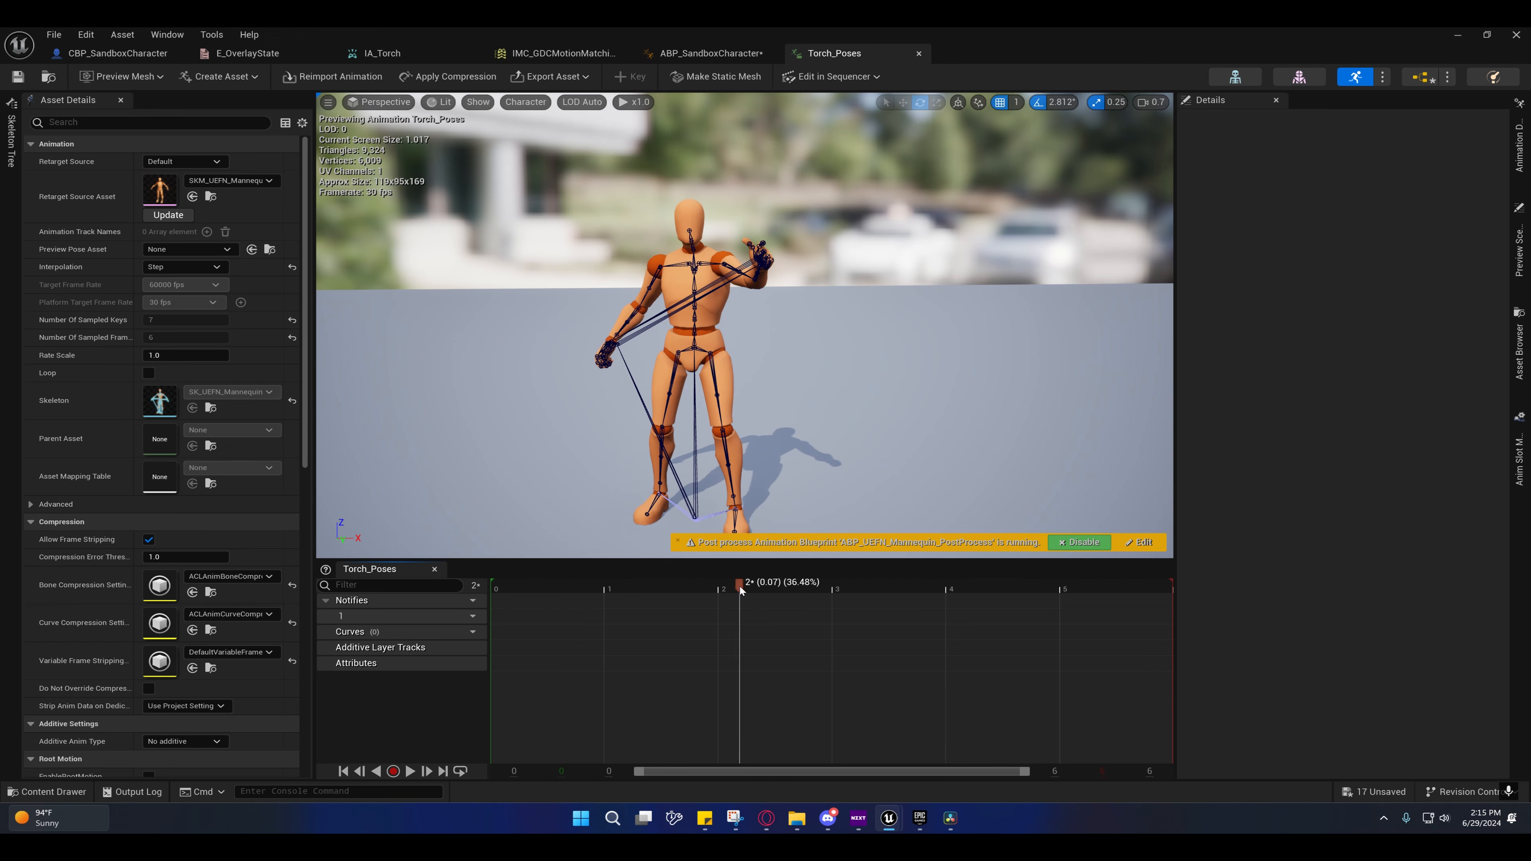
pyautogui.moveTo(741, 588); pyautogui.dragTo(753, 589)
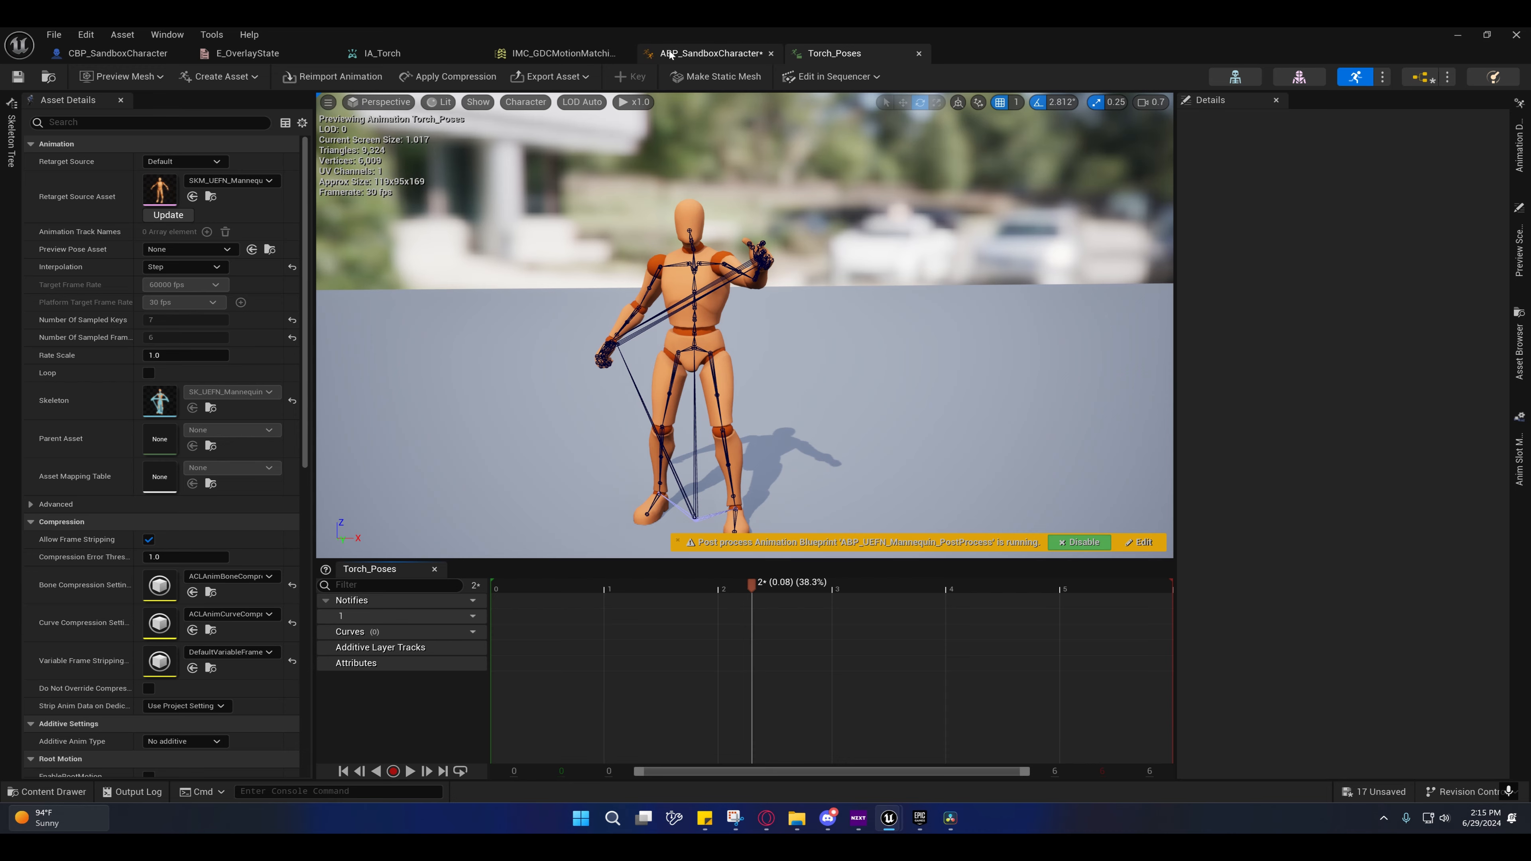
# Step: Set the lower Torch_Poses evaluator's explicit time to 0.08 in the TorchAiming graph
pyautogui.click(711, 53)
pyautogui.moveTo(740, 340); pyautogui.dragTo(581, 329, button='right')
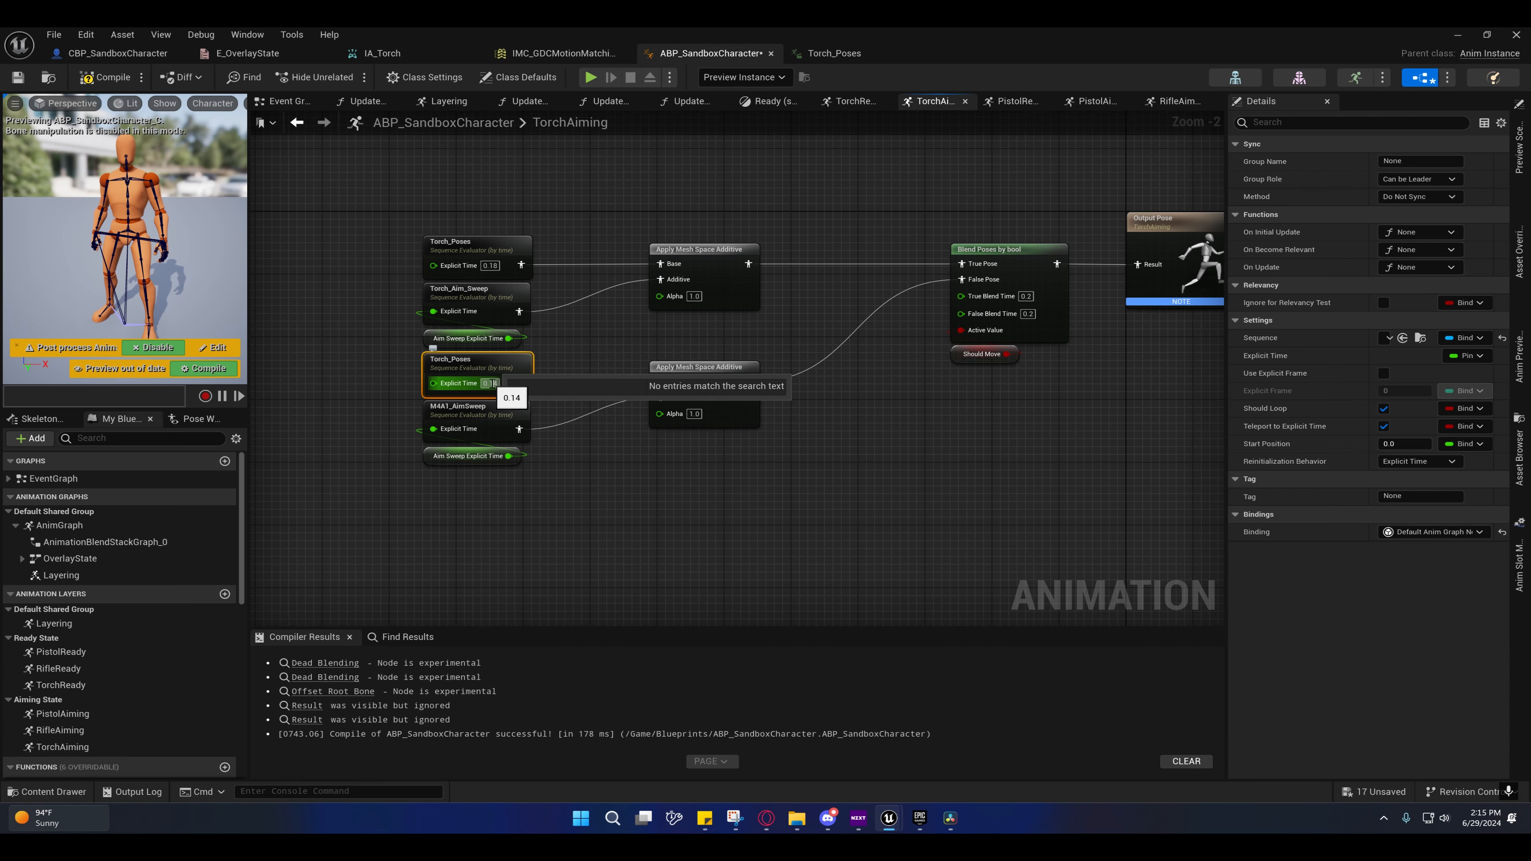
pyautogui.click(492, 383)
pyautogui.write('0.08')
pyautogui.click(581, 353)
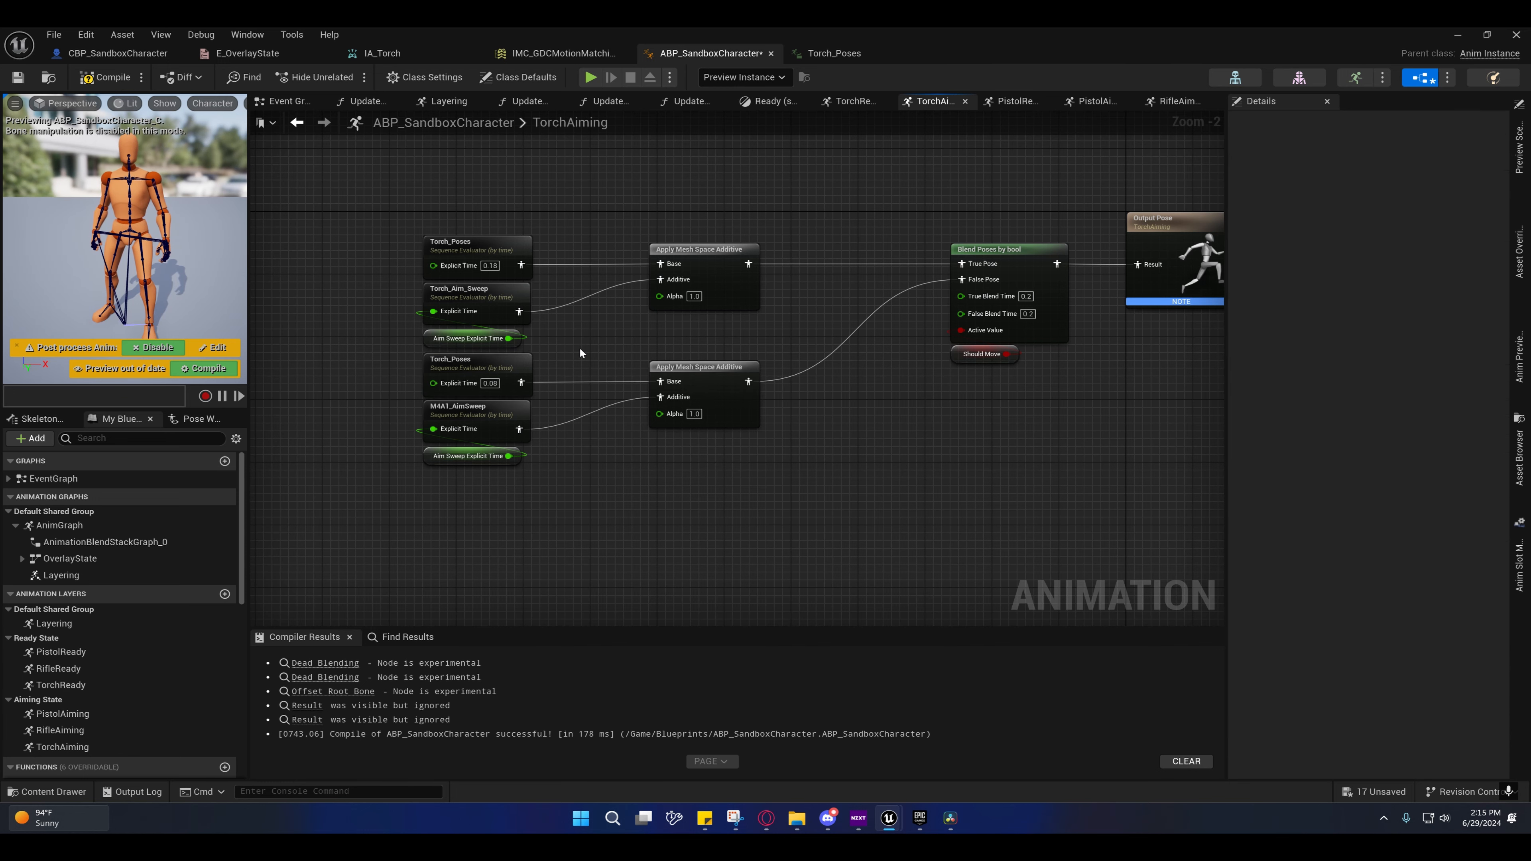
# Step: Set the upper Torch_Poses evaluator's explicit time to 0.11, and compile and save the animation blueprint
pyautogui.moveTo(580, 352); pyautogui.dragTo(541, 322, button='right')
pyautogui.click(506, 310)
pyautogui.write('0.11')
pyautogui.click(600, 370)
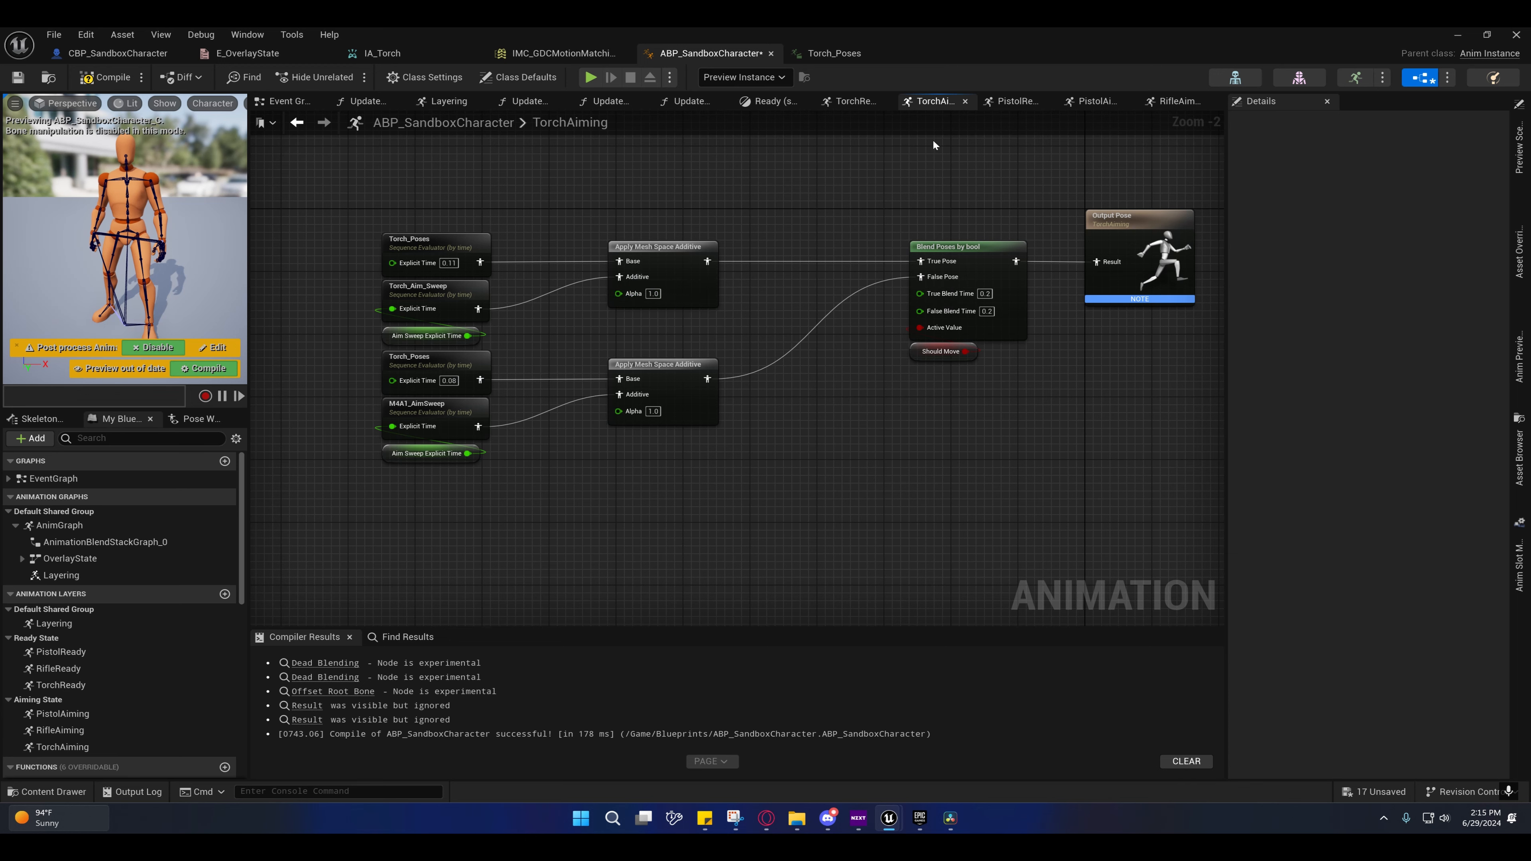
pyautogui.click(93, 80)
pyautogui.click(16, 80)
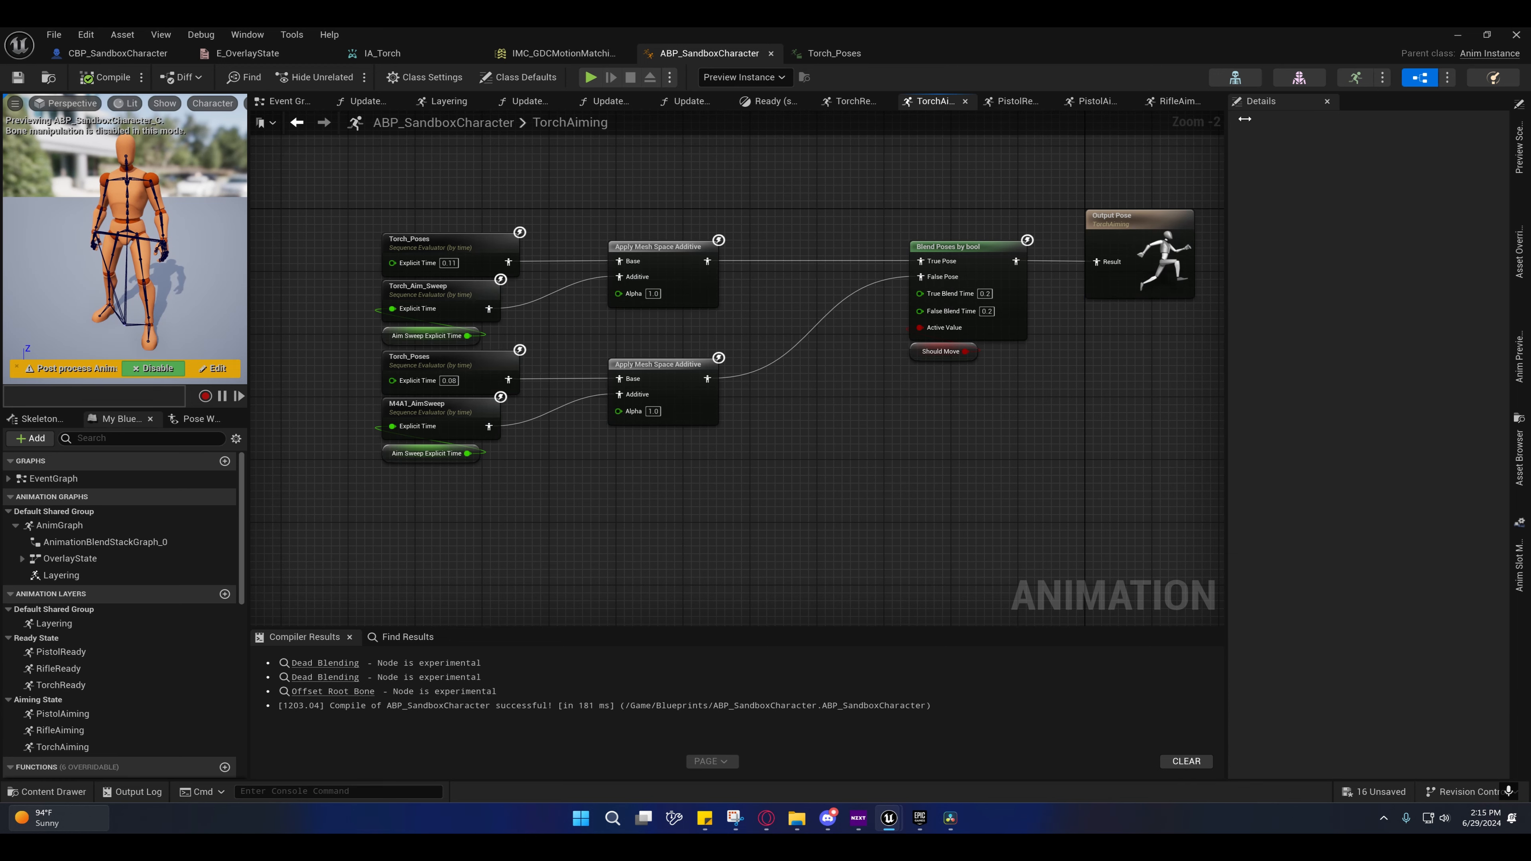
# Step: Play the level in the editor, move the character around to test the torch overlay, and release the mouse cursor
pyautogui.click(1459, 34)
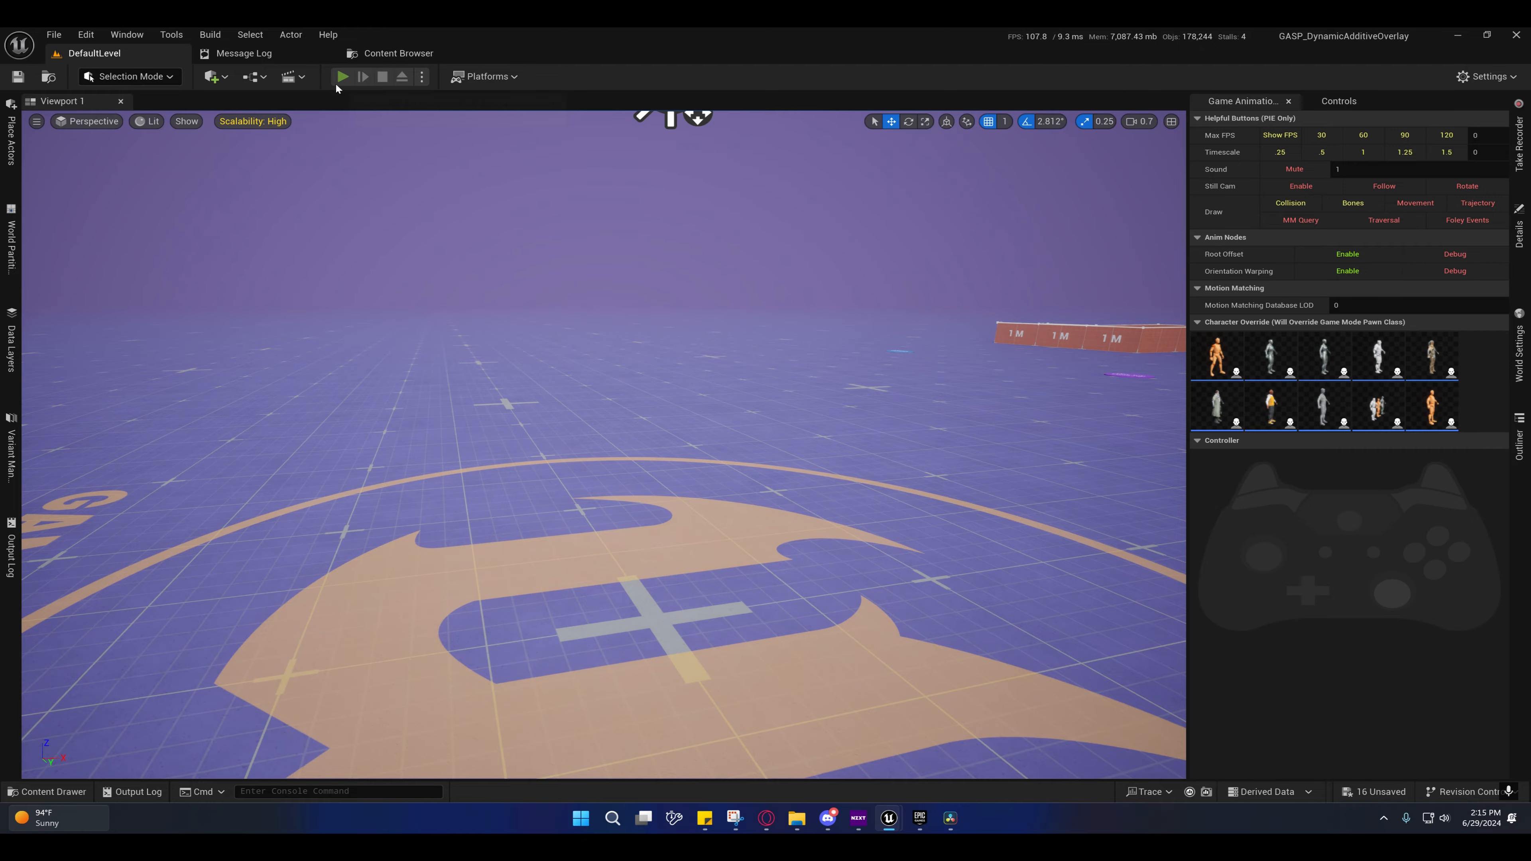
pyautogui.click(342, 77)
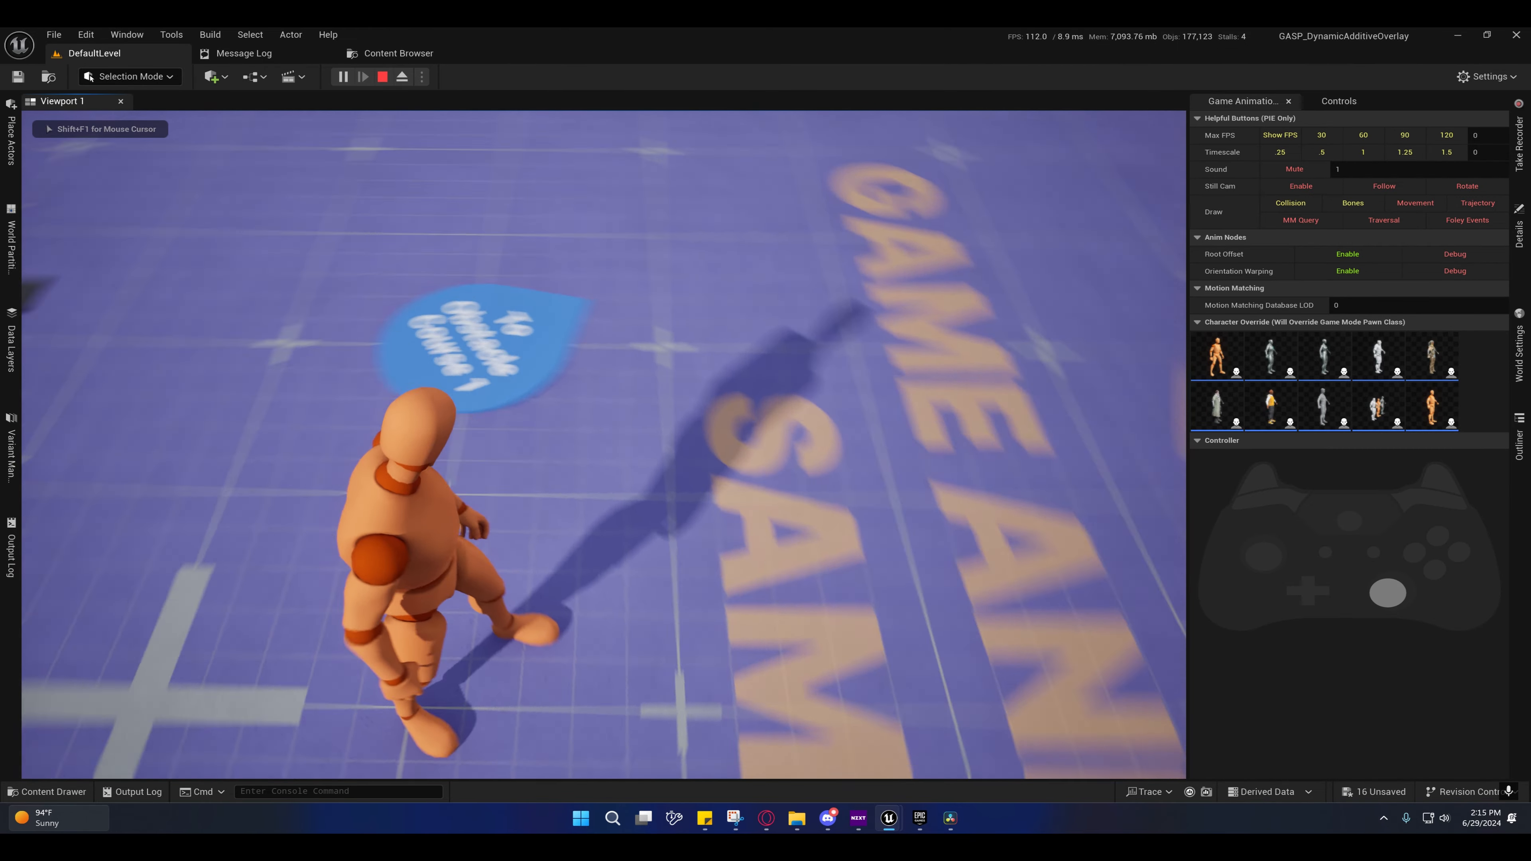
pyautogui.press('w')
pyautogui.press('s')
pyautogui.press('a')
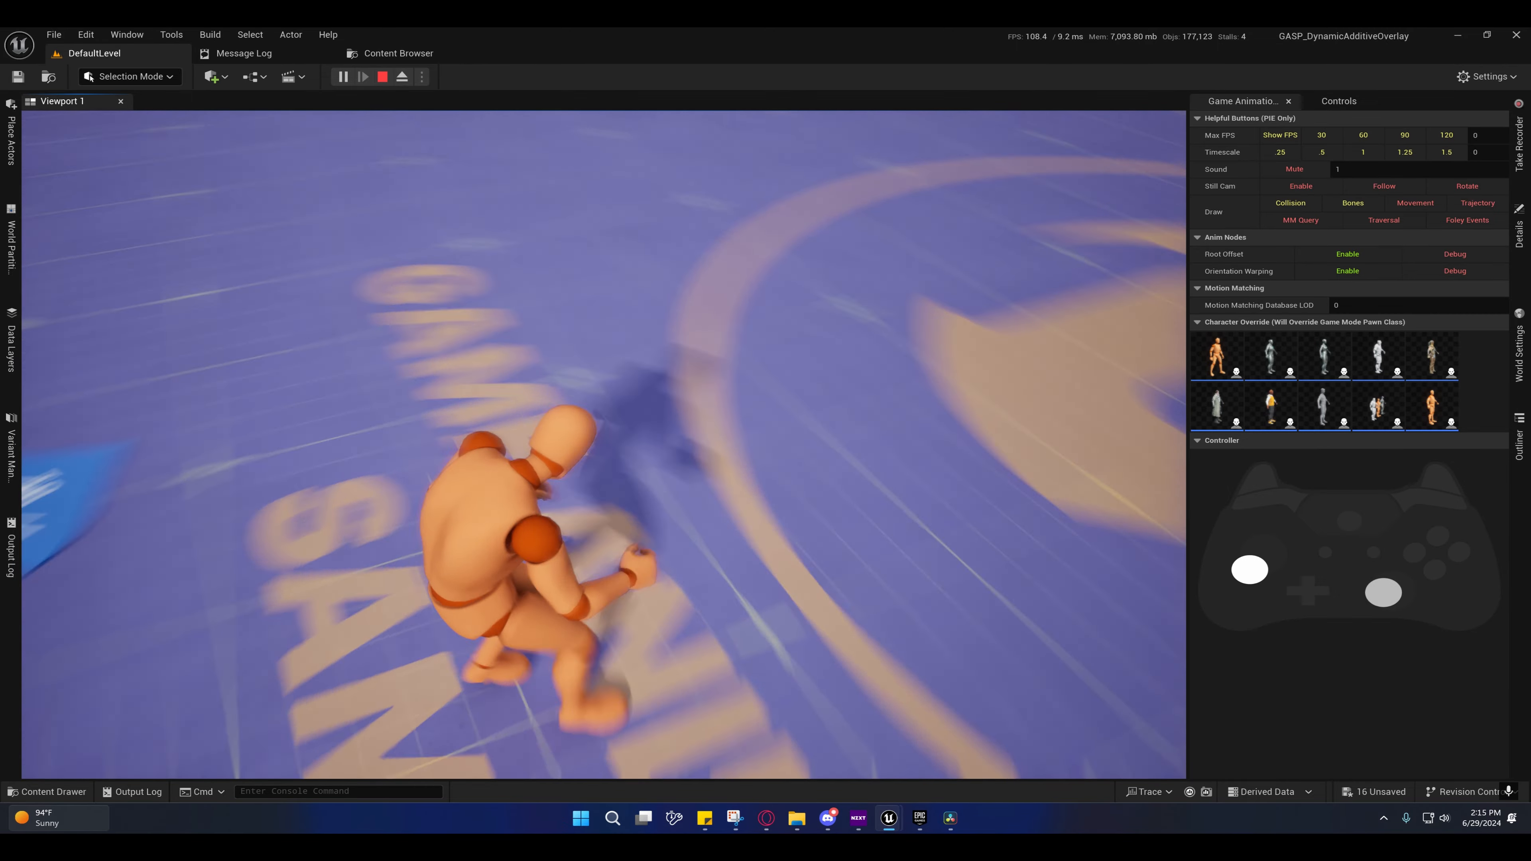
pyautogui.press('w')
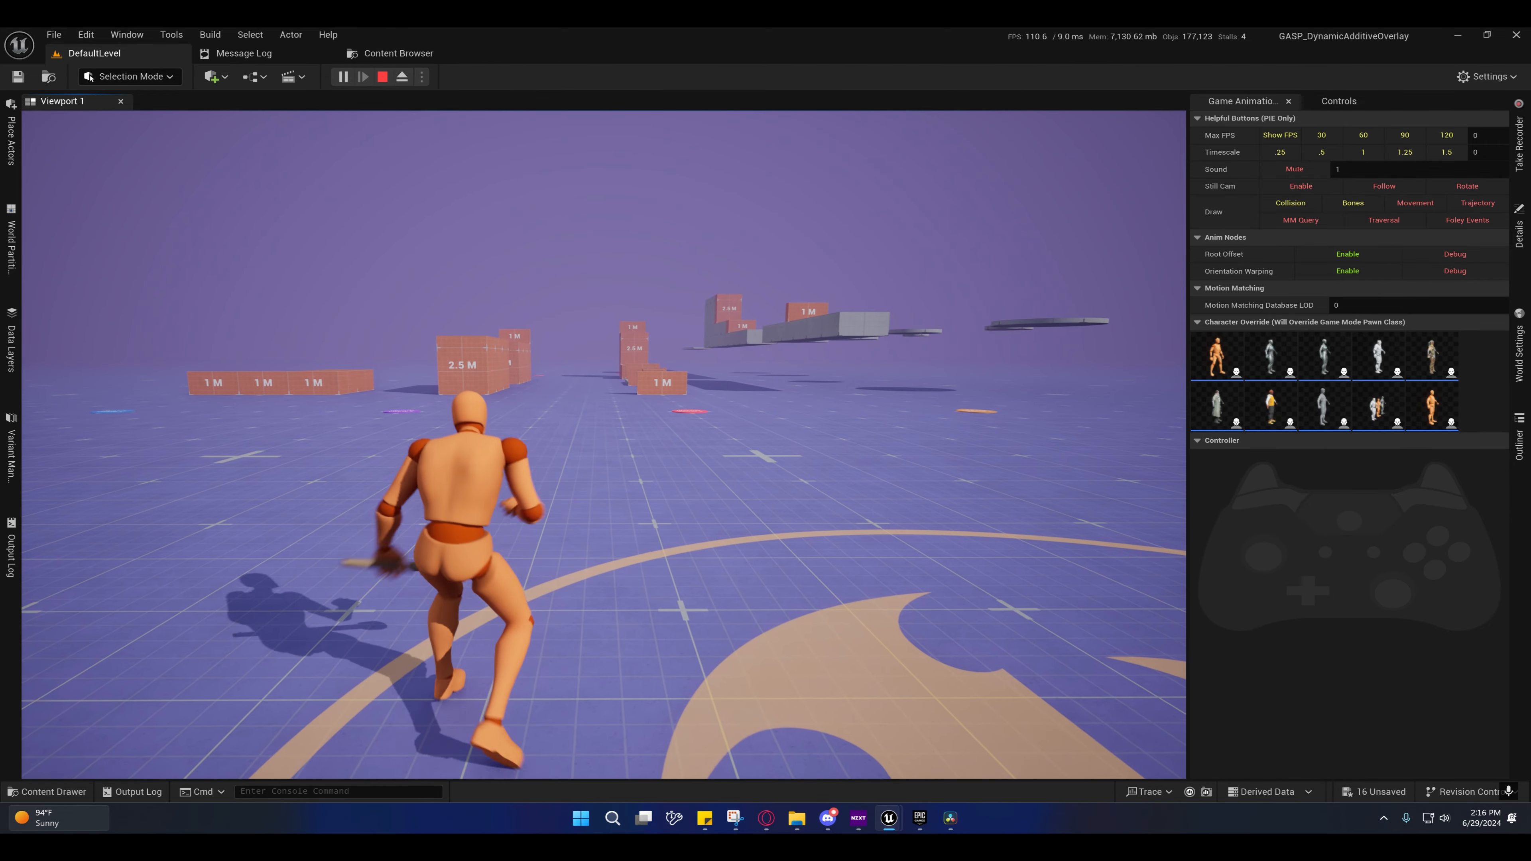
pyautogui.hotkey('shift', 'F1')
pyautogui.moveTo(889, 818)
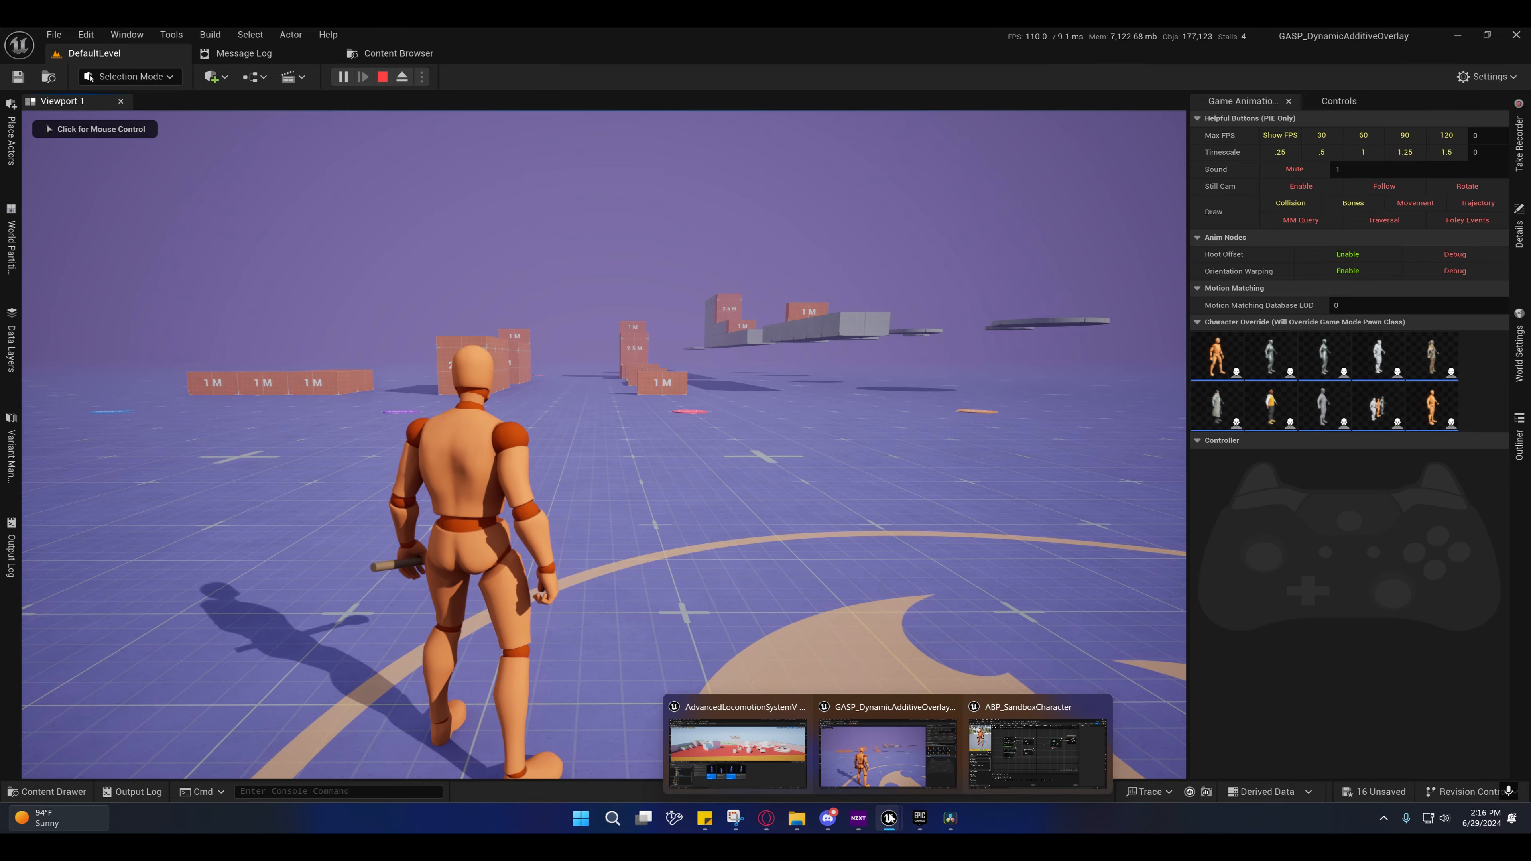
# Step: Switch to the ABP_SandboxCharacter blueprint and set its debug object to the spawned ABP_SandboxCharacter_C_0 instance
pyautogui.click(1042, 748)
pyautogui.moveTo(644, 451); pyautogui.dragTo(612, 486, button='right')
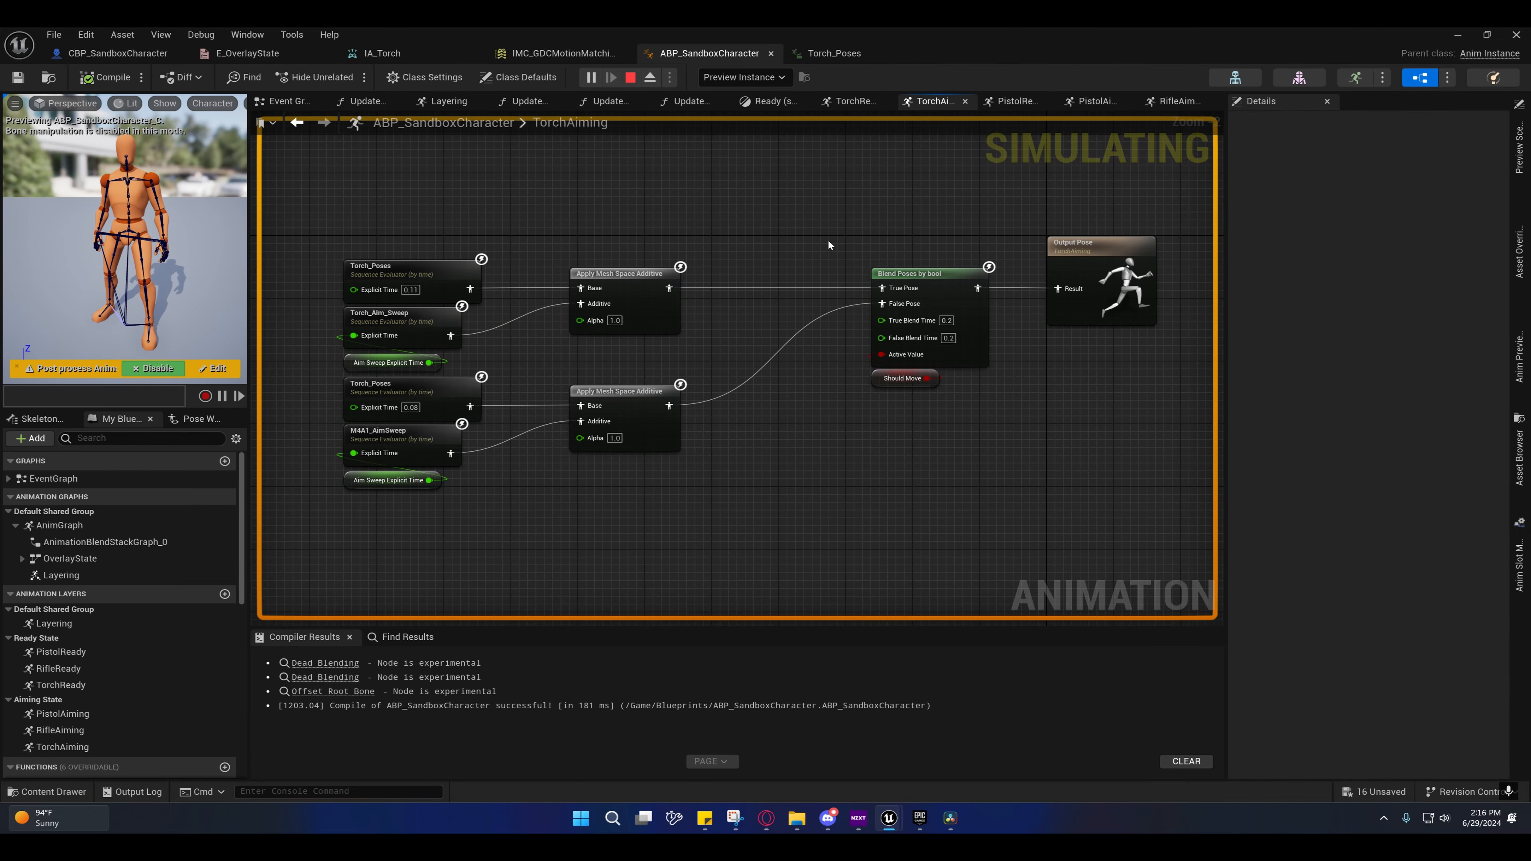
pyautogui.click(755, 77)
pyautogui.click(761, 124)
pyautogui.moveTo(607, 243); pyautogui.dragTo(685, 280, button='right')
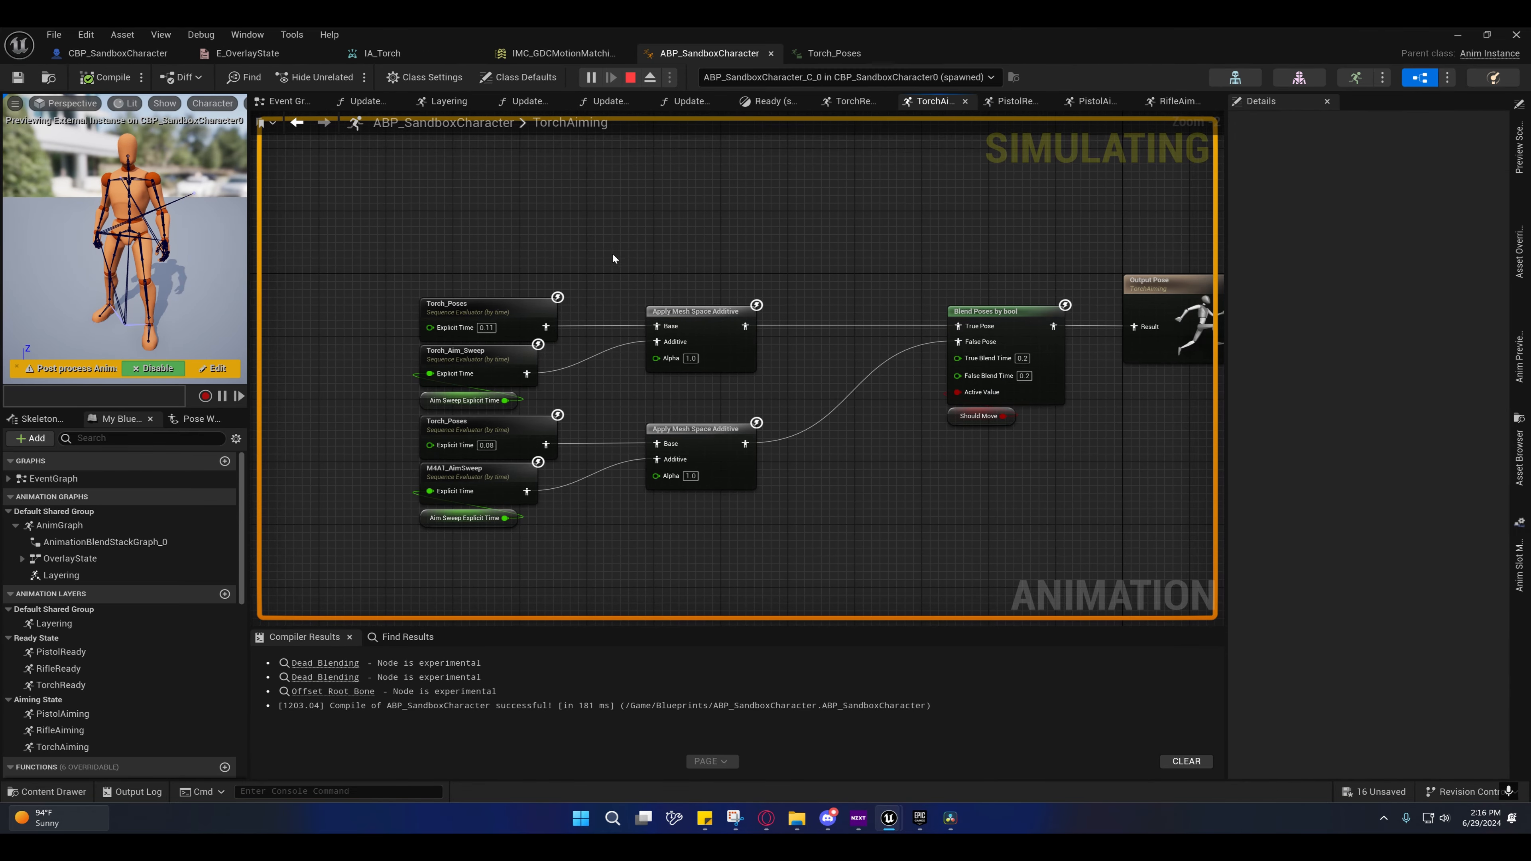
pyautogui.moveTo(532, 212); pyautogui.dragTo(486, 230, button='right')
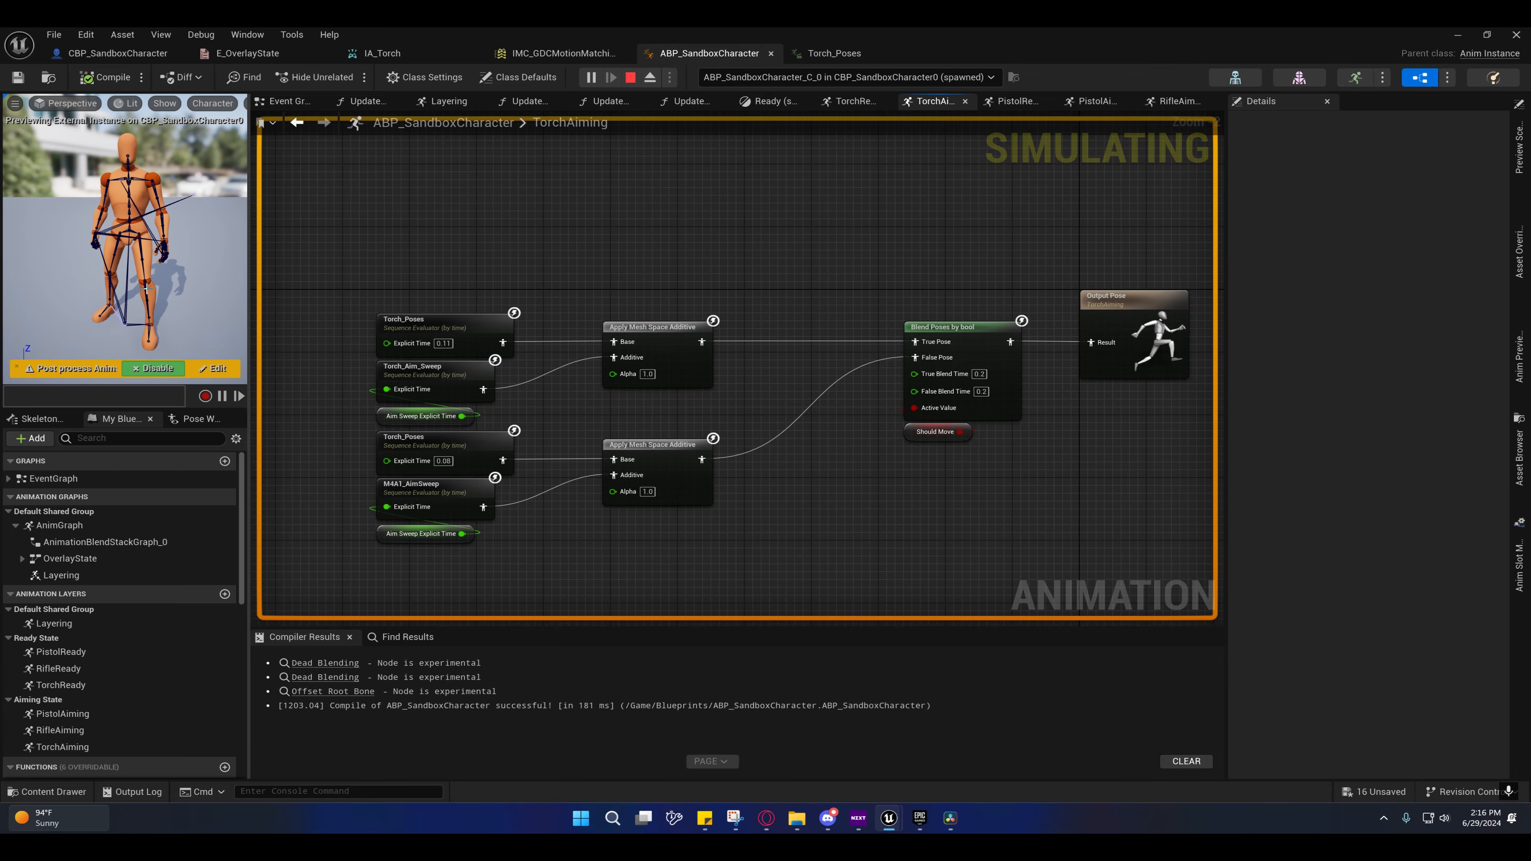
# Step: Place the blueprint window beside the level and play the character while watching the TorchAiming graph, then release the mouse cursor
pyautogui.moveTo(370, 26); pyautogui.dragTo(1530, 302)
pyautogui.click(1007, 278)
pyautogui.moveTo(1007, 278); pyautogui.dragTo(980, 249, button='right')
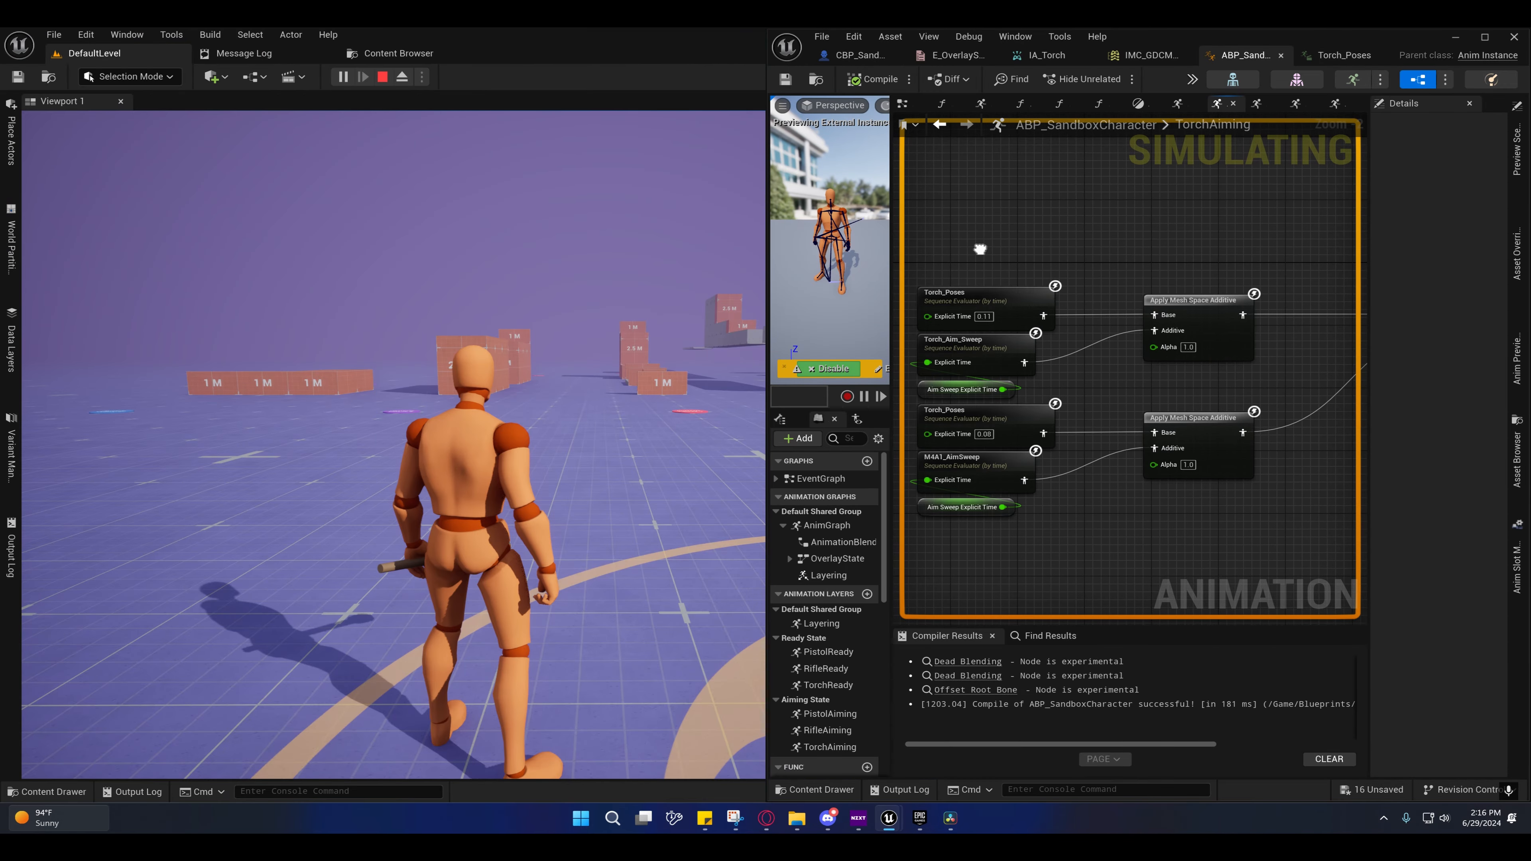
pyautogui.click(491, 326)
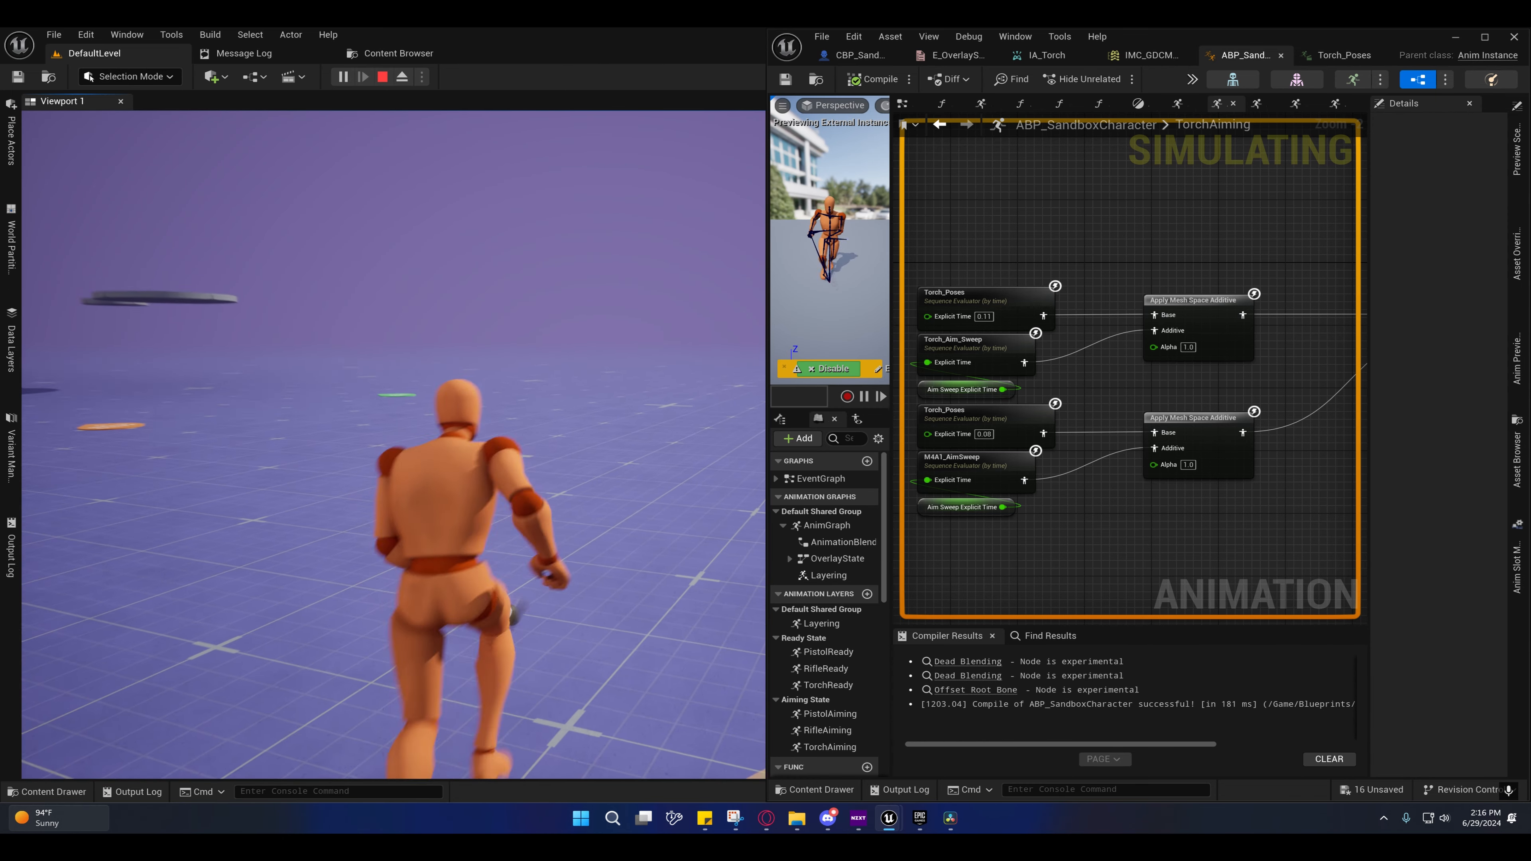
pyautogui.hotkey('shift', 'F1')
pyautogui.moveTo(1190, 346); pyautogui.dragTo(1256, 394, button='right')
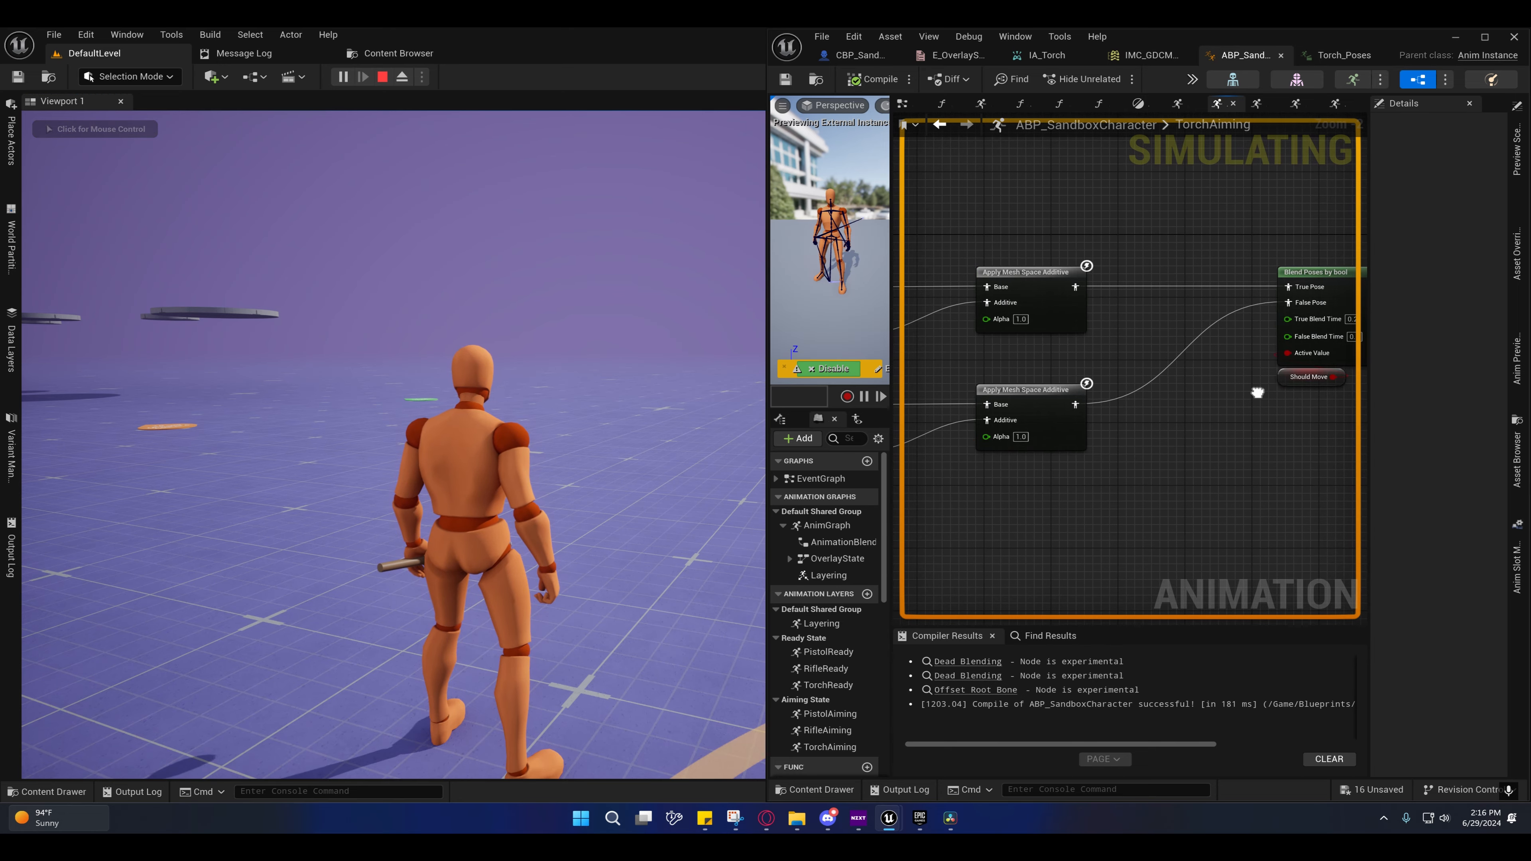
# Step: Maximize the blueprint window and examine the TorchAiming graph and the Ready state's active overlay pose connections
pyautogui.click(1484, 37)
pyautogui.moveTo(826, 289); pyautogui.dragTo(707, 393, button='right')
pyautogui.scroll(-1, 812, 407)
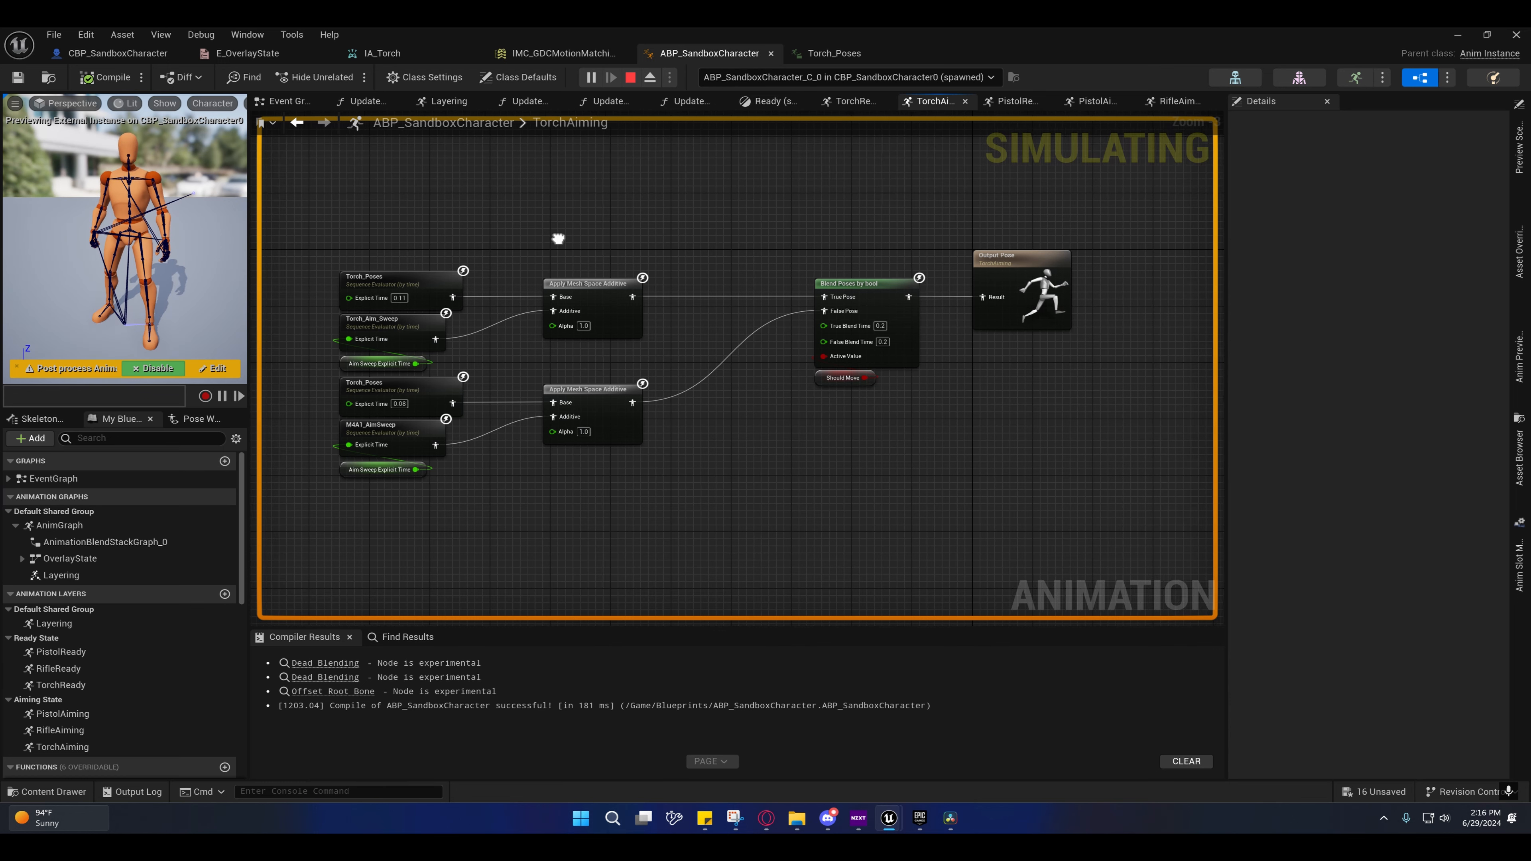
pyautogui.moveTo(556, 240); pyautogui.dragTo(666, 232, button='right')
pyautogui.moveTo(604, 343); pyautogui.dragTo(496, 325, button='right')
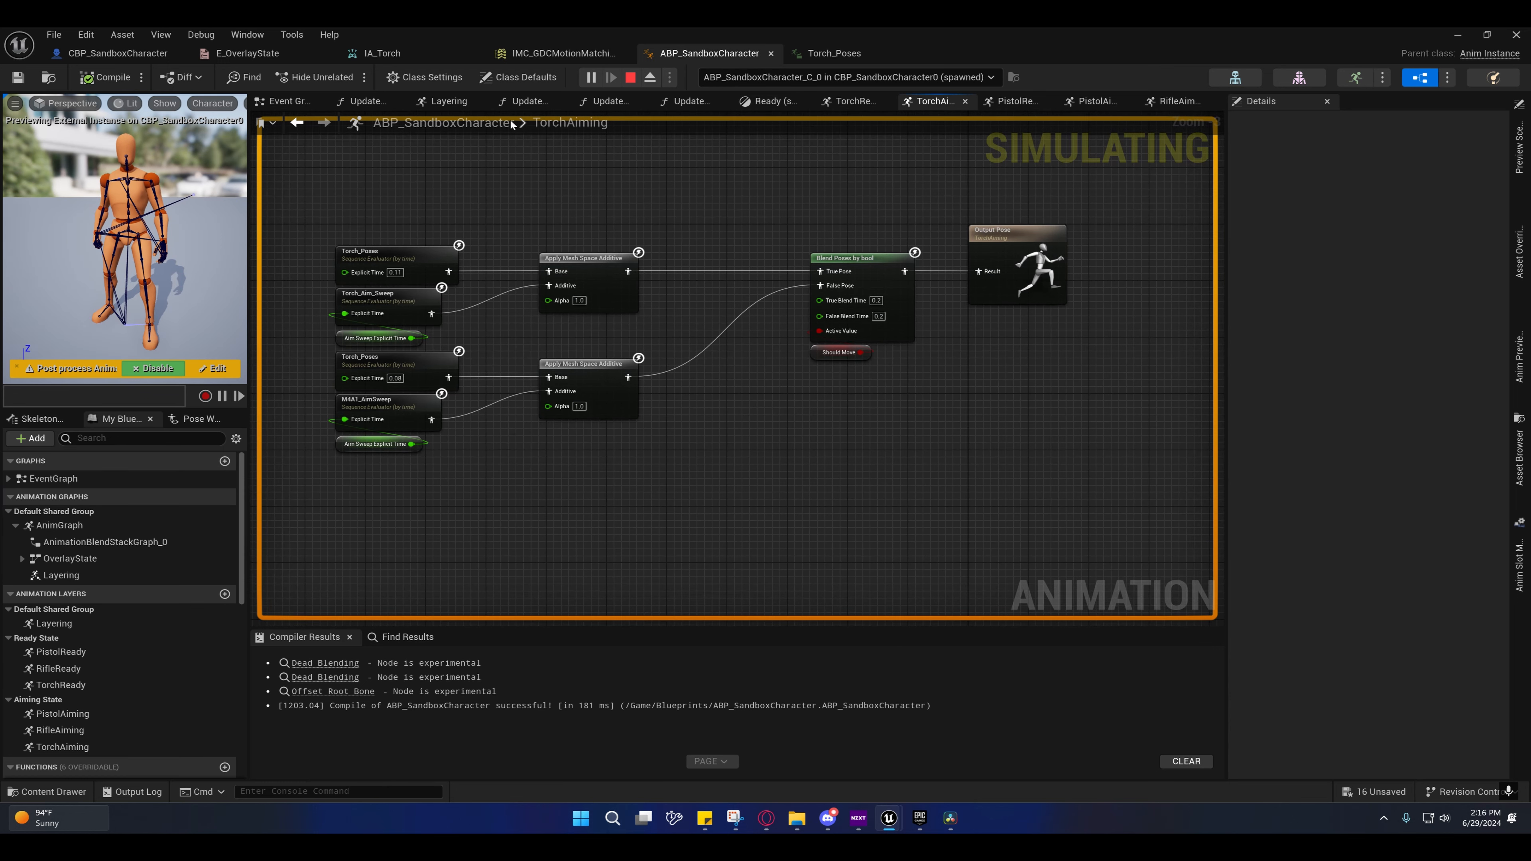
pyautogui.click(780, 103)
pyautogui.moveTo(702, 300); pyautogui.dragTo(595, 393, button='right')
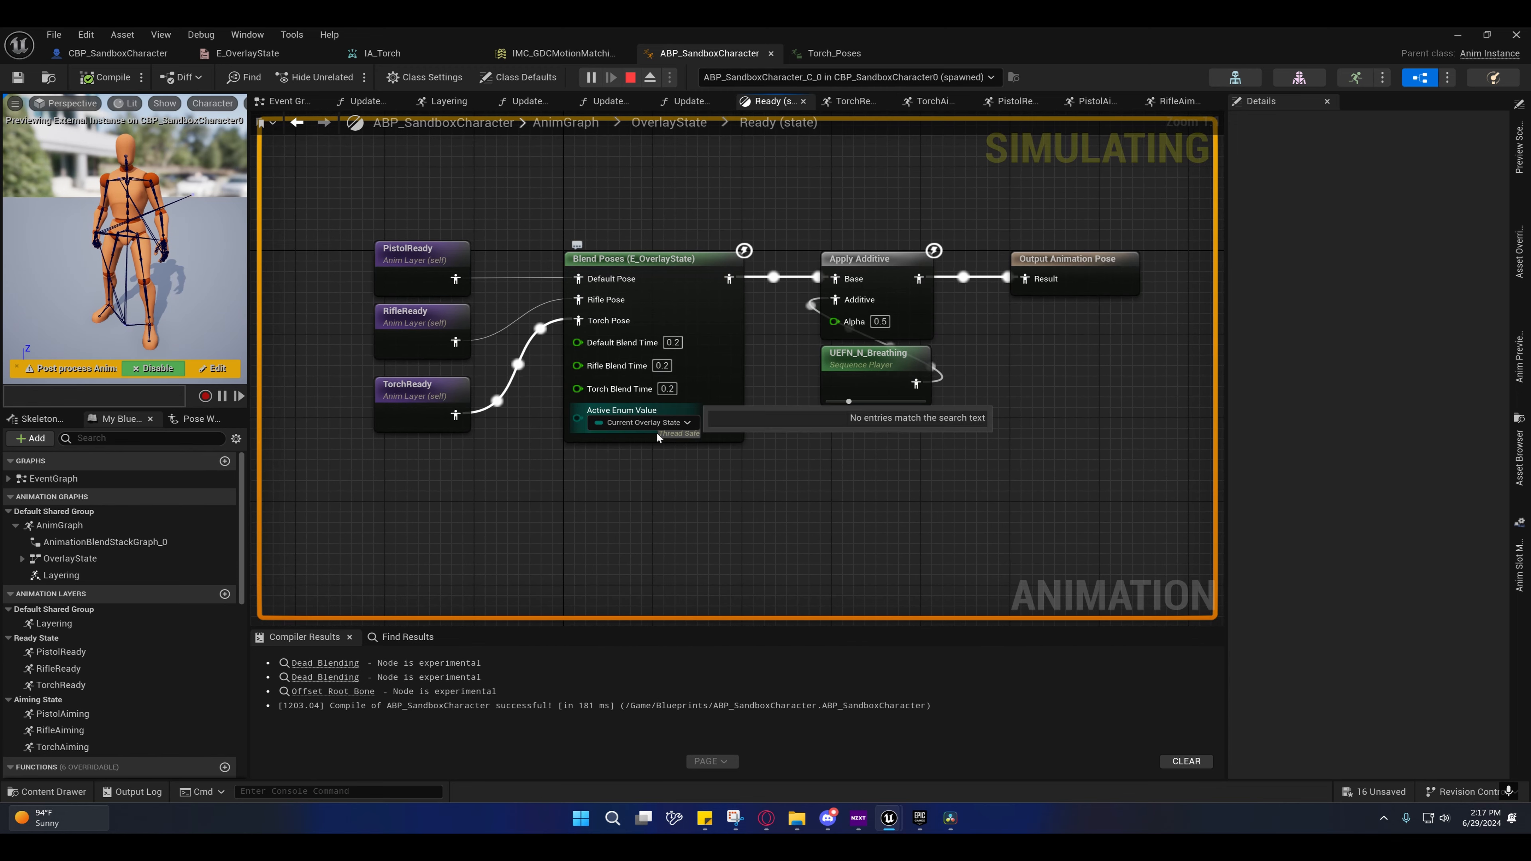
pyautogui.moveTo(721, 117); pyautogui.dragTo(685, 133, button='right')
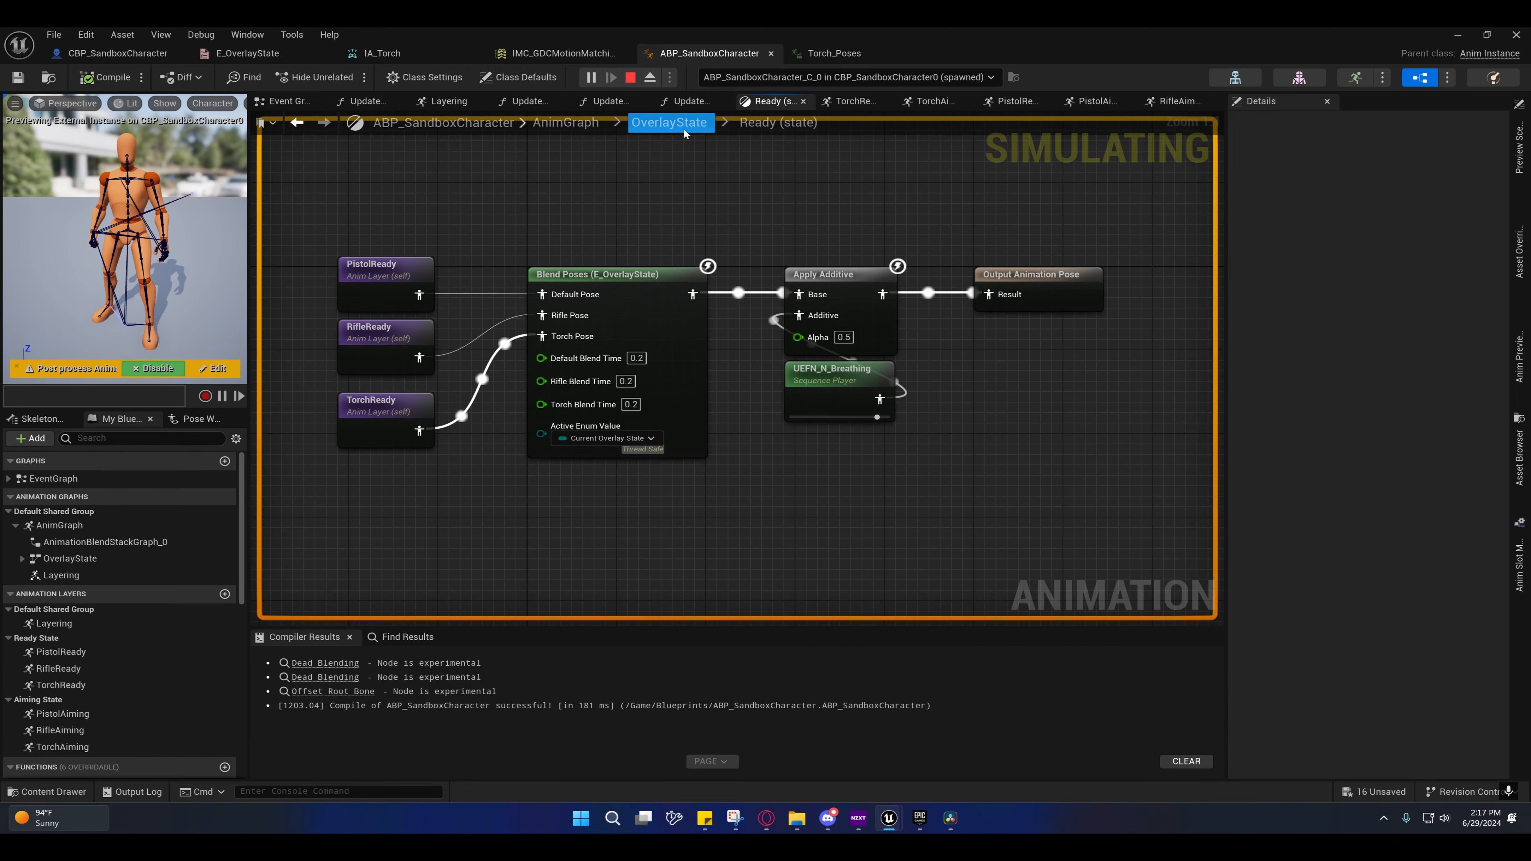
# Step: Open the OverlayState state machine beside the level and make the character aim and move while watching the active state
pyautogui.click(684, 122)
pyautogui.moveTo(743, 318); pyautogui.dragTo(538, 232, button='right')
pyautogui.moveTo(490, 33); pyautogui.dragTo(1529, 194)
pyautogui.click(1090, 379)
pyautogui.moveTo(1090, 379); pyautogui.dragTo(1035, 371, button='right')
pyautogui.rightClick(580, 356)
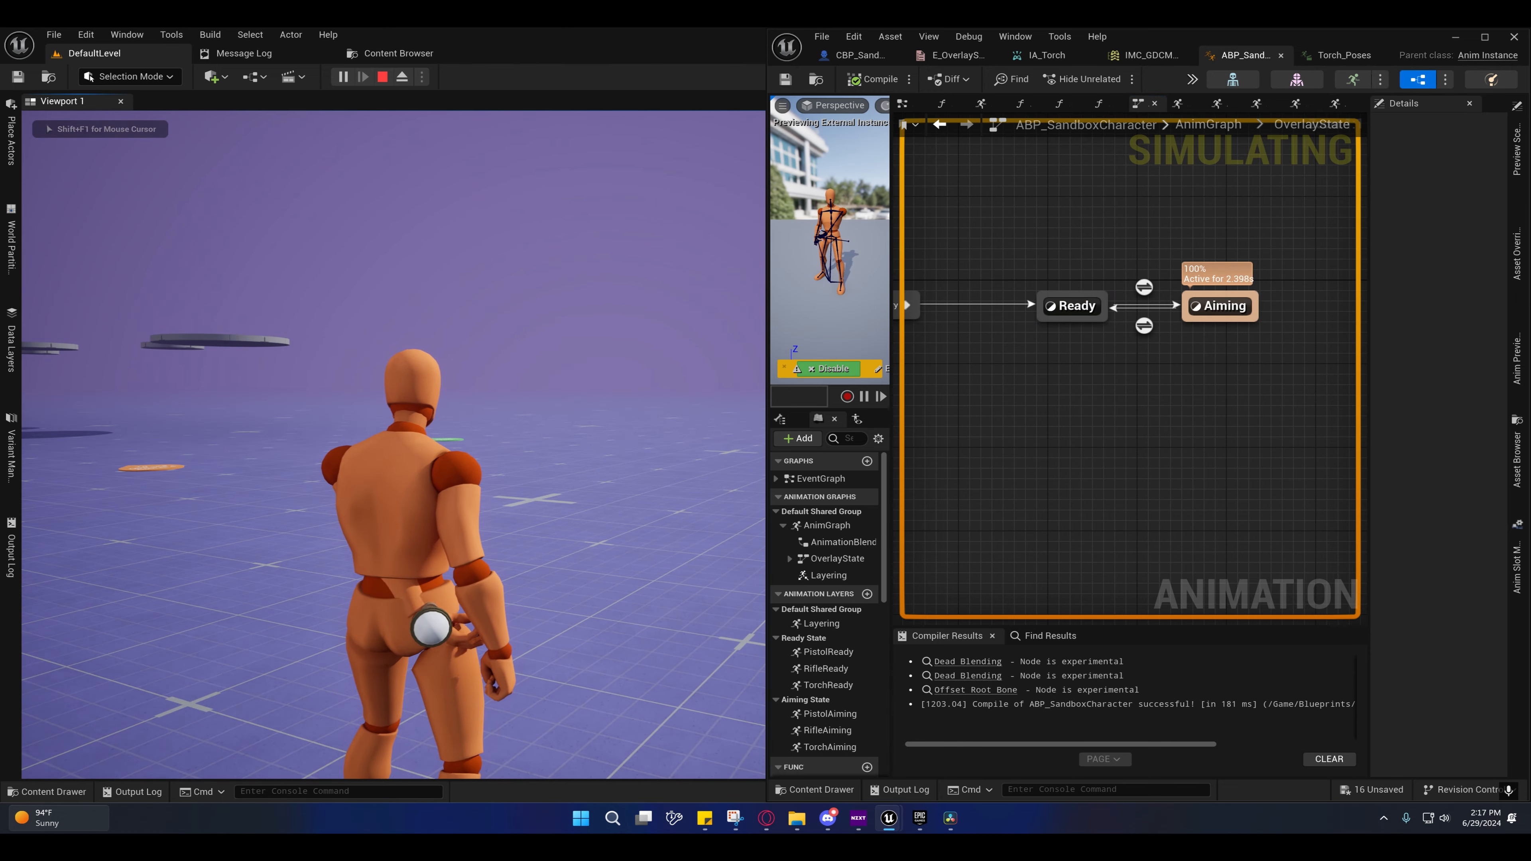
pyautogui.press('w')
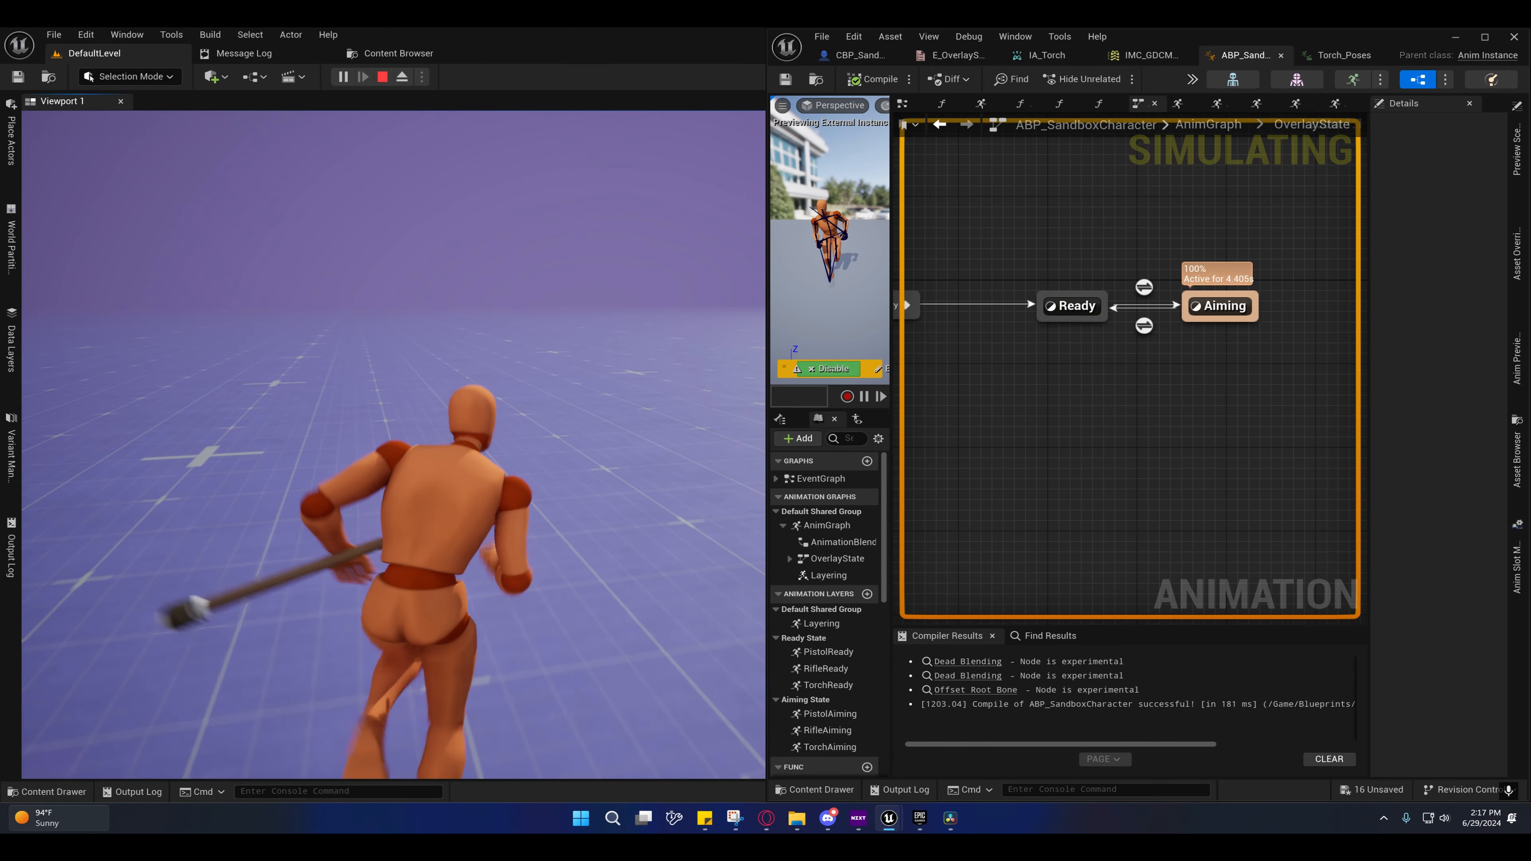
pyautogui.hotkey('shift', 'F1')
# Step: Open the Aiming state, stop the play session, and add a Torch Pose pin to the Blend Poses (E_OverlayState) node
pyautogui.doubleClick(1218, 312)
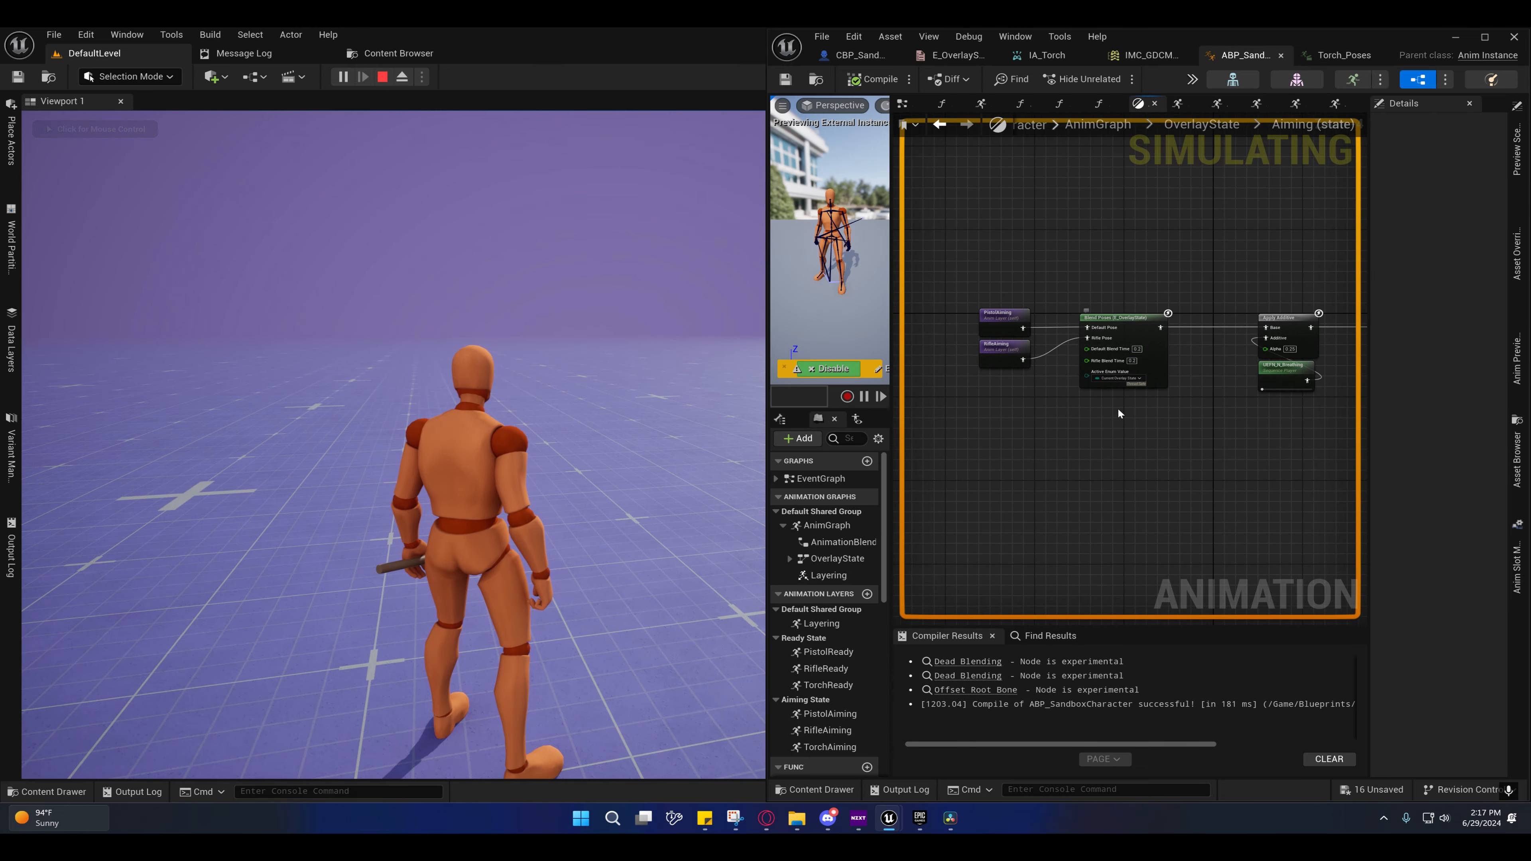
pyautogui.click(386, 77)
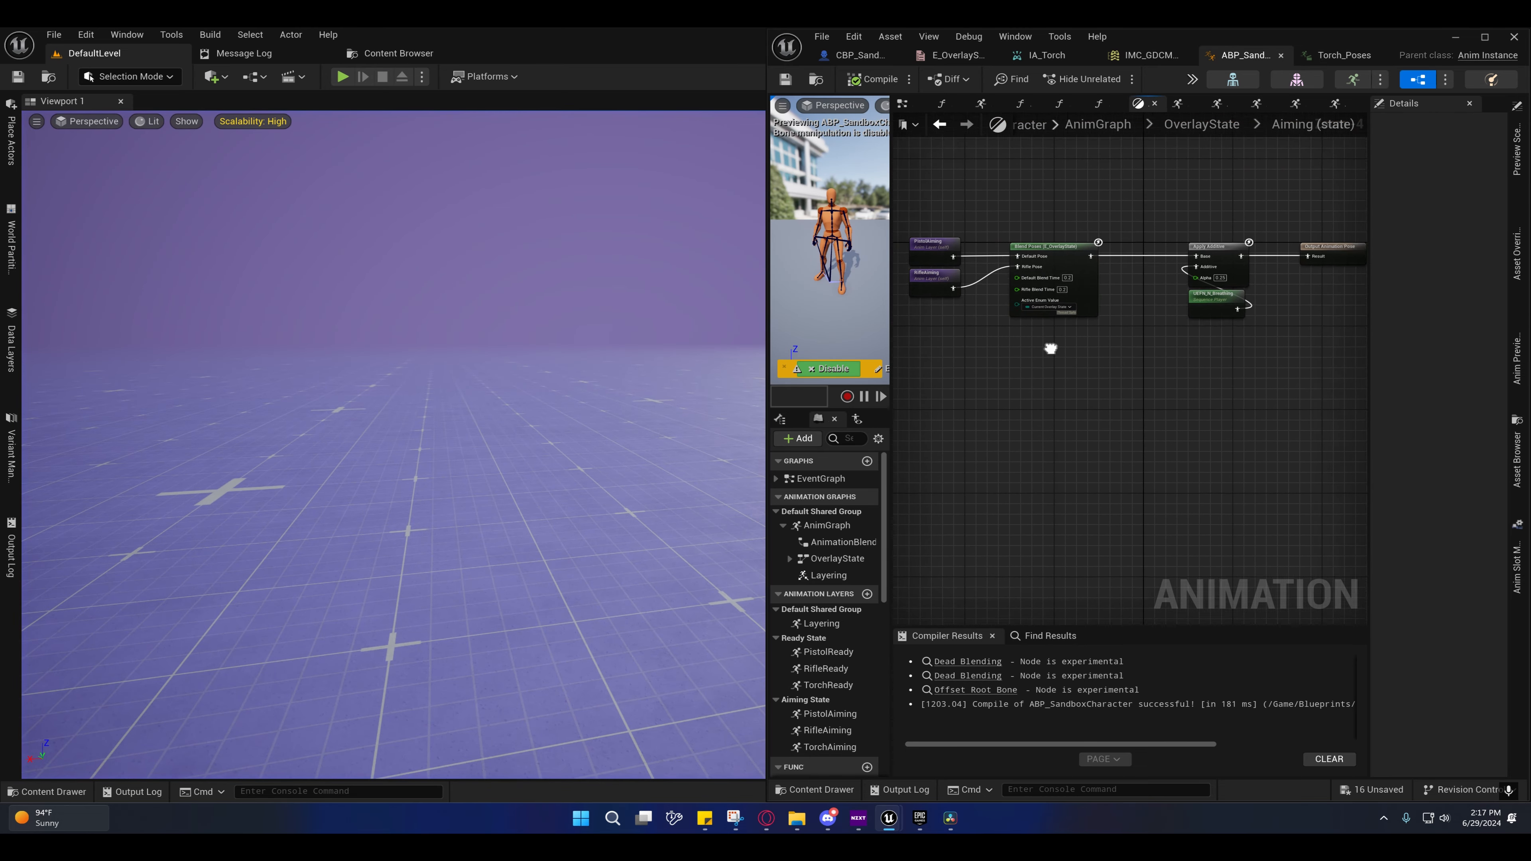
pyautogui.scroll(4, 1049, 345)
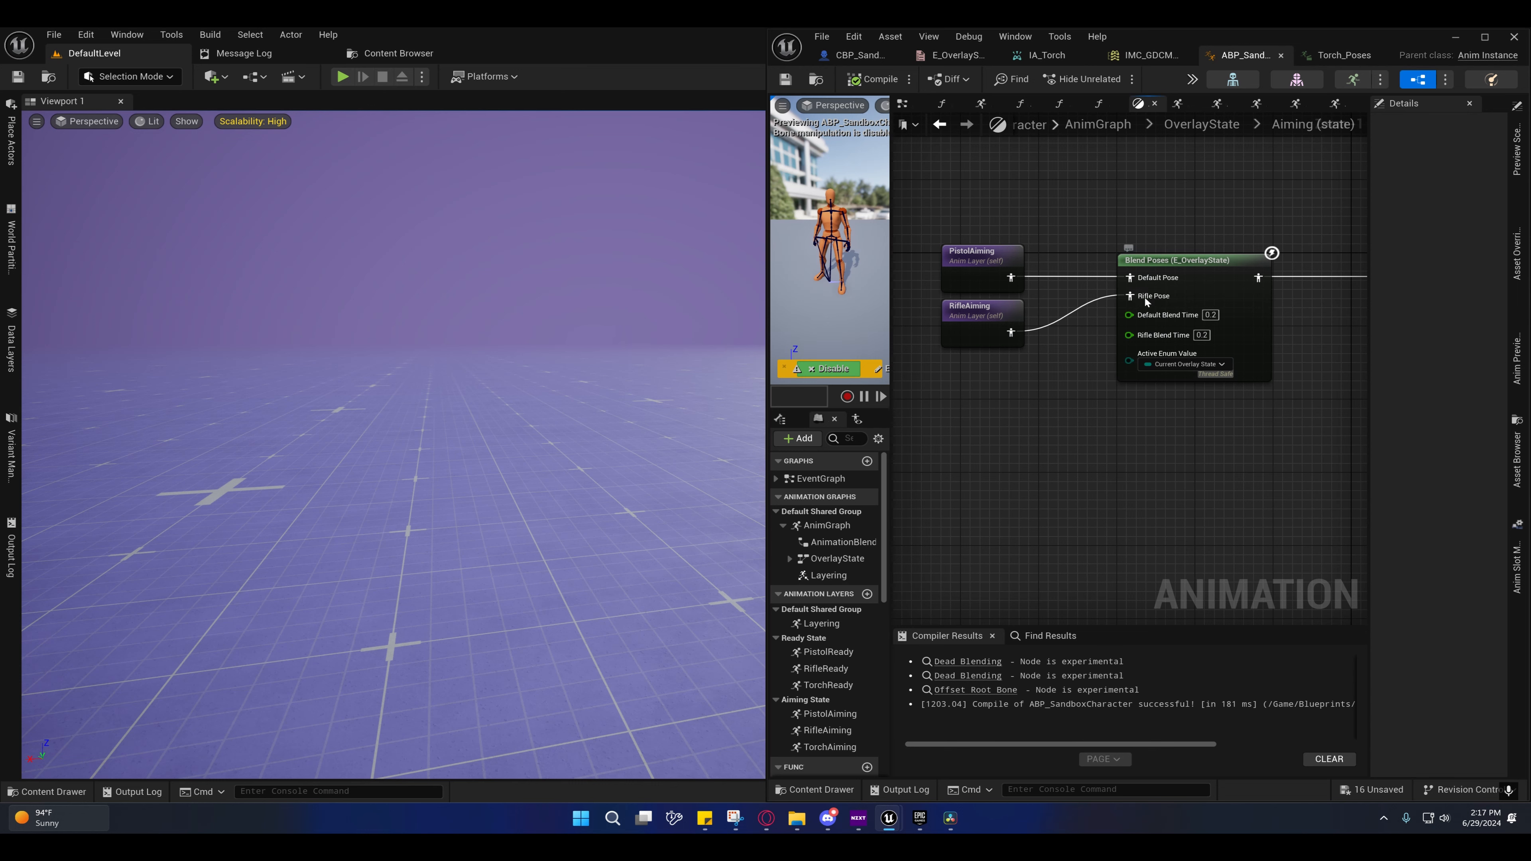
pyautogui.rightClick(1147, 301)
pyautogui.click(1166, 570)
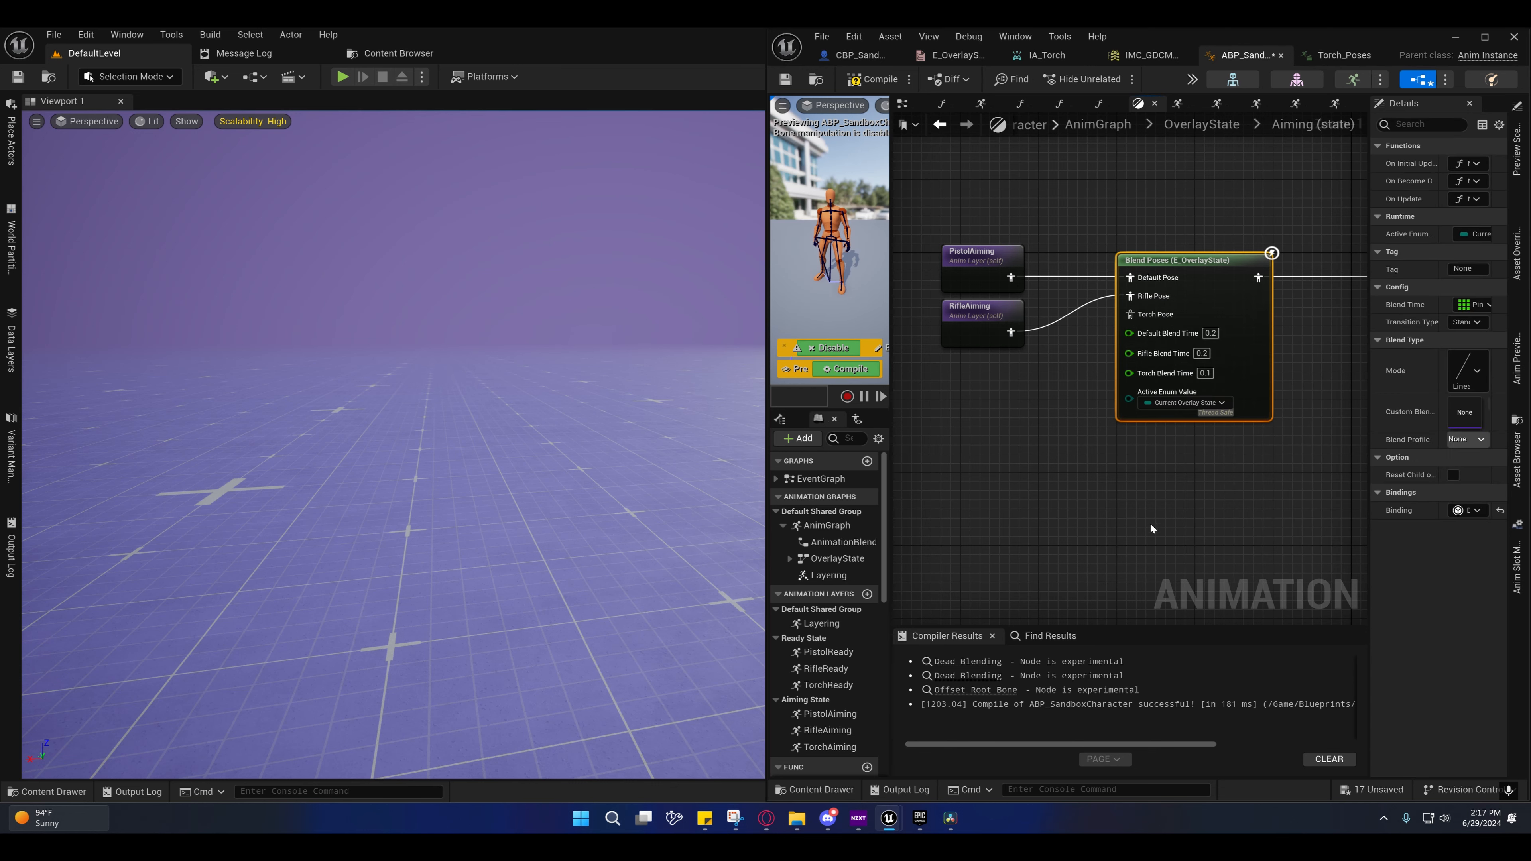
# Step: Connect the TorchAiming layer to Torch Pose in the Aiming state, set Torch Blend Time to 0.2, and compile and save
pyautogui.scroll(-3, 821, 596)
pyautogui.moveTo(829, 642); pyautogui.dragTo(1130, 314)
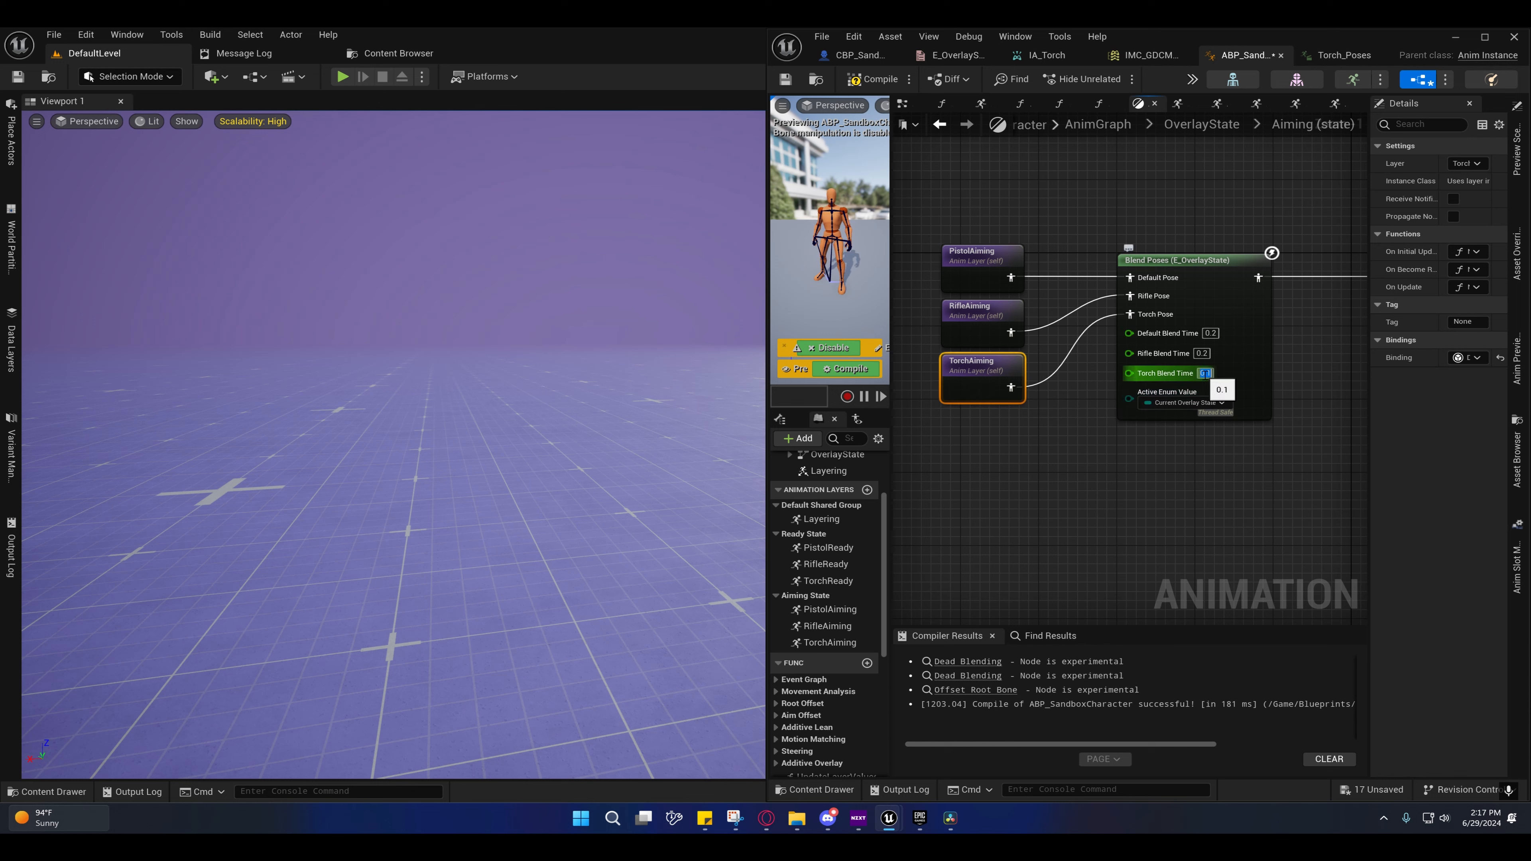
pyautogui.moveTo(1169, 466); pyautogui.dragTo(1140, 418, button='right')
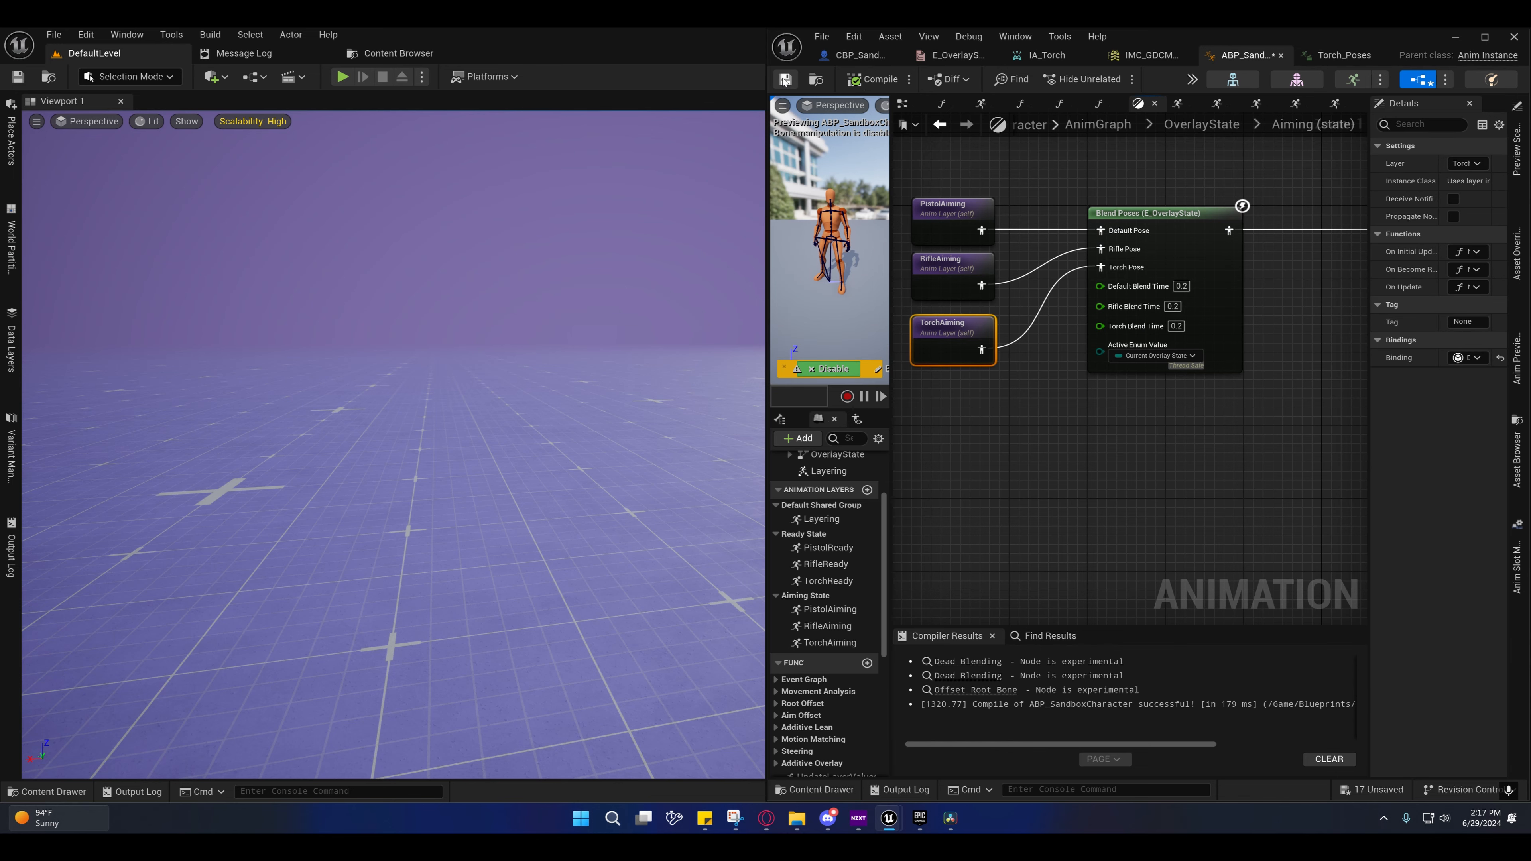
# Step: Play the level, equip the torch overlay, and test aiming while running, then release the mouse cursor
pyautogui.click(342, 77)
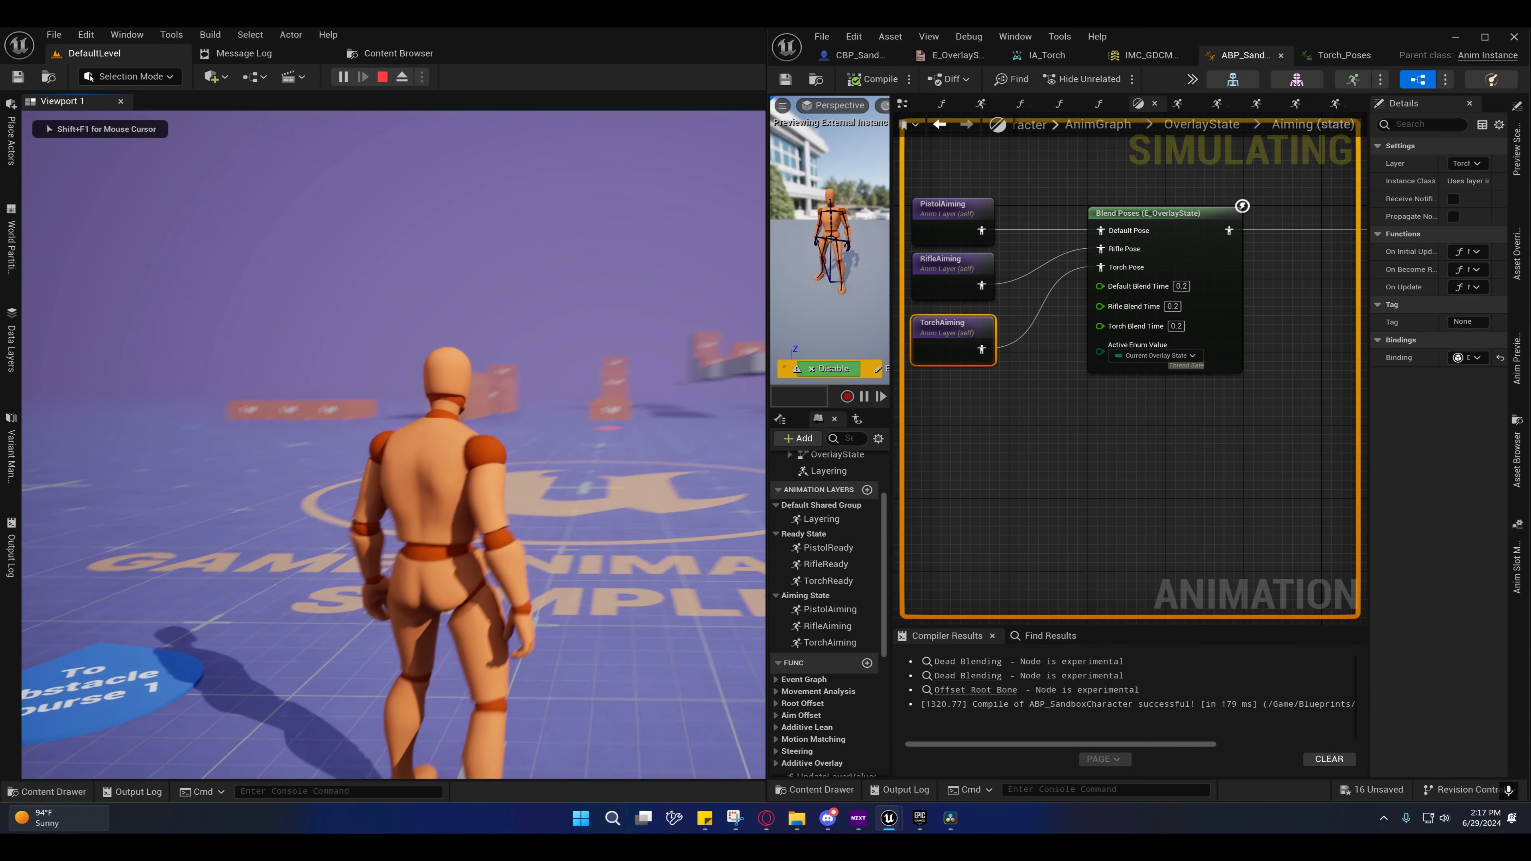
pyautogui.press('3')
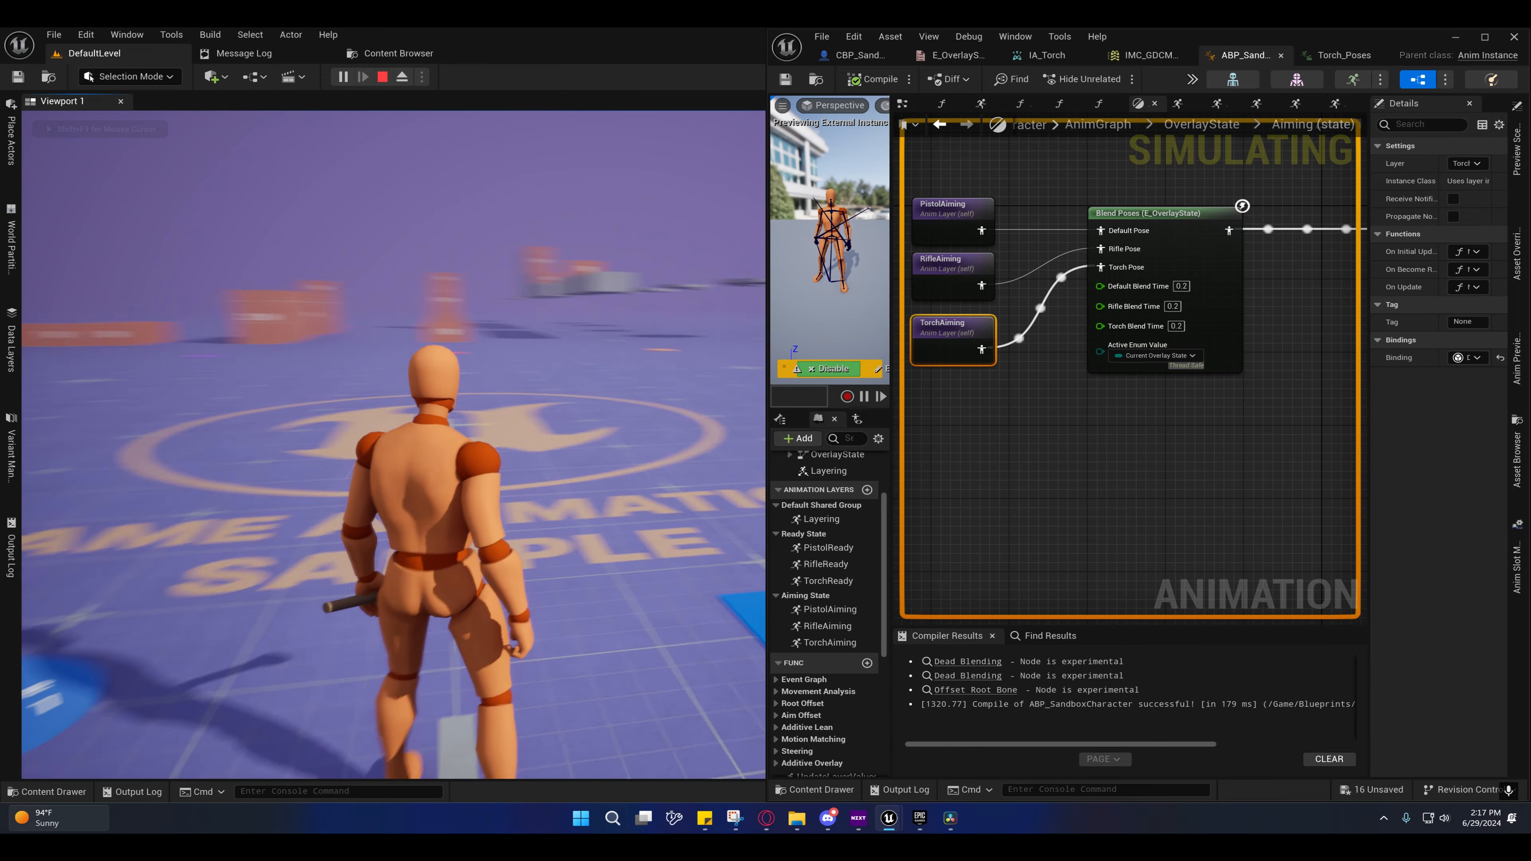
pyautogui.press('w')
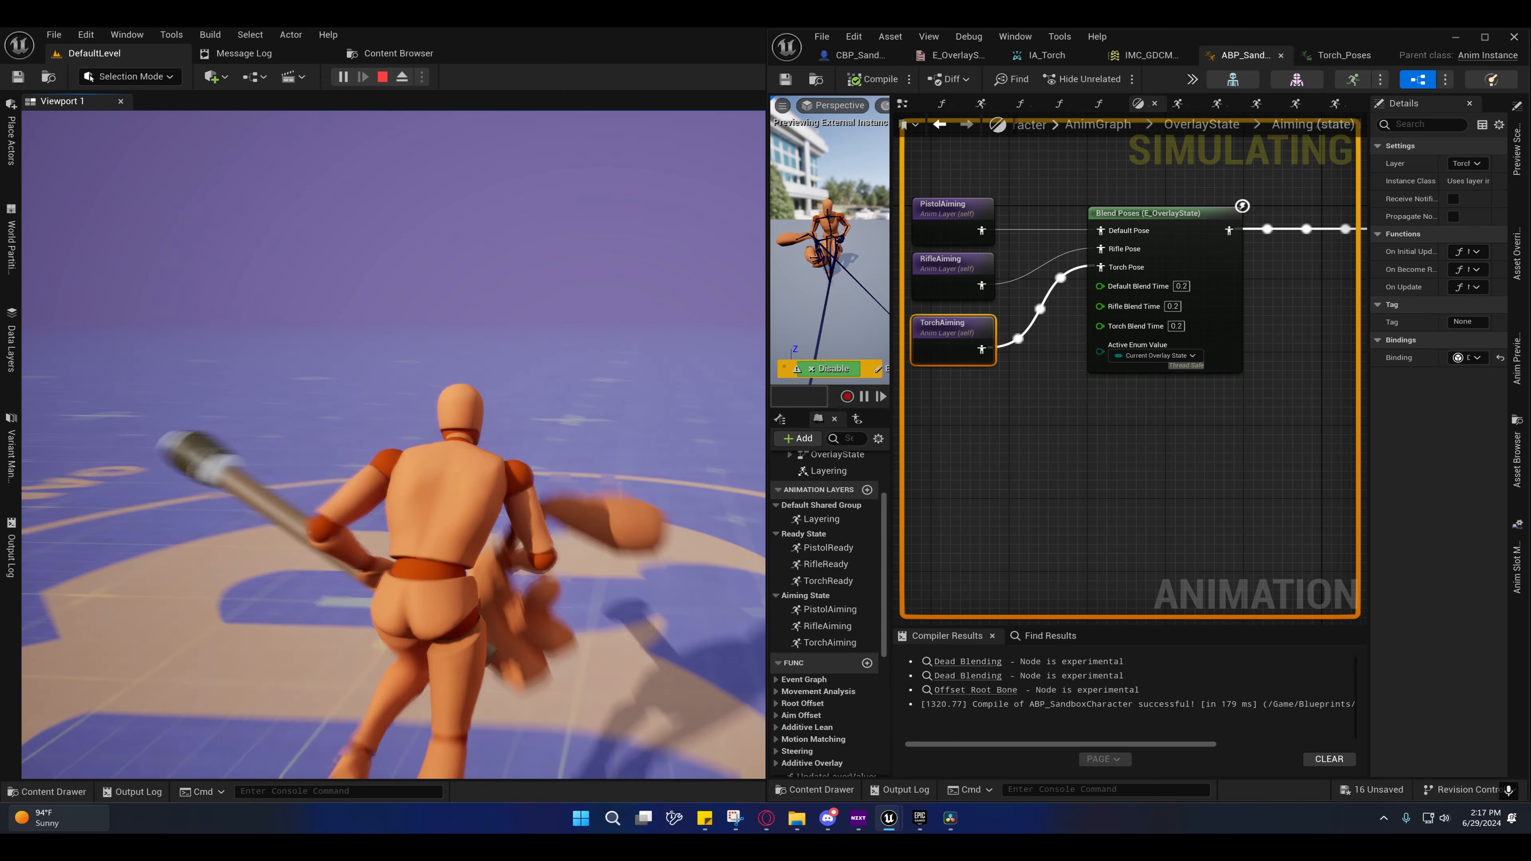
pyautogui.hotkey('shift', 'F1')
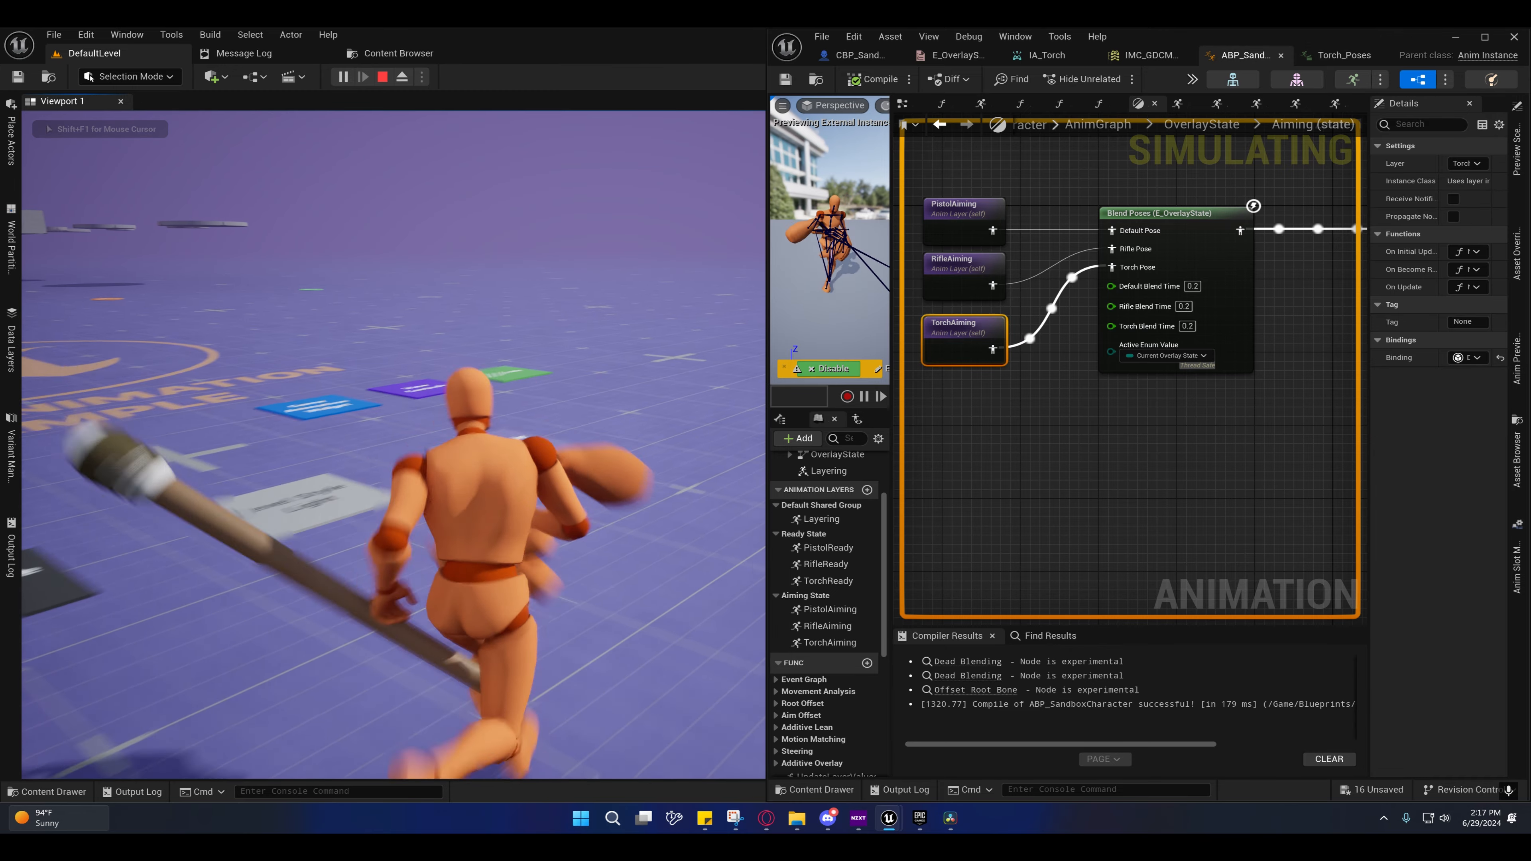
pyautogui.hotkey('shift', 'F1')
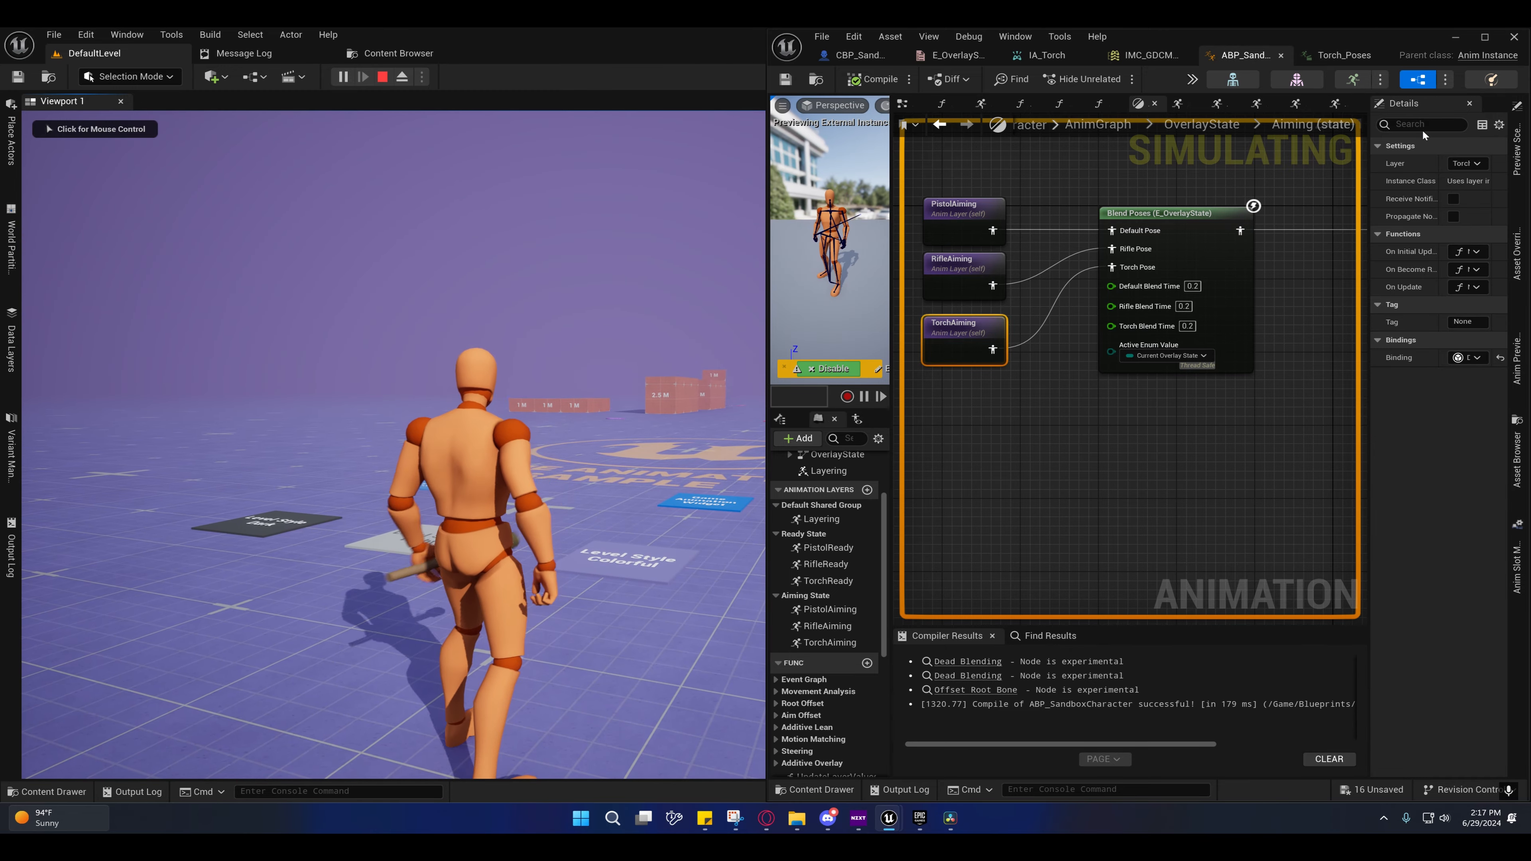
# Step: Maximize the blueprint window, open the TorchAiming layer, and replace the M4A1_AimSweep evaluator's sequence with Torch_Aim_Sweep
pyautogui.click(1483, 36)
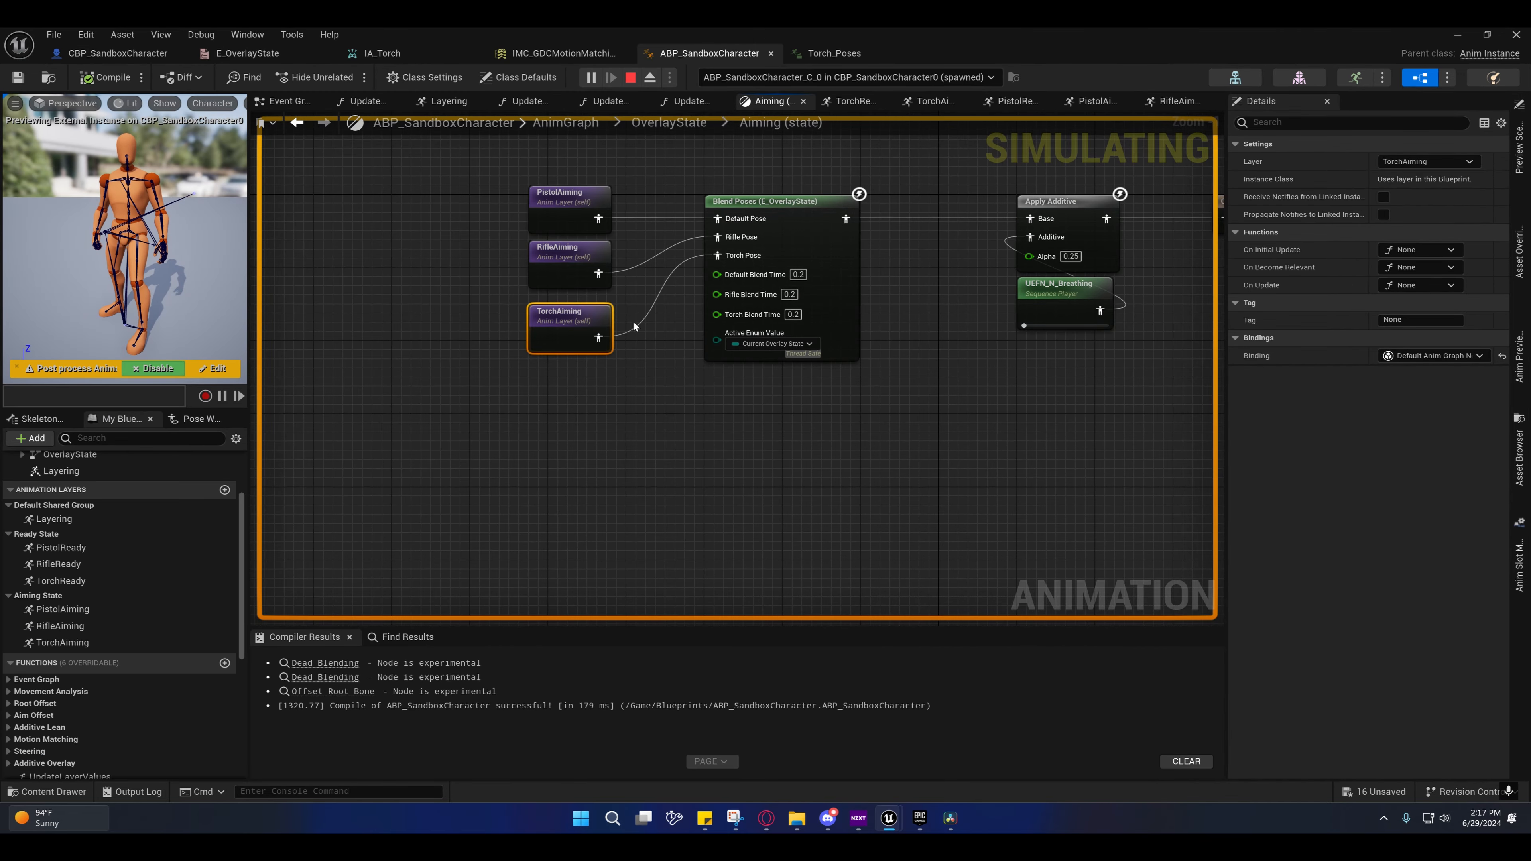
pyautogui.doubleClick(573, 323)
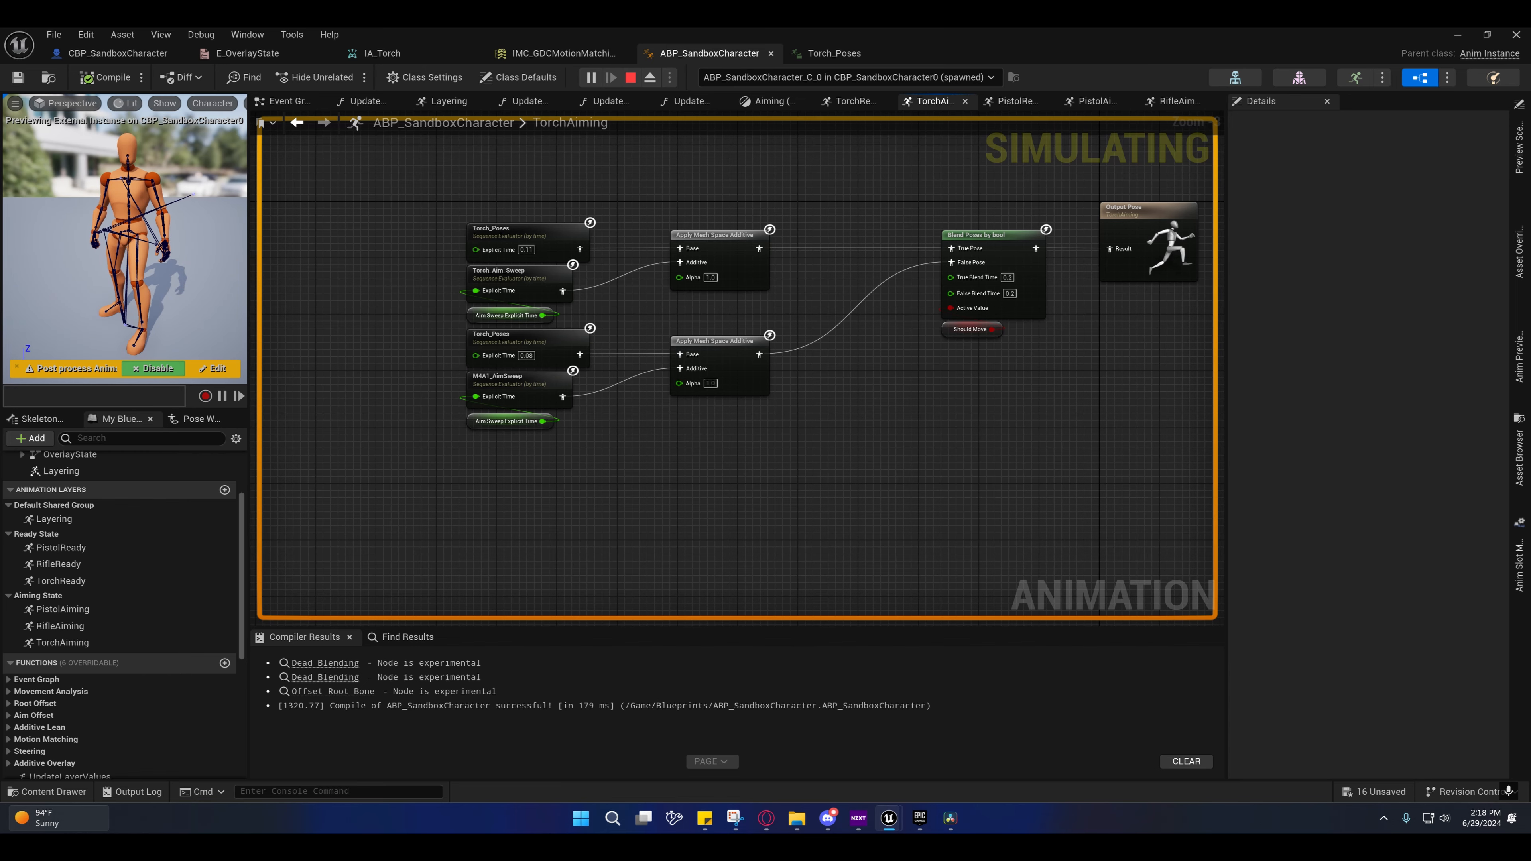
pyautogui.click(648, 408)
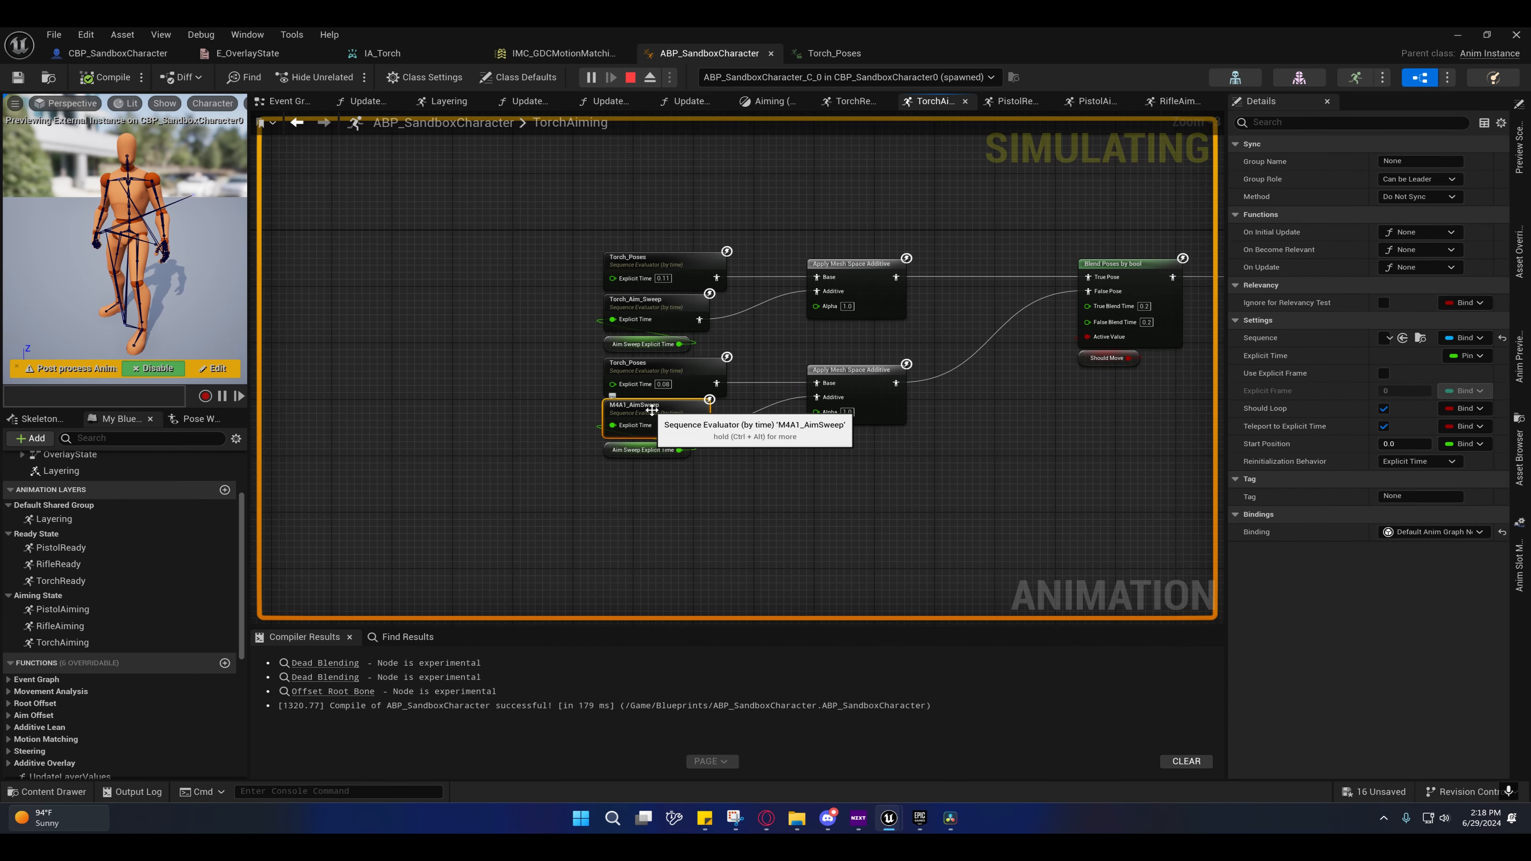
pyautogui.click(641, 303)
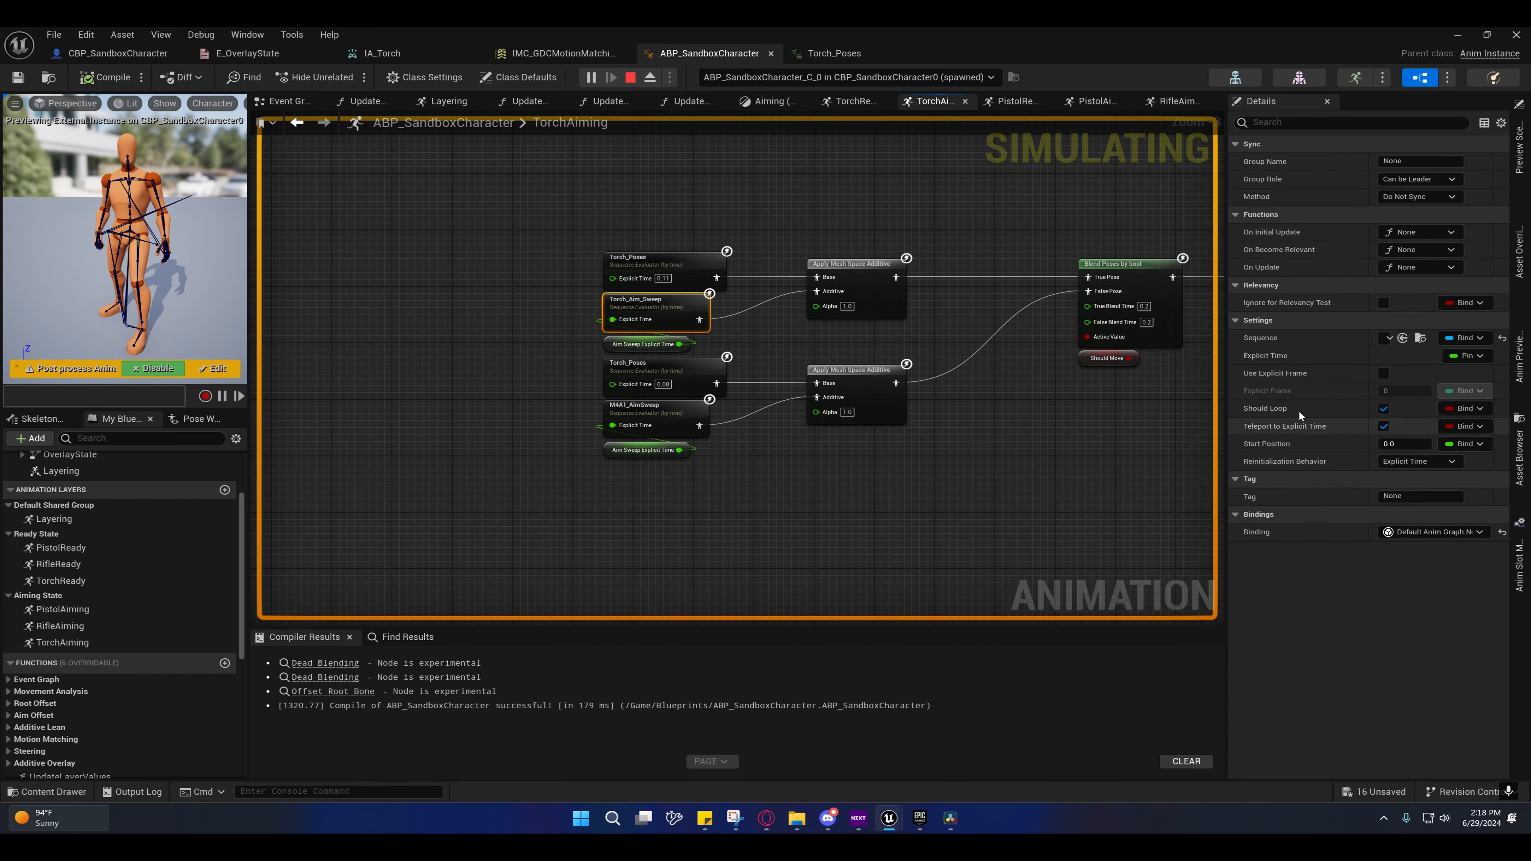
pyautogui.click(1420, 338)
pyautogui.click(641, 413)
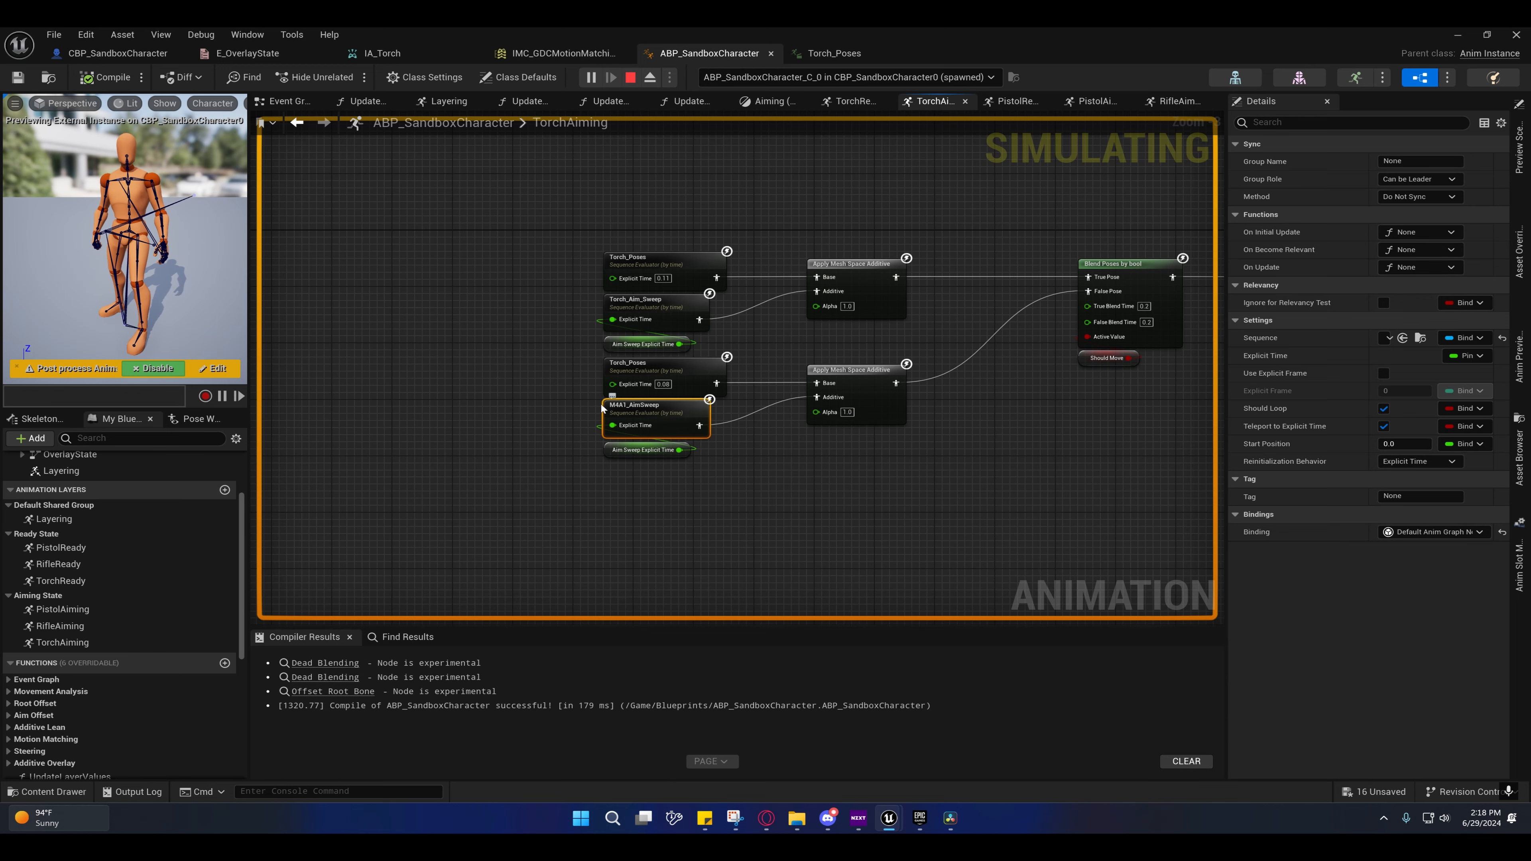
pyautogui.click(1402, 338)
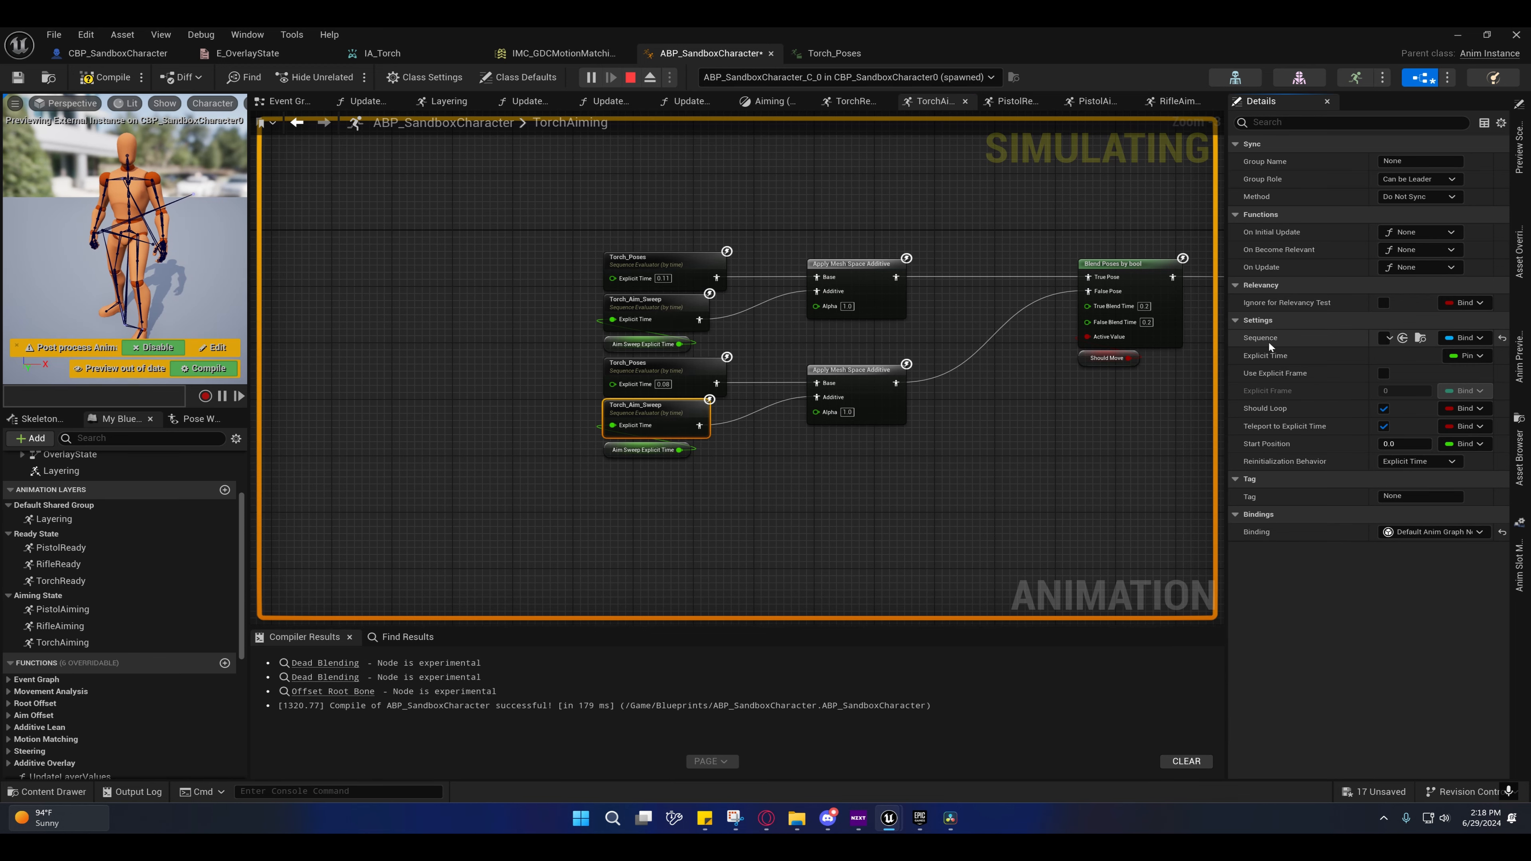
pyautogui.moveTo(835, 416); pyautogui.dragTo(830, 346, button='right')
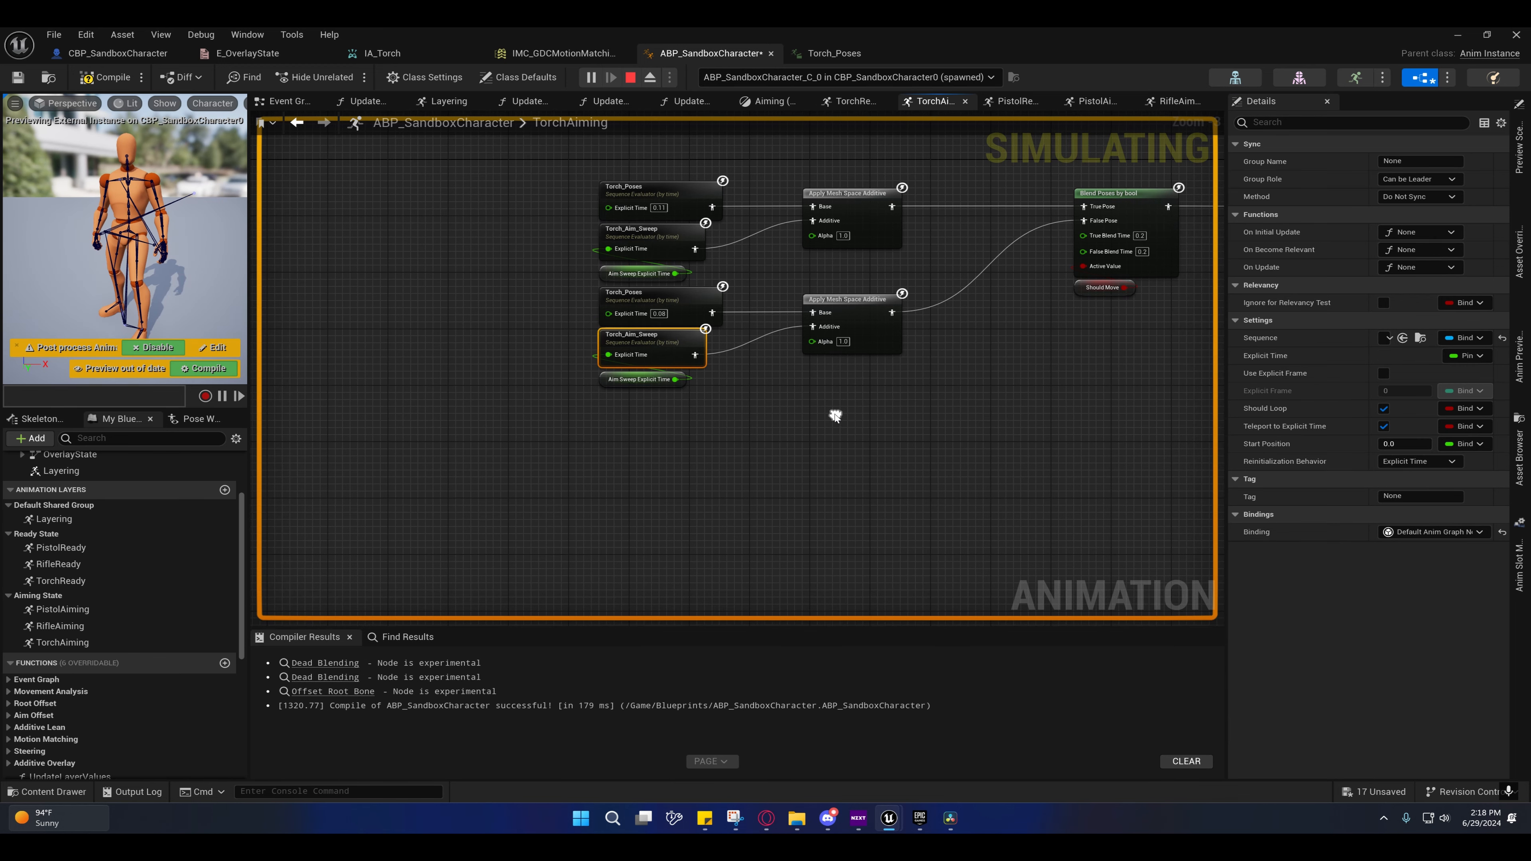
# Step: Open the Torch_Aim_Sweep animation and set its Additive Anim Type to Mesh Space
pyautogui.doubleClick(637, 337)
pyautogui.scroll(-5, 121, 704)
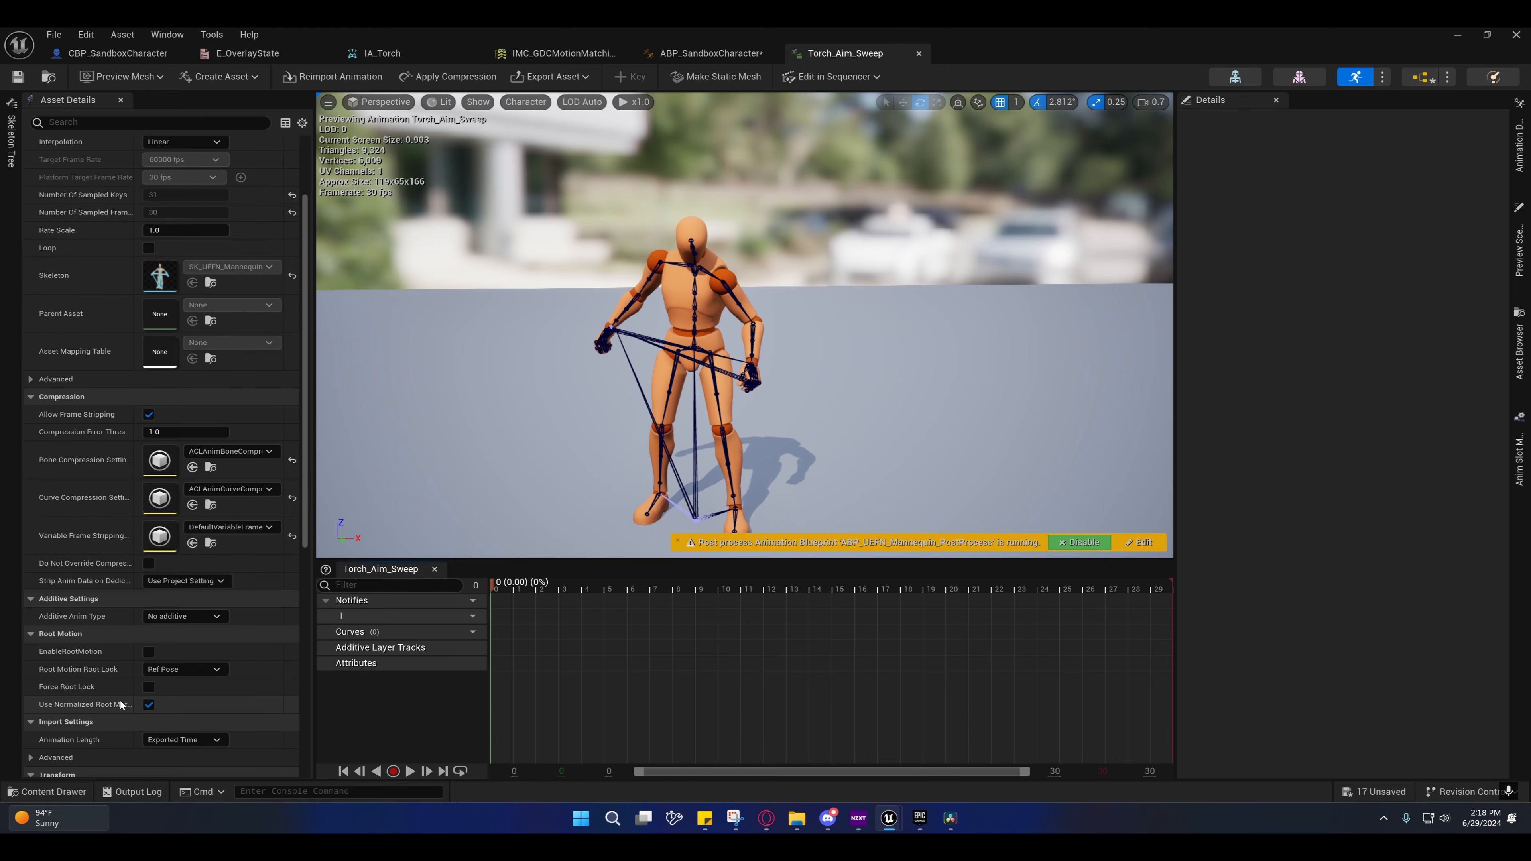
pyautogui.click(160, 616)
pyautogui.click(163, 657)
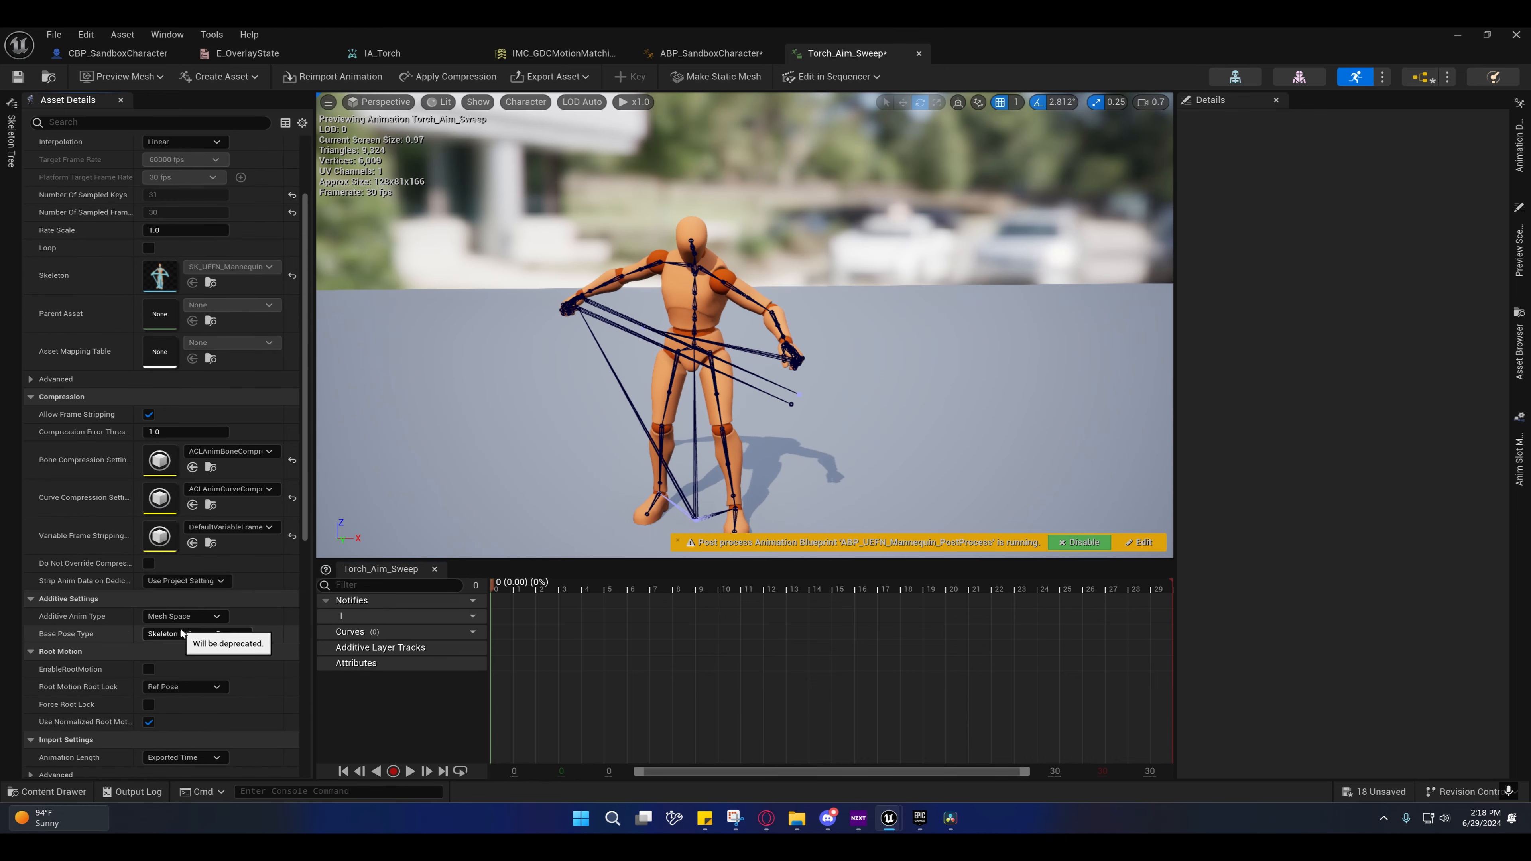
# Step: Set Torch_Aim_Sweep's Base Pose Type to Frame from this animation with Ref Frame Index 15, and inspect the pose at frame 15
pyautogui.click(181, 632)
pyautogui.click(181, 686)
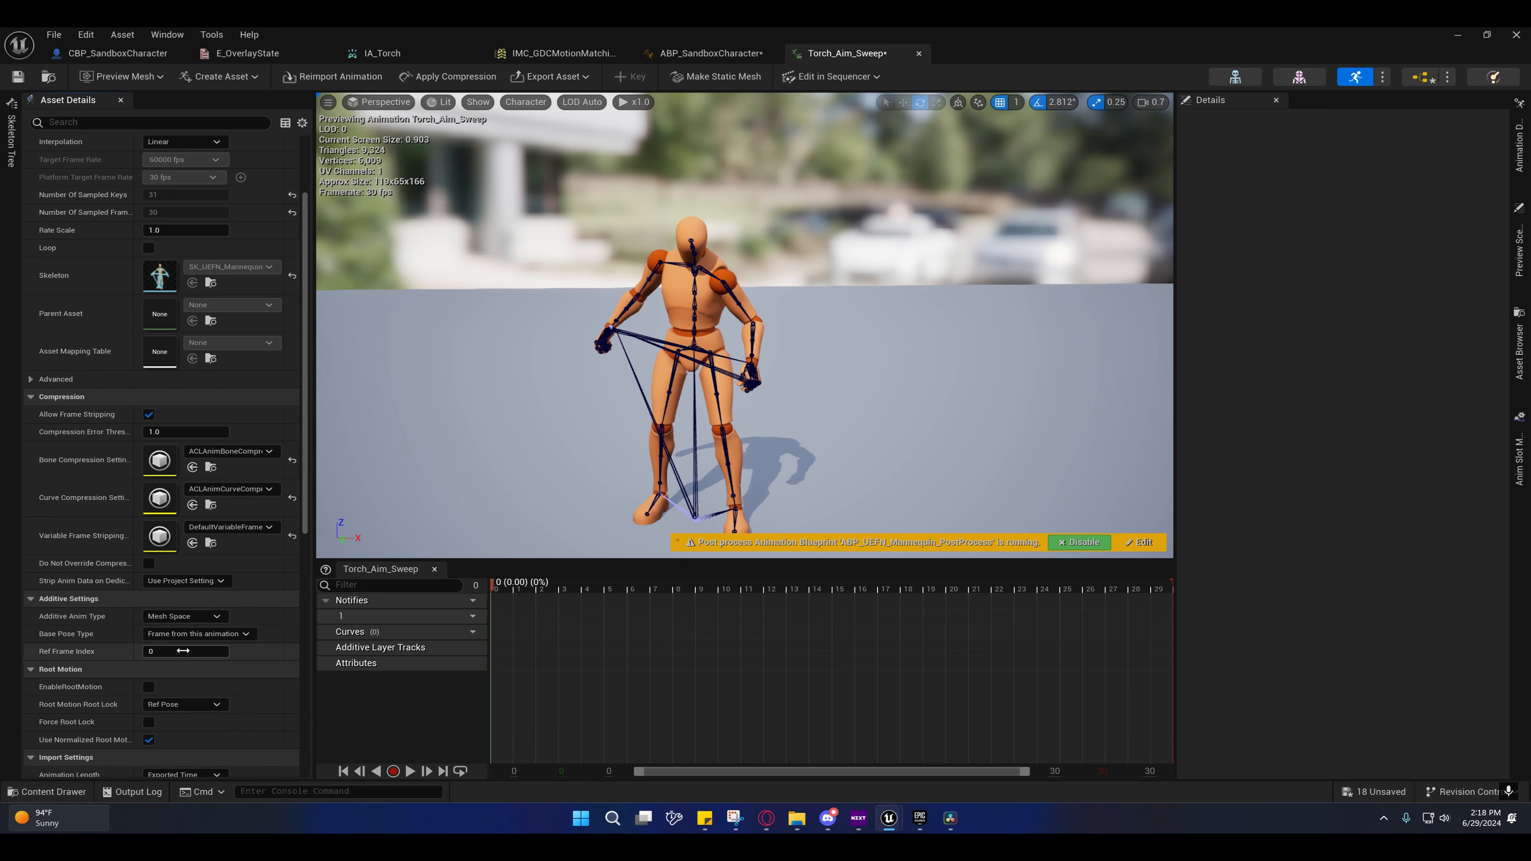
pyautogui.click(833, 588)
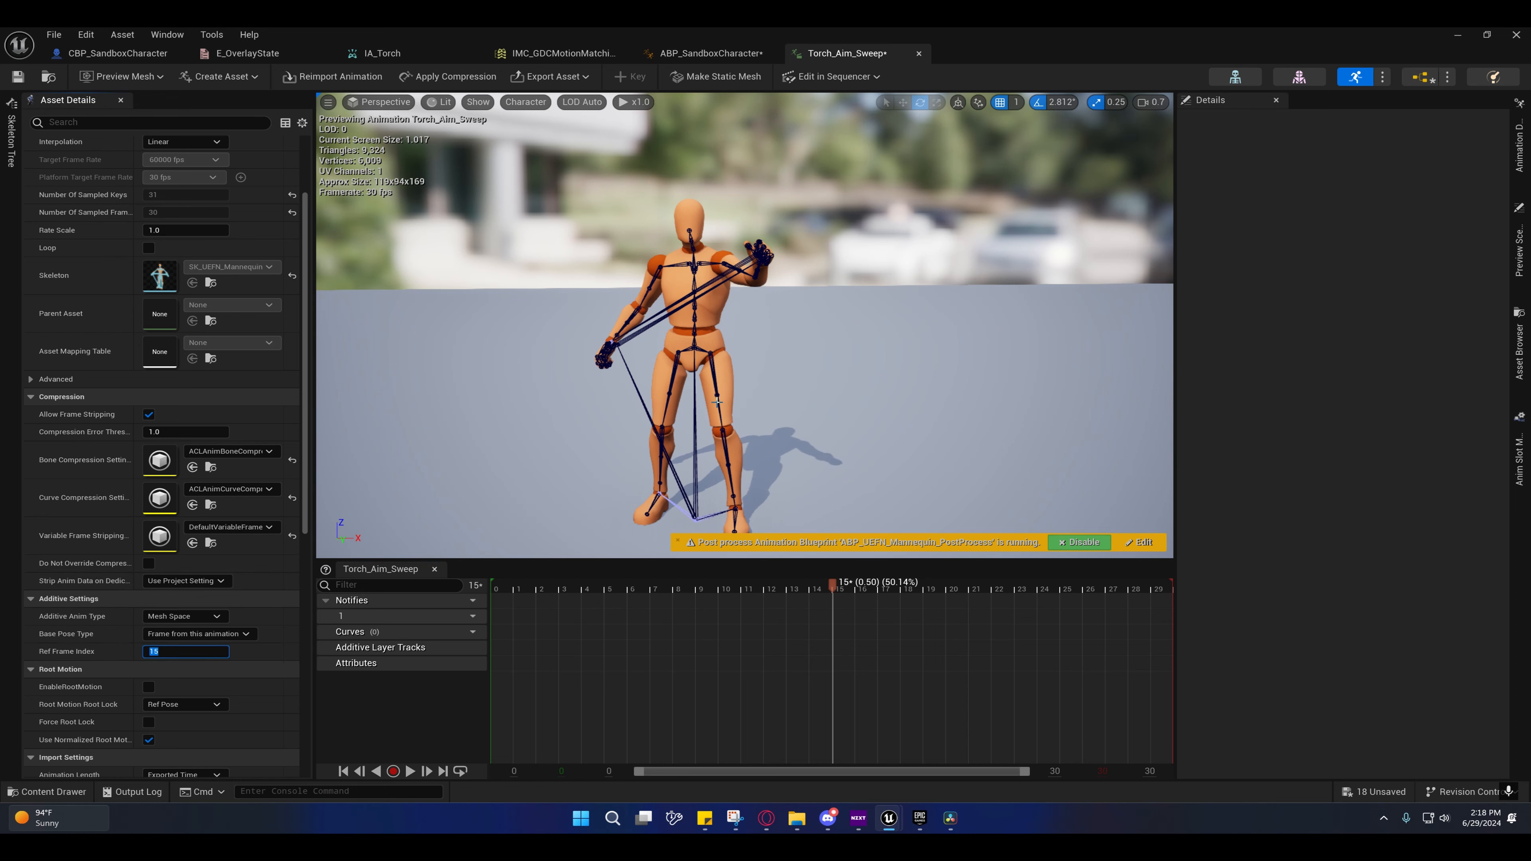
pyautogui.moveTo(833, 580)
pyautogui.mouseDown()
pyautogui.moveTo(439, 571)
pyautogui.moveTo(1236, 596)
pyautogui.moveTo(810, 582)
pyautogui.moveTo(829, 582)
pyautogui.mouseUp()
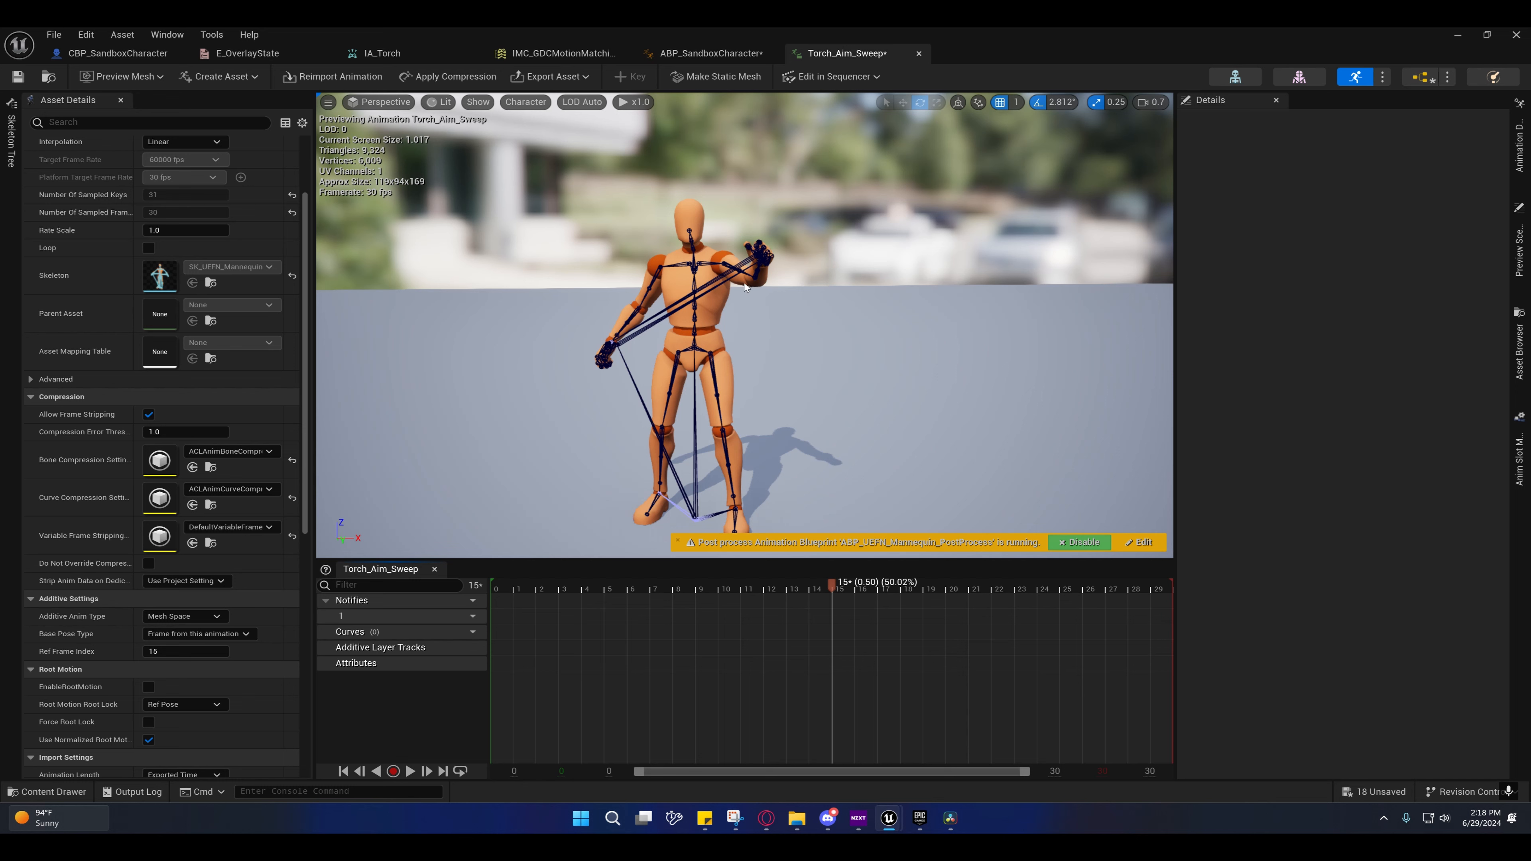
# Step: Return Torch_Aim_Sweep to frame 0, test torch aiming while standing and running in the playing level, and stop play
pyautogui.moveTo(848, 574); pyautogui.dragTo(467, 563)
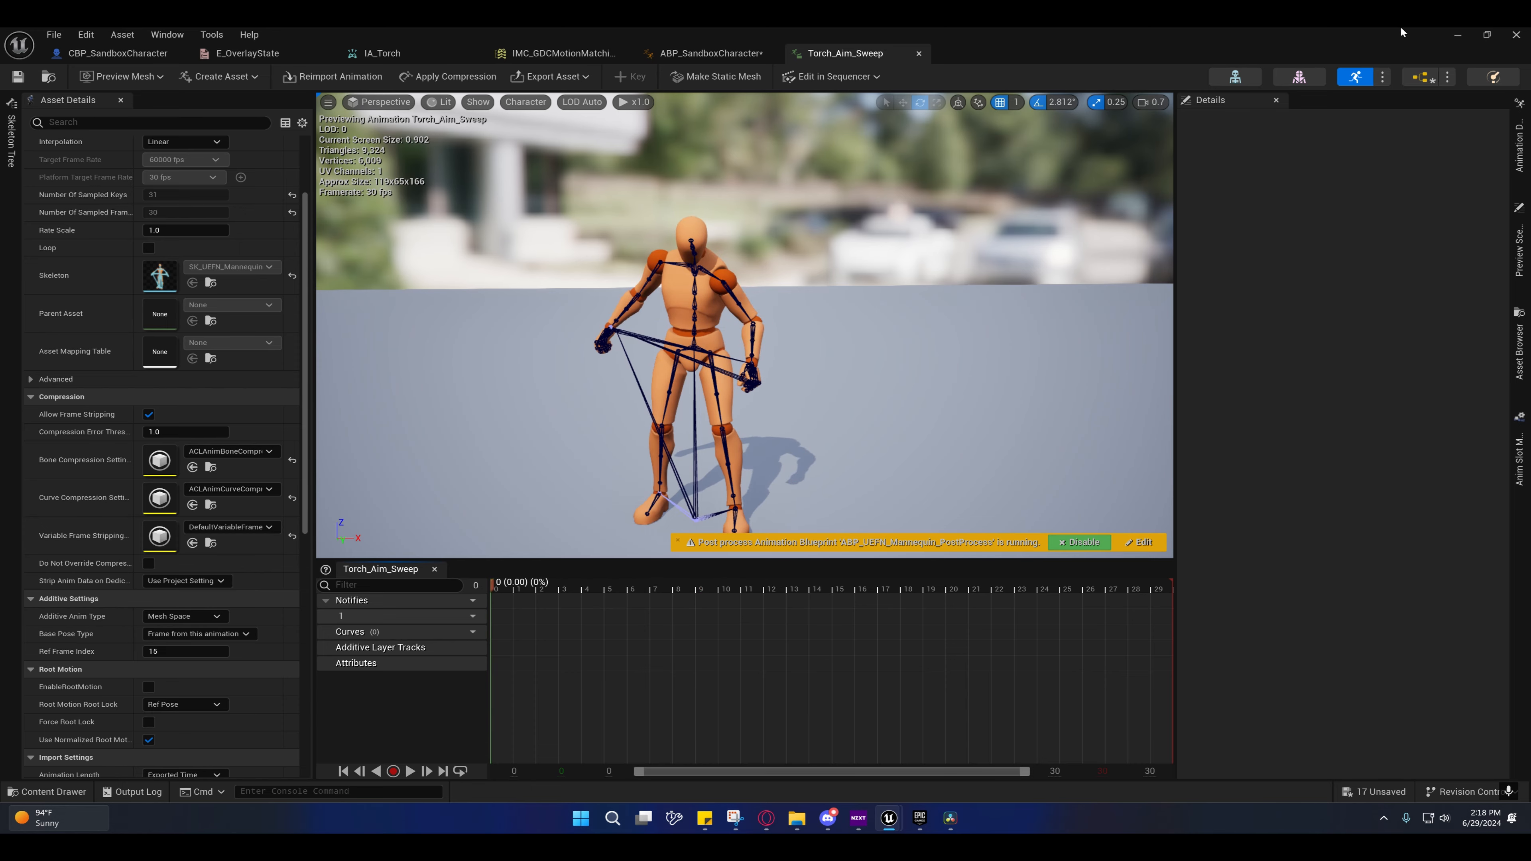
pyautogui.click(1453, 36)
pyautogui.click(543, 230)
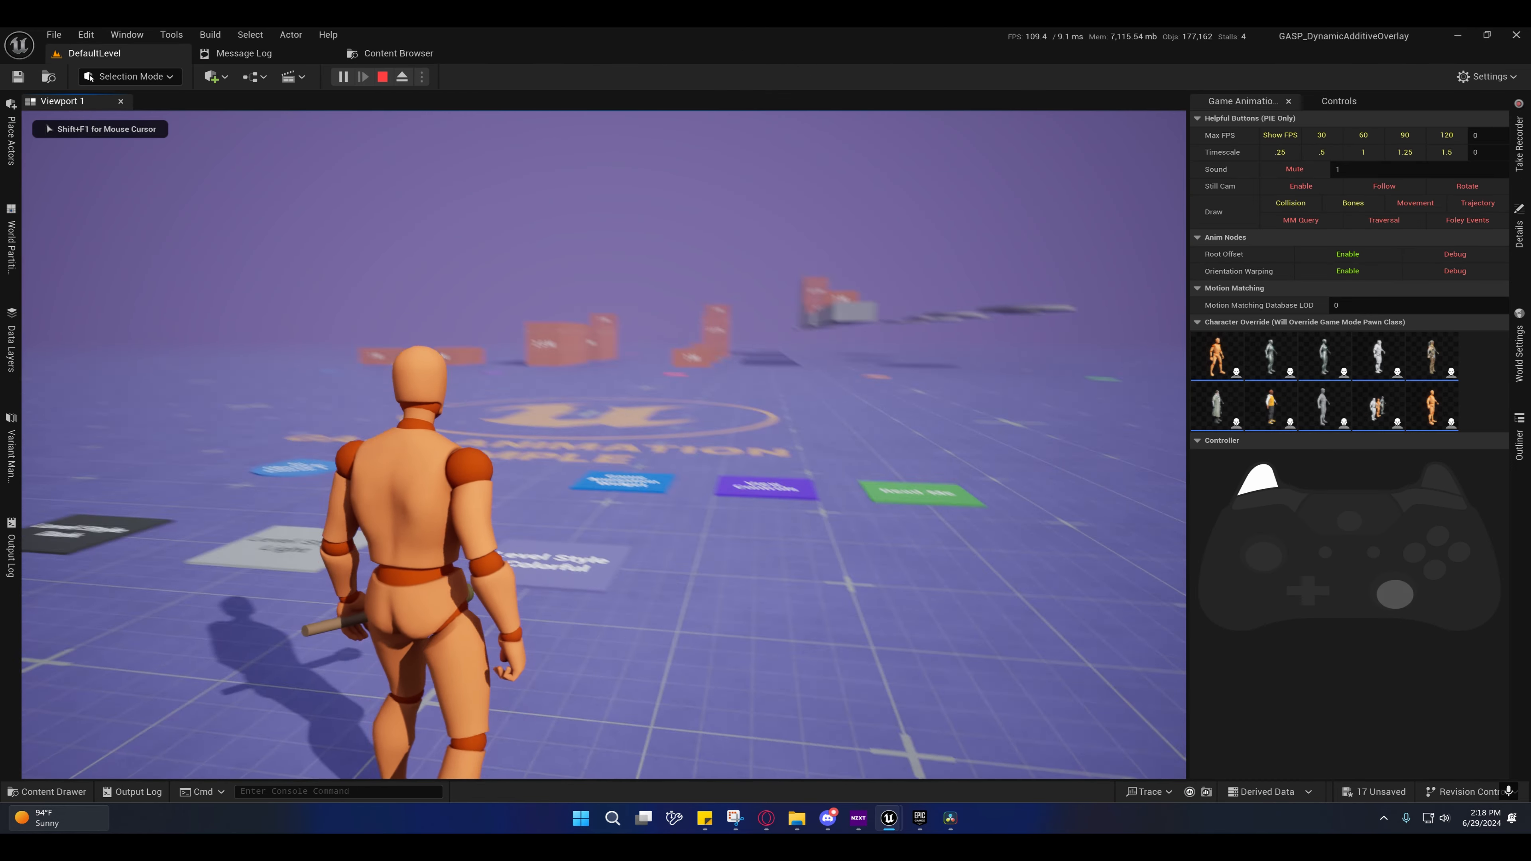
pyautogui.press('w')
pyautogui.press('w')
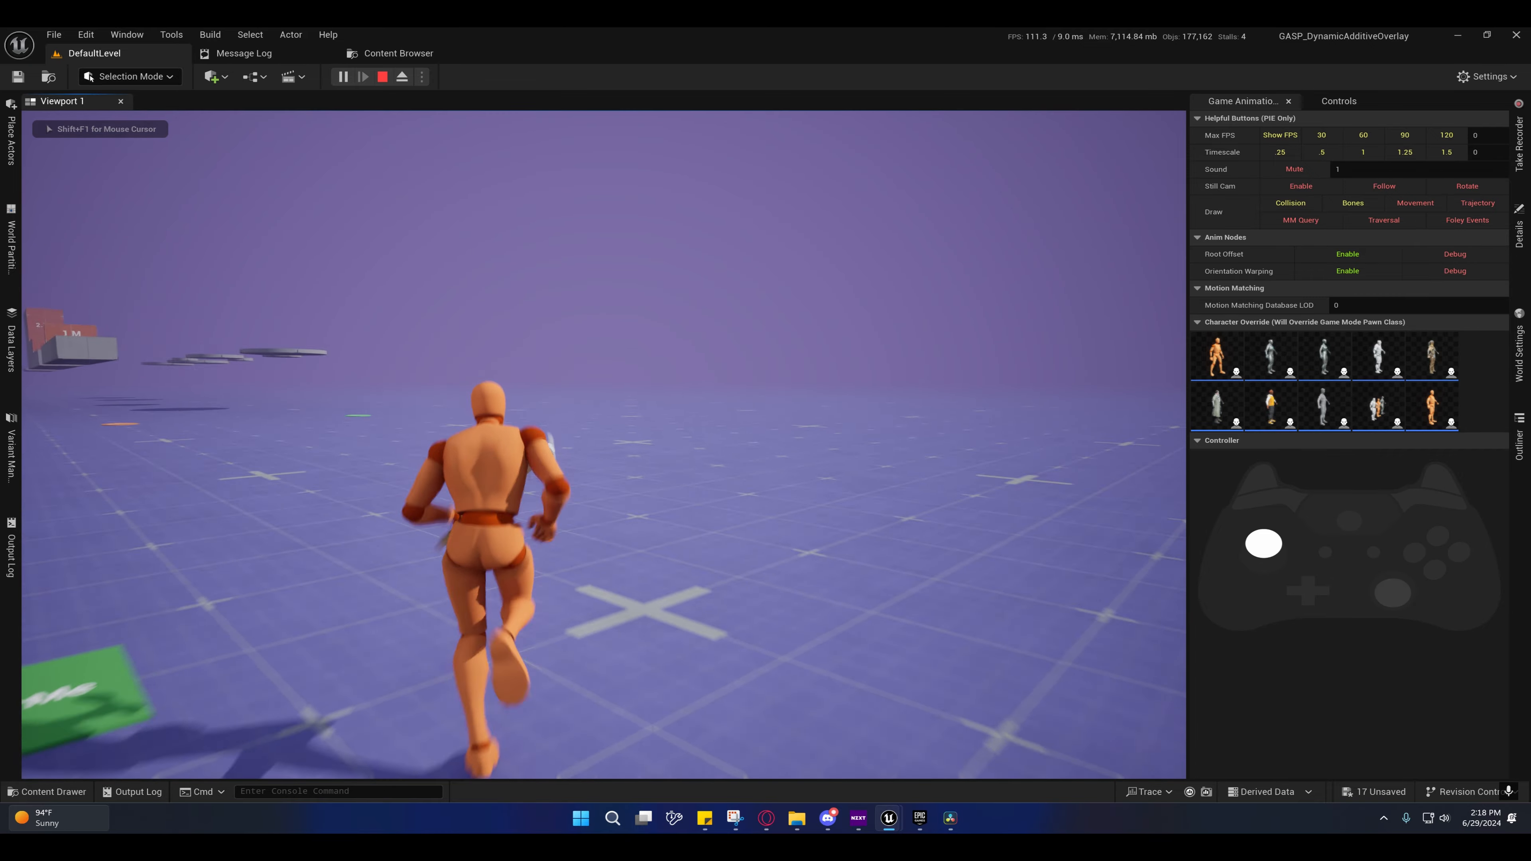
pyautogui.press('w')
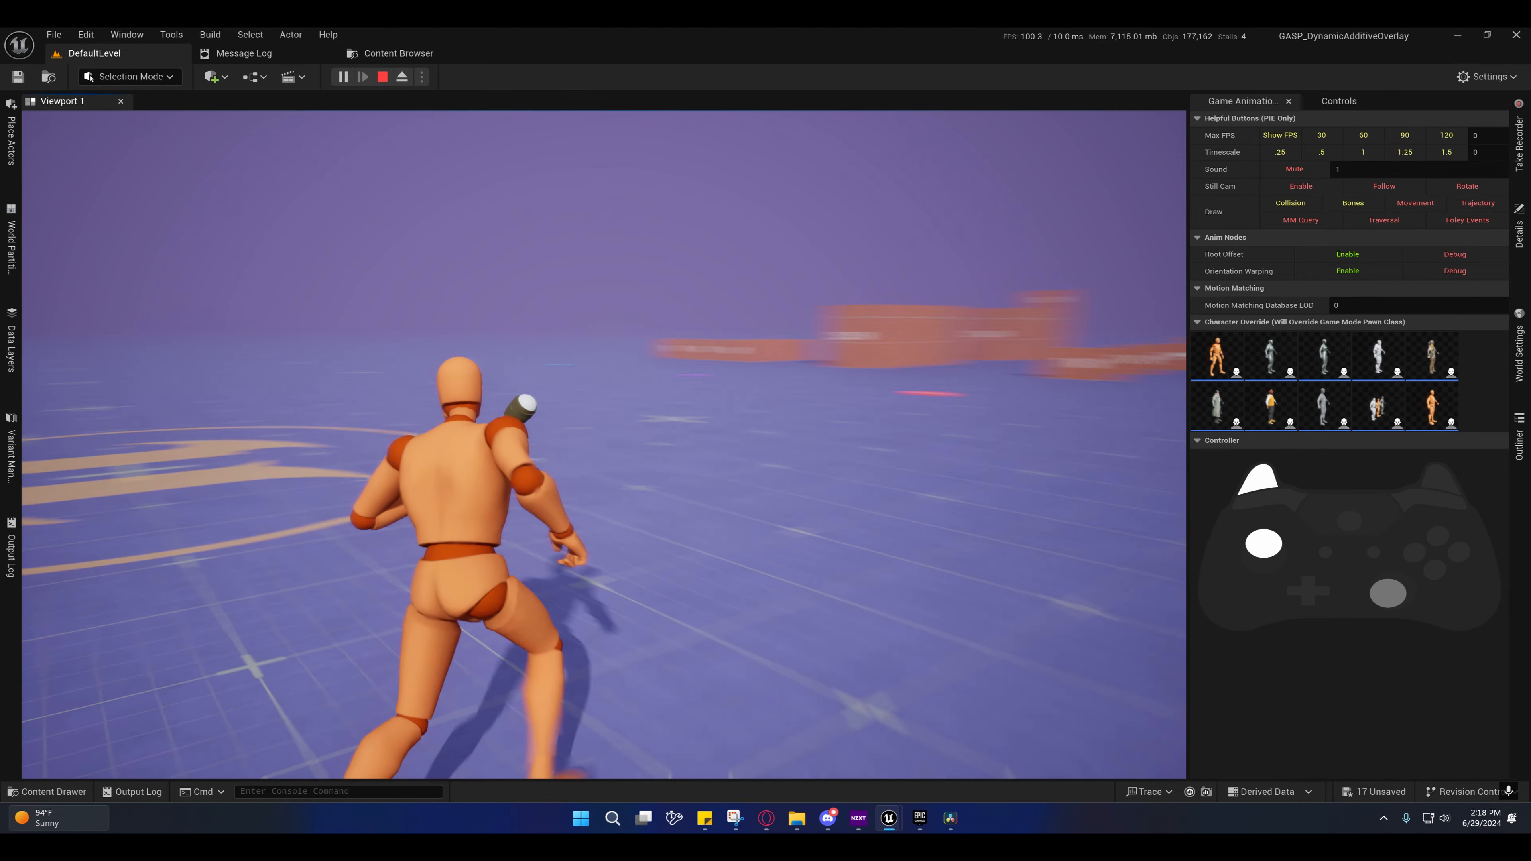
pyautogui.press('w')
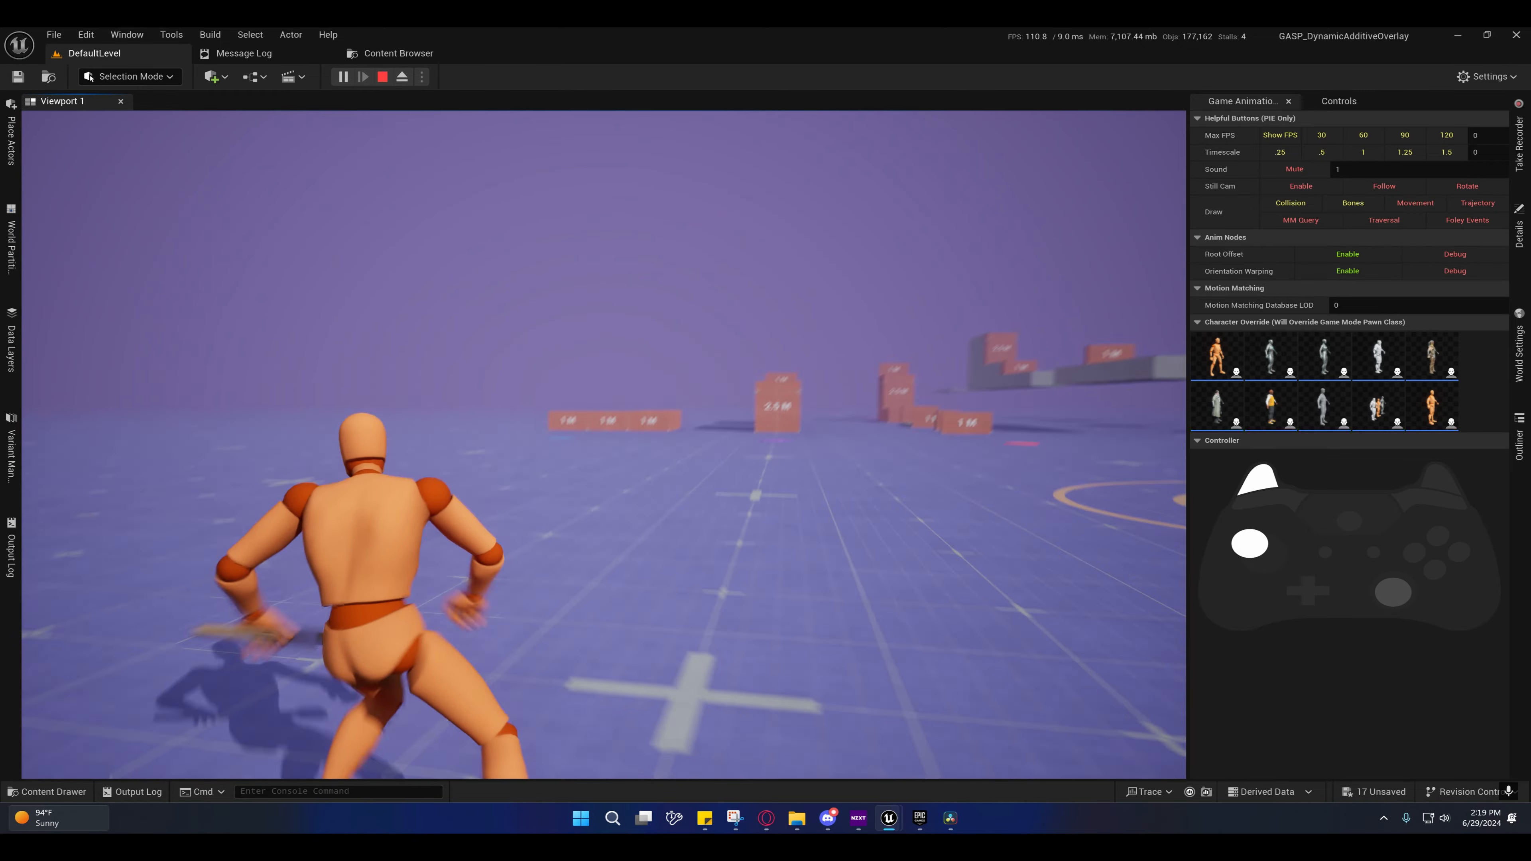
pyautogui.click(383, 78)
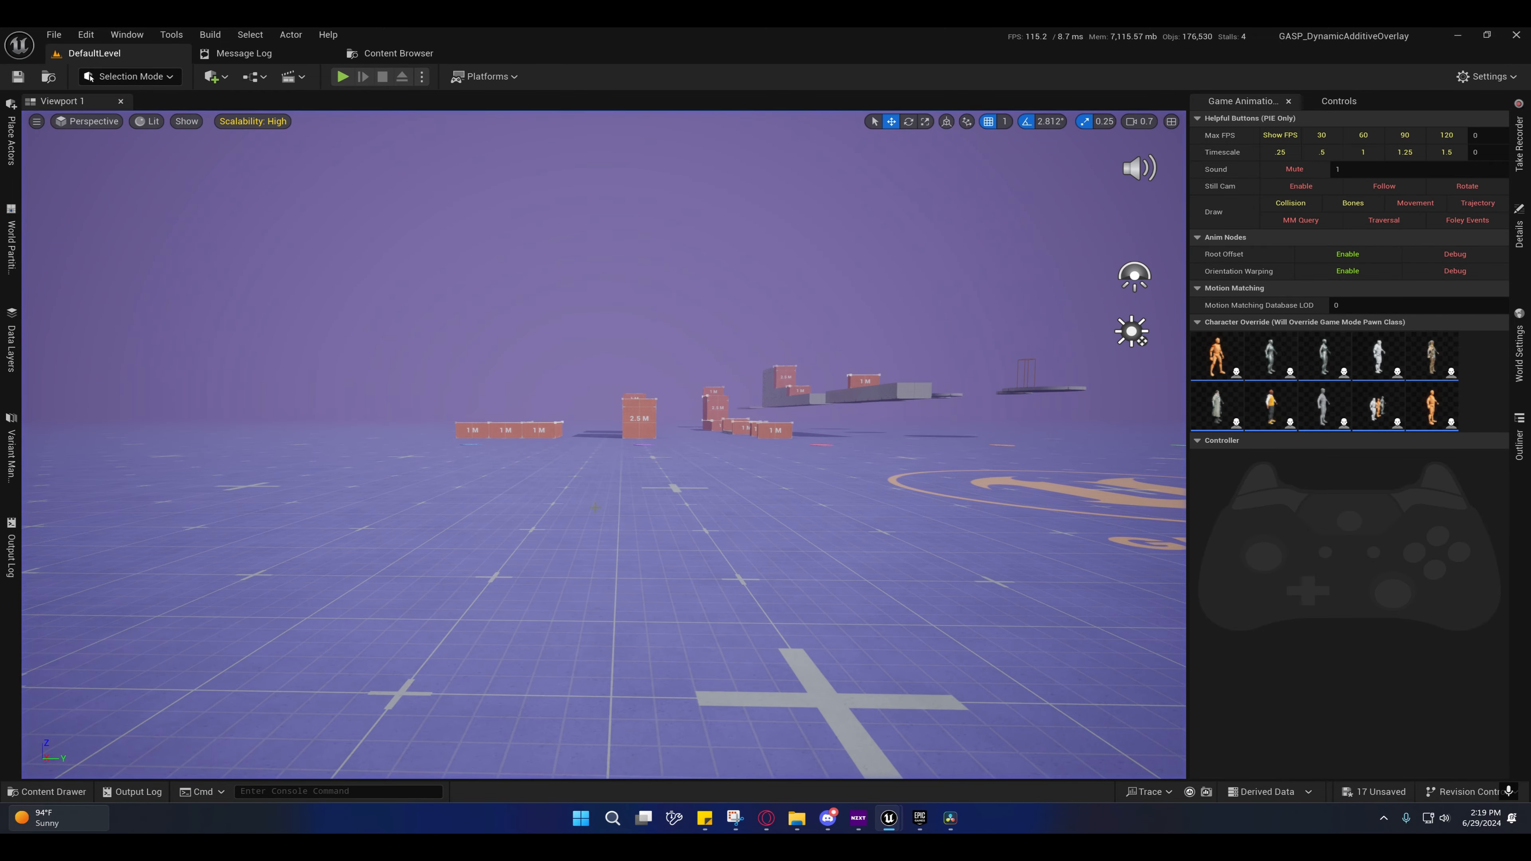
# Step: Copy the four M9 idle and running layering data assets from Blueprints/Weapons/M9 into the Weapons/Torch folder
pyautogui.moveTo(888, 818)
pyautogui.click(1026, 754)
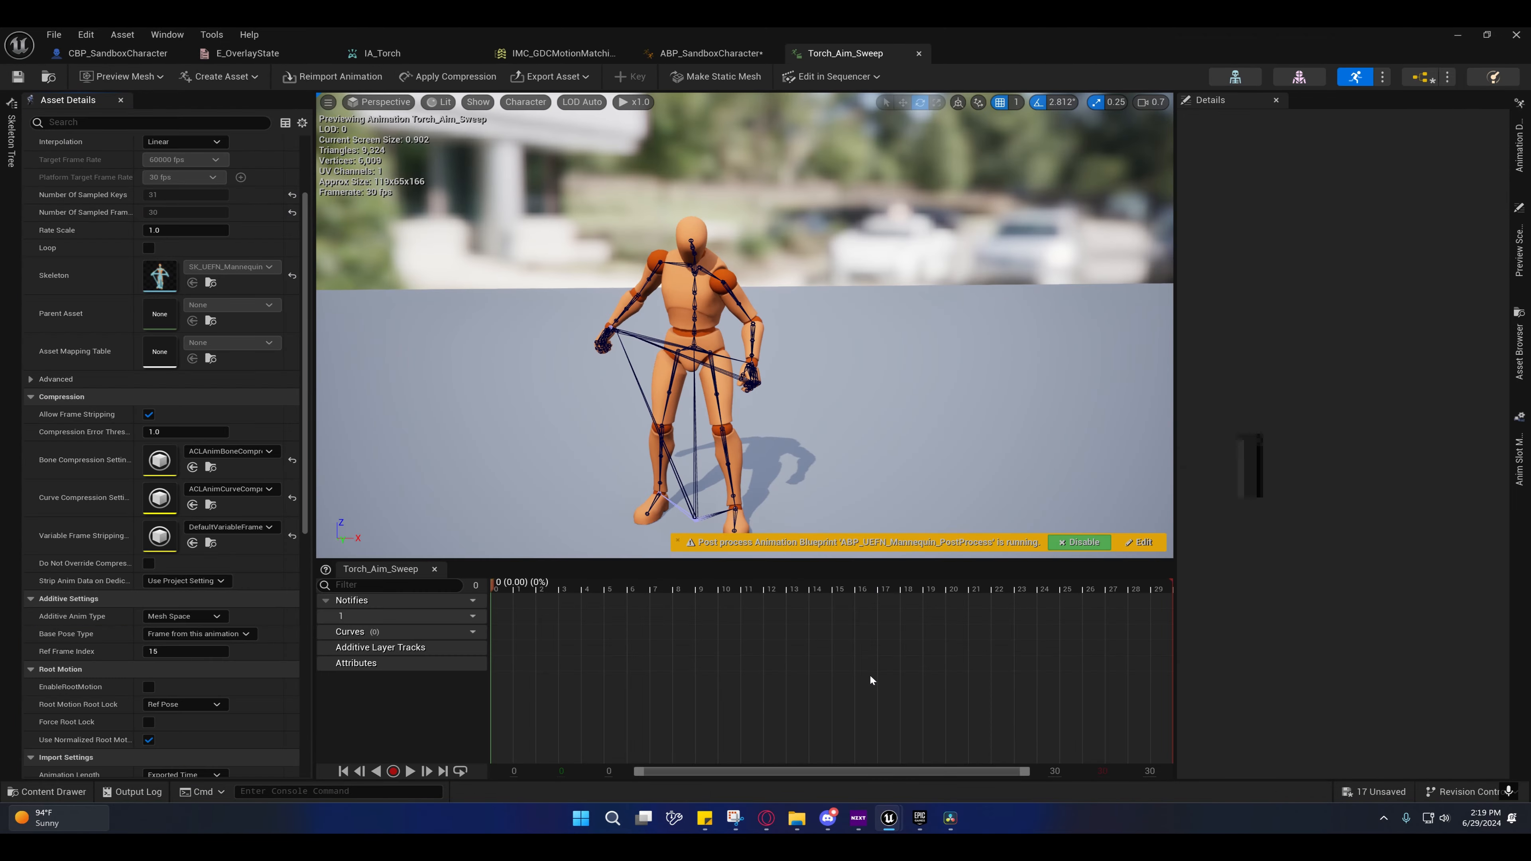
pyautogui.click(23, 792)
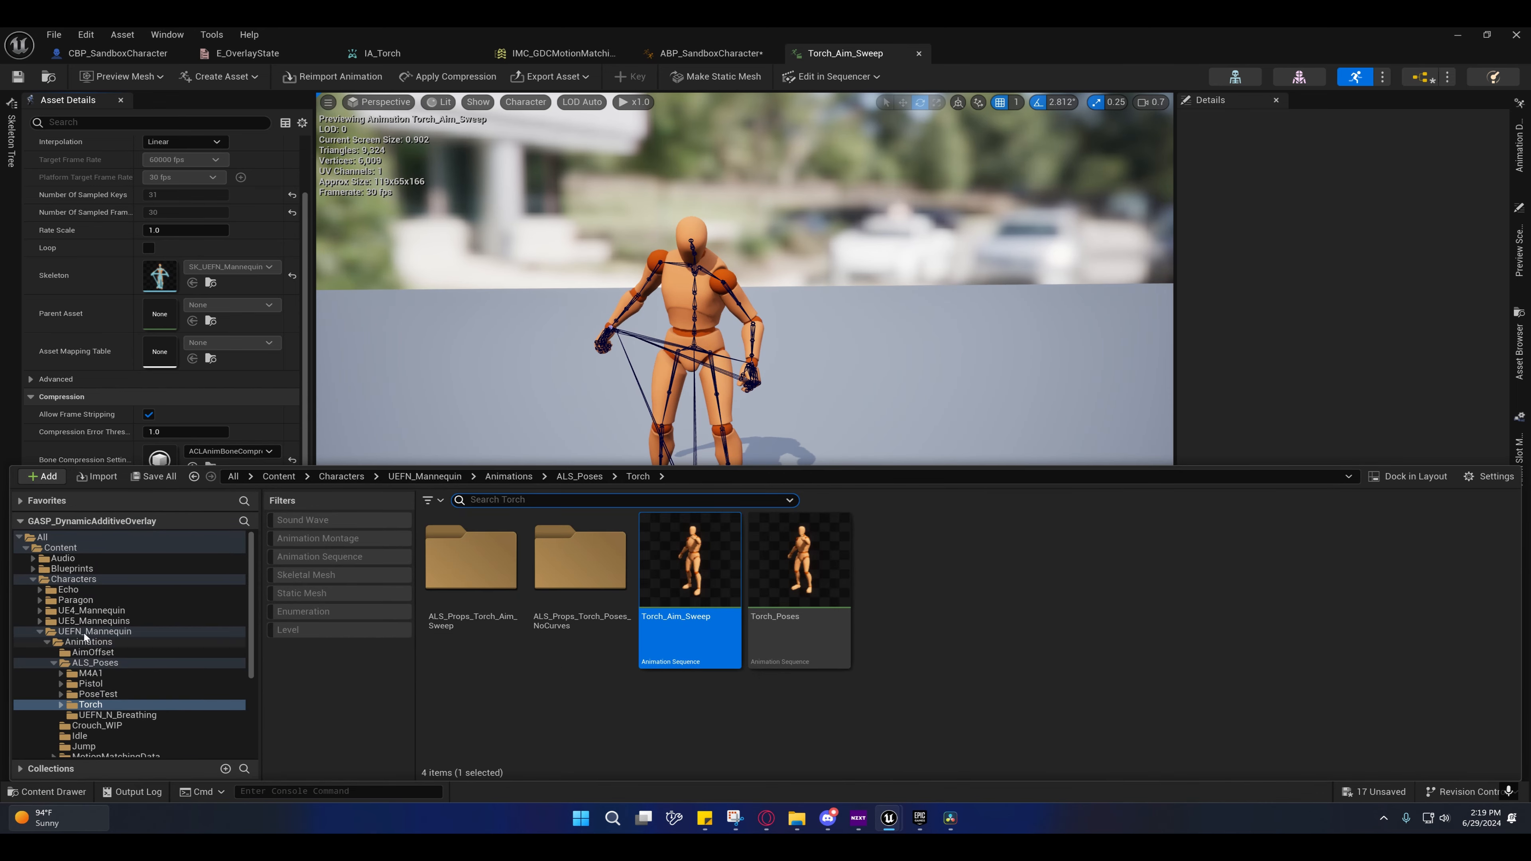
pyautogui.click(33, 569)
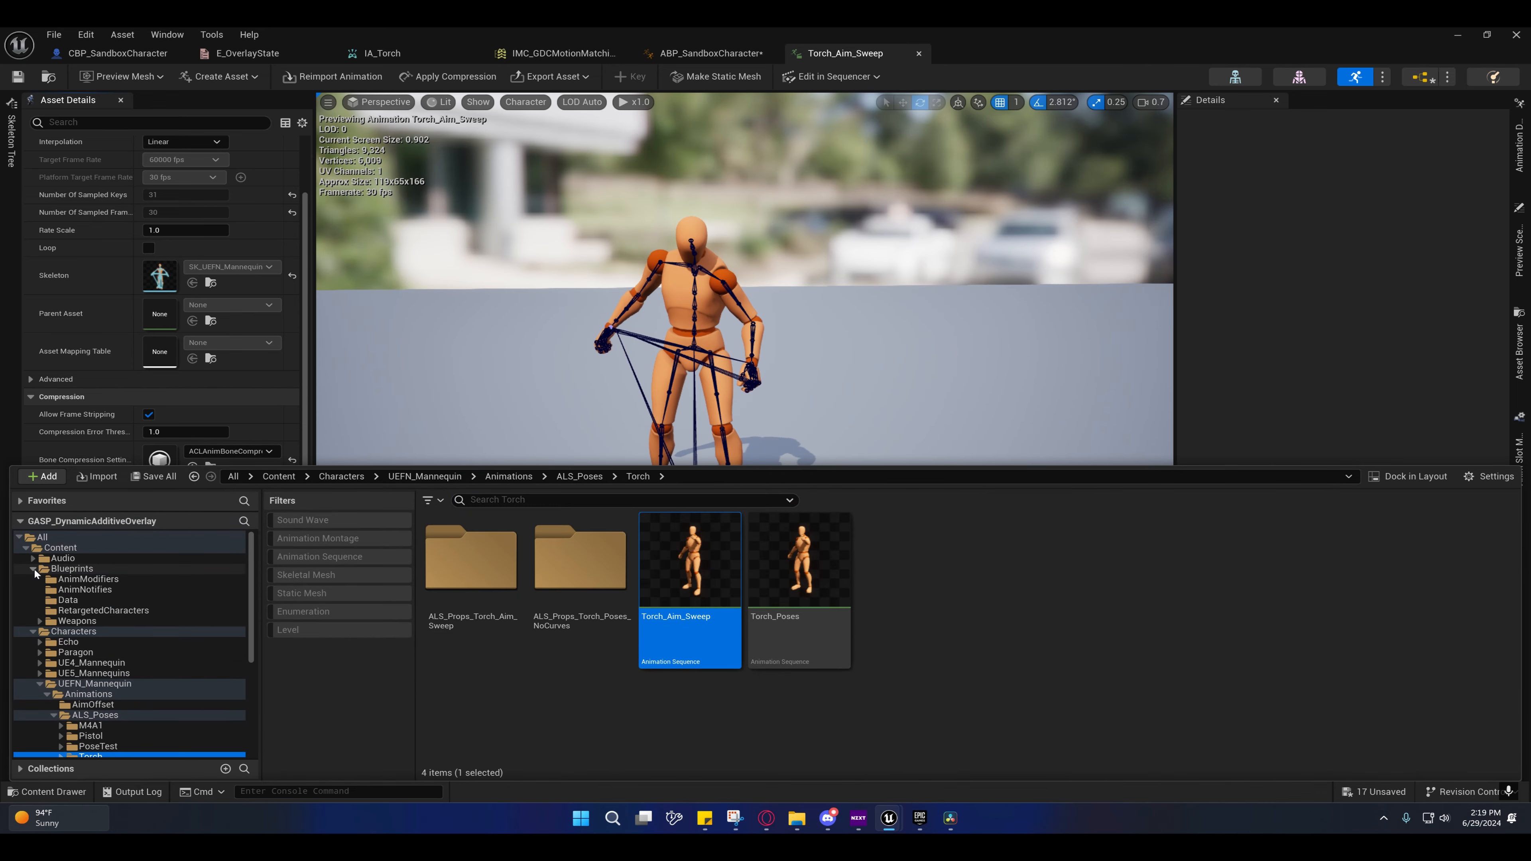
pyautogui.click(40, 622)
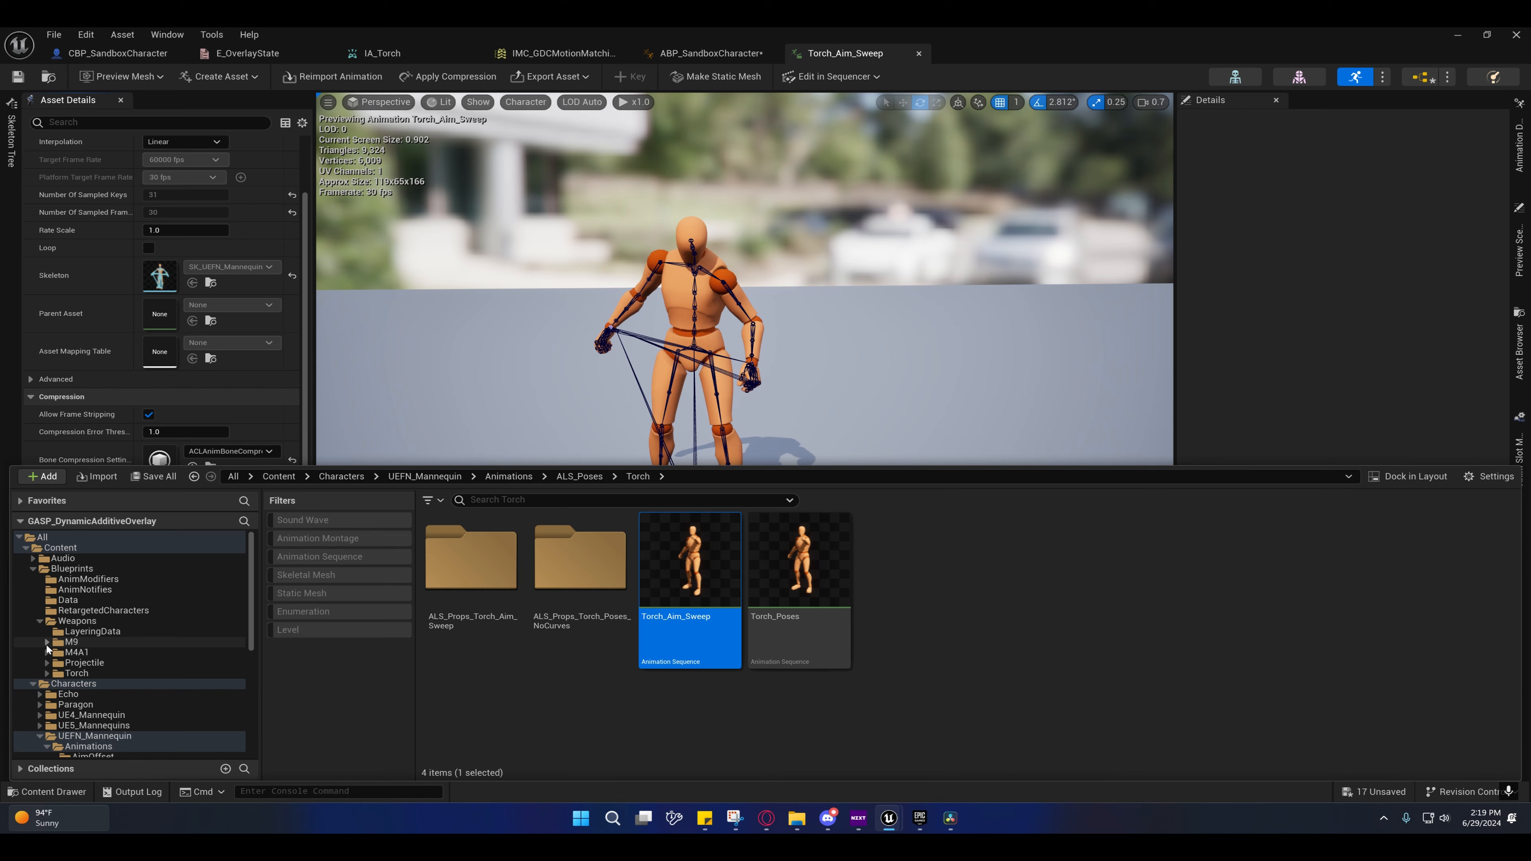
pyautogui.click(47, 642)
pyautogui.click(71, 641)
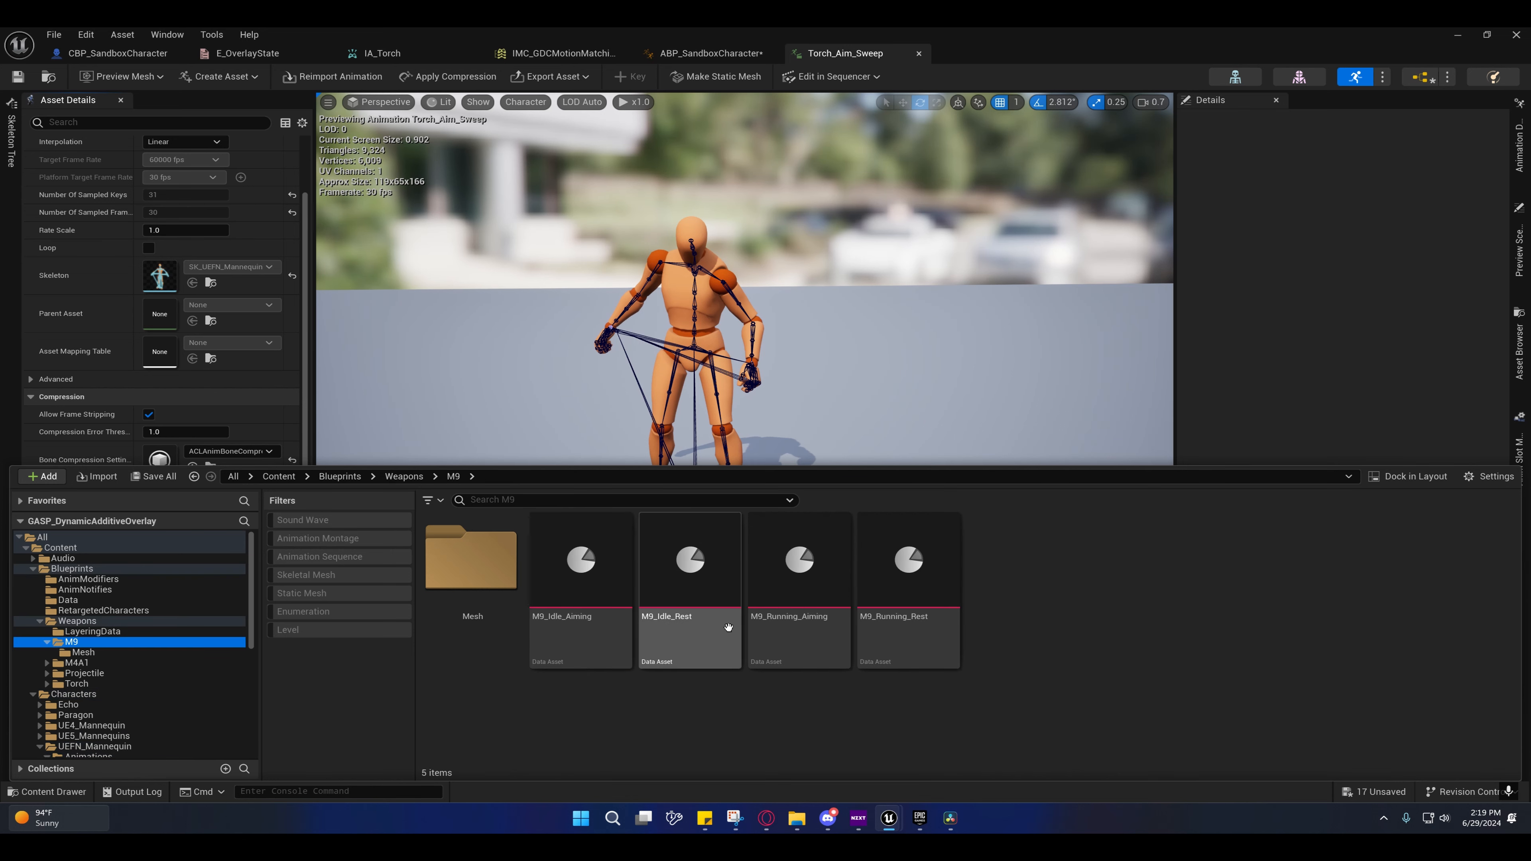
pyautogui.click(603, 588)
pyautogui.keyDown('shift'); pyautogui.click(953, 601); pyautogui.keyUp('shift')
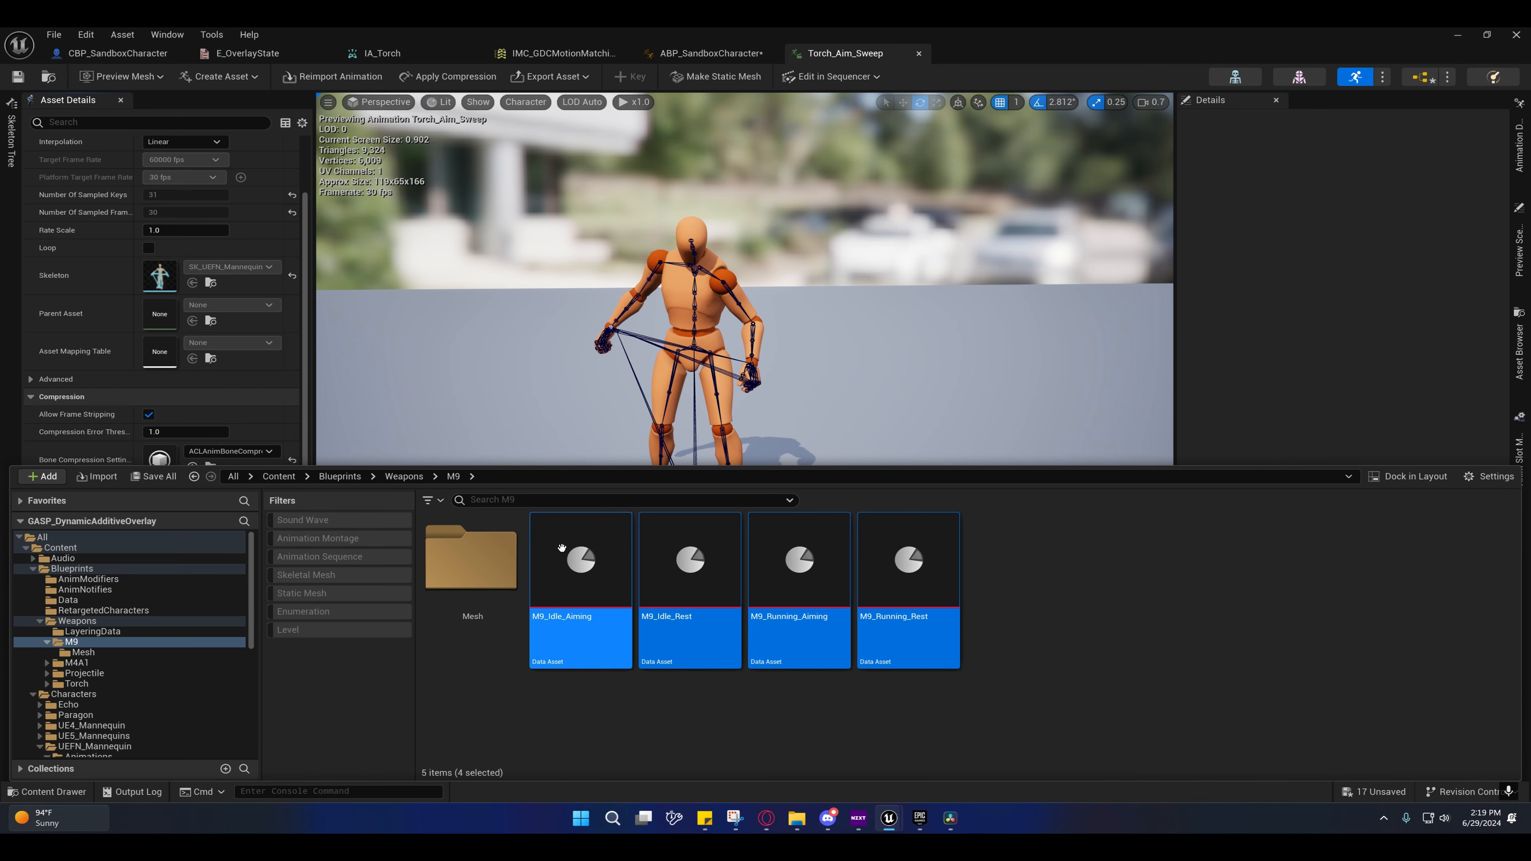
pyautogui.moveTo(786, 573); pyautogui.dragTo(77, 683)
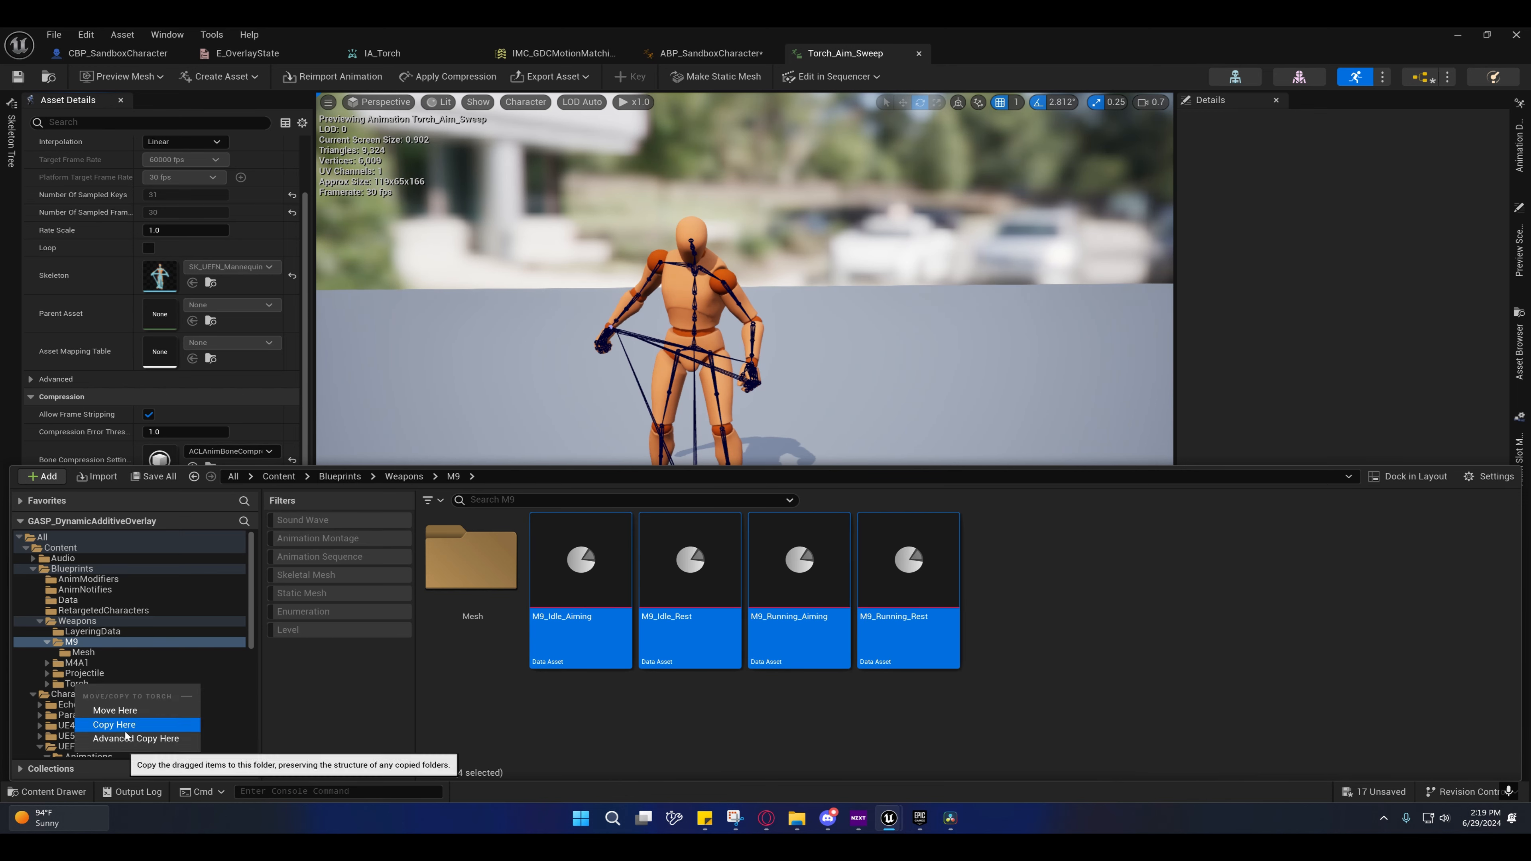
pyautogui.click(120, 728)
# Step: In the Torch folder, rename the copied M9_Idle_Aiming and M9_Idle_Rest assets to Torch_Idle_Aiming and Torch_Idle_Rest
pyautogui.click(76, 683)
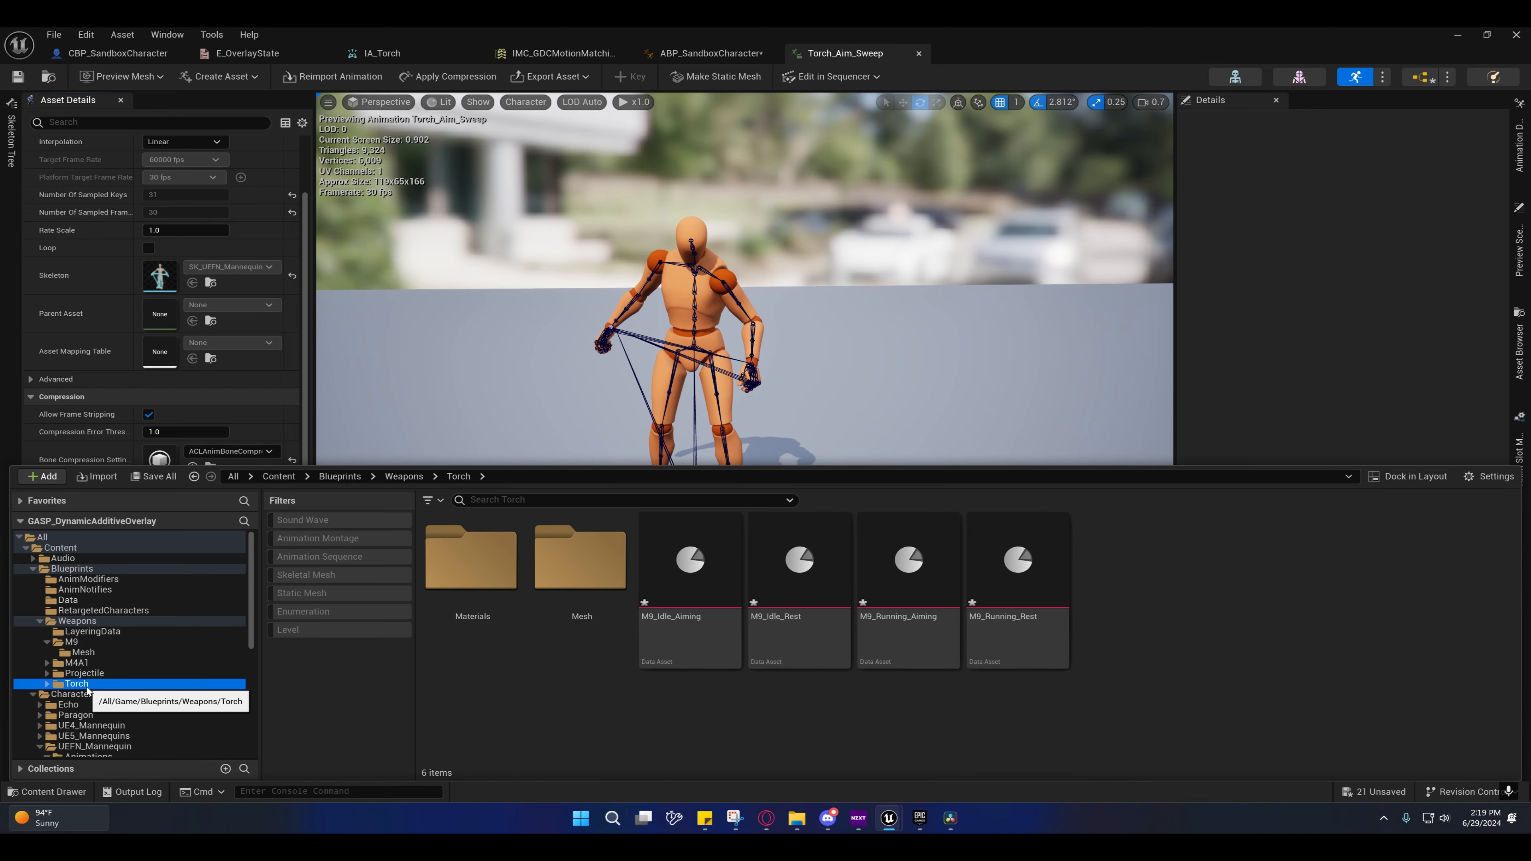
pyautogui.click(680, 616)
pyautogui.click(657, 619)
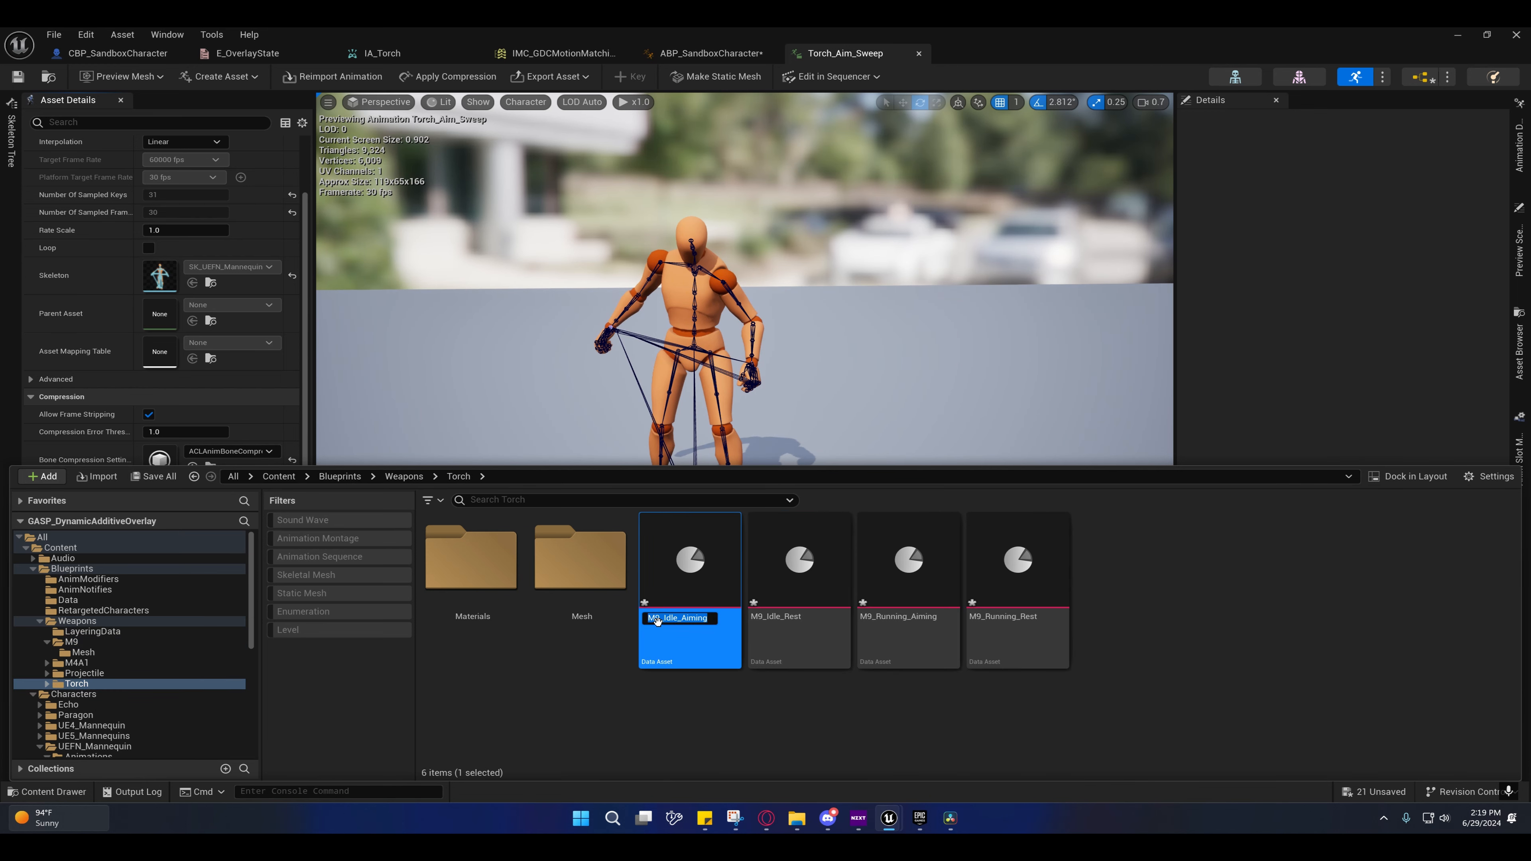
pyautogui.moveTo(647, 622); pyautogui.dragTo(574, 617)
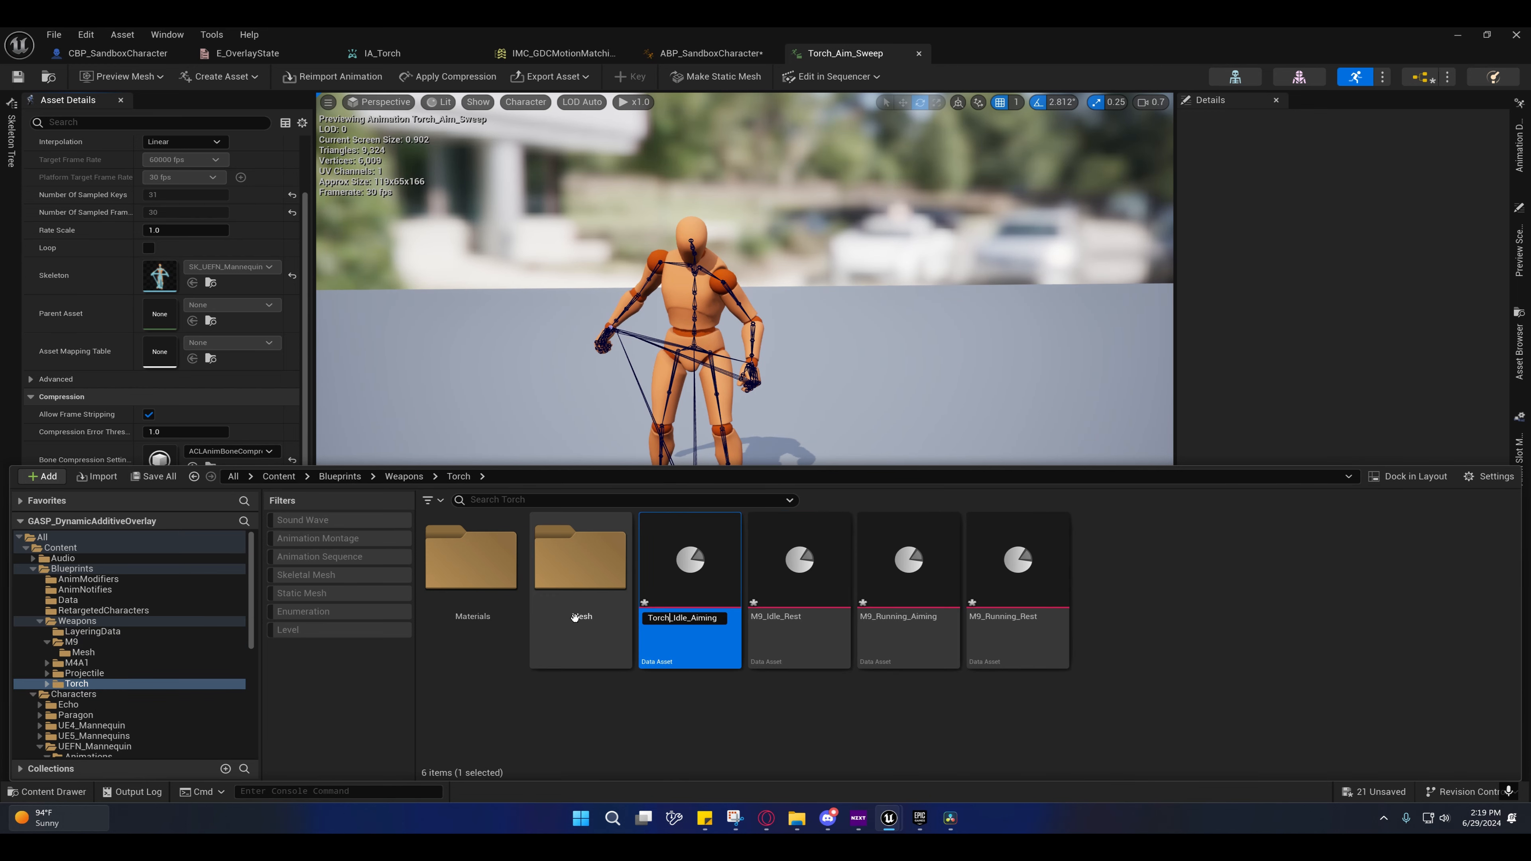
pyautogui.press('Return')
pyautogui.click(694, 611)
pyautogui.click(664, 621)
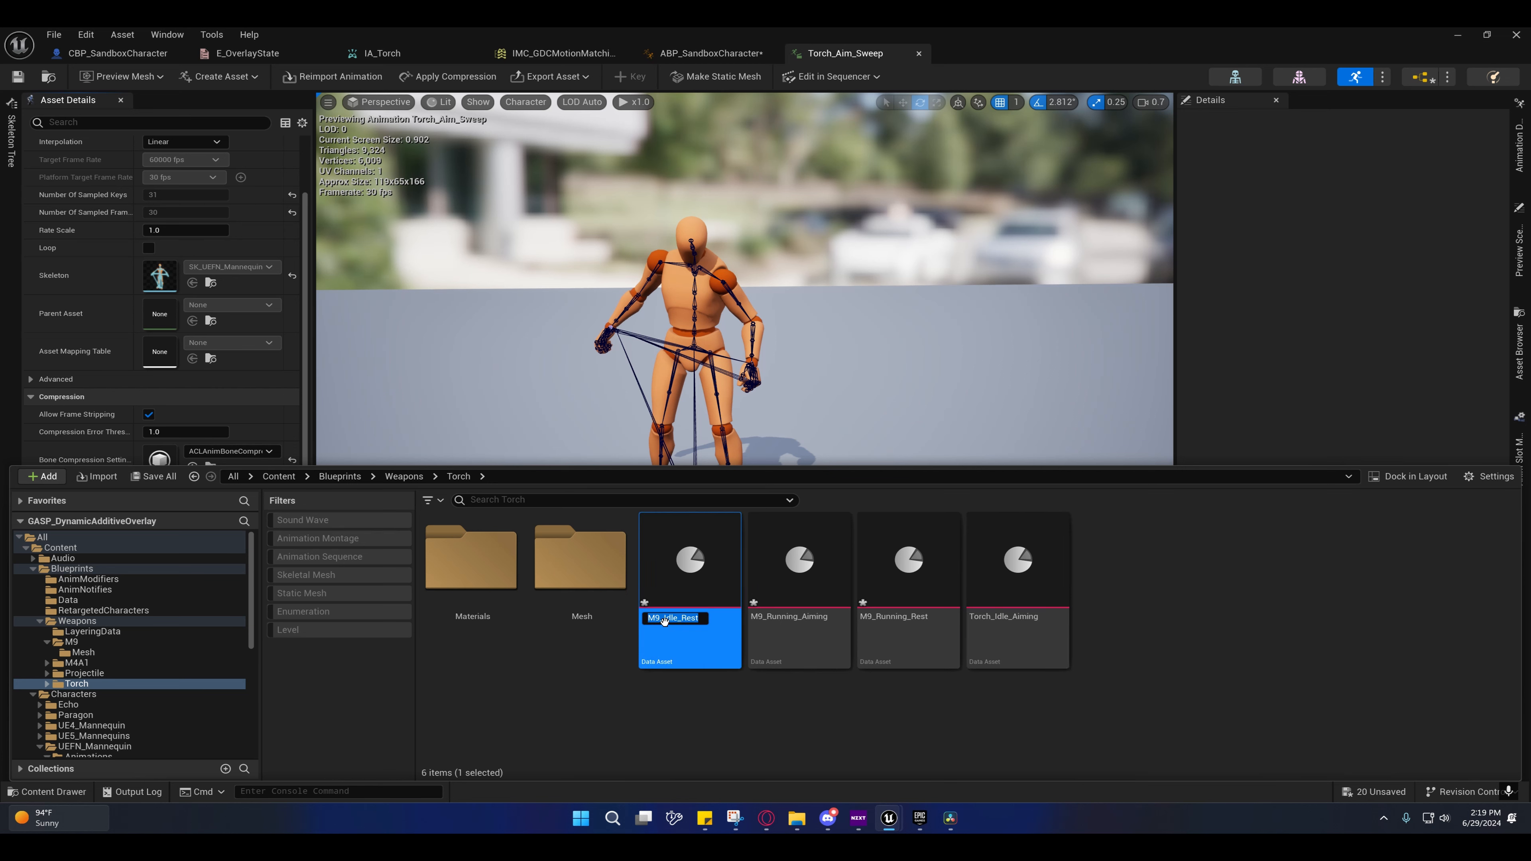
pyautogui.moveTo(660, 618); pyautogui.dragTo(581, 616)
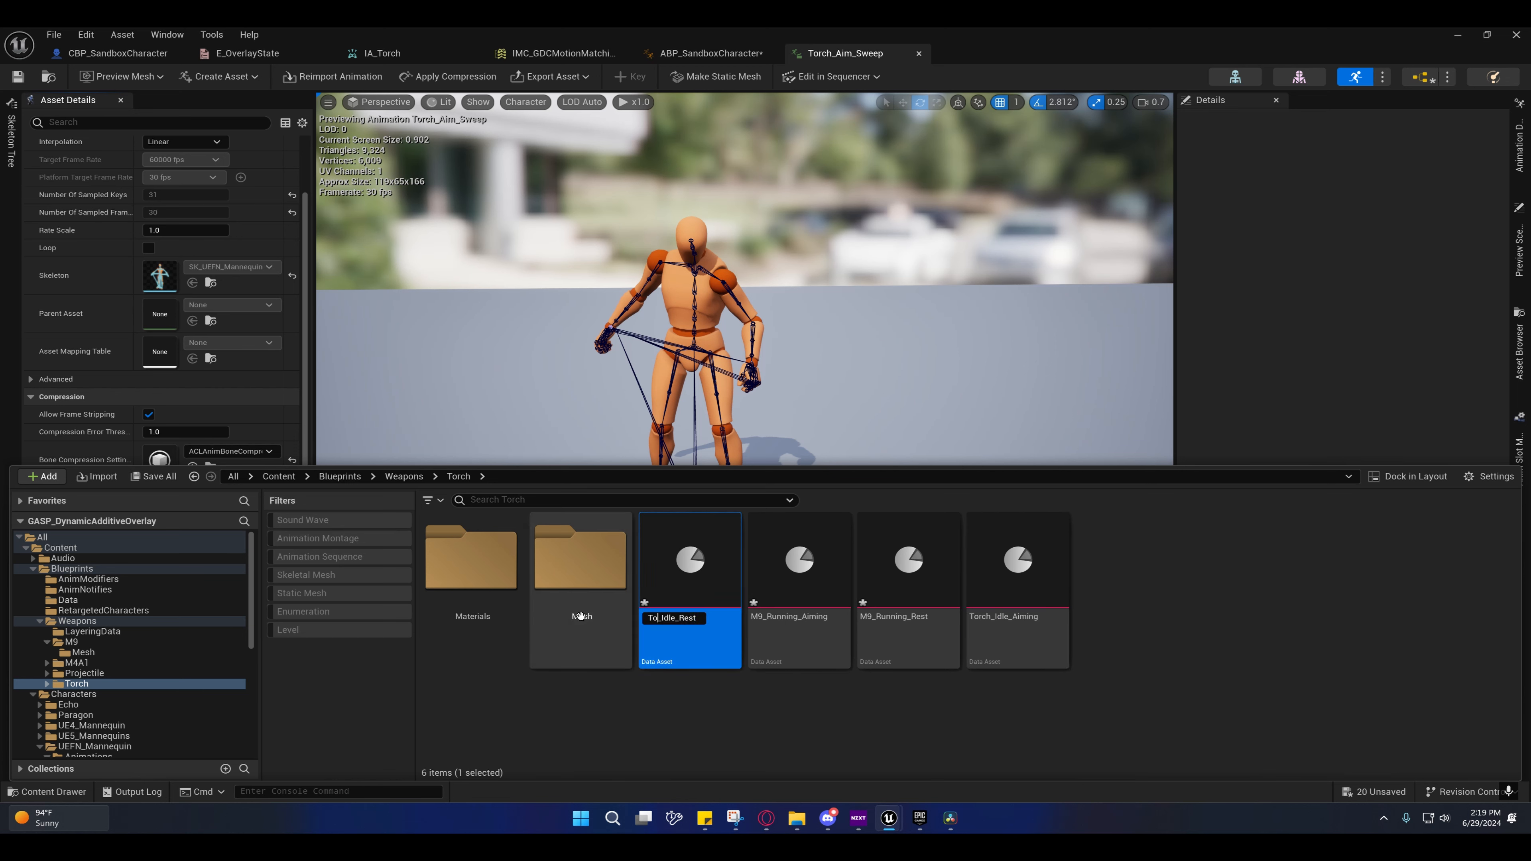
pyautogui.write('Torch')
pyautogui.press('Return')
# Step: Rename the copied M9_Running_Aiming and M9_Running_Rest assets to Torch_Running_Aiming and Torch_Running_Rest
pyautogui.click(657, 618)
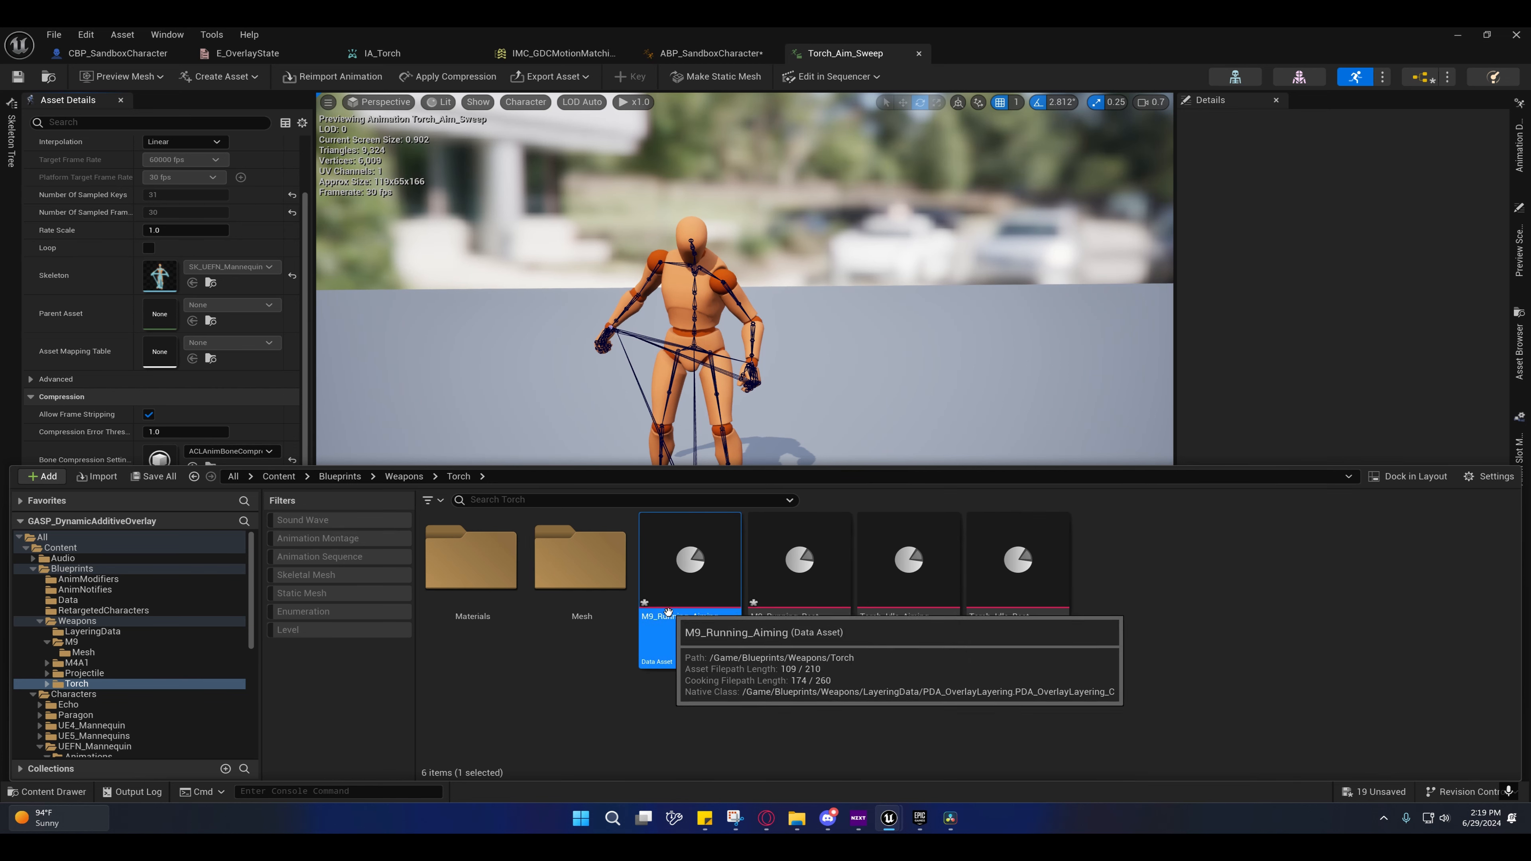
pyautogui.click(657, 620)
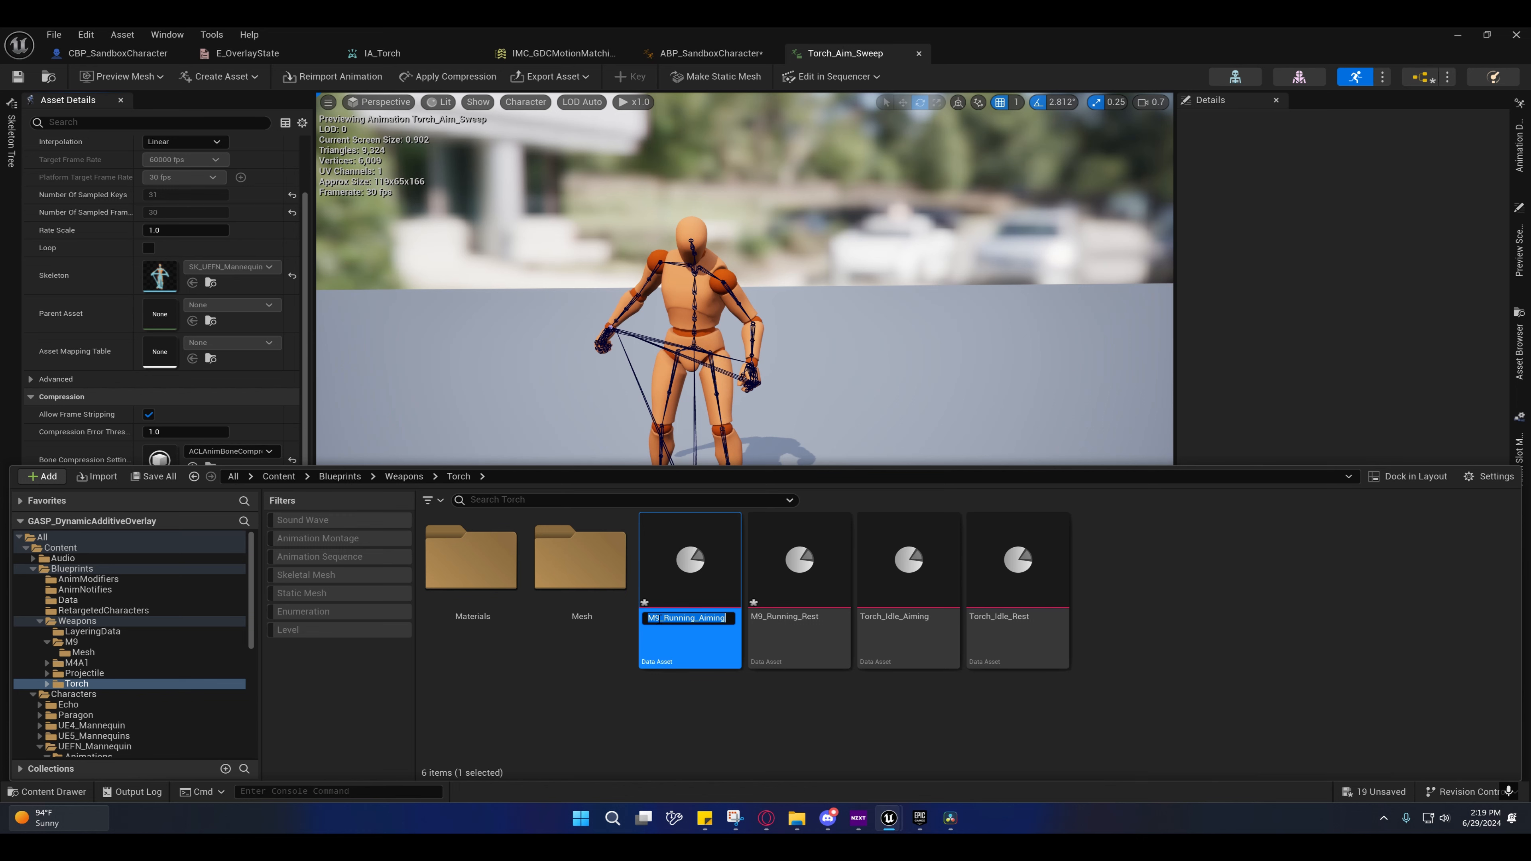
pyautogui.moveTo(659, 619); pyautogui.dragTo(562, 615)
pyautogui.write('Torch')
pyautogui.press('Return')
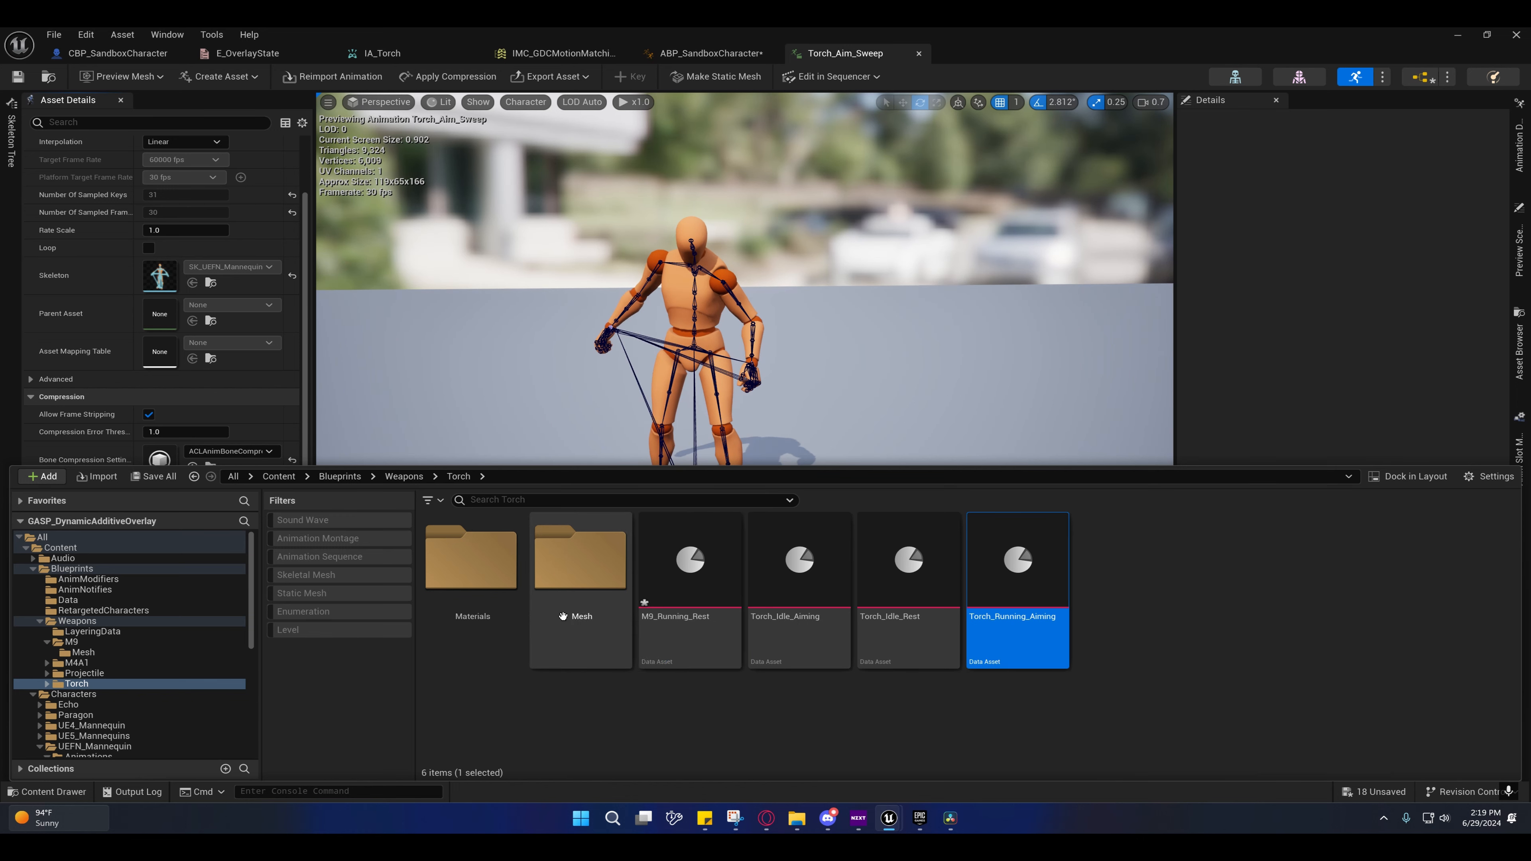
pyautogui.click(664, 610)
pyautogui.click(664, 611)
pyautogui.moveTo(660, 618); pyautogui.dragTo(599, 614)
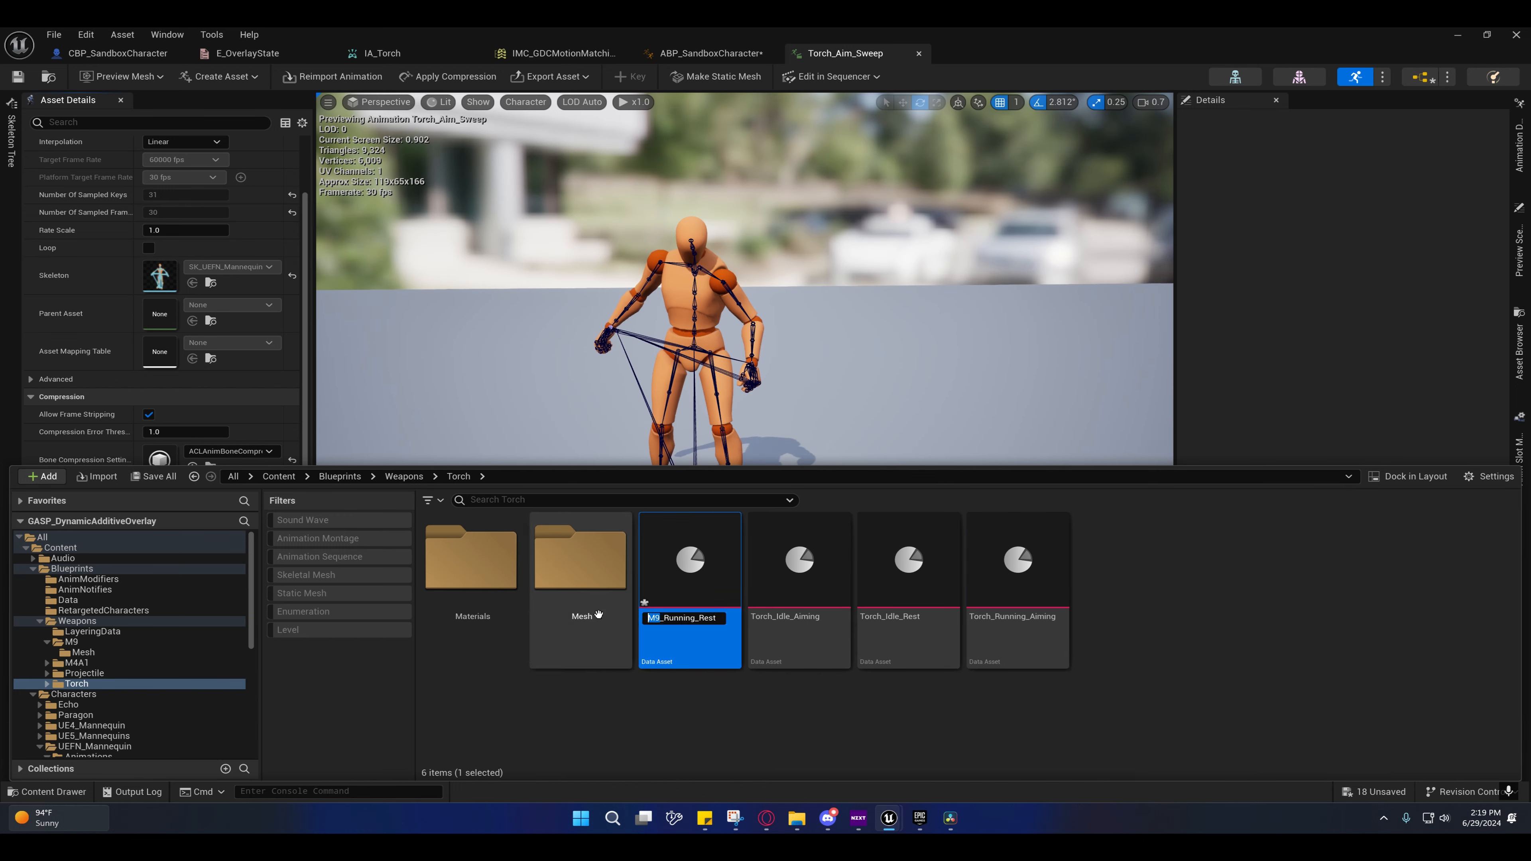
pyautogui.press('Return')
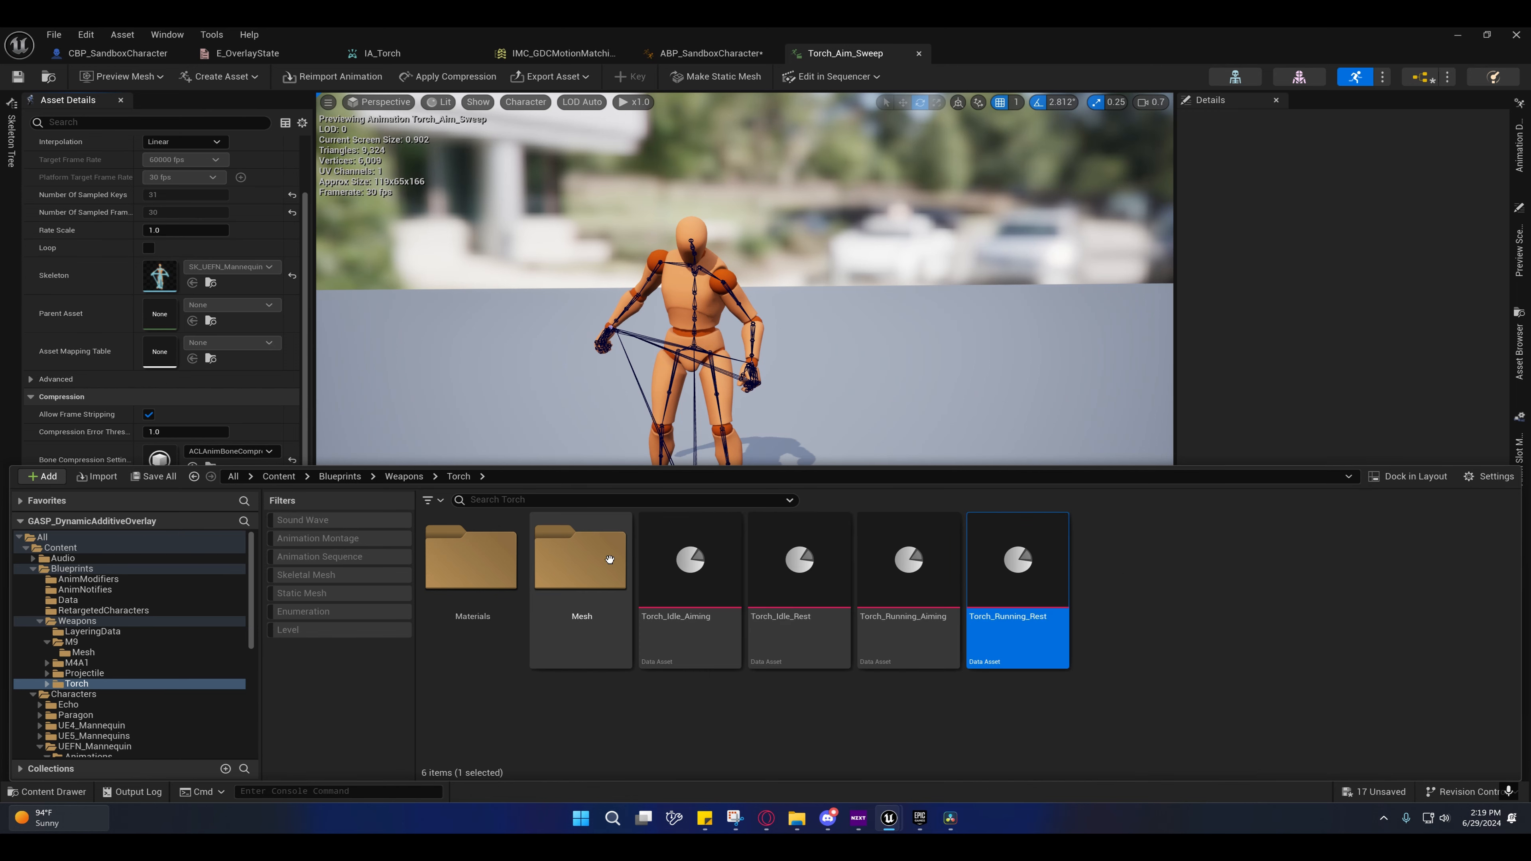
# Step: Open the CH_LayeringData chooser table in the Weapons folder and add a third row with a Nested Chooser result
pyautogui.click(78, 621)
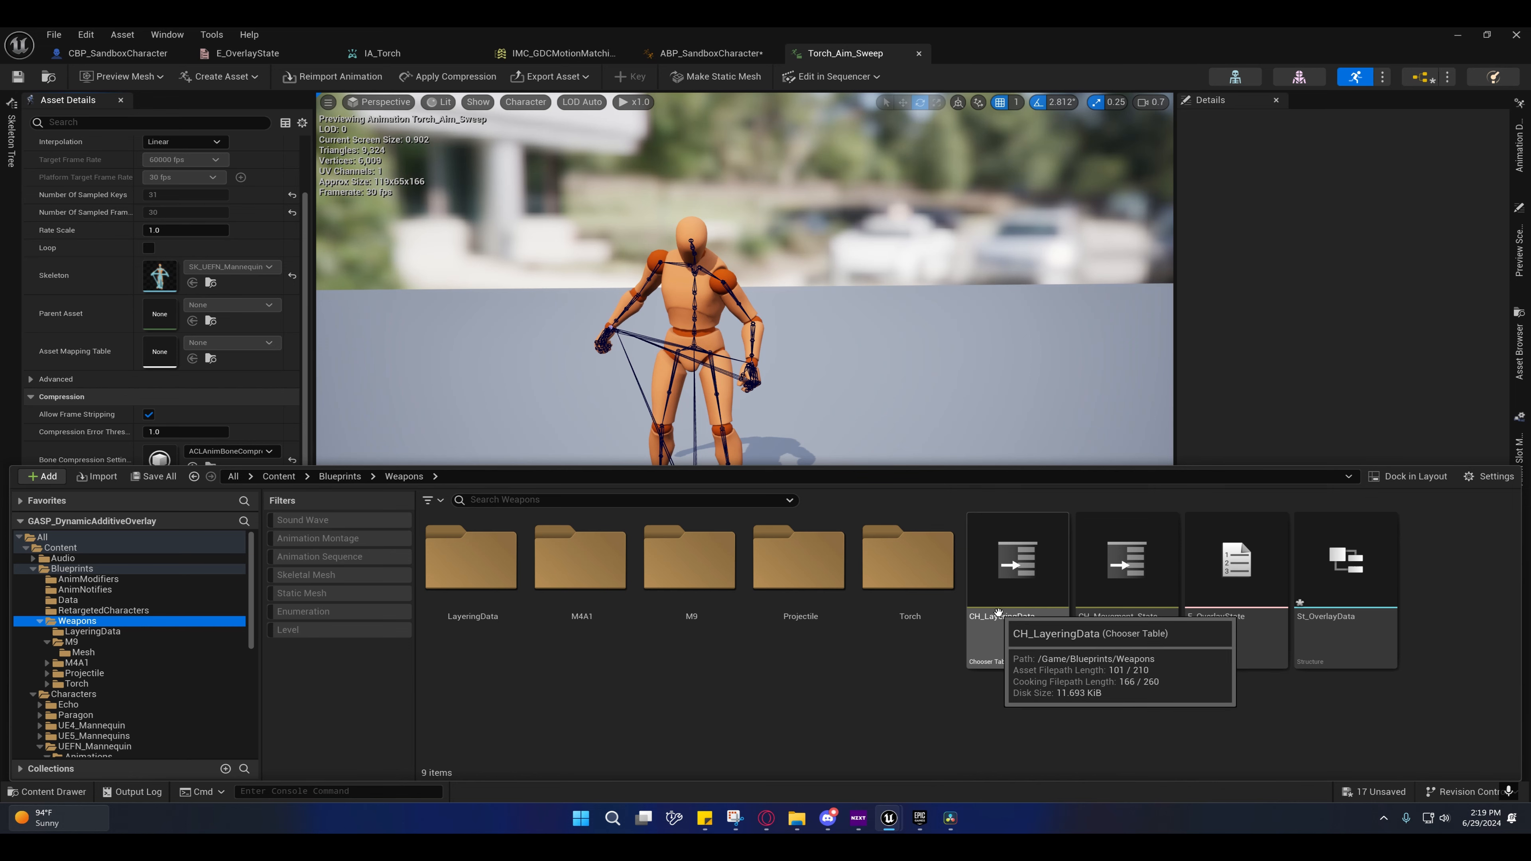
pyautogui.doubleClick(1001, 567)
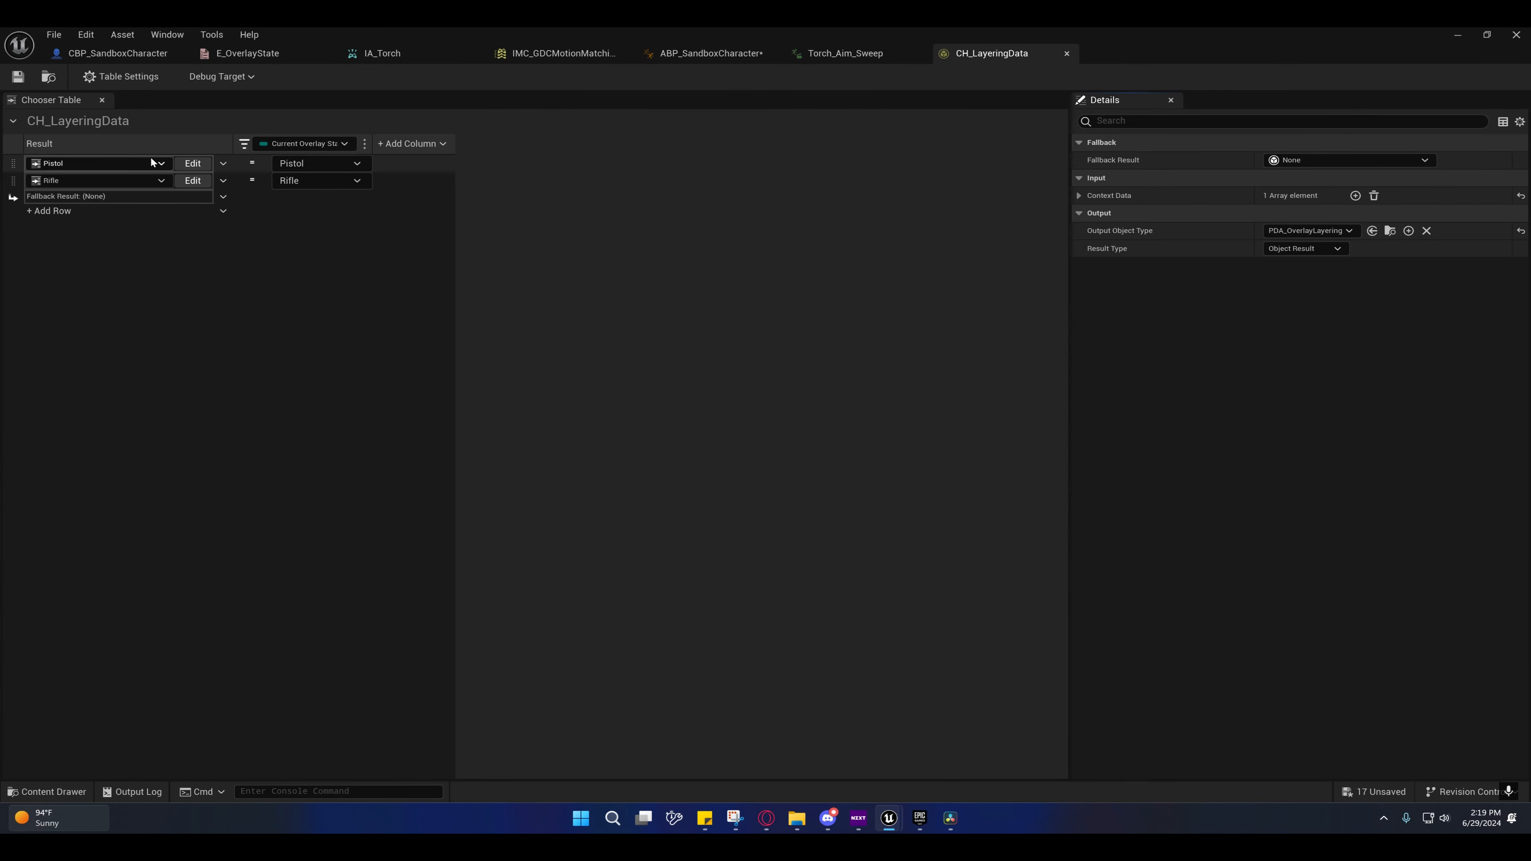
pyautogui.click(50, 211)
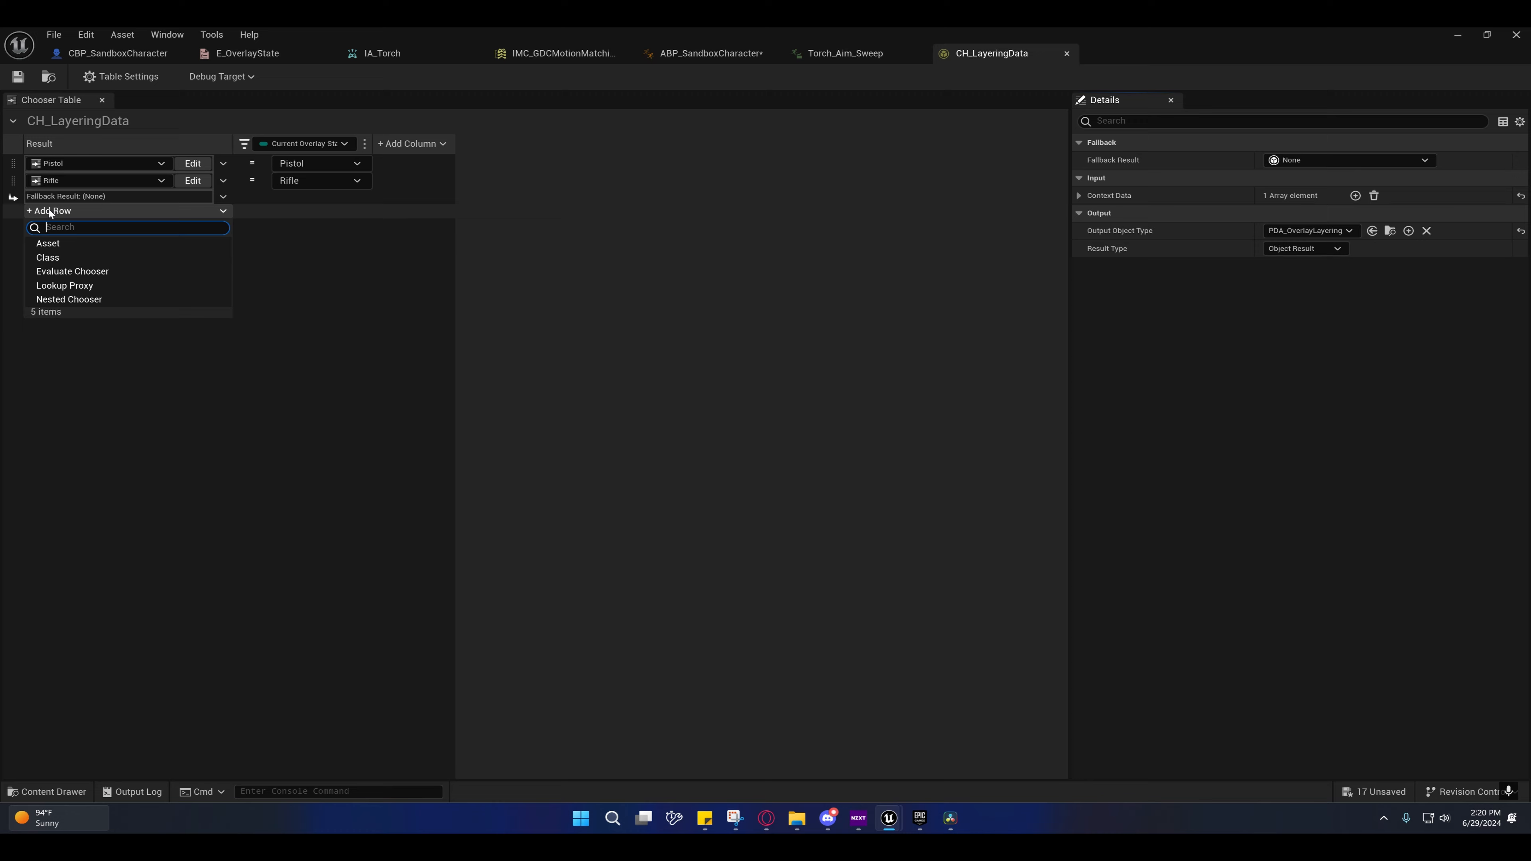
pyautogui.click(54, 244)
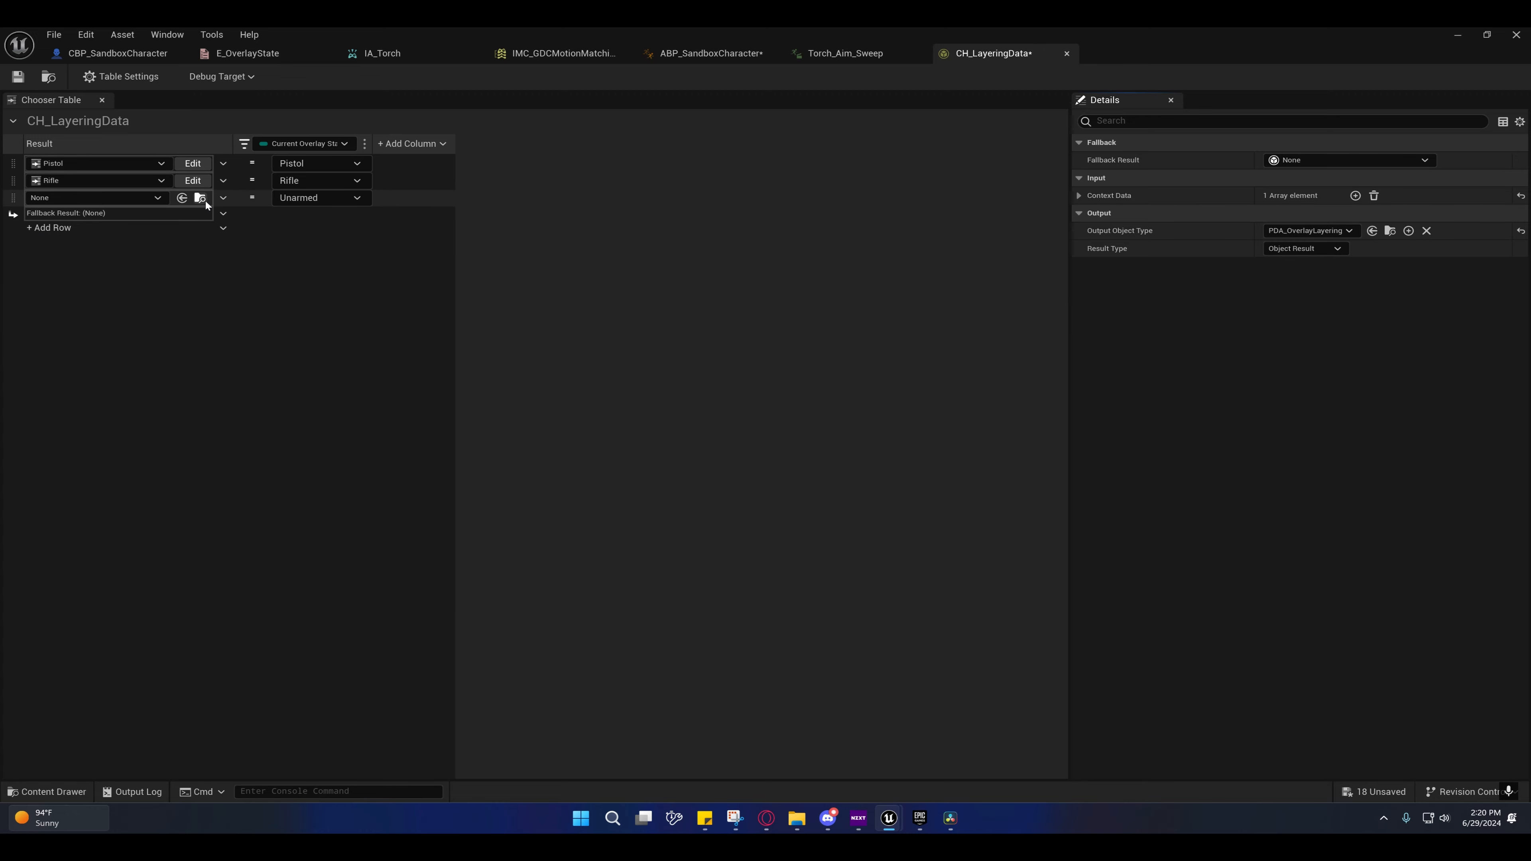
pyautogui.click(224, 198)
pyautogui.click(232, 234)
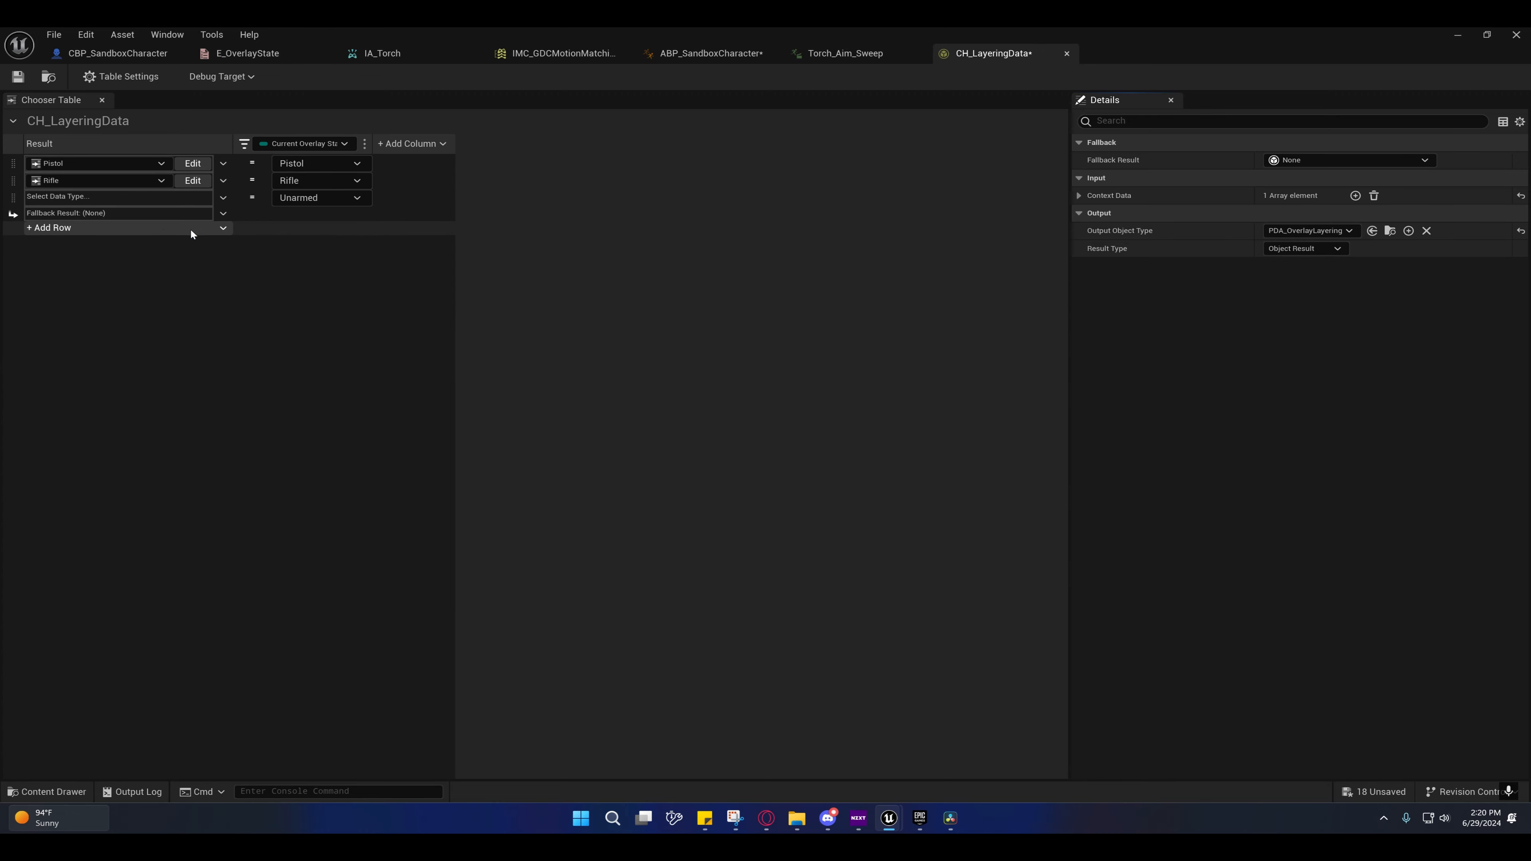
pyautogui.click(222, 197)
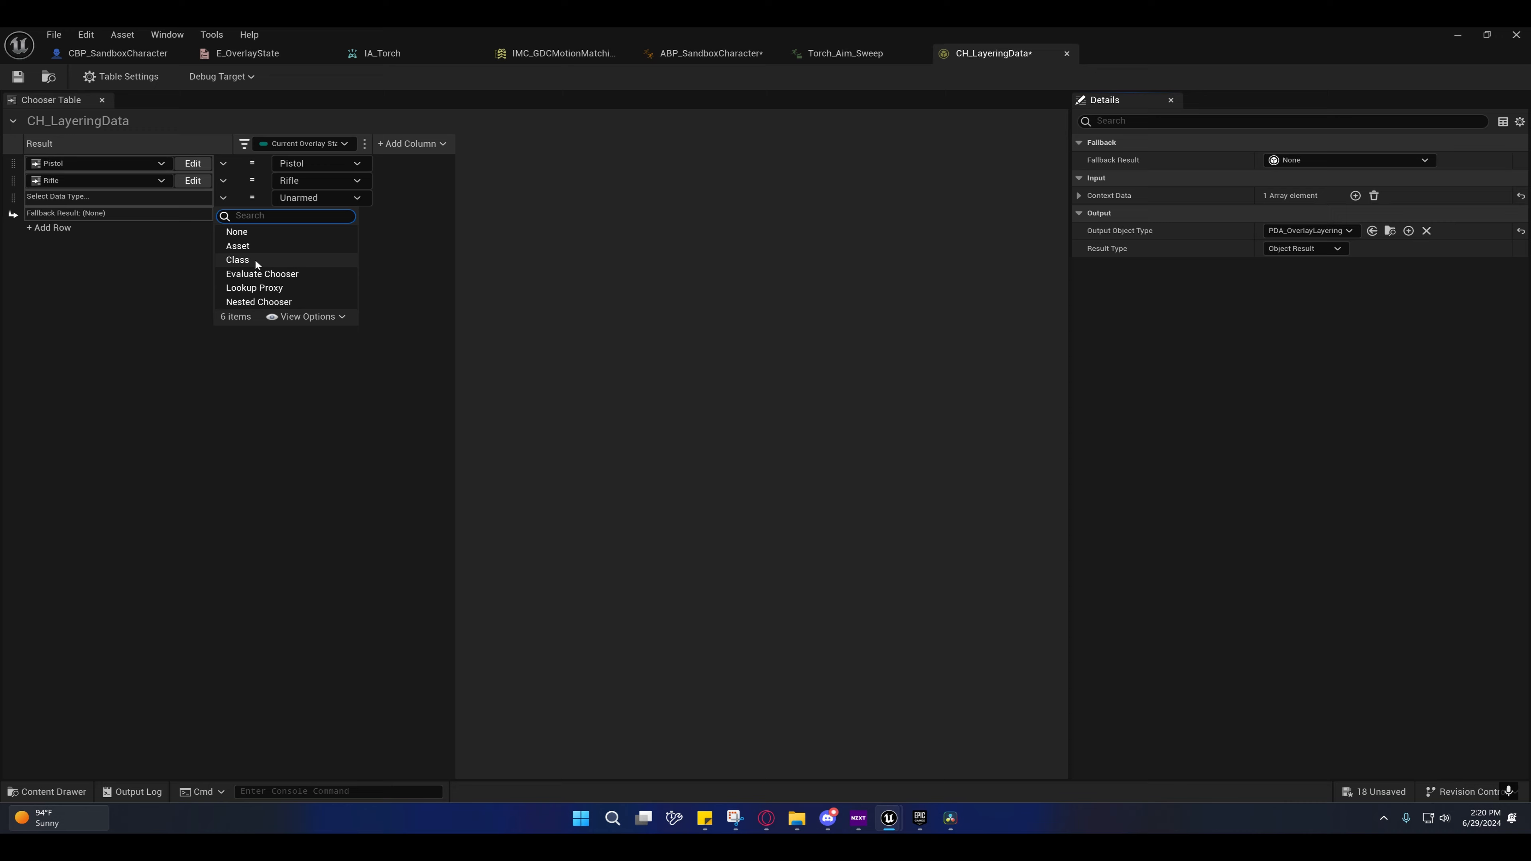
pyautogui.click(261, 302)
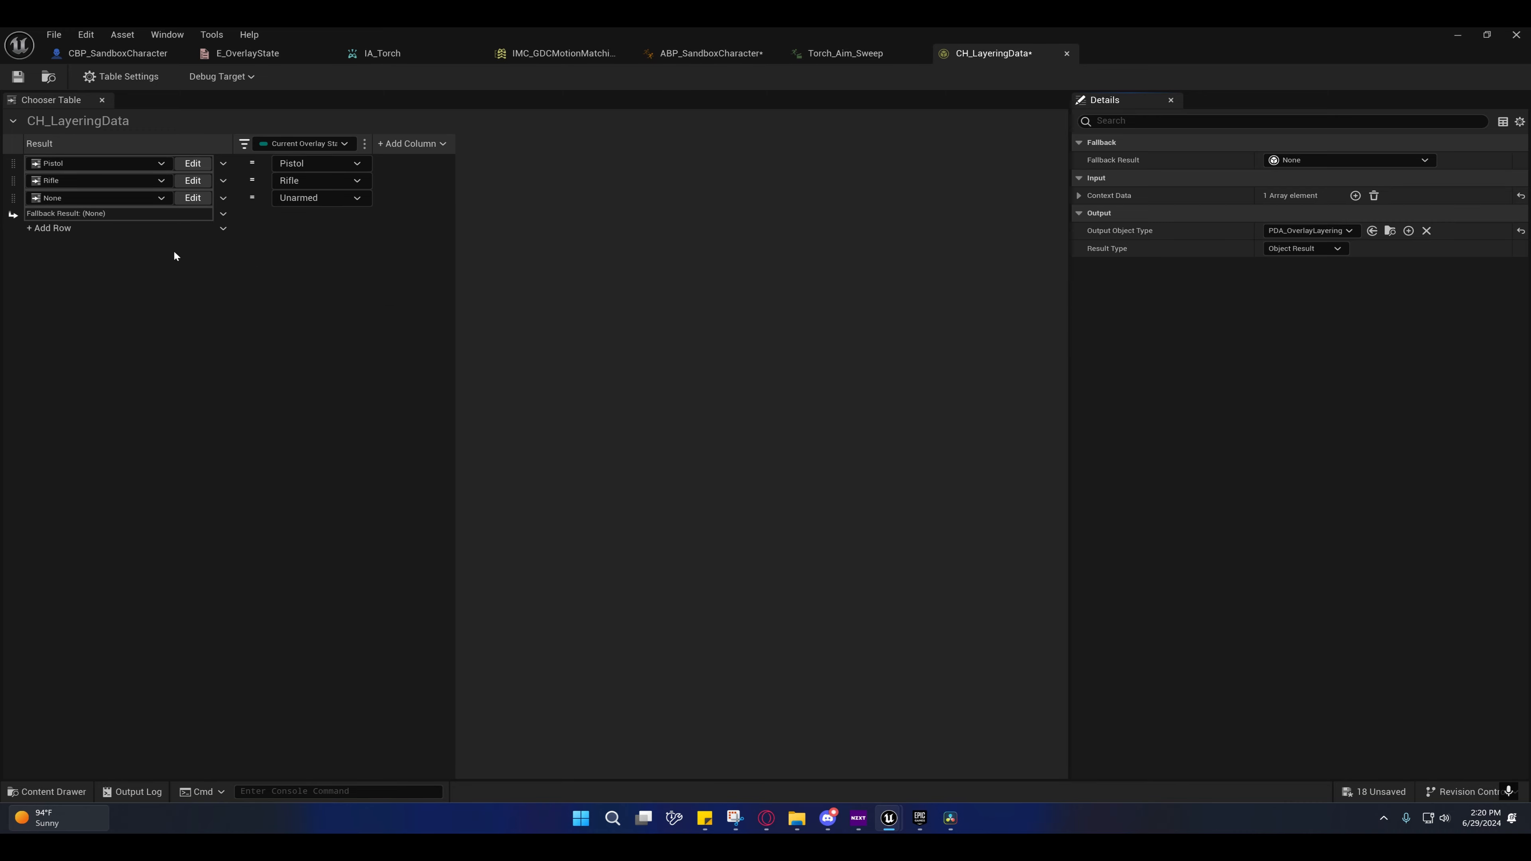
# Step: Create a new nested chooser named Torch for the third row, view its table, and return to CH_LayeringData
pyautogui.click(133, 201)
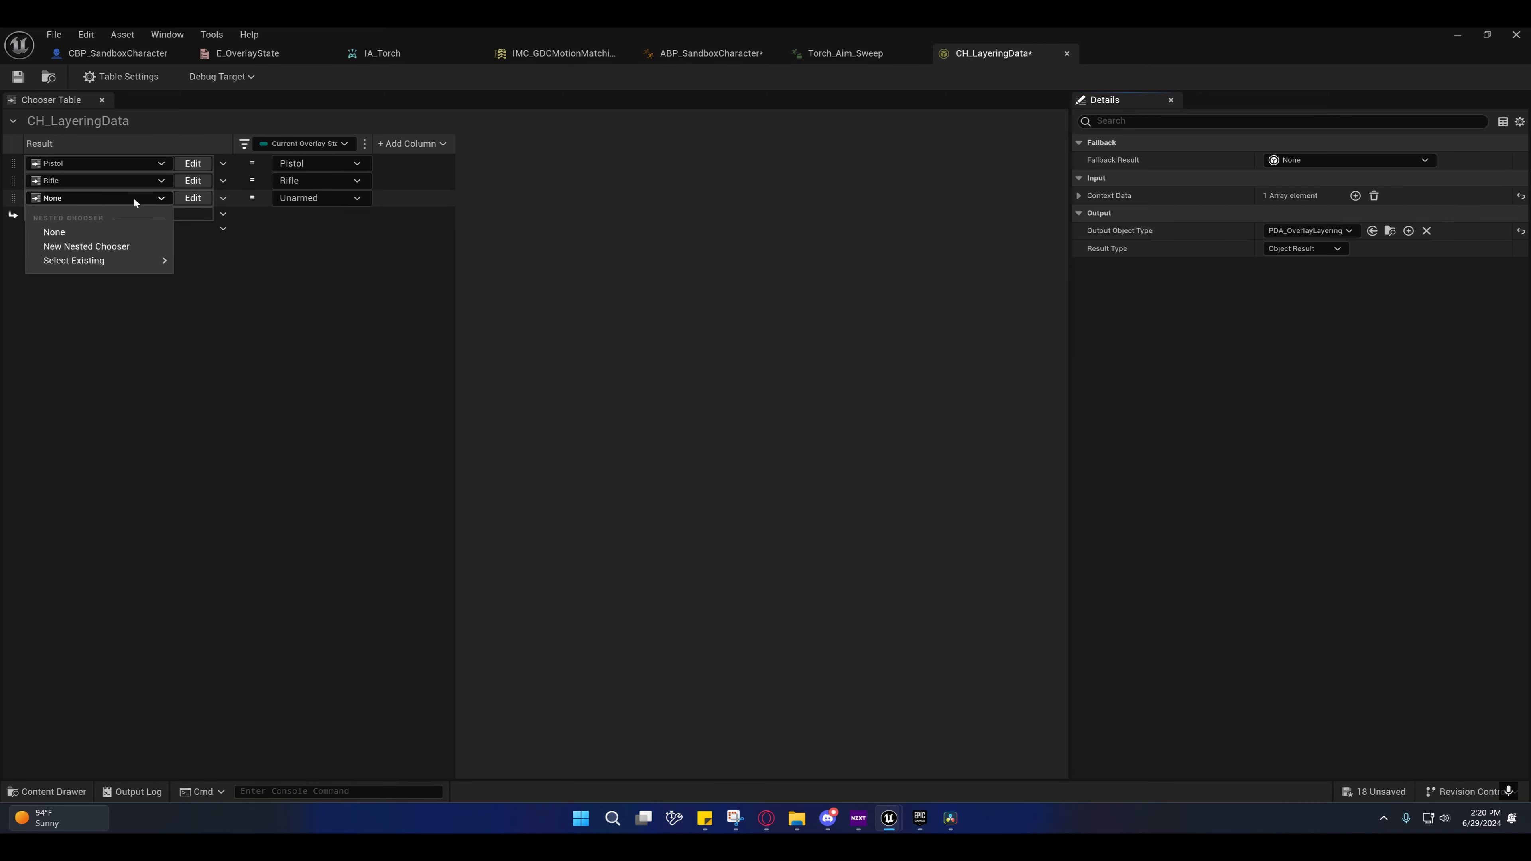
pyautogui.click(87, 248)
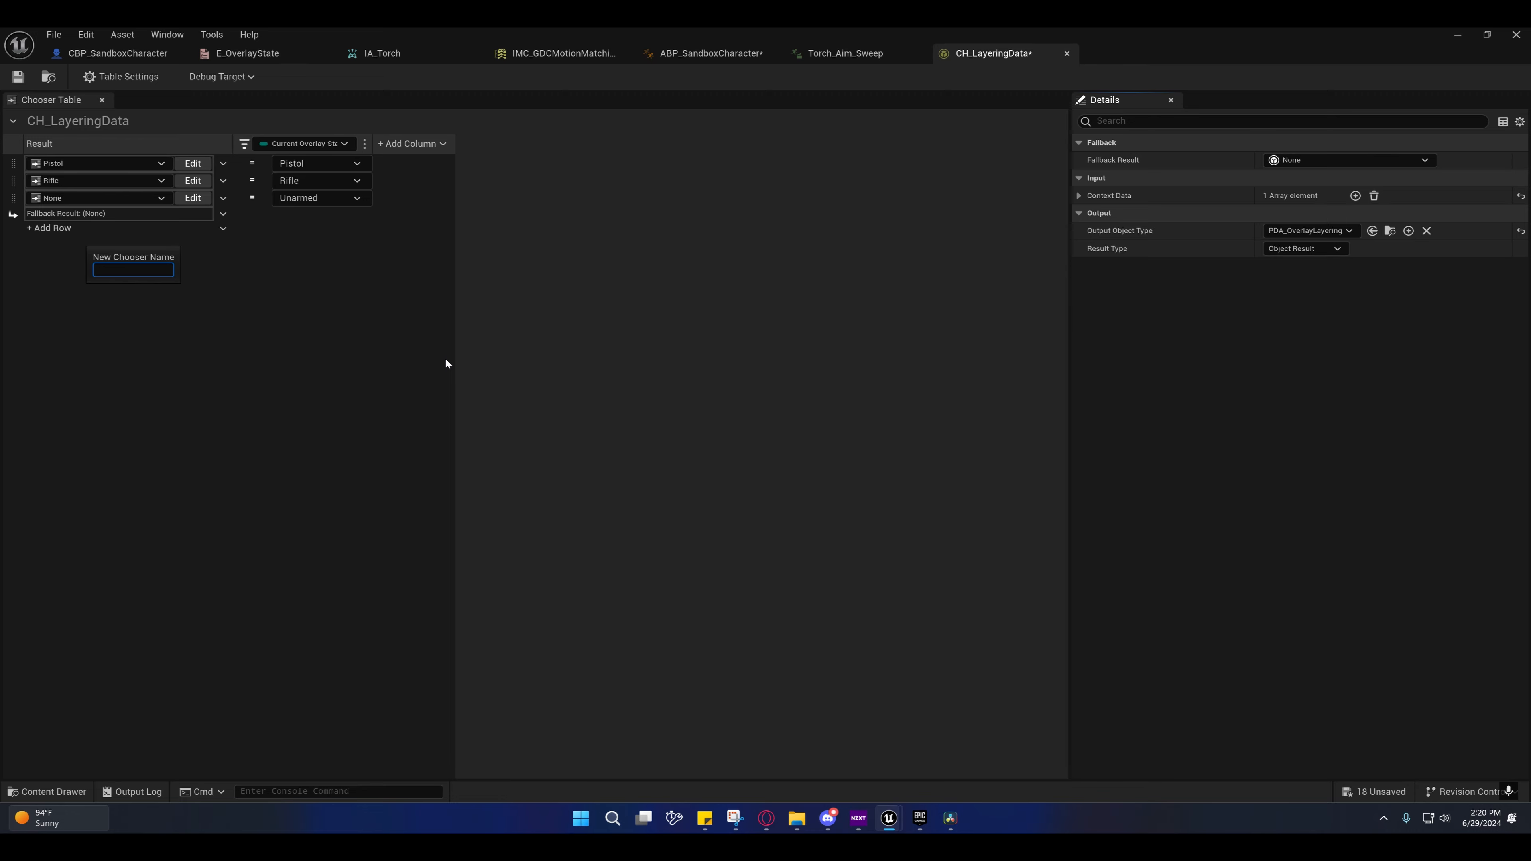
pyautogui.write('Torch')
pyautogui.press('Return')
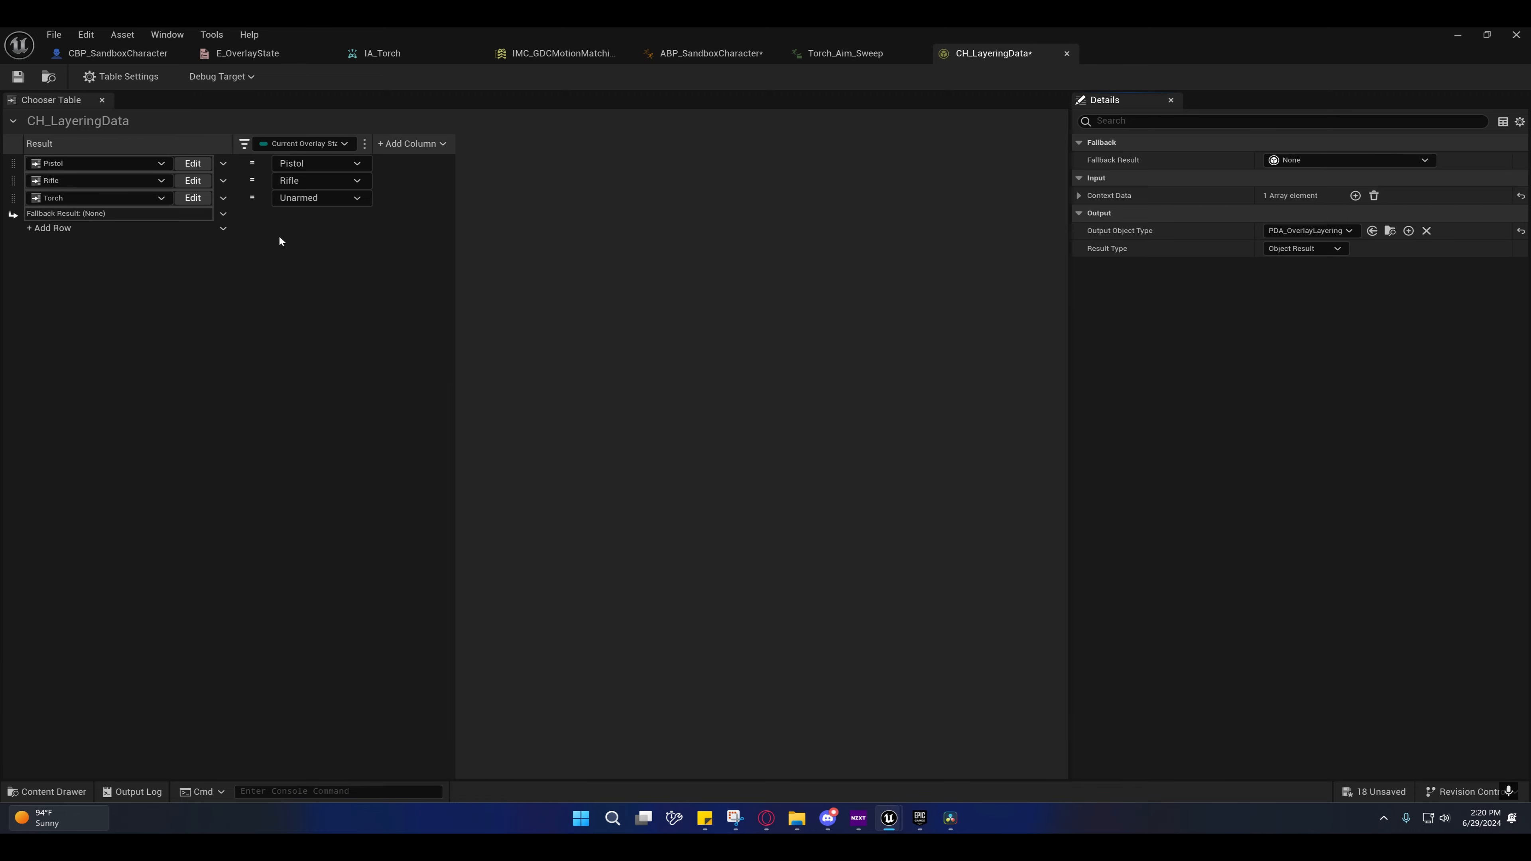
pyautogui.click(192, 199)
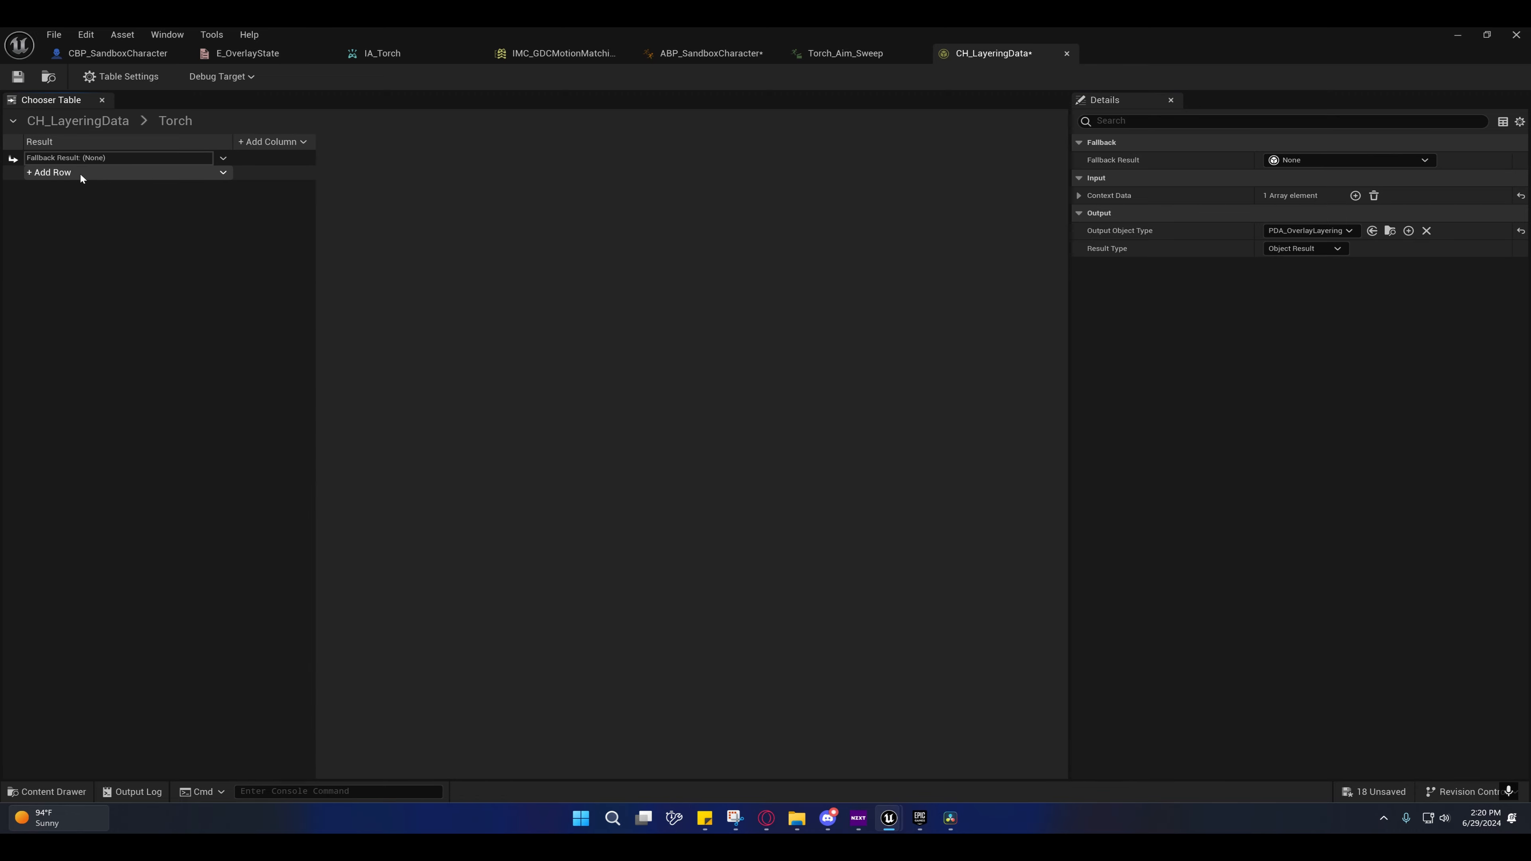
pyautogui.click(65, 125)
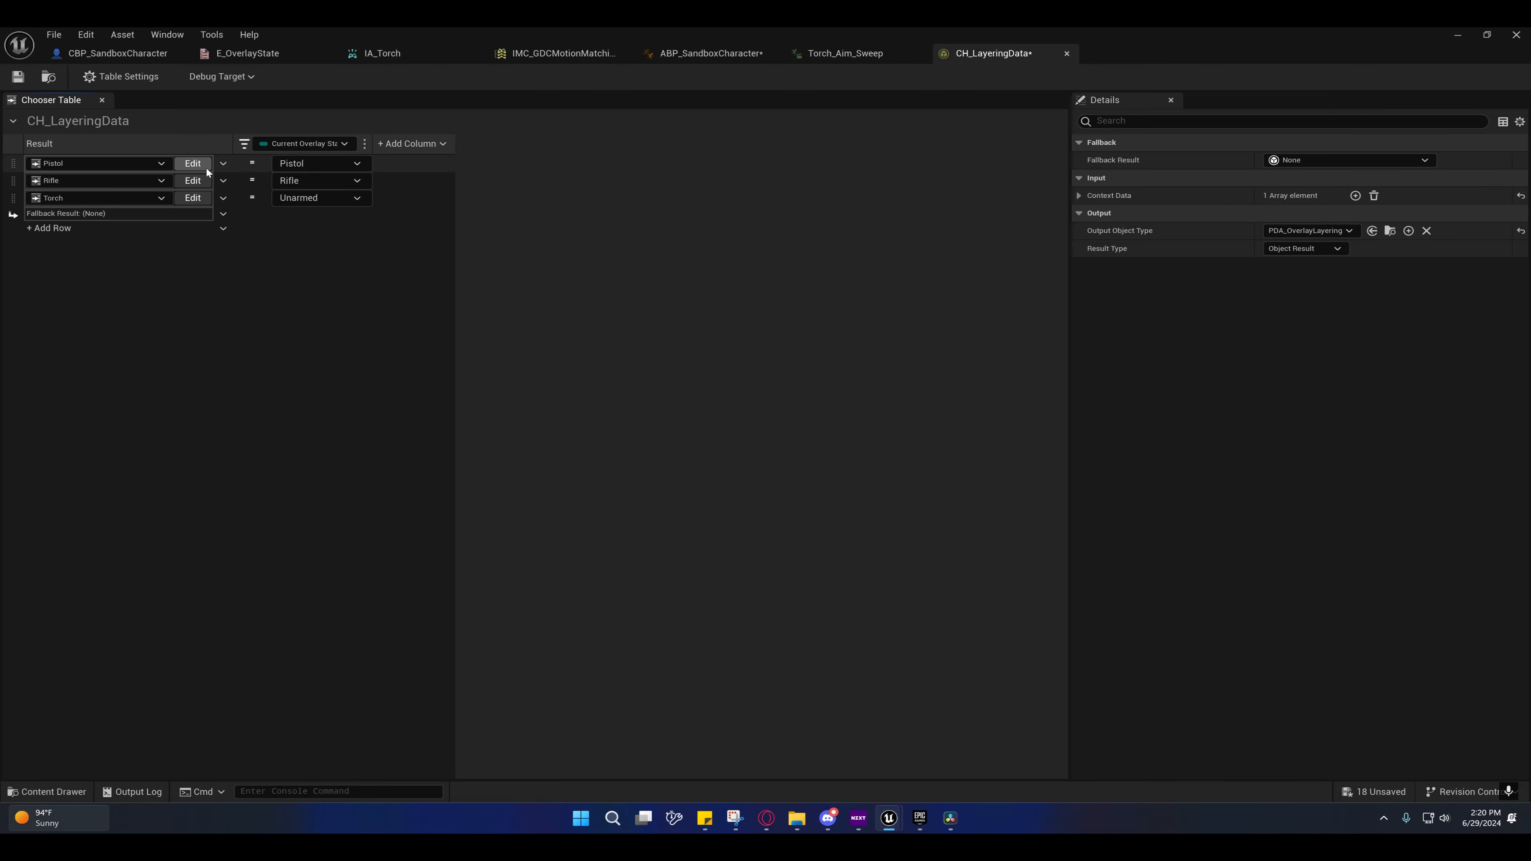
# Step: Review the four rows of the nested Pistol chooser and open the result types for a new row in the Torch chooser
pyautogui.click(193, 164)
pyautogui.click(13, 163)
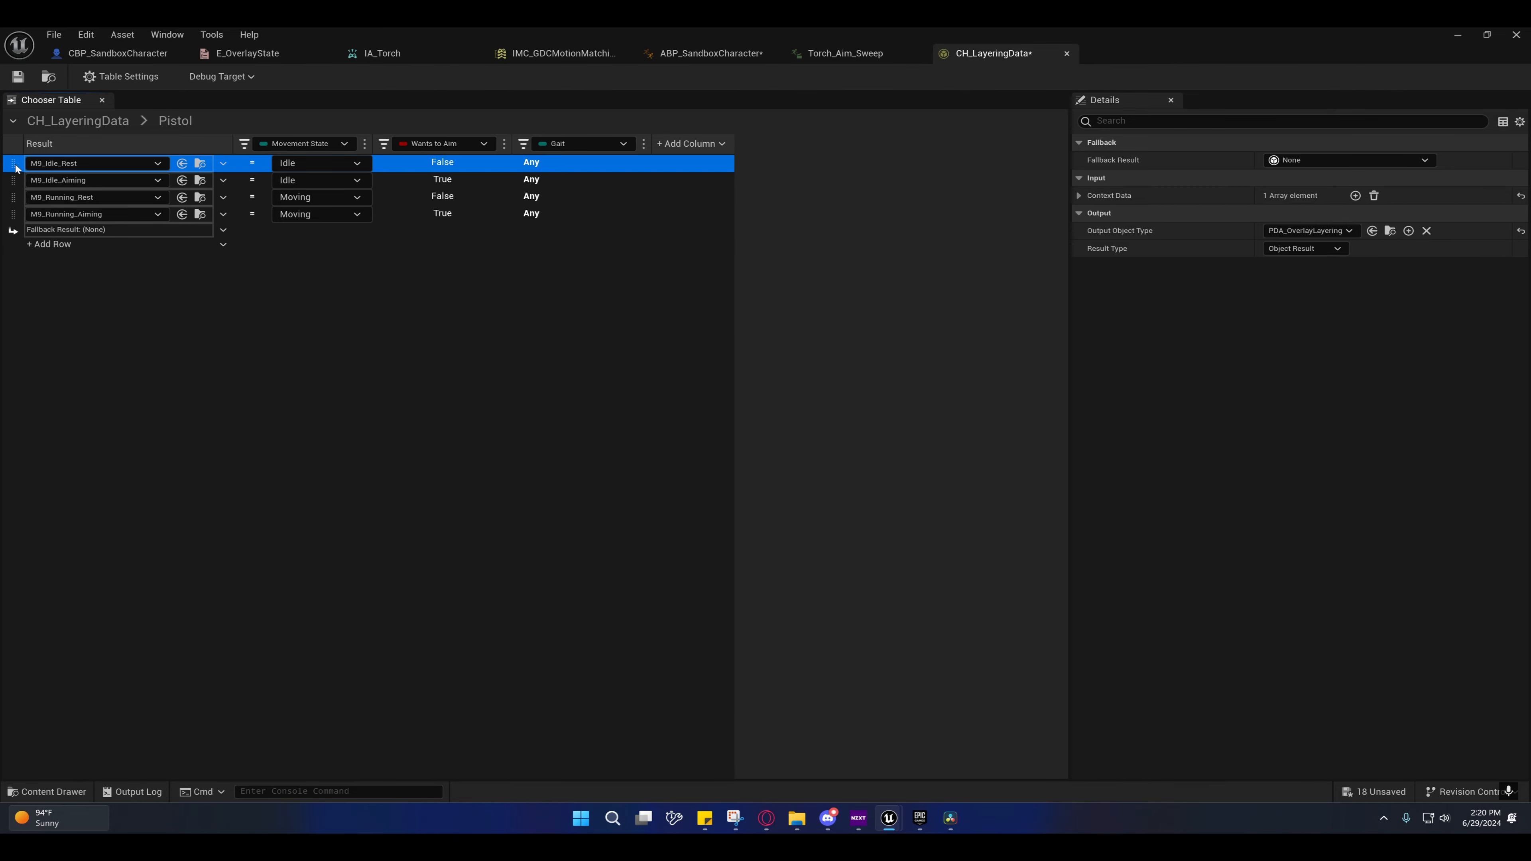
pyautogui.keyDown('shift'); pyautogui.click(14, 215); pyautogui.keyUp('shift')
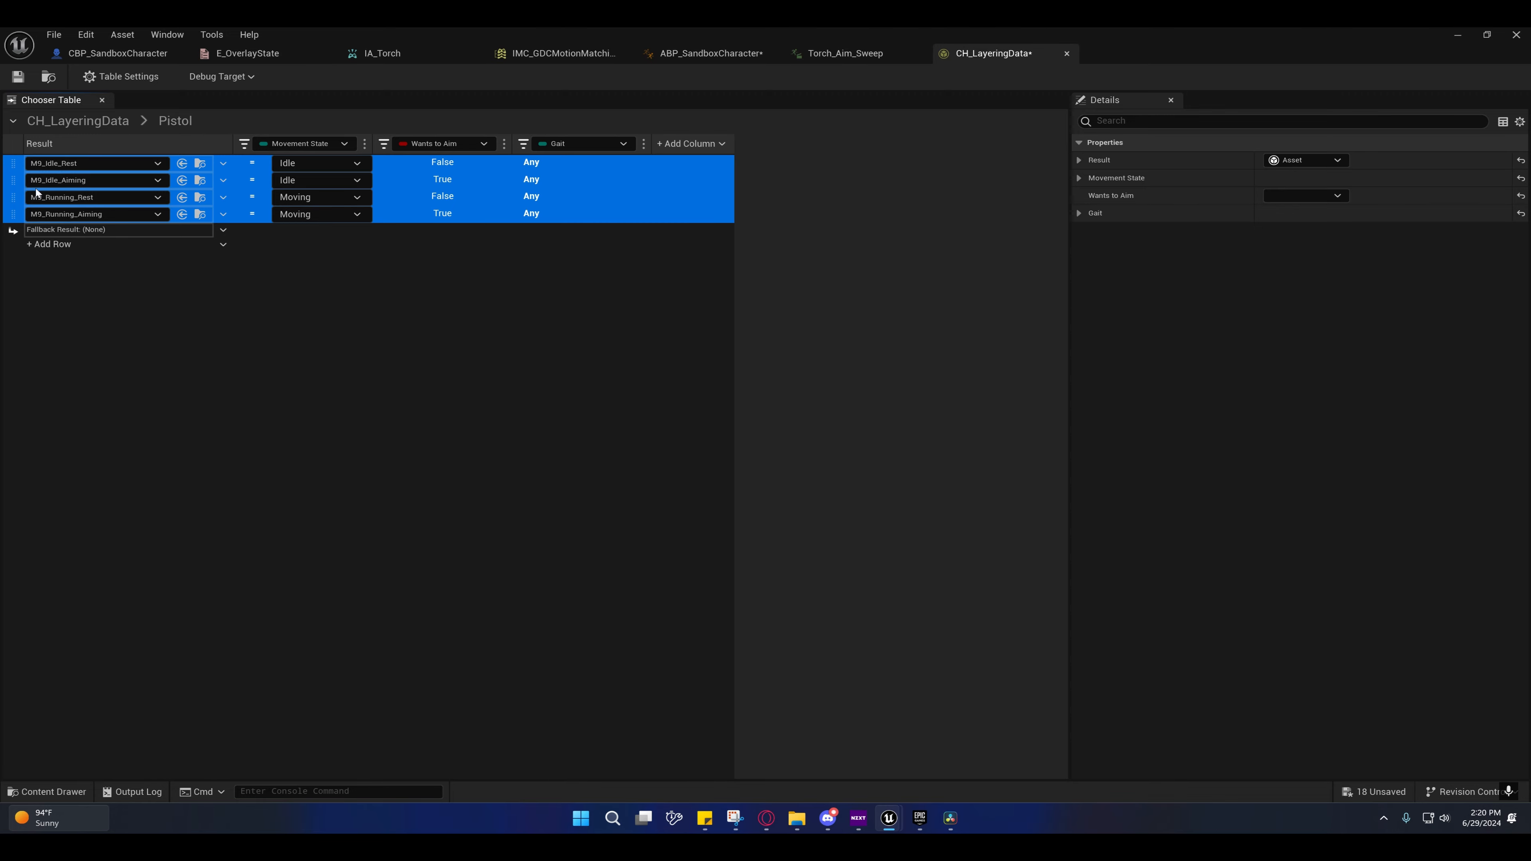
pyautogui.click(121, 120)
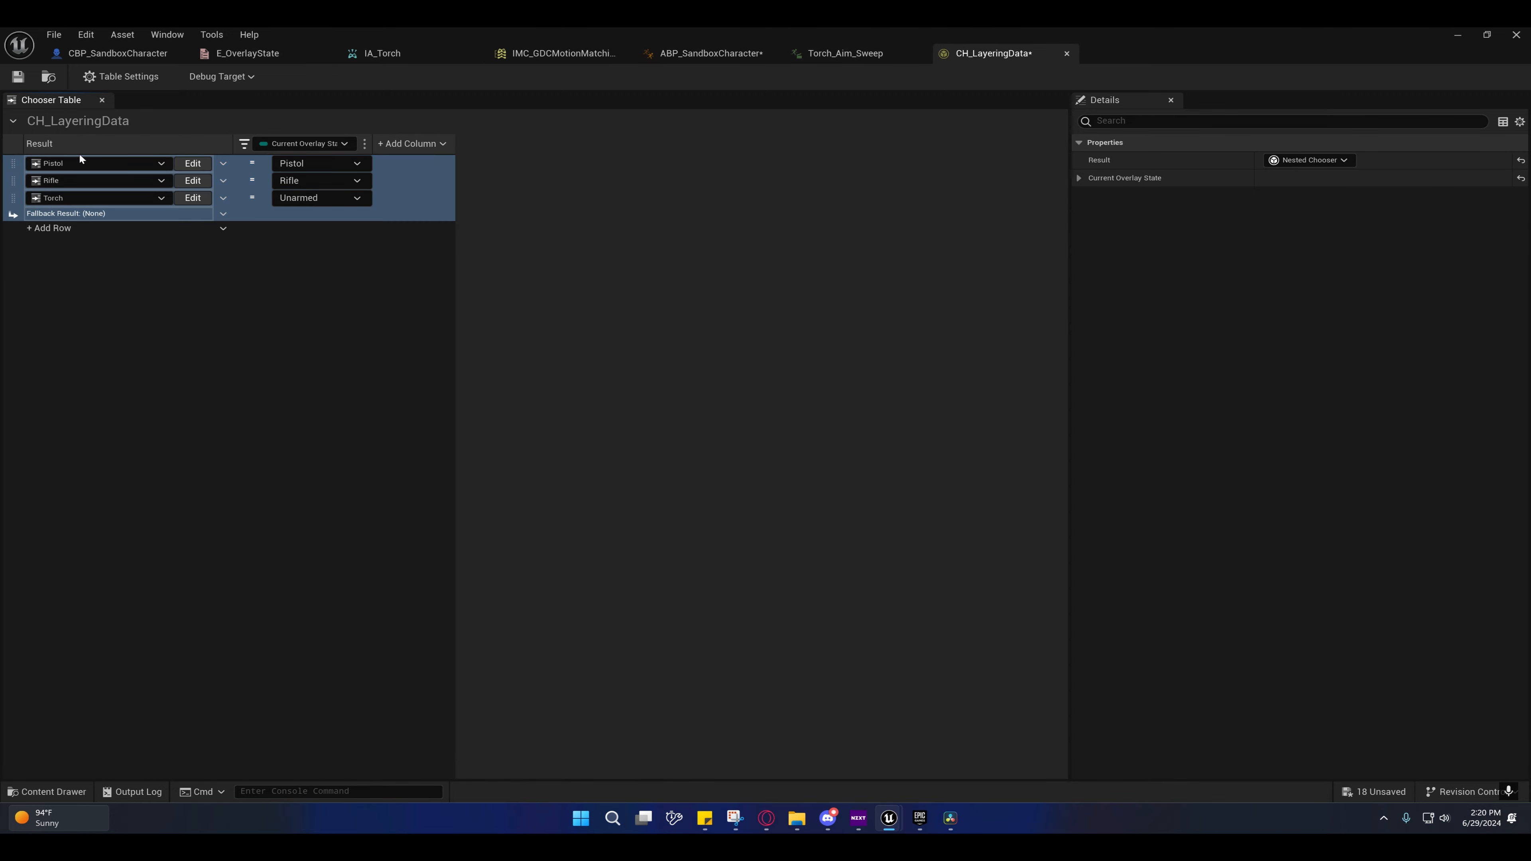
pyautogui.click(199, 197)
pyautogui.click(70, 173)
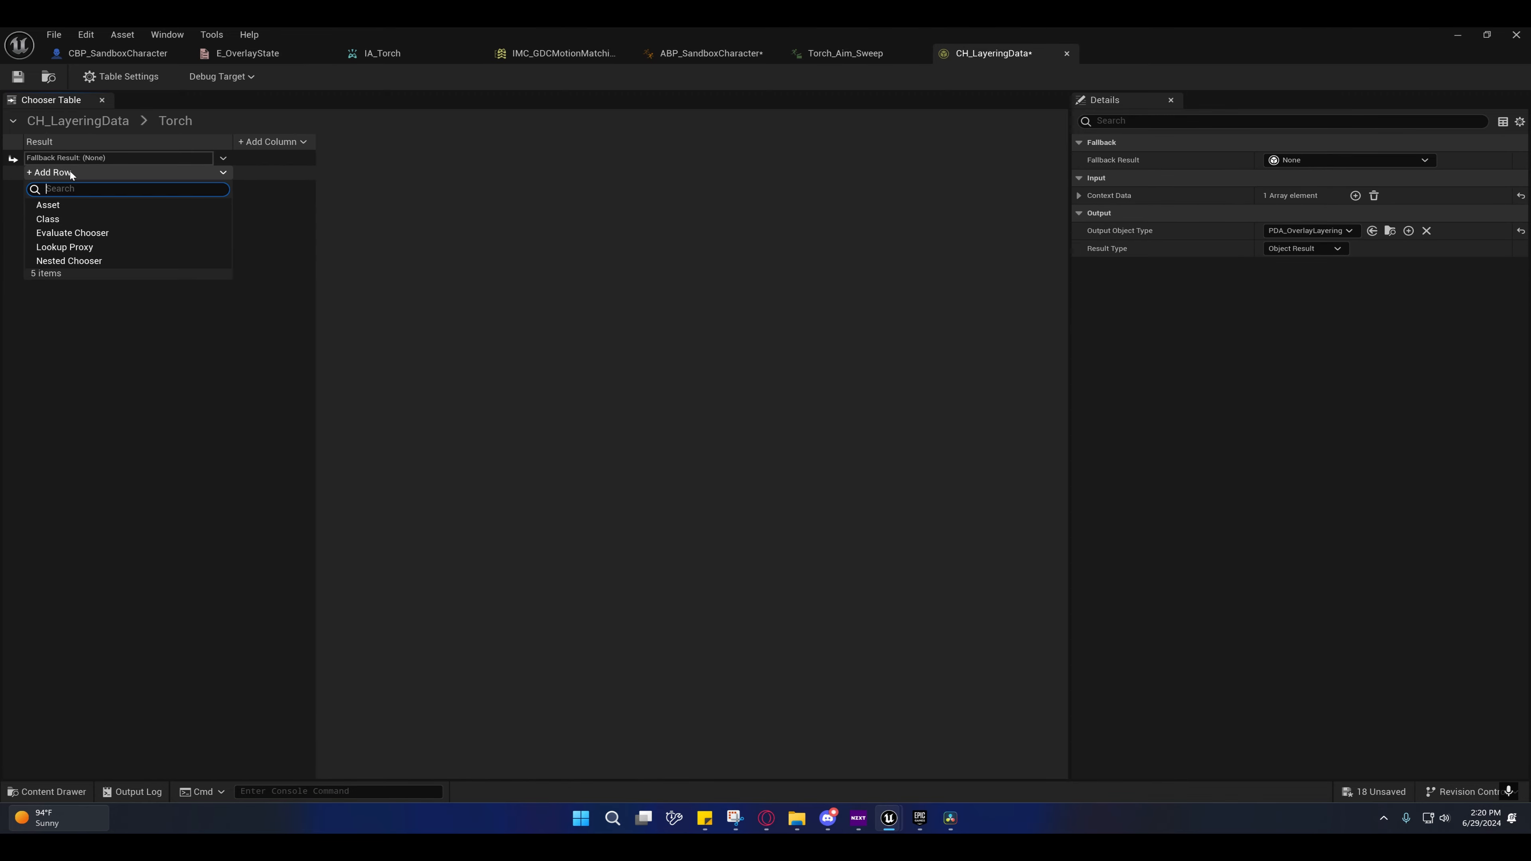
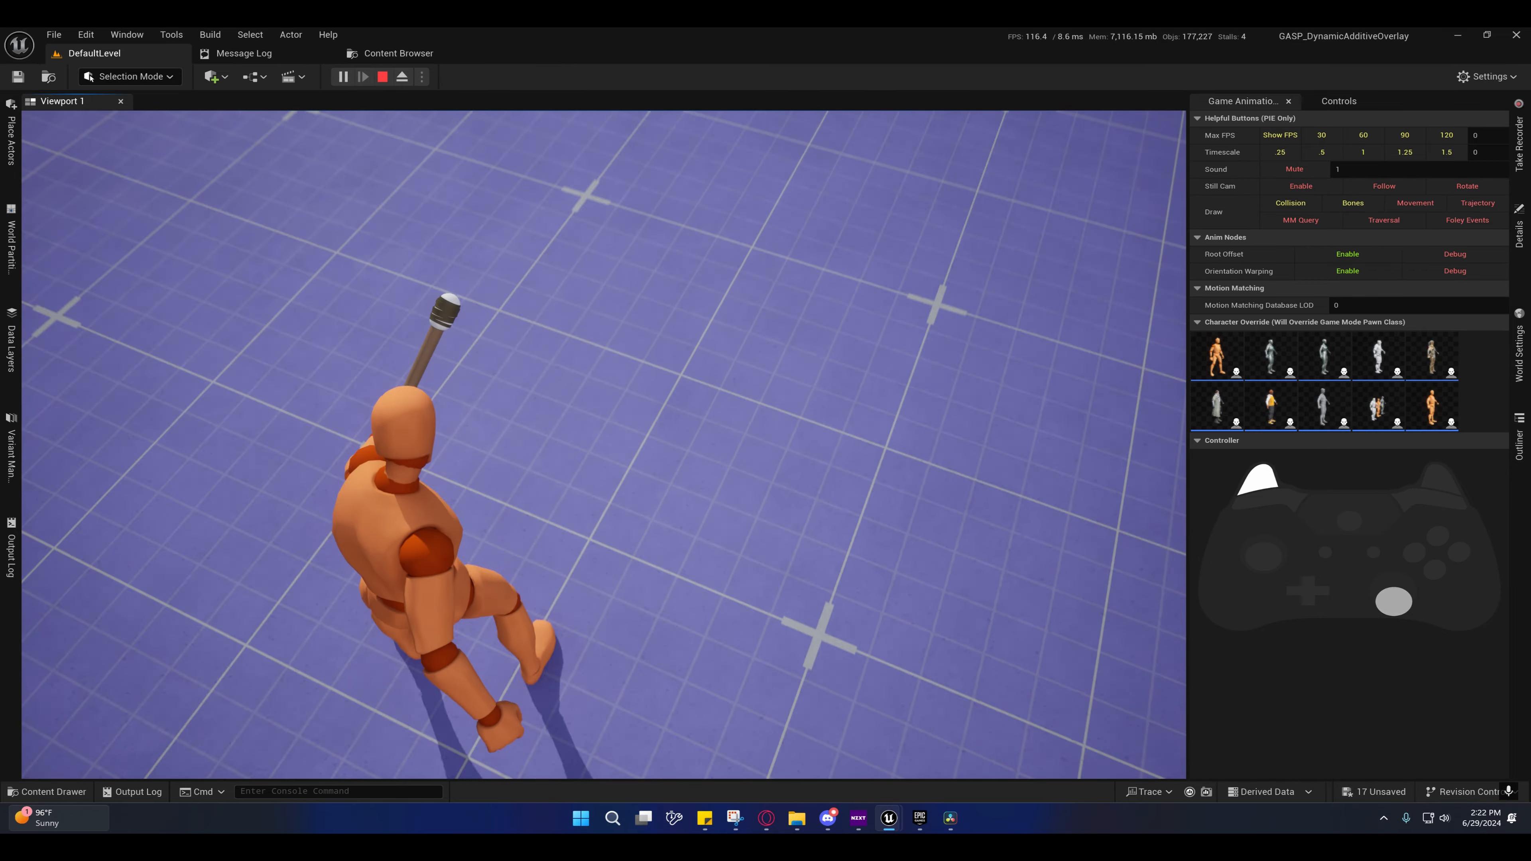
# Step: Open the Torch_Running_Aiming data asset from the Weapons > Torch folder
pyautogui.click(48, 791)
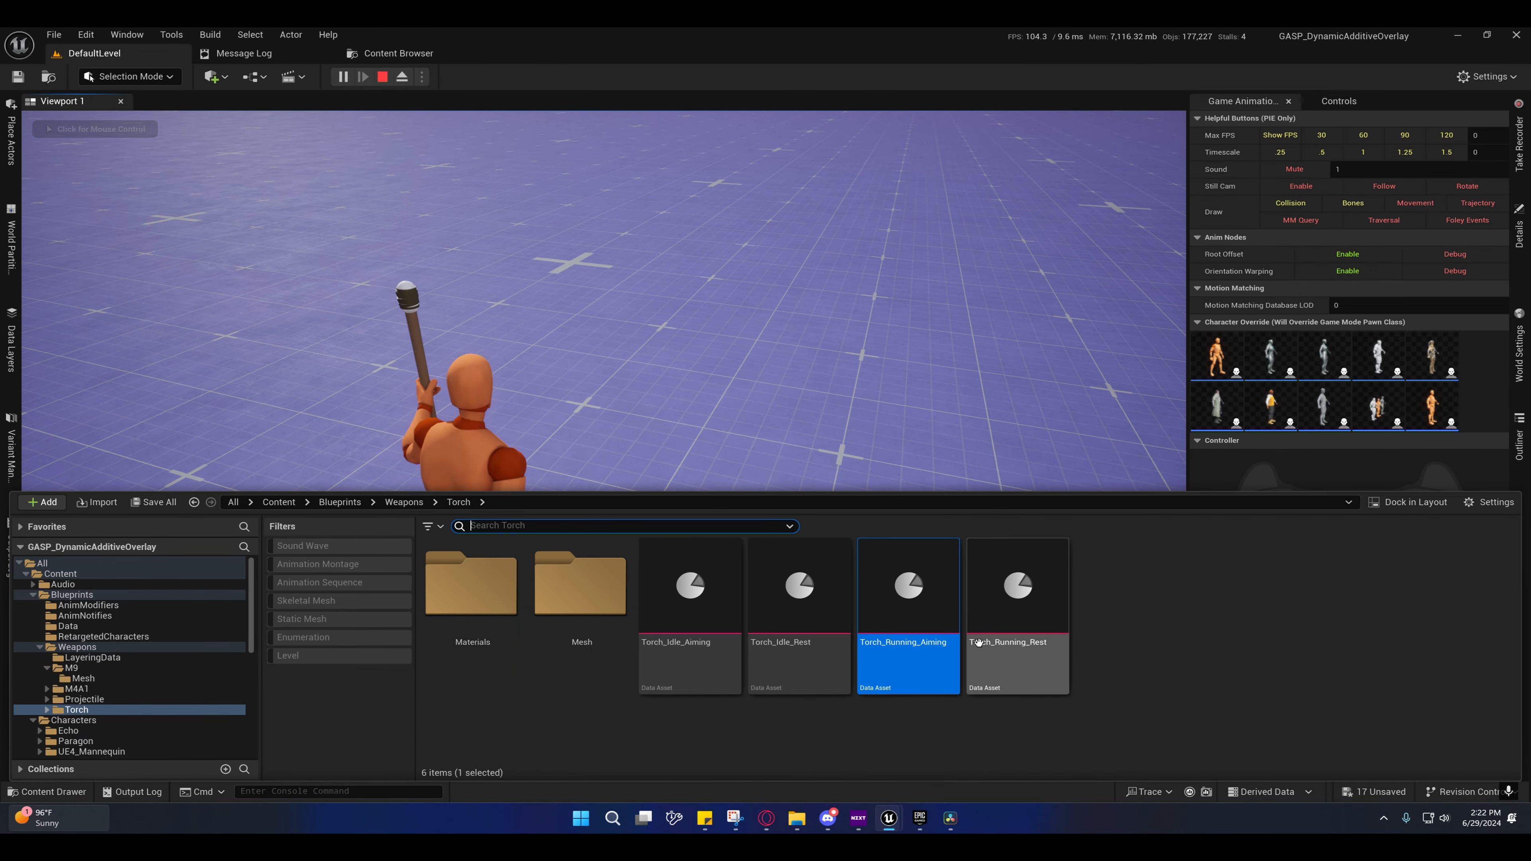
pyautogui.doubleClick(912, 610)
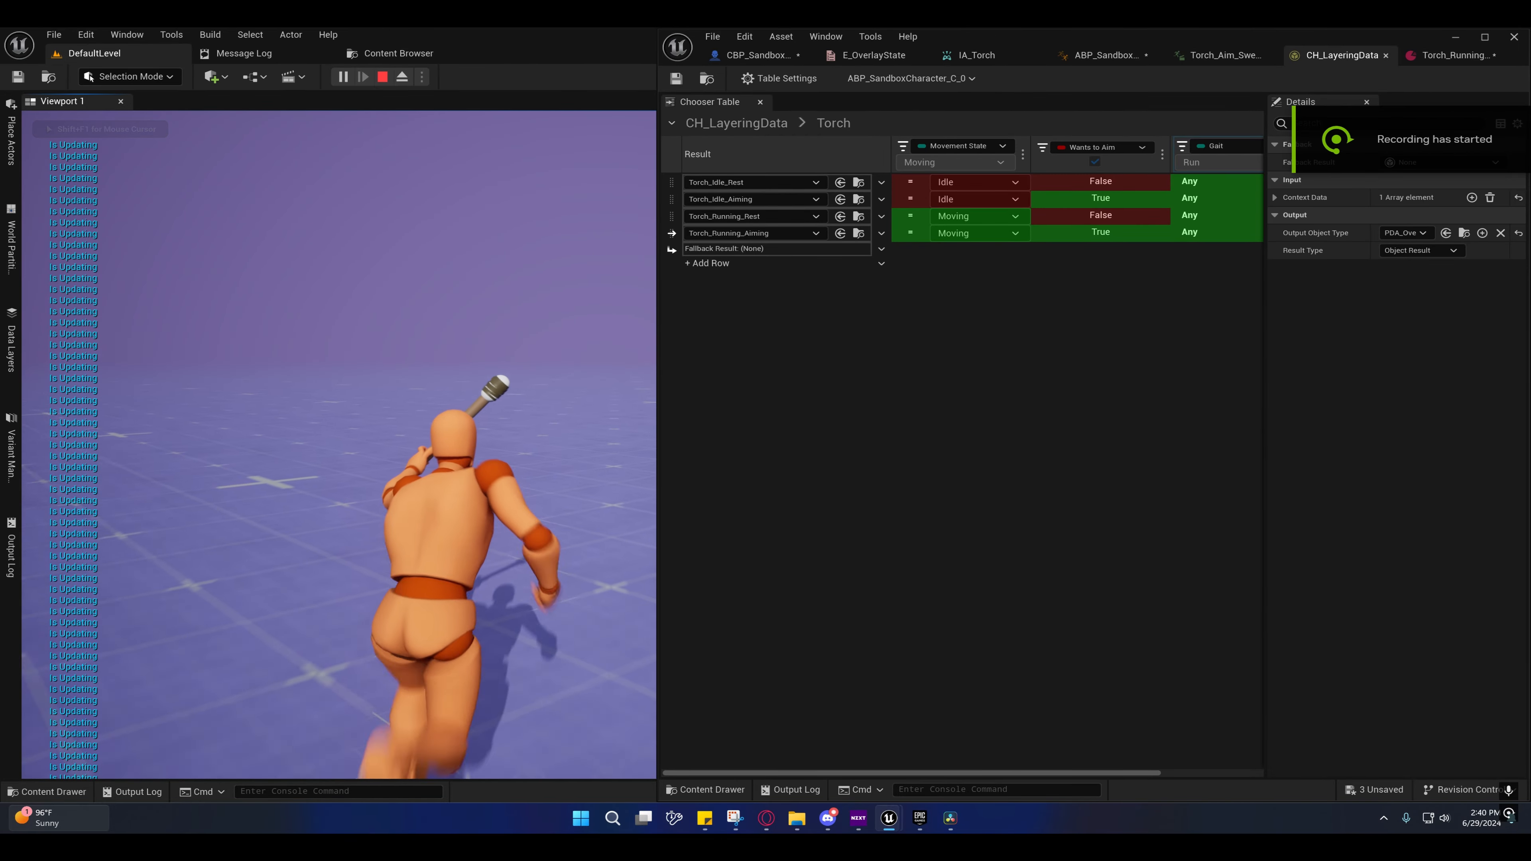
# Step: Set the overlay state of the third CH_LayeringData row to Torch and open its nested Torch chooser
pyautogui.hotkey('shift', 'F1')
pyautogui.click(758, 124)
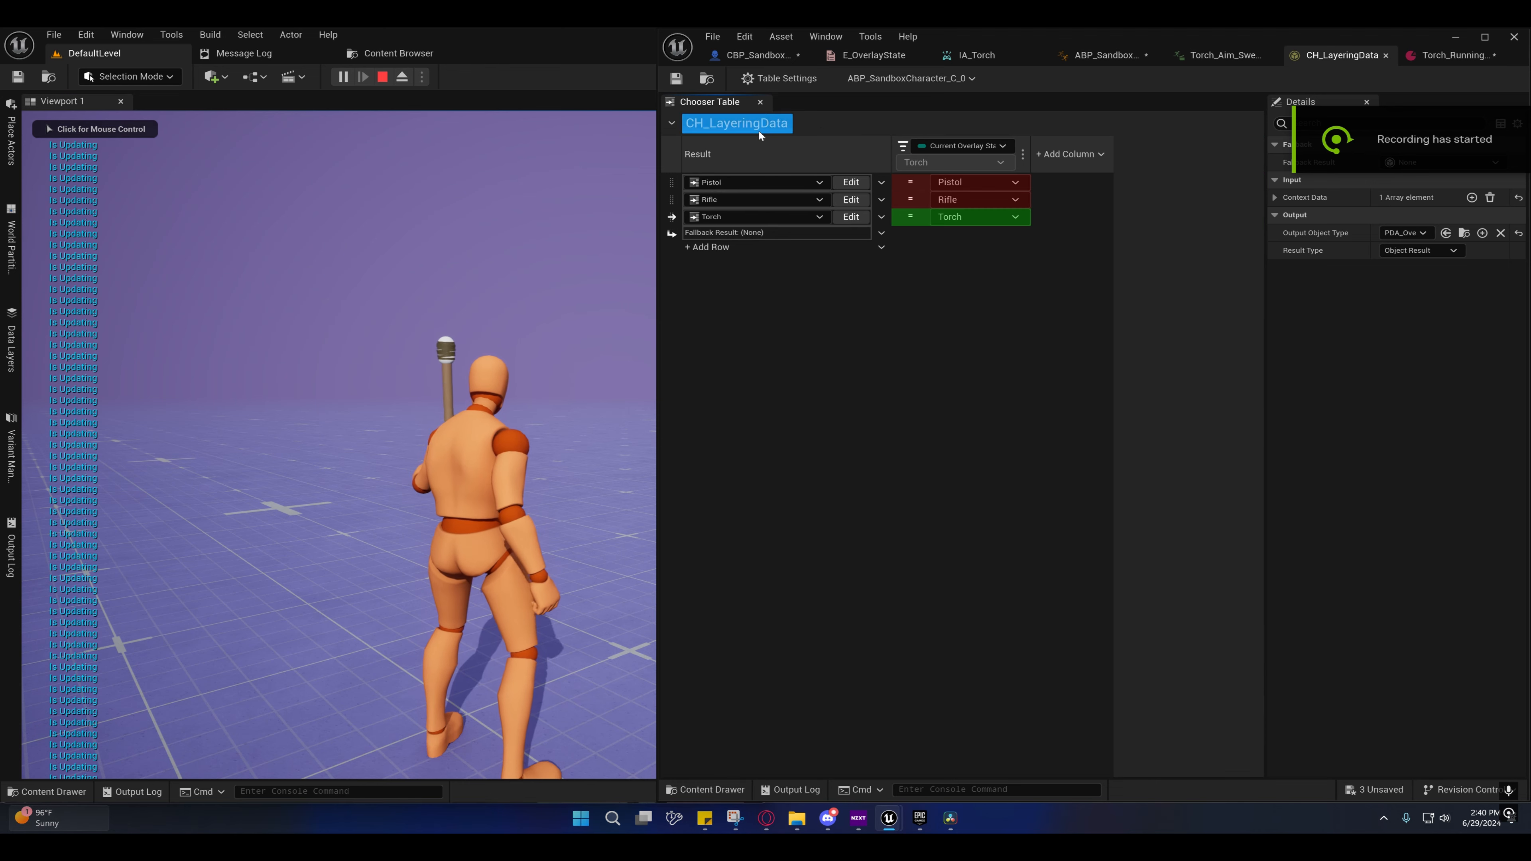
pyautogui.click(948, 218)
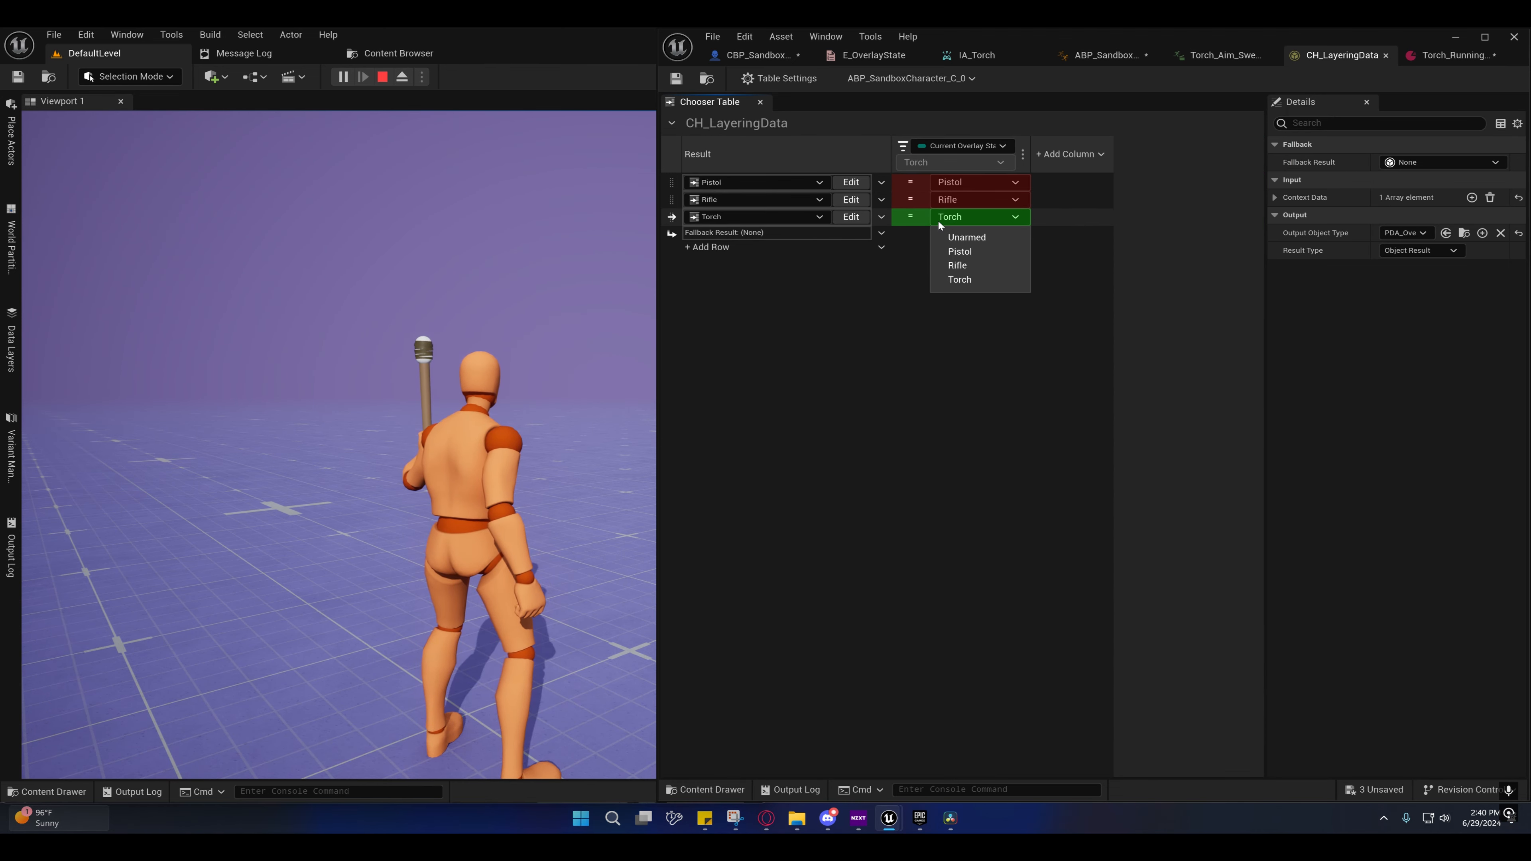
pyautogui.click(958, 220)
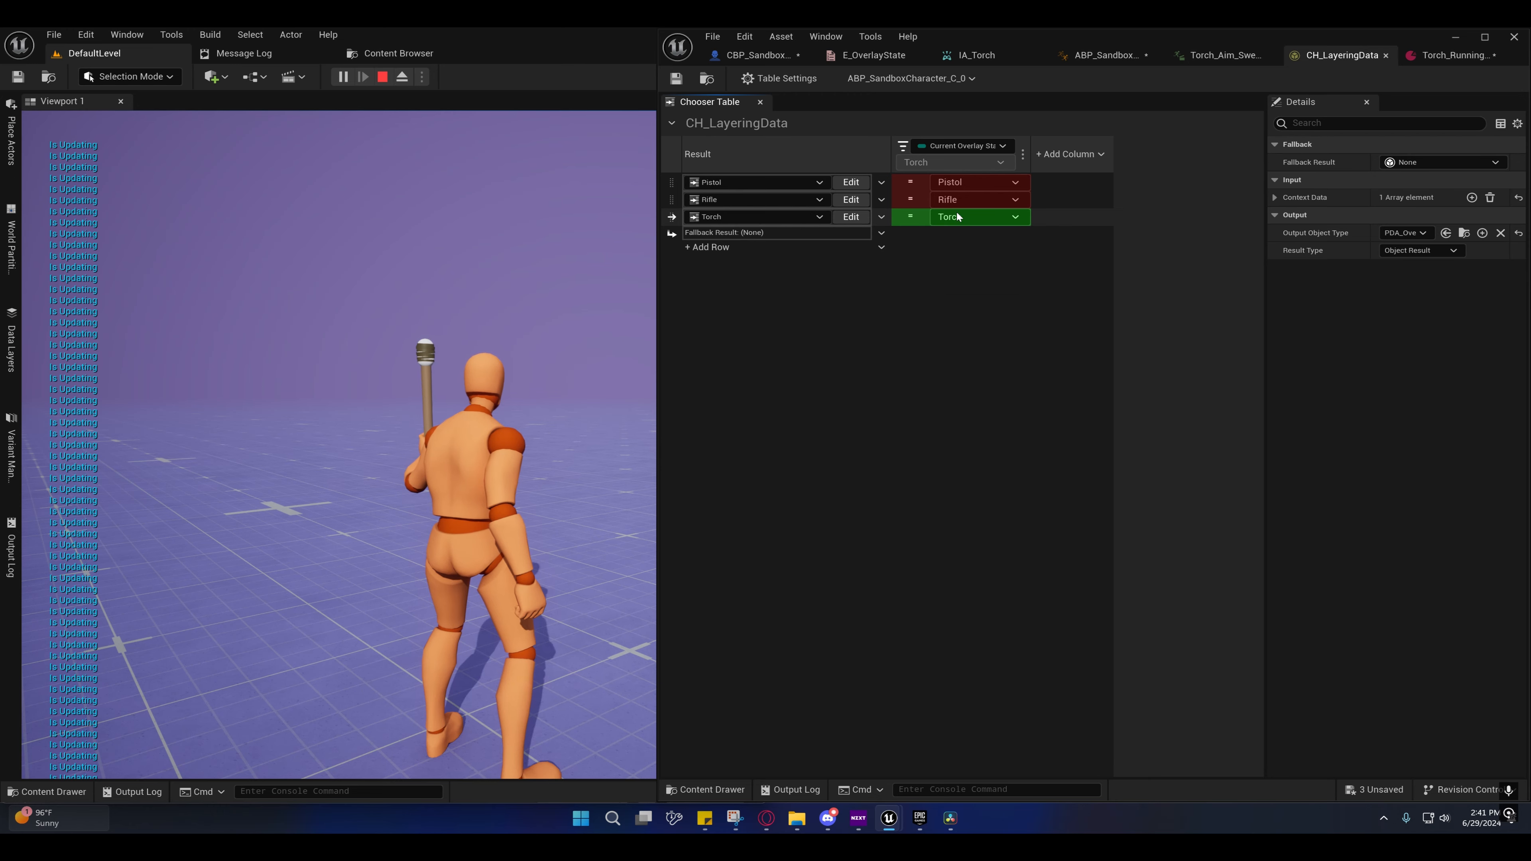
pyautogui.click(953, 219)
pyautogui.click(958, 280)
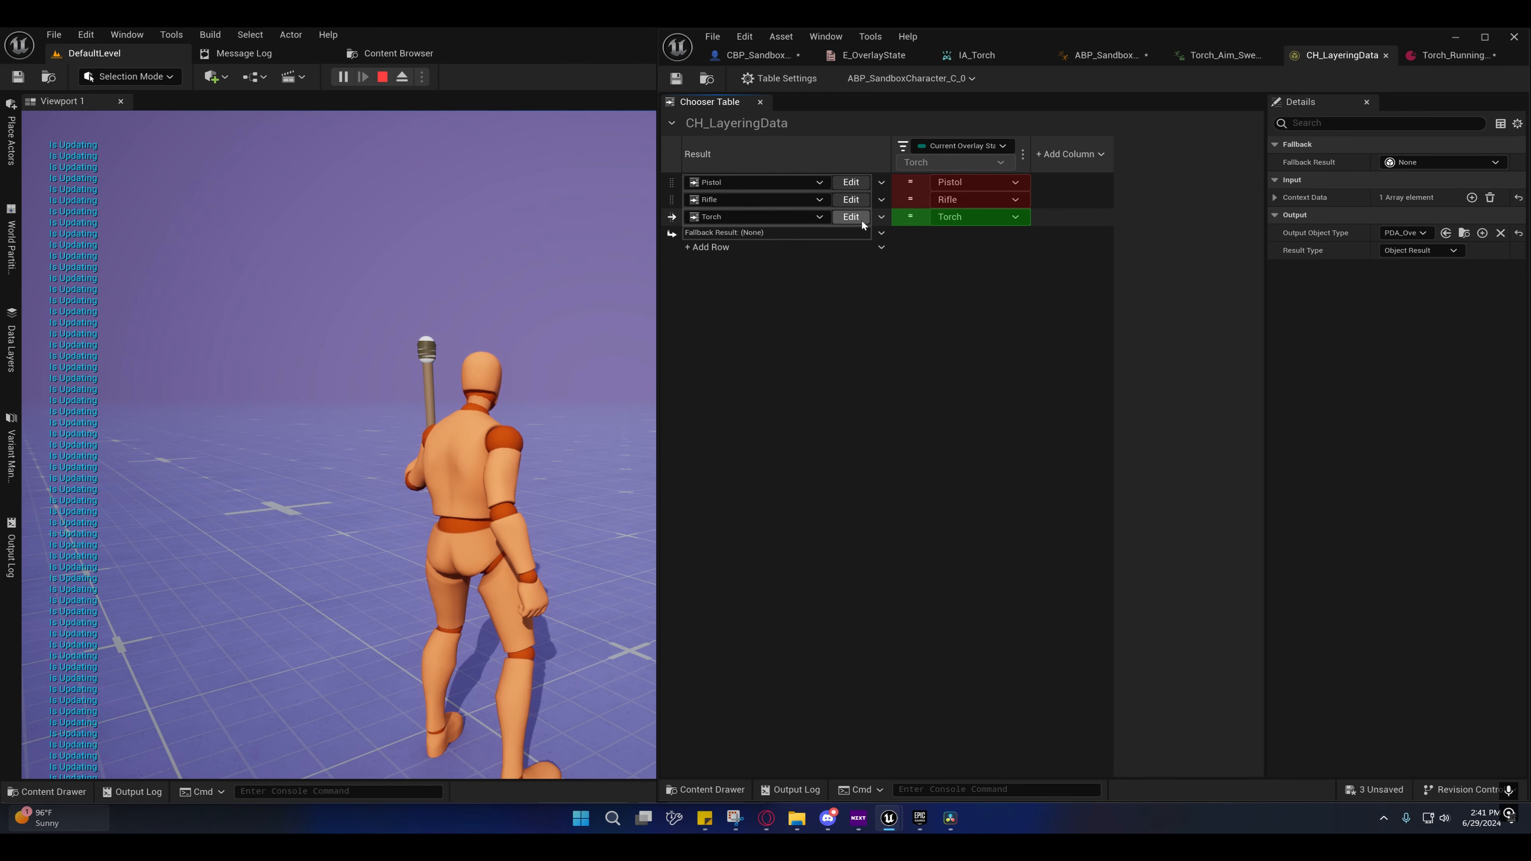
pyautogui.click(850, 217)
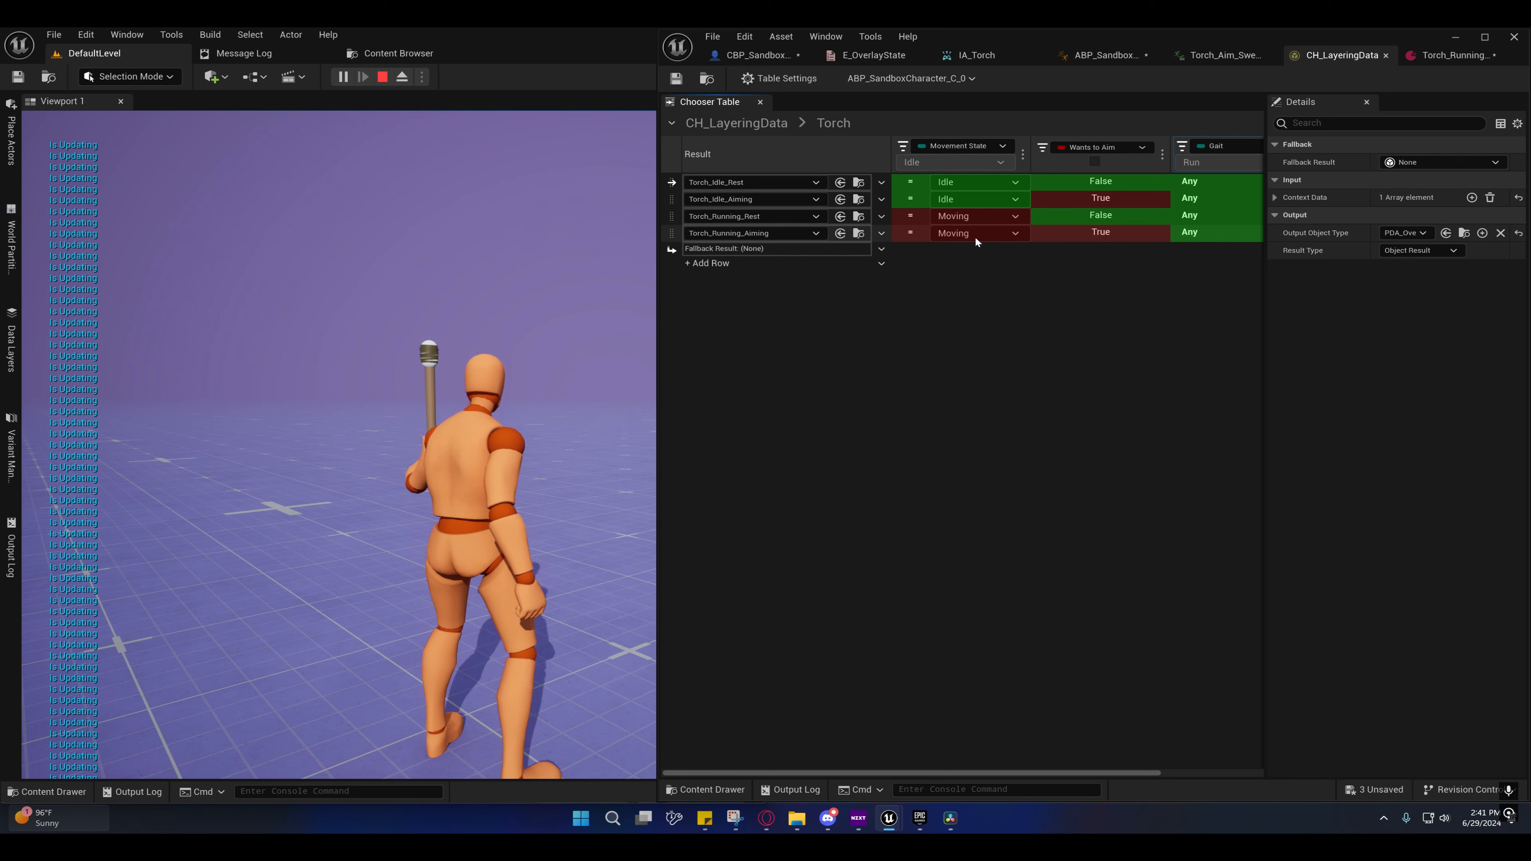
# Step: With play stopped, move each Torch aiming row above its rest row and set Wants to Aim to Any for both rest rows
pyautogui.click(674, 228)
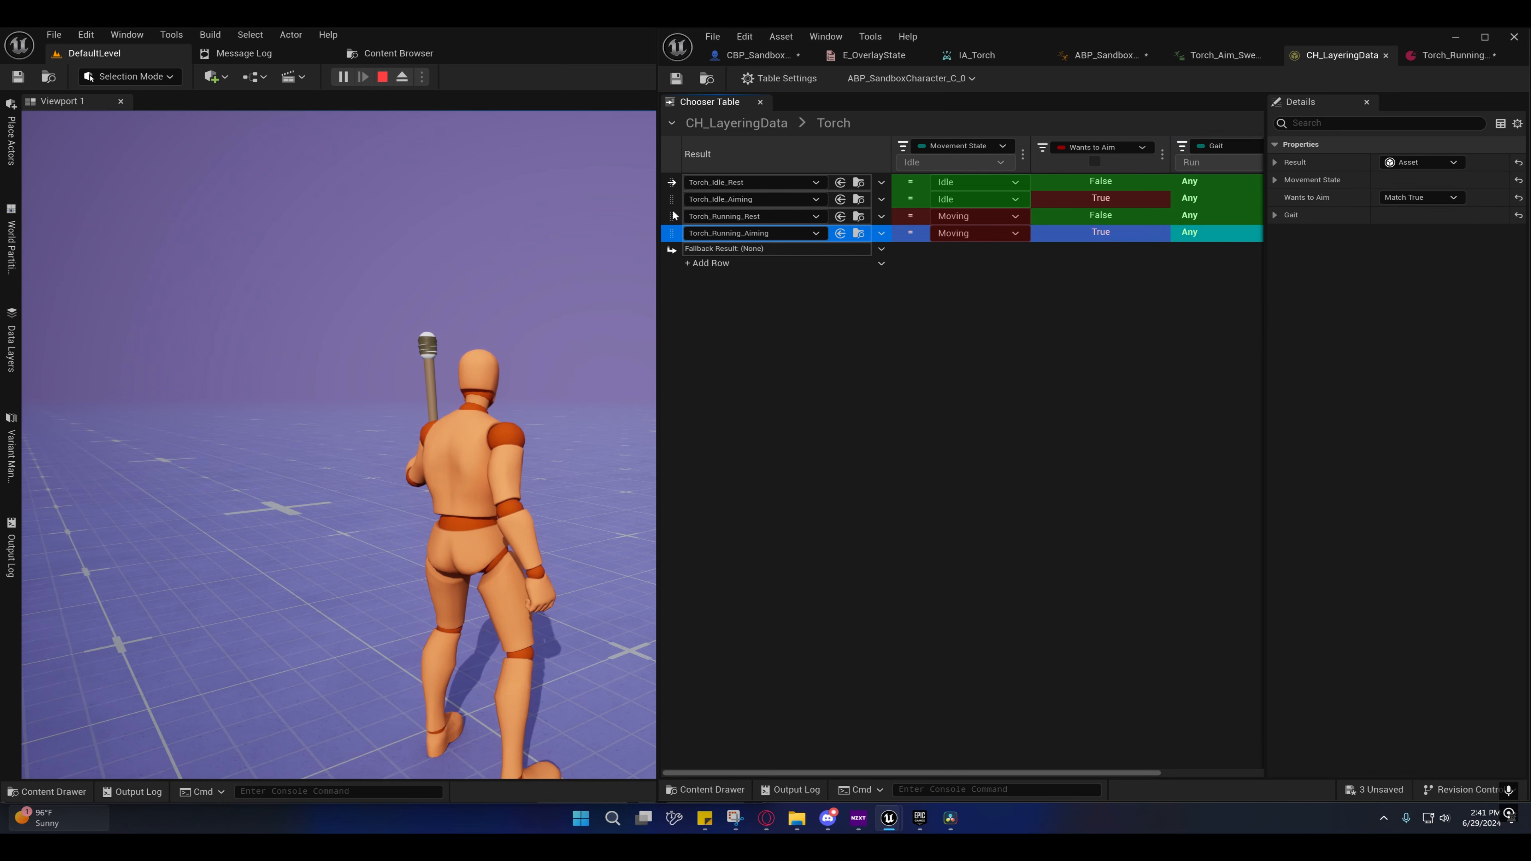
pyautogui.click(382, 76)
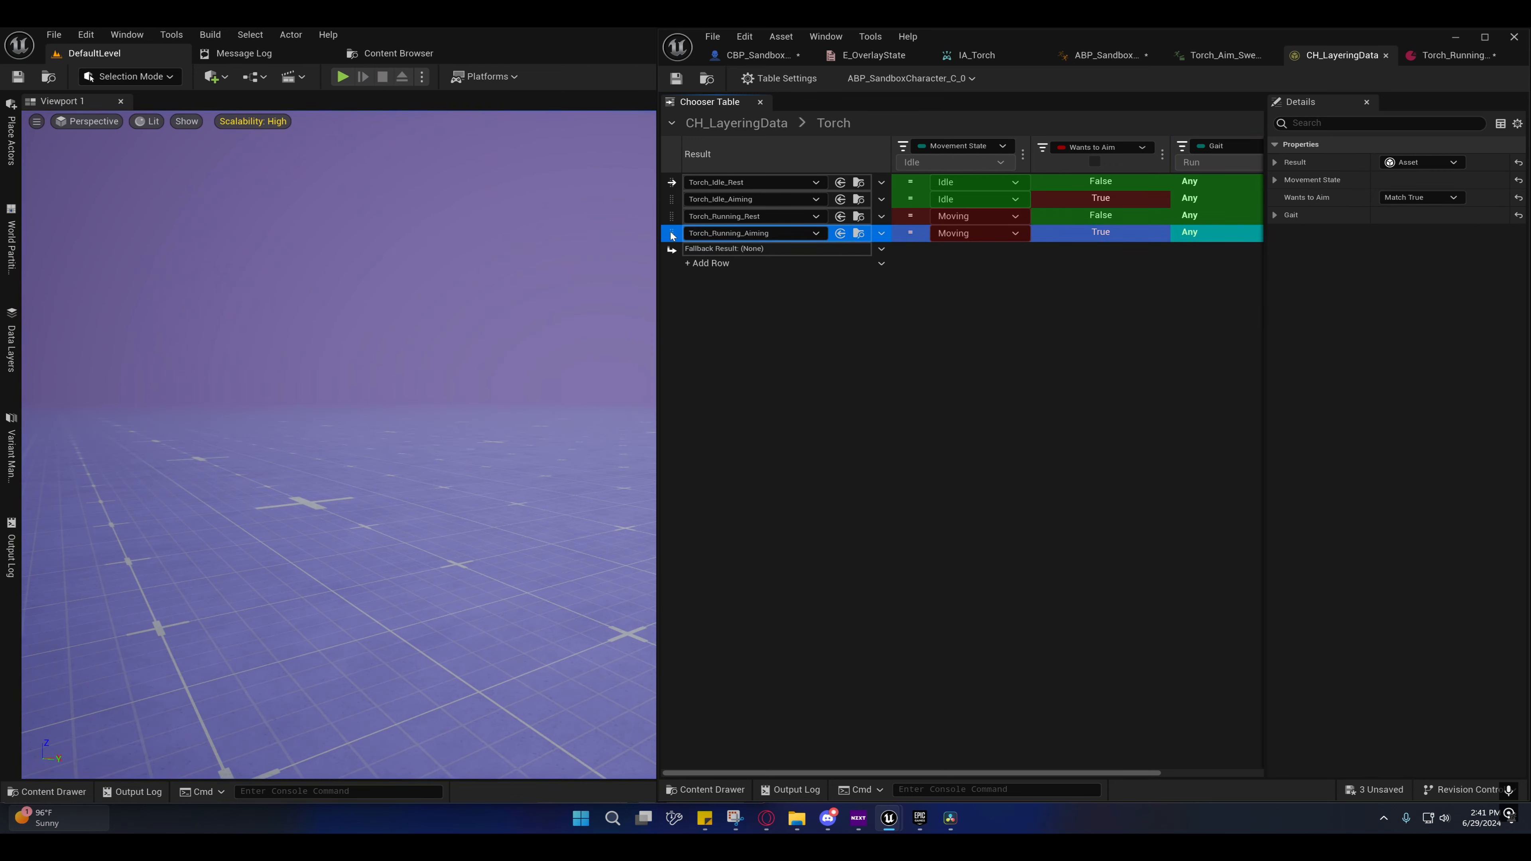
pyautogui.moveTo(672, 235); pyautogui.dragTo(673, 211)
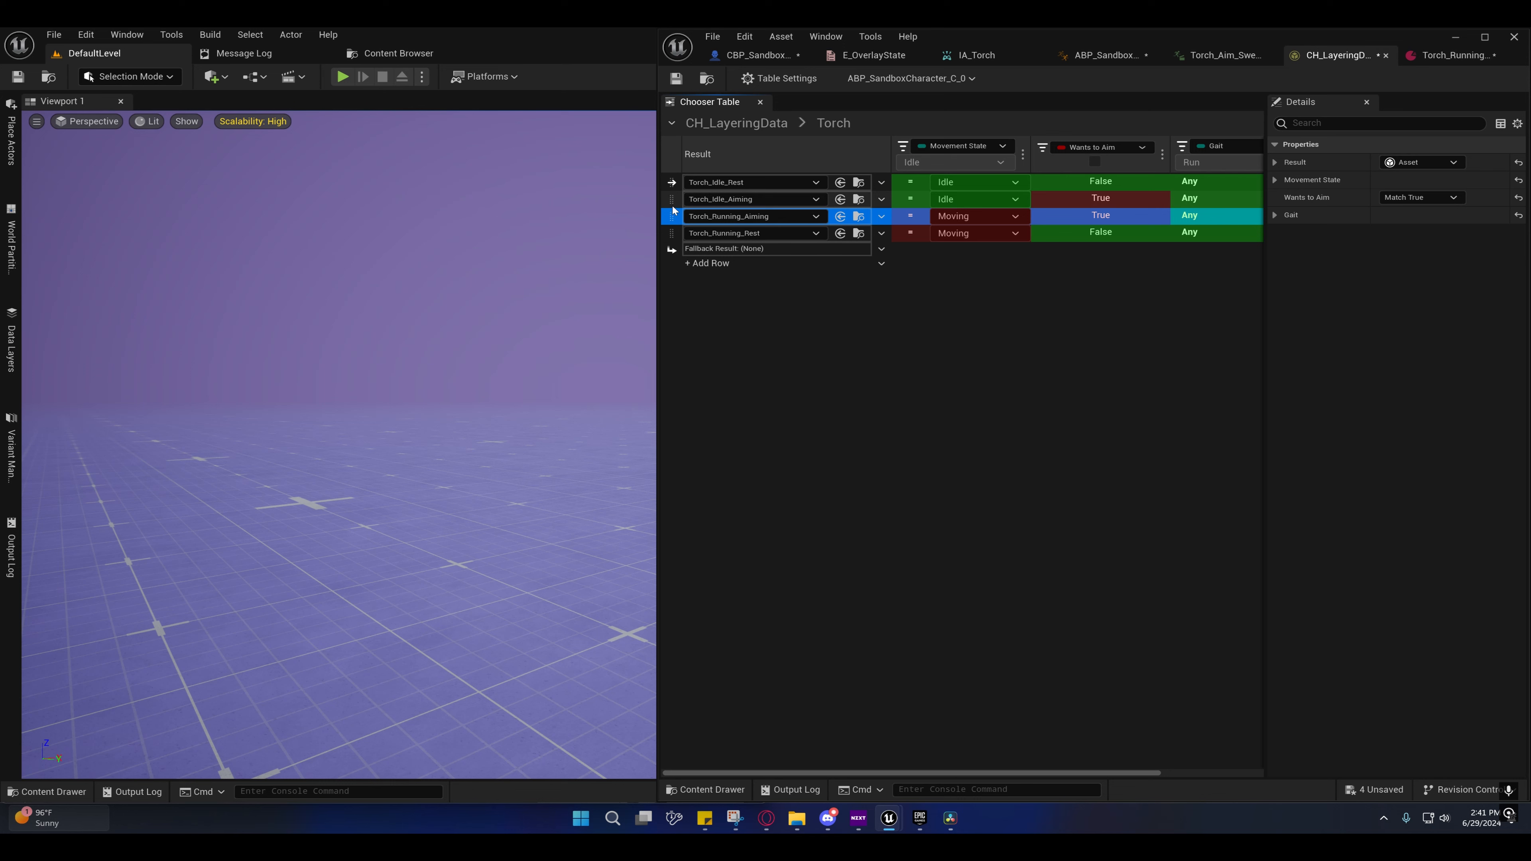
pyautogui.click(670, 201)
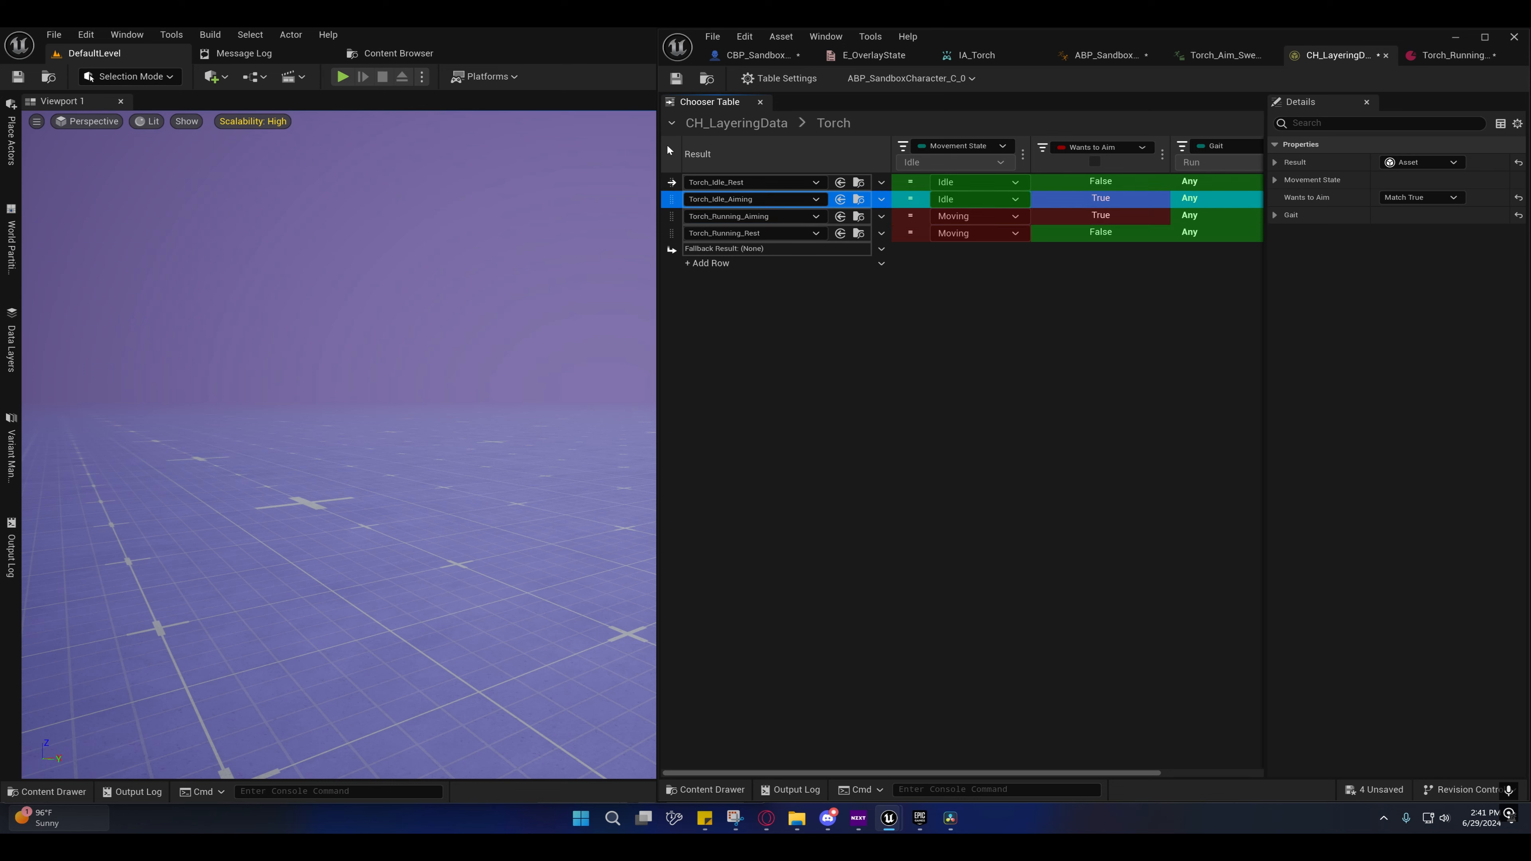
pyautogui.moveTo(675, 201); pyautogui.dragTo(671, 179)
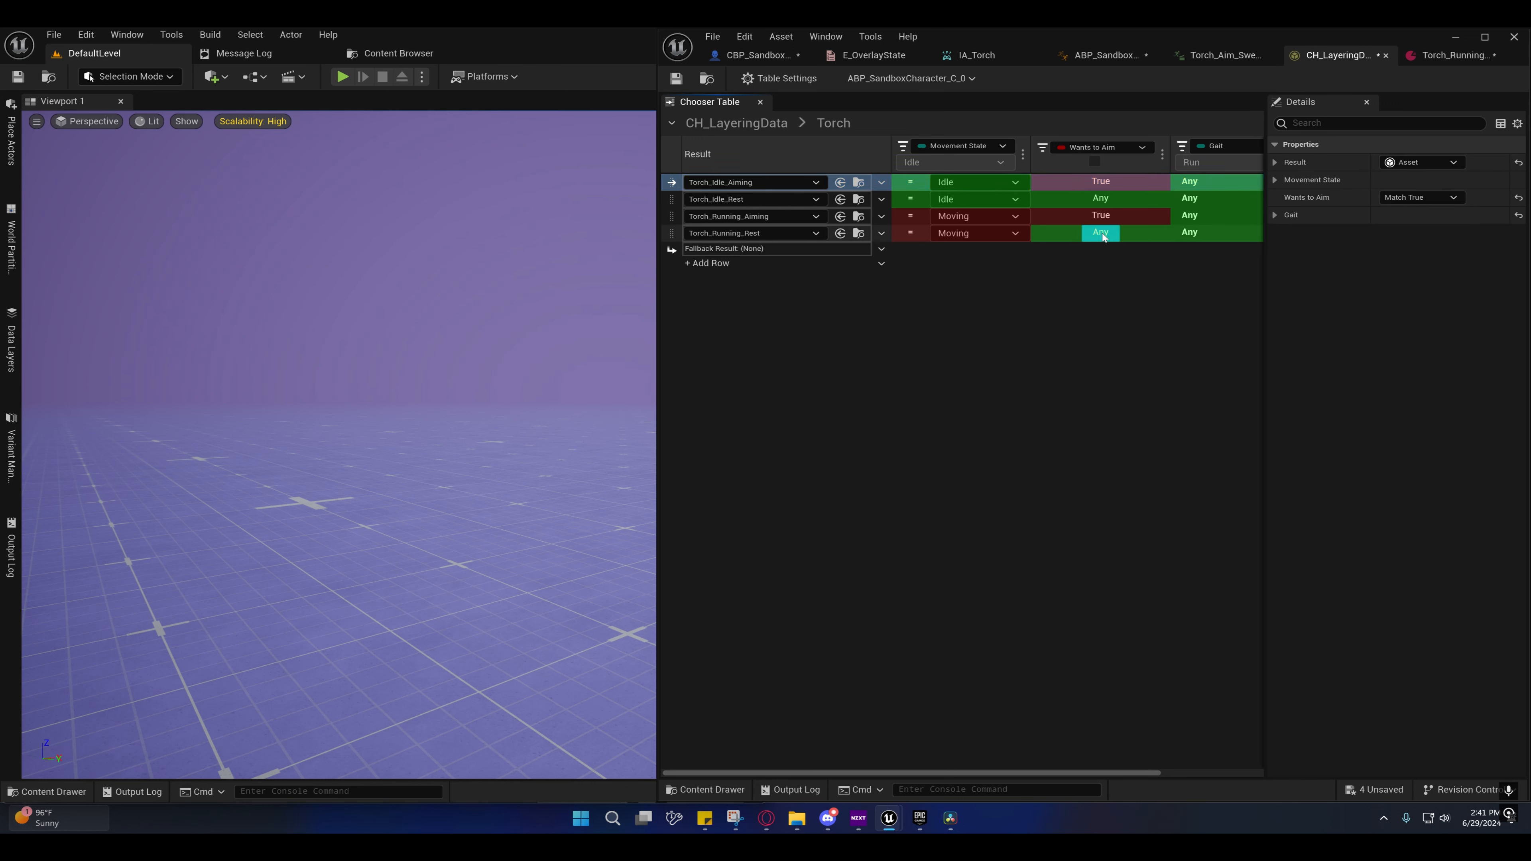
# Step: Play the level with the torch equipped and run around with aiming on and off to test the Torch chooser rows
pyautogui.click(341, 77)
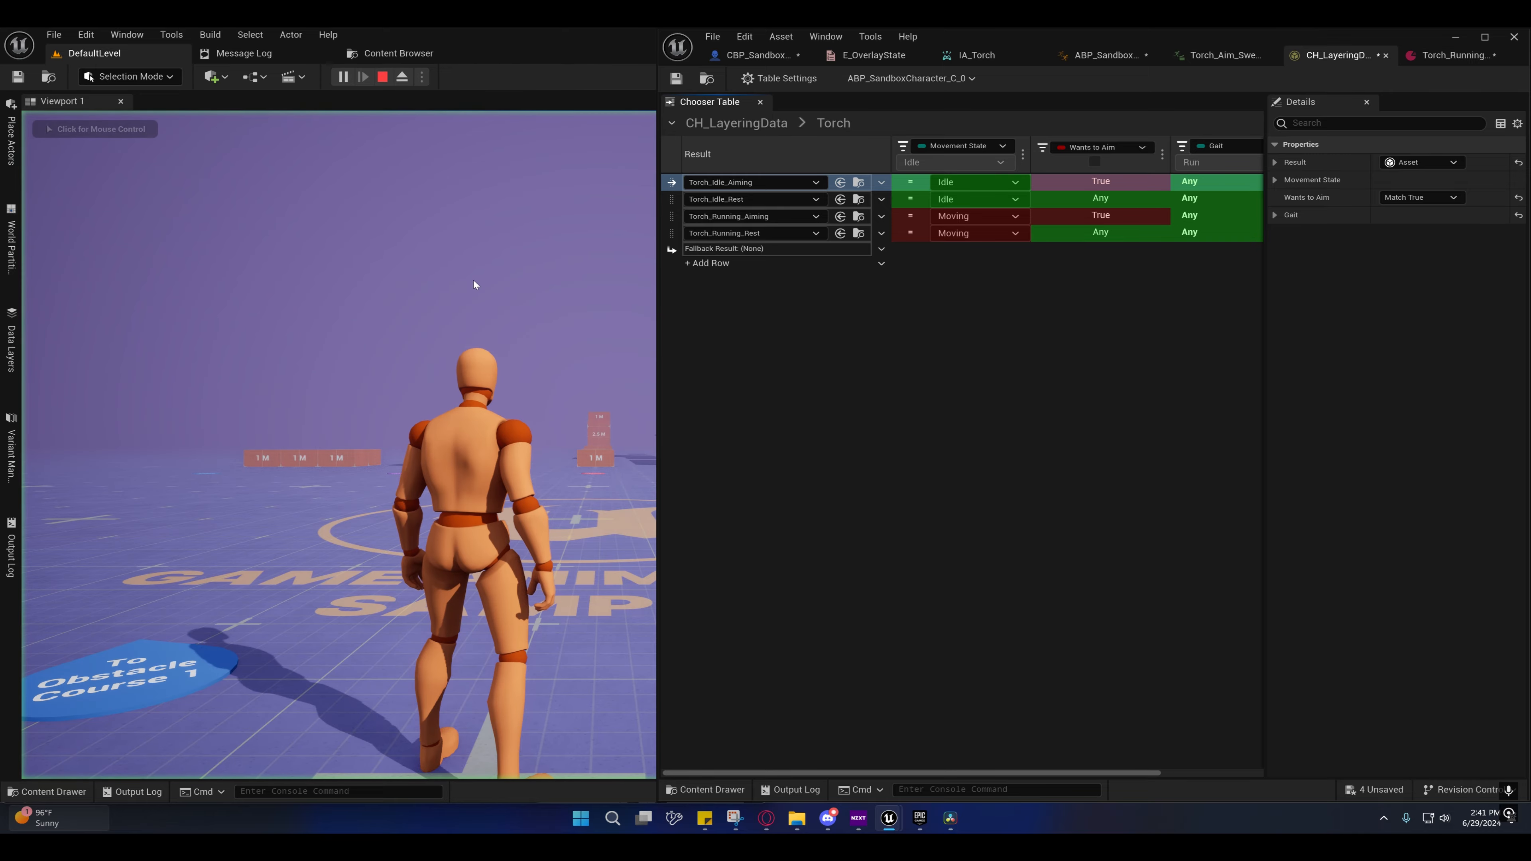
pyautogui.press('t')
pyautogui.press('w')
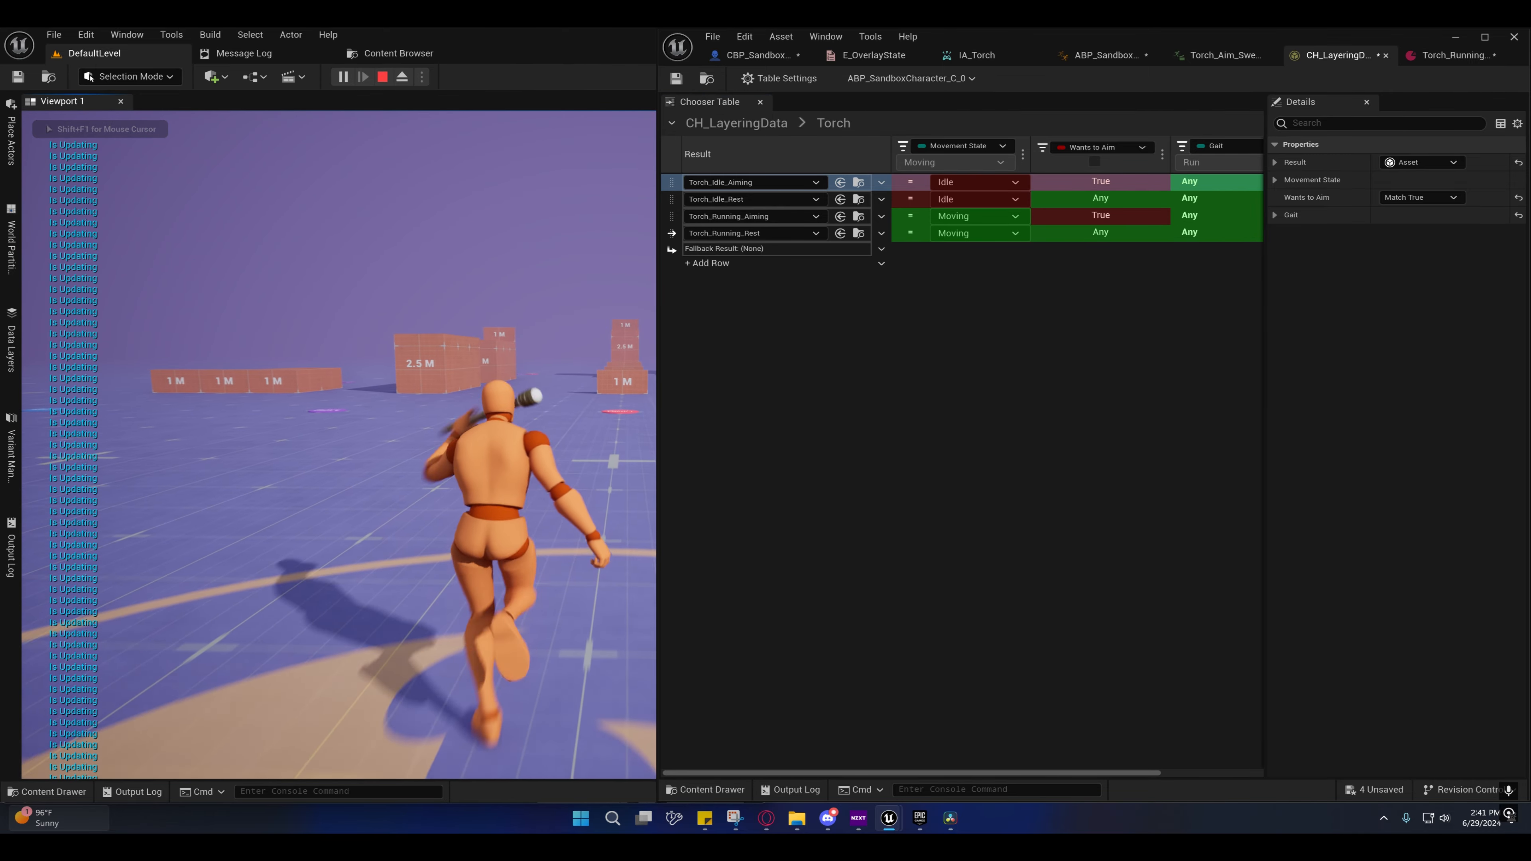
pyautogui.rightClick(339, 445)
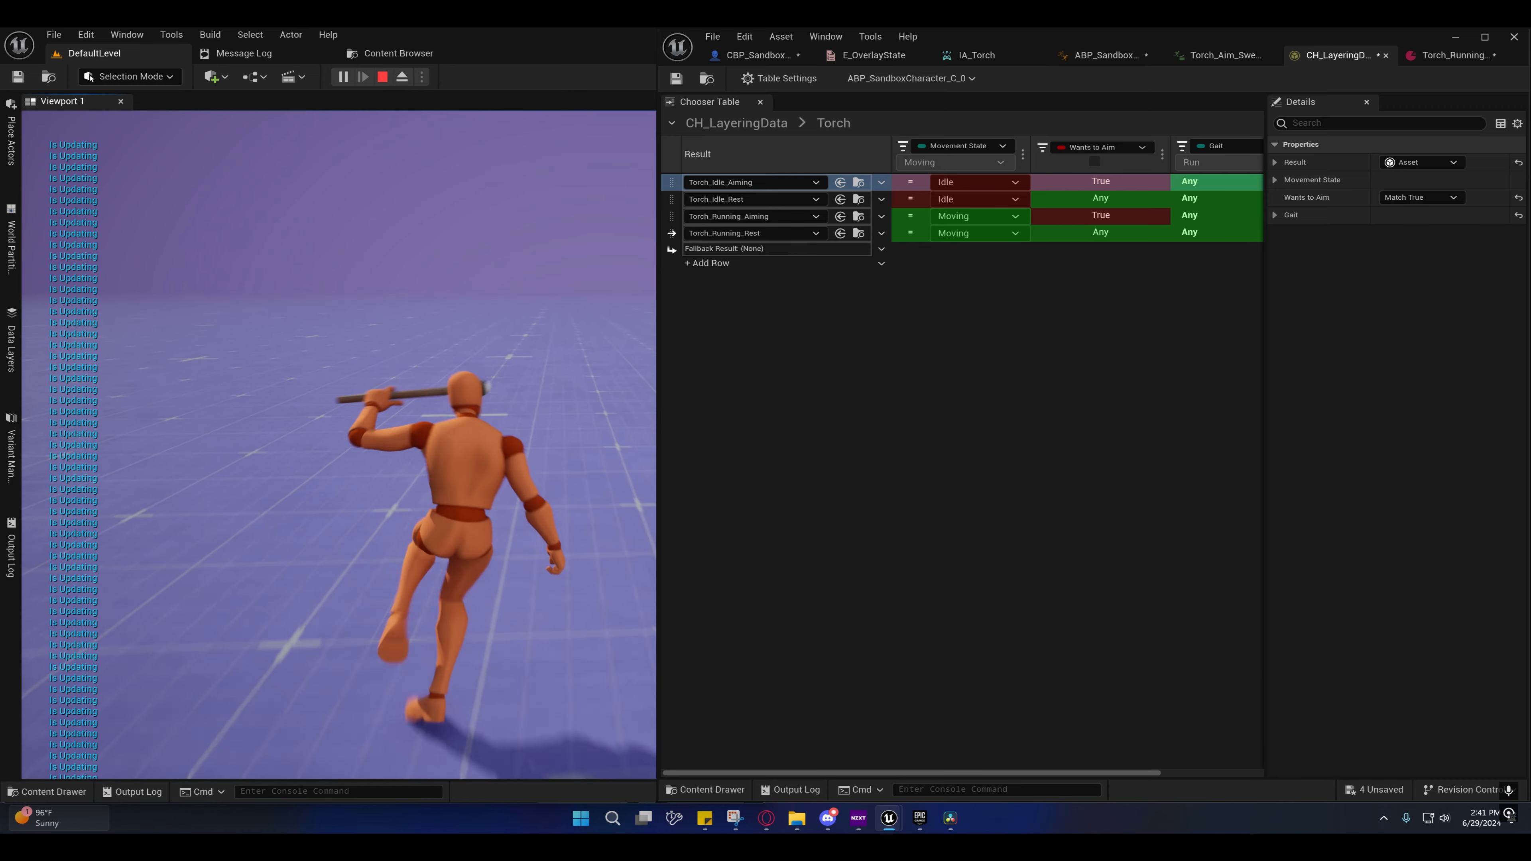
pyautogui.hotkey('shift', 'F1')
pyautogui.click(530, 362)
pyautogui.press('w')
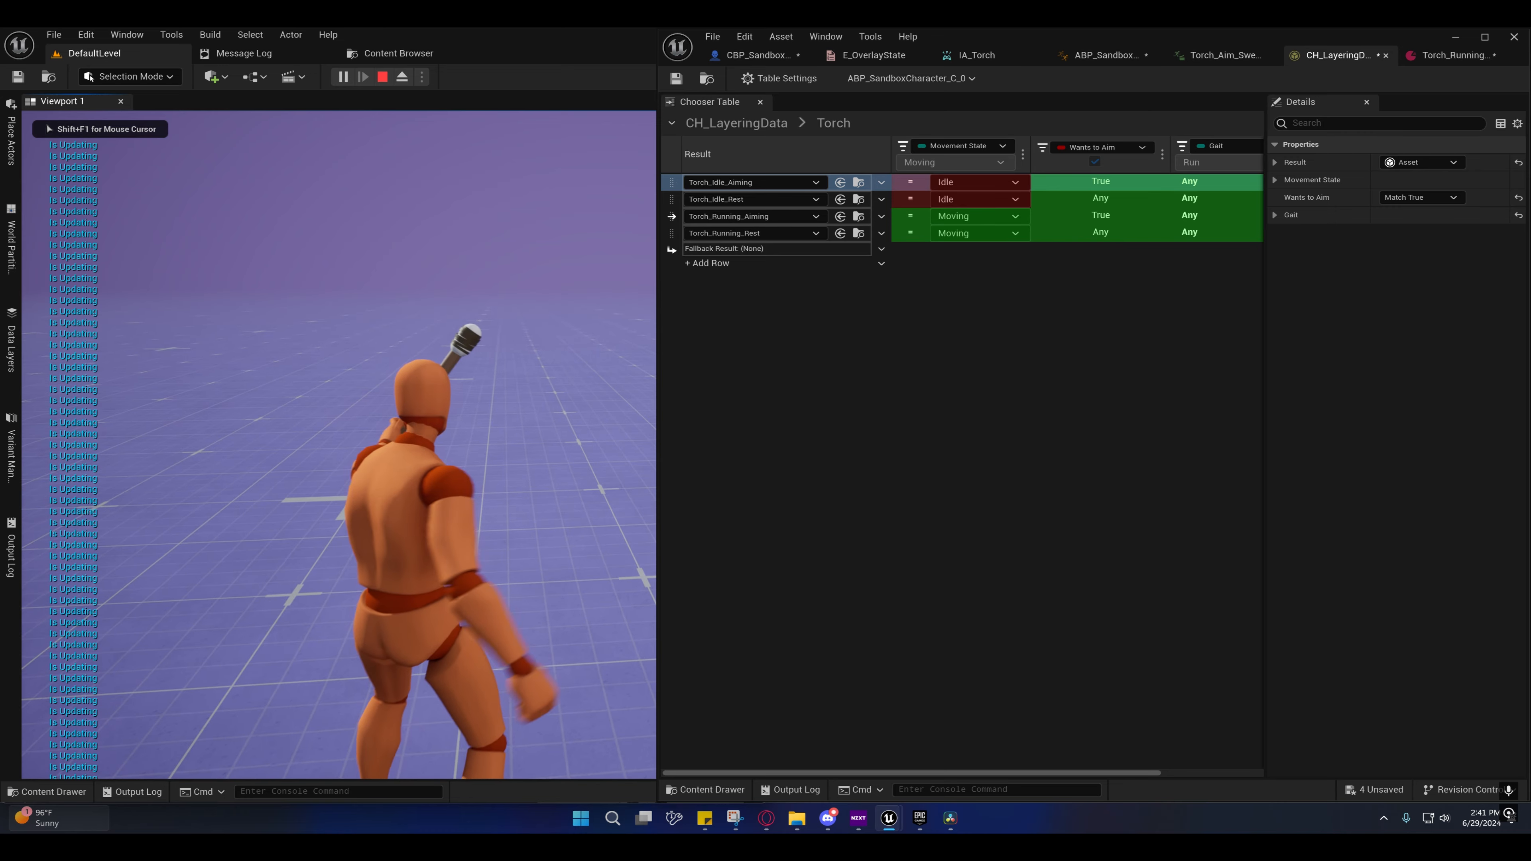
pyautogui.rightClick(339, 444)
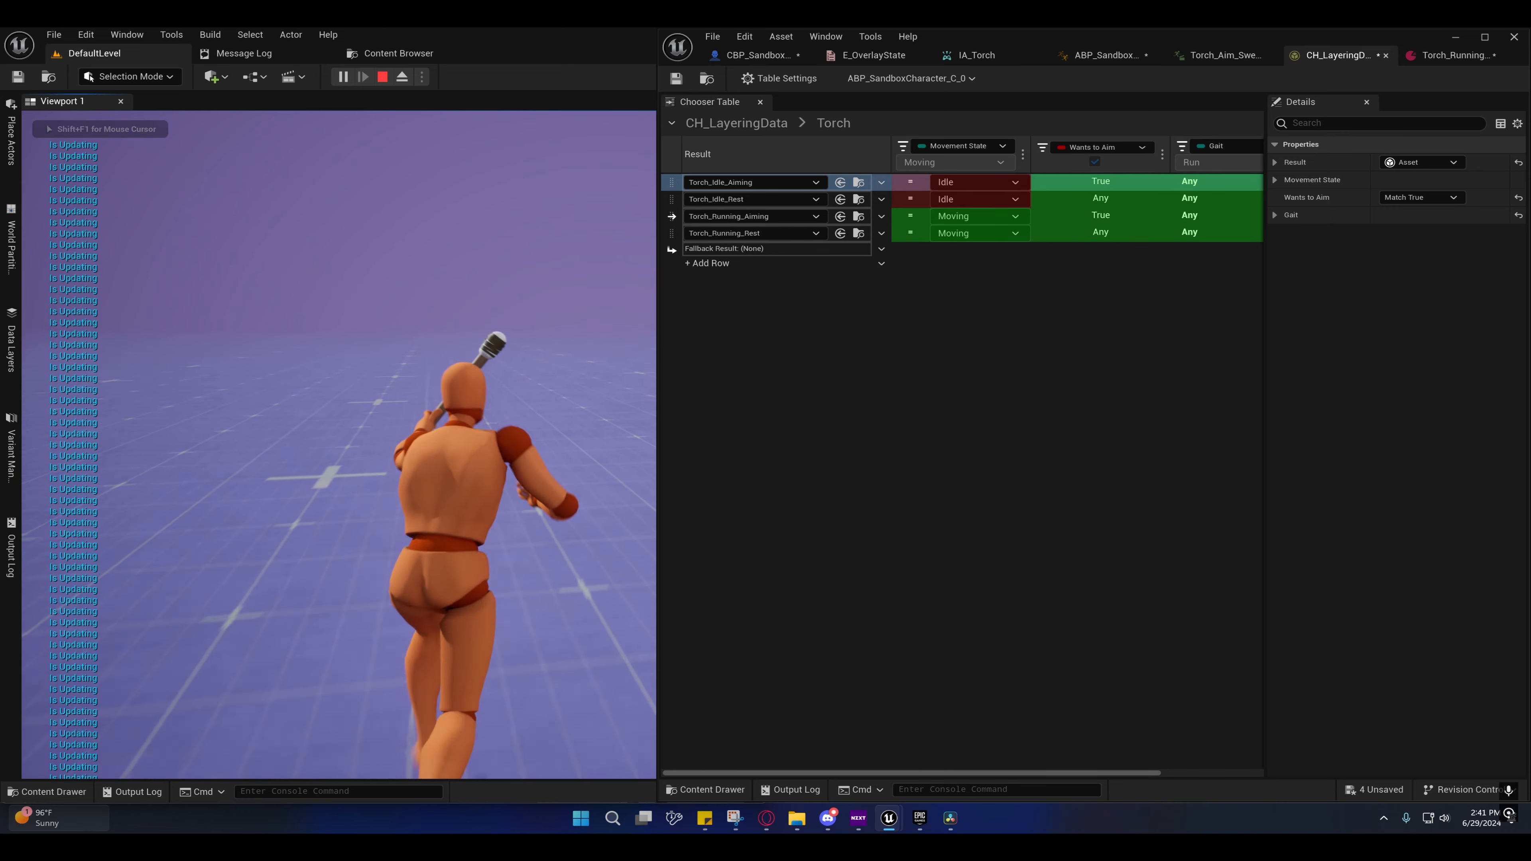
pyautogui.rightClick(339, 444)
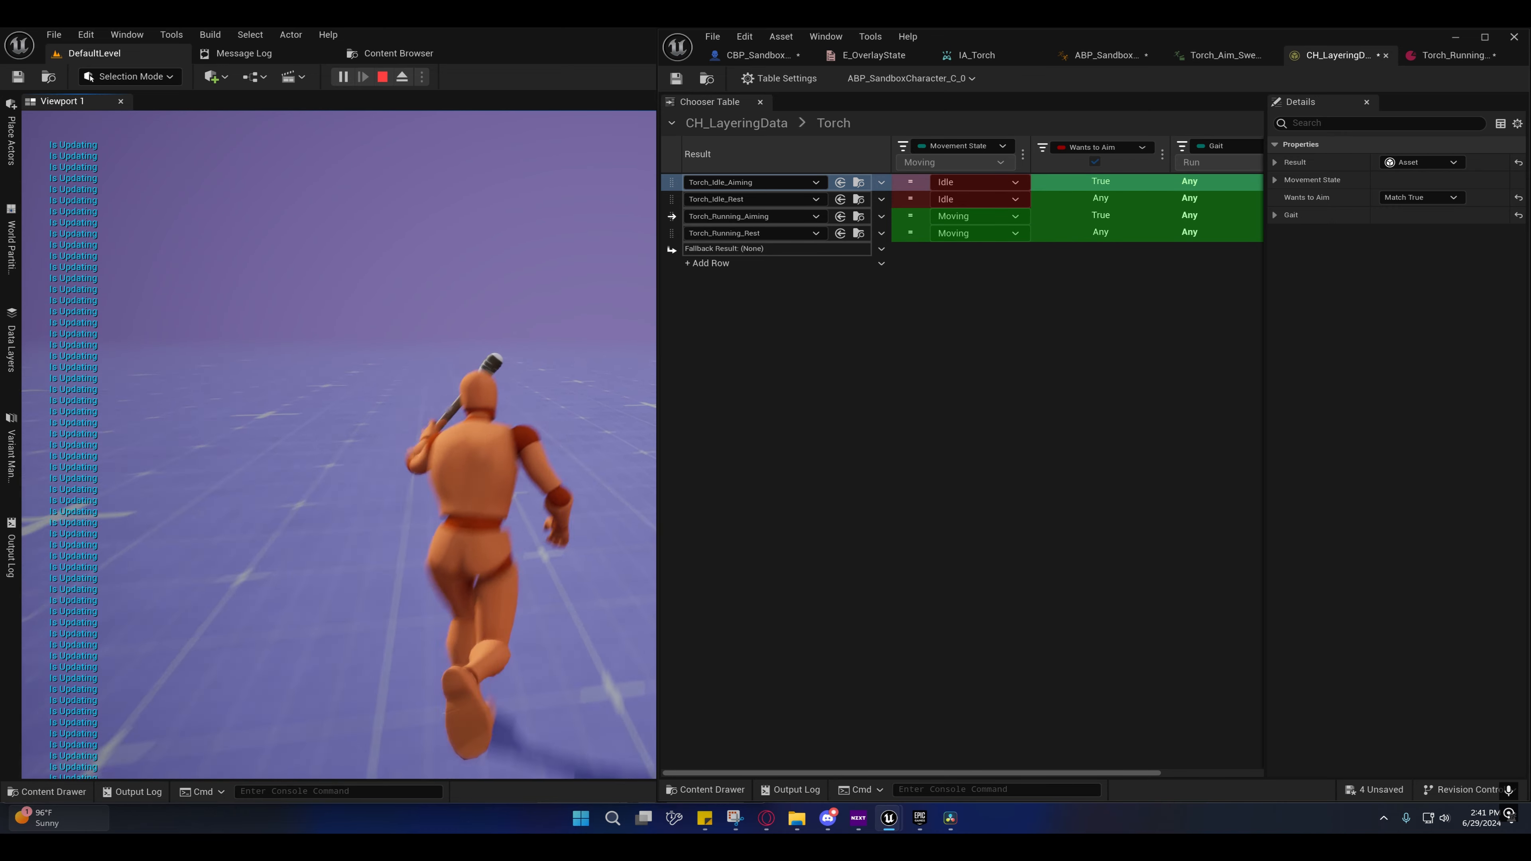
pyautogui.hotkey('shift', 'F1')
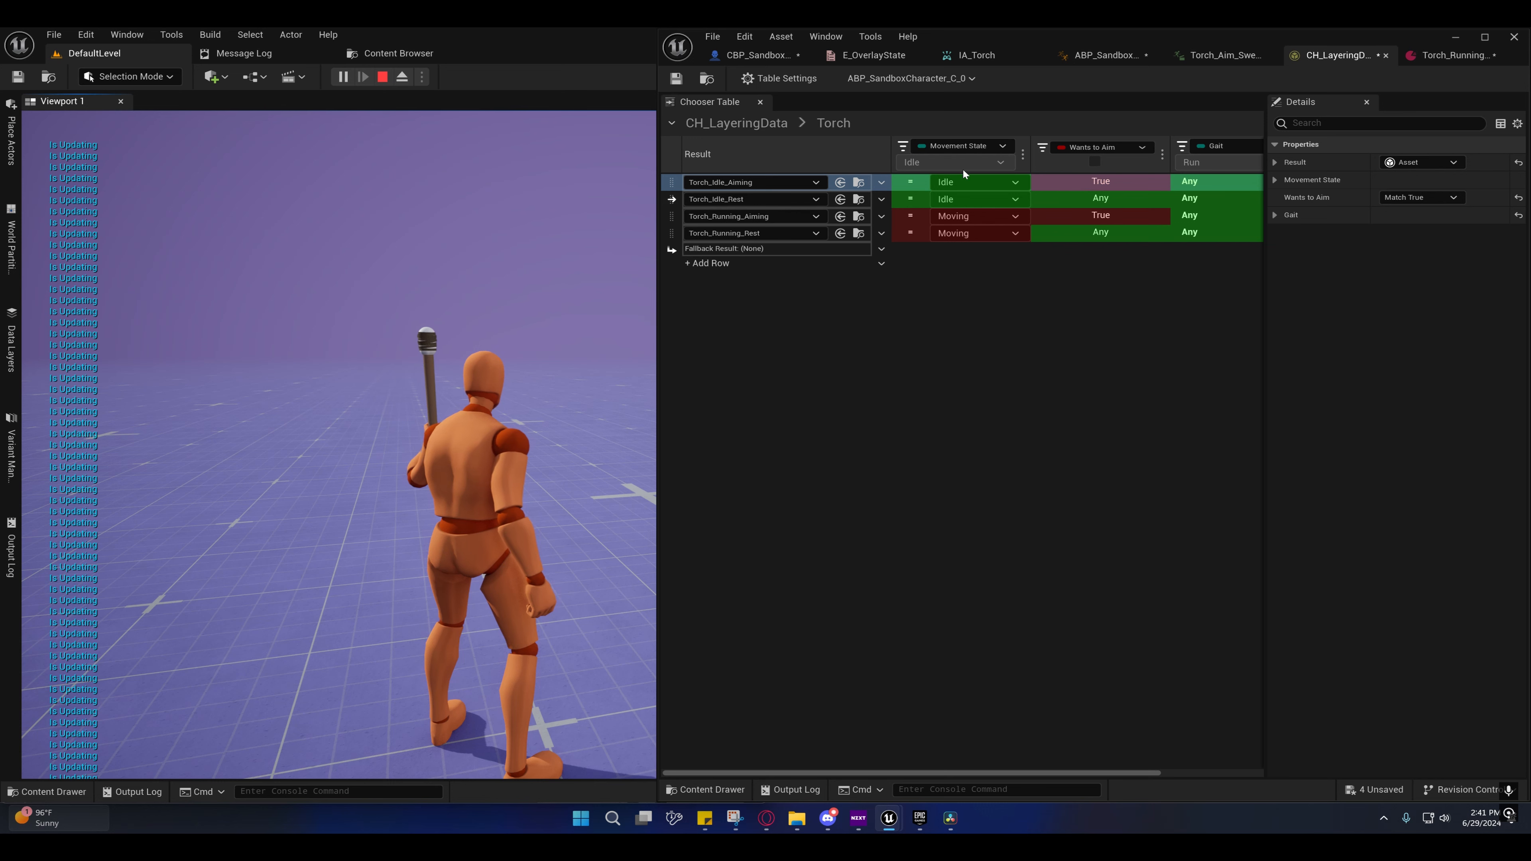
# Step: Return to CH_LayeringData and view the nested Pistol chooser's rows for comparison
pyautogui.click(759, 123)
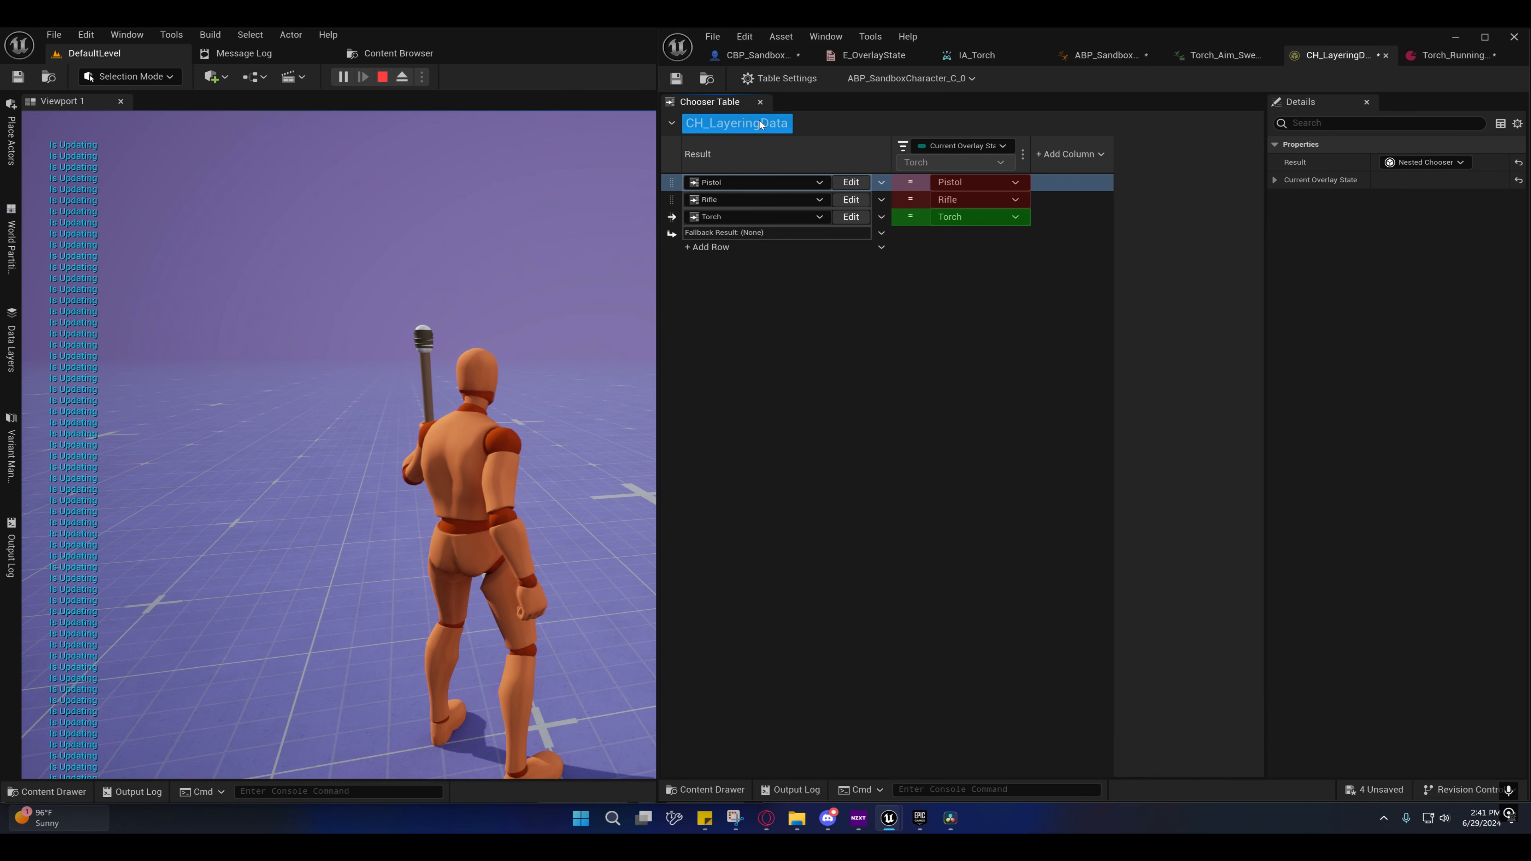
pyautogui.click(857, 183)
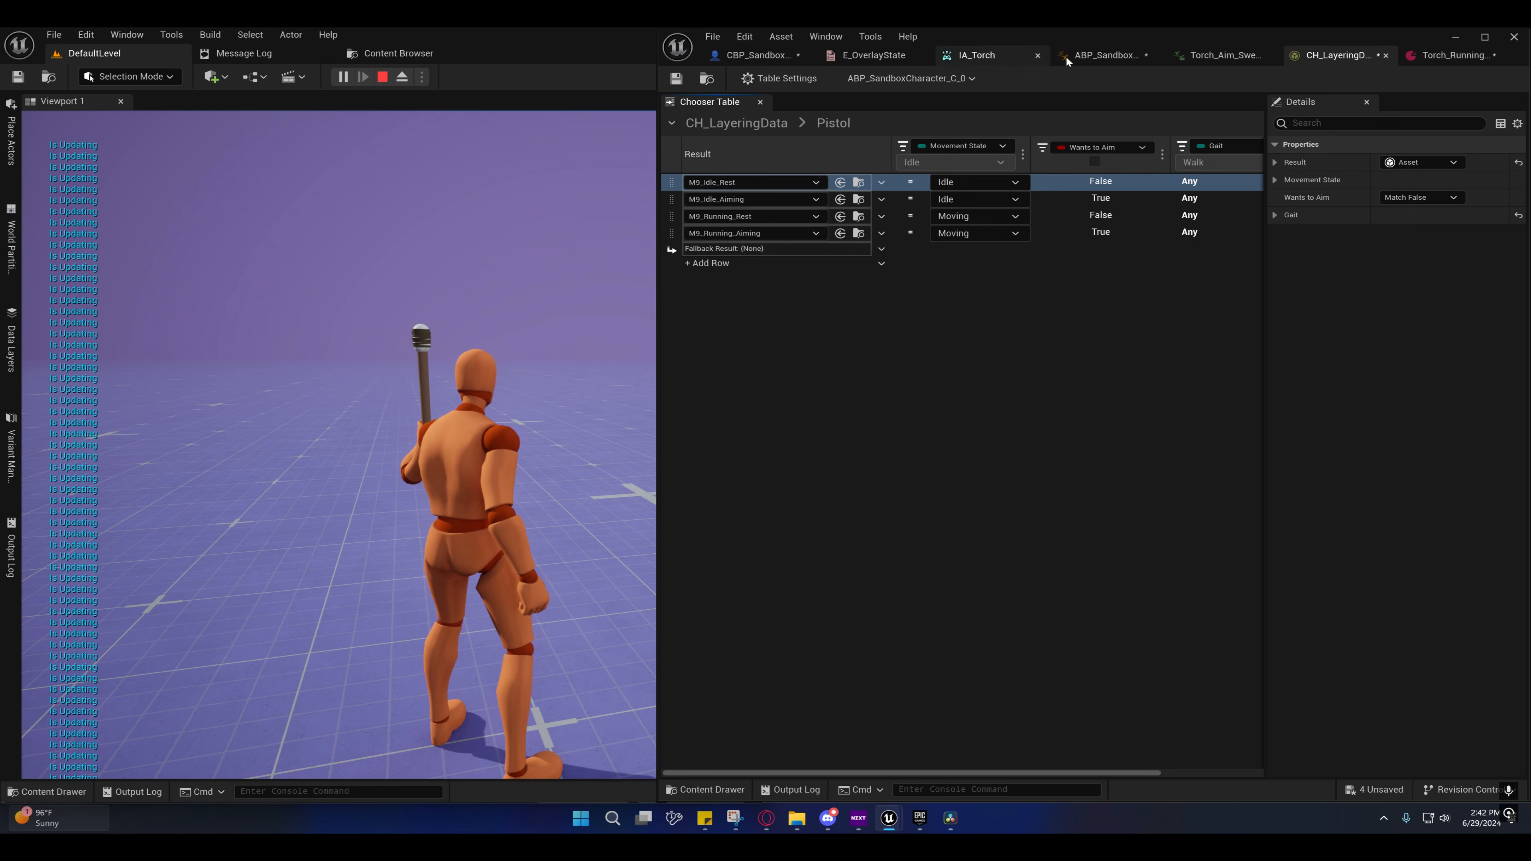
# Step: Show the Torch running data asset's layering settings and run the character in play to check the torch arm
pyautogui.click(1409, 57)
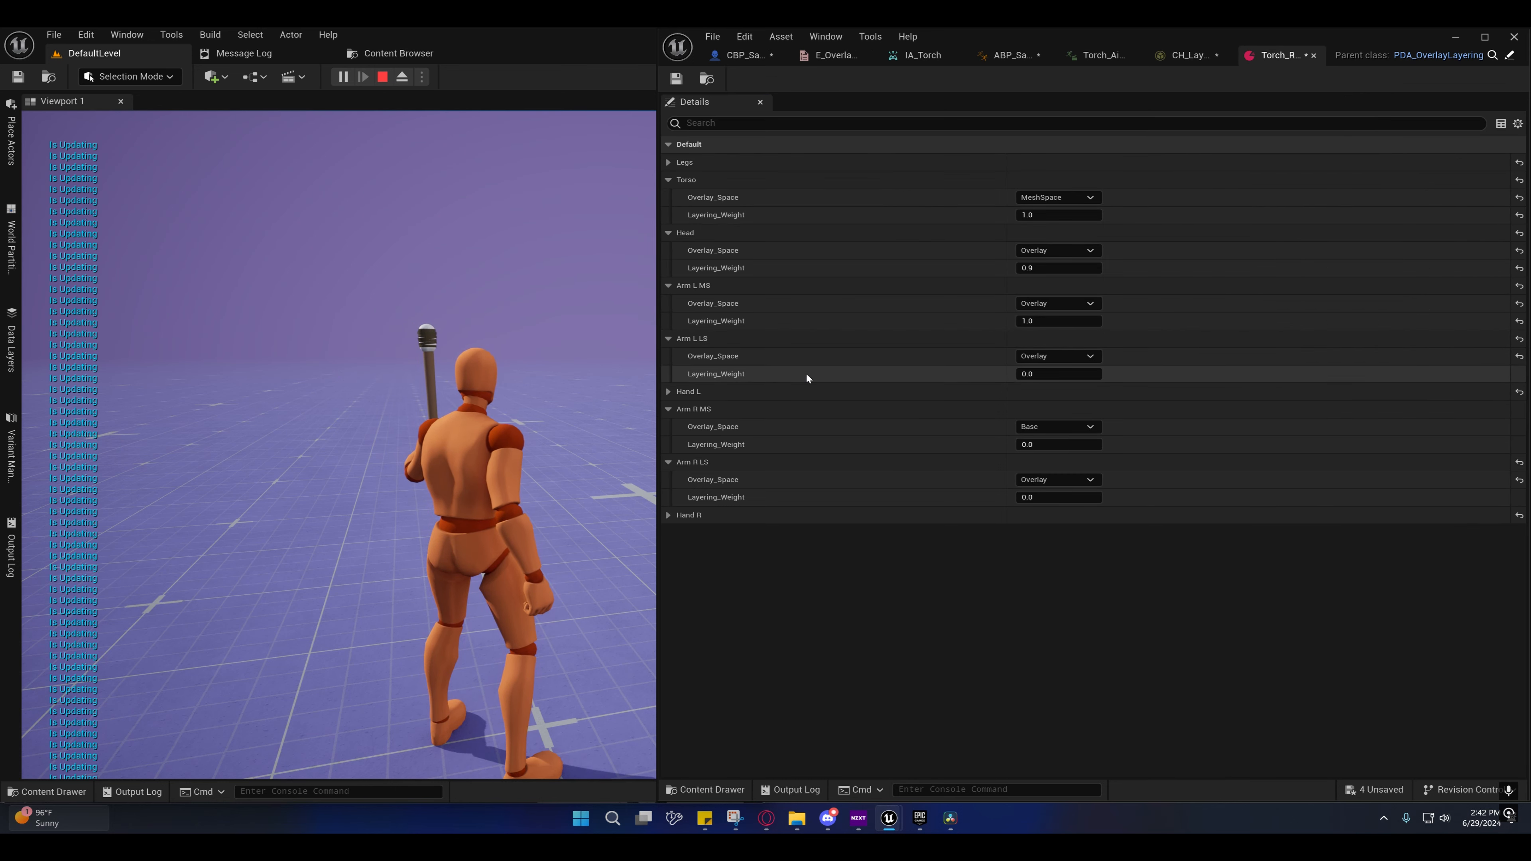
pyautogui.click(533, 410)
pyautogui.press('w')
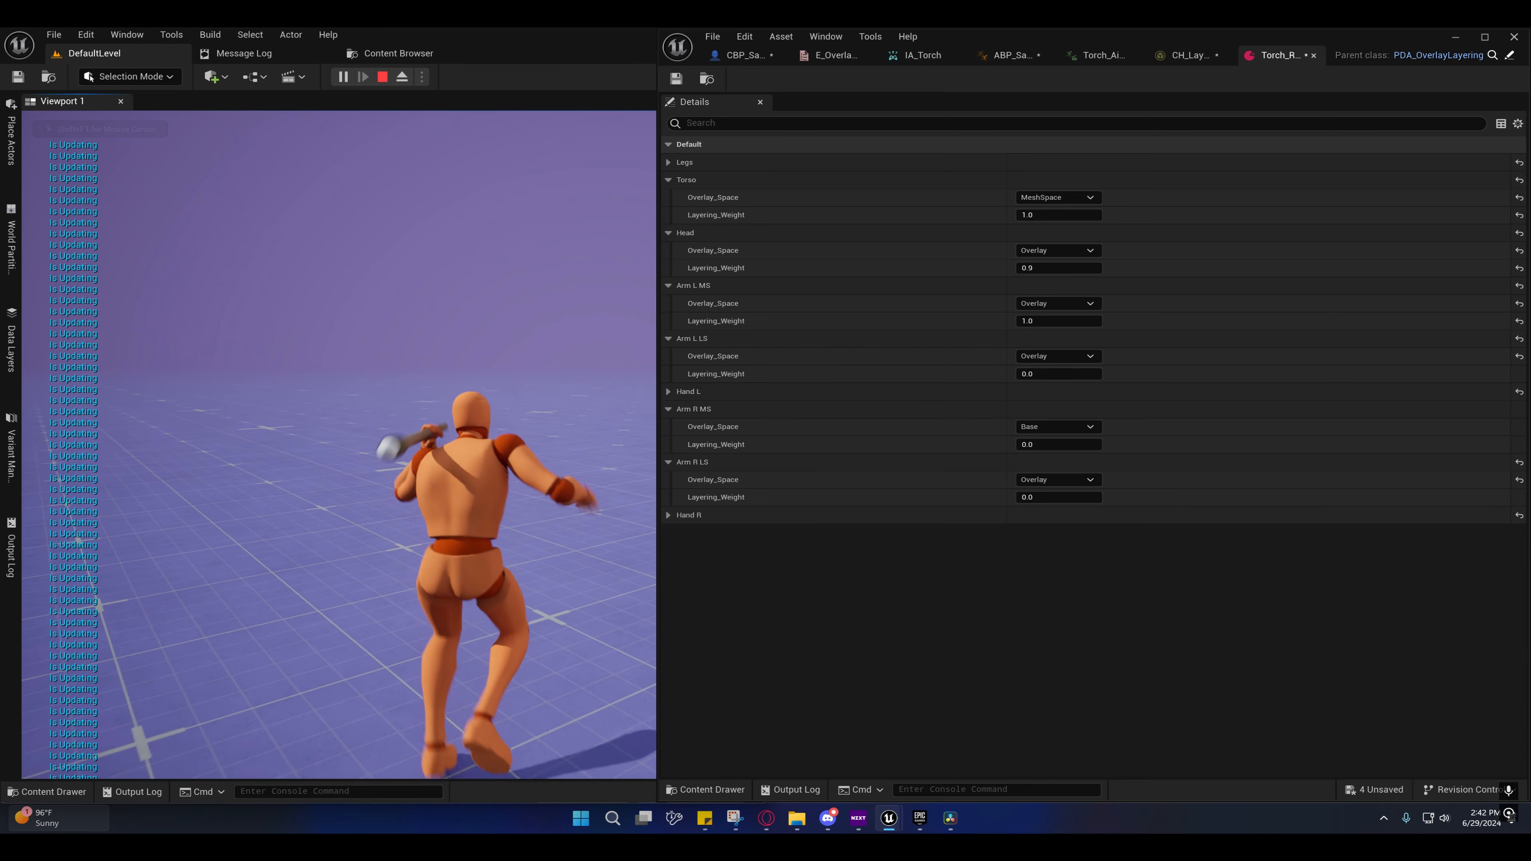
pyautogui.hotkey('shift', 'F1')
pyautogui.click(531, 361)
pyautogui.press('w')
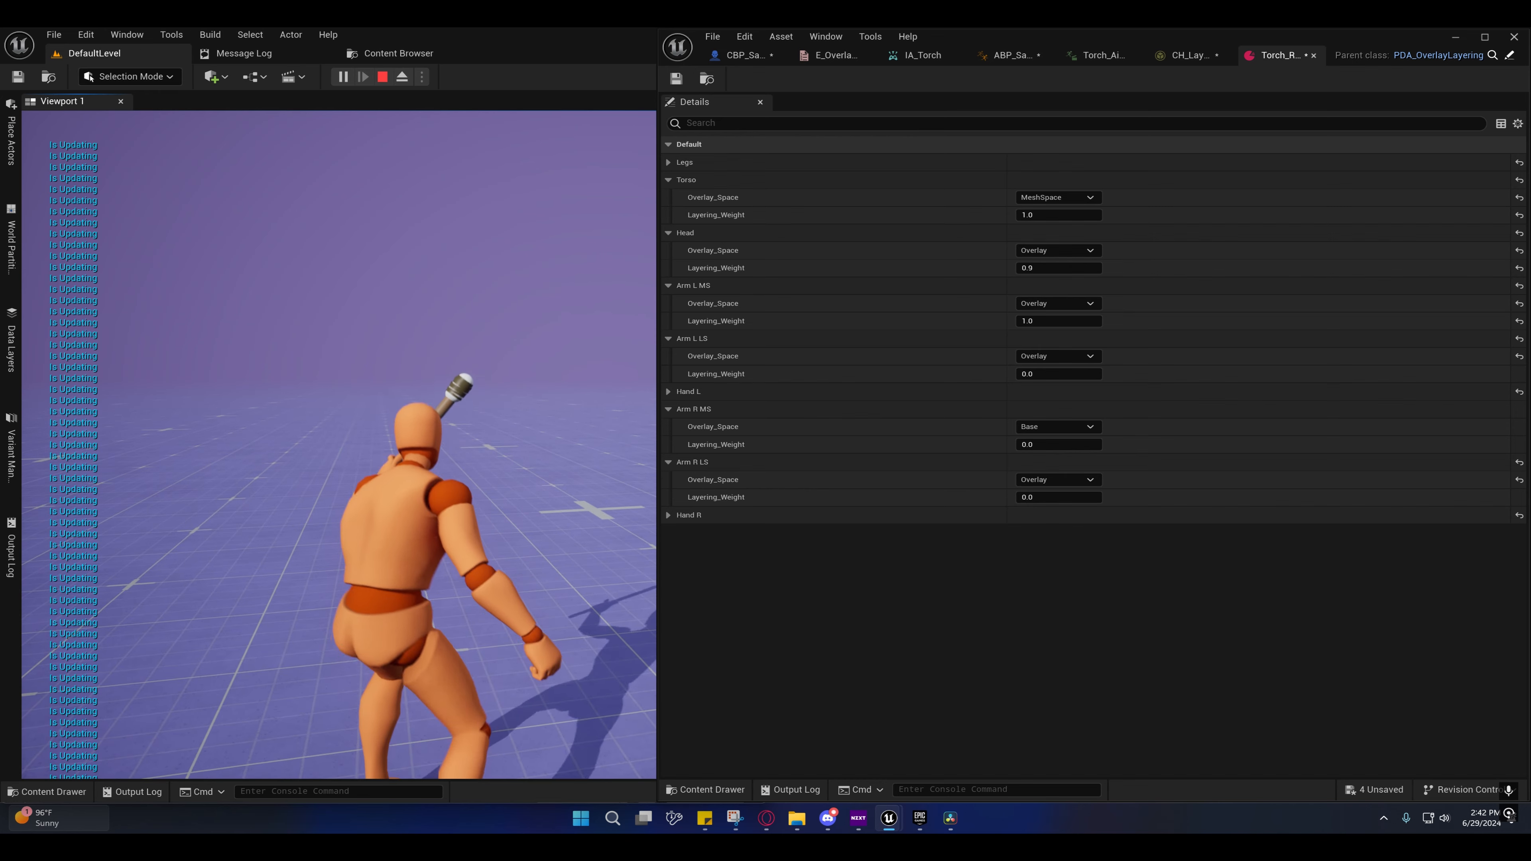
# Step: Set the Arm L LS layering weight to 0.25 in the Torch running data asset and test it by running in play
pyautogui.hotkey('shift', 'F1')
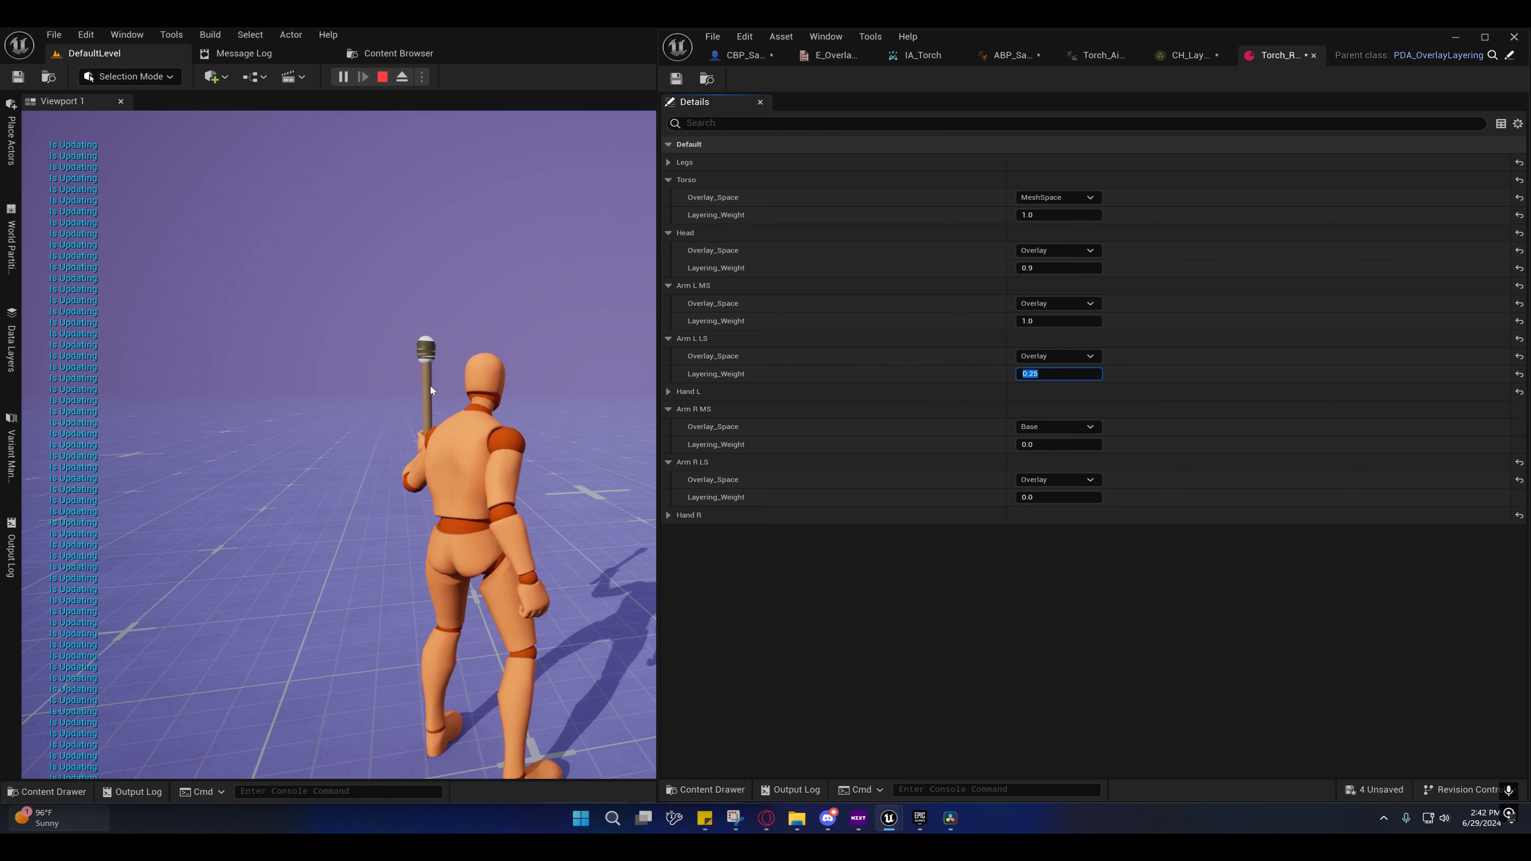
pyautogui.click(481, 388)
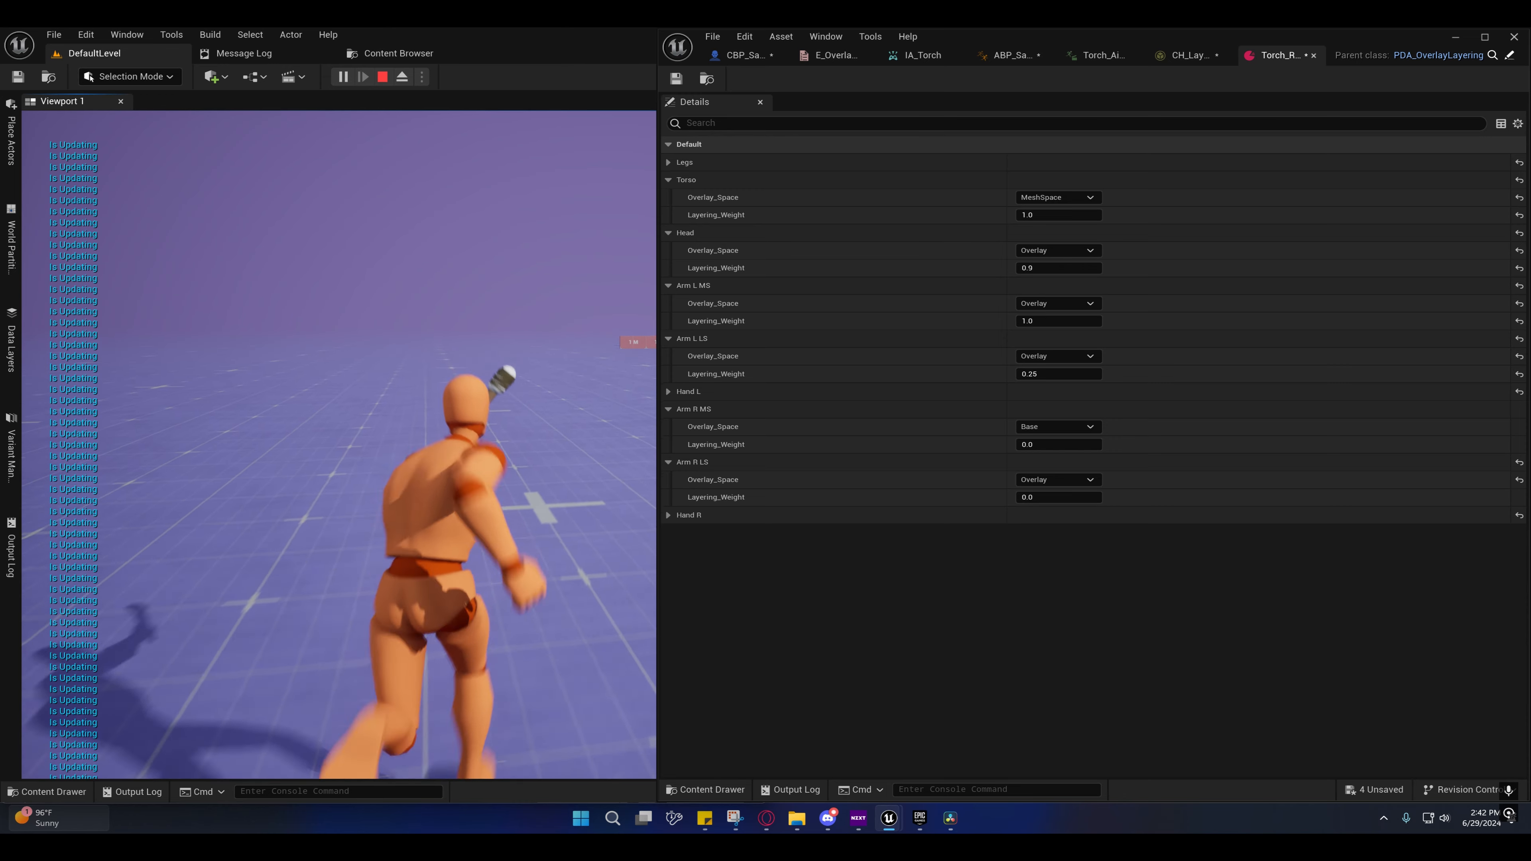
pyautogui.hotkey('shift', 'F1')
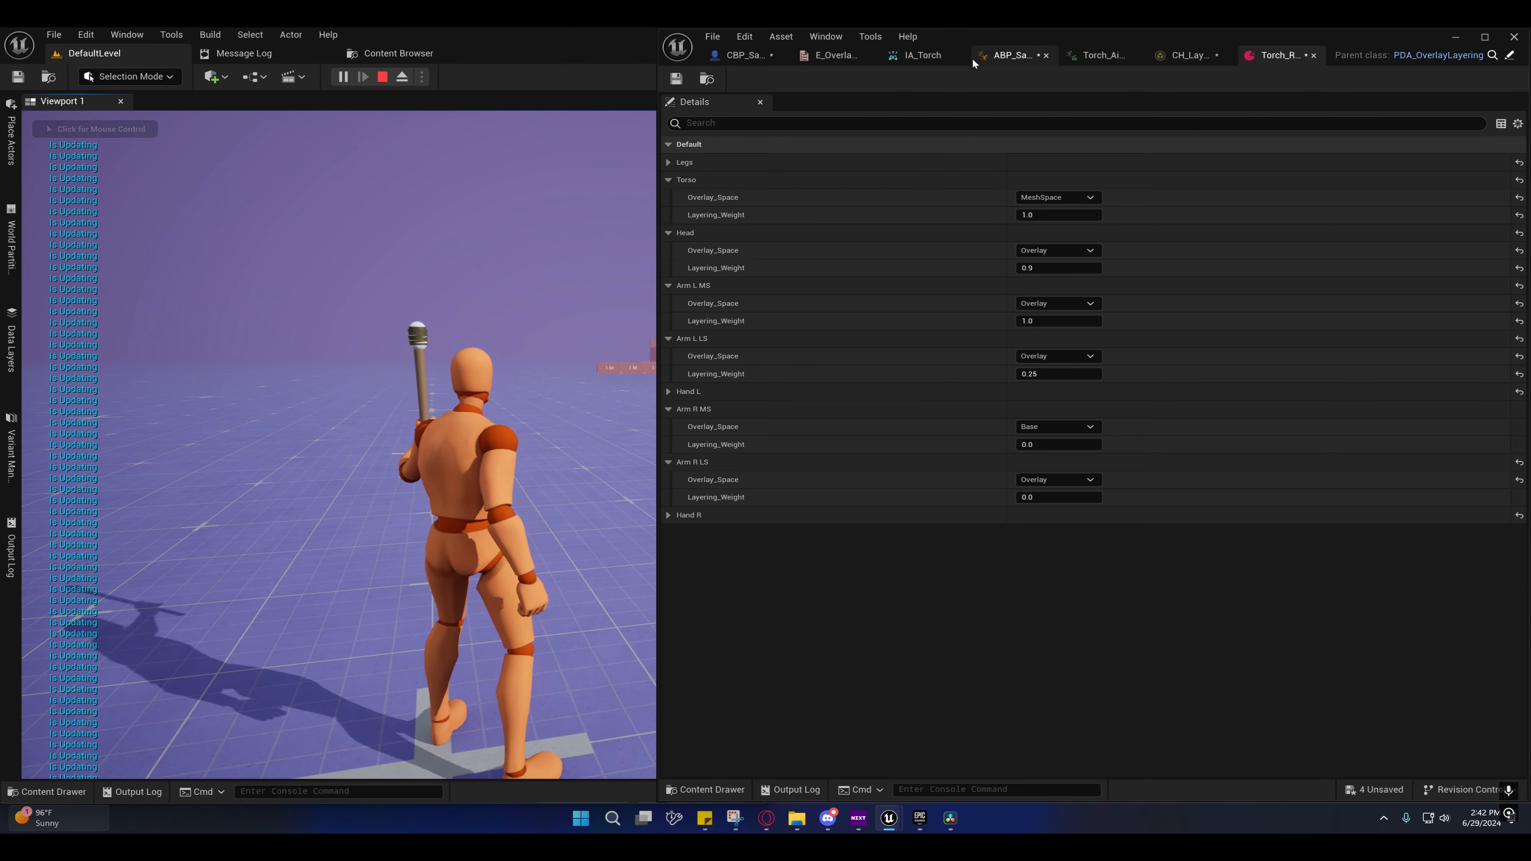
# Step: Look over IA_Torch, the Update Layering Data function in ABP_SandboxCharacter and the chooser, and return to the Torch running data asset
pyautogui.click(928, 56)
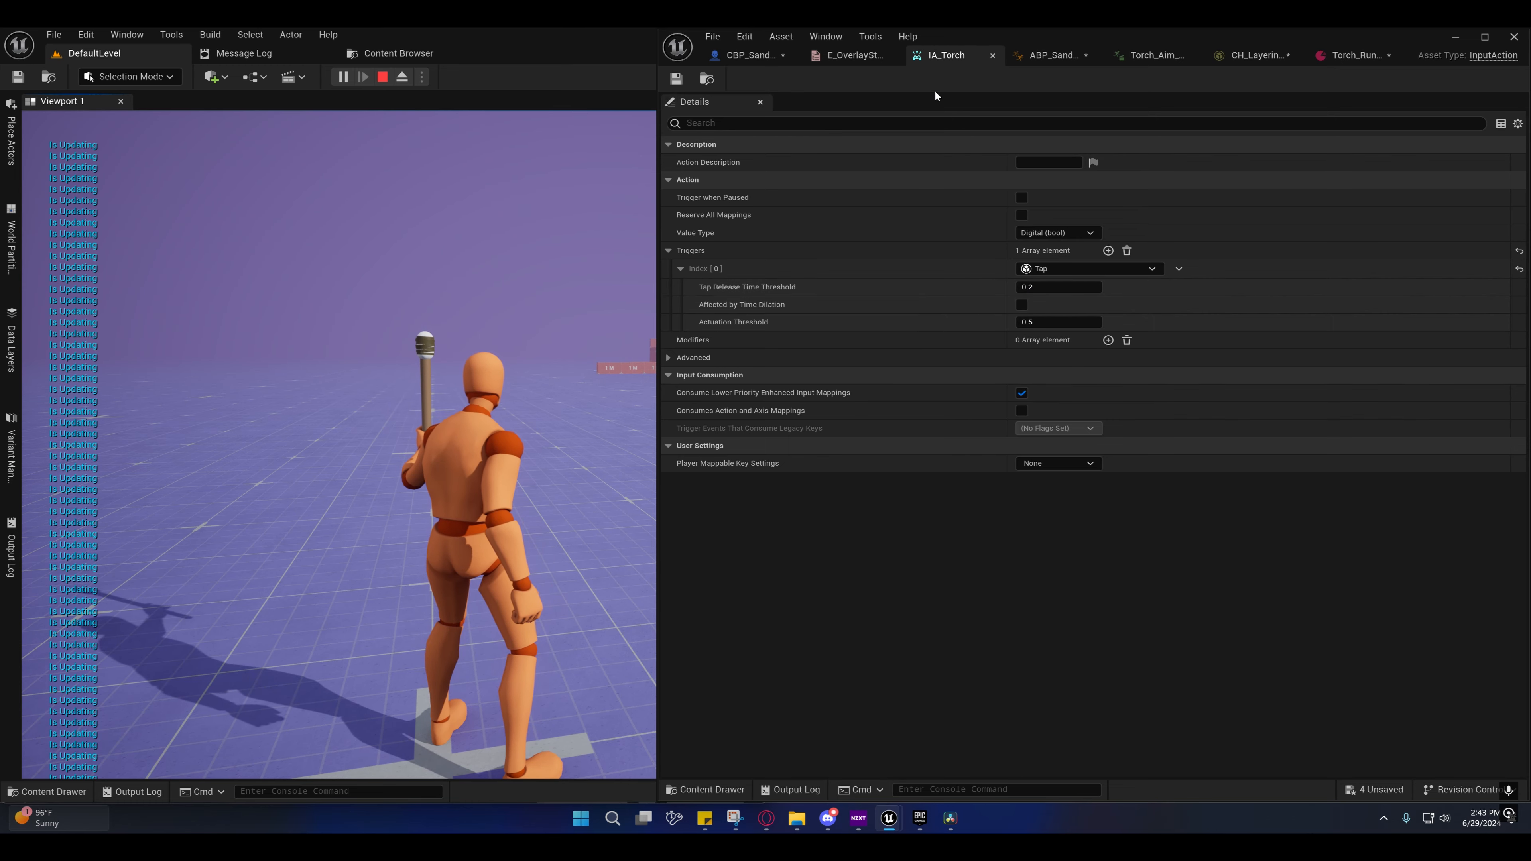
pyautogui.click(1054, 54)
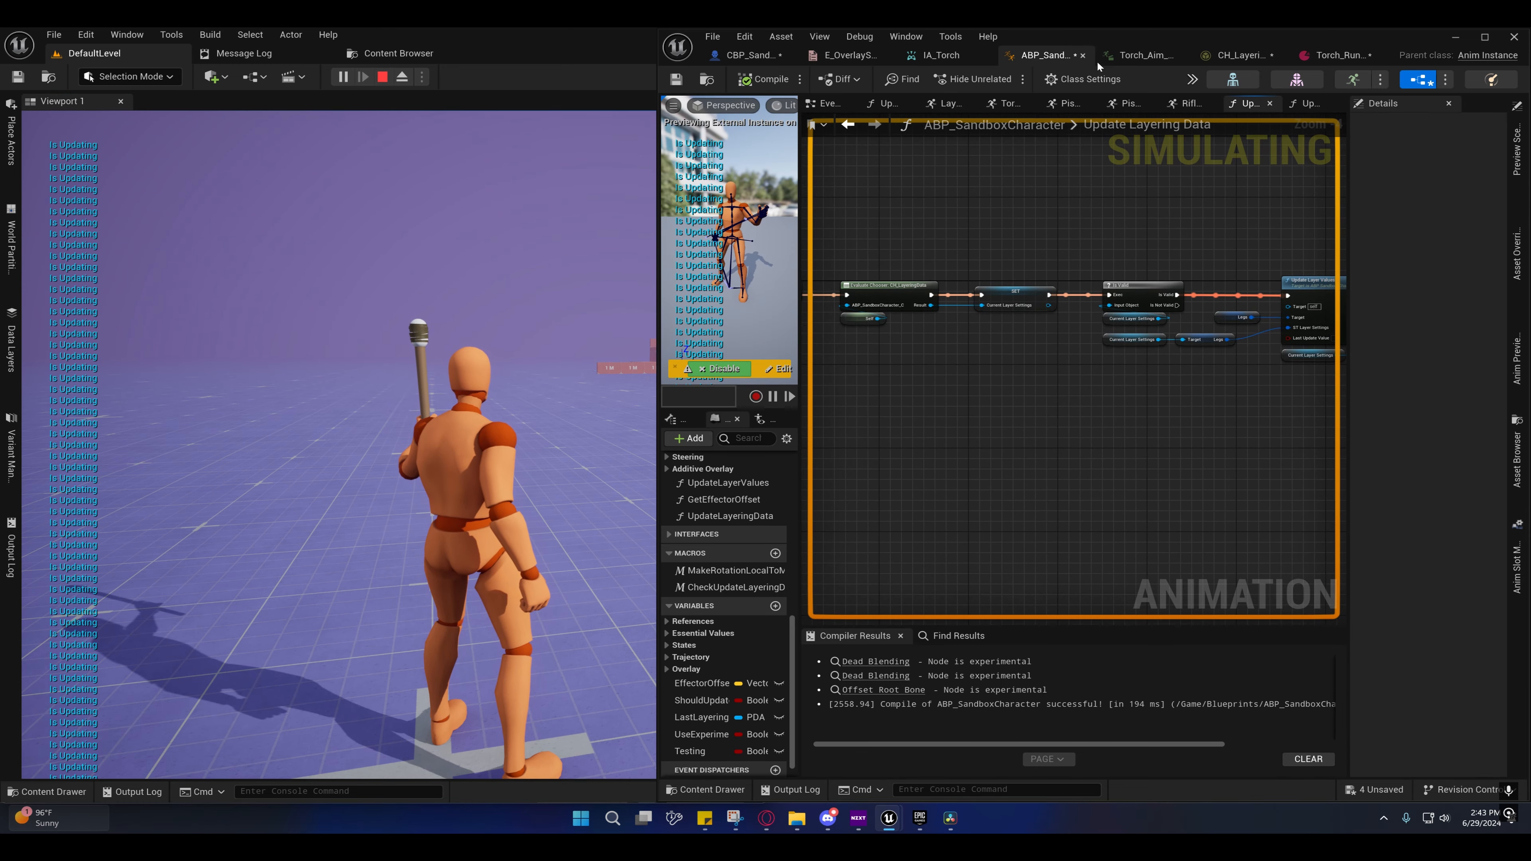
pyautogui.click(1220, 58)
pyautogui.click(1421, 56)
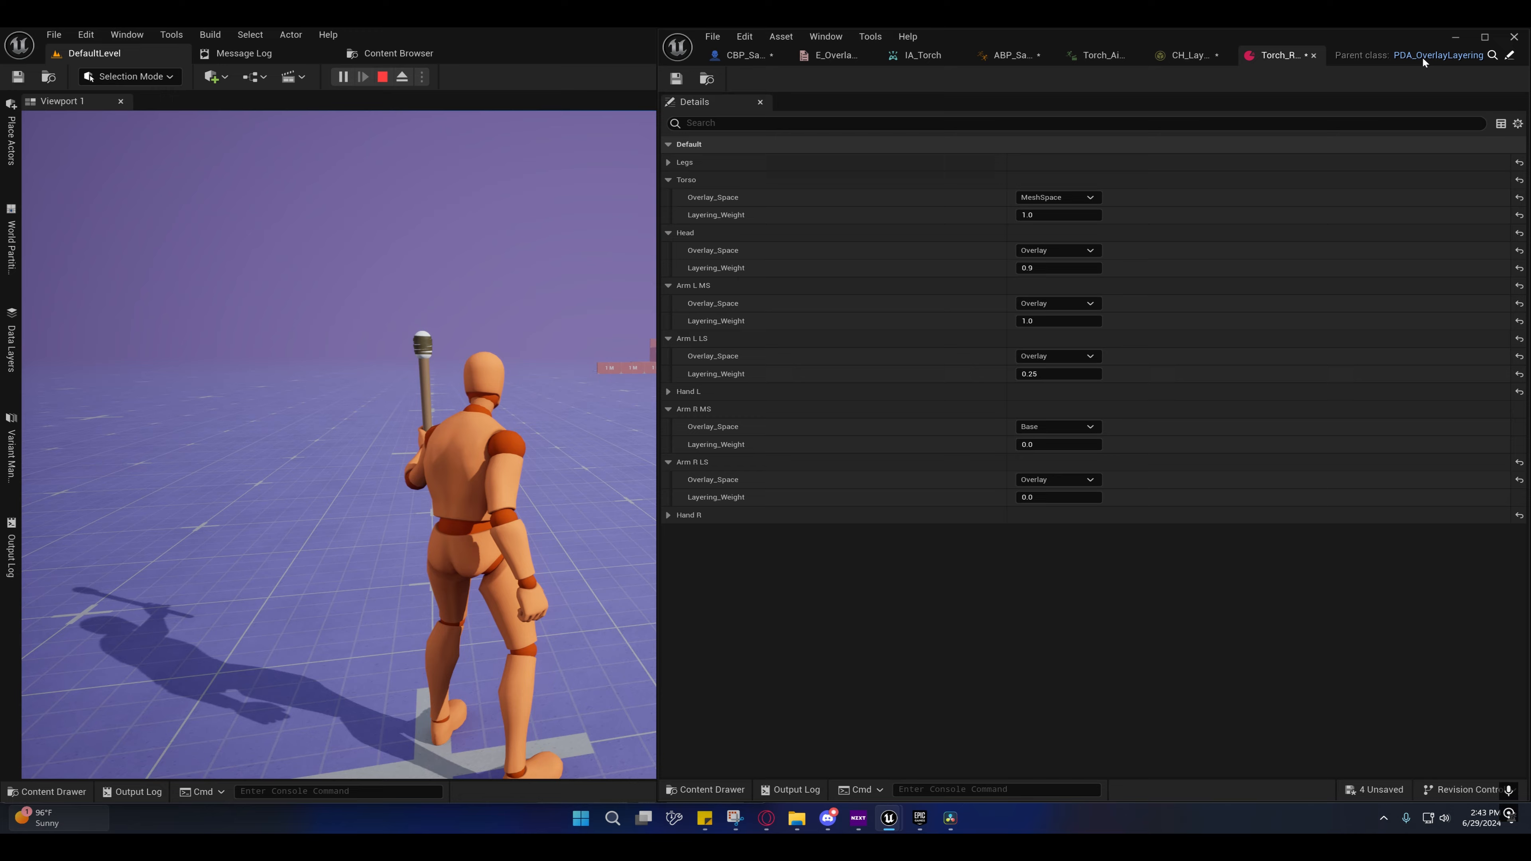
# Step: Run the character in play with the torch to check the current arm layering
pyautogui.click(604, 323)
pyautogui.press('w')
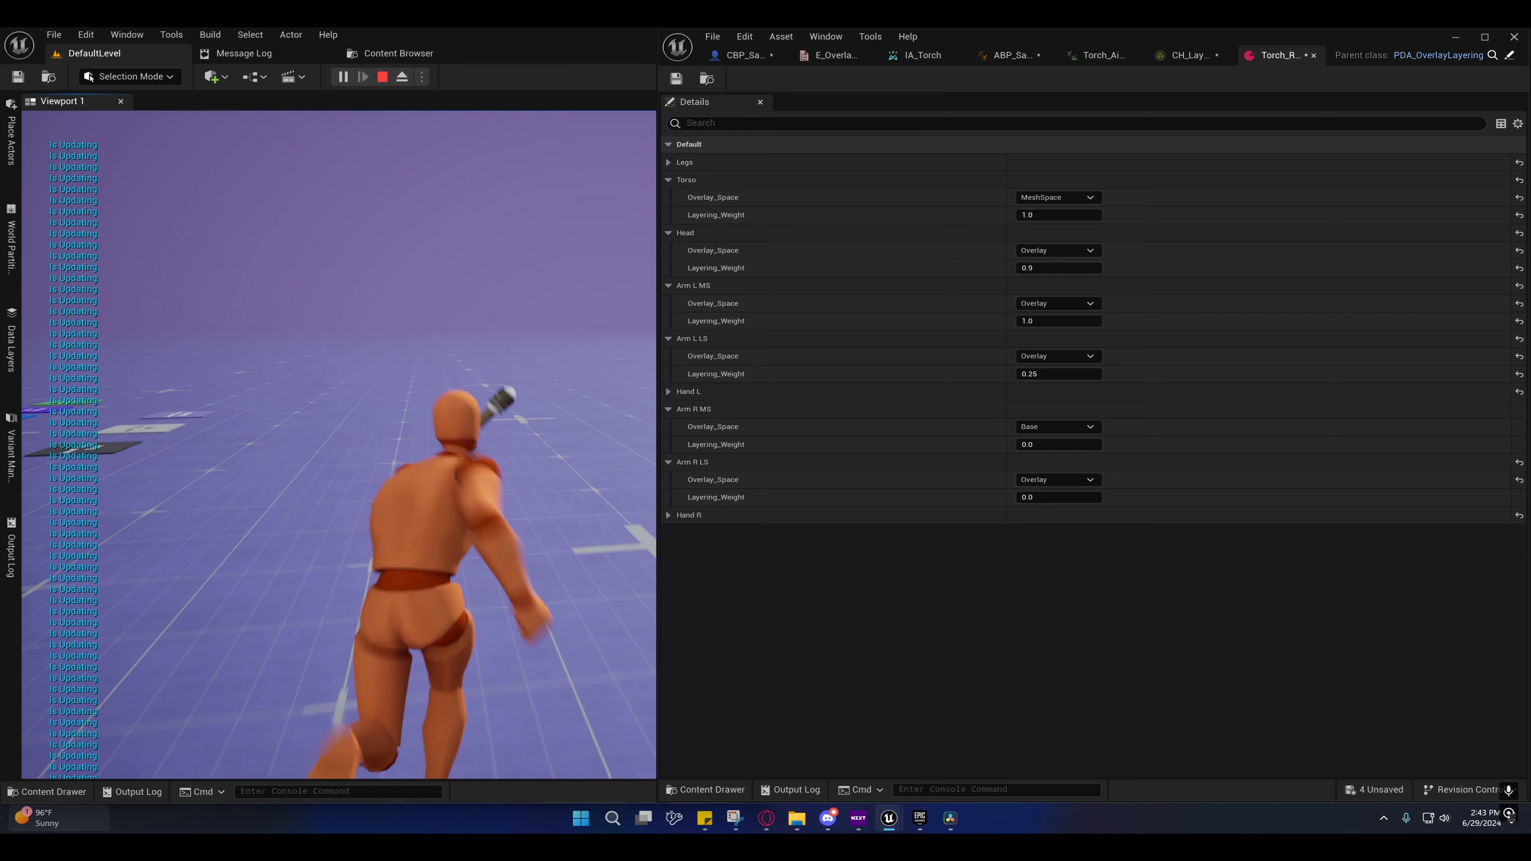
pyautogui.hotkey('shift', 'F1')
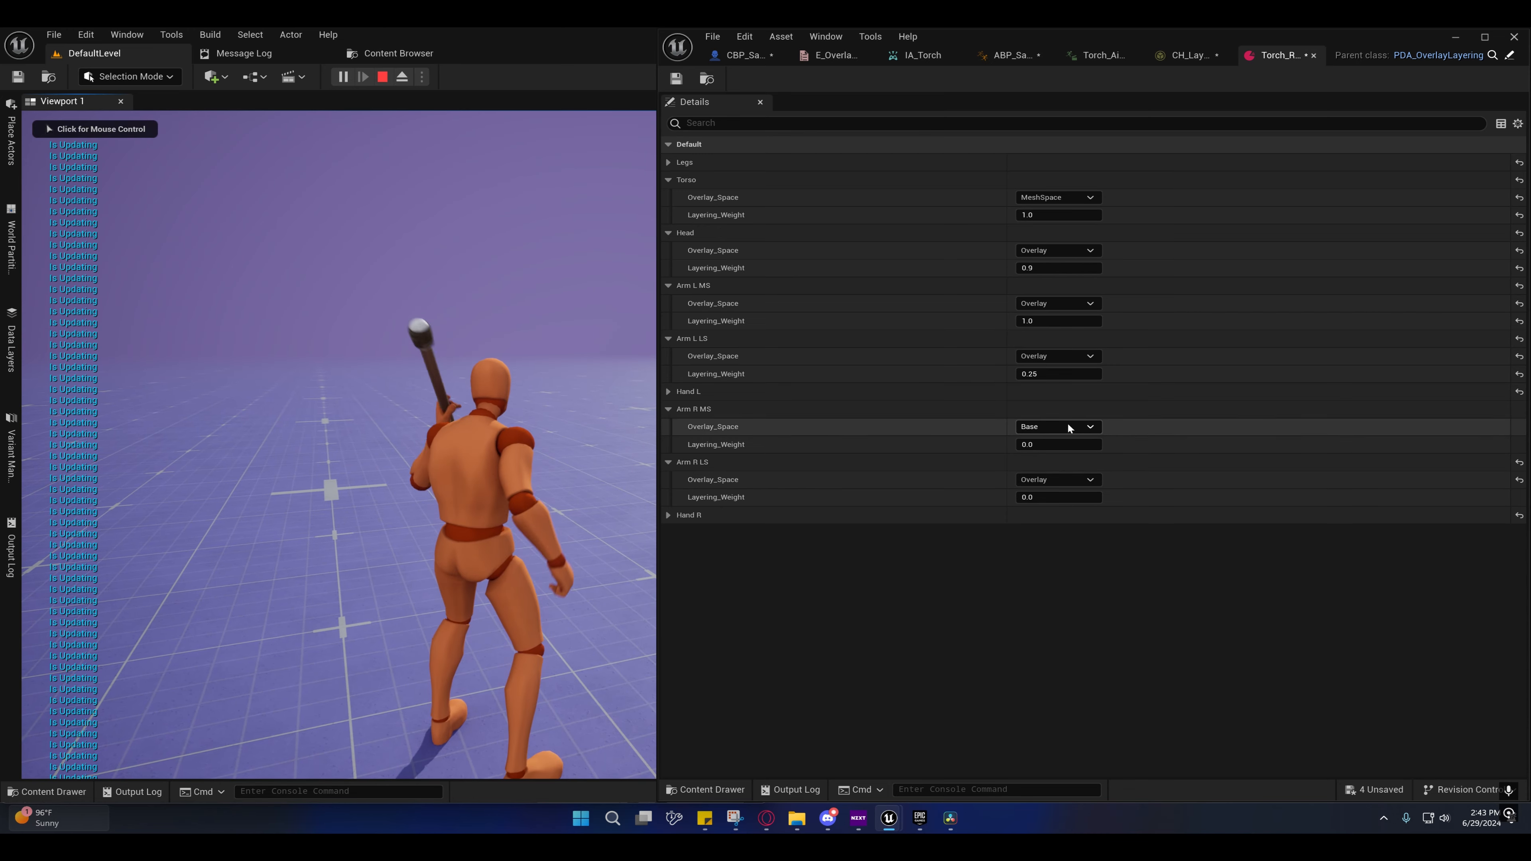
# Step: Set the Arm R LS overlay space to Base in Torch_Running_Aiming, save the asset, and test it by running in play
pyautogui.click(1058, 479)
pyautogui.click(1051, 491)
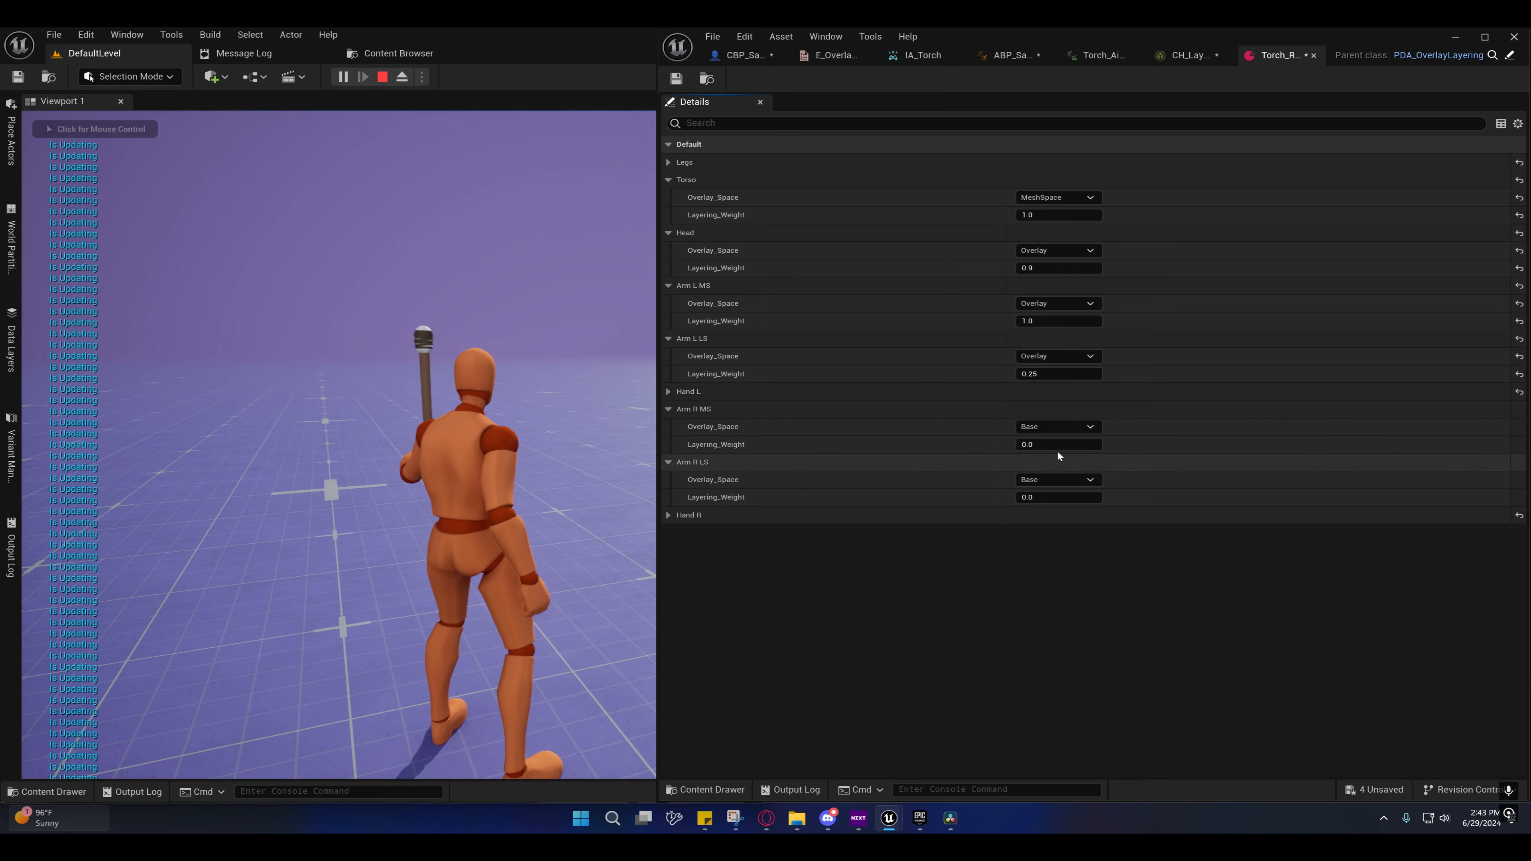
pyautogui.click(676, 78)
pyautogui.click(338, 422)
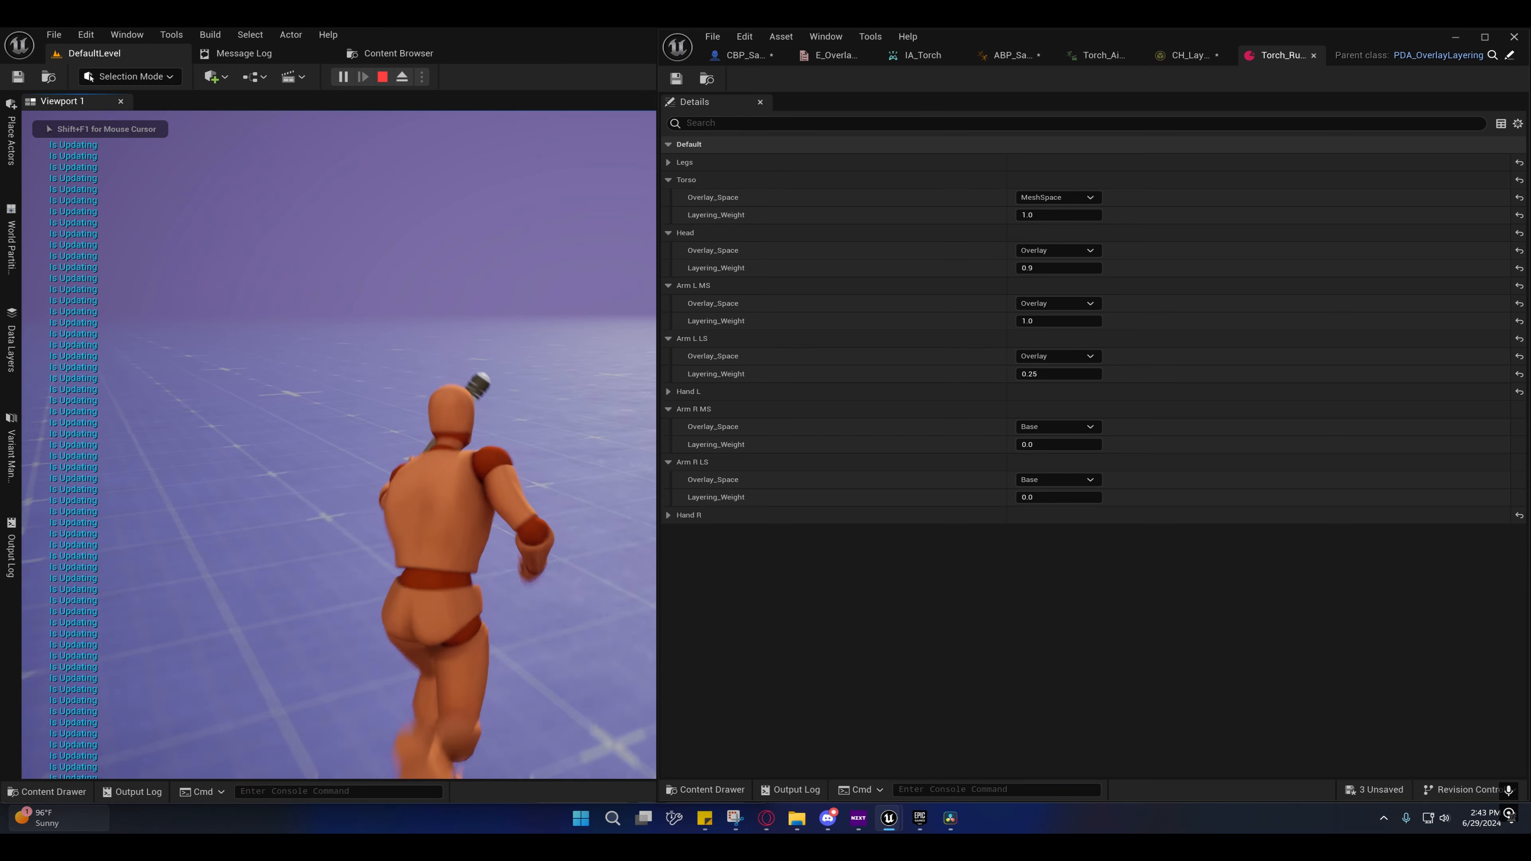
pyautogui.hotkey('shift', 'F1')
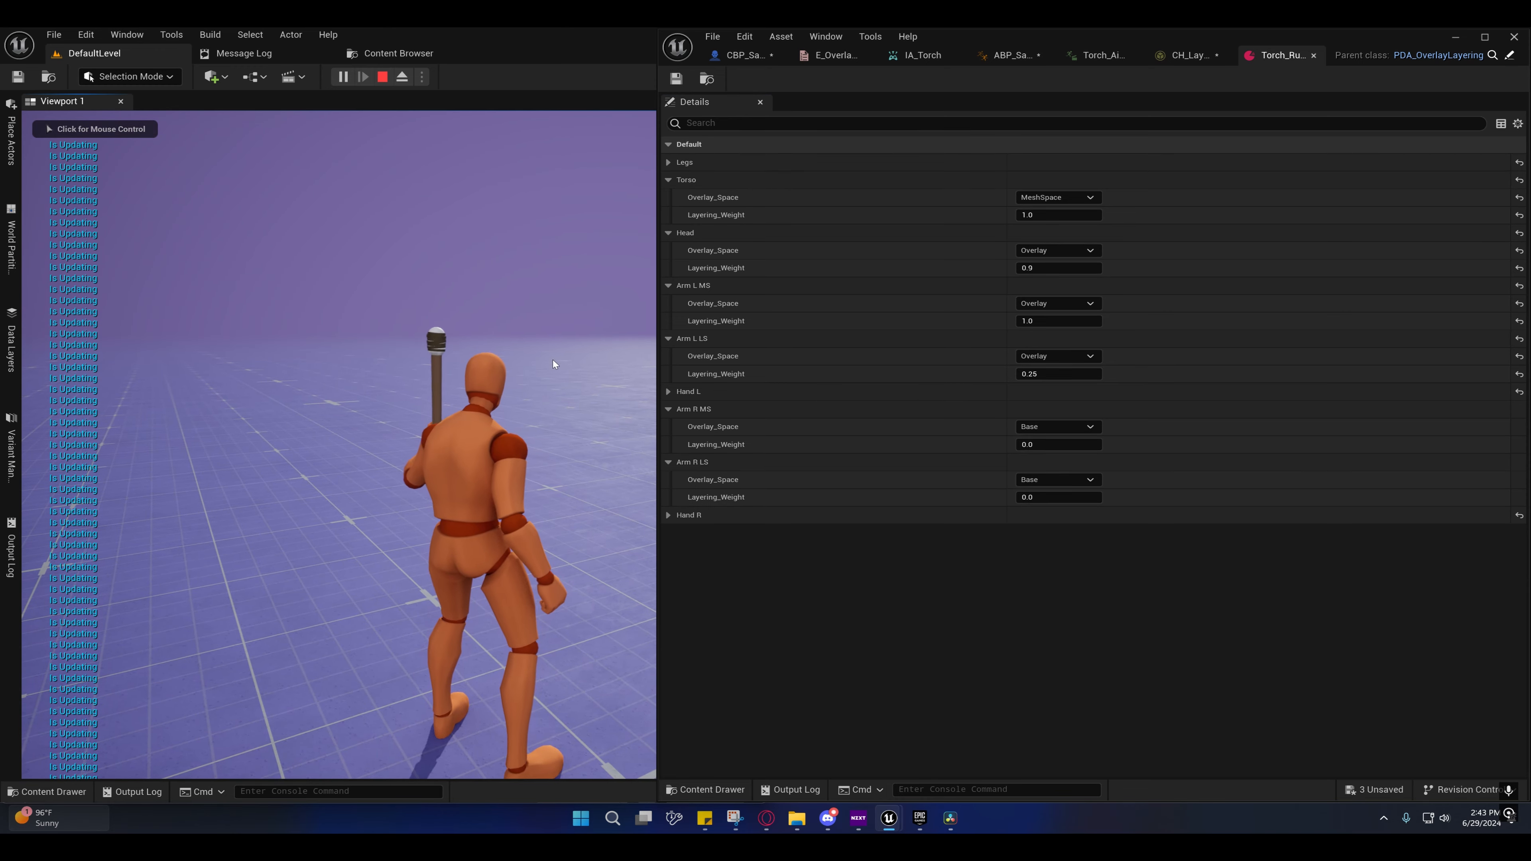
pyautogui.click(555, 363)
pyautogui.press('w')
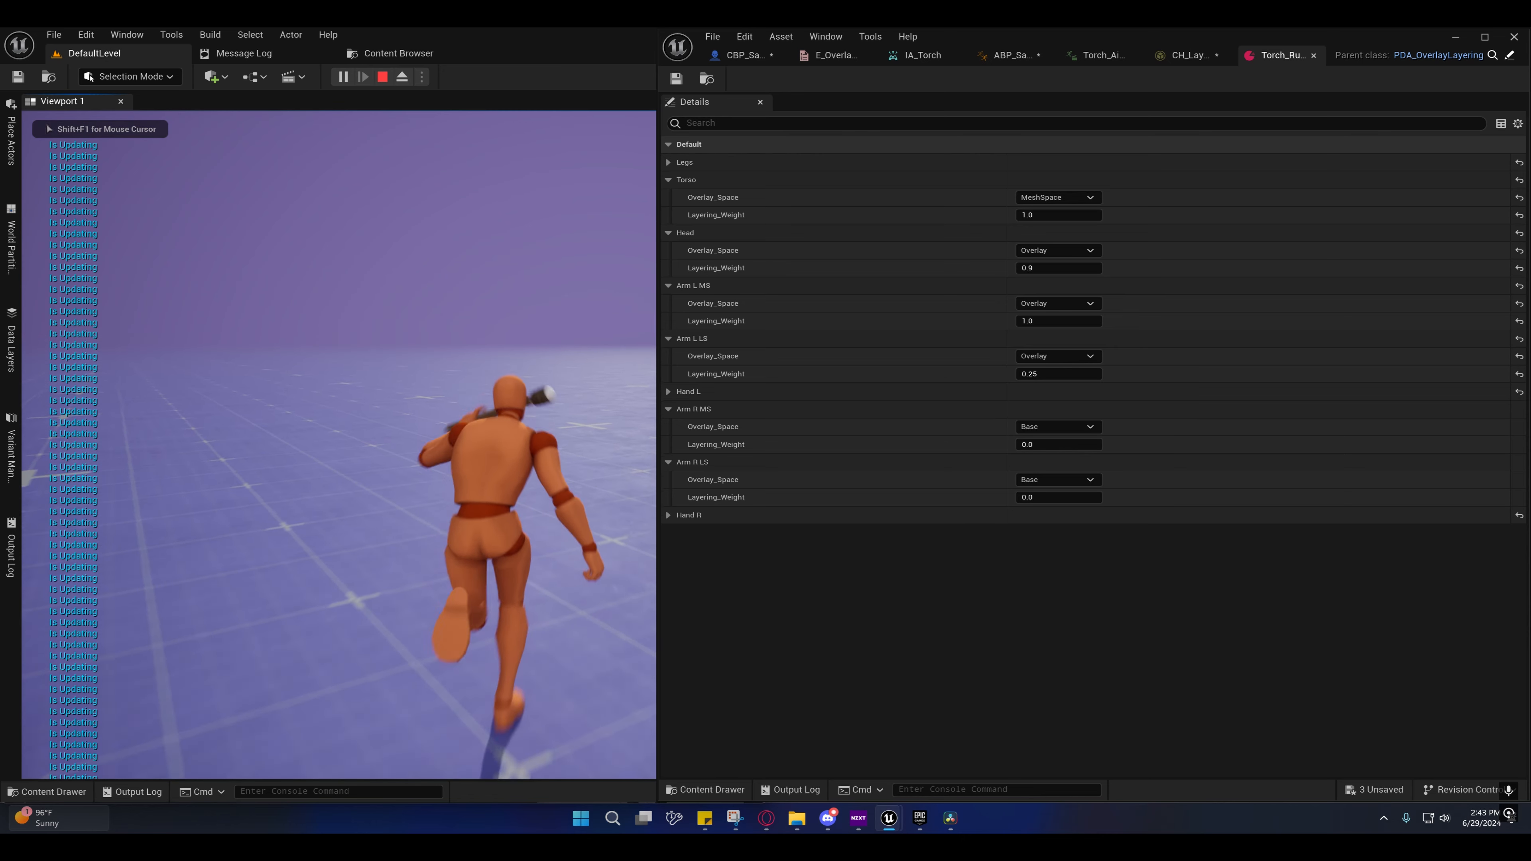
pyautogui.hotkey('shift', 'F1')
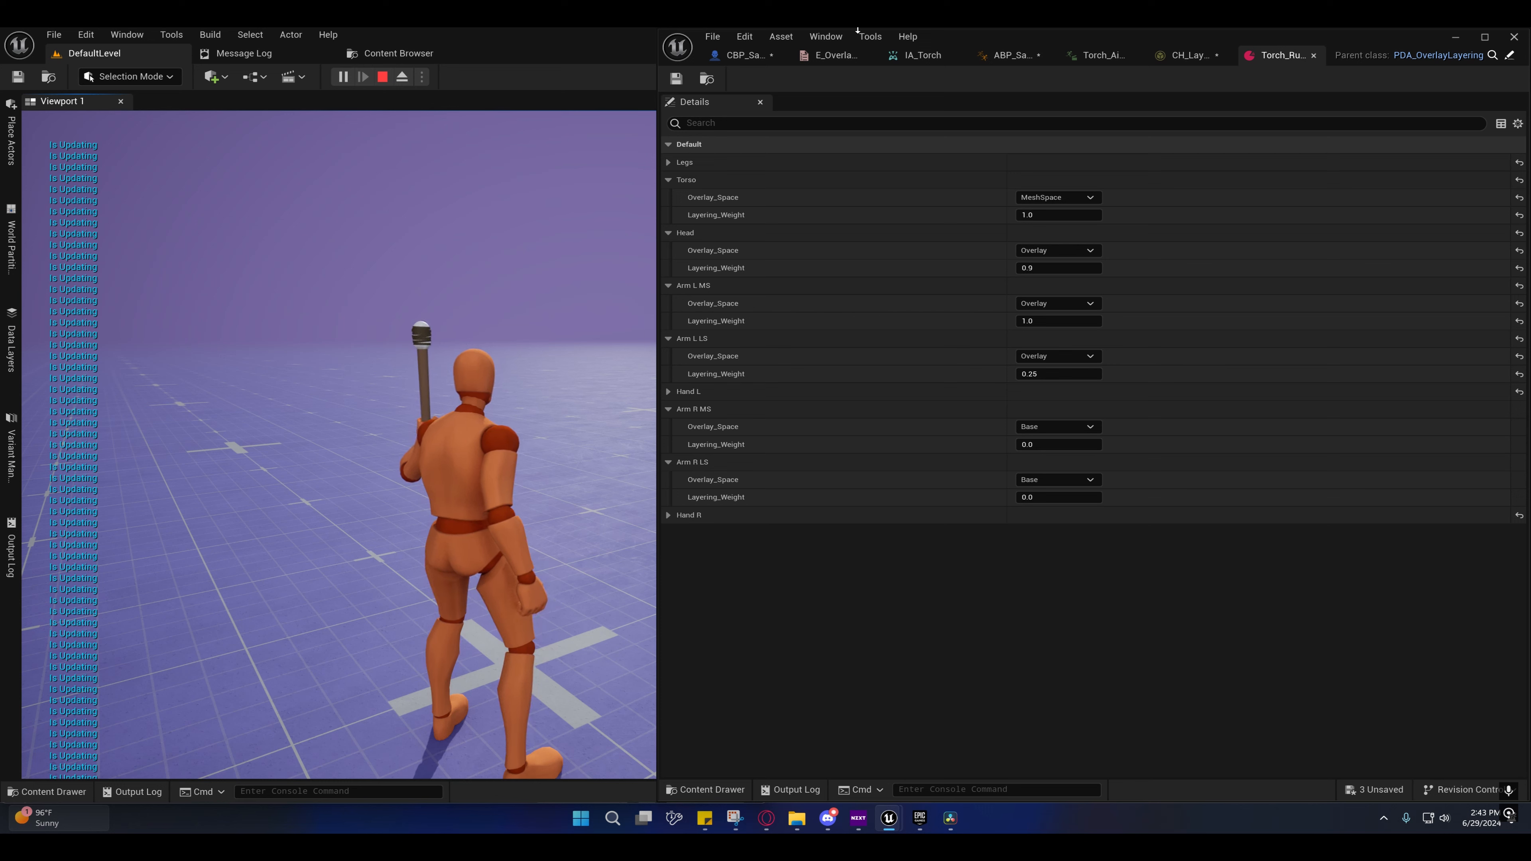
# Step: Open the Torch_Running_Rest data asset, expand its Arm L MS settings, and run the character in play to check the arm
pyautogui.click(706, 79)
pyautogui.scroll(-2, 1067, 632)
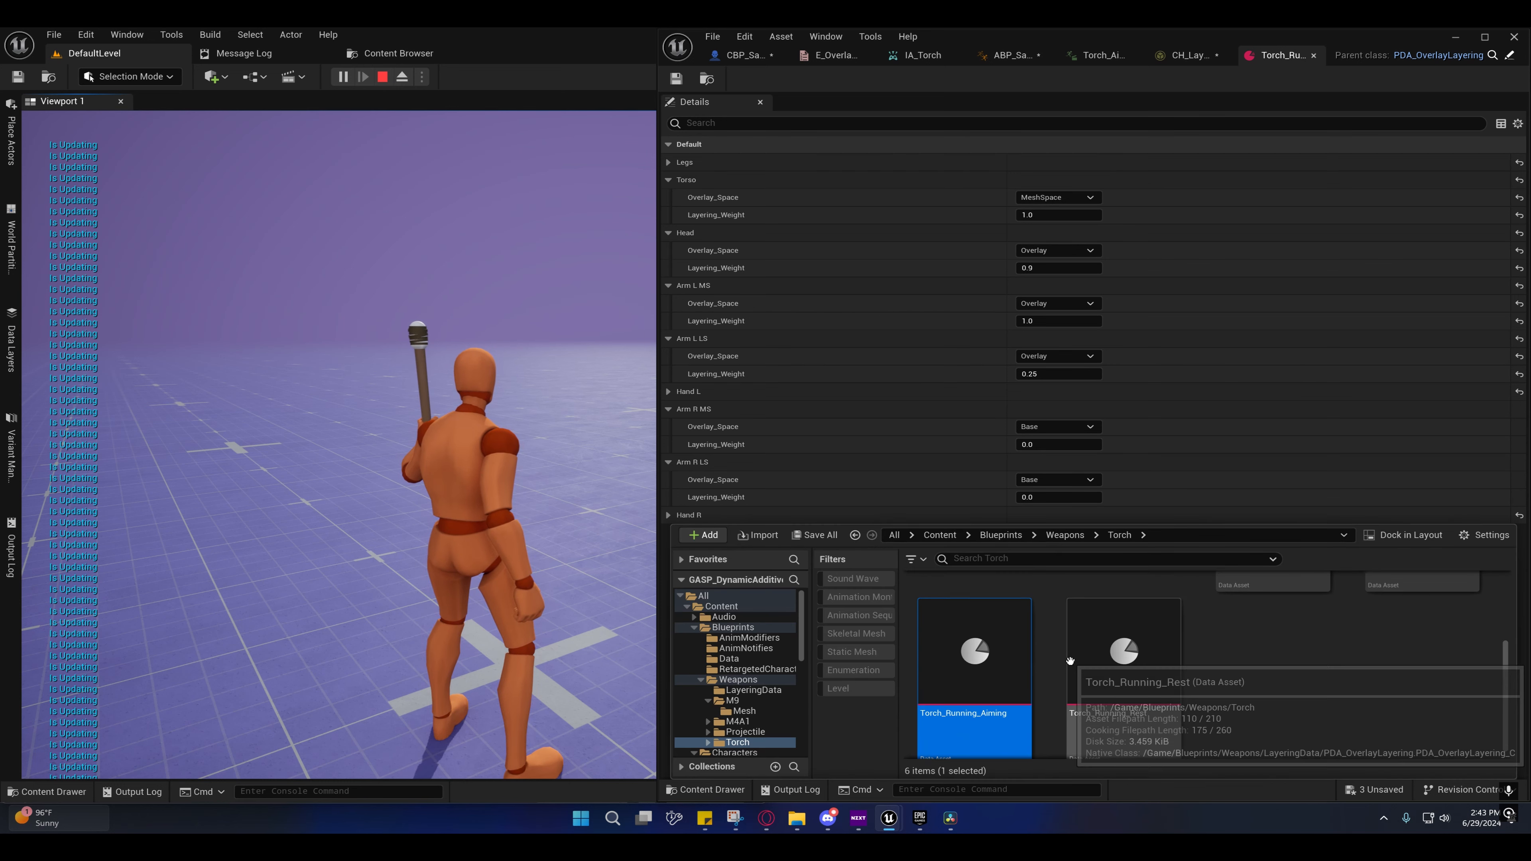
pyautogui.click(1141, 674)
pyautogui.doubleClick(1141, 674)
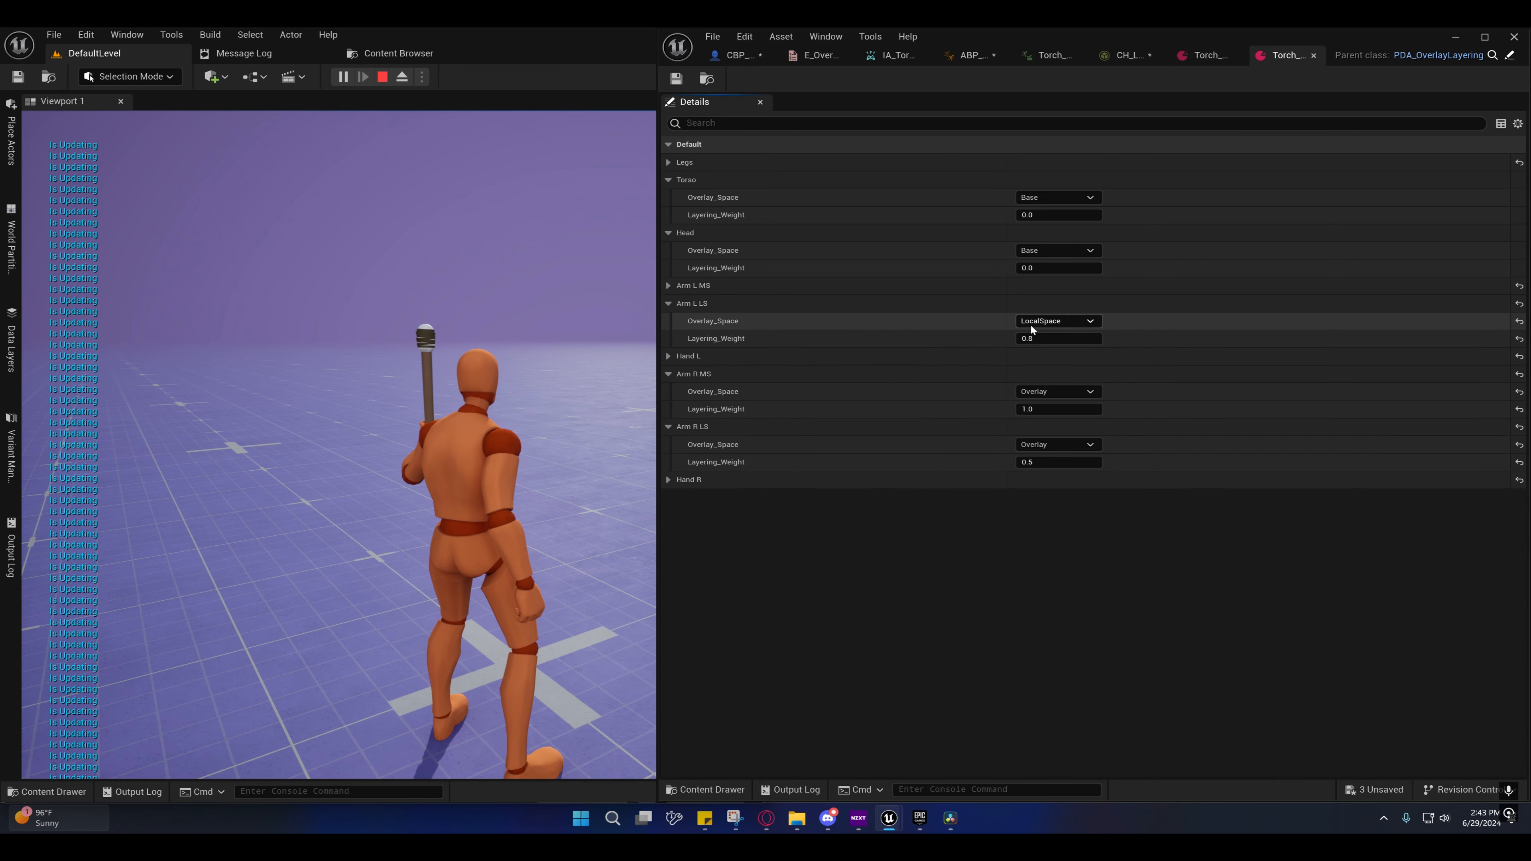
pyautogui.click(668, 286)
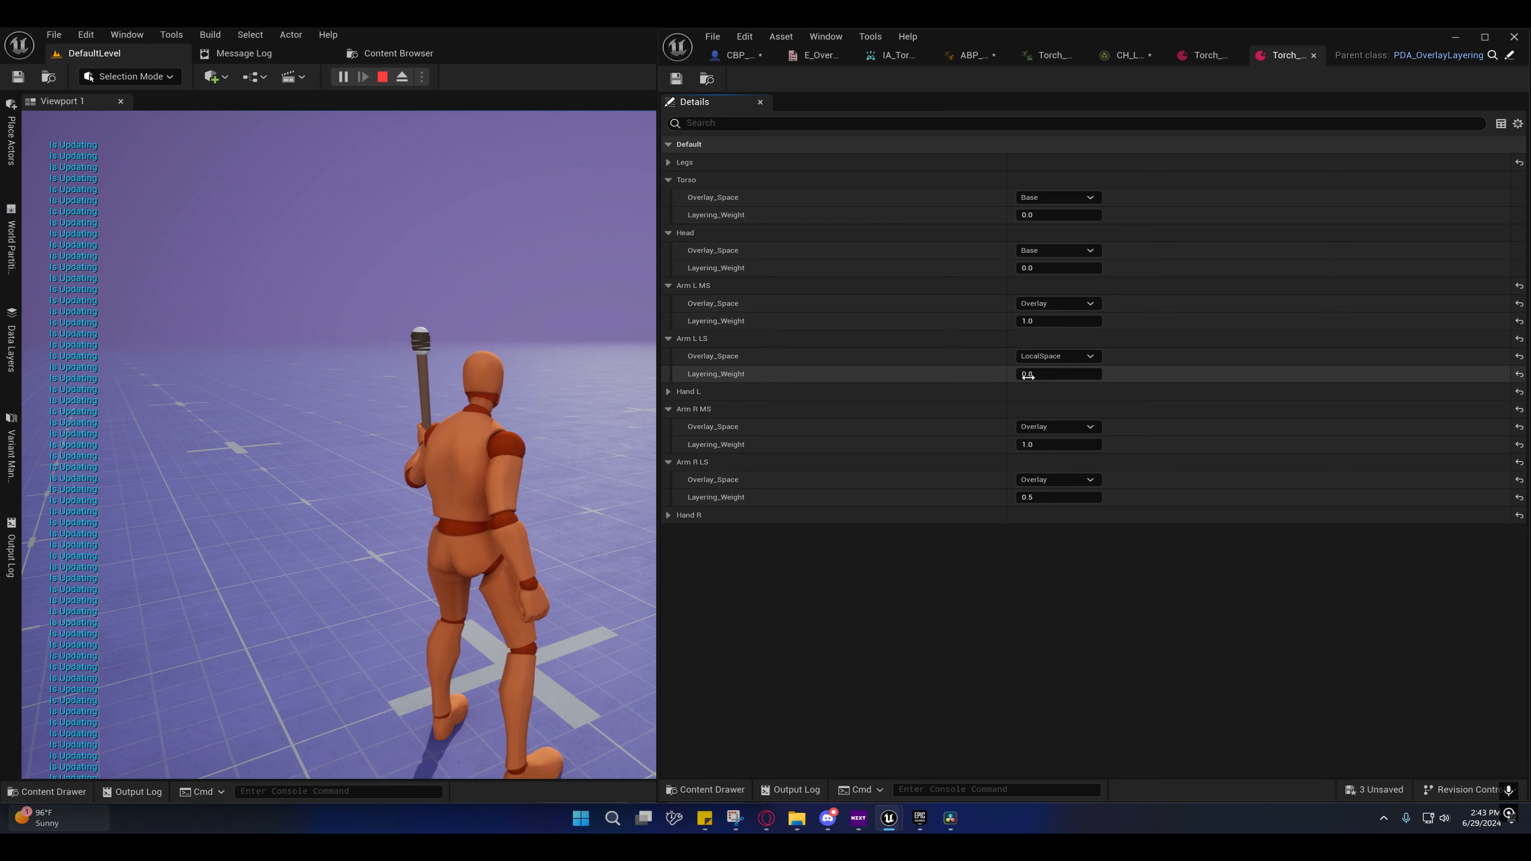
pyautogui.click(422, 422)
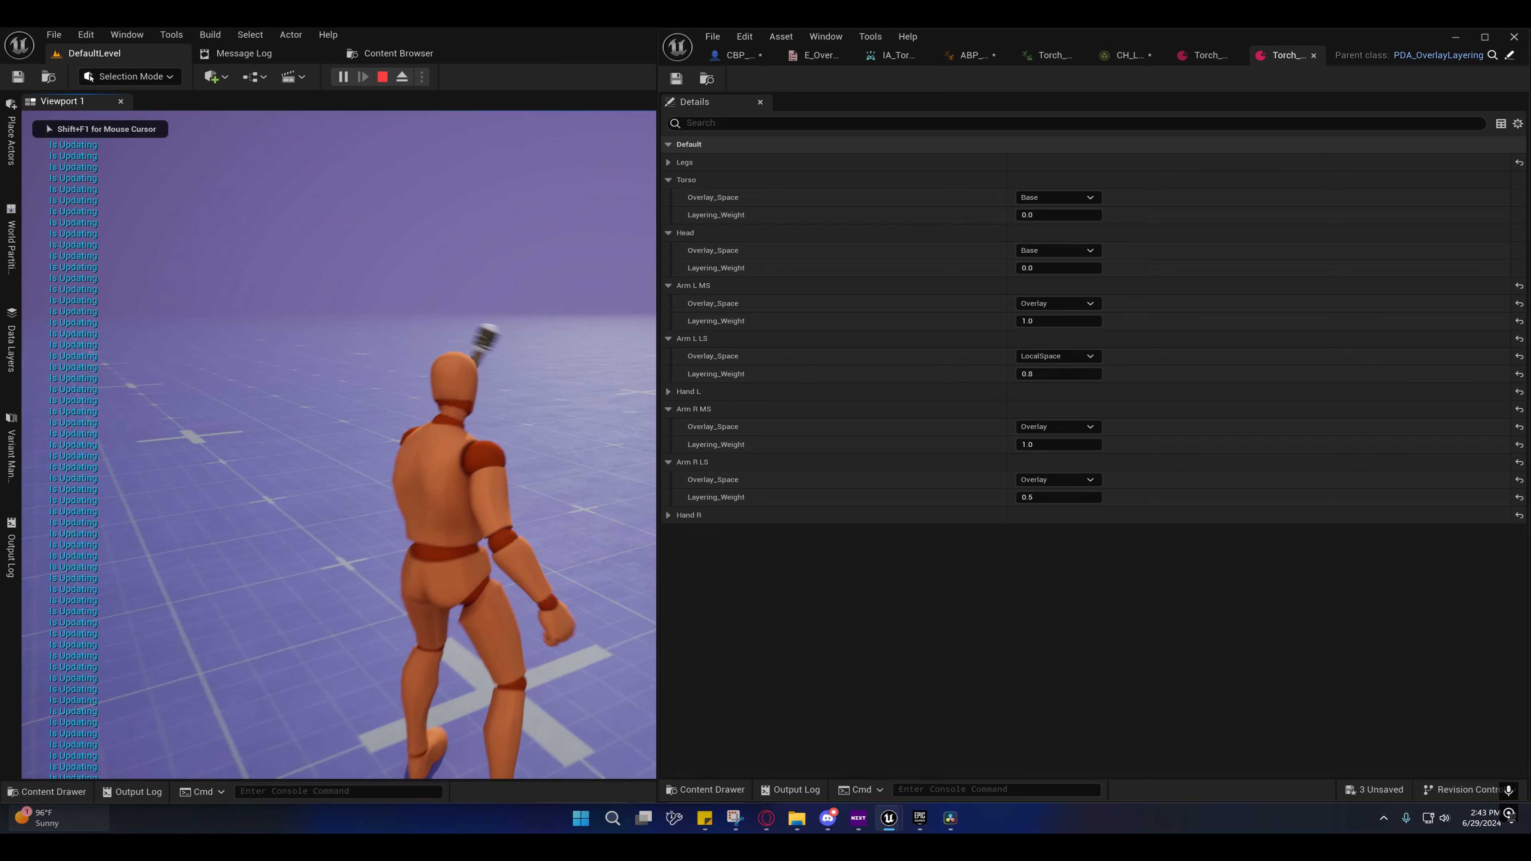
pyautogui.press('w')
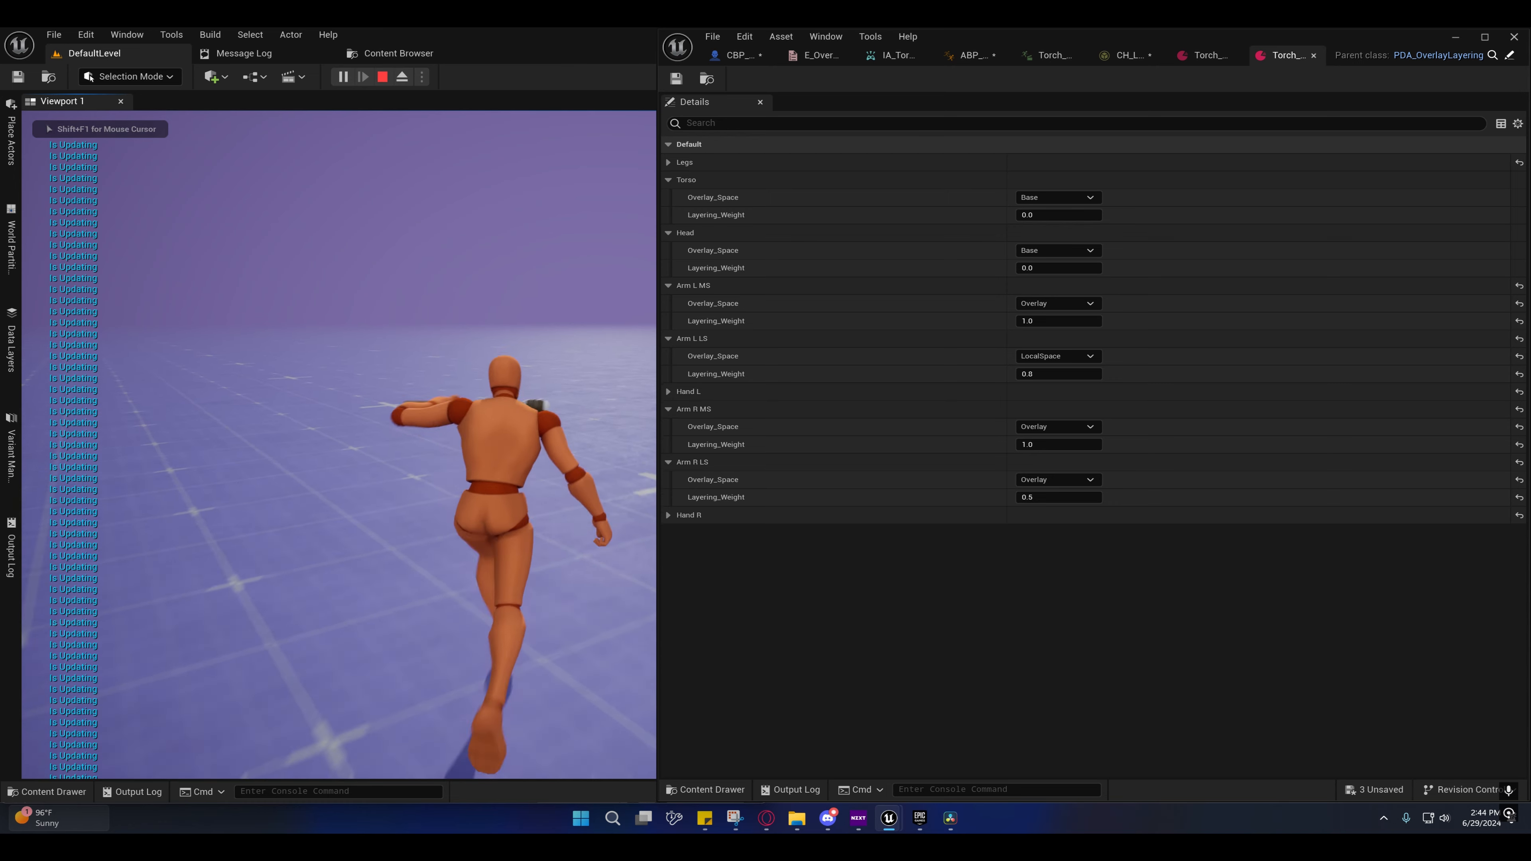
# Step: Set the Arm L LS layering weight to 0.2 in Torch_Running_Rest and test it by running in play
pyautogui.hotkey('shift', 'F1')
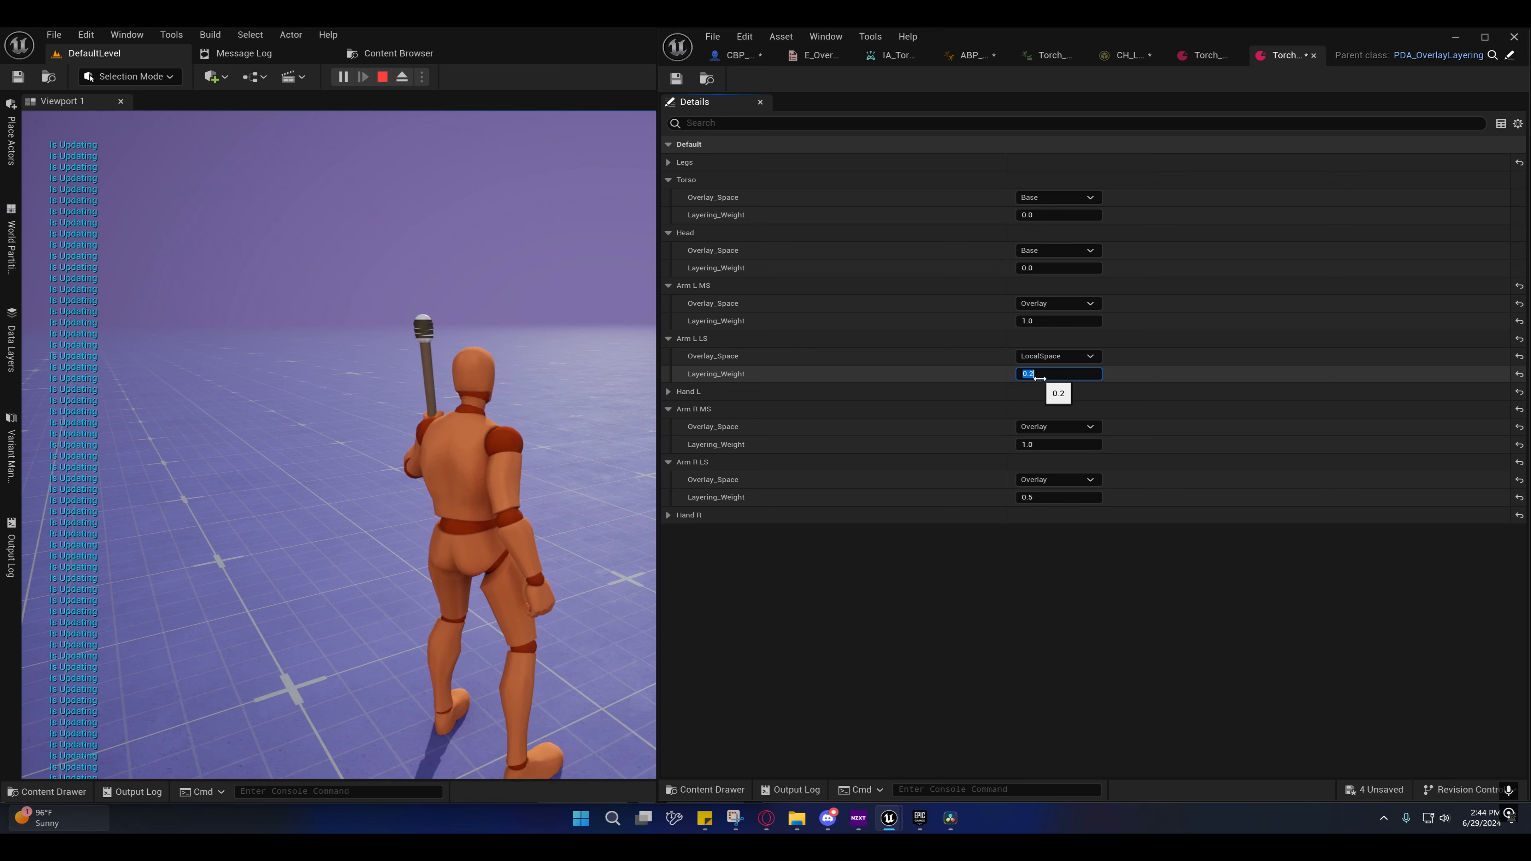
pyautogui.click(499, 366)
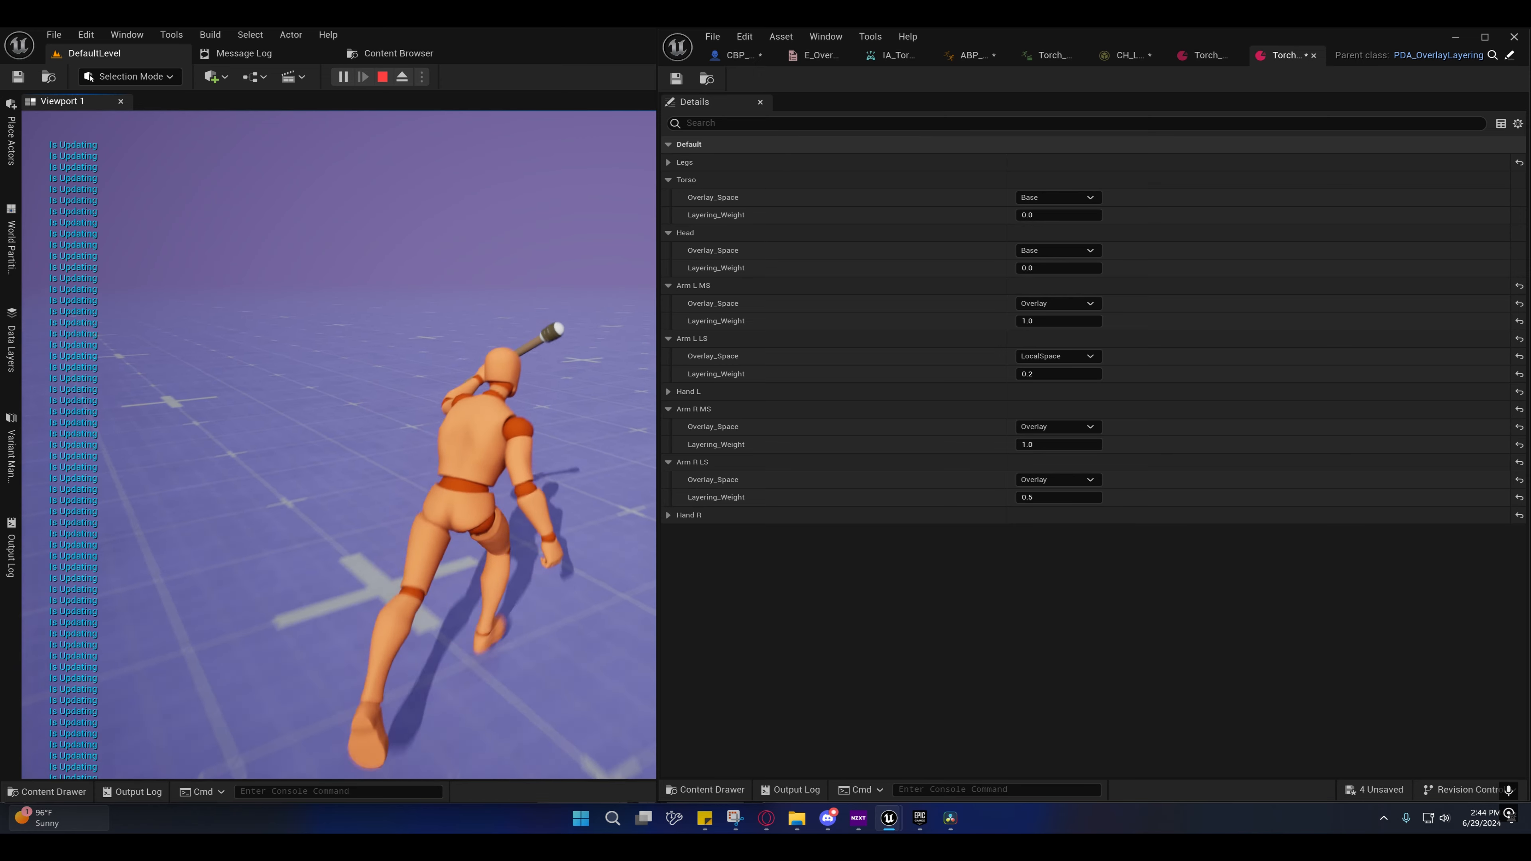
pyautogui.hotkey('shift', 'F1')
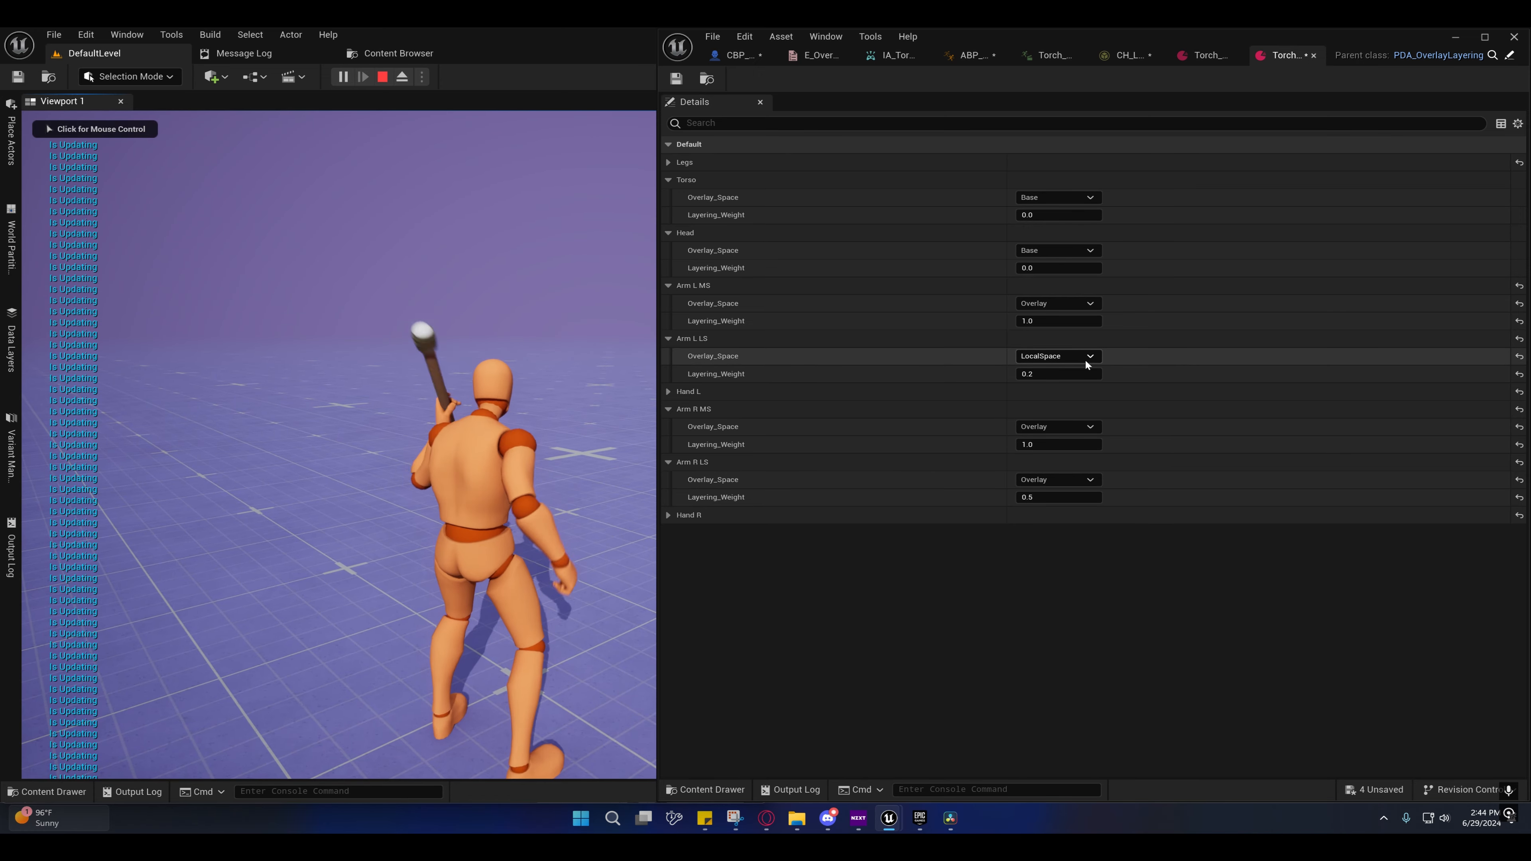
# Step: Change the Arm L LS overlay space to Overlay in Torch_Running_Rest and run the character in play to test it
pyautogui.click(1057, 356)
pyautogui.click(1043, 386)
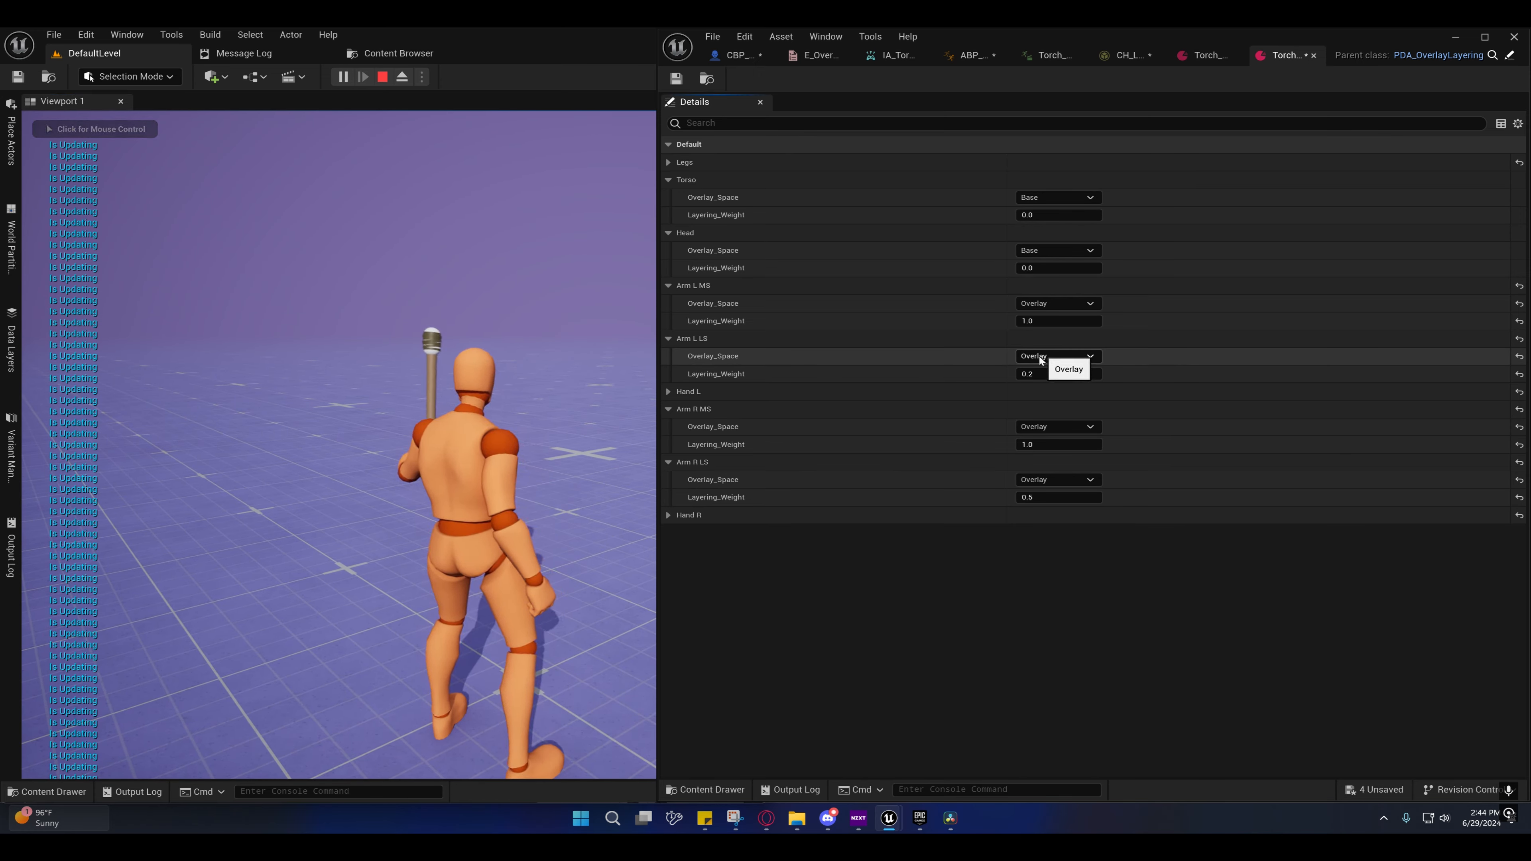
pyautogui.click(572, 386)
pyautogui.press('w')
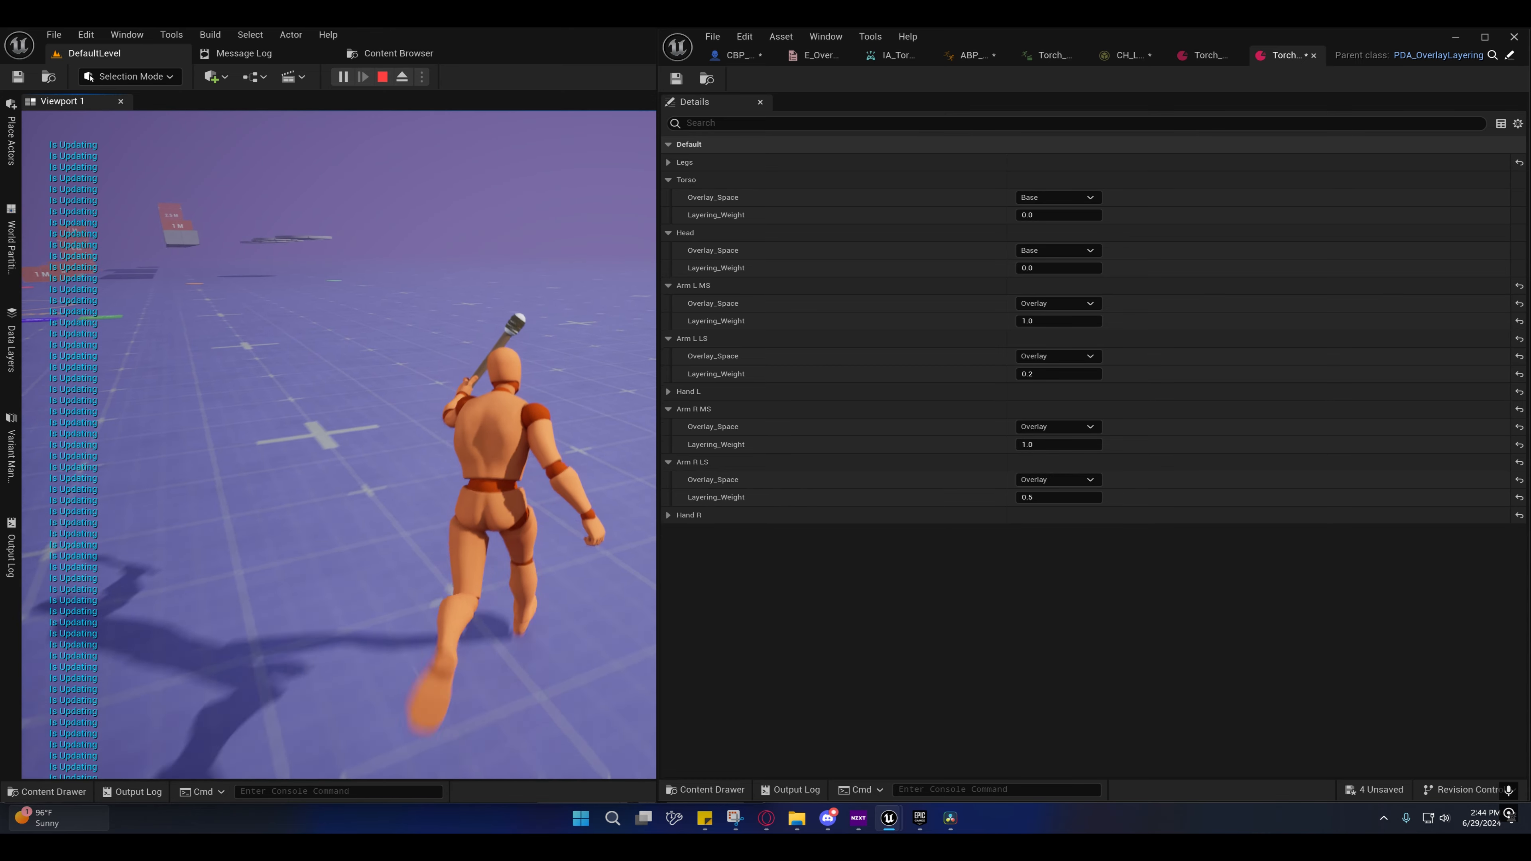
pyautogui.hotkey('shift', 'F1')
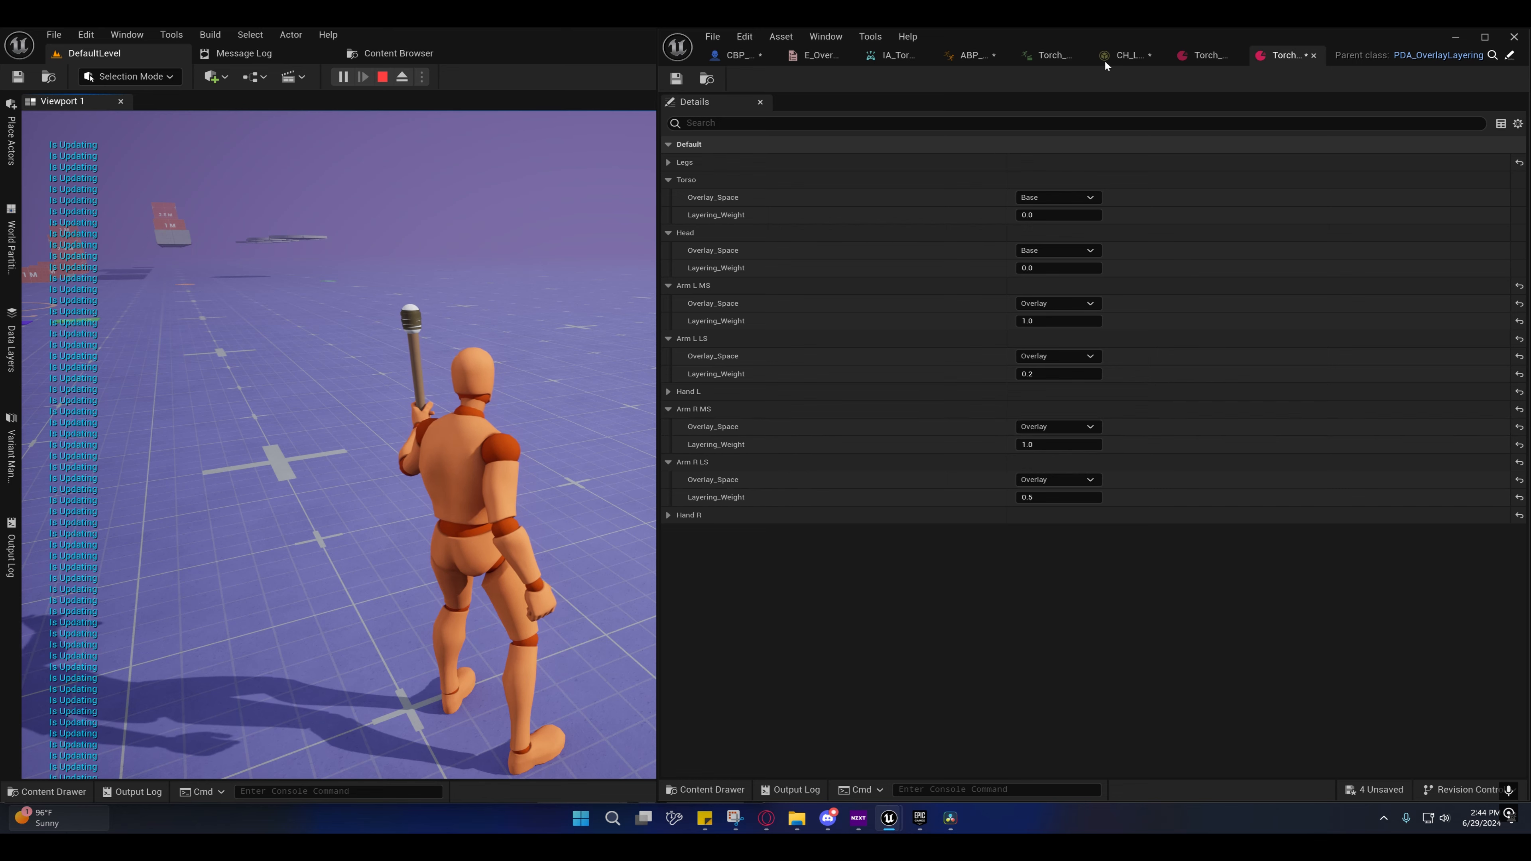
# Step: Look over the Update Layering Data function and the TorchAiming layer's pose, additive and blend nodes in ABP_SandboxCharacter
pyautogui.click(968, 56)
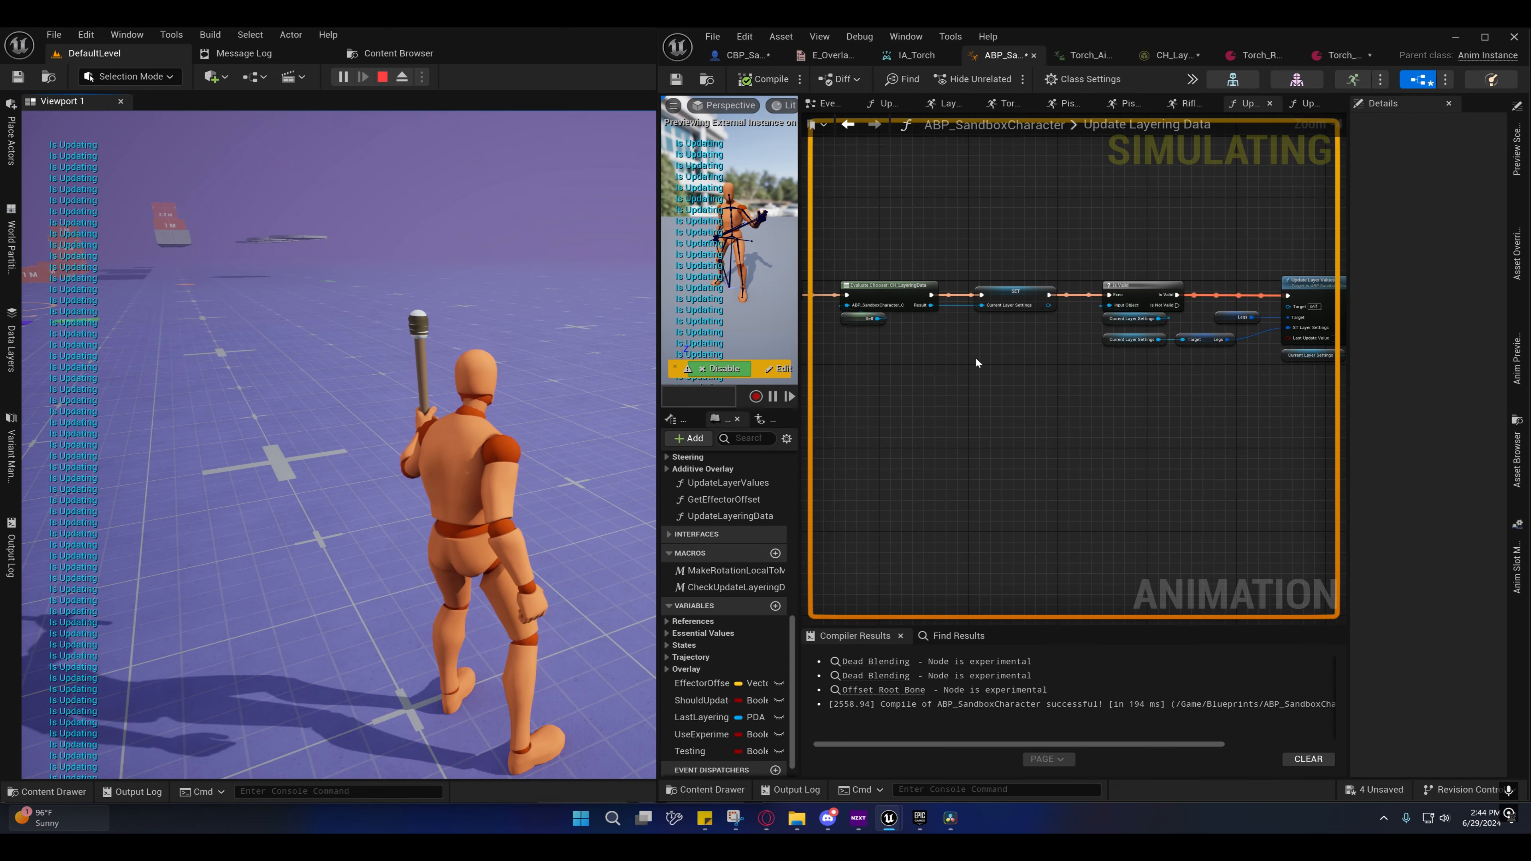
pyautogui.moveTo(974, 356); pyautogui.dragTo(733, 323, button='right')
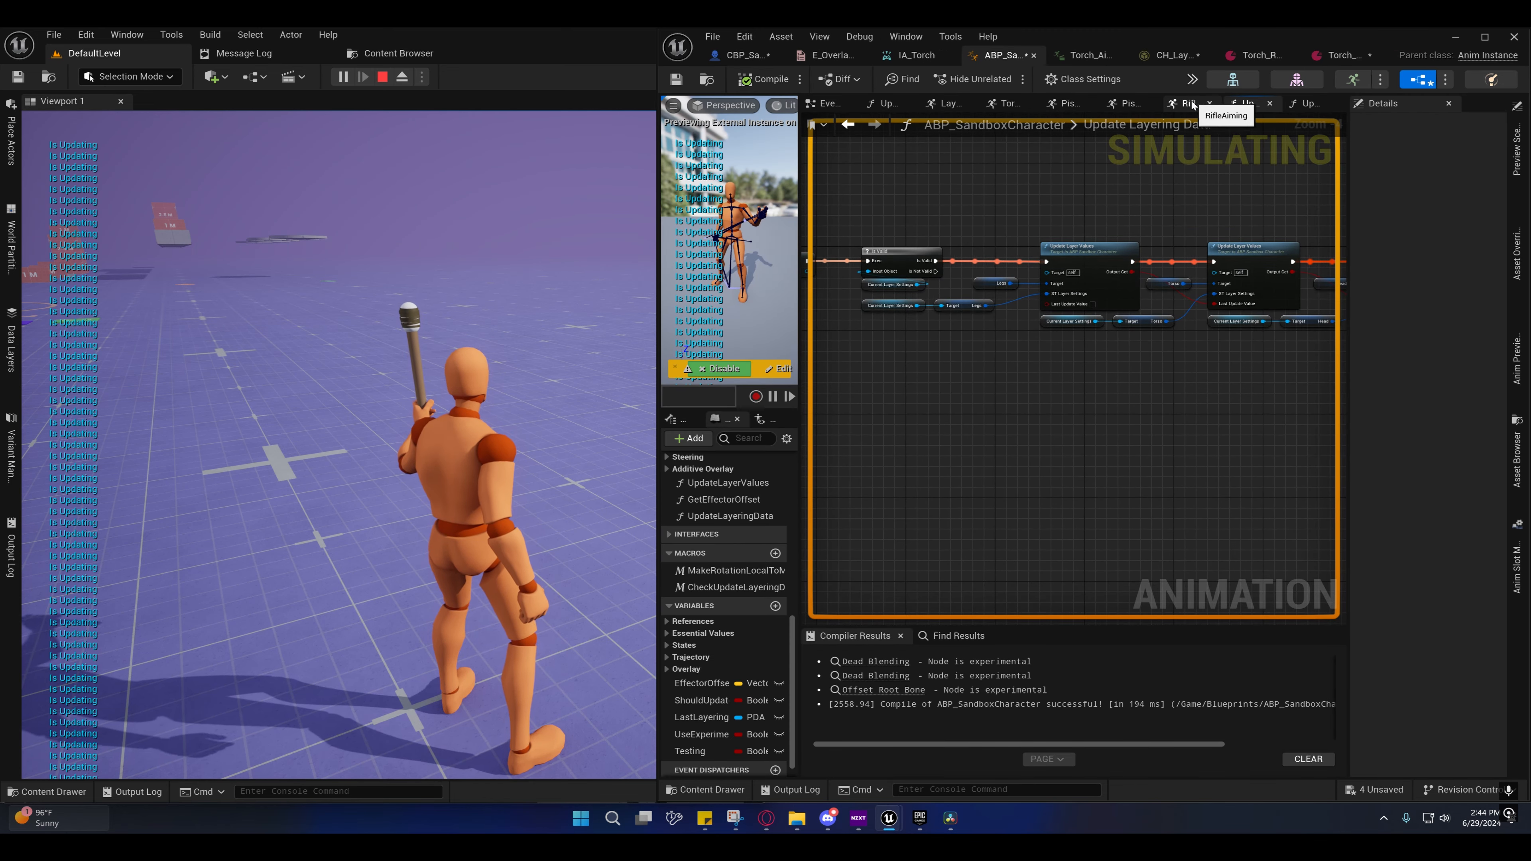
pyautogui.click(1014, 106)
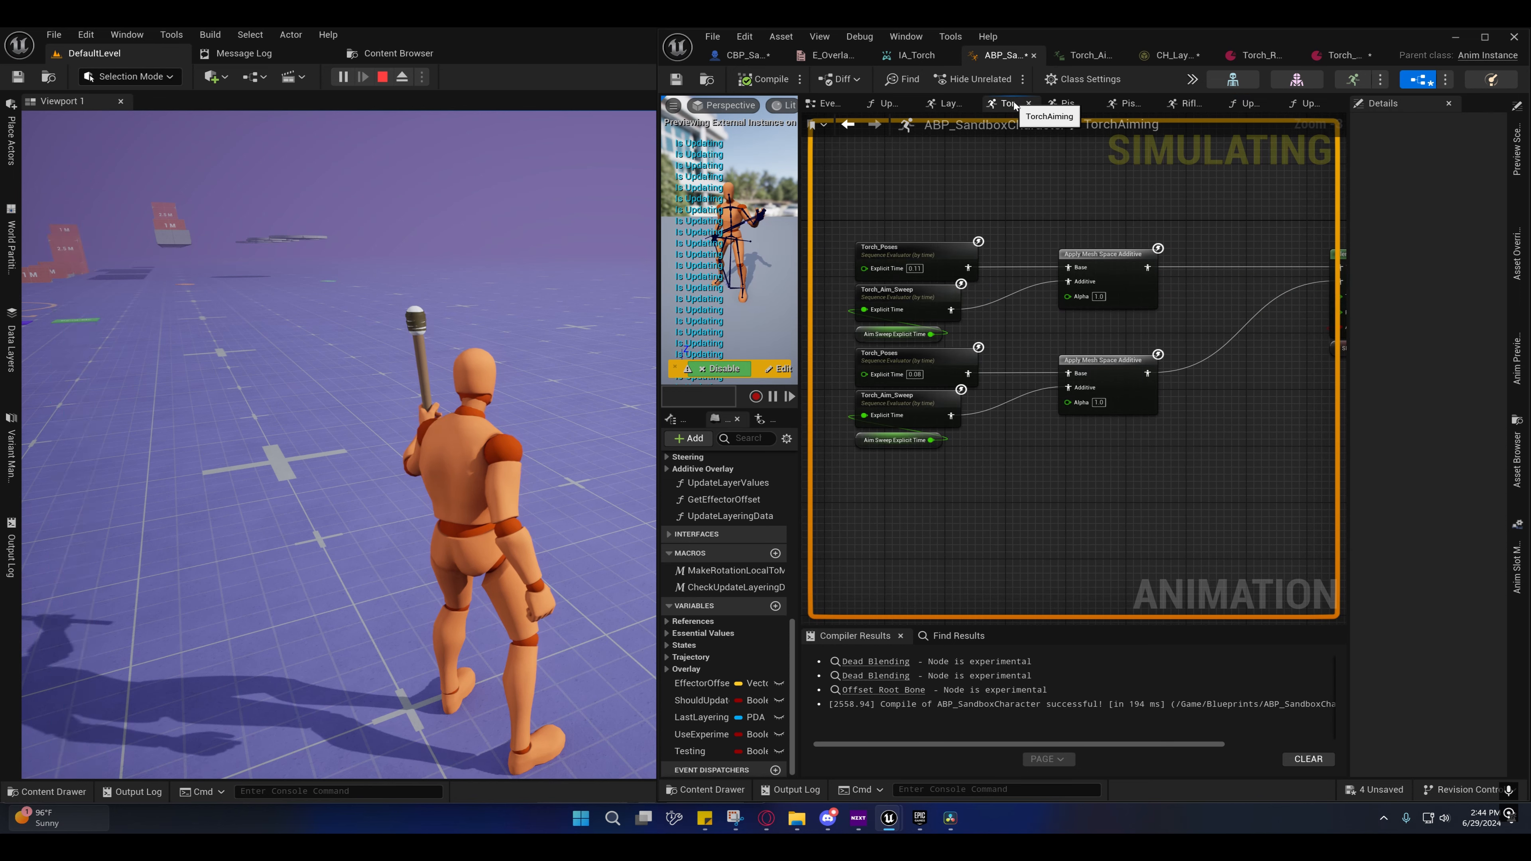
pyautogui.moveTo(1034, 300); pyautogui.dragTo(766, 329, button='right')
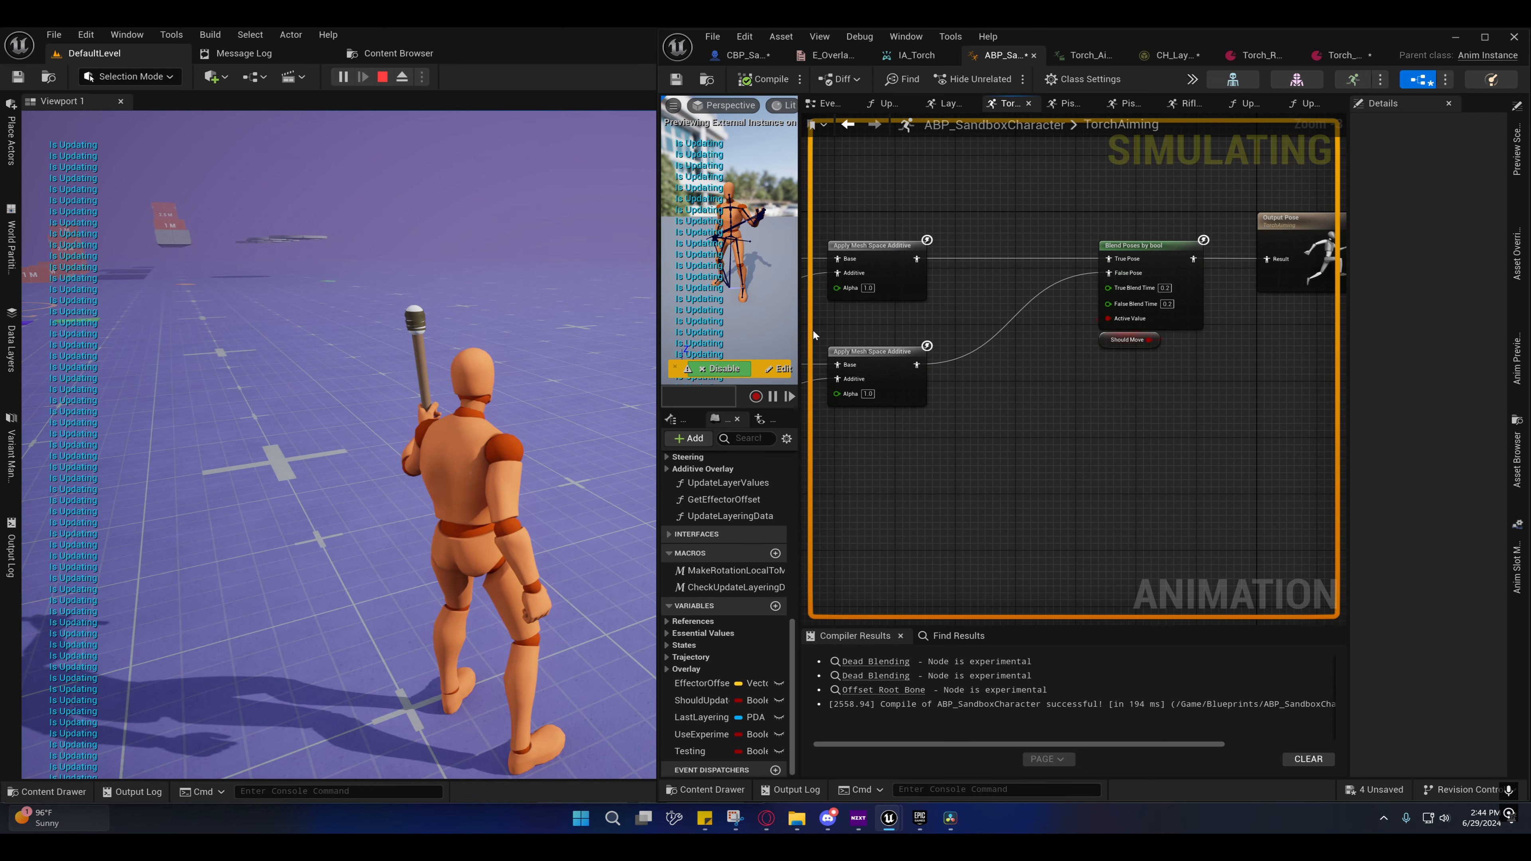
pyautogui.moveTo(920, 326); pyautogui.dragTo(1254, 342, button='right')
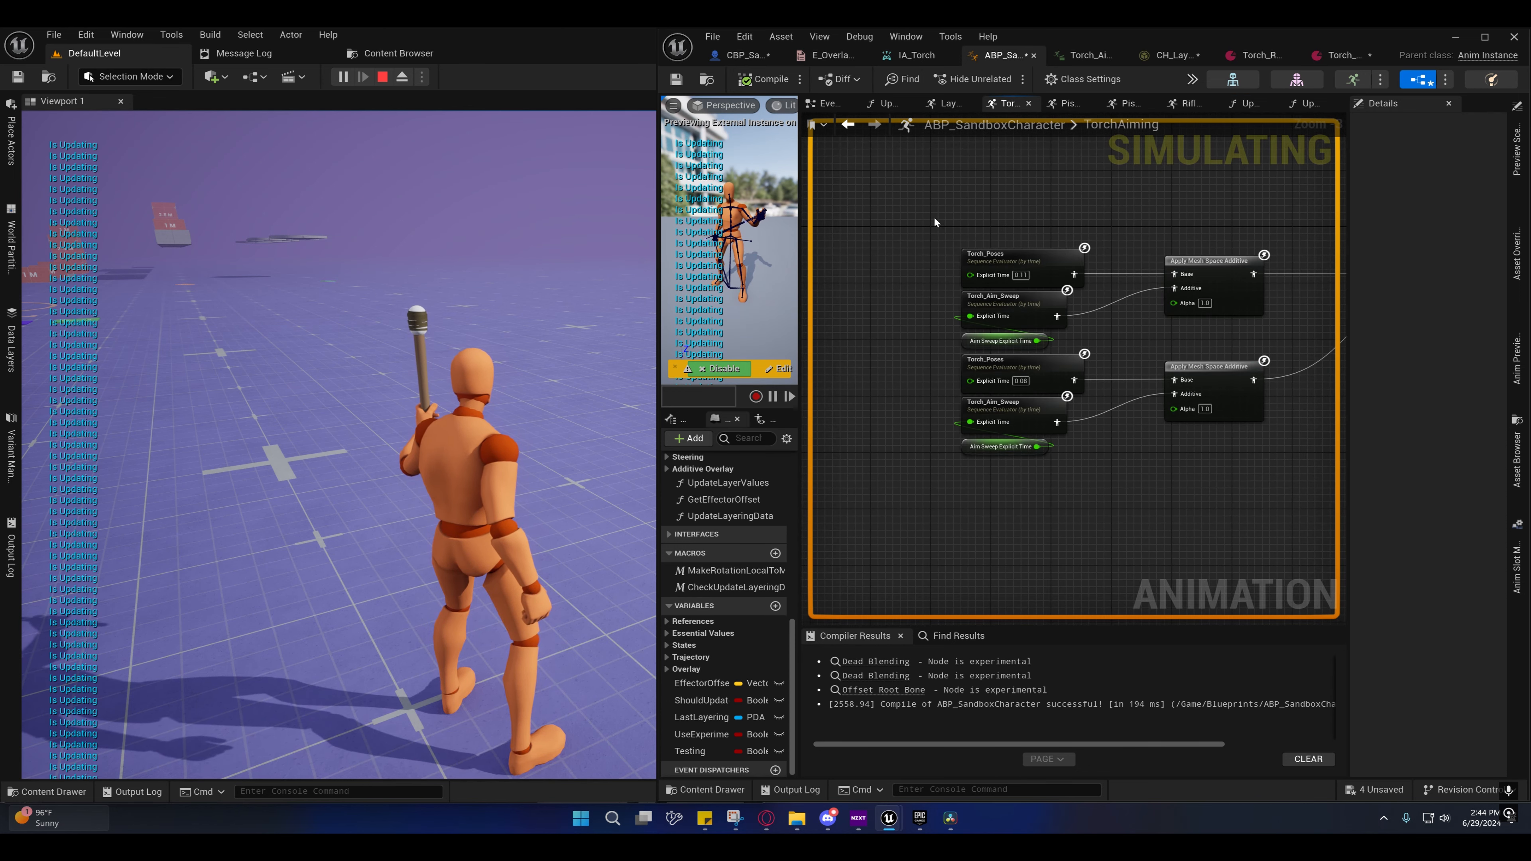
pyautogui.moveTo(934, 217); pyautogui.dragTo(1167, 345)
pyautogui.moveTo(1186, 338); pyautogui.dragTo(1018, 307, button='right')
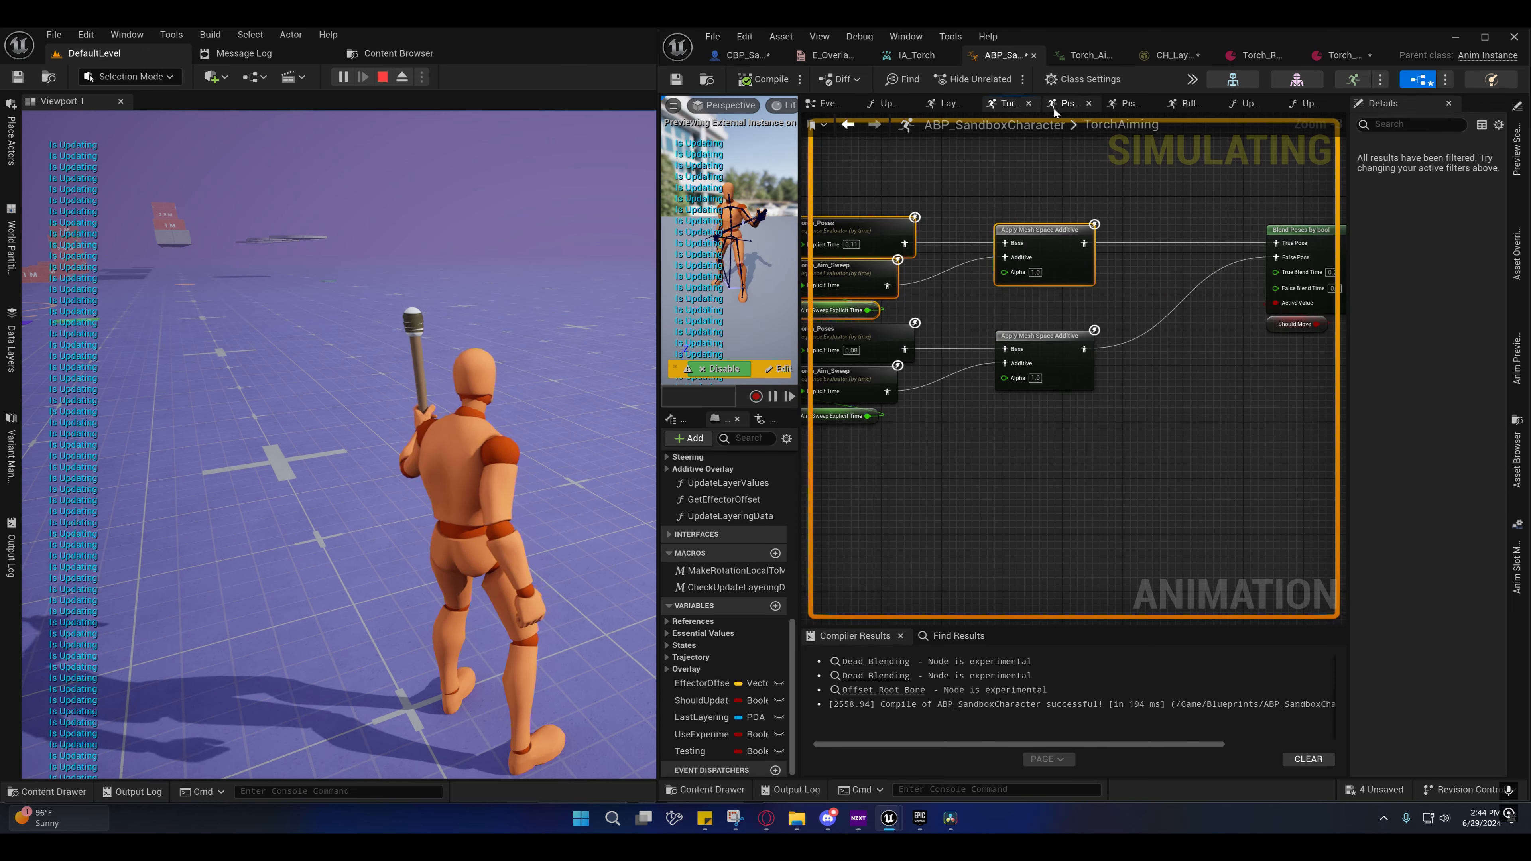
pyautogui.moveTo(1018, 136); pyautogui.dragTo(1100, 117, button='right')
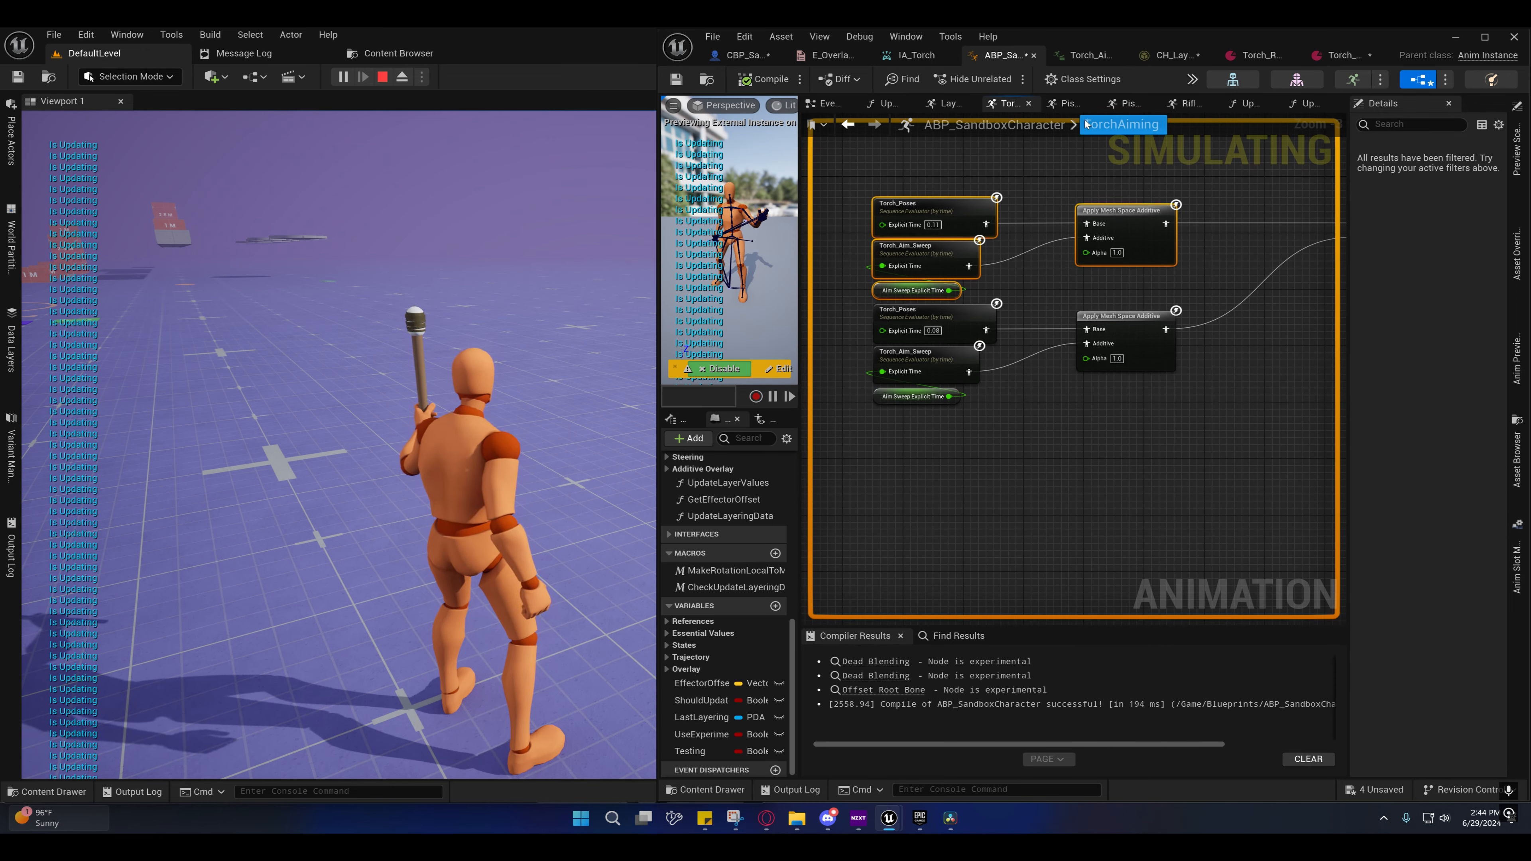
# Step: Open the TorchReady animation layer and examine its Blend Poses by bool, Two Way Blend and Map Range Clamped nodes
pyautogui.scroll(10, 686, 573)
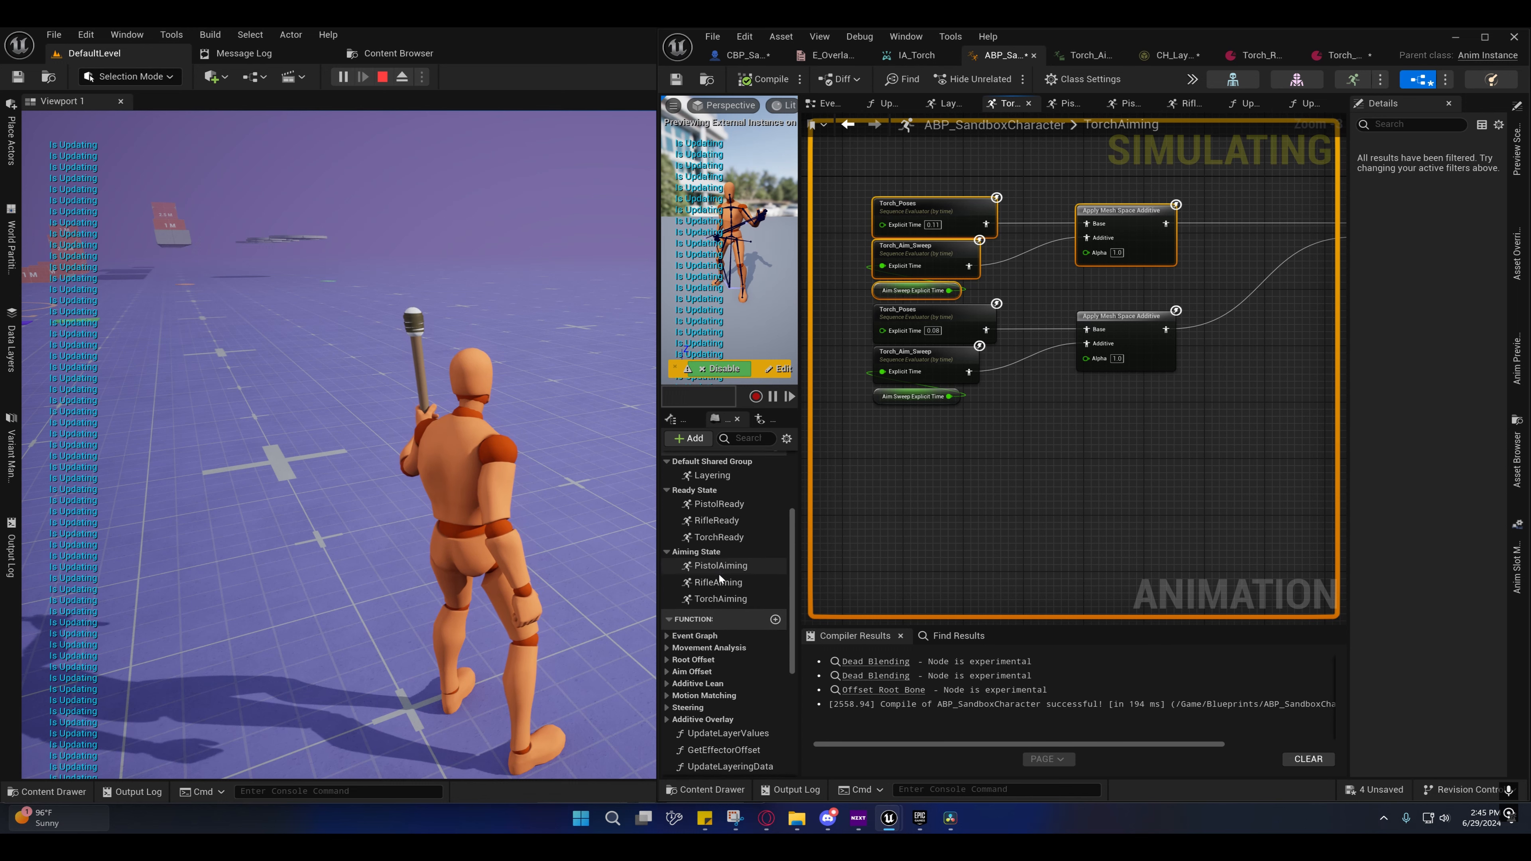
pyautogui.doubleClick(718, 579)
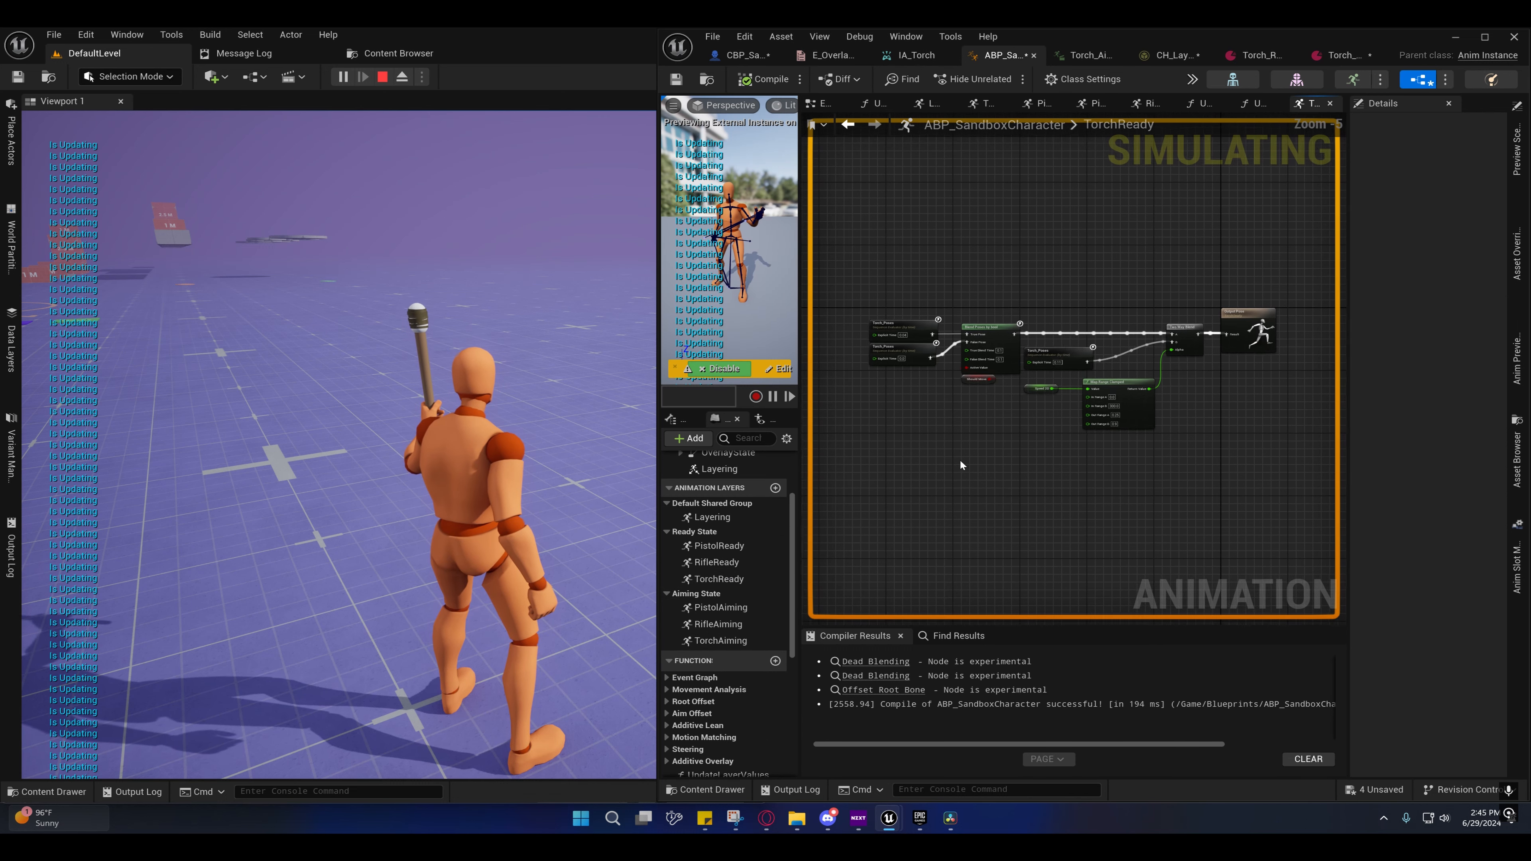
pyautogui.scroll(5, 1024, 401)
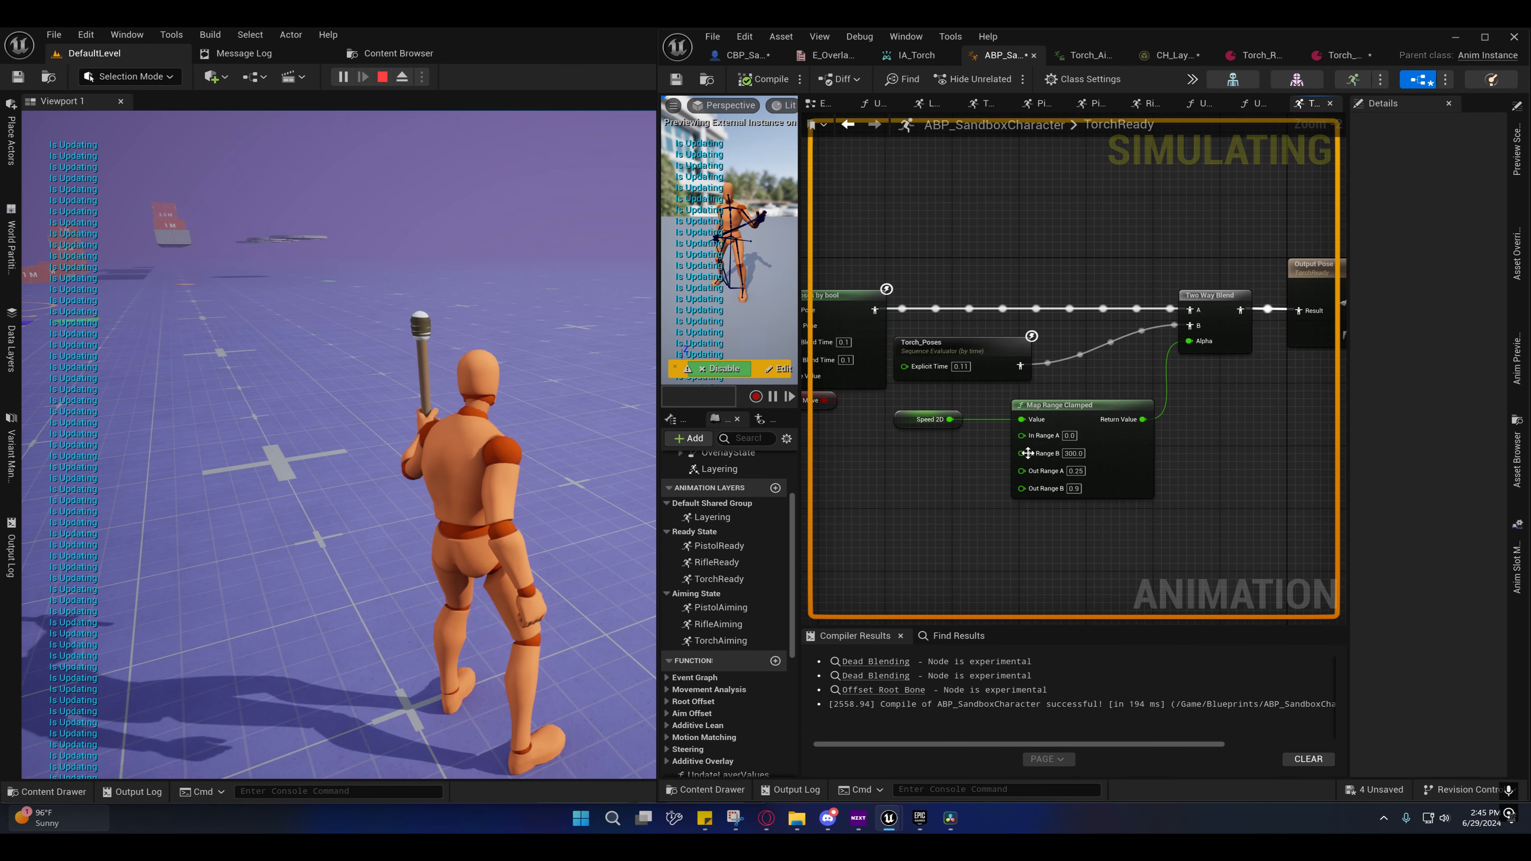
pyautogui.moveTo(1131, 416); pyautogui.dragTo(1302, 366, button='right')
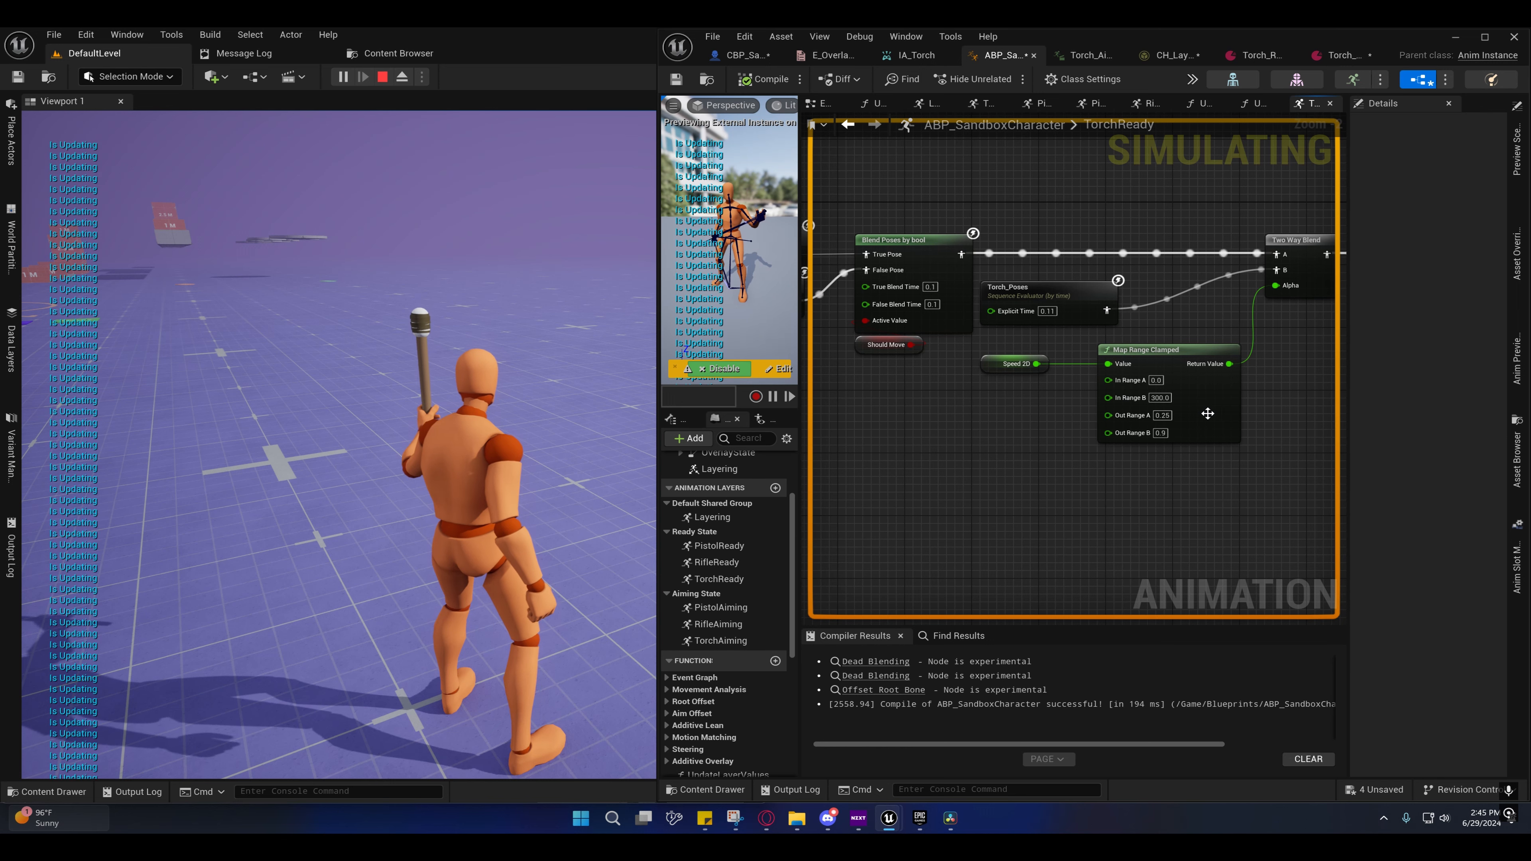
pyautogui.scroll(-1, 1195, 418)
pyautogui.scroll(-1, 1195, 418)
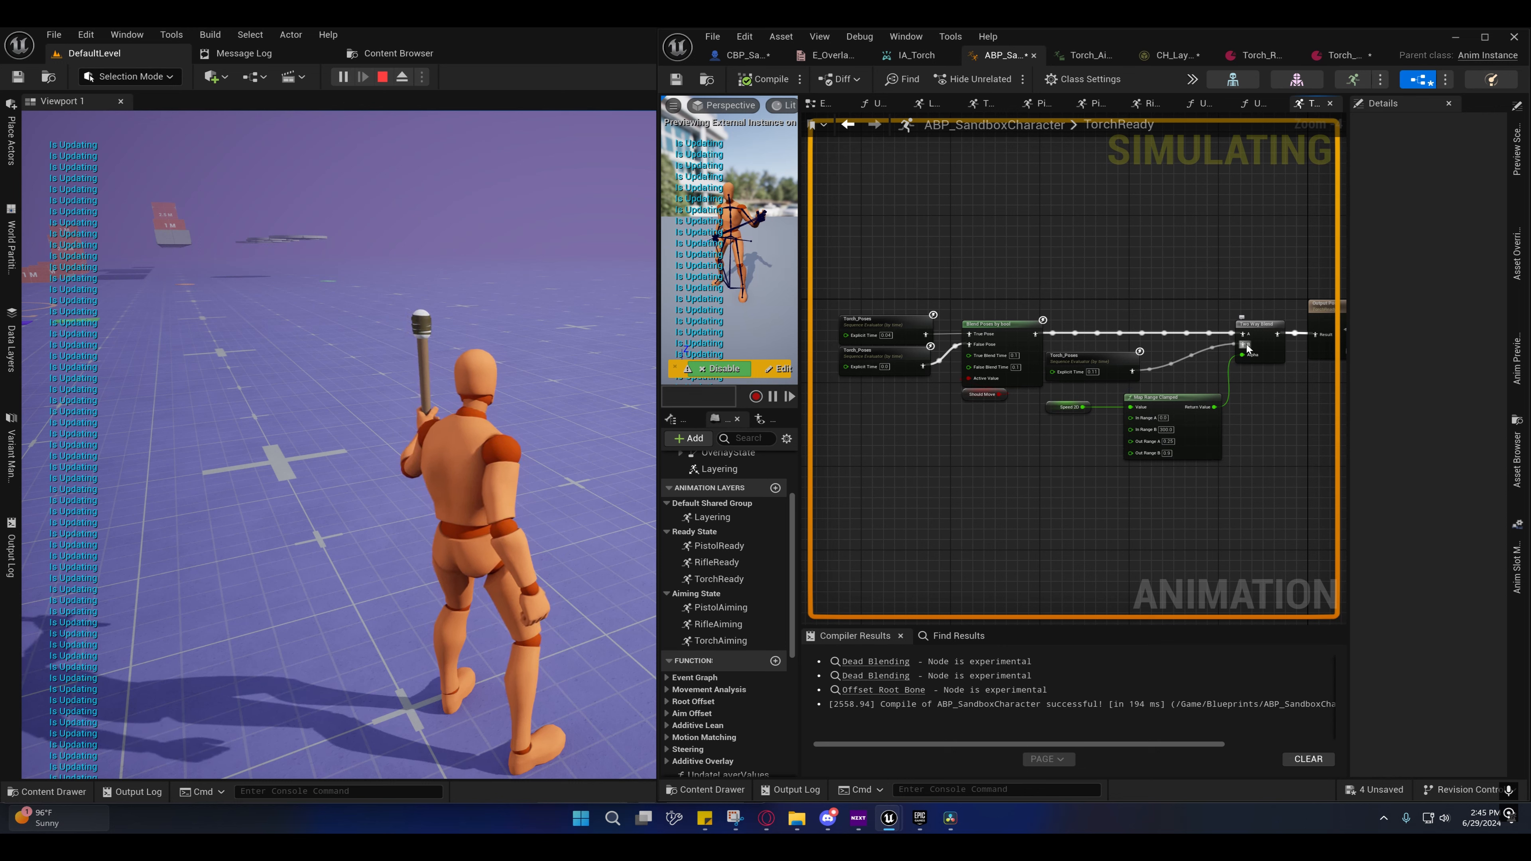
# Step: Open the Torch_Poses animation from its TorchReady node, maximize the editor window, and scrub the timeline to compare the torch poses
pyautogui.doubleClick(1104, 358)
pyautogui.moveTo(1103, 38); pyautogui.dragTo(808, 121)
pyautogui.moveTo(1093, 128); pyautogui.dragTo(713, 163)
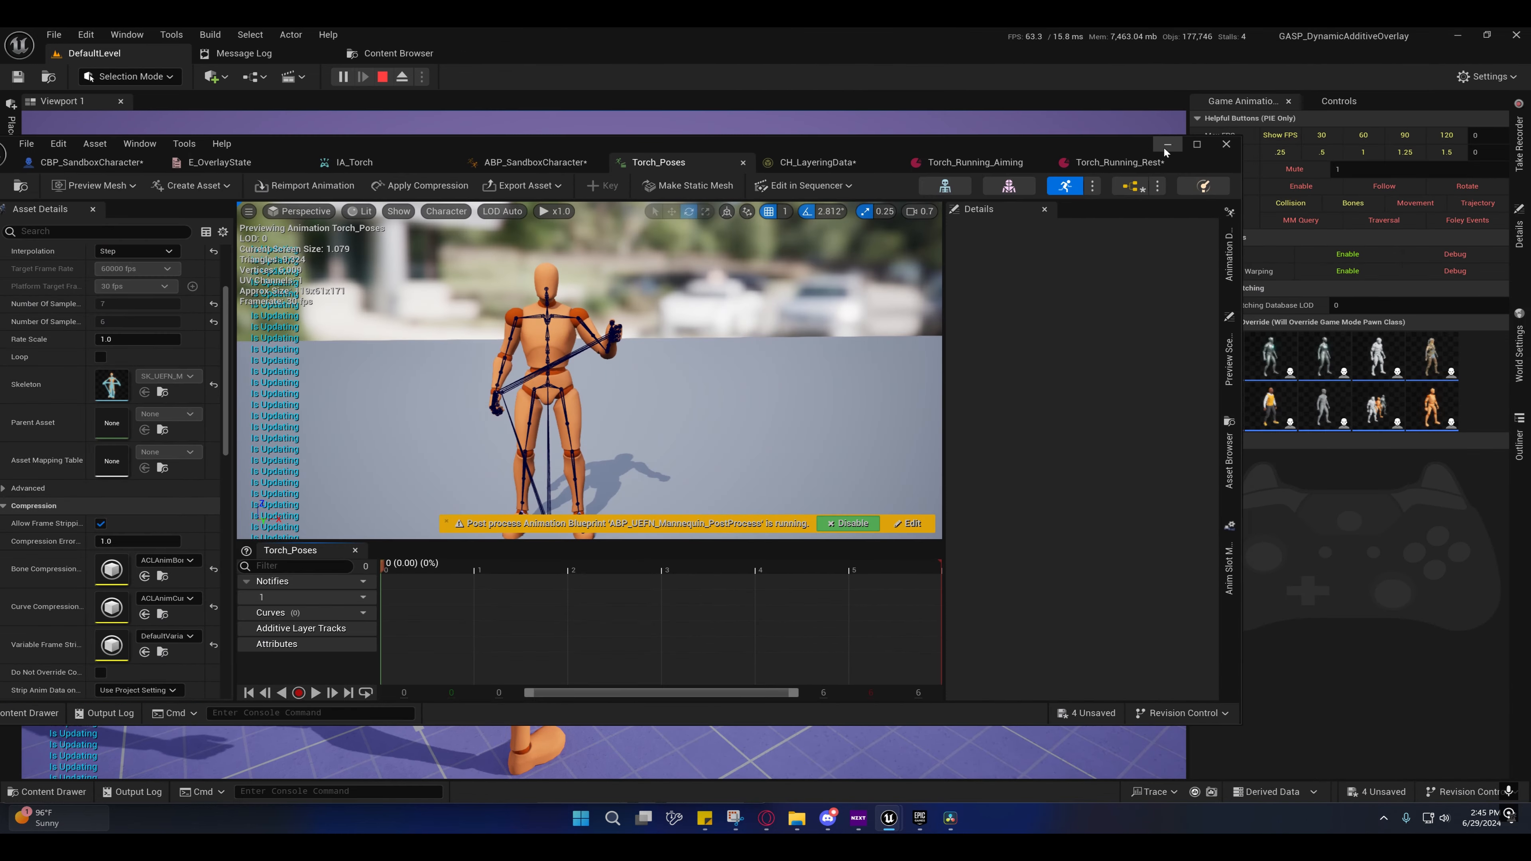
pyautogui.click(1185, 143)
pyautogui.click(872, 583)
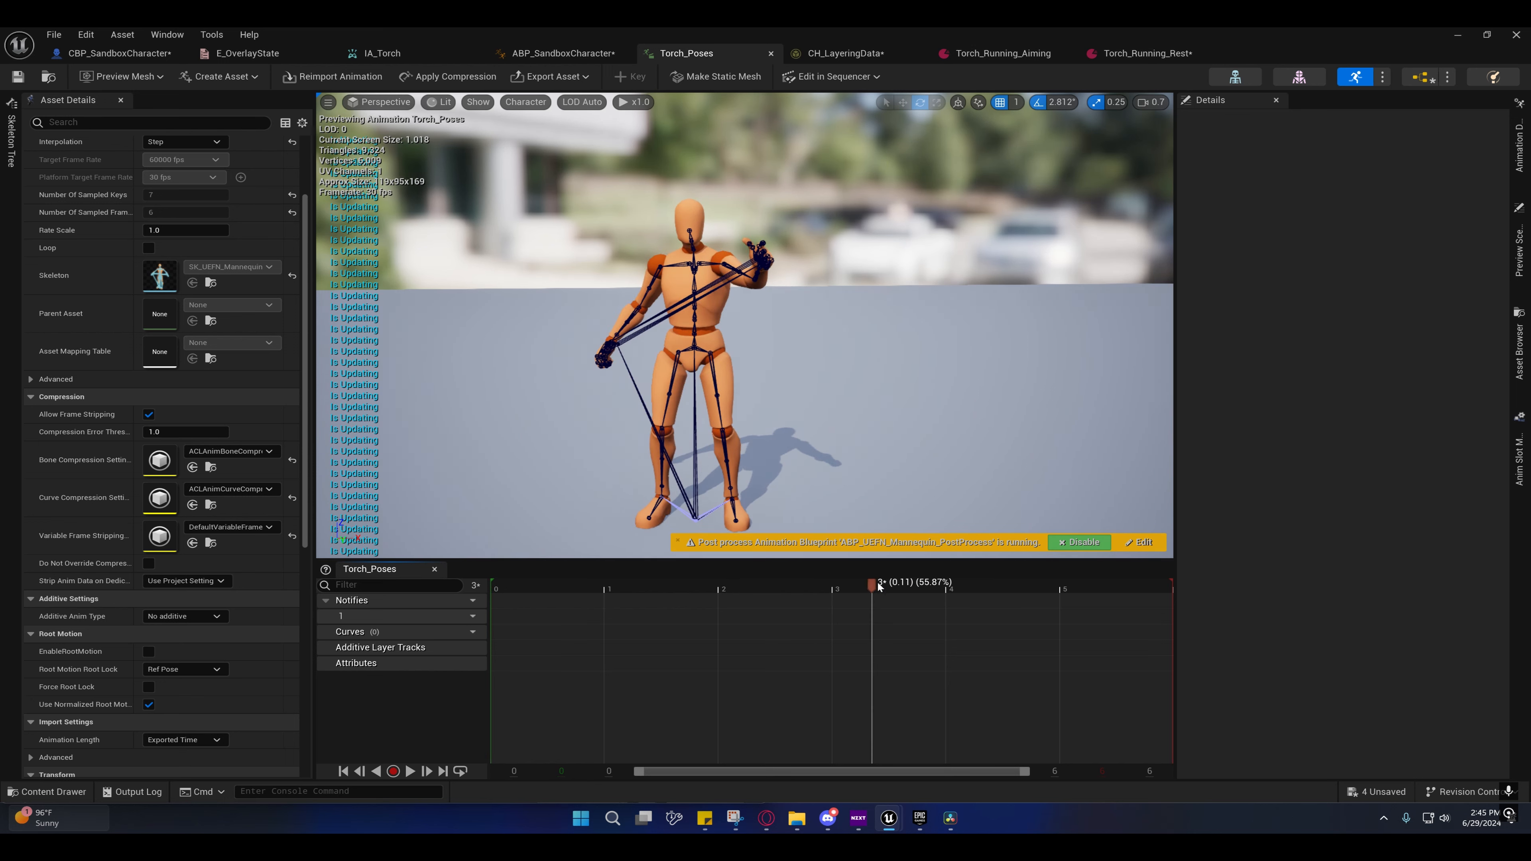
pyautogui.moveTo(865, 583); pyautogui.dragTo(625, 599)
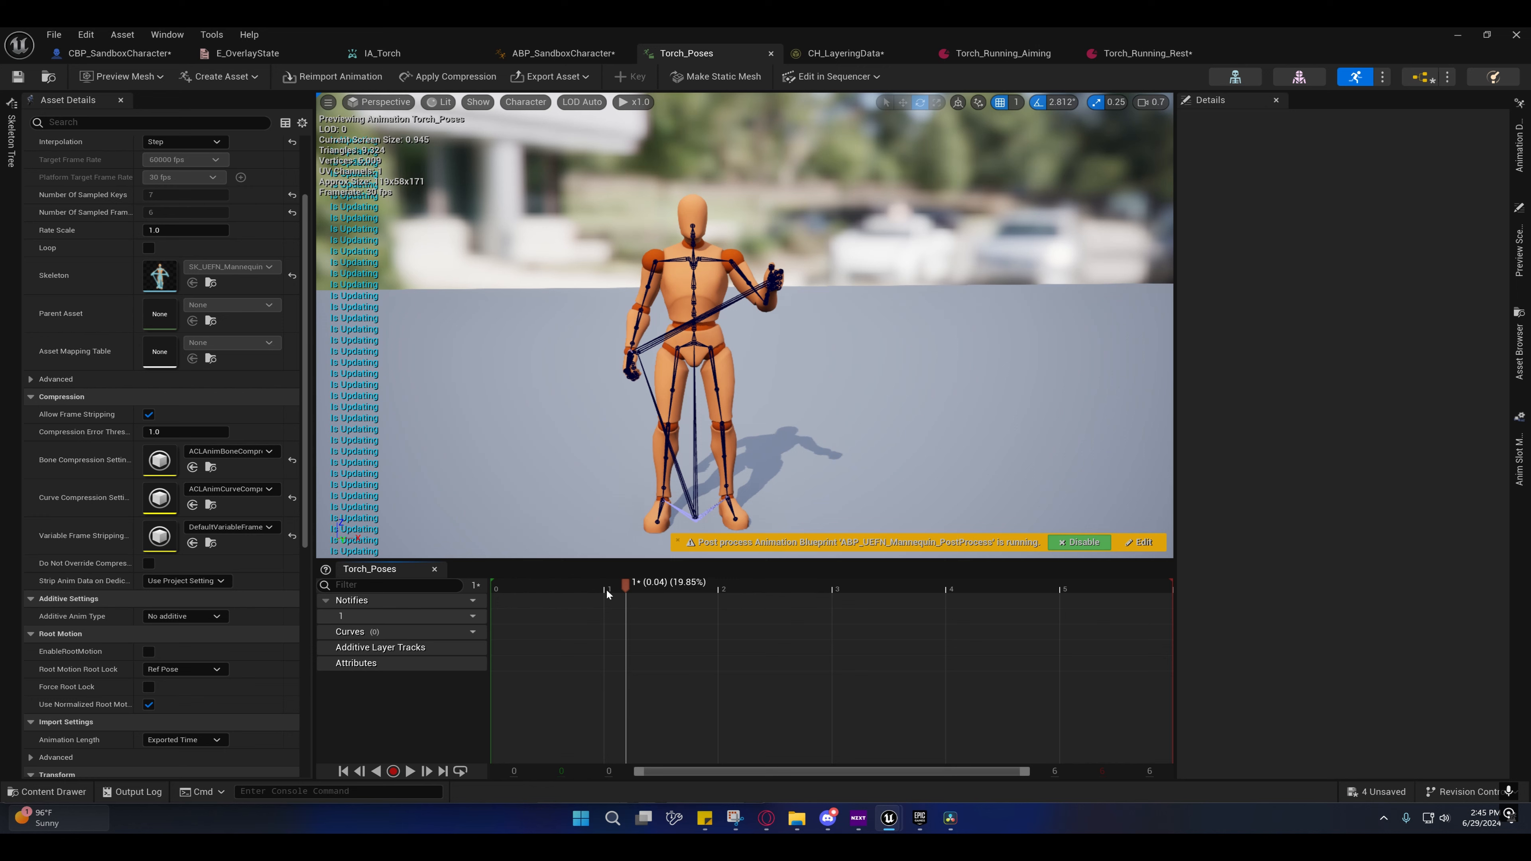
pyautogui.click(644, 593)
pyautogui.moveTo(645, 596)
pyautogui.mouseDown()
pyautogui.moveTo(503, 606)
pyautogui.moveTo(653, 607)
pyautogui.mouseUp()
# Step: Try to delete the Two Way Blend and Map Range Clamped nodes in TorchReady and wire Blend Poses by bool directly to the Output Pose
pyautogui.click(563, 53)
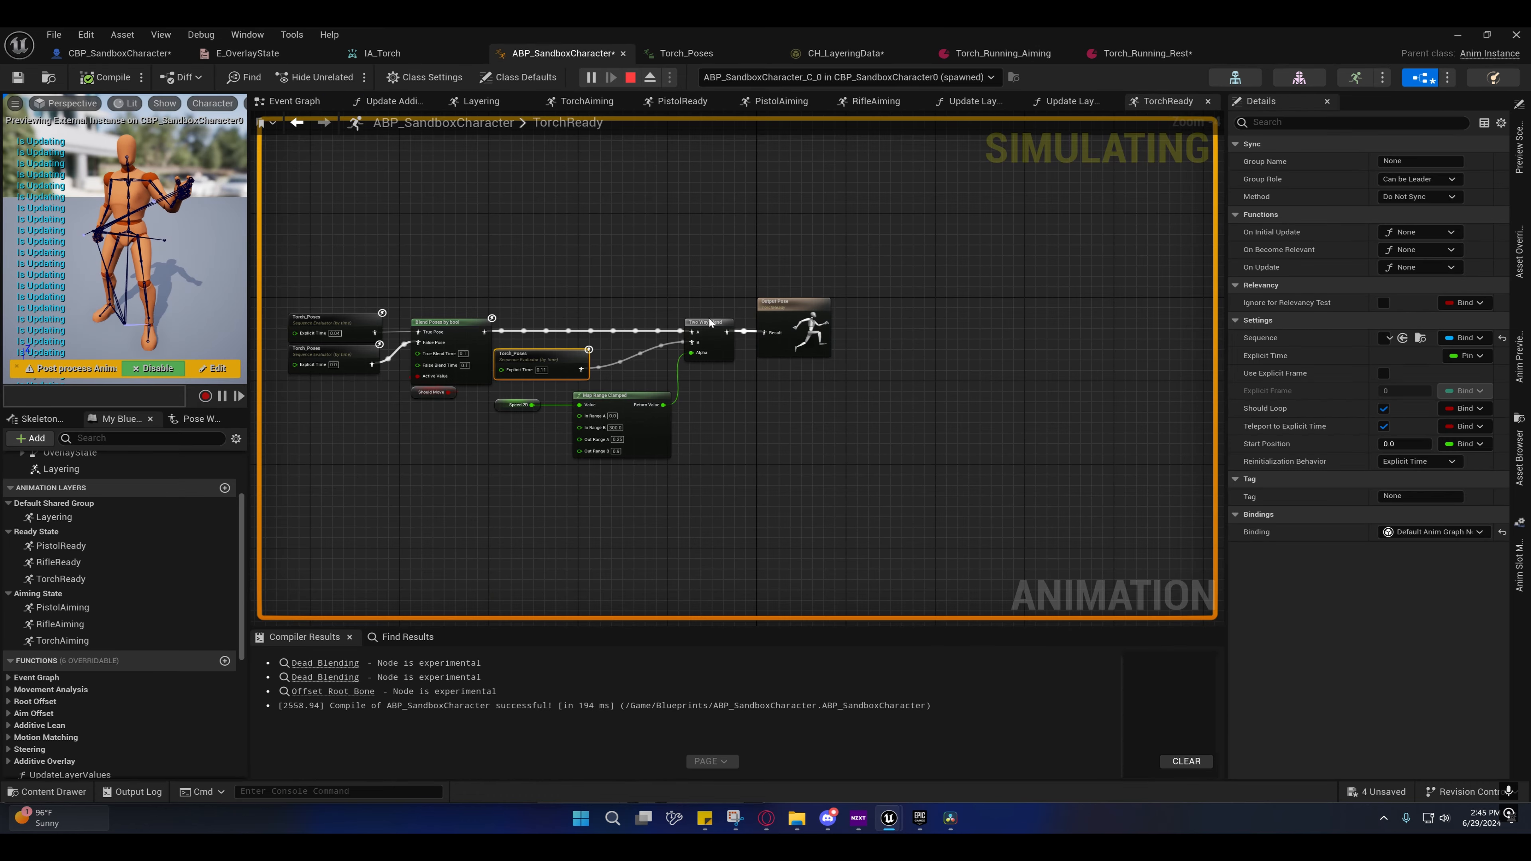
pyautogui.moveTo(614, 291); pyautogui.dragTo(811, 480)
pyautogui.moveTo(868, 443); pyautogui.dragTo(916, 440, button='right')
pyautogui.press('Delete')
pyautogui.moveTo(636, 338); pyautogui.dragTo(753, 337)
pyautogui.moveTo(724, 313); pyautogui.dragTo(711, 274, button='right')
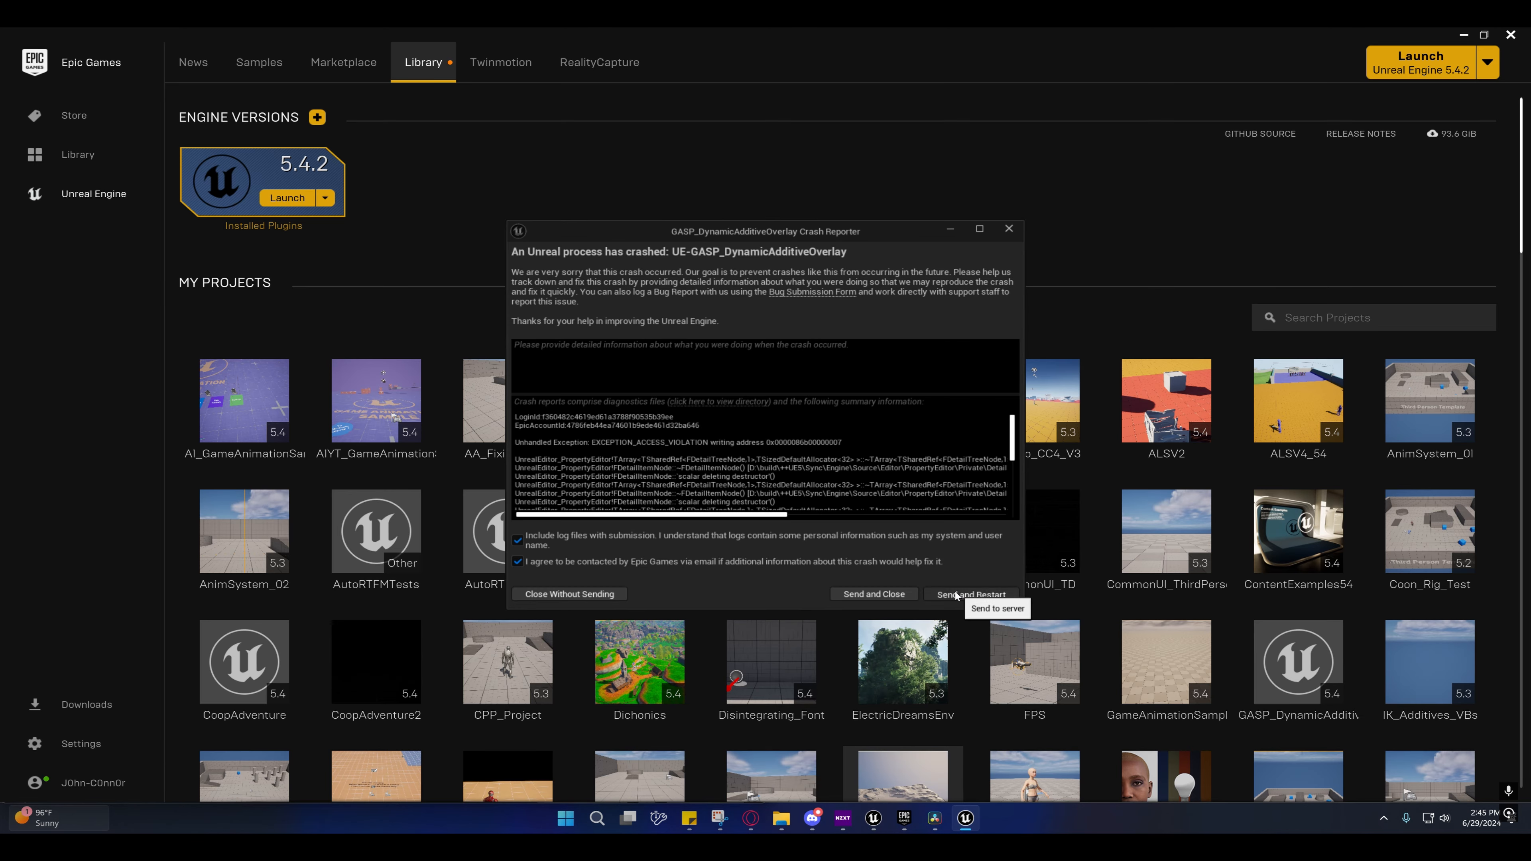
# Step: Send the crash report, restart the editor, and restore the asset editors that were open before the crash
pyautogui.click(956, 595)
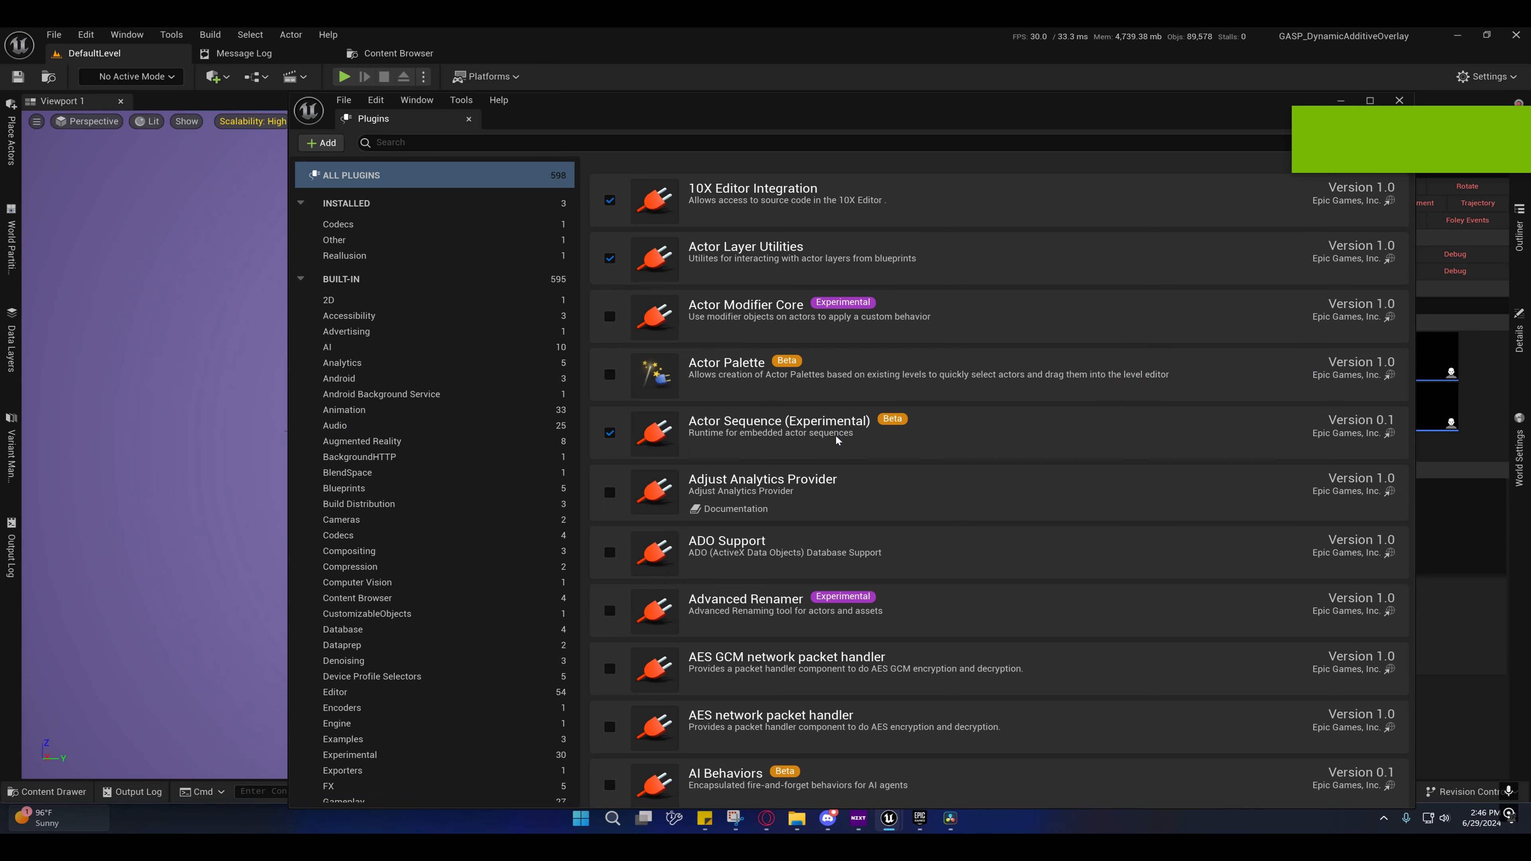
pyautogui.click(1339, 101)
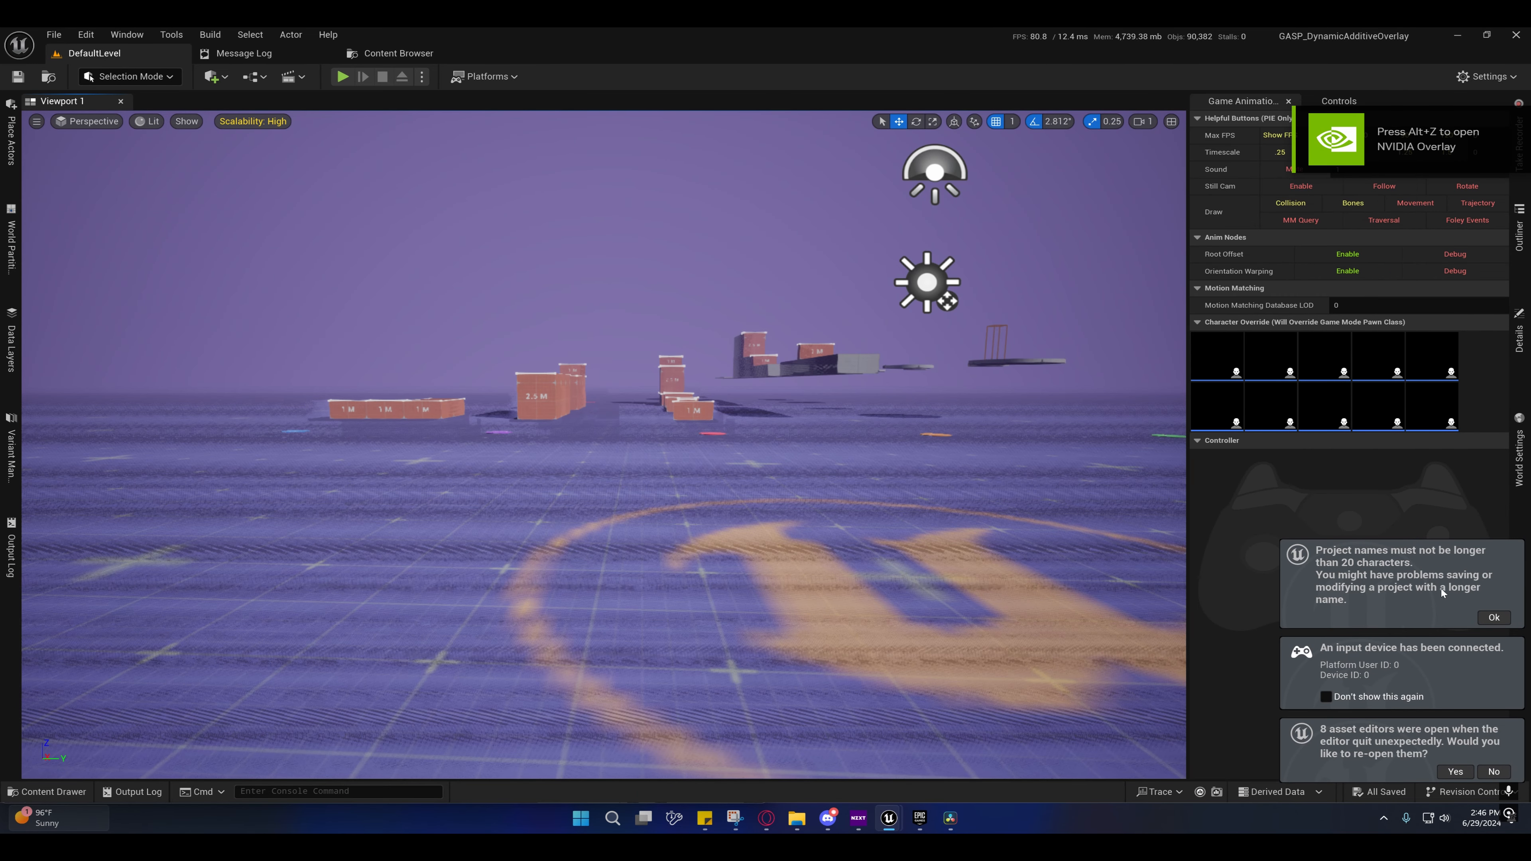
pyautogui.click(1493, 617)
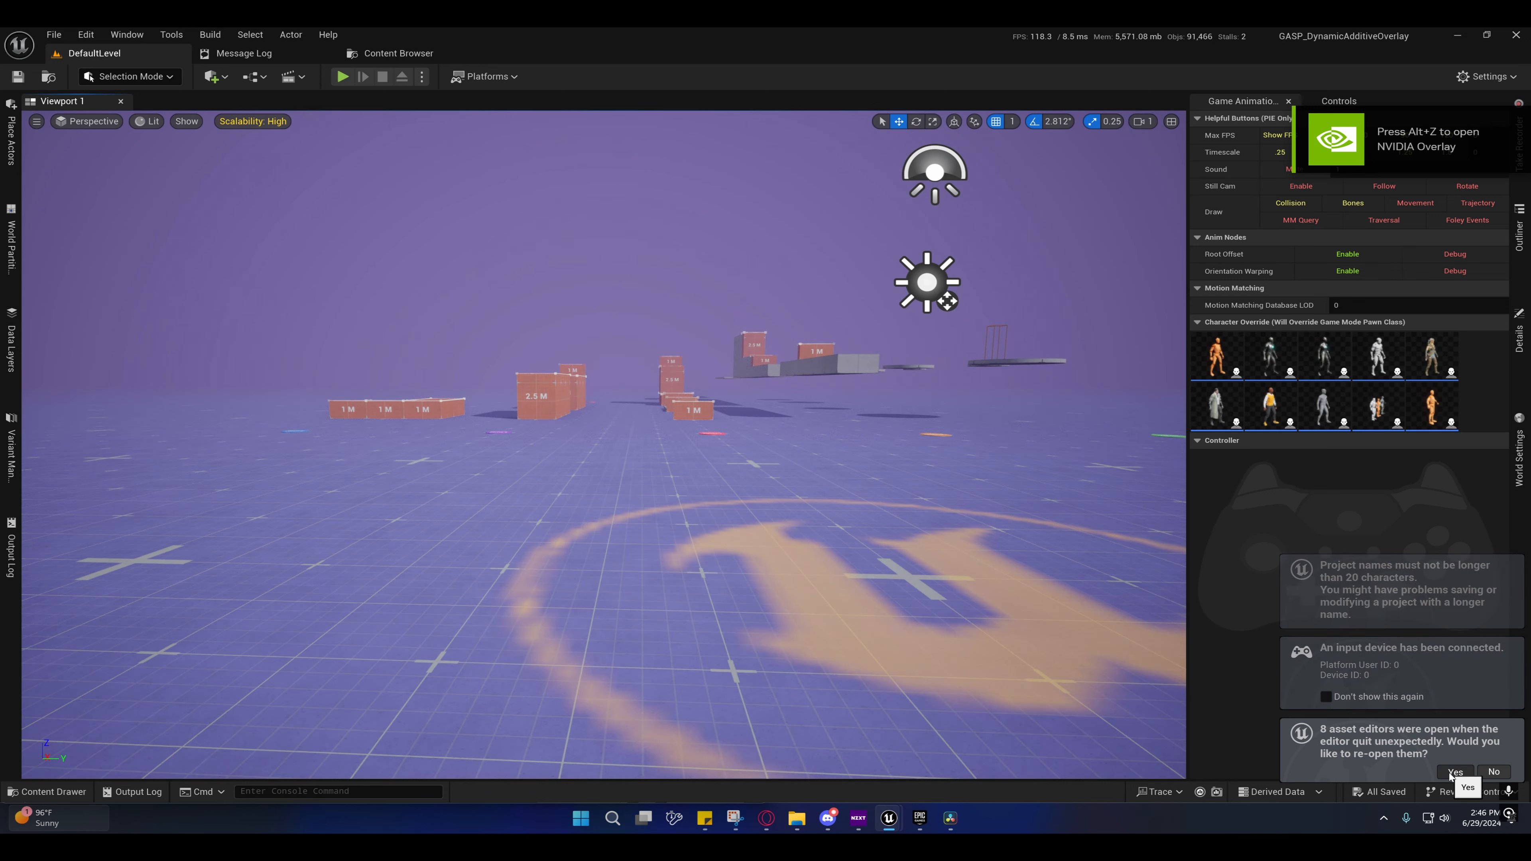
pyautogui.click(1455, 771)
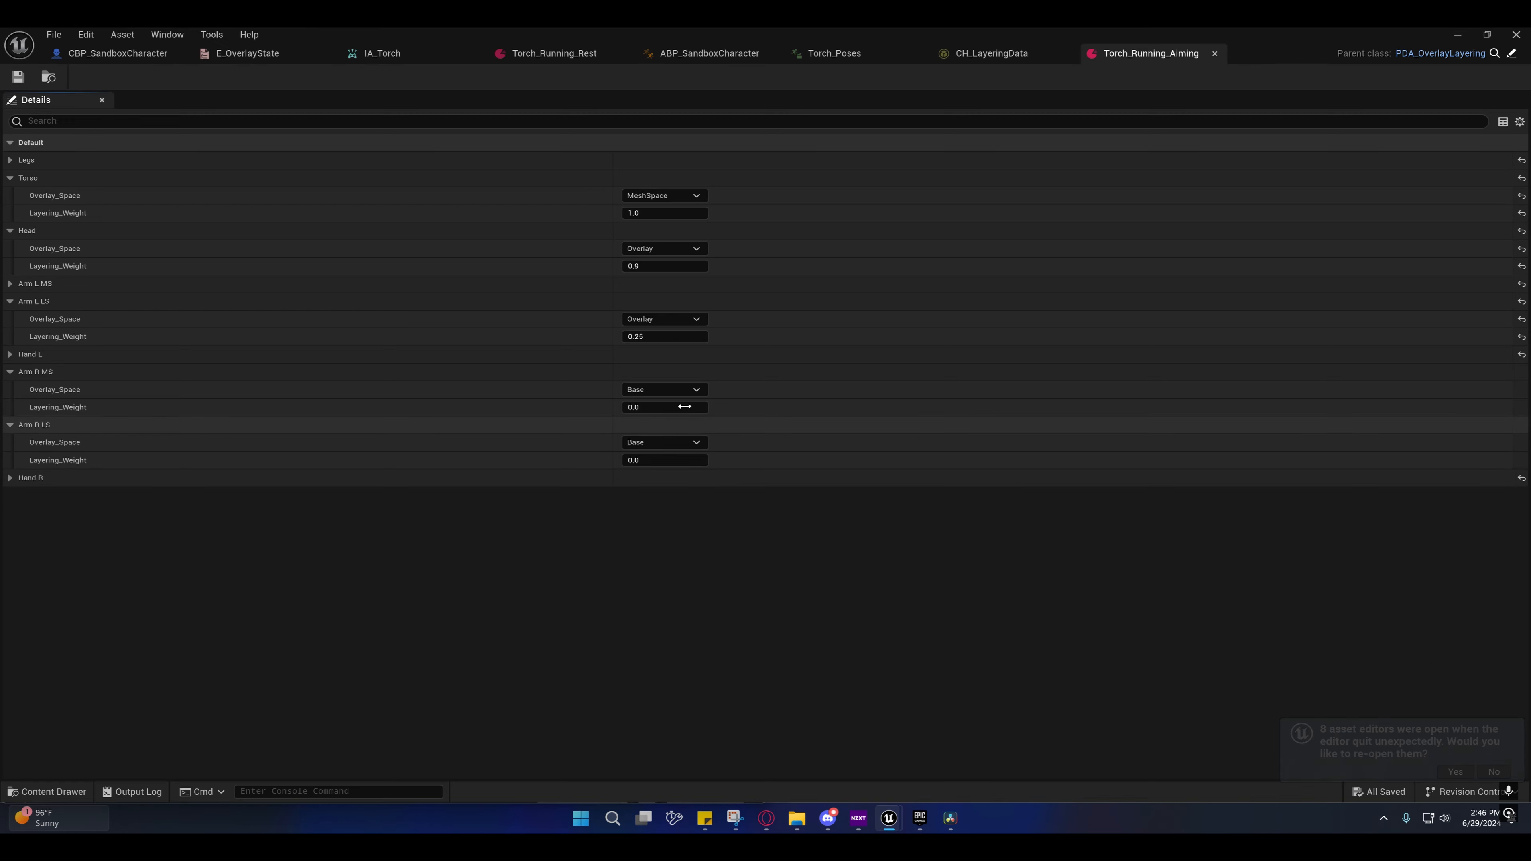
# Step: In ABP_SandboxCharacter, close the Aiming, PistolReady, PistolAiming and RifleAiming graphs
pyautogui.click(679, 53)
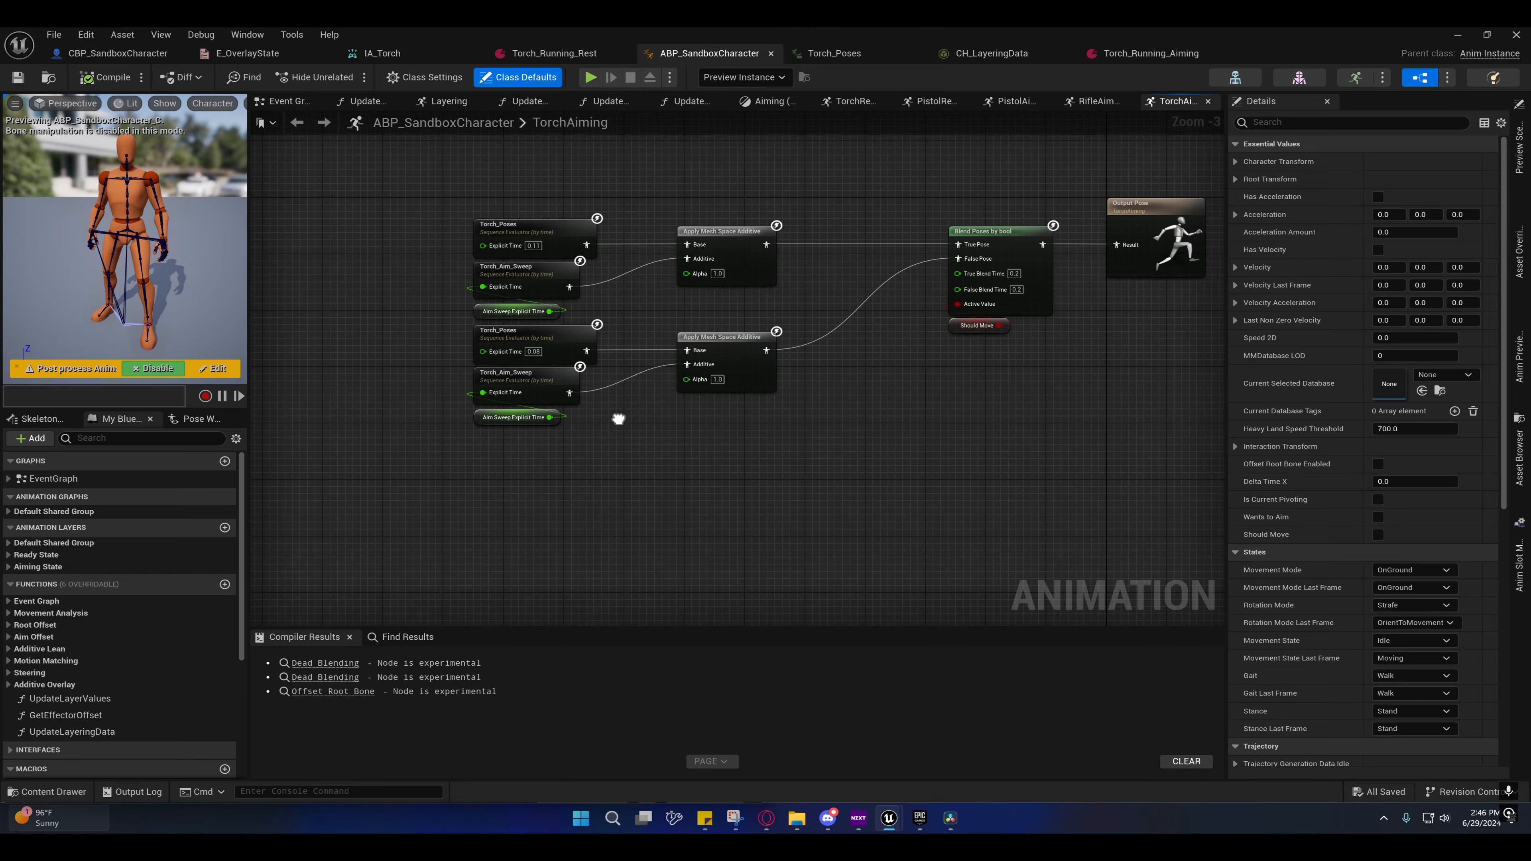
pyautogui.click(803, 101)
pyautogui.click(943, 101)
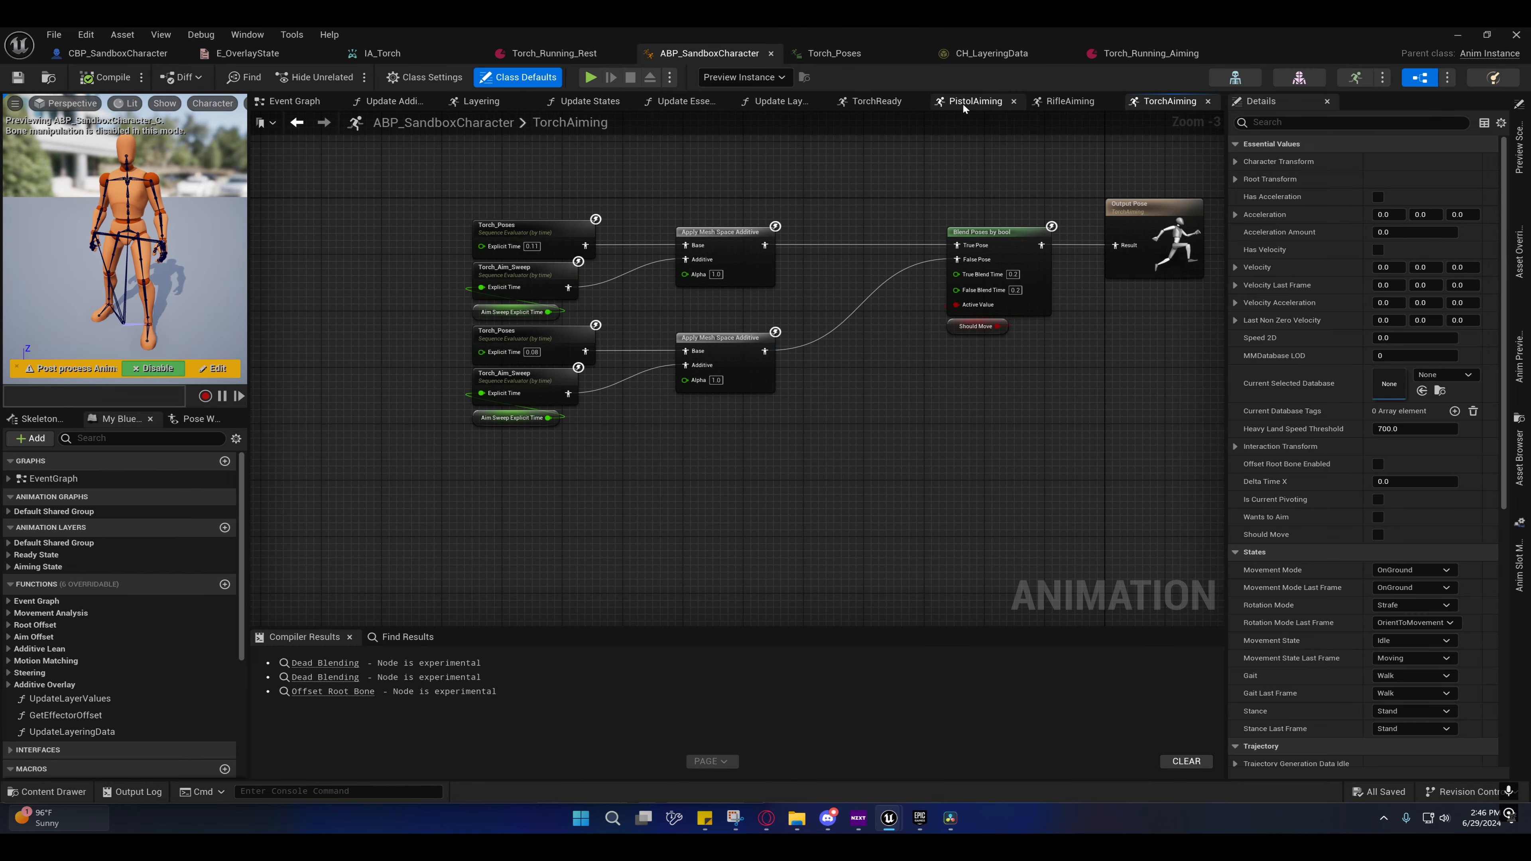
pyautogui.click(1014, 101)
pyautogui.click(1099, 101)
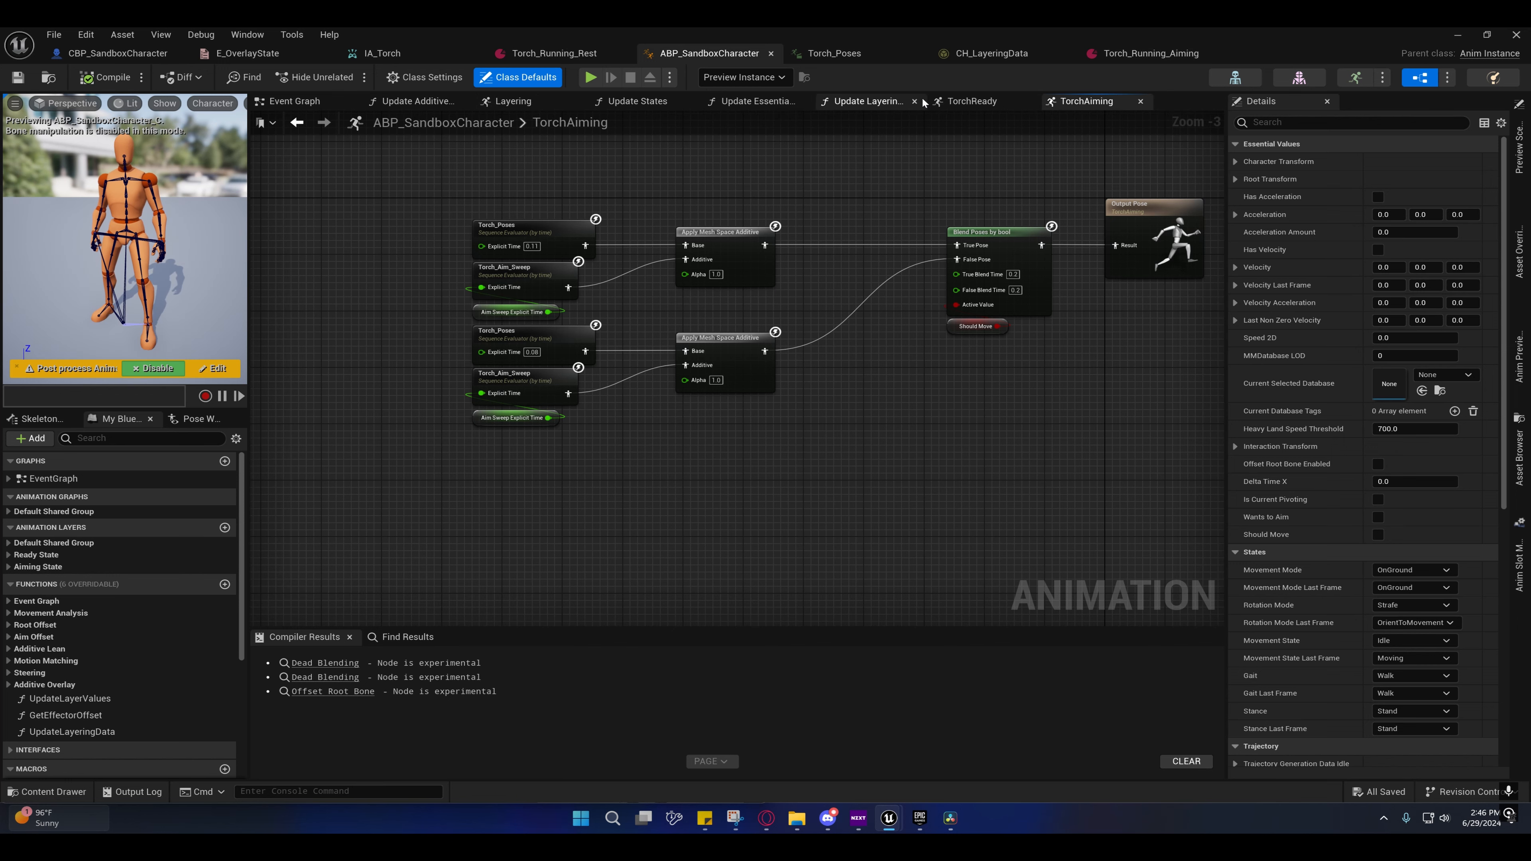
# Step: Review the TorchReady graph's blend nodes, IA_Torch's triggers and the Arm L MS settings in Torch_Running_Aiming
pyautogui.click(976, 107)
pyautogui.moveTo(877, 257); pyautogui.dragTo(843, 418, button='right')
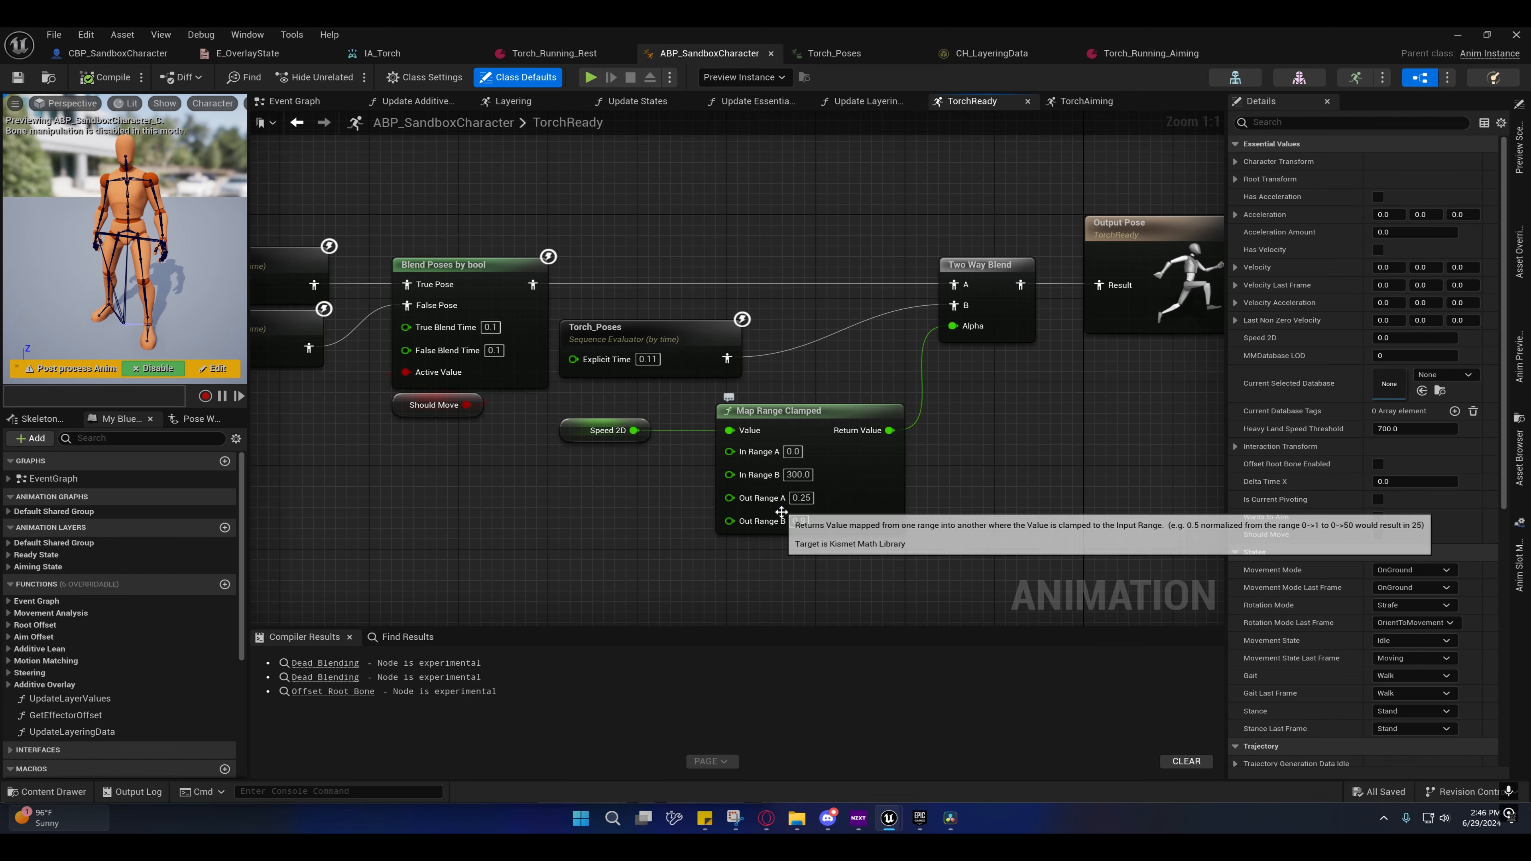
pyautogui.moveTo(596, 462); pyautogui.dragTo(634, 375, button='right')
pyautogui.click(396, 58)
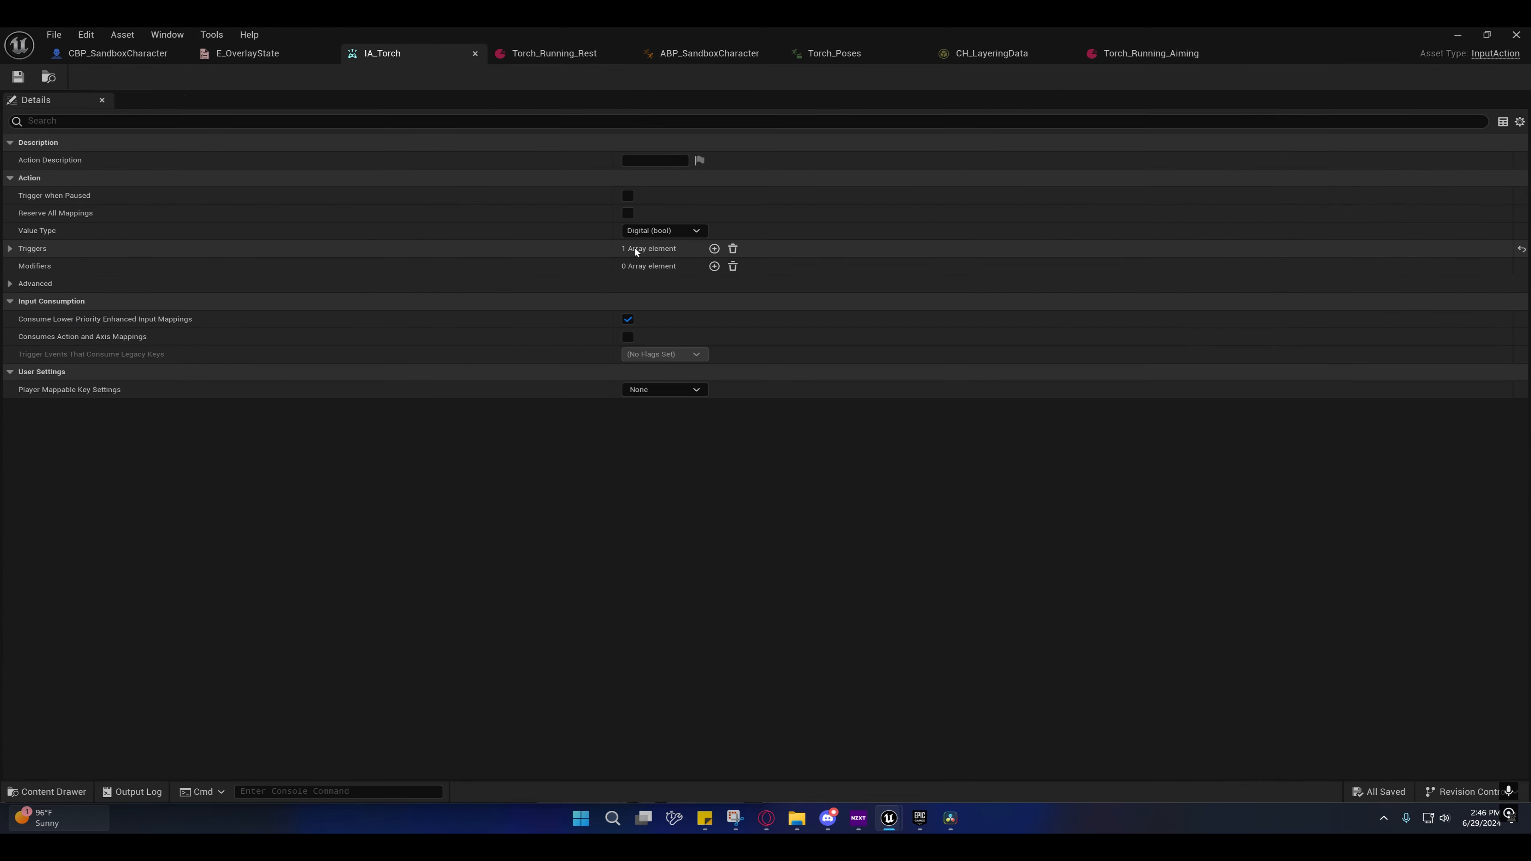
pyautogui.click(10, 249)
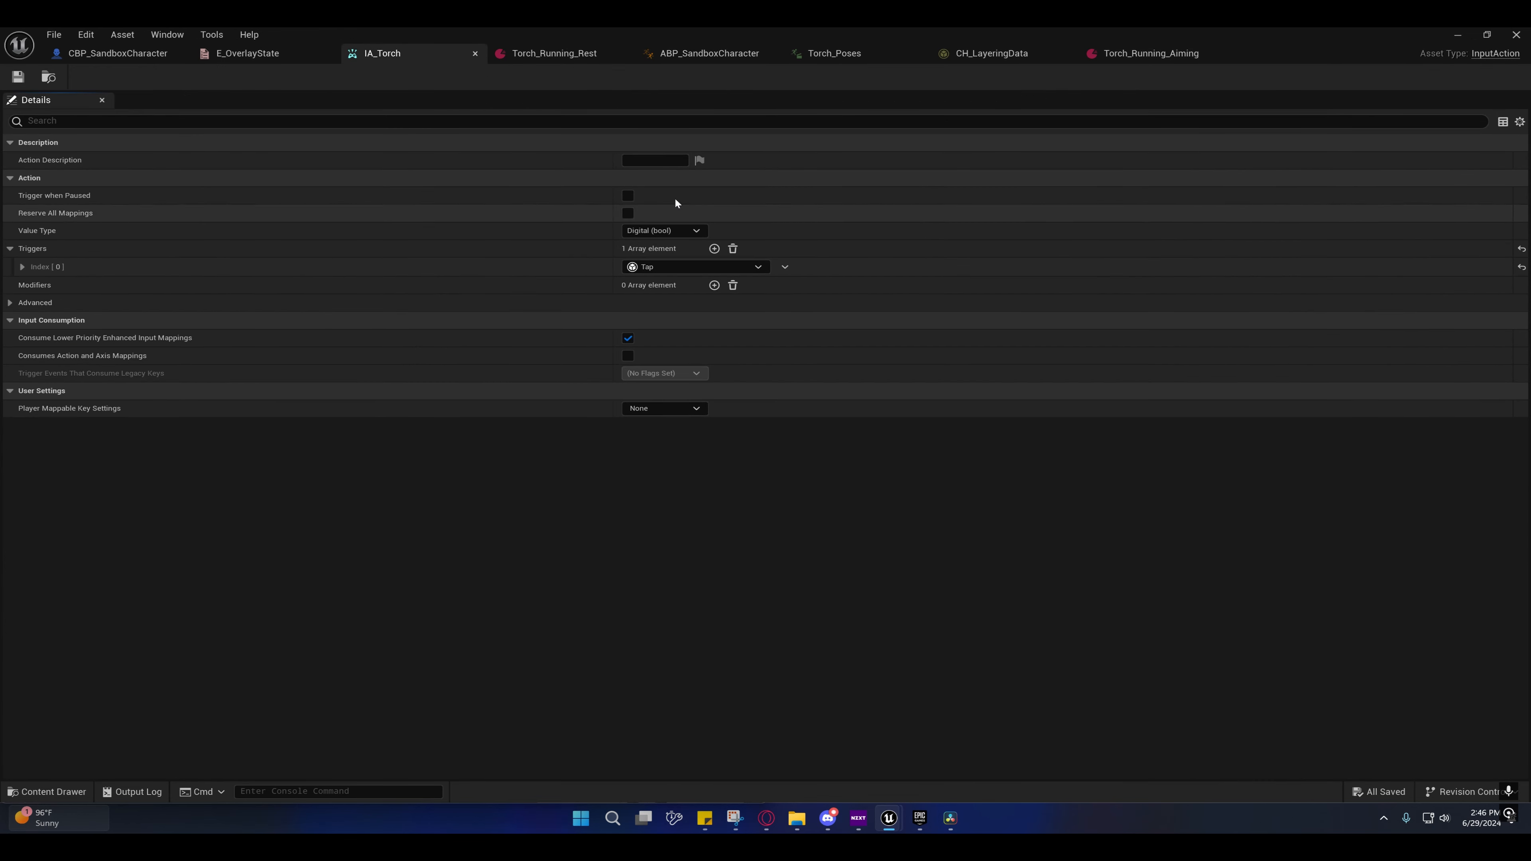
pyautogui.click(1133, 53)
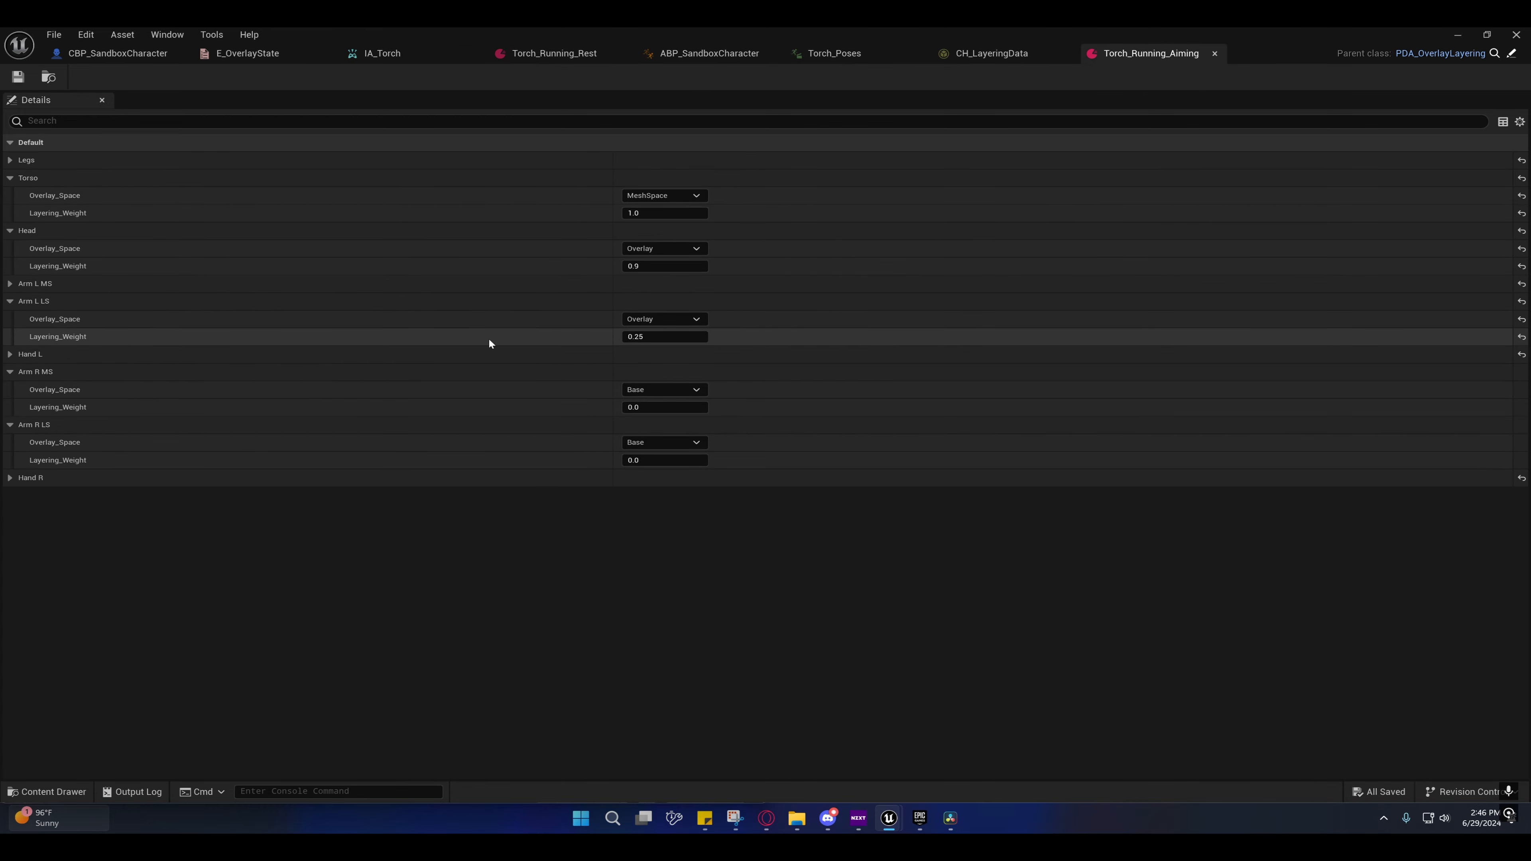
pyautogui.click(11, 284)
pyautogui.click(11, 283)
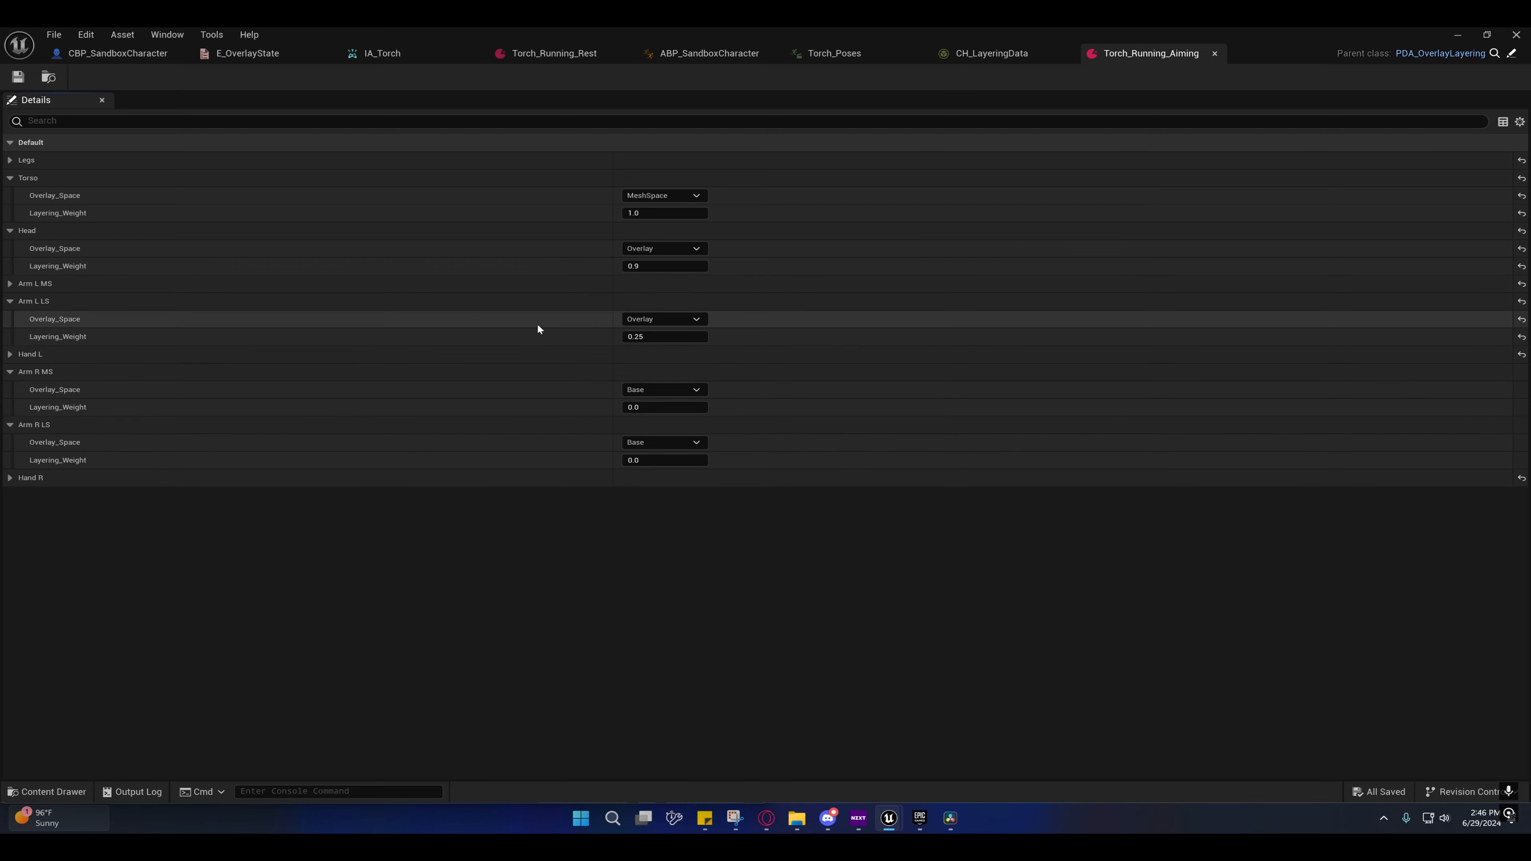
# Step: Change the Arm L LS layering weight in Torch_Running_Rest and save the asset
pyautogui.click(560, 53)
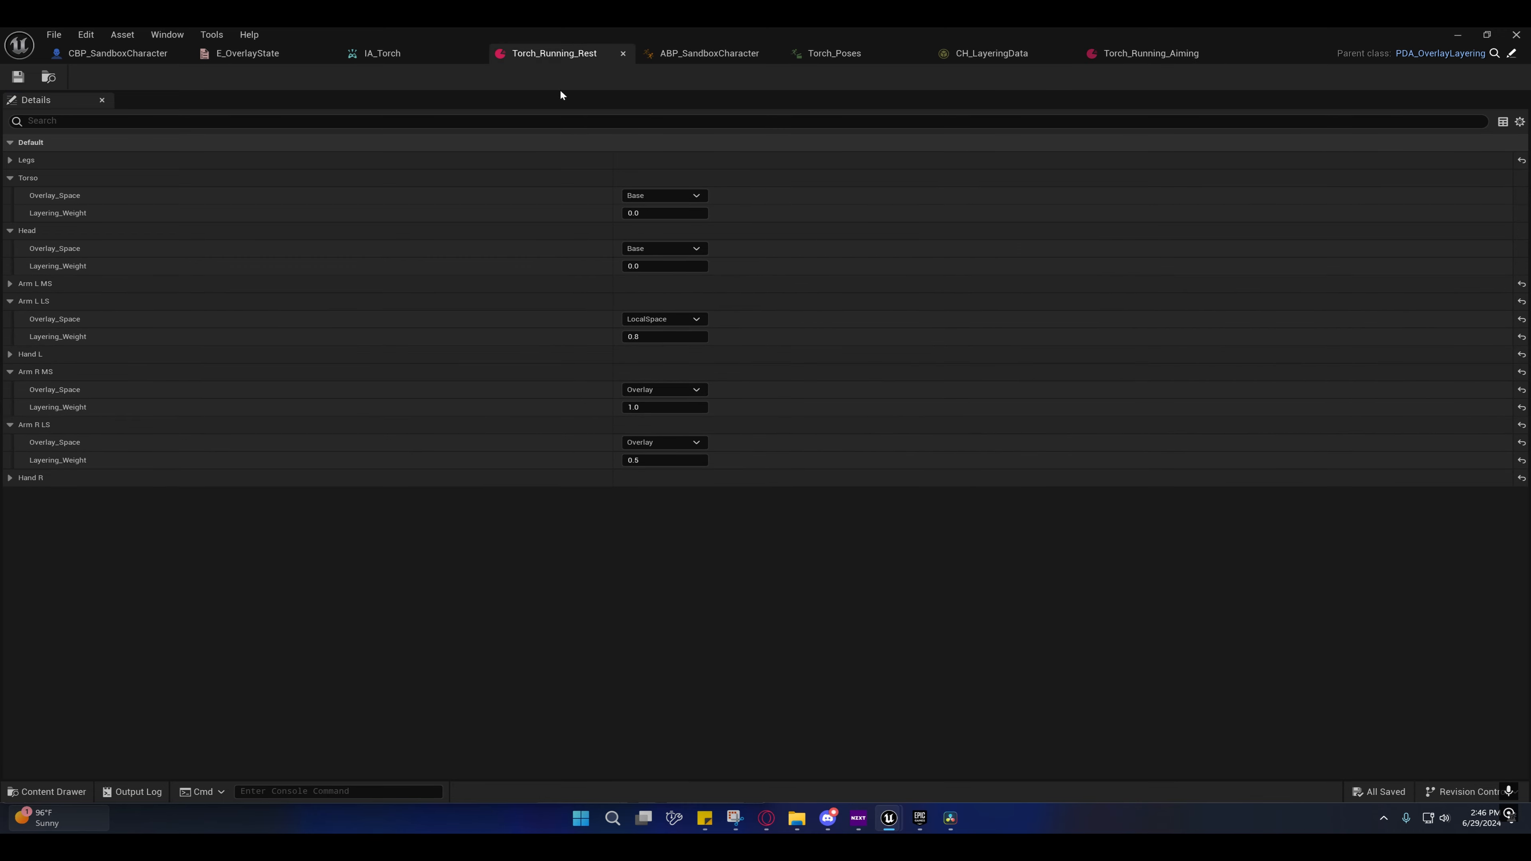
pyautogui.click(637, 336)
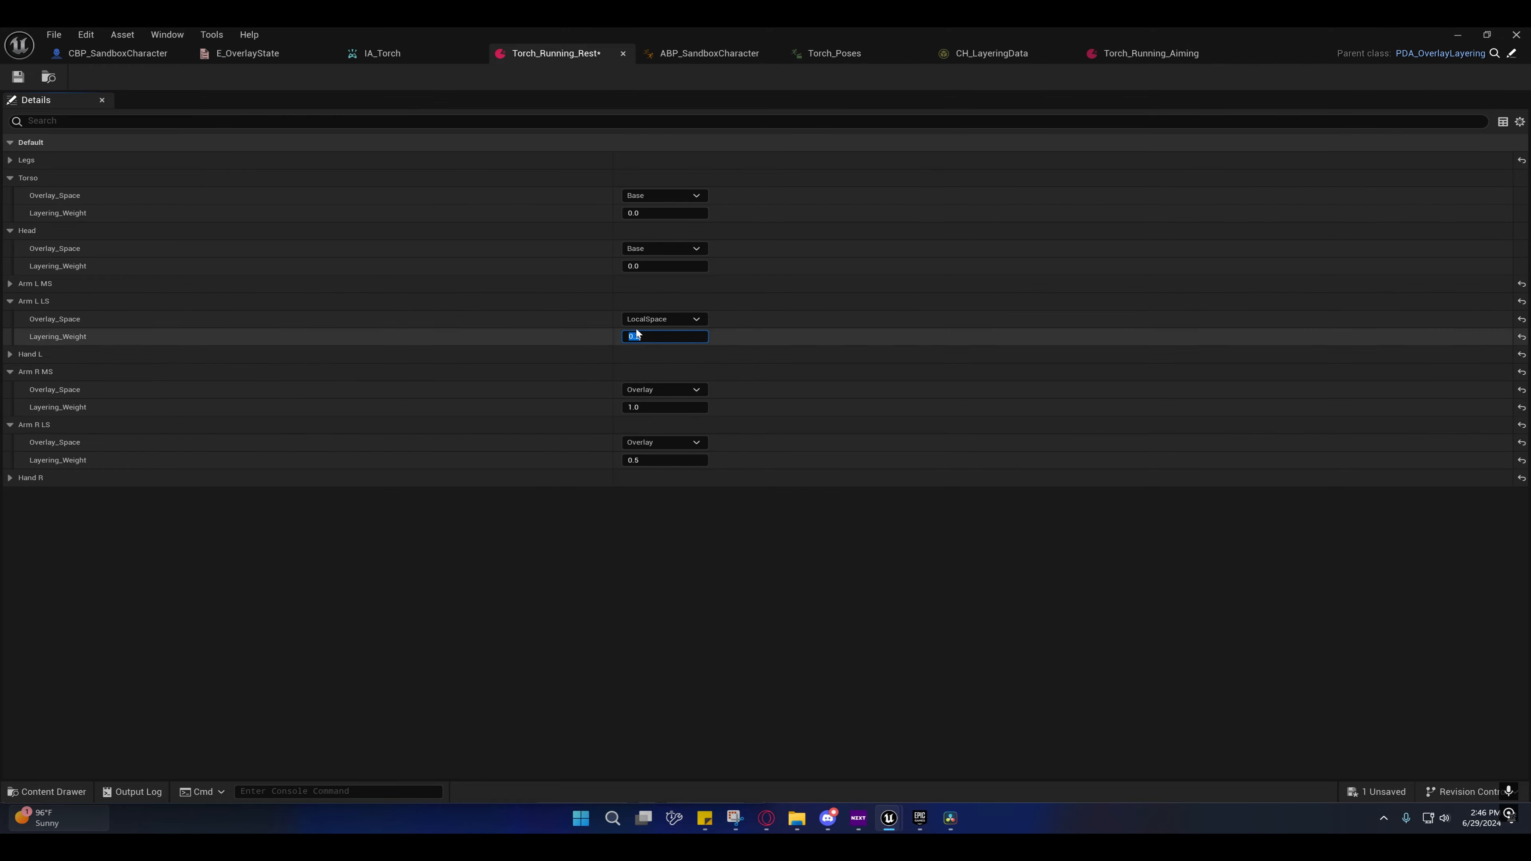
pyautogui.hotkey('ctrl', 's')
# Step: In ABP_SandboxCharacter's TorchReady layer, set Map Range Clamped's Out Range B to 0.5, compile and save
pyautogui.click(681, 52)
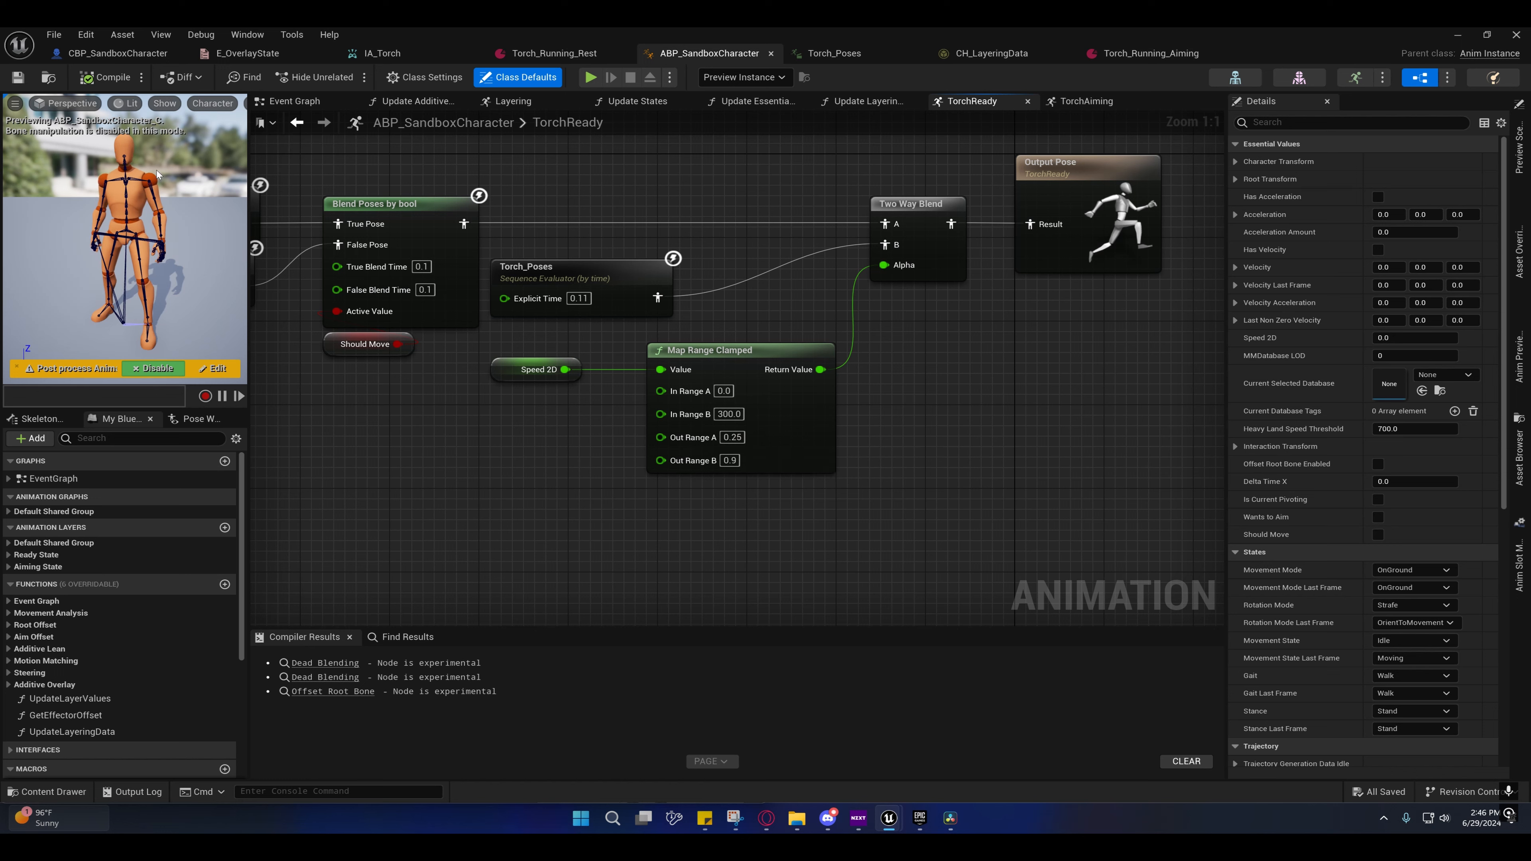
pyautogui.click(729, 460)
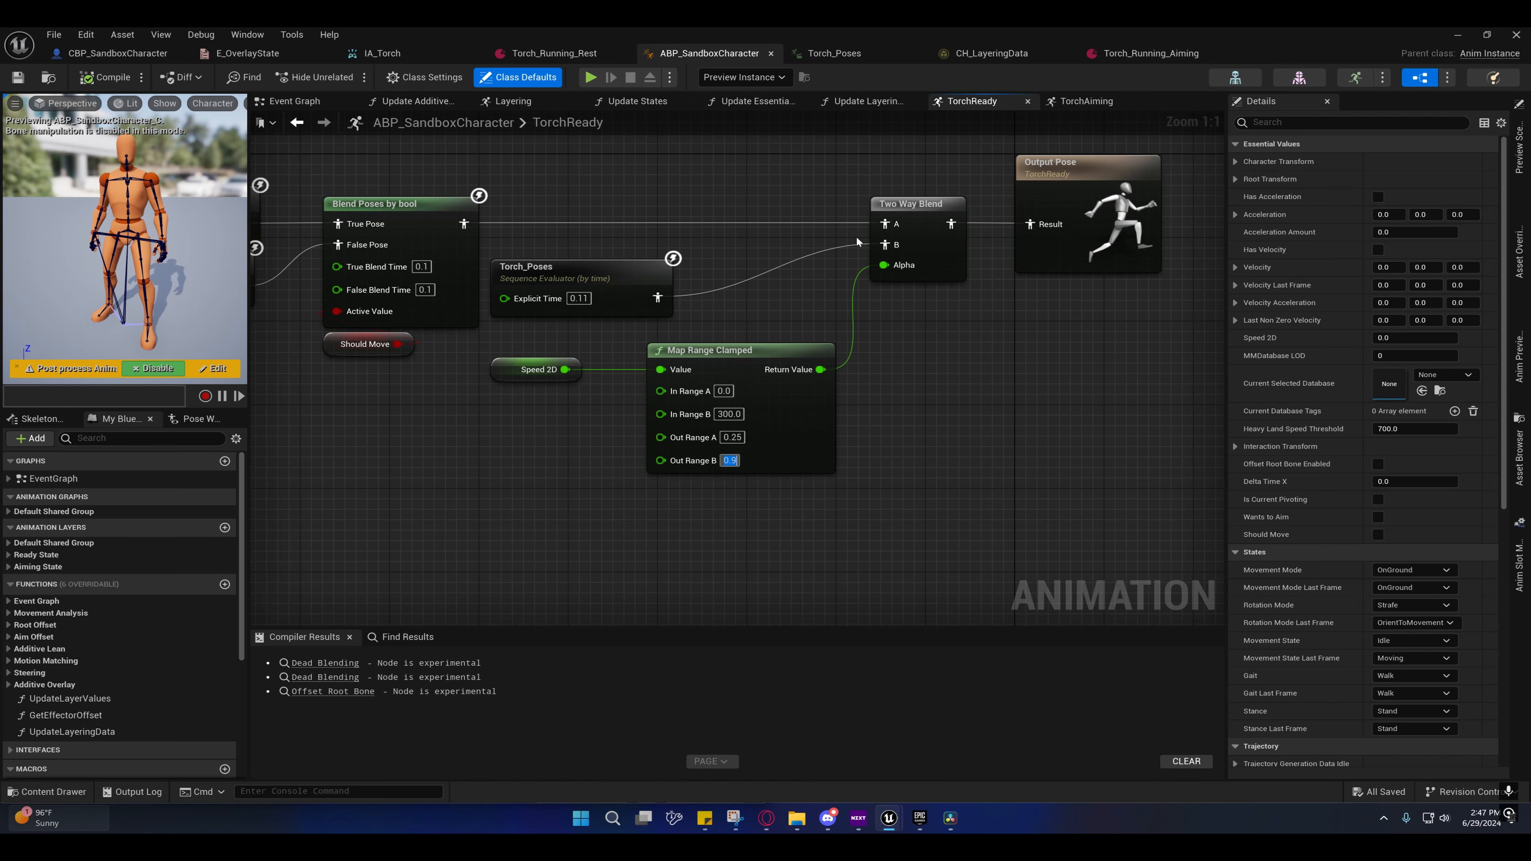
pyautogui.moveTo(884, 244); pyautogui.dragTo(764, 283)
pyautogui.moveTo(754, 286); pyautogui.dragTo(741, 205, button='right')
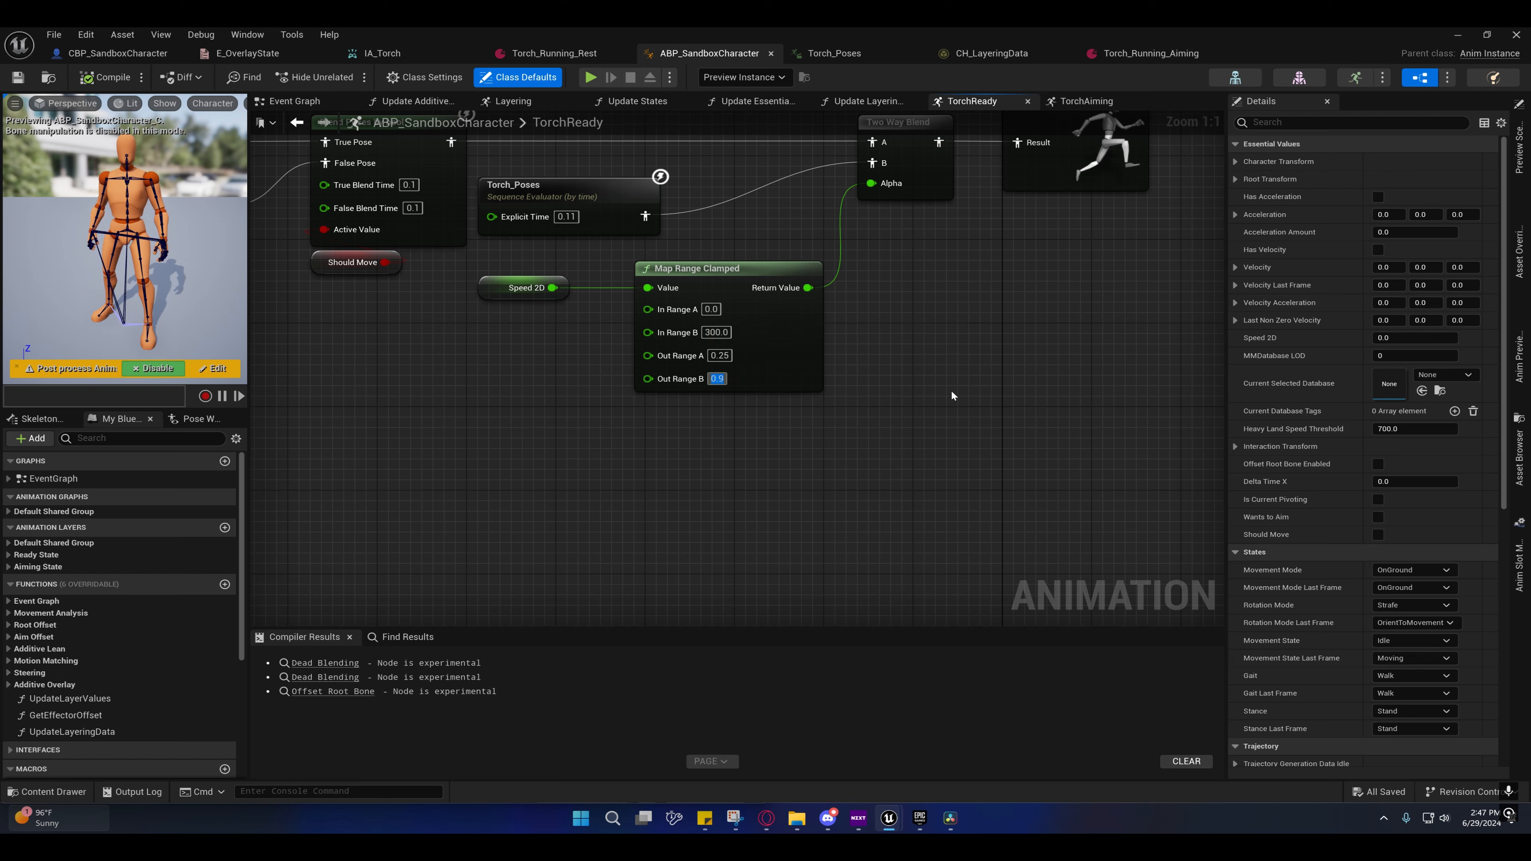
pyautogui.press('BackSpace')
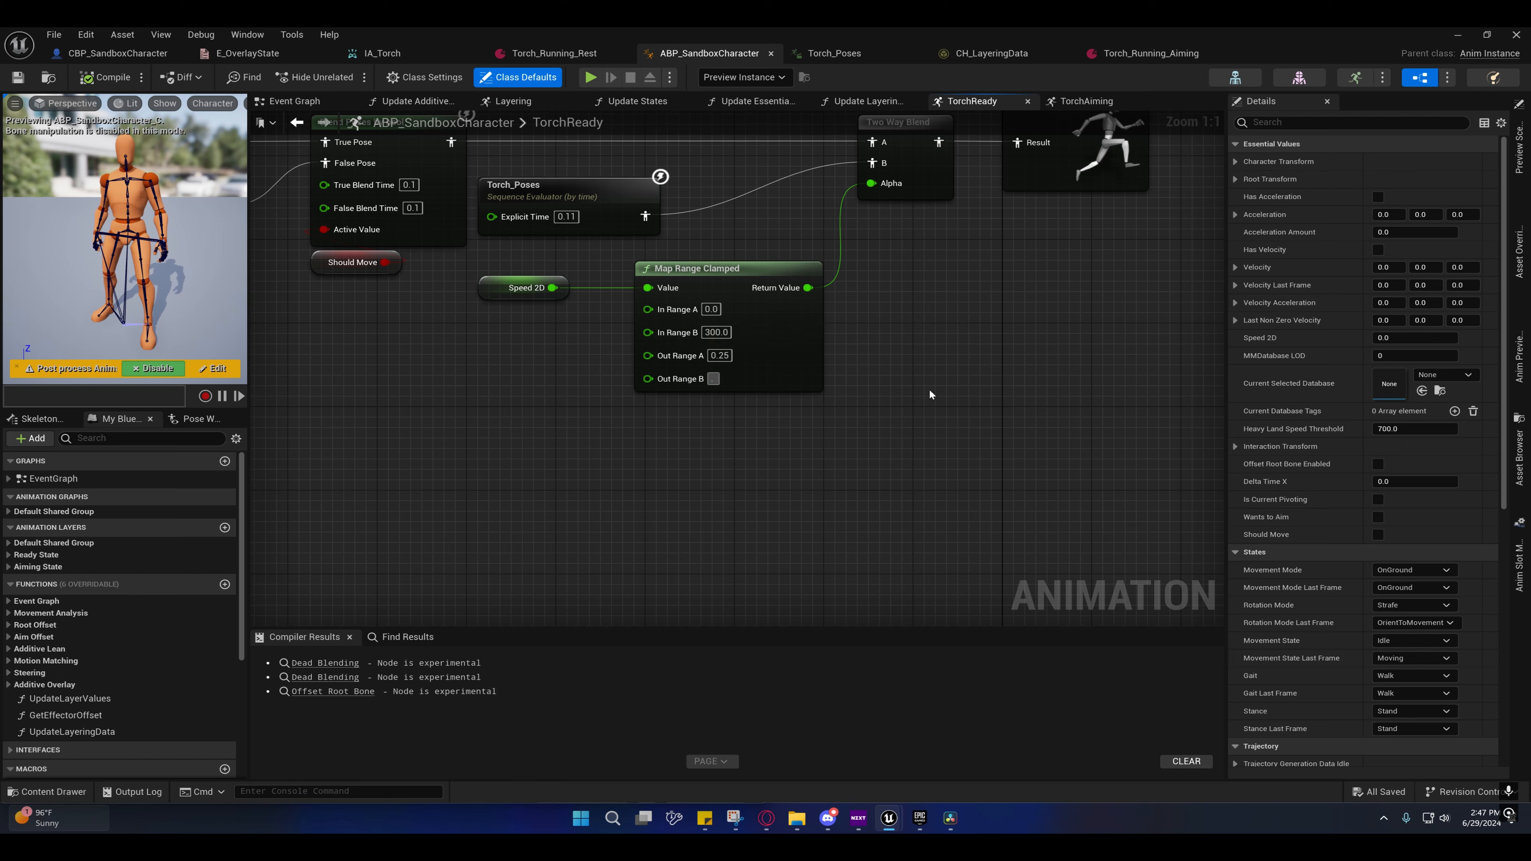
pyautogui.write('.5')
pyautogui.moveTo(895, 390); pyautogui.dragTo(956, 348, button='right')
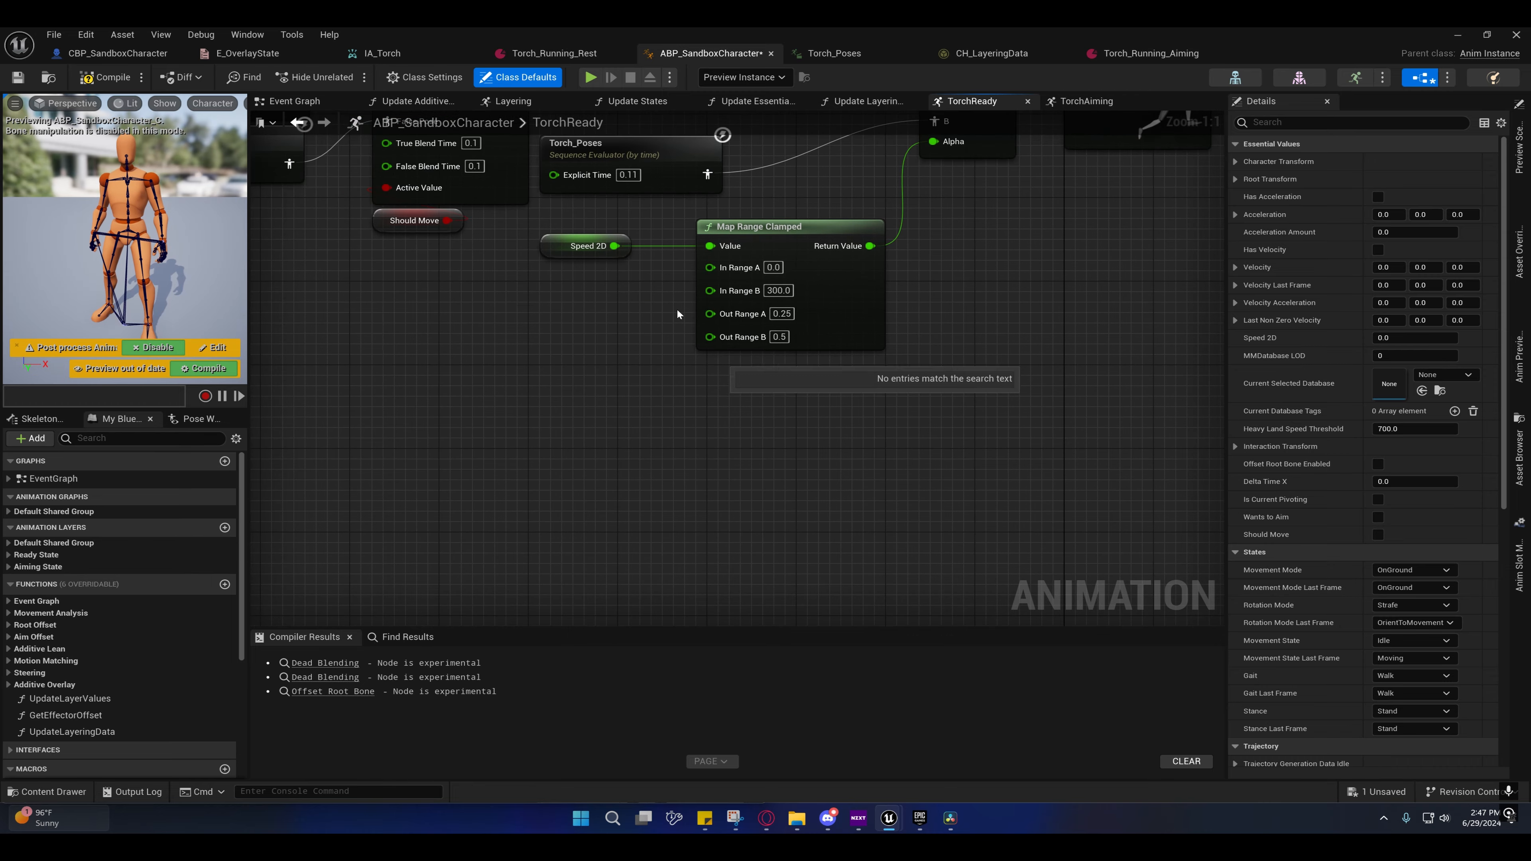
pyautogui.hotkey('ctrl', 's')
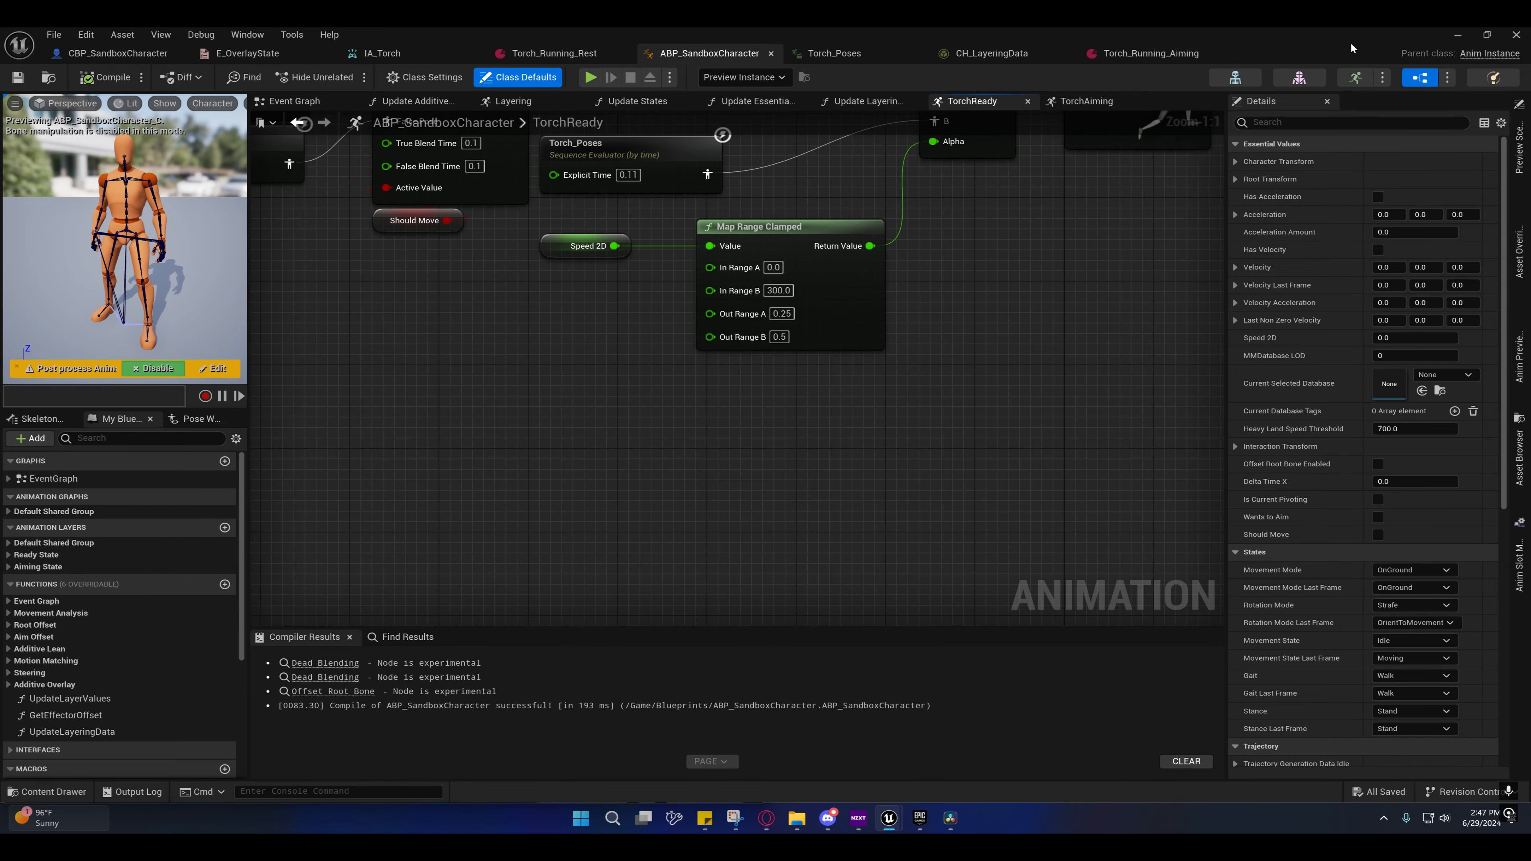
# Step: Play the level and run the character forward to check the torch pose in motion
pyautogui.click(1454, 34)
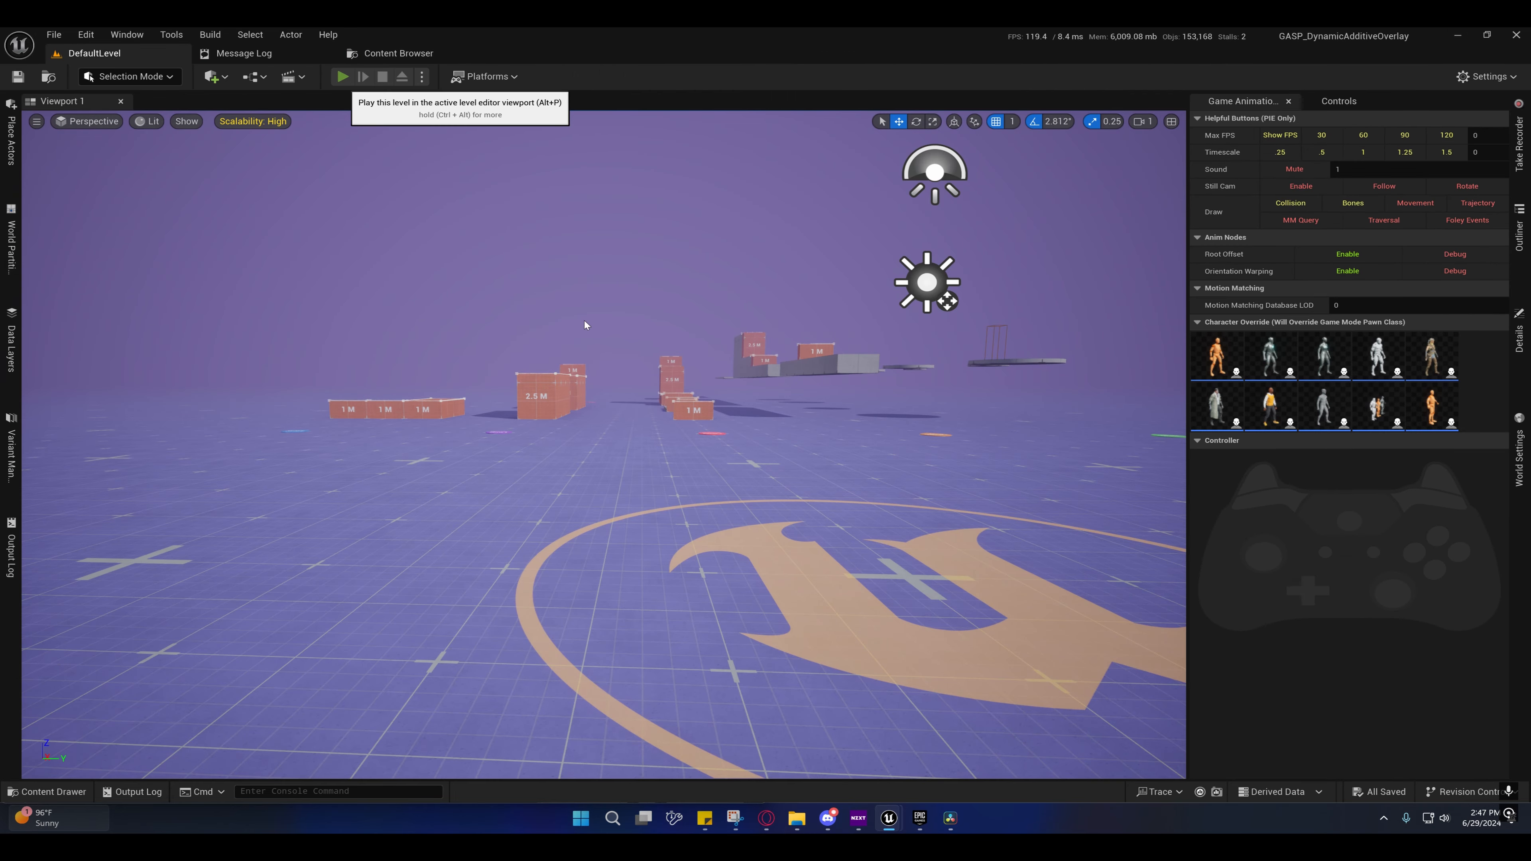
pyautogui.hotkey('alt', 'p')
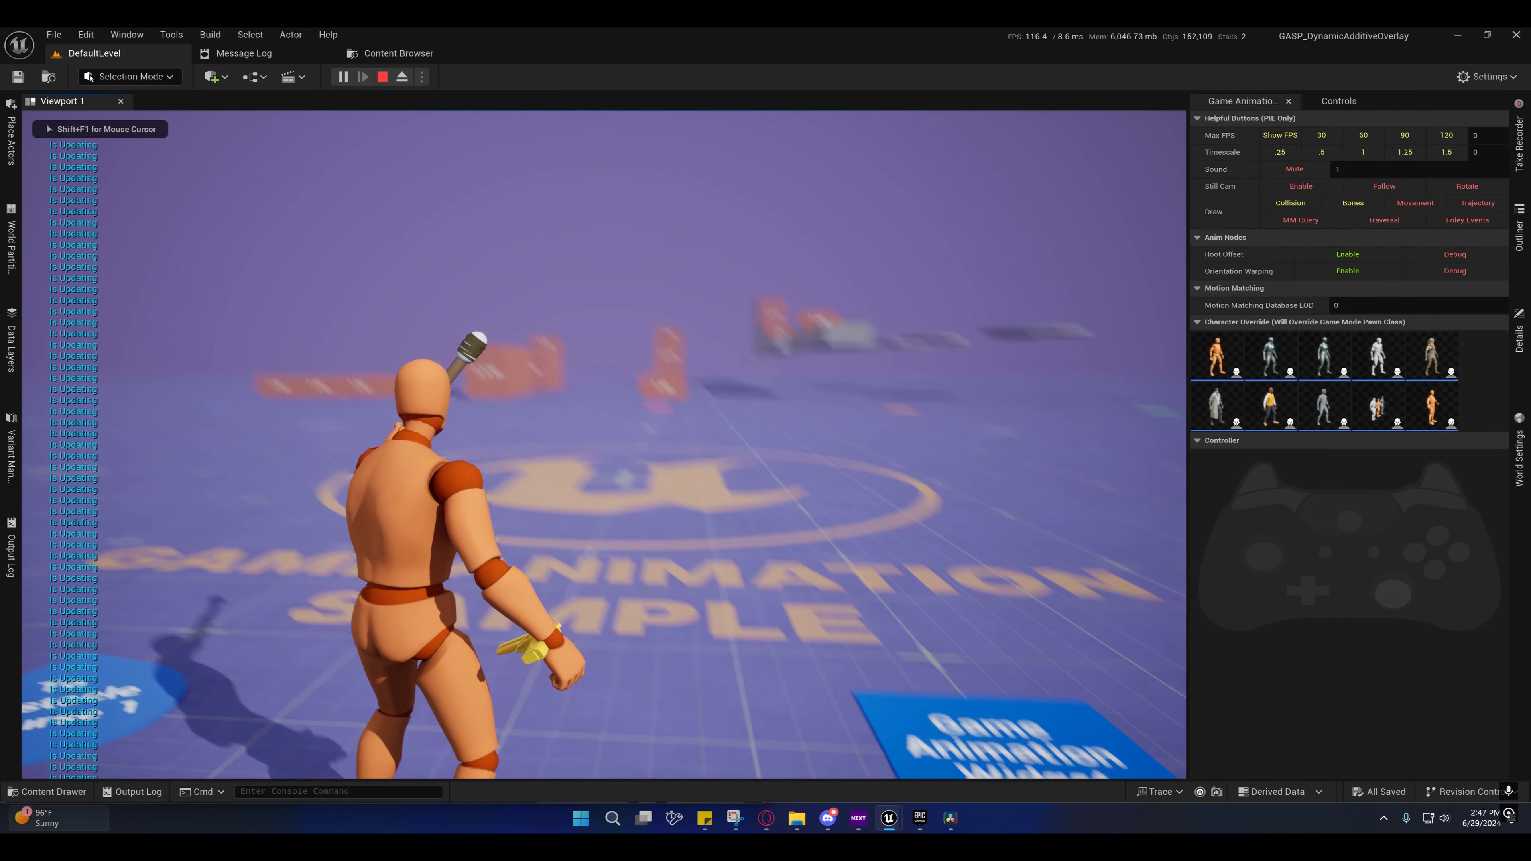
pyautogui.press('w')
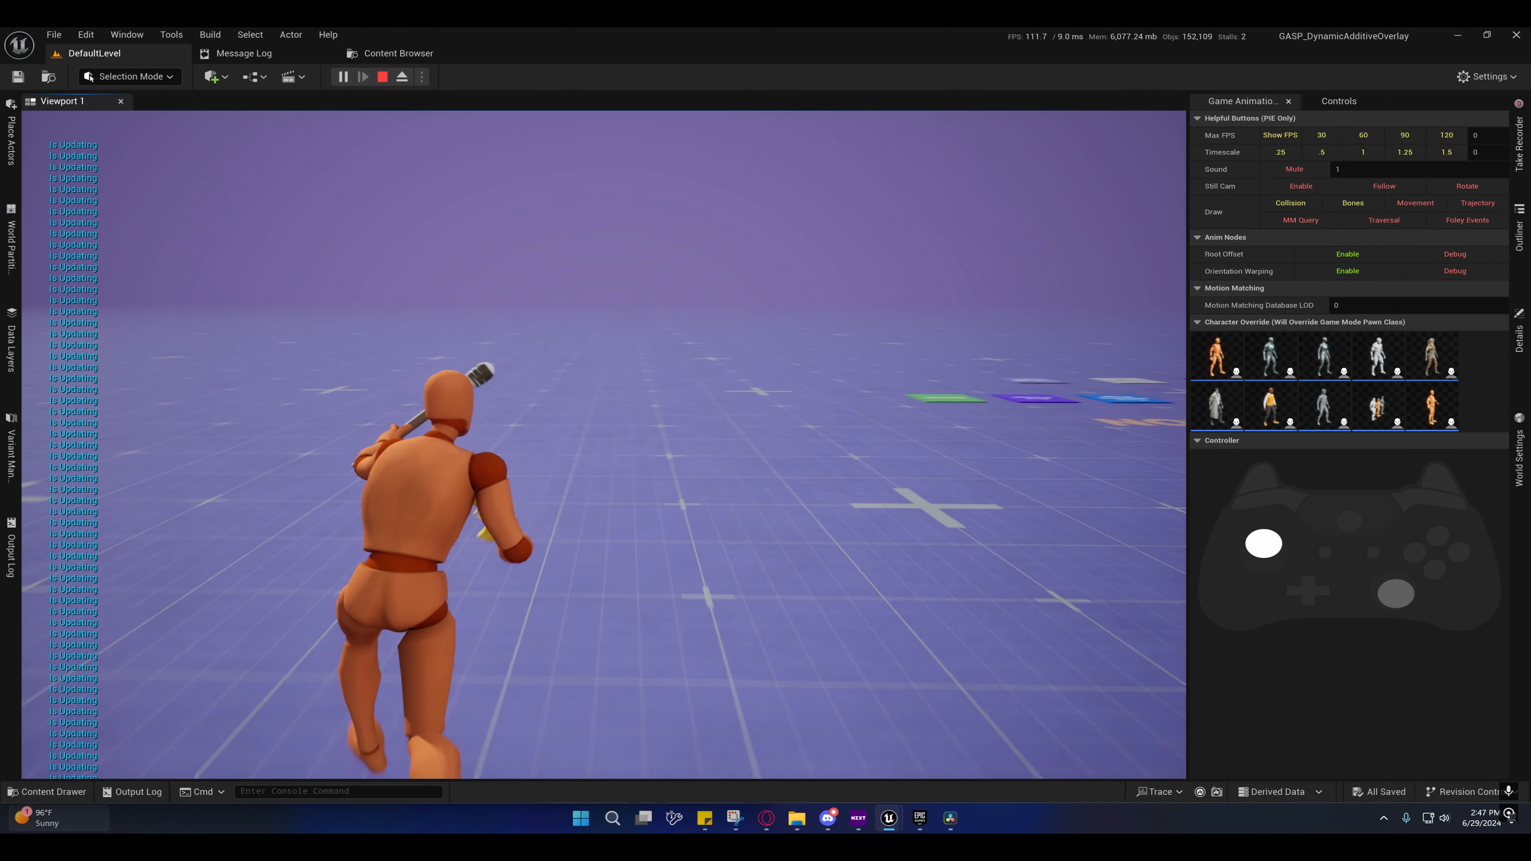
pyautogui.hotkey('shift', 'F1')
# Step: Bring up the ABP_SandboxCharacter editor and place it side by side with the running level viewport
pyautogui.moveTo(898, 824)
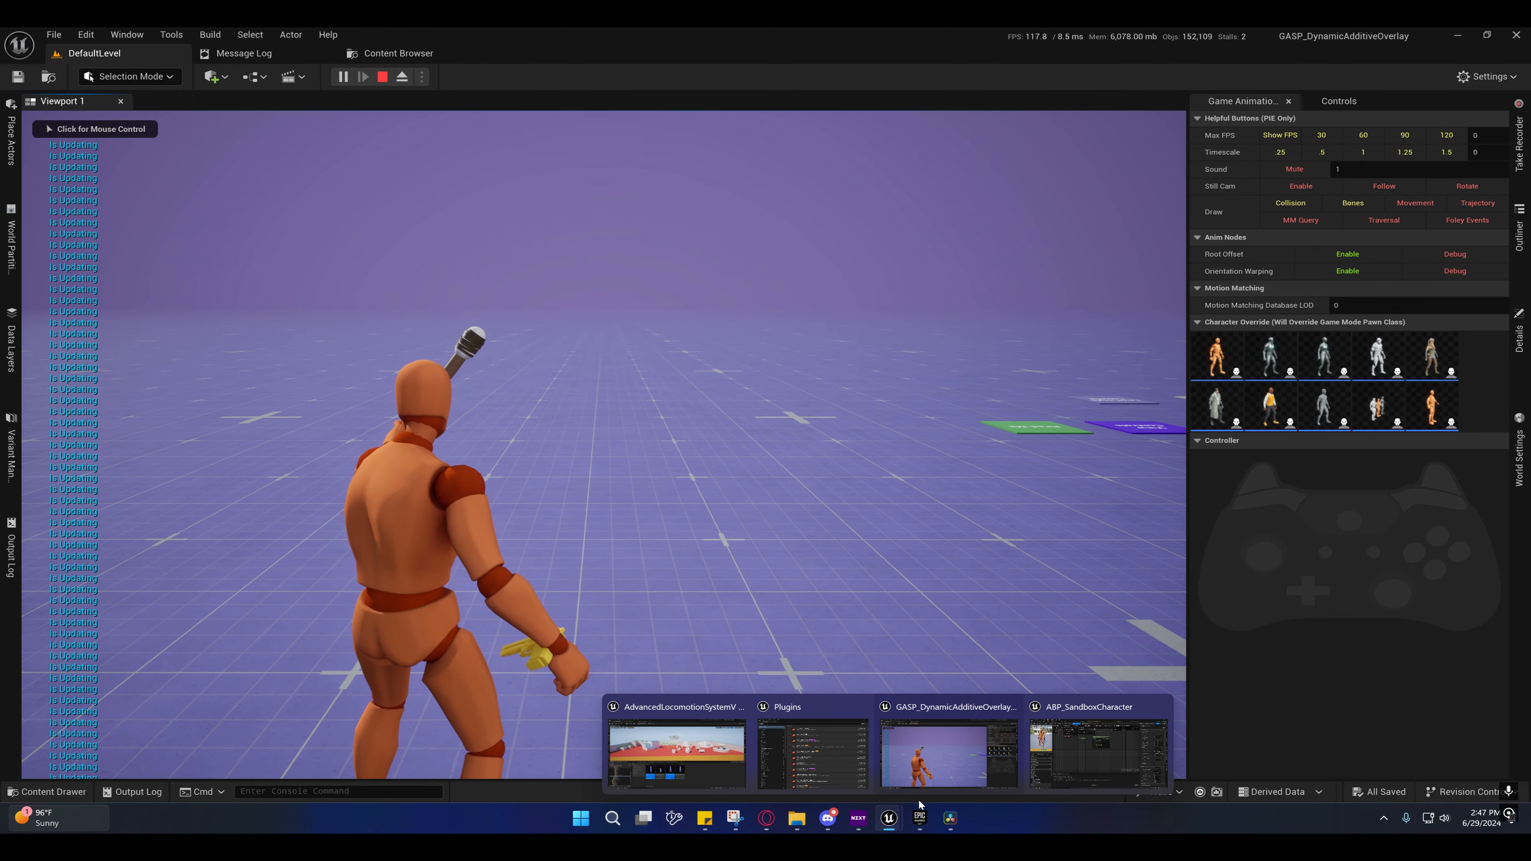
pyautogui.click(1087, 768)
pyautogui.moveTo(716, 32); pyautogui.dragTo(1528, 181)
# Step: Set Map Range Clamped's Out Range B to 0.25, compile, and run the character to test the torch pose
pyautogui.moveTo(1176, 313); pyautogui.dragTo(883, 300, button='right')
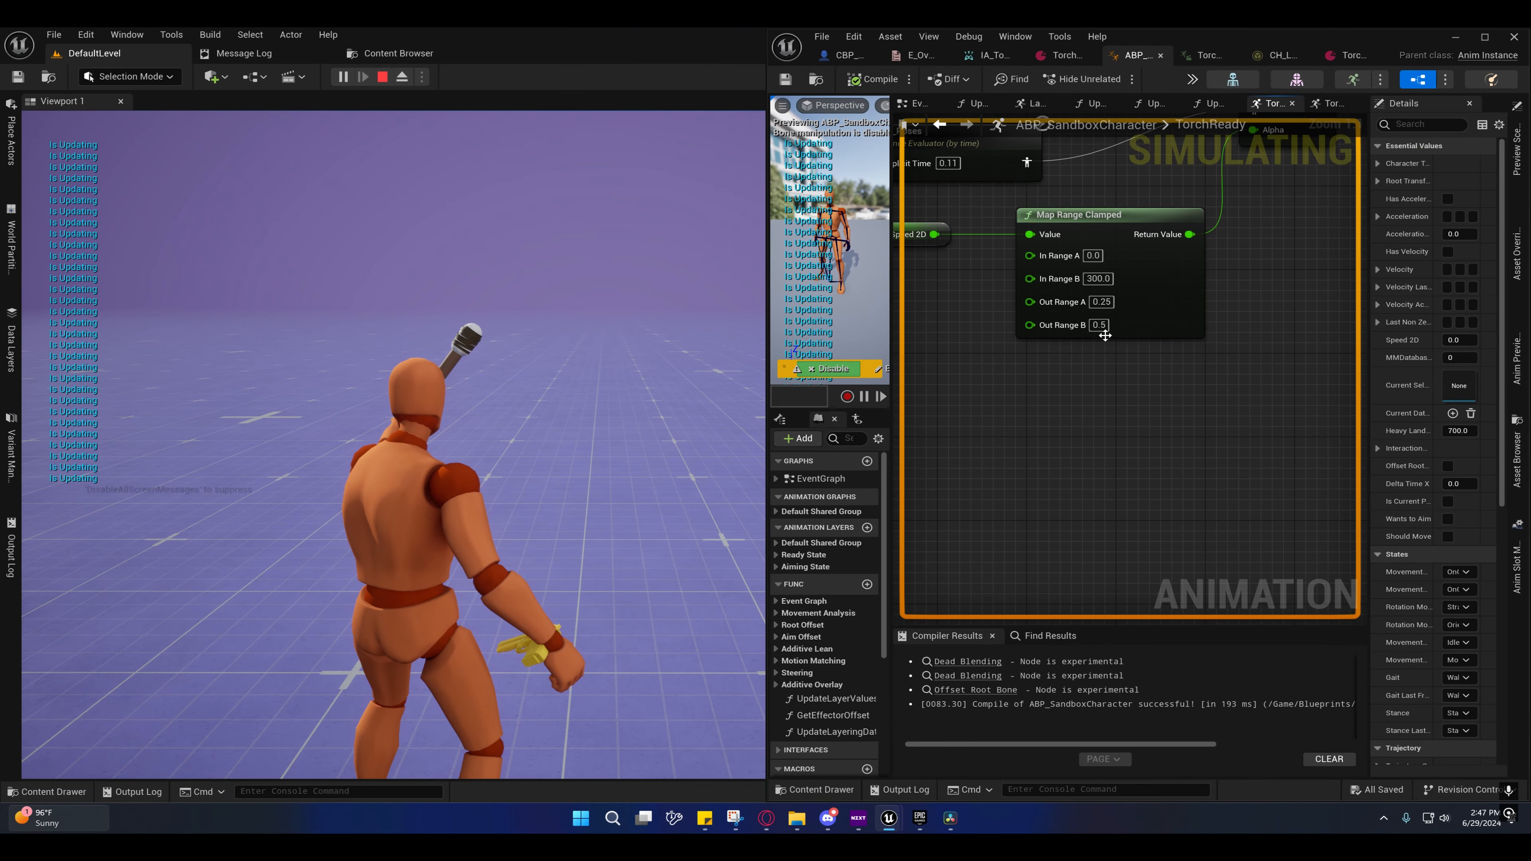
pyautogui.click(1100, 325)
pyautogui.write('0.25')
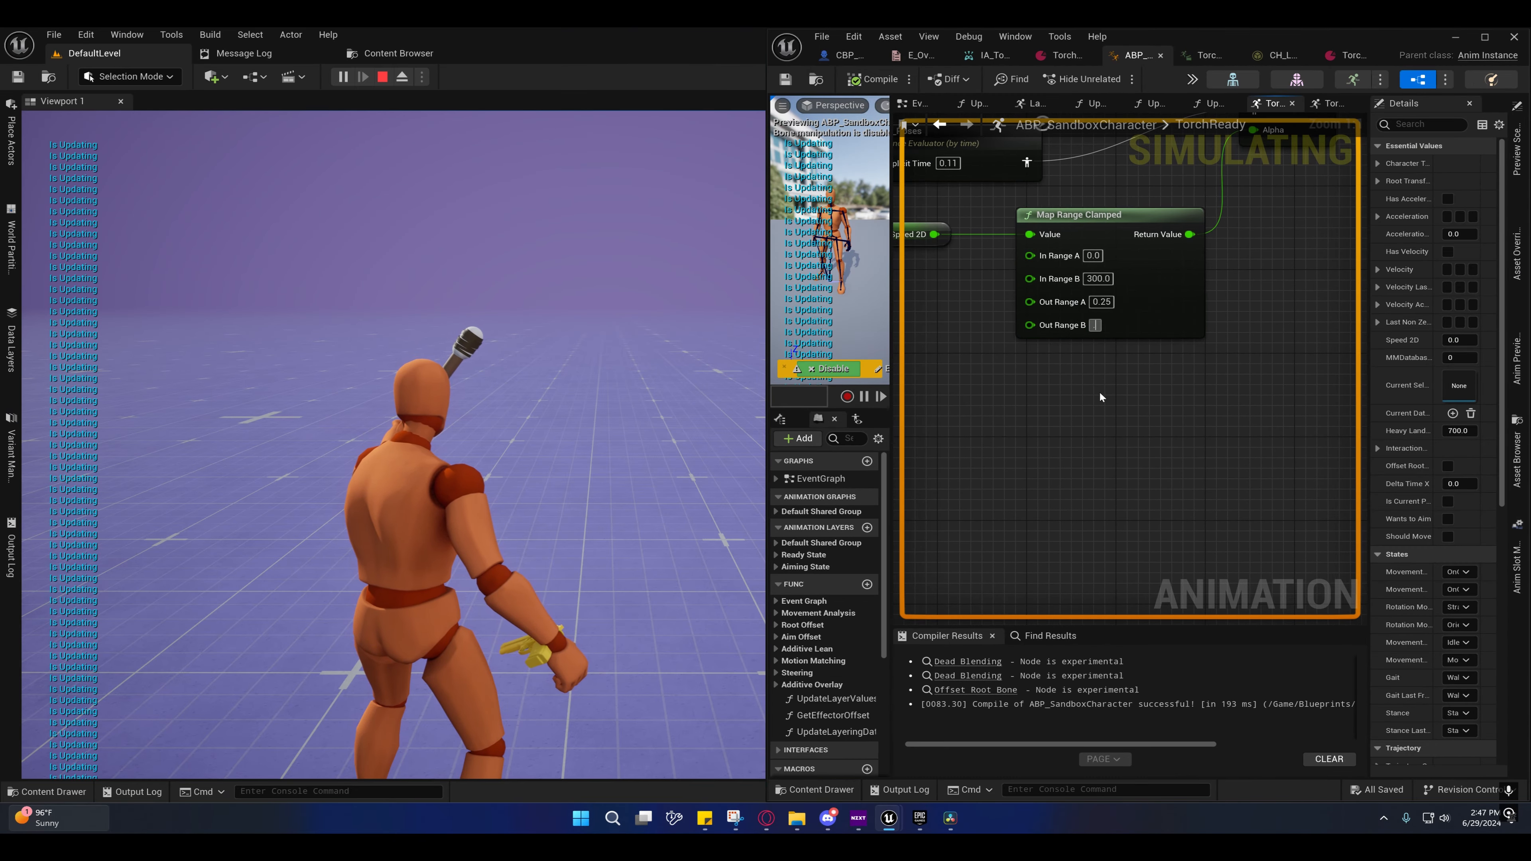
pyautogui.press('Return')
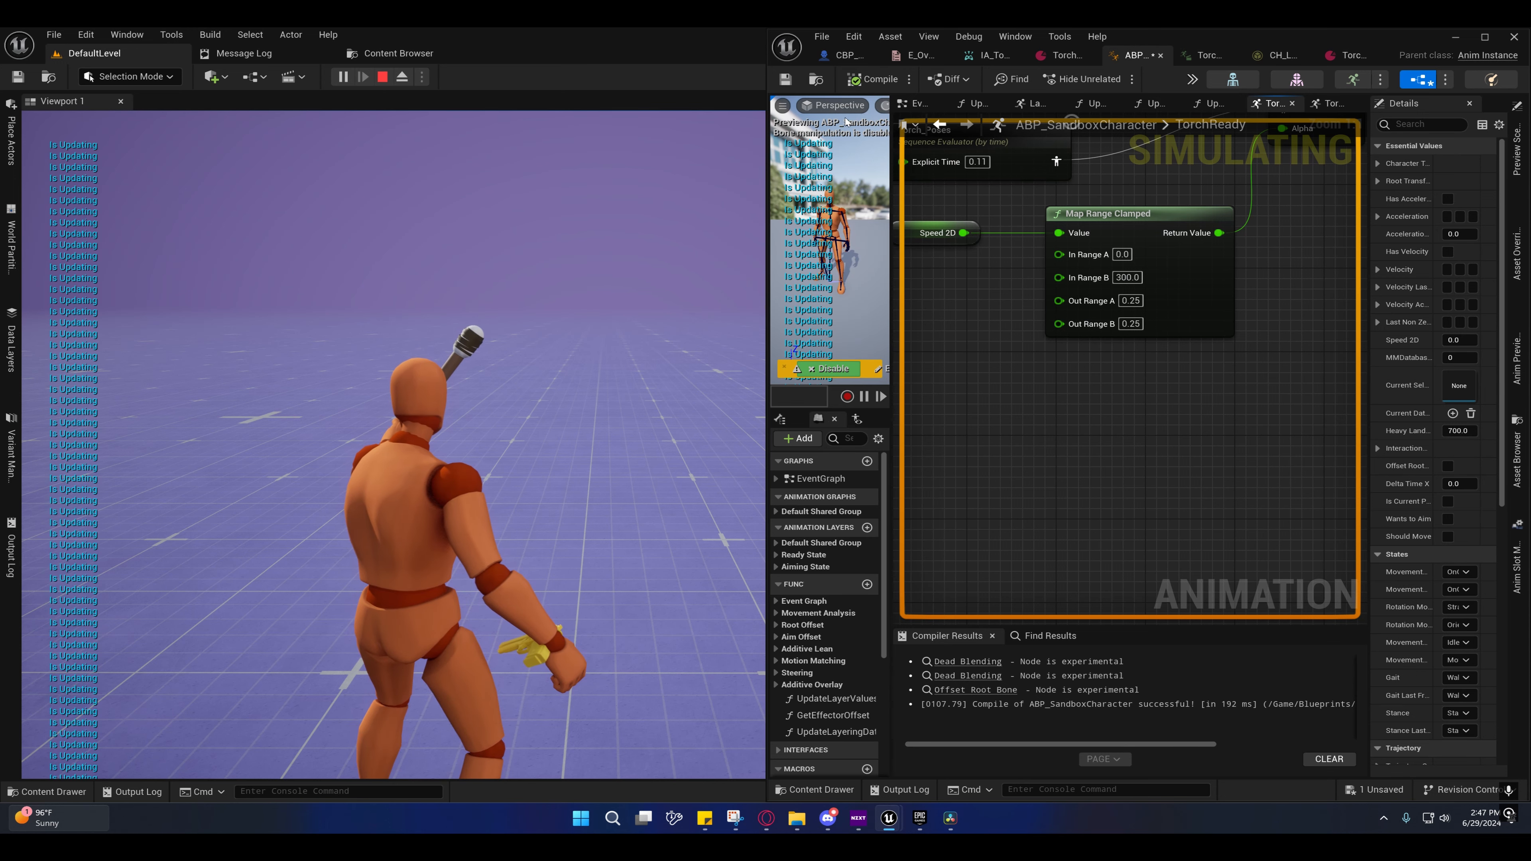
pyautogui.click(559, 310)
pyautogui.press('w')
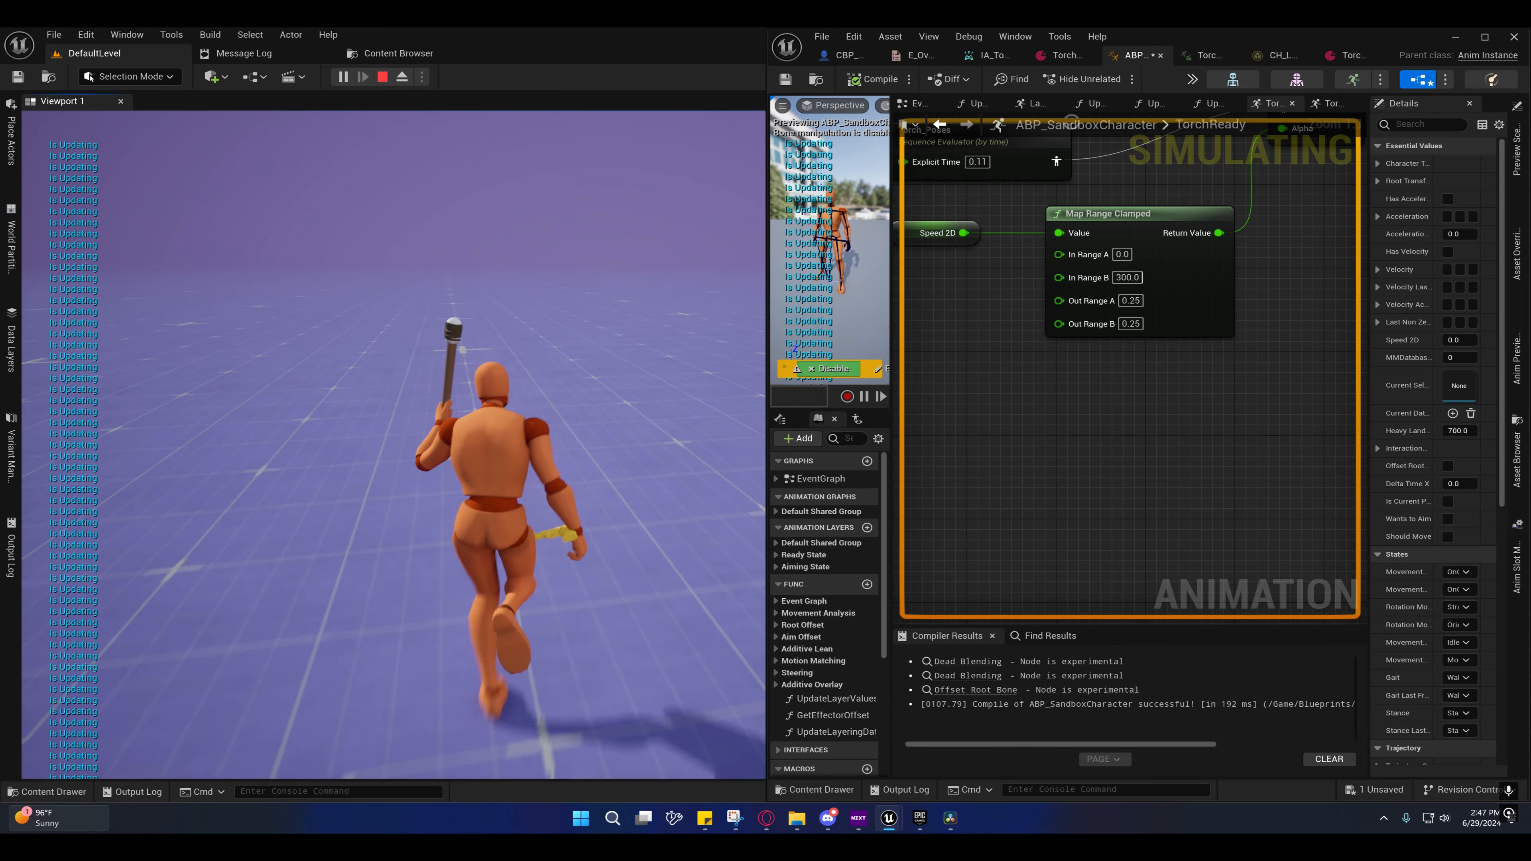
# Step: Set Map Range Clamped's Out Range B to 0.5, compile, and test the running pose again
pyautogui.hotkey('shift', 'F1')
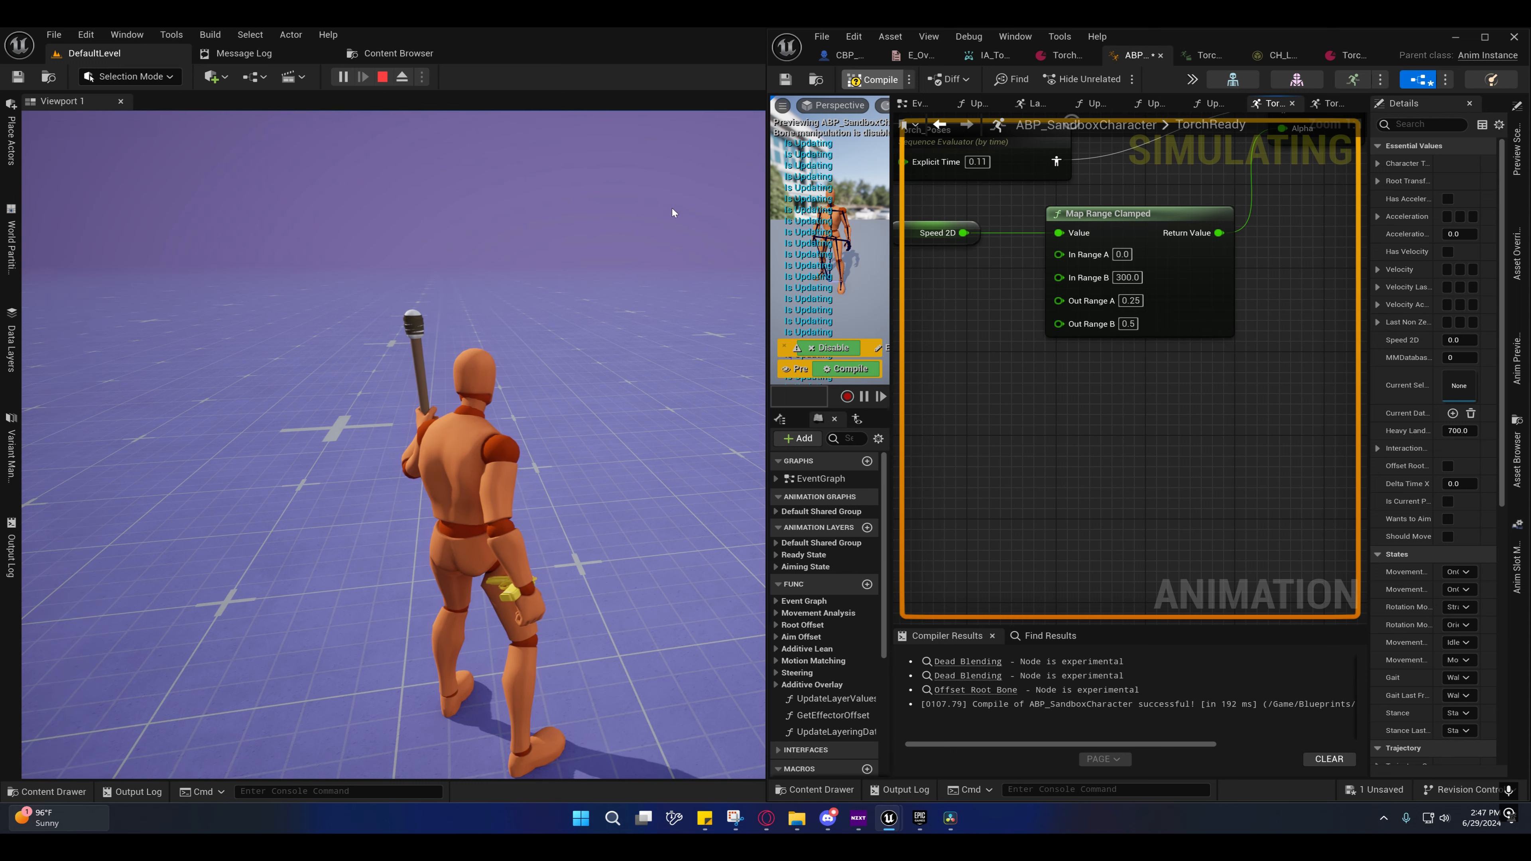
pyautogui.click(555, 314)
pyautogui.press('w')
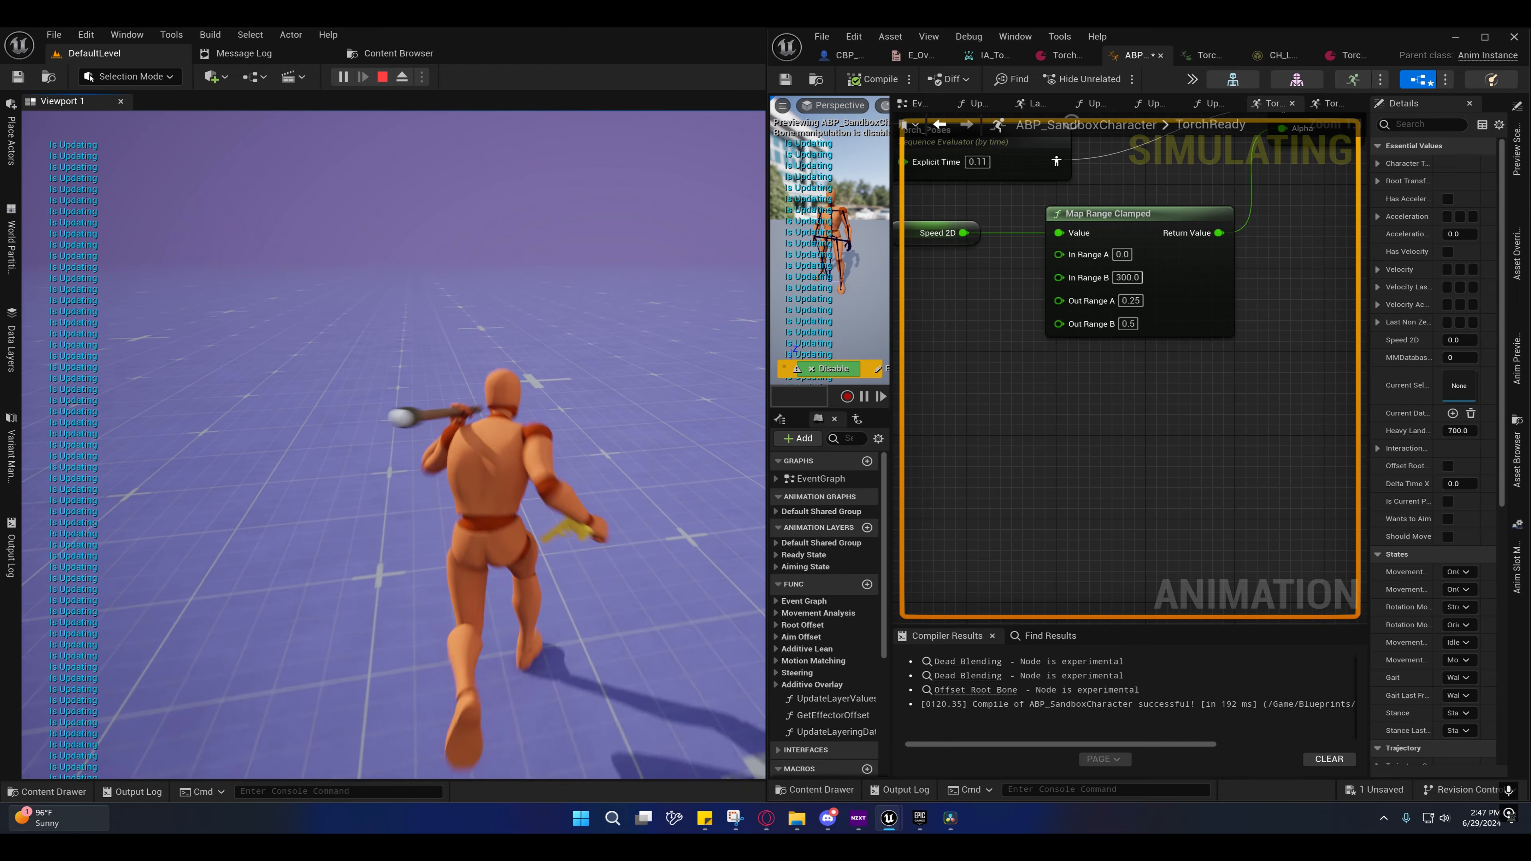
# Step: Try bypassing Two Way Blend by wiring Blend Poses by bool directly to the Output Pose, compile, and test the run
pyautogui.scroll(-2, 1059, 411)
pyautogui.moveTo(978, 275); pyautogui.dragTo(1015, 402, button='right')
pyautogui.scroll(-1, 1016, 402)
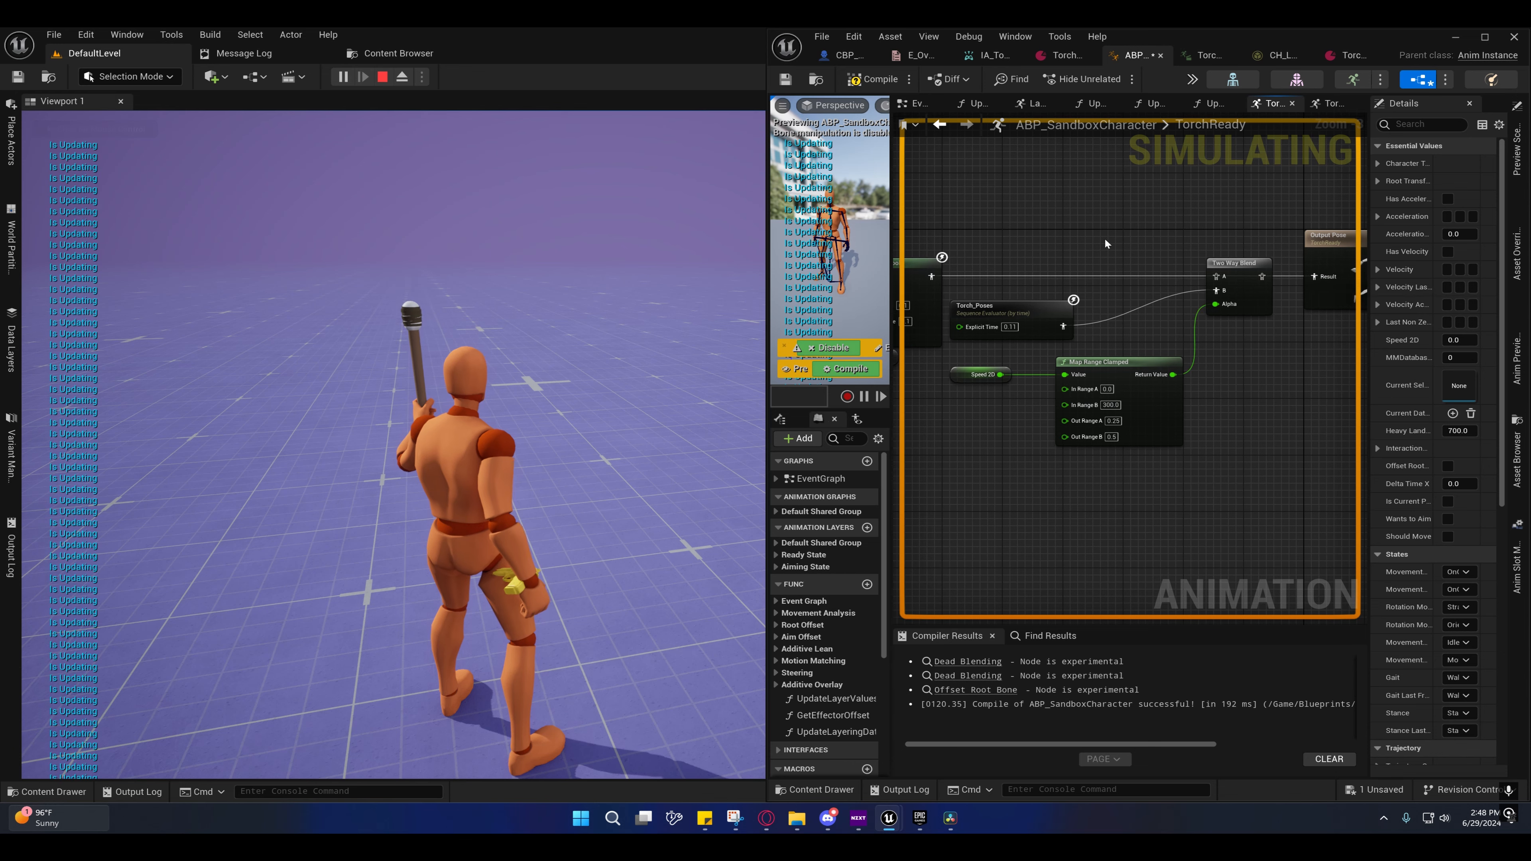
pyautogui.click(638, 251)
pyautogui.press('w')
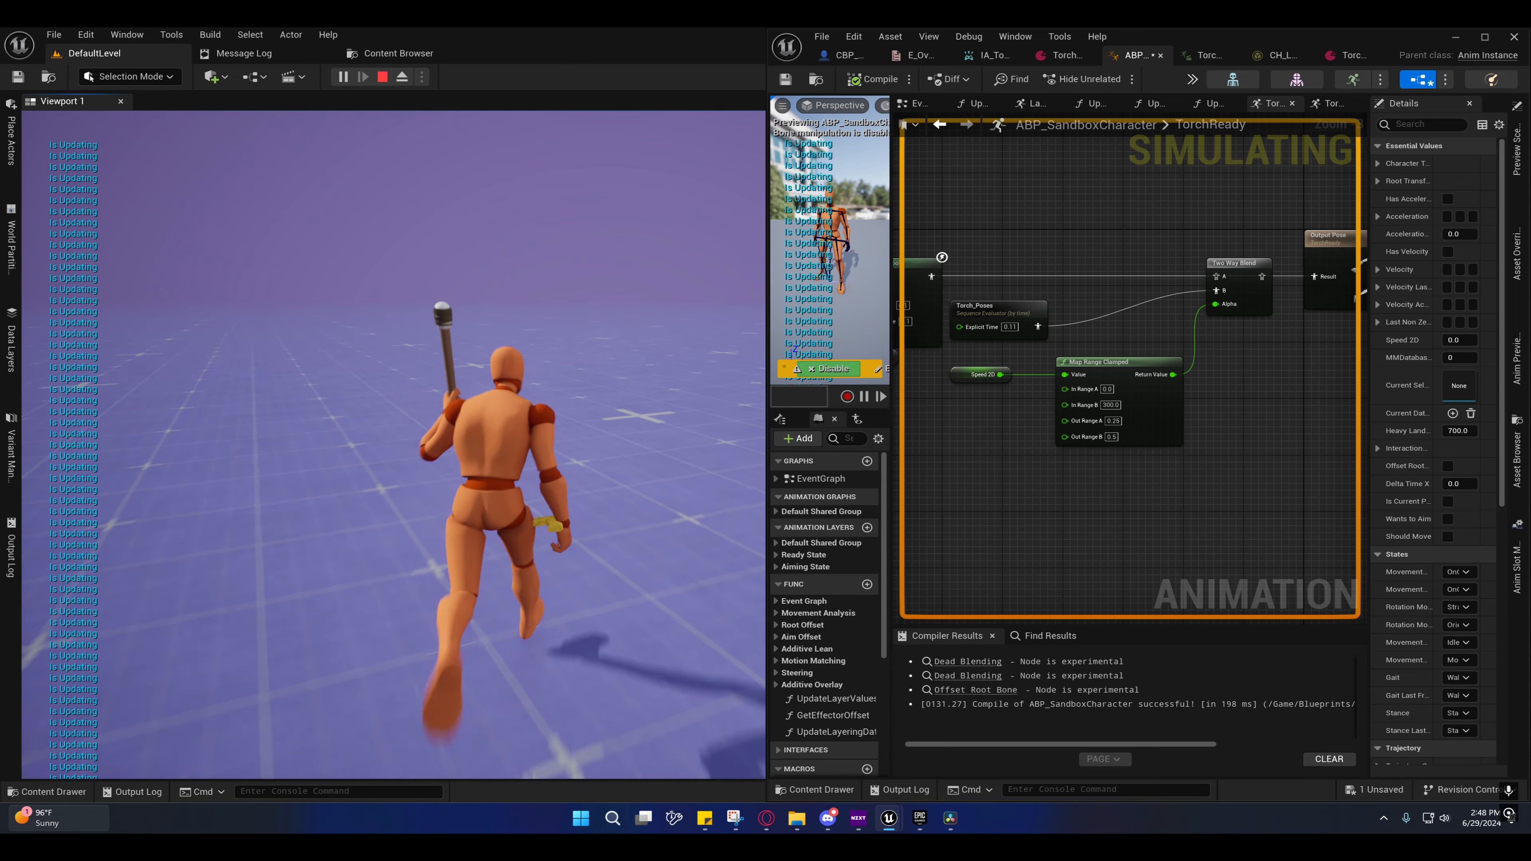
# Step: Reconnect Two Way Blend to the Output Pose in the TorchReady graph and compile ABP_SandboxCharacter
pyautogui.hotkey('shift', 'F1')
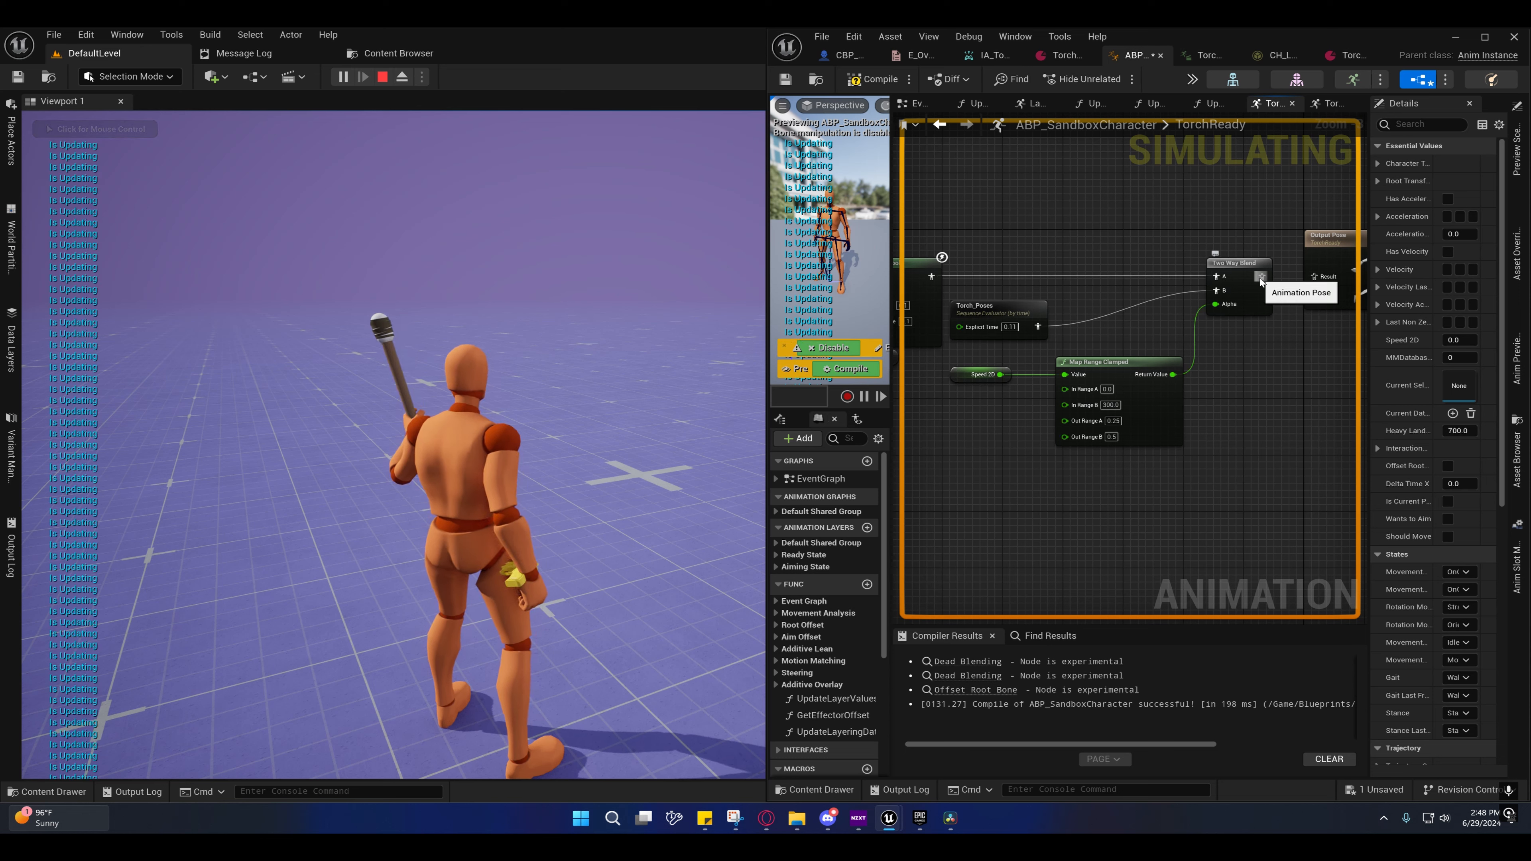
pyautogui.moveTo(1198, 425); pyautogui.dragTo(1185, 362, button='right')
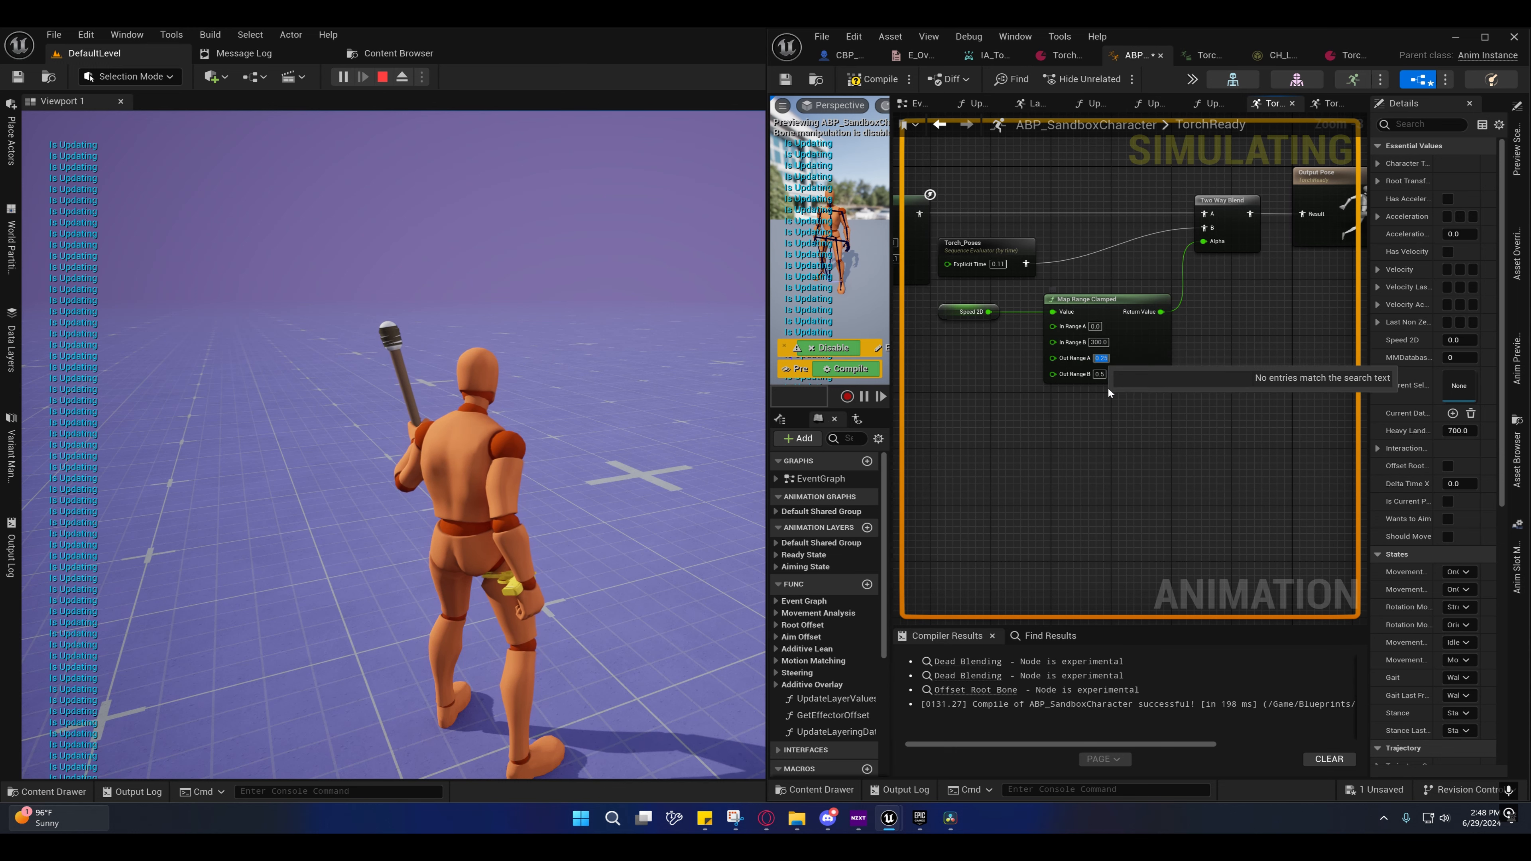
pyautogui.moveTo(1106, 389); pyautogui.dragTo(1156, 403, button='right')
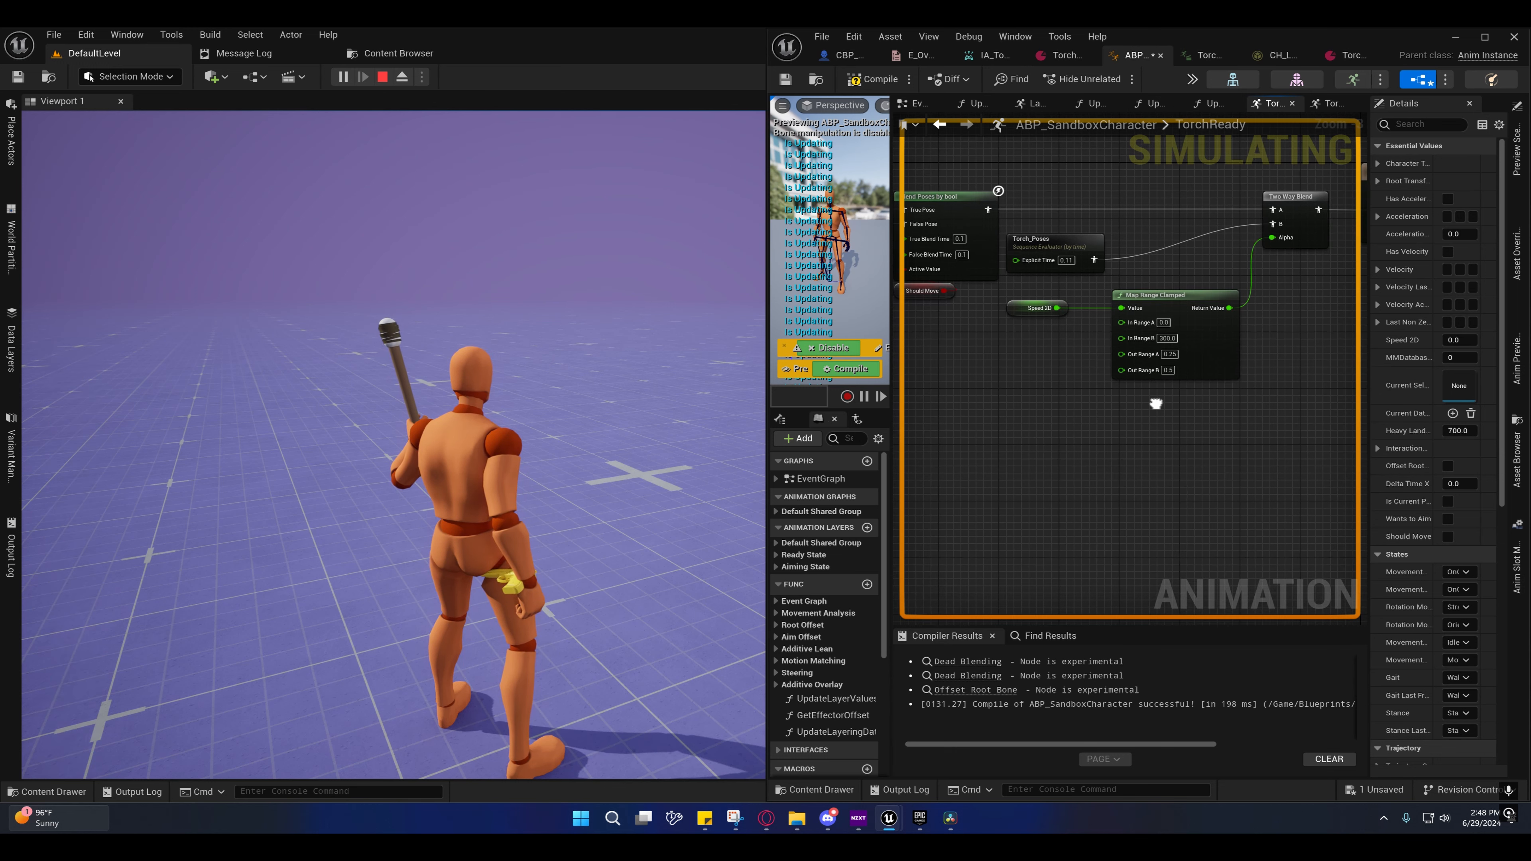
pyautogui.click(862, 85)
pyautogui.moveTo(1088, 397); pyautogui.dragTo(1041, 396, button='right')
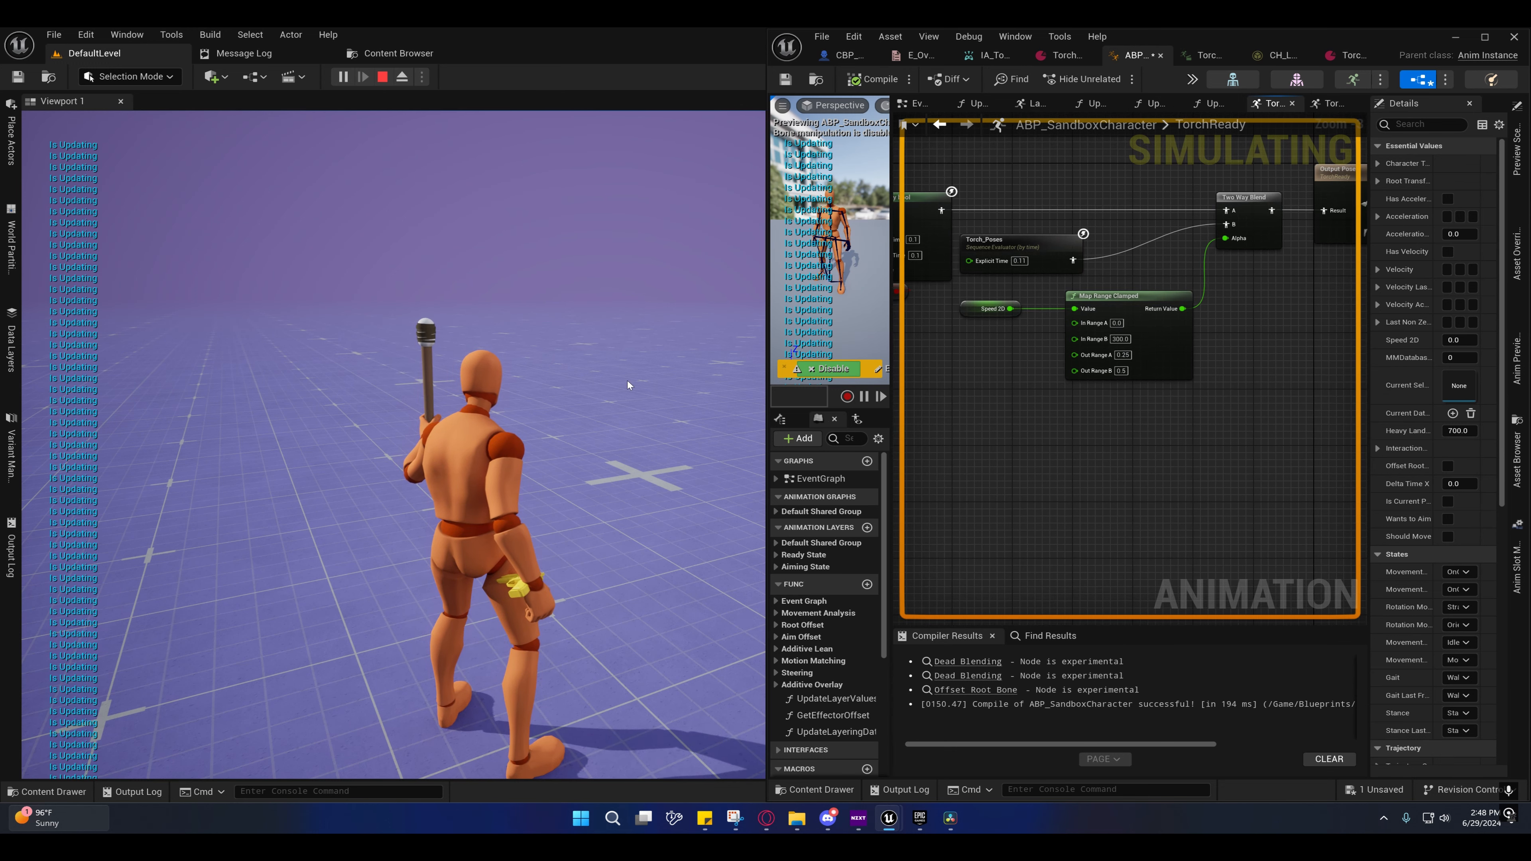
# Step: Run the character in the level several times to compare the idle and moving torch poses, rechecking the TorchReady graph between runs
pyautogui.click(629, 385)
pyautogui.press('w')
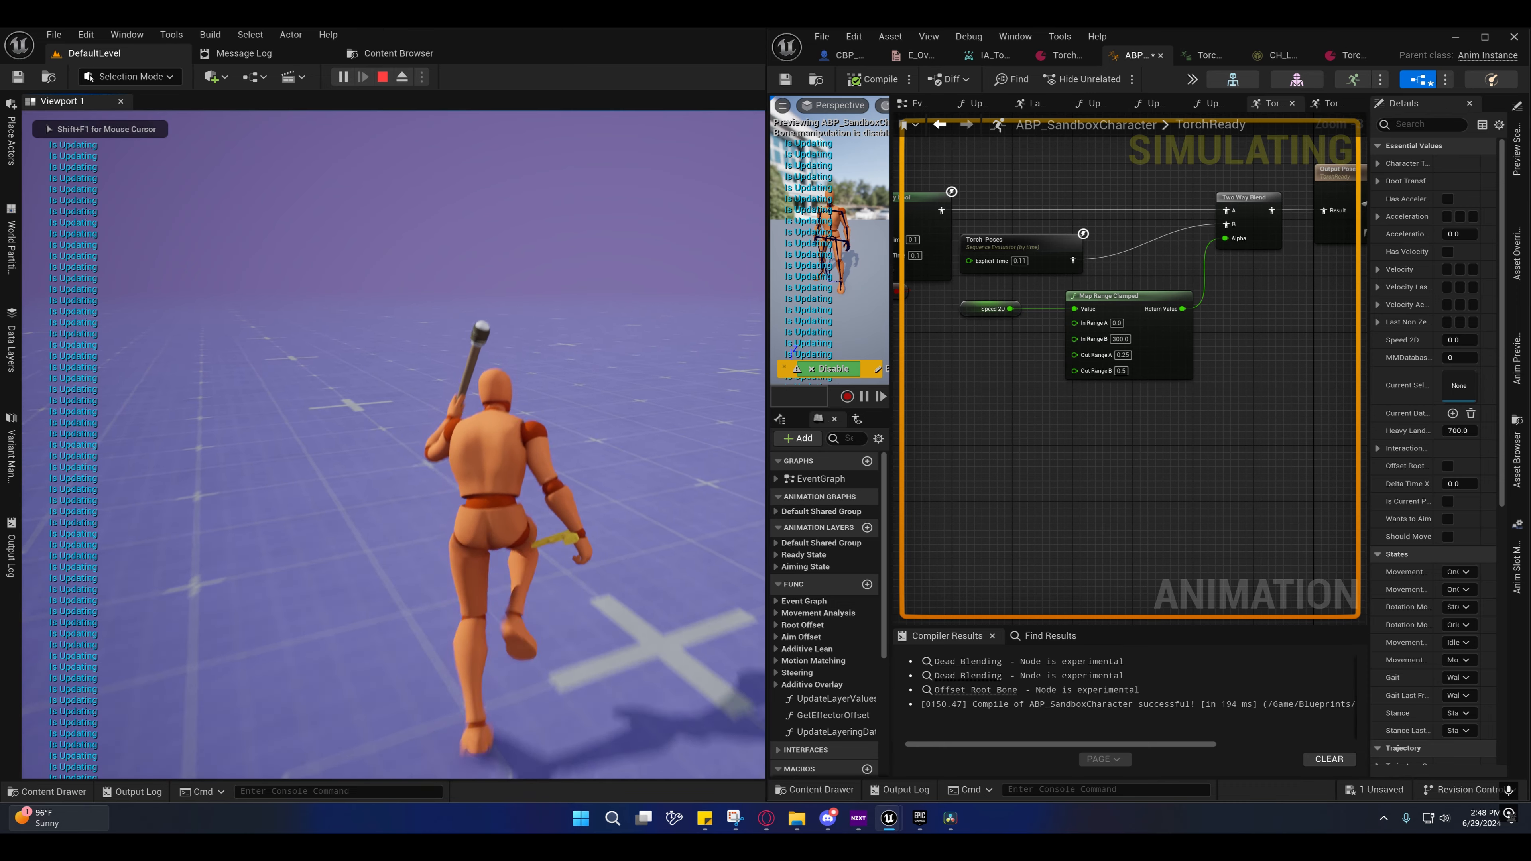
pyautogui.press('w')
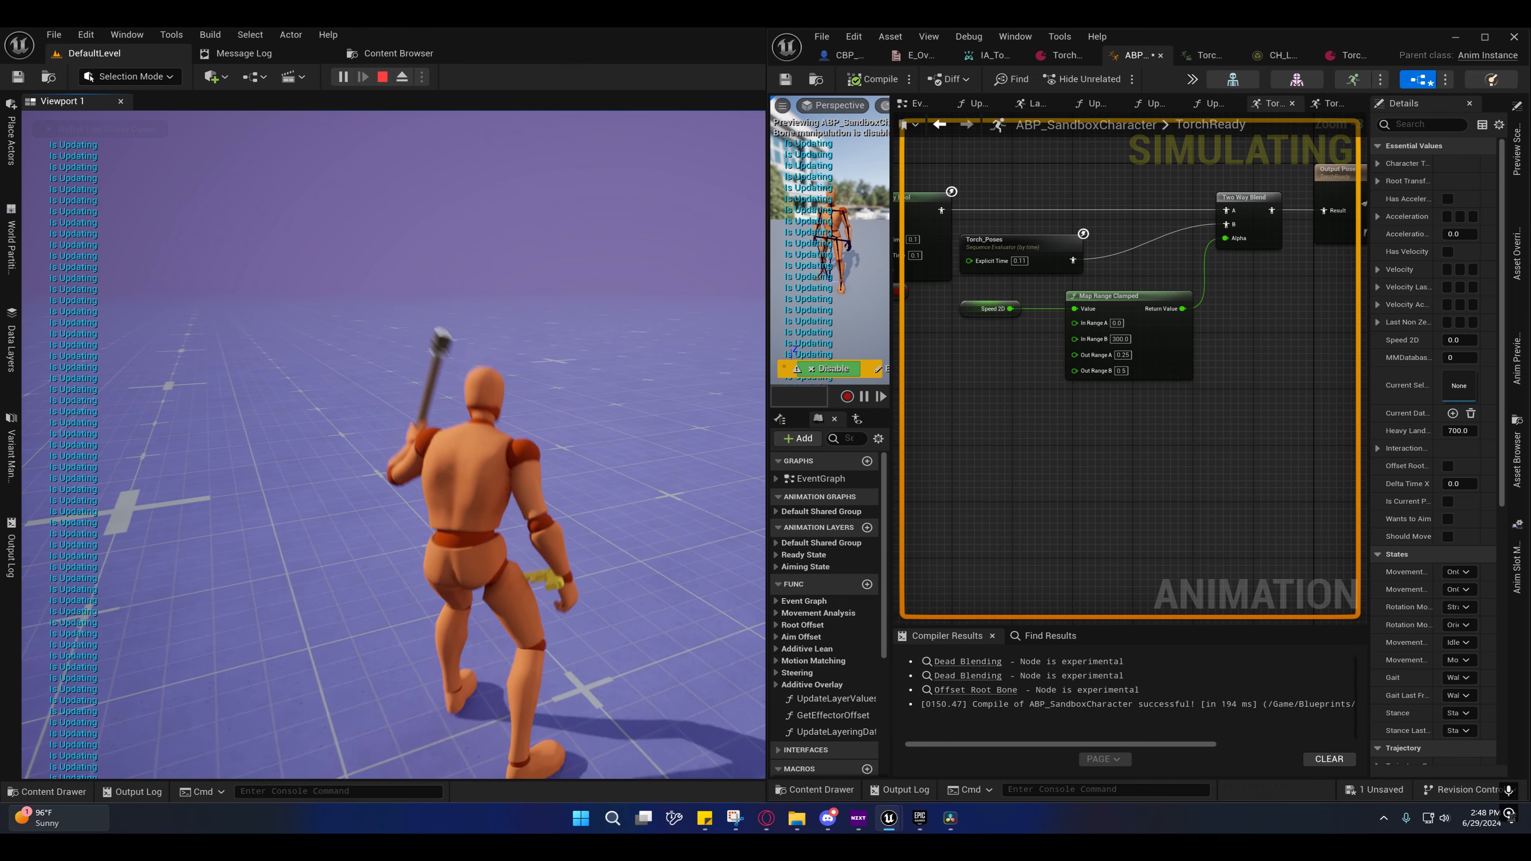
pyautogui.click(527, 387)
pyautogui.press('w')
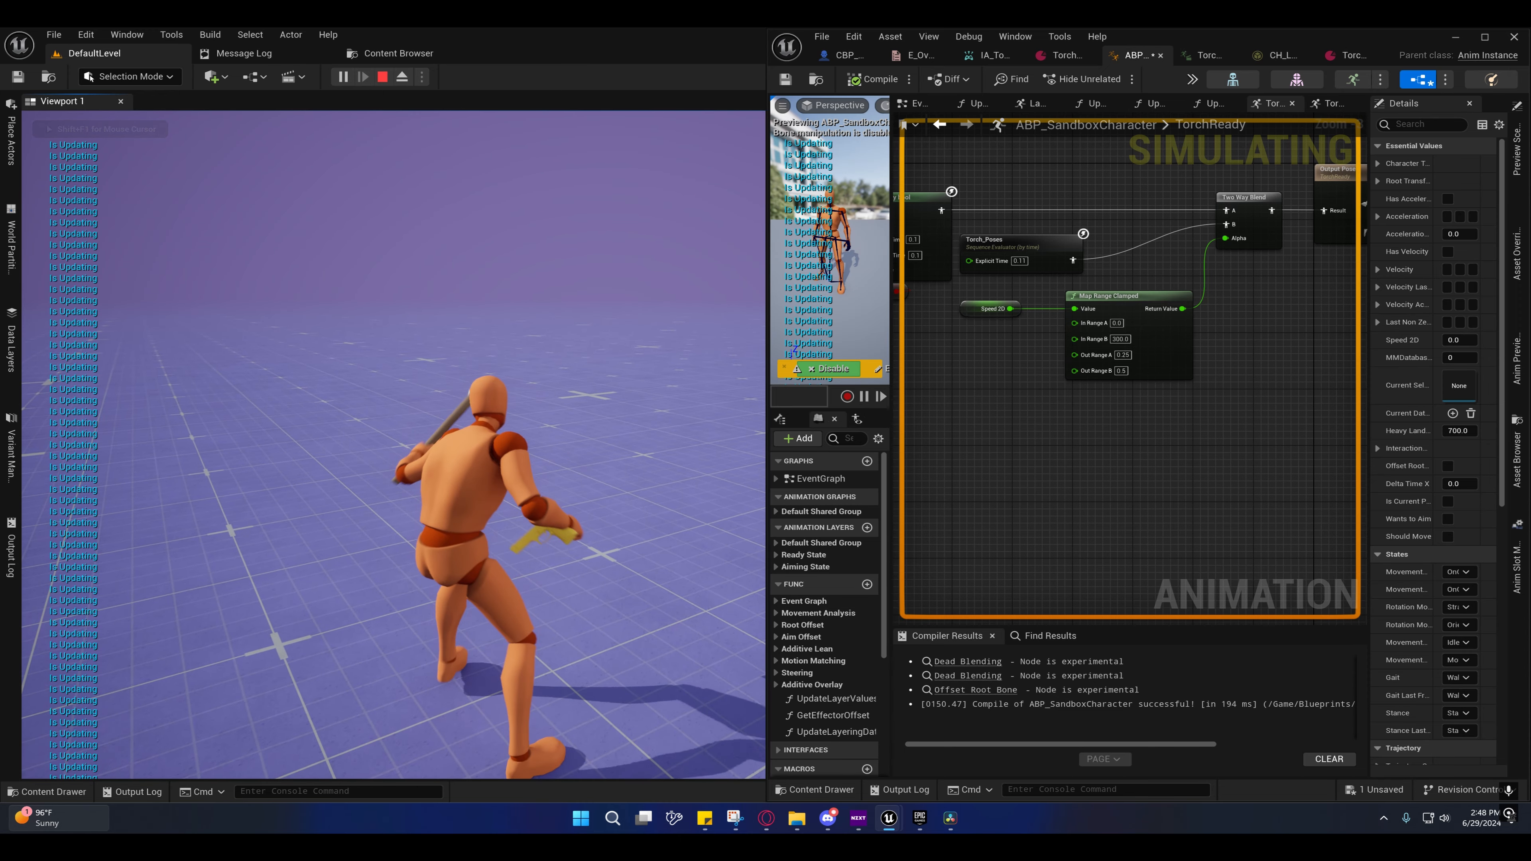
pyautogui.hotkey('shift', 'F1')
pyautogui.moveTo(1052, 361); pyautogui.dragTo(1146, 251, button='right')
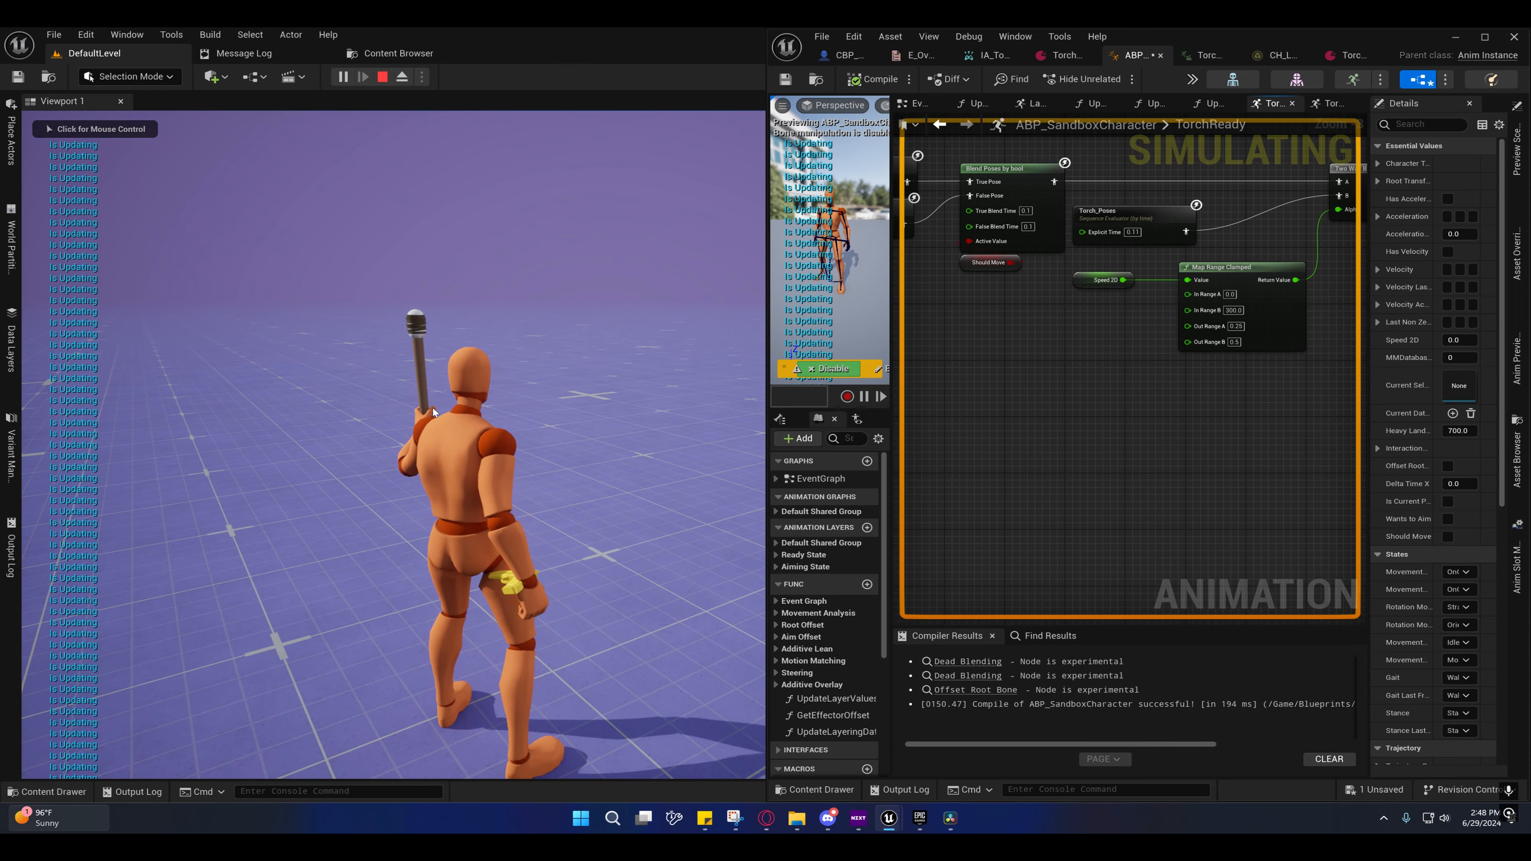
pyautogui.moveTo(988, 380); pyautogui.dragTo(947, 346, button='right')
pyautogui.click(588, 438)
pyautogui.press('w')
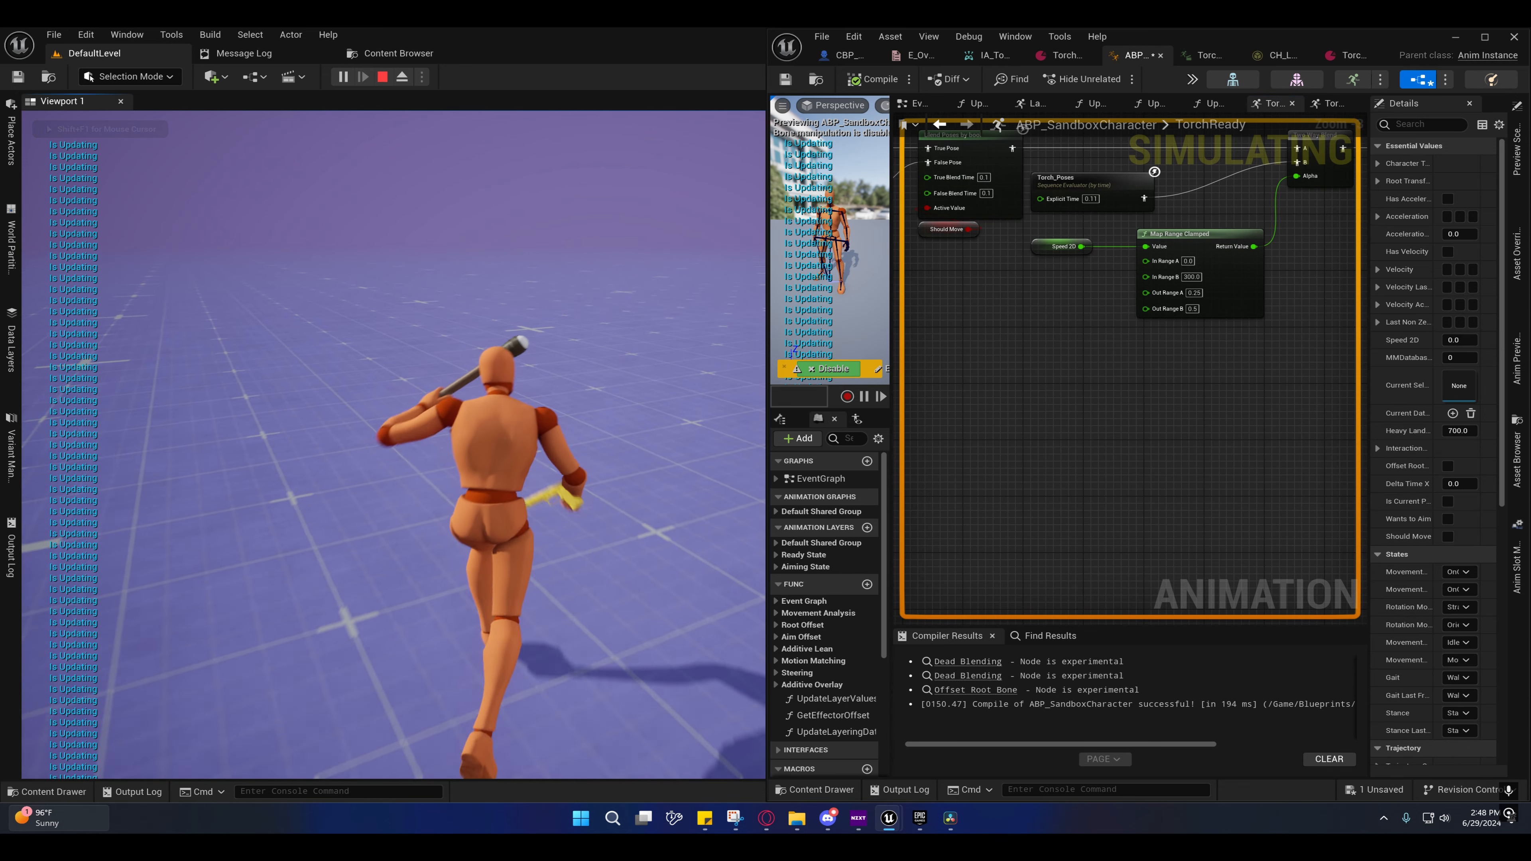
pyautogui.hotkey('shift', 'F1')
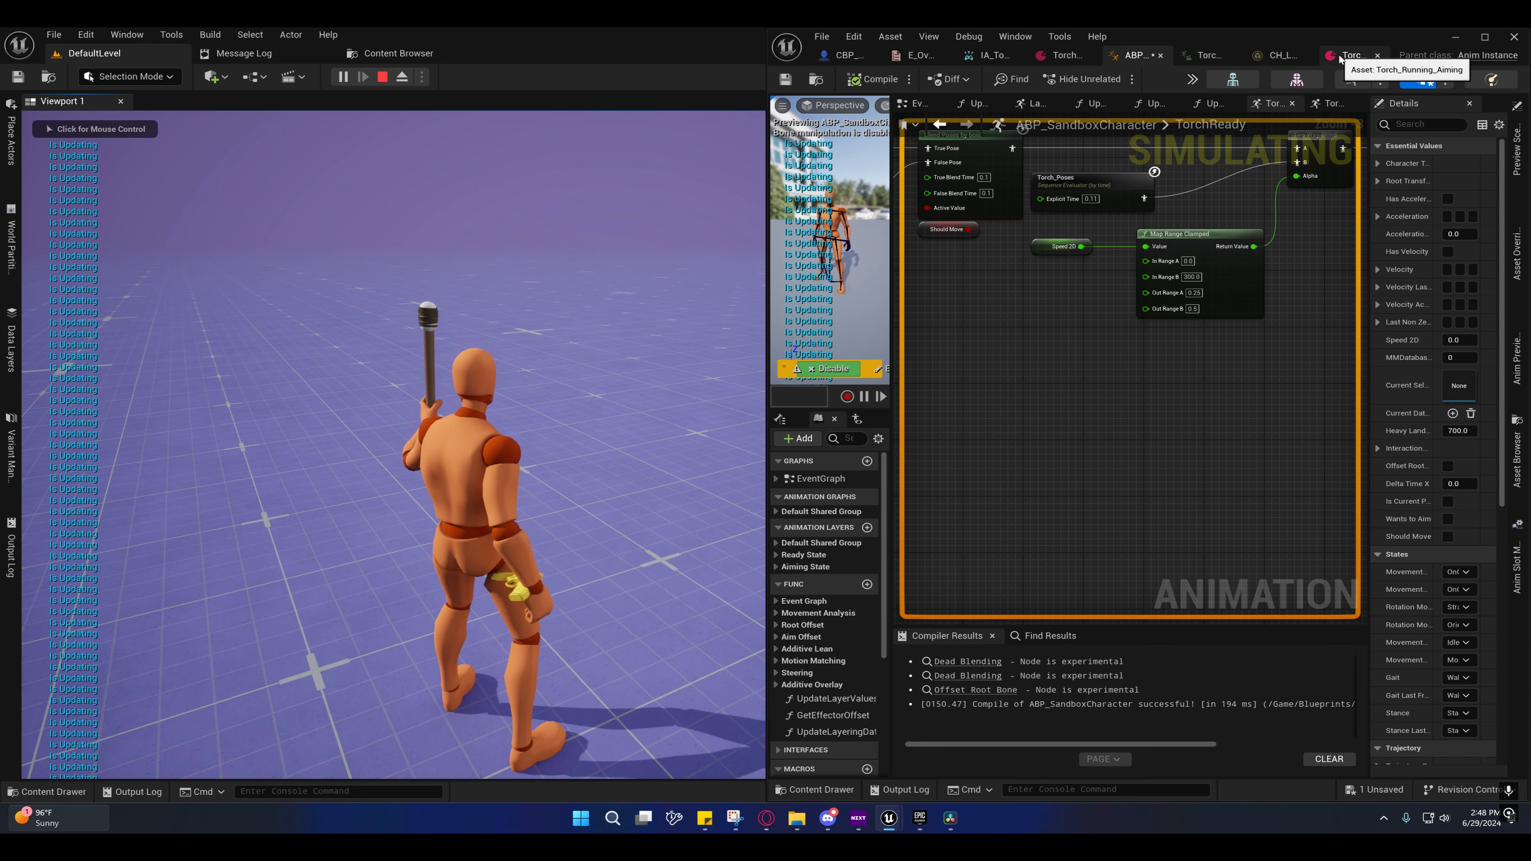
# Step: In the open torch layering data asset, set Arm R MS to Base with weight 1.0 and Arm R LS to Base with weight 0.0
pyautogui.click(1057, 59)
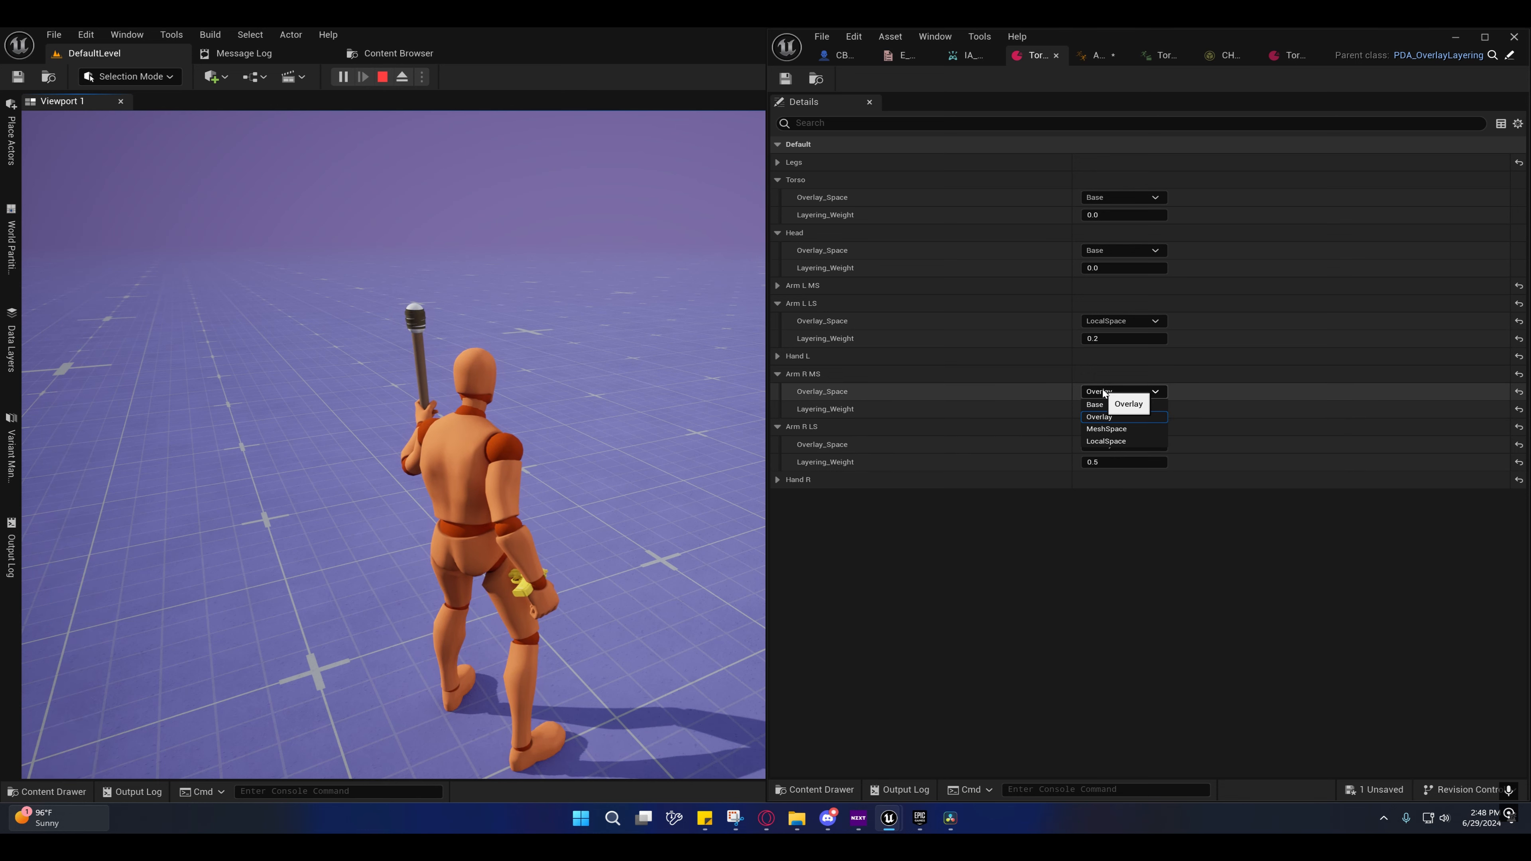
pyautogui.click(1095, 405)
pyautogui.click(1107, 411)
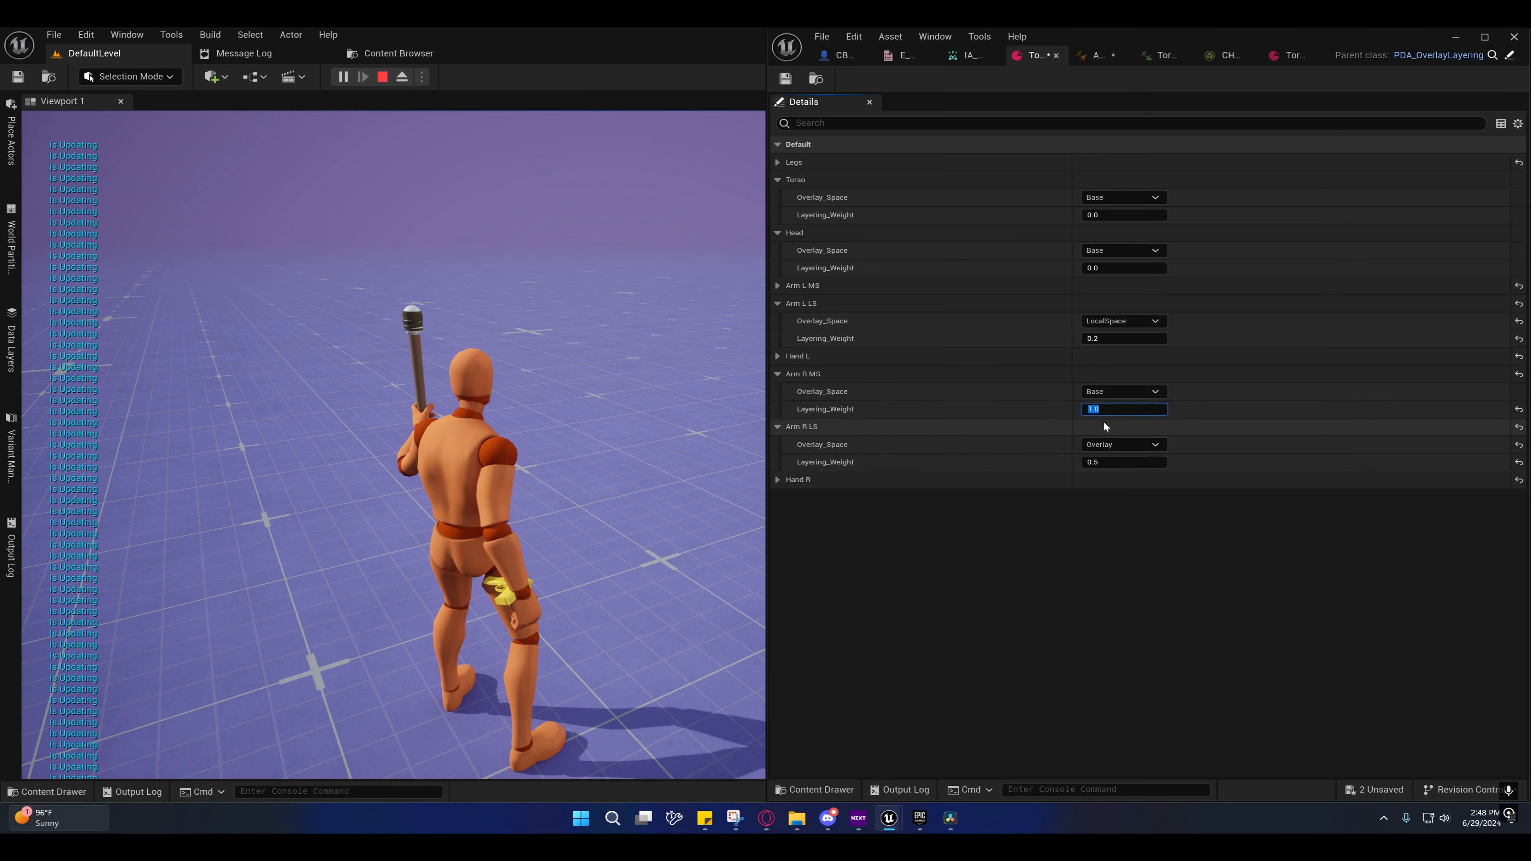
pyautogui.write('0')
pyautogui.click(1108, 444)
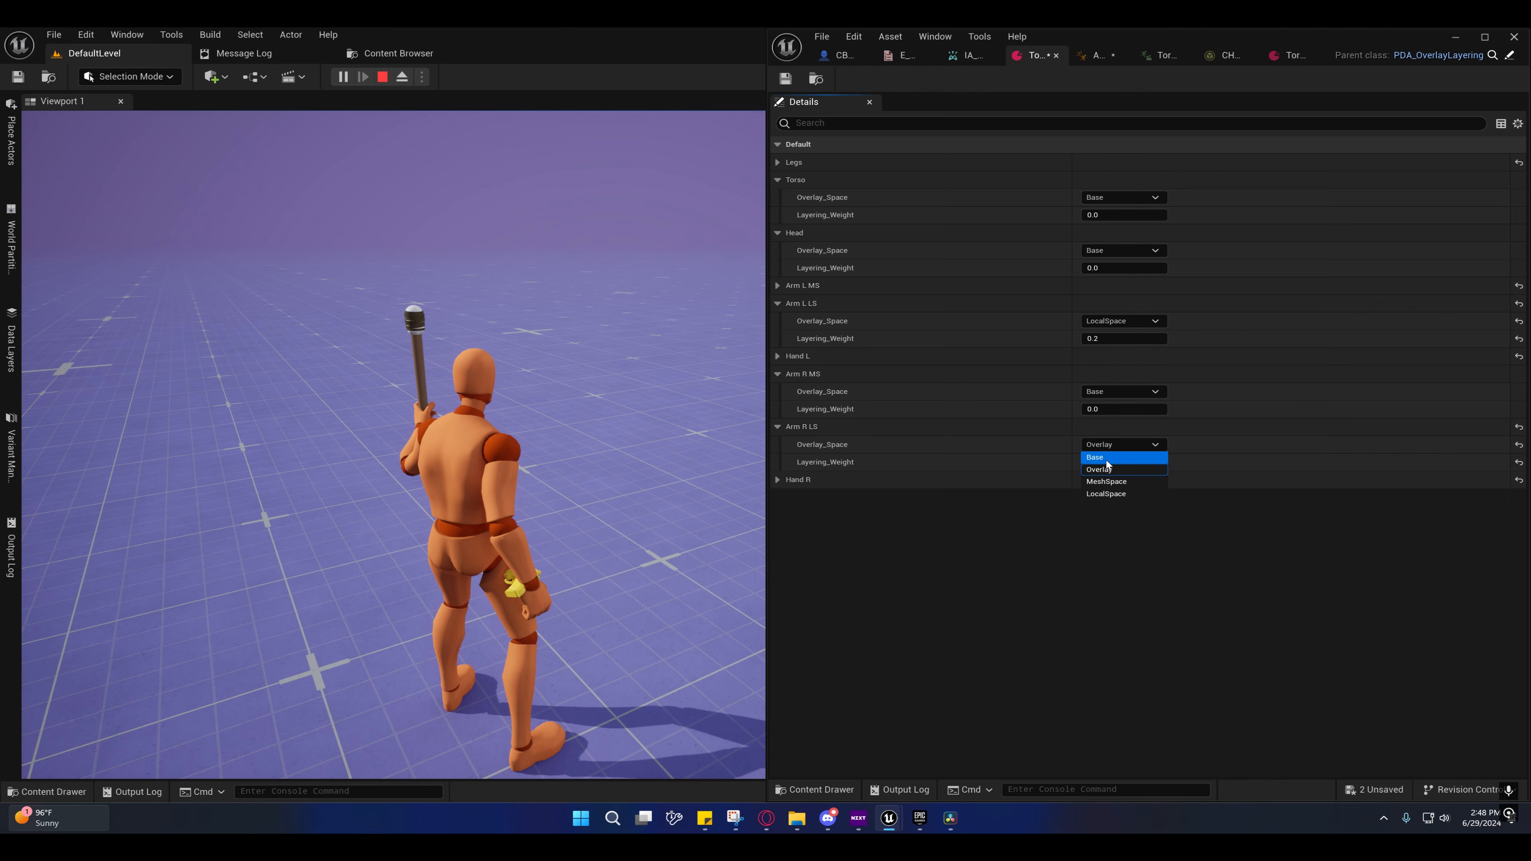
pyautogui.click(1094, 410)
pyautogui.write('1')
pyautogui.press('Return')
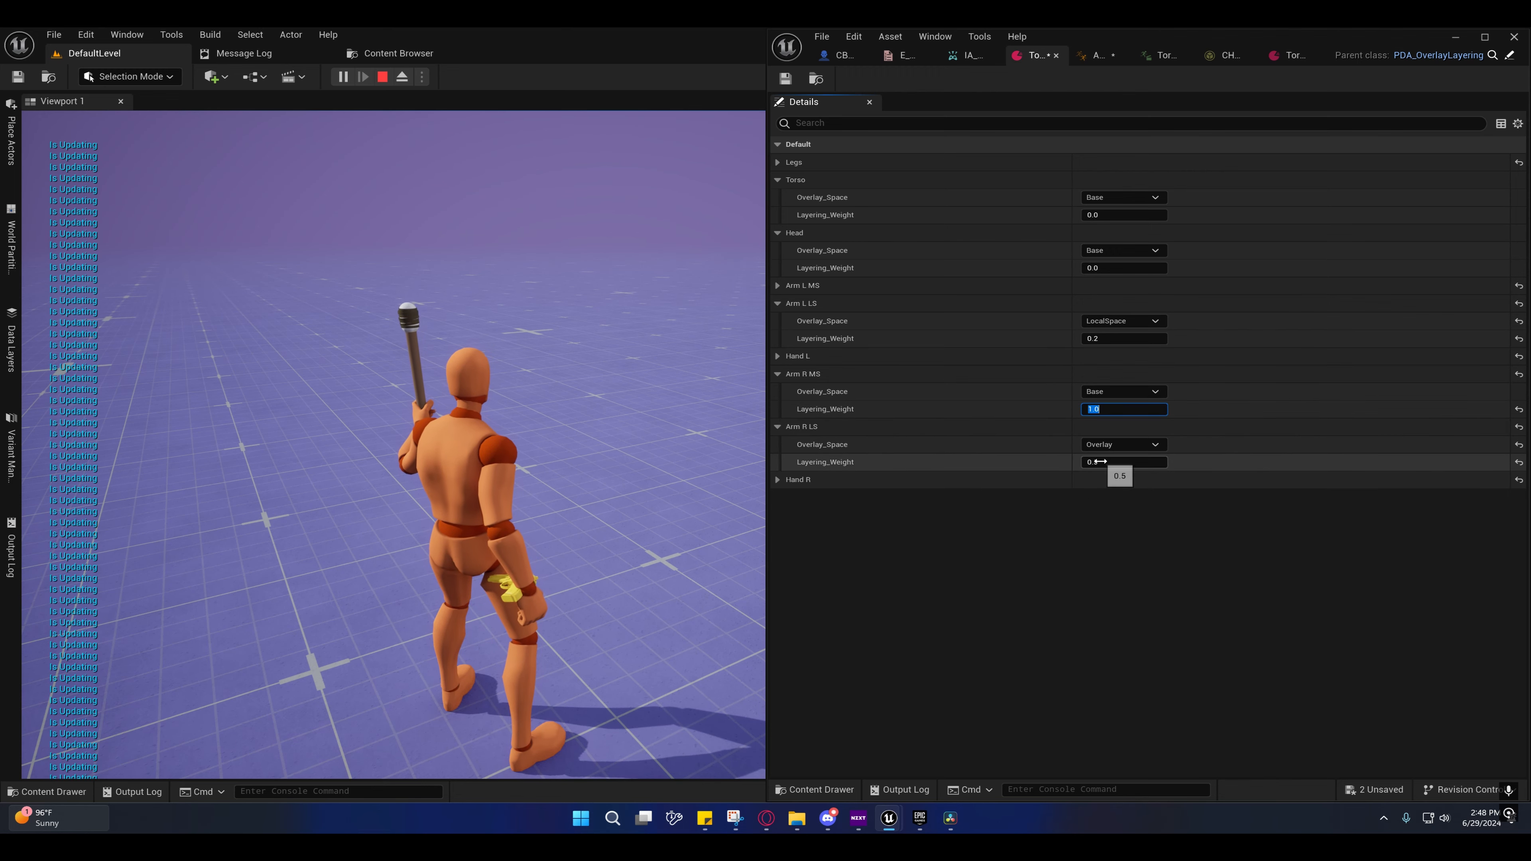
pyautogui.click(1108, 444)
pyautogui.click(1103, 459)
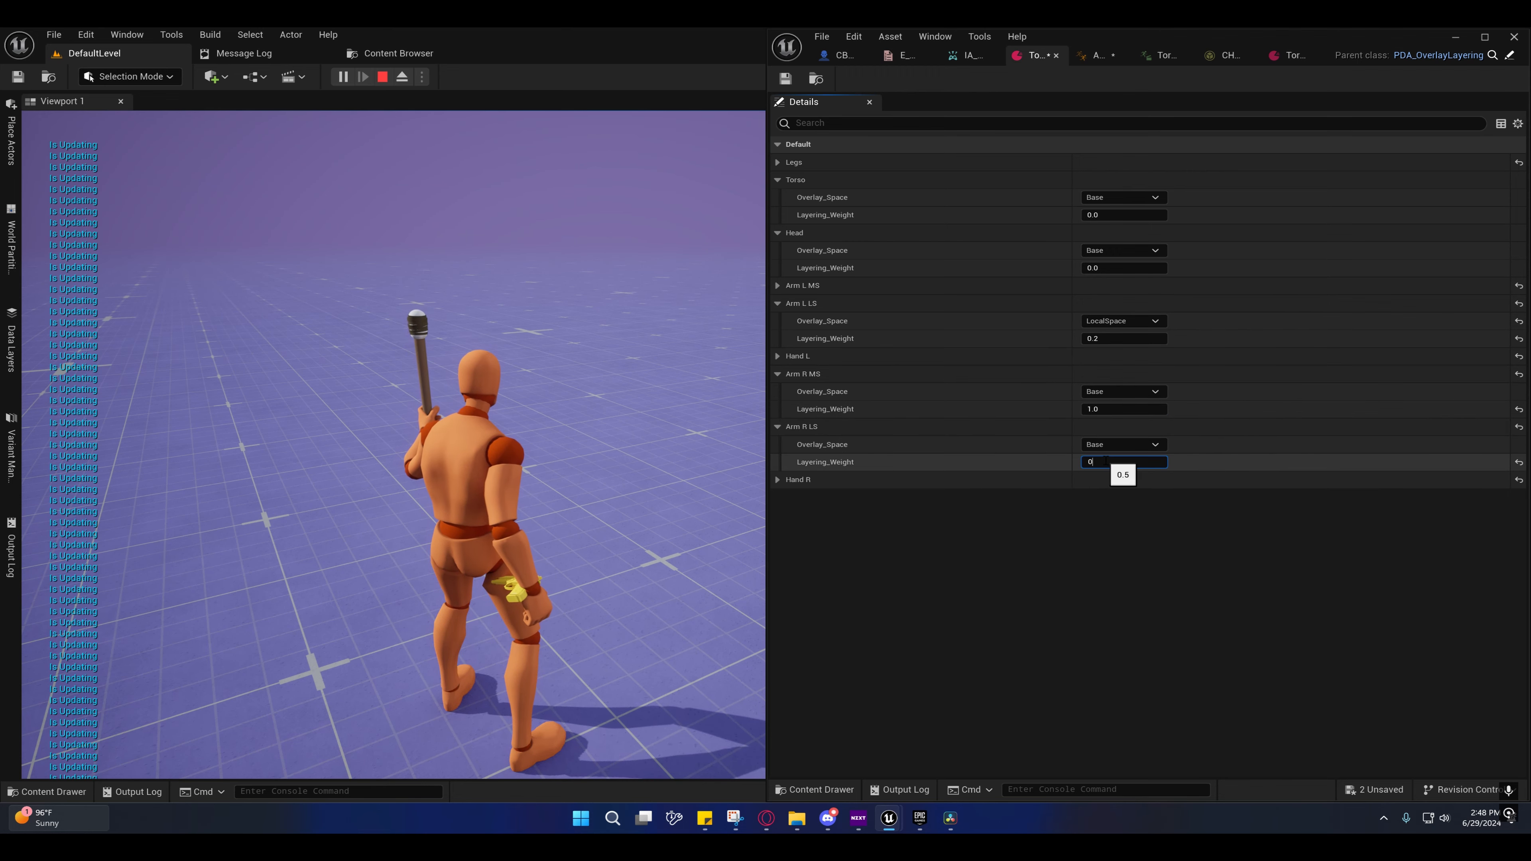
pyautogui.press('Return')
# Step: Run the character around the level to test the torch arm with the new right-arm layering
pyautogui.click(491, 364)
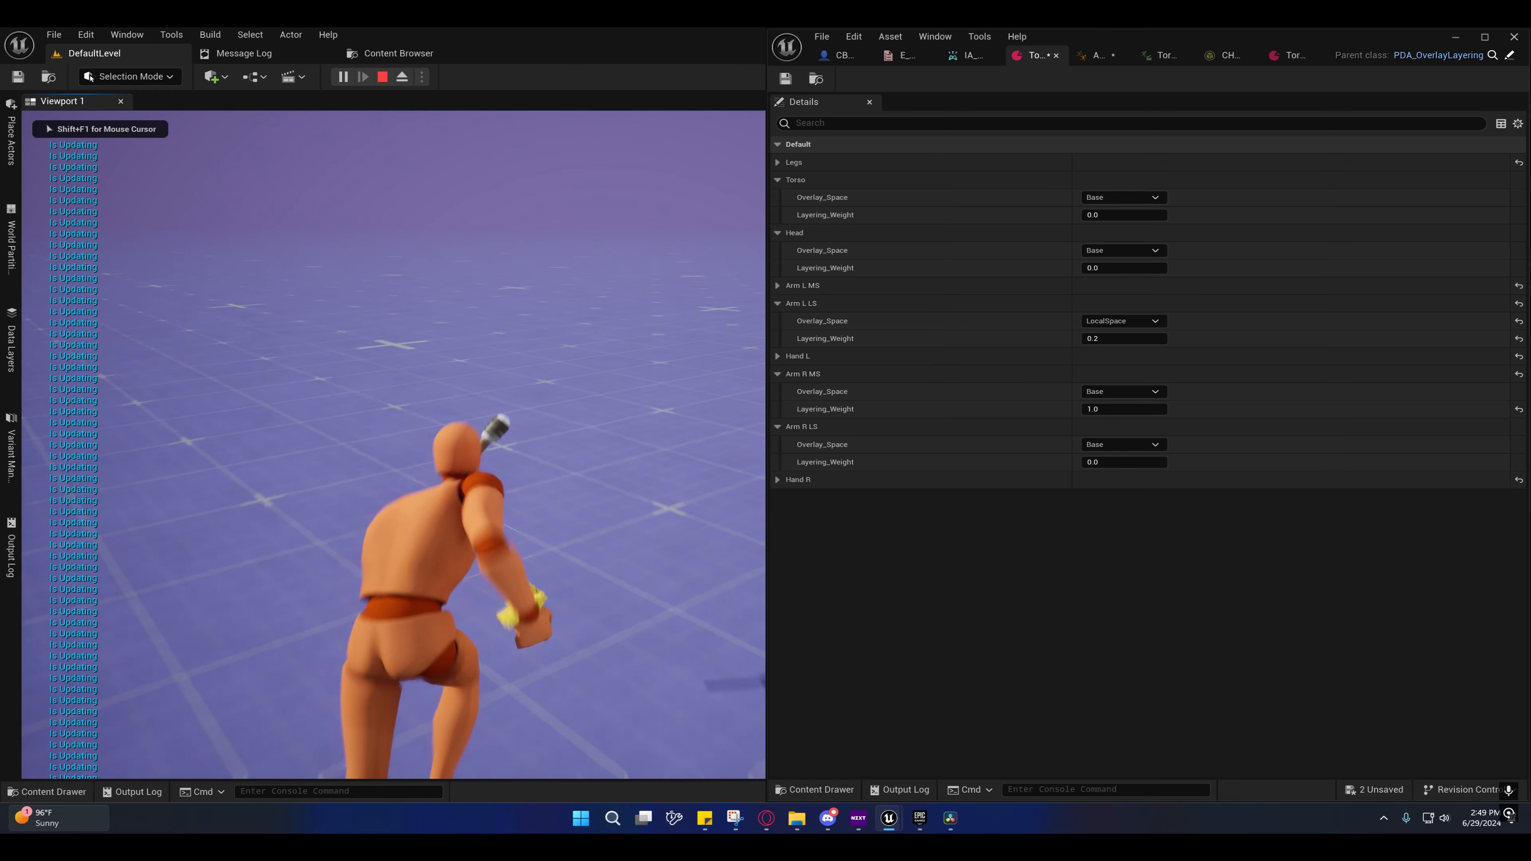
pyautogui.press('w')
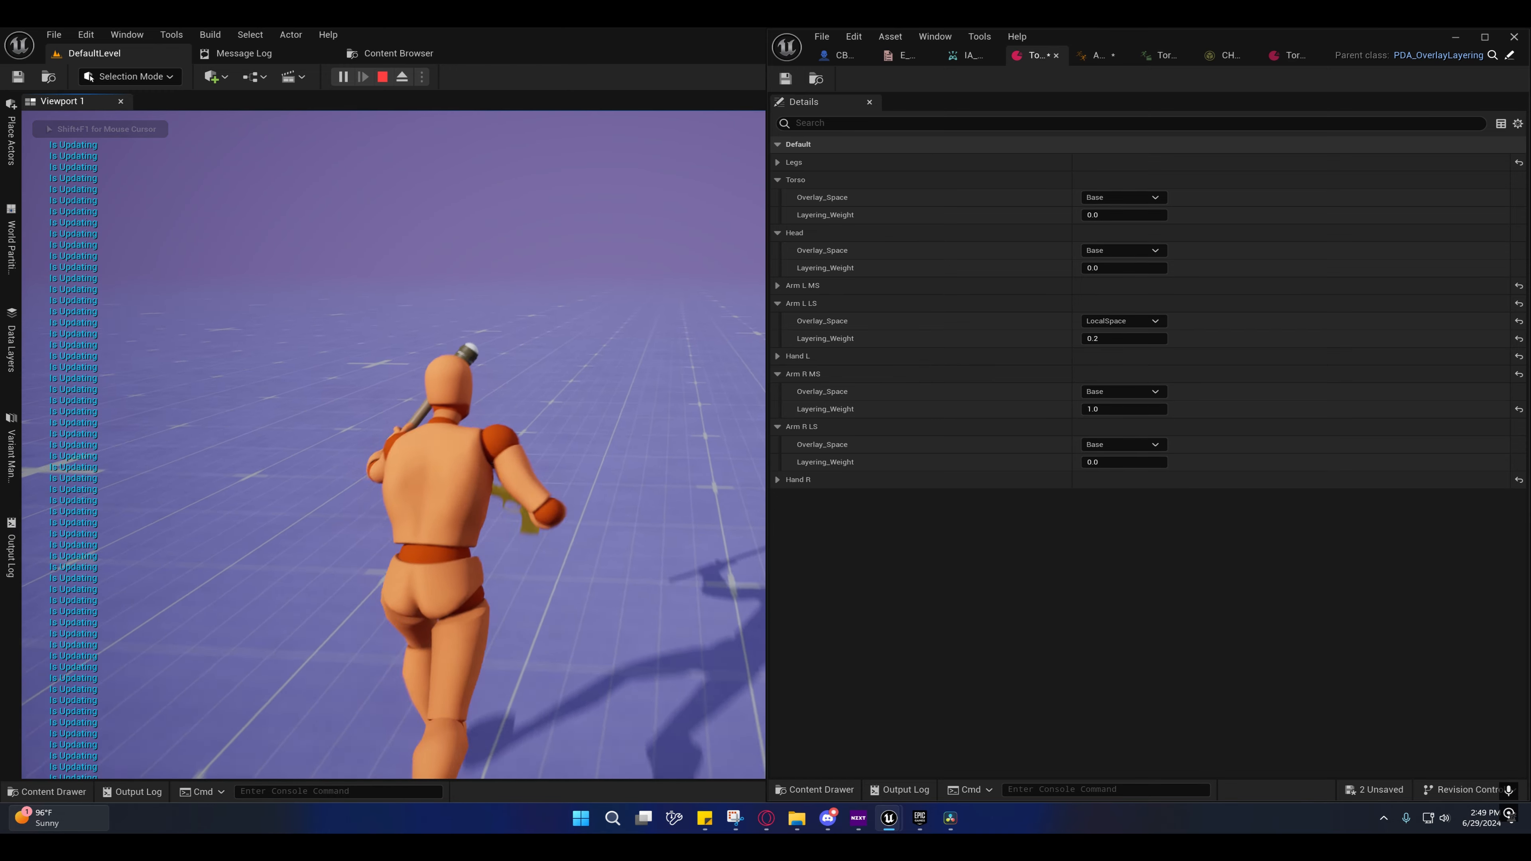
pyautogui.press('w')
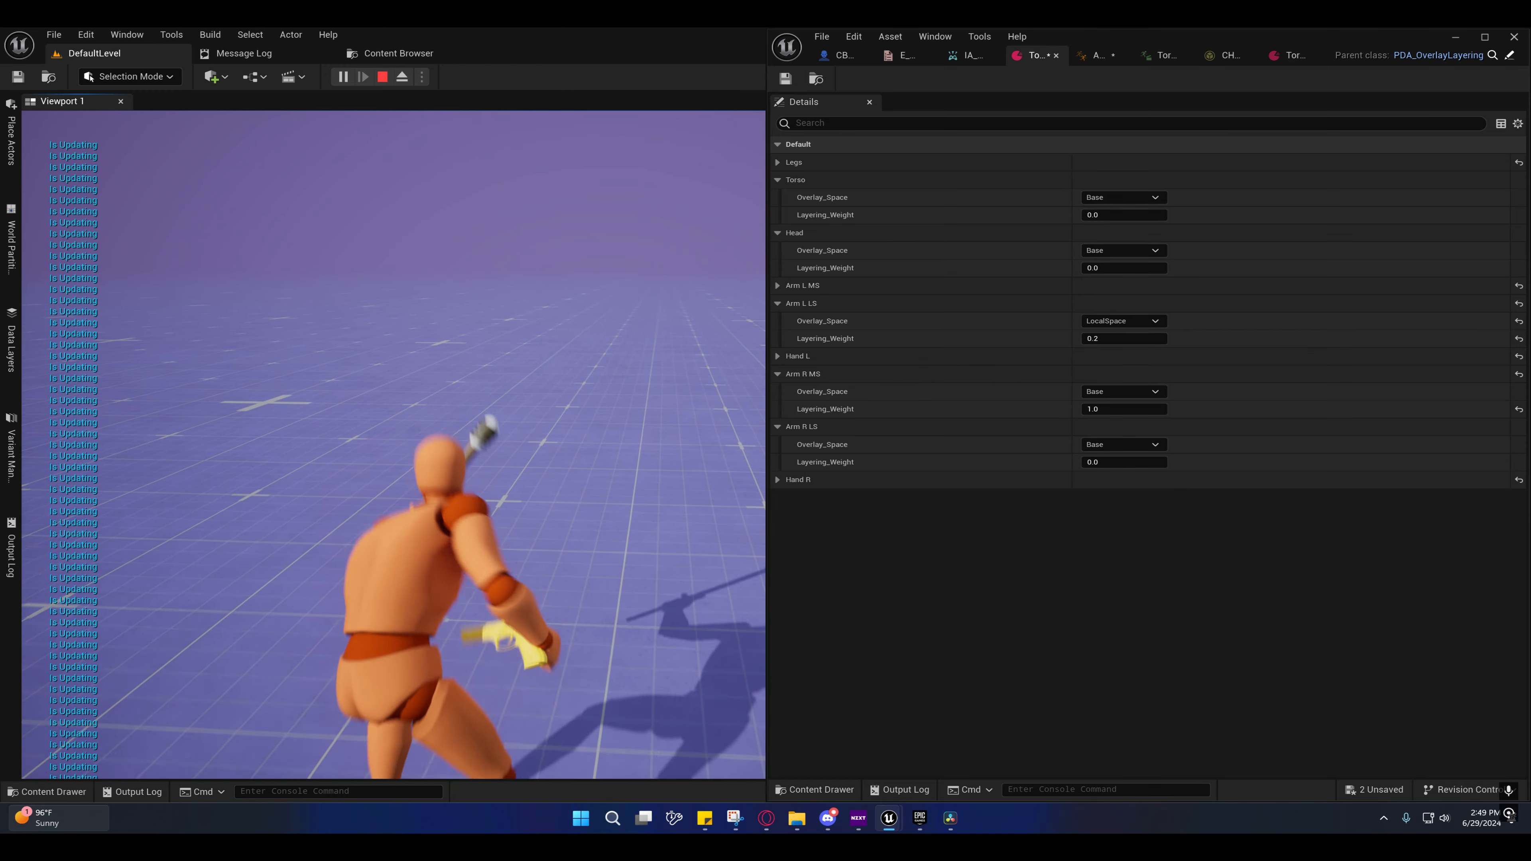
pyautogui.press('w')
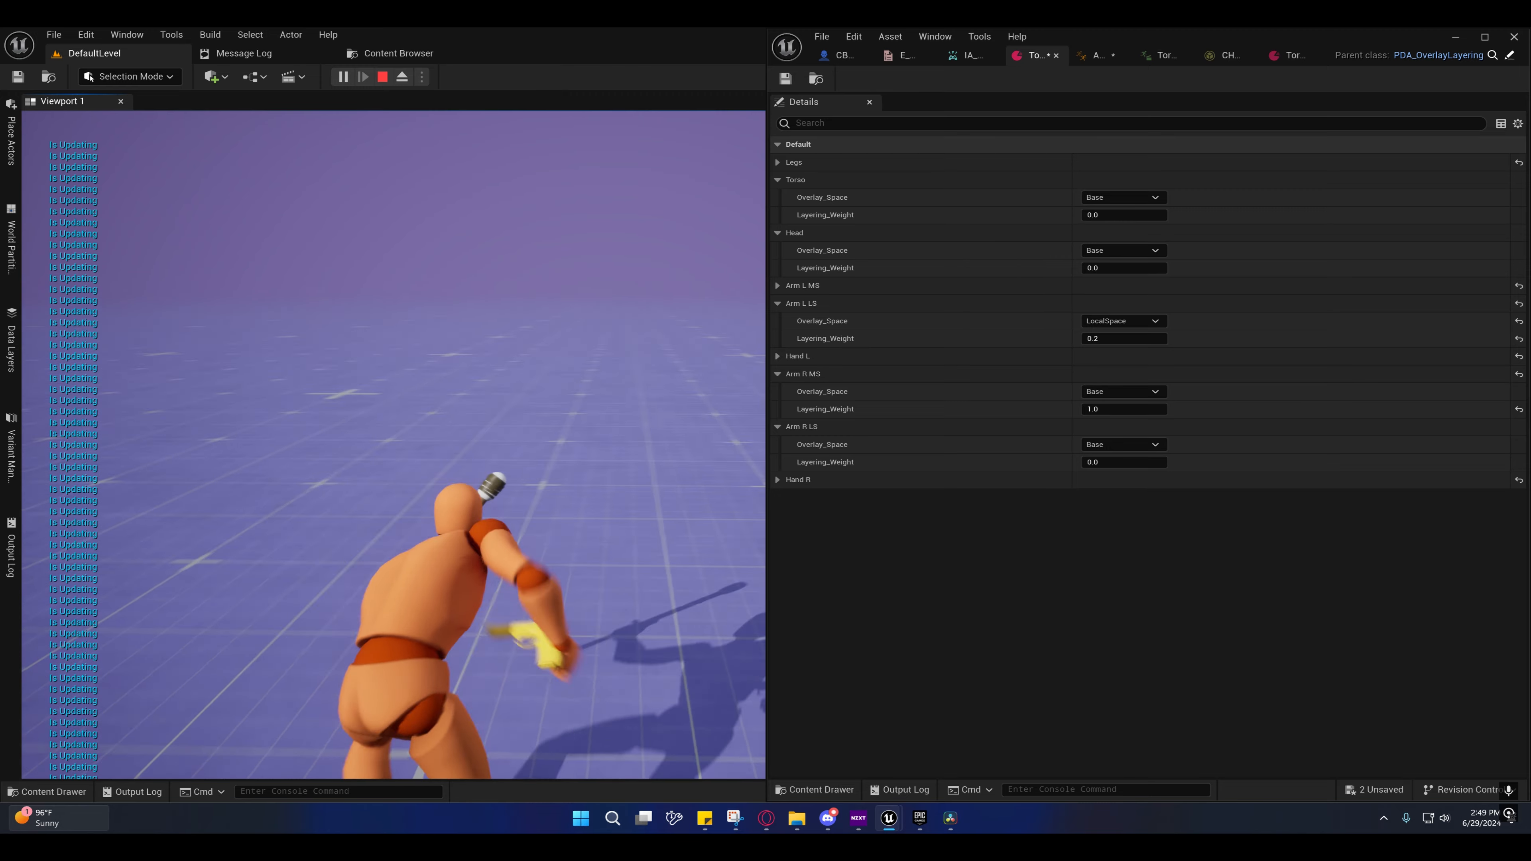
pyautogui.press('w')
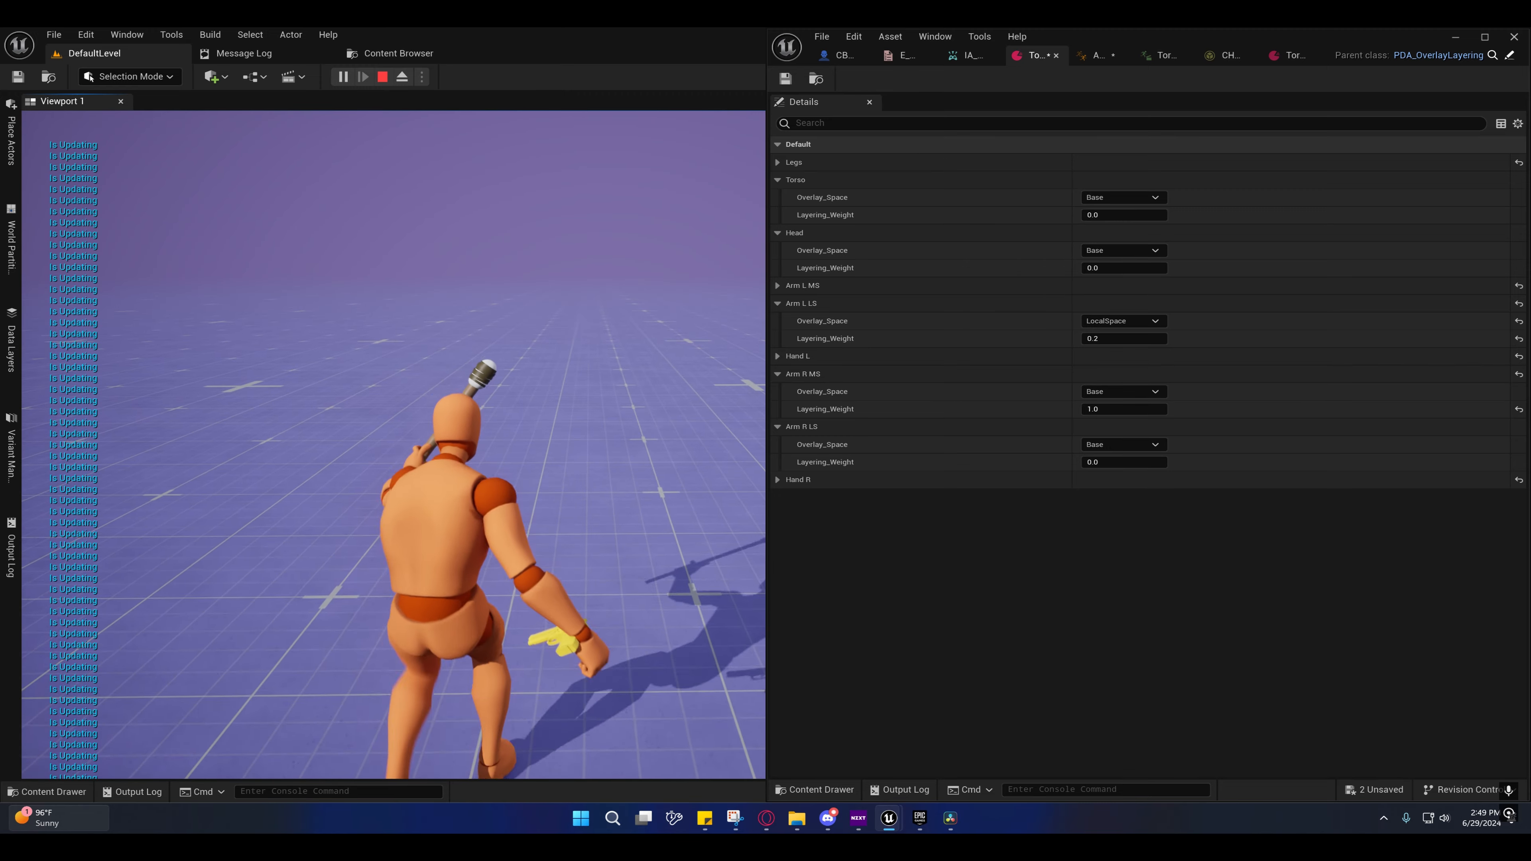
pyautogui.press('w')
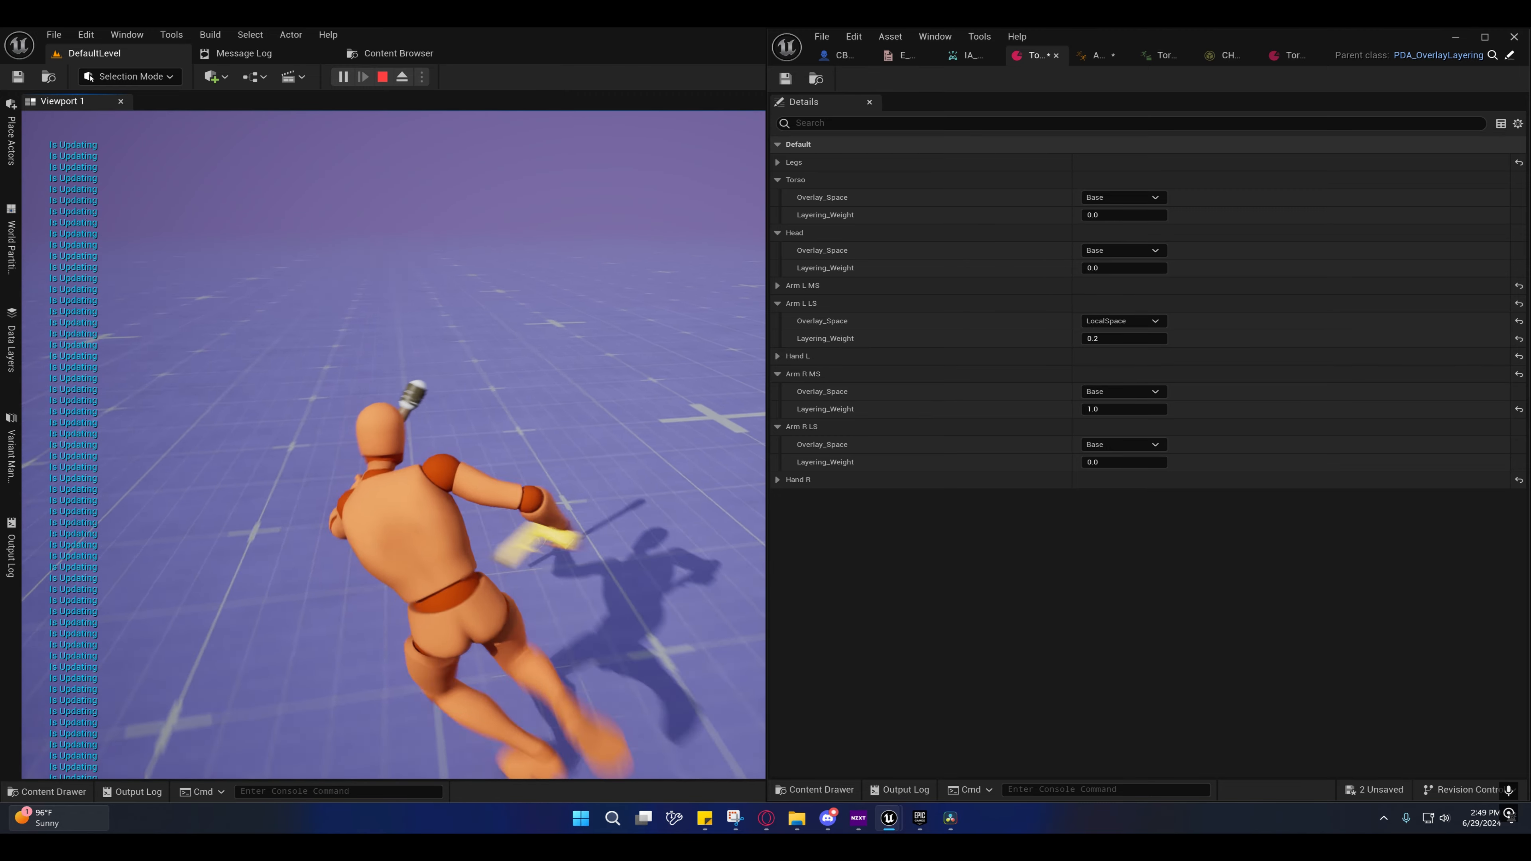
pyautogui.press('w')
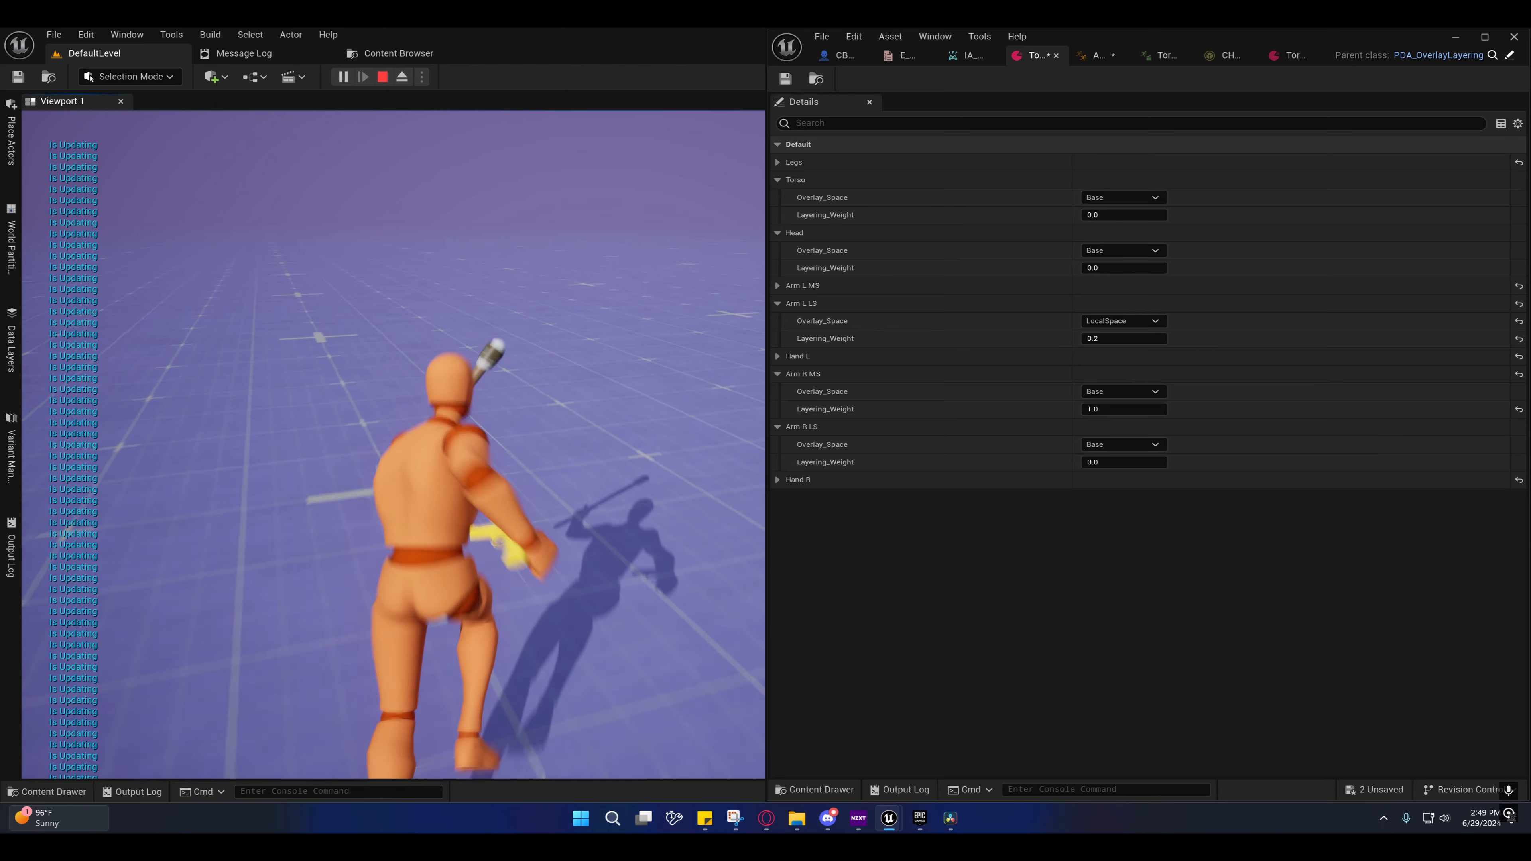
pyautogui.press('w')
pyautogui.hotkey('shift', 'F1')
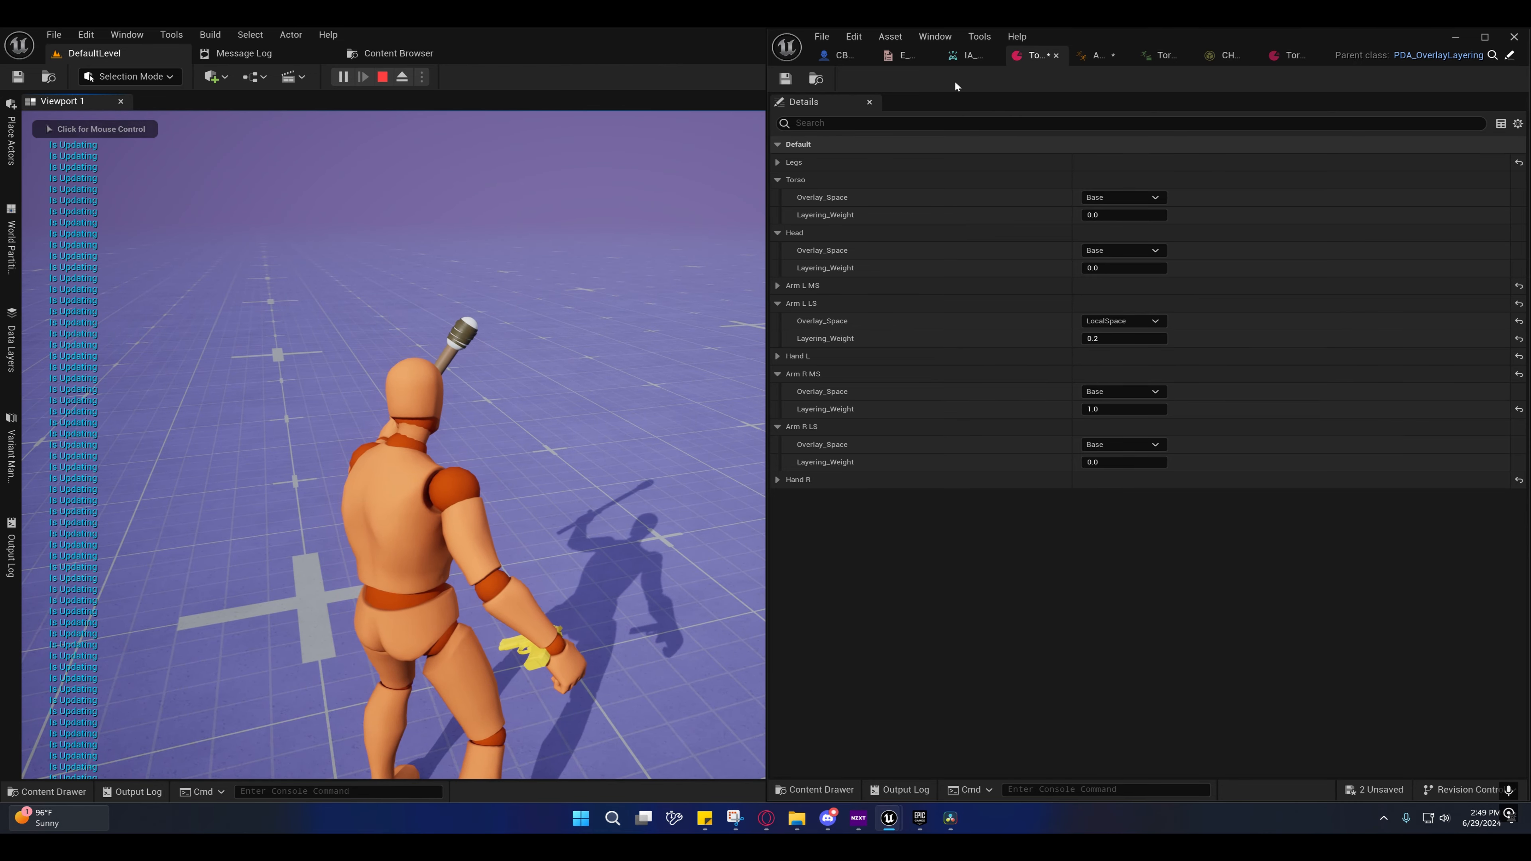
# Step: Save the edited torch layering asset and the remaining unsaved content
pyautogui.click(817, 79)
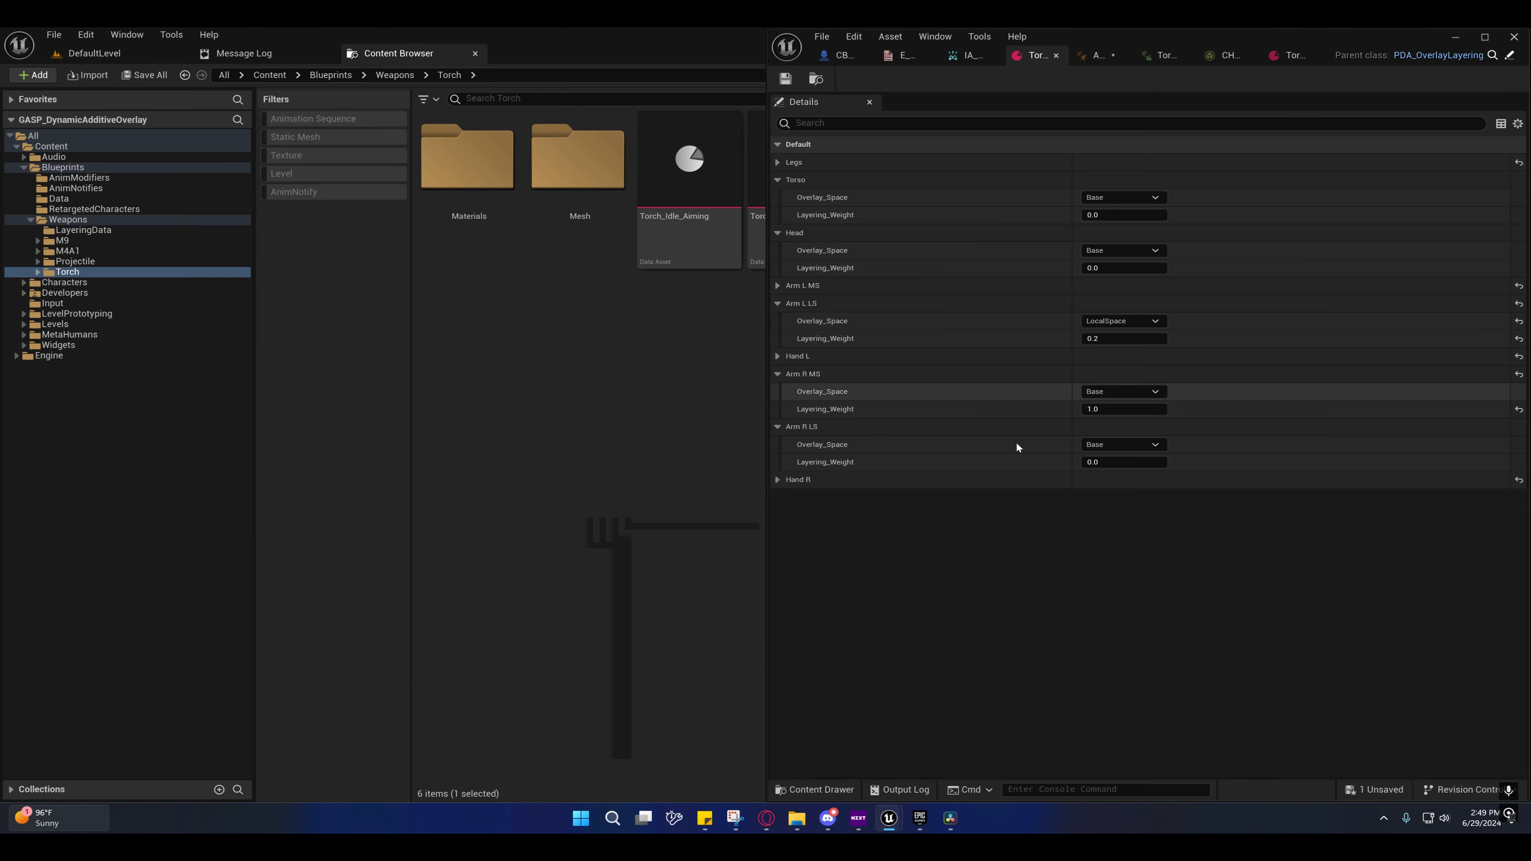
pyautogui.click(1373, 786)
pyautogui.click(888, 570)
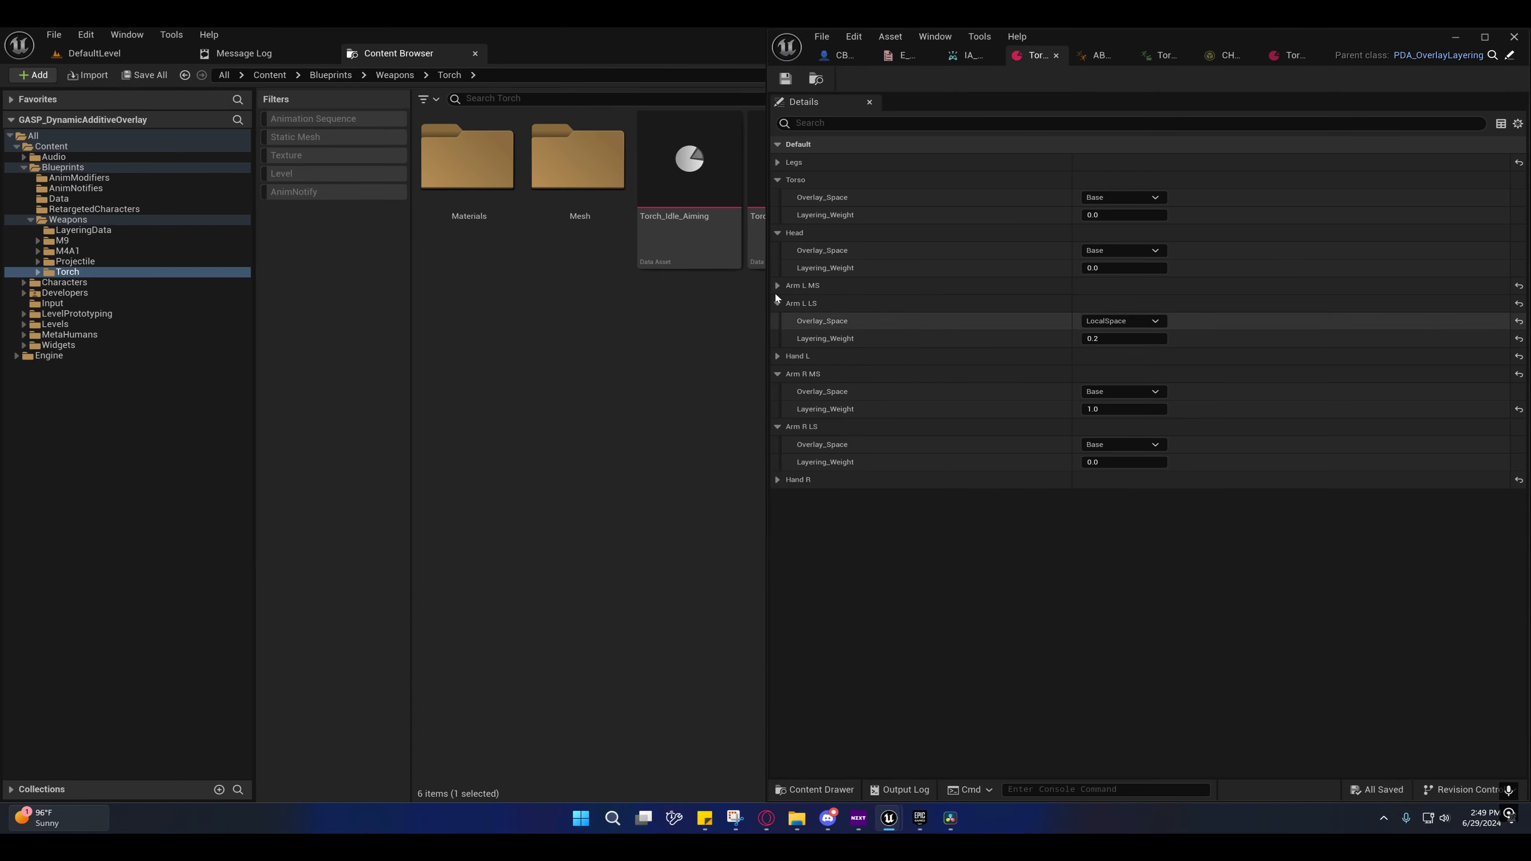
# Step: Return to the running level and open another torch layering data asset from the Blueprints/Weapons/Torch folder
pyautogui.click(810, 787)
pyautogui.click(380, 269)
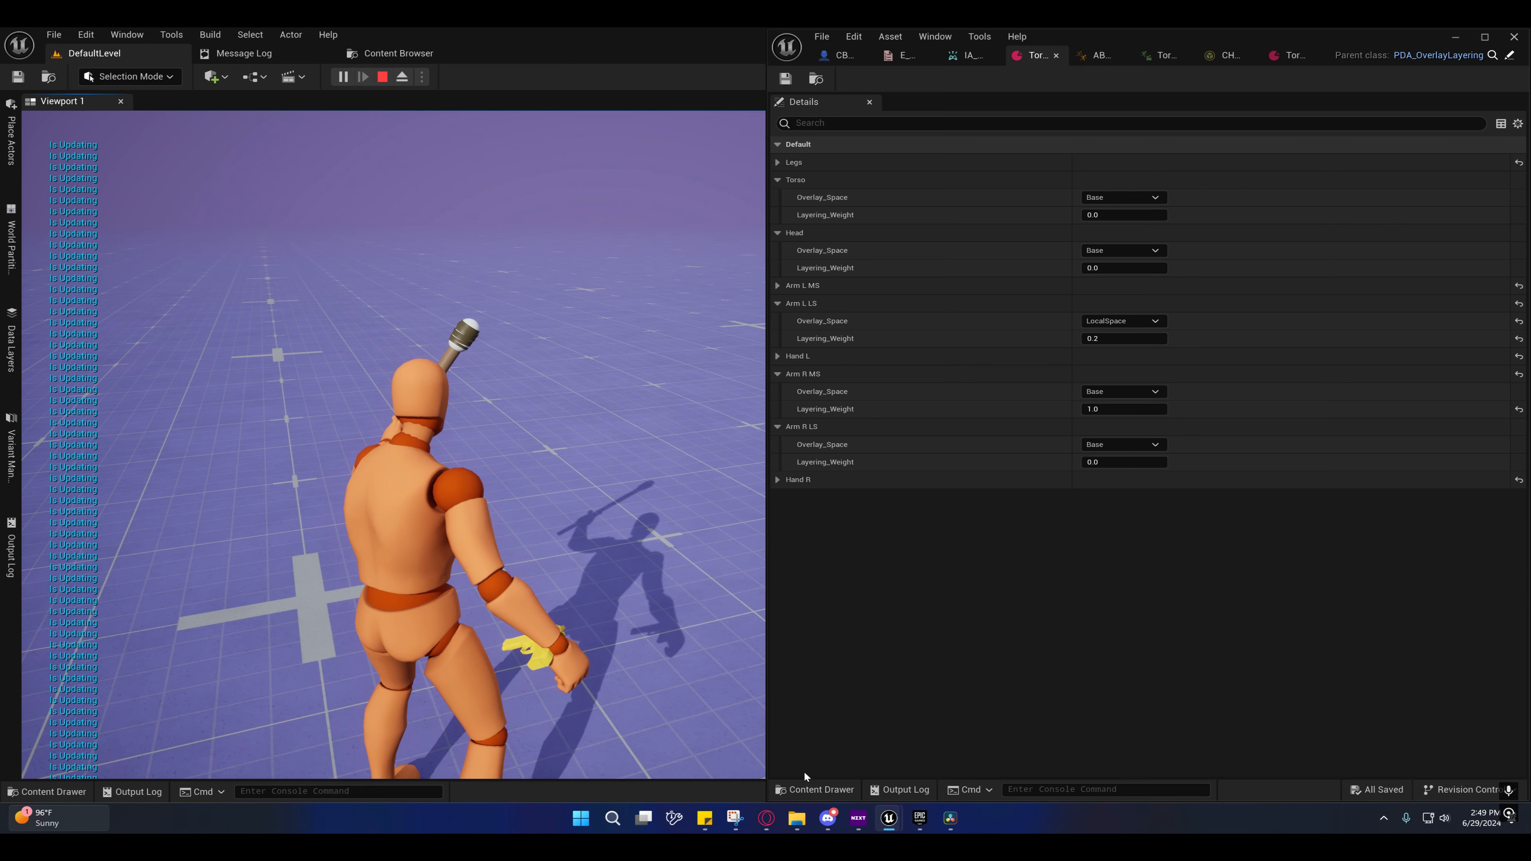
pyautogui.click(815, 789)
pyautogui.click(1360, 676)
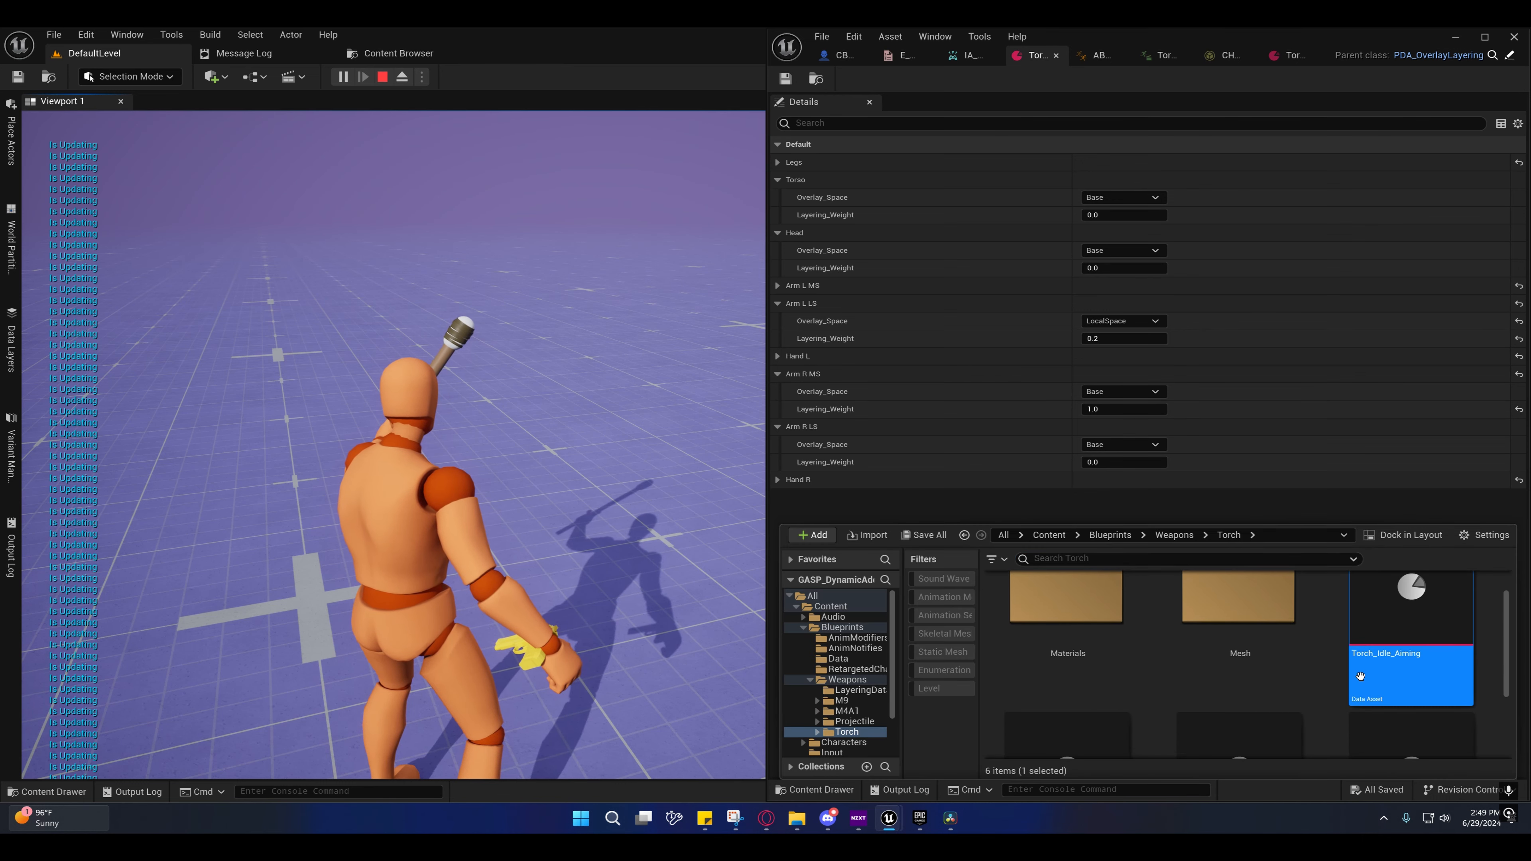
pyautogui.scroll(-2, 1360, 676)
pyautogui.doubleClick(1081, 664)
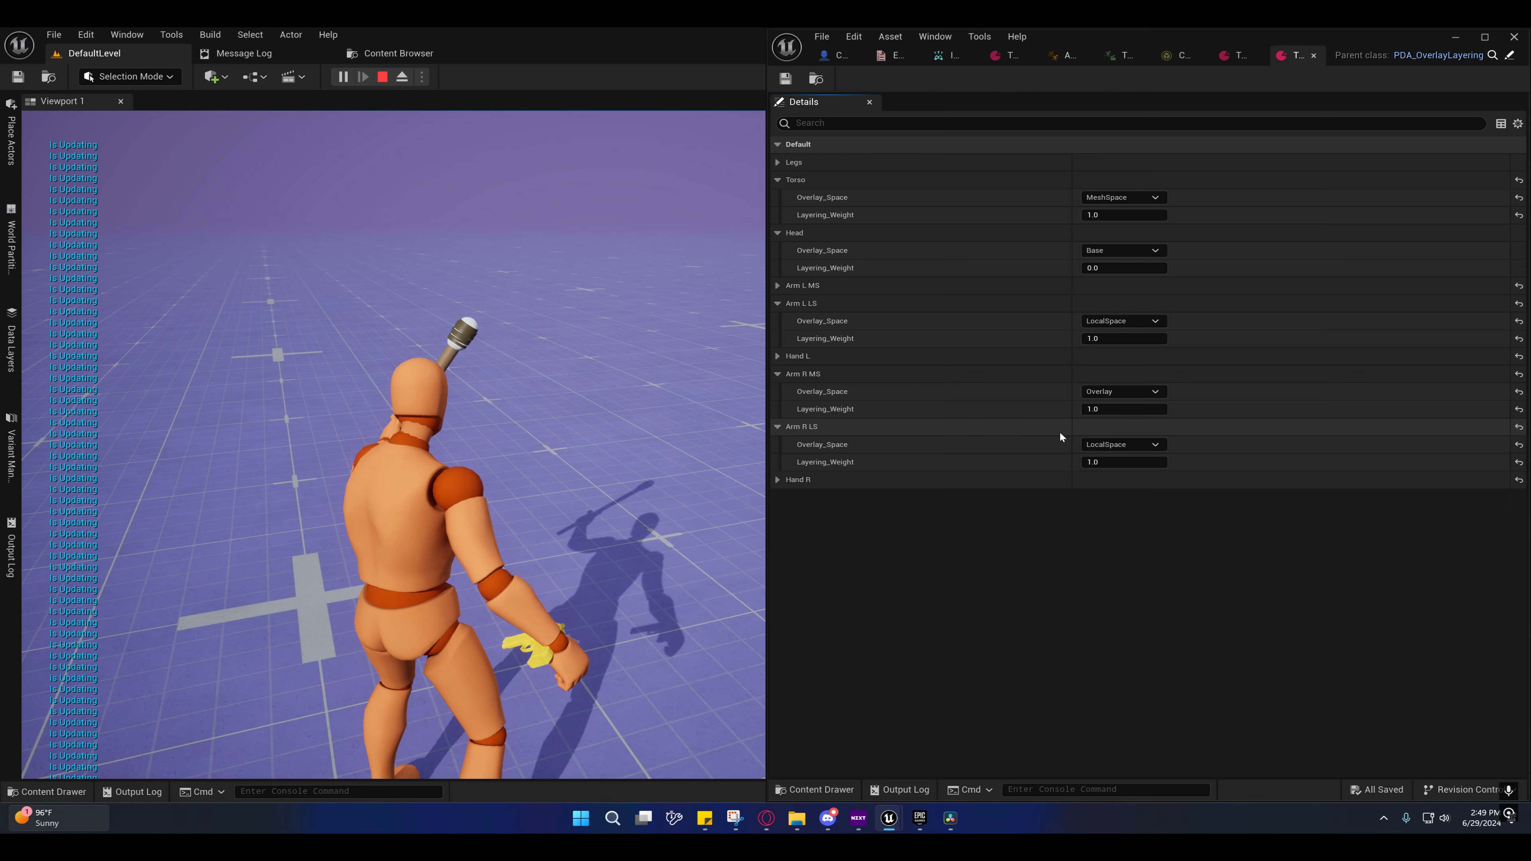
# Step: Set Arm R MS and Arm R LS to Base, with Arm R LS weight 0.0, and test the torch pose in play
pyautogui.click(1105, 394)
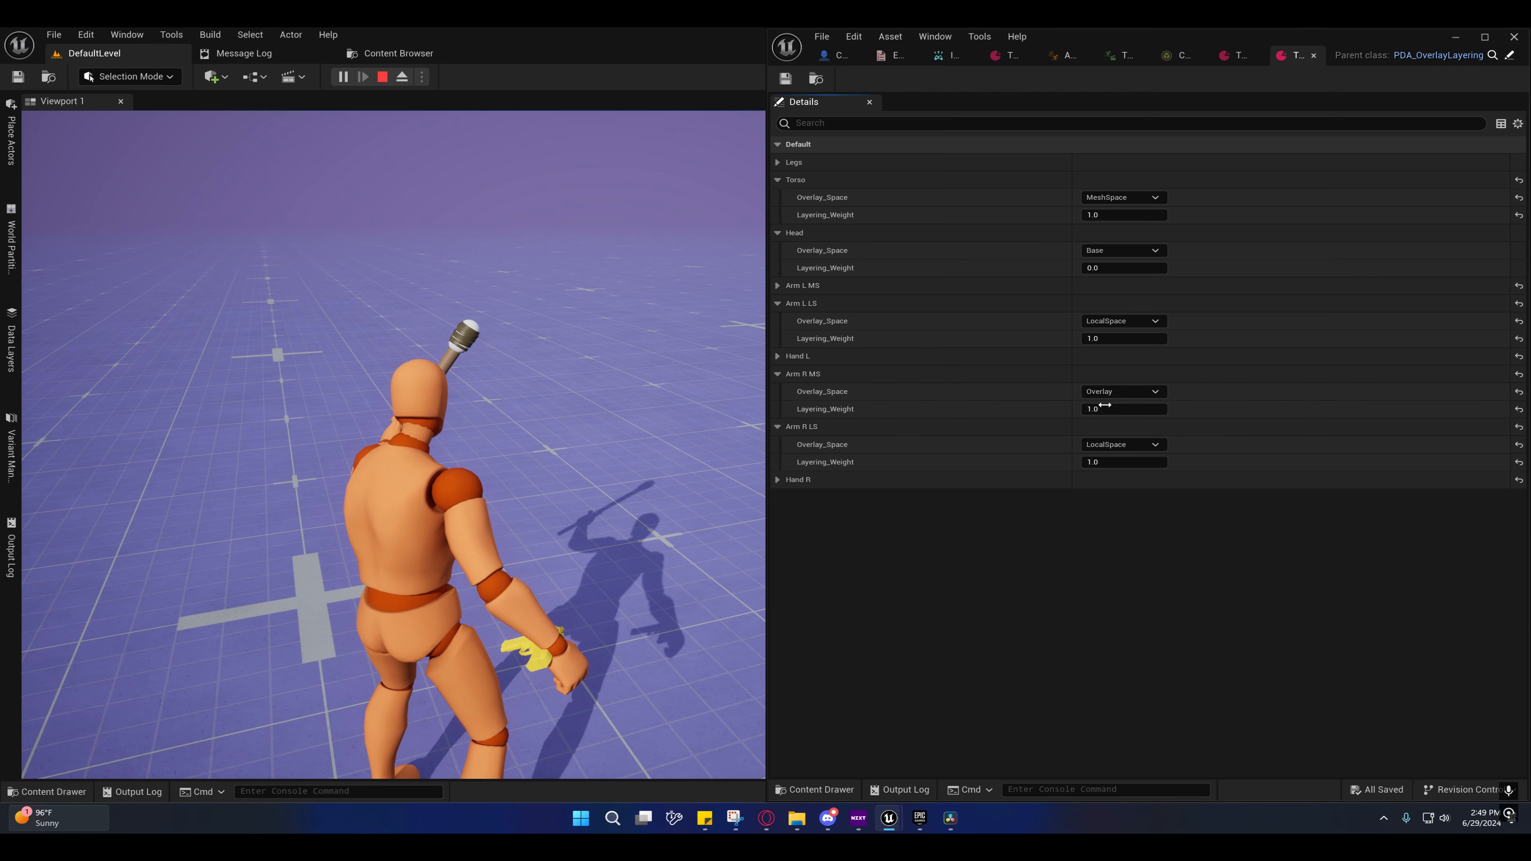
pyautogui.click(1111, 445)
pyautogui.click(1107, 460)
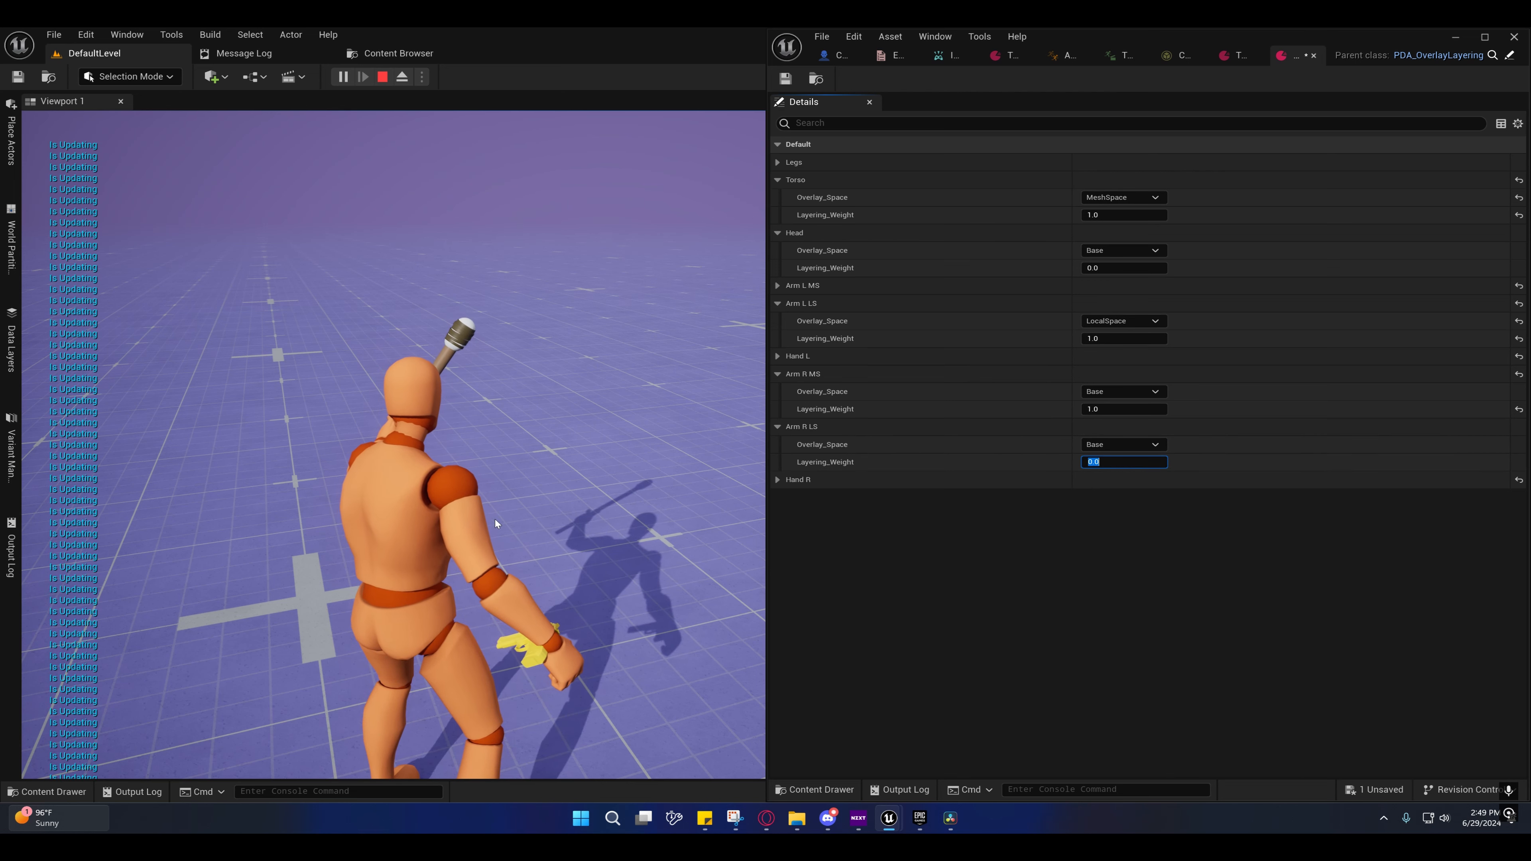
pyautogui.click(602, 482)
pyautogui.press('w')
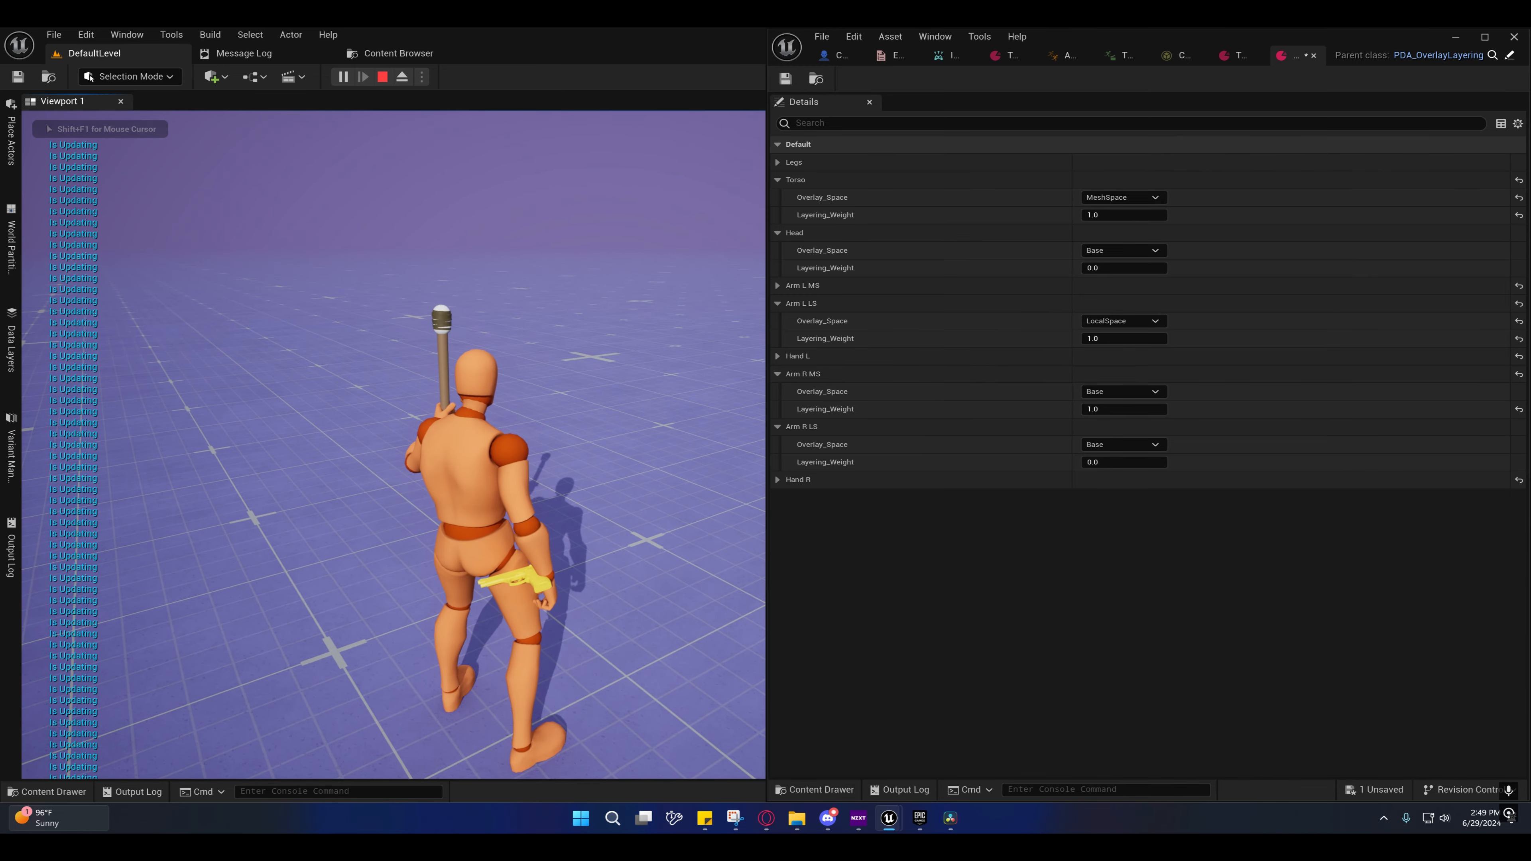
pyautogui.hotkey('shift', 'F1')
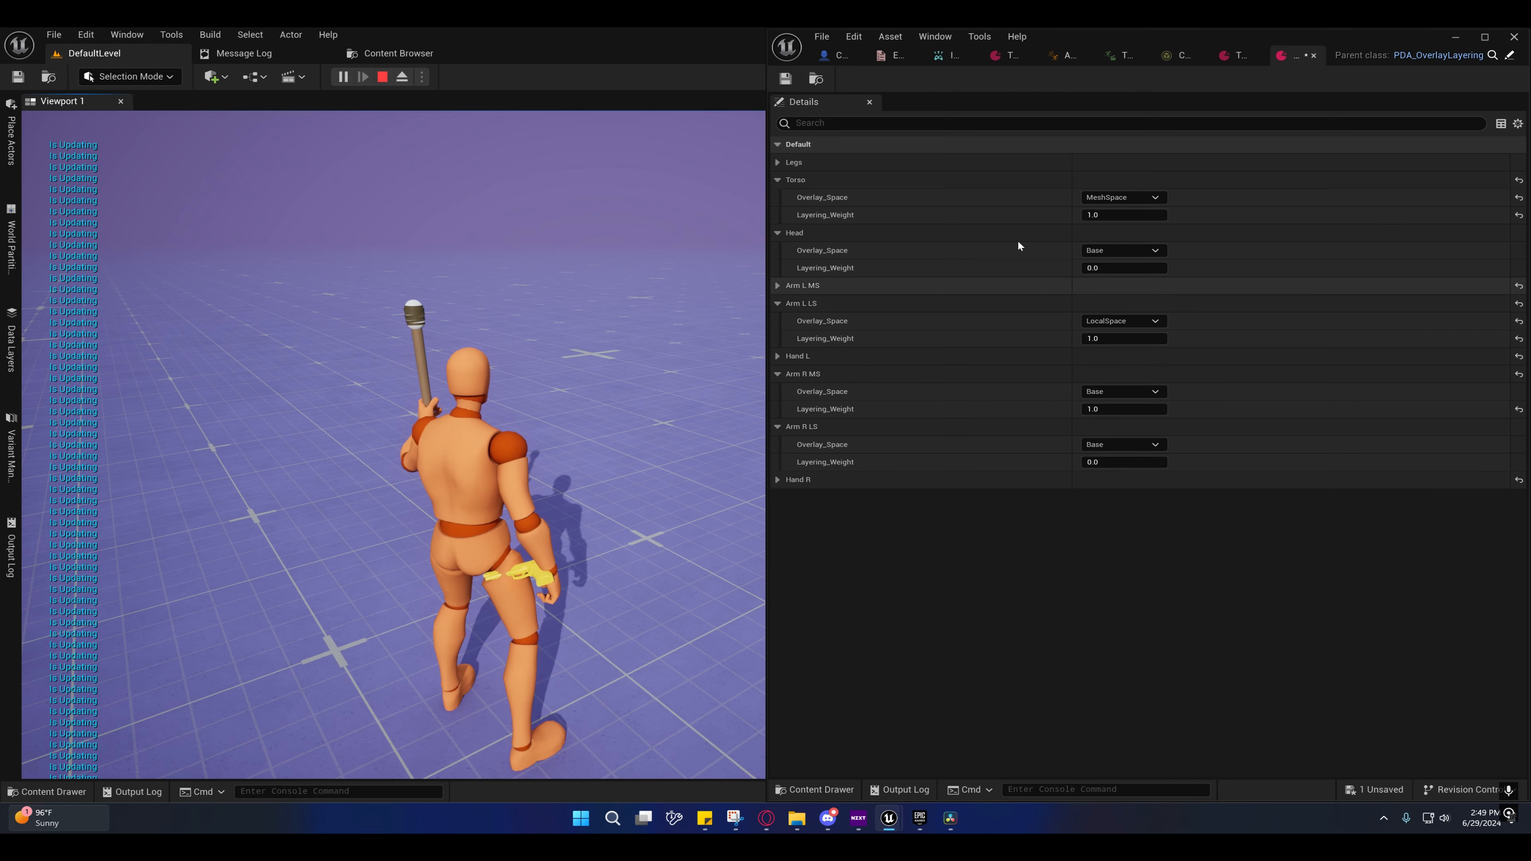
# Step: Open the Torch_Idle_Aiming data asset from the Torch folder after checking the Arm L MS values in the rest-pose layering asset
pyautogui.click(835, 55)
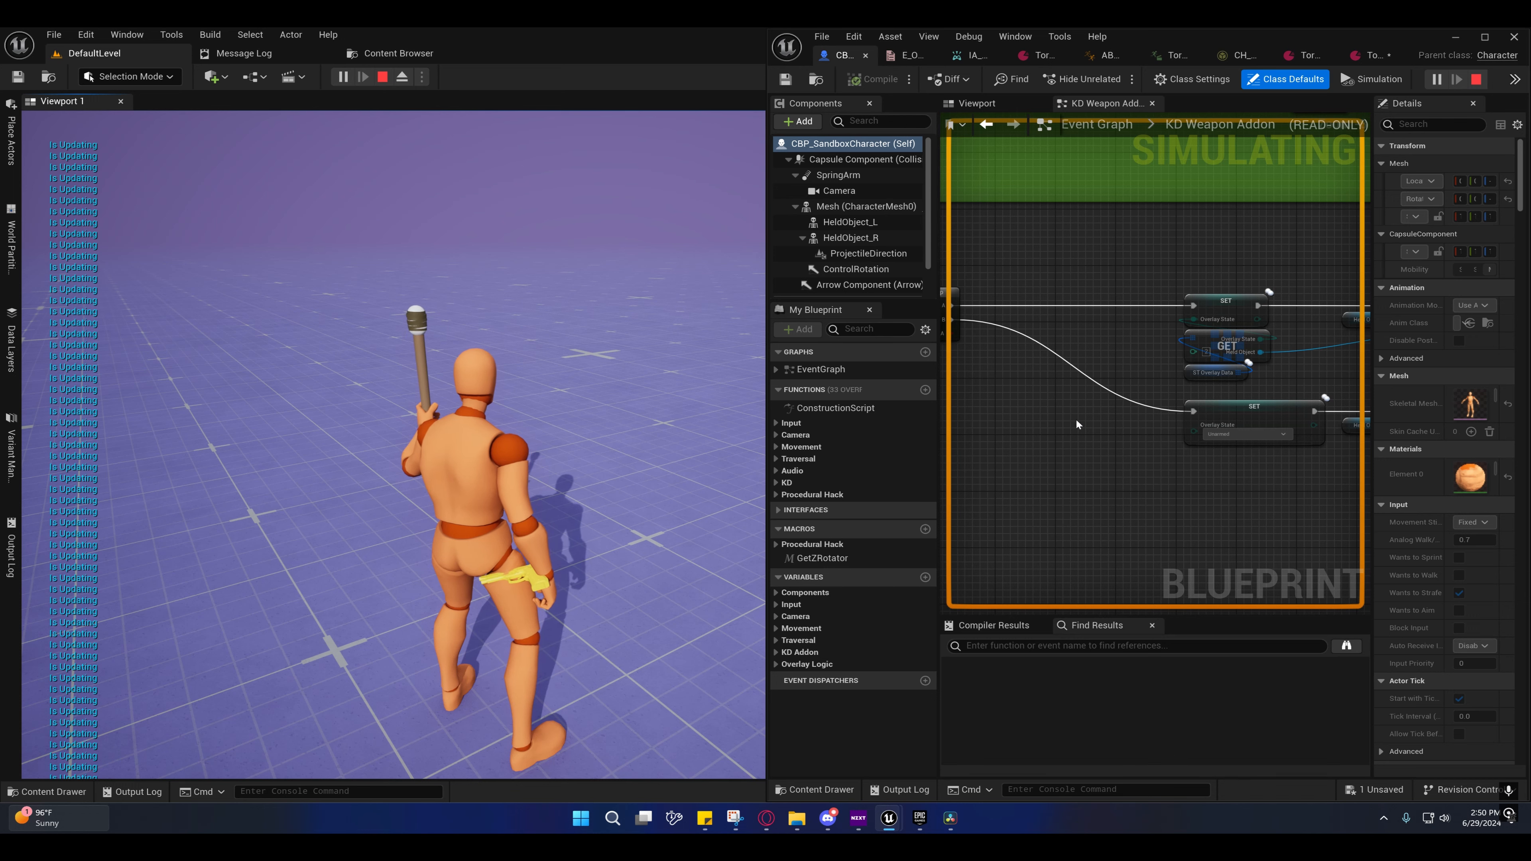
pyautogui.click(1373, 55)
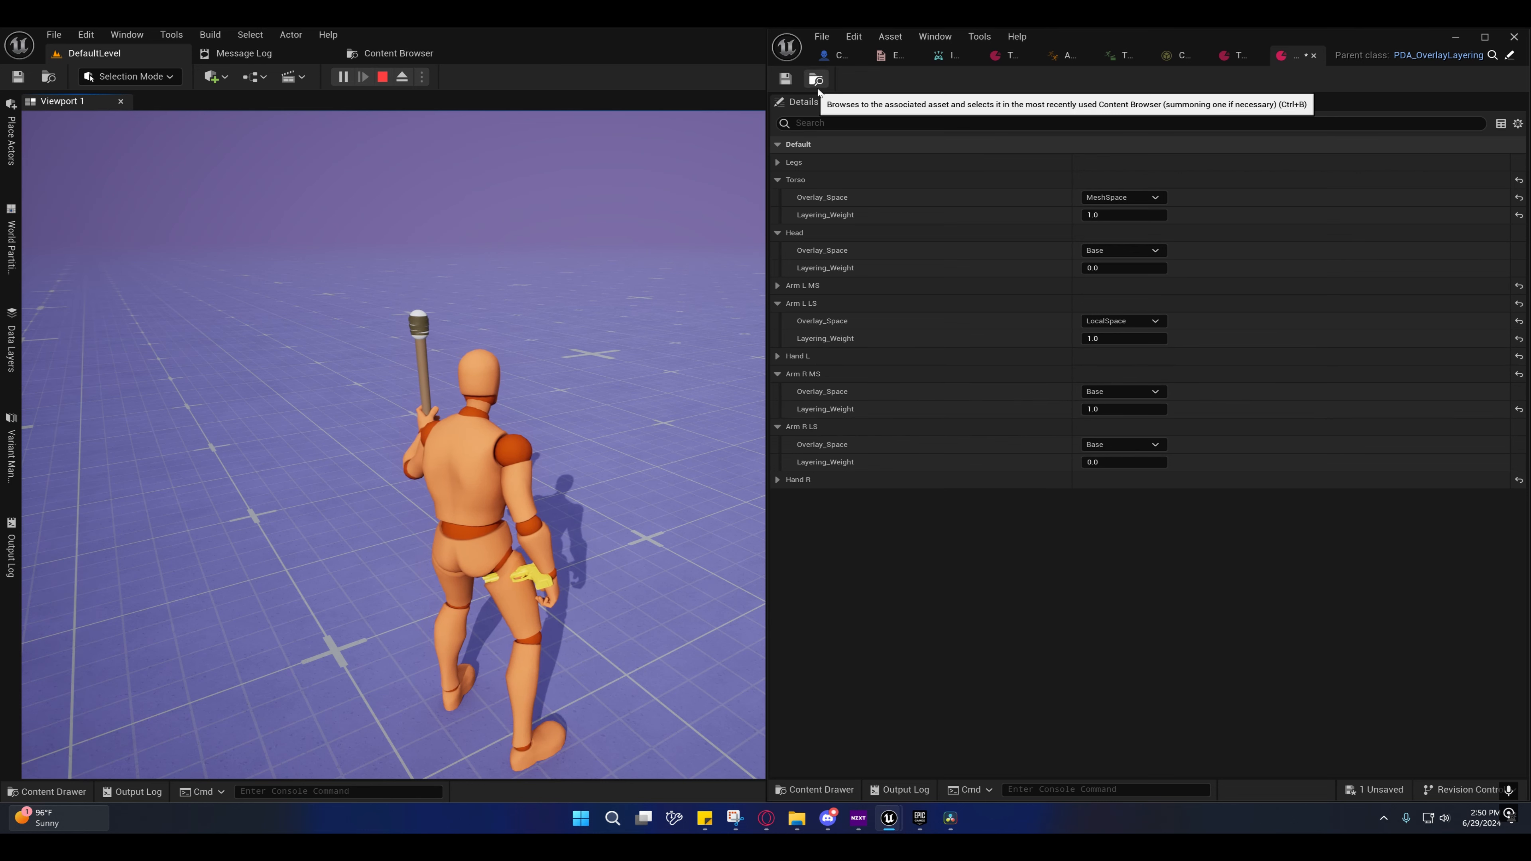
pyautogui.click(810, 80)
pyautogui.scroll(2, 1259, 646)
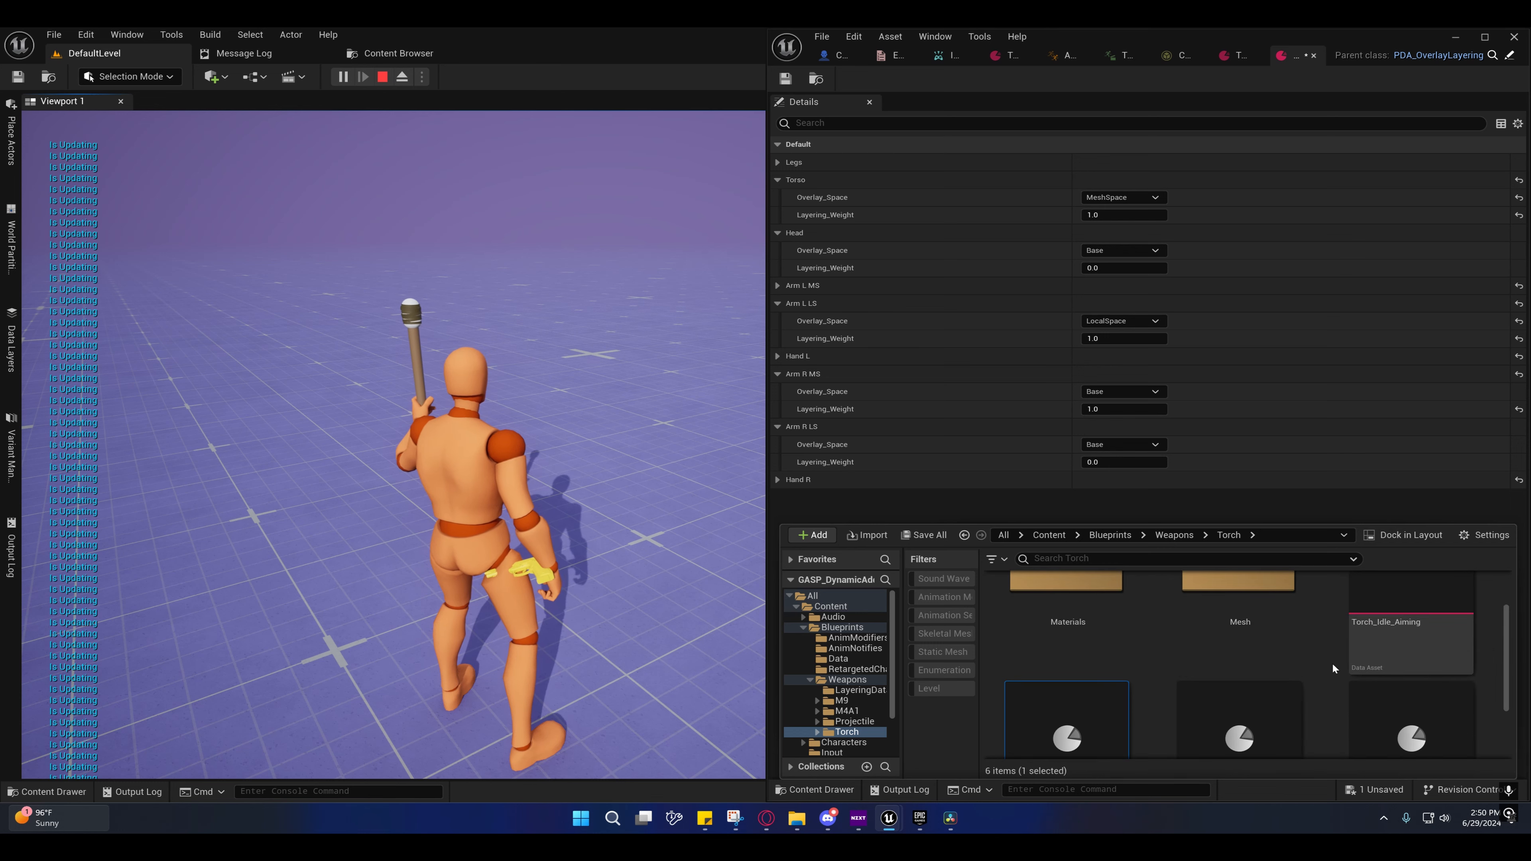
pyautogui.click(1374, 652)
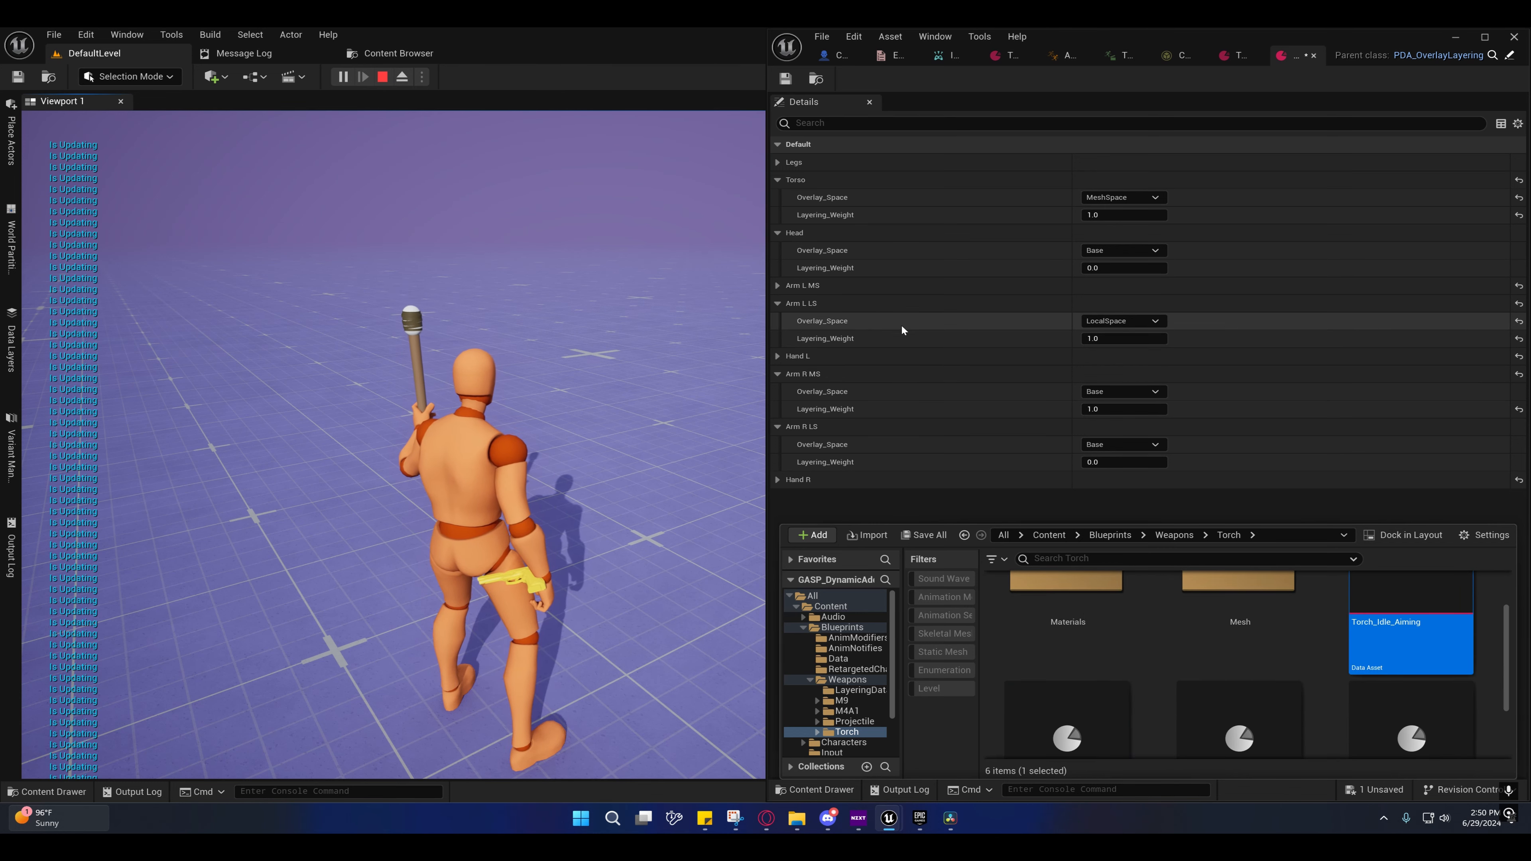
pyautogui.click(777, 286)
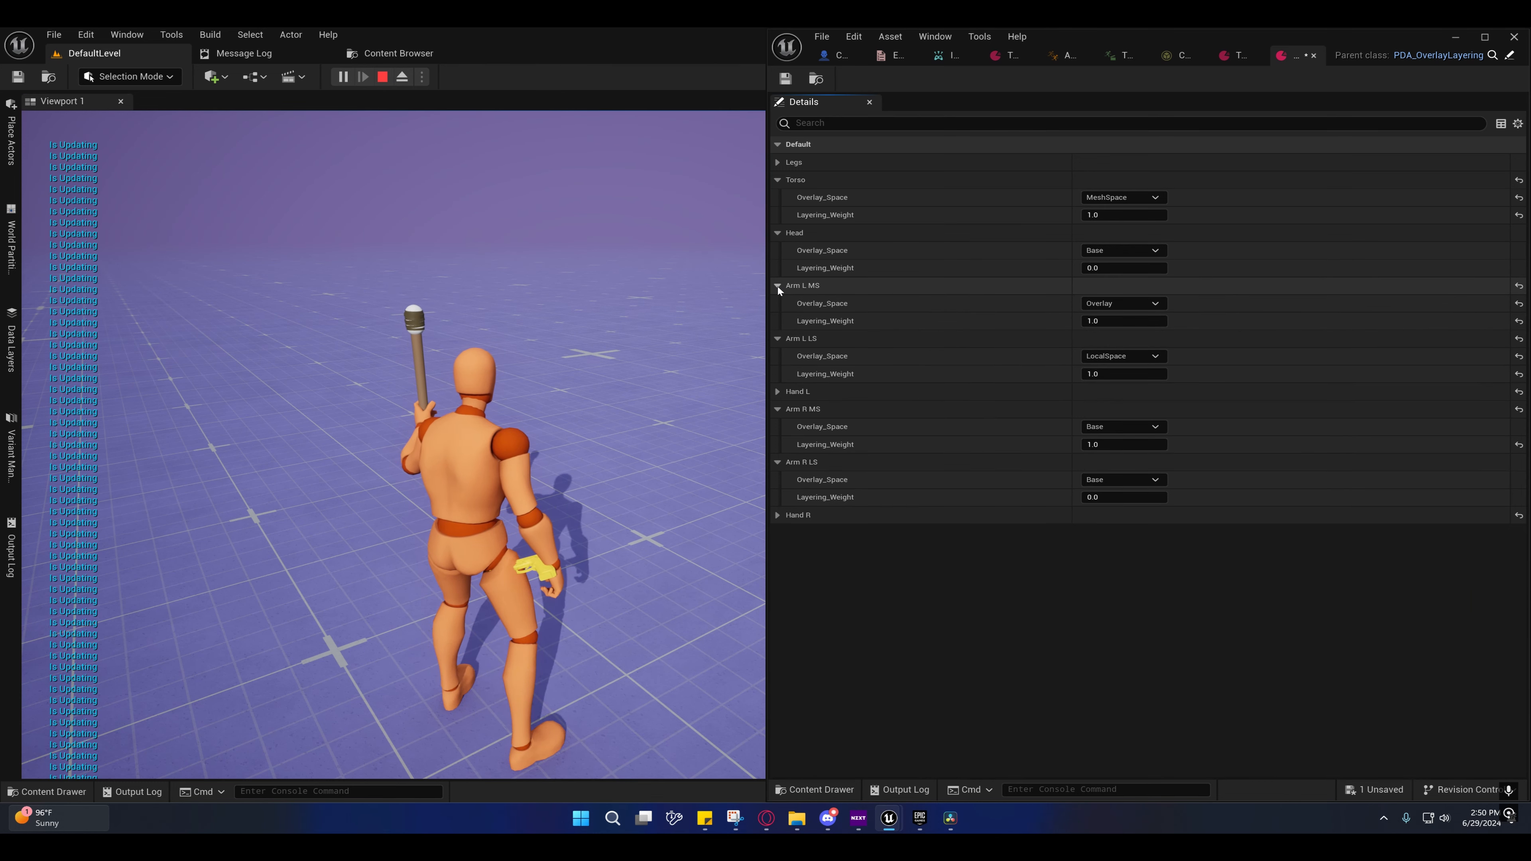
pyautogui.click(777, 286)
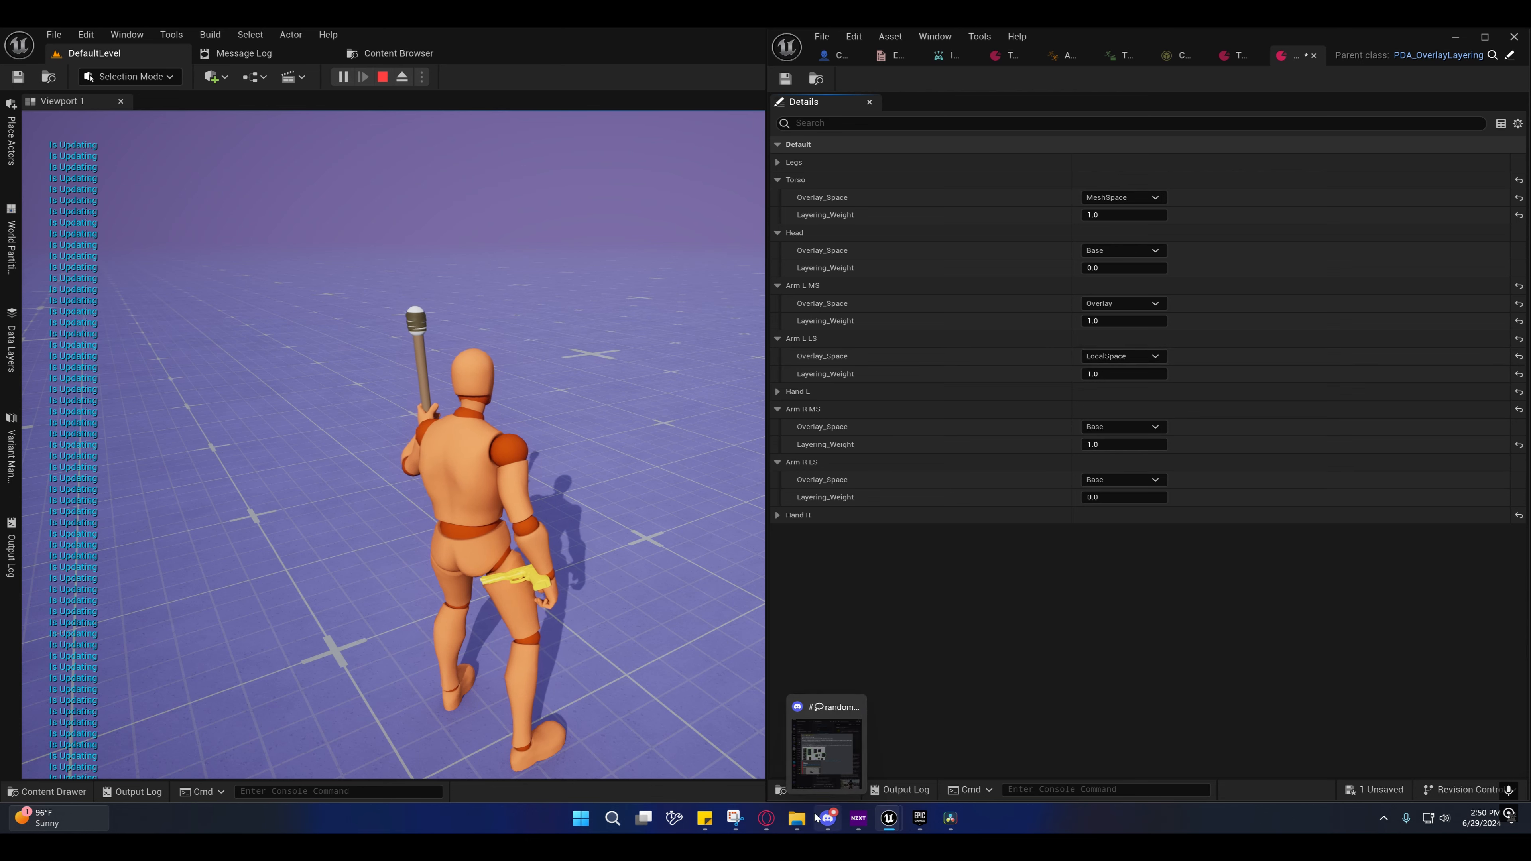
pyautogui.click(802, 789)
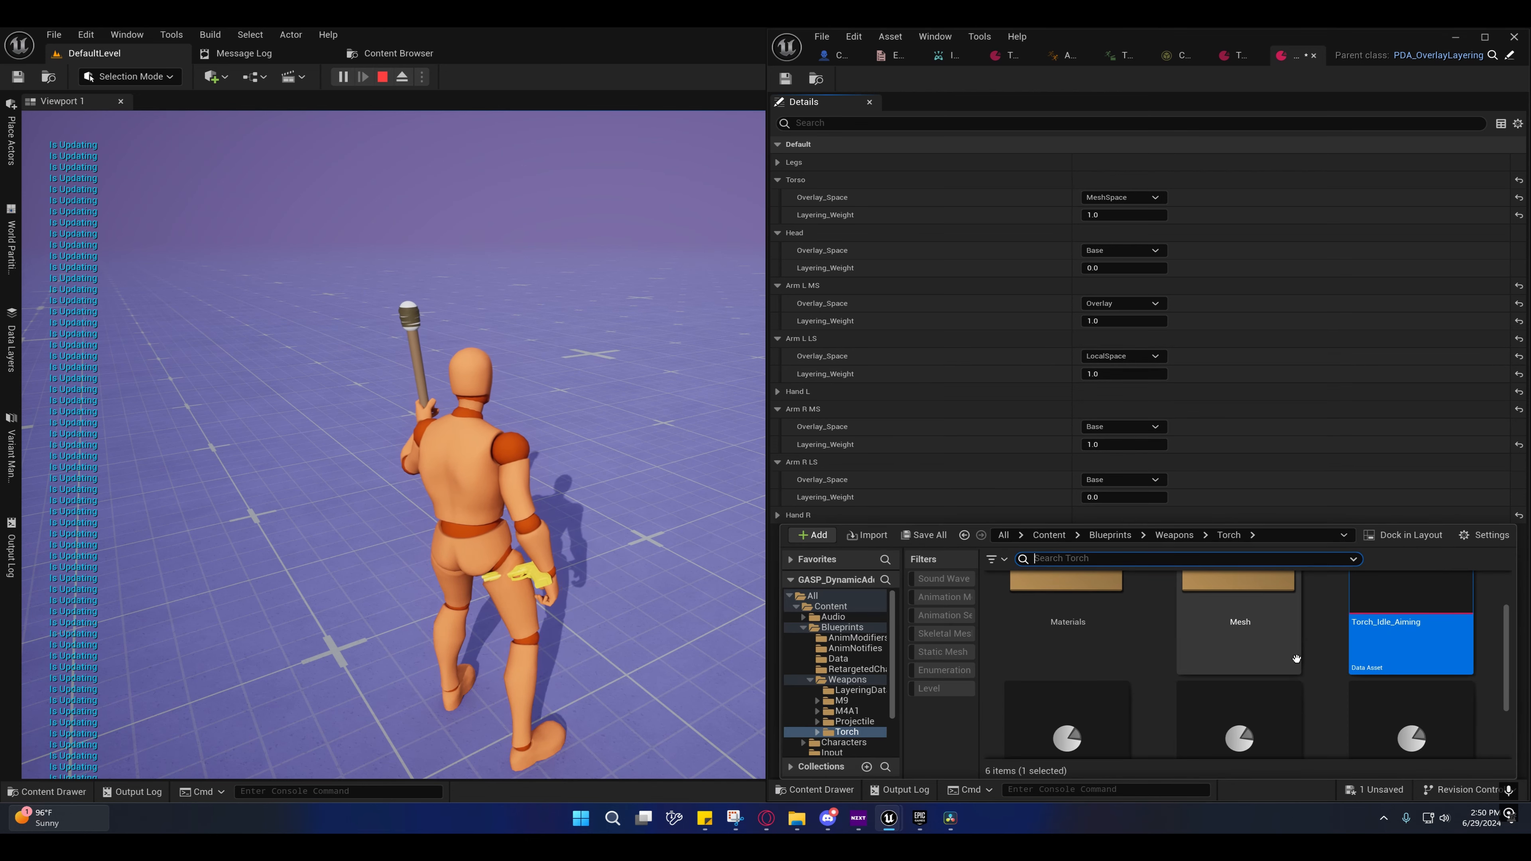
pyautogui.doubleClick(1383, 602)
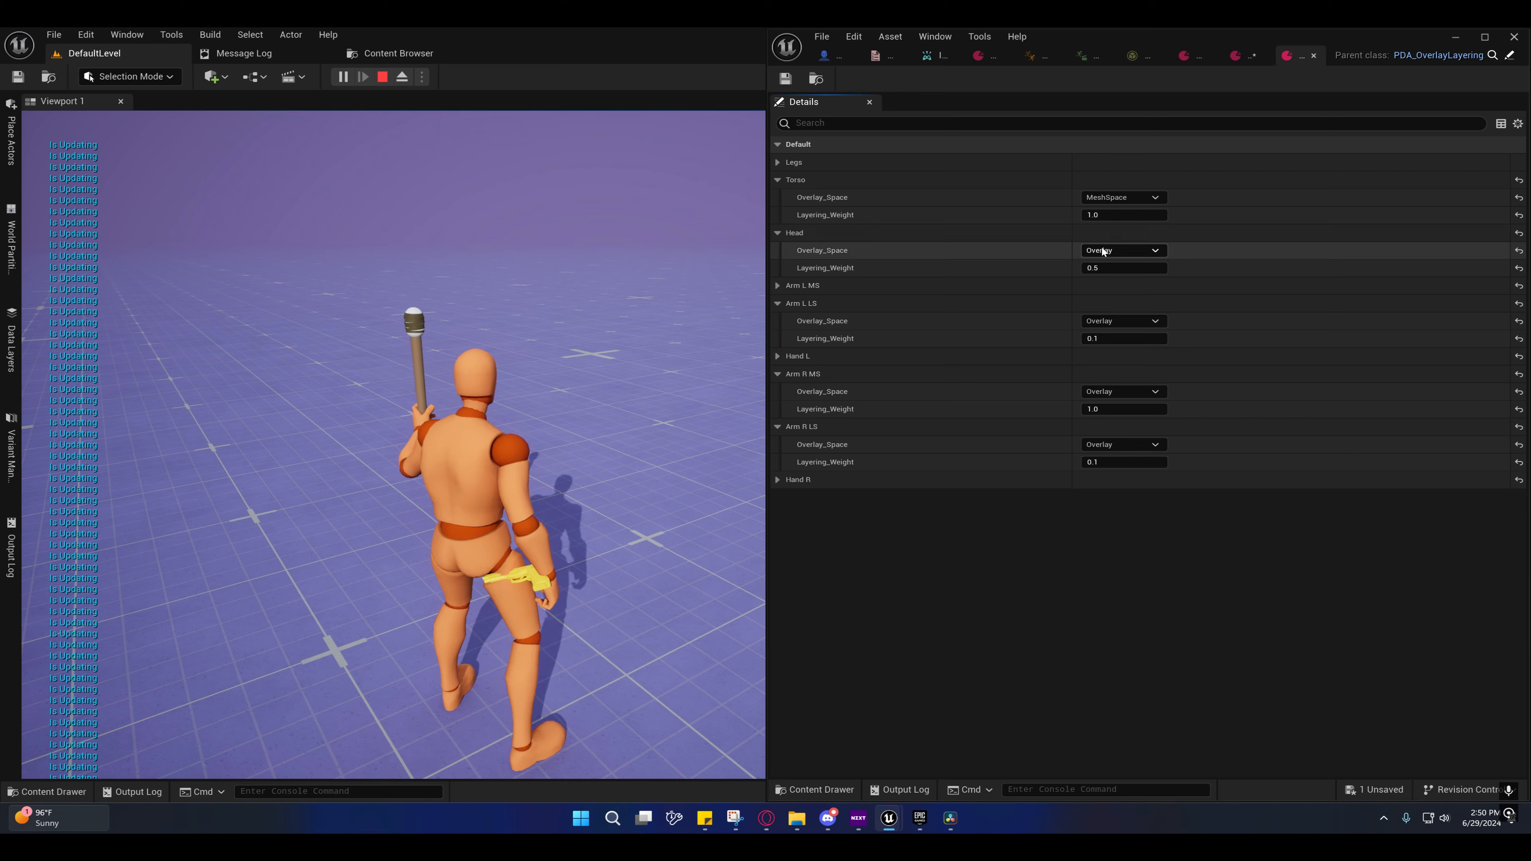
# Step: Expand Arm L MS, lower the Arm L LS layering weight to 0.0, and test the torch aiming pose in play
pyautogui.click(775, 286)
pyautogui.click(1102, 375)
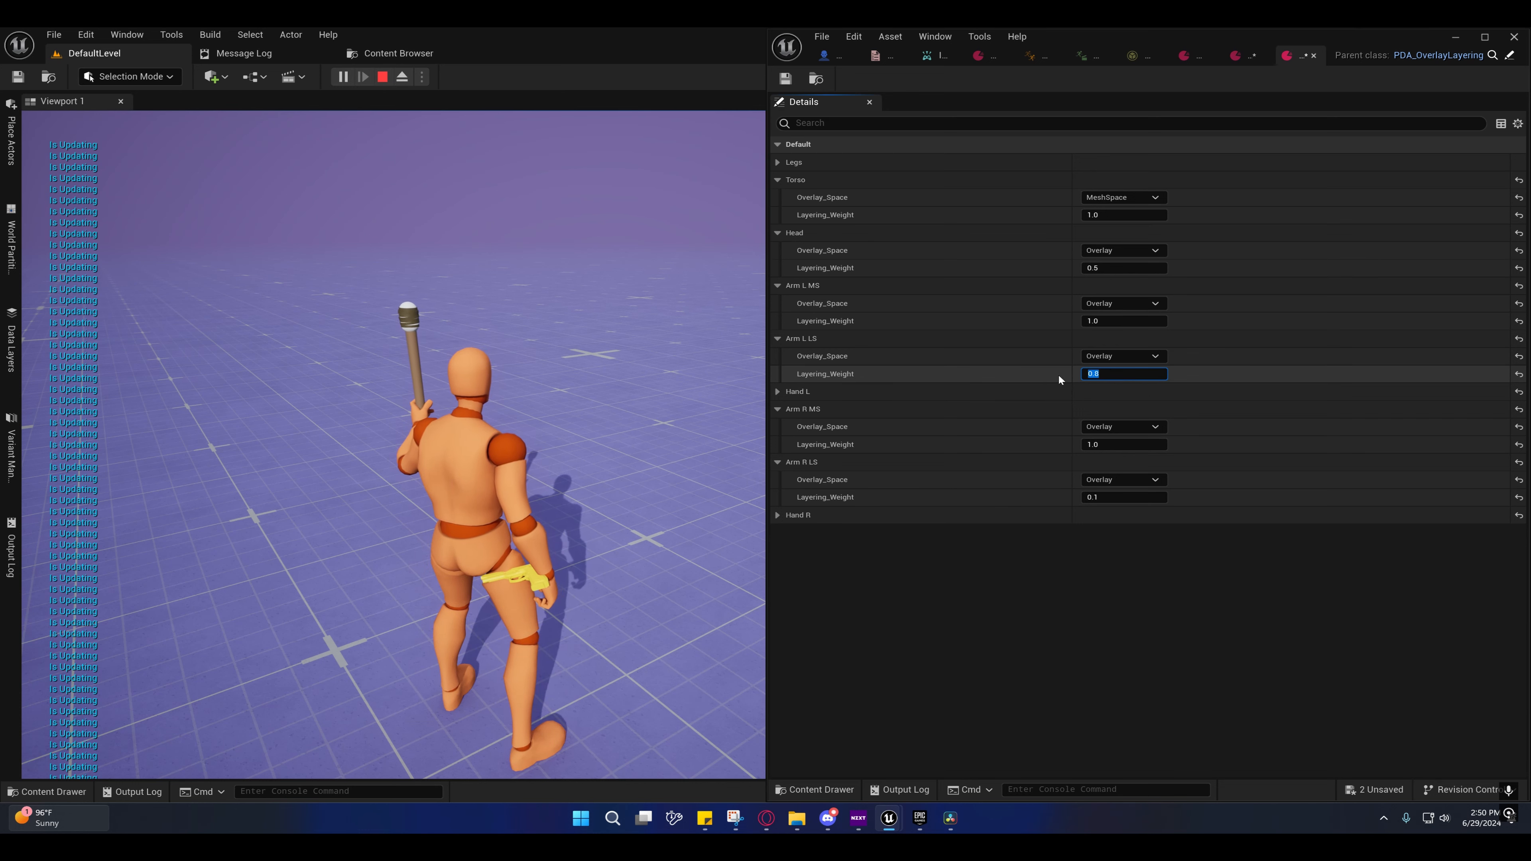
pyautogui.press('Return')
pyautogui.click(555, 338)
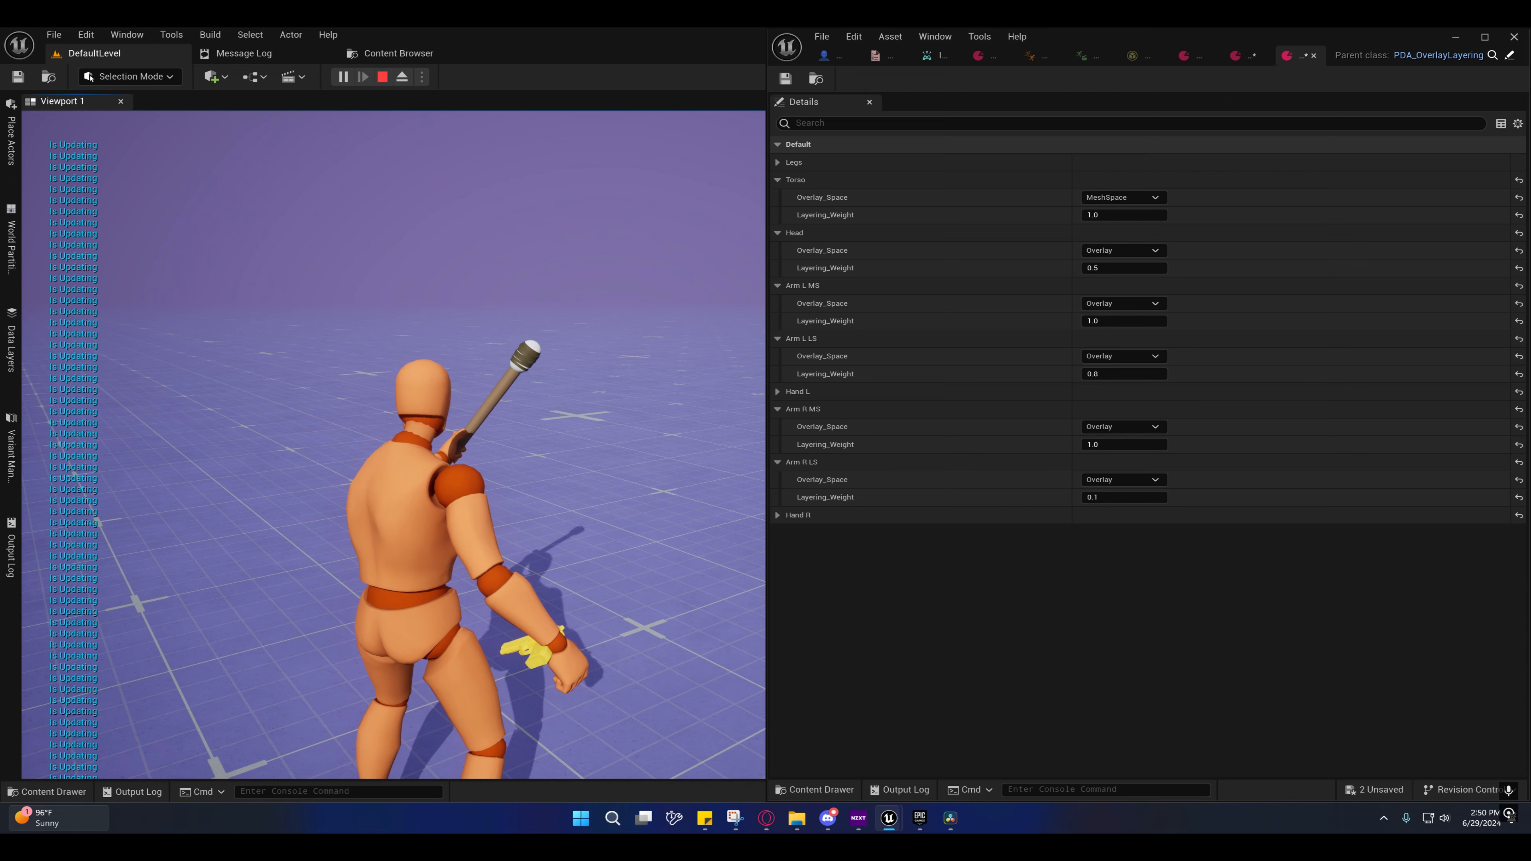
pyautogui.hotkey('shift', 'F1')
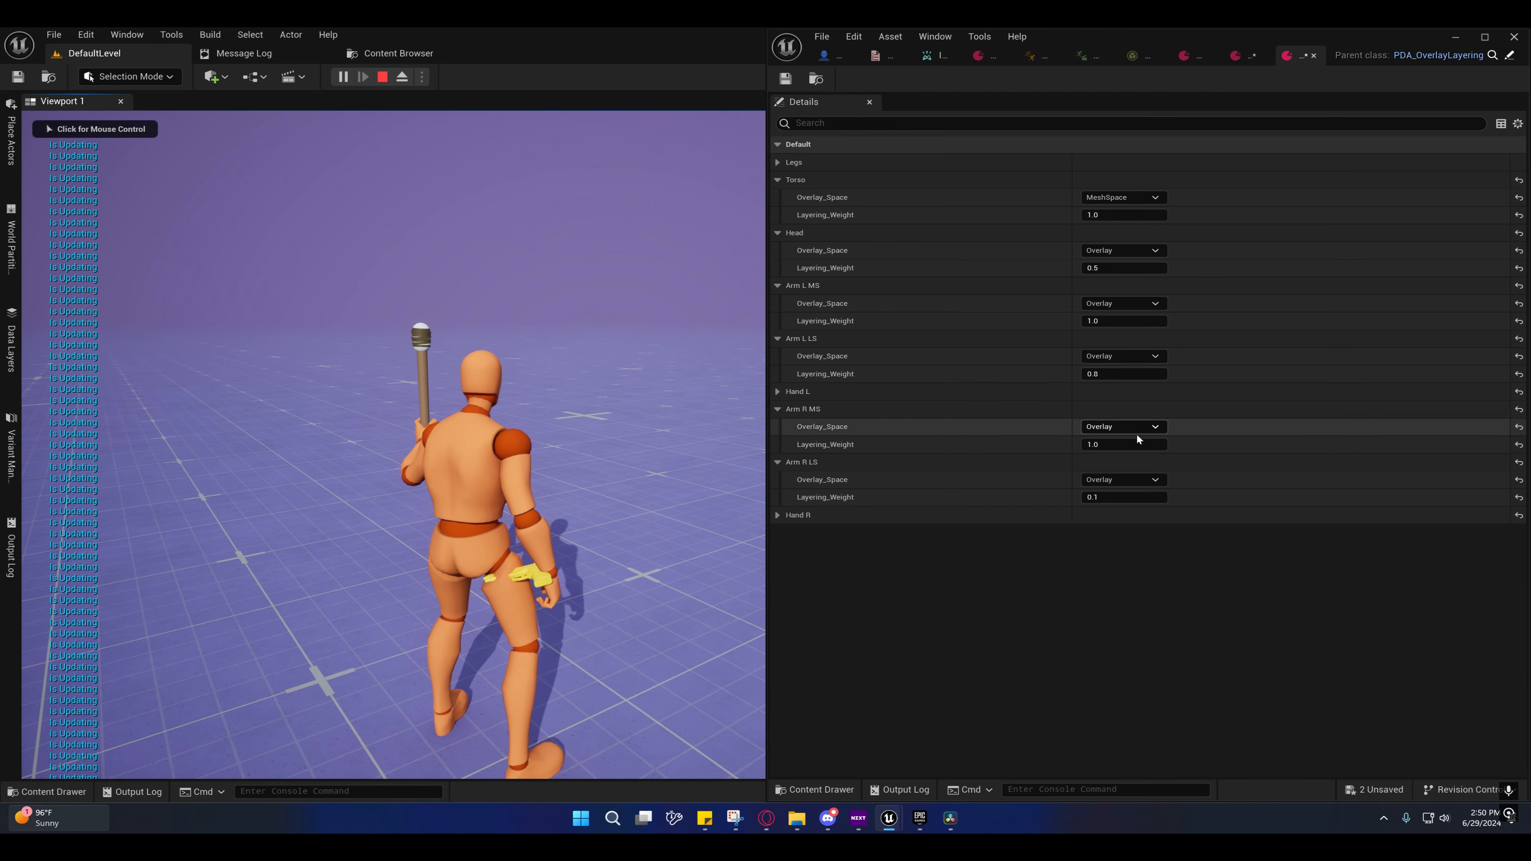
pyautogui.click(1118, 373)
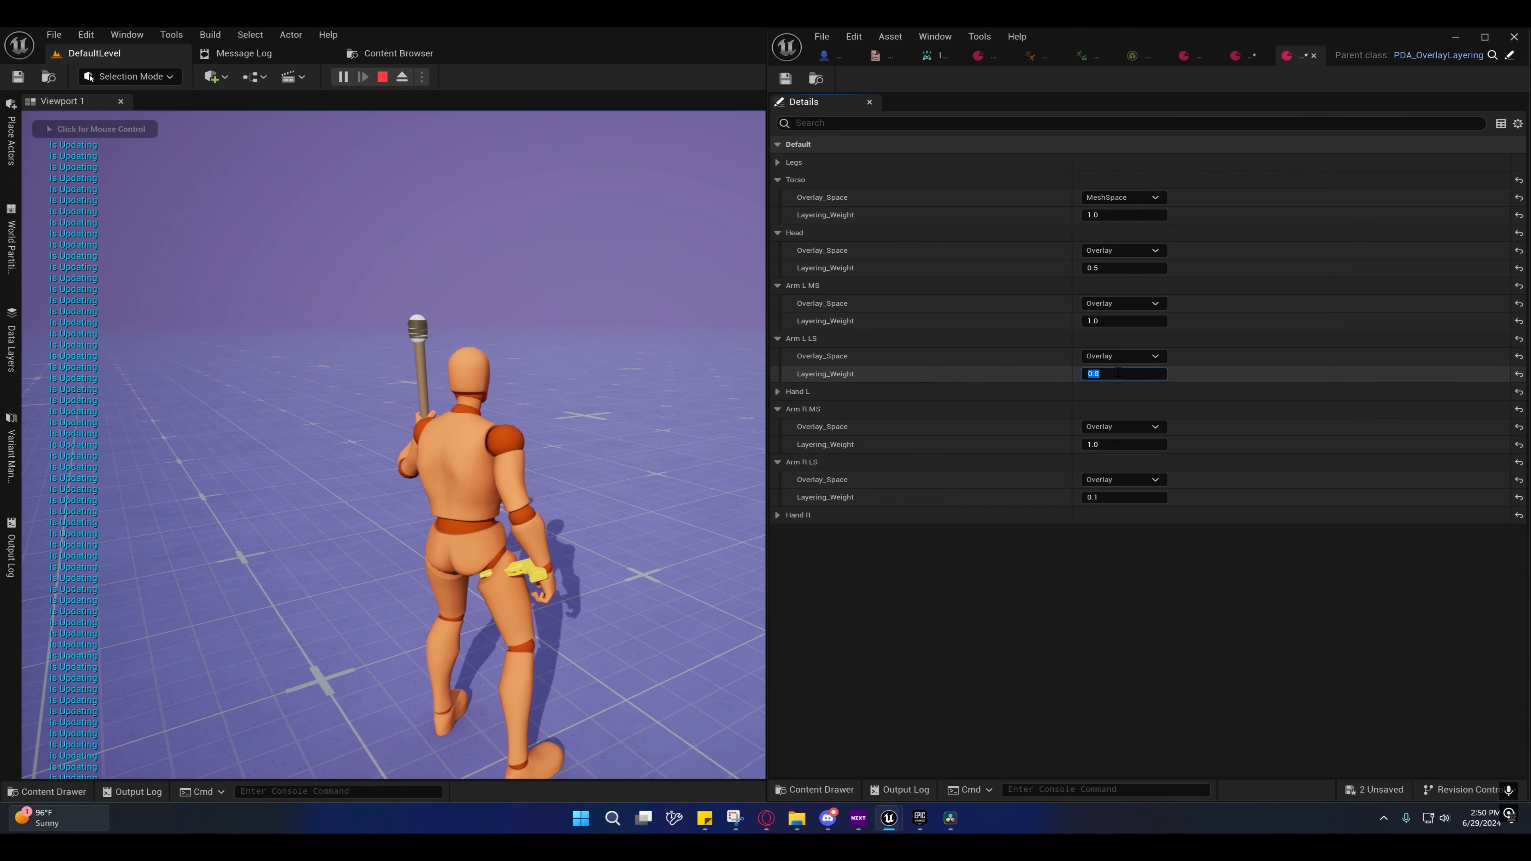
pyautogui.write('0')
pyautogui.press('Return')
pyautogui.click(639, 416)
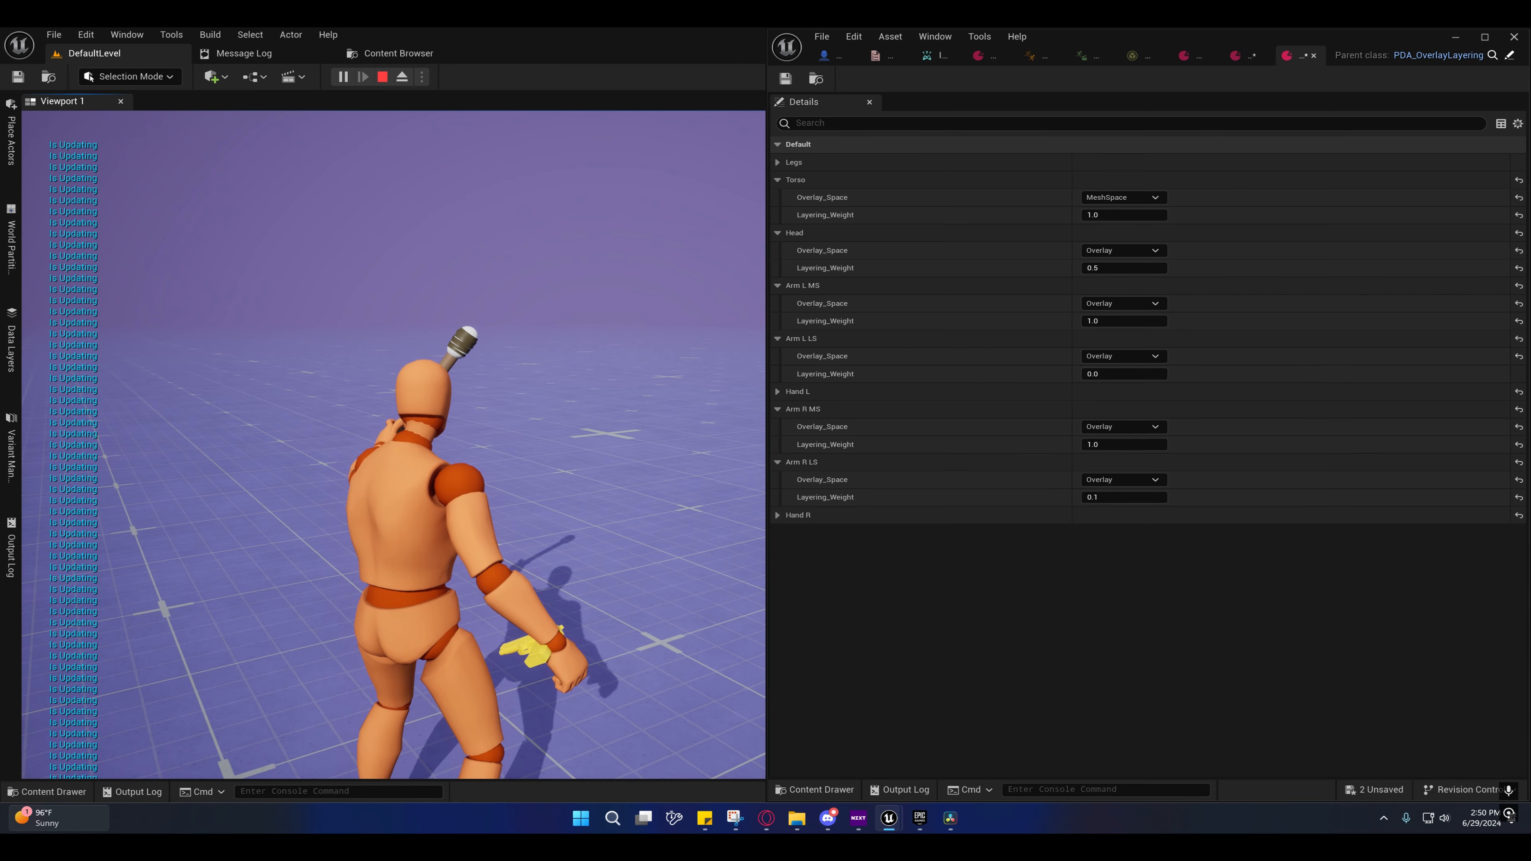
pyautogui.hotkey('shift', 'F1')
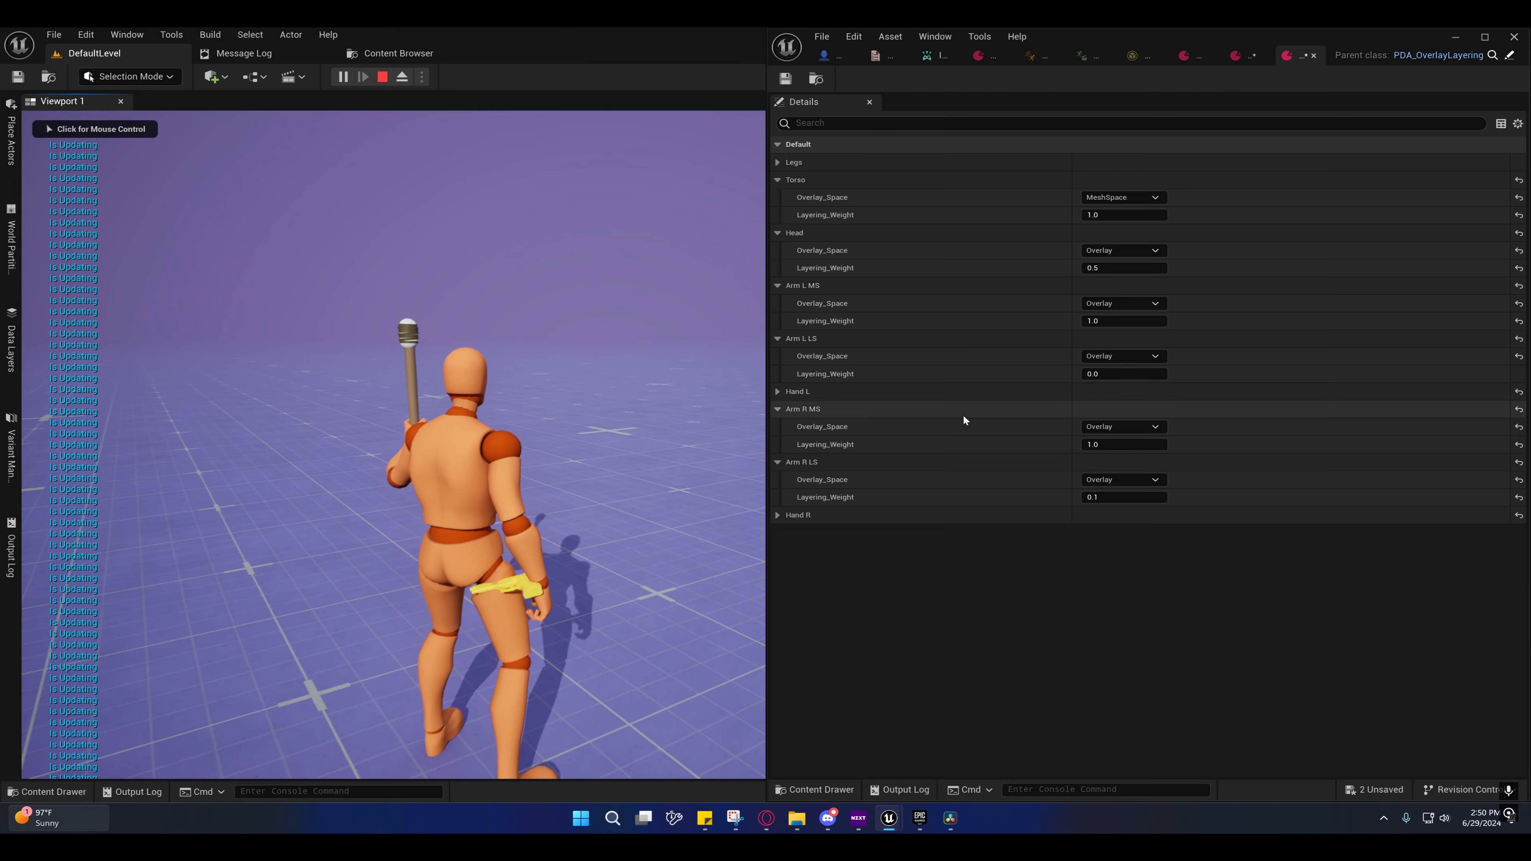
# Step: Examine the TorchReady graph in ABP_SandboxCharacter, including its torch pose blends and speed-based alpha mapping
pyautogui.click(1235, 56)
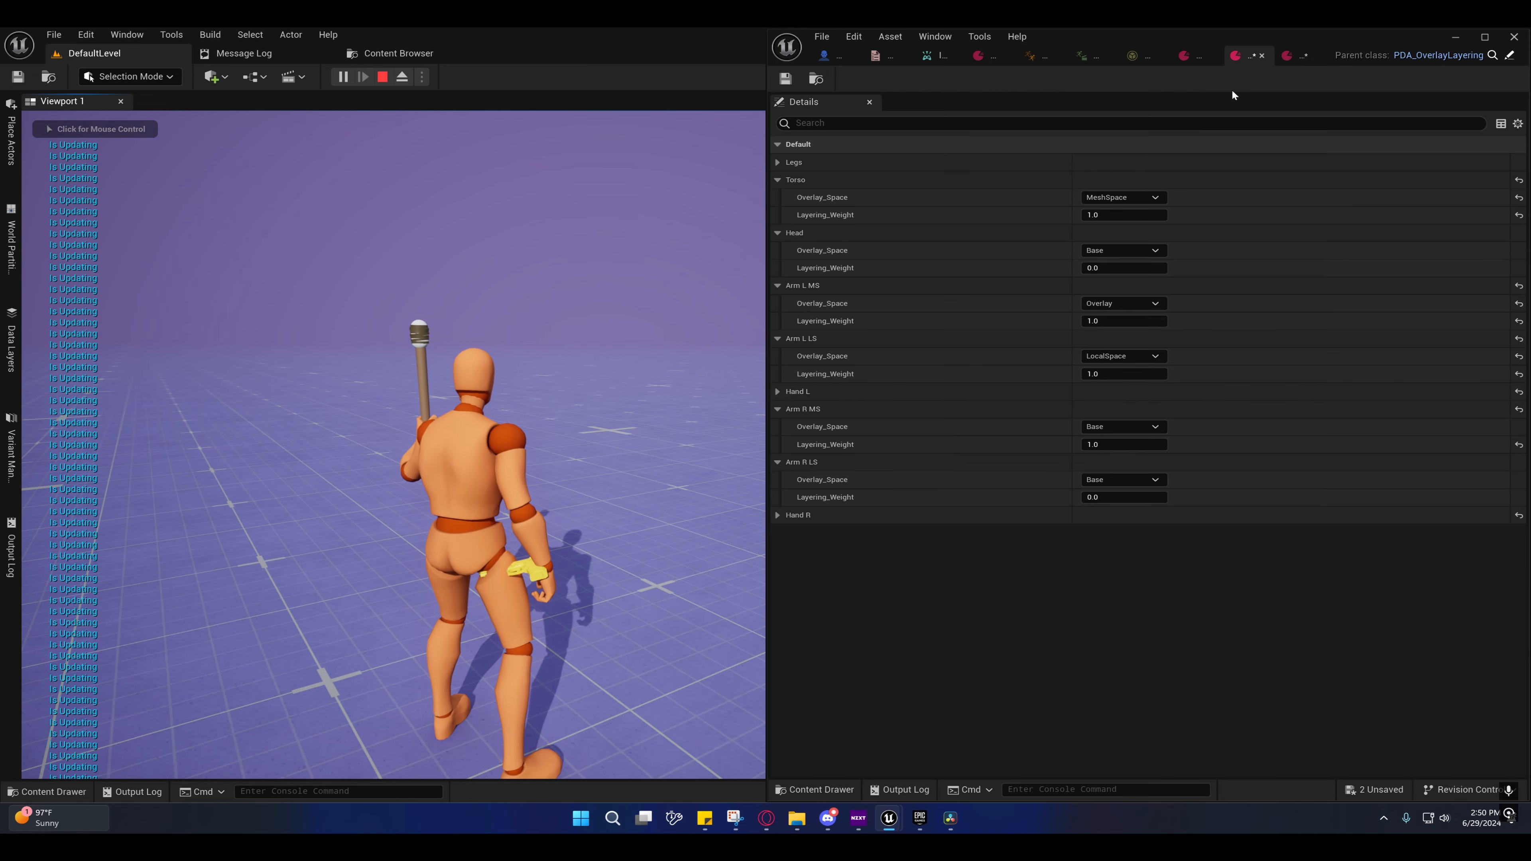
pyautogui.click(1030, 56)
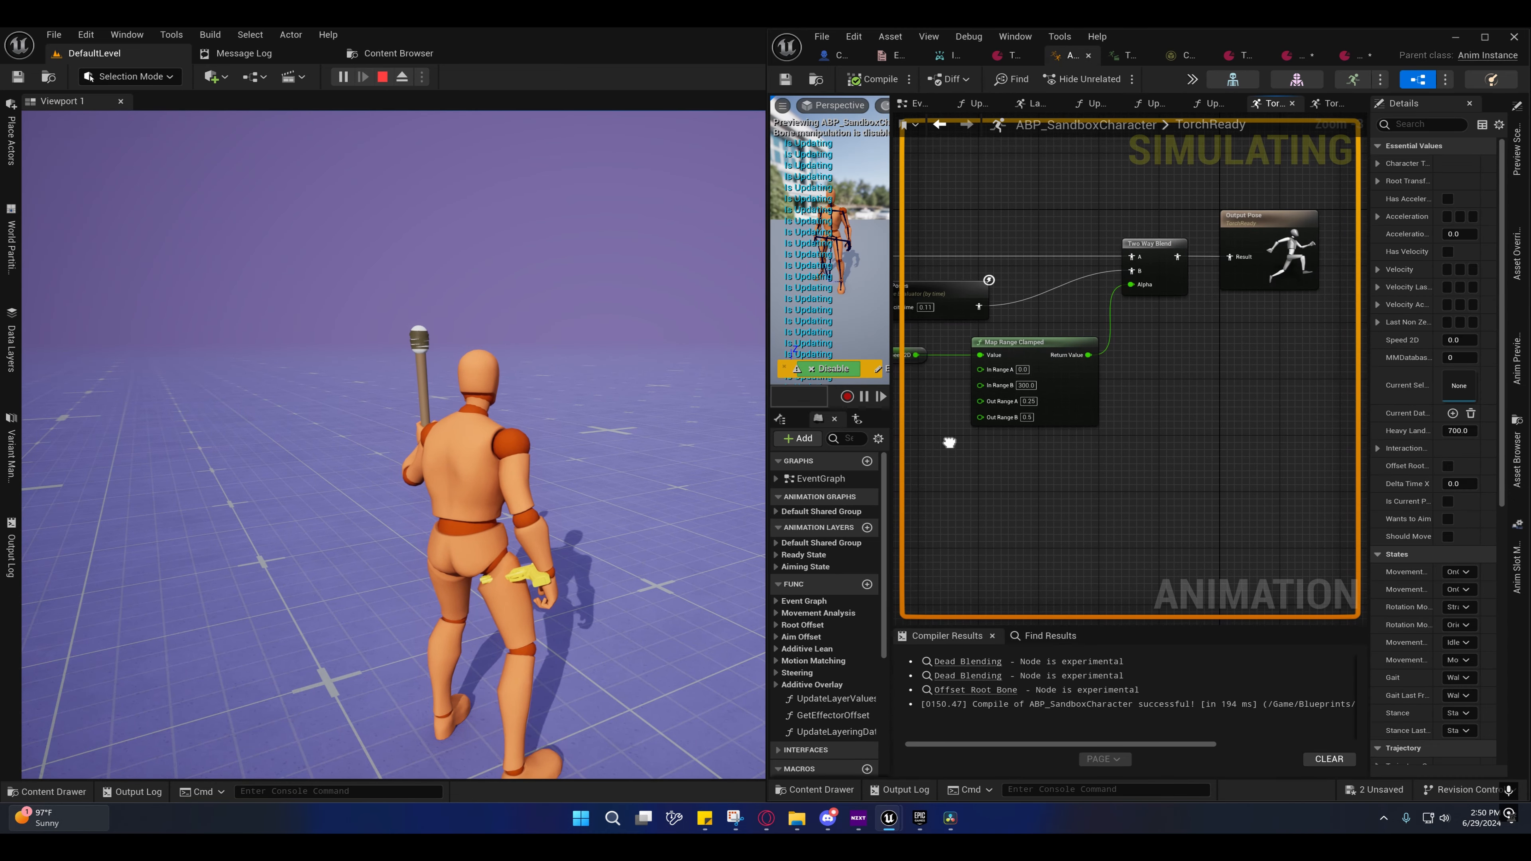
pyautogui.moveTo(982, 422); pyautogui.dragTo(1138, 417, button='right')
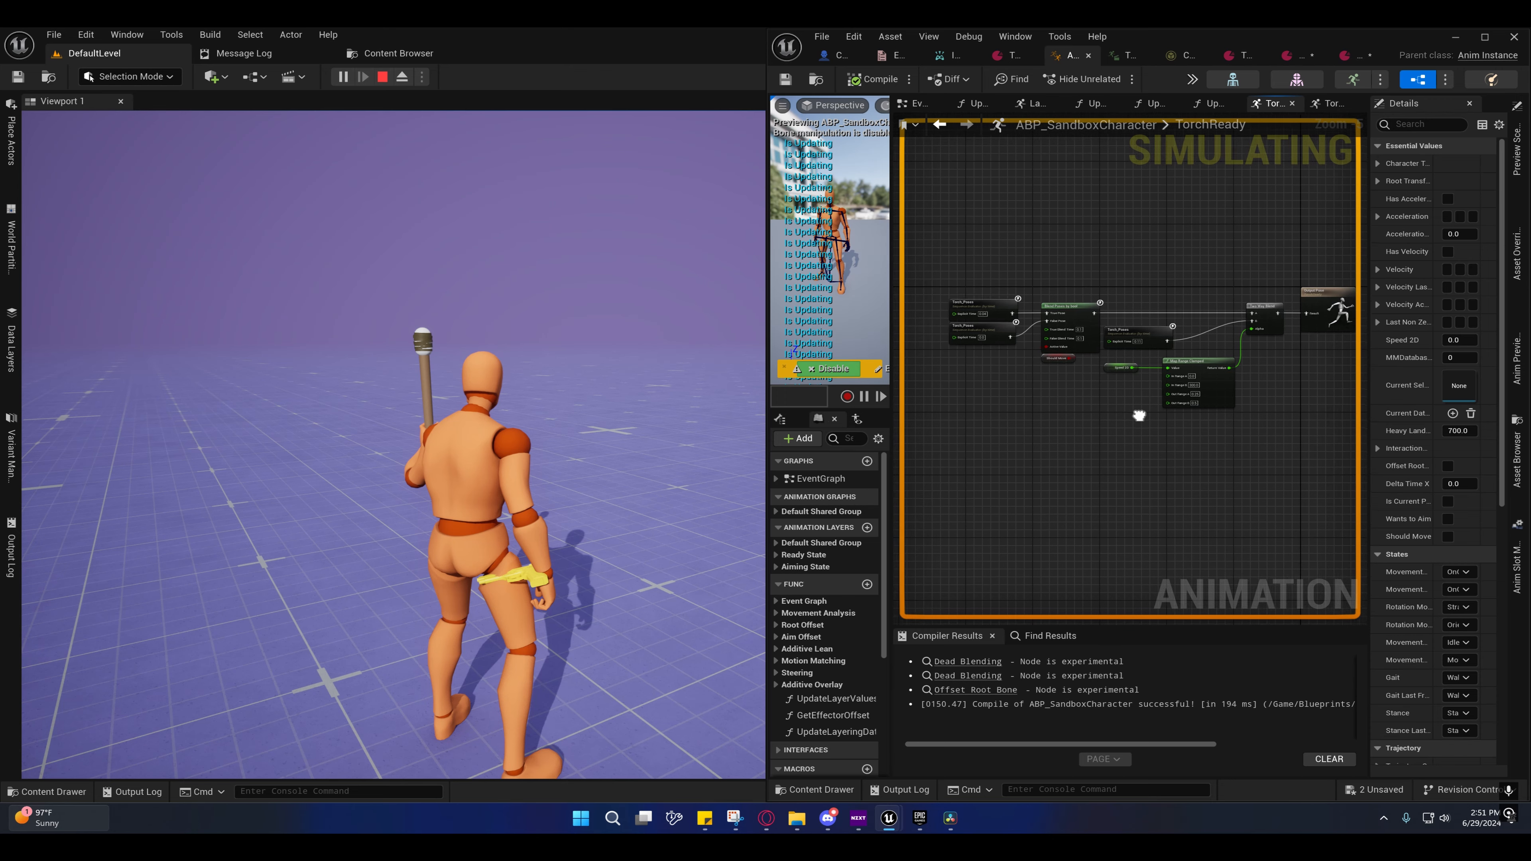
pyautogui.click(1484, 37)
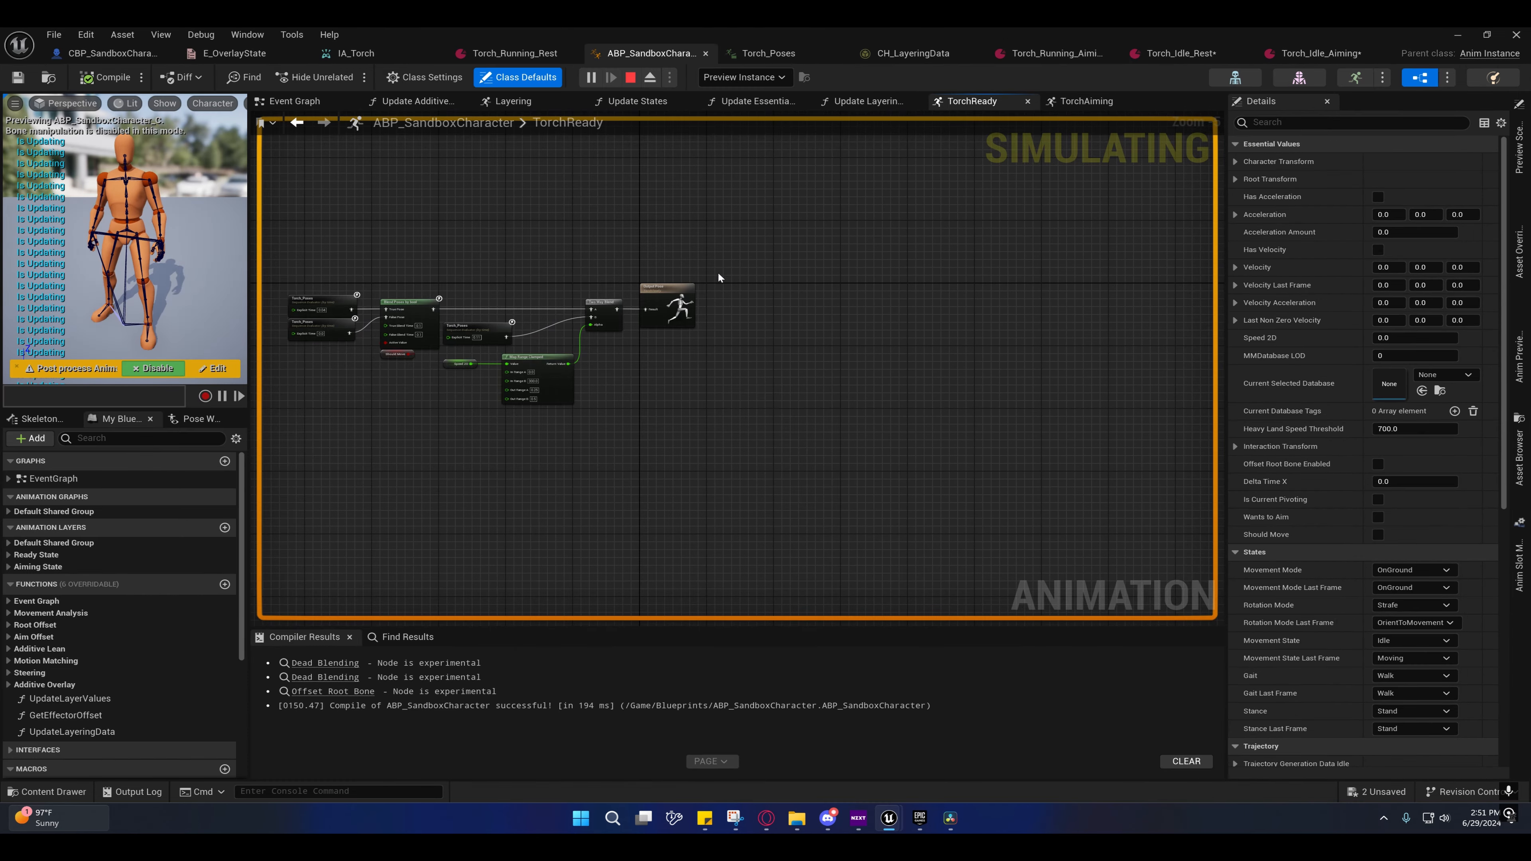
pyautogui.moveTo(717, 281); pyautogui.dragTo(991, 280, button='right')
pyautogui.scroll(2, 777, 338)
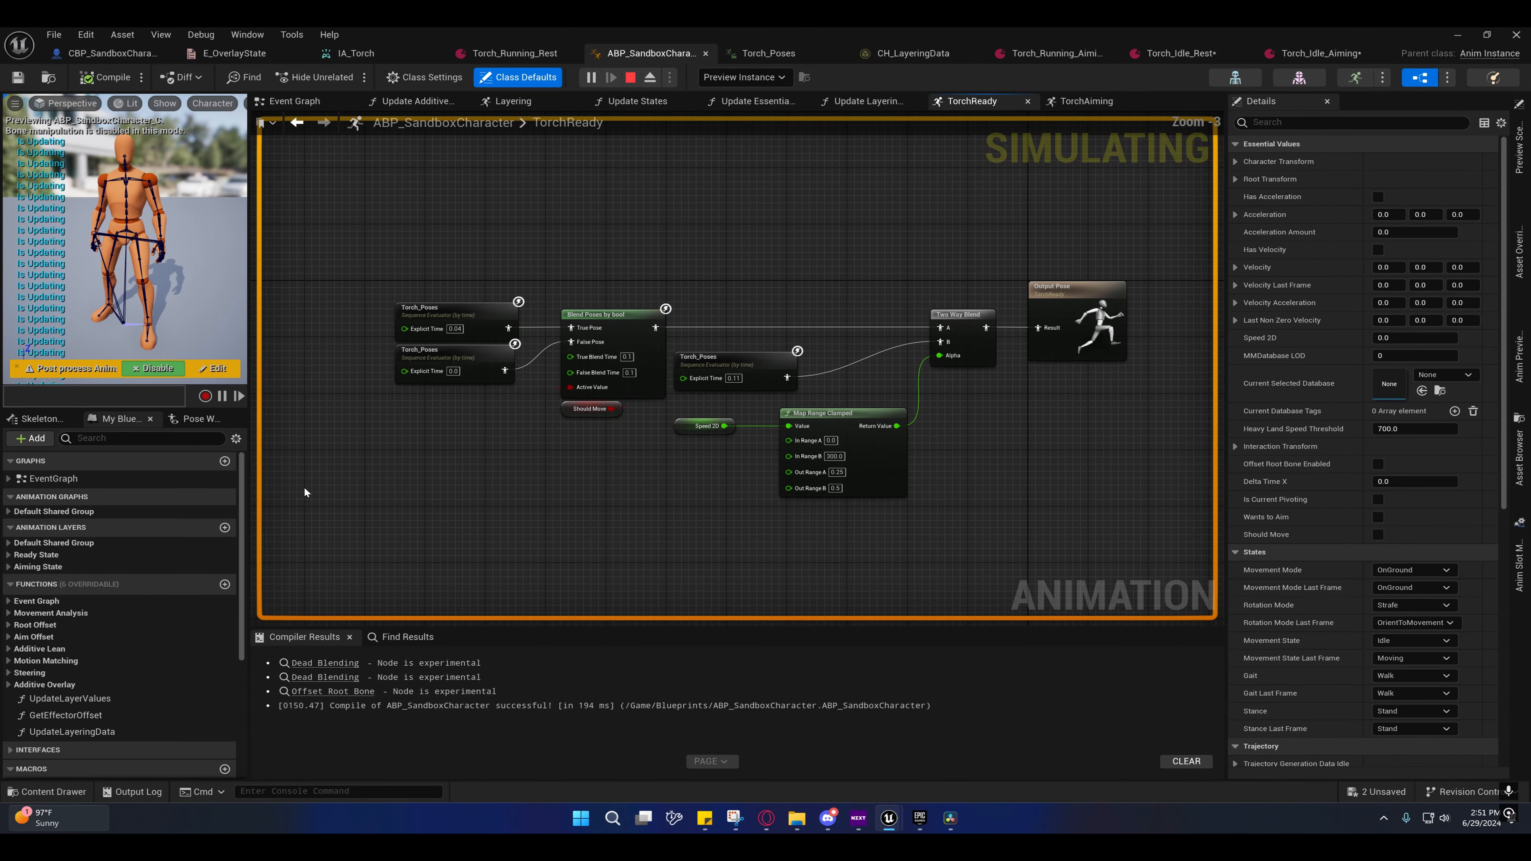
pyautogui.doubleClick(36, 554)
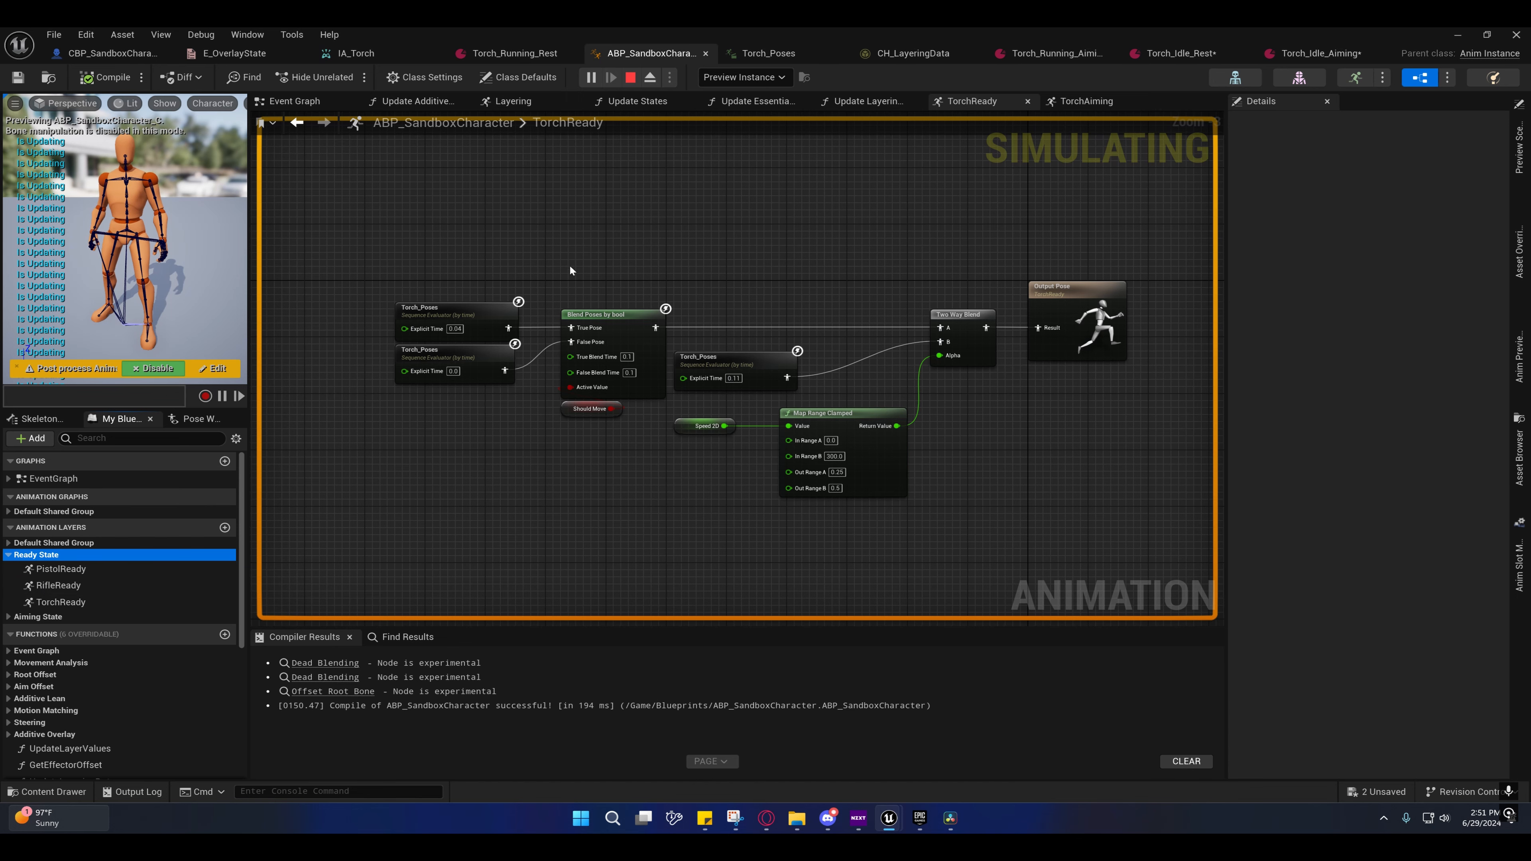
pyautogui.moveTo(571, 270); pyautogui.dragTo(597, 199, button='right')
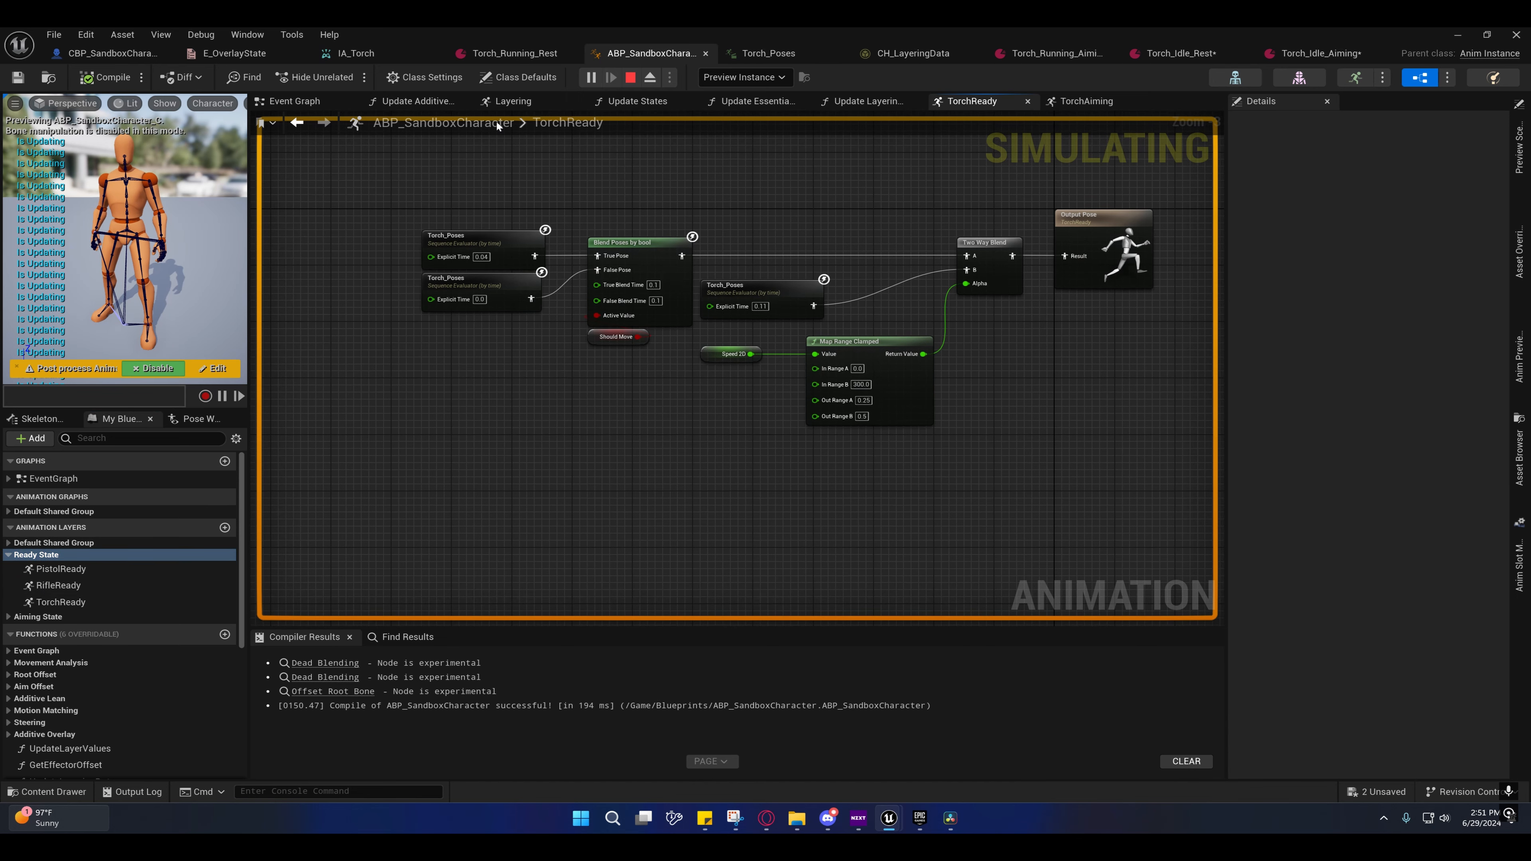
pyautogui.click(844, 101)
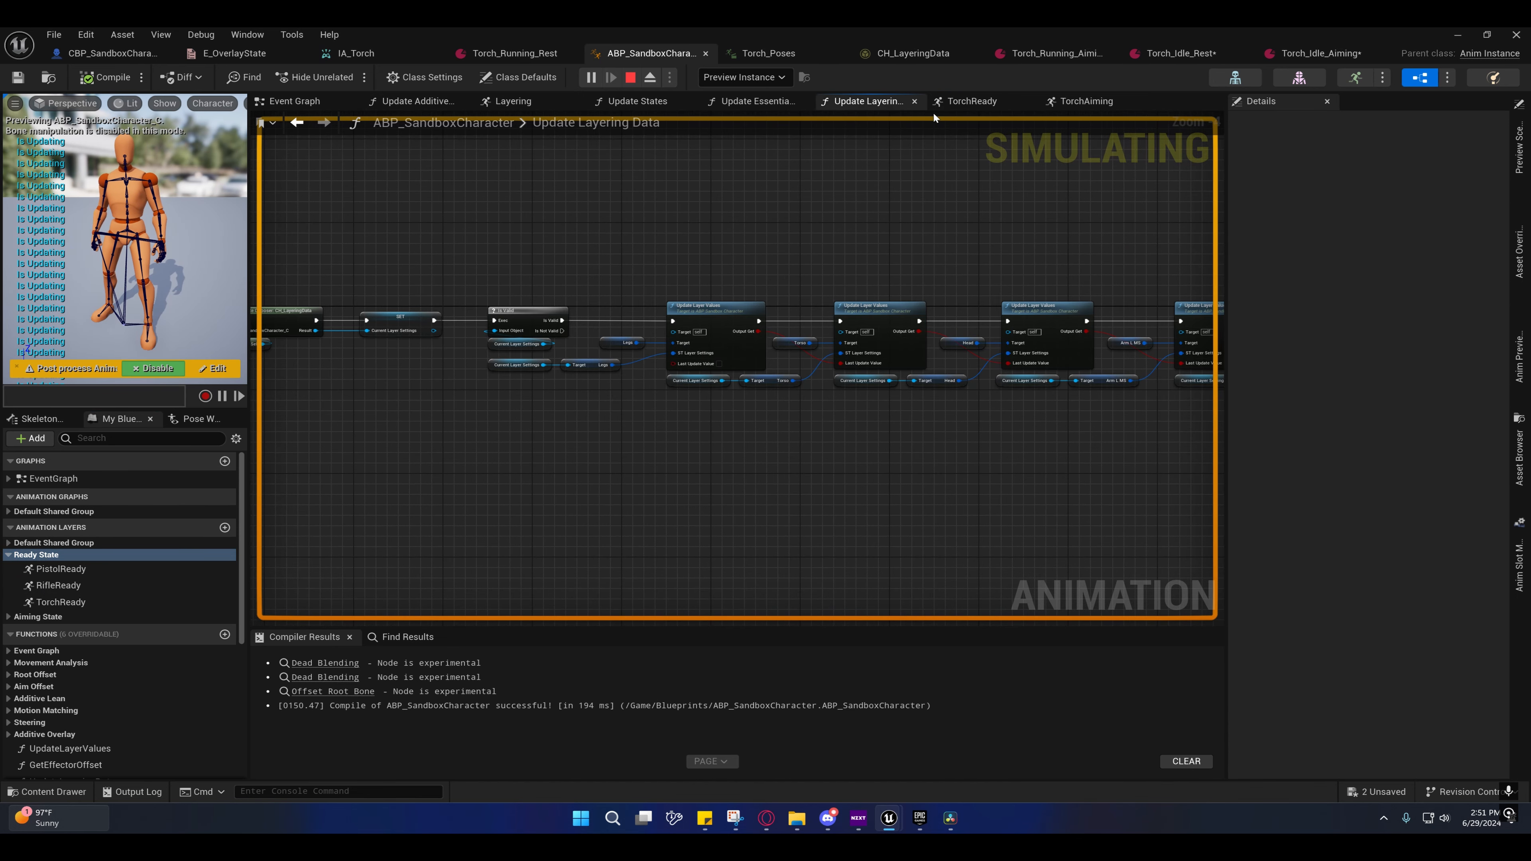
pyautogui.click(983, 102)
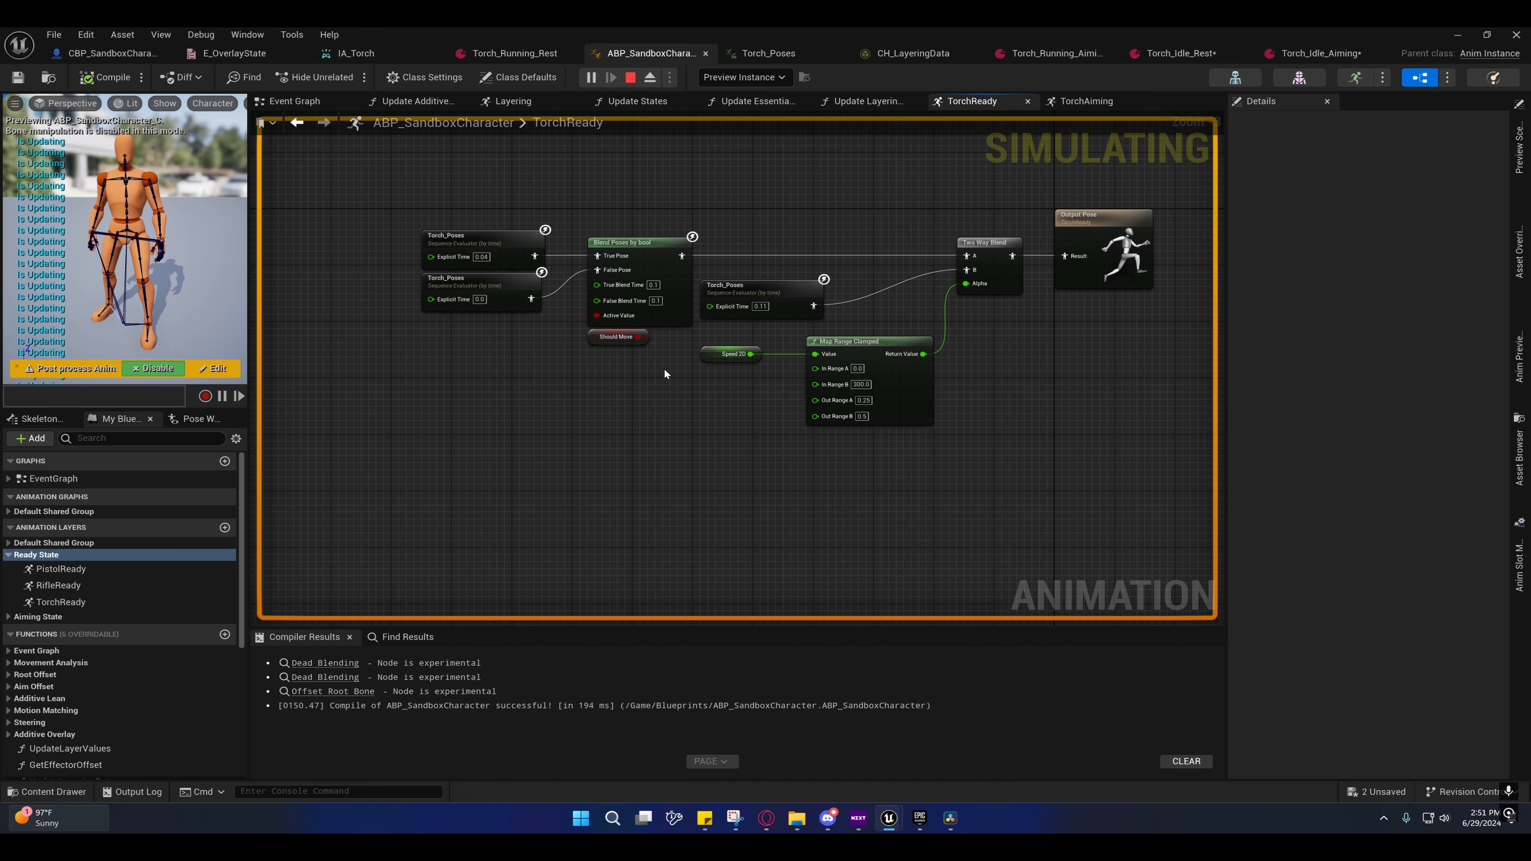
pyautogui.moveTo(995, 295); pyautogui.dragTo(681, 247, button='right')
pyautogui.moveTo(680, 367); pyautogui.dragTo(825, 359, button='right')
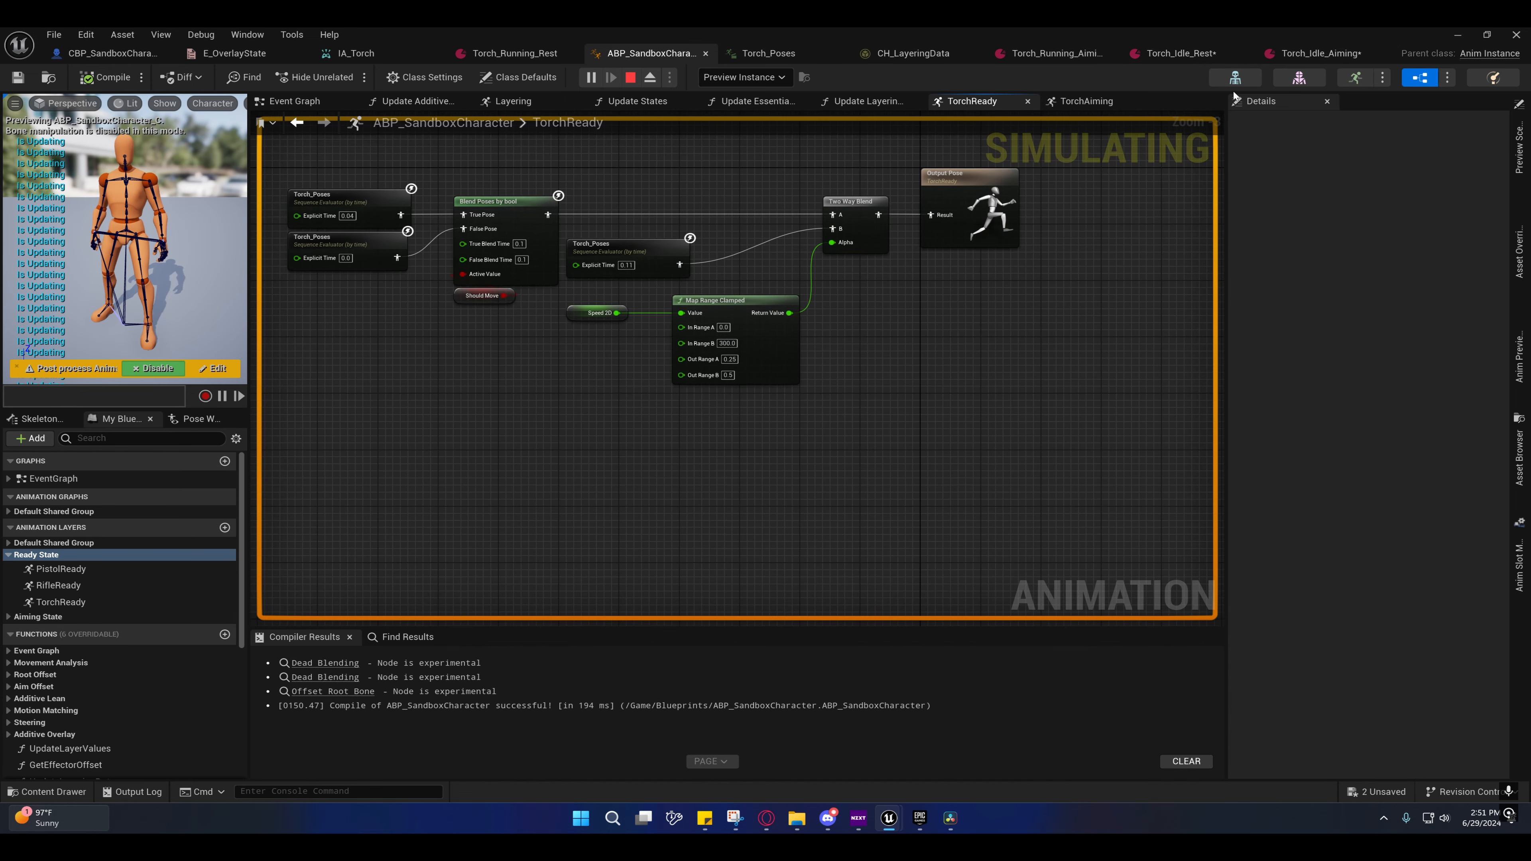
# Step: Return to Torch_Idle_Aiming with the editor window beside the running level and retest the aiming pose in play
pyautogui.click(1456, 34)
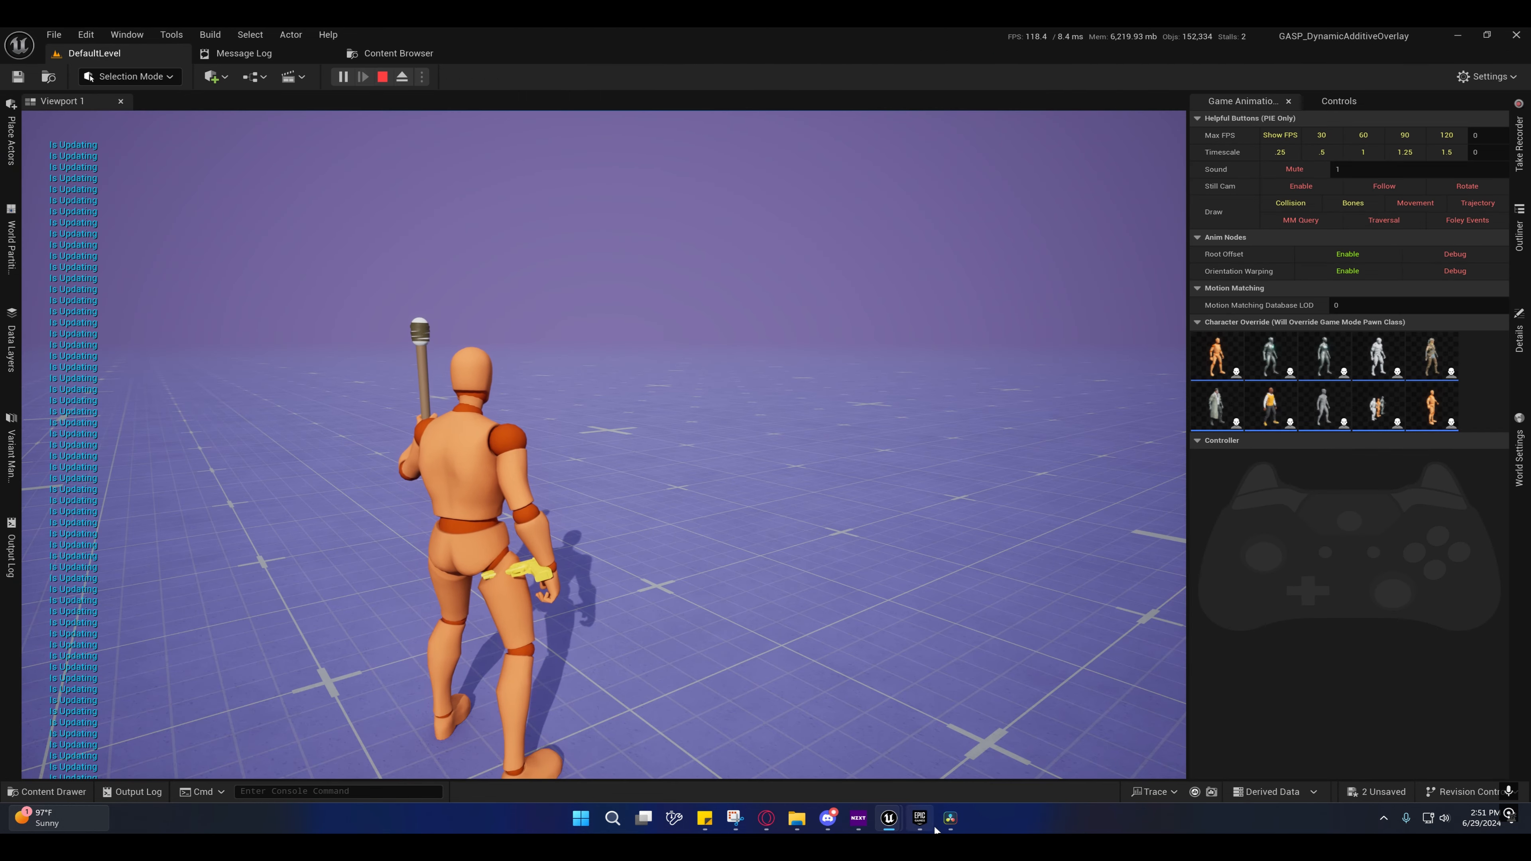
pyautogui.moveTo(892, 823)
pyautogui.click(1069, 753)
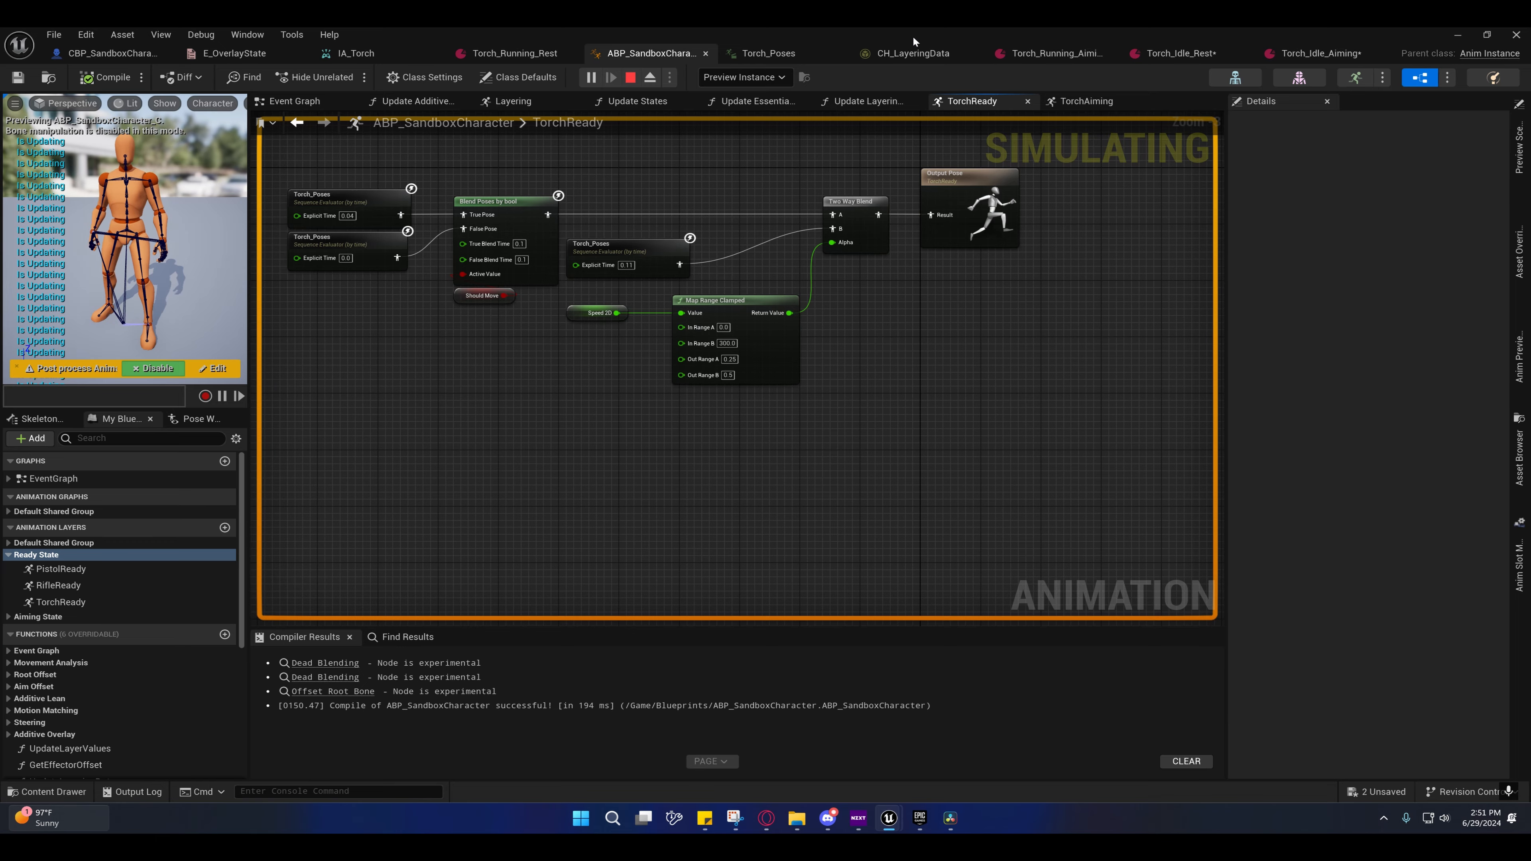
pyautogui.press('super+Right')
pyautogui.click(1342, 215)
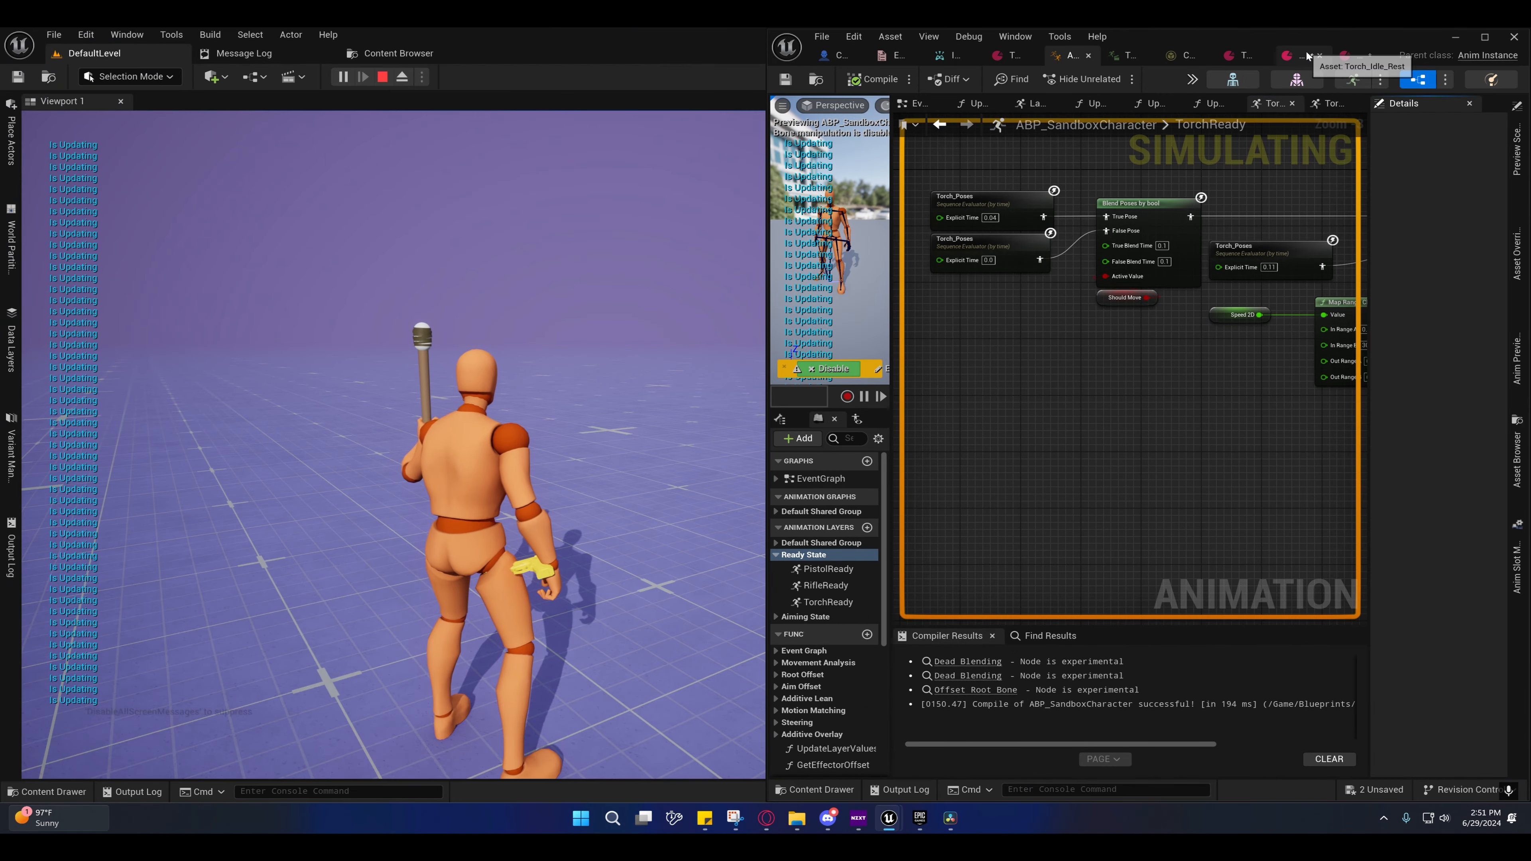
pyautogui.click(1347, 56)
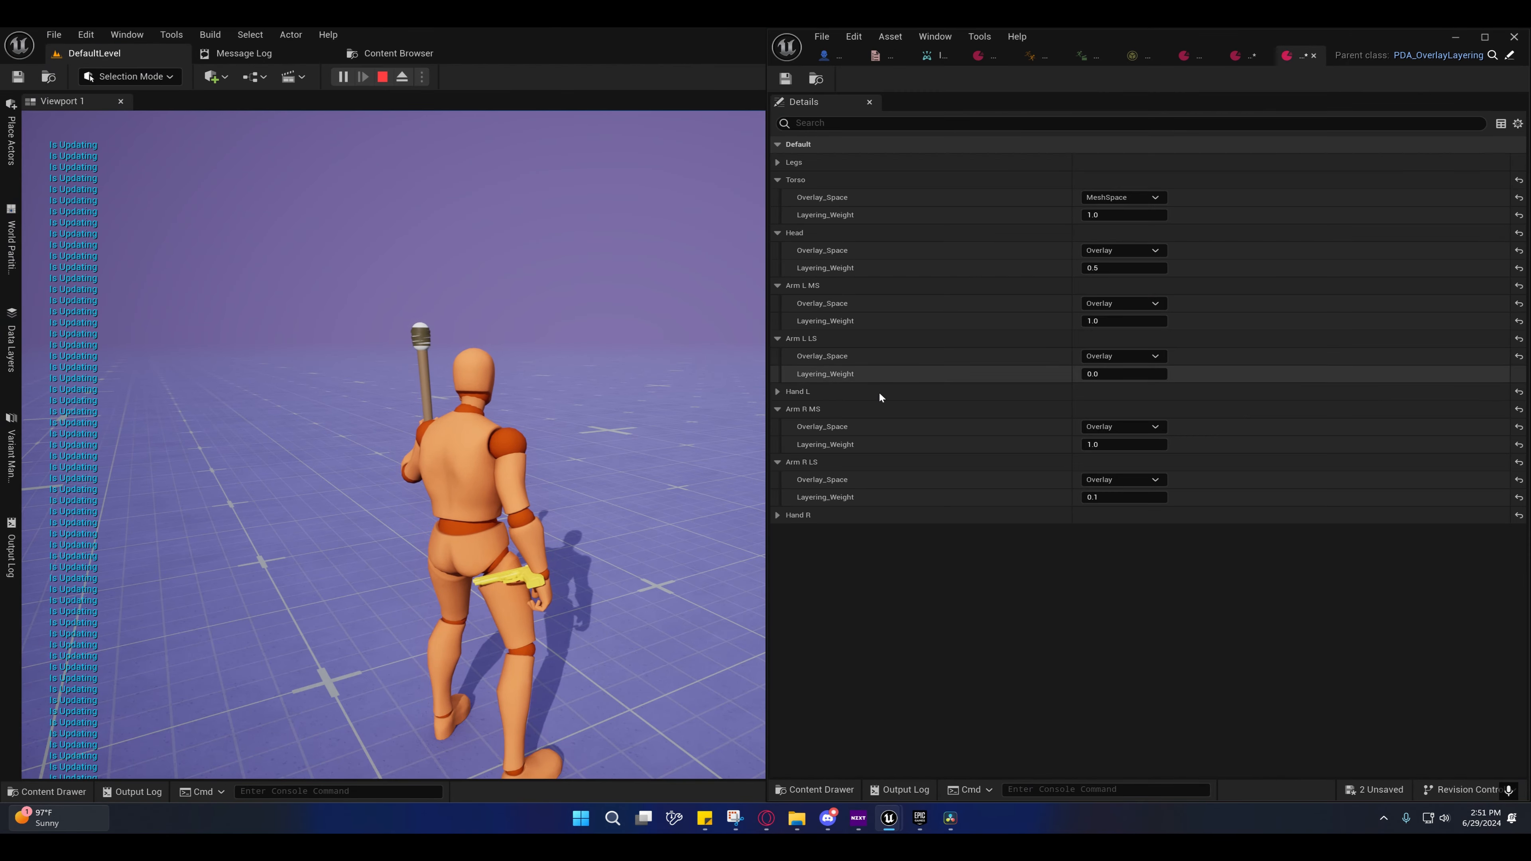
pyautogui.click(638, 452)
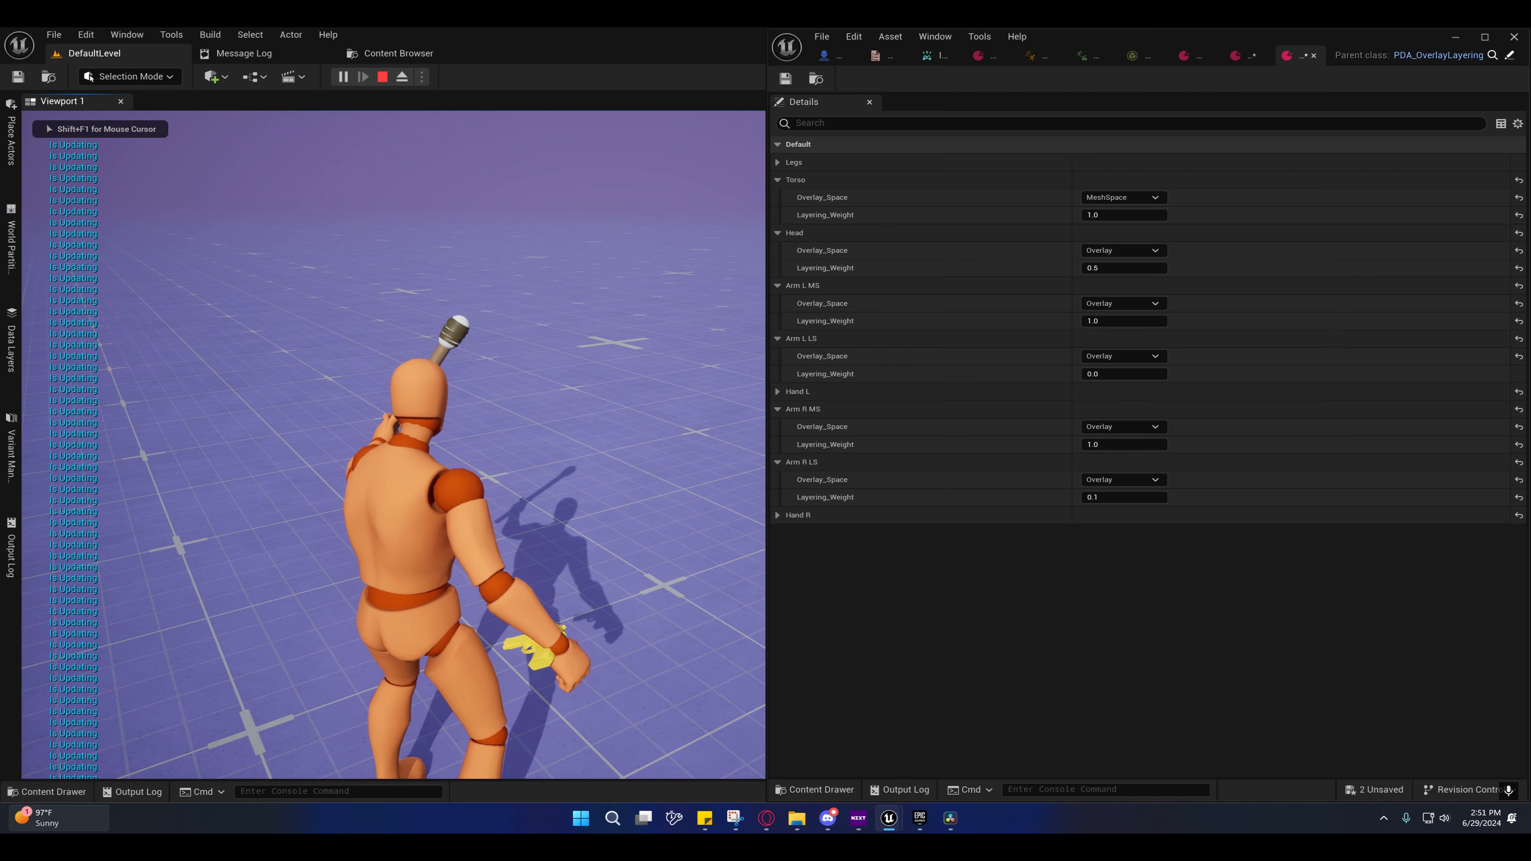
pyautogui.hotkey('shift', 'F1')
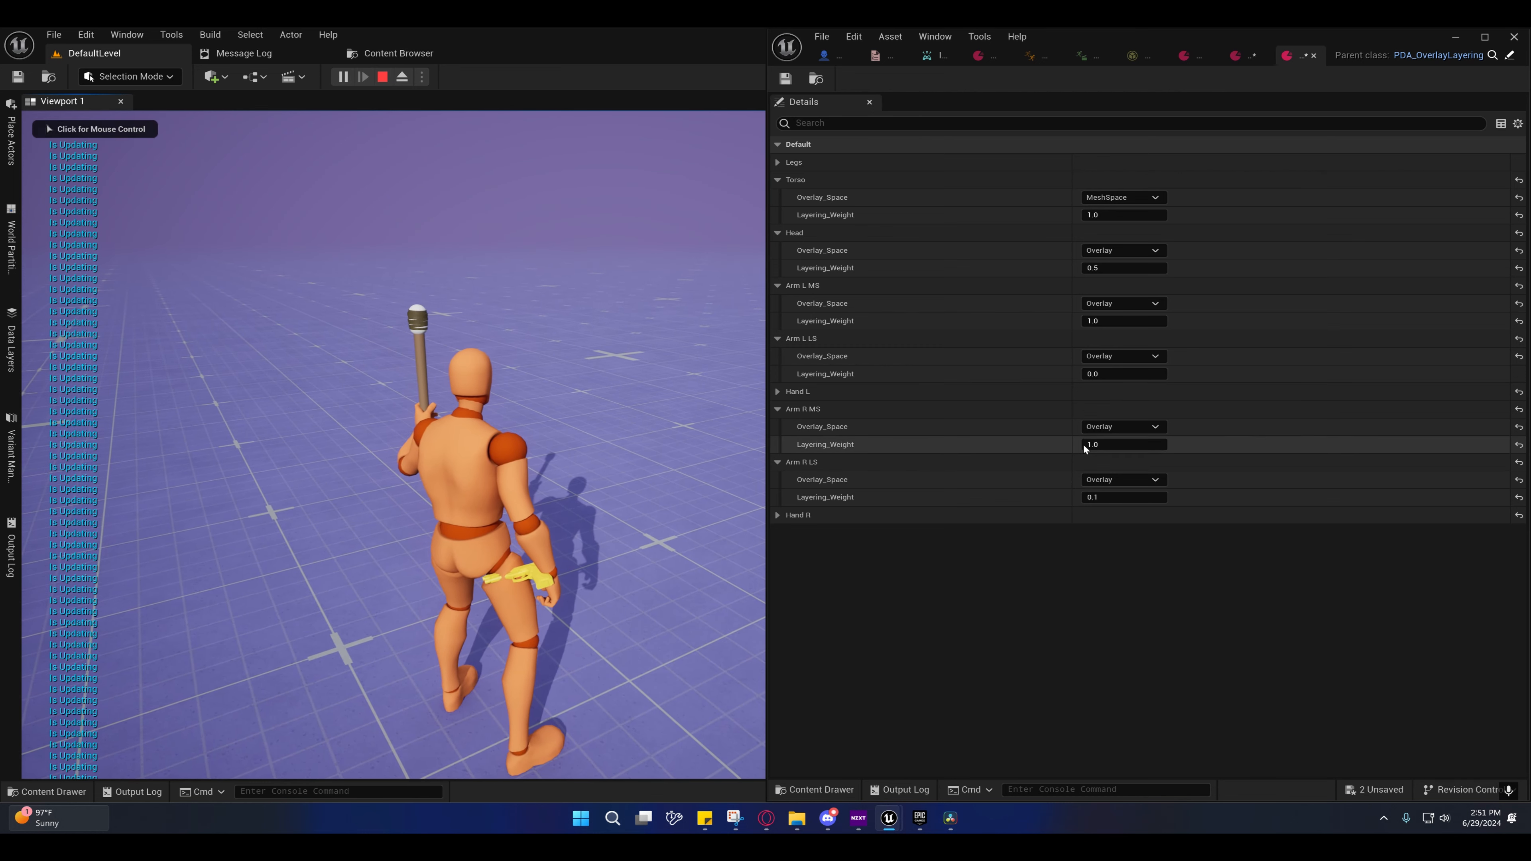
# Step: Set Arm R MS and Arm R LS to Base with Arm R LS weight 0.0, and test the aiming pose in play
pyautogui.click(1121, 426)
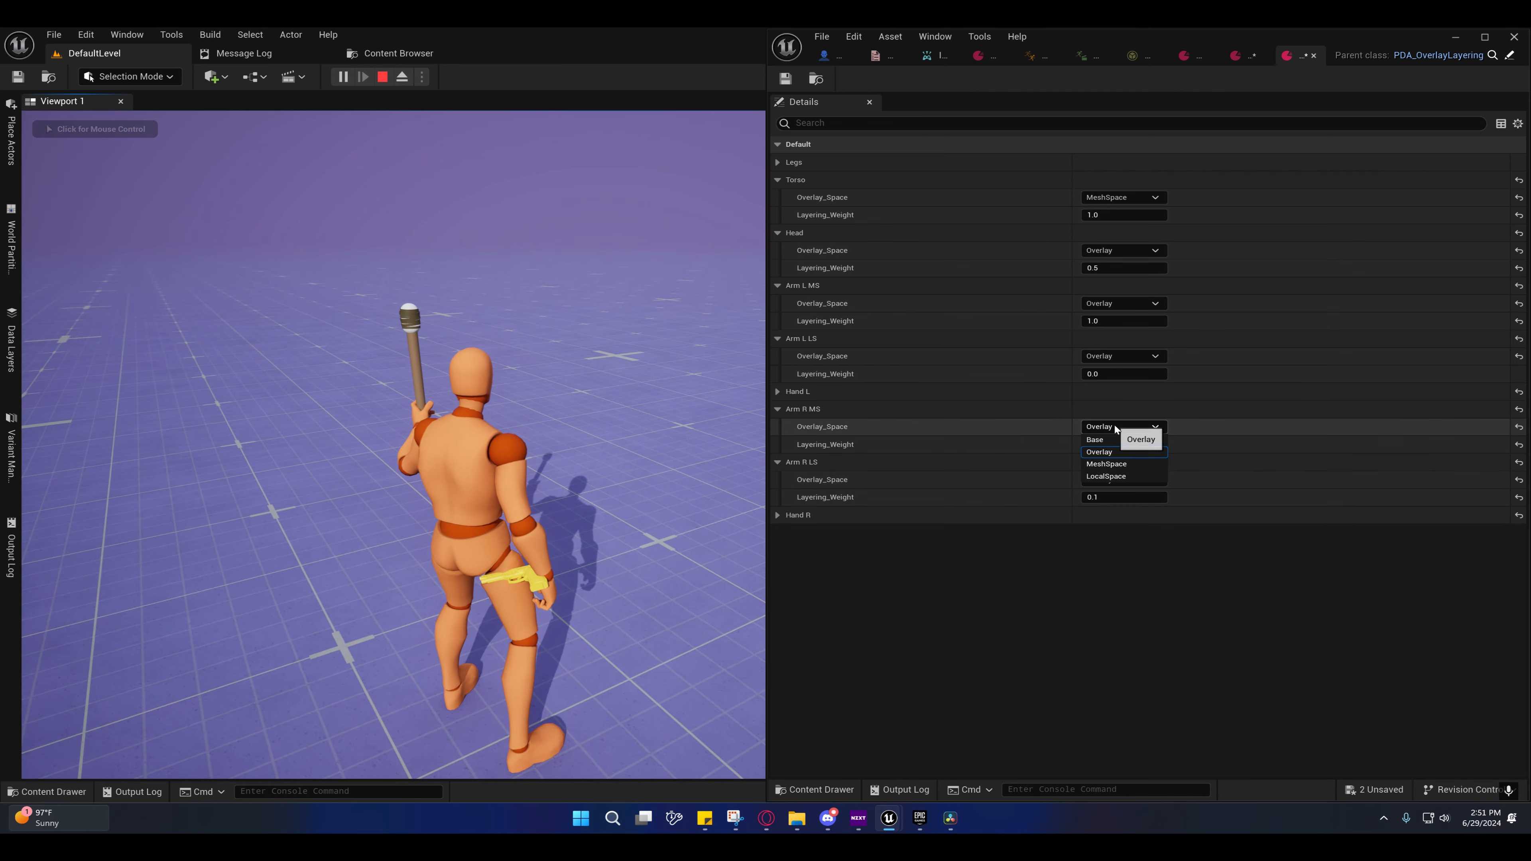
pyautogui.click(1103, 438)
pyautogui.click(1119, 479)
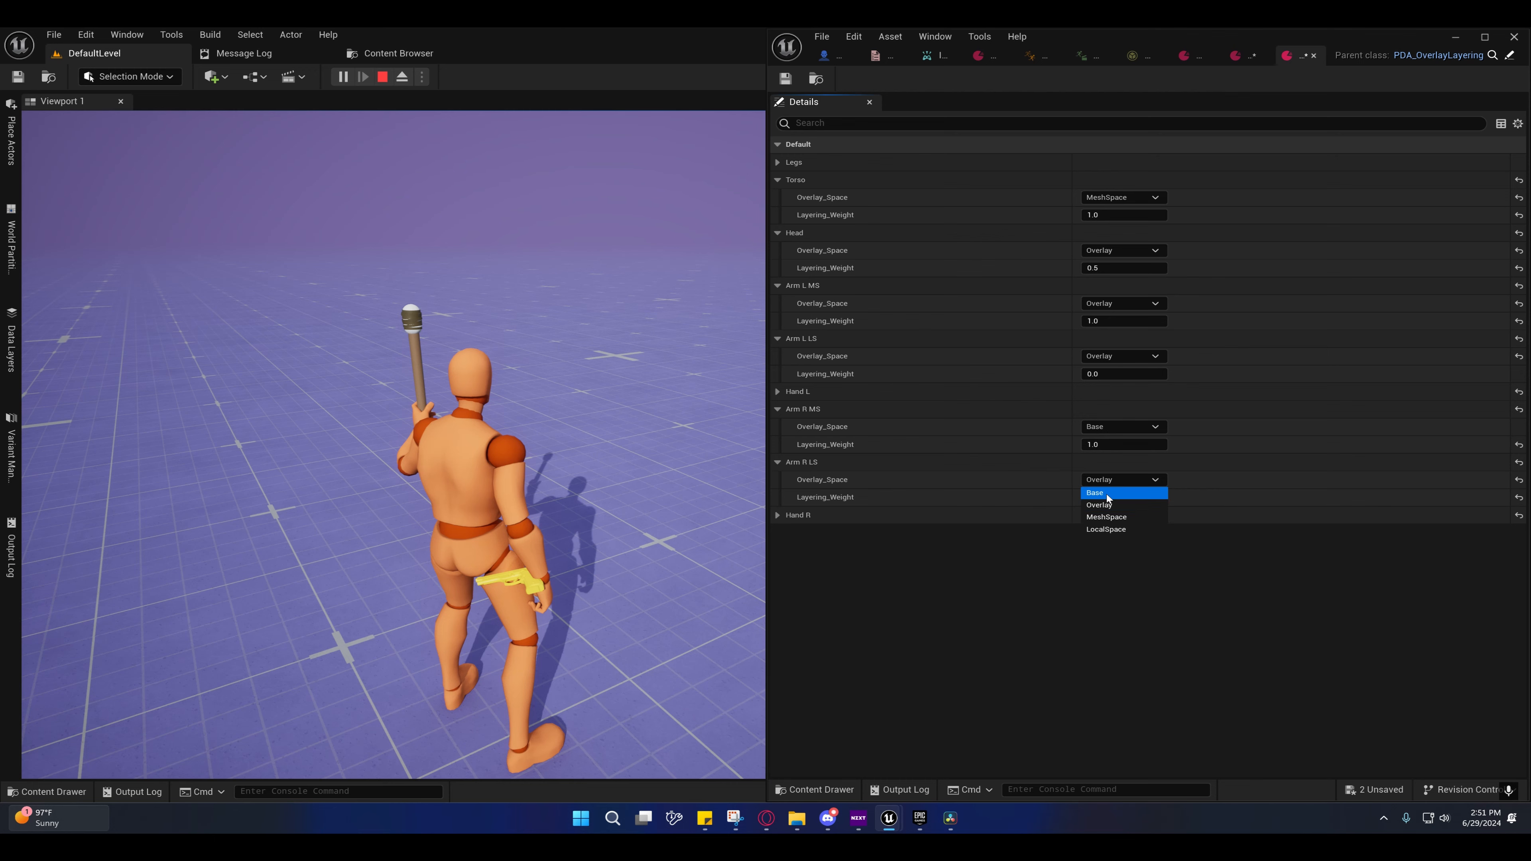
pyautogui.click(1107, 496)
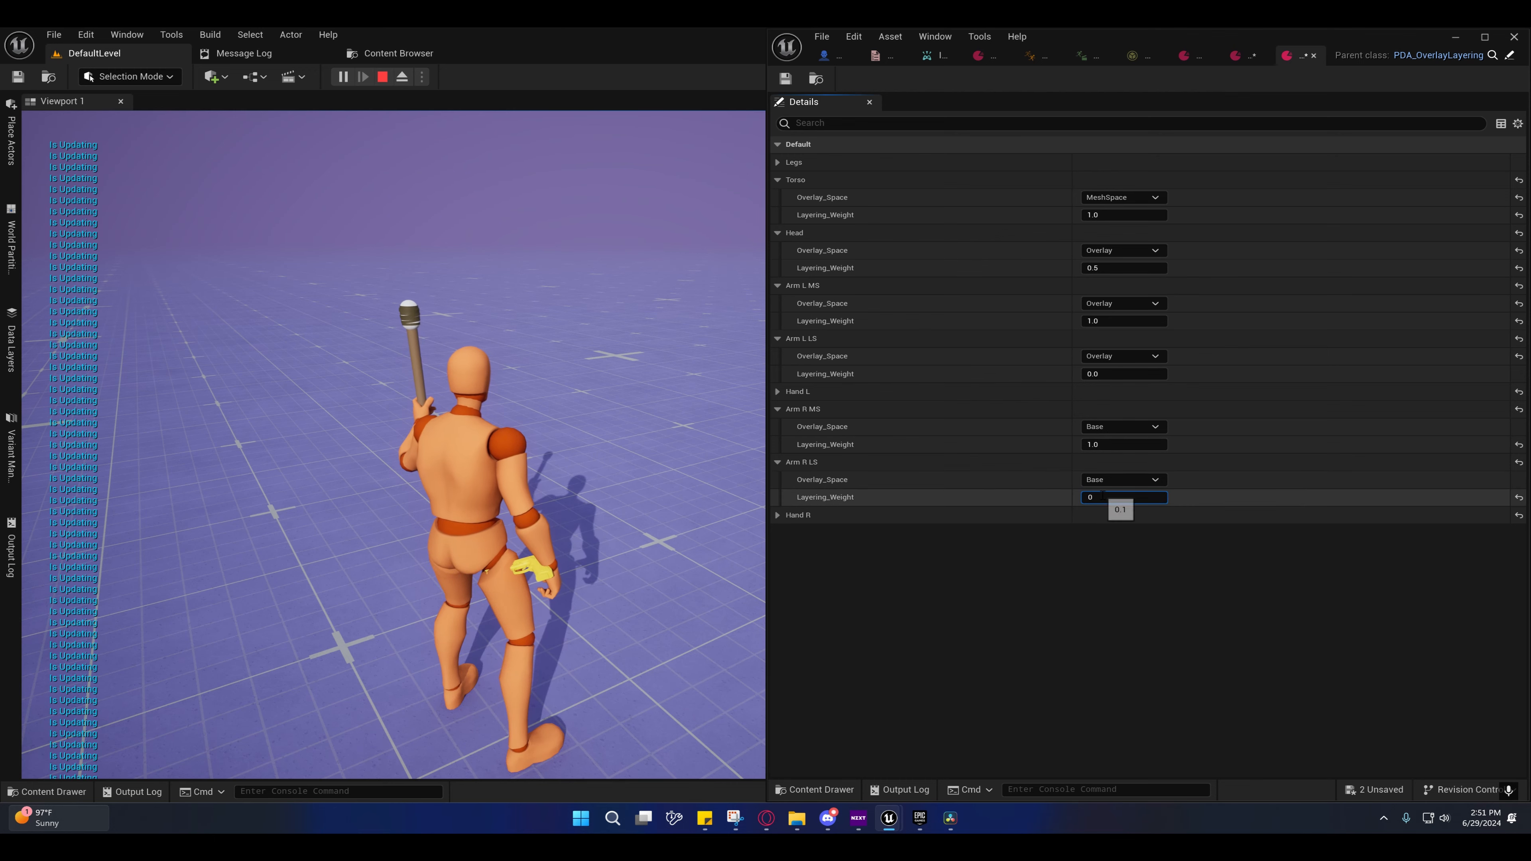
pyautogui.click(604, 398)
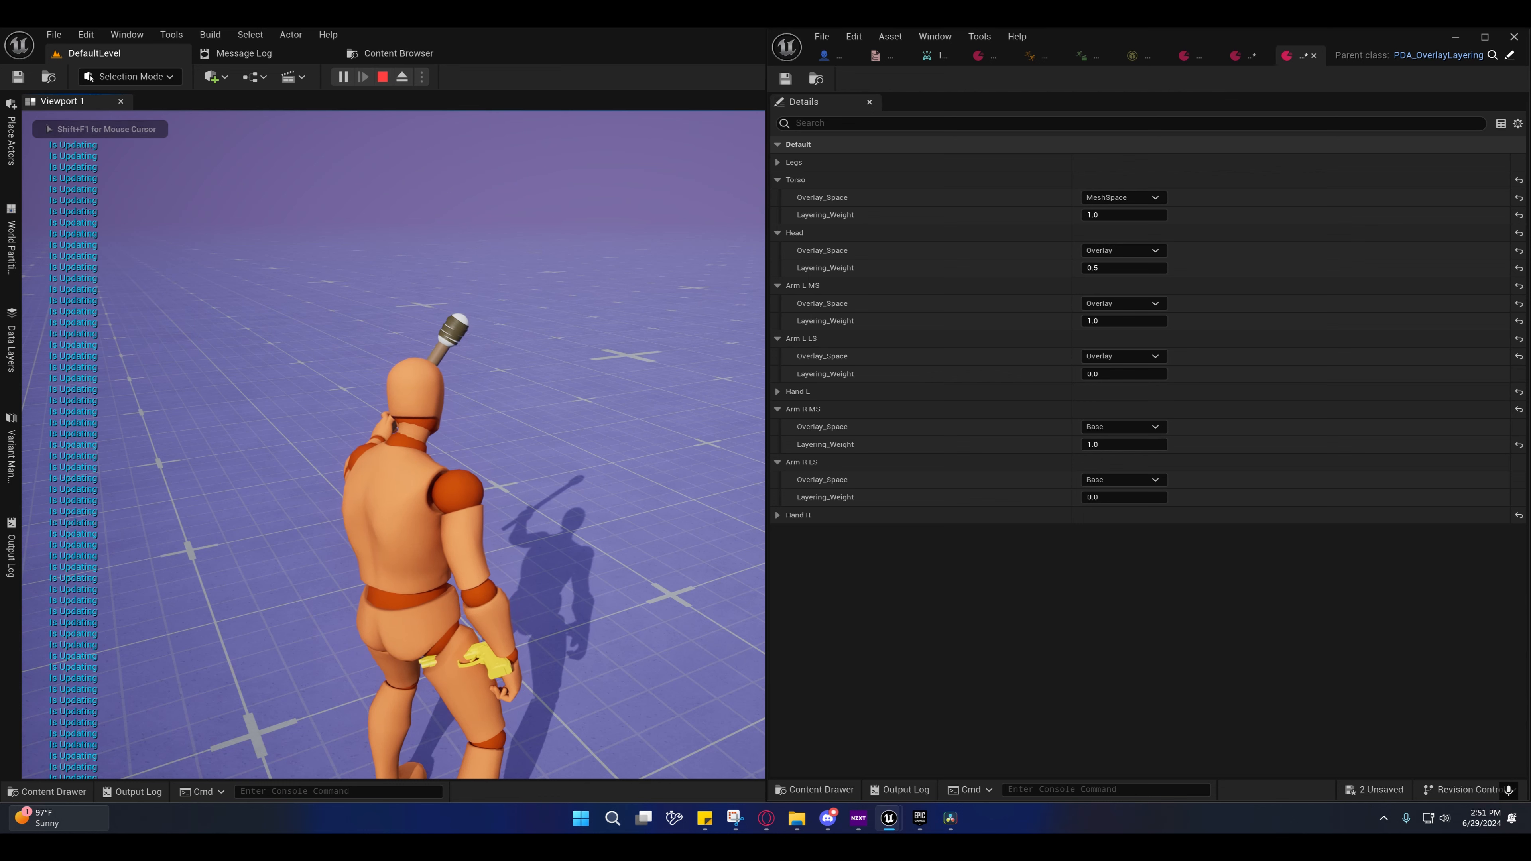
pyautogui.hotkey('shift', 'F1')
# Step: Set Arm R MS to Overlay with a layering weight of 0.5 and test the torch aiming pose in play
pyautogui.click(1092, 426)
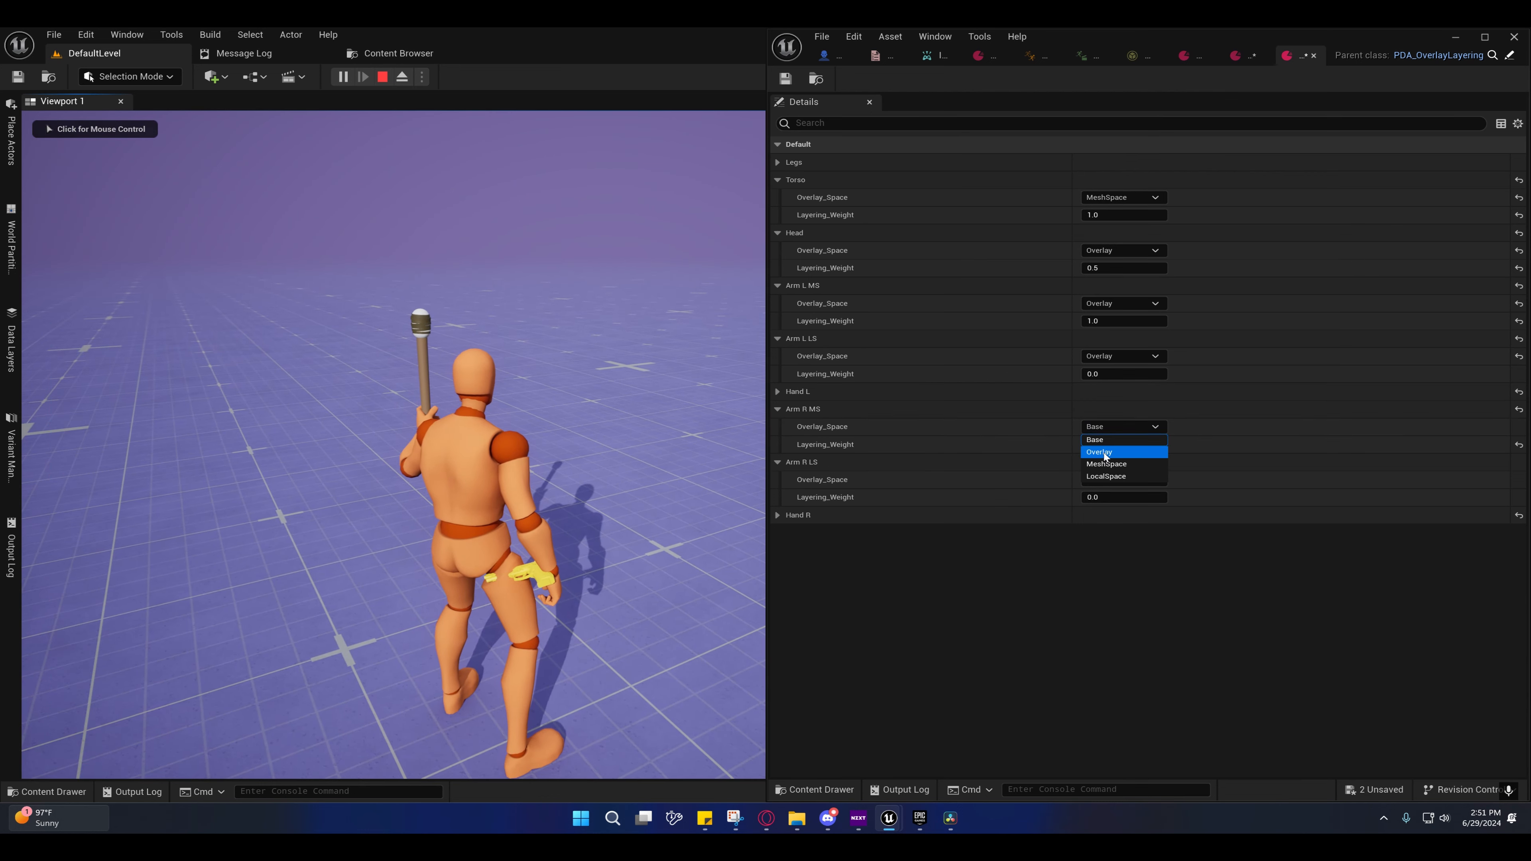
pyautogui.click(1107, 448)
pyautogui.write('0.5')
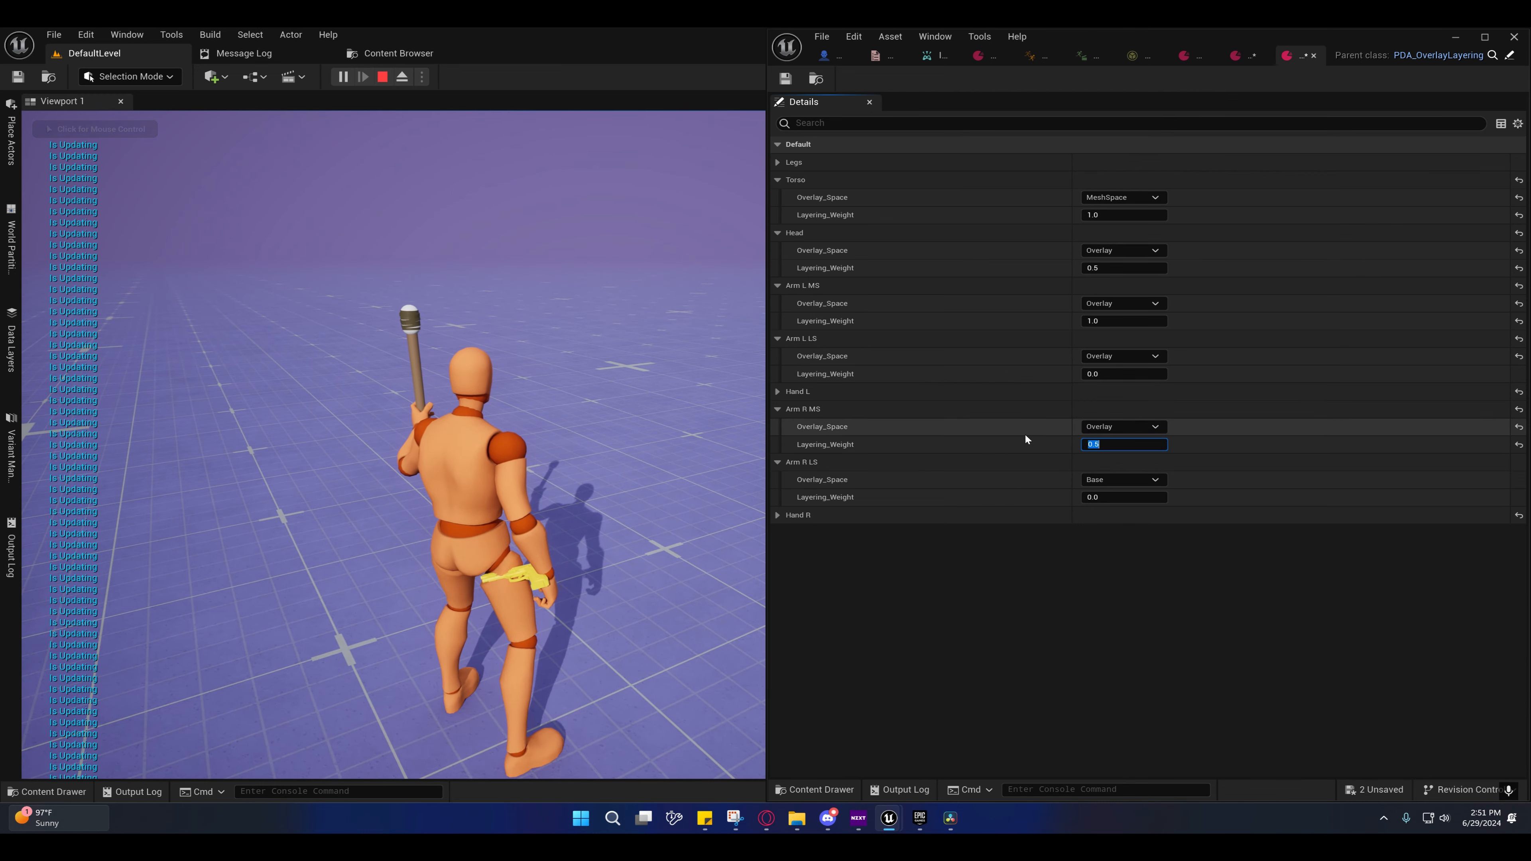
pyautogui.click(588, 397)
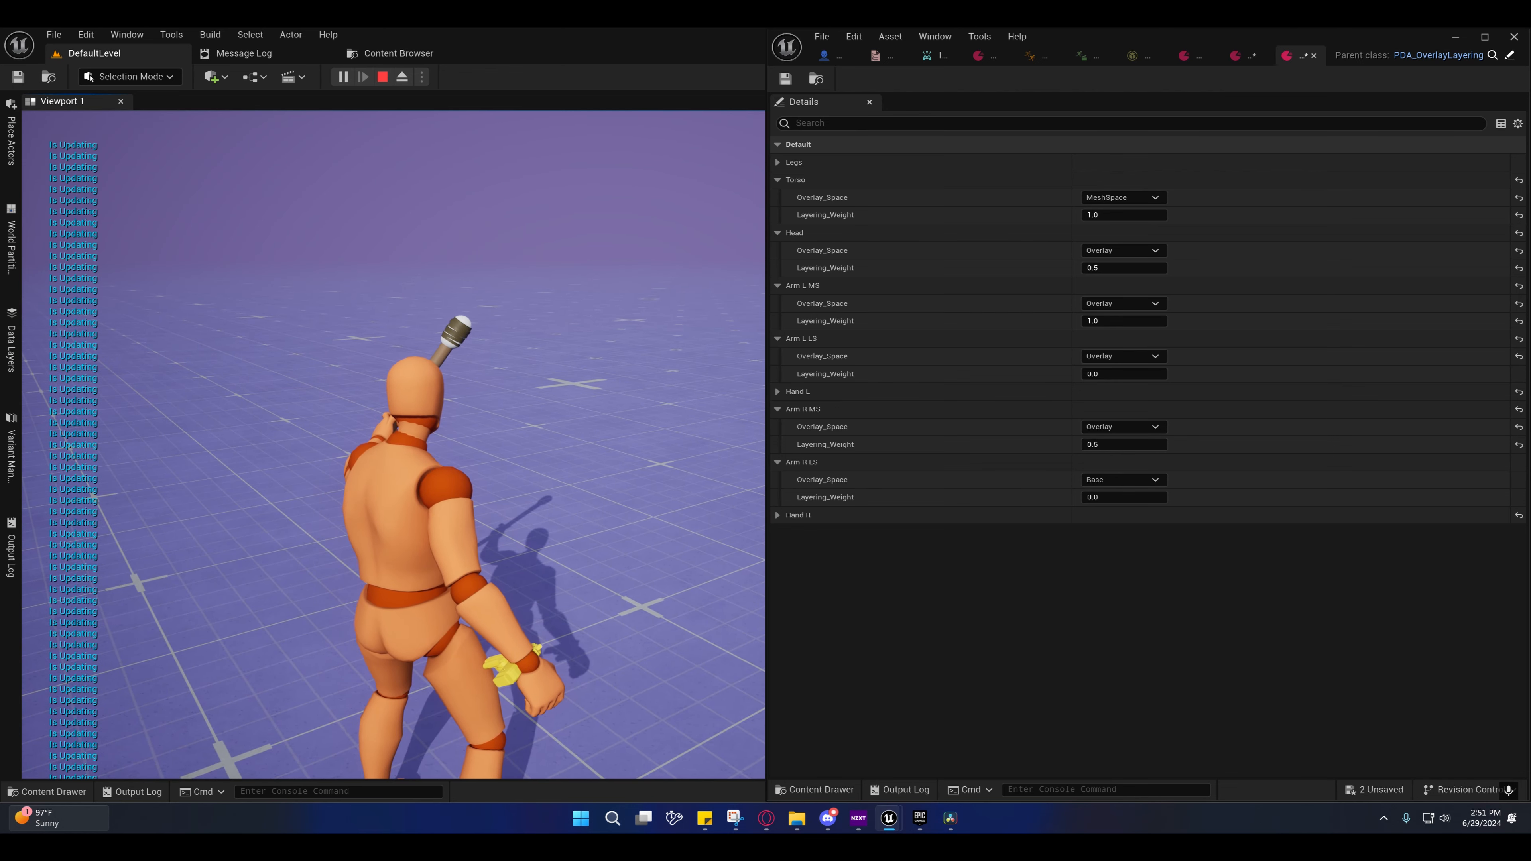
pyautogui.hotkey('shift', 'F1')
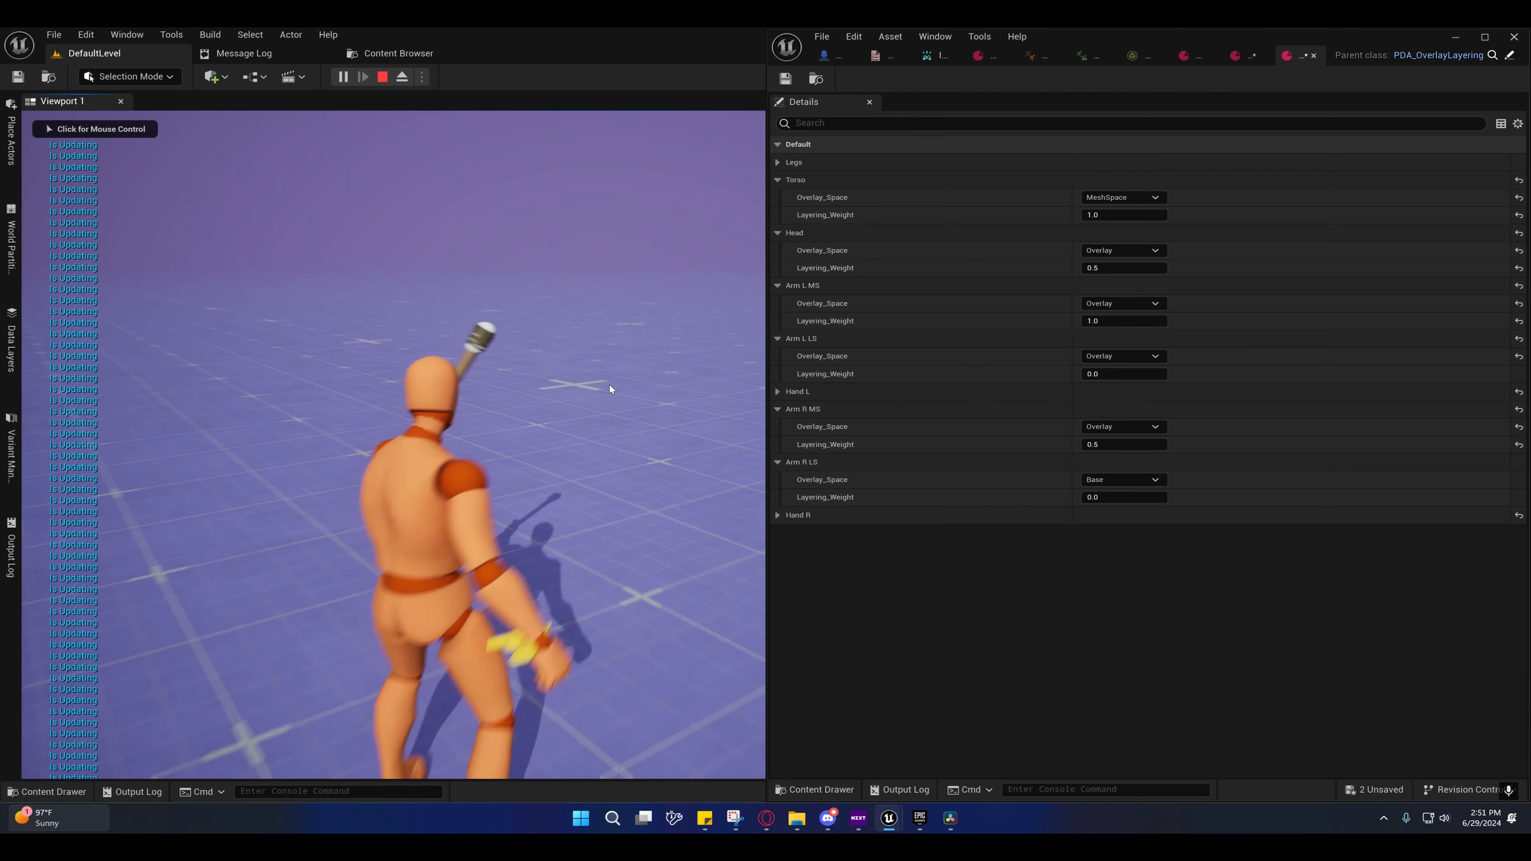
# Step: Set Arm R LS to Overlay with a layering weight of 0.5 and test aiming and moving in play
pyautogui.click(1100, 481)
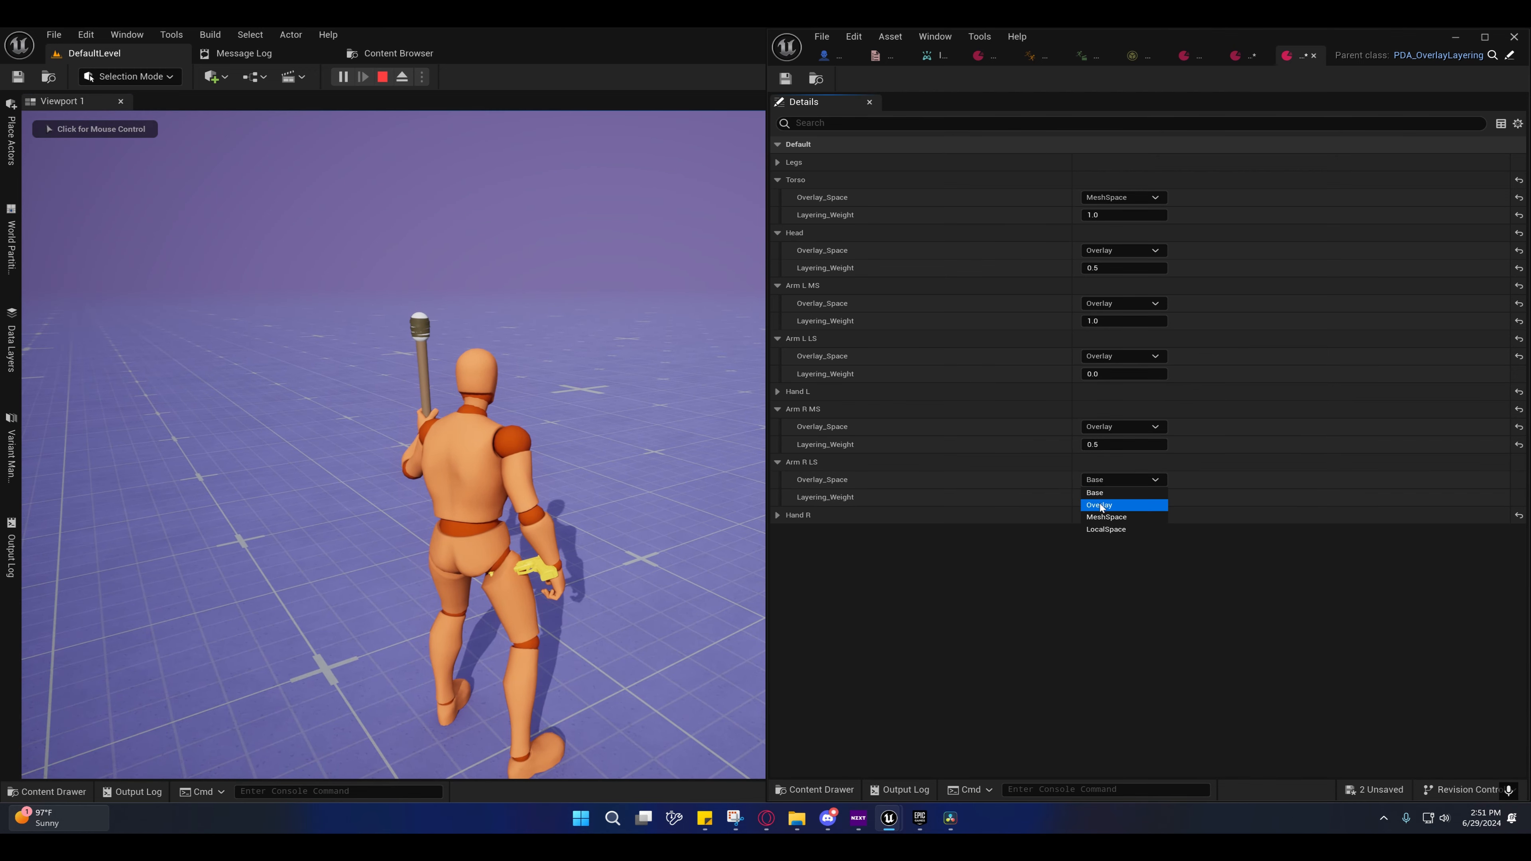
pyautogui.click(1099, 504)
pyautogui.click(1095, 496)
pyautogui.click(663, 470)
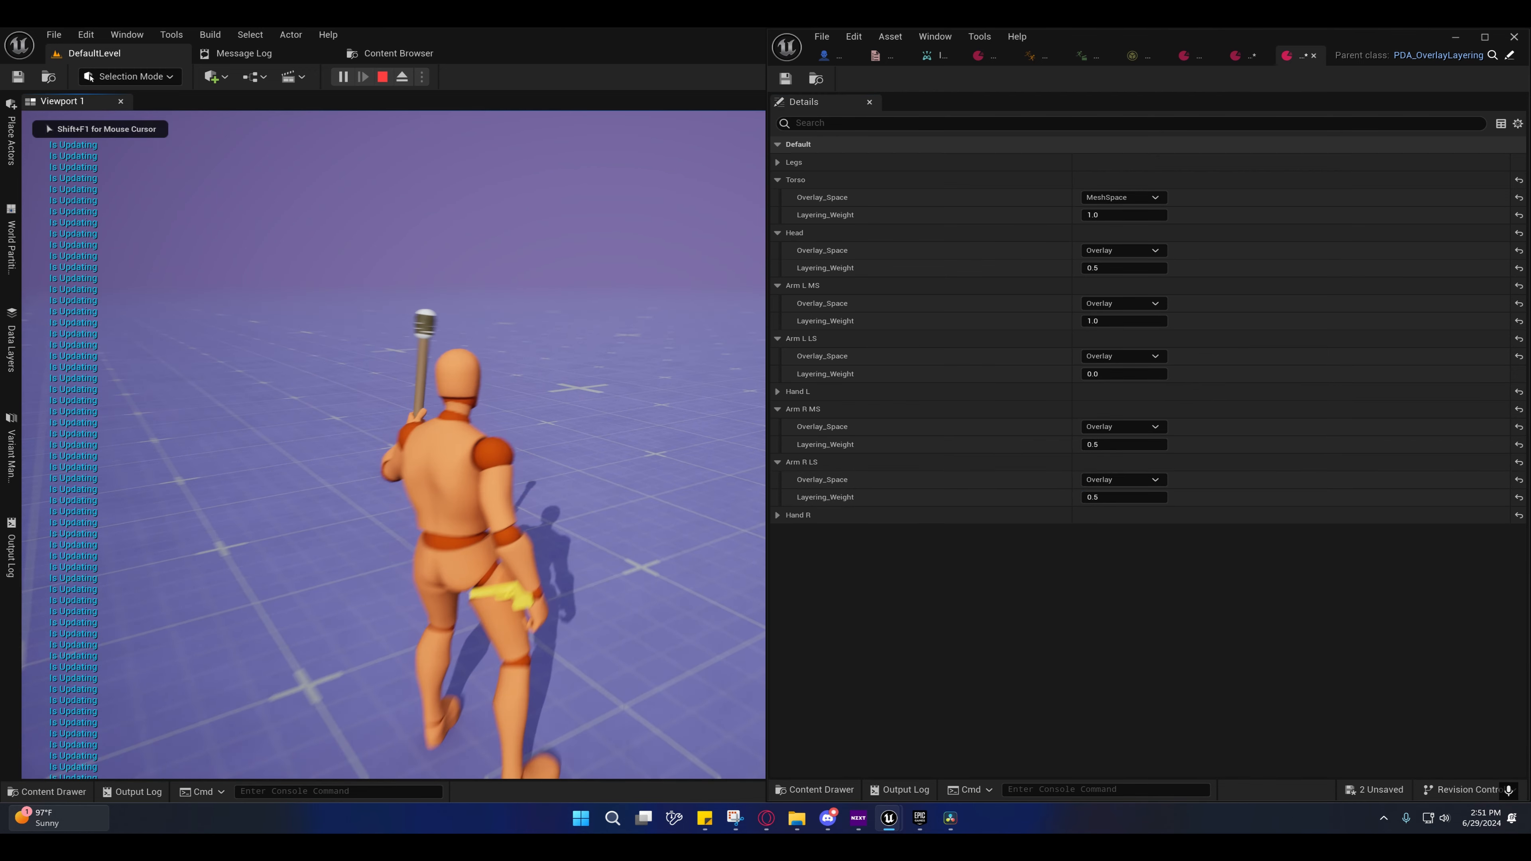
pyautogui.rightClick(663, 471)
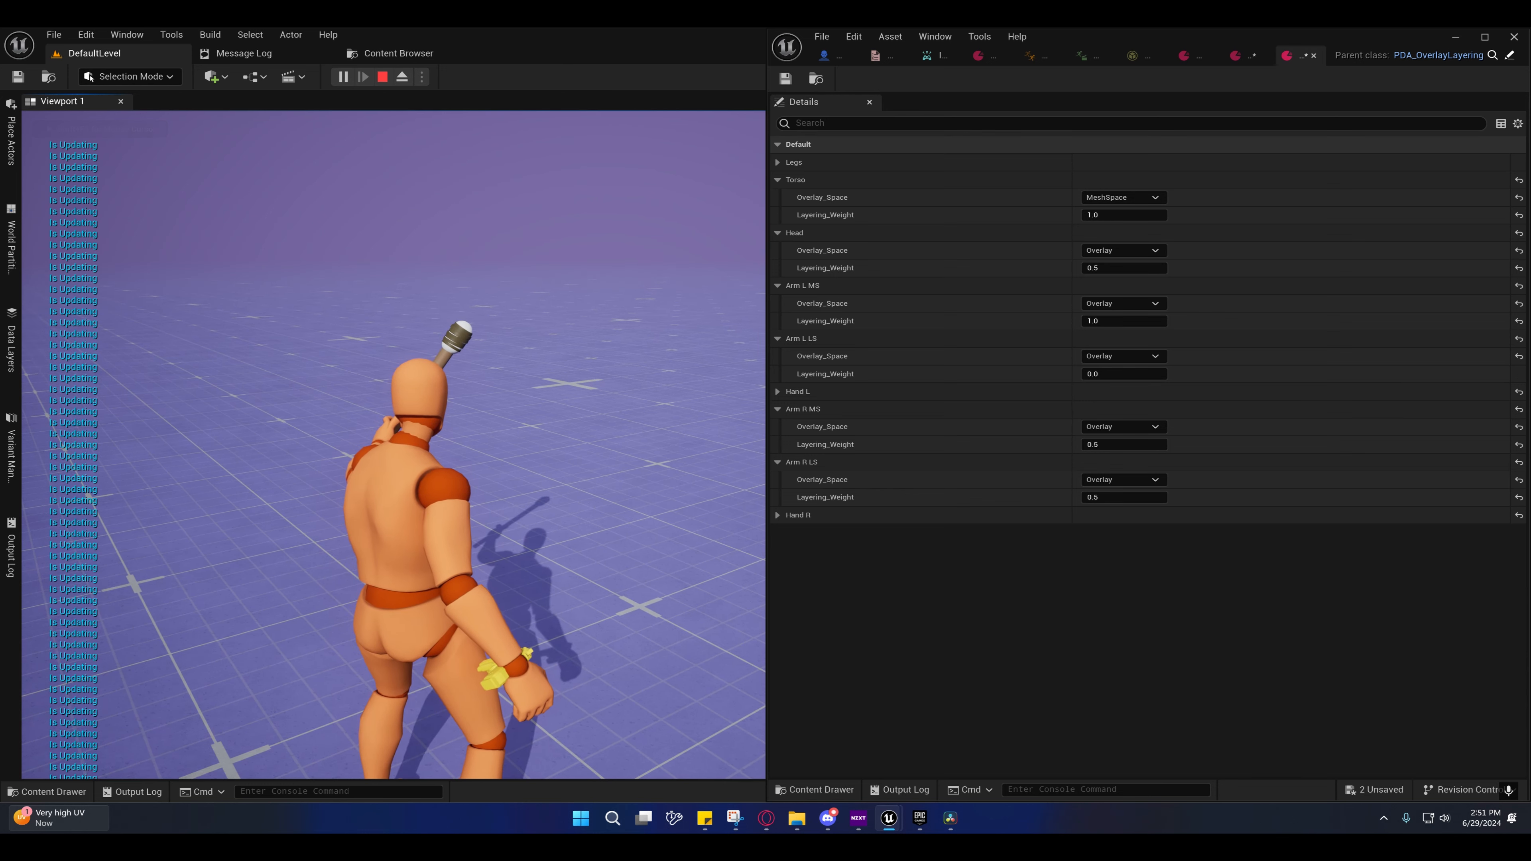
pyautogui.press('w')
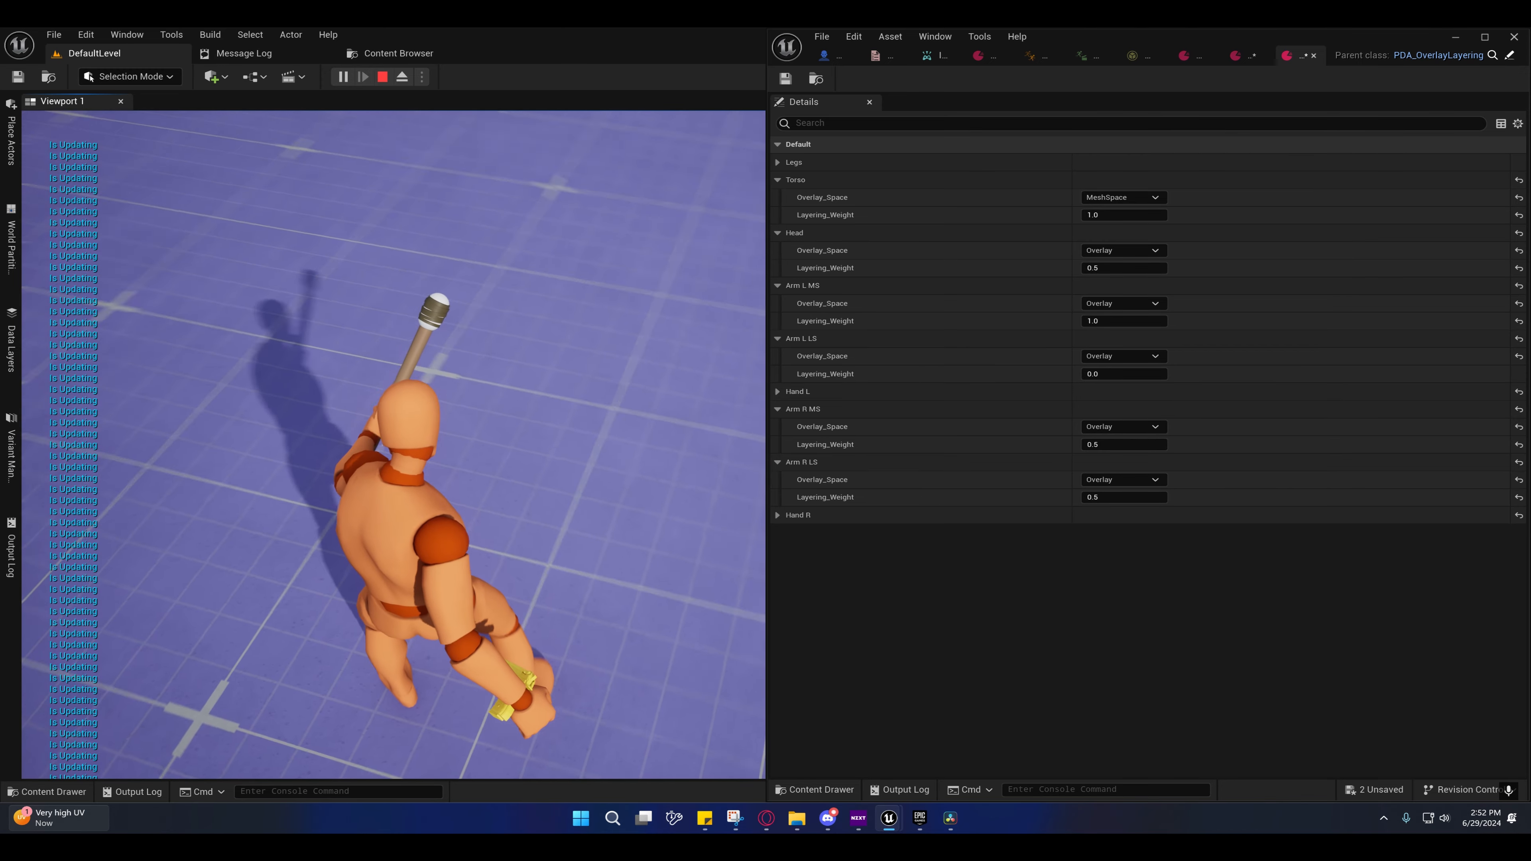
pyautogui.hotkey('shift', 'F1')
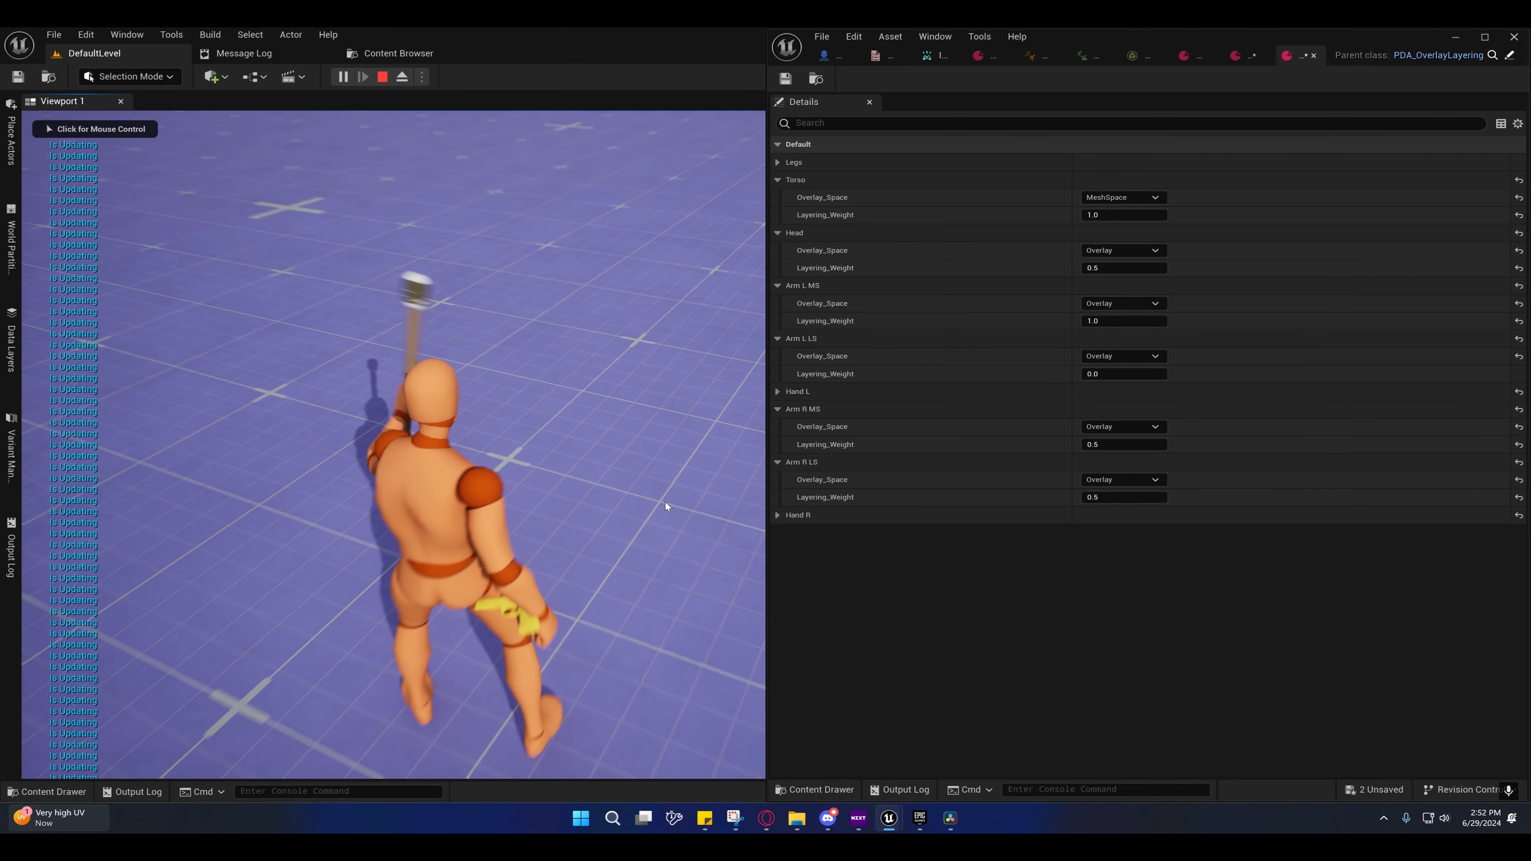
# Step: Set the Arm L LS layering weight to 0.2 and test aiming, walking and running with the torch in play
pyautogui.click(1102, 369)
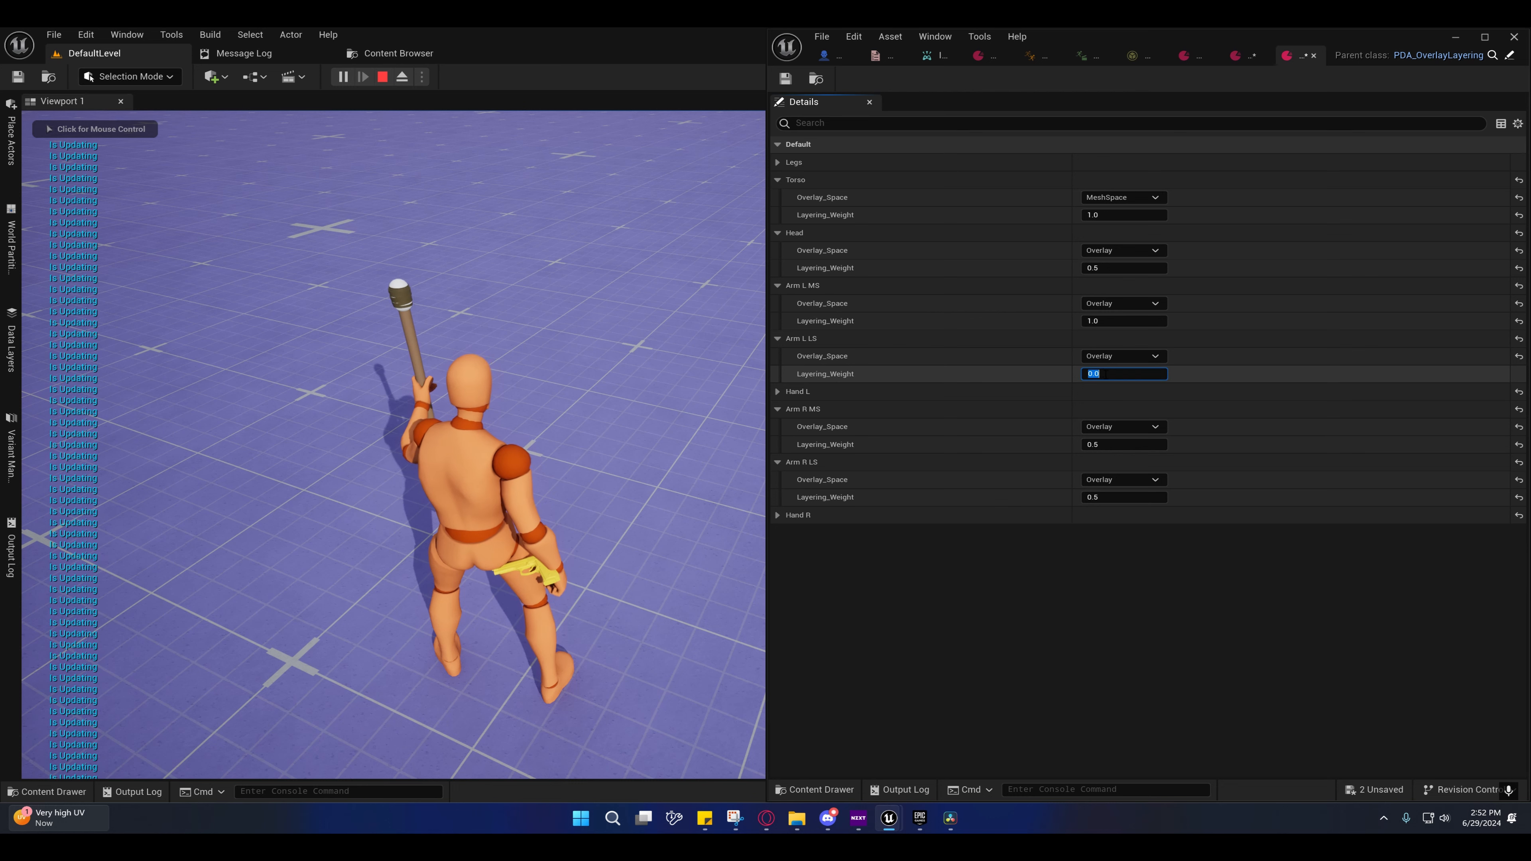
pyautogui.write('.2')
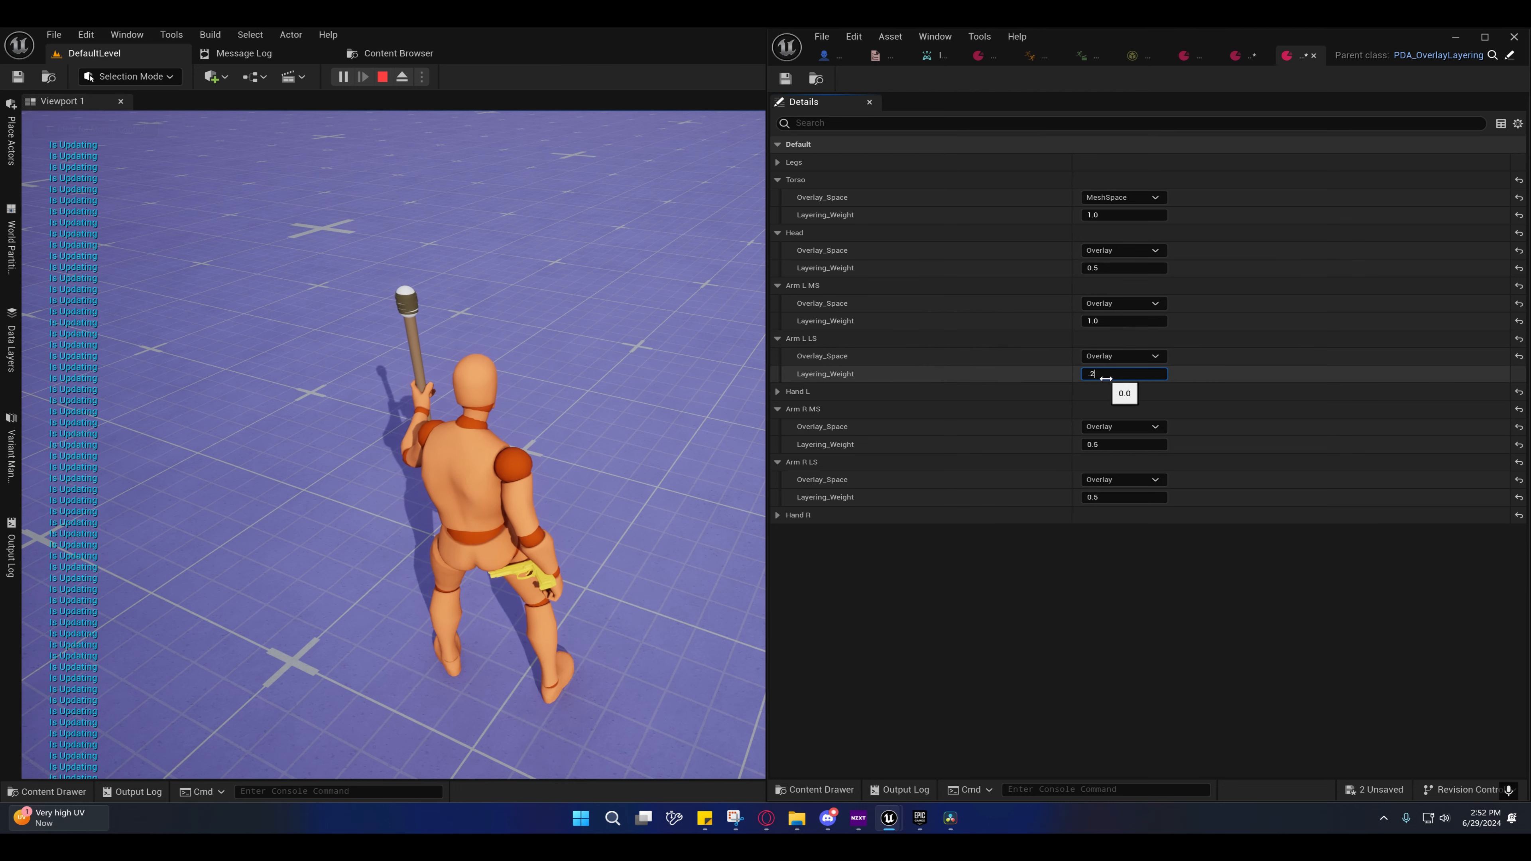
pyautogui.click(627, 404)
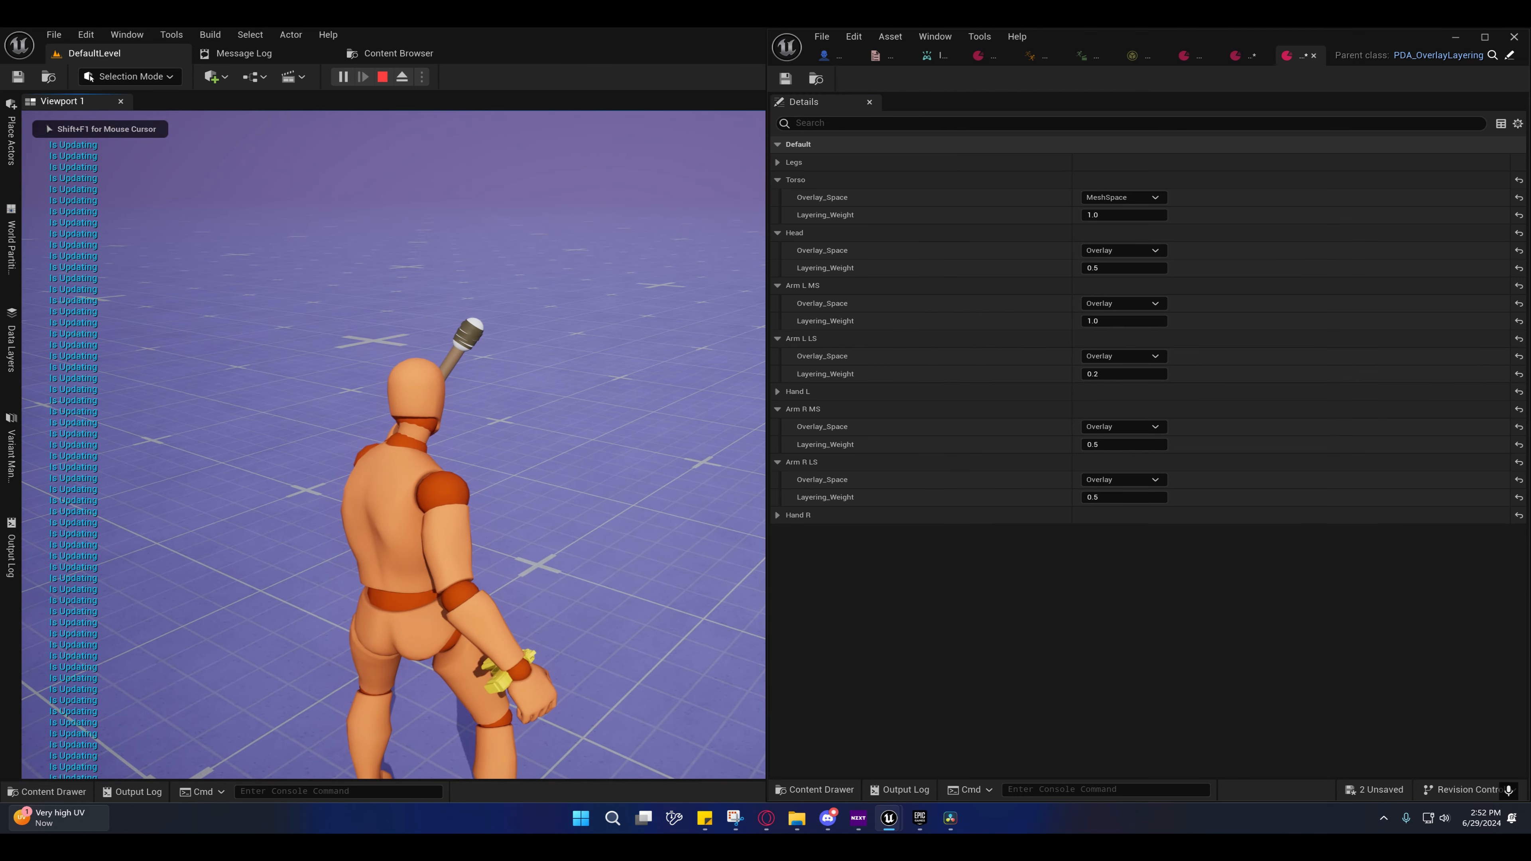
pyautogui.press('w')
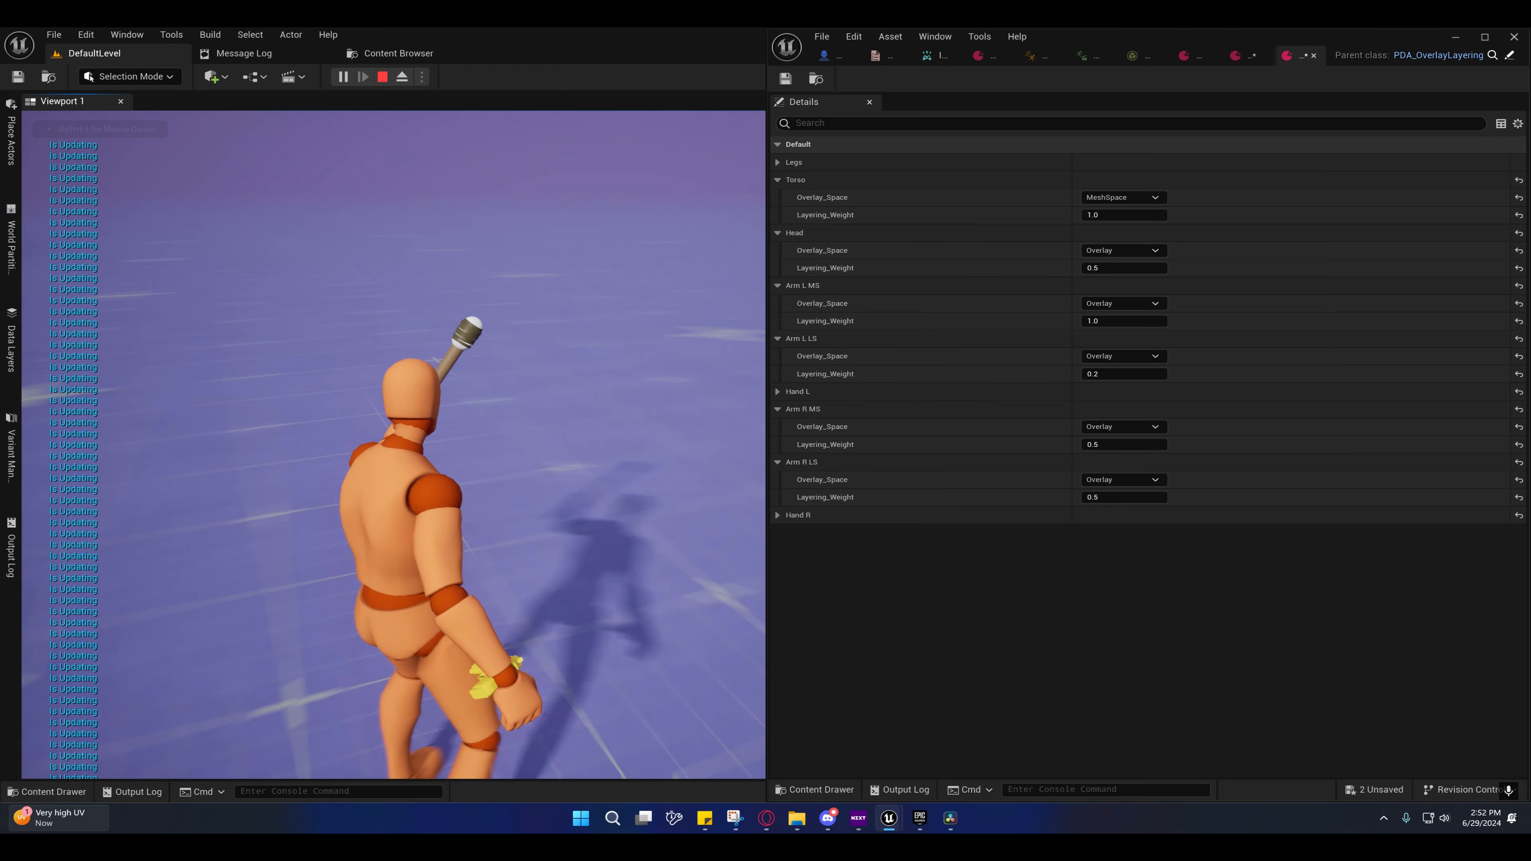
pyautogui.press('w')
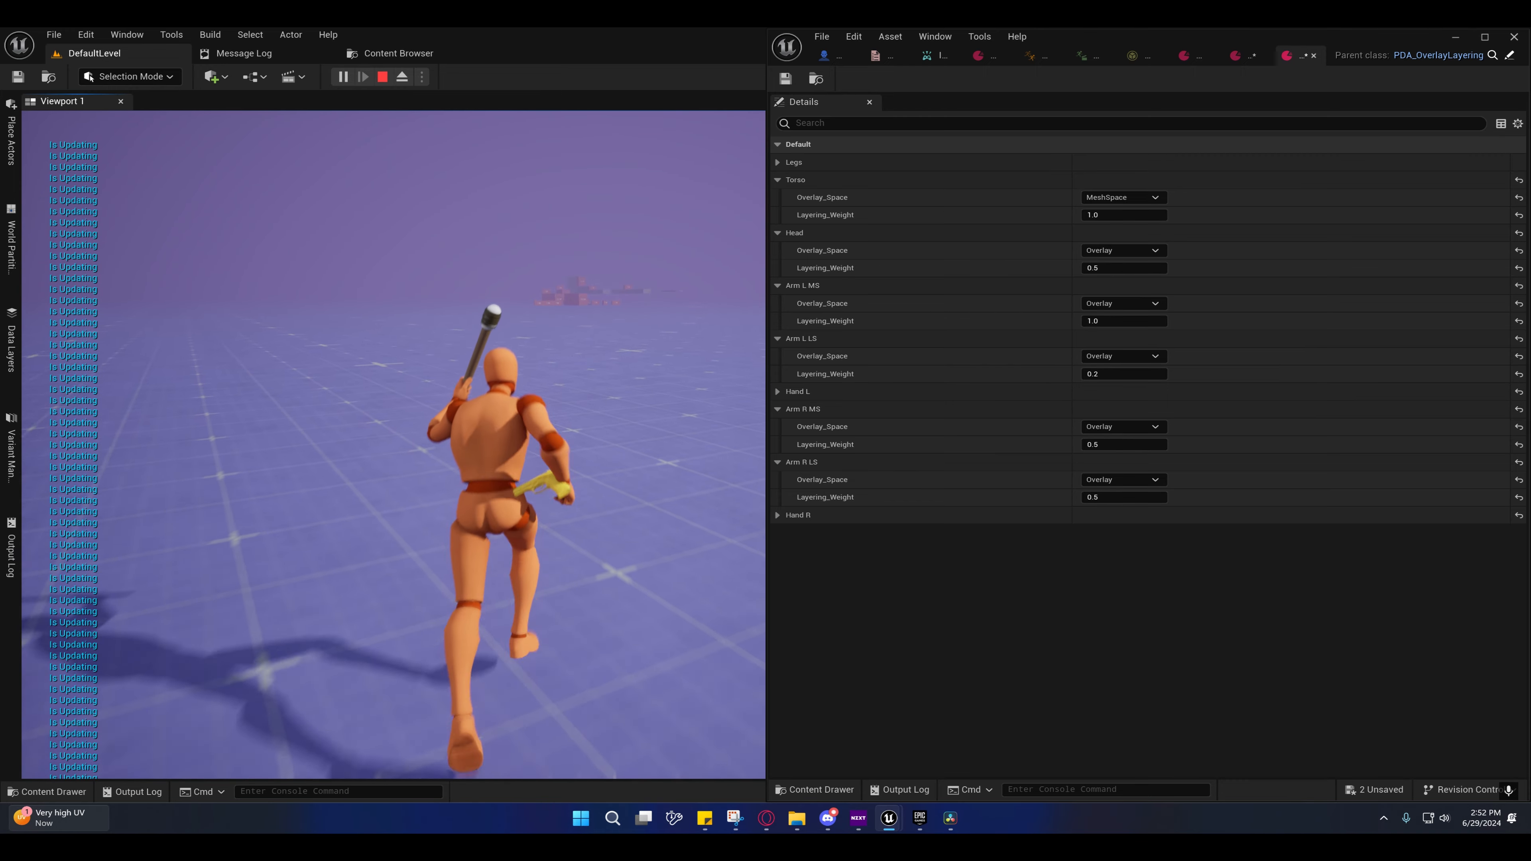
pyautogui.hotkey('shift', 'F1')
pyautogui.moveTo(933, 255); pyautogui.dragTo(933, 245, button='right')
pyautogui.click(639, 283)
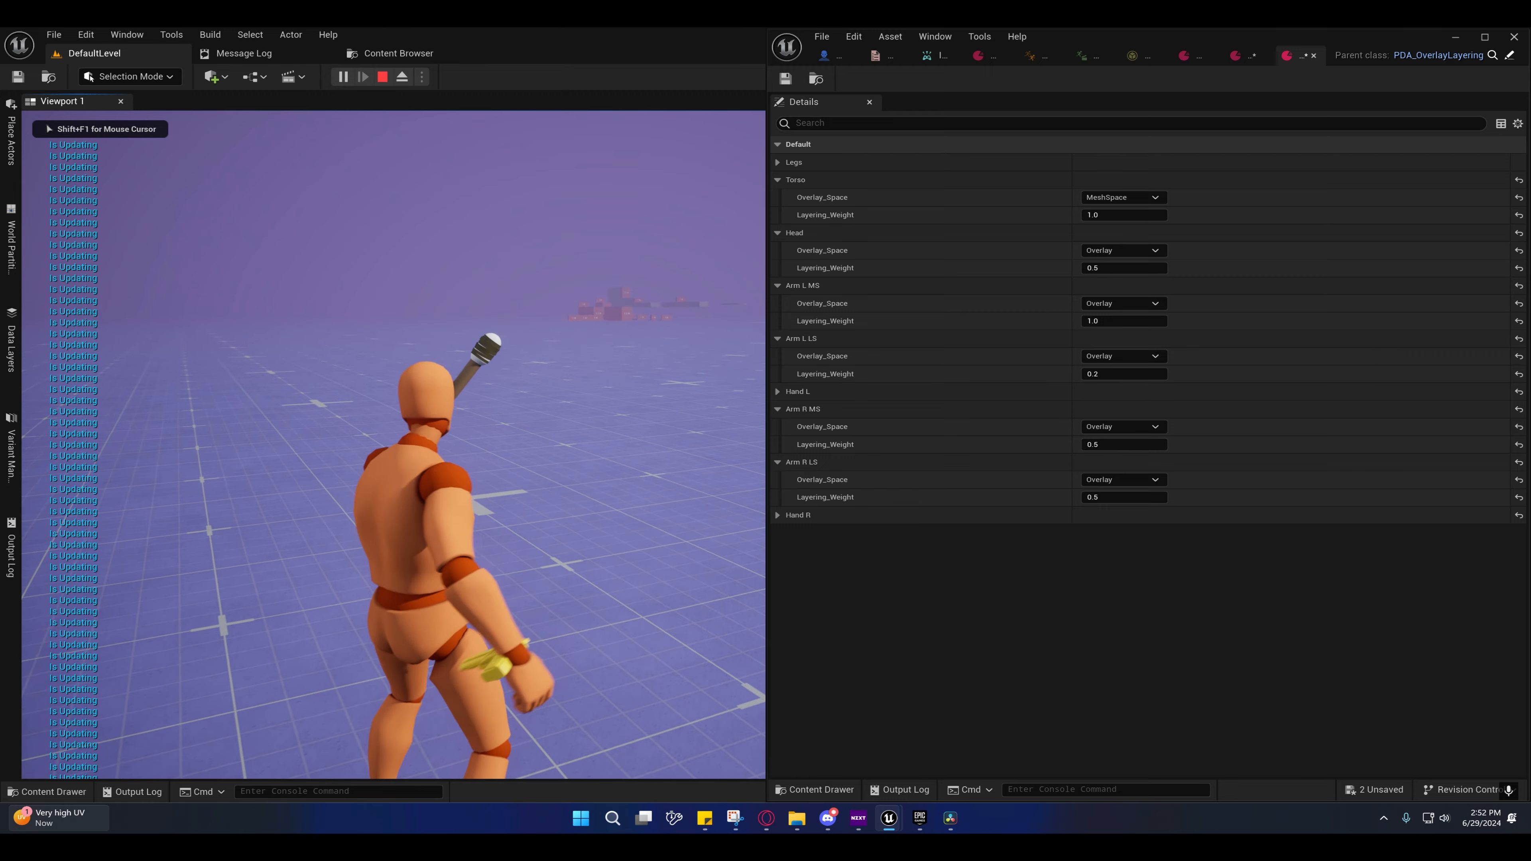
pyautogui.press('w')
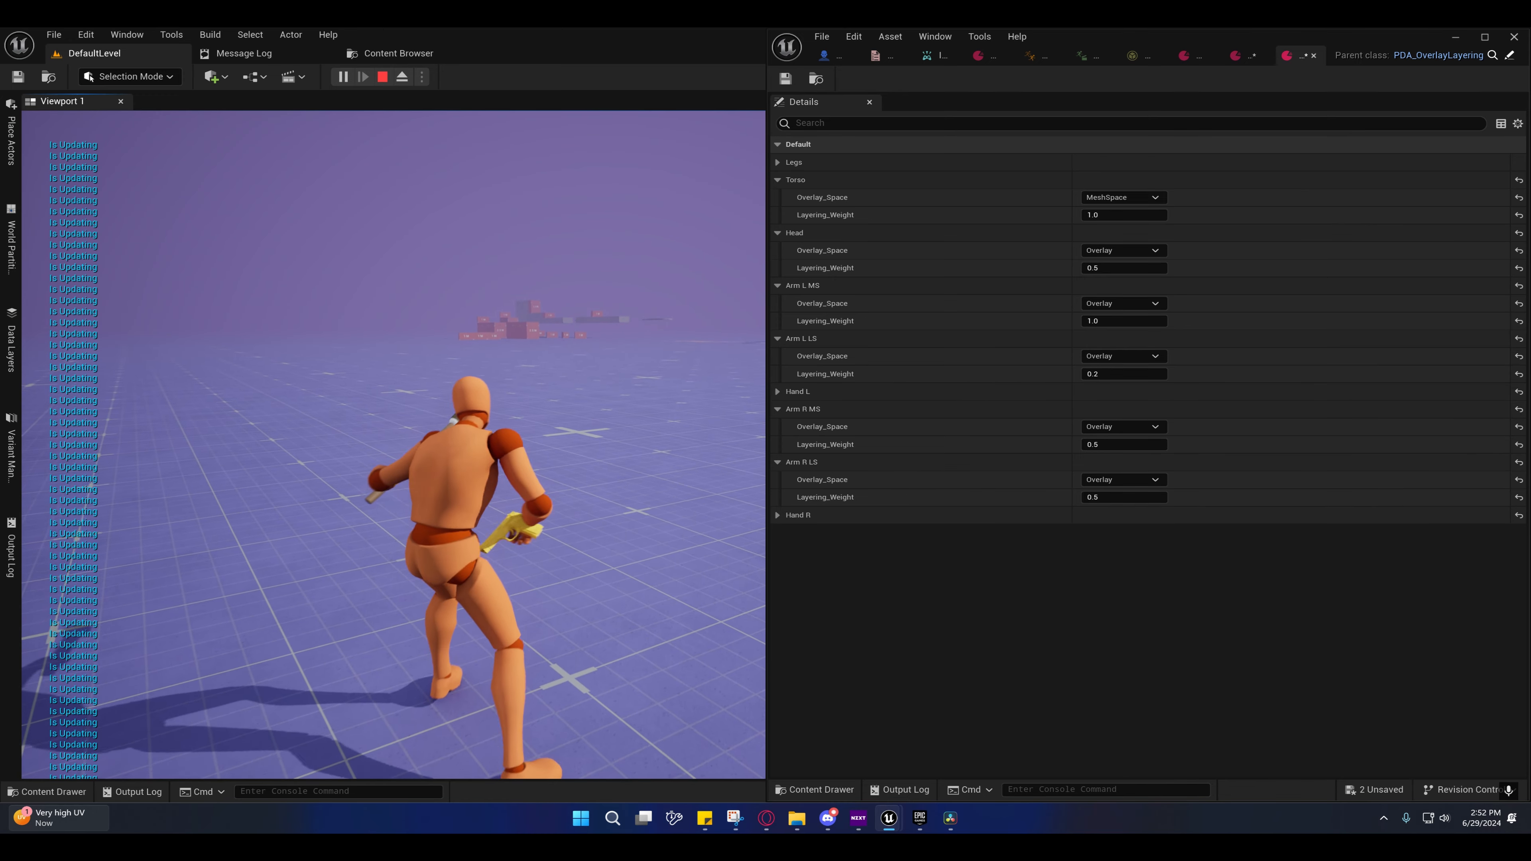
pyautogui.hotkey('shift', 'F1')
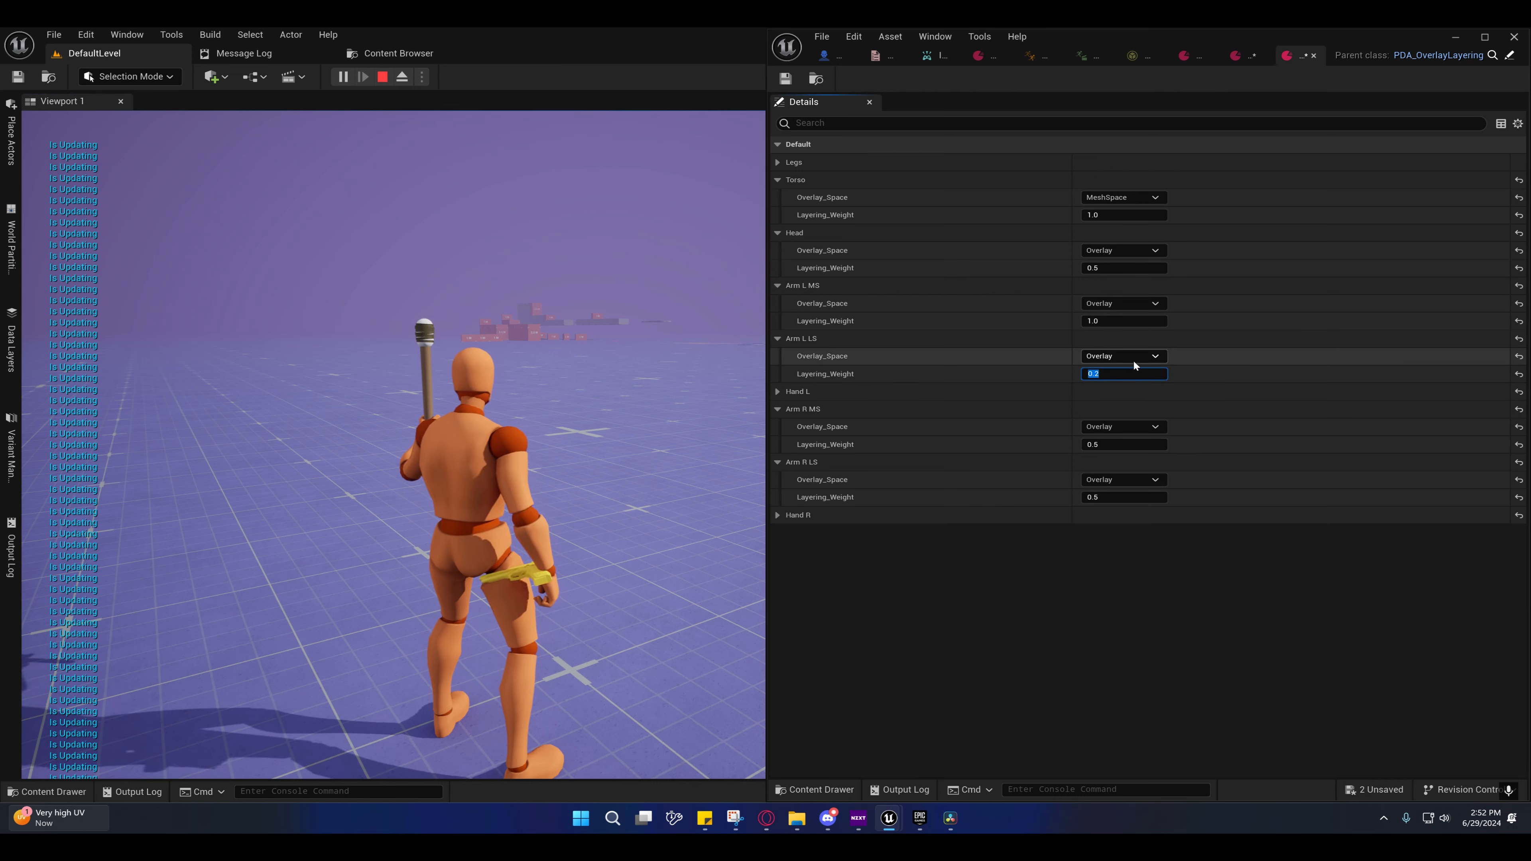
# Step: Try an Arm L LS layering weight of 0.0 and test the torch aiming and running poses in play
pyautogui.write('0')
pyautogui.press('Return')
pyautogui.click(615, 367)
pyautogui.press('w')
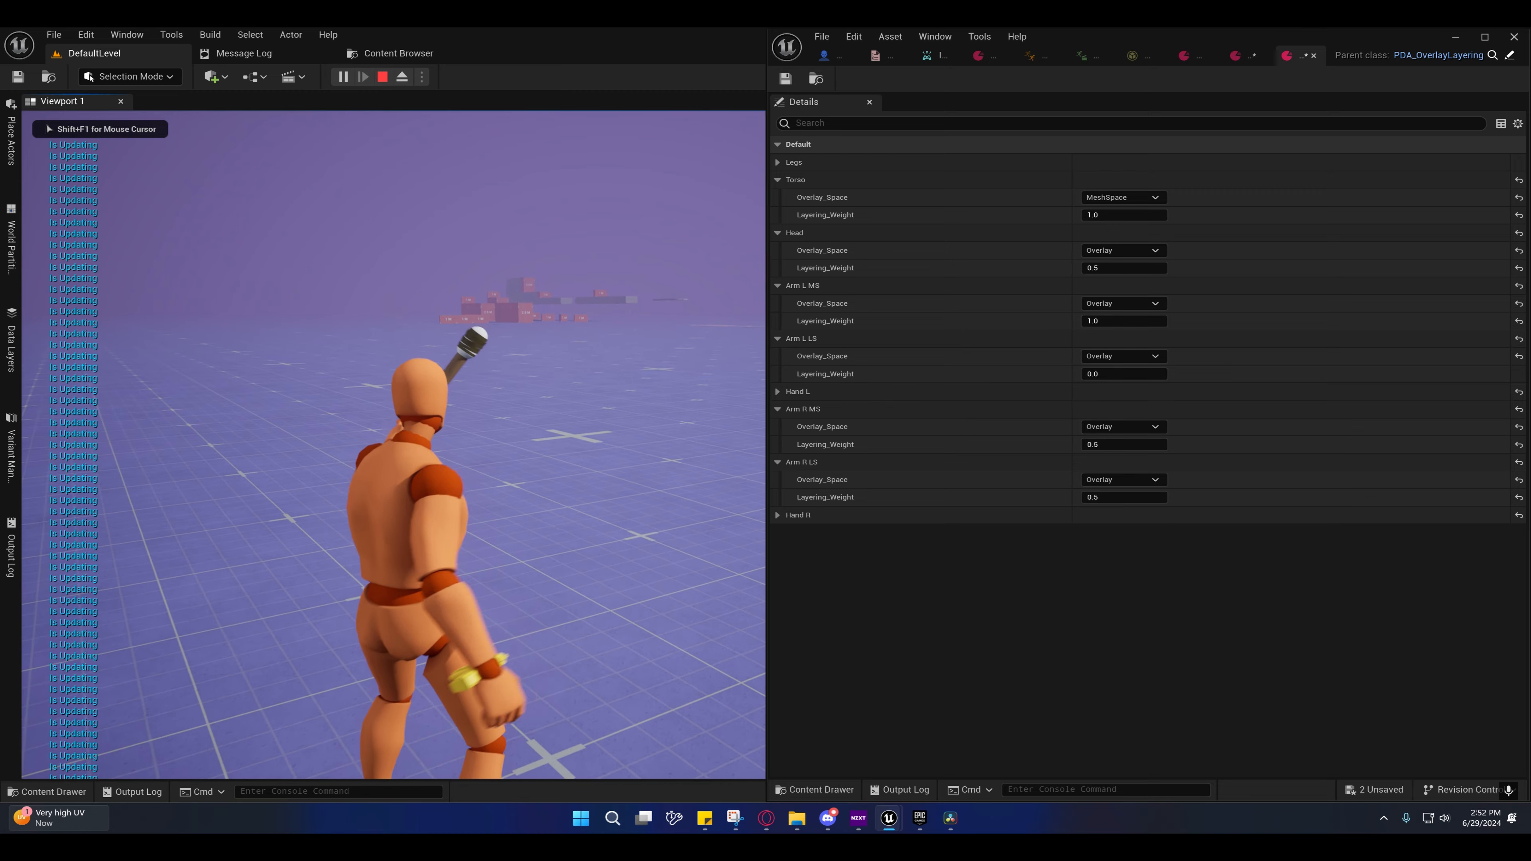
pyautogui.press('shift')
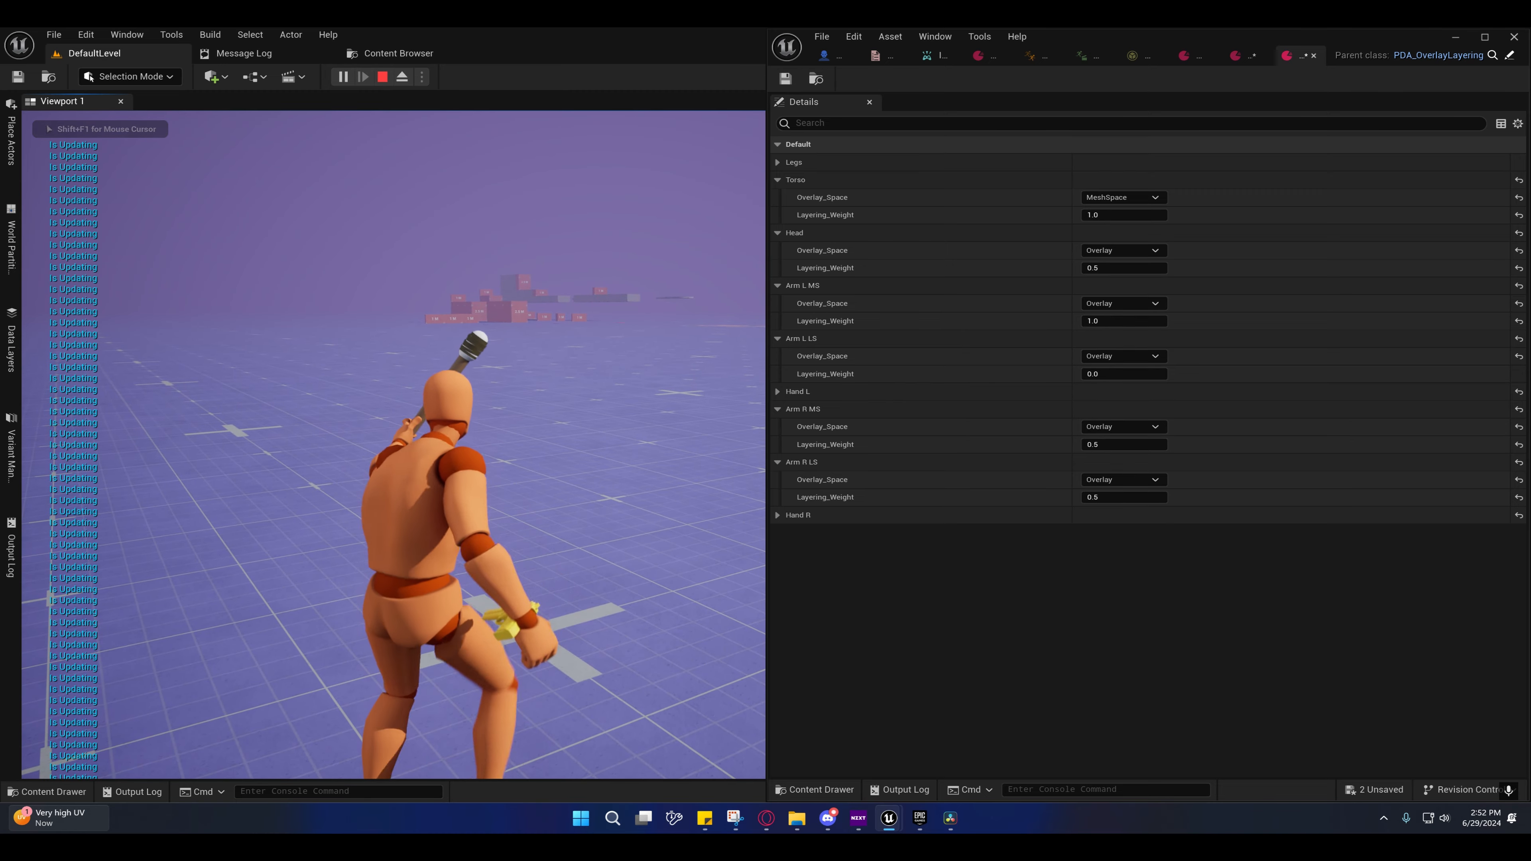
pyautogui.press('w')
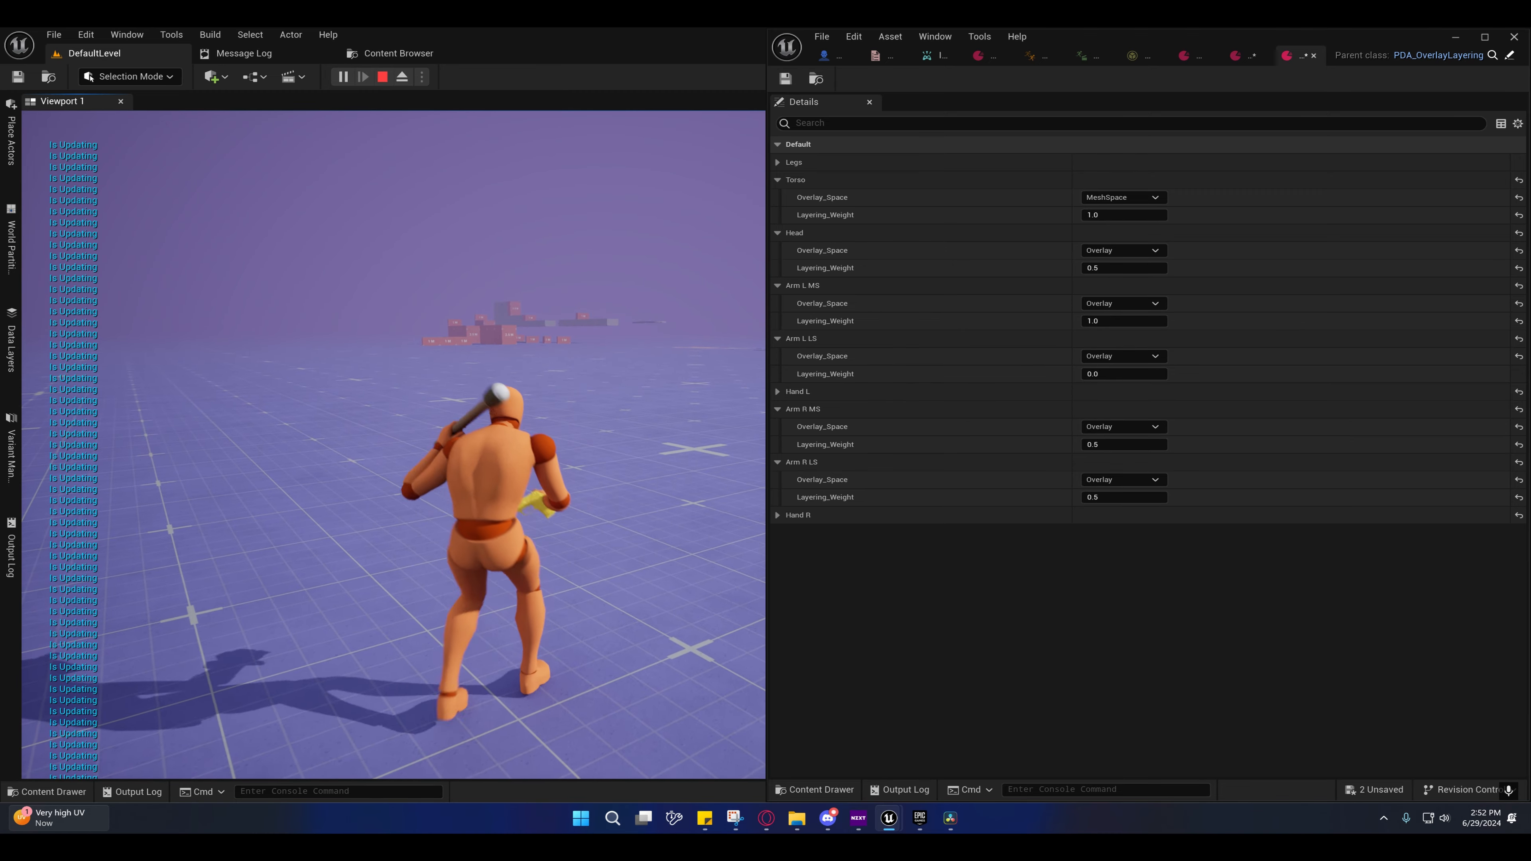
pyautogui.press('w')
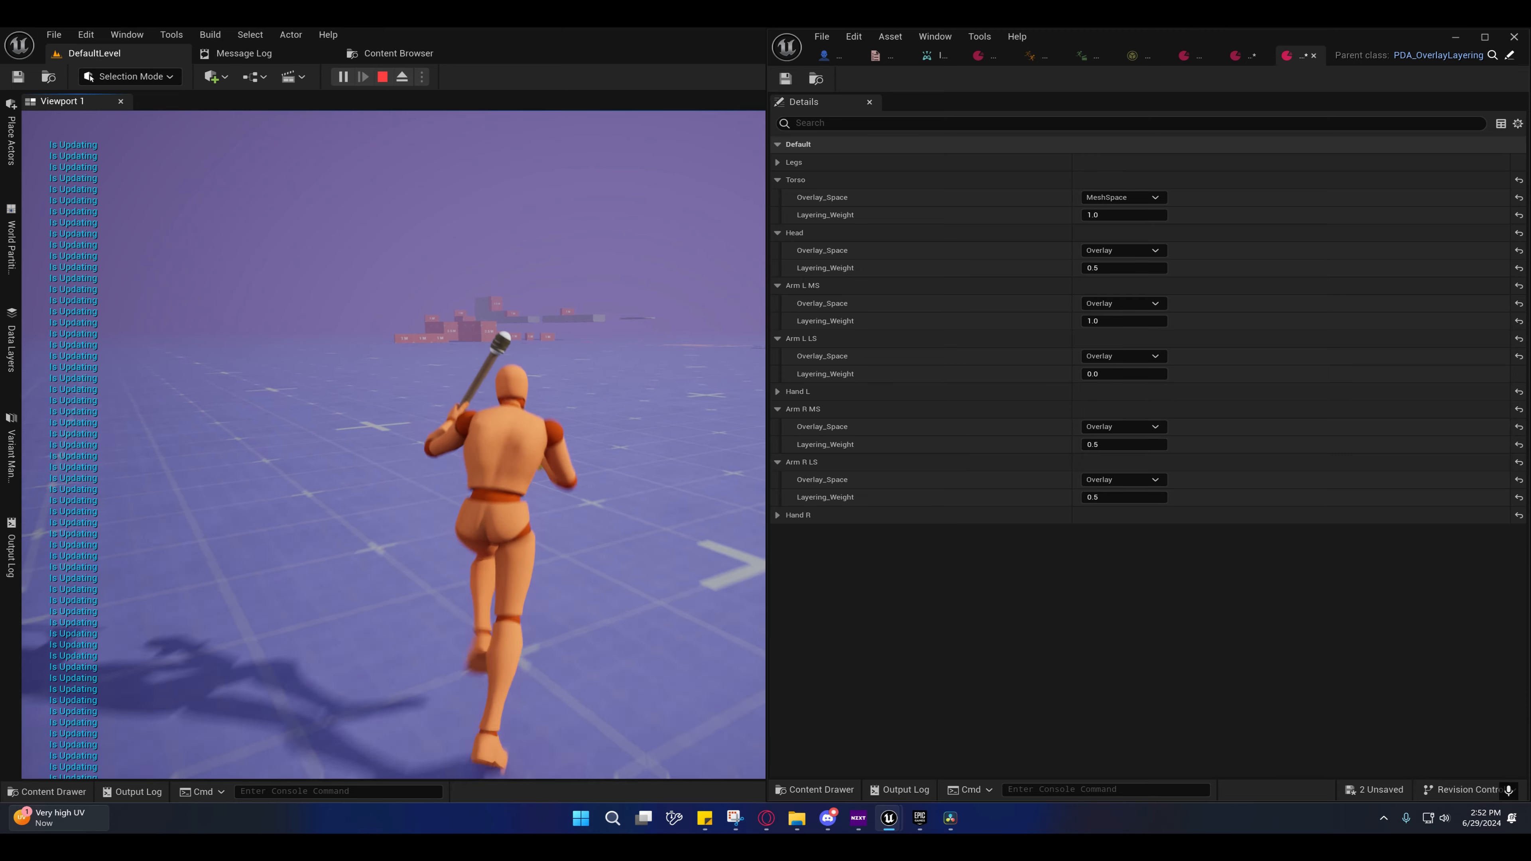
pyautogui.hotkey('shift', 'F1')
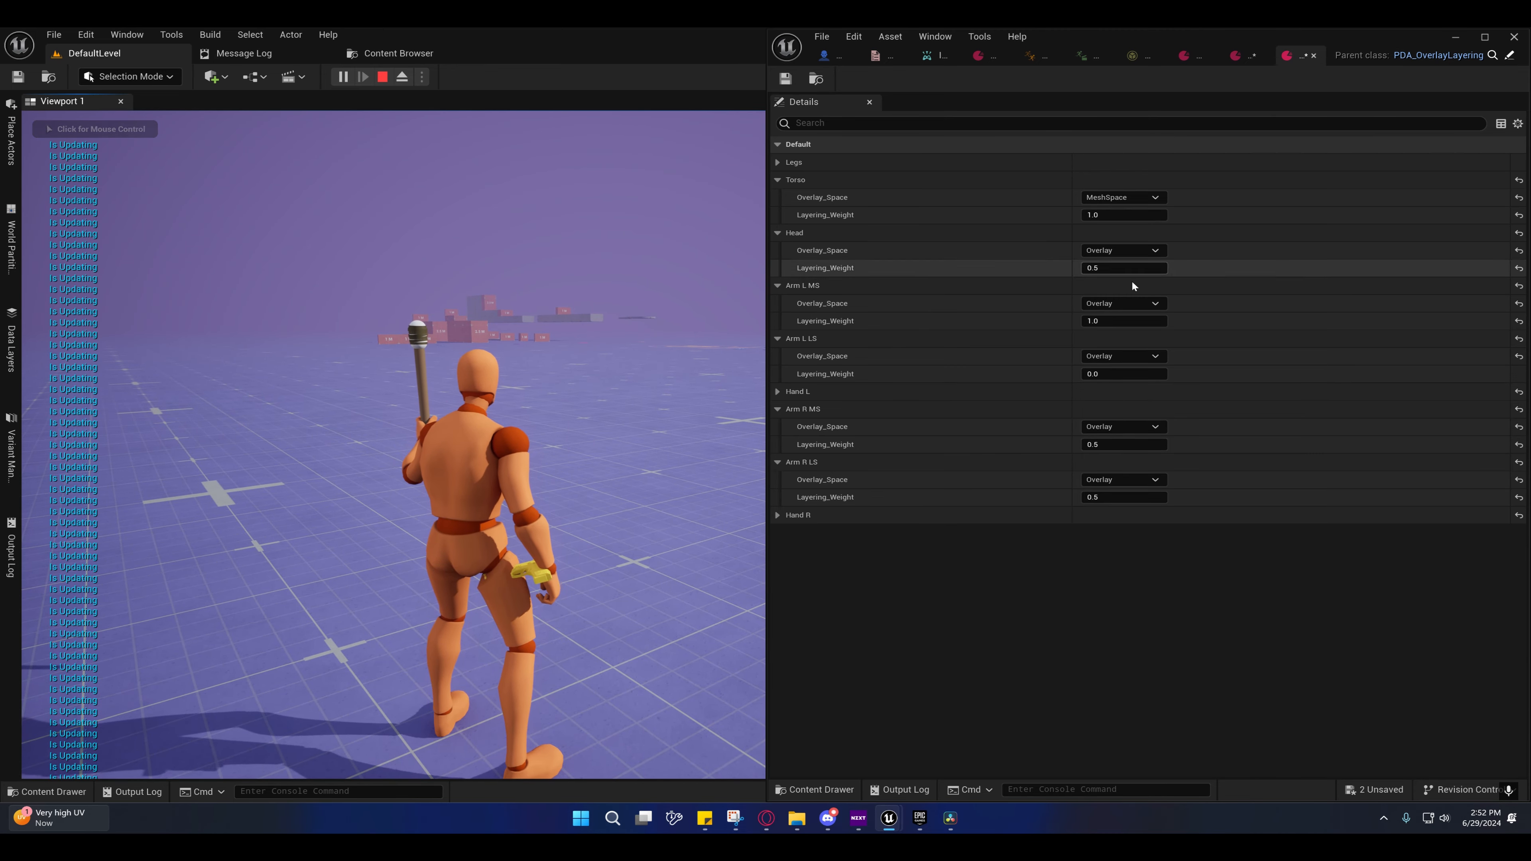
# Step: Set the Arm L LS layering weight of Torch_Idle_Aiming back to 0.2
pyautogui.click(1103, 373)
pyautogui.write('0.2')
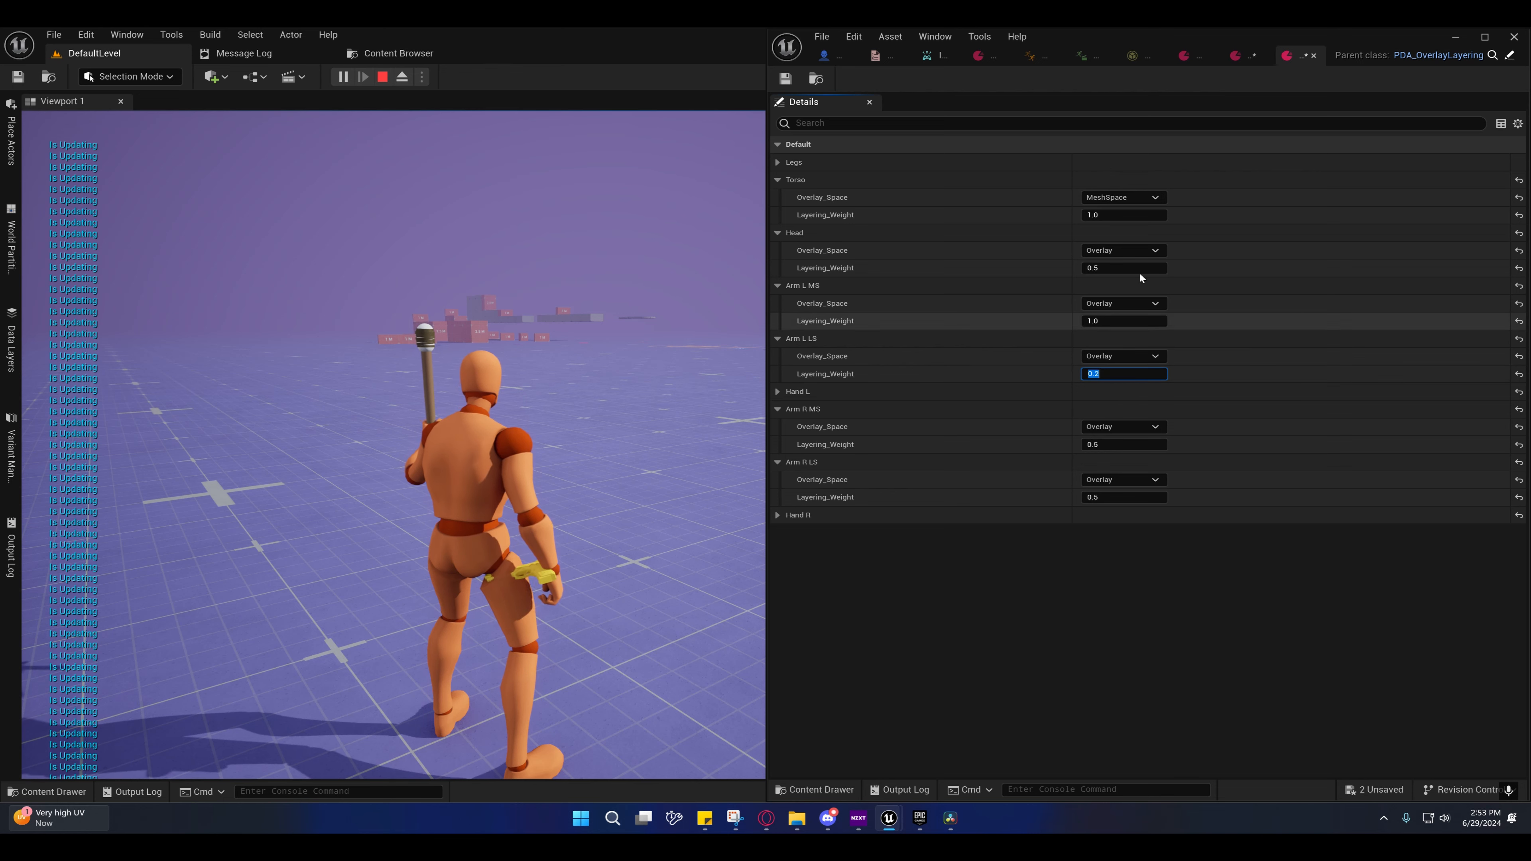
pyautogui.press('Return')
# Step: In Torch_Idle_Rest, set Arm L LS to Overlay with a layering weight of 0.0
pyautogui.click(1235, 58)
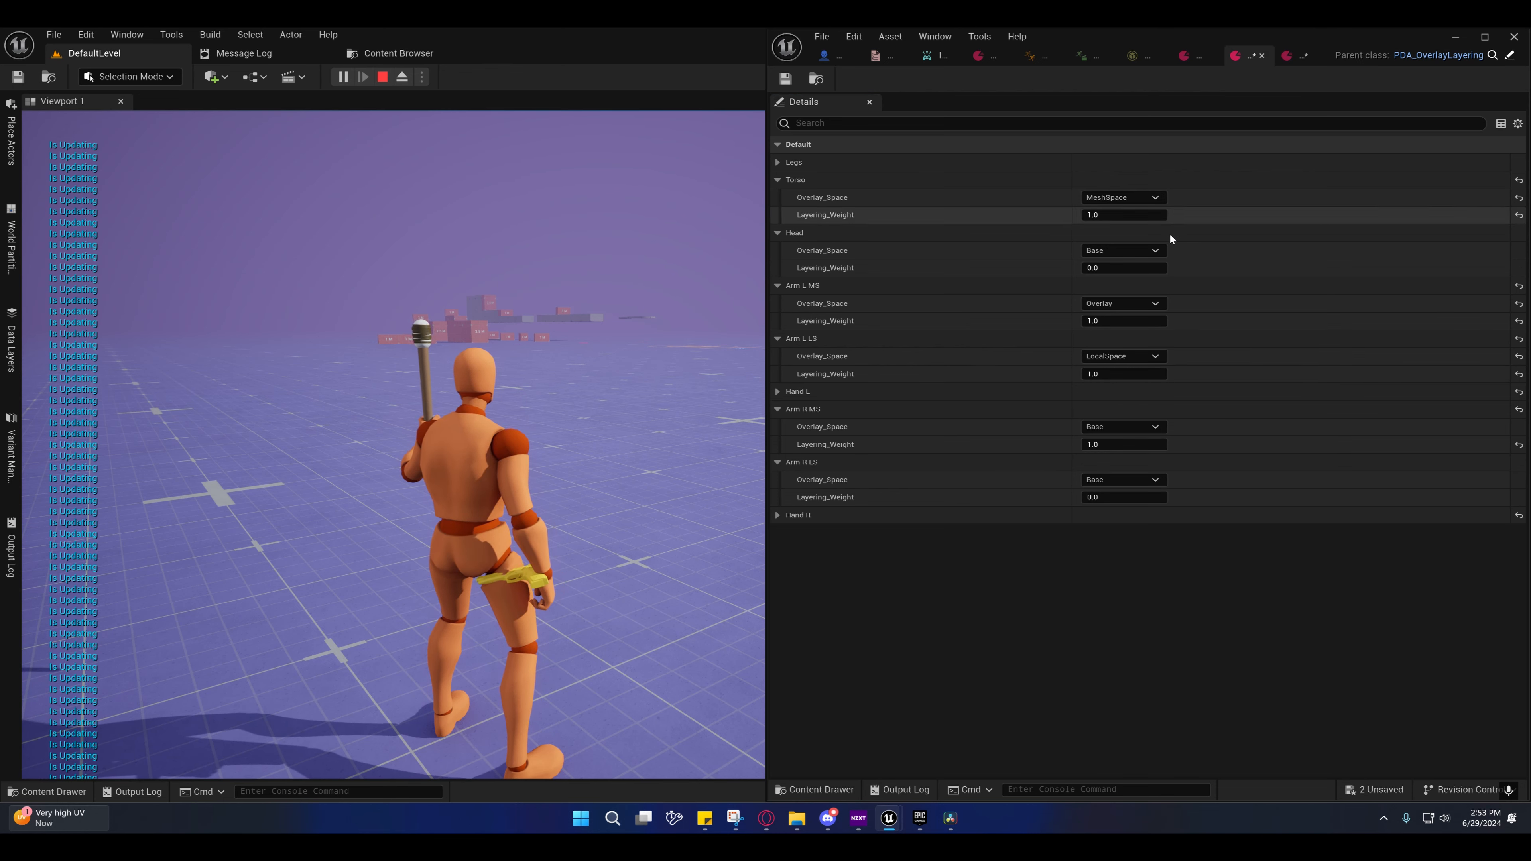
pyautogui.click(1118, 358)
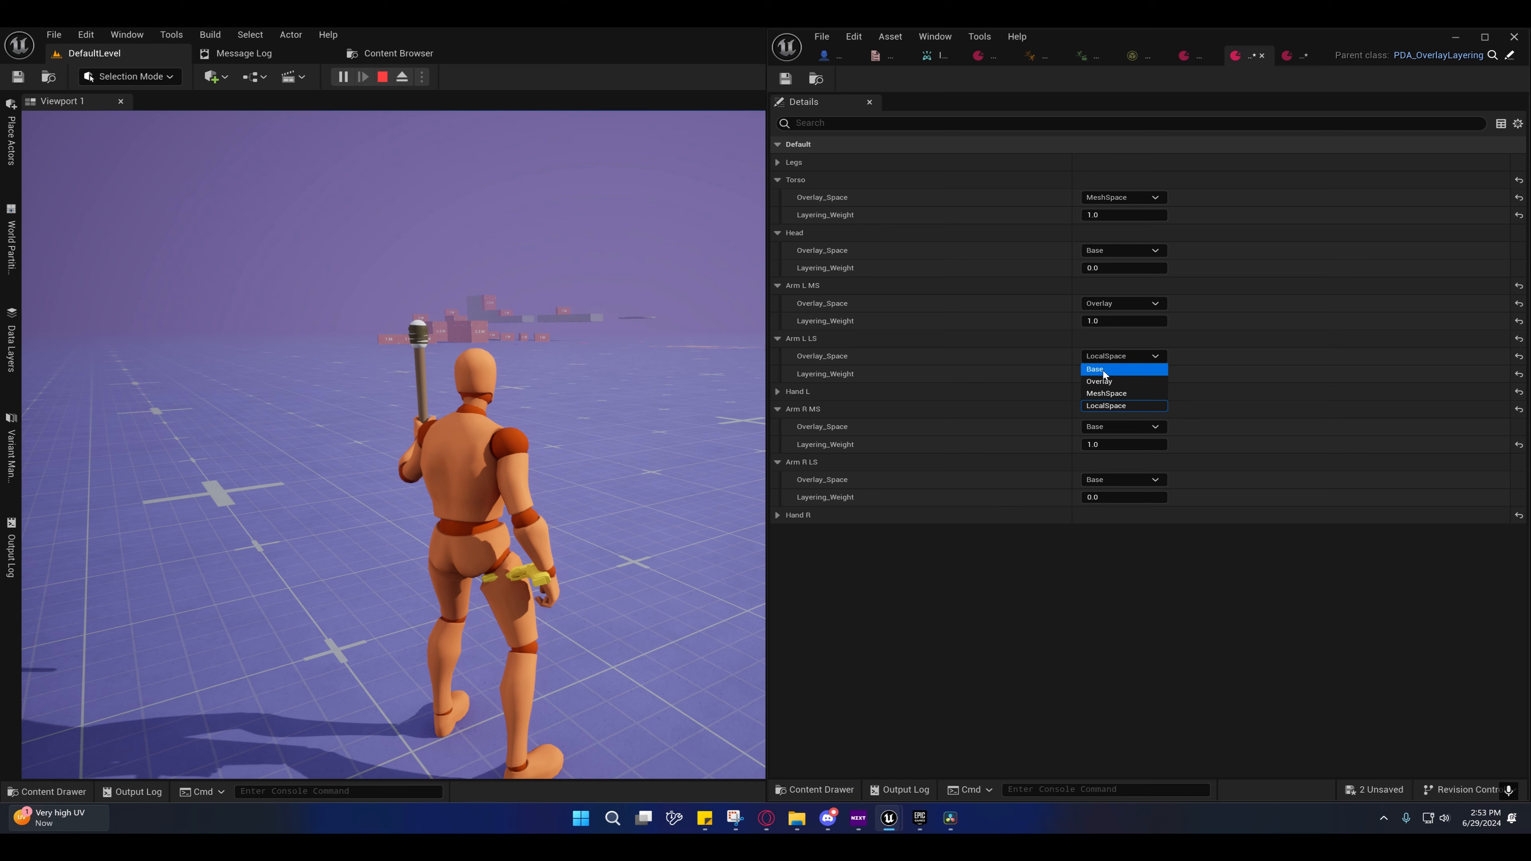
pyautogui.click(1105, 370)
pyautogui.click(1114, 357)
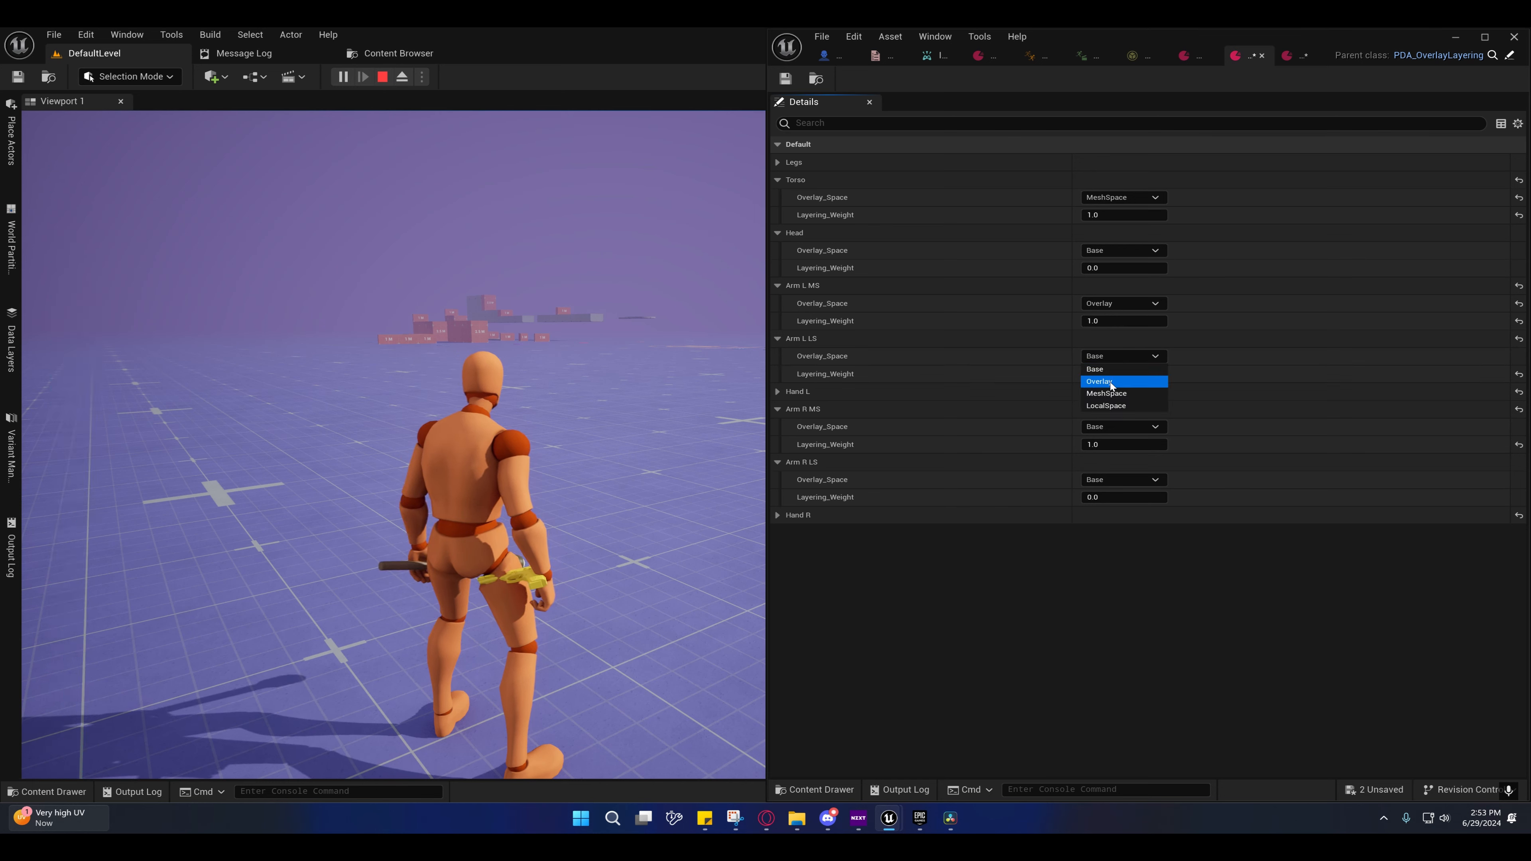
pyautogui.click(1111, 381)
pyautogui.click(1112, 374)
pyautogui.write('0')
pyautogui.press('Return')
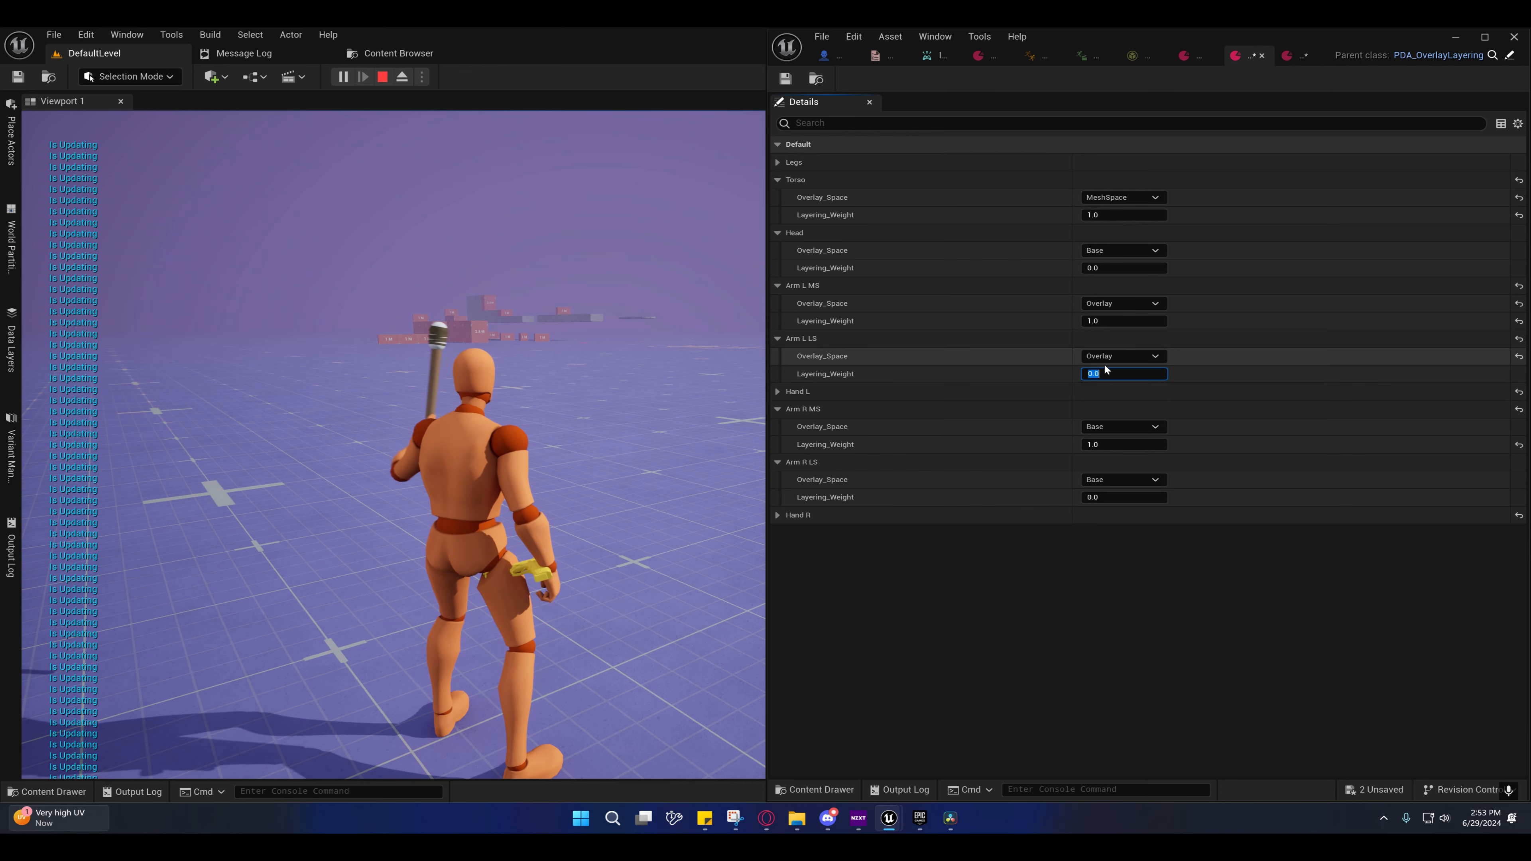
# Step: Test the torch aiming and running poses in play, and save all modified layering assets
pyautogui.click(530, 355)
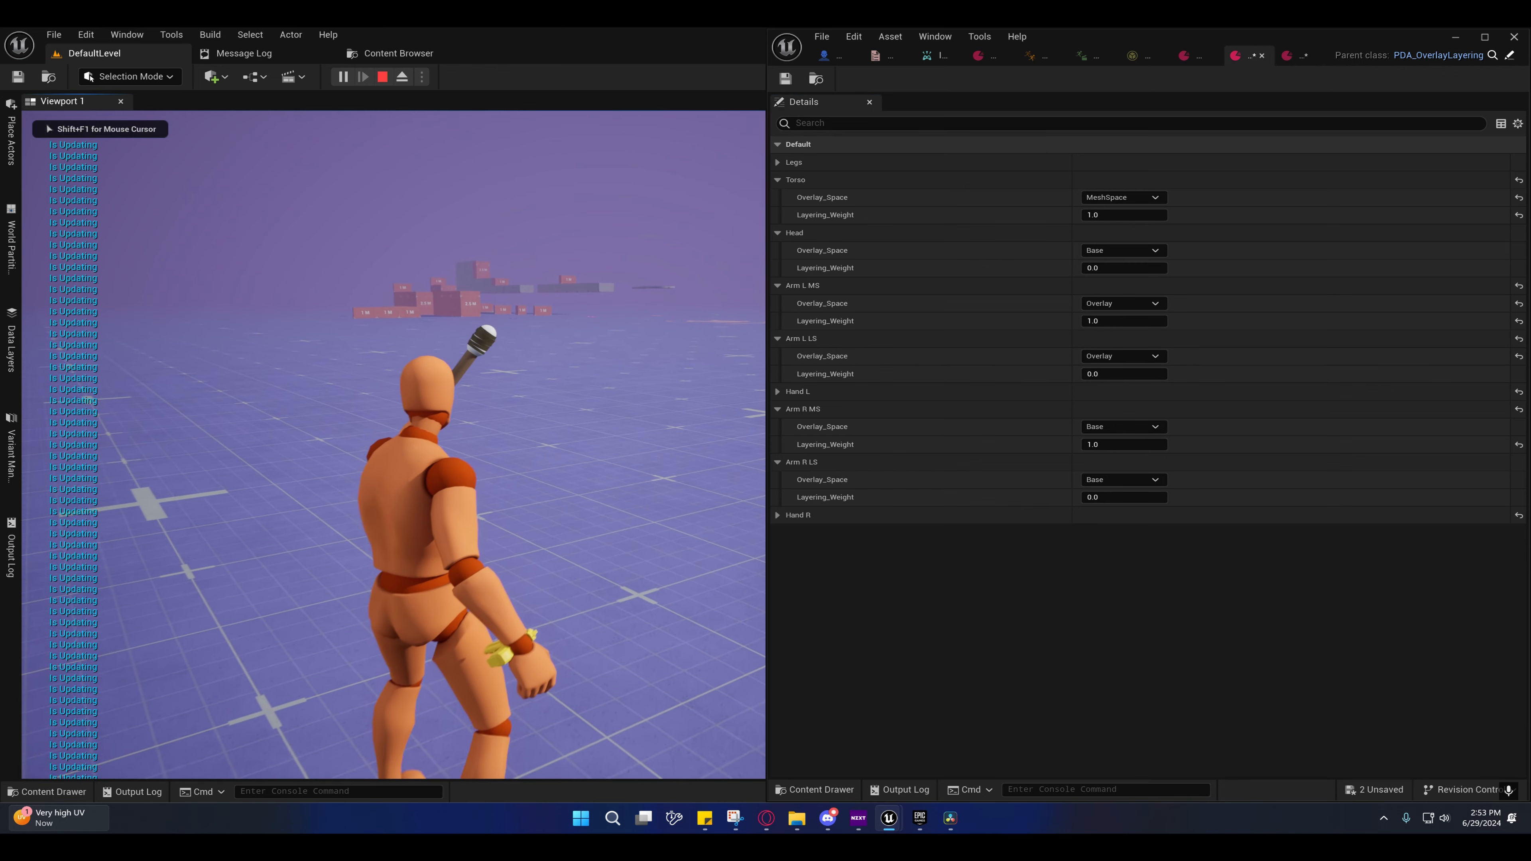
pyautogui.press('w')
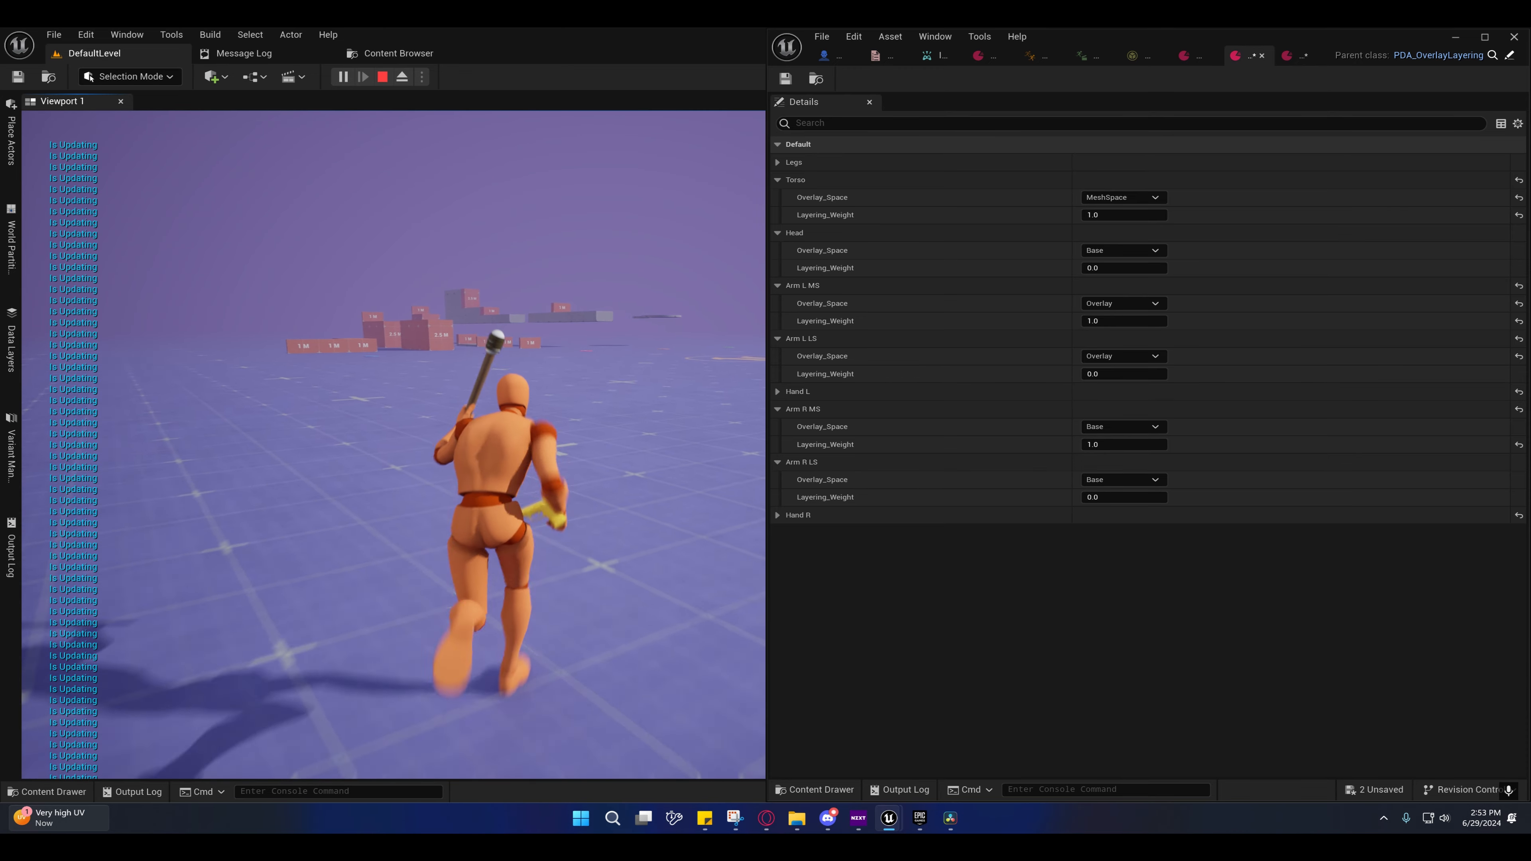
pyautogui.hotkey('shift', 'F1')
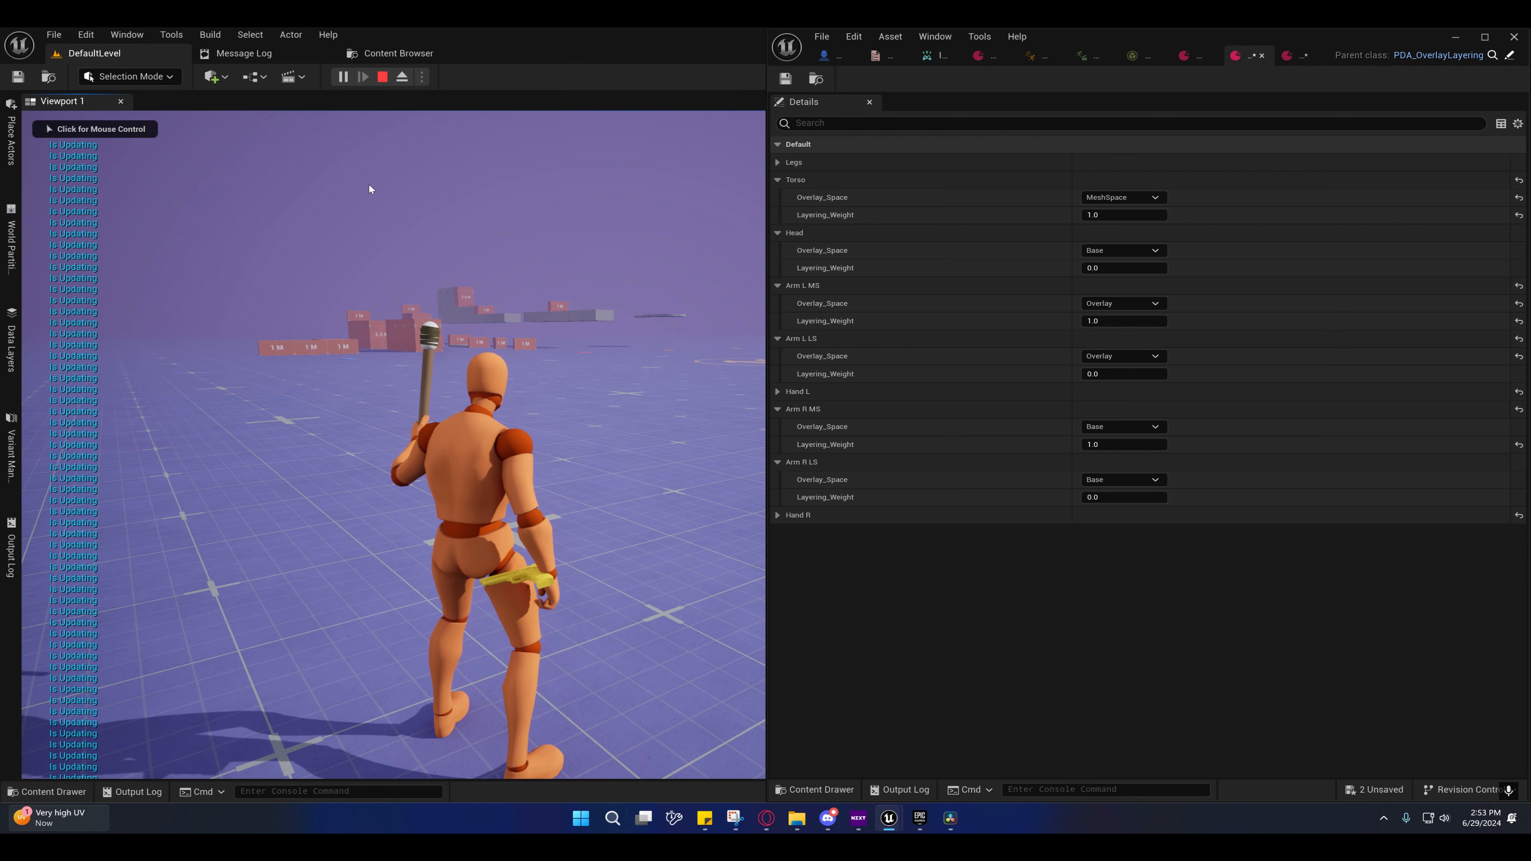
pyautogui.click(1353, 790)
pyautogui.click(890, 573)
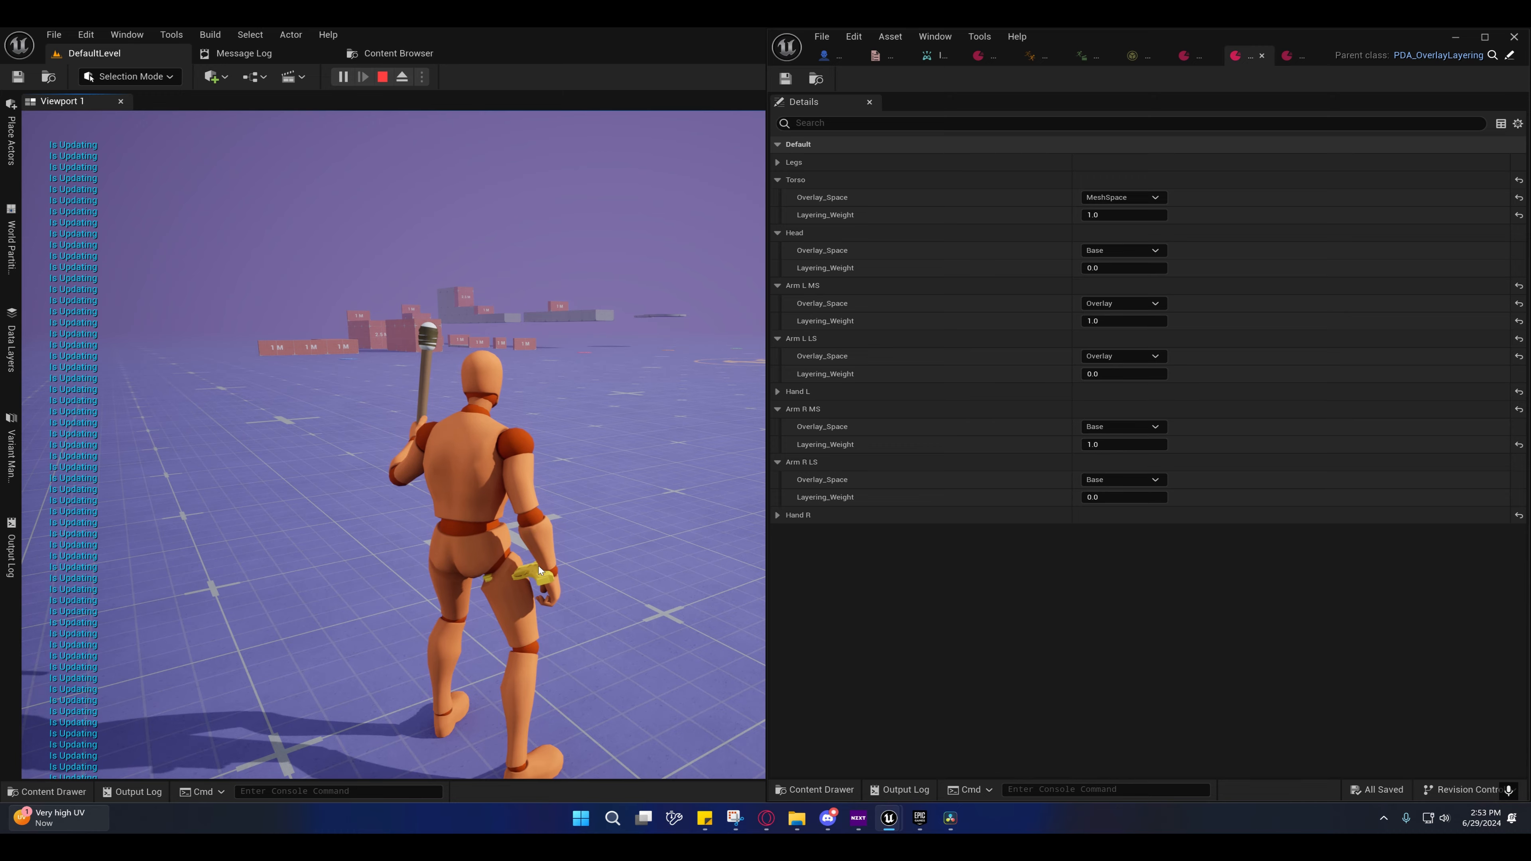
# Step: Open the KD Weapon Addon graph of CBP_SandboxCharacter in a maximized editor window and stop the play session
pyautogui.click(831, 56)
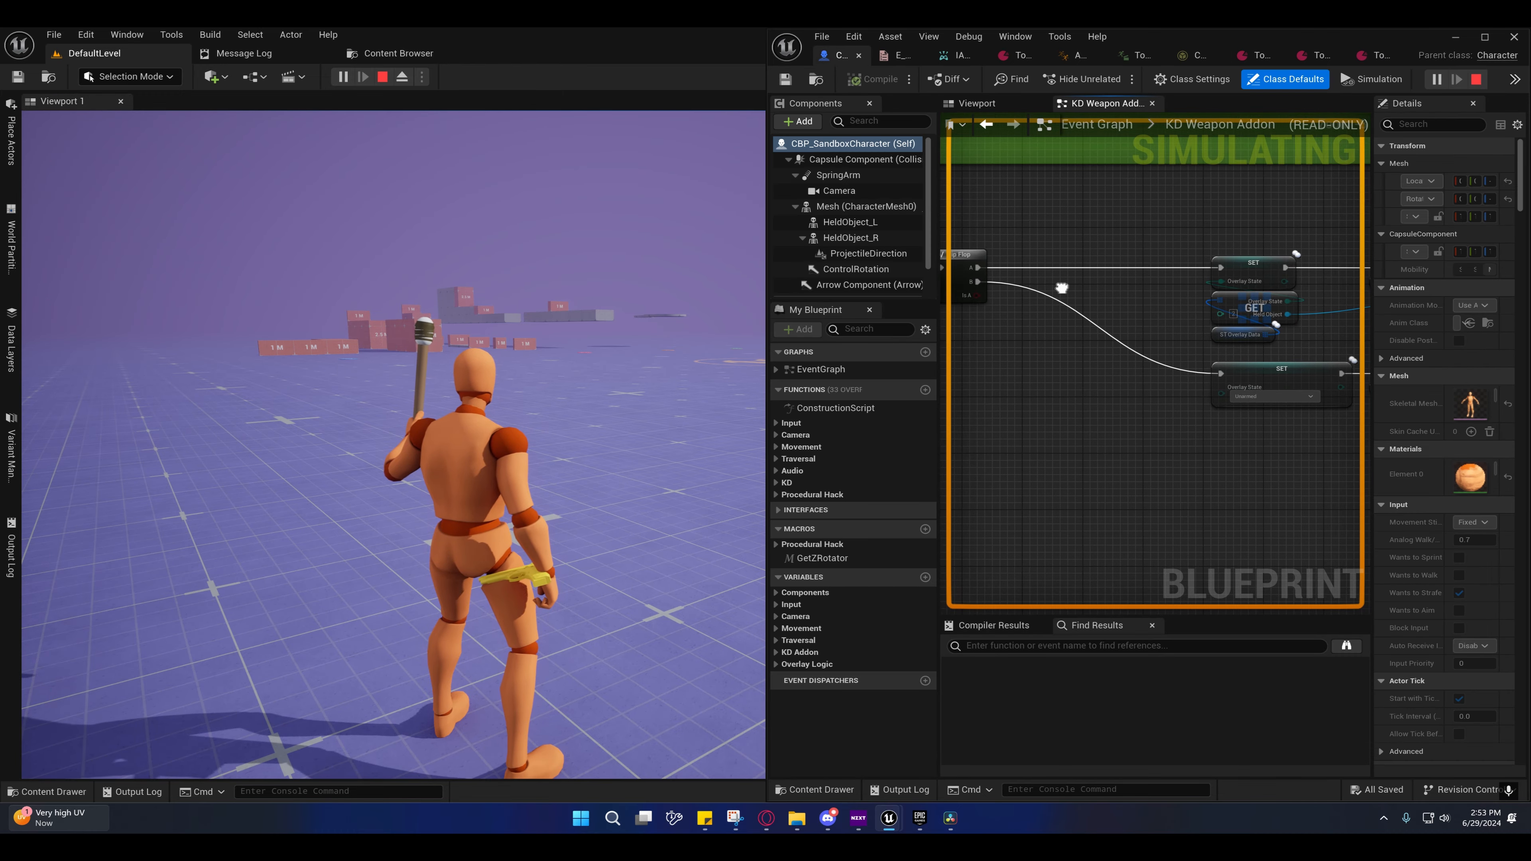
pyautogui.click(1473, 35)
pyautogui.moveTo(652, 228); pyautogui.dragTo(798, 424, button='right')
pyautogui.scroll(-1, 670, 244)
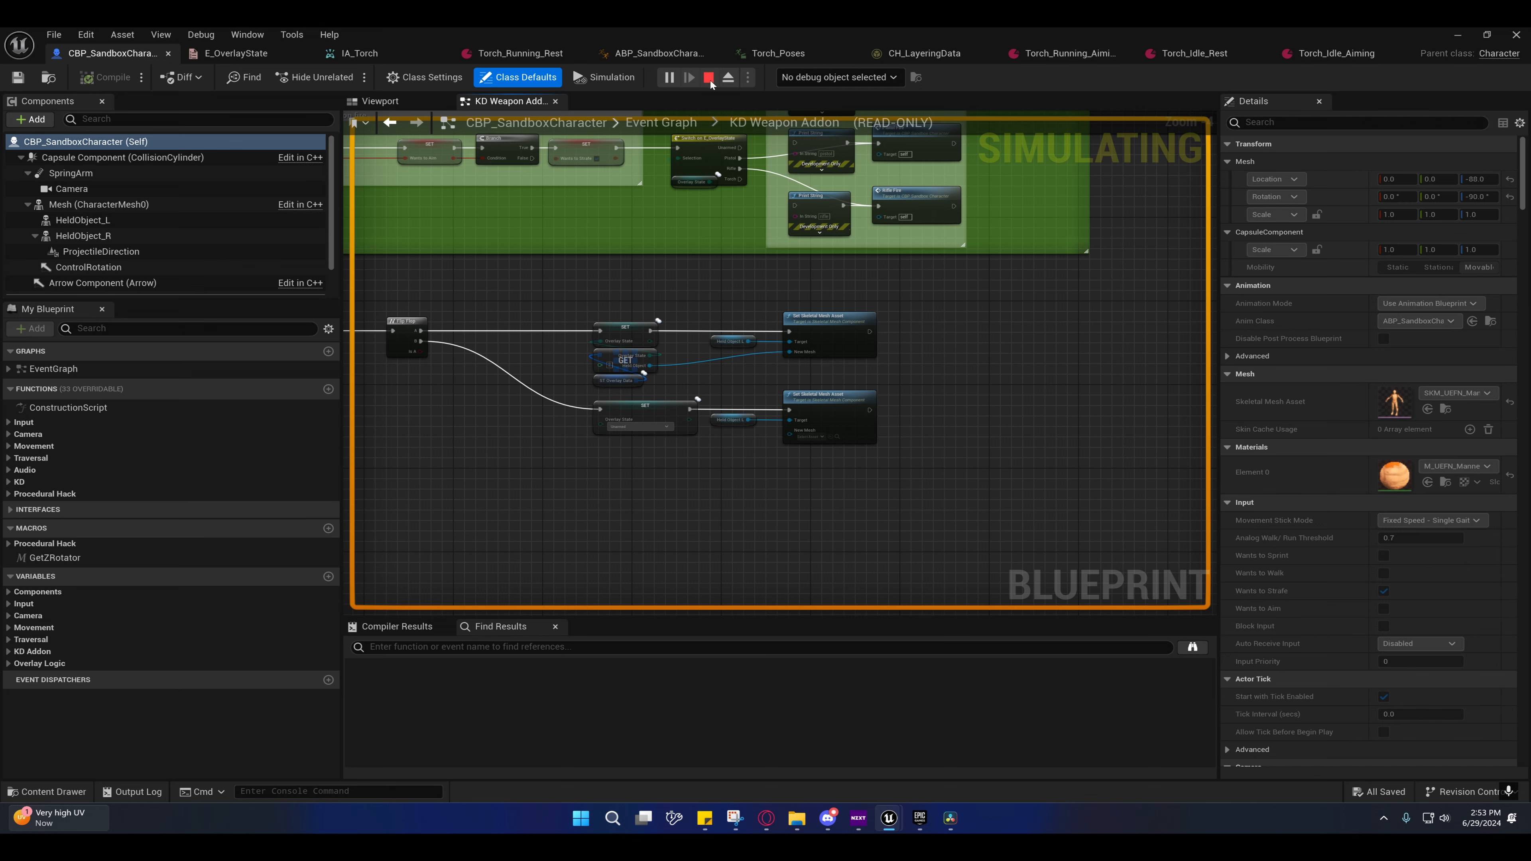
pyautogui.click(706, 79)
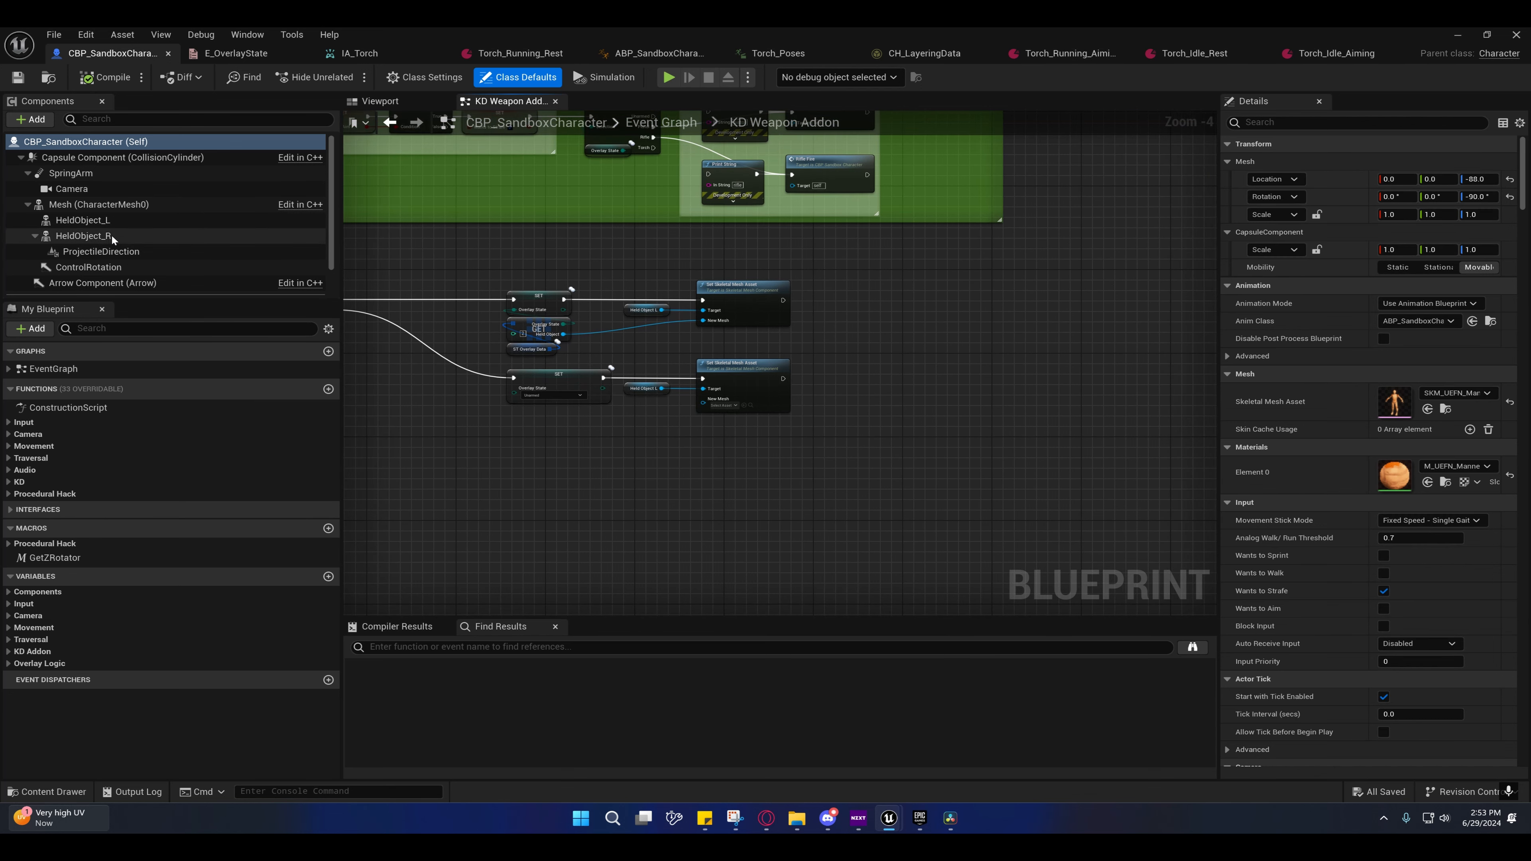
# Step: After the torch branch's first Set Skeletal Mesh Asset, add a HeldObject_R reference and a duplicate Set Skeletal Mesh Asset with no mesh
pyautogui.moveTo(98, 238); pyautogui.dragTo(801, 338)
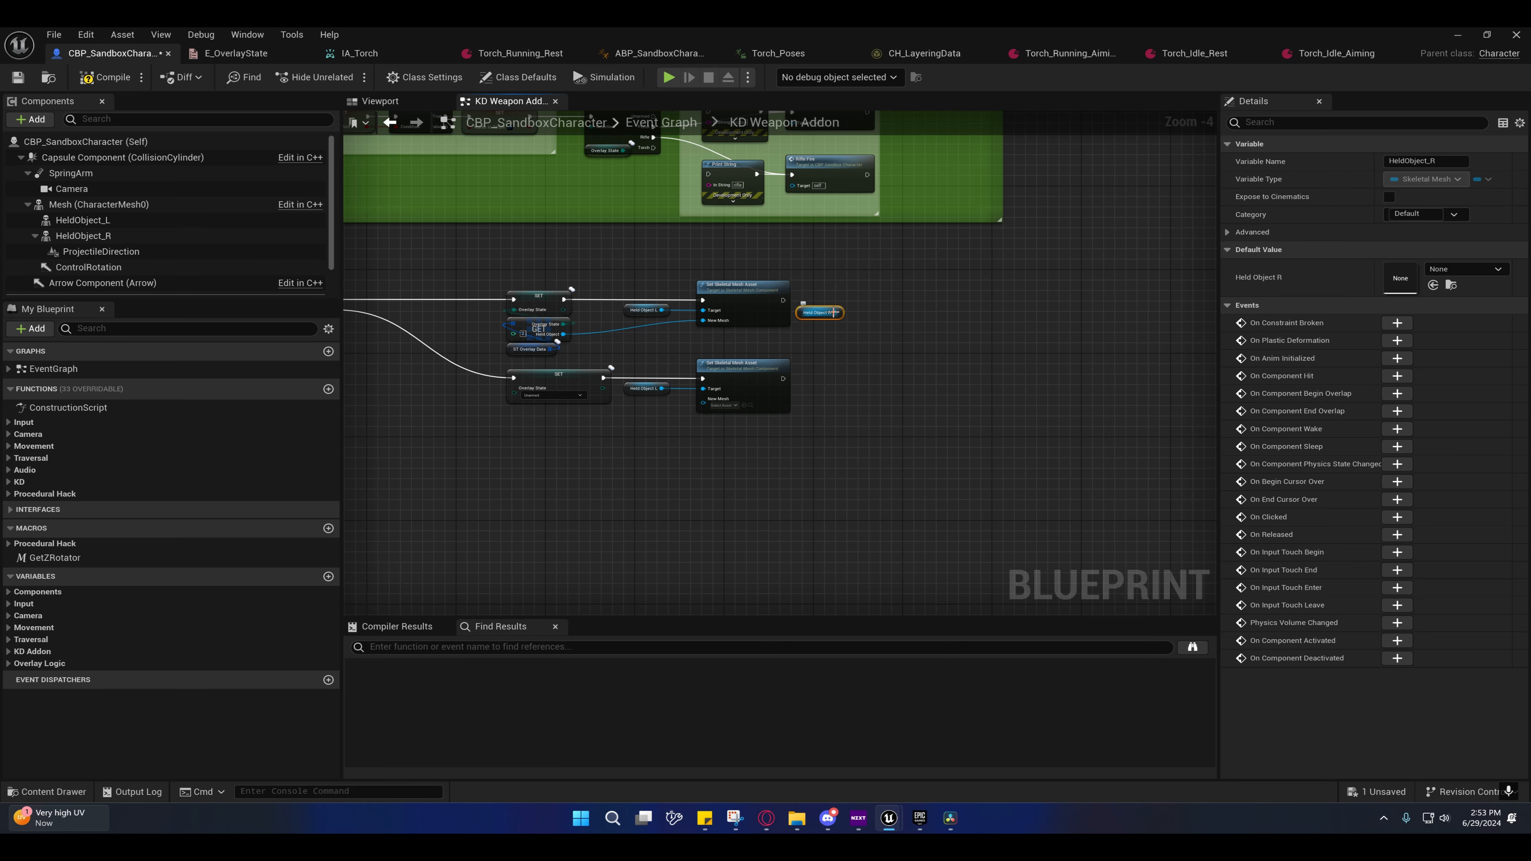
pyautogui.click(741, 365)
pyautogui.hotkey('ctrl', 'c')
pyautogui.hotkey('ctrl', 'v')
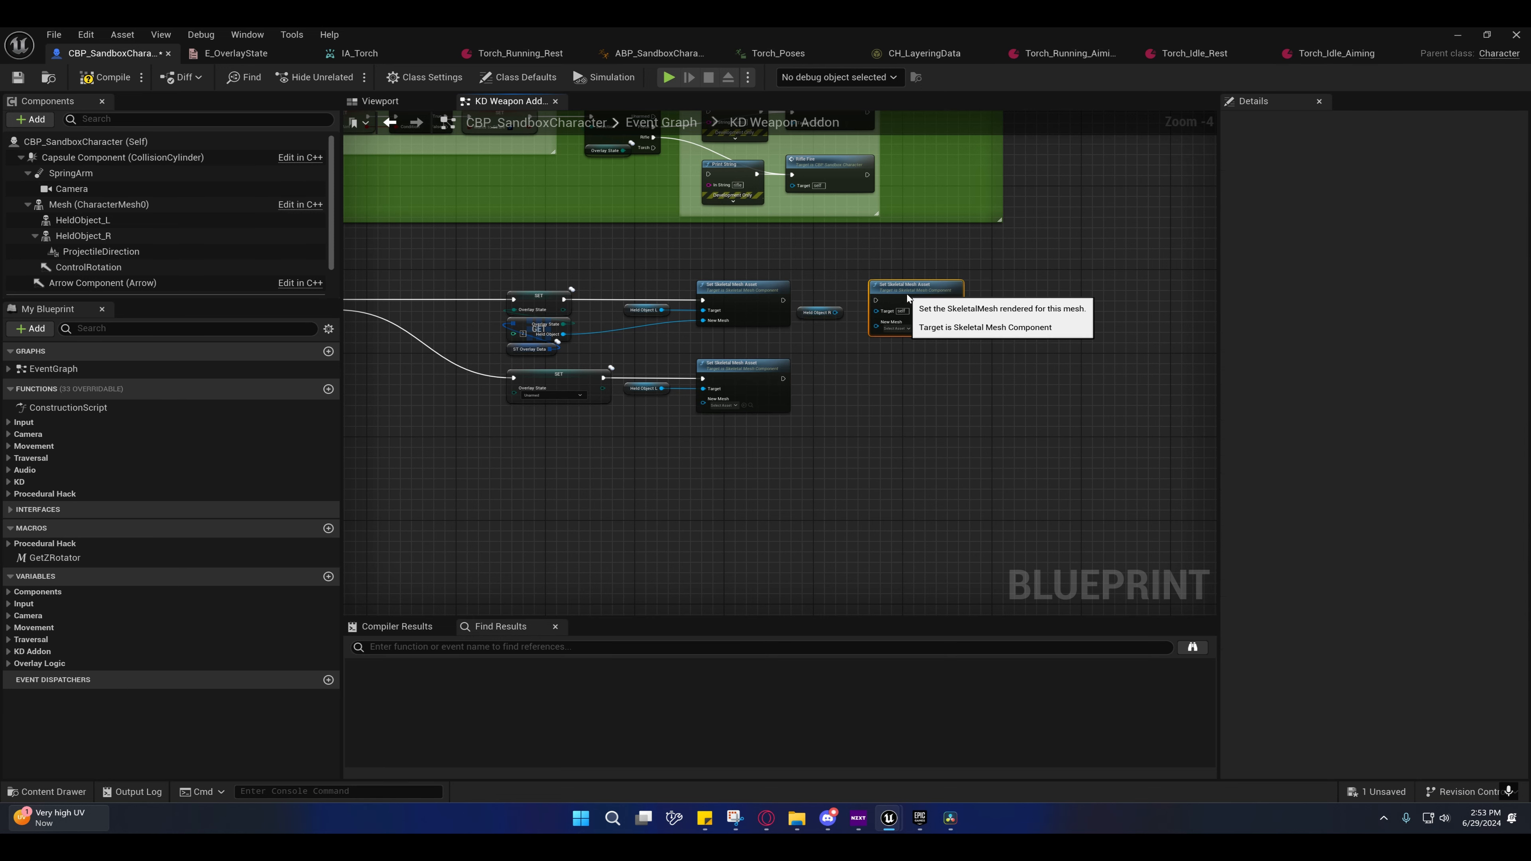
pyautogui.moveTo(876, 300)
pyautogui.mouseDown()
pyautogui.moveTo(784, 301)
pyautogui.moveTo(887, 318)
pyautogui.mouseUp()
pyautogui.moveTo(848, 336); pyautogui.dragTo(882, 342, button='right')
pyautogui.click(844, 320)
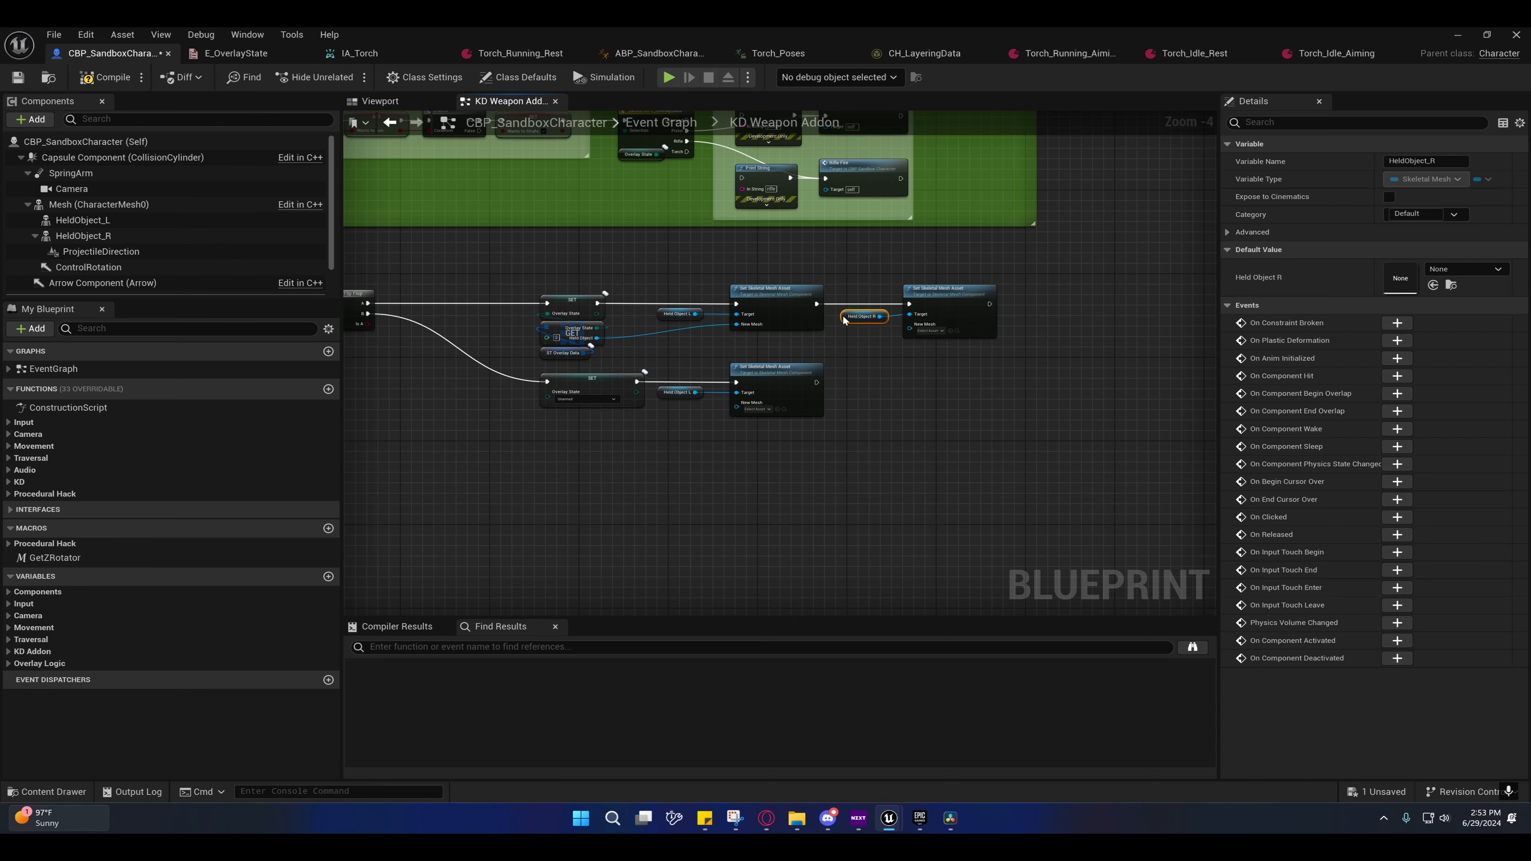
pyautogui.keyDown('ctrl'); pyautogui.click(921, 298); pyautogui.keyUp('ctrl')
pyautogui.moveTo(880, 361); pyautogui.dragTo(963, 340, button='right')
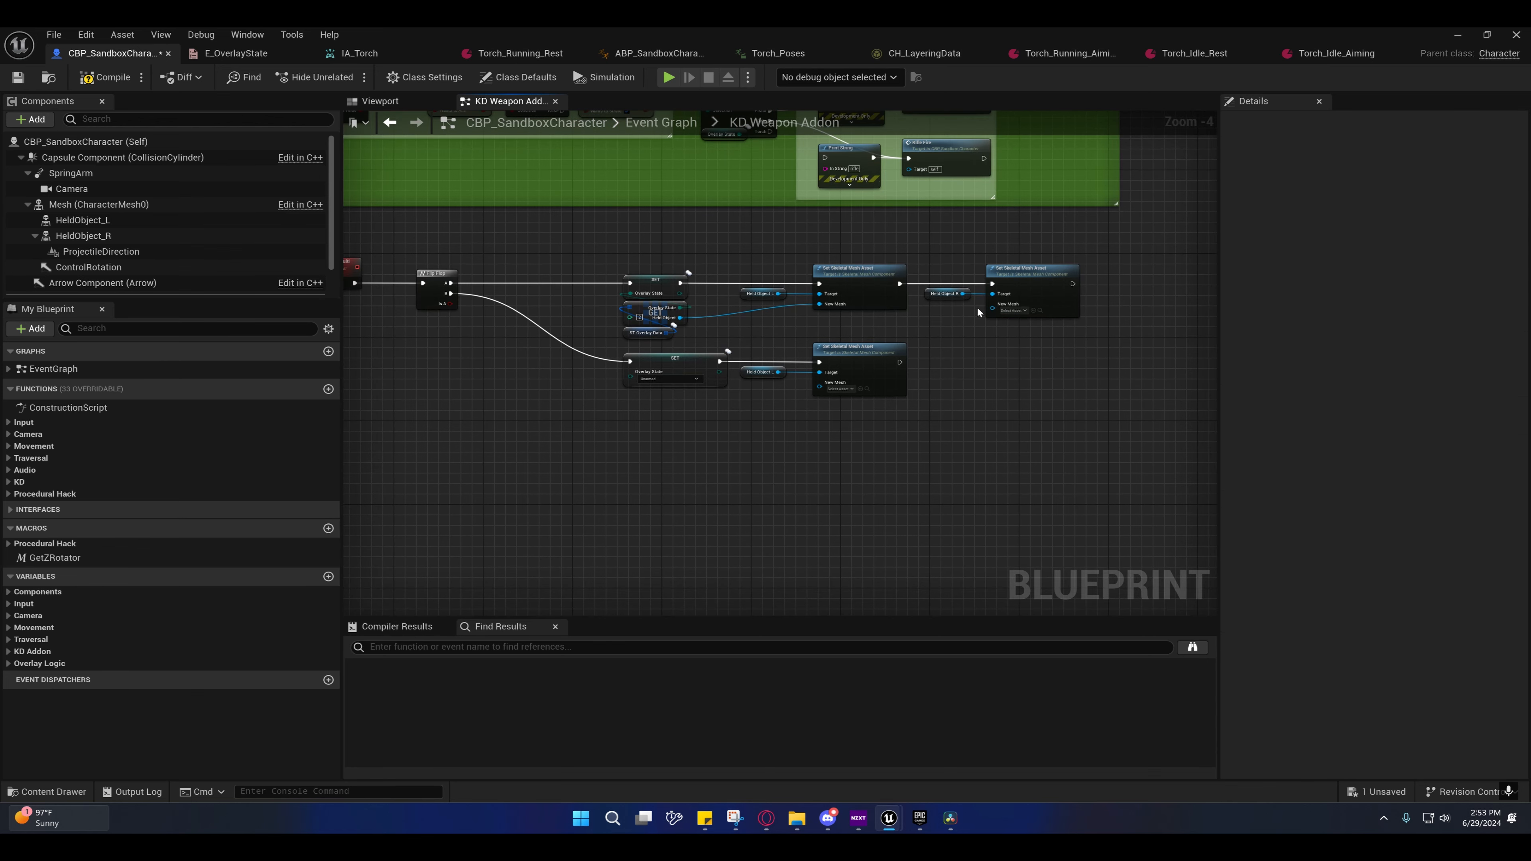
pyautogui.moveTo(809, 312); pyautogui.dragTo(742, 309, button='right')
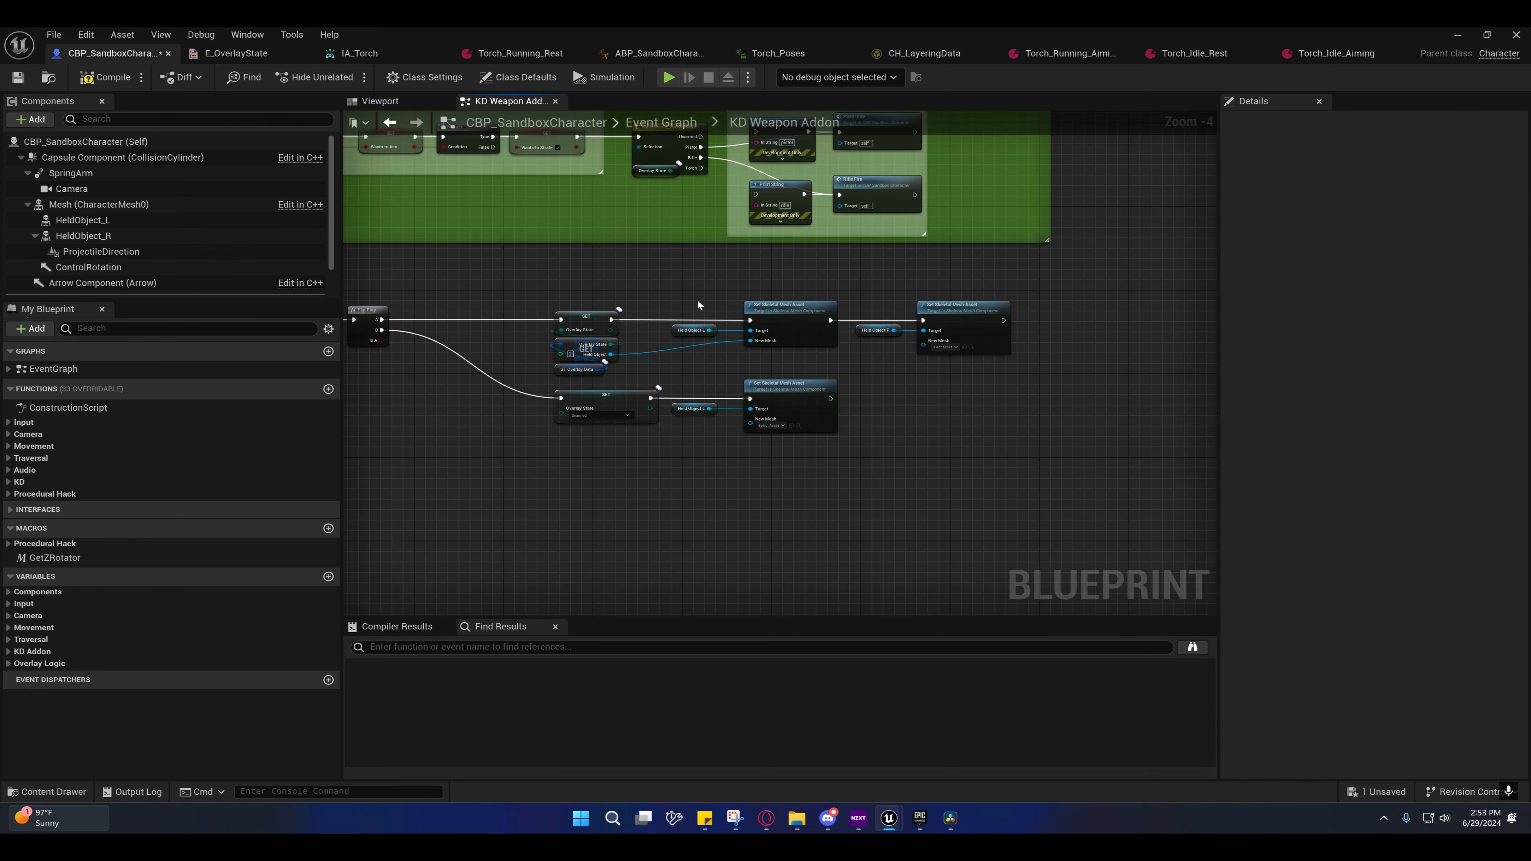
# Step: Move the Outputs node clear and chain an empty-mesh Set Skeletal Mesh Asset for HeldObject_L after the rifle logic's first SET node
pyautogui.moveTo(651, 266); pyautogui.dragTo(738, 491, button='right')
pyautogui.moveTo(748, 243); pyautogui.dragTo(630, 435, button='right')
pyautogui.moveTo(866, 340); pyautogui.dragTo(776, 356, button='right')
pyautogui.moveTo(823, 357); pyautogui.dragTo(1013, 315)
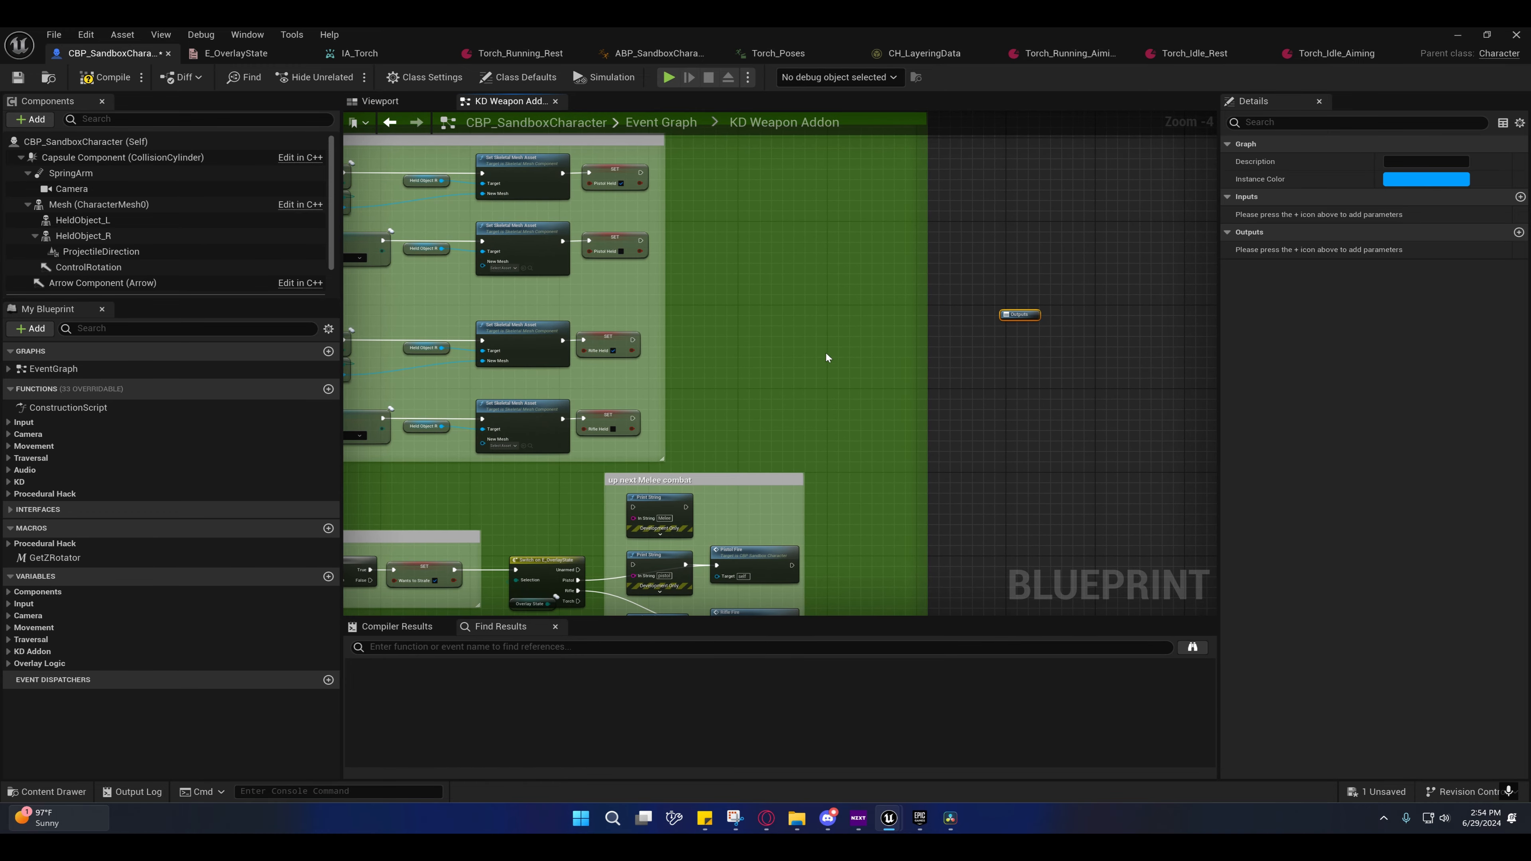
pyautogui.click(747, 327)
pyautogui.hotkey('ctrl', 'v')
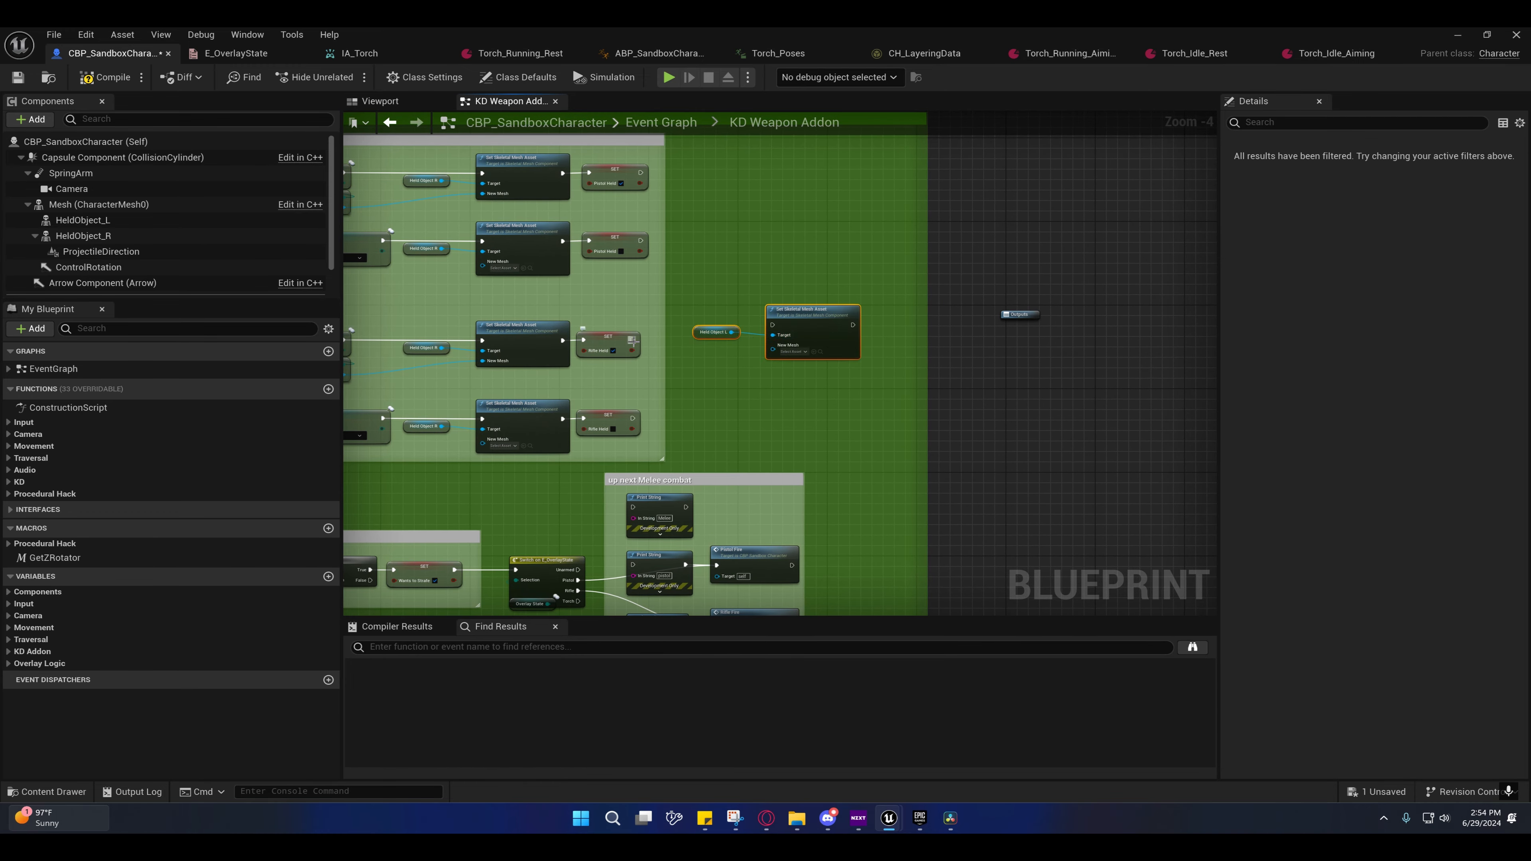
pyautogui.moveTo(796, 324); pyautogui.dragTo(781, 340)
pyautogui.click(780, 340)
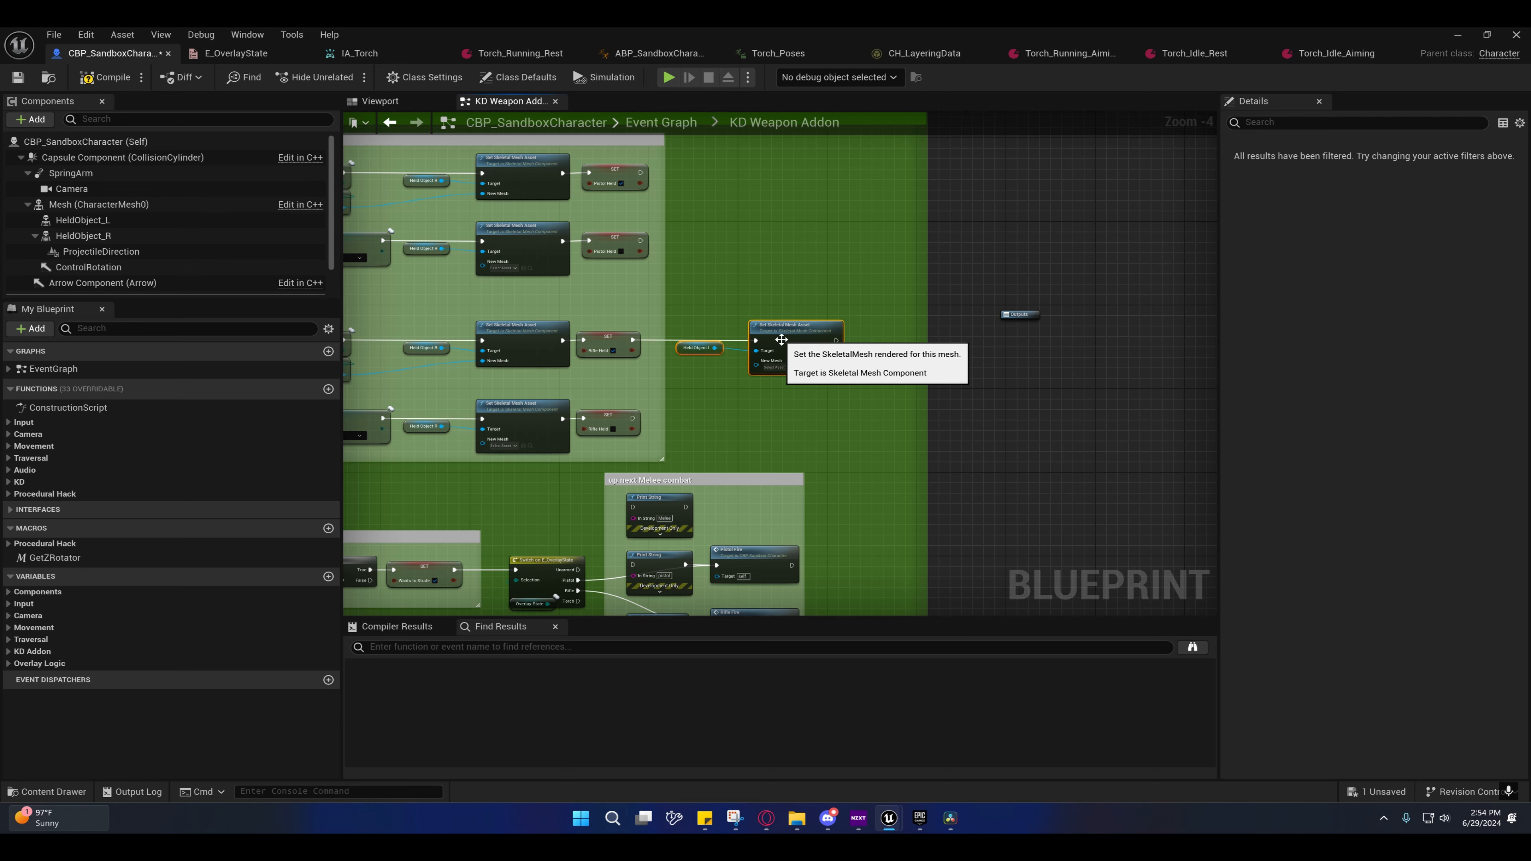
# Step: Chain another empty-mesh Set Skeletal Mesh Asset for HeldObject_L after the pistol logic's first SET node
pyautogui.click(751, 229)
pyautogui.moveTo(764, 175); pyautogui.dragTo(740, 261, button='right')
pyautogui.hotkey('ctrl', 'v')
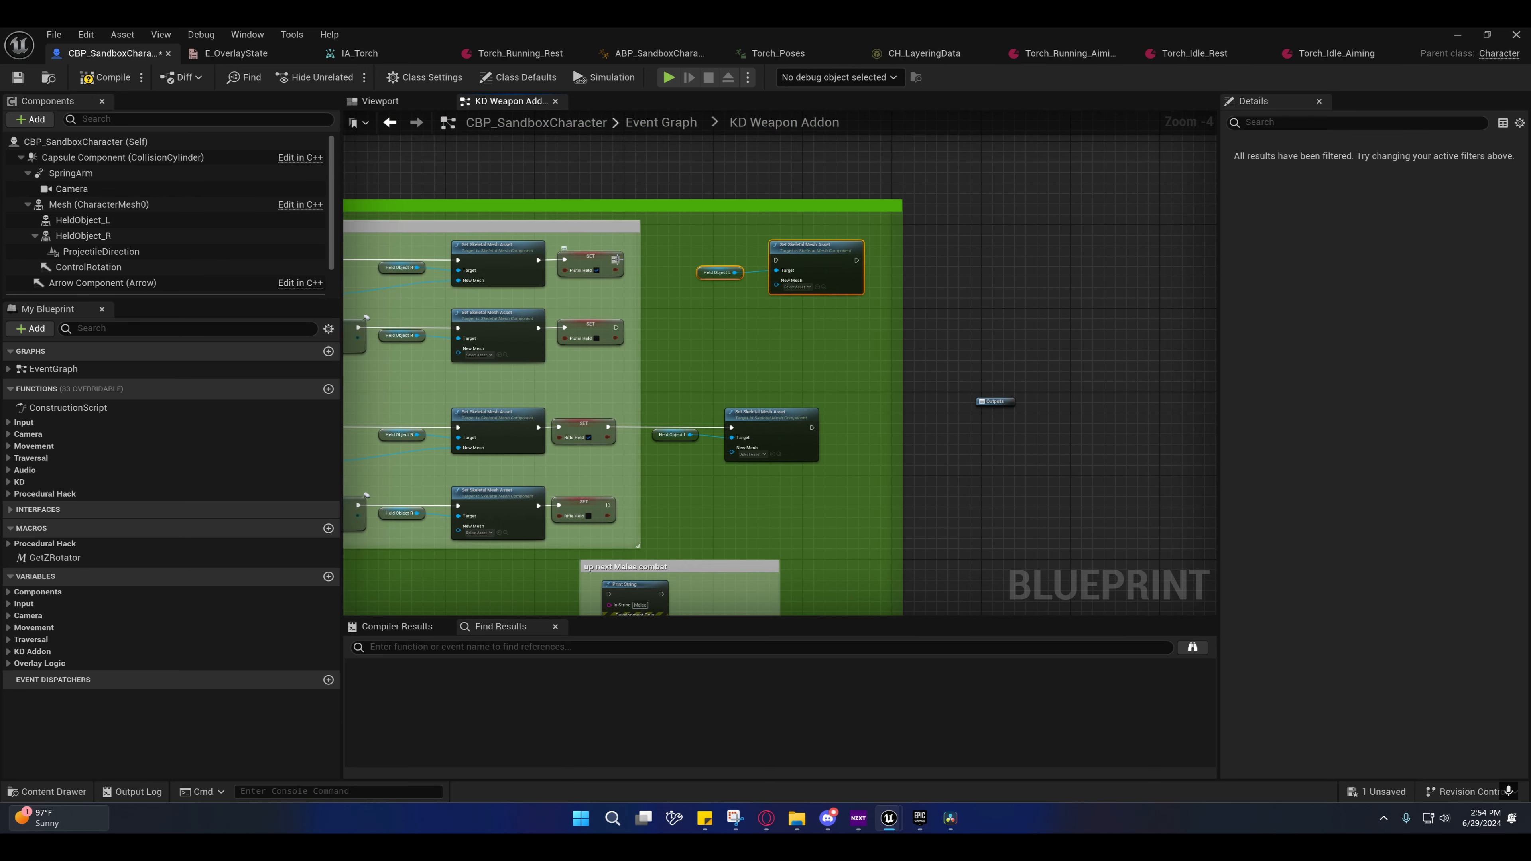
pyautogui.moveTo(797, 258); pyautogui.dragTo(752, 266)
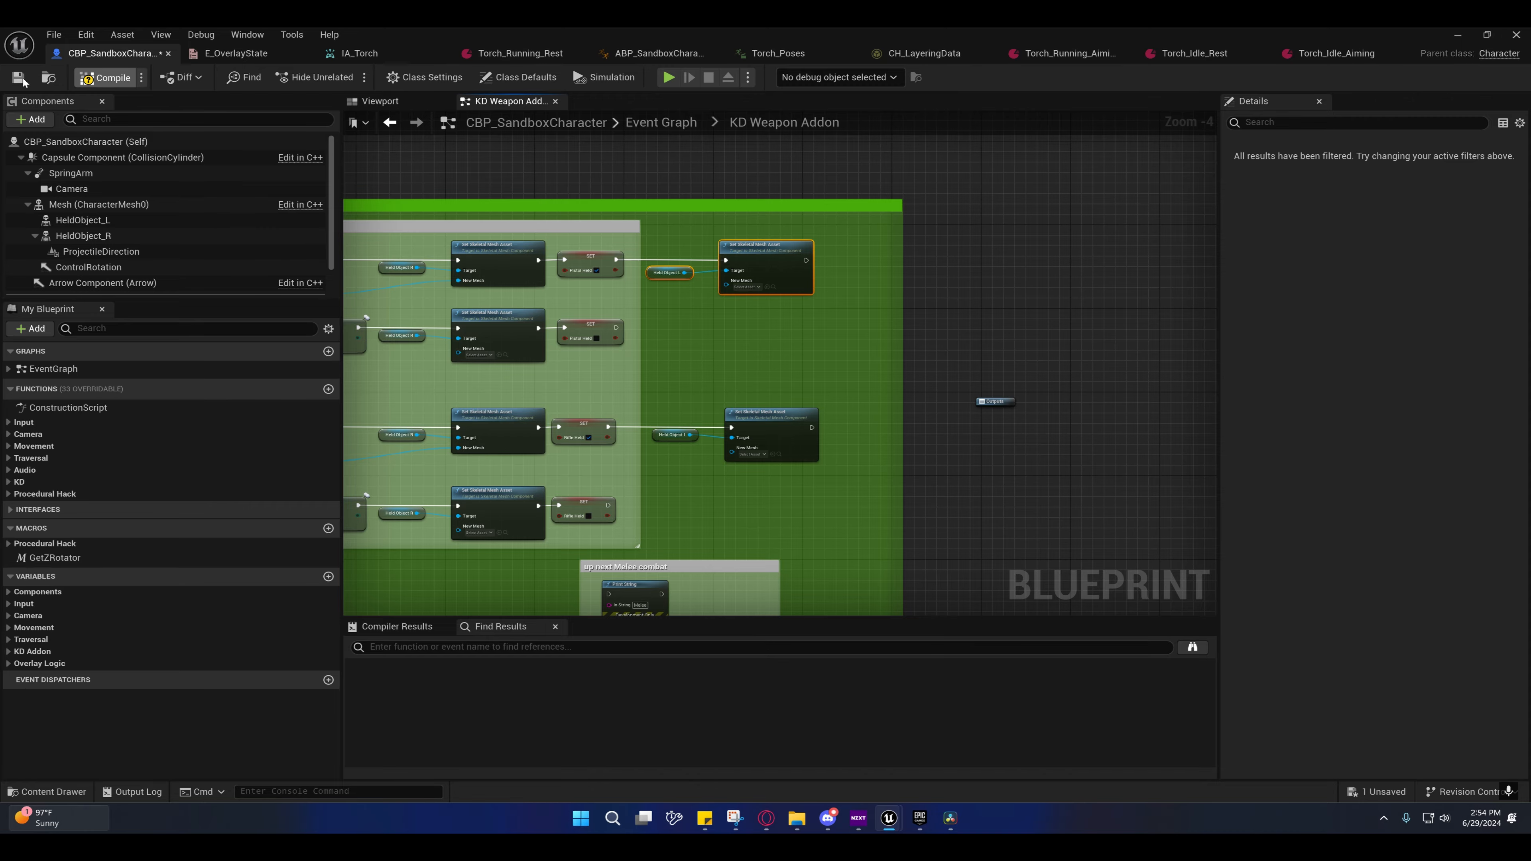
# Step: Play the level, run the character to test the overlay switching, and stop the session
pyautogui.click(1458, 35)
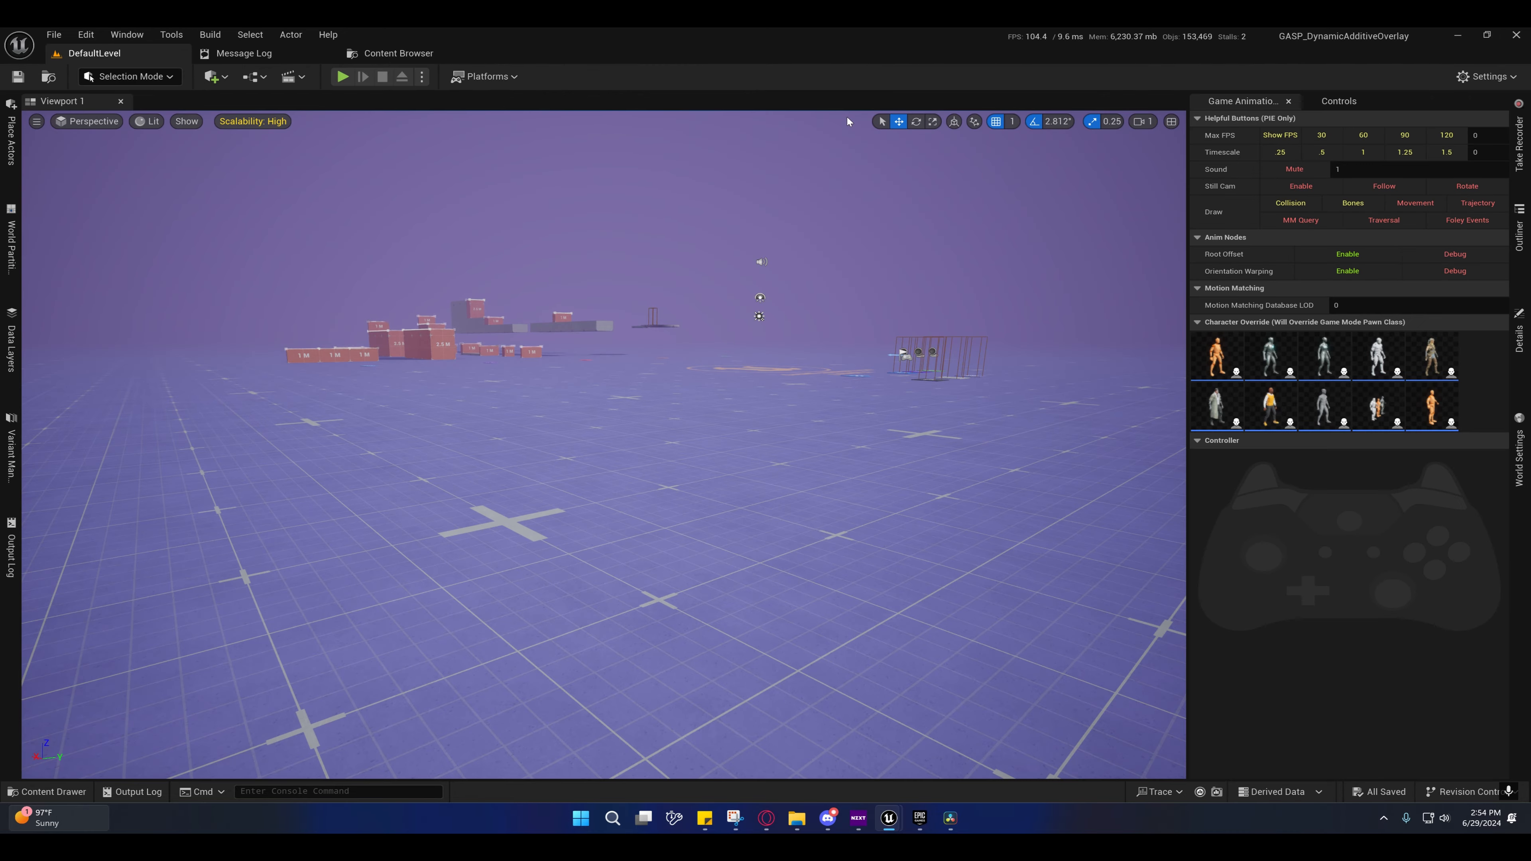
pyautogui.click(342, 76)
pyautogui.press('w')
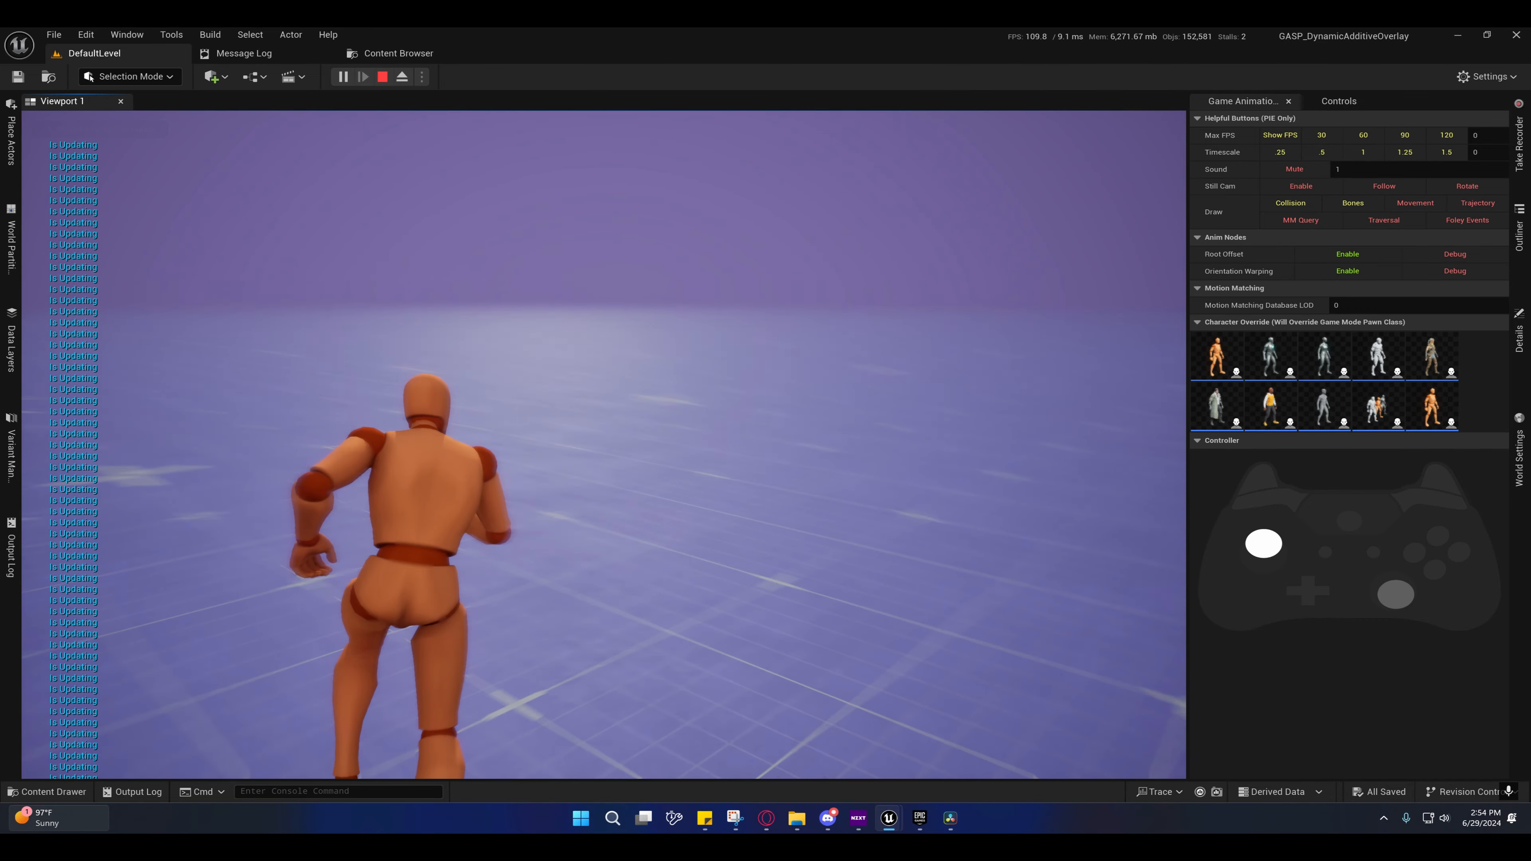
pyautogui.hotkey('shift', 'F1')
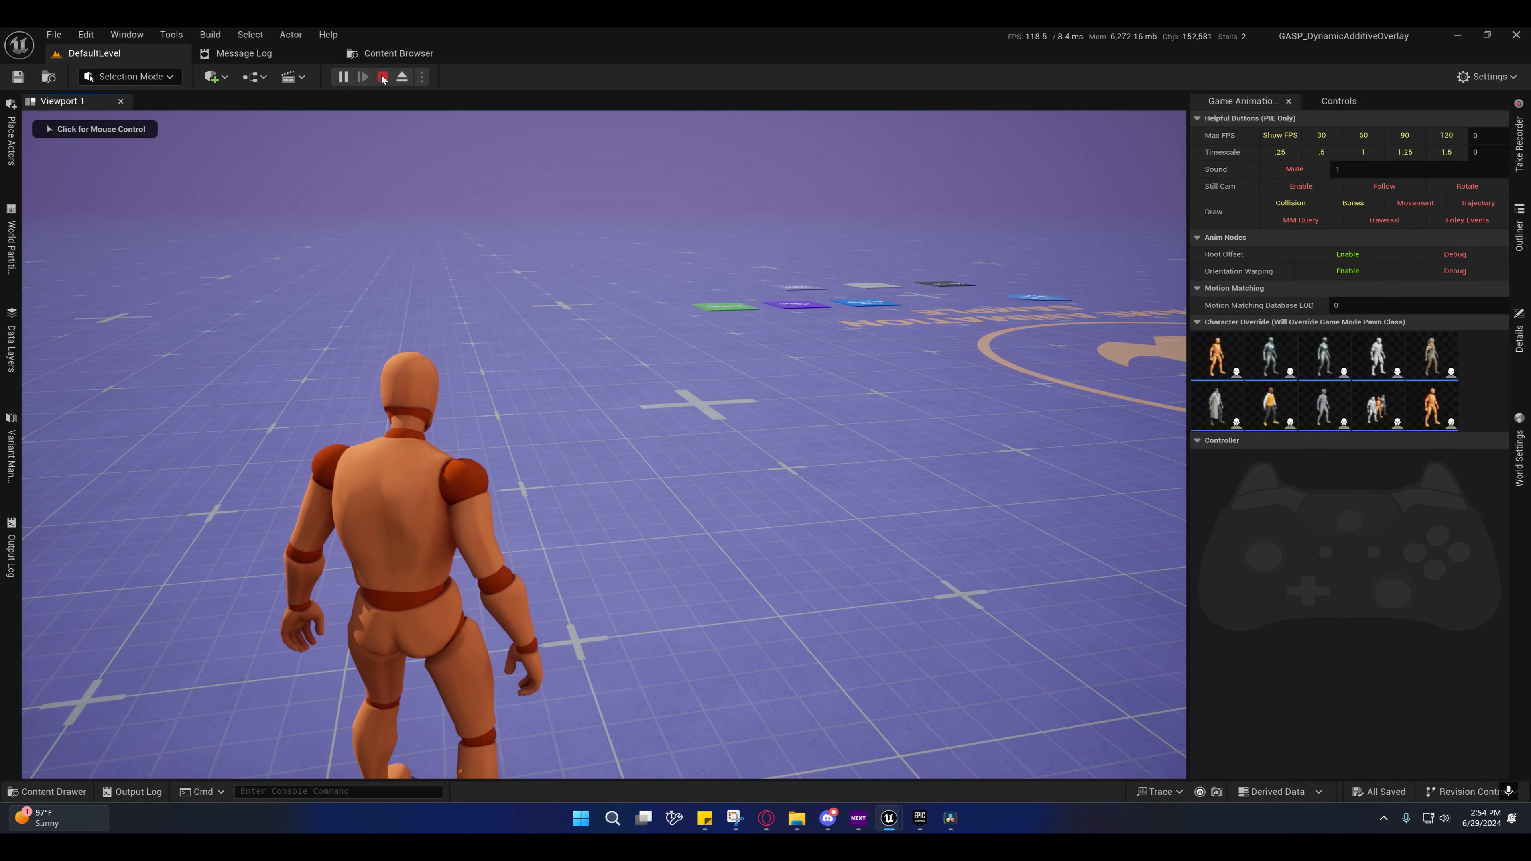
pyautogui.click(382, 78)
# Step: Open the M9_Idle_Aiming data asset and examine its layering settings, including Legs
pyautogui.click(48, 791)
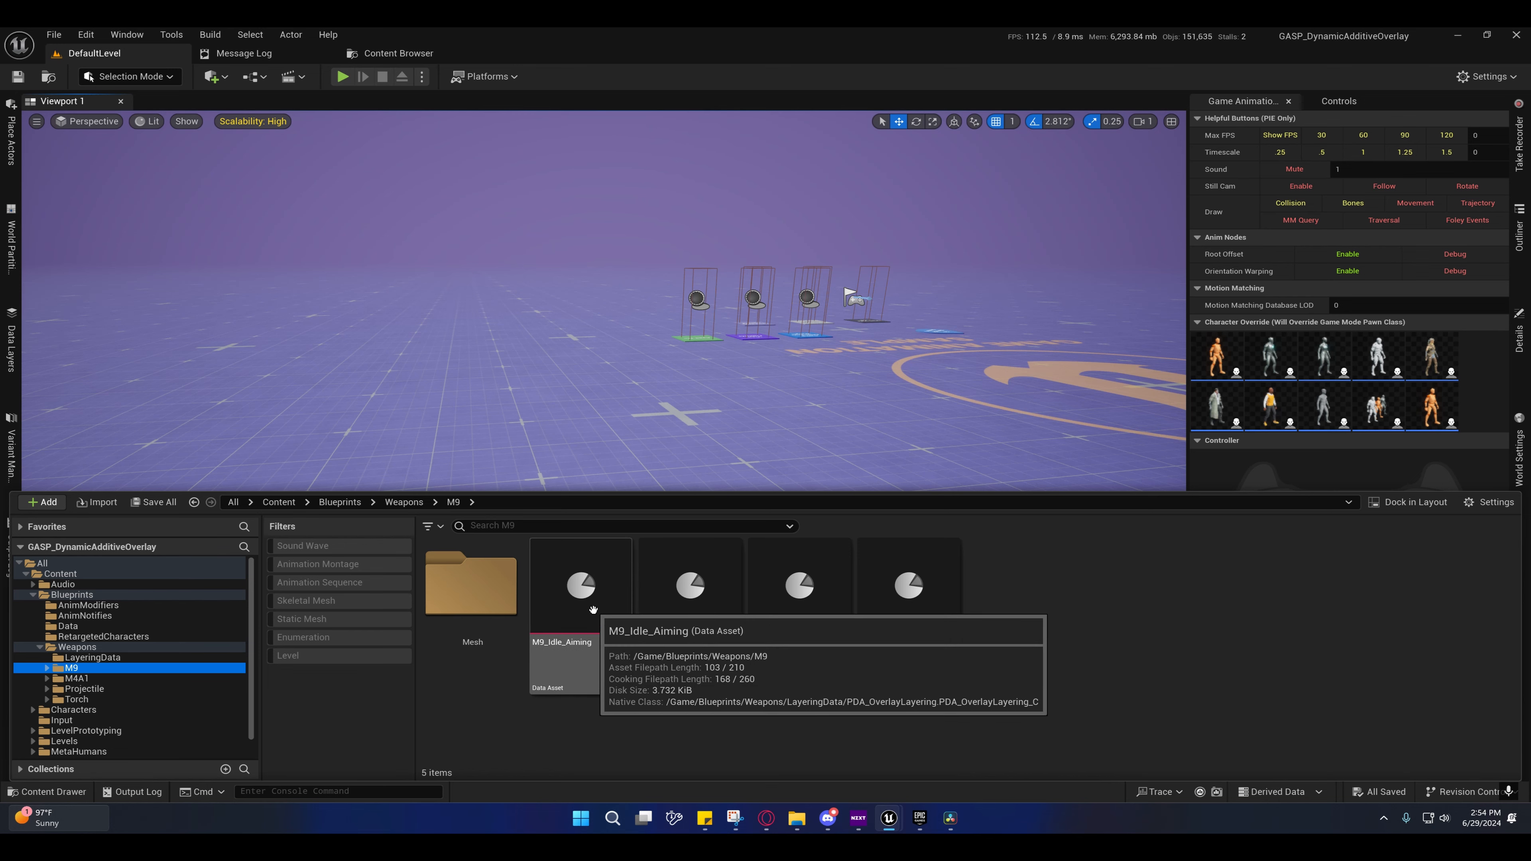
pyautogui.doubleClick(593, 610)
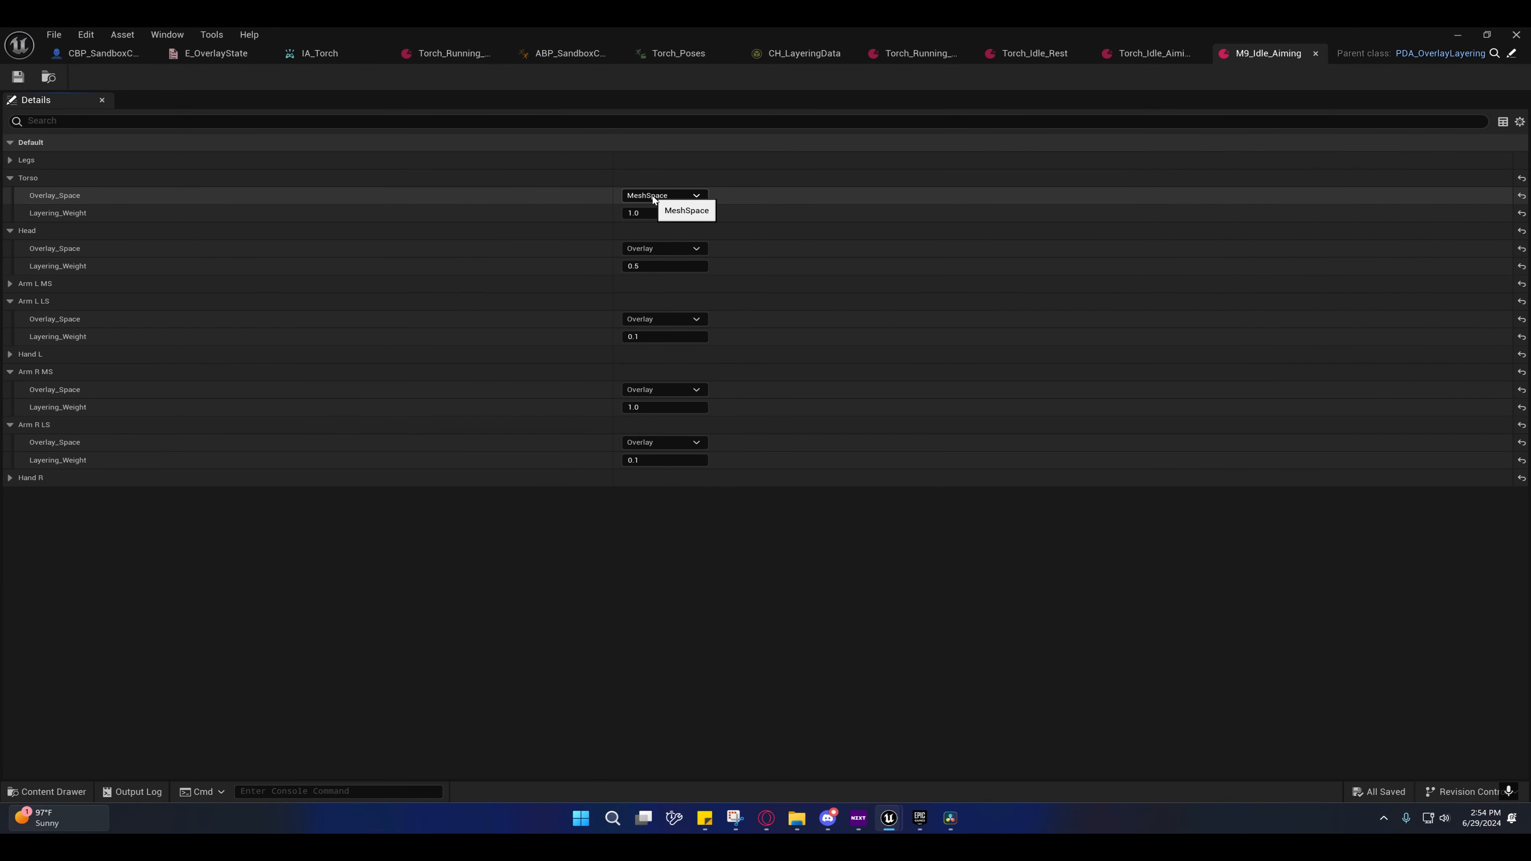
pyautogui.click(10, 162)
pyautogui.click(9, 160)
# Step: Open the IA_Pistol input action from the Input folder and set its trigger to Tap
pyautogui.click(329, 55)
pyautogui.click(48, 77)
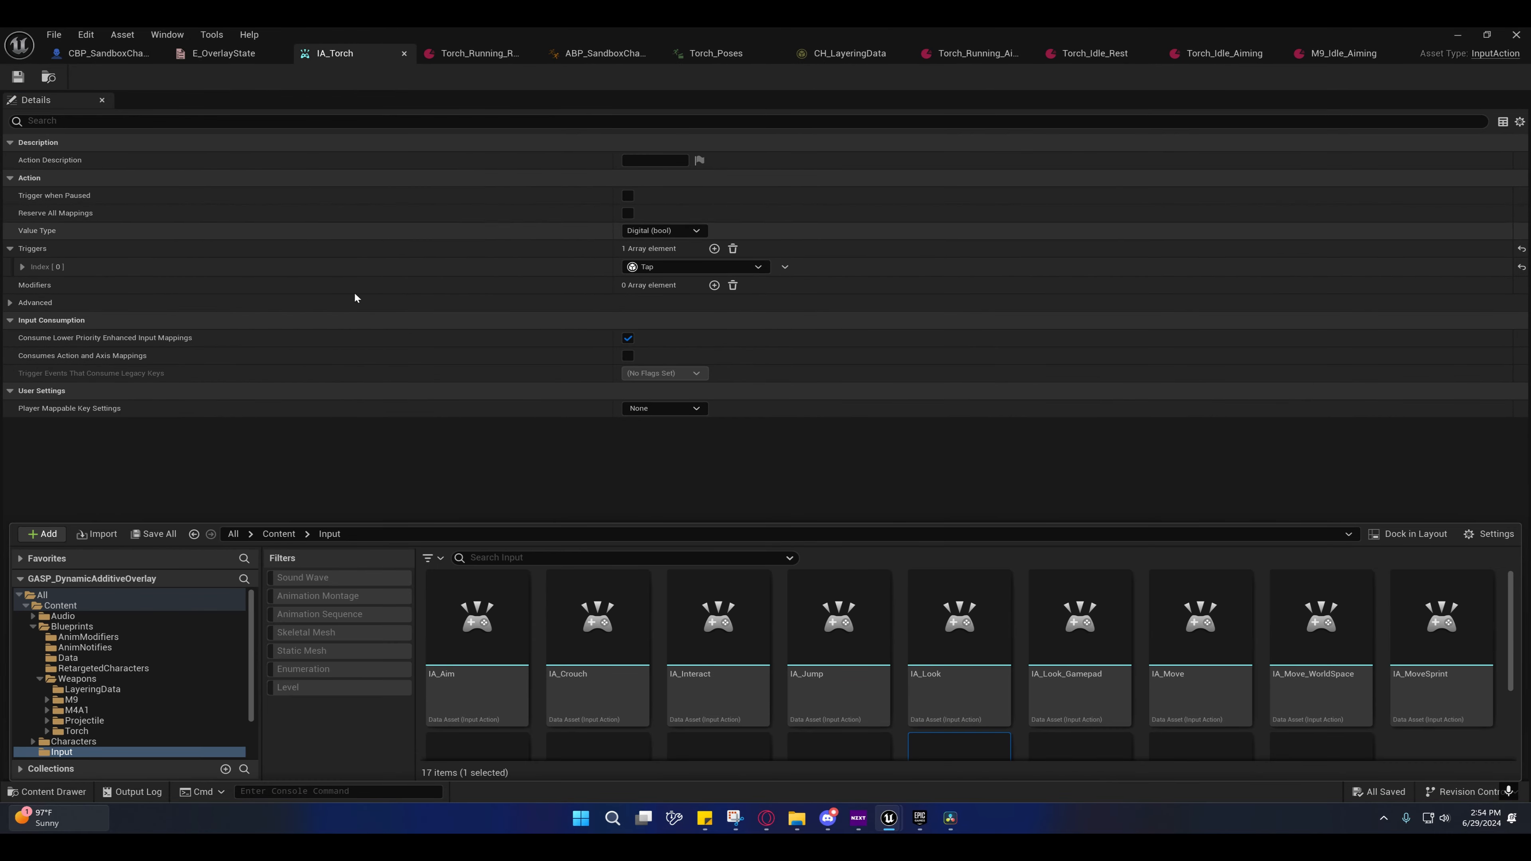
pyautogui.scroll(-1, 943, 701)
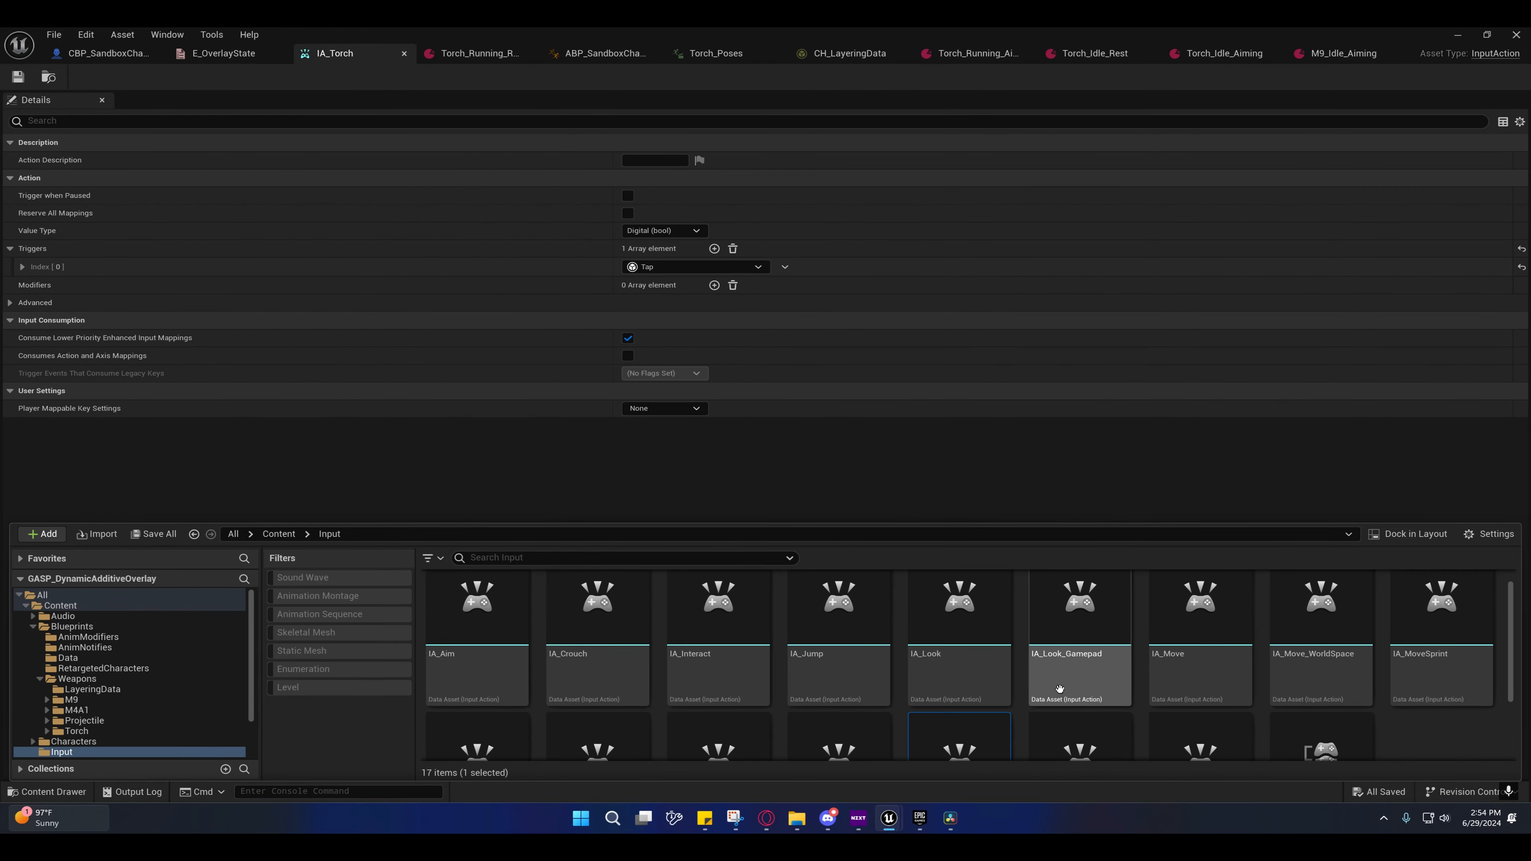
pyautogui.scroll(-2, 1059, 689)
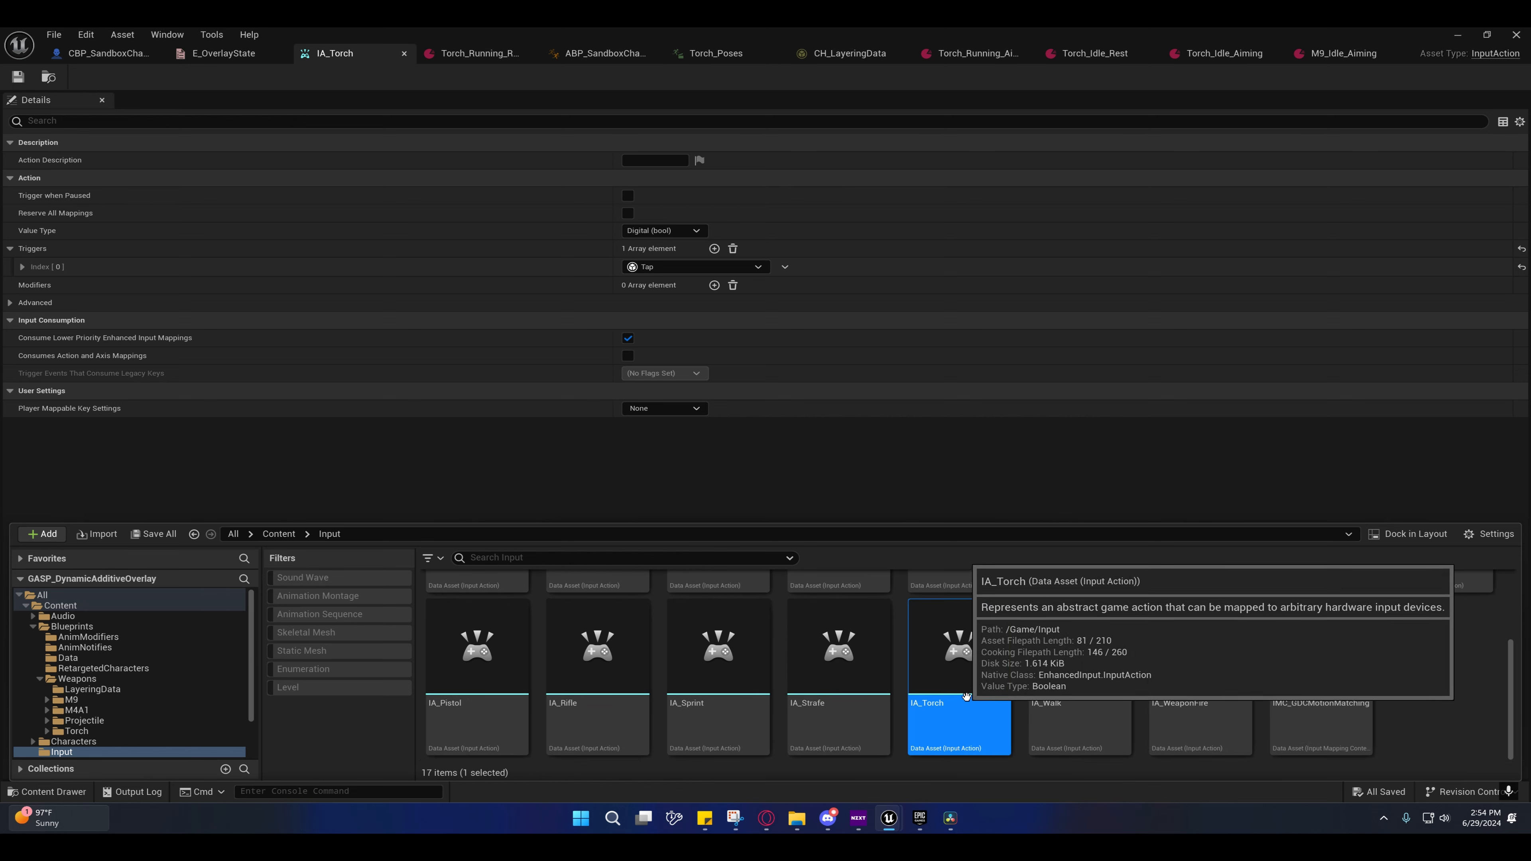
pyautogui.doubleClick(455, 643)
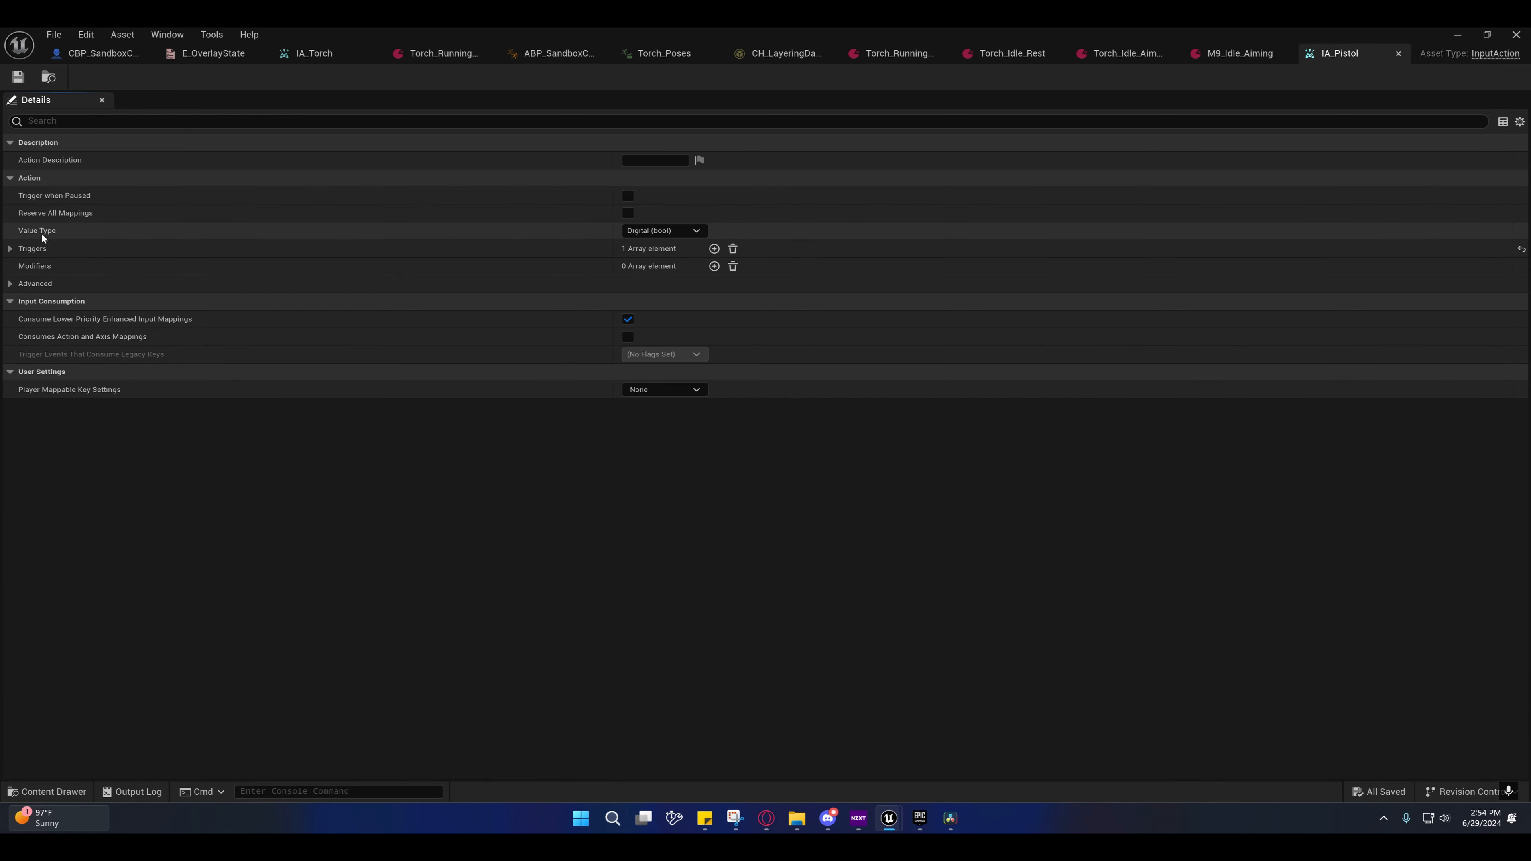
pyautogui.click(33, 248)
pyautogui.click(653, 268)
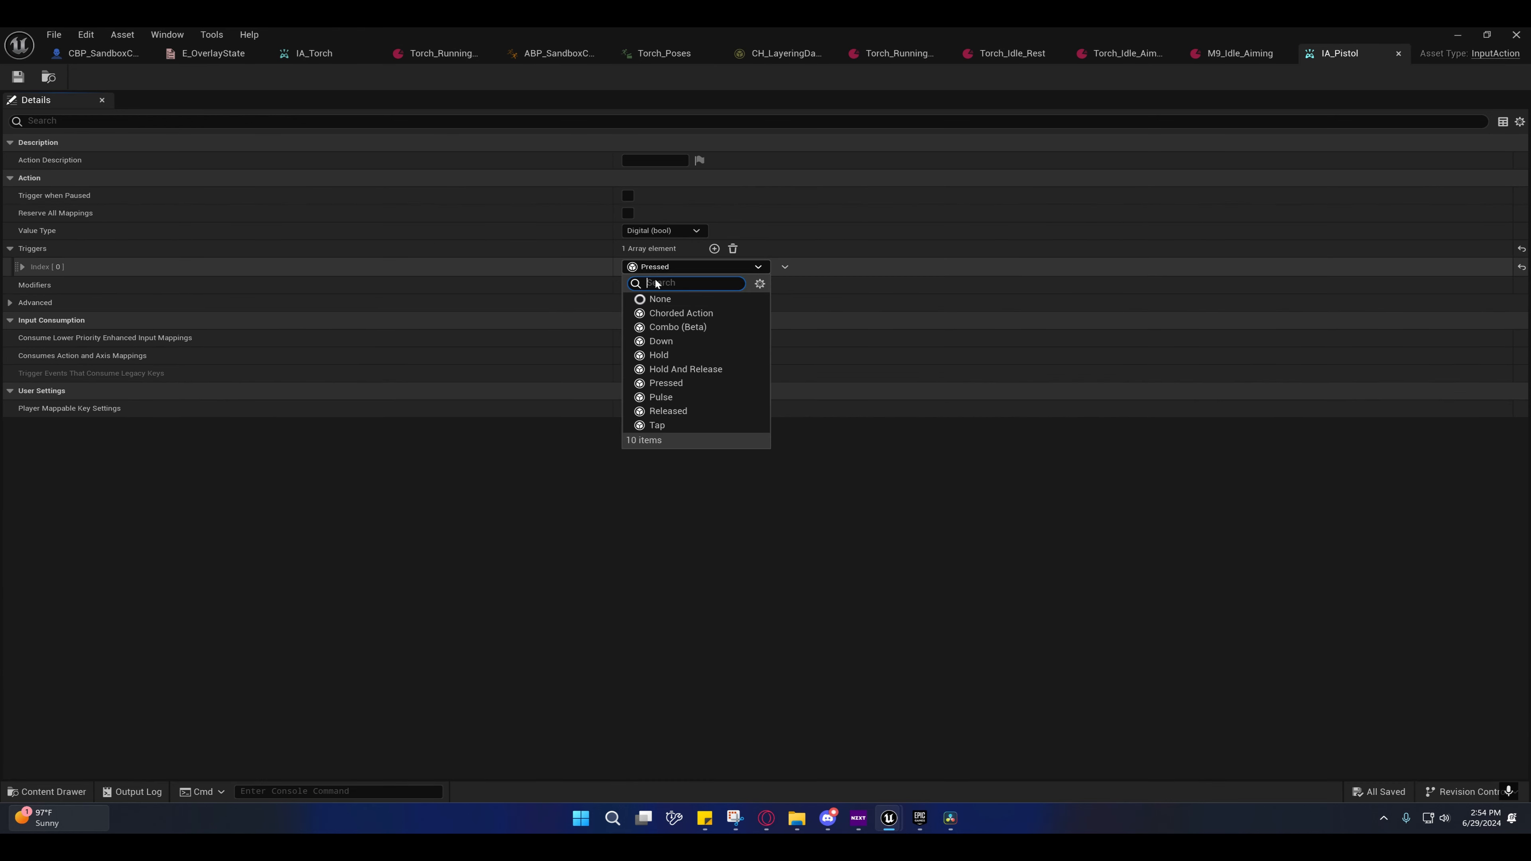
pyautogui.click(659, 425)
# Step: Open the IA_Rifle input action, set its trigger to Tap, and save all modified assets
pyautogui.click(60, 792)
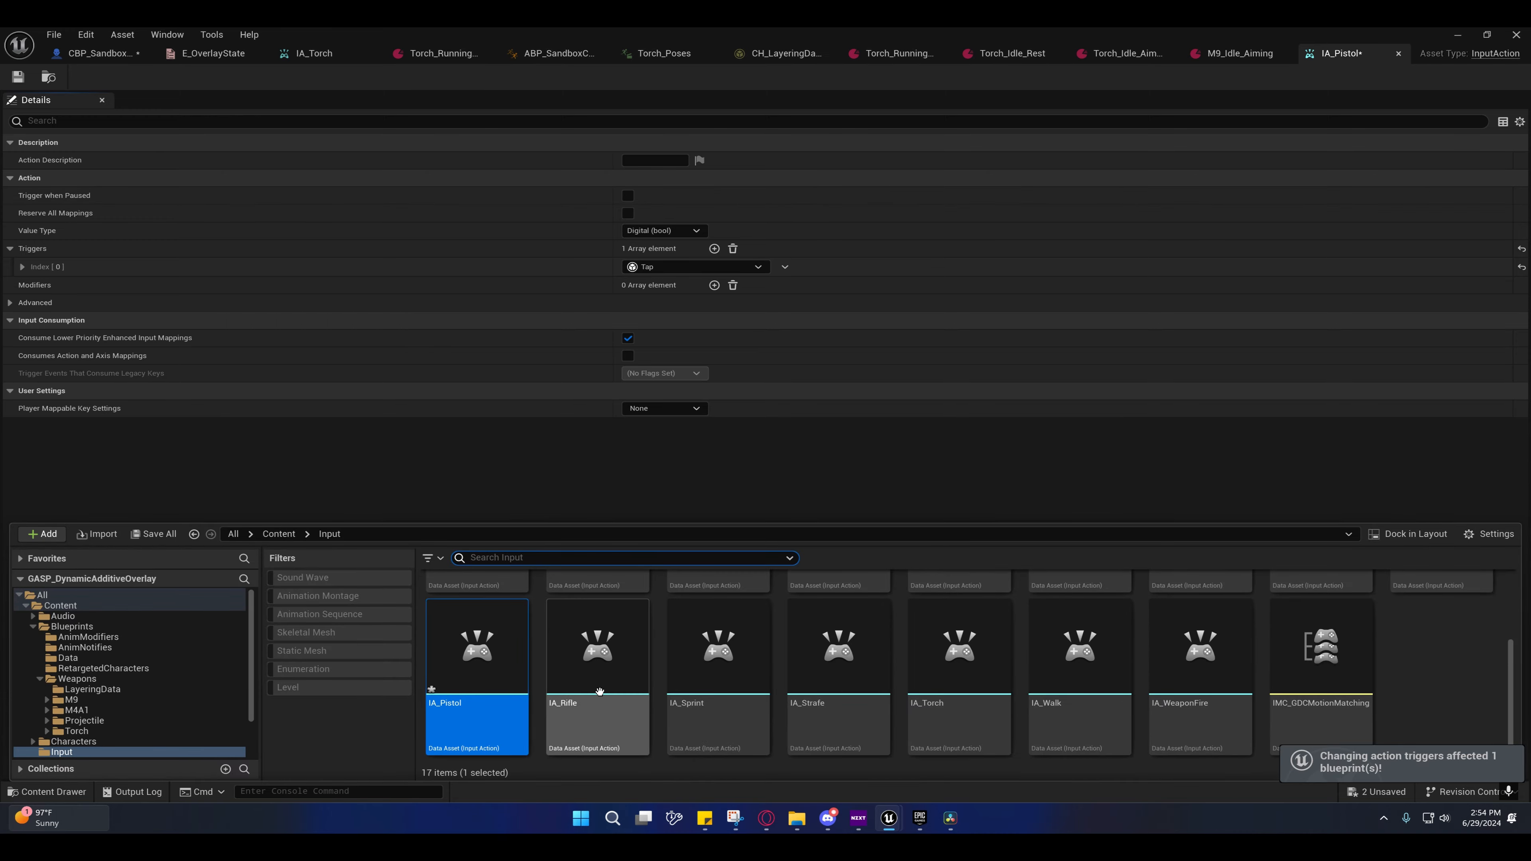
pyautogui.doubleClick(599, 630)
pyautogui.click(698, 268)
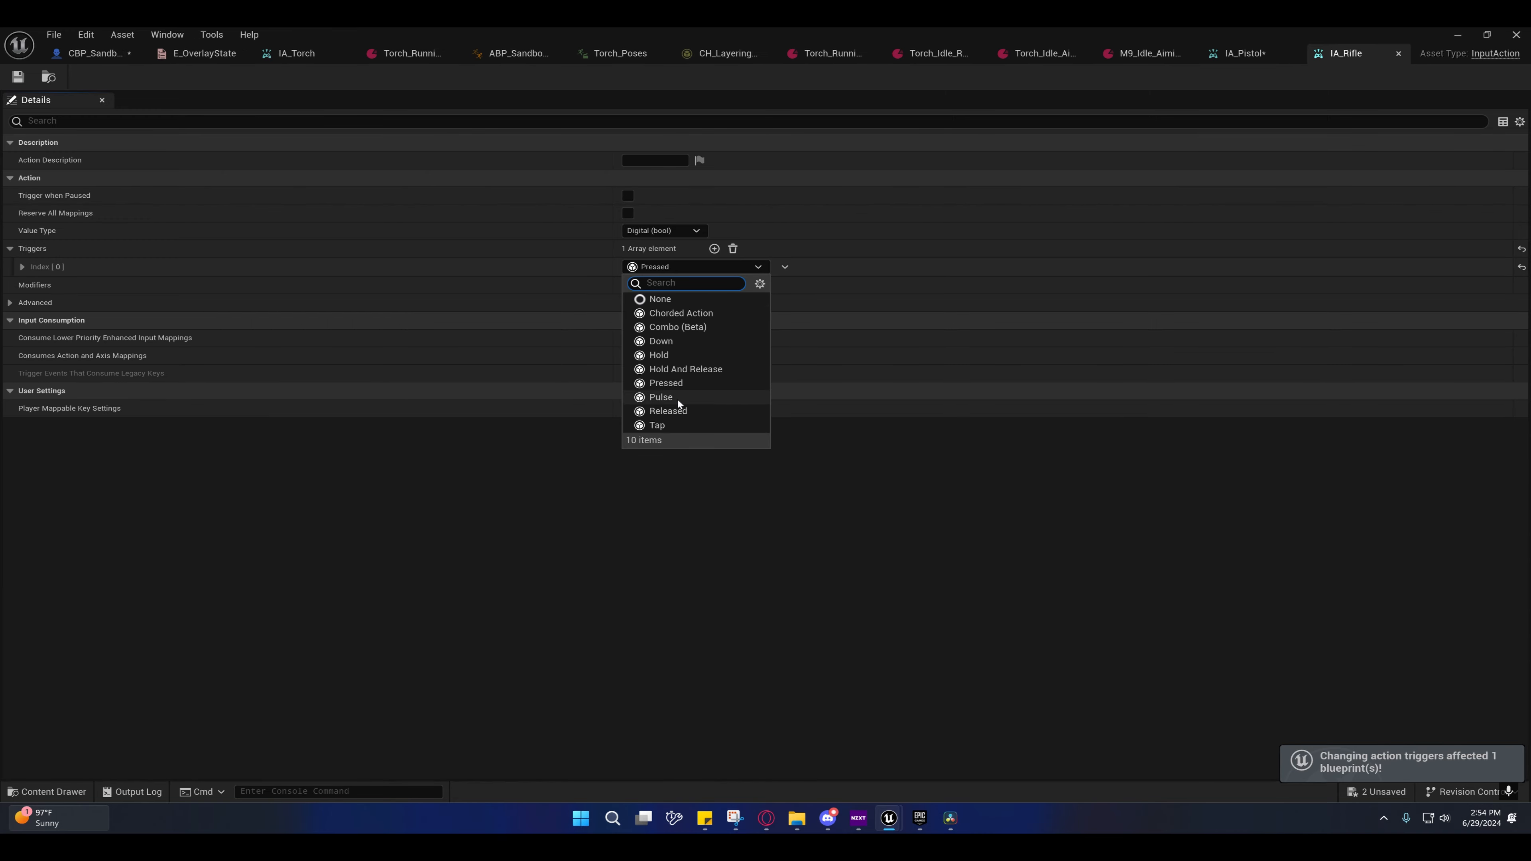
pyautogui.click(671, 418)
pyautogui.hotkey('ctrl', 'shift', 's')
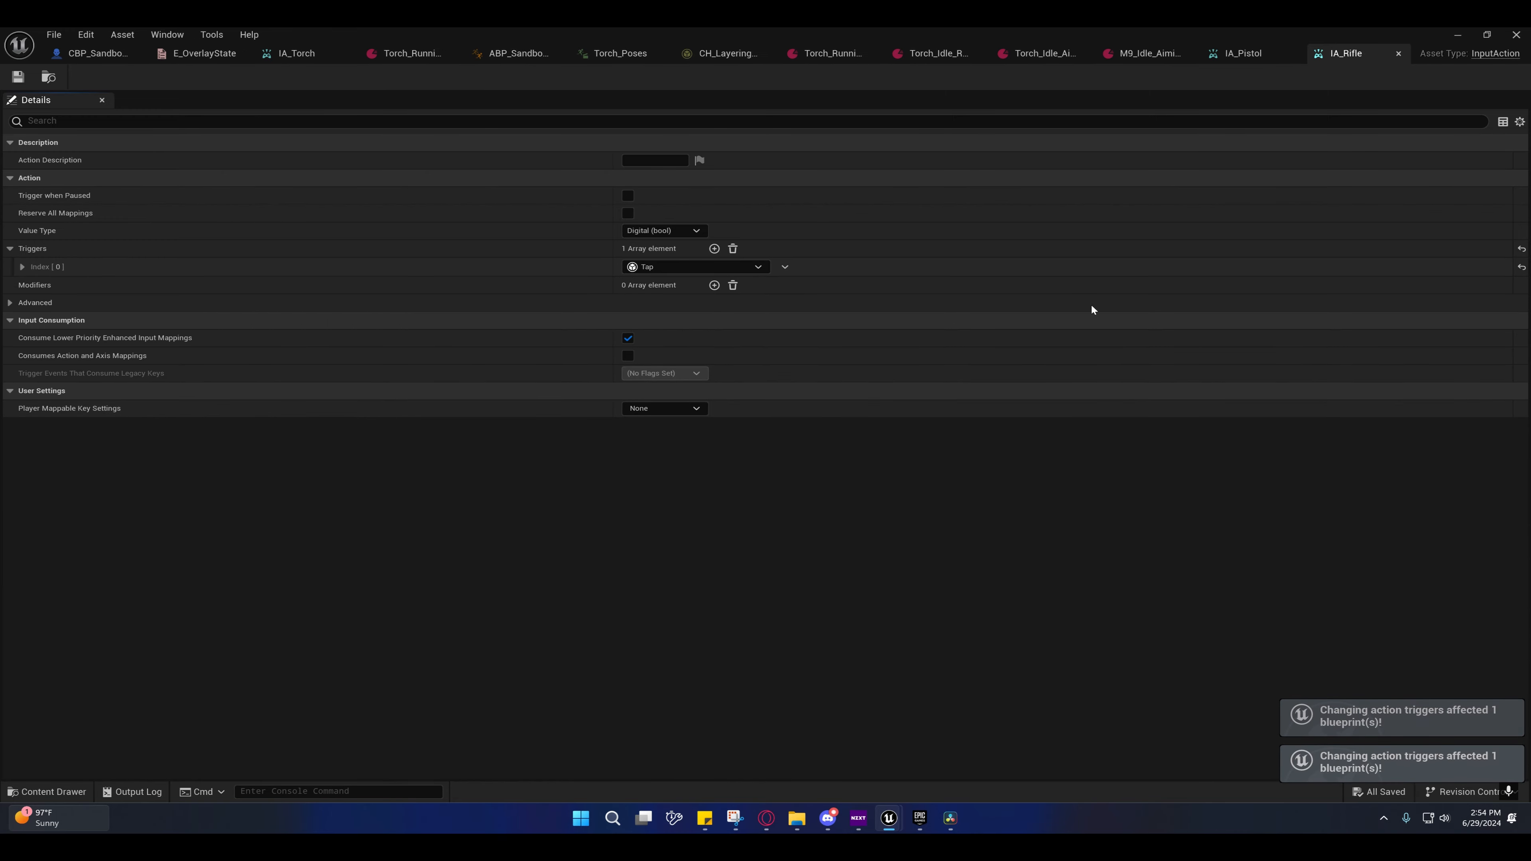
# Step: Play the level, switch between the weapon and torch overlays while running, and stop the session
pyautogui.click(1458, 35)
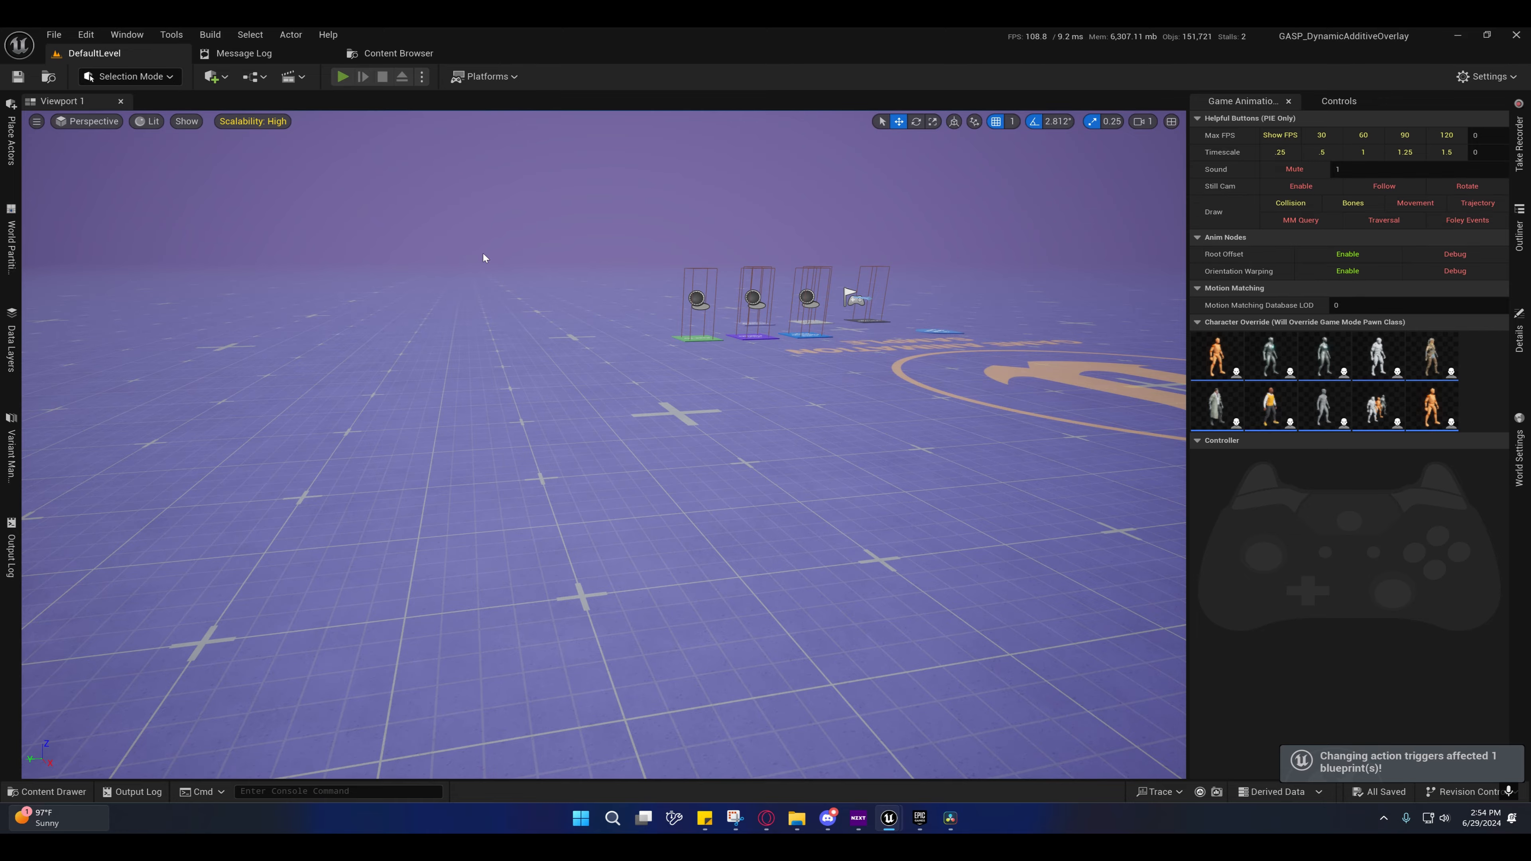
pyautogui.hotkey('alt', 'p')
pyautogui.press('w')
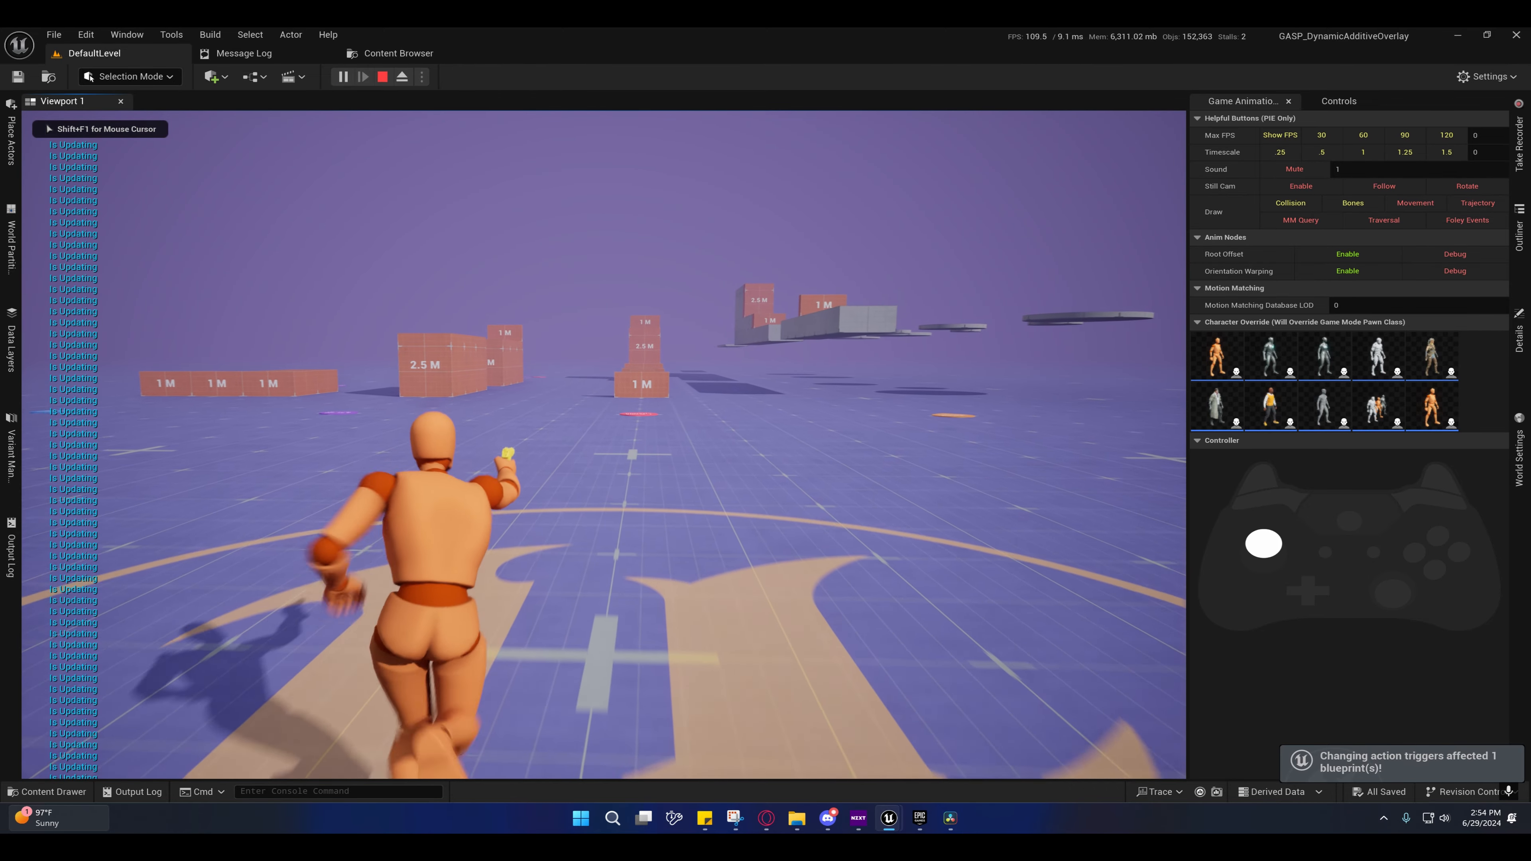
pyautogui.press('2')
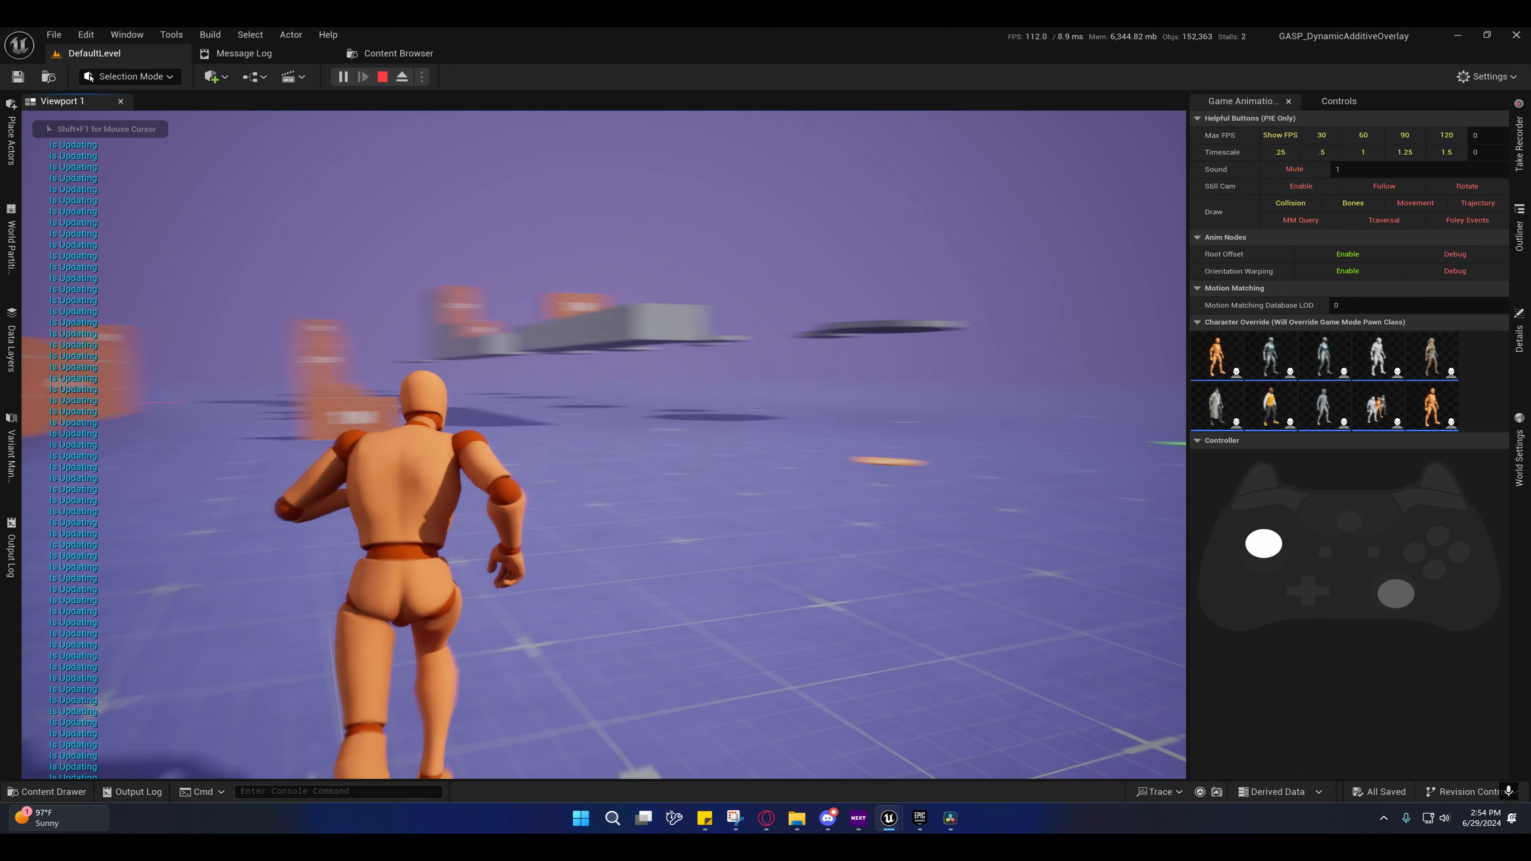
pyautogui.press('3')
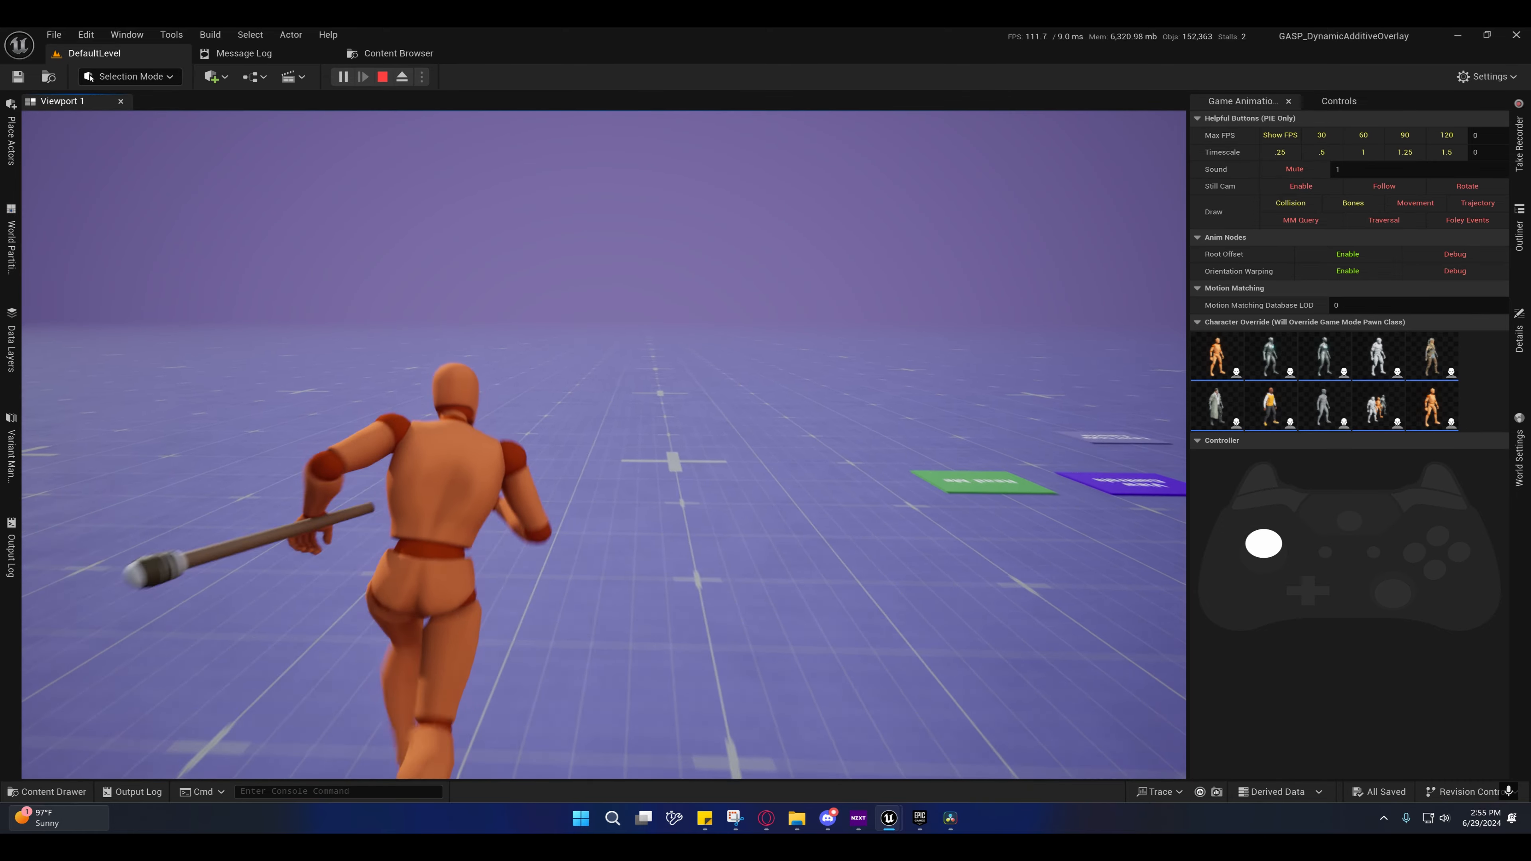
pyautogui.press('4')
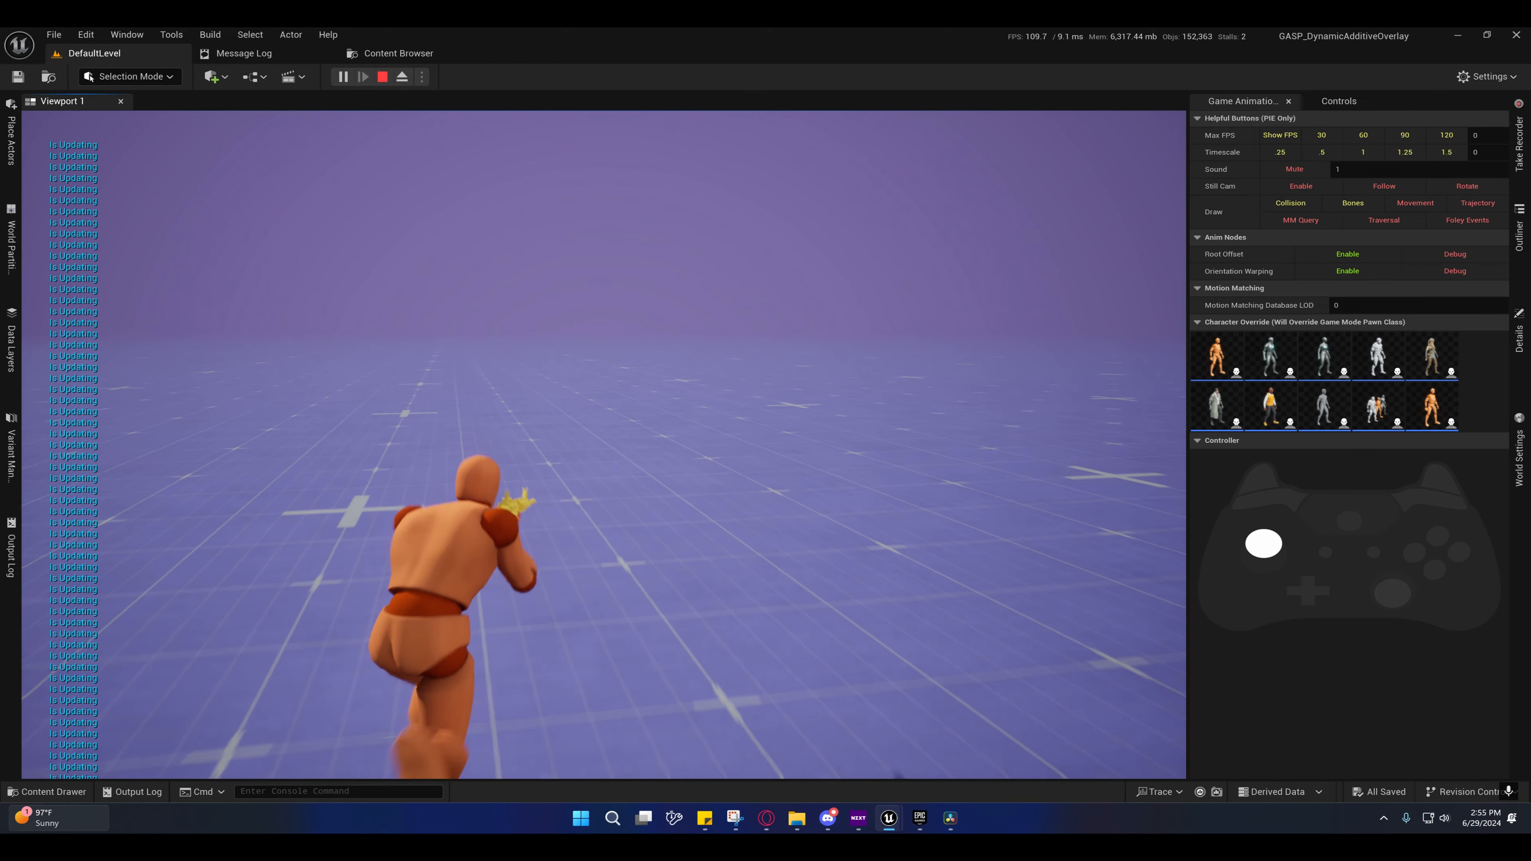
pyautogui.hotkey('shift', 'F1')
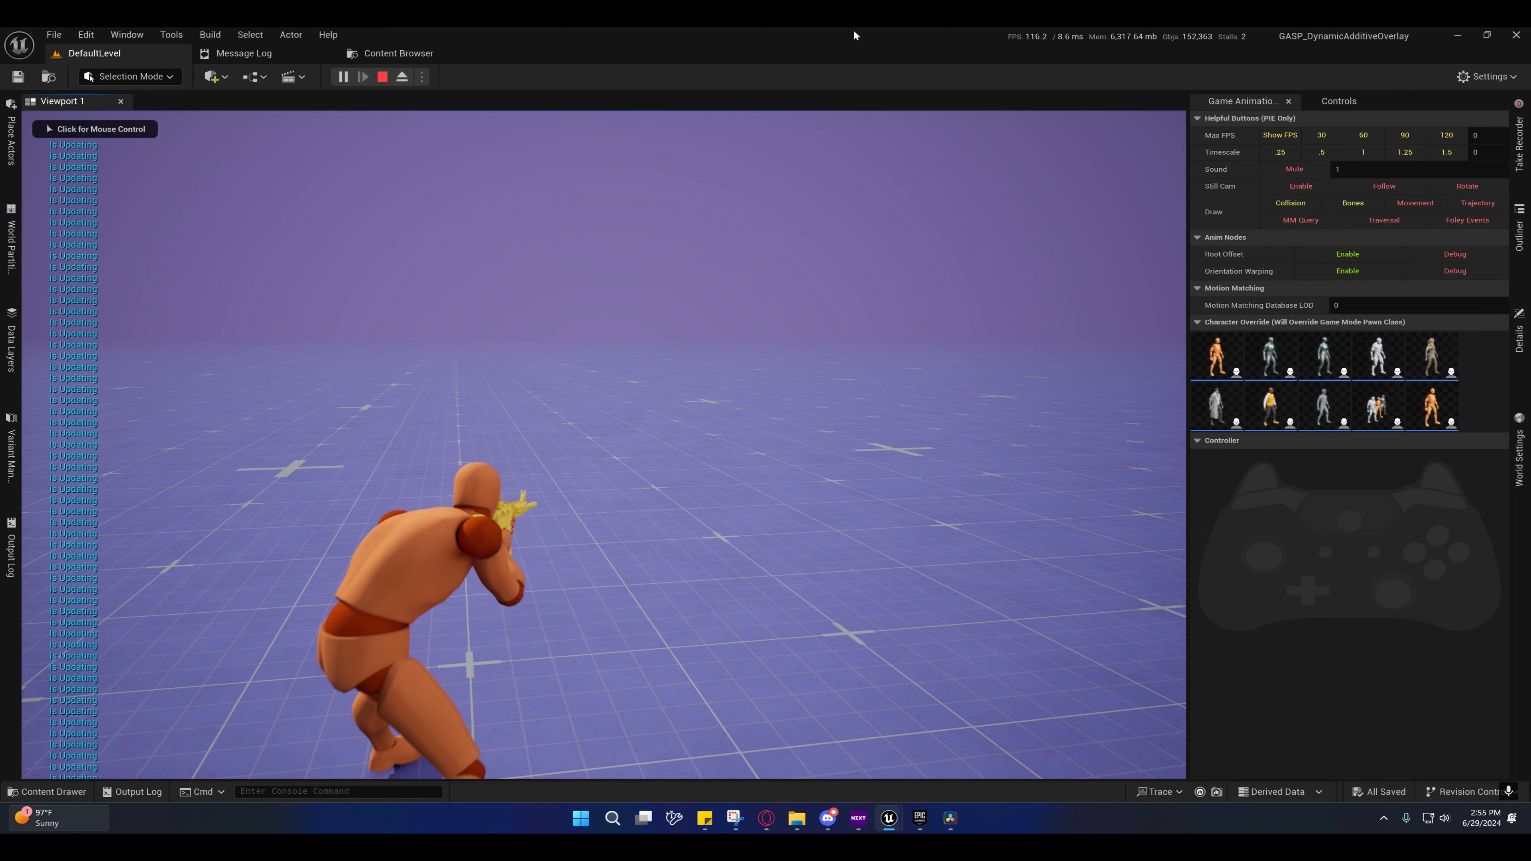
pyautogui.click(381, 76)
# Step: In CBP_SandboxCharacter, connect the second-branch SET nodes of the pistol and rifle logic to their HeldObject_L Set Skeletal Mesh Asset nodes
pyautogui.moveTo(889, 818)
pyautogui.click(1058, 767)
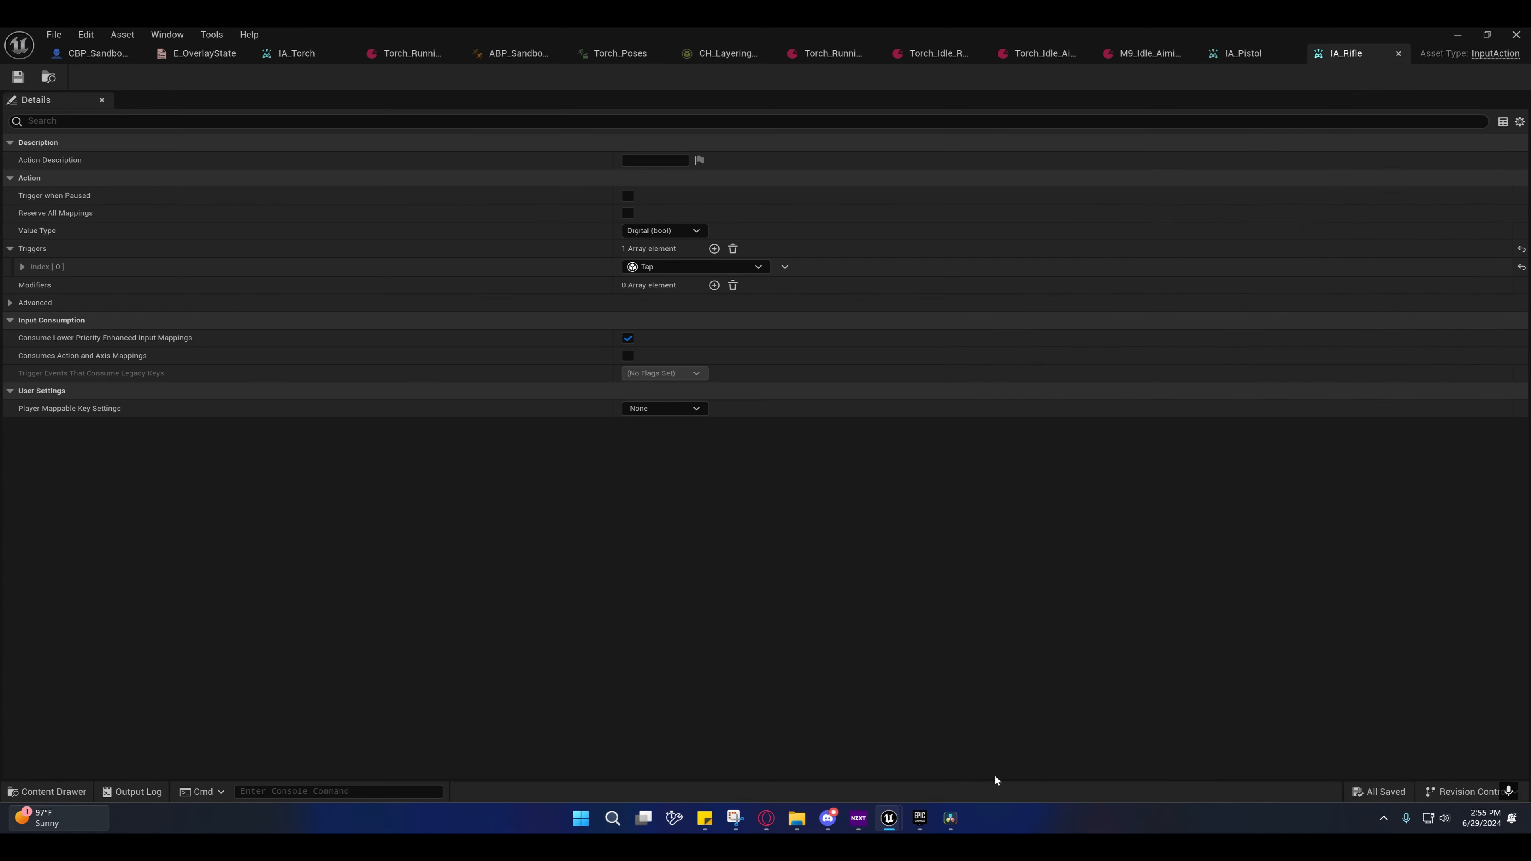
pyautogui.click(802, 733)
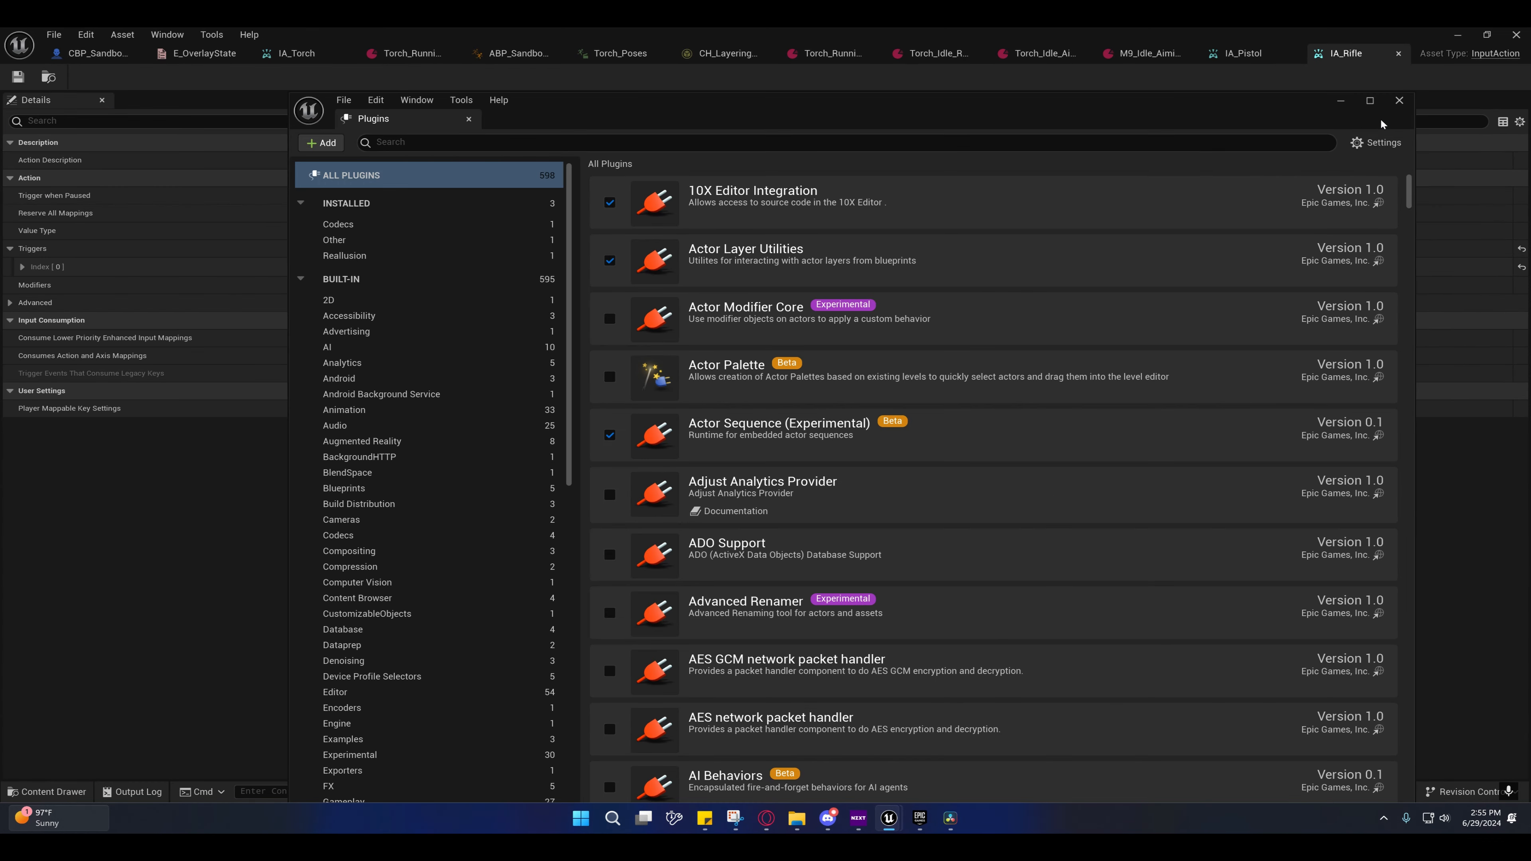
pyautogui.click(1399, 100)
pyautogui.click(97, 55)
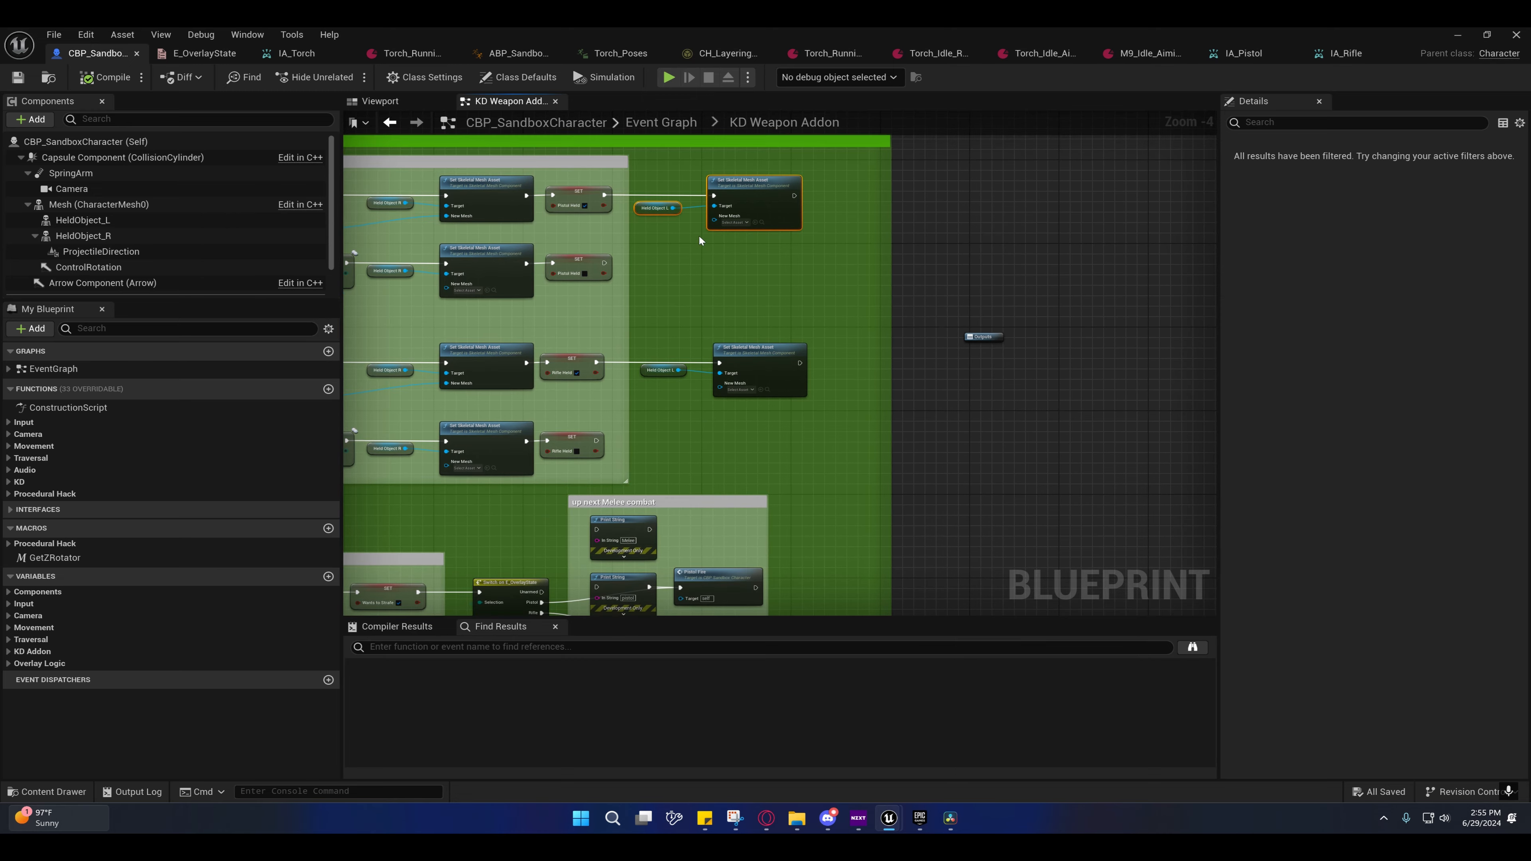
pyautogui.moveTo(576, 249); pyautogui.dragTo(648, 256, button='right')
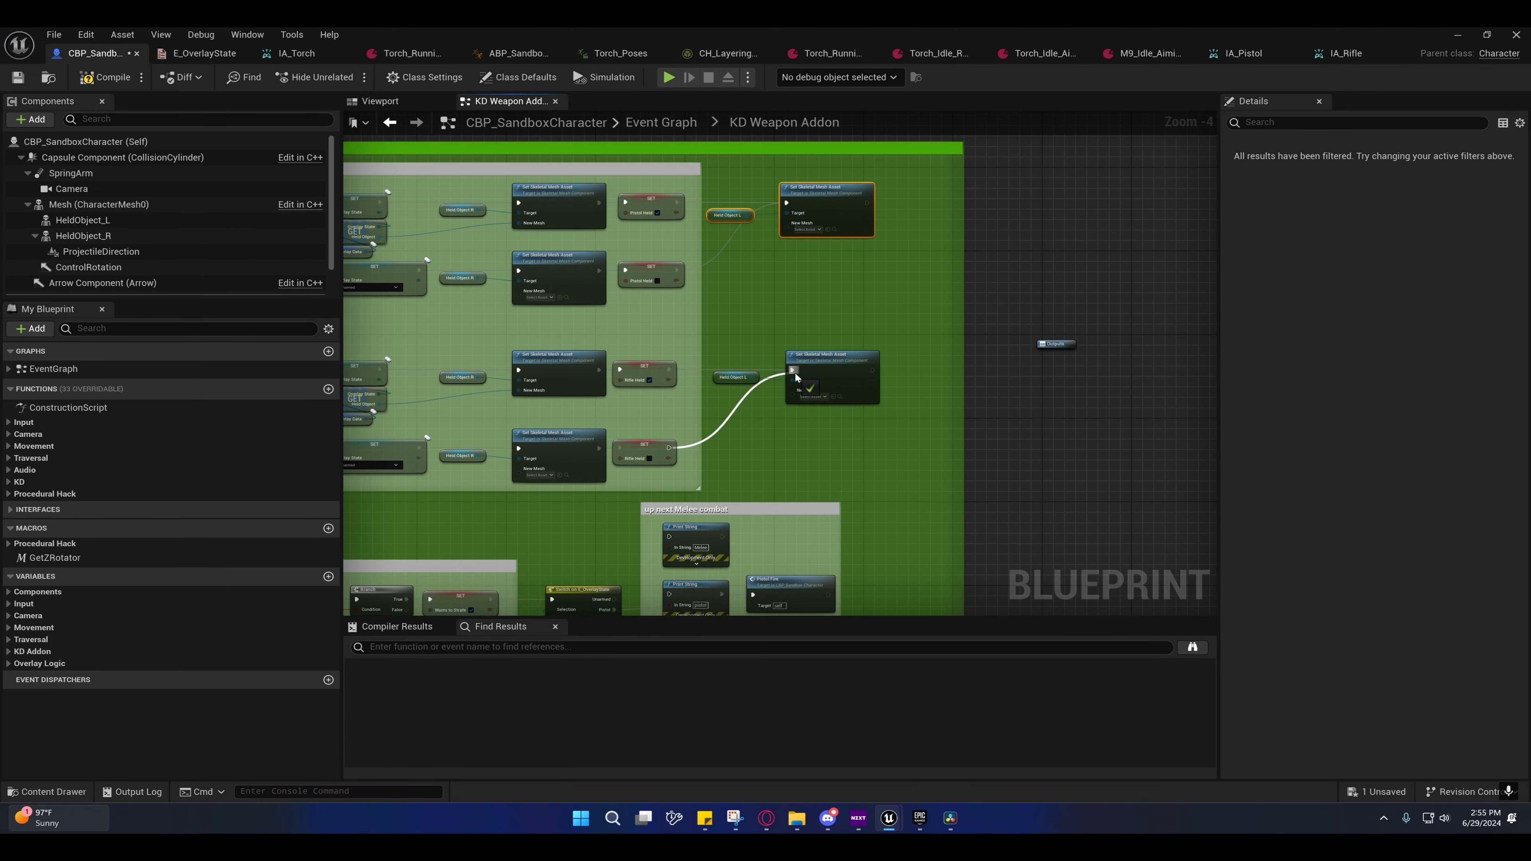
pyautogui.moveTo(796, 375); pyautogui.dragTo(794, 373)
# Step: Connect the torch logic's second-branch Set Skeletal Mesh Asset to the HeldObject_R Set Skeletal Mesh Asset node
pyautogui.moveTo(803, 483); pyautogui.dragTo(804, 169, button='right')
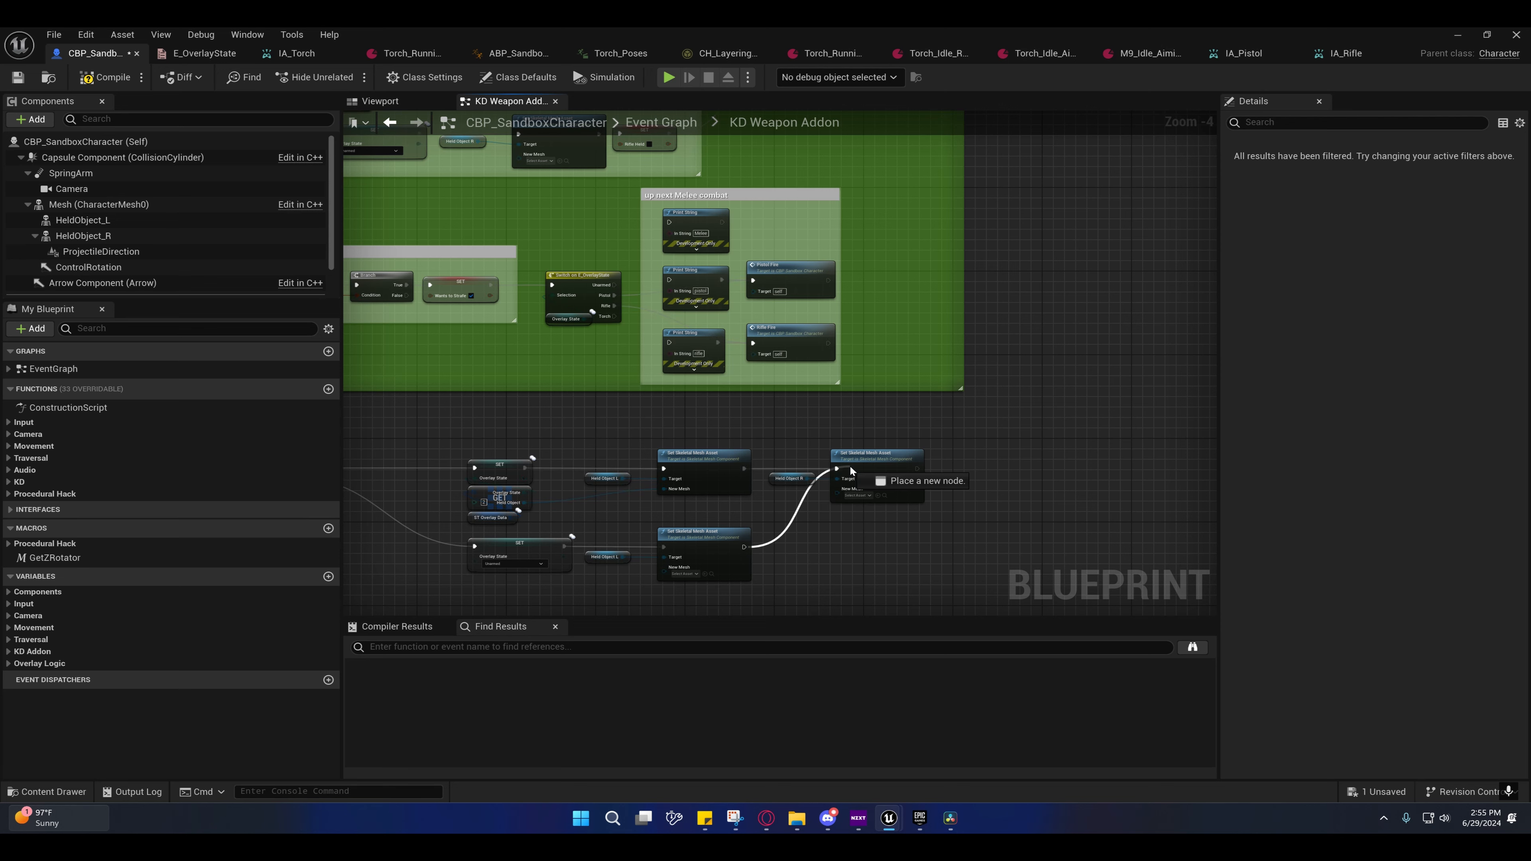
pyautogui.moveTo(813, 550); pyautogui.dragTo(813, 382, button='right')
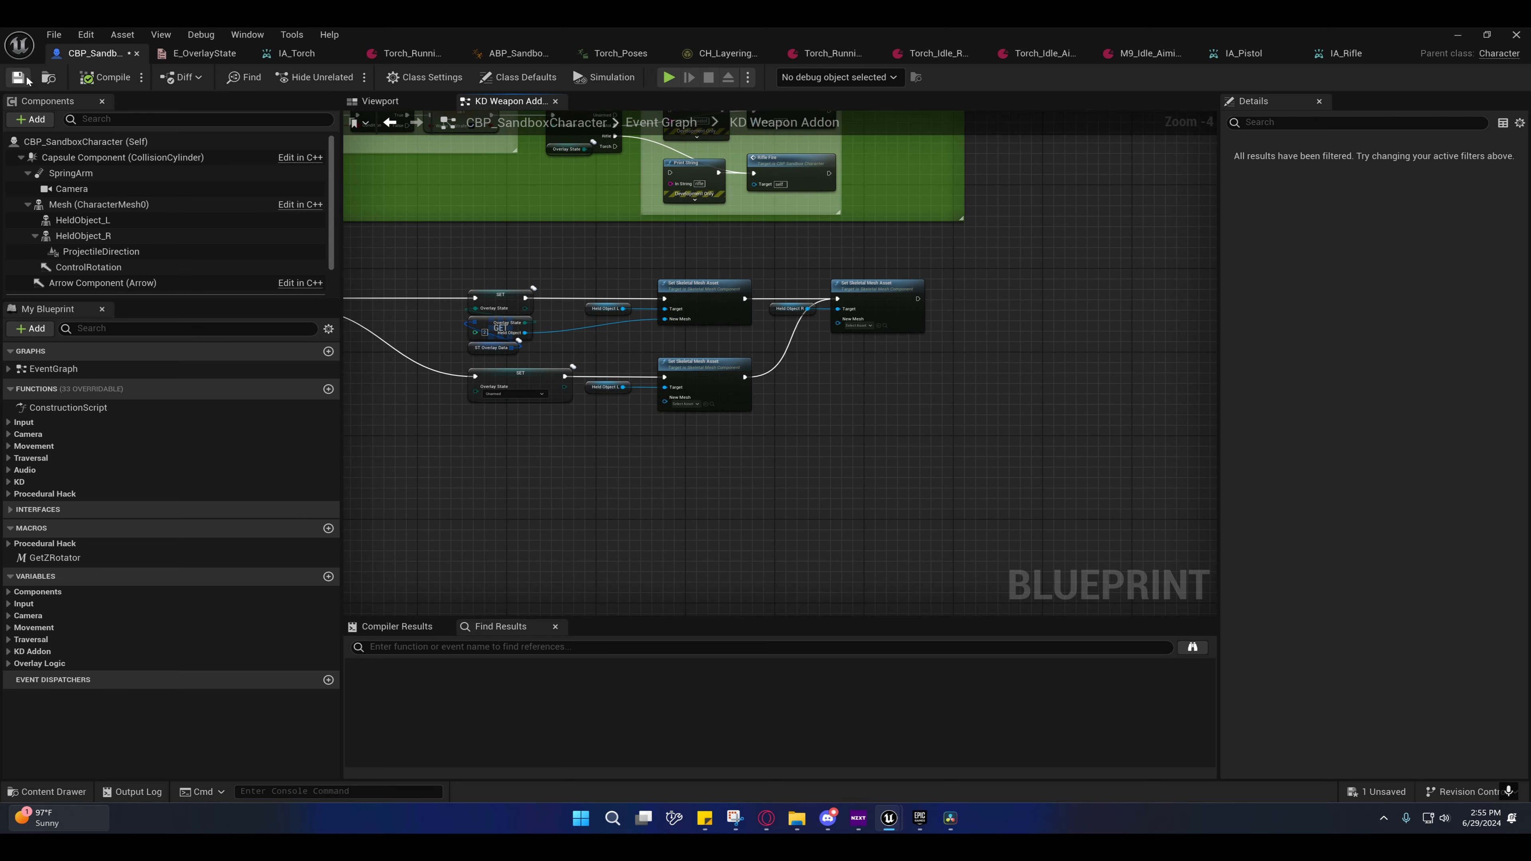
pyautogui.moveTo(466, 349); pyautogui.dragTo(854, 413, button='right')
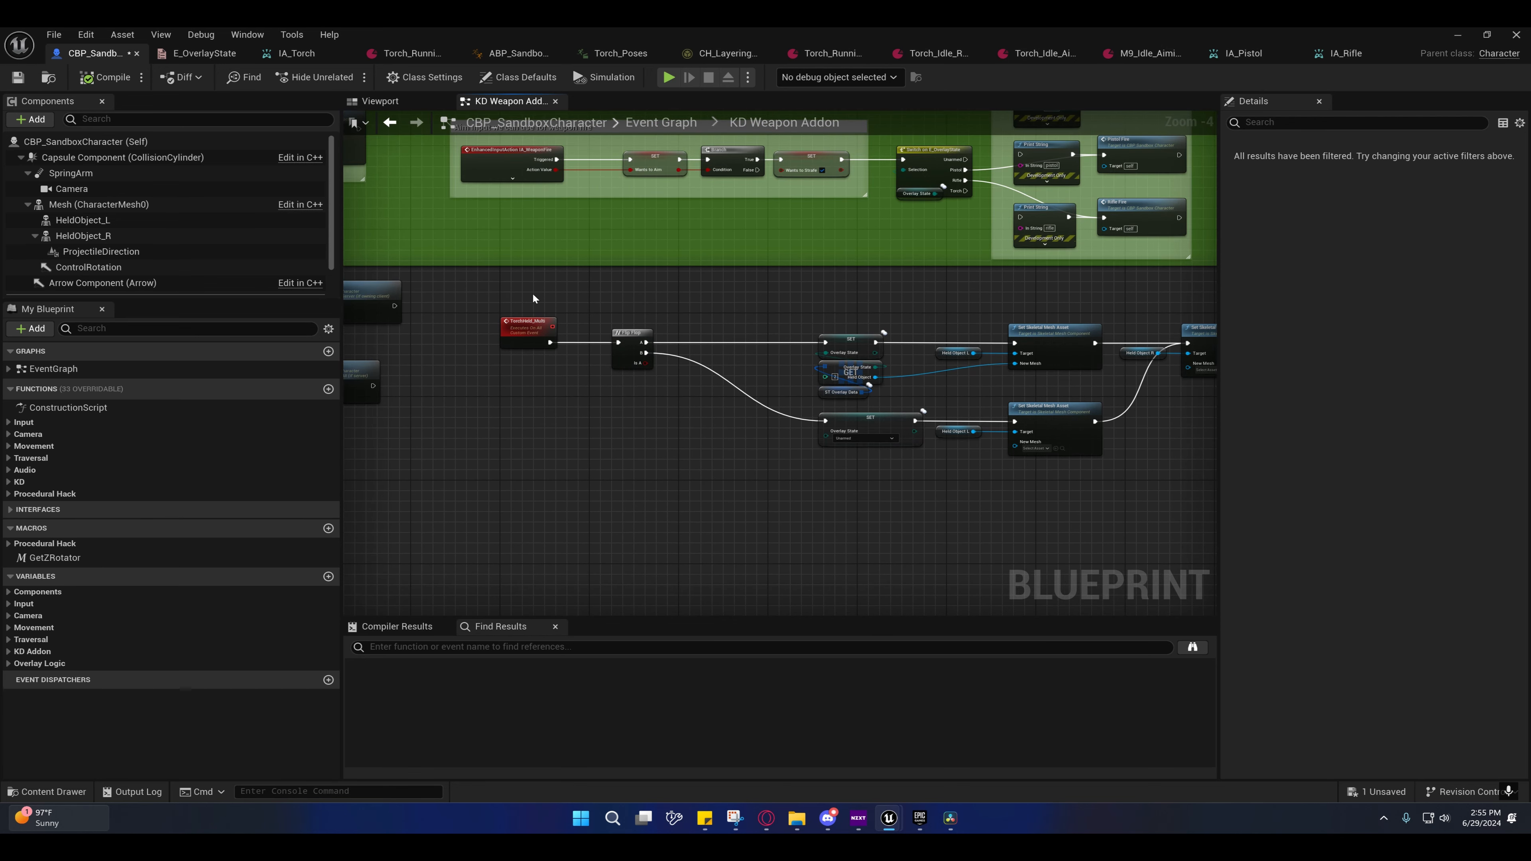
pyautogui.moveTo(1093, 375); pyautogui.dragTo(938, 360, button='right')
# Step: Play the level and run the character around to test toggling the torch overlay
pyautogui.click(1458, 35)
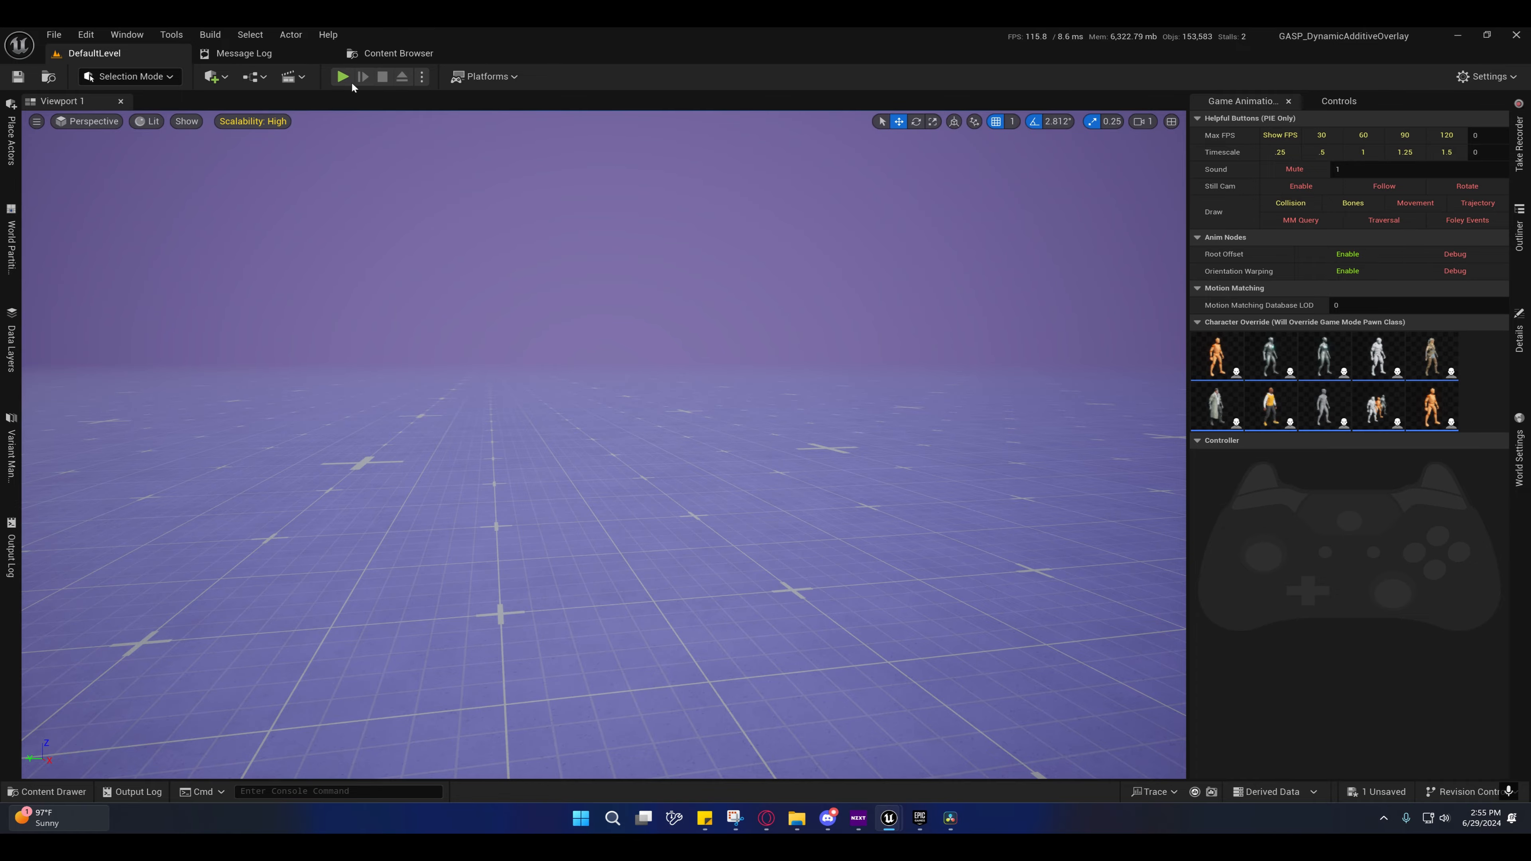
pyautogui.click(341, 76)
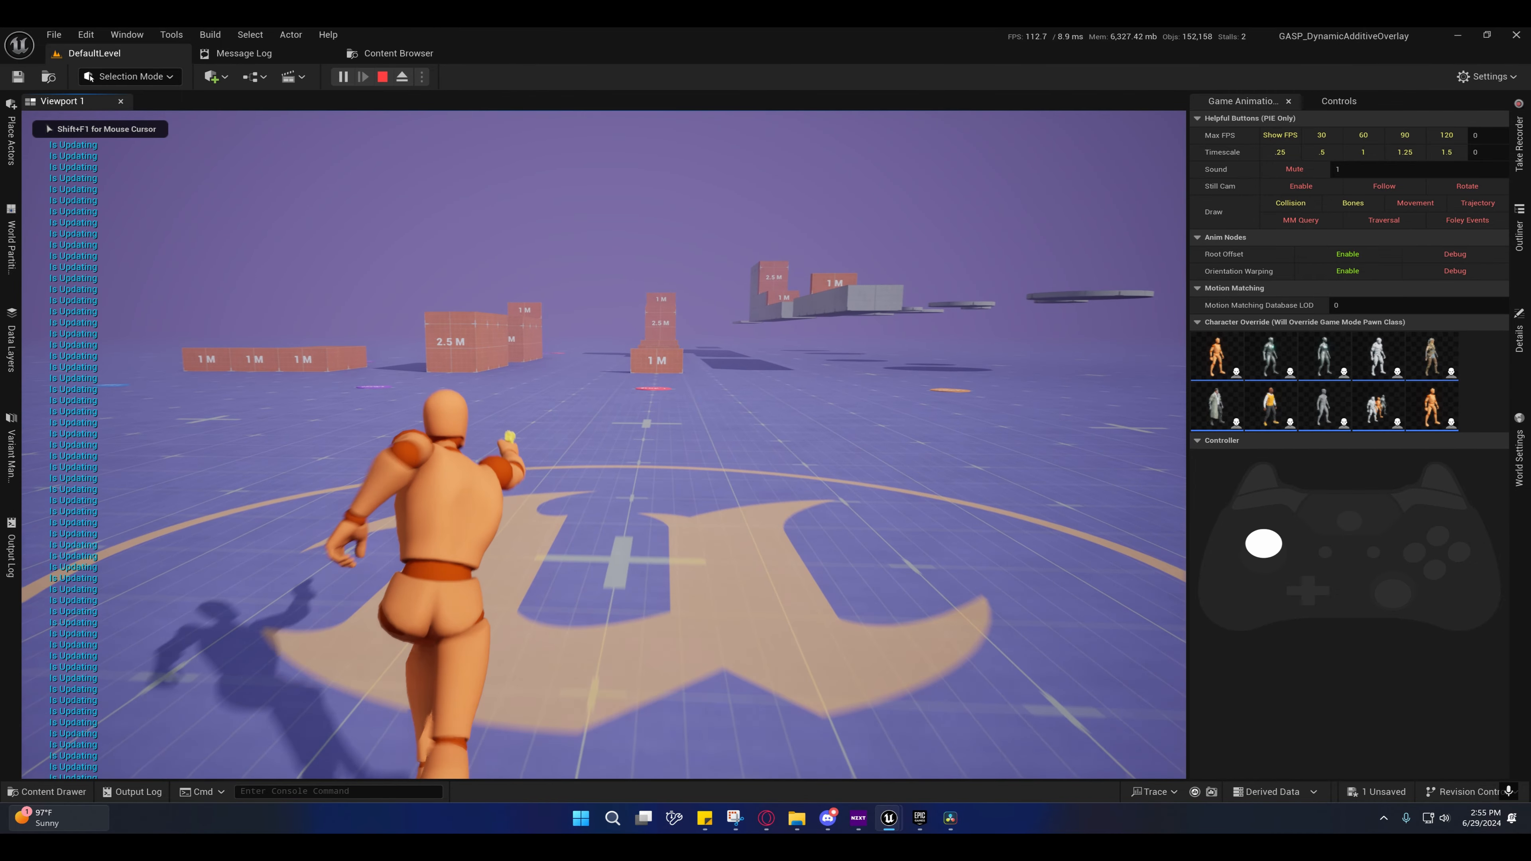
pyautogui.press('w')
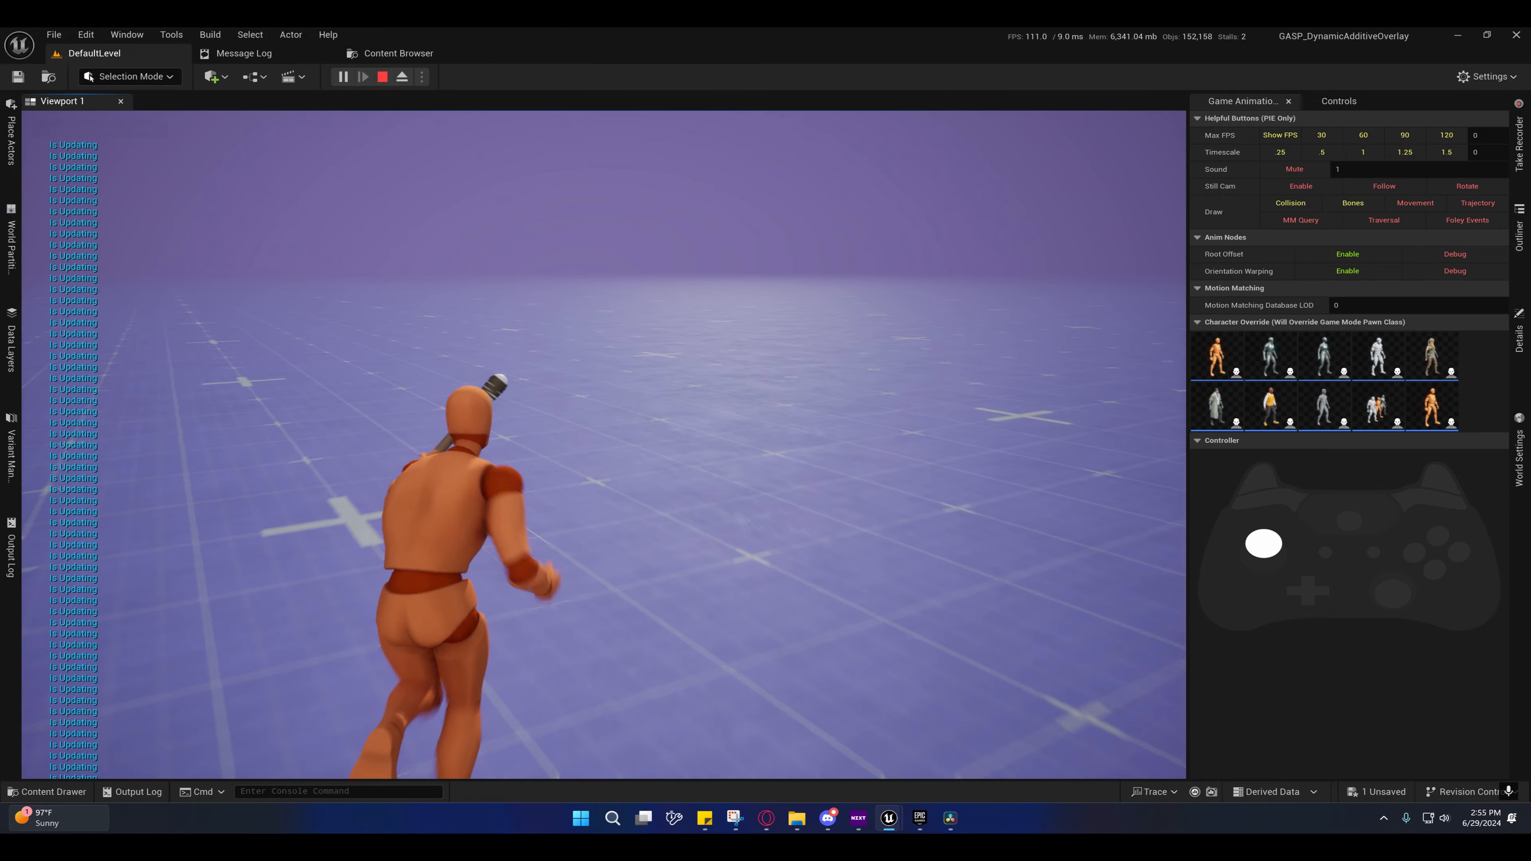
pyautogui.press('a')
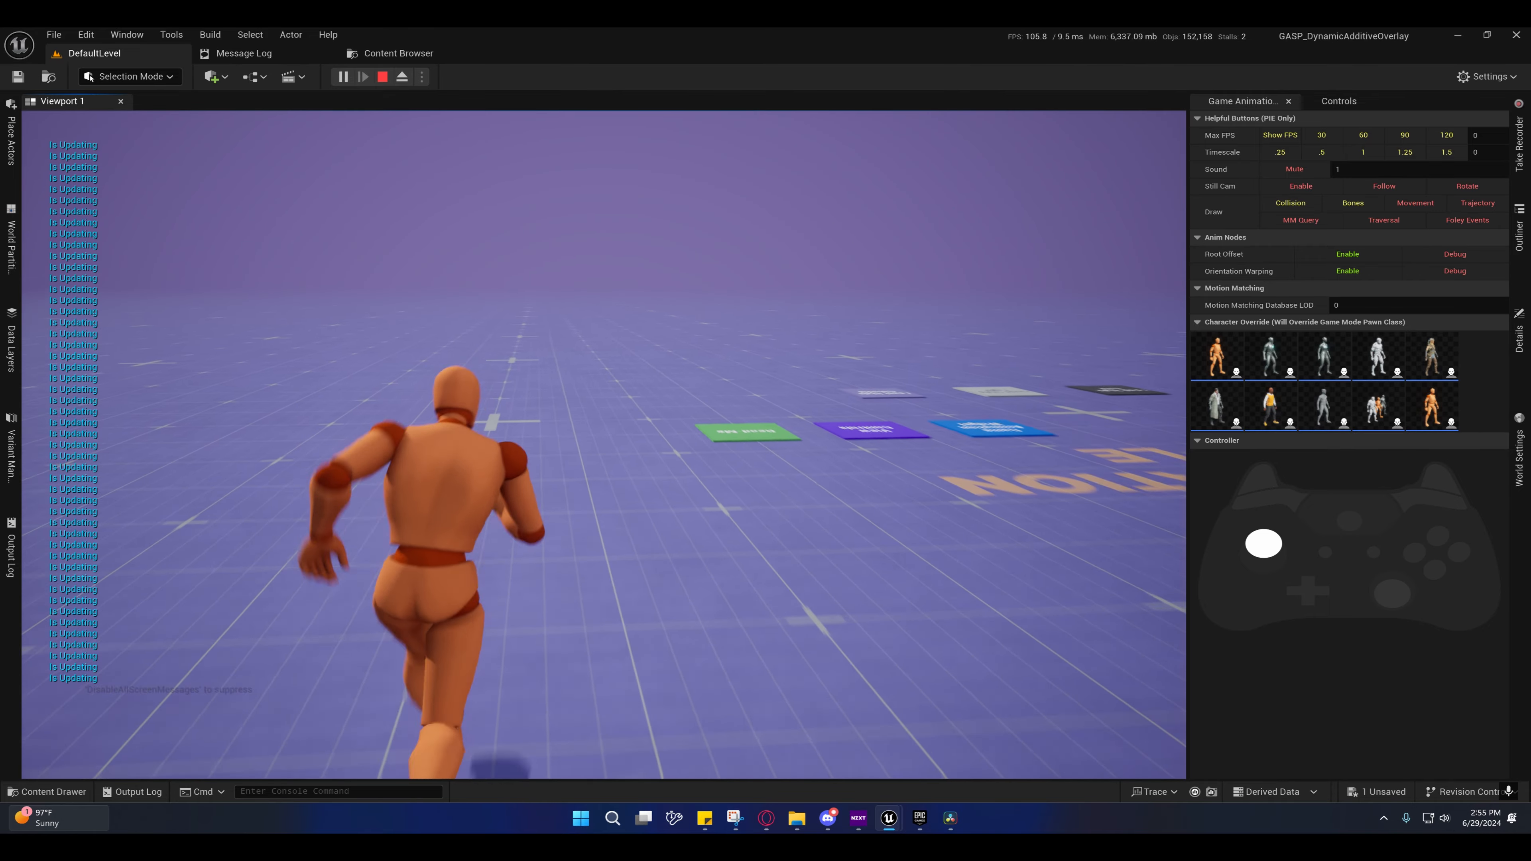